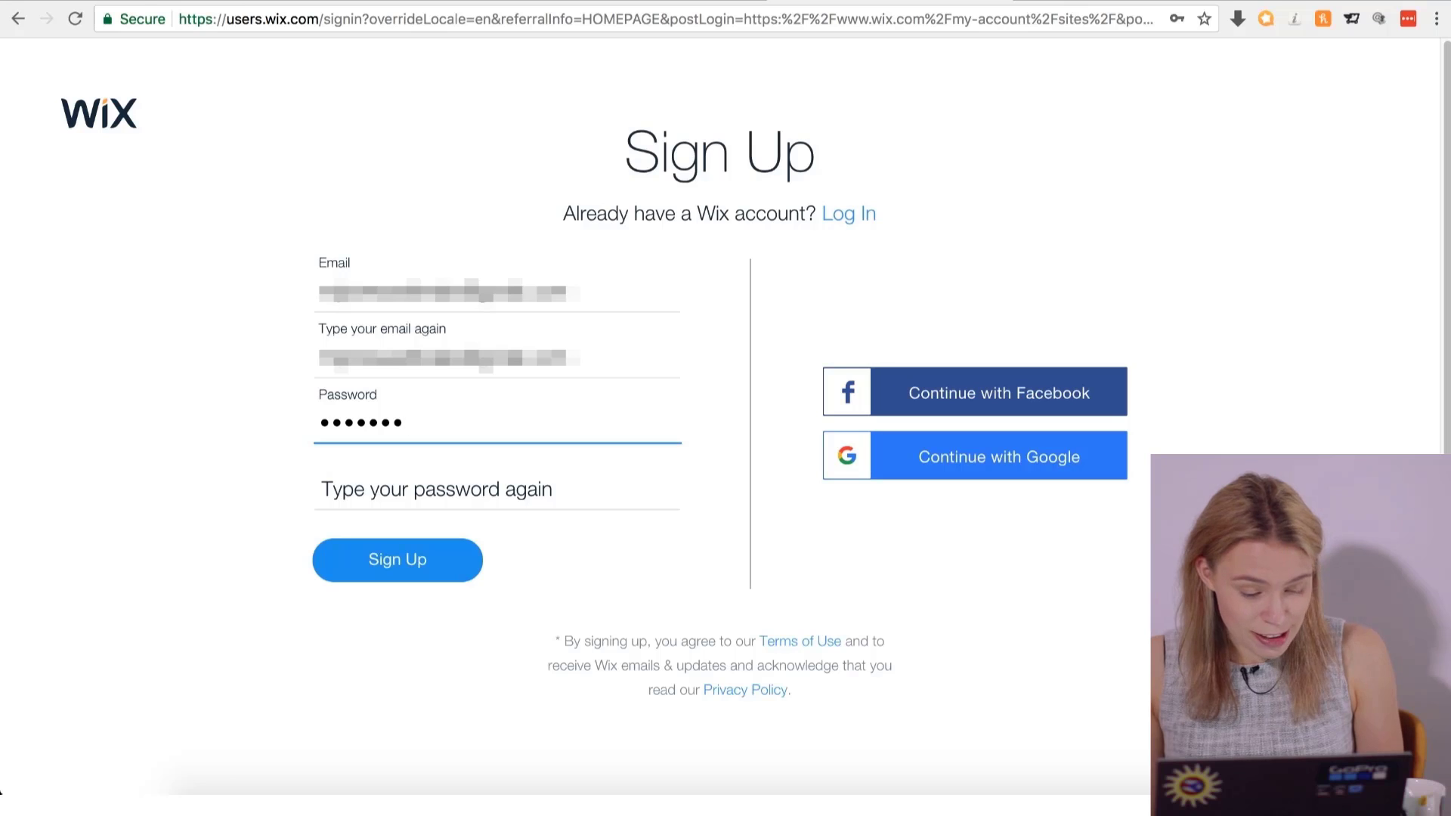
Finish entering the account password, repeat it in the confirmation field, and submit the sign-up form.
type("s")
key("Tab")
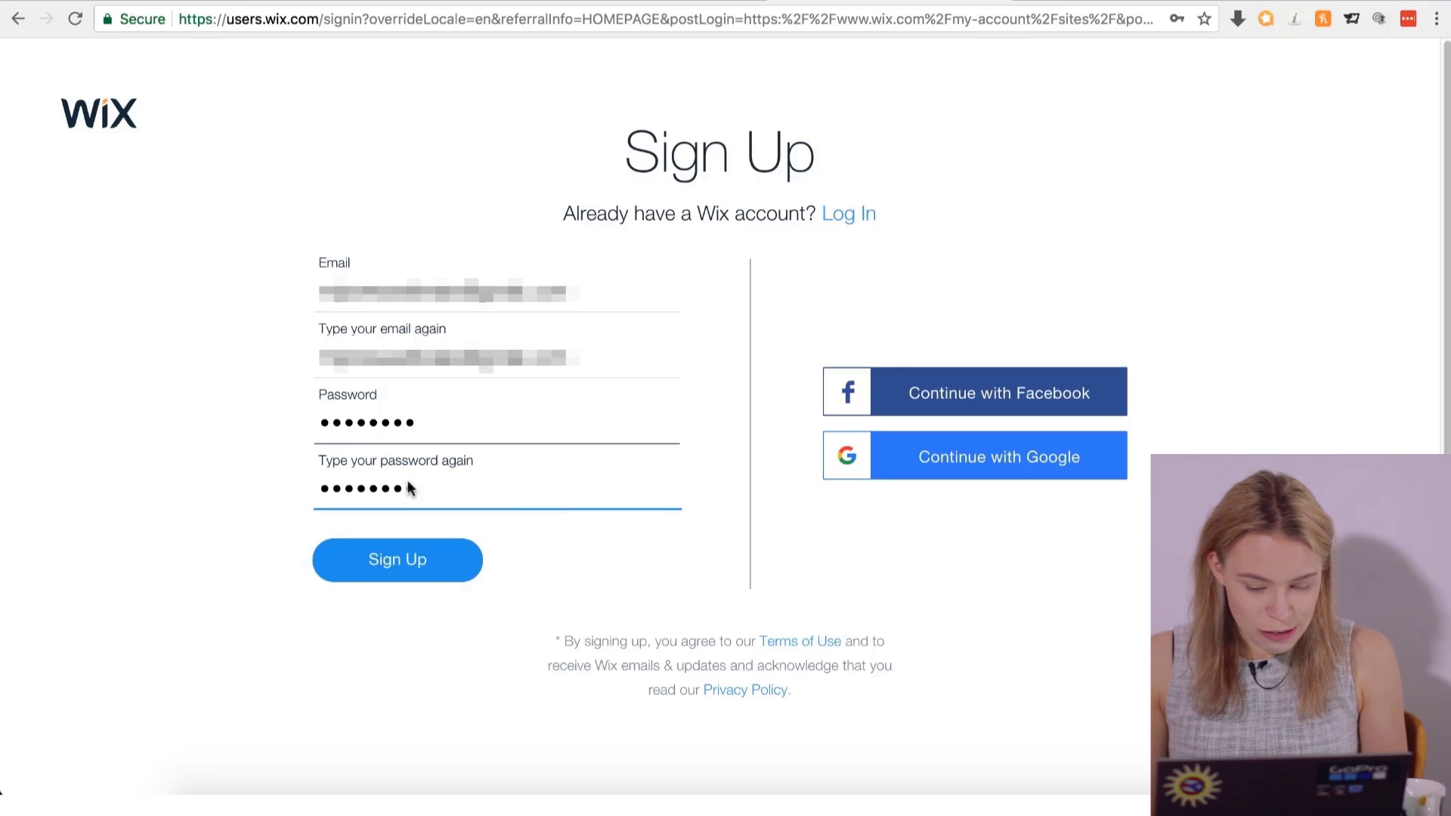
left_click(398, 562)
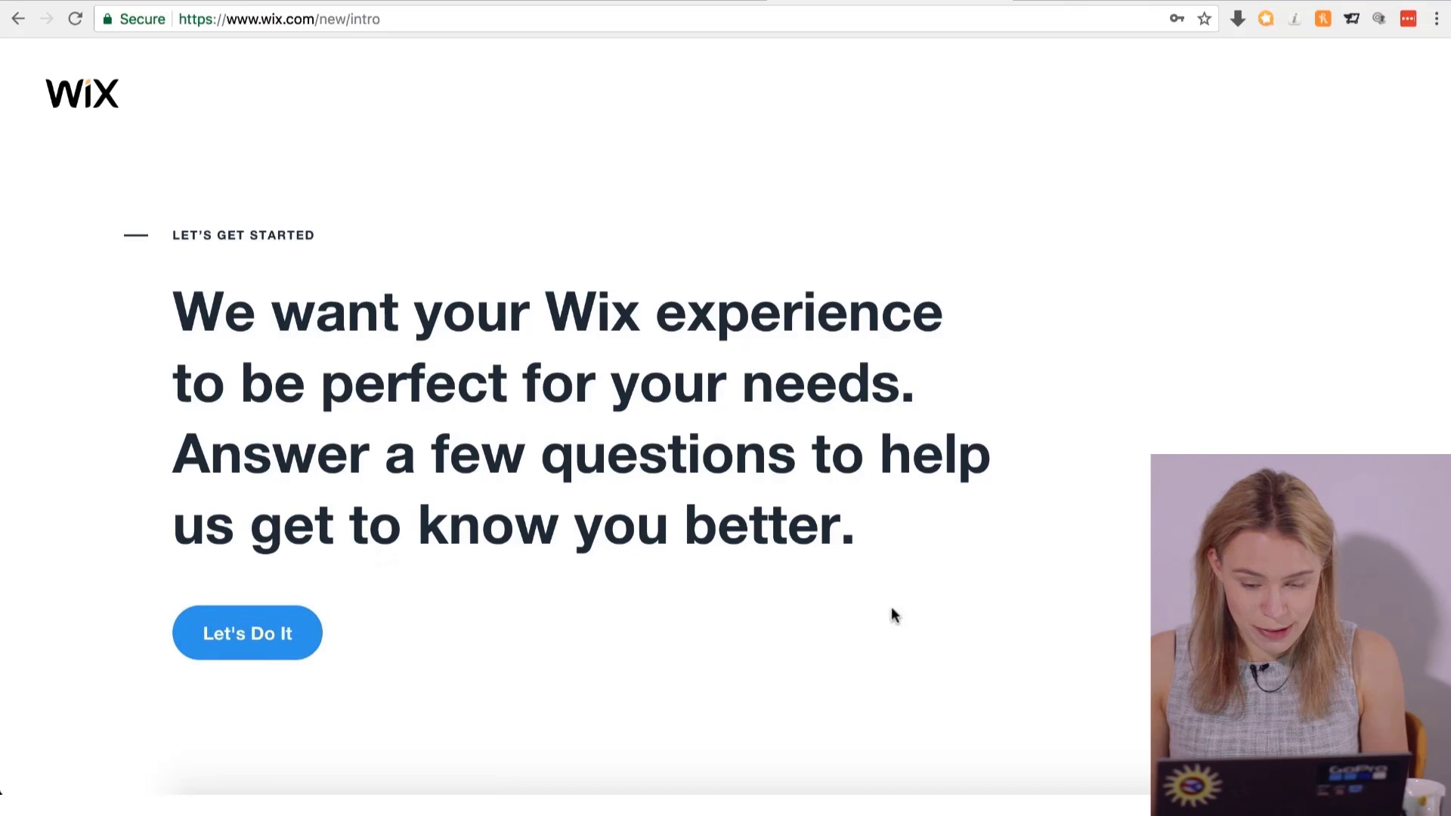
Choose to create the website with the Wix Editor from a template and show the Online Store template category.
left_click(247, 633)
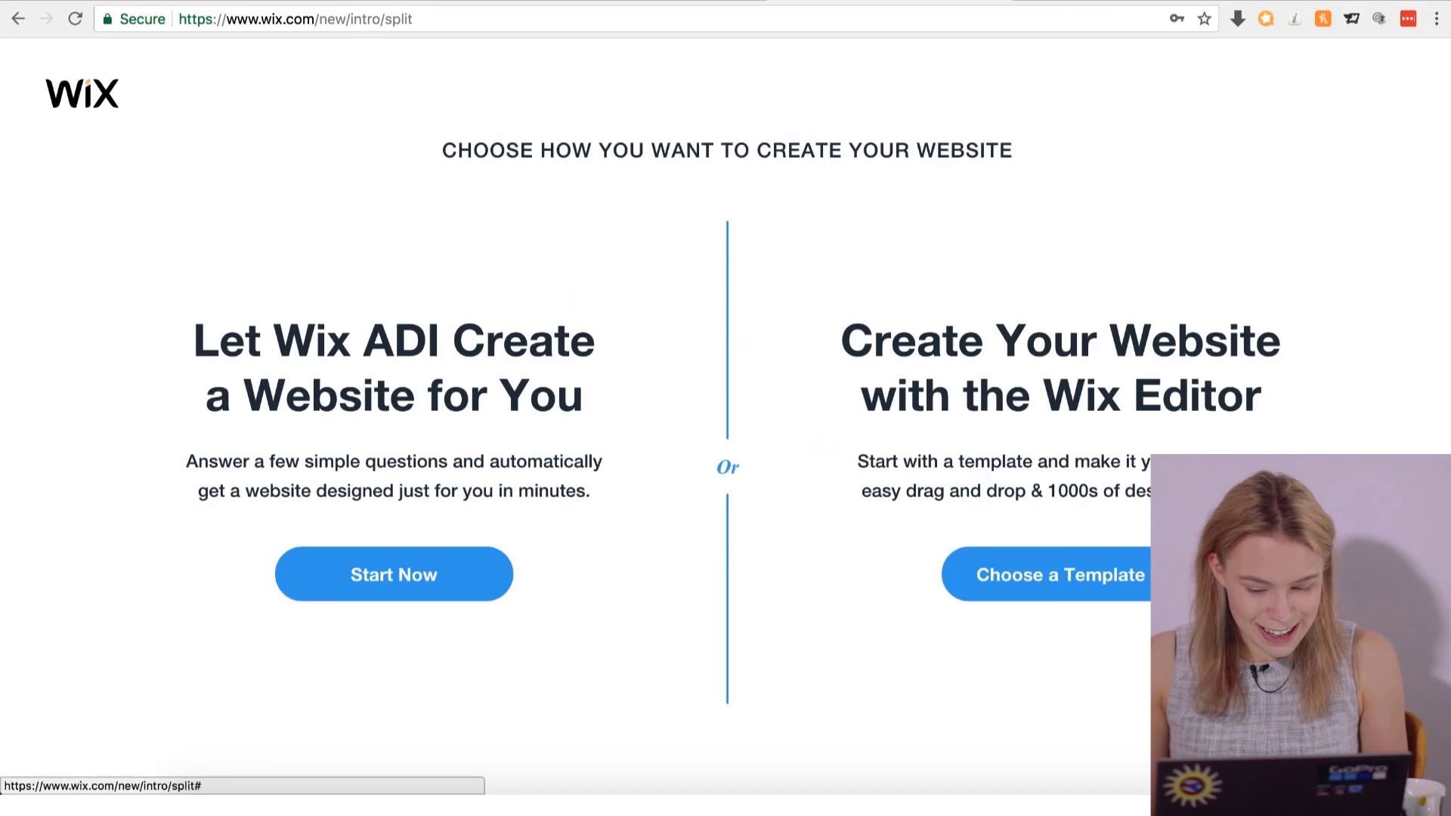
left_click(1036, 597)
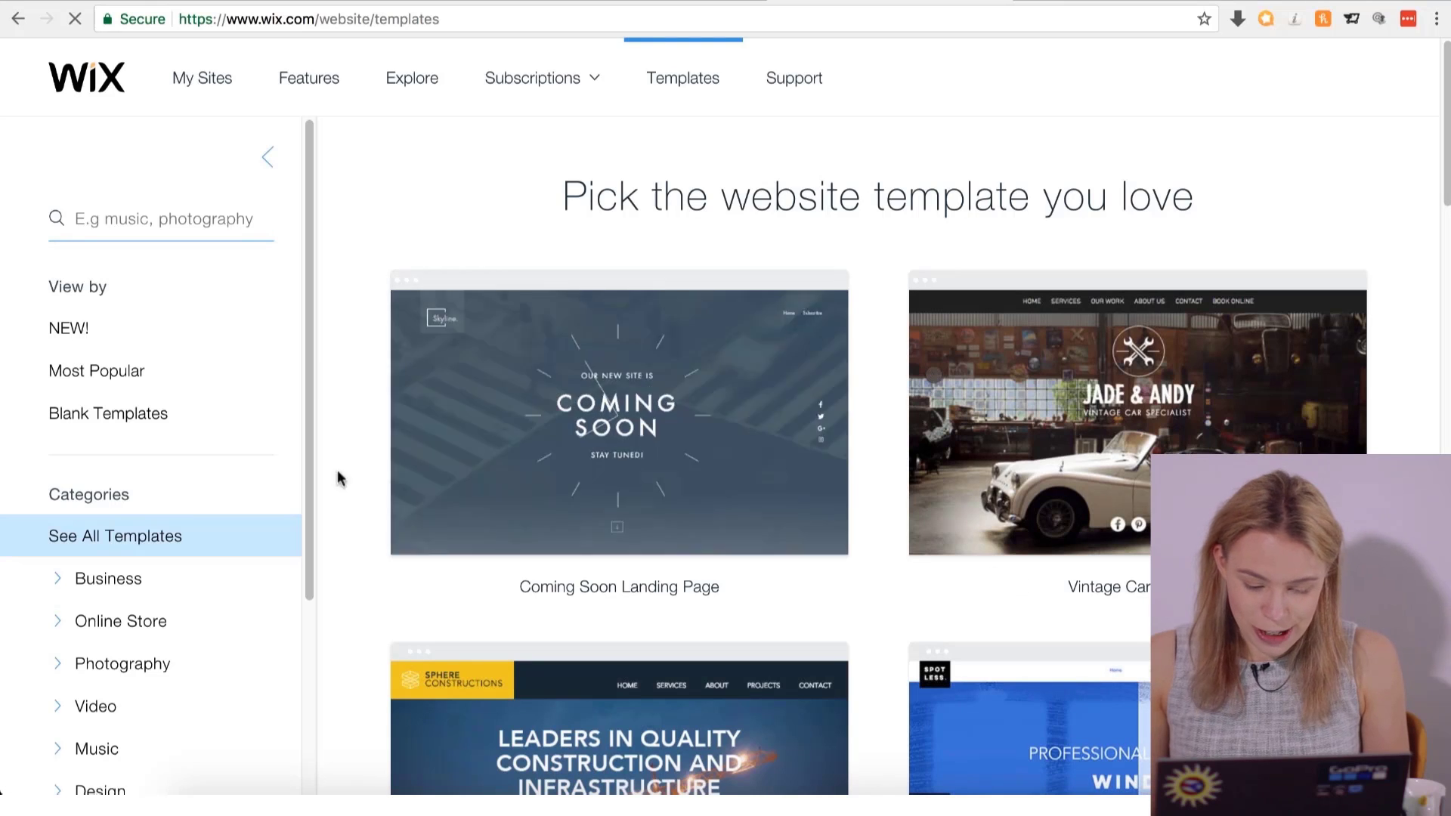
left_click(151, 621)
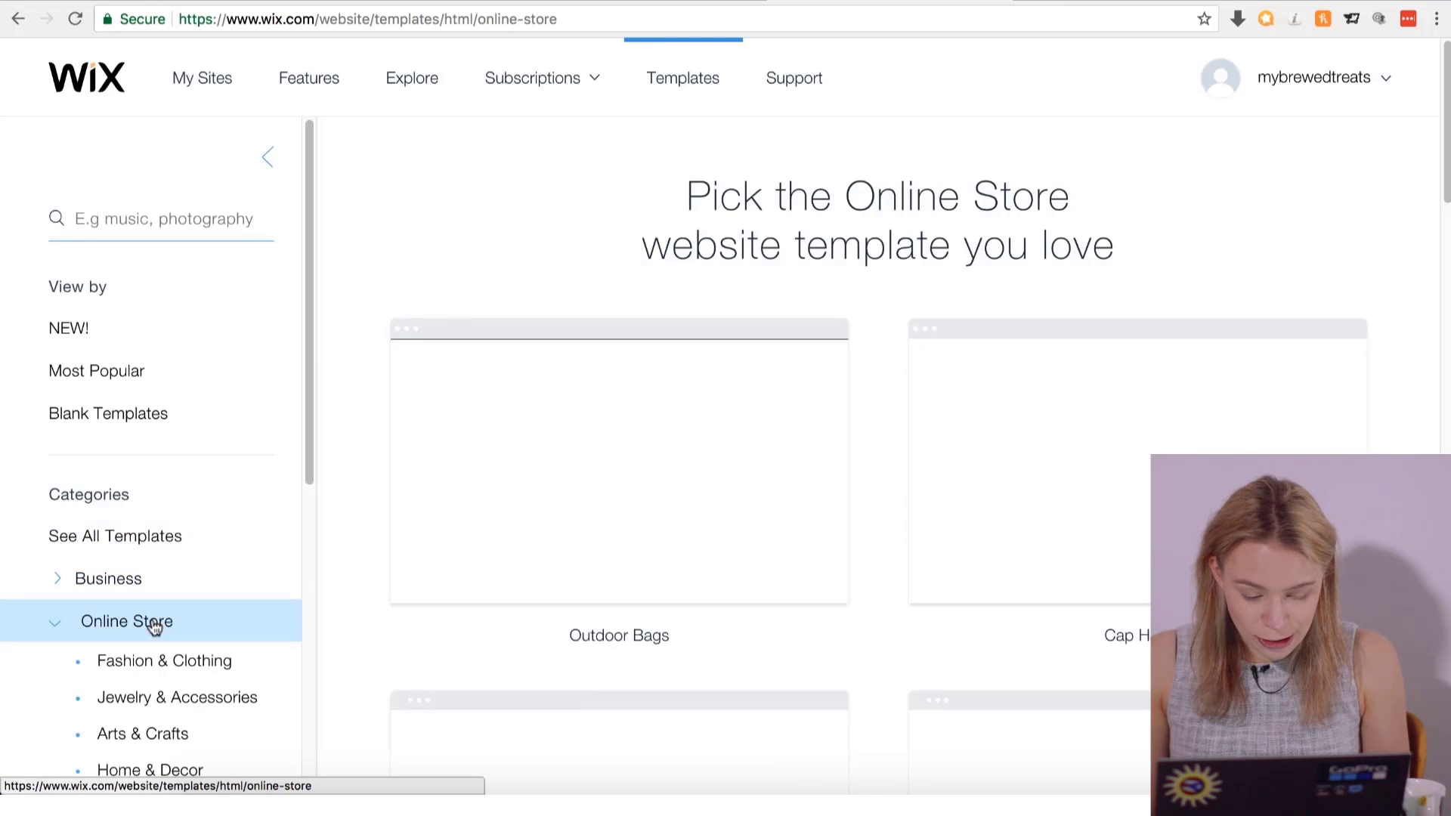
Browse the first two pages of Online Store templates for a suitable shop design.
mouse_move(631, 522)
scroll(792, 519, "down", 8)
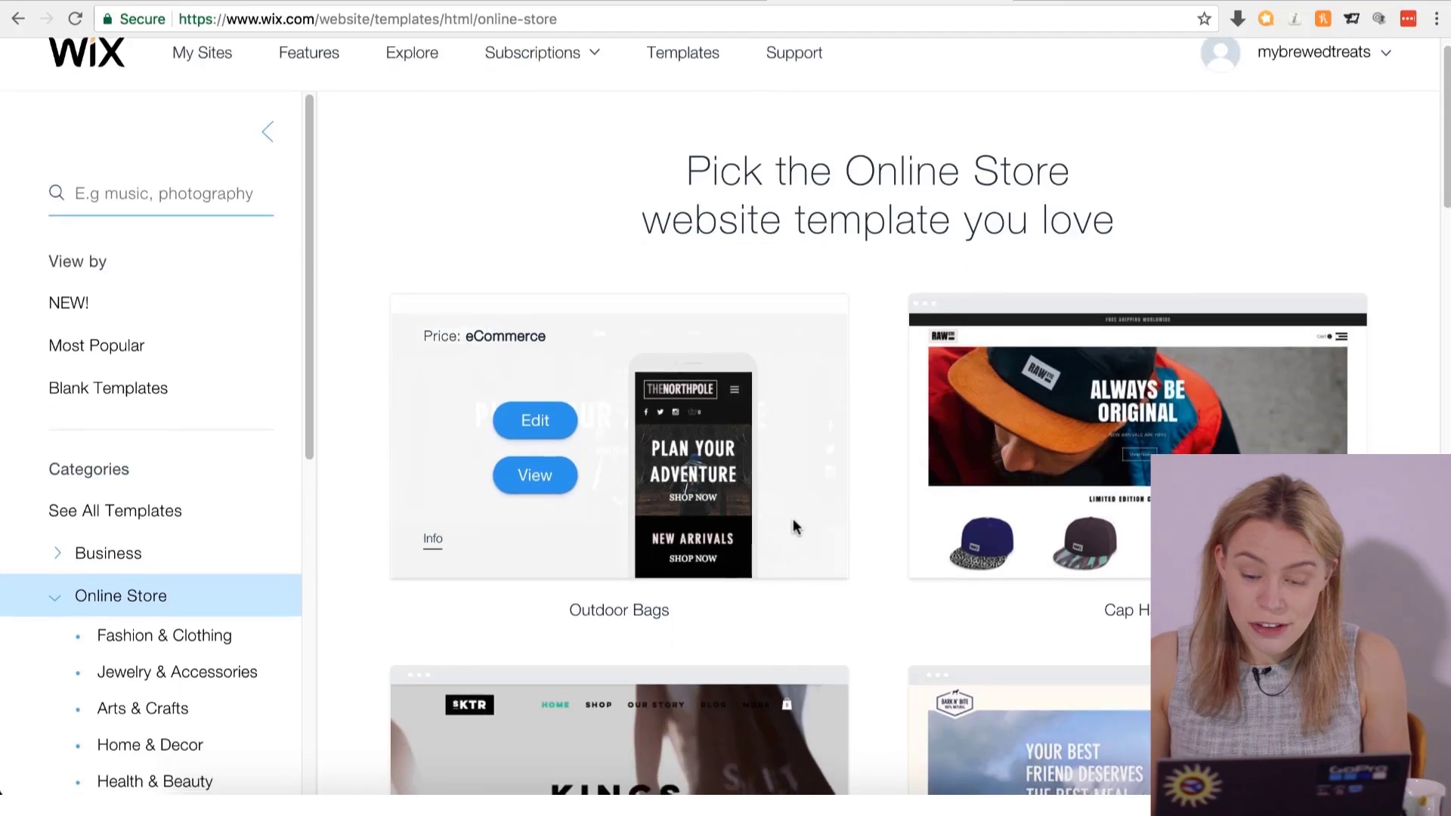
scroll(807, 531, "down", 7)
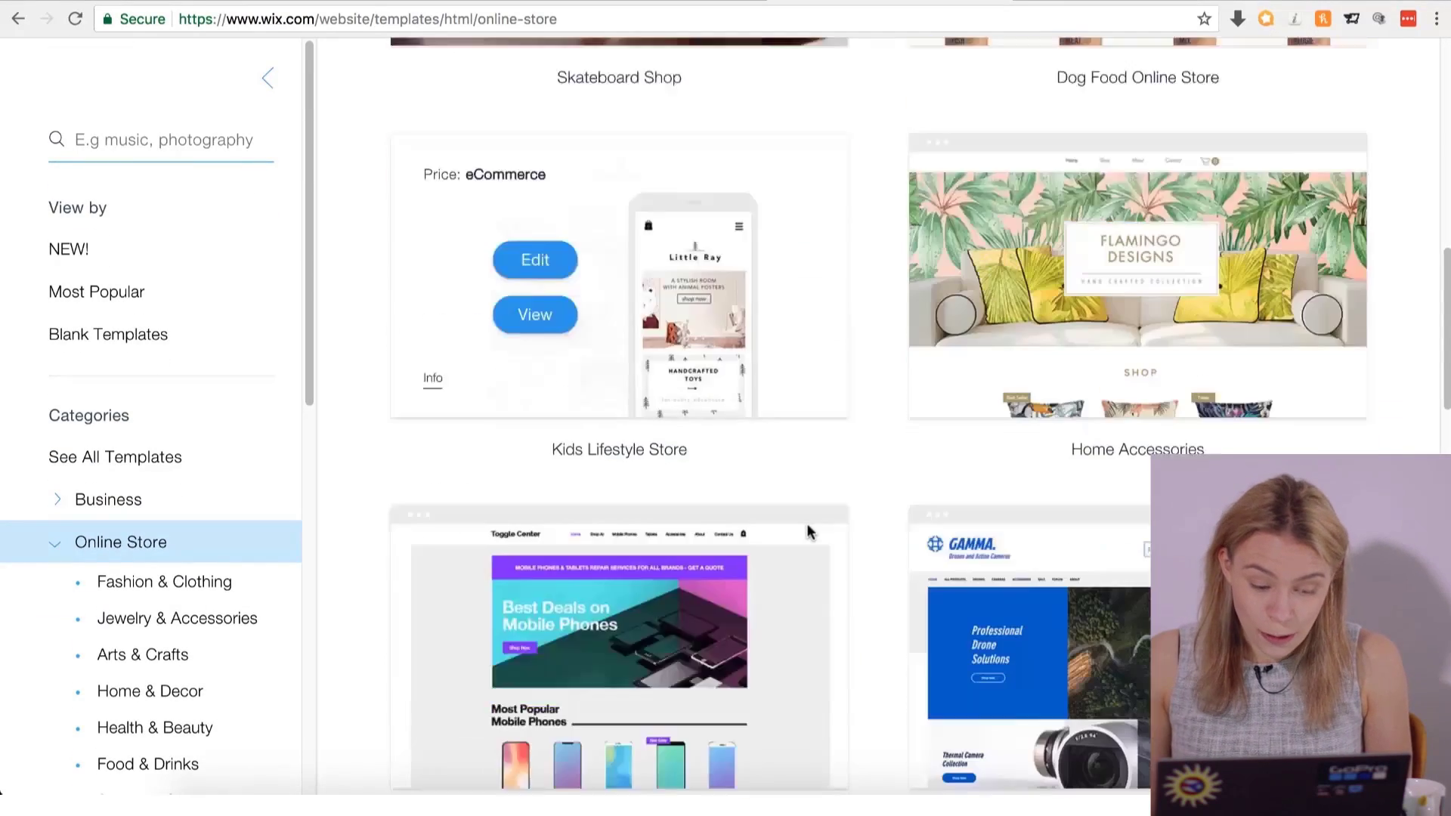
scroll(828, 522, "down", 8)
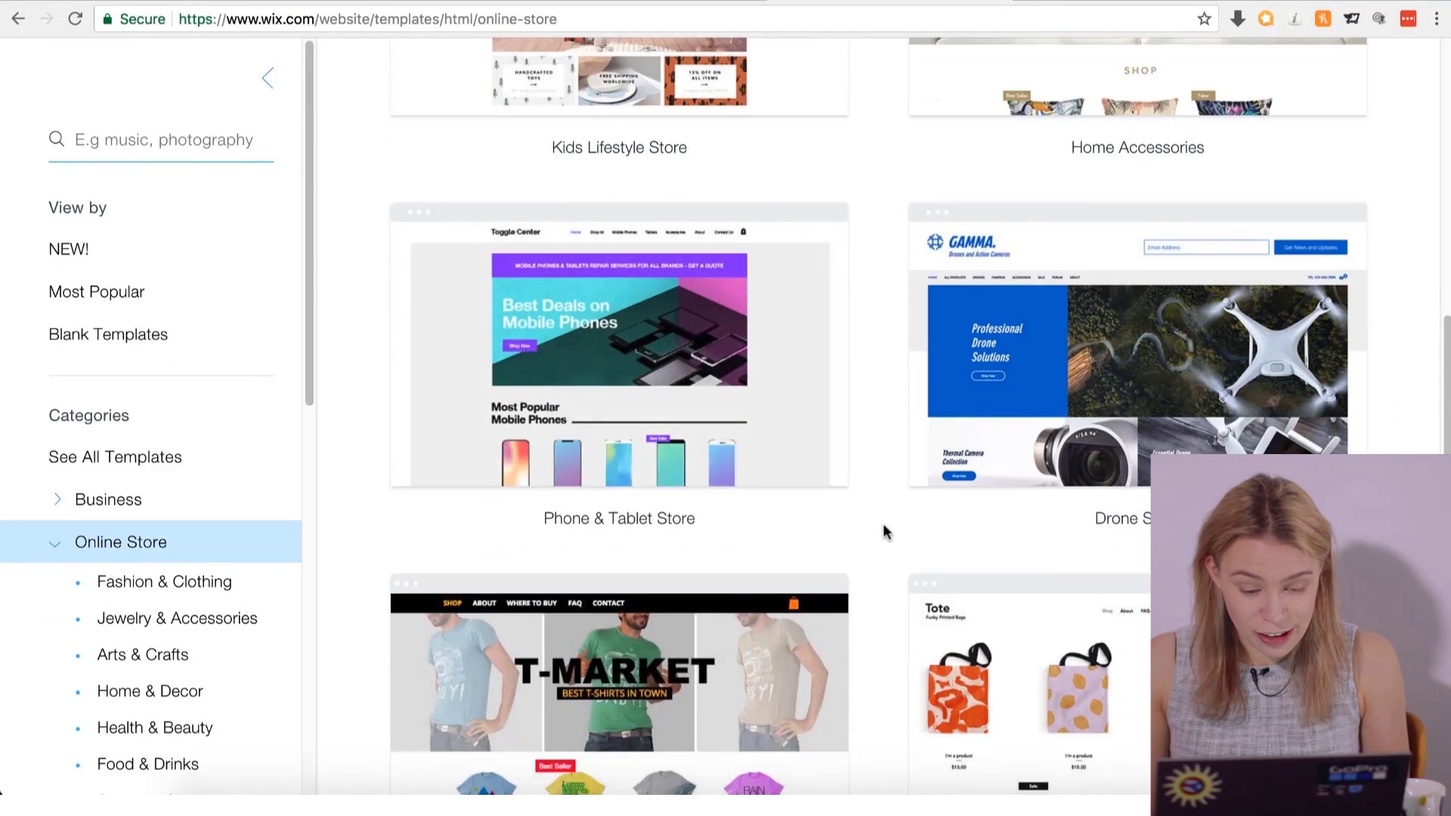
scroll(869, 533, "down", 5)
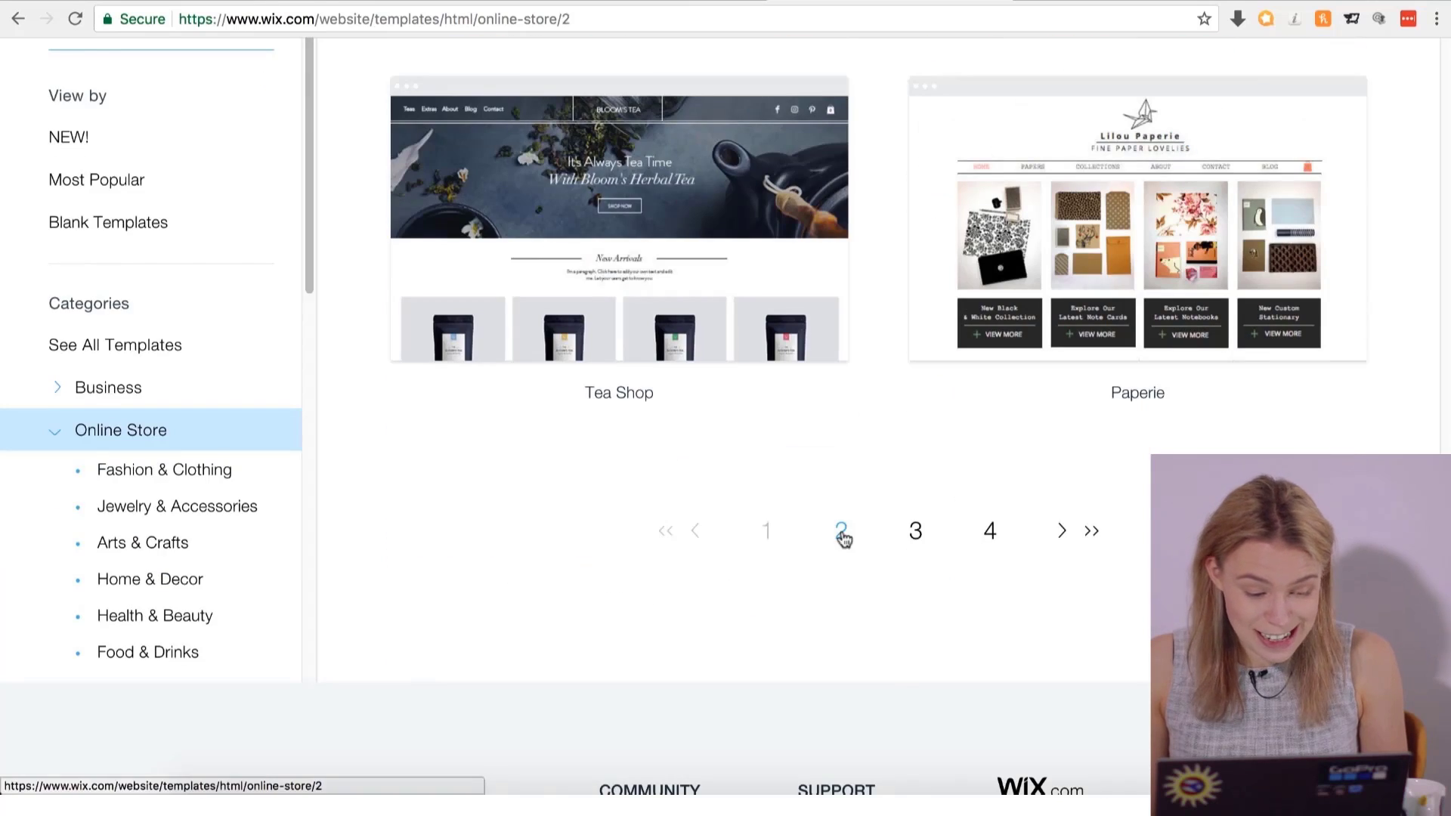
left_click(841, 529)
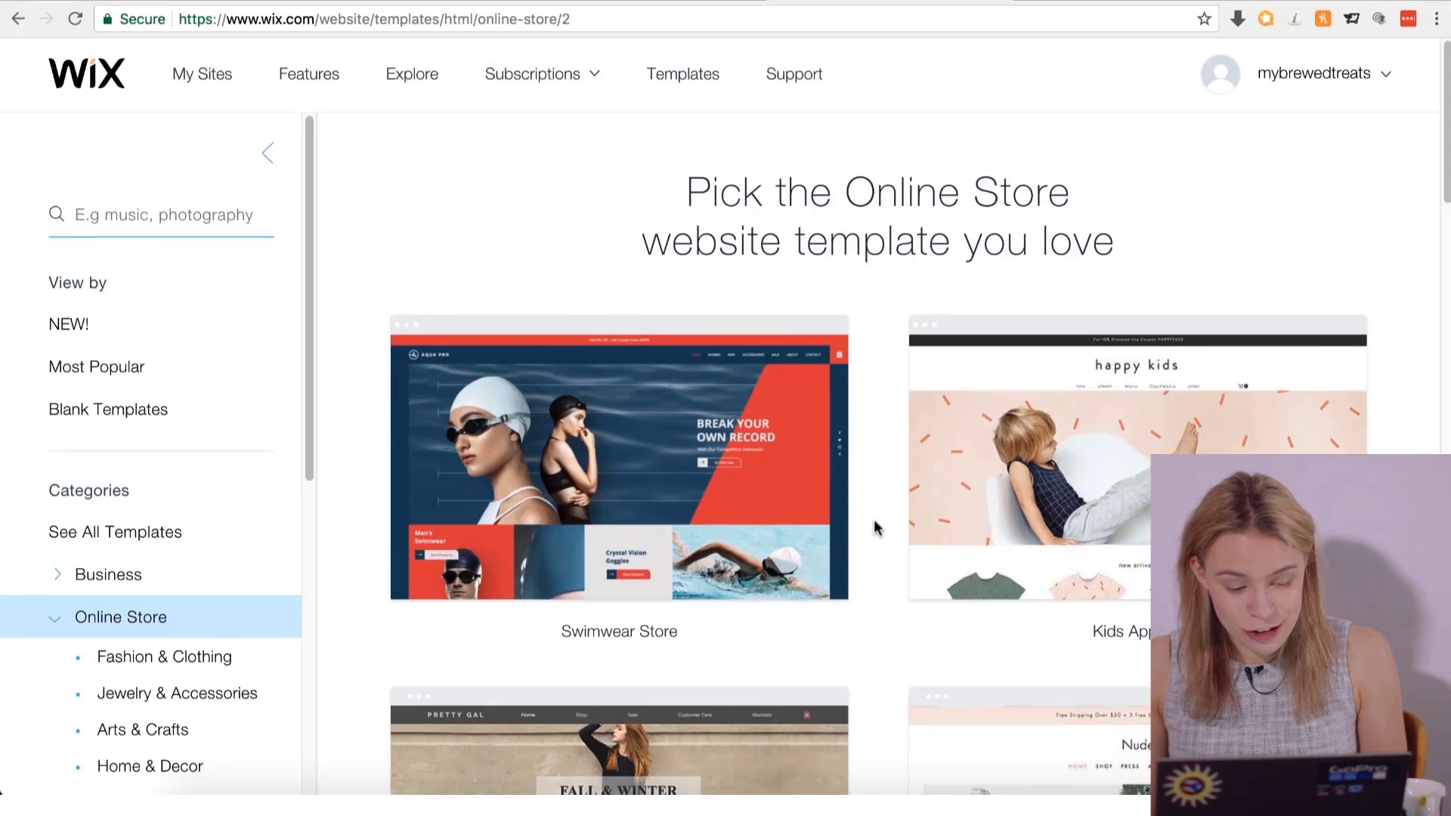
scroll(877, 527, "down", 2)
scroll(876, 527, "down", 6)
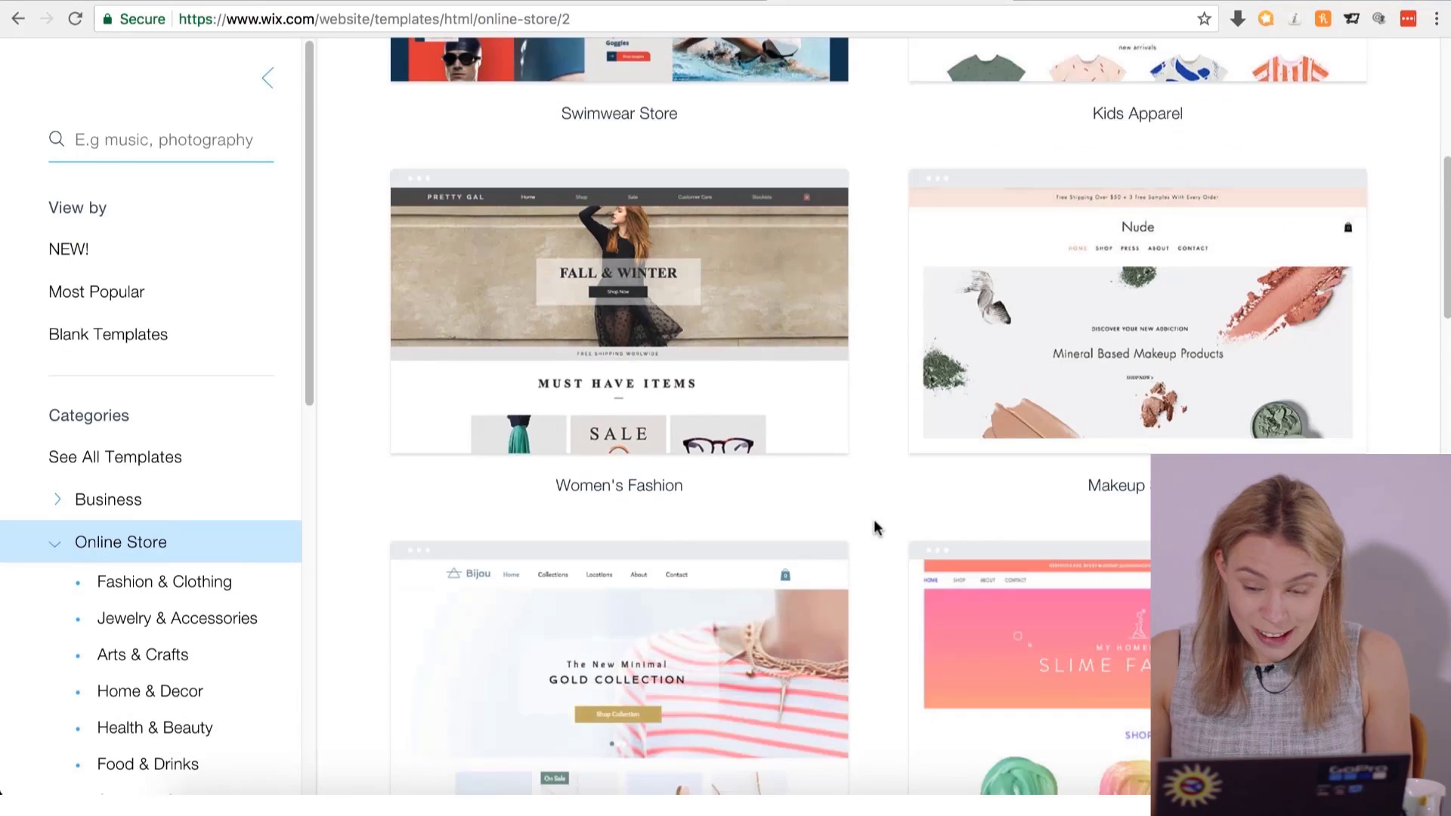
scroll(877, 527, "down", 4)
scroll(874, 528, "down", 7)
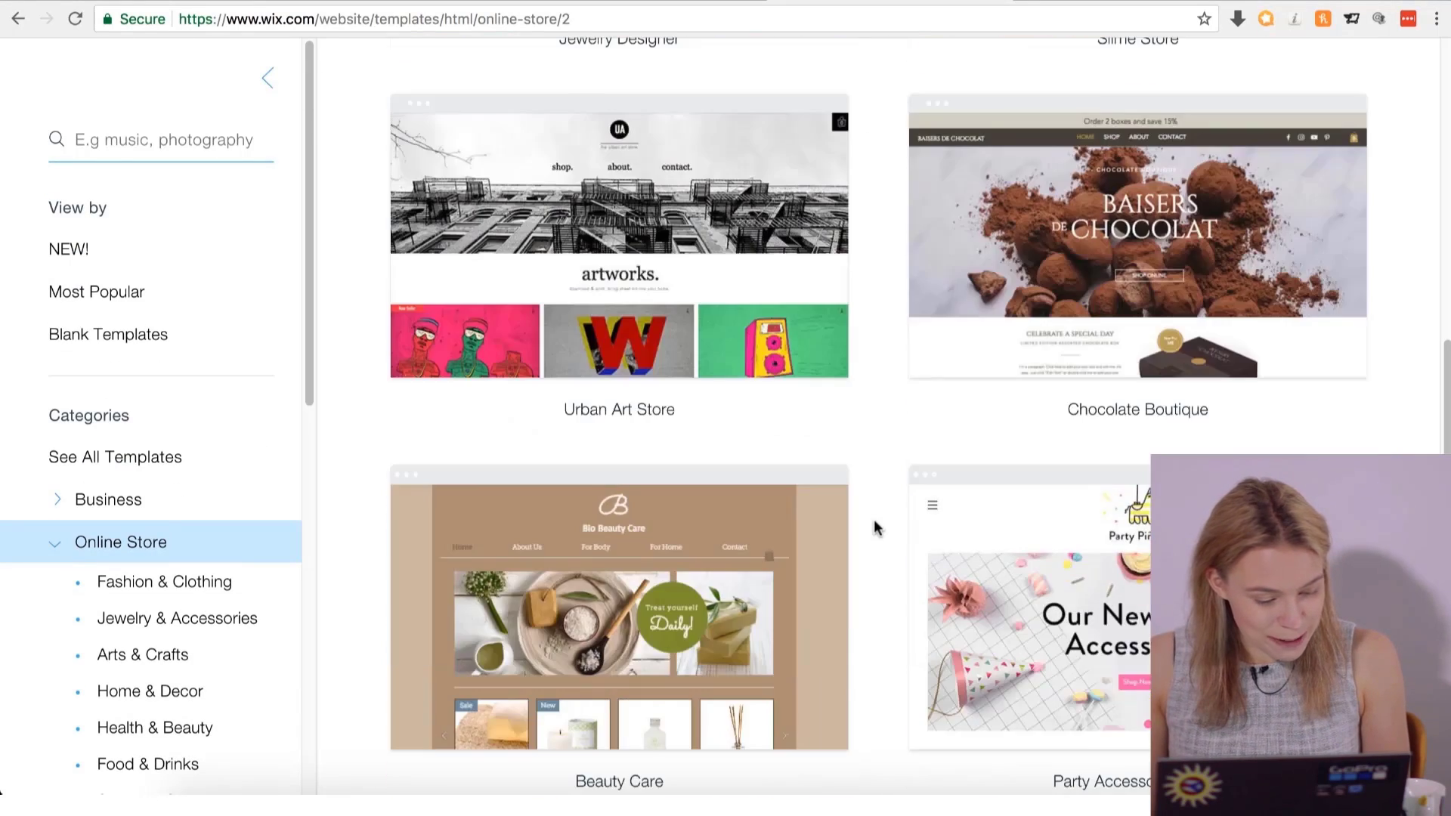
scroll(892, 583, "down", 5)
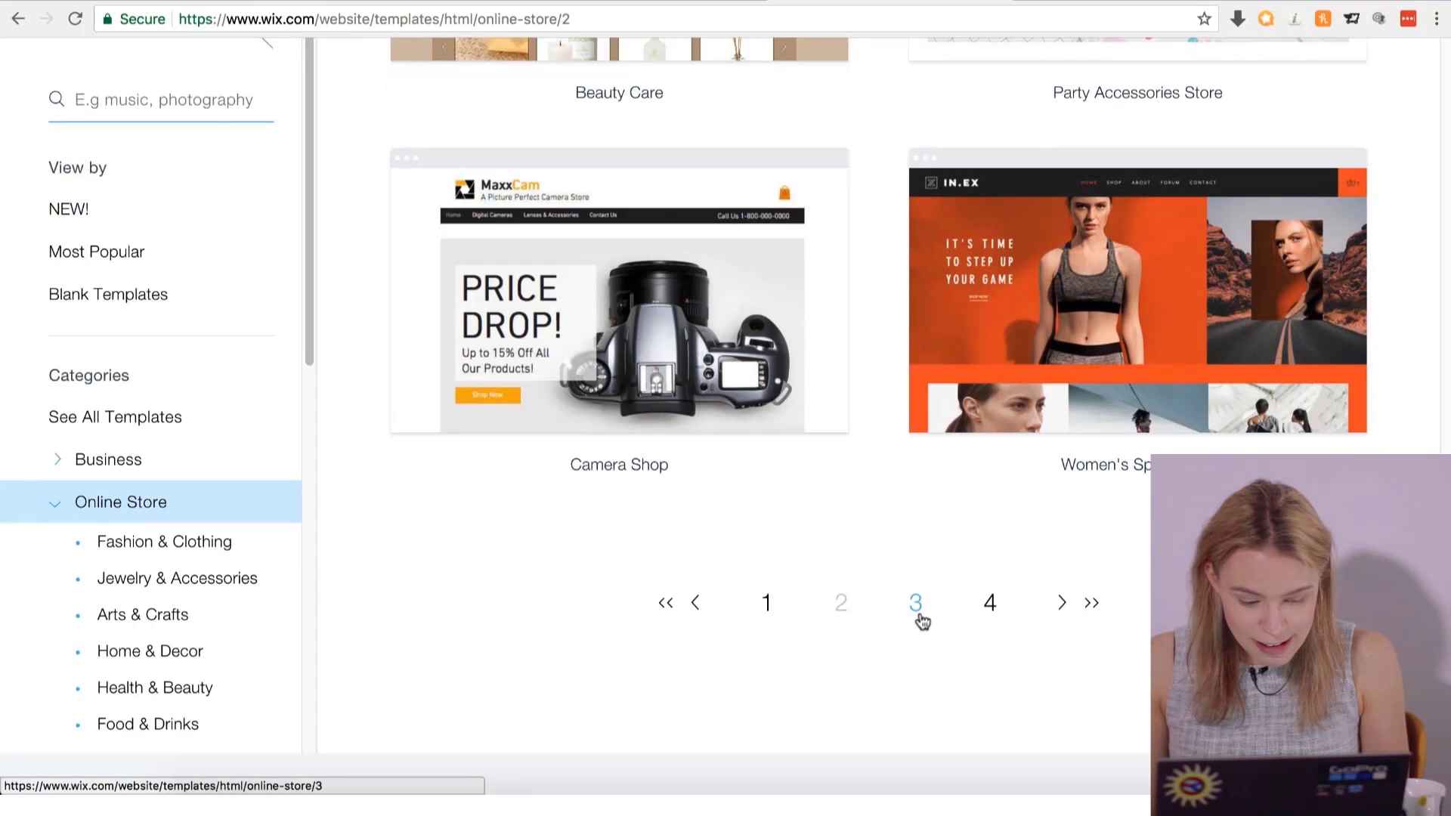
Find the Watch Shop template on the third page of Online Store templates, preview it, and open it for editing.
left_click(917, 609)
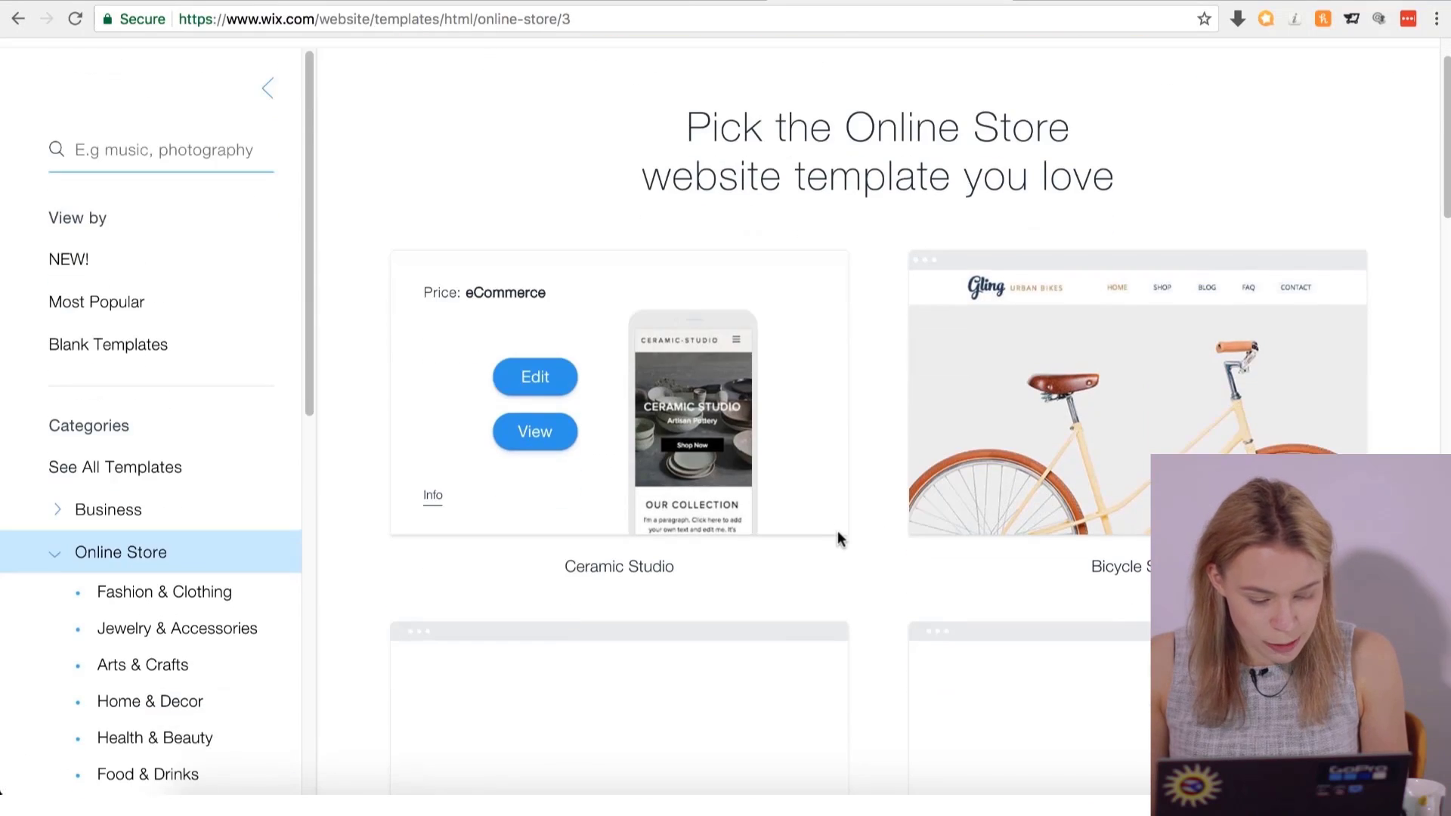
scroll(839, 535, "down", 5)
scroll(842, 545, "down", 9)
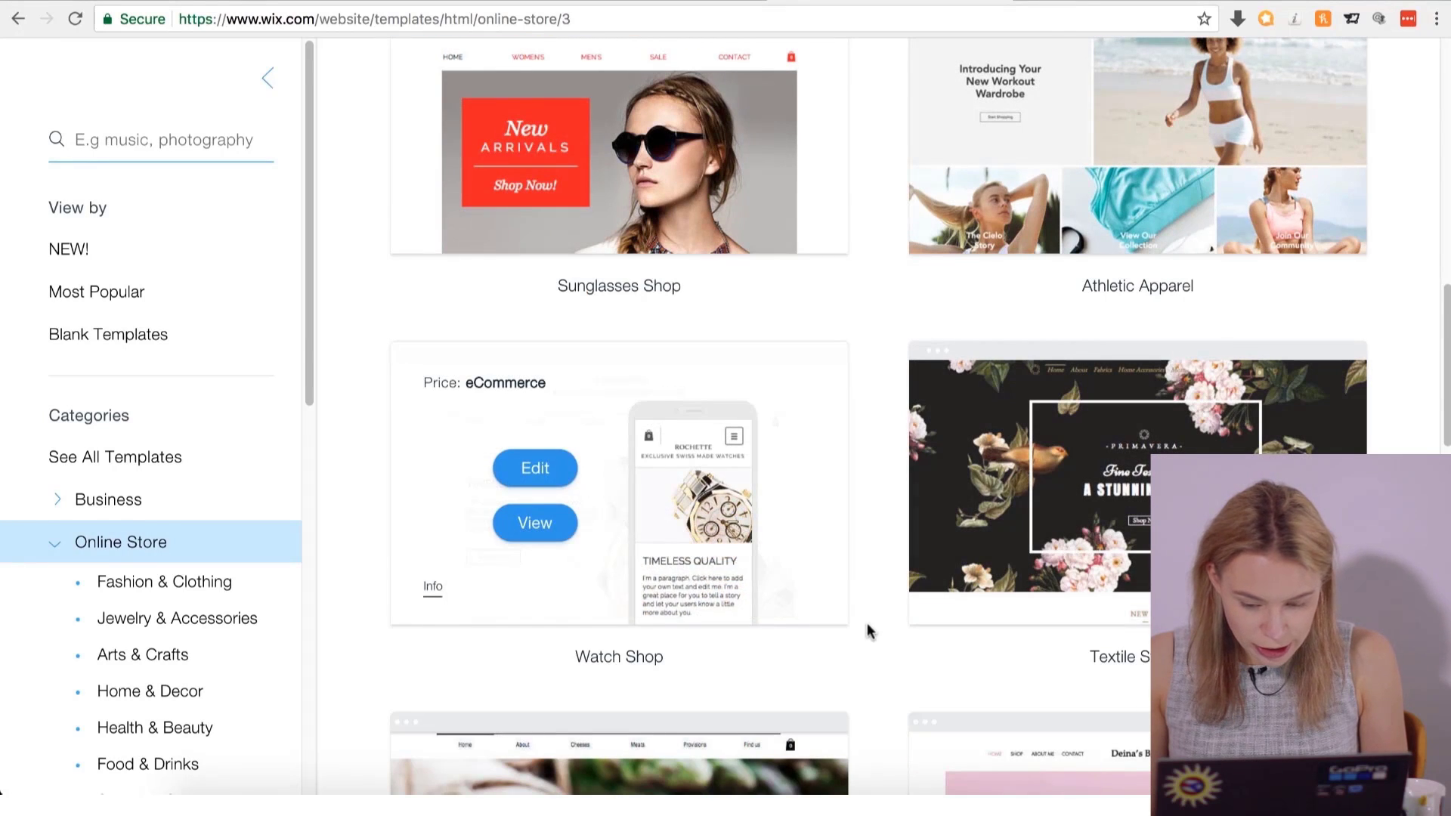
scroll(869, 632, "down", 2)
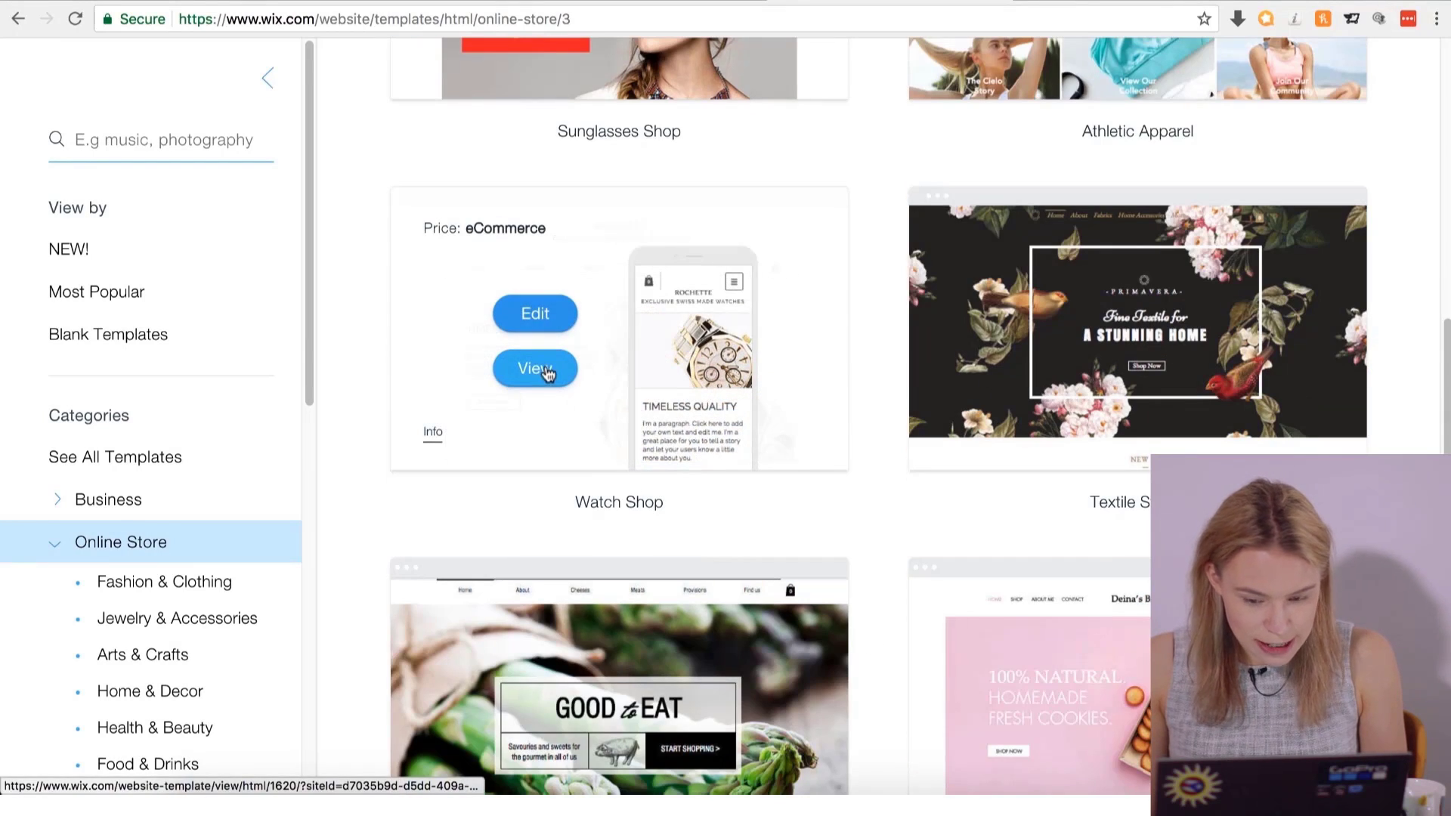
left_click(545, 366)
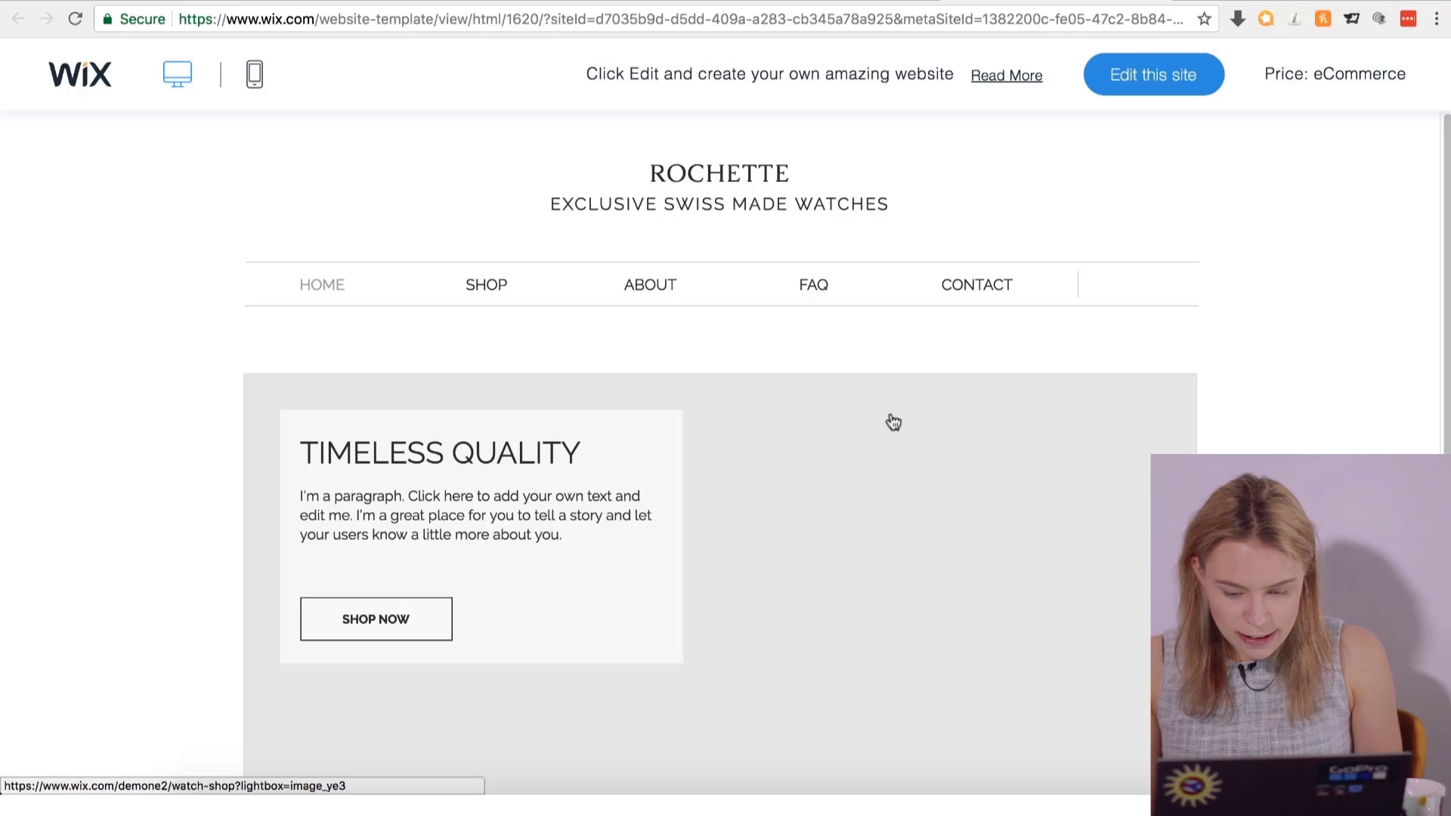
left_click(1155, 80)
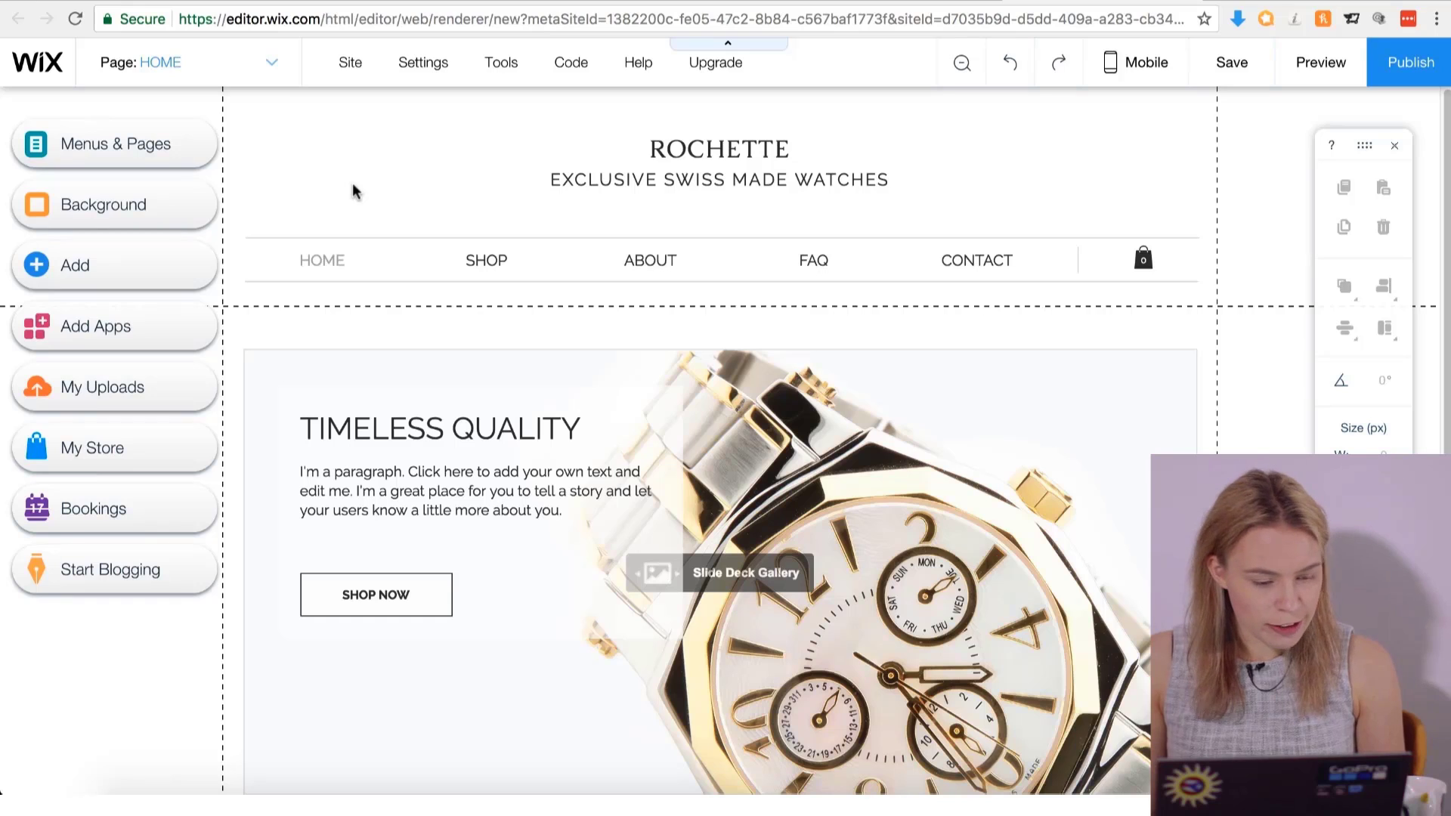
Go through the store's welcome introduction, open the store dashboard for adding products, and dismiss the GDPR notice.
left_click(114, 447)
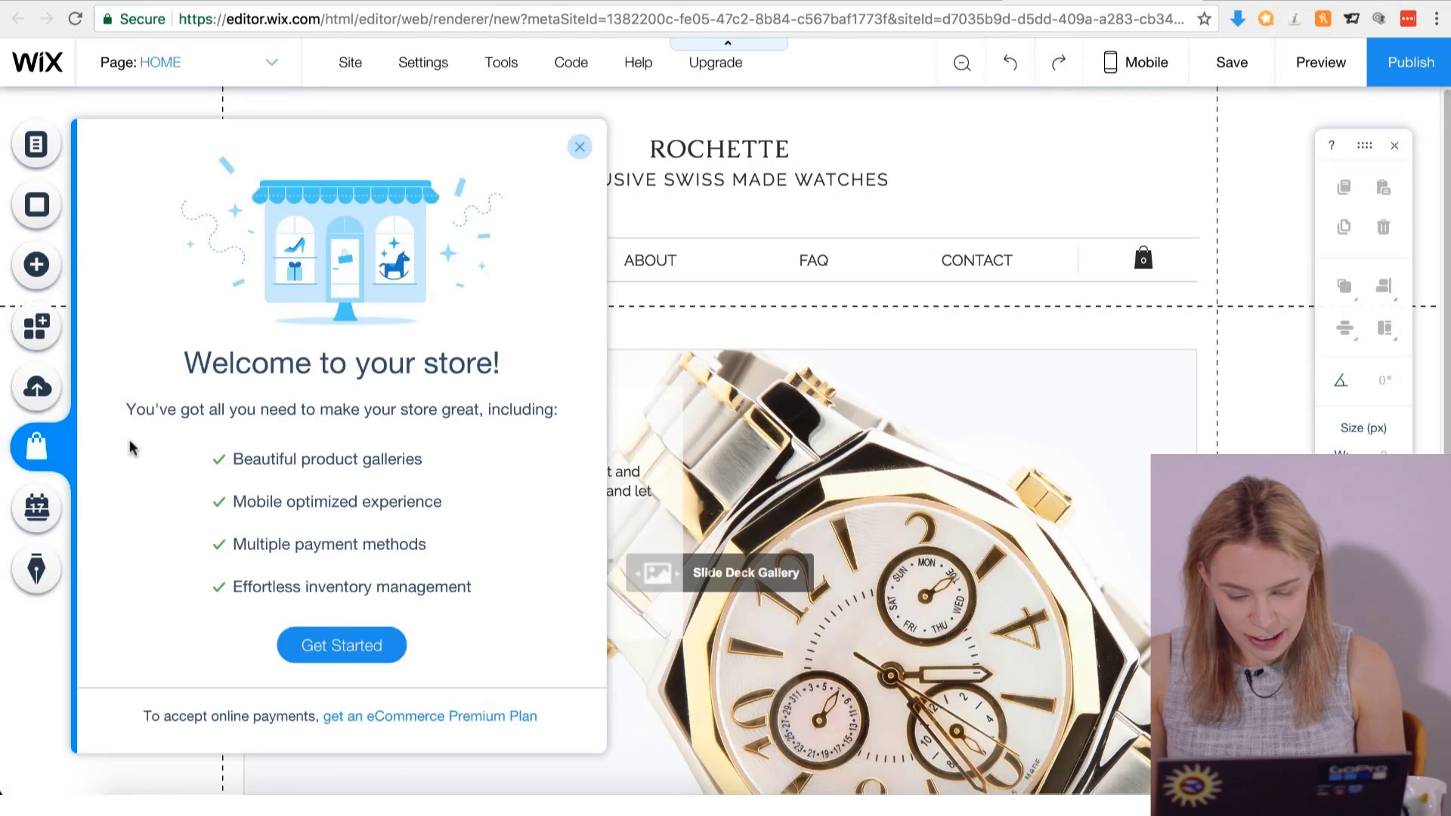
left_click(369, 648)
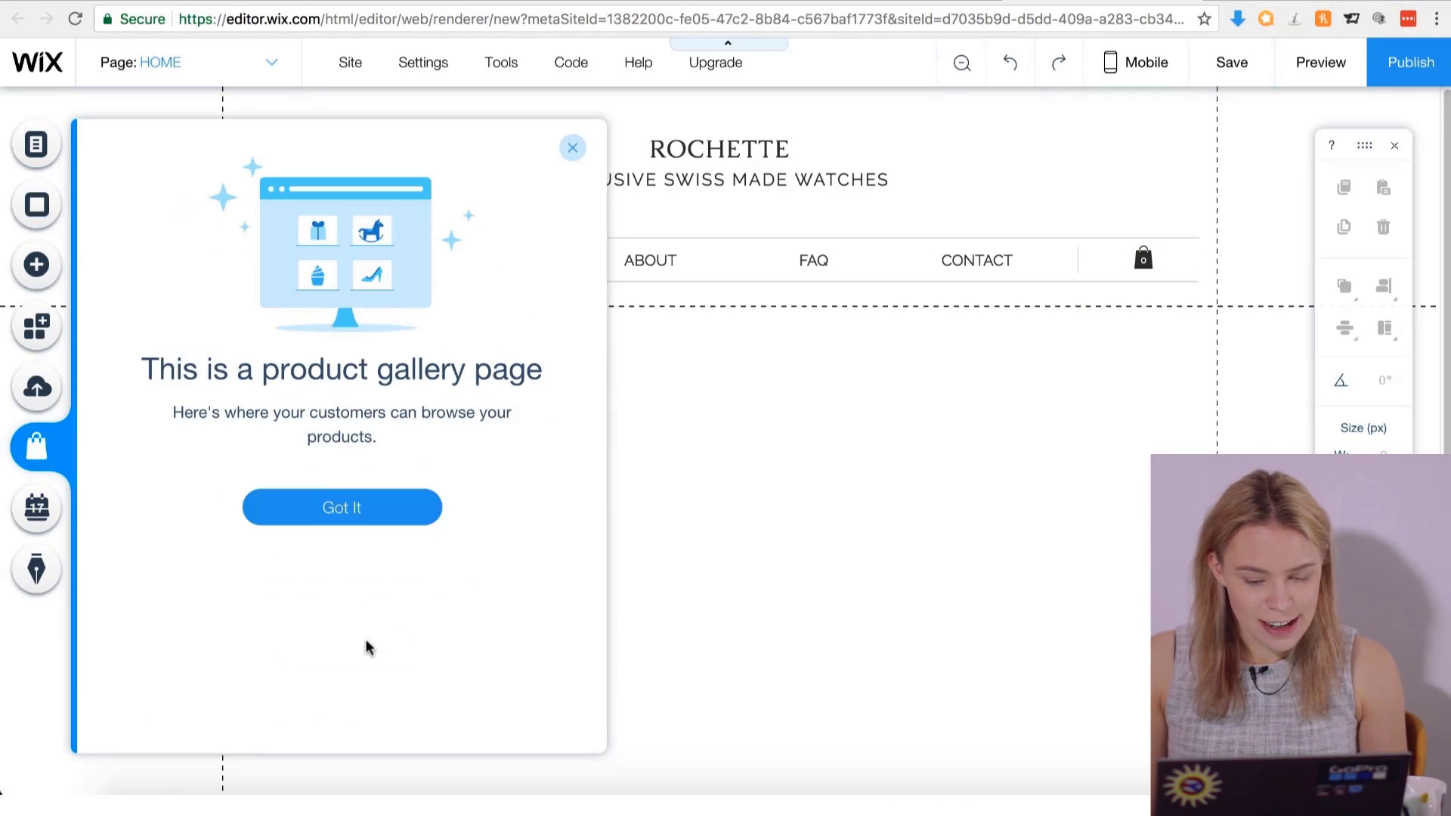
left_click(366, 514)
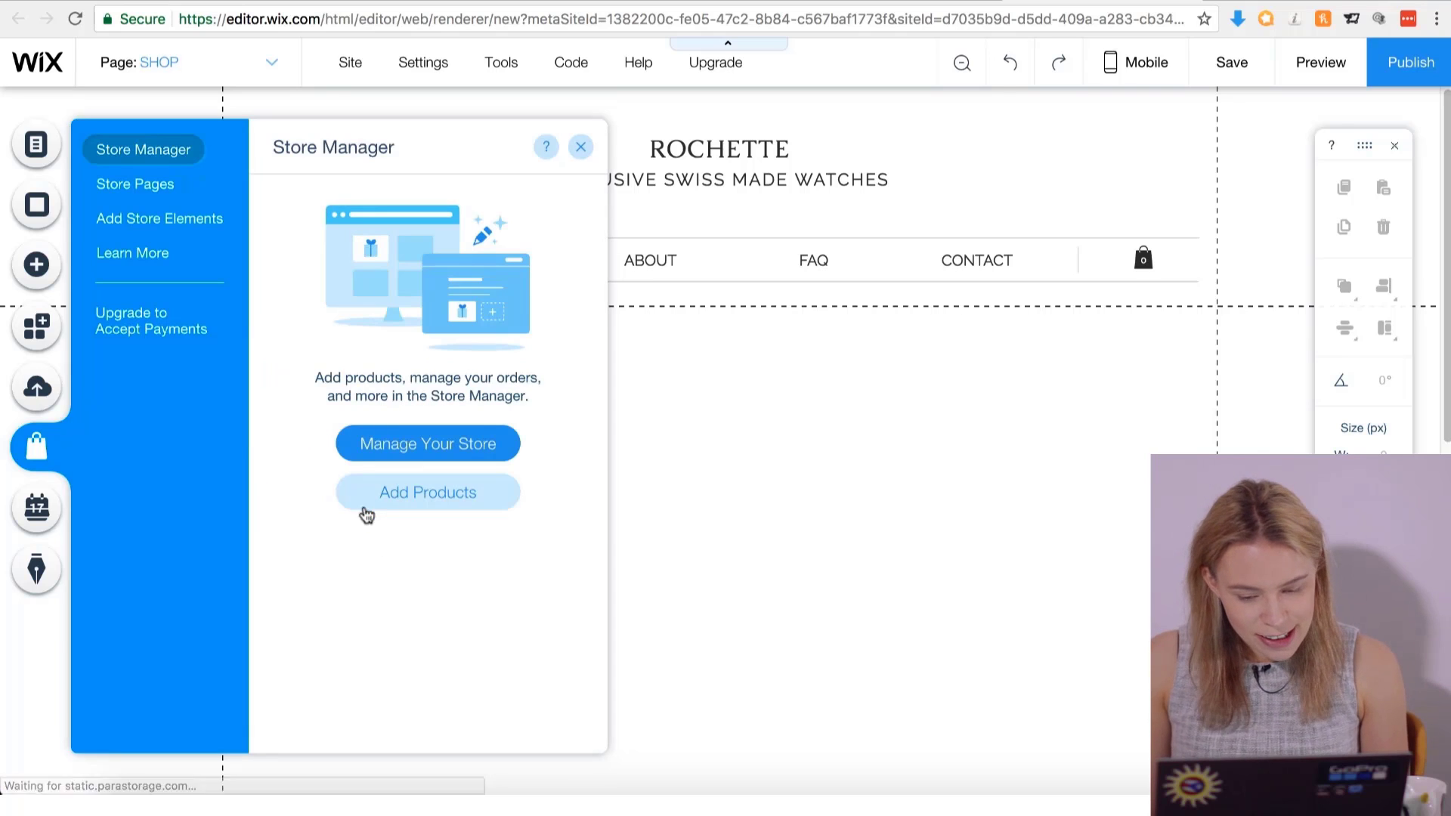
left_click(408, 490)
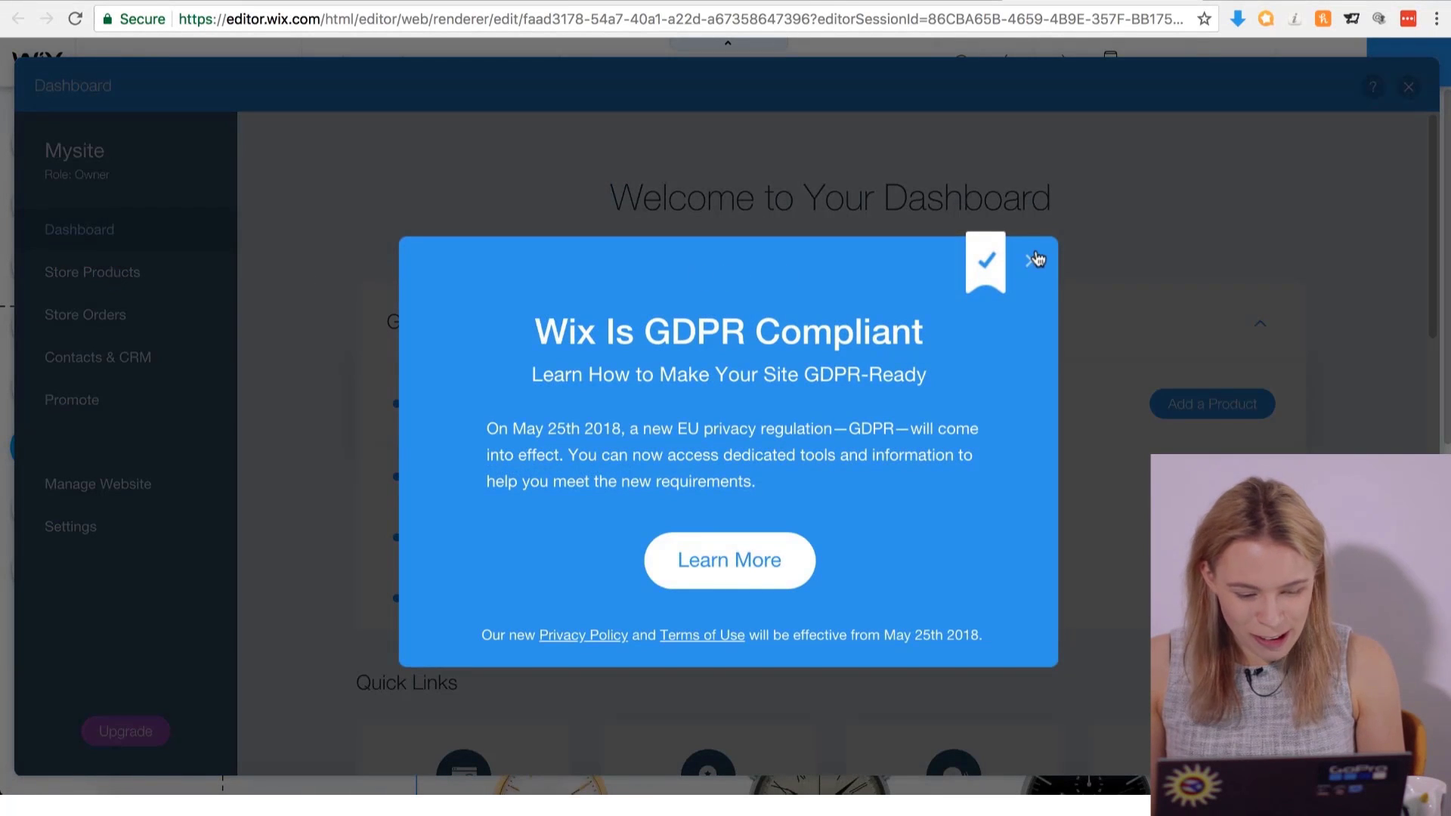
left_click(1036, 260)
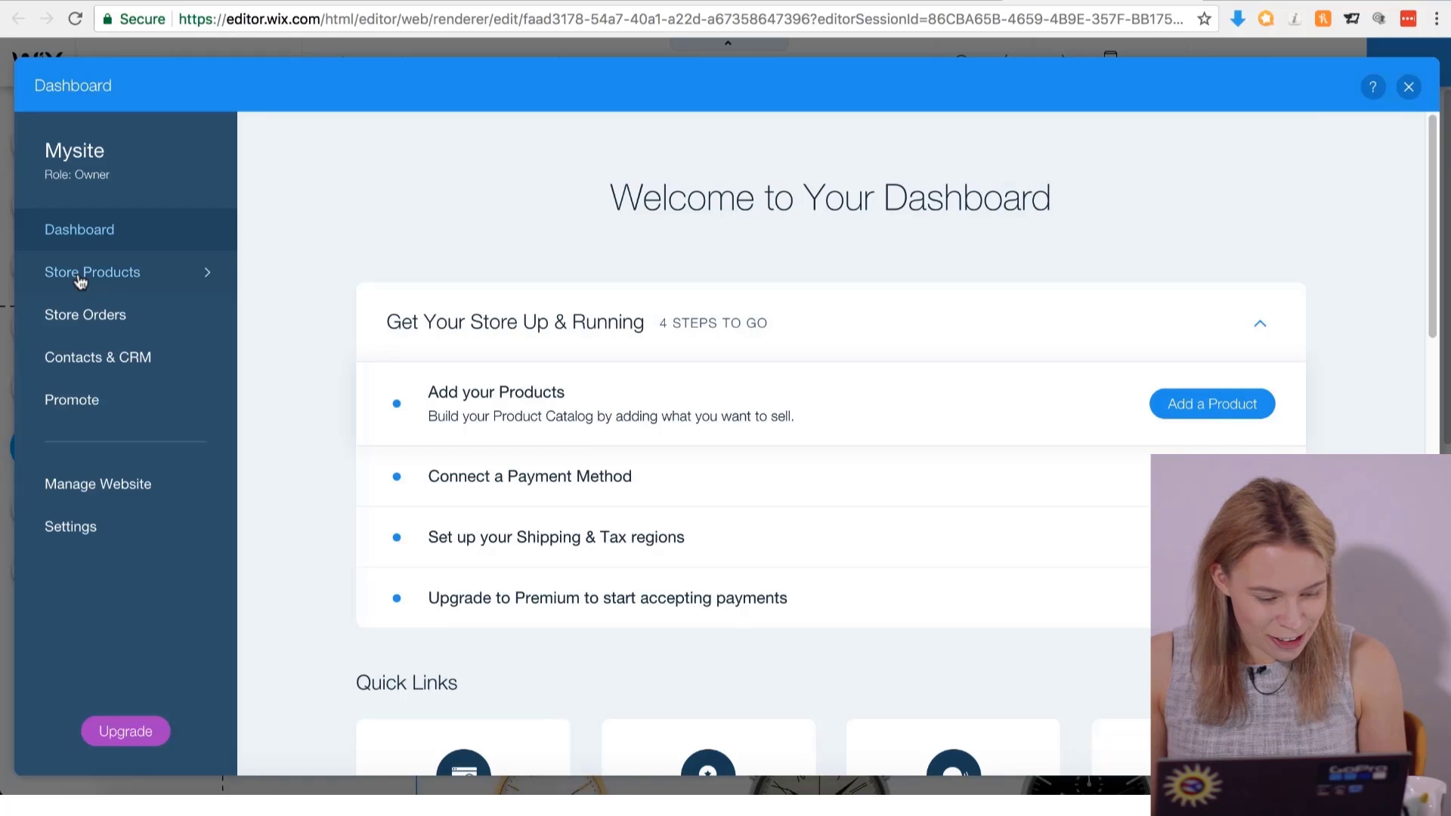
Create and save a store collection named "Coffee Mugs", declining to add it to the site in the Editor.
left_click(81, 275)
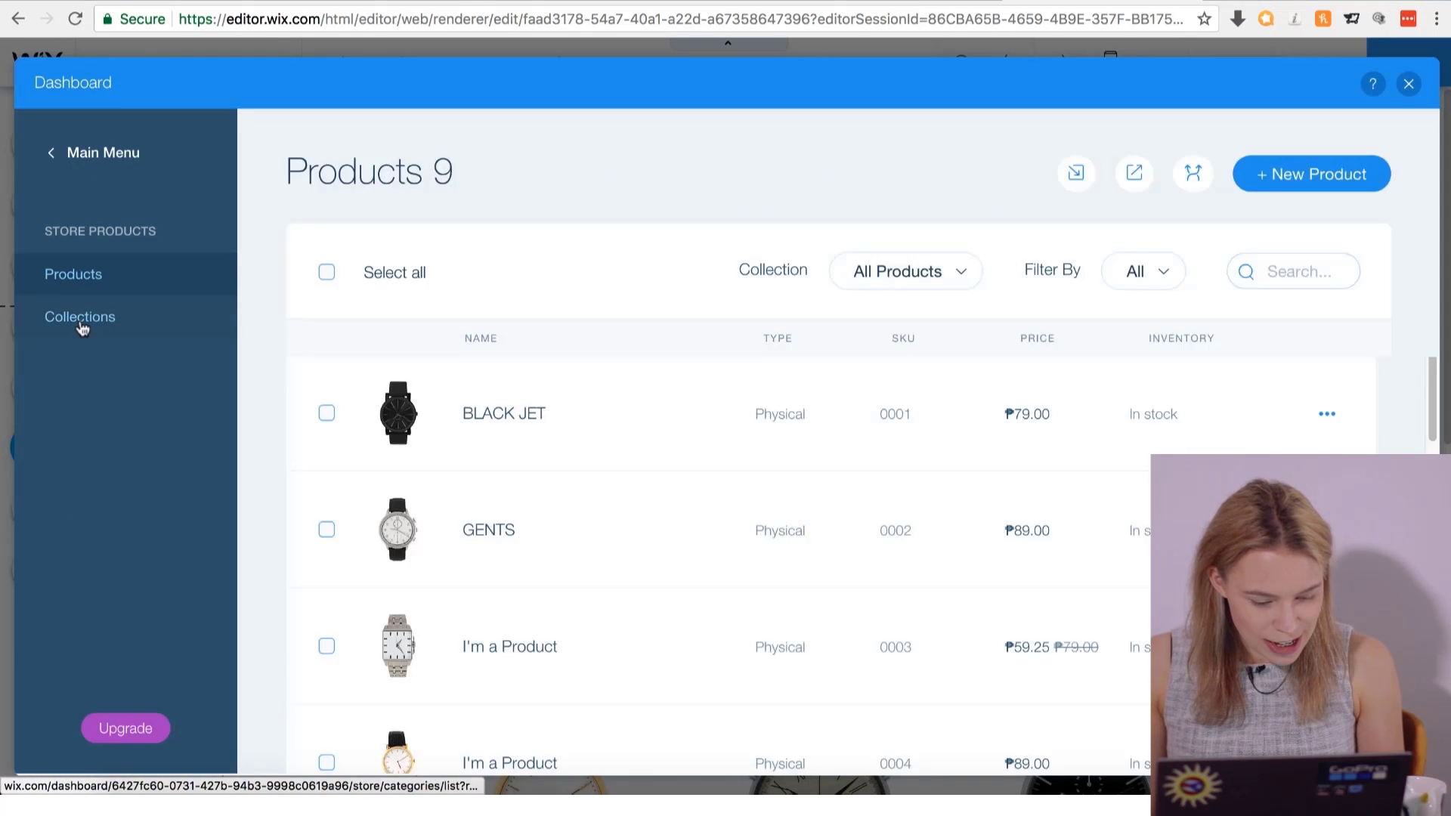
left_click(81, 321)
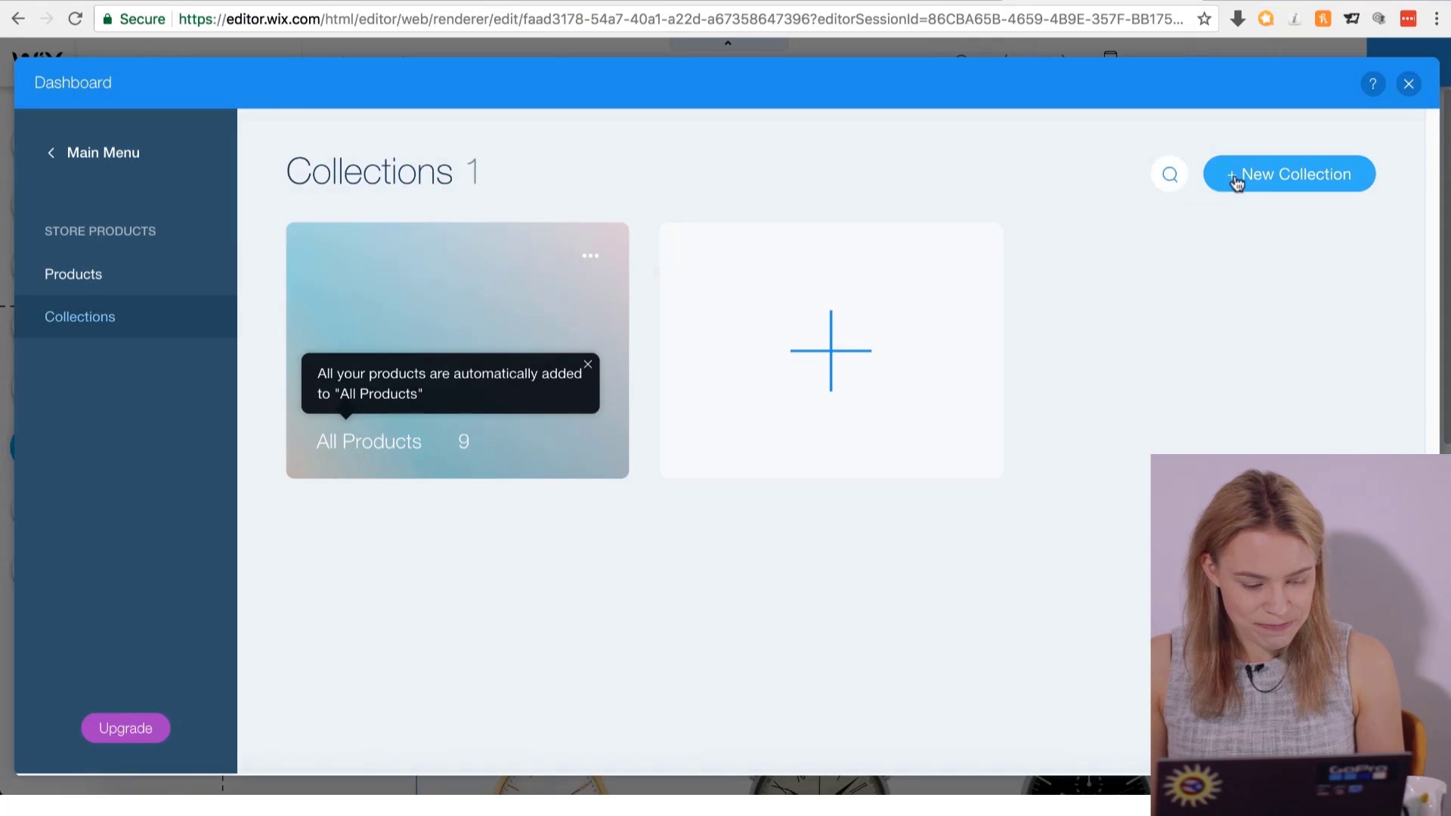
left_click(1251, 177)
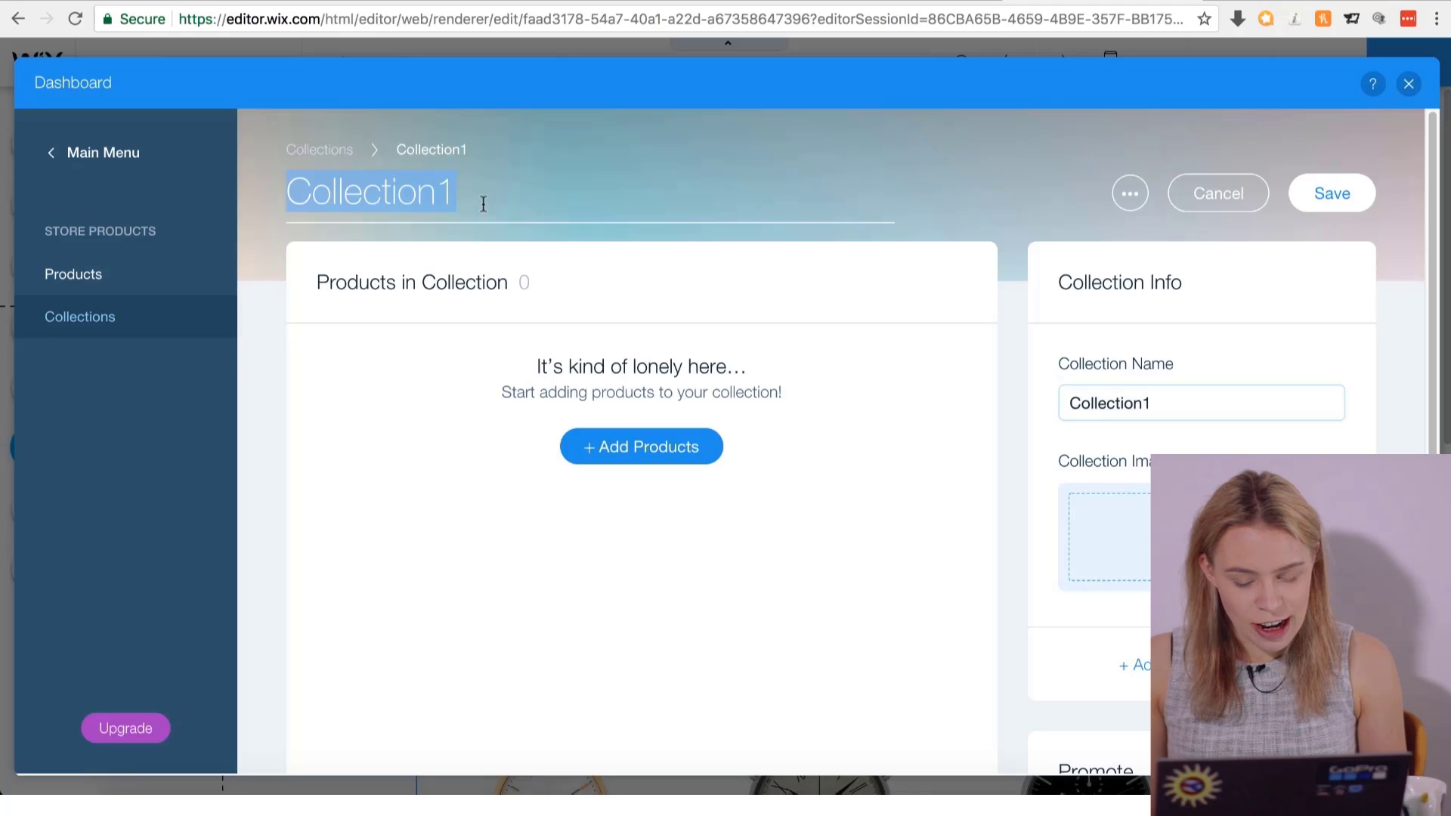
type("Coffee Mugs")
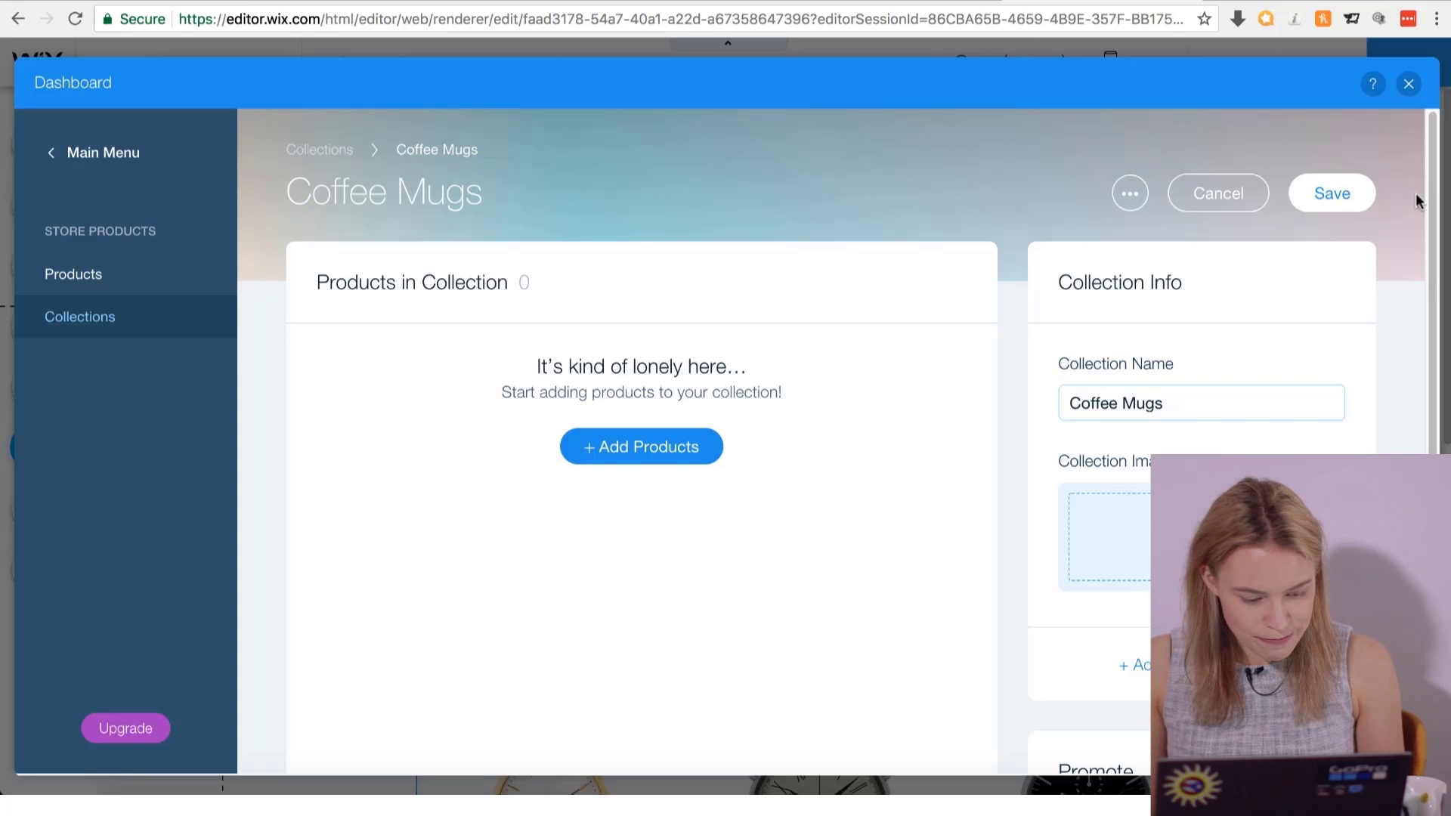
left_click(1319, 198)
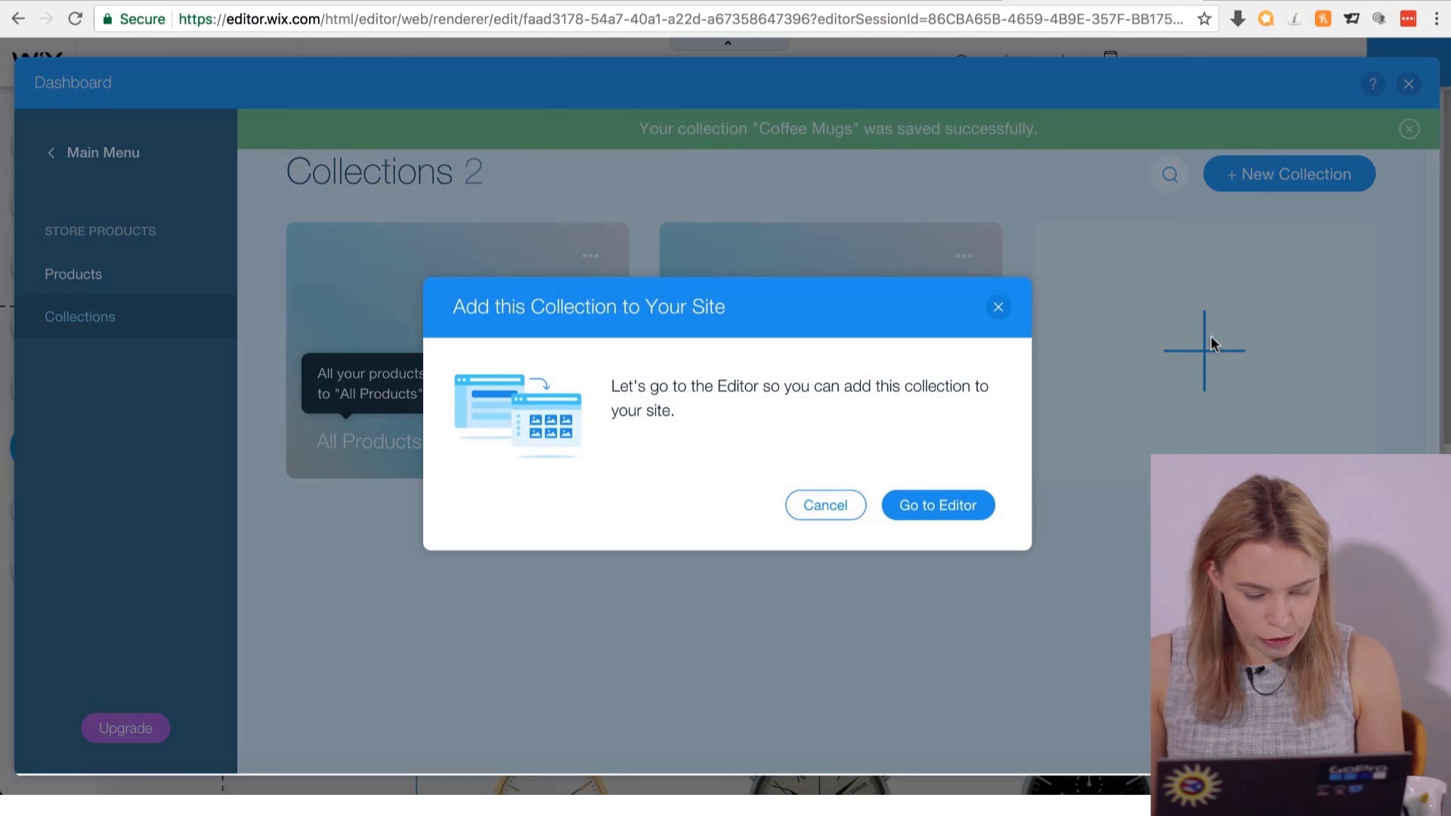
left_click(998, 307)
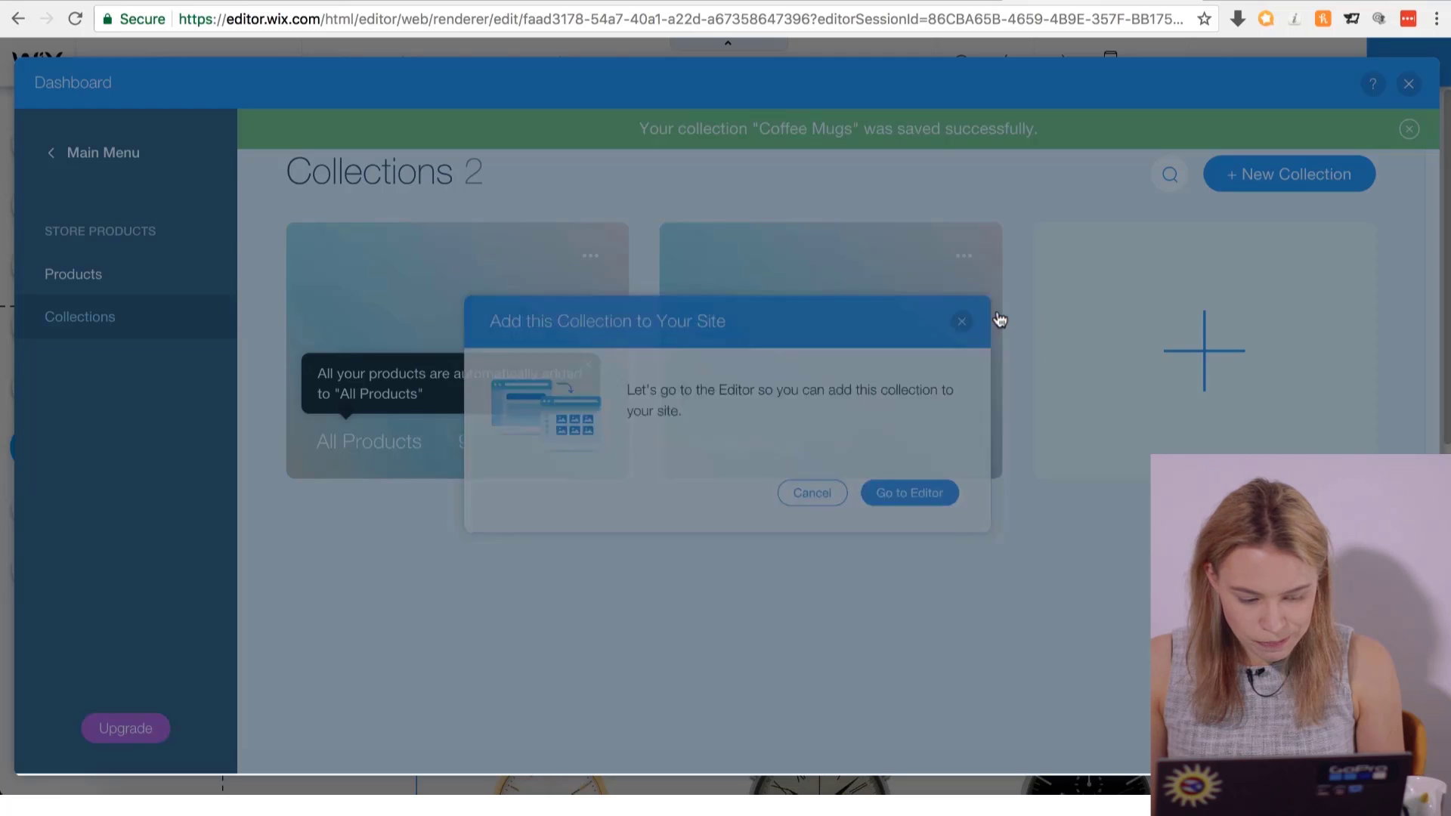
Create and save another collection named "Travel Mugs", again dismissing the offer to add it to the site.
left_click(1167, 318)
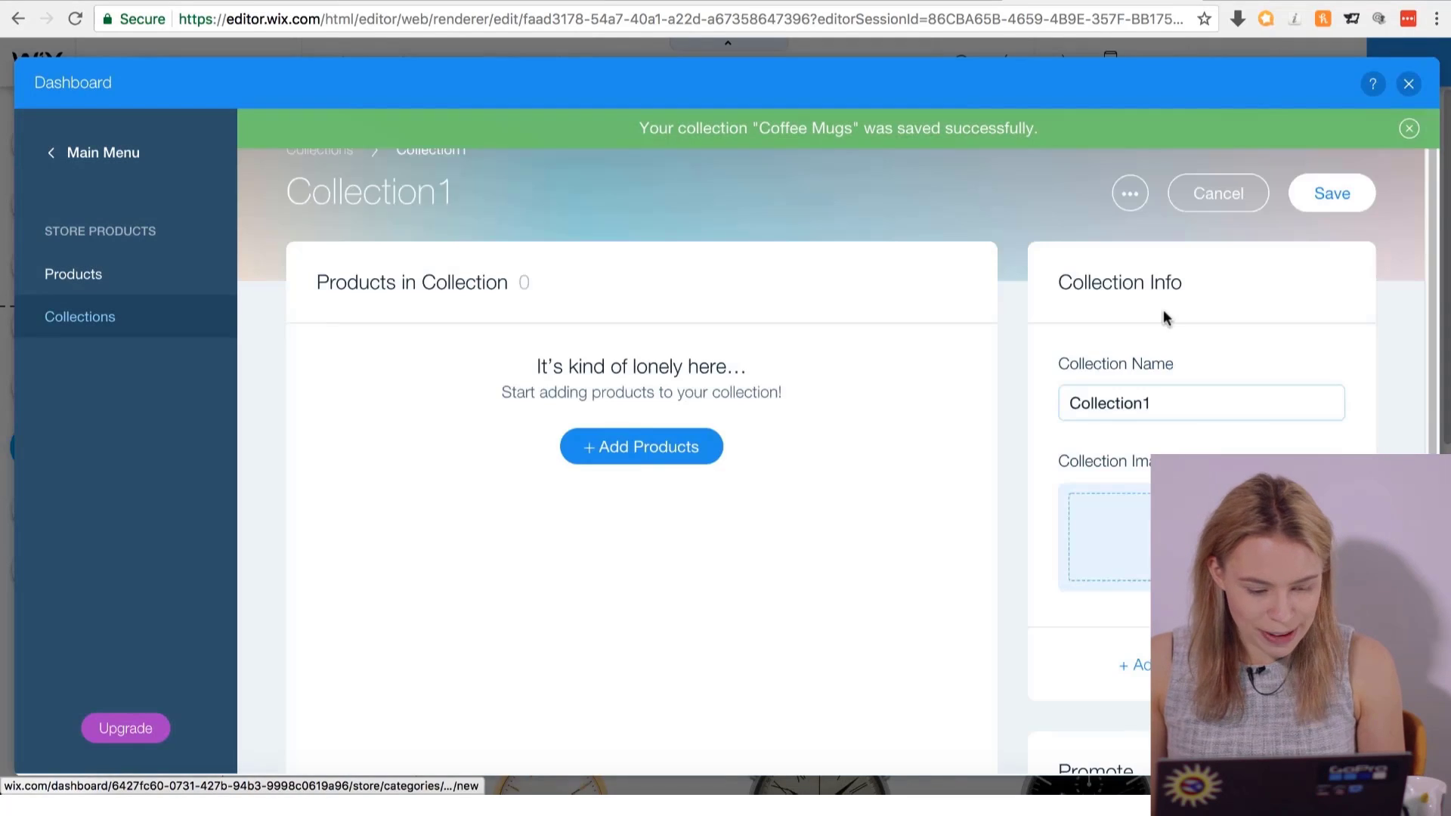
type("Travel Mugs")
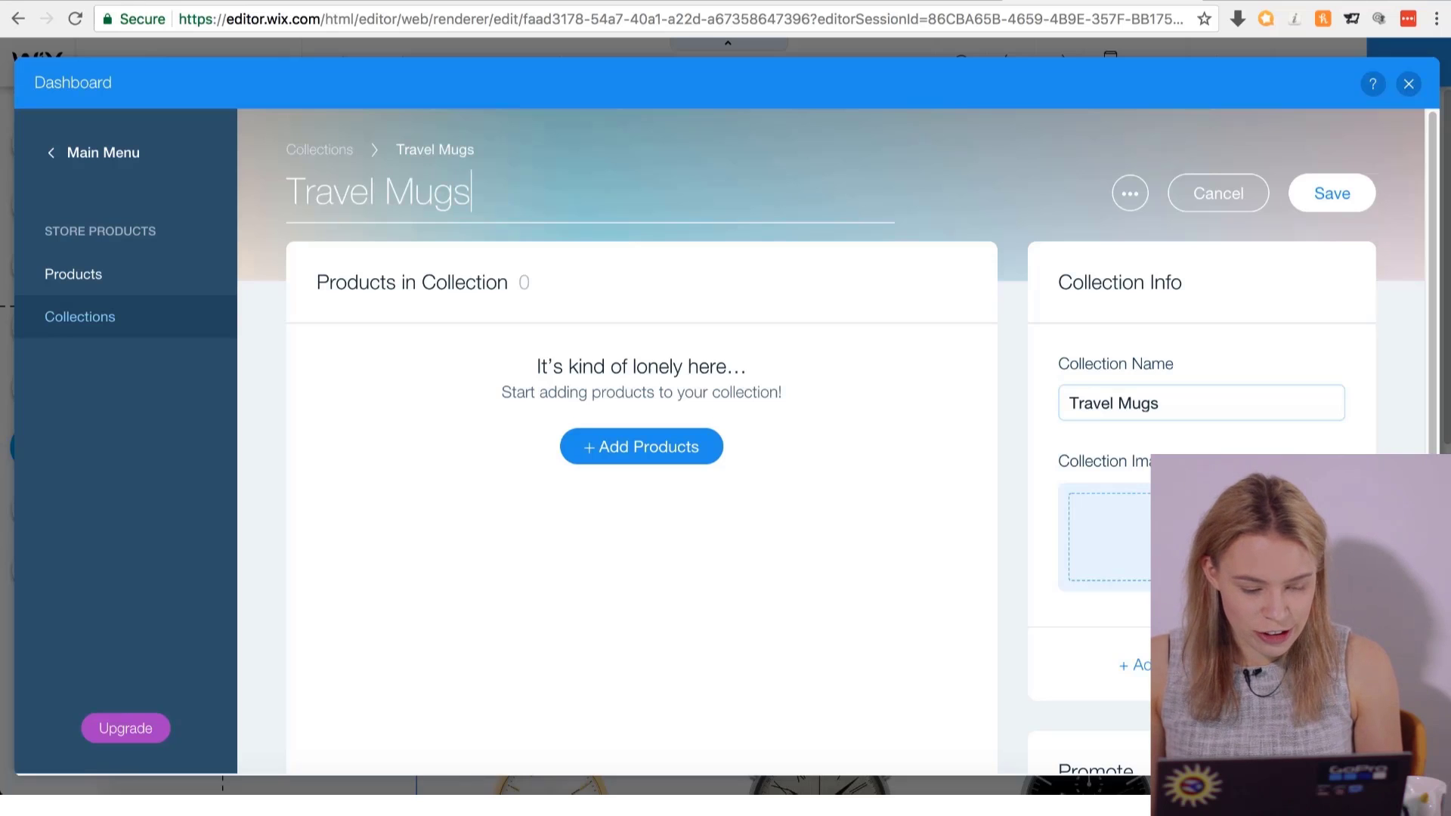
left_click(1316, 197)
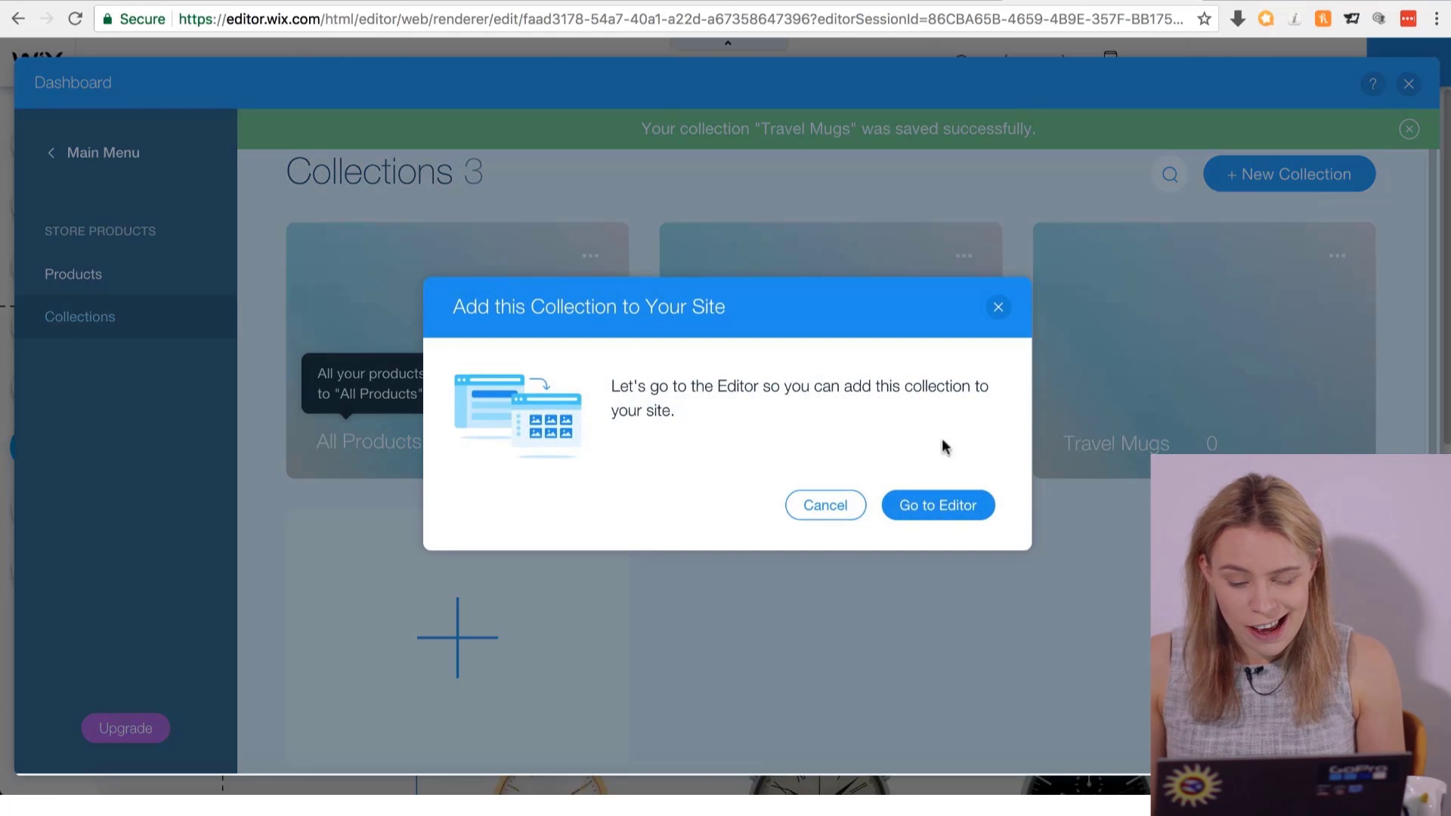
left_click(999, 307)
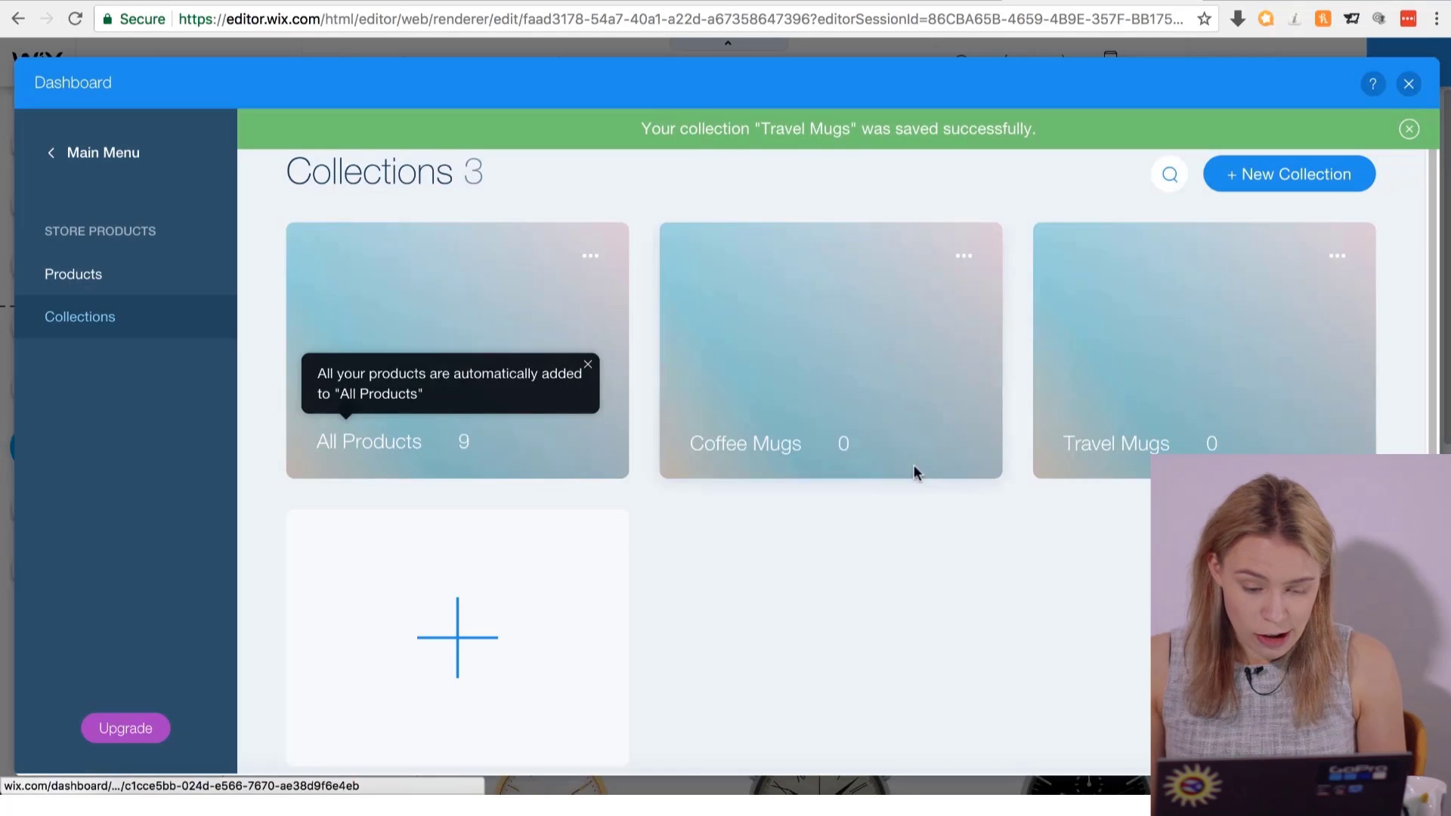
Create and save a third store collection named "Coffee Spoons" without adding it to the site.
left_click(479, 619)
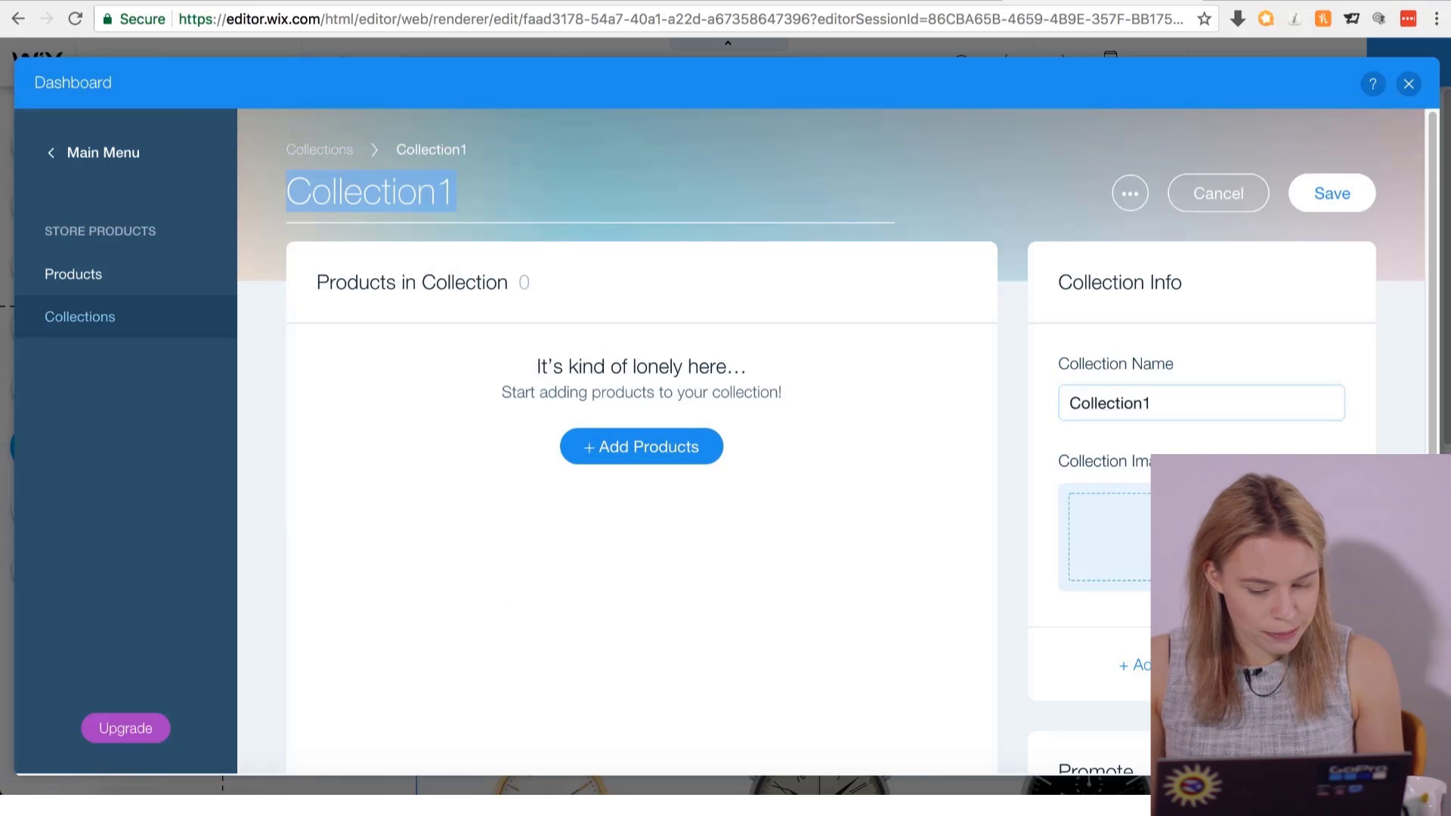
type("Coffee Spoons")
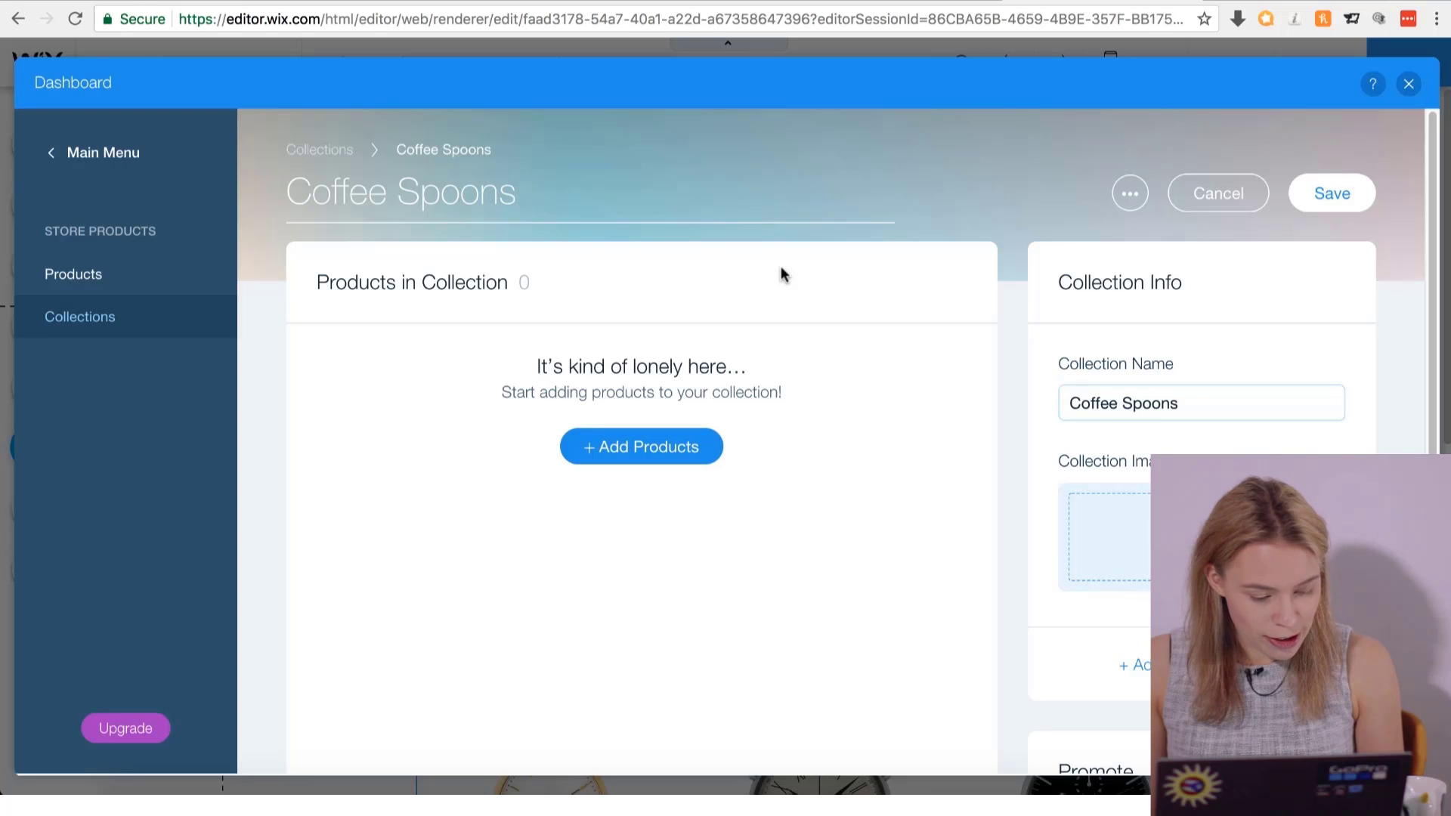
left_click(1317, 198)
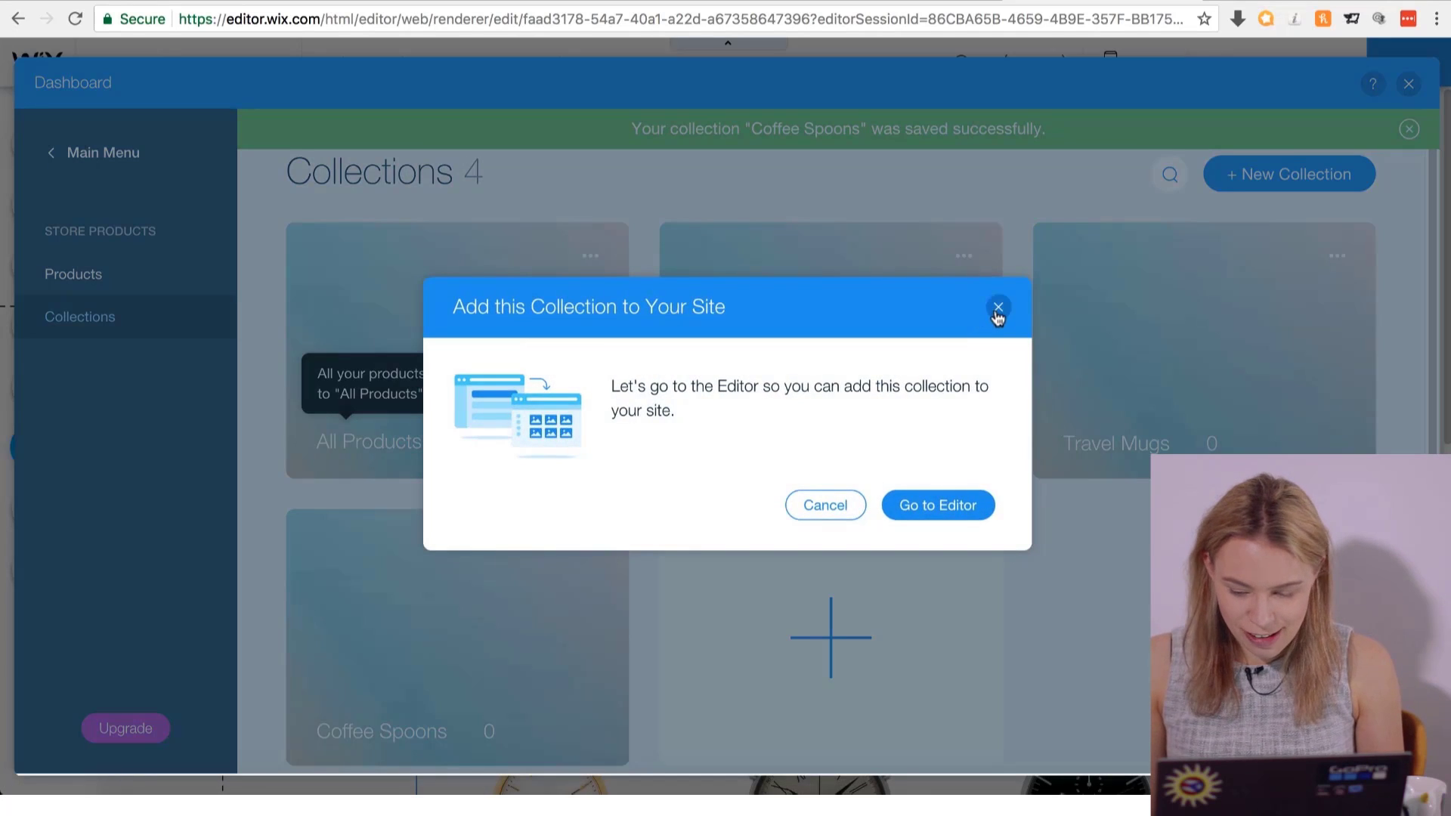
left_click(997, 308)
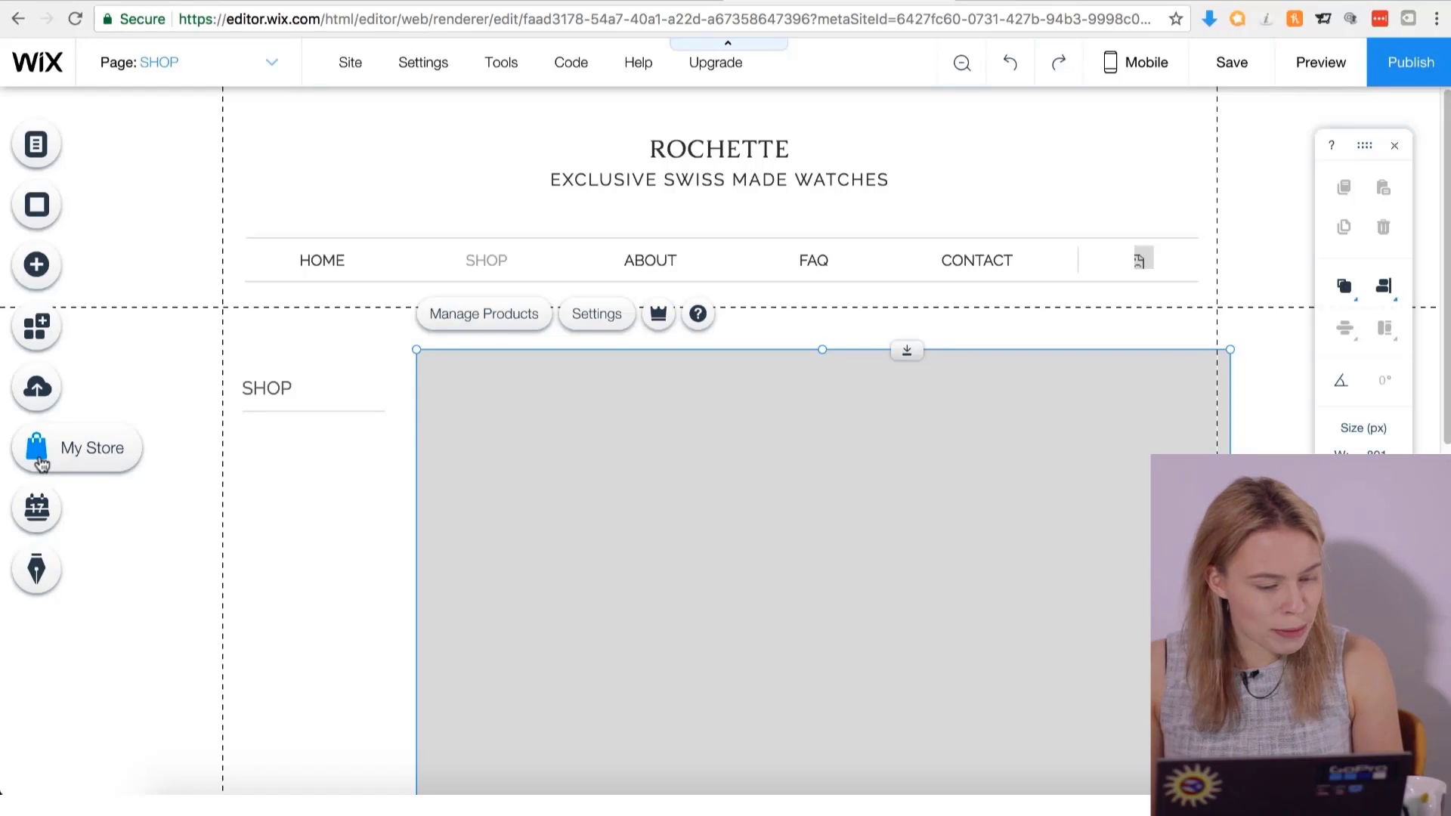
Open the general settings in the store's management dashboard and enter "Brewed Treats" as the business or website name.
left_click(36, 445)
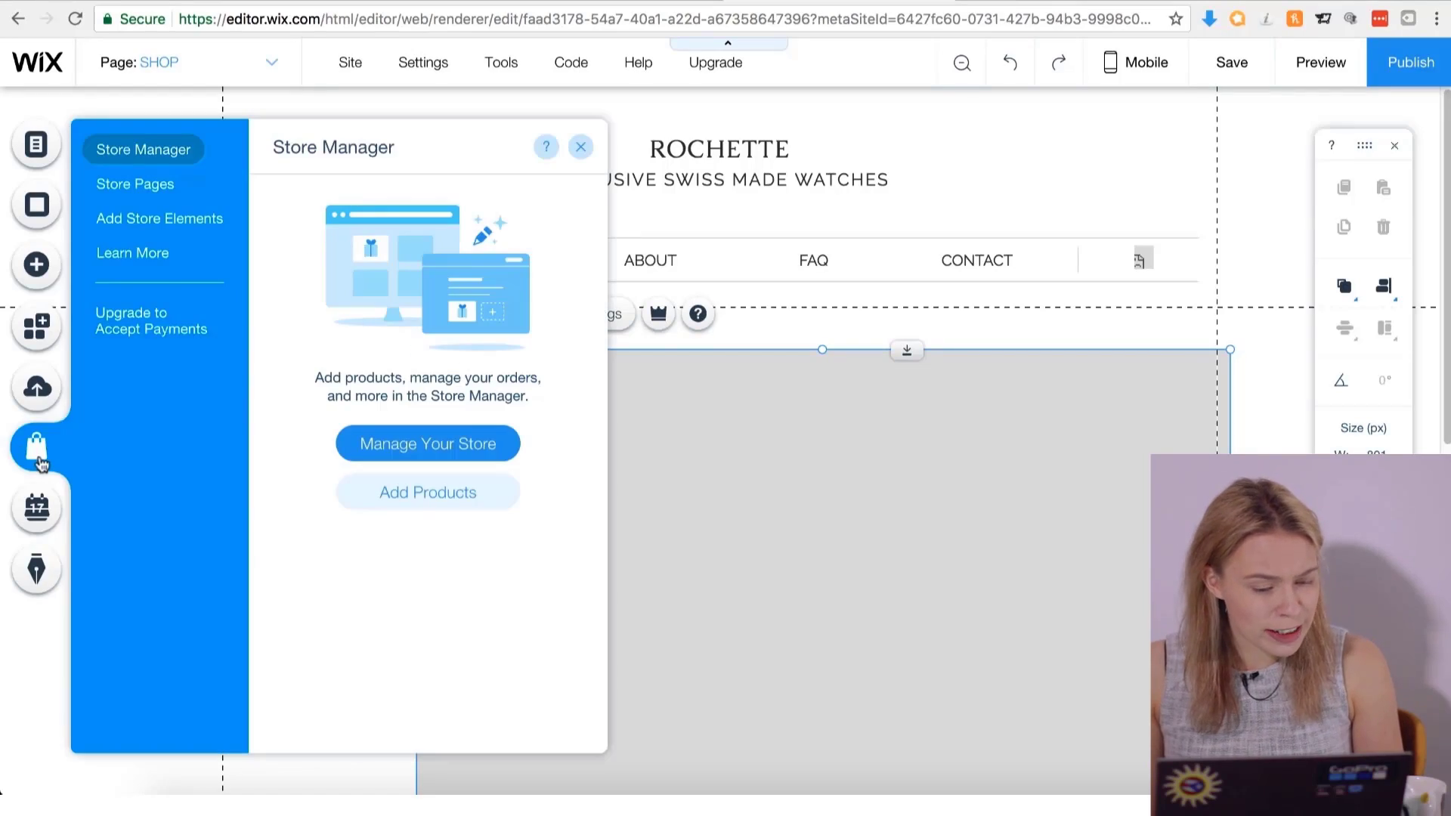
left_click(366, 443)
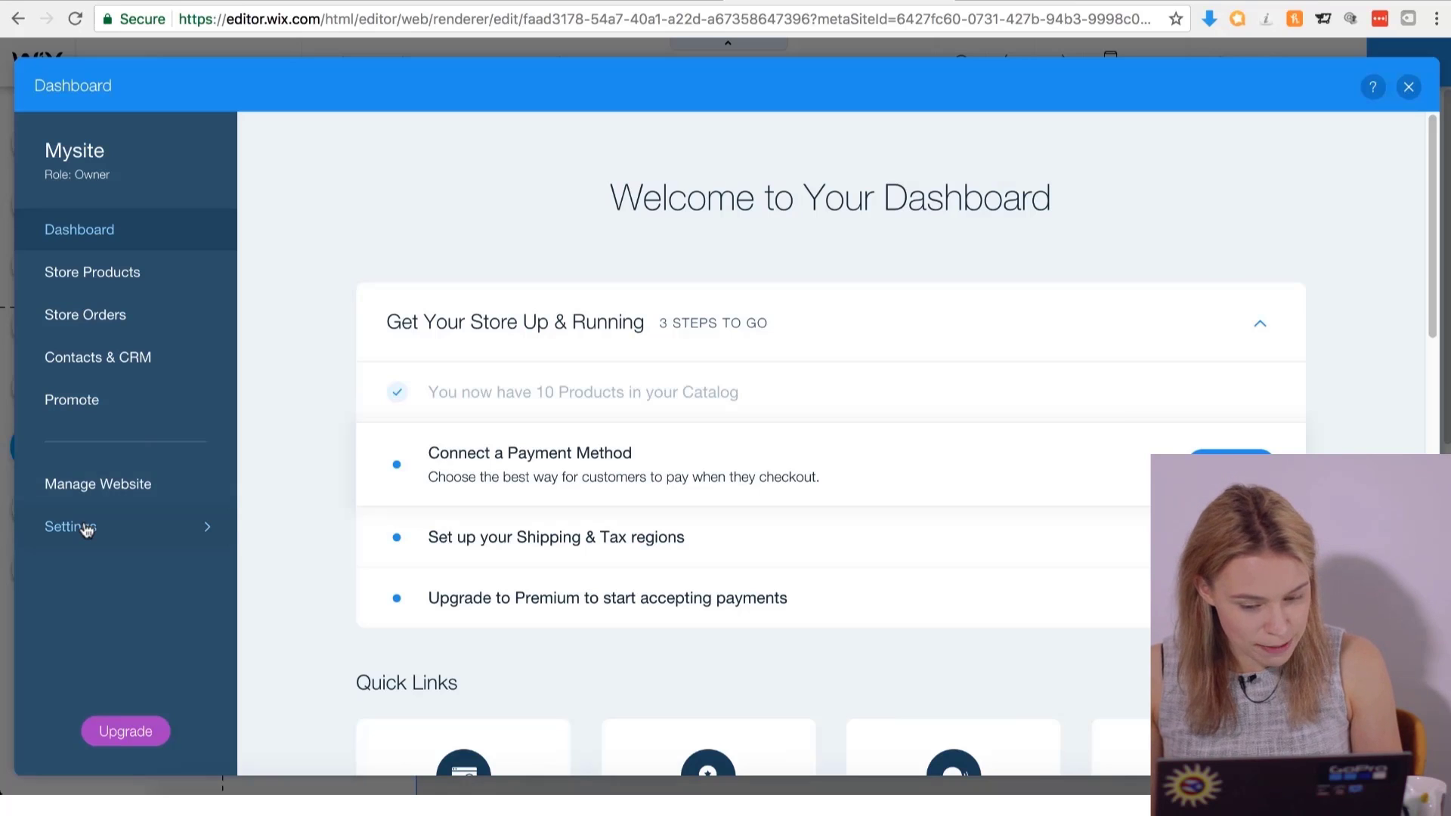
left_click(87, 530)
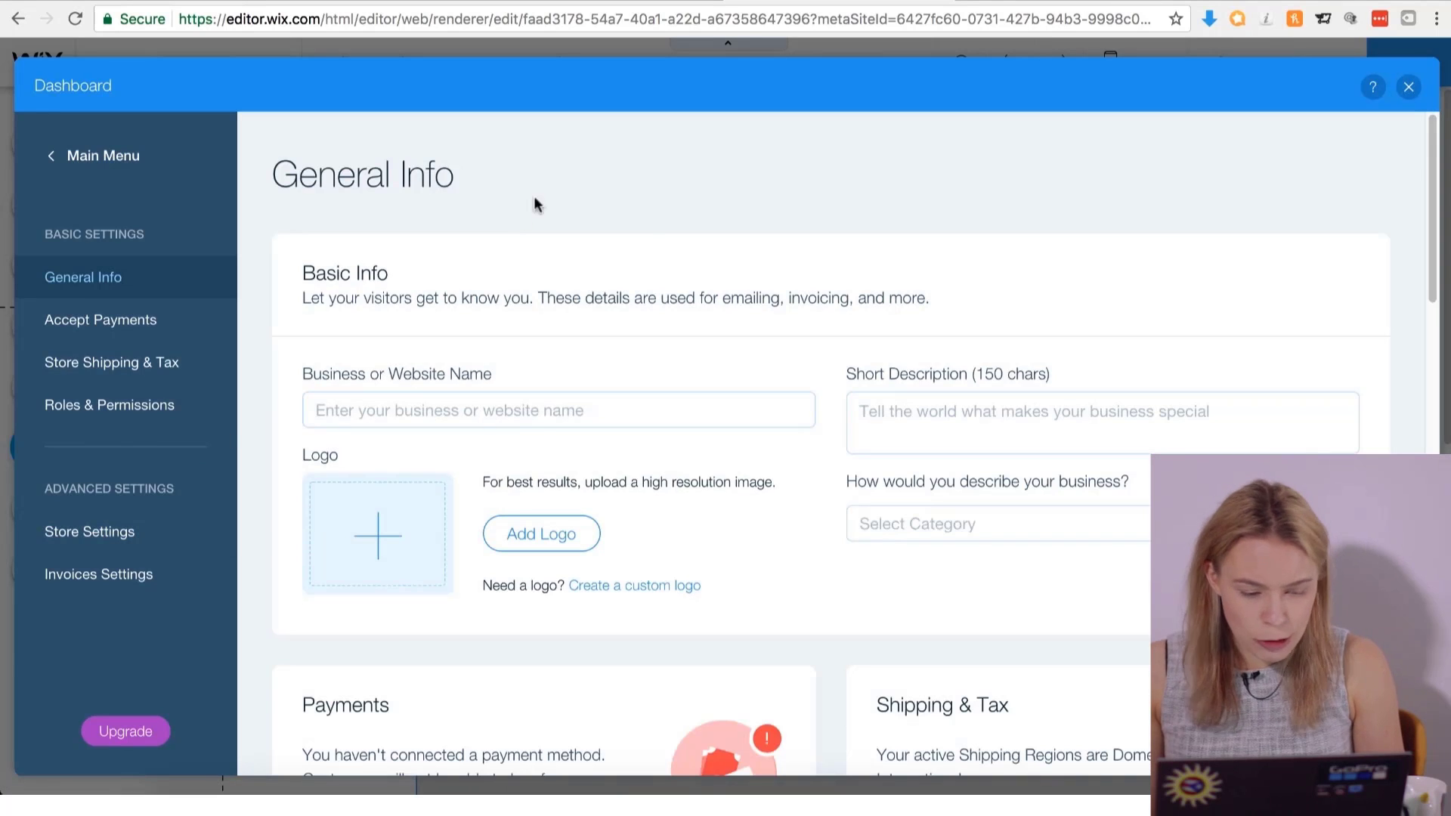
scroll(640, 231, "down", 1)
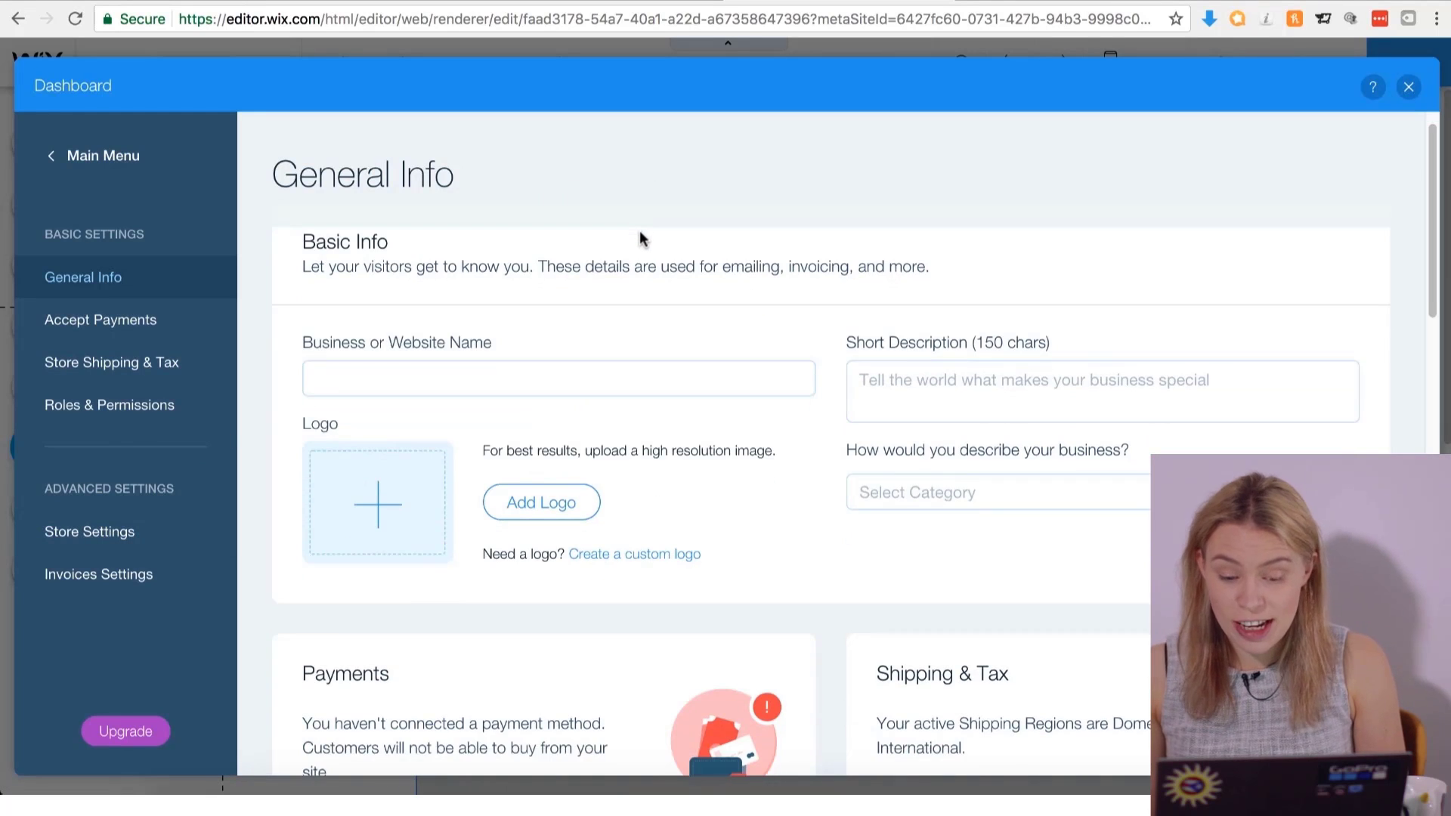
scroll(640, 235, "down", 1)
left_click(594, 336)
type("Brewed Treats")
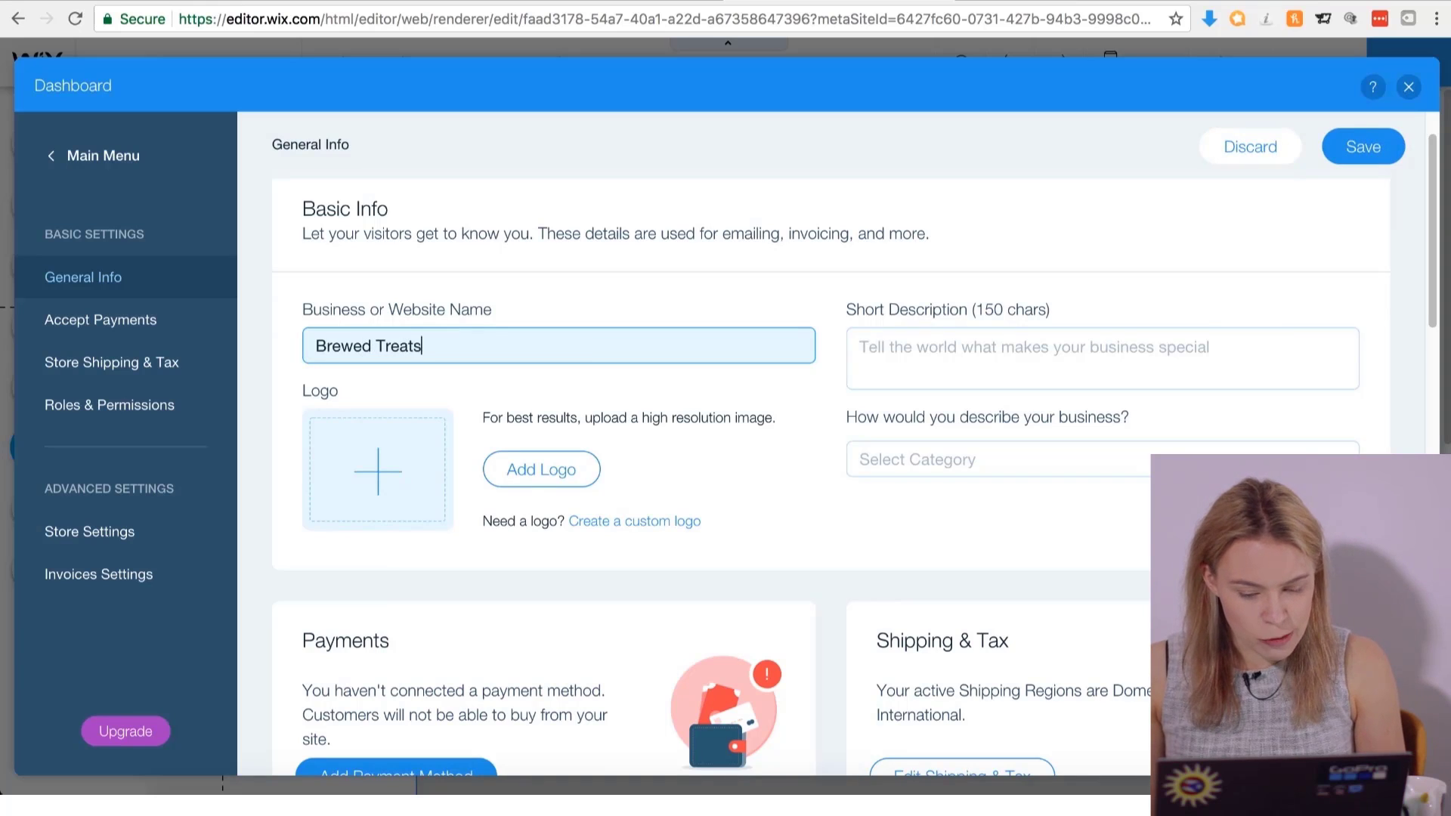
left_click(720, 466)
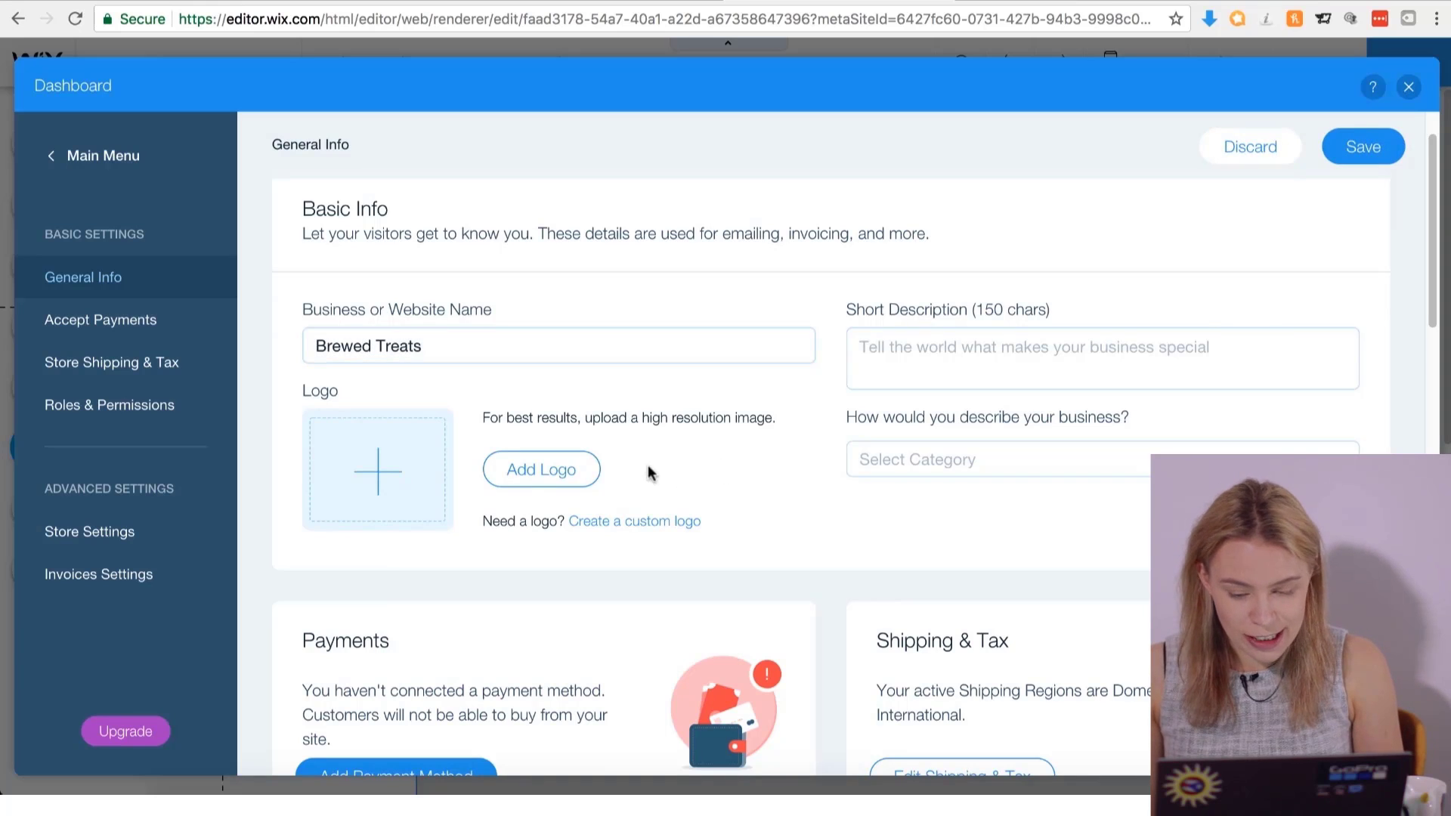
Upload "My Brewed Treats Logo.png" from the Desktop and add it as the business logo.
left_click(531, 488)
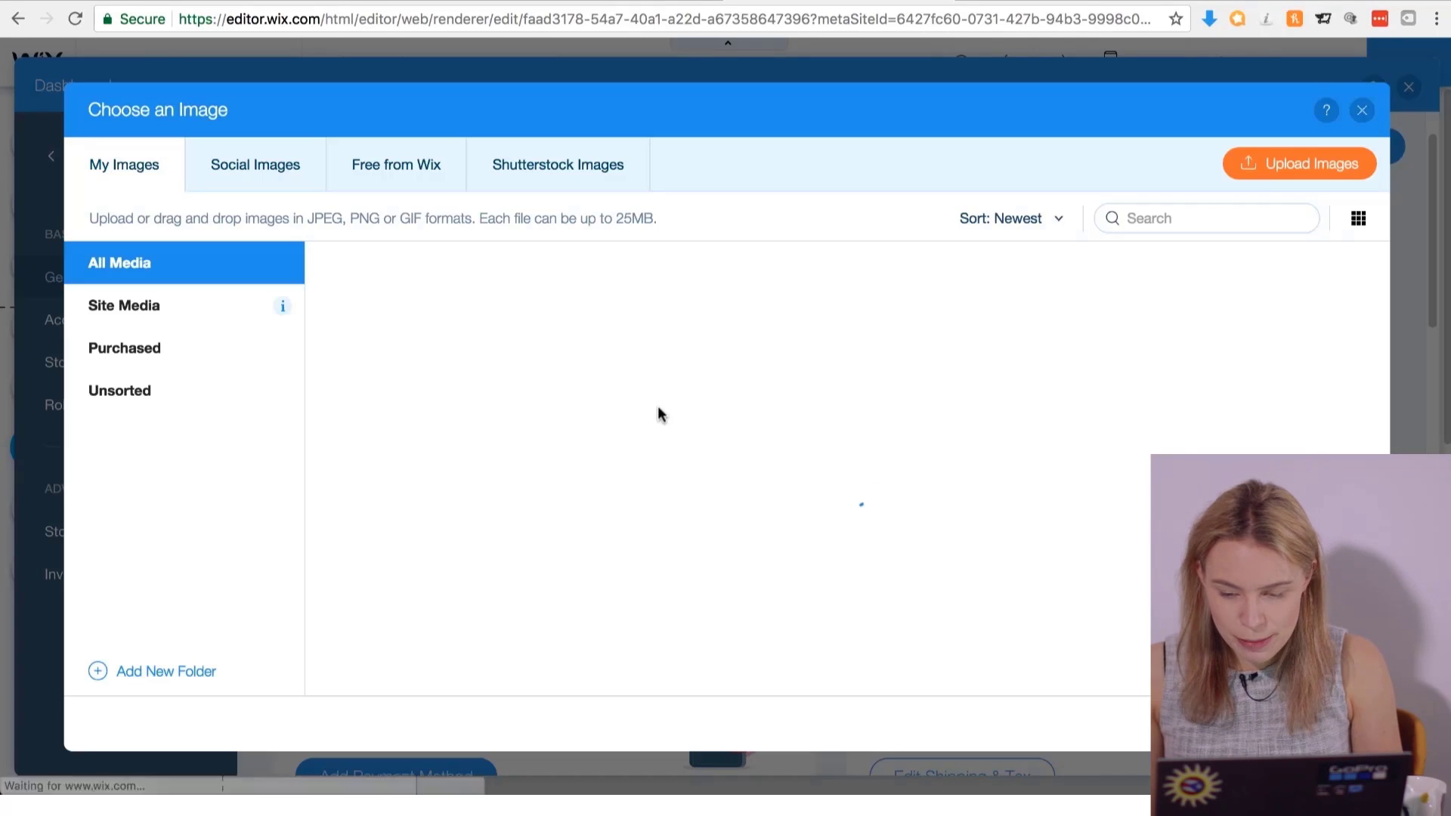
left_click(1255, 172)
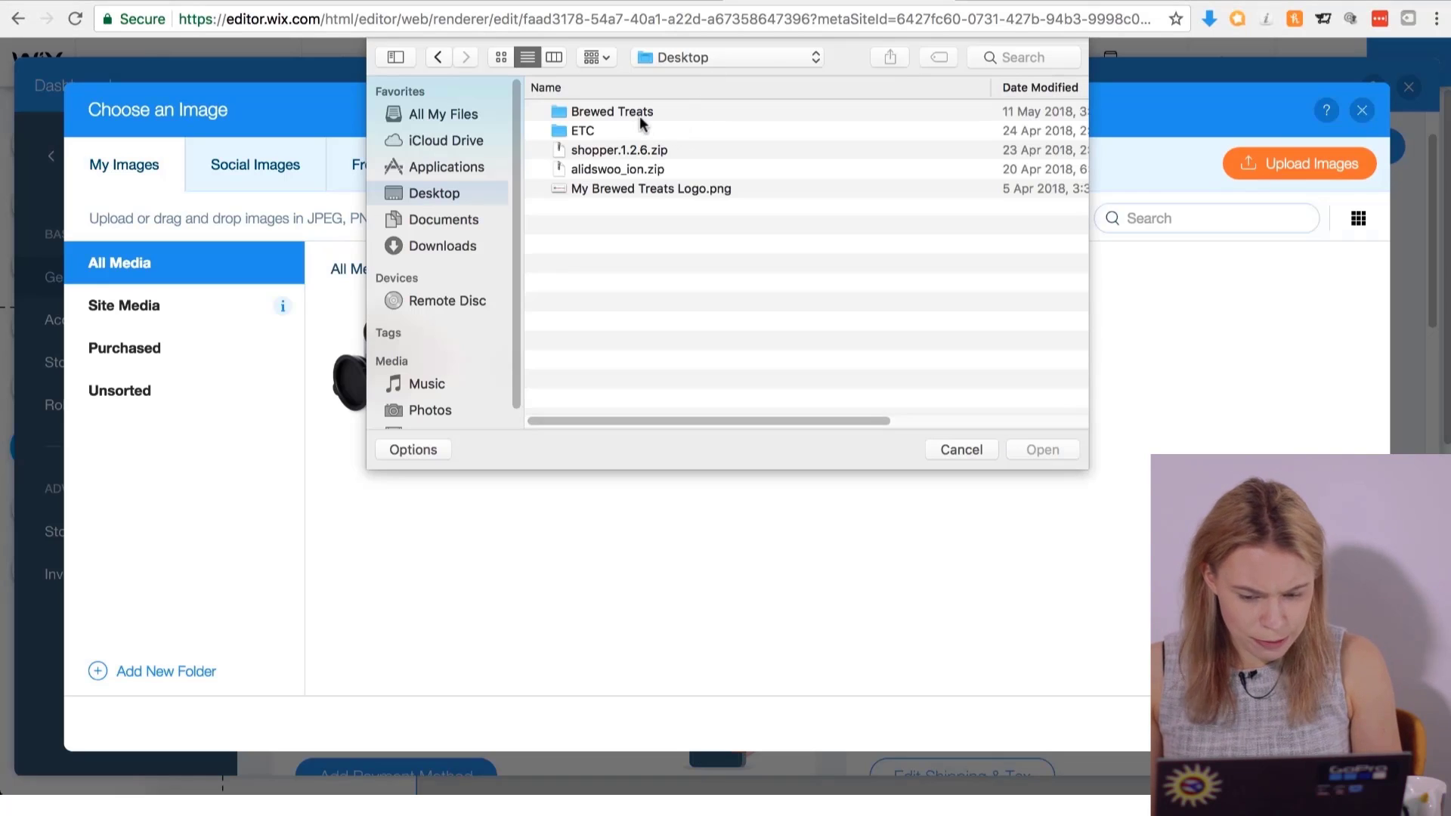
left_click(654, 189)
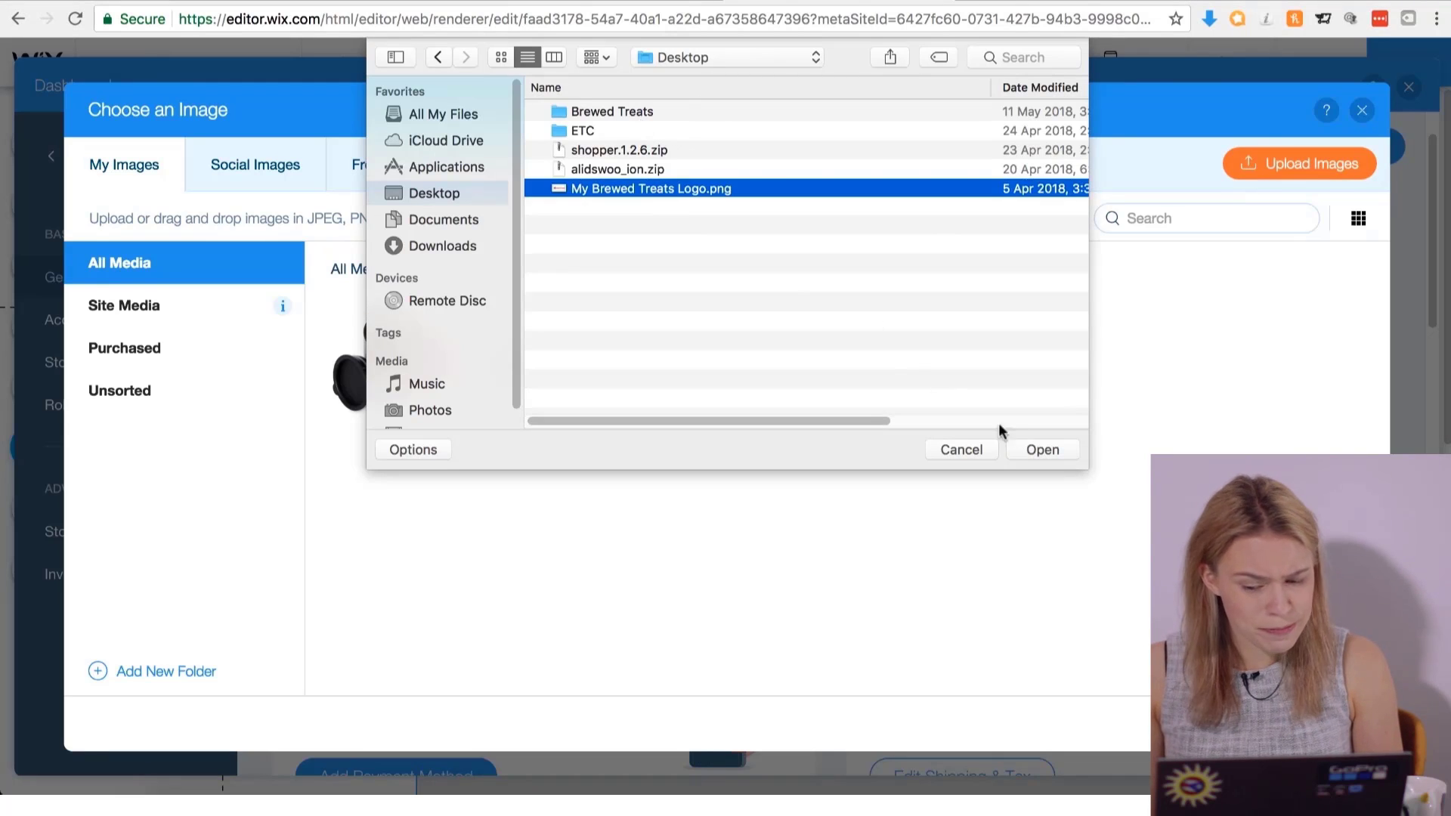
left_click(1054, 444)
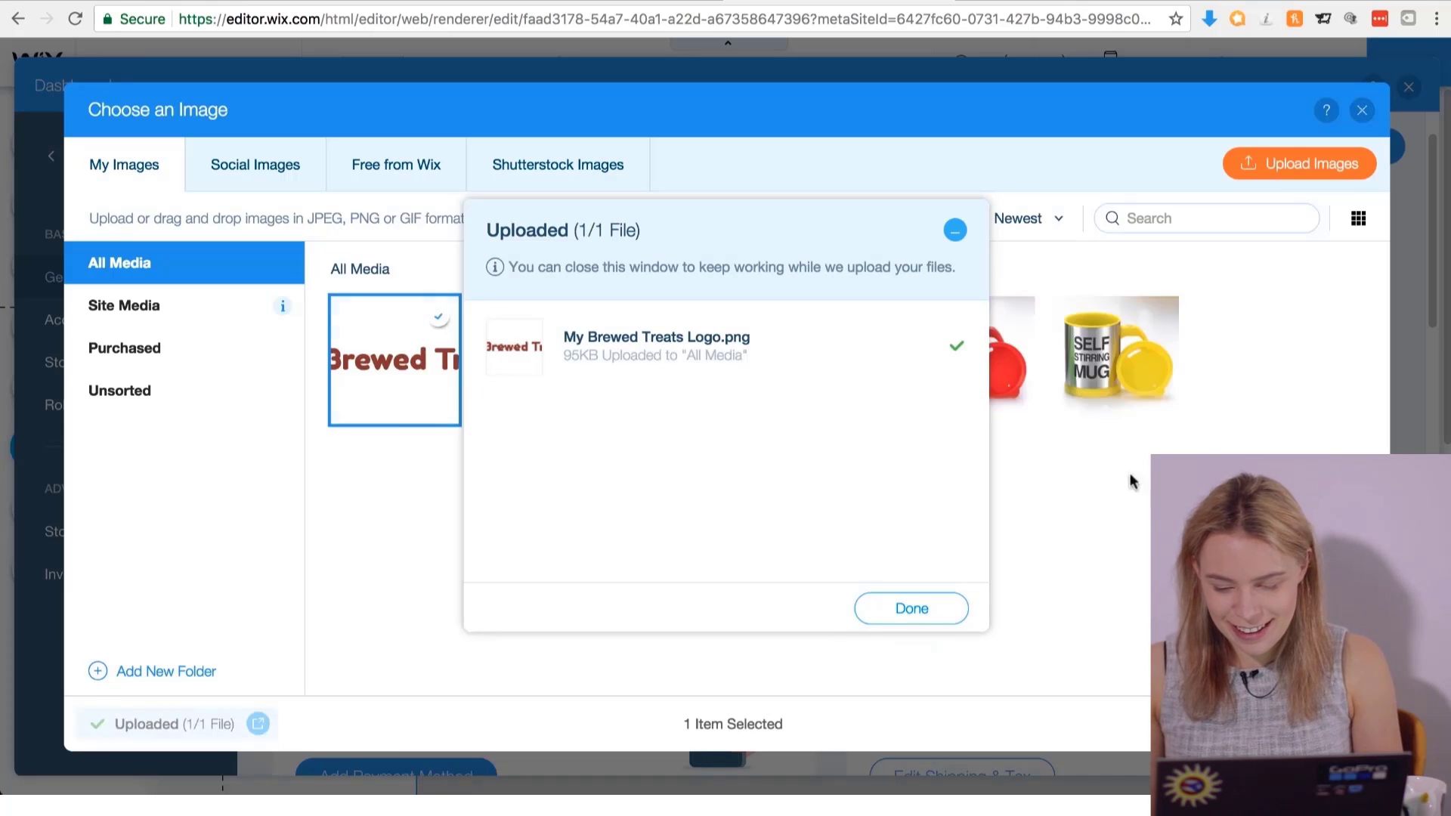
left_click(901, 611)
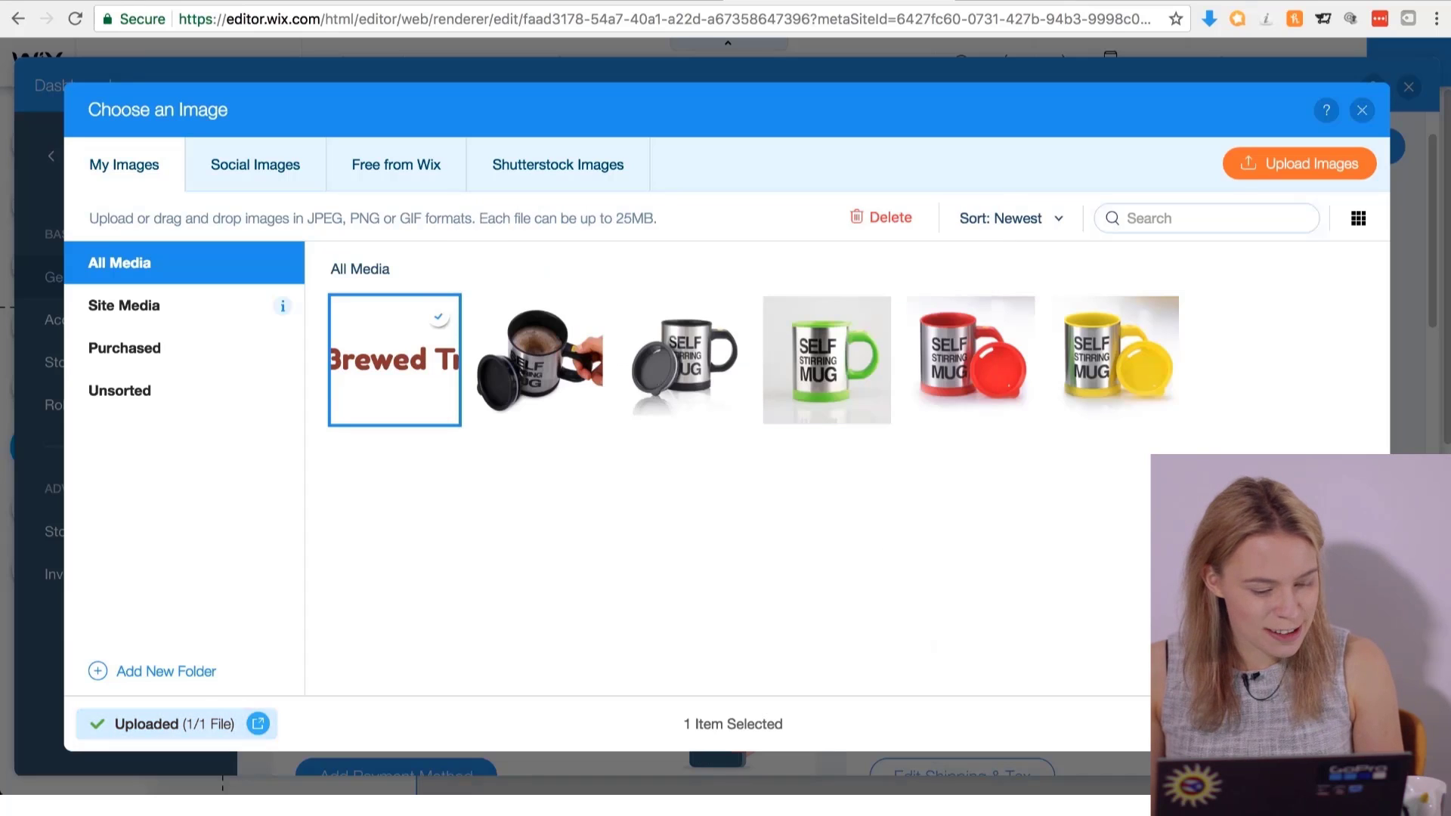
left_click(1301, 724)
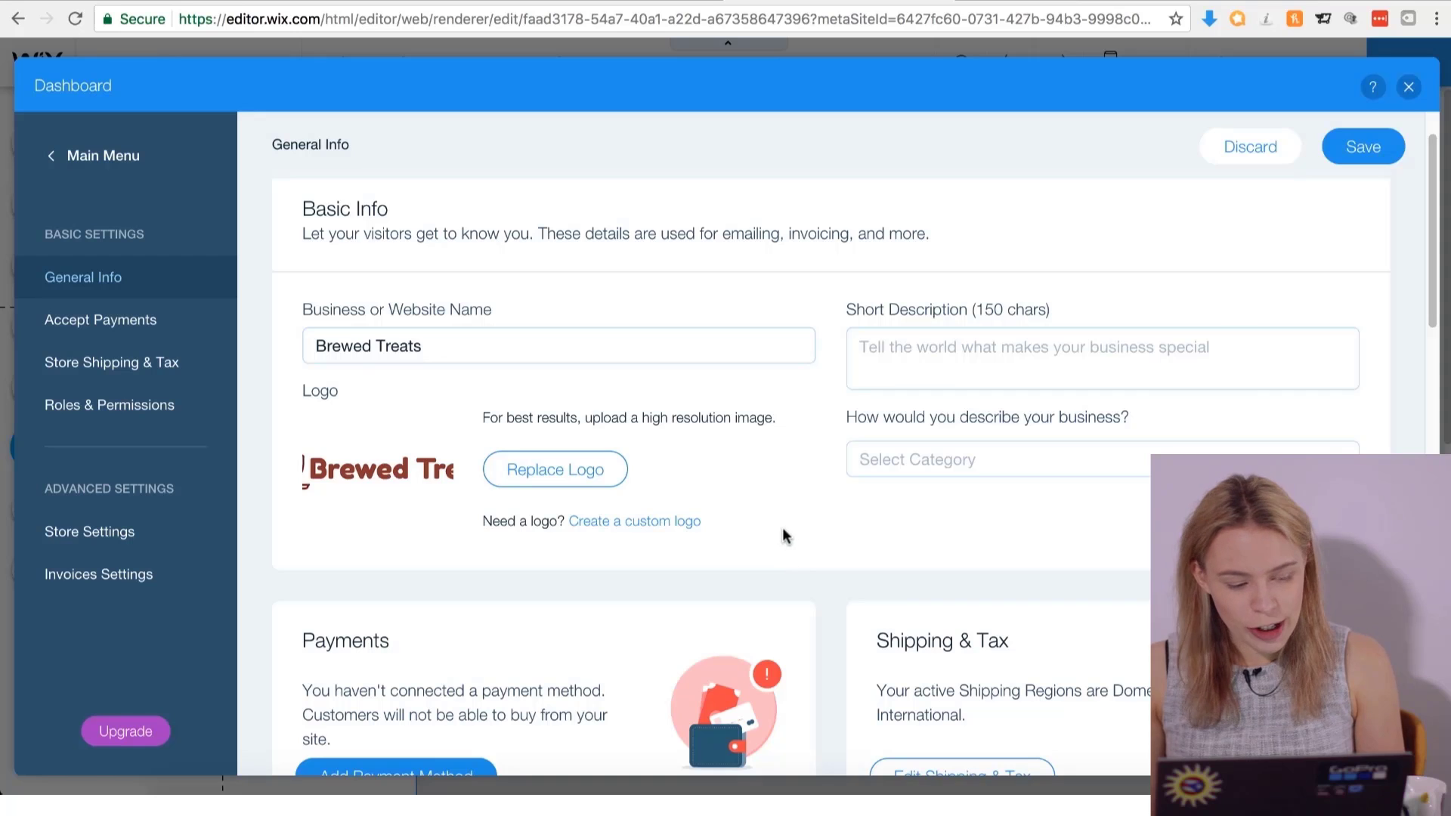
Set the store currency to US Dollar - USD ($) in the regional settings, acknowledge the currency notice, and save the general info.
scroll(782, 527, "down", 1)
scroll(782, 529, "down", 9)
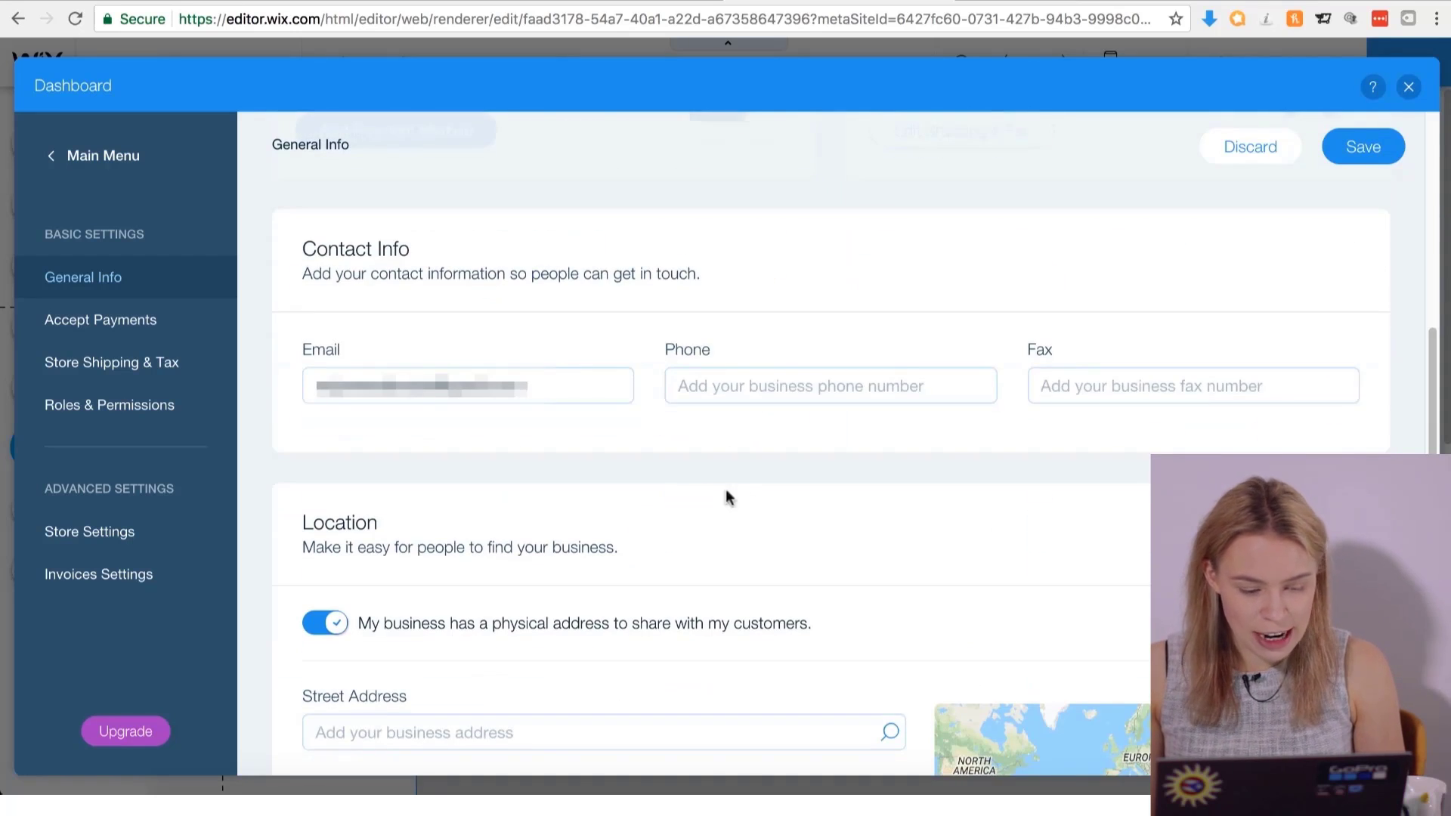
scroll(533, 487, "down", 2)
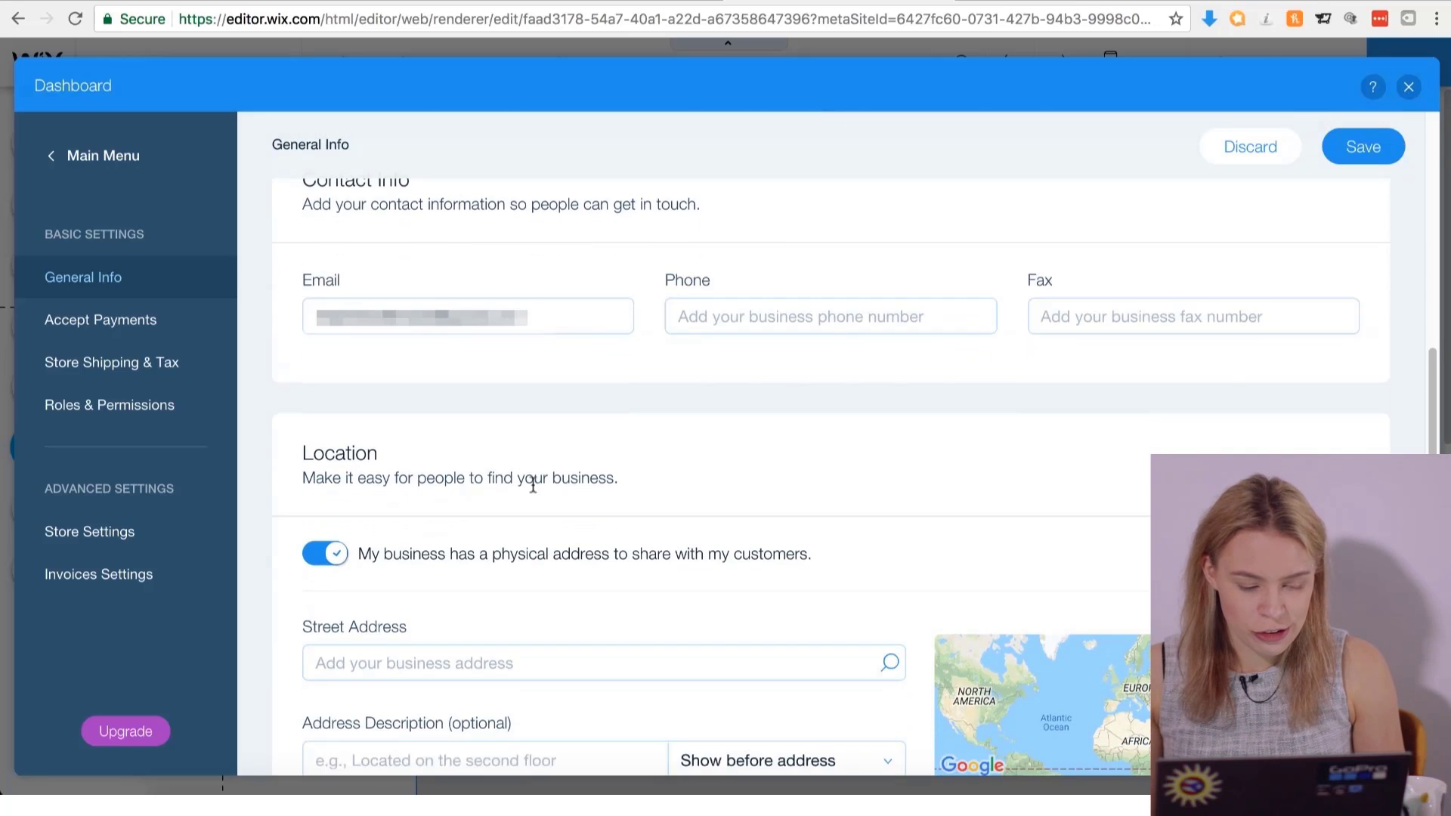
scroll(533, 488, "down", 4)
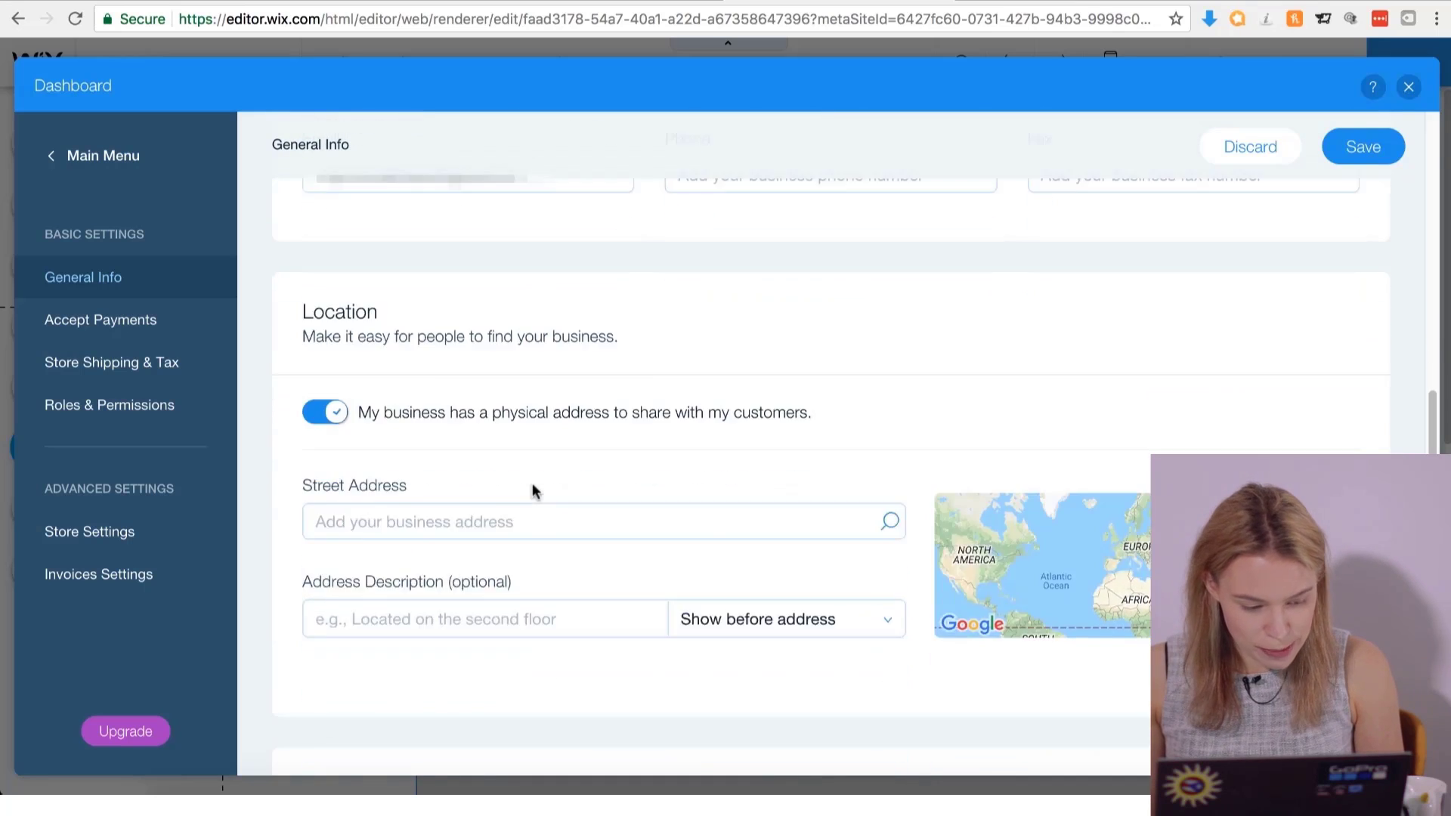
scroll(532, 488, "down", 7)
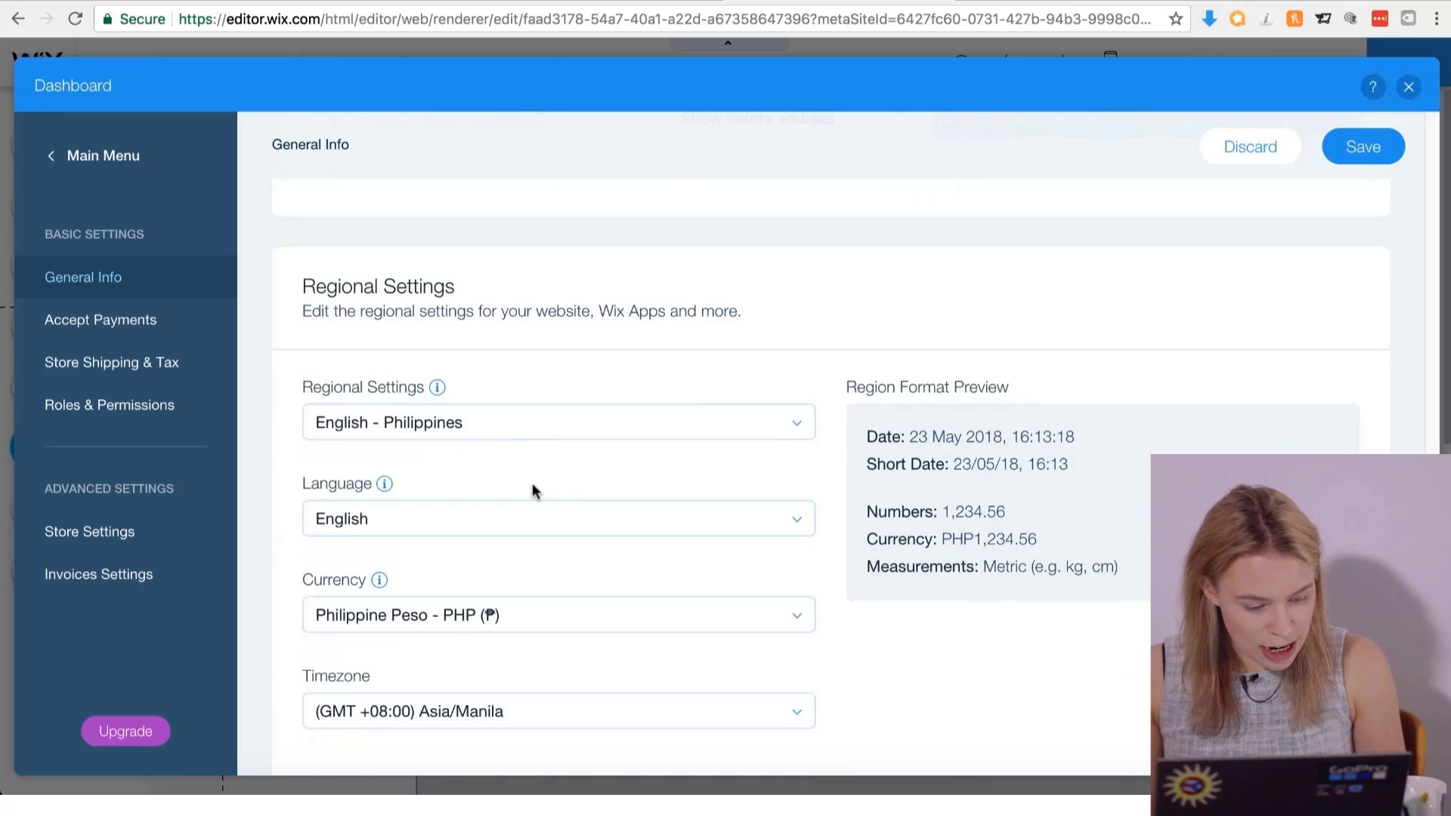
left_click(568, 613)
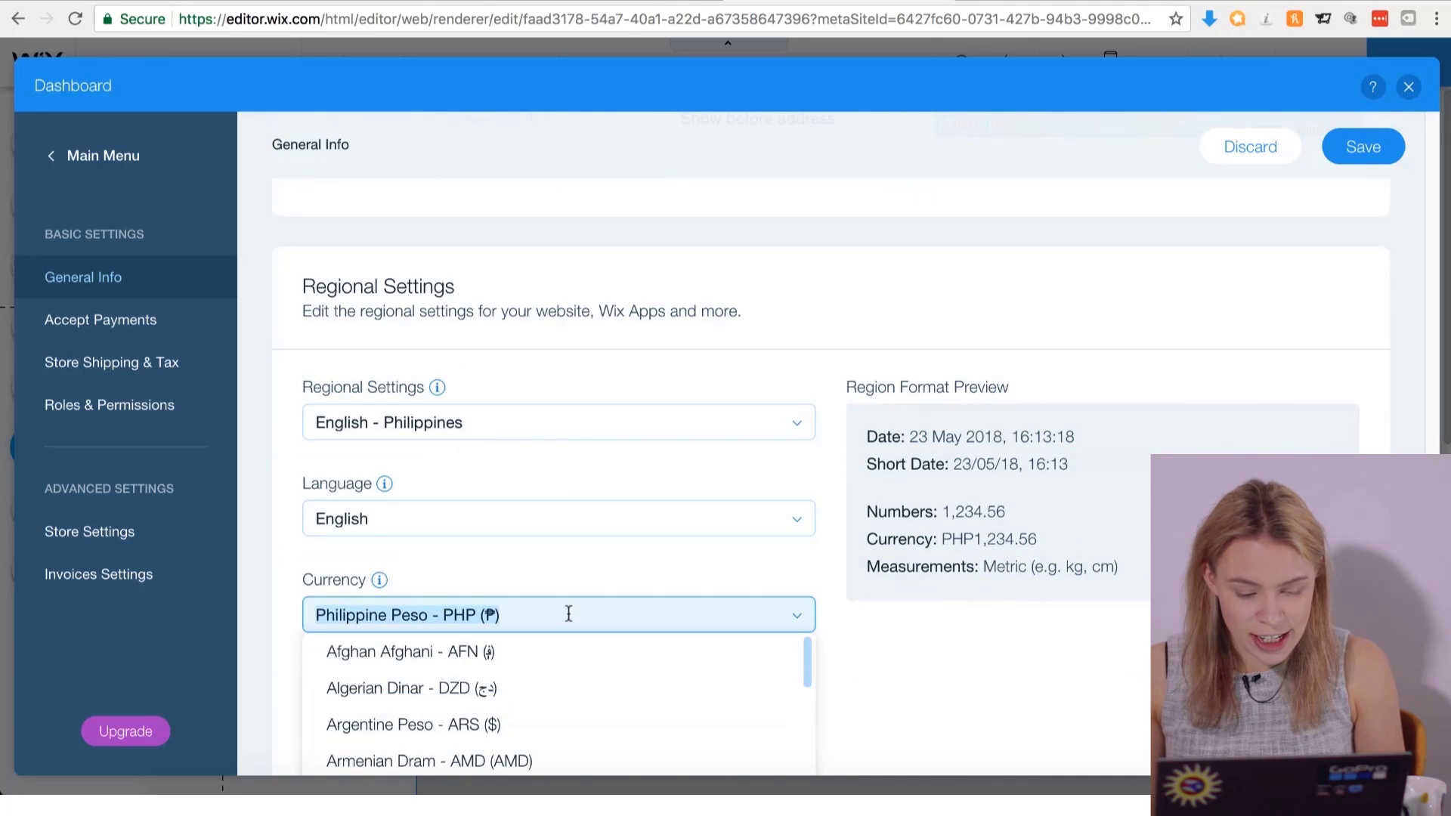
type("doll")
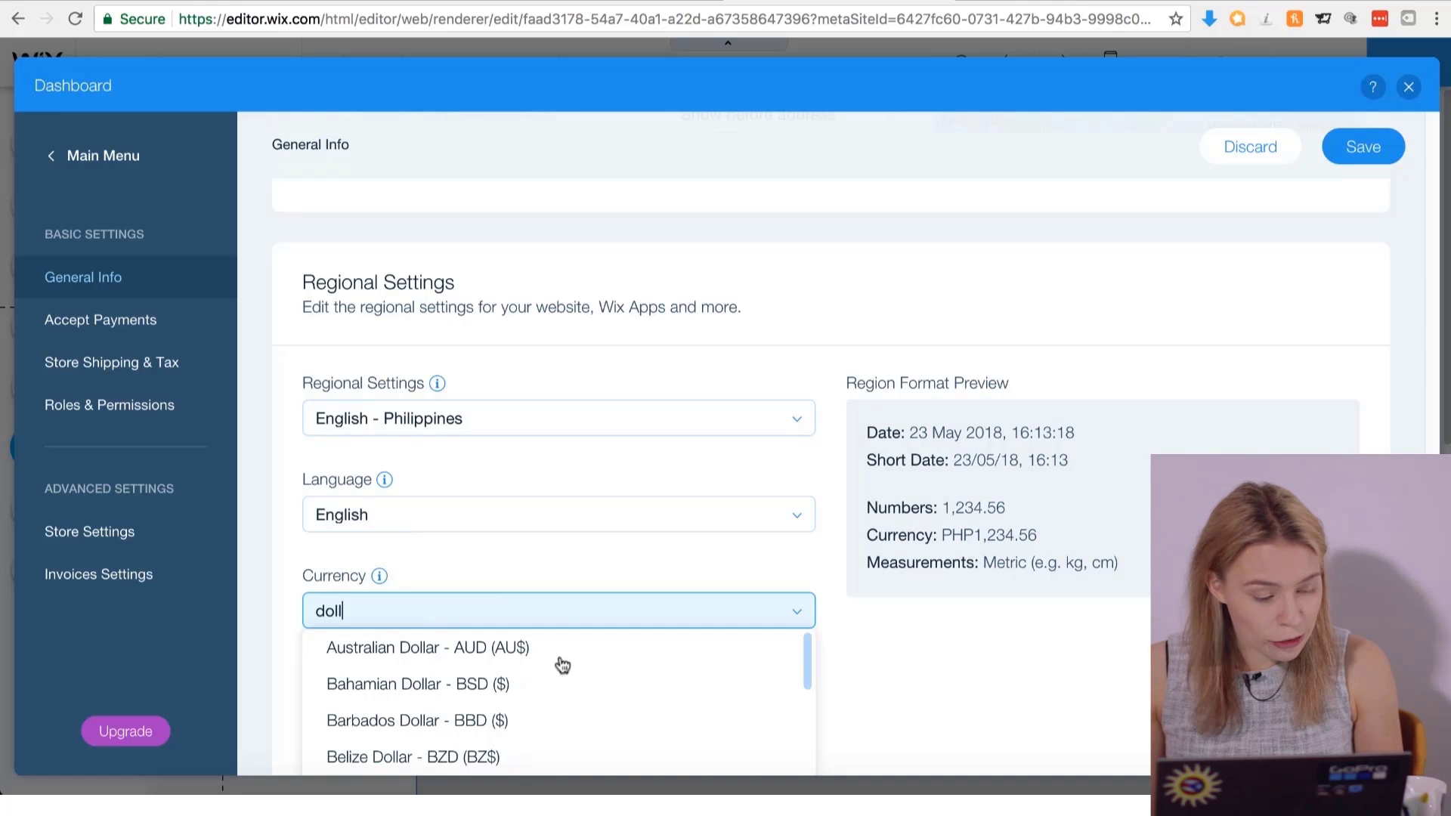
scroll(557, 672, "down", 4)
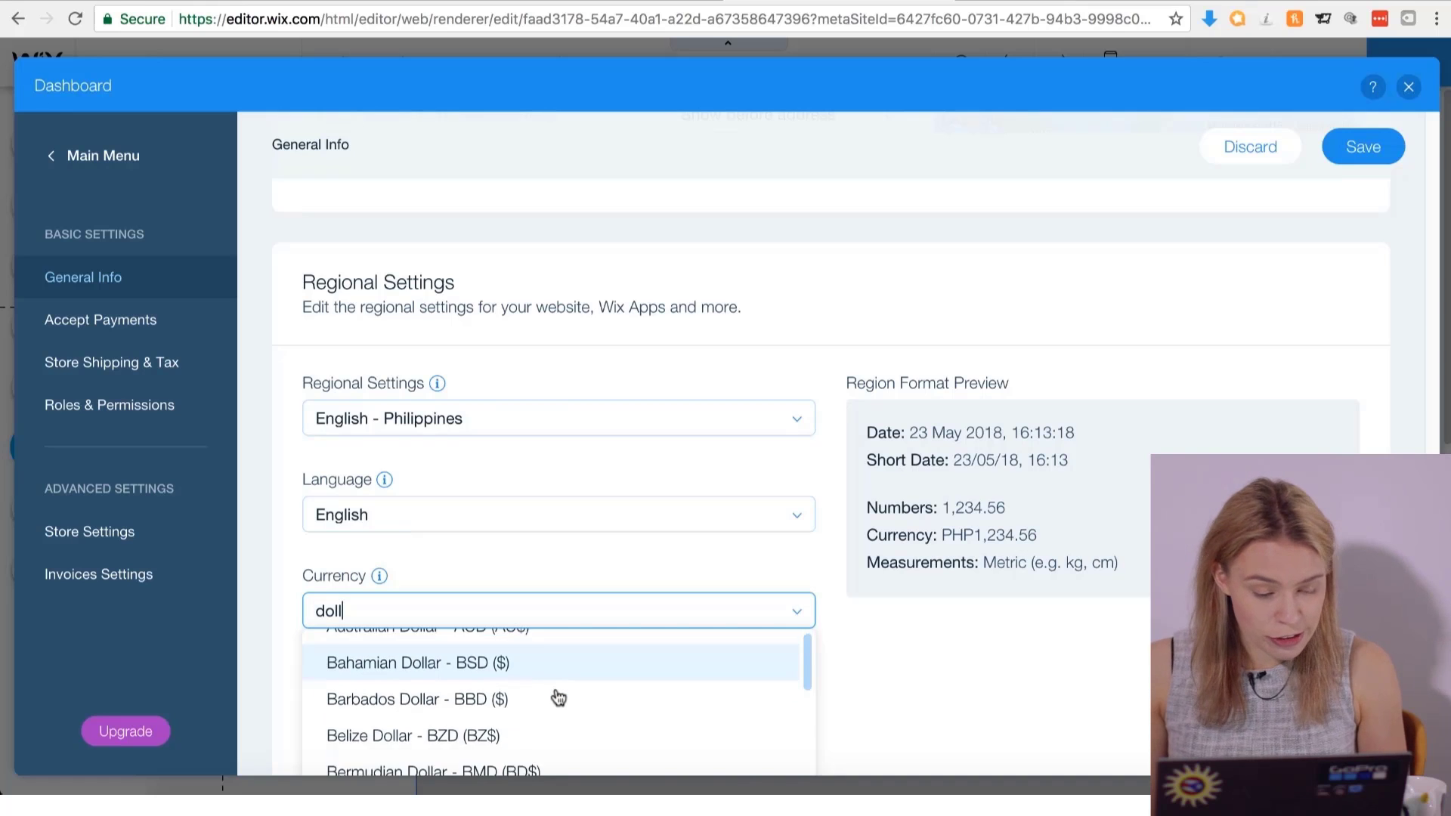
scroll(559, 697, "down", 5)
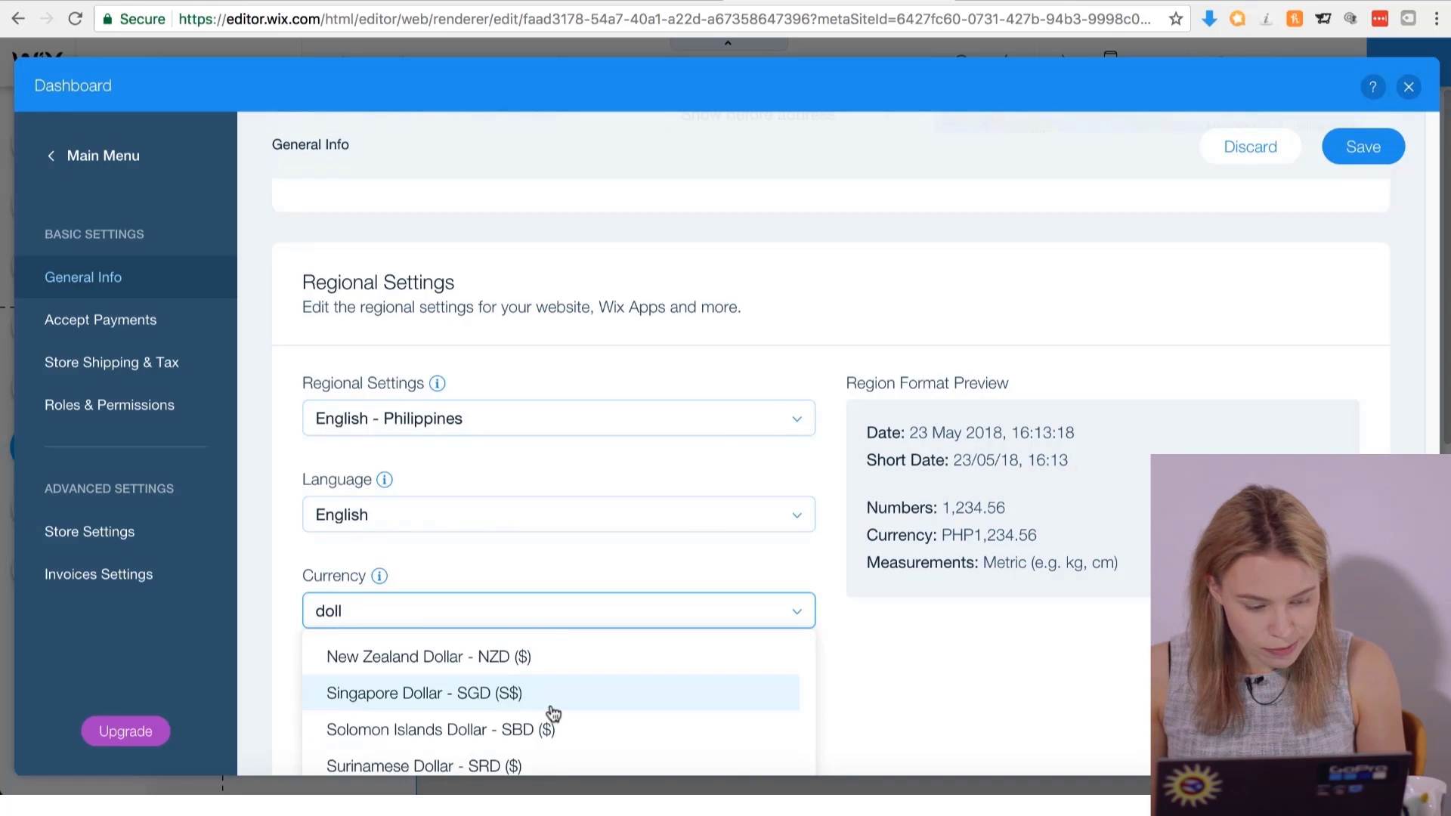
scroll(563, 699, "down", 3)
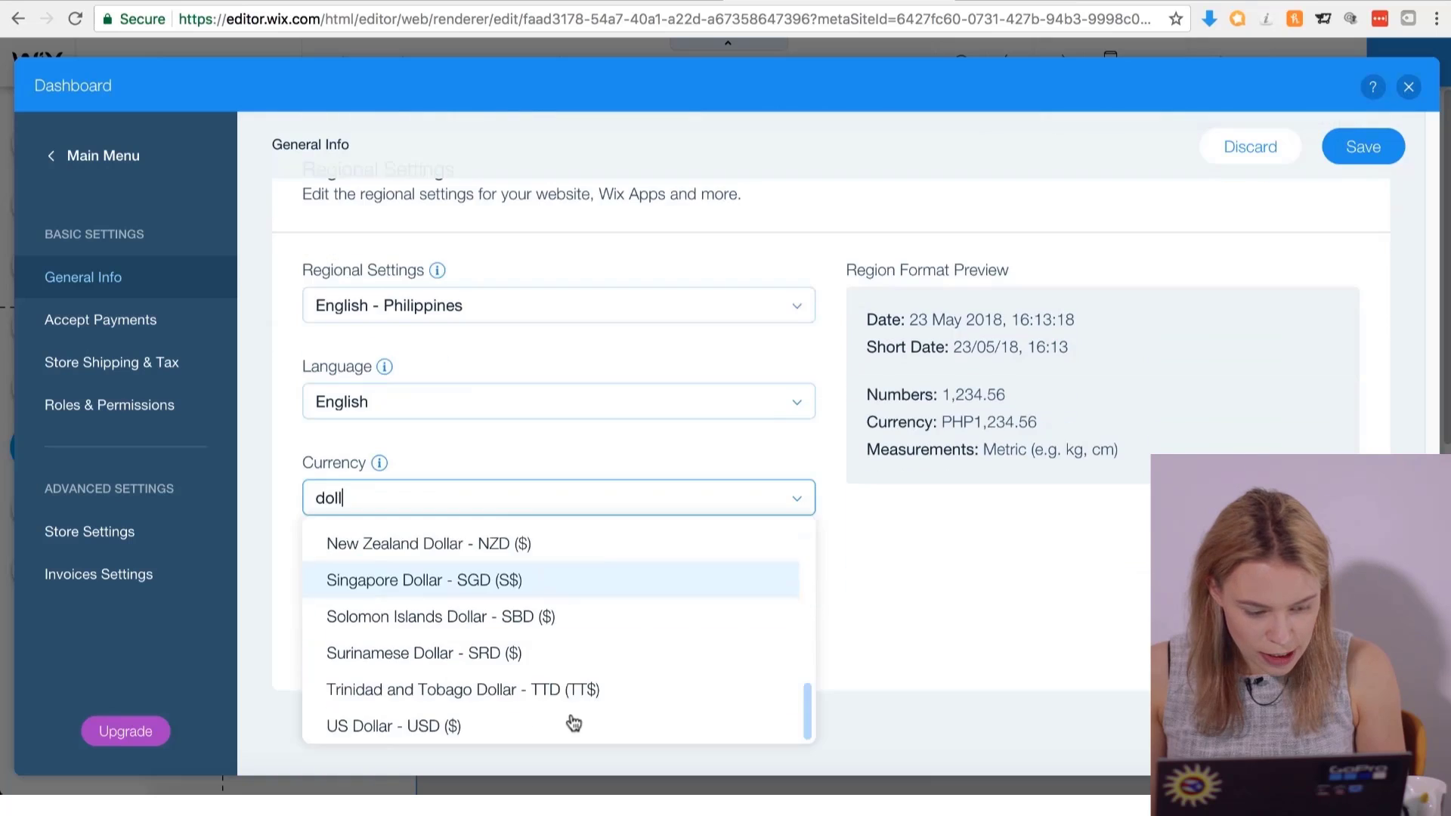
left_click(491, 714)
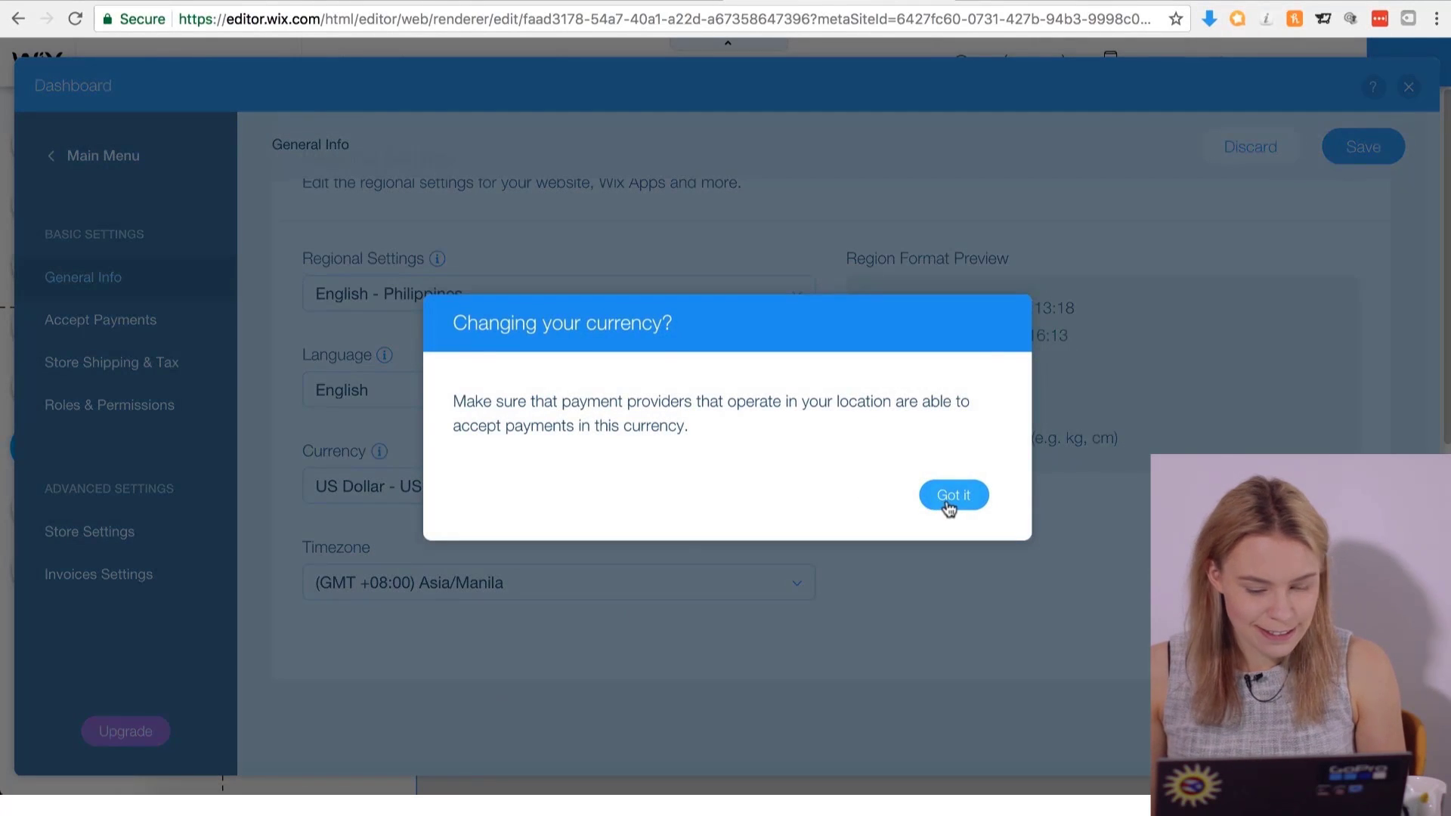
left_click(952, 496)
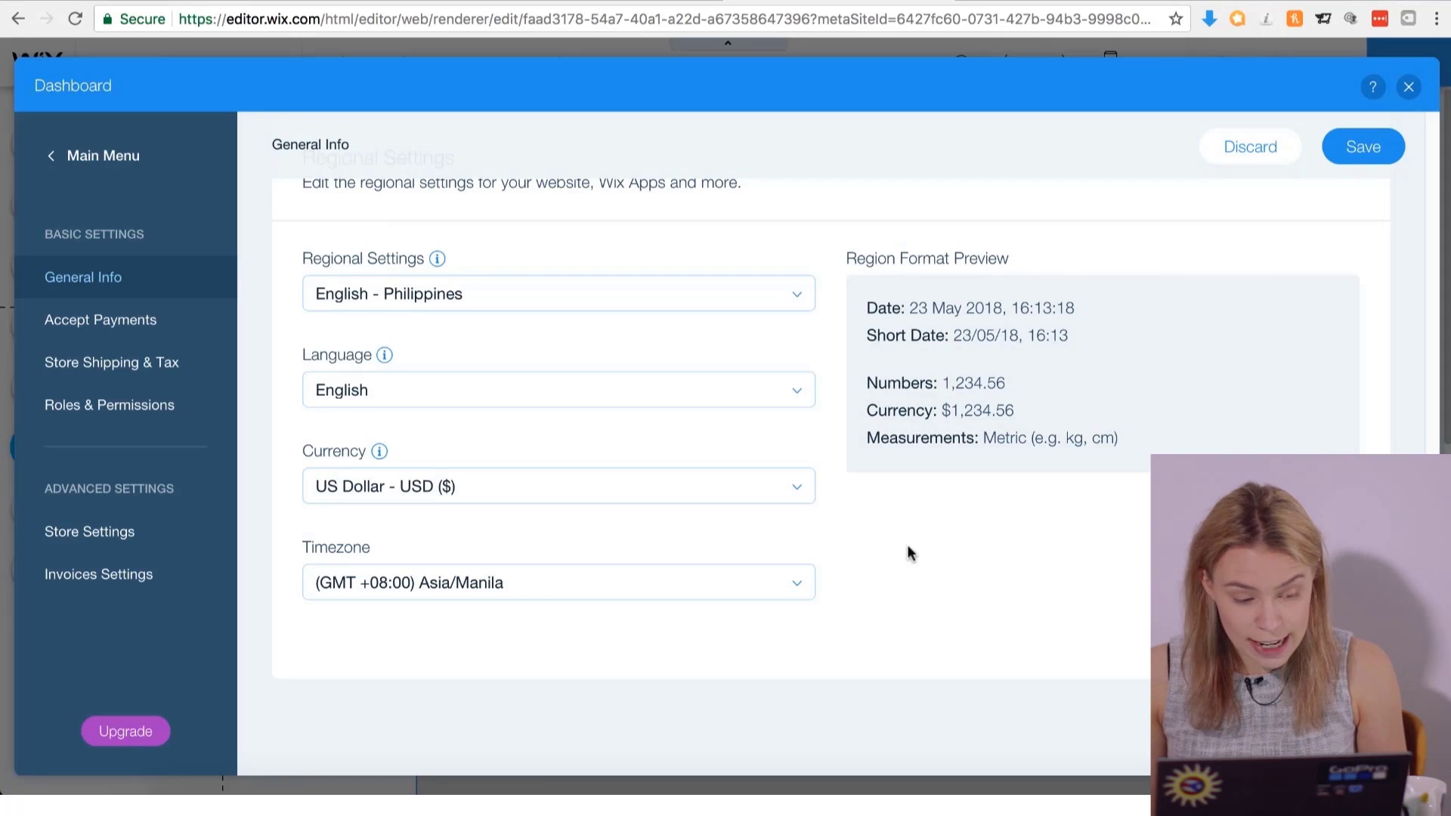
left_click(1364, 147)
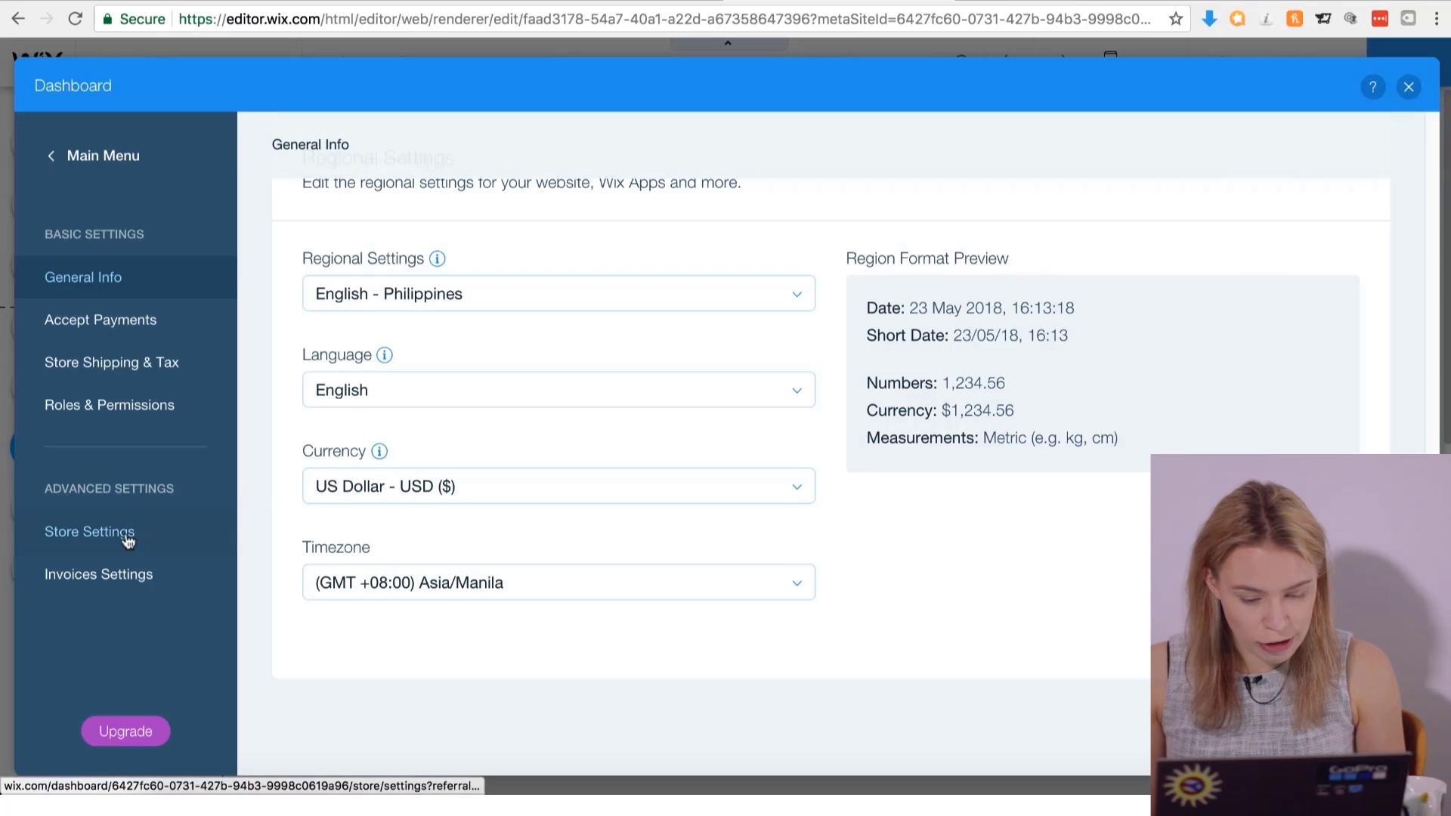
In the advanced store settings, enable automatic invoice creation for every new order paid online.
left_click(129, 539)
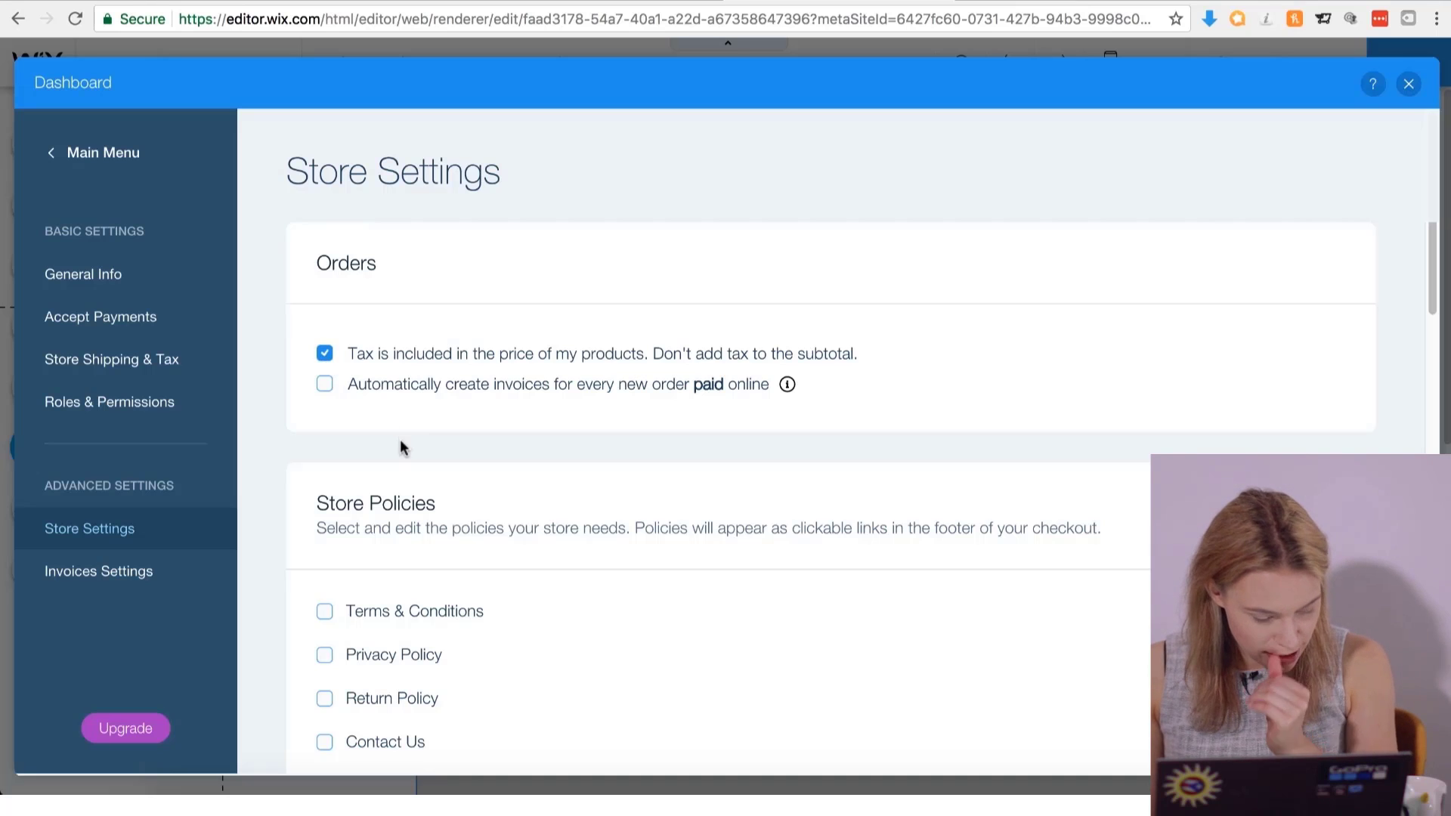
scroll(401, 441, "down", 3)
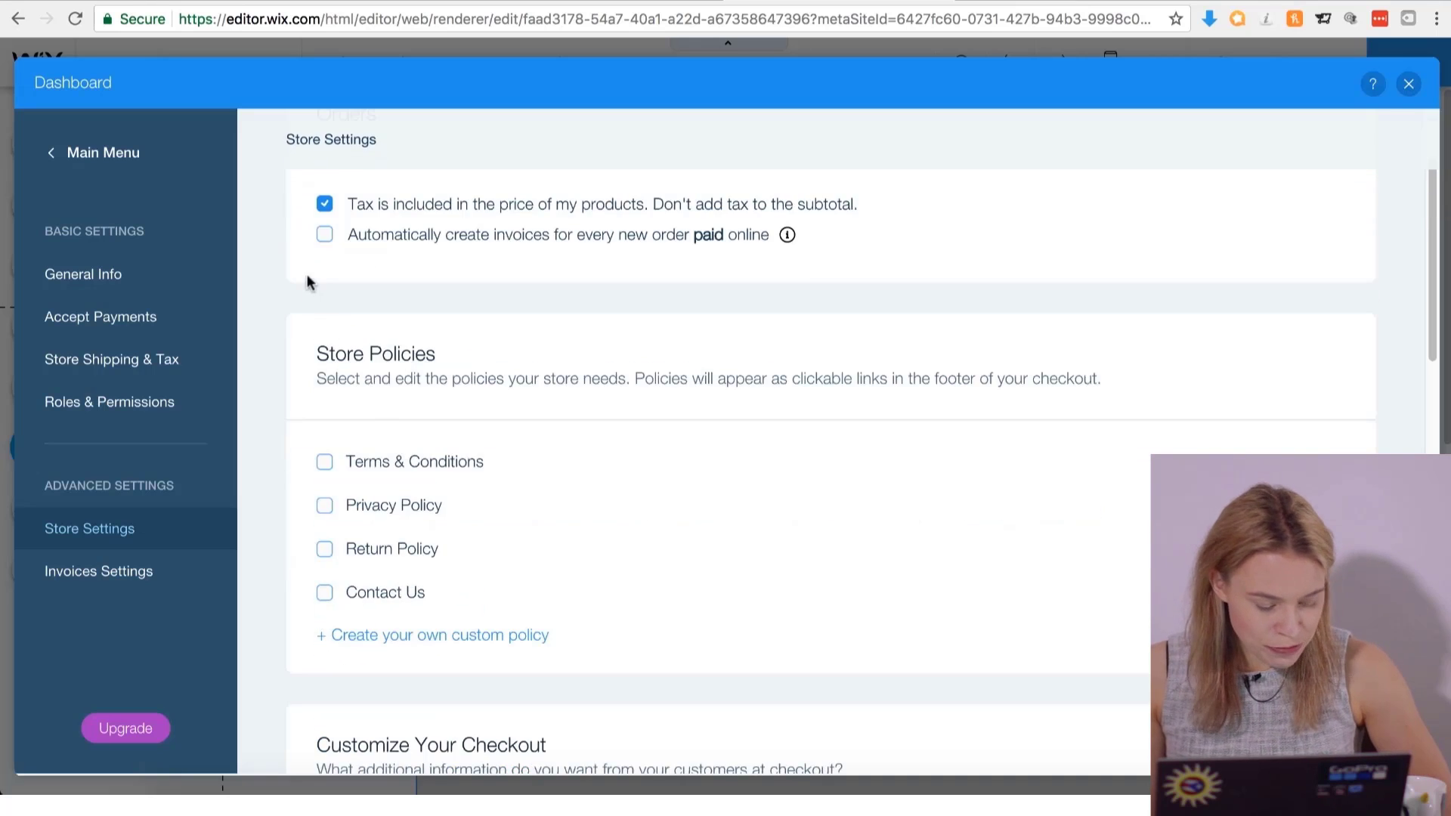
left_click(324, 236)
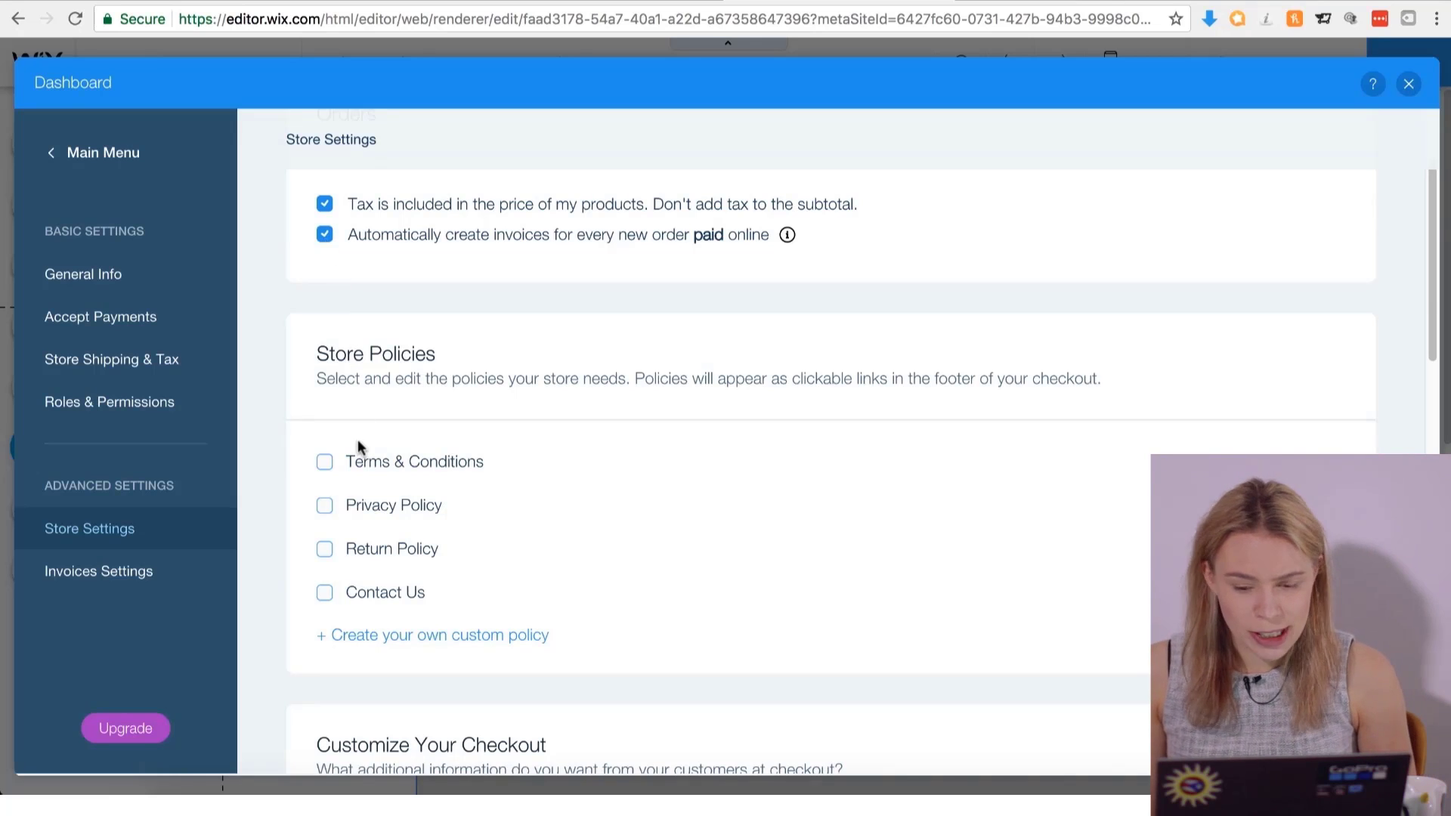
Review the store policies, checkout customization fields, policy agreement checkbox and customer email notifications in the store settings.
scroll(369, 431, "down", 1)
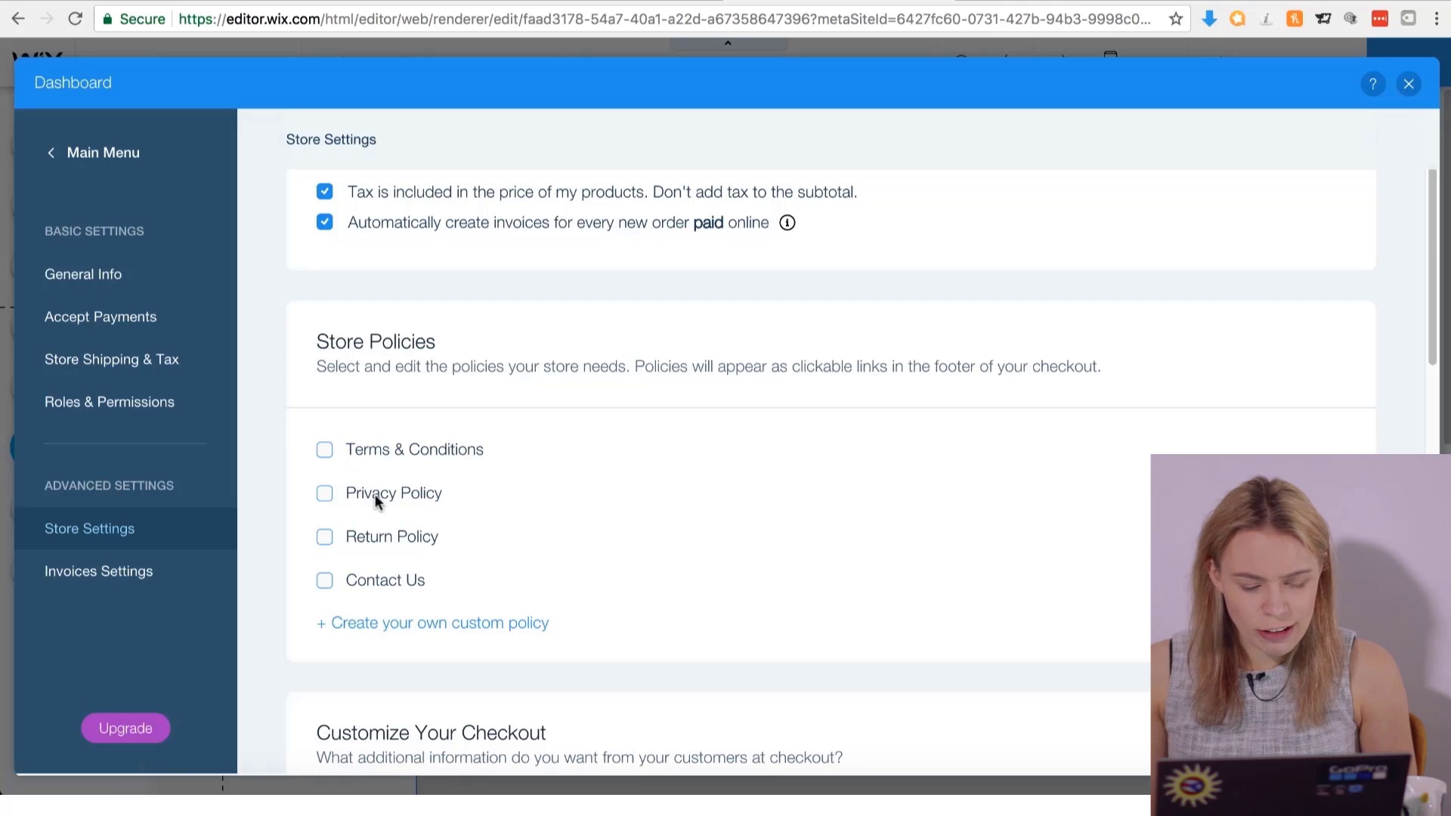
scroll(376, 495, "down", 5)
scroll(454, 529, "down", 1)
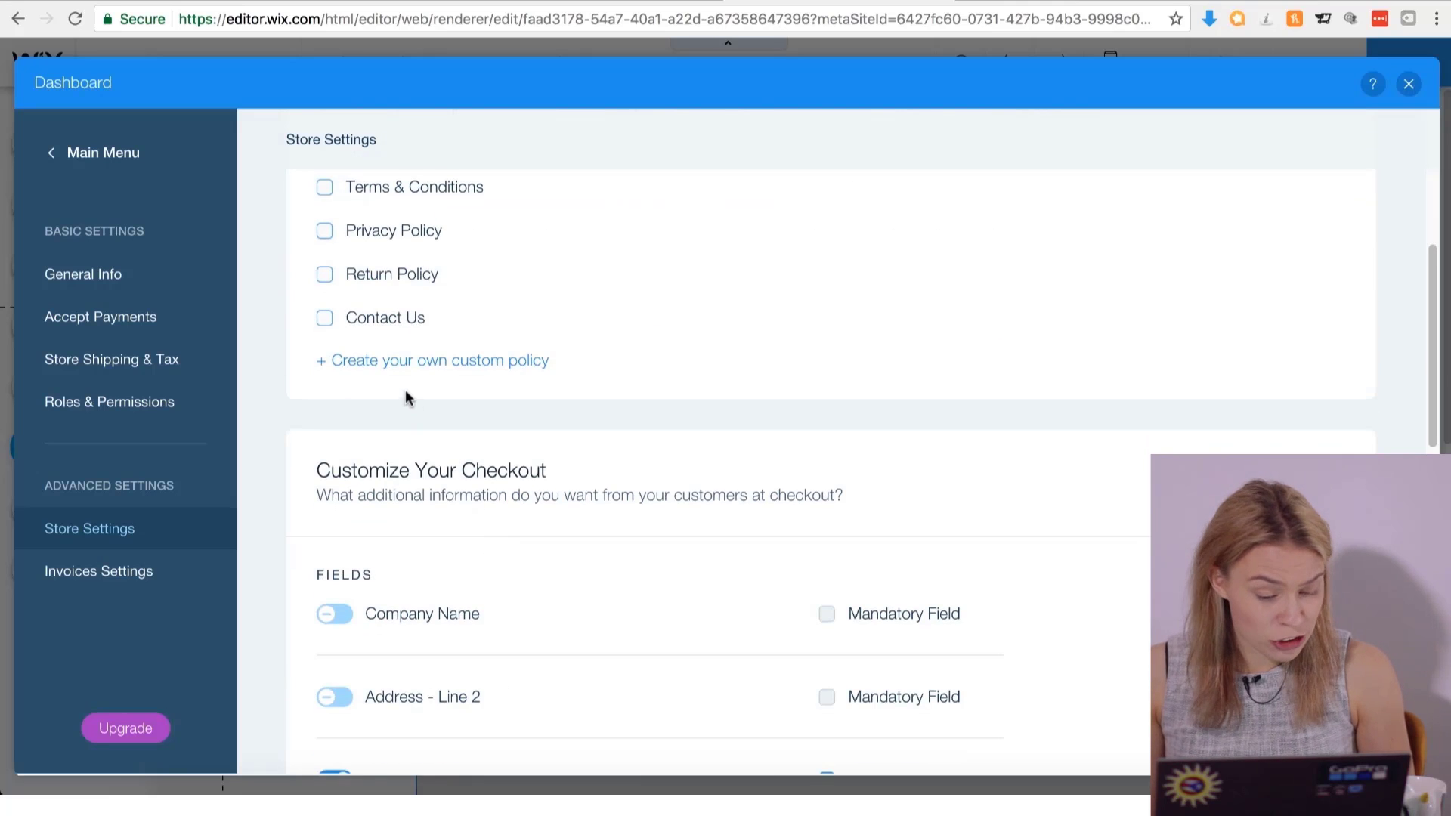
scroll(413, 398, "down", 1)
scroll(420, 415, "down", 5)
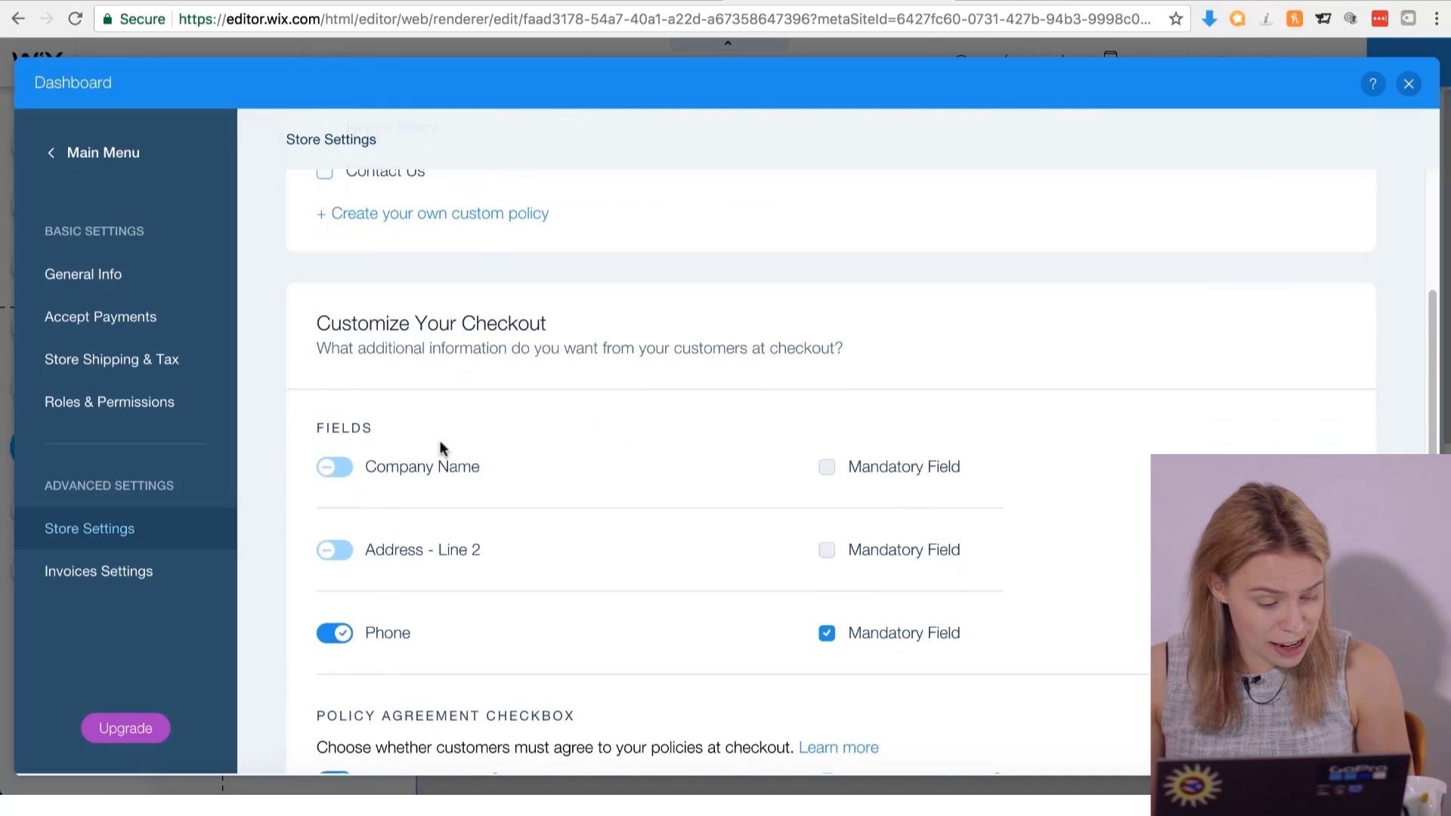
scroll(434, 451, "down", 1)
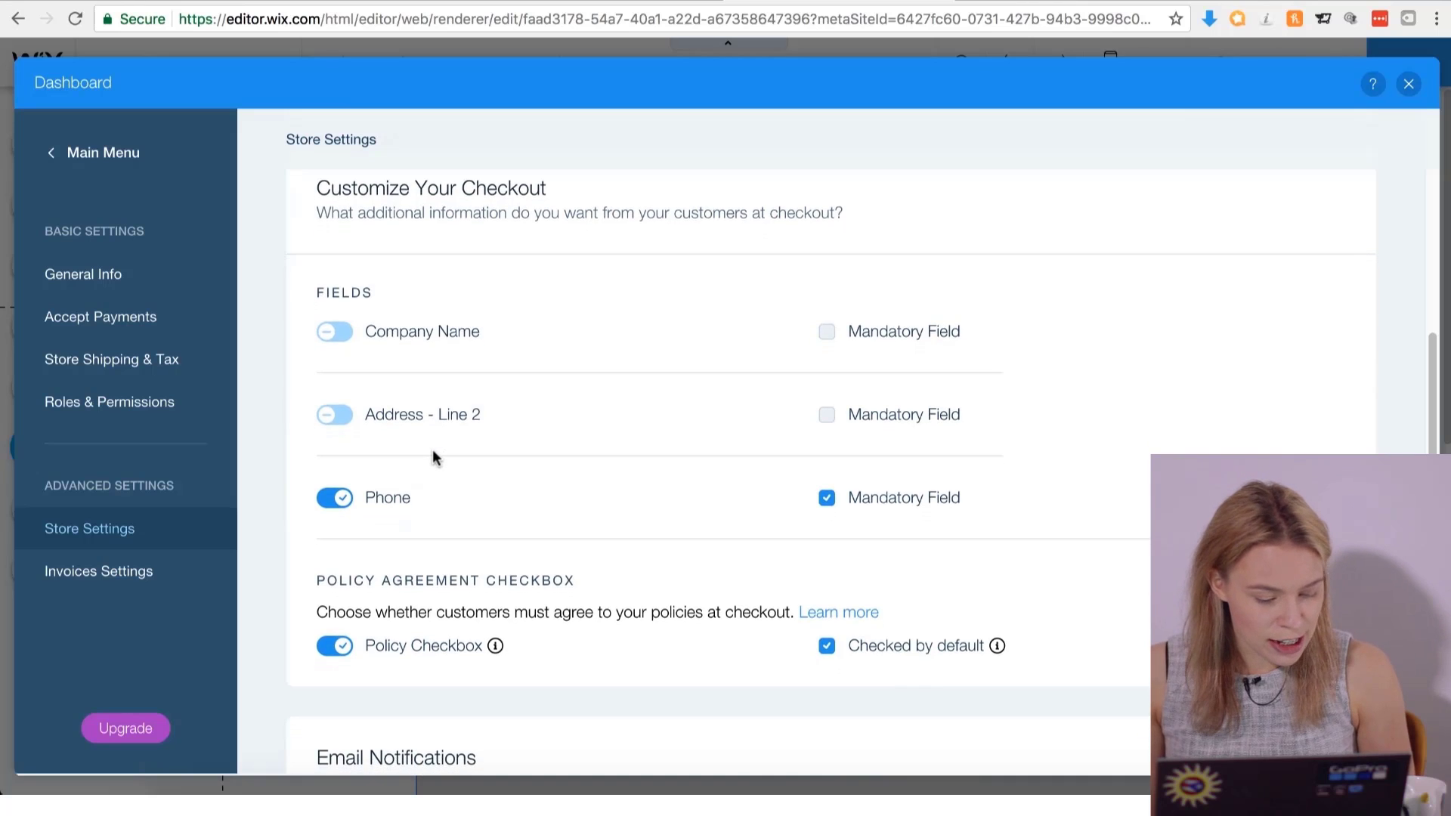
scroll(445, 475, "down", 6)
scroll(459, 493, "down", 4)
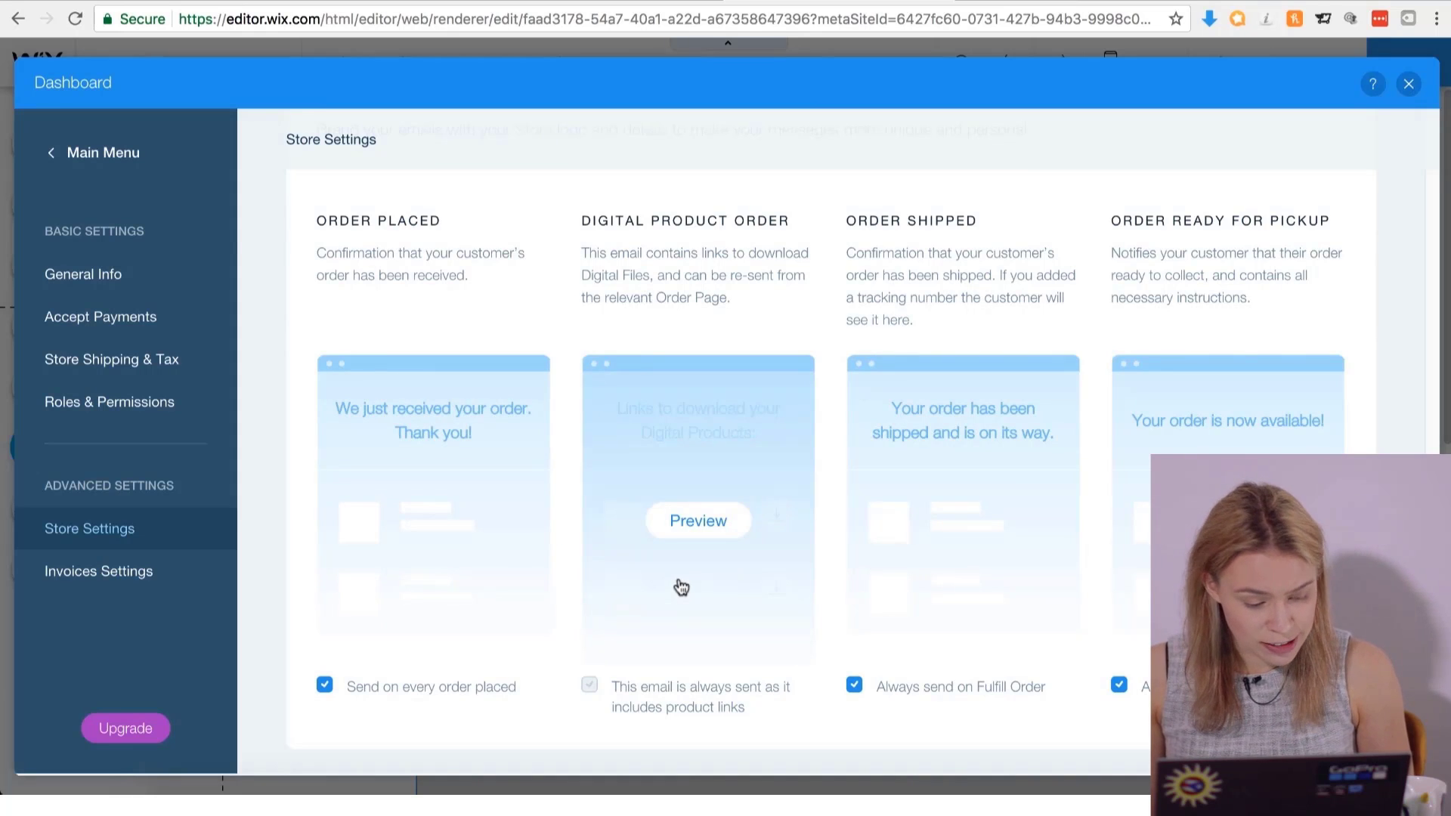
scroll(469, 522, "up", 10)
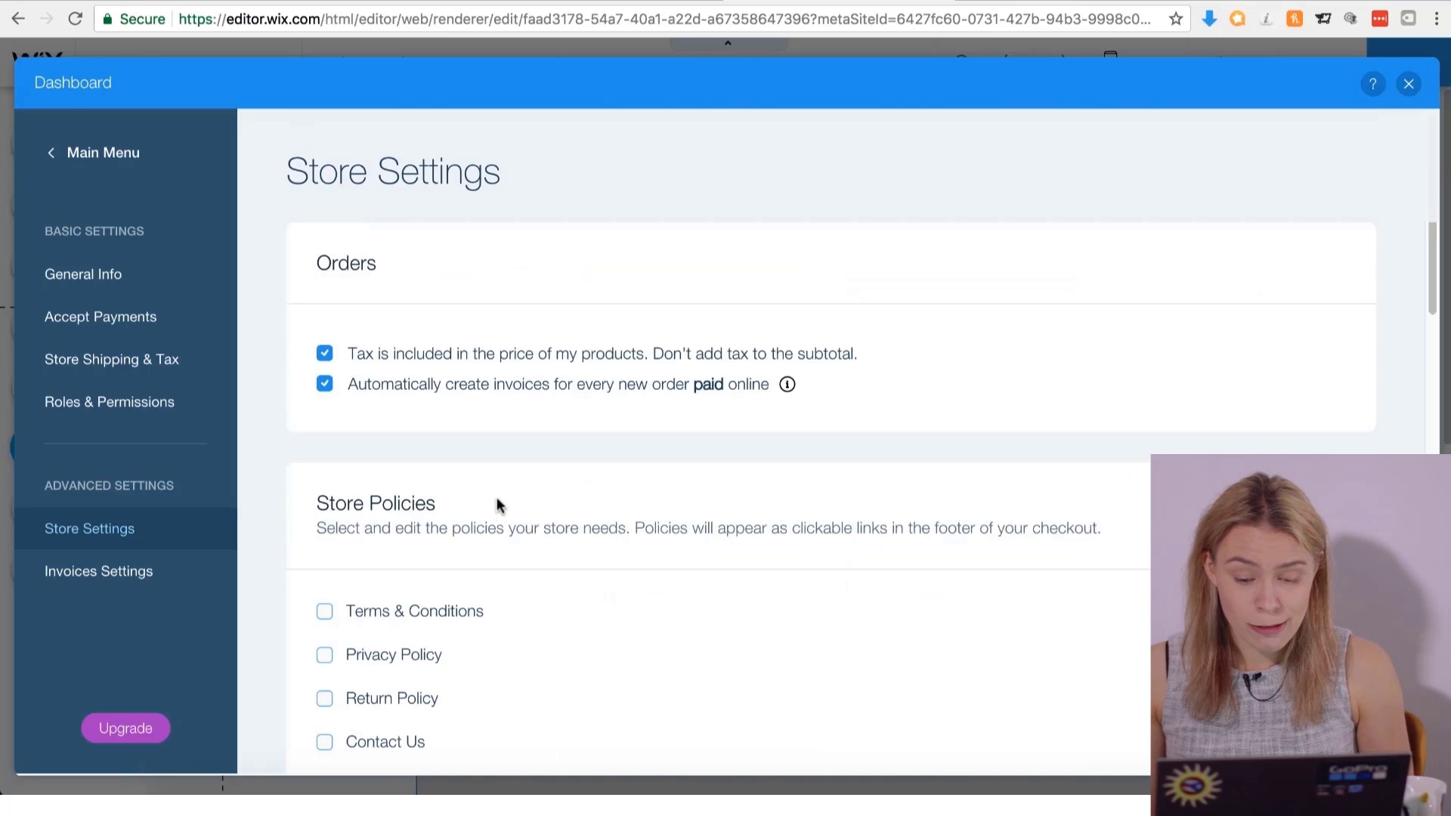
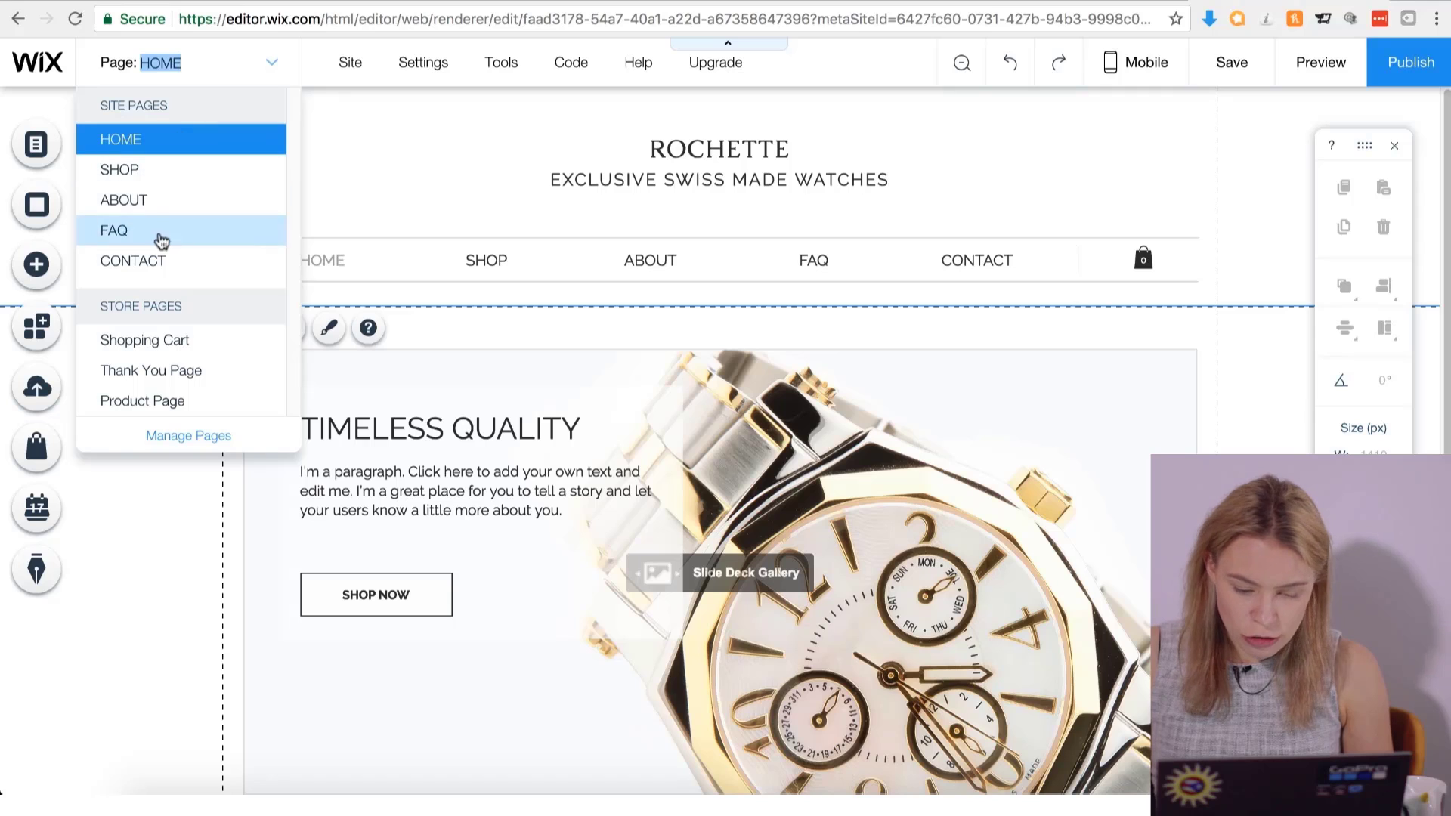
Switch the editor to the store's Product Page and open the display settings of its product widget.
left_click(219, 419)
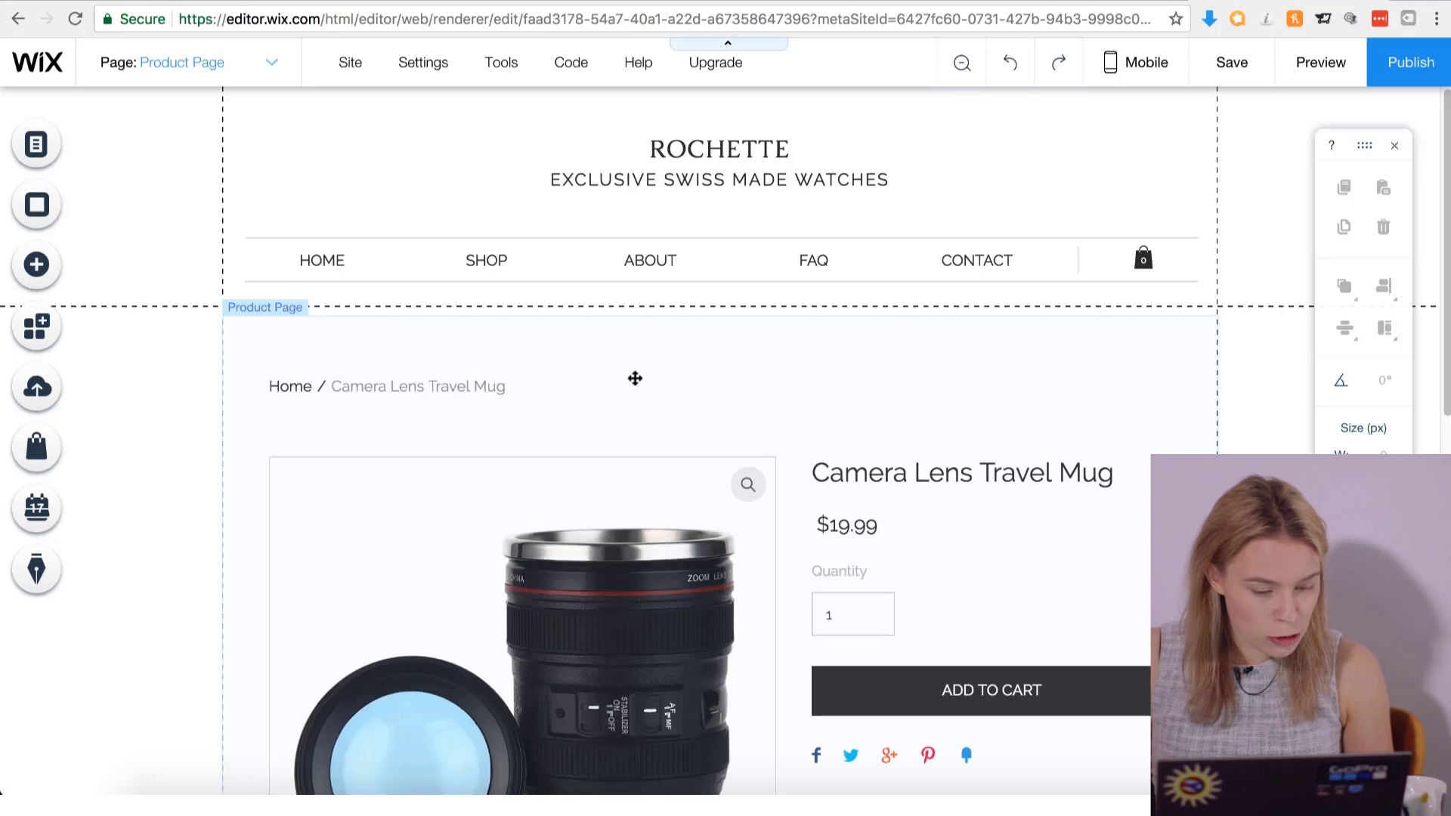
scroll(635, 378, "down", 1)
scroll(635, 378, "down", 2)
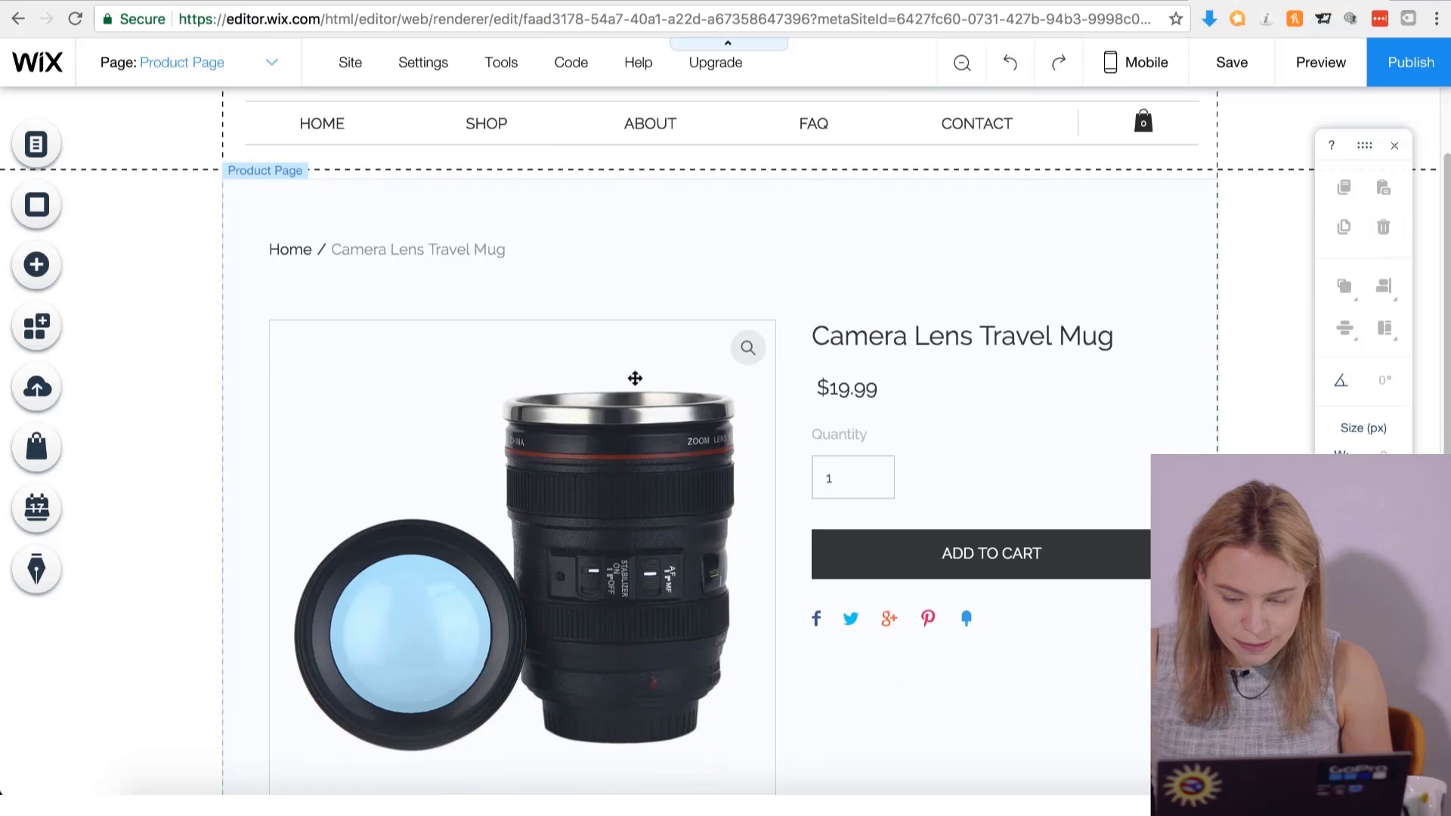
left_click(920, 335)
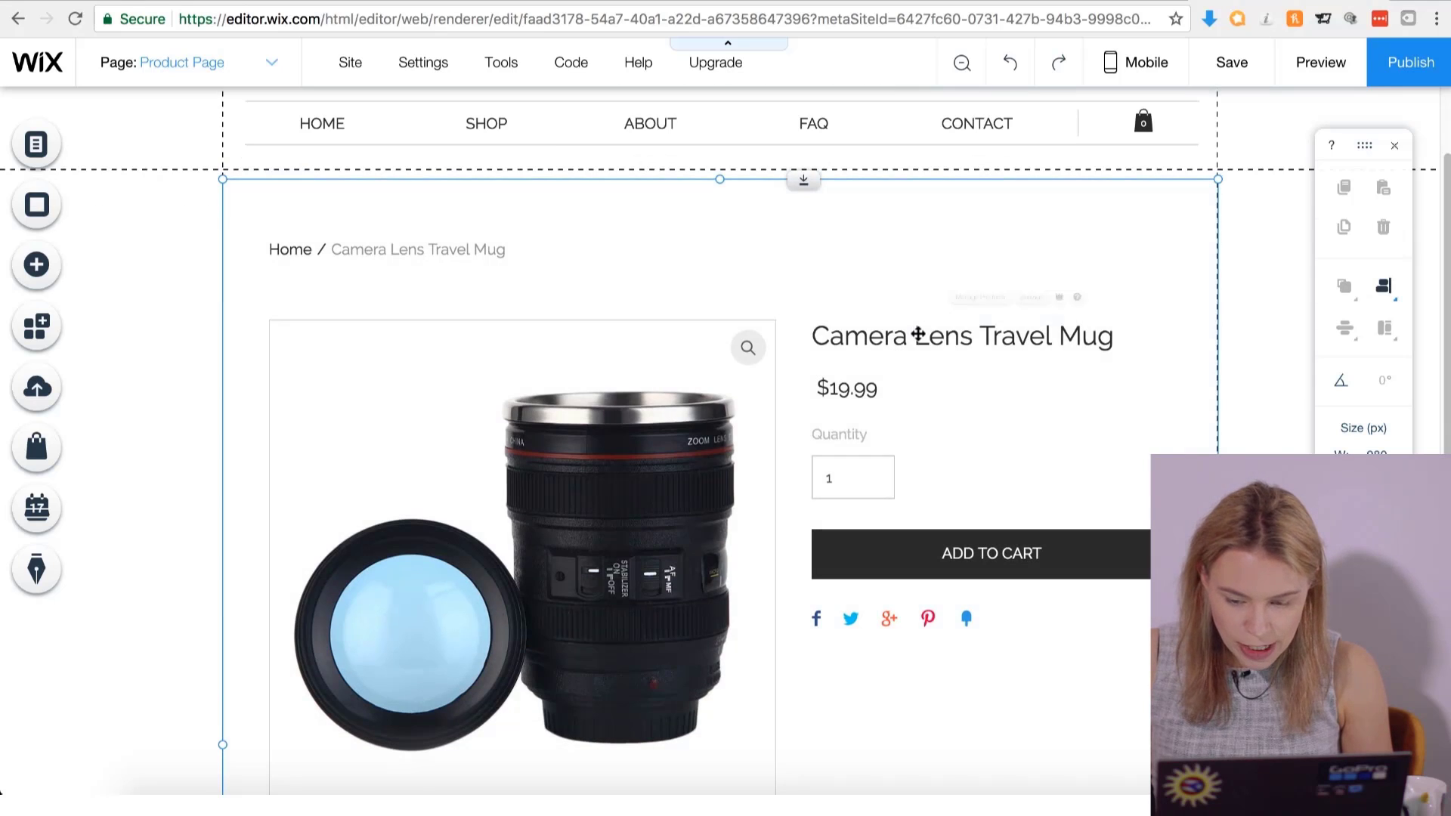
left_click(1046, 306)
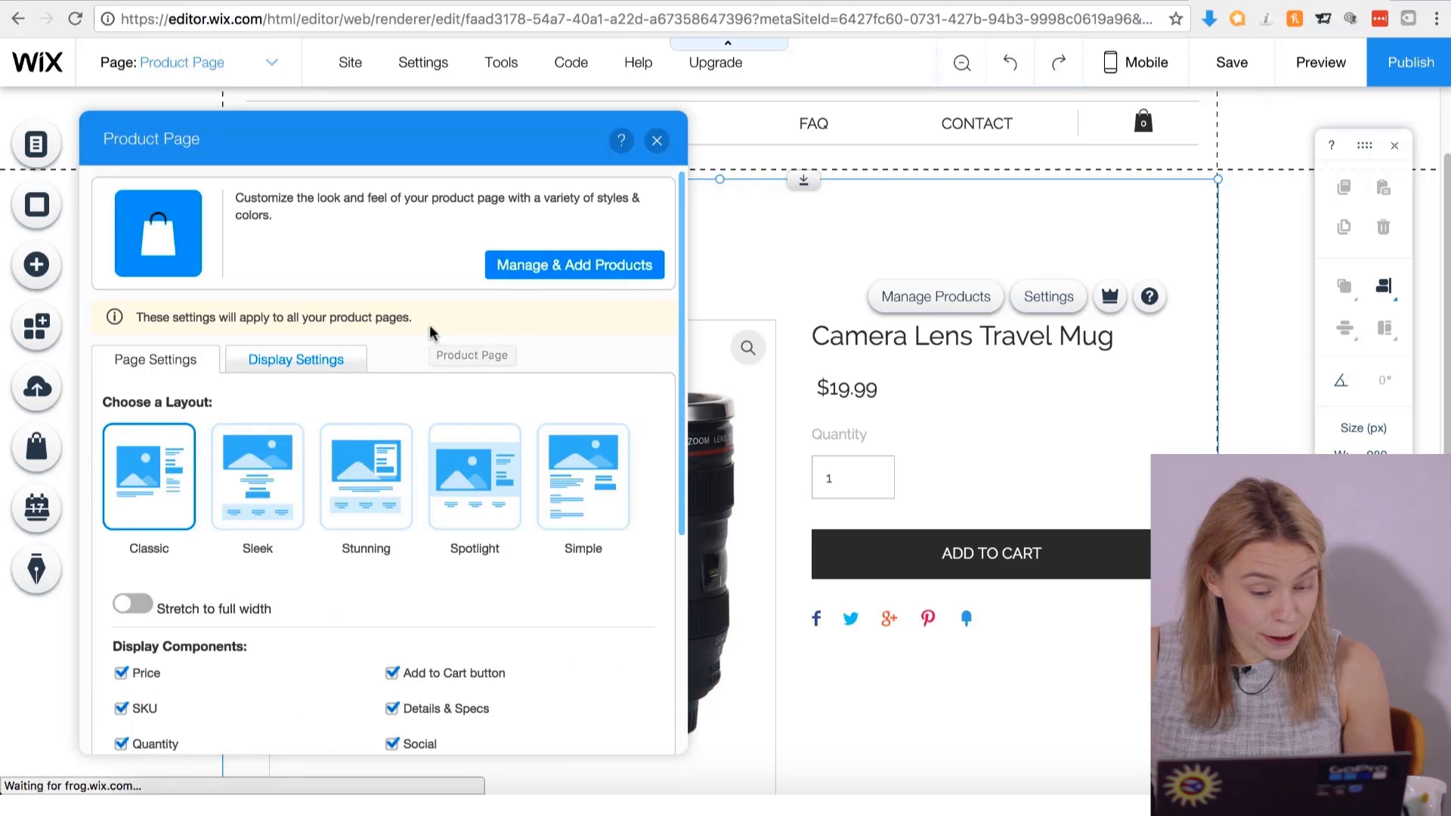
left_click(301, 371)
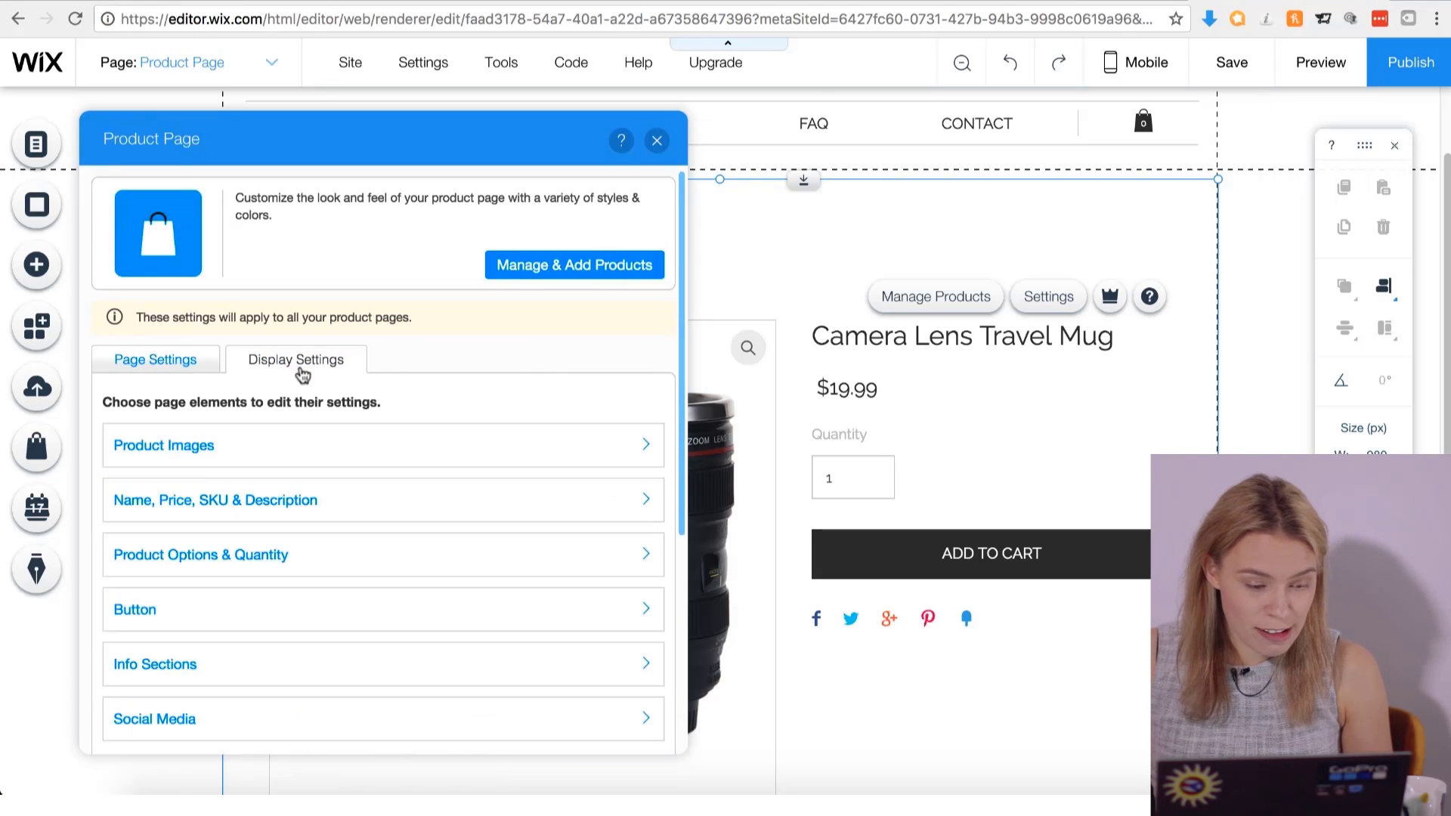
In the Product Images display settings, set the thumbnail border color to hex 743F37 and return to the page elements list.
left_click(259, 446)
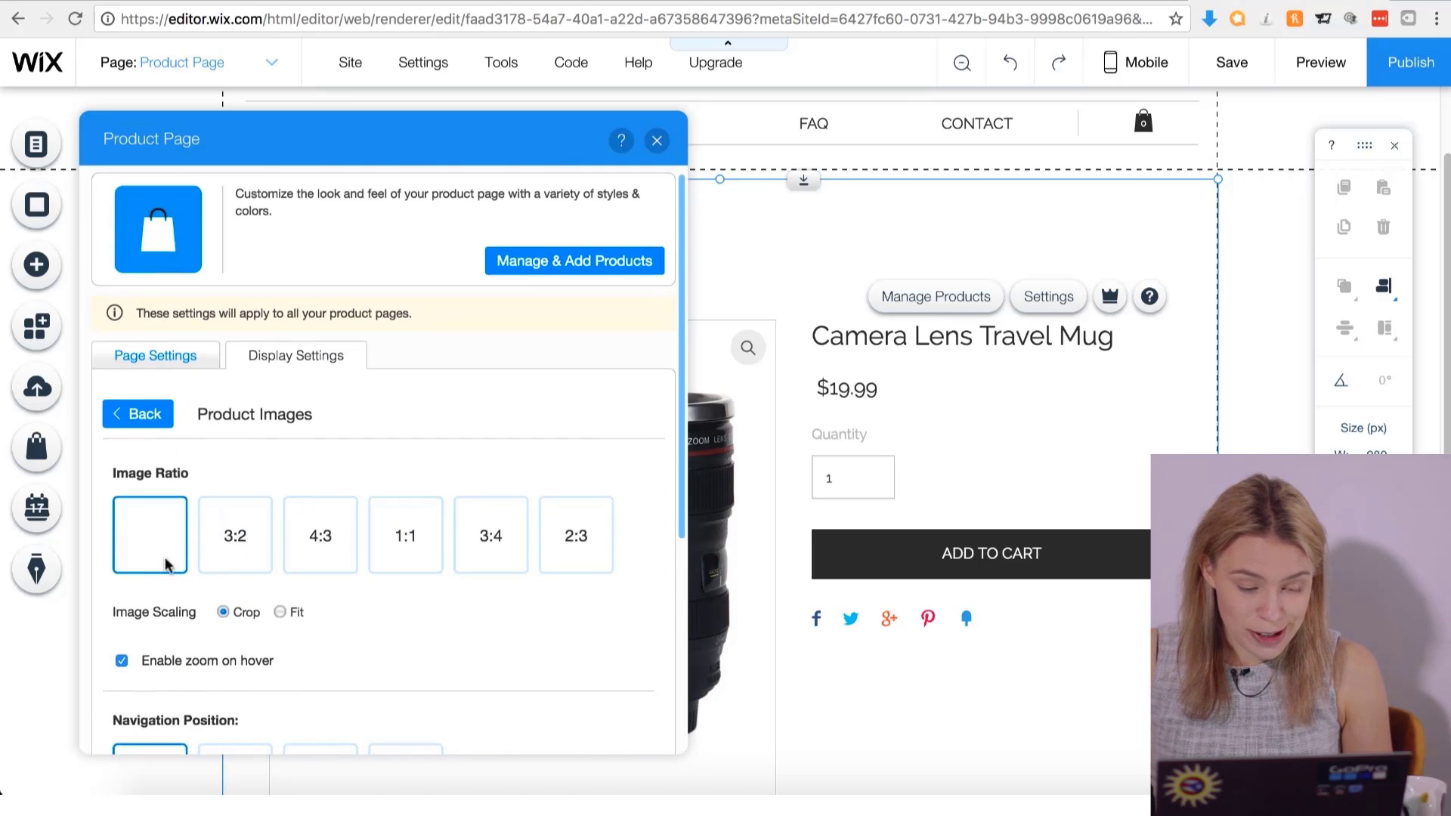
scroll(166, 560, "down", 5)
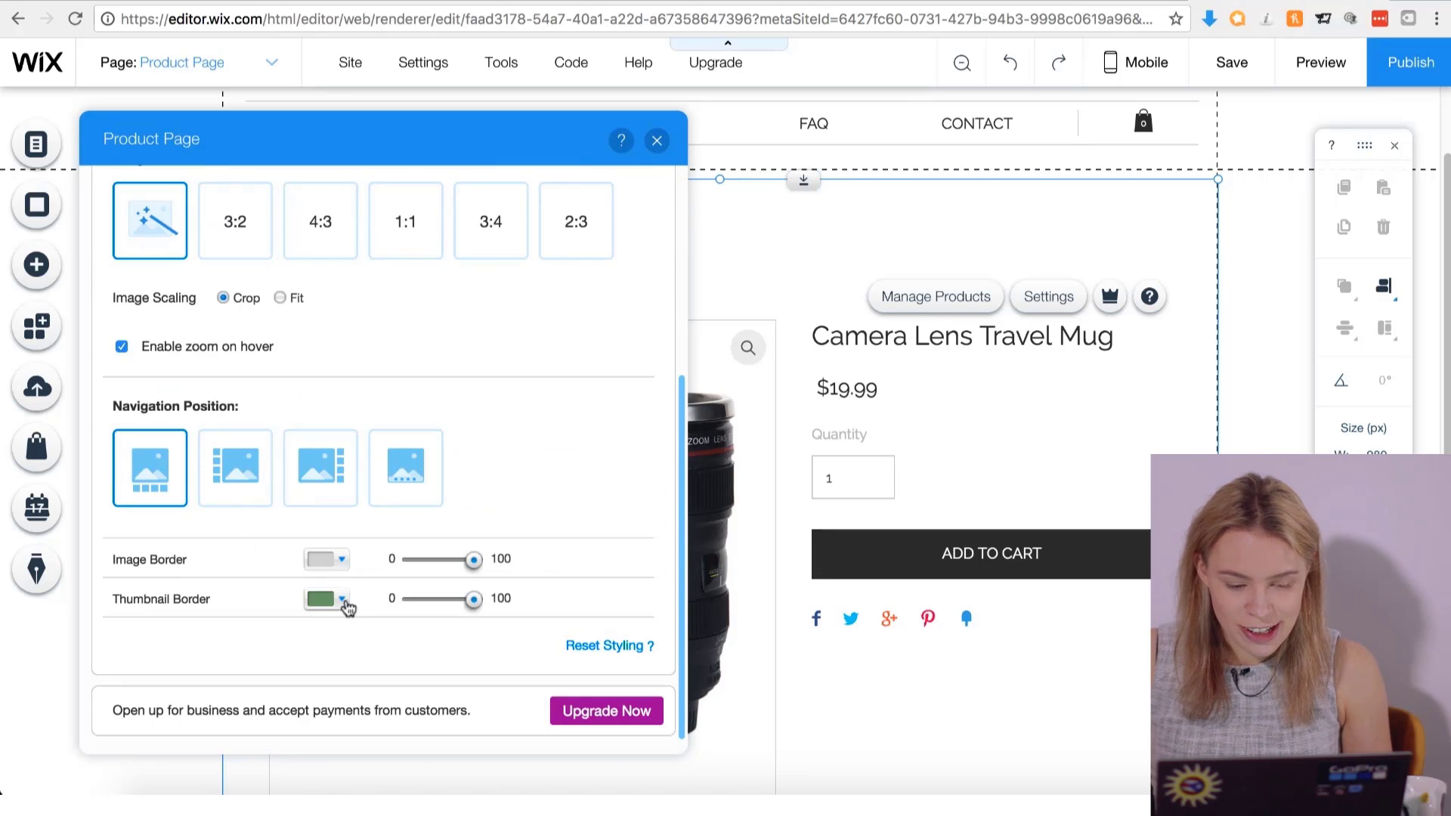
left_click(335, 605)
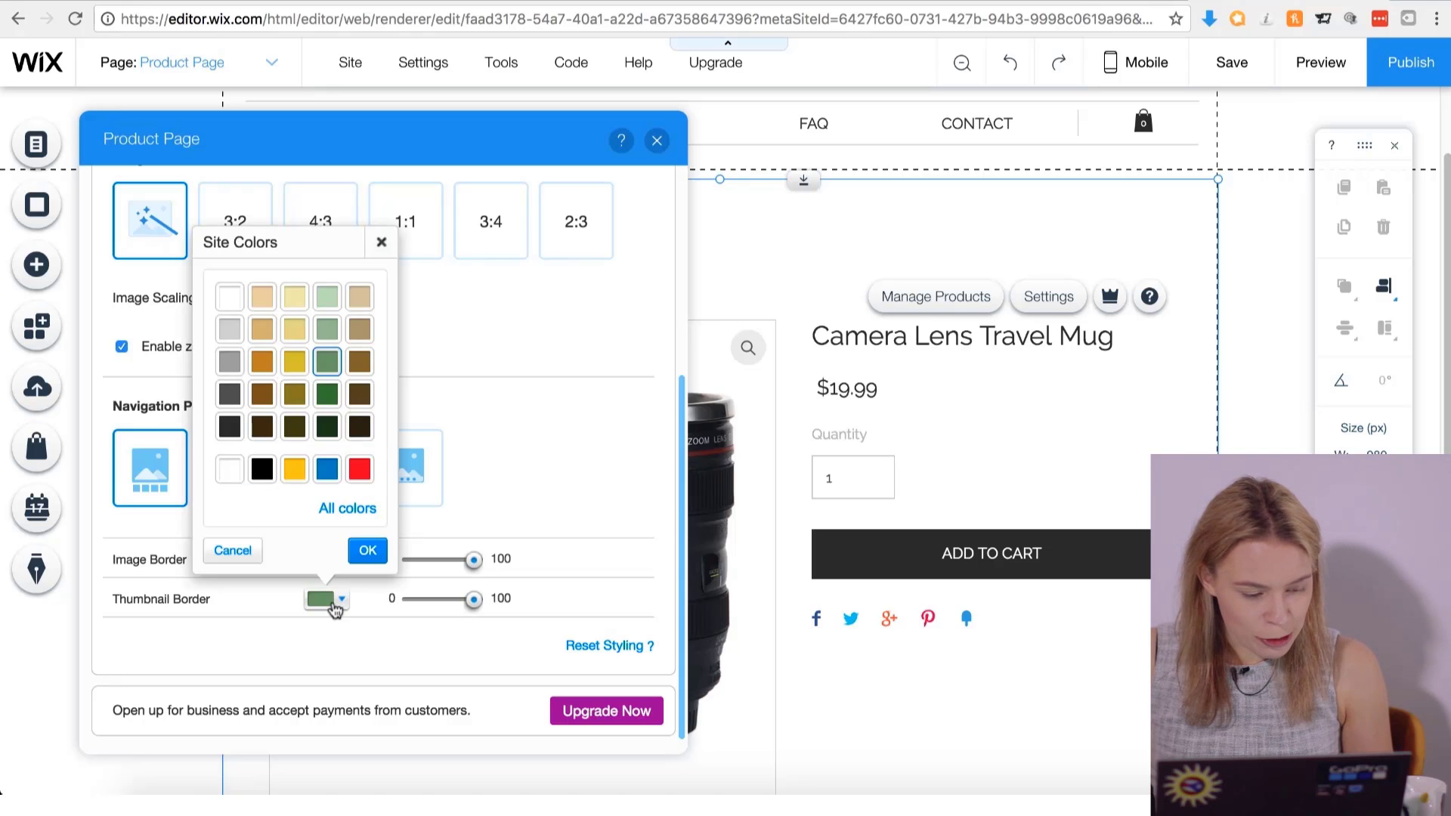
left_click(335, 507)
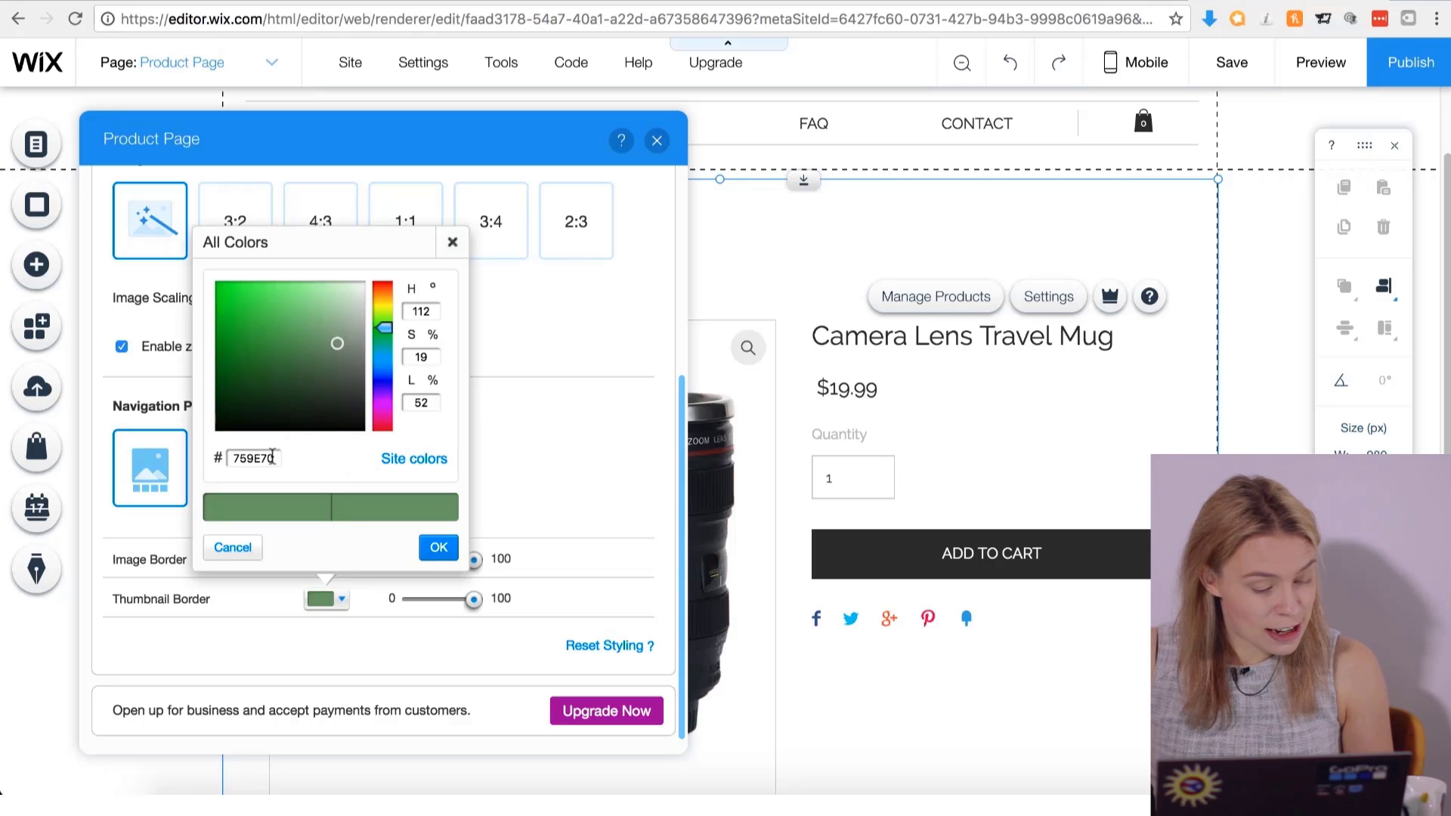
left_click_drag(272, 458, 217, 466)
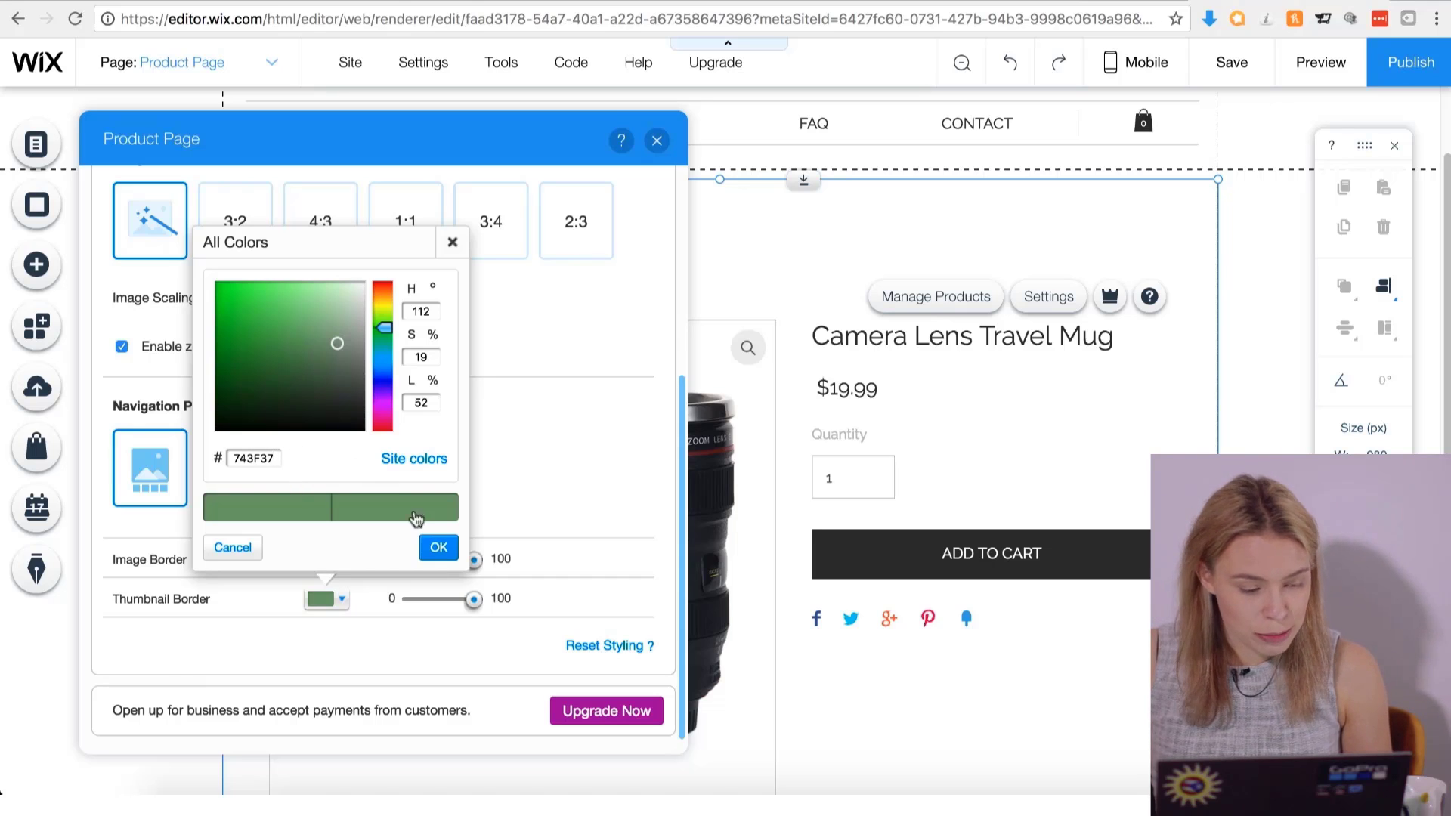
left_click(438, 547)
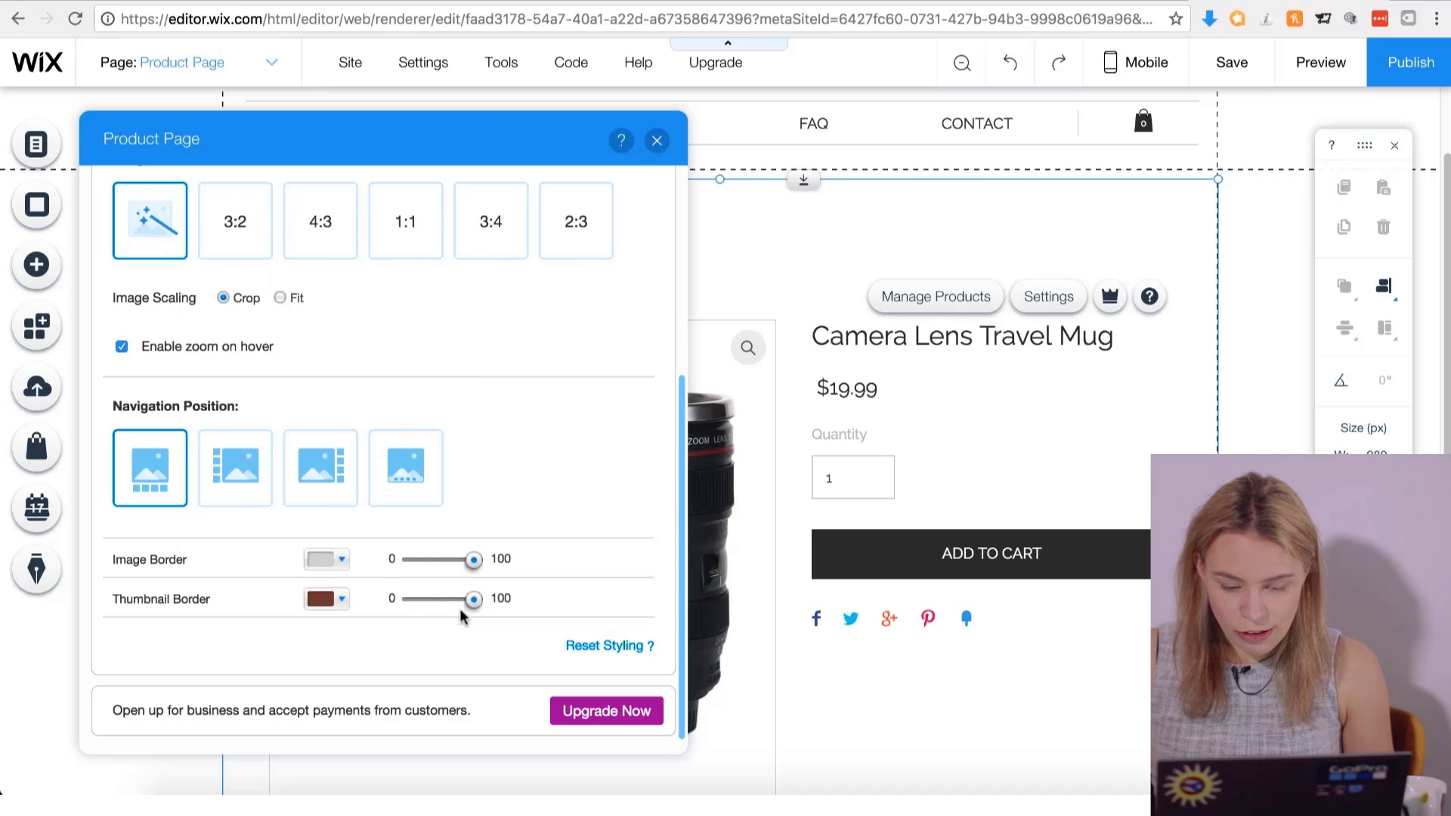
scroll(437, 450, "up", 5)
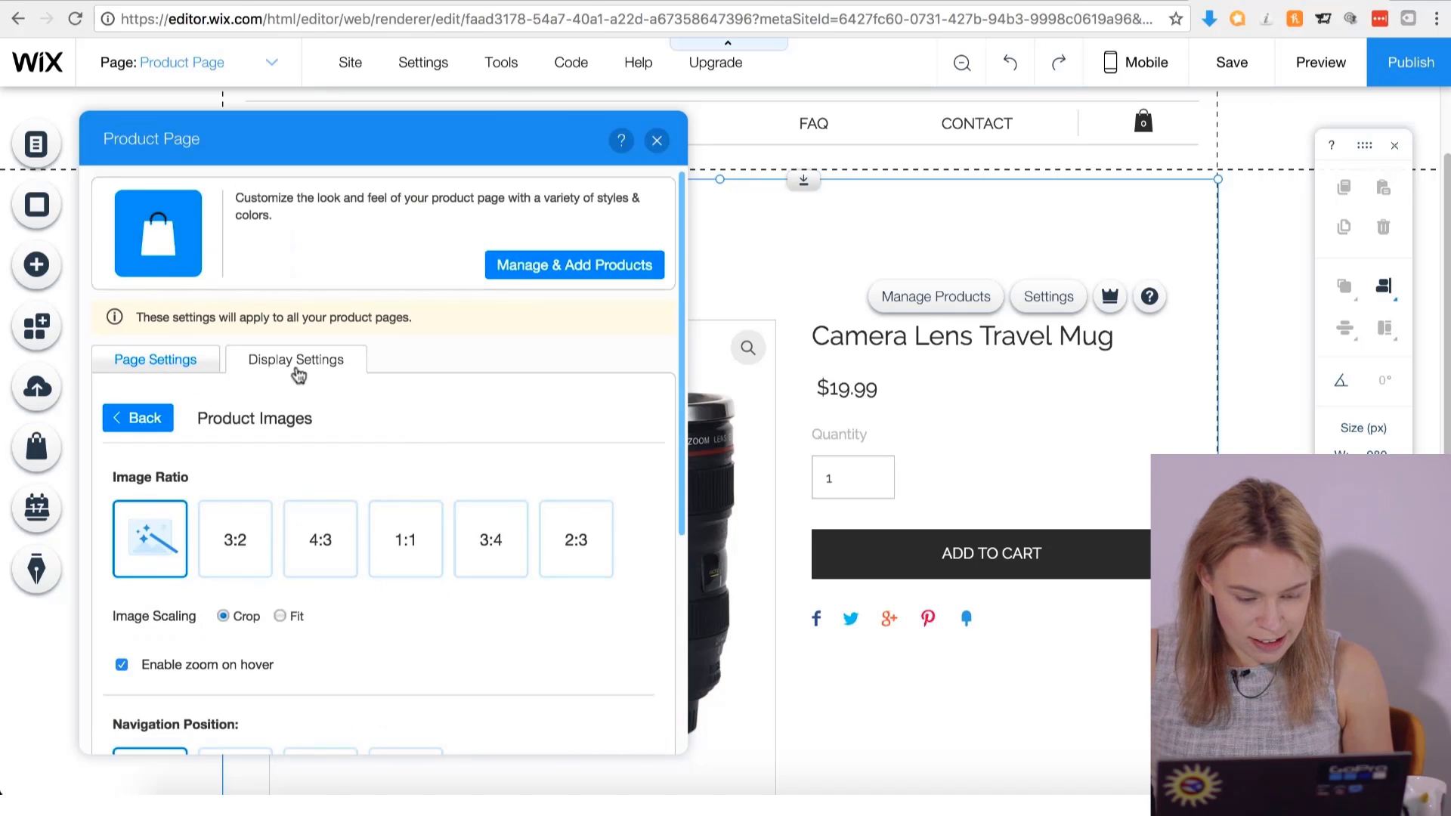
left_click(136, 430)
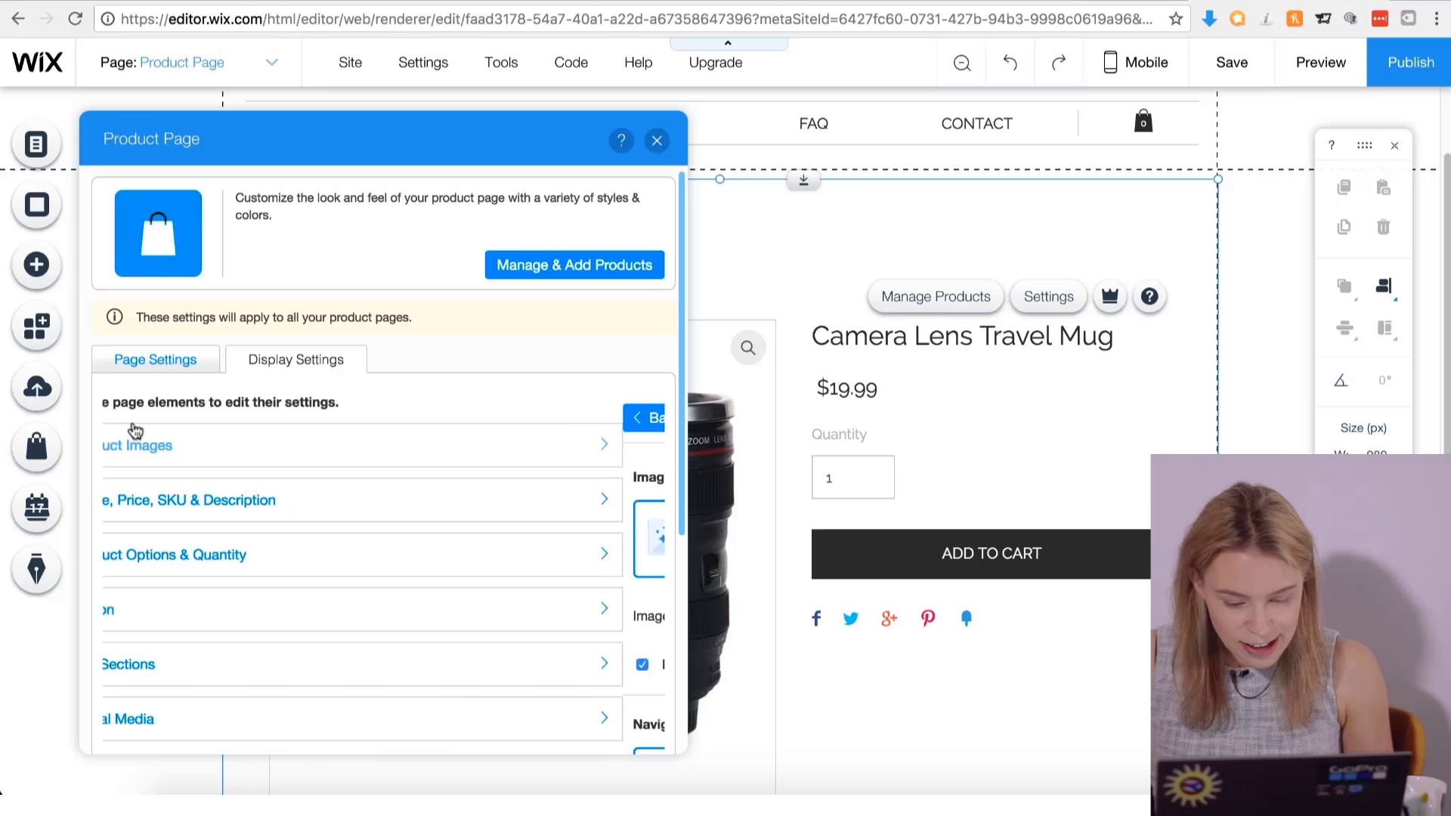
In the Name, Price, SKU & Description settings, change the product name's font to DIN Next Light.
left_click(203, 502)
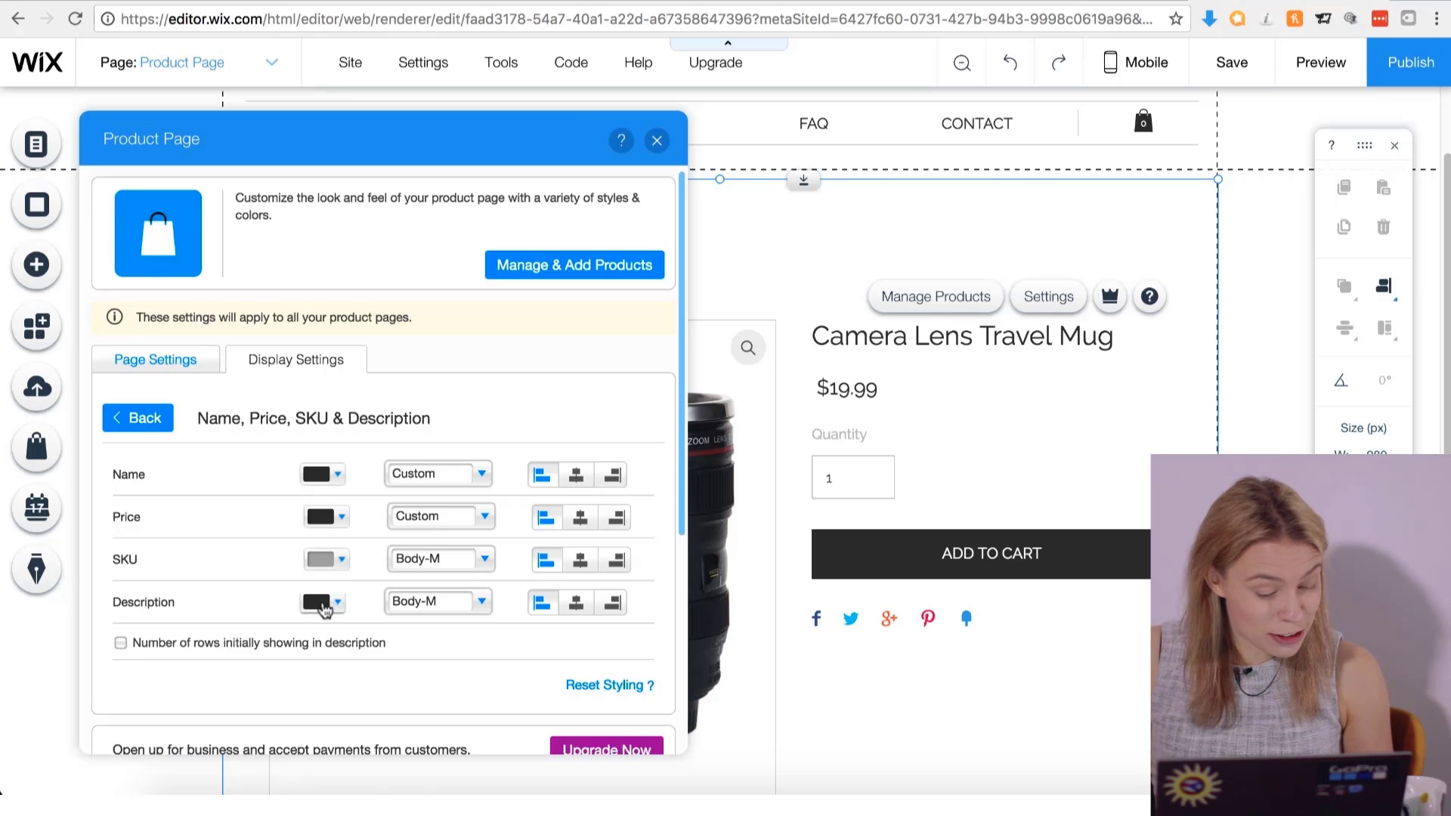
left_click(475, 477)
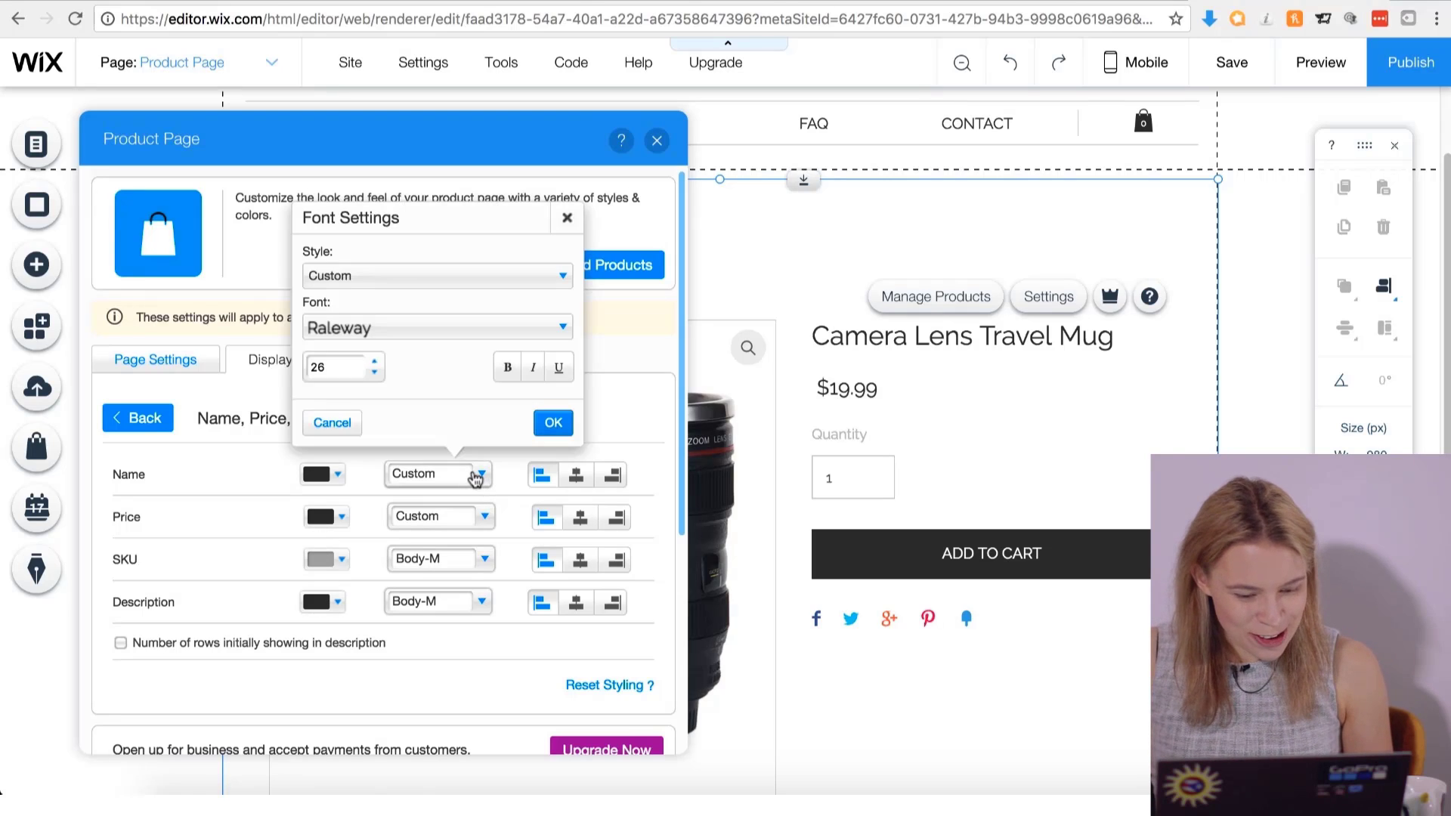
left_click(464, 329)
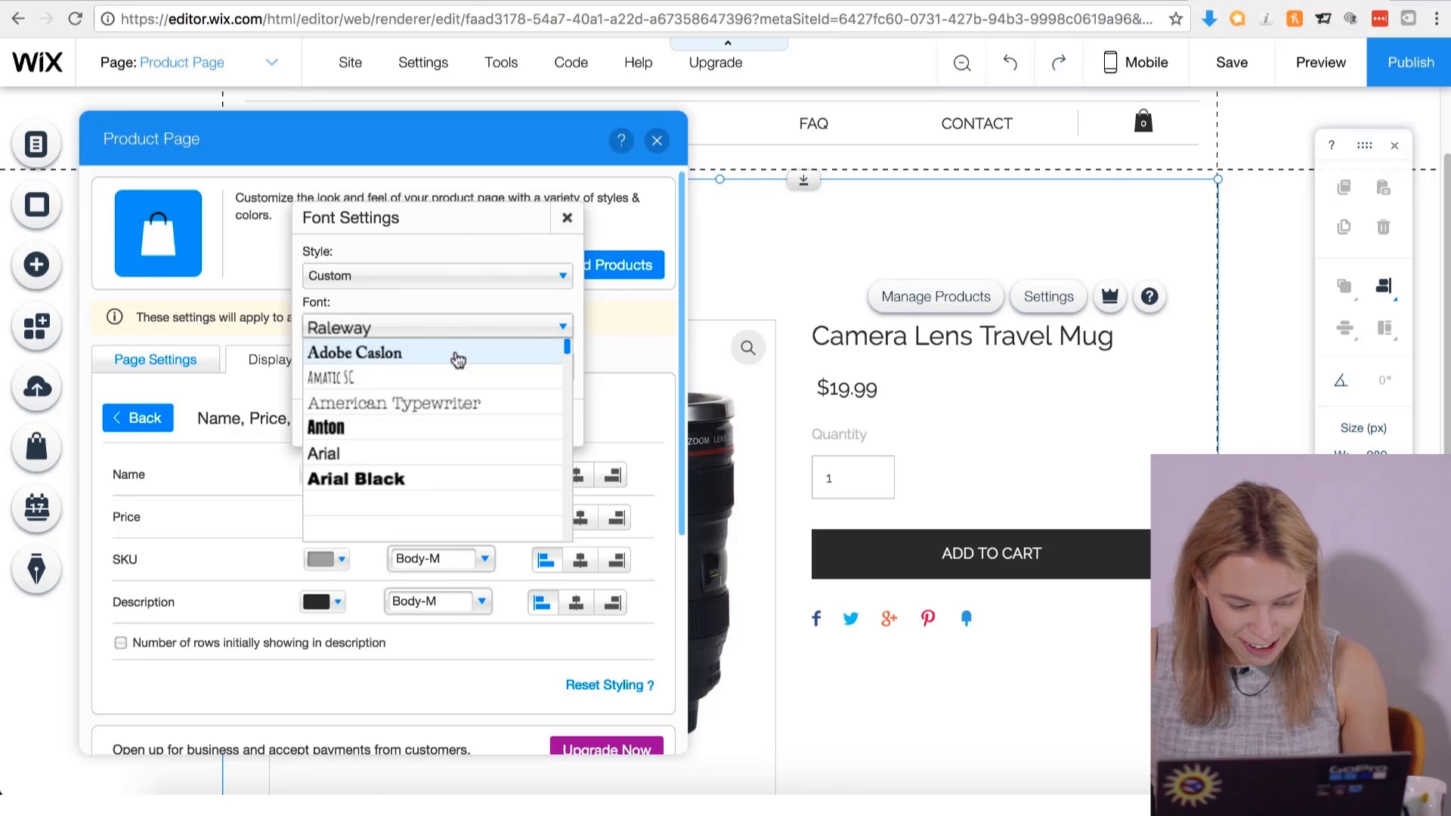
scroll(438, 428, "down", 3)
scroll(439, 431, "down", 5)
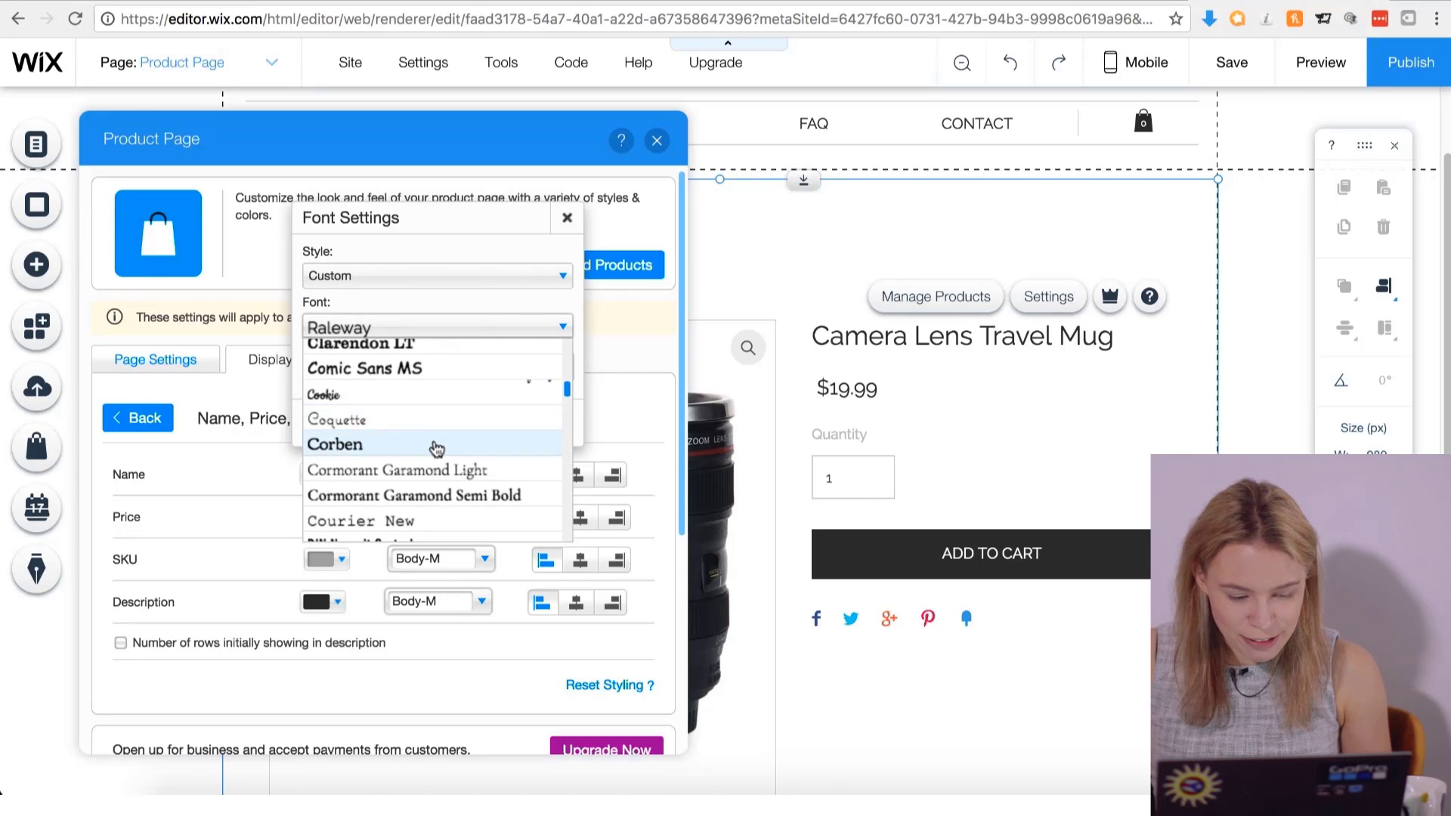
scroll(437, 449, "down", 2)
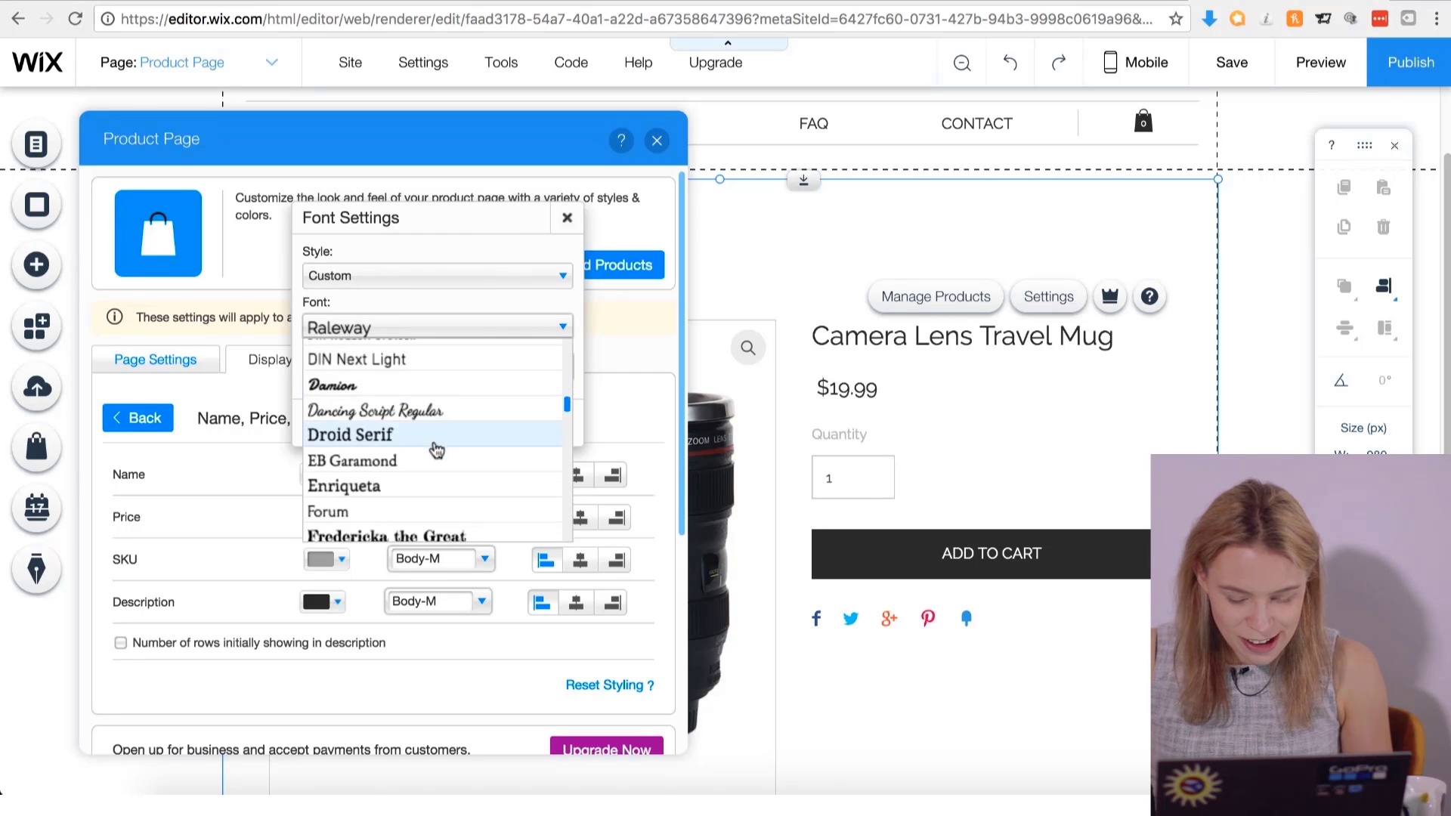
left_click(402, 360)
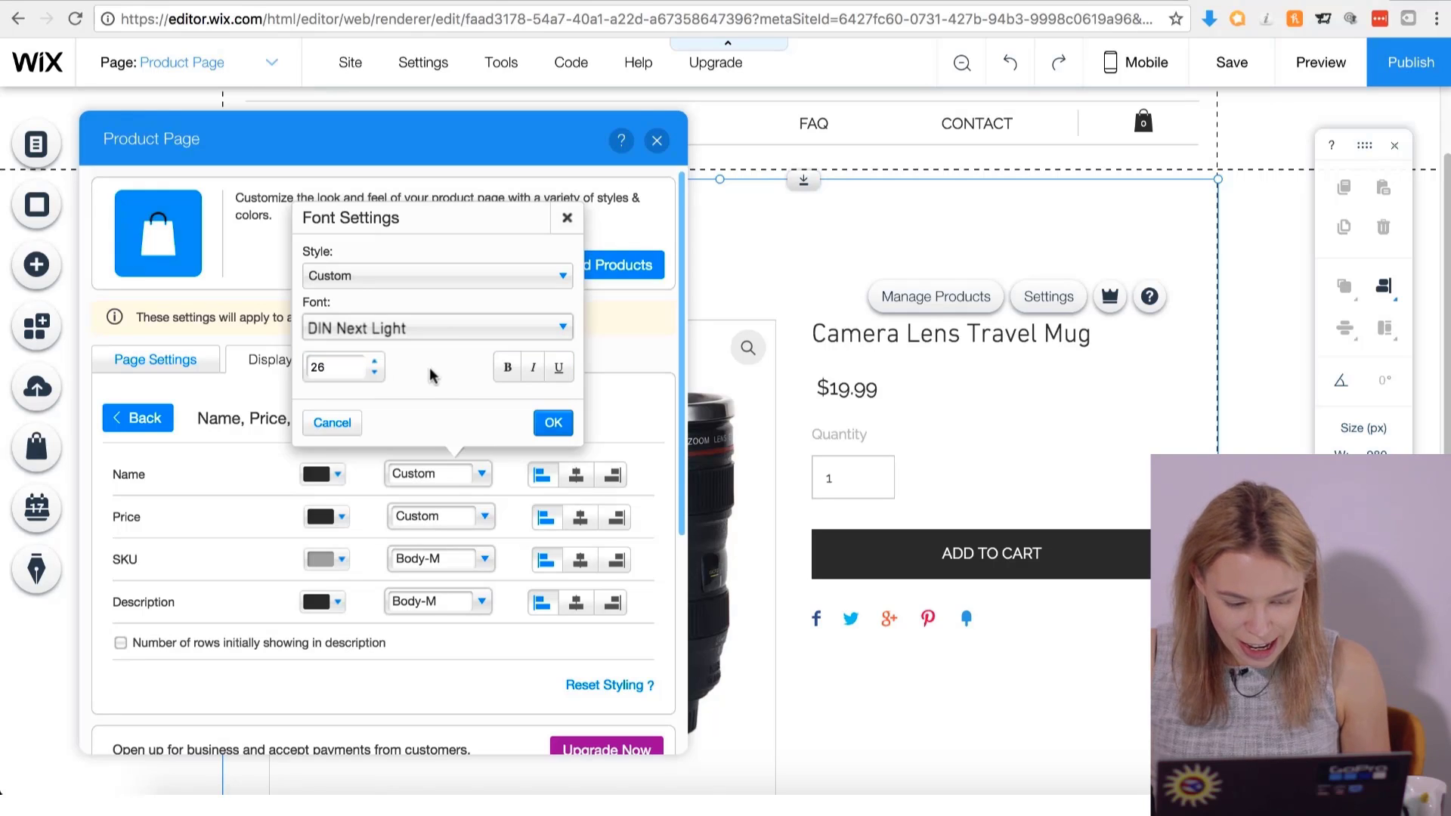
left_click(554, 423)
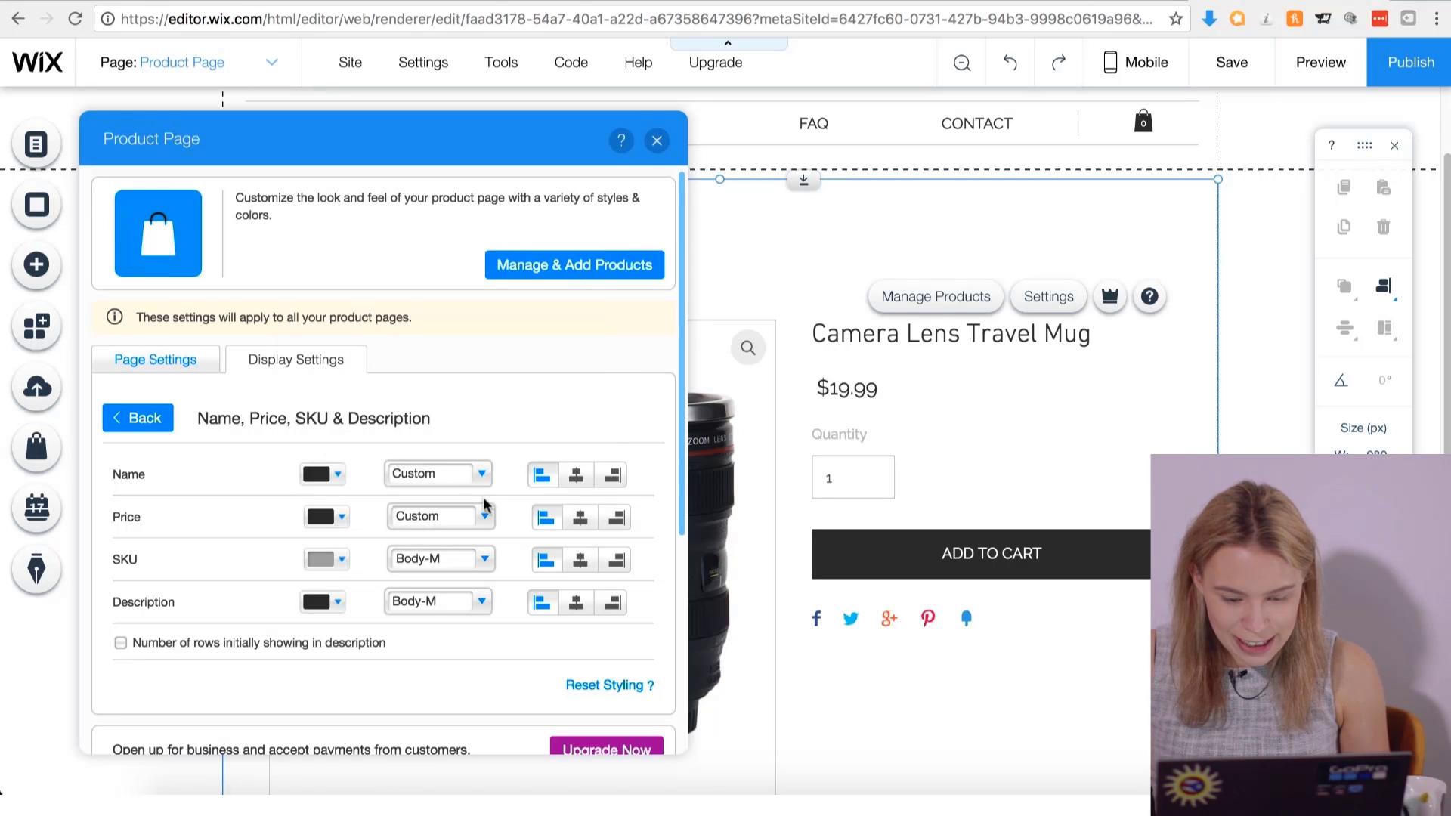
Change the product price's font to DIN Next Light.
left_click(483, 520)
left_click(415, 370)
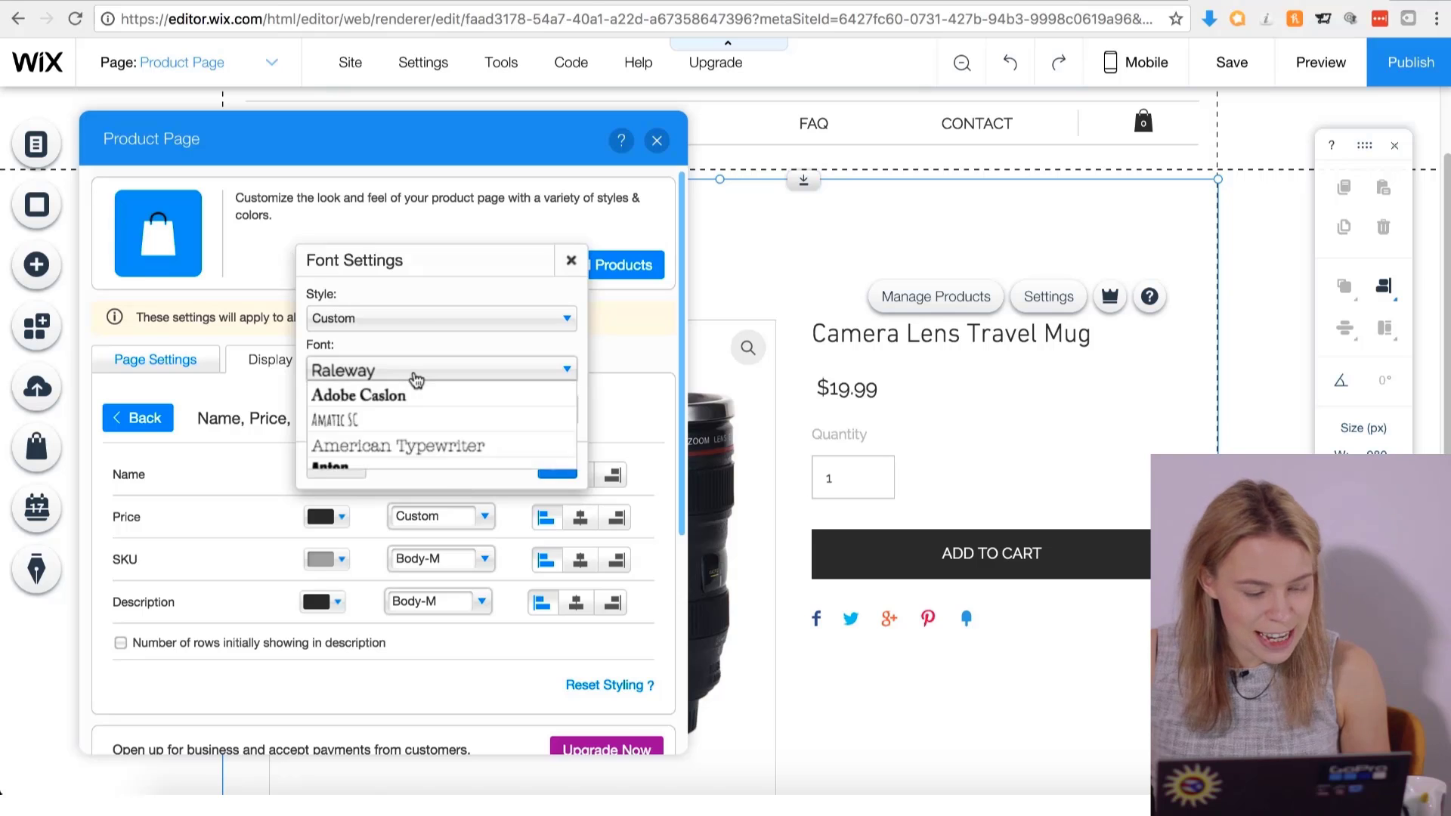
scroll(411, 473, "down", 5)
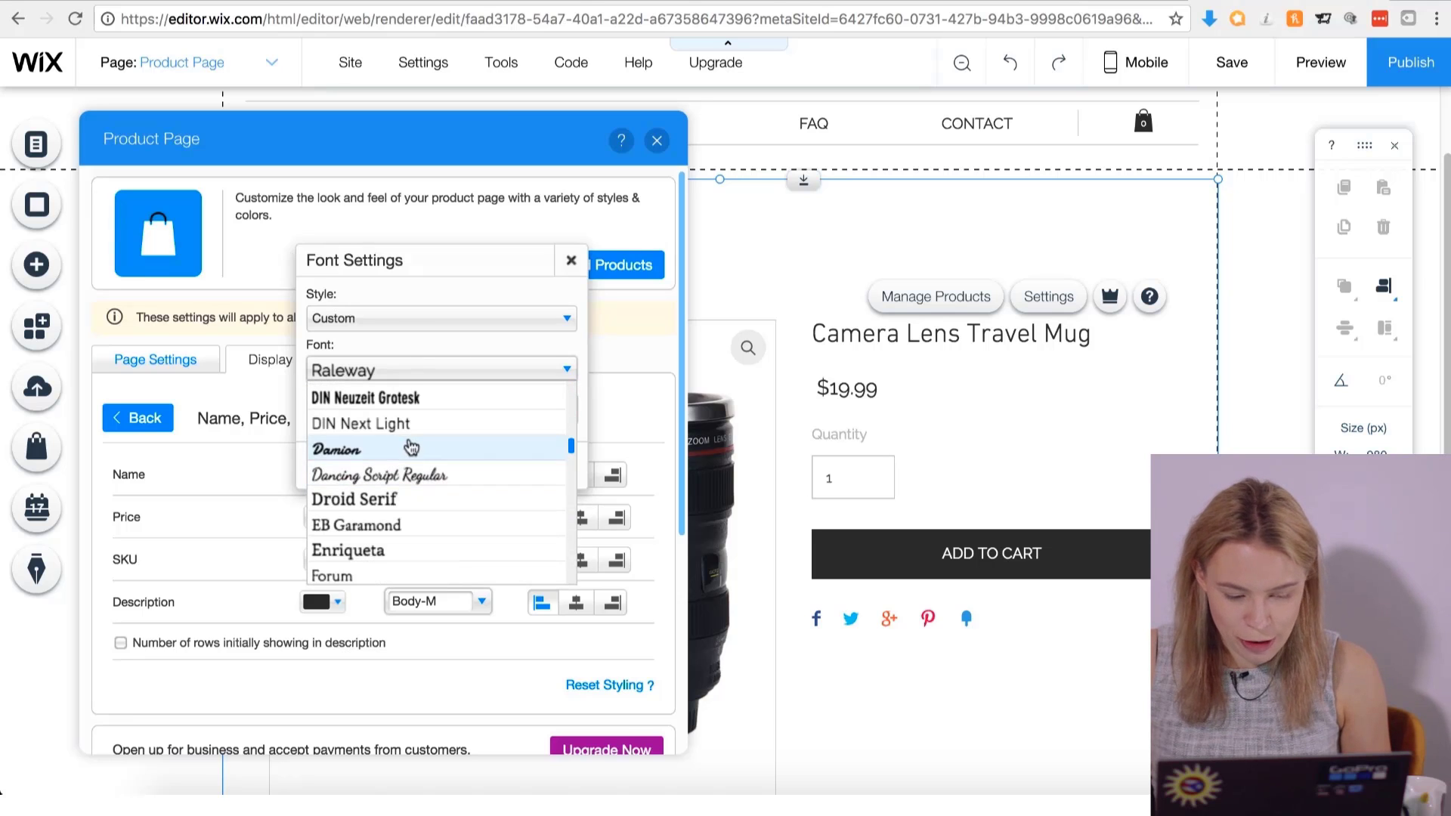
left_click(406, 428)
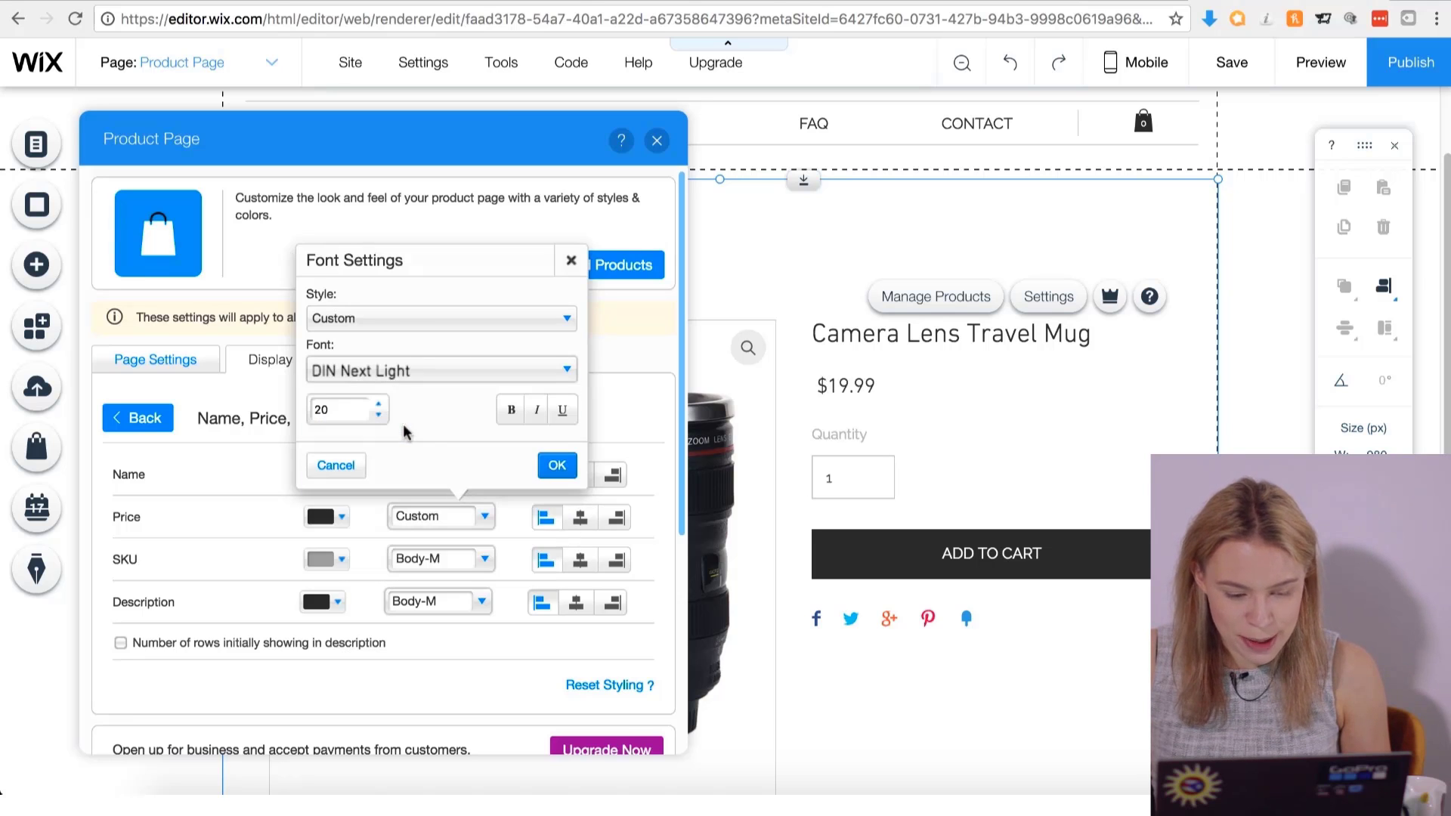
left_click(559, 464)
Change the product SKU's font to DIN Next Light.
left_click(485, 559)
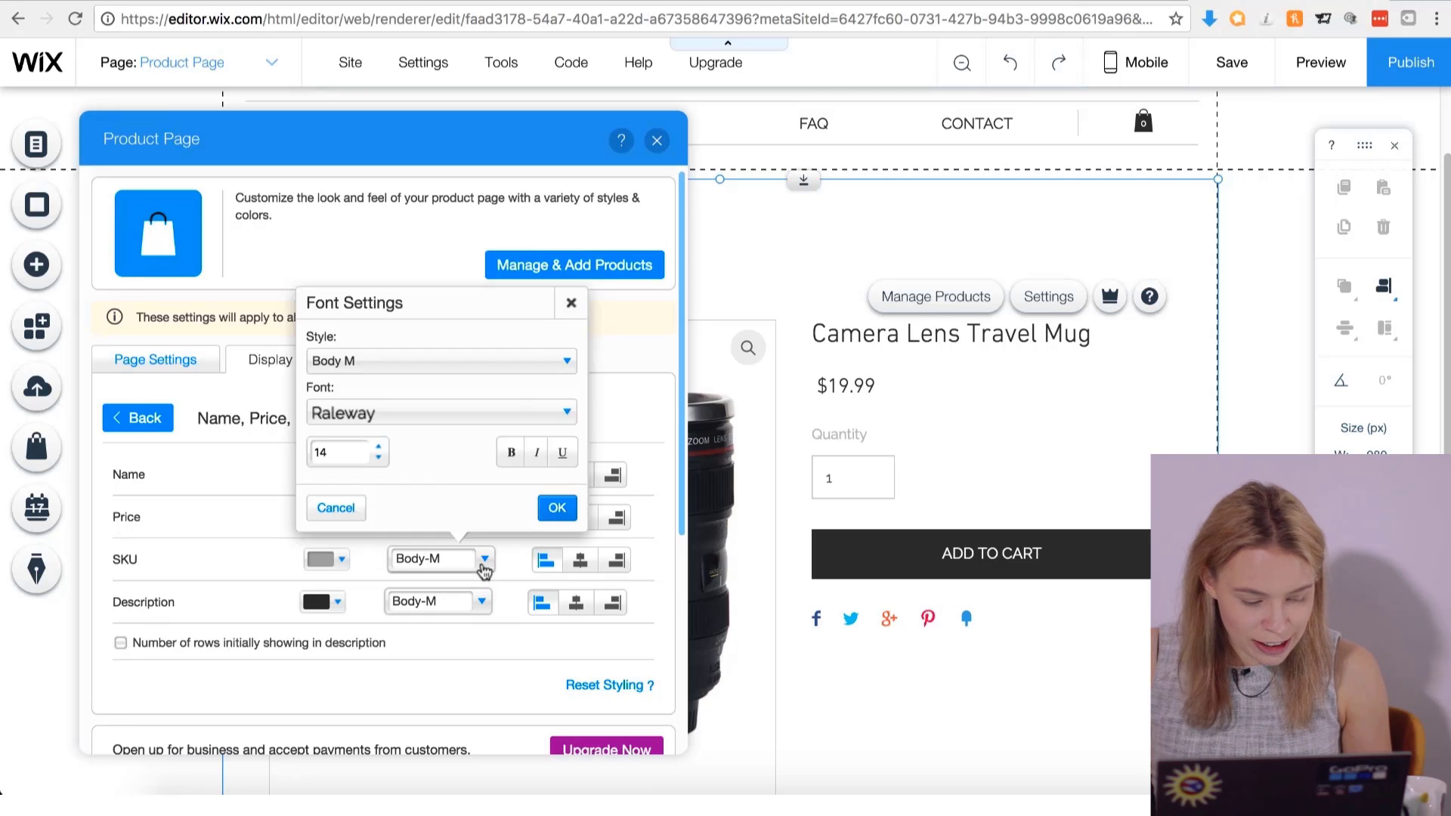
left_click(438, 416)
scroll(439, 483, "down", 3)
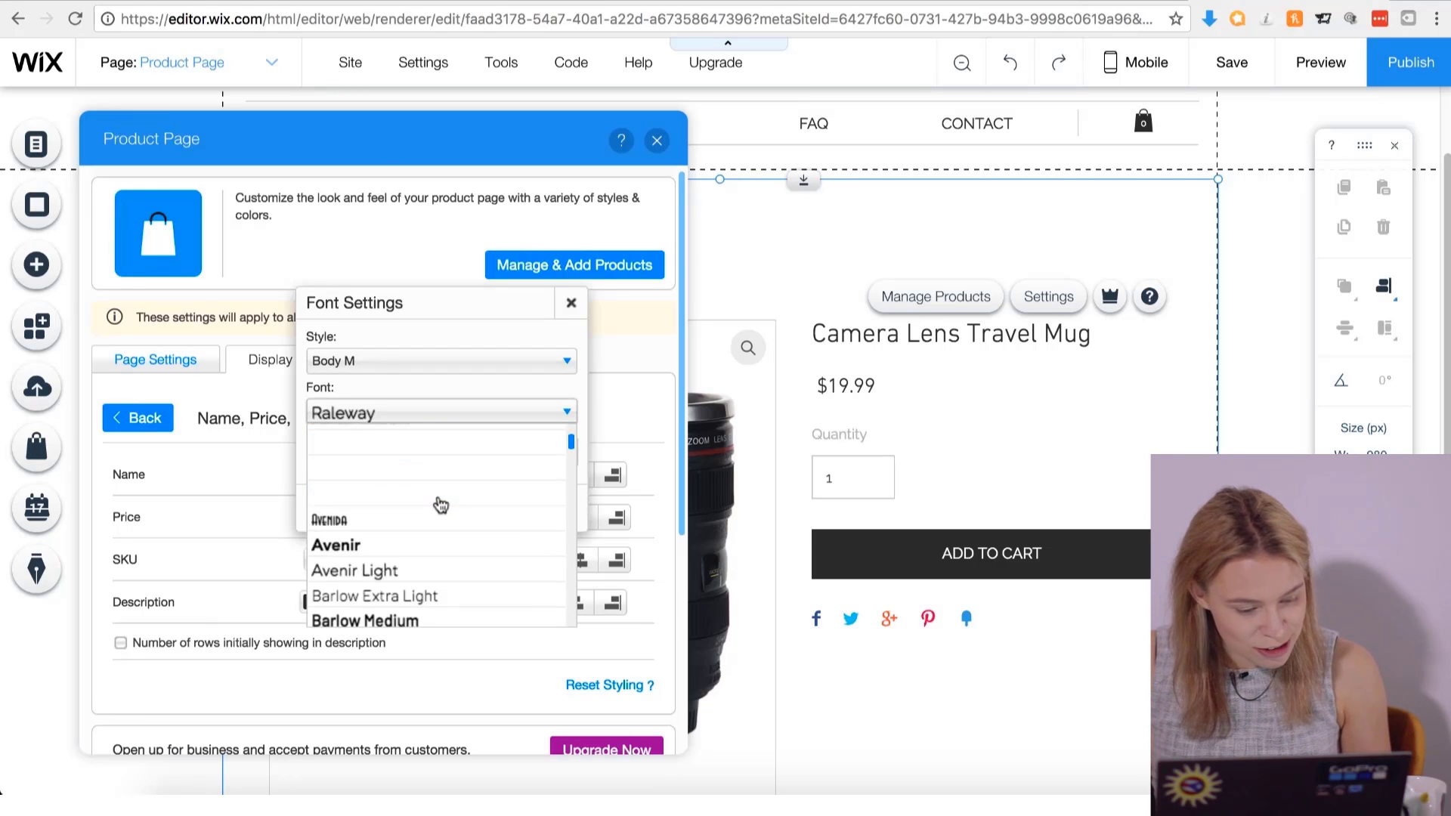
scroll(442, 510, "down", 10)
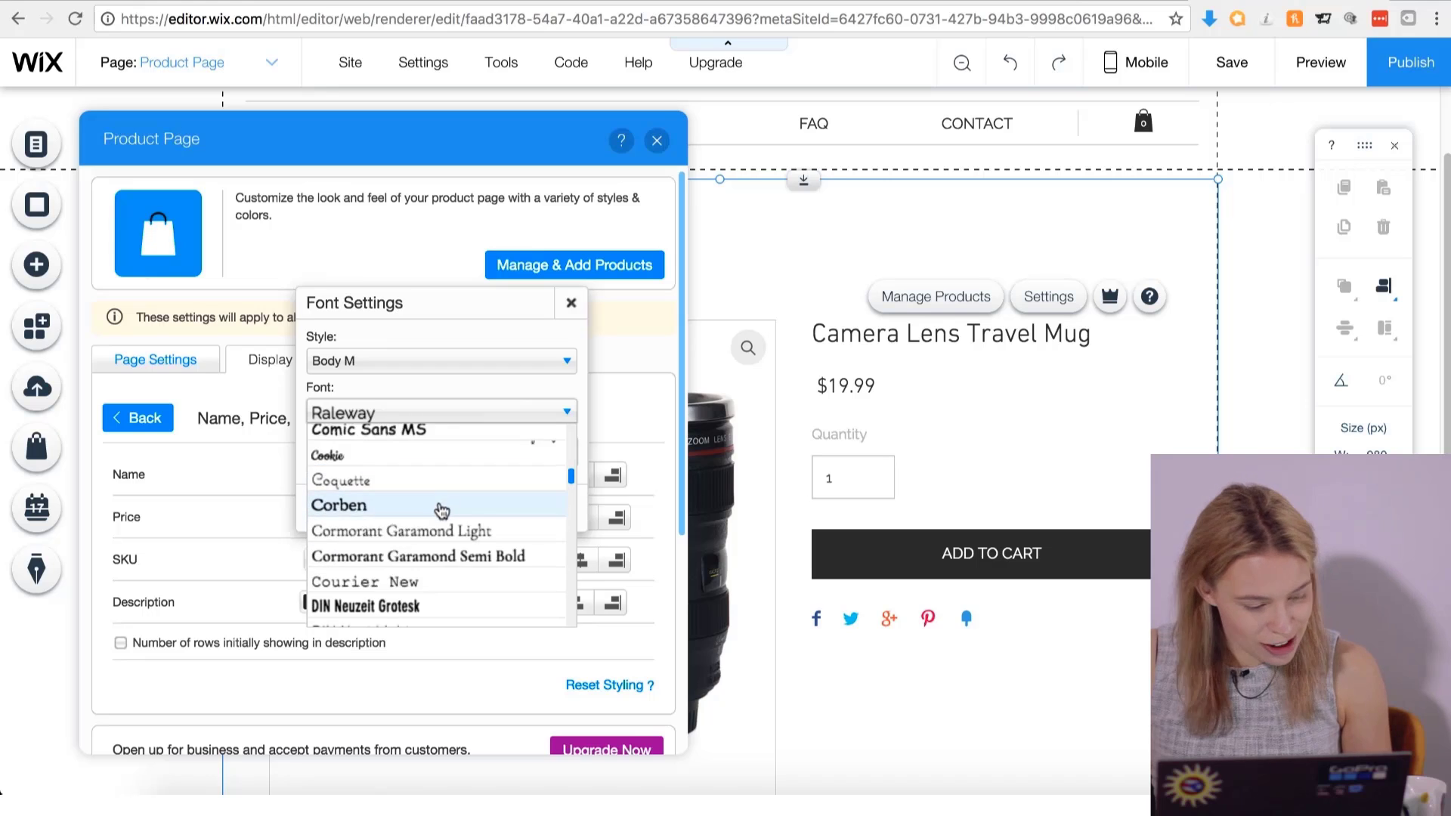
scroll(441, 512, "down", 2)
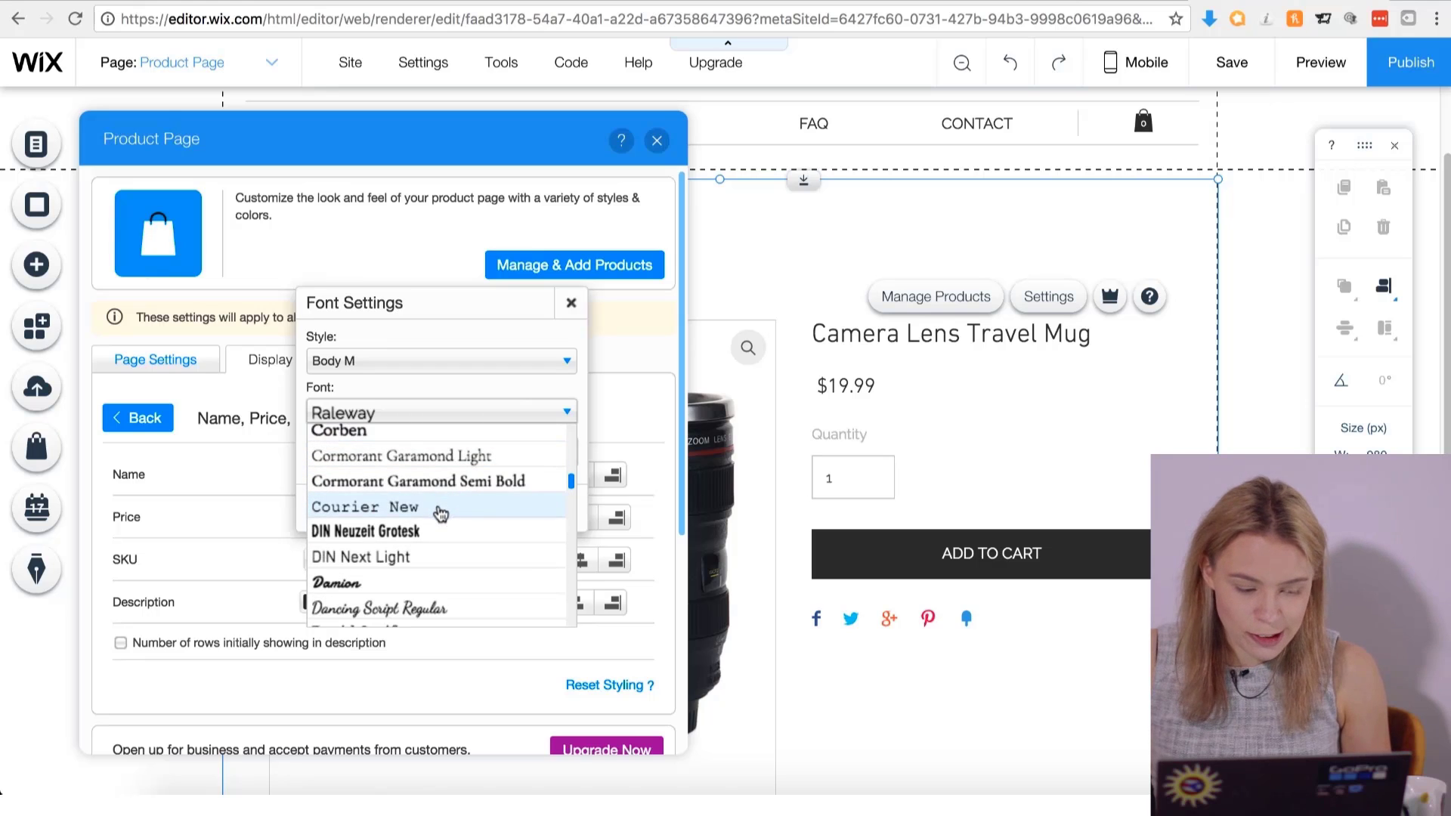
left_click(439, 557)
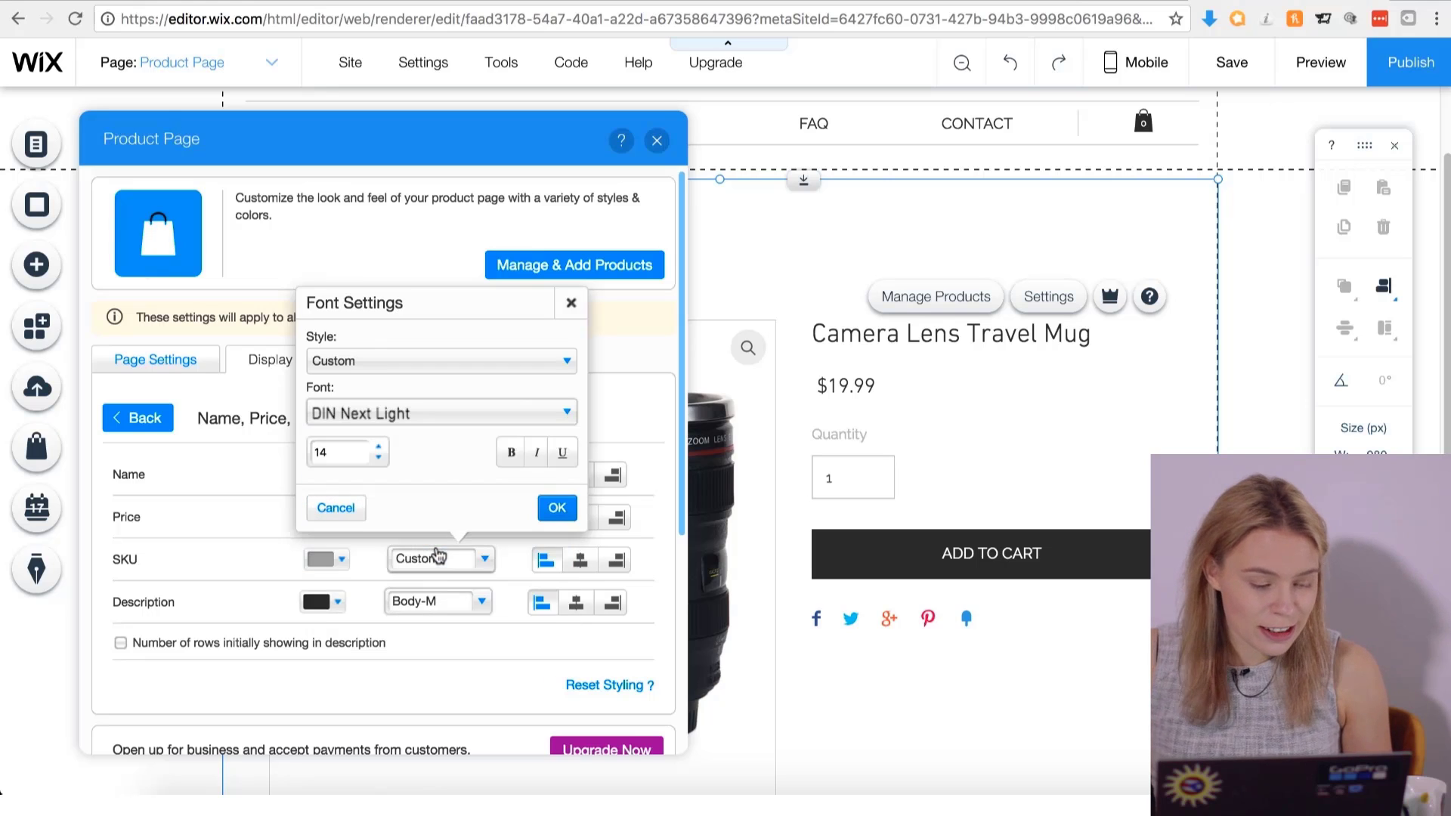
left_click(554, 510)
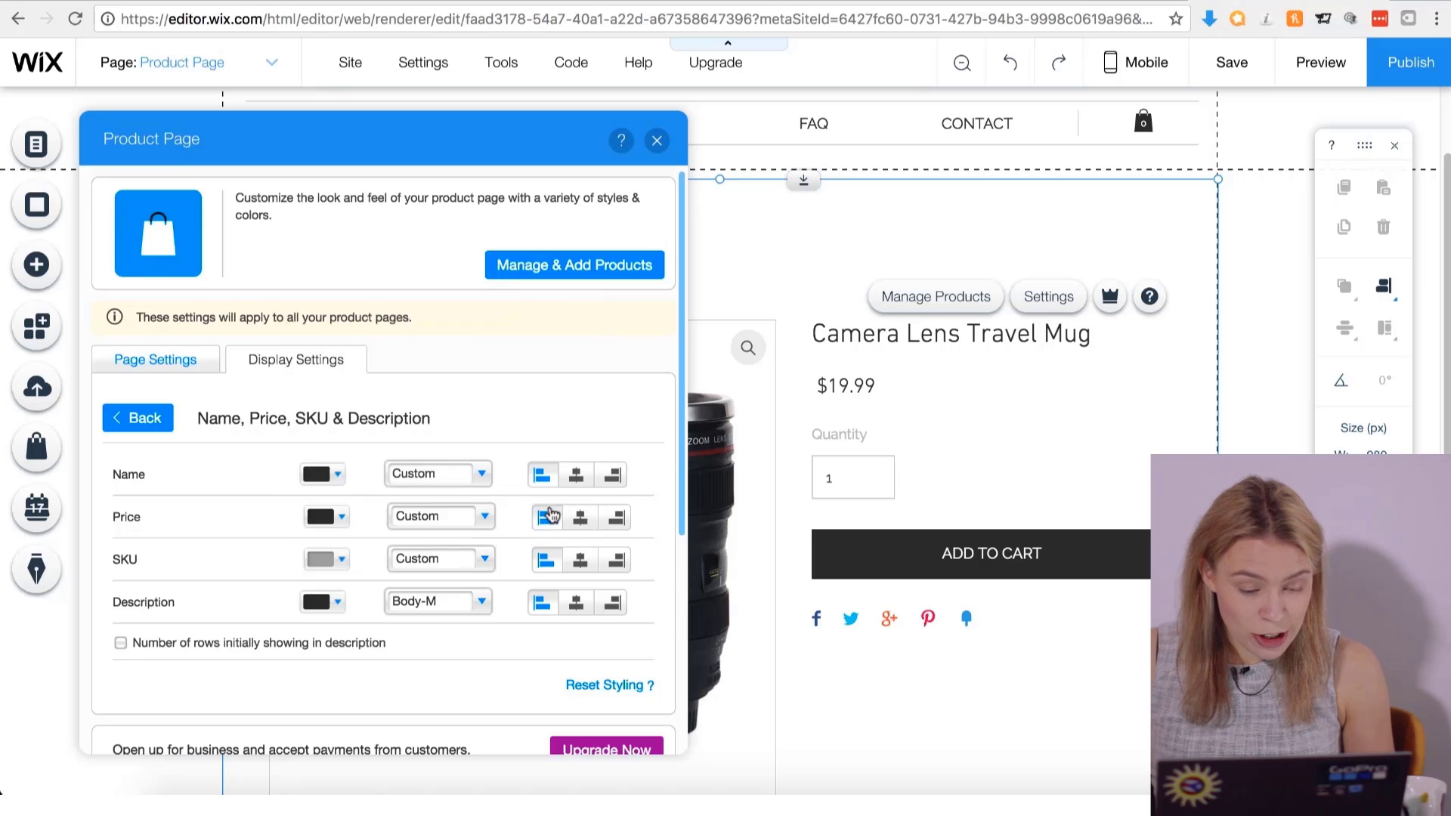
Change the product description's font to DIN Next Light.
scroll(458, 580, "down", 1)
left_click(465, 585)
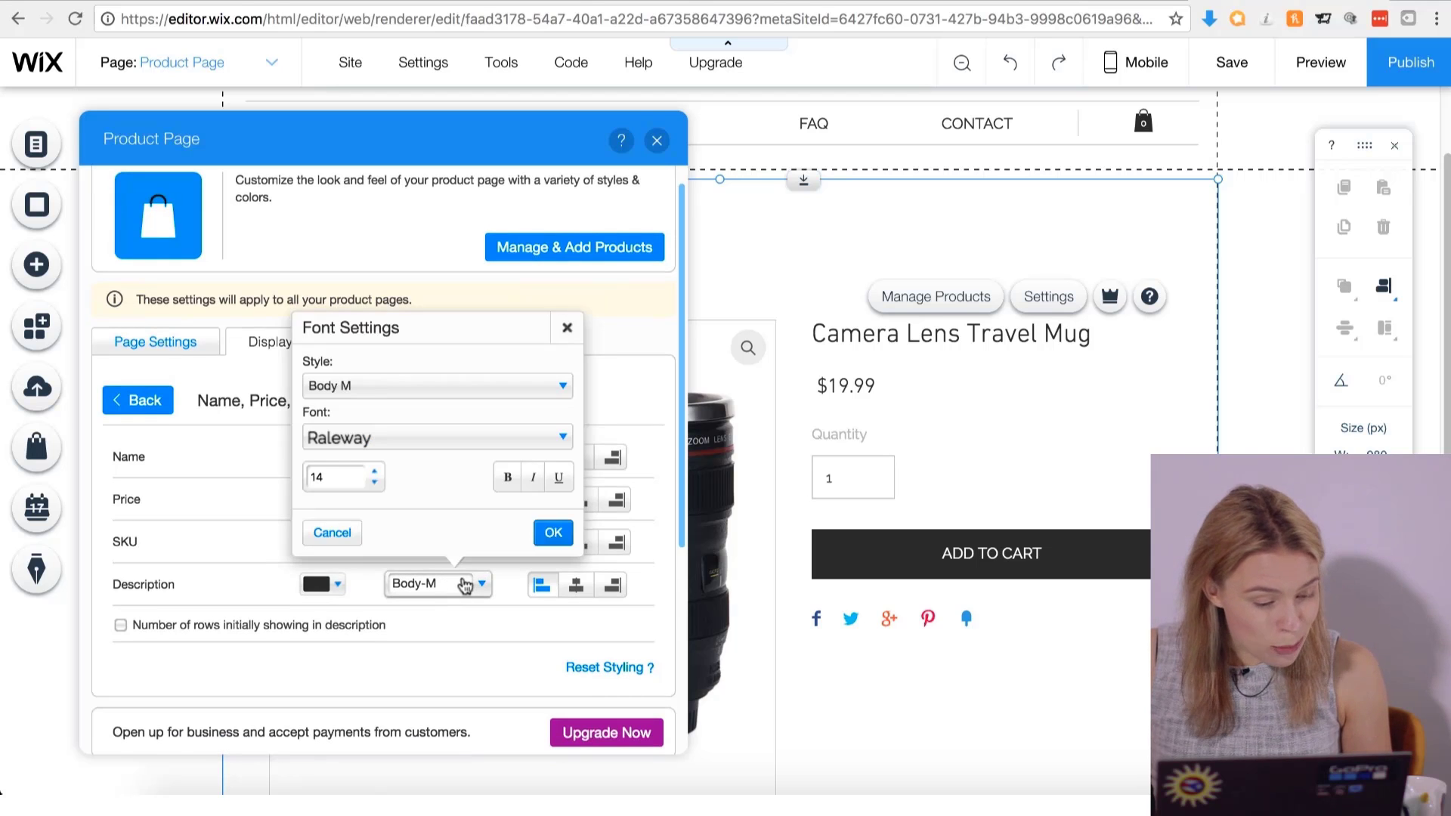
left_click(460, 437)
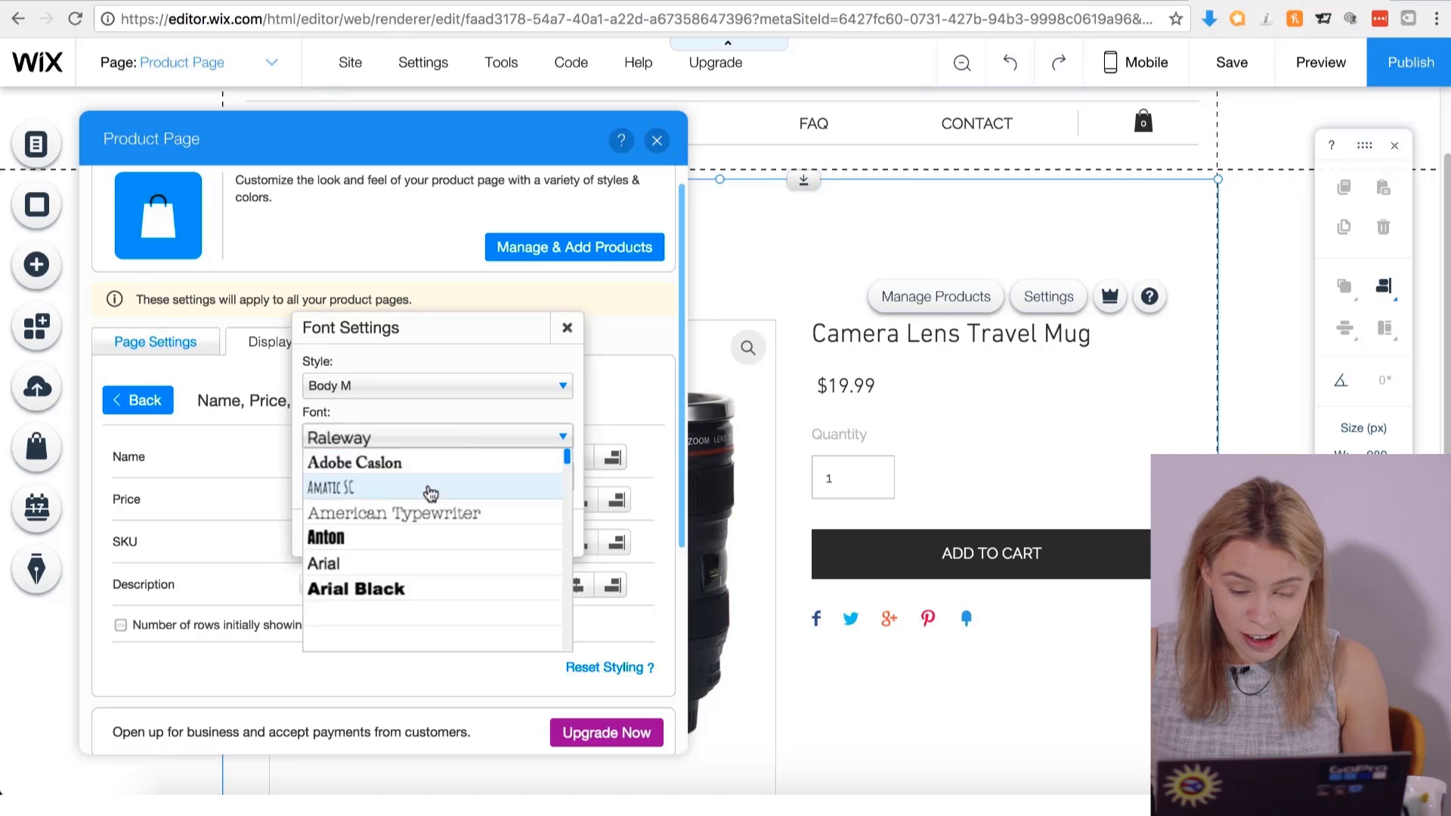
scroll(425, 514, "down", 1)
scroll(423, 527, "down", 3)
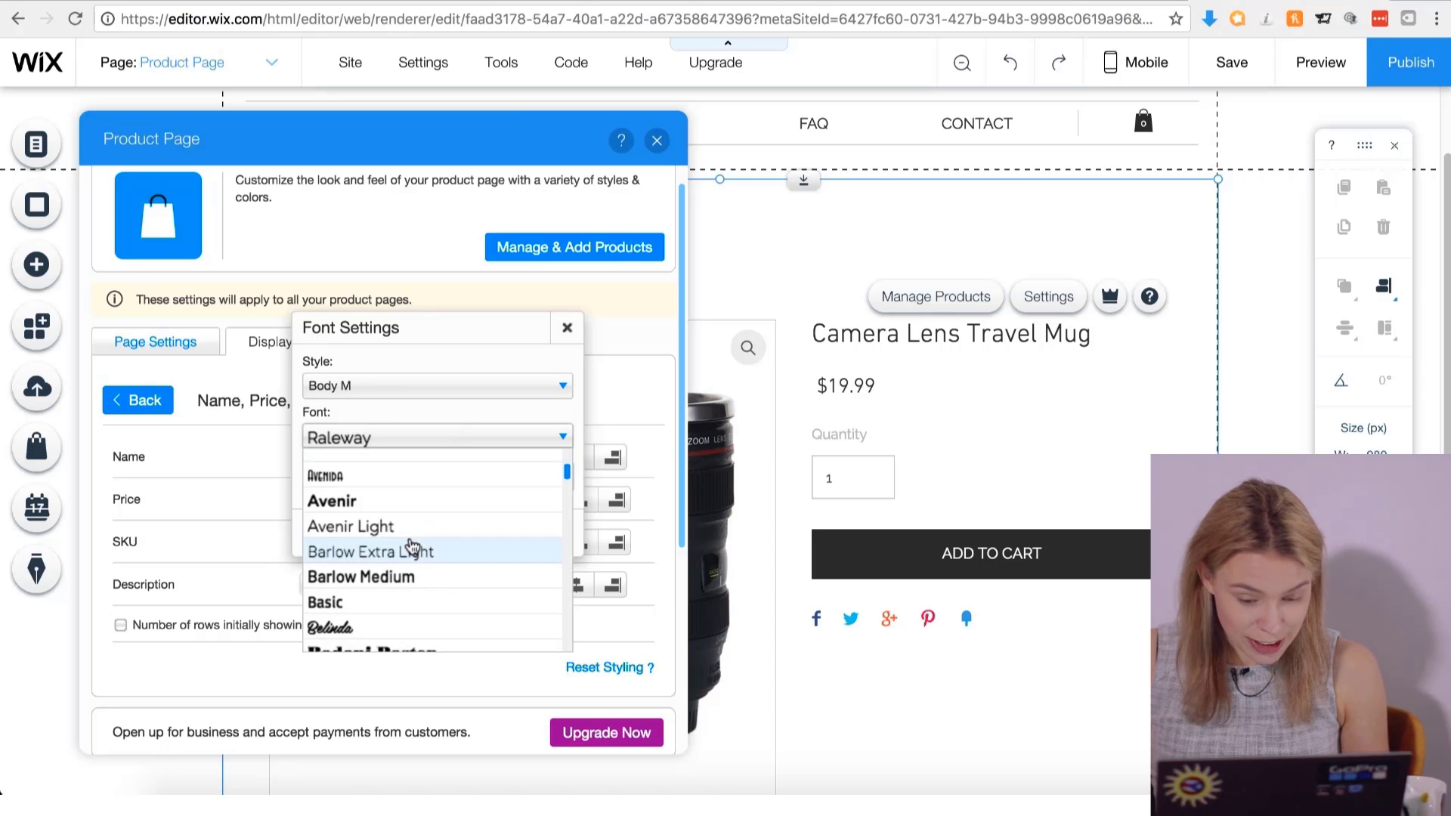
scroll(410, 546, "down", 5)
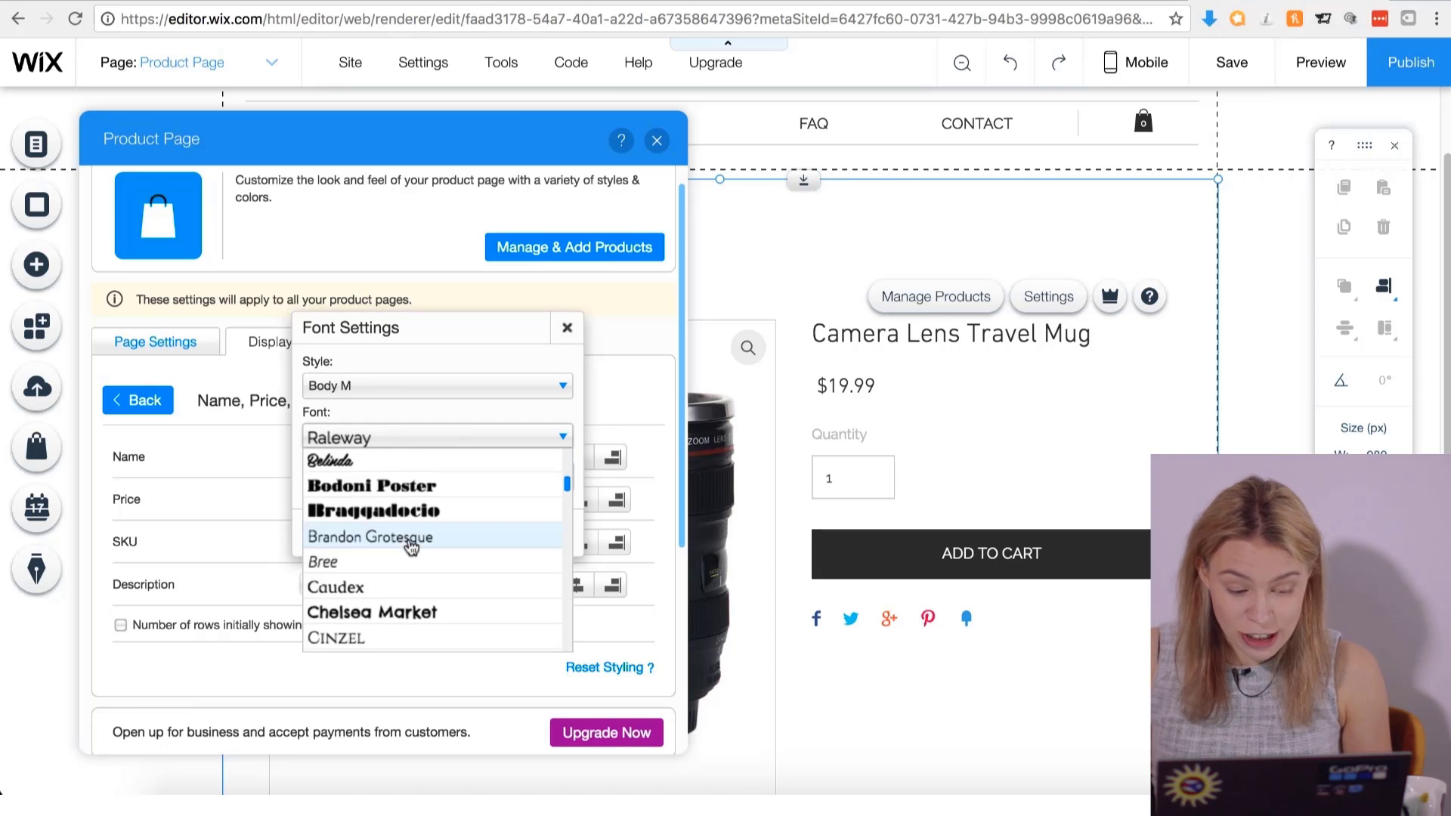
scroll(410, 545, "down", 4)
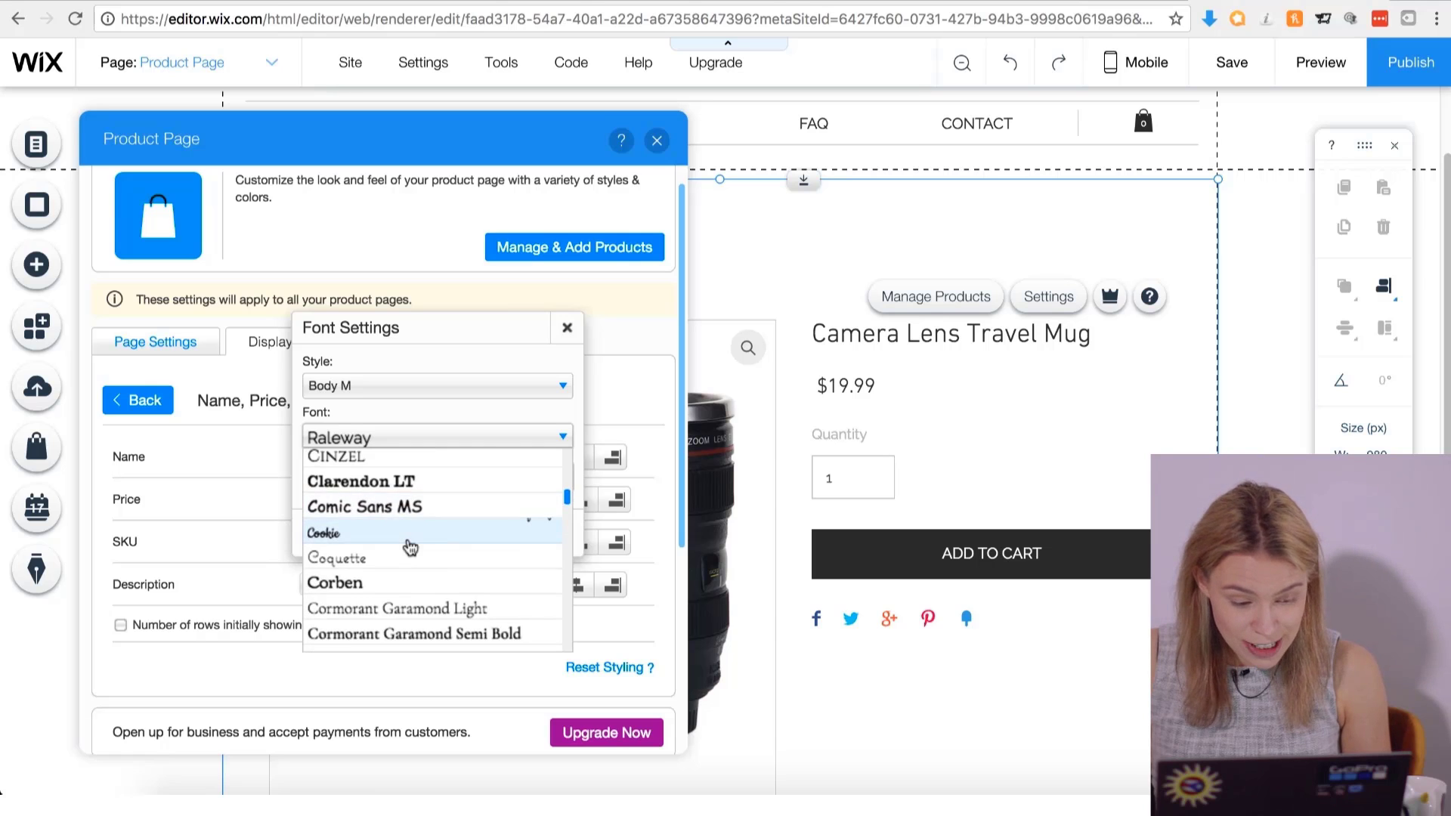
scroll(410, 546, "up", 3)
scroll(401, 550, "down", 2)
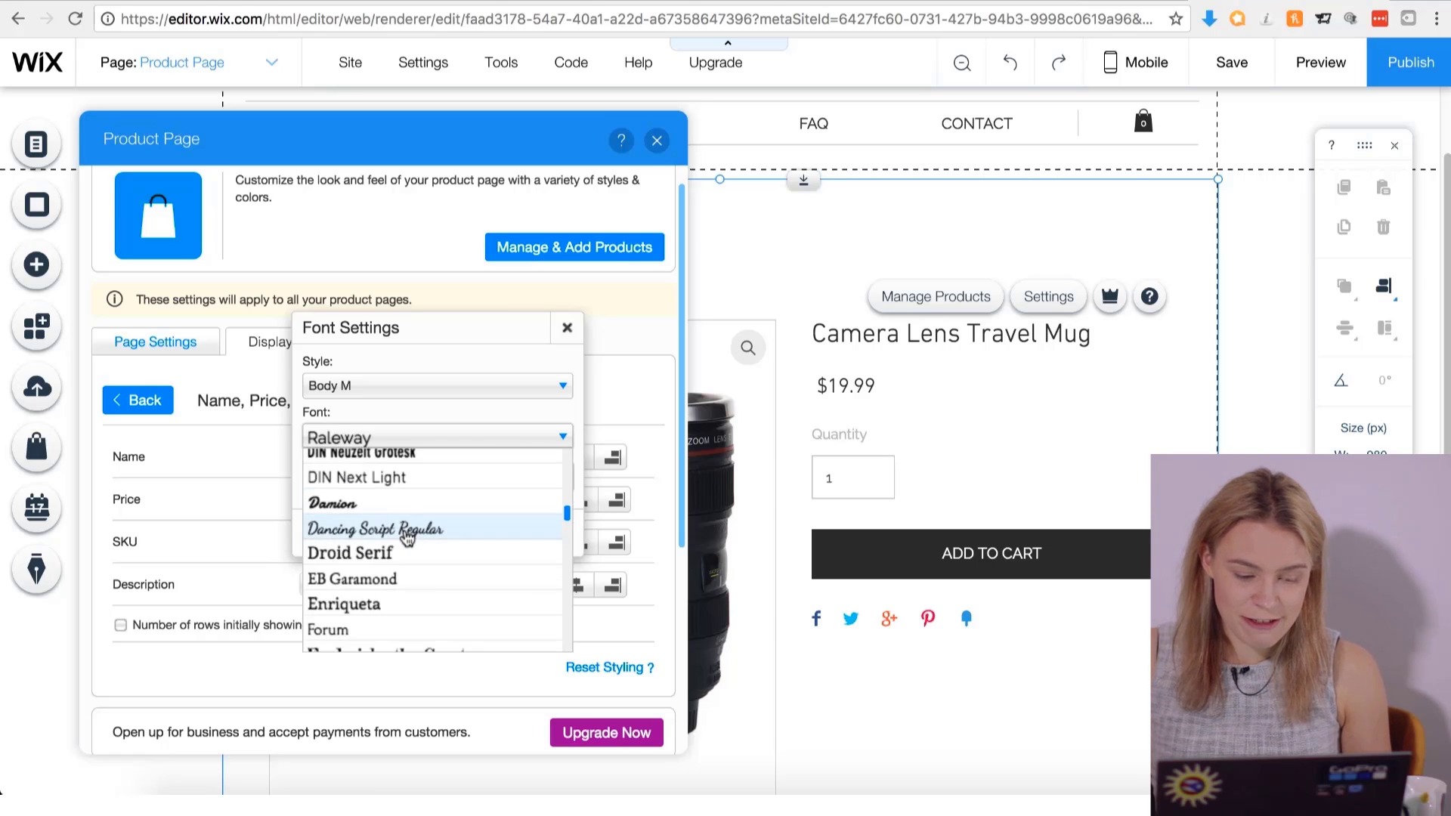
left_click(403, 482)
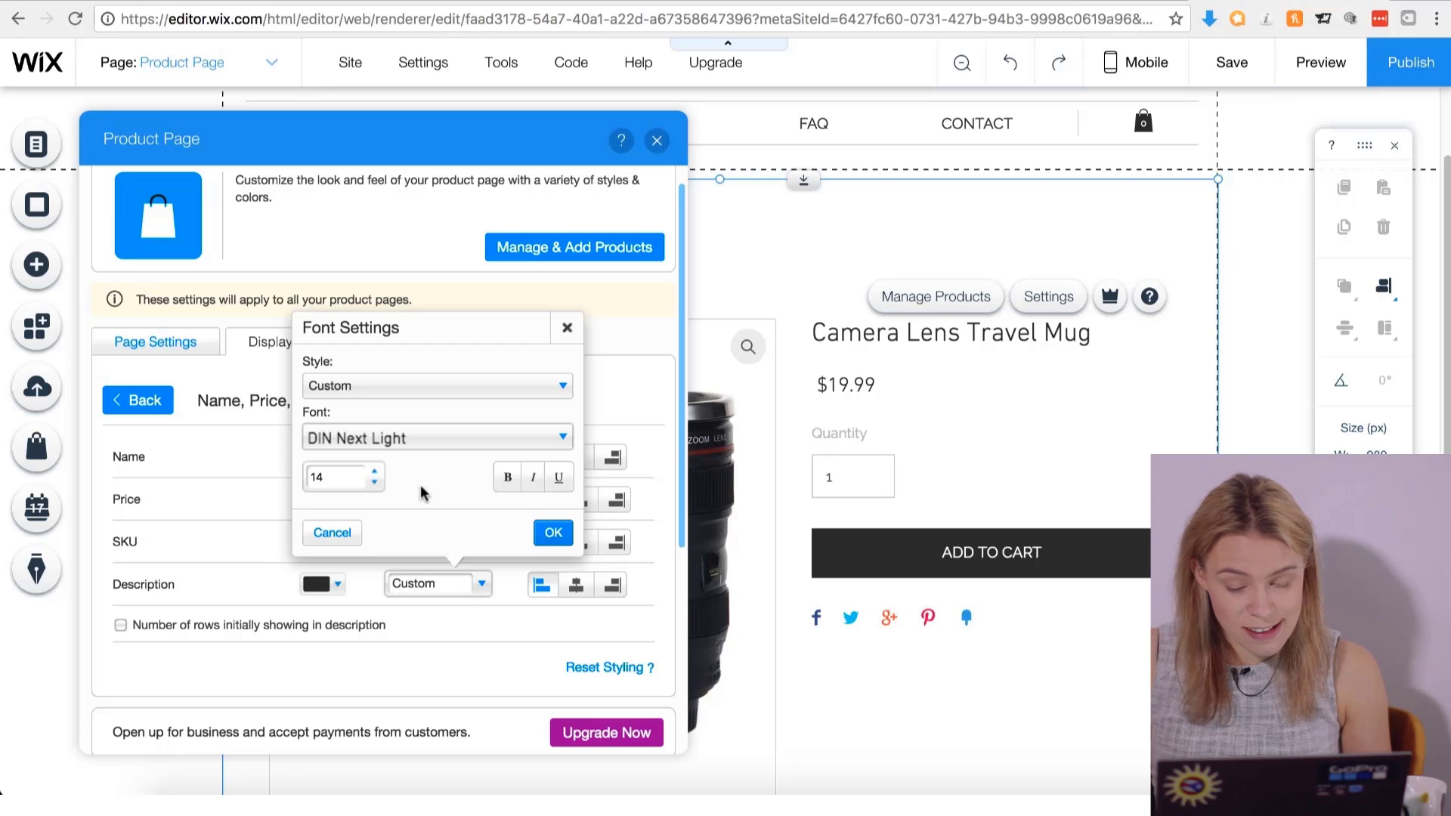
left_click(554, 533)
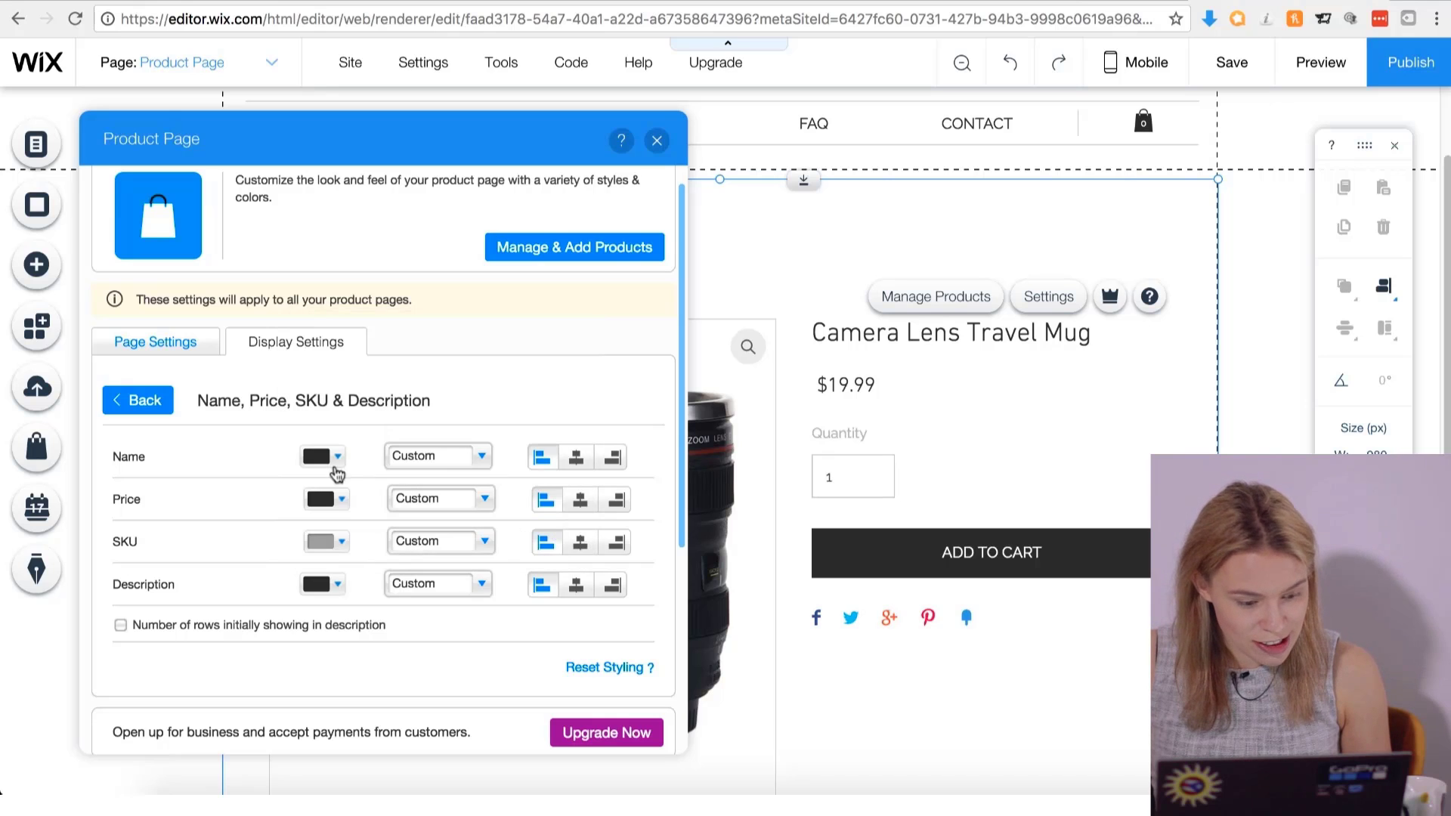
In the Product Options & Quantity display settings, change the product options' font to DIN Next Light.
left_click(139, 405)
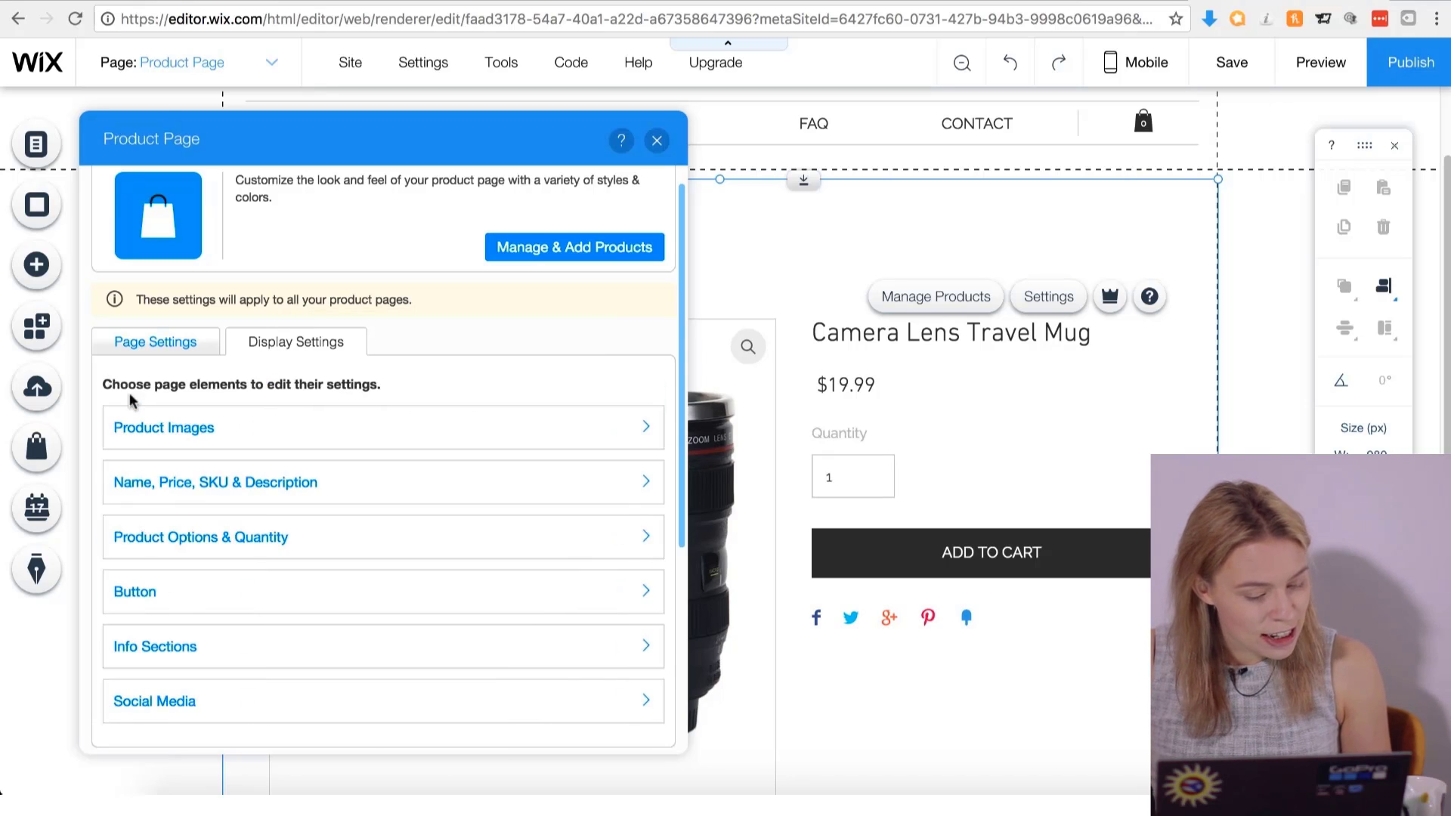
left_click(217, 538)
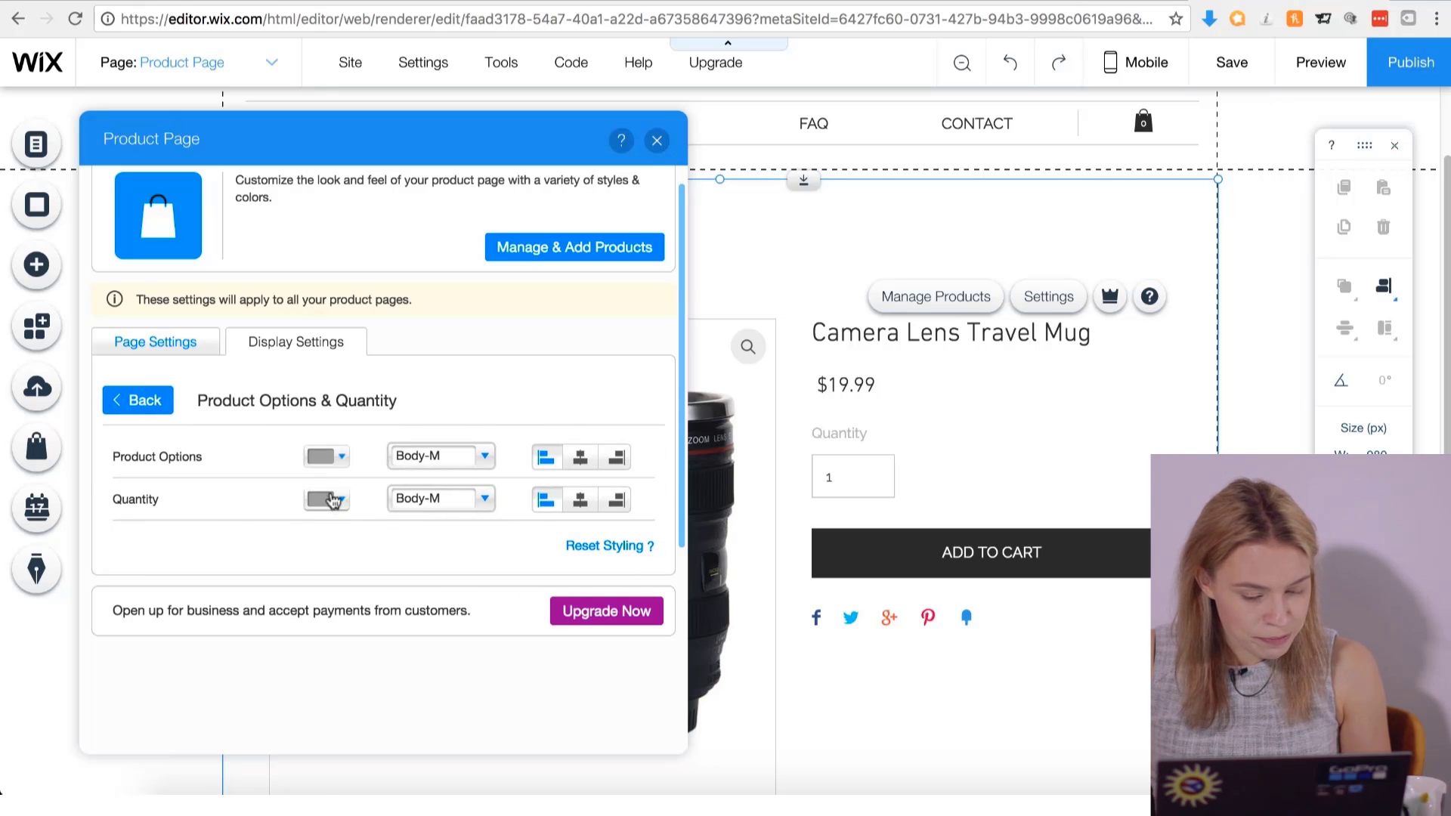
left_click(460, 464)
left_click(400, 316)
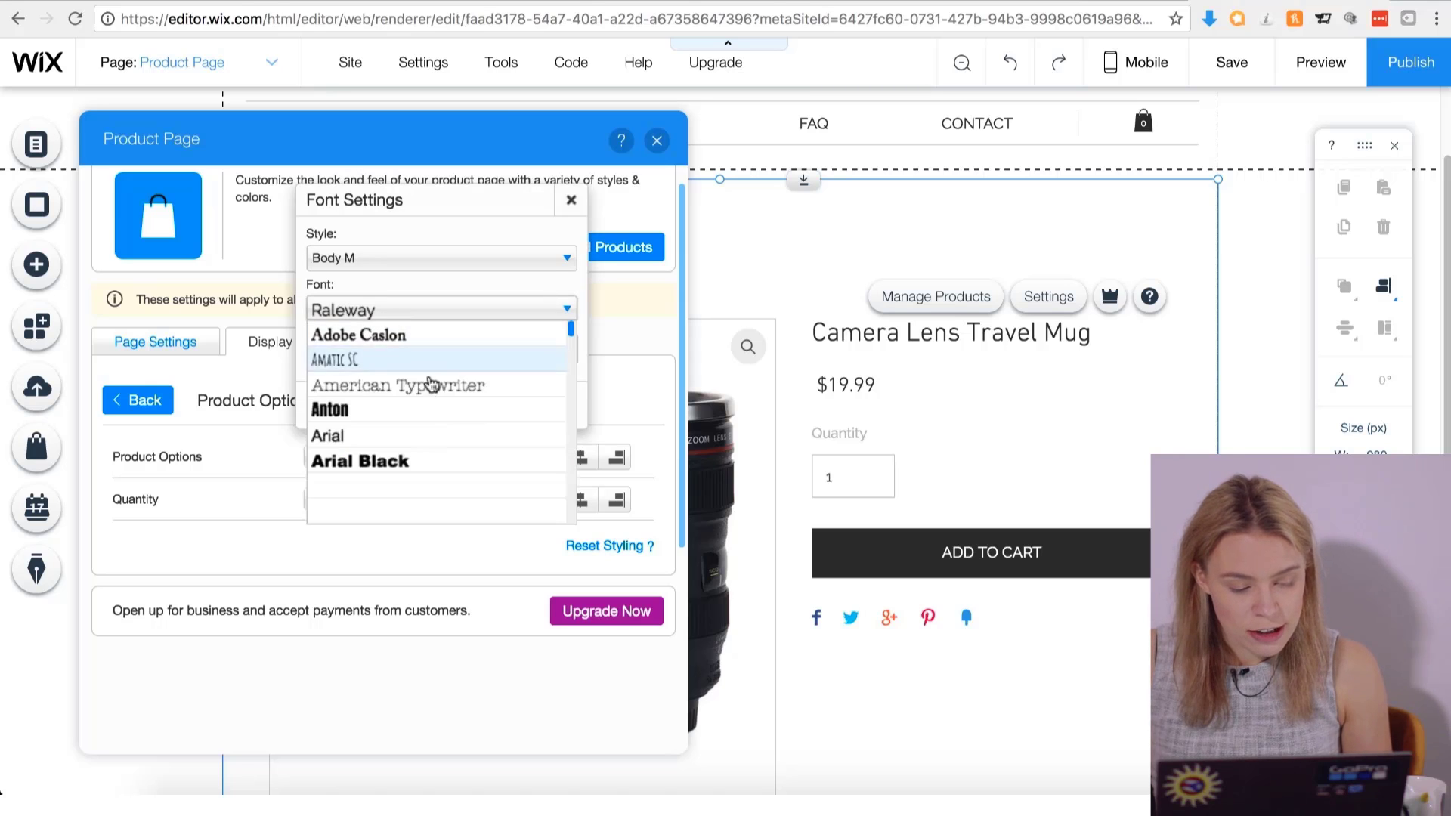
scroll(431, 437, "down", 5)
scroll(433, 440, "down", 4)
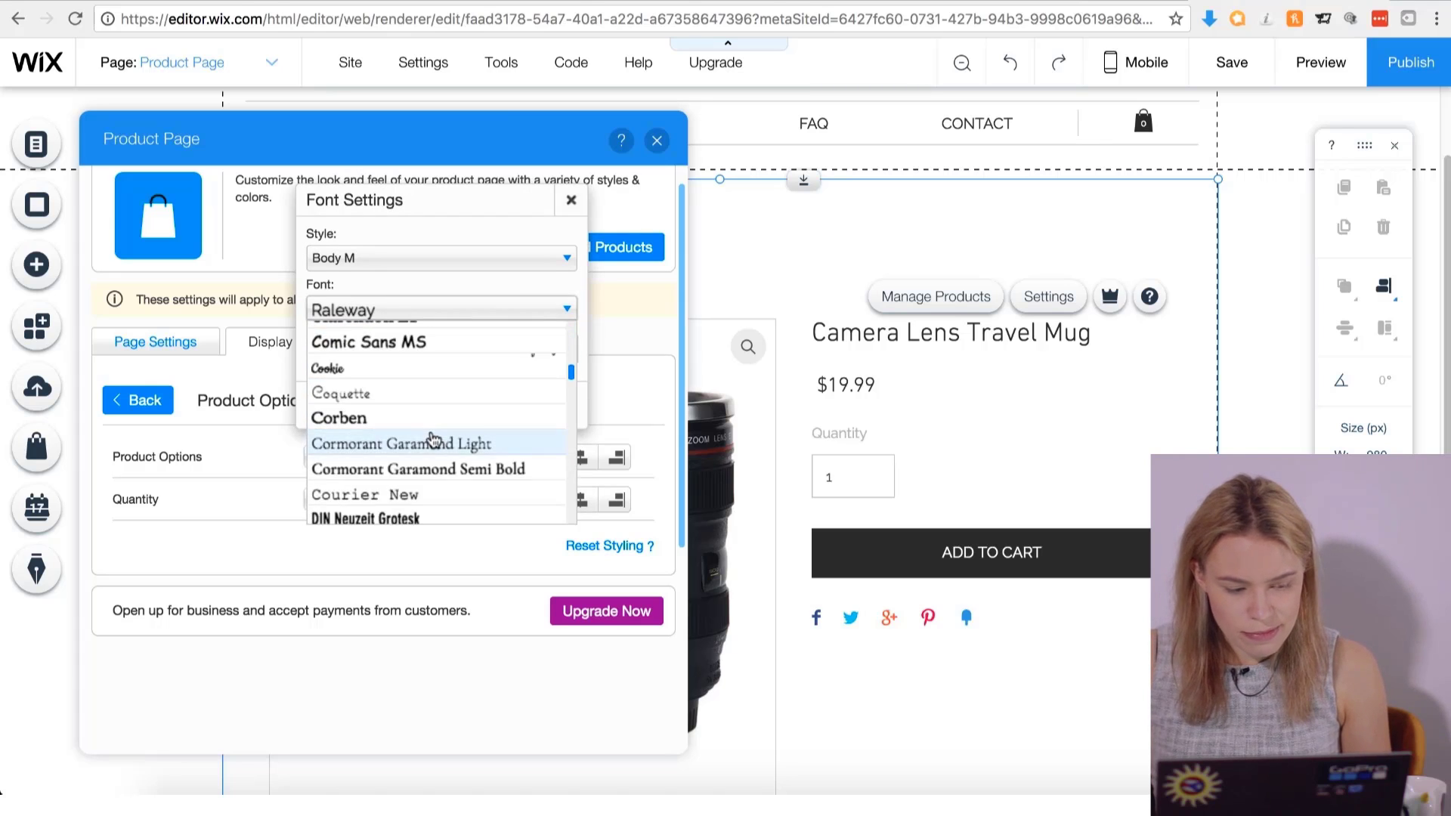
left_click(433, 443)
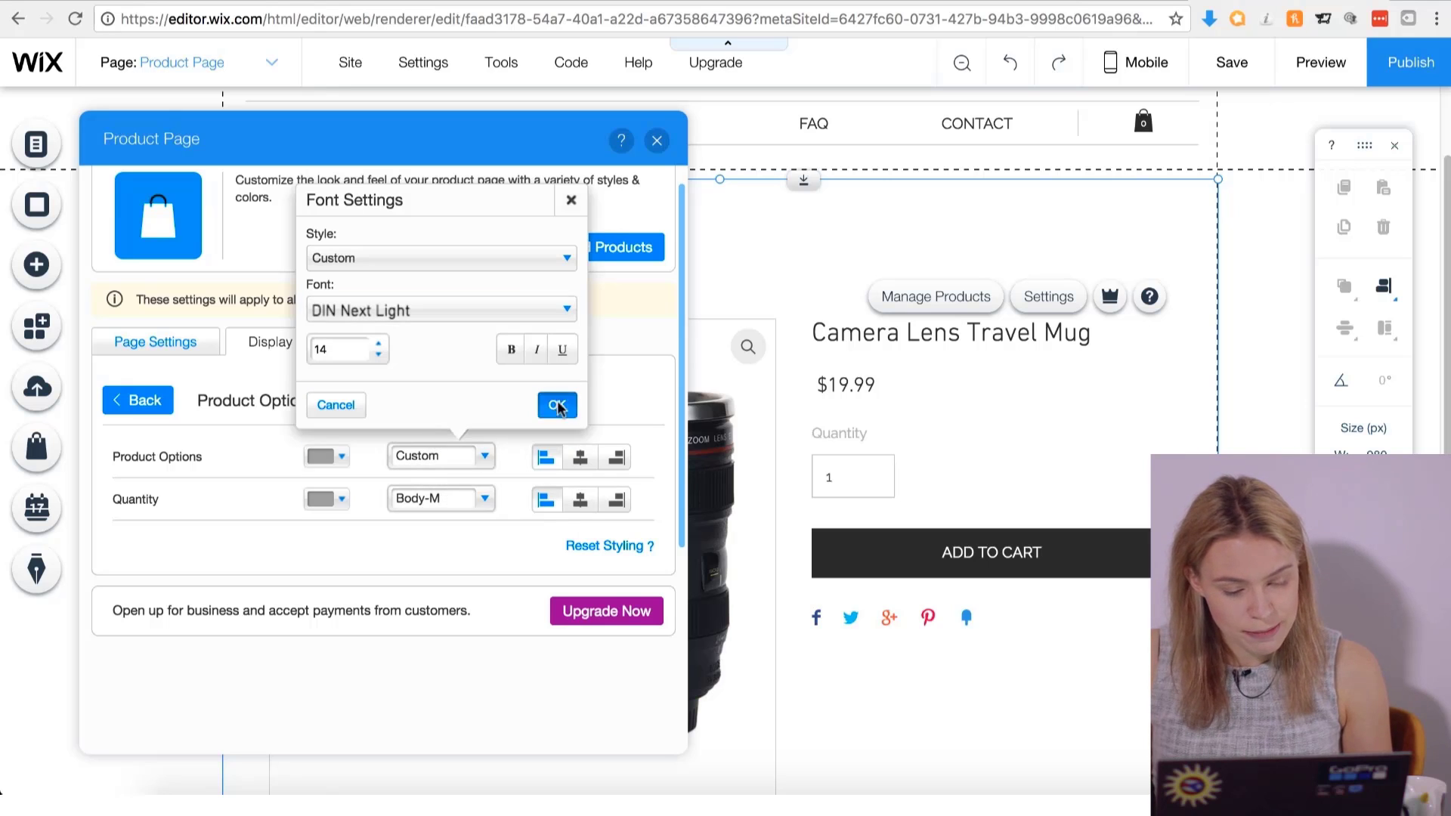
left_click(557, 403)
Change the quantity label's font to DIN Next Light.
left_click(474, 496)
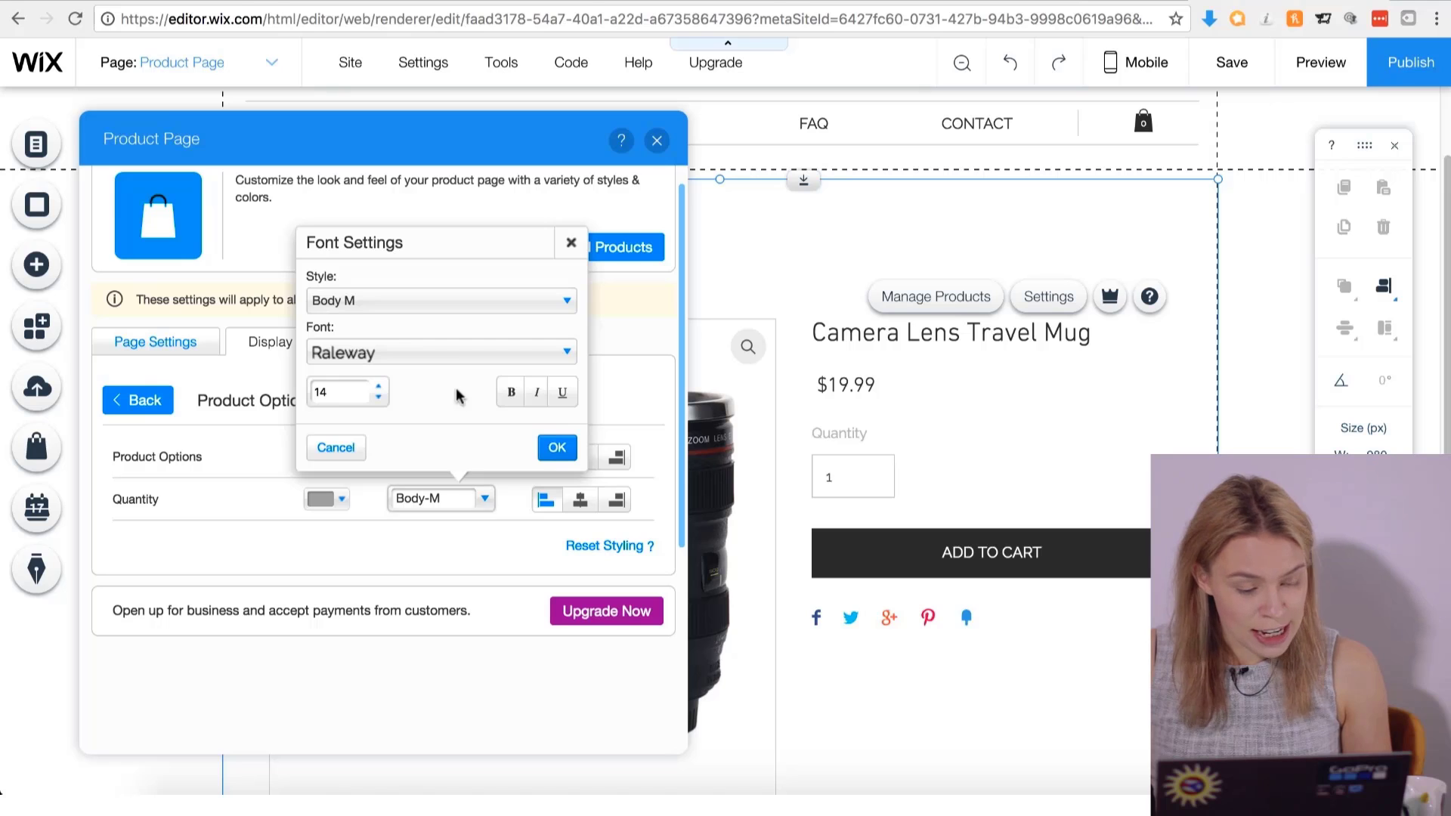
left_click(450, 359)
scroll(448, 428, "down", 3)
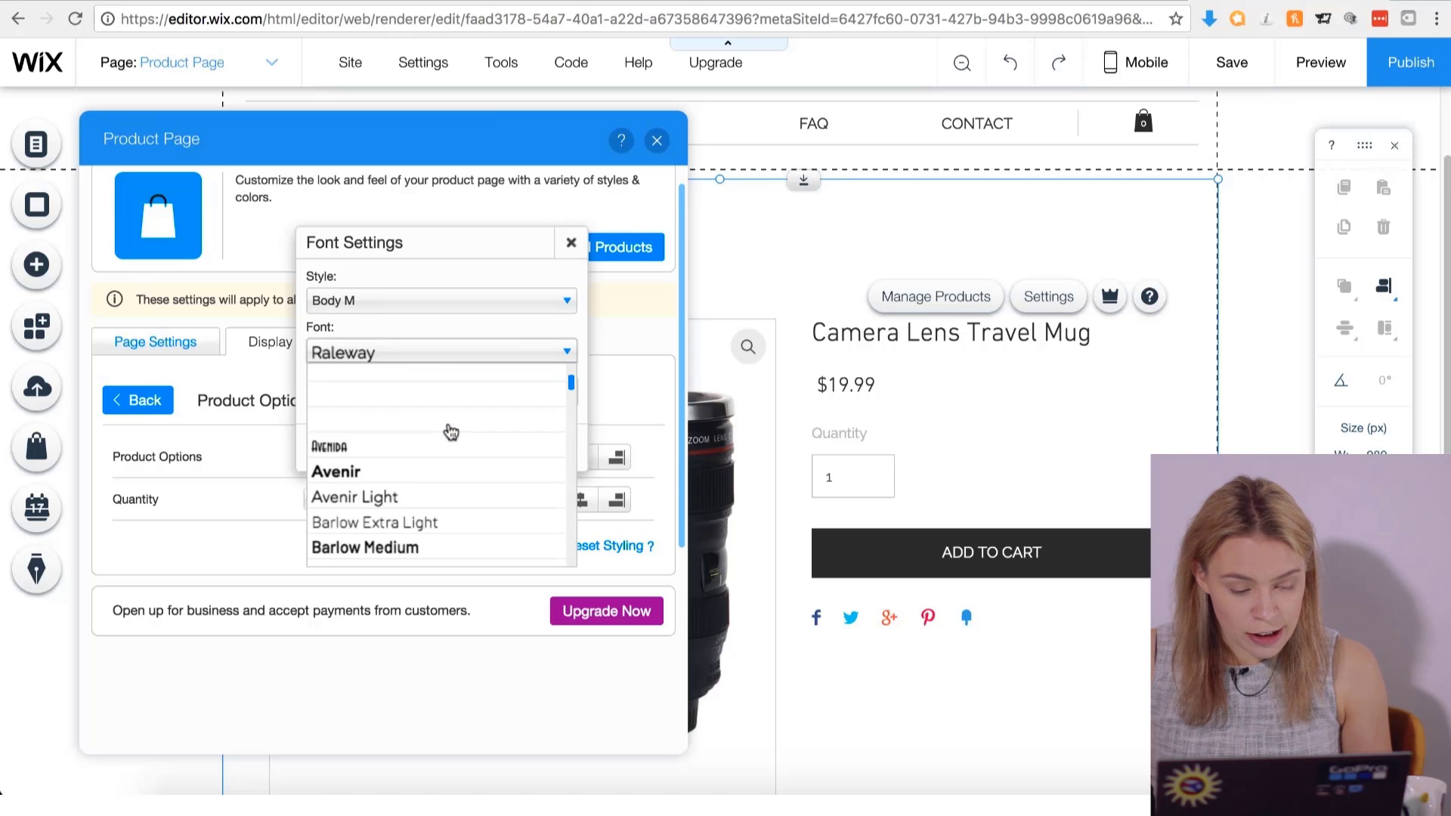
scroll(451, 440, "down", 12)
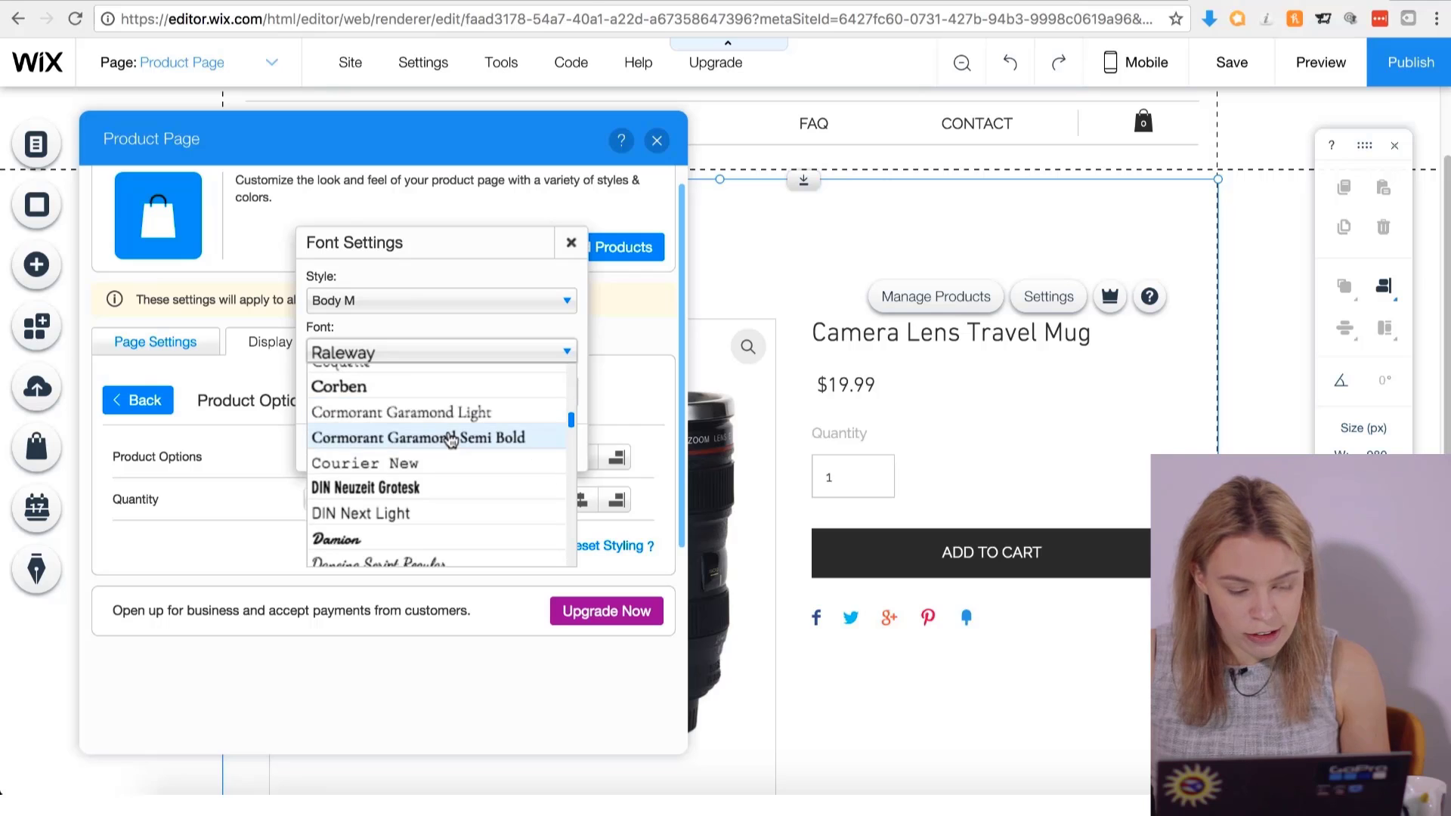
left_click(427, 514)
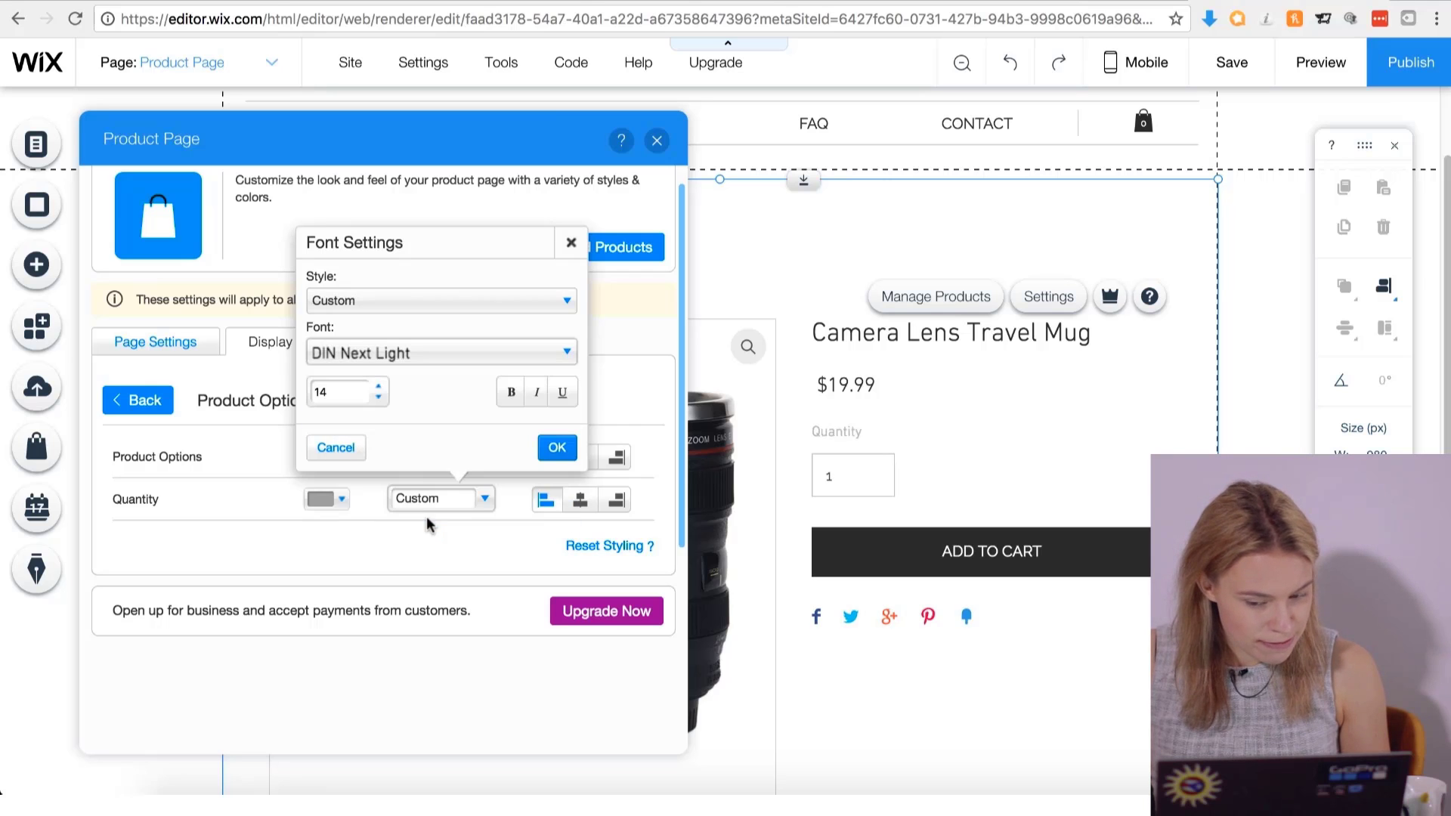
left_click(556, 449)
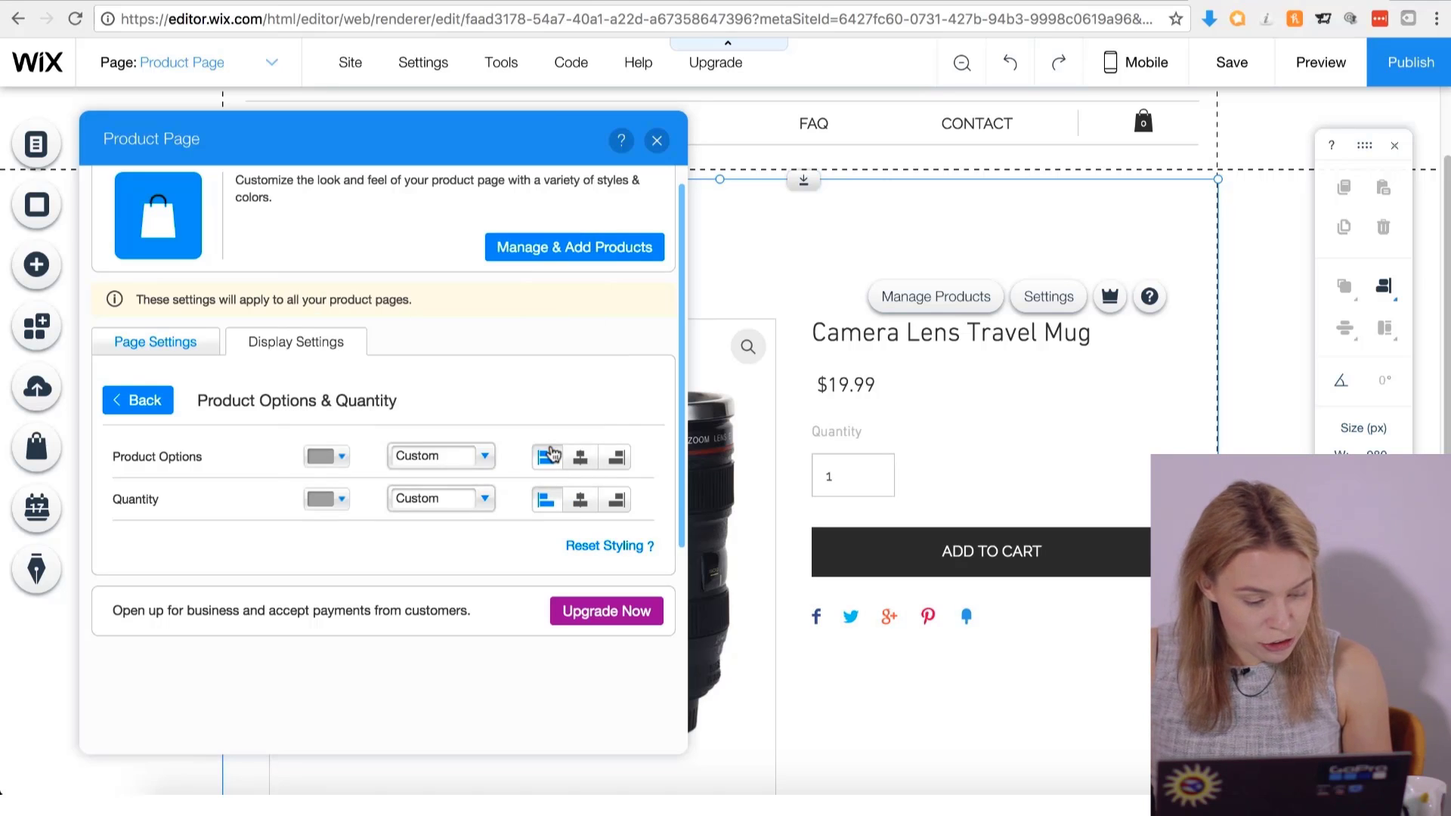
In the Button display settings, change the ADD TO CART button text's font to DIN Next Light.
left_click(120, 400)
left_click(220, 602)
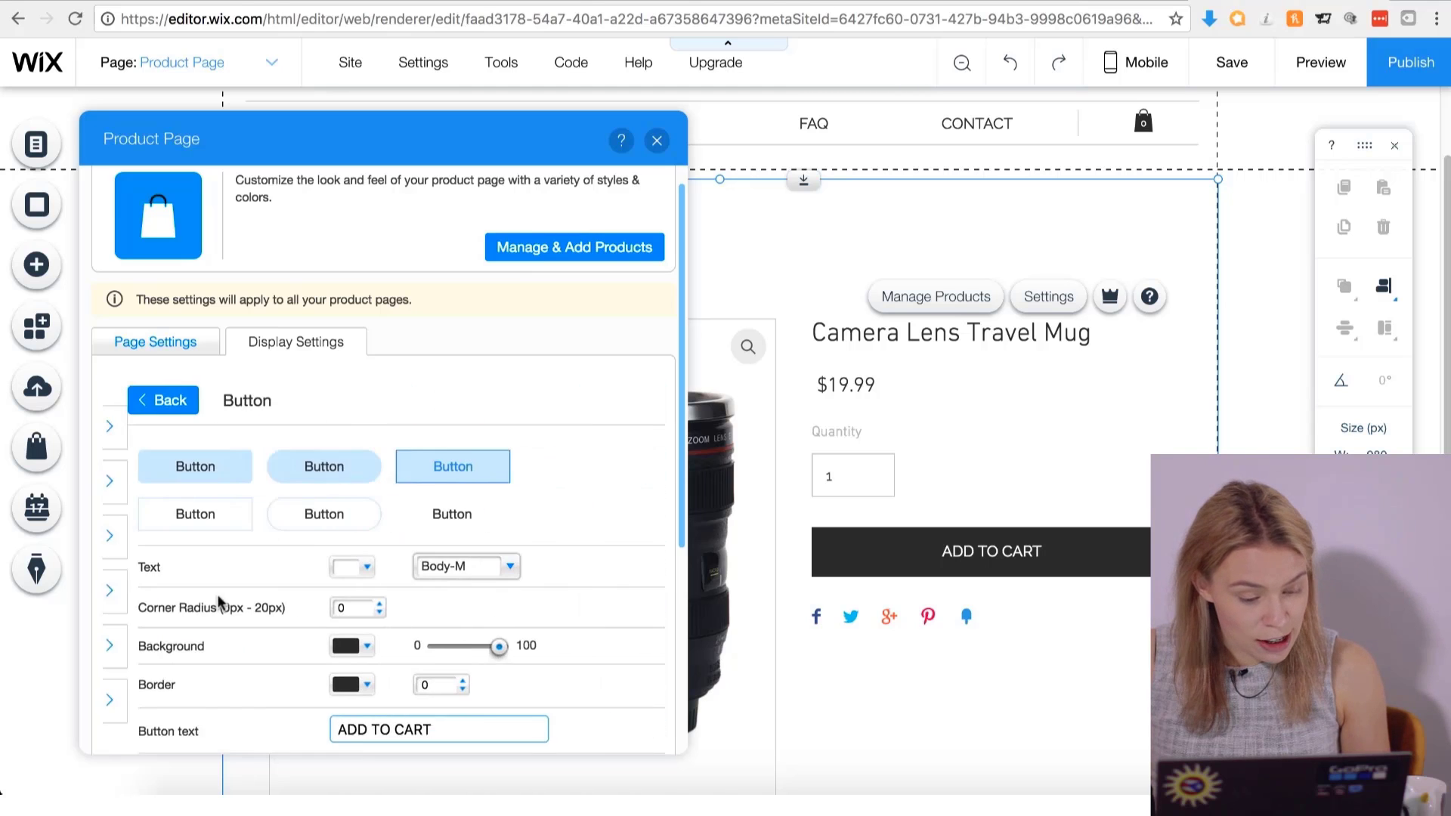
scroll(276, 499, "down", 1)
scroll(280, 503, "down", 1)
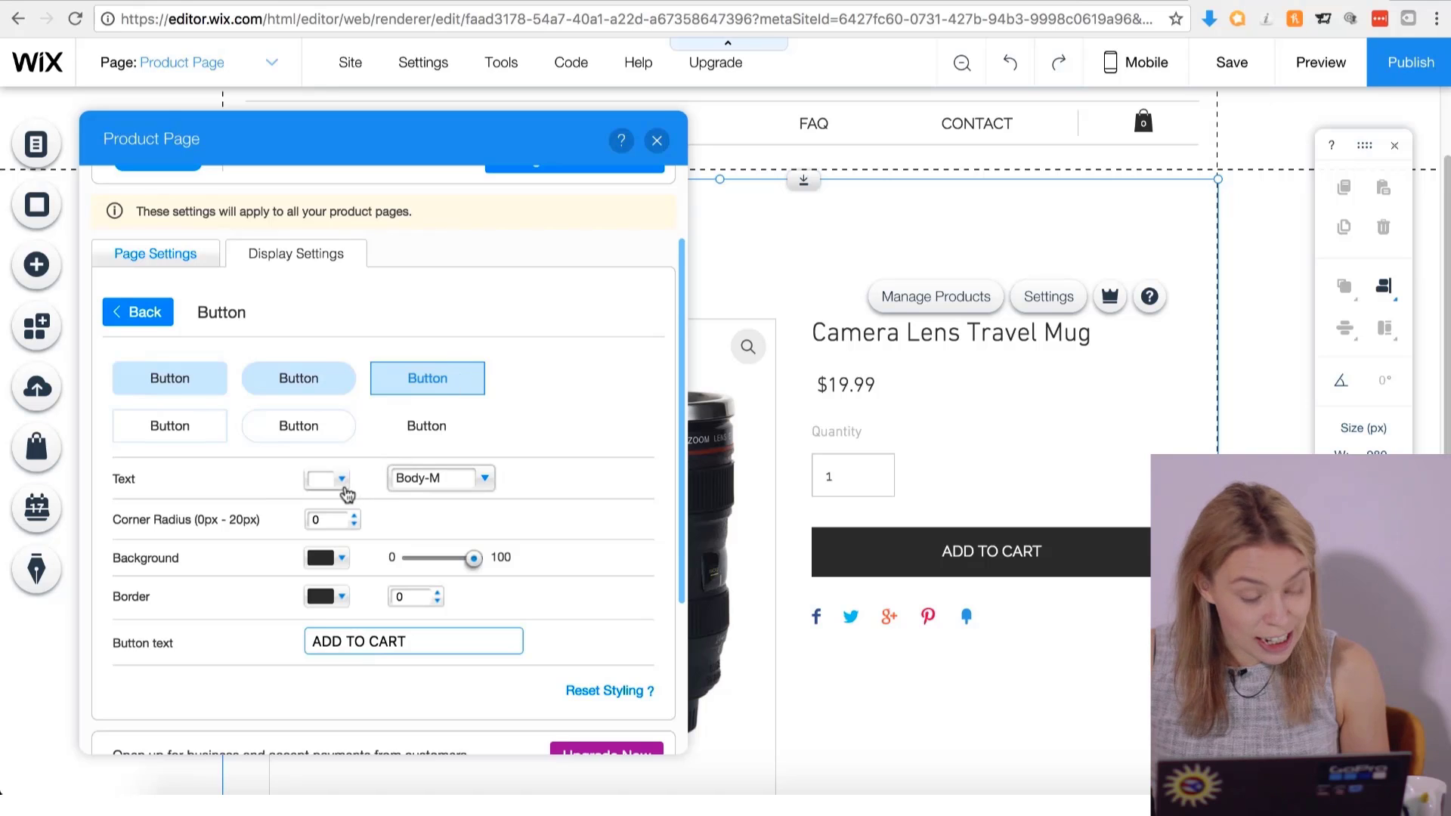
left_click(465, 481)
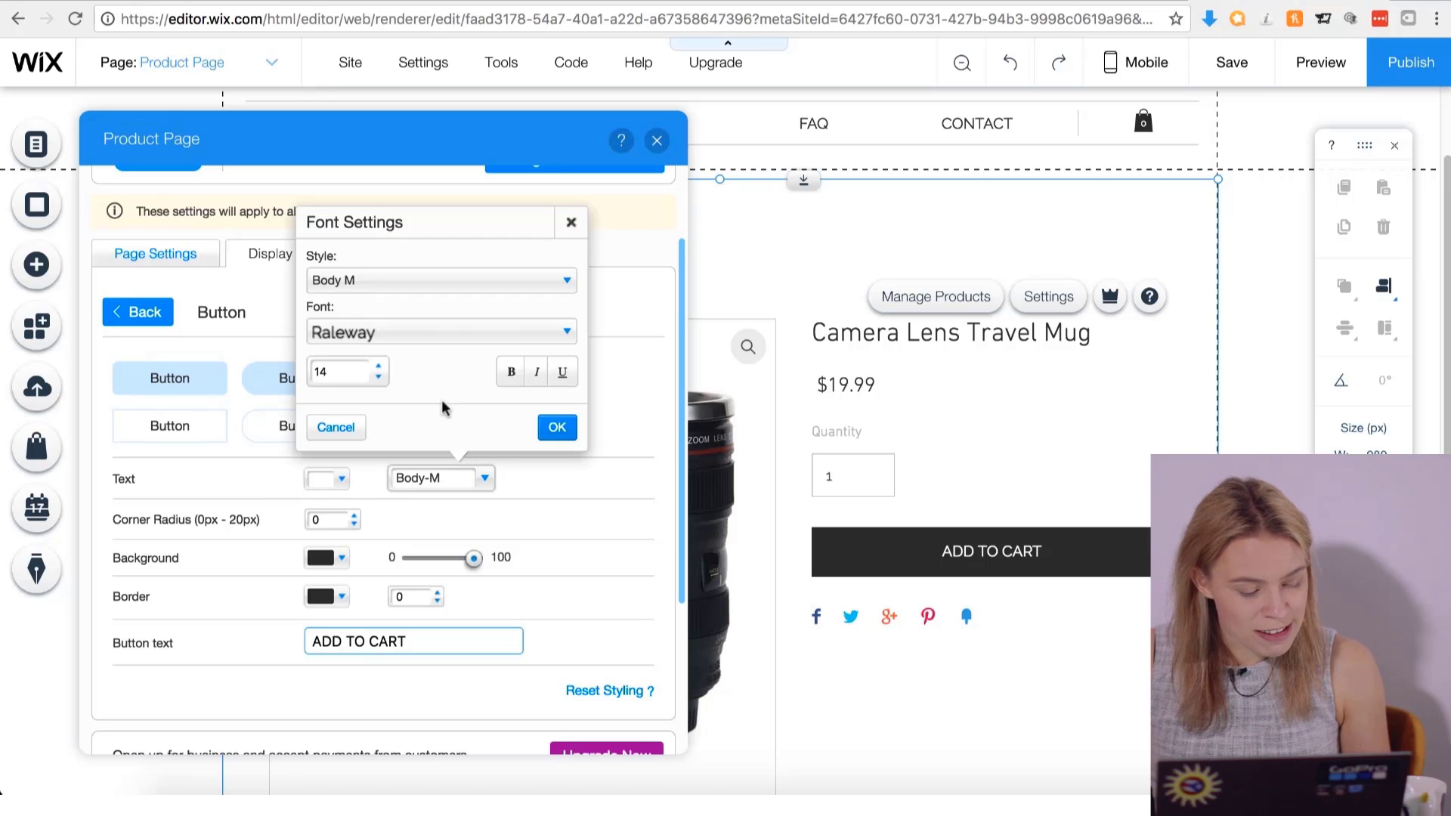
left_click(416, 332)
scroll(409, 408, "down", 5)
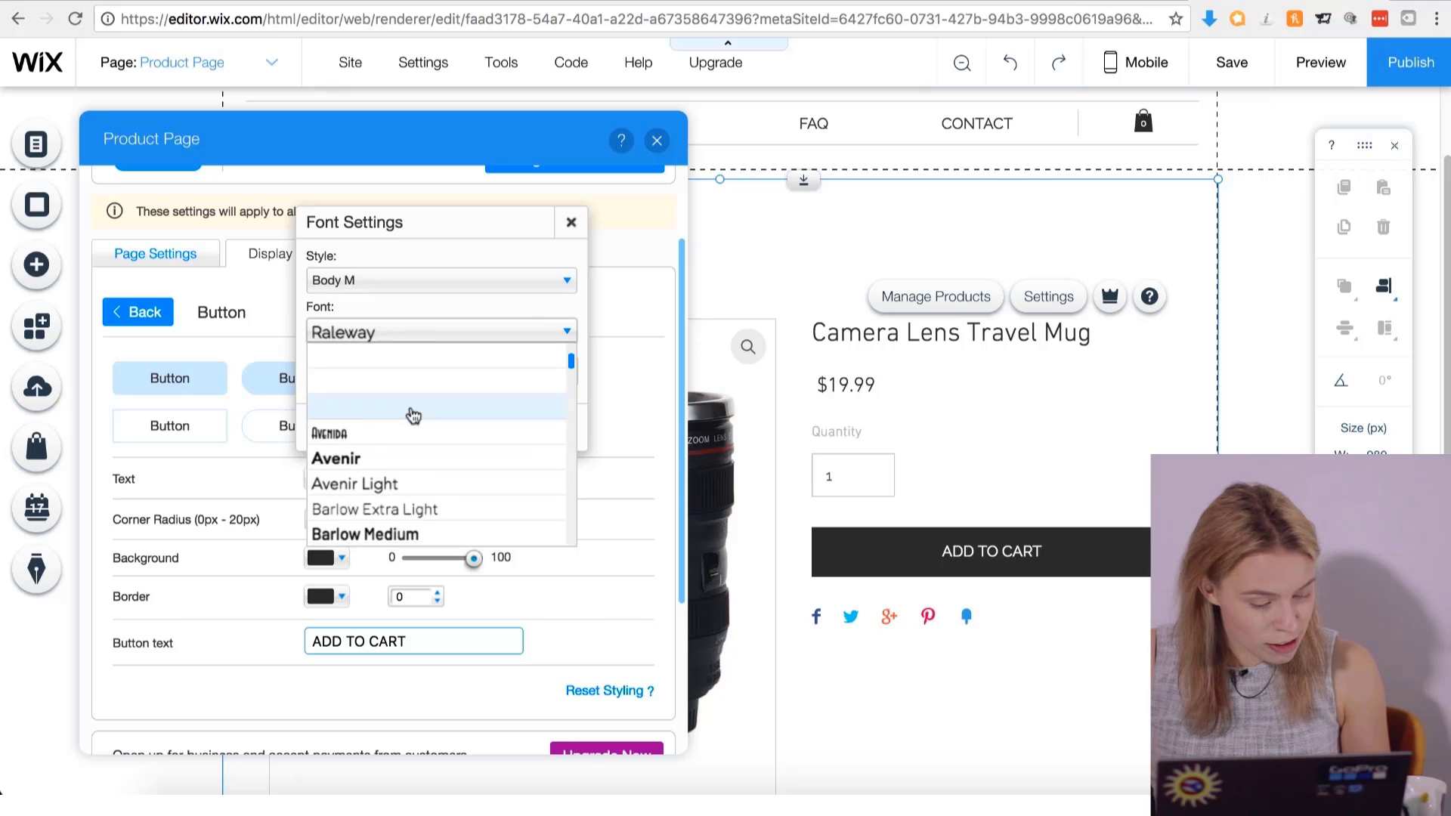
scroll(406, 401, "down", 5)
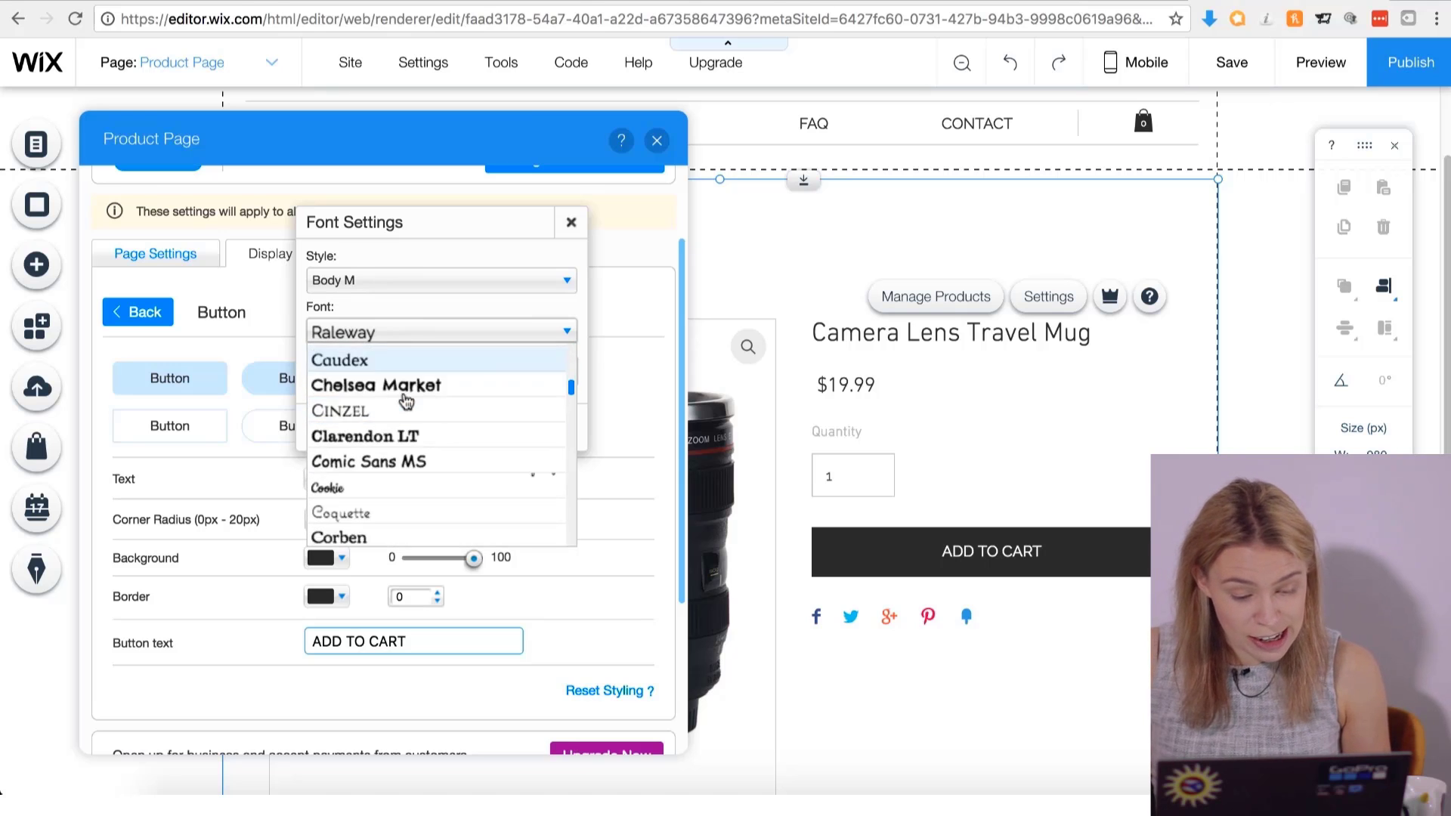
left_click(415, 523)
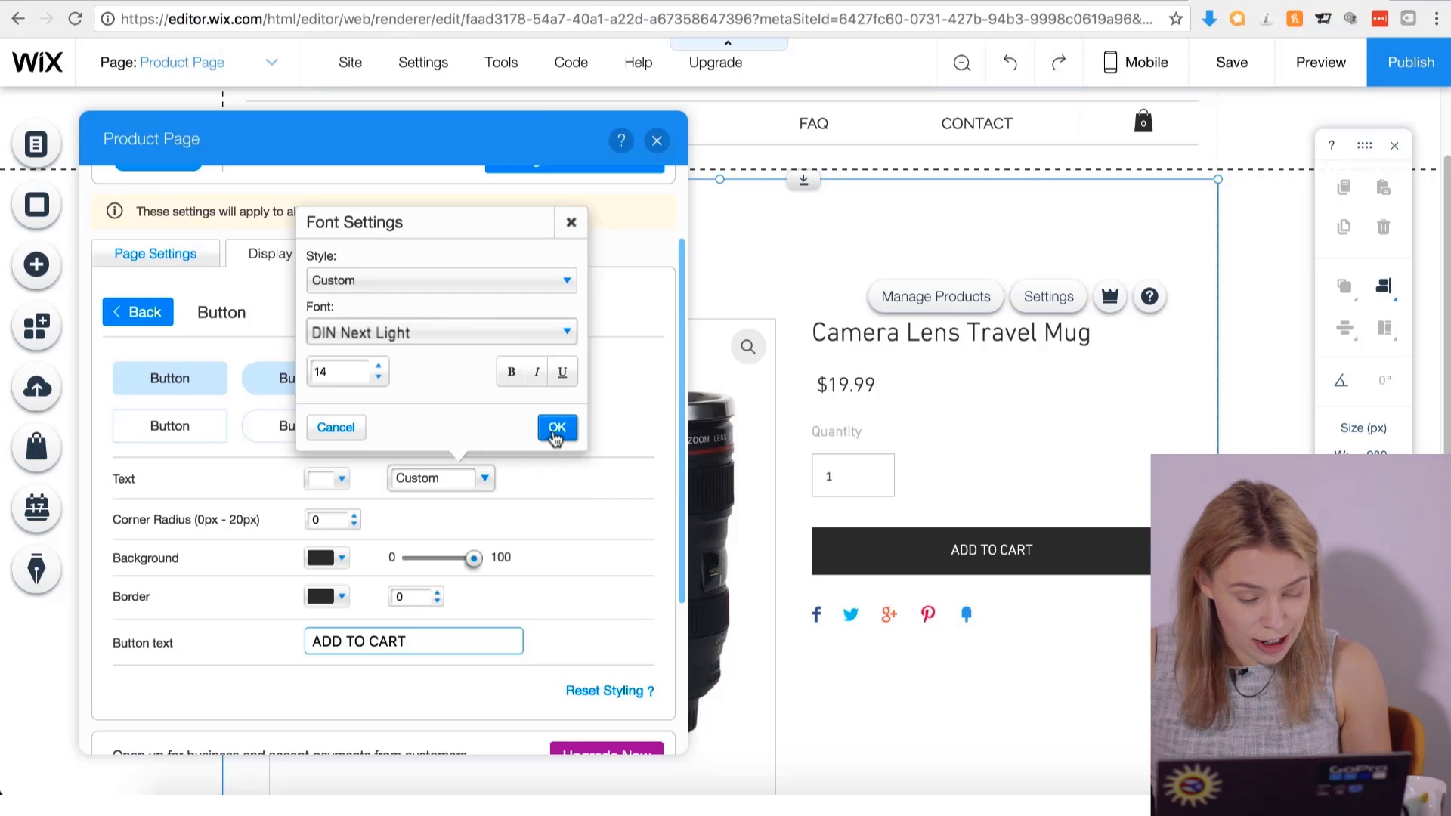
left_click(555, 434)
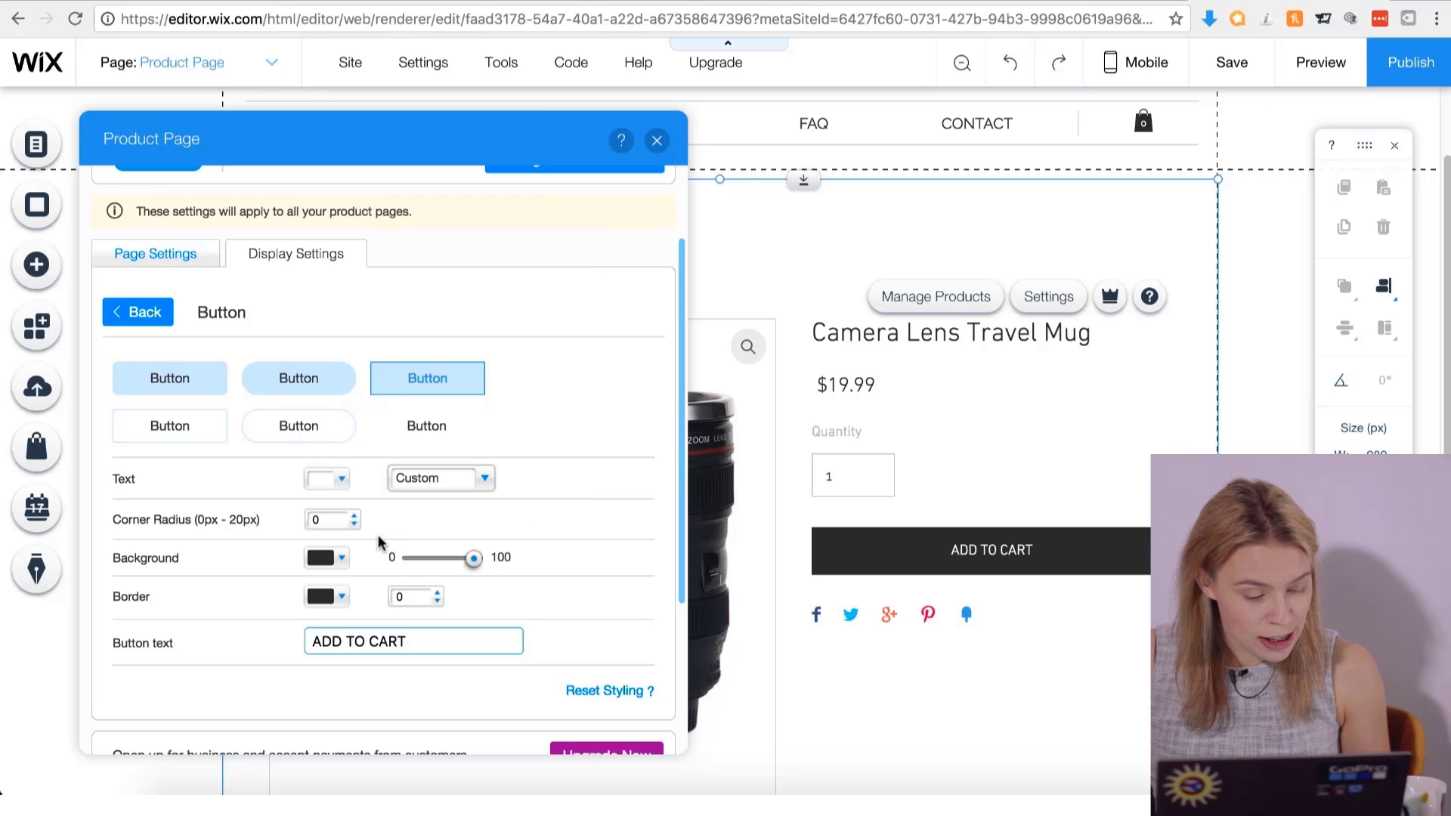
Set the ADD TO CART button's background color to hex 743F37.
scroll(343, 561, "down", 1)
left_click(325, 550)
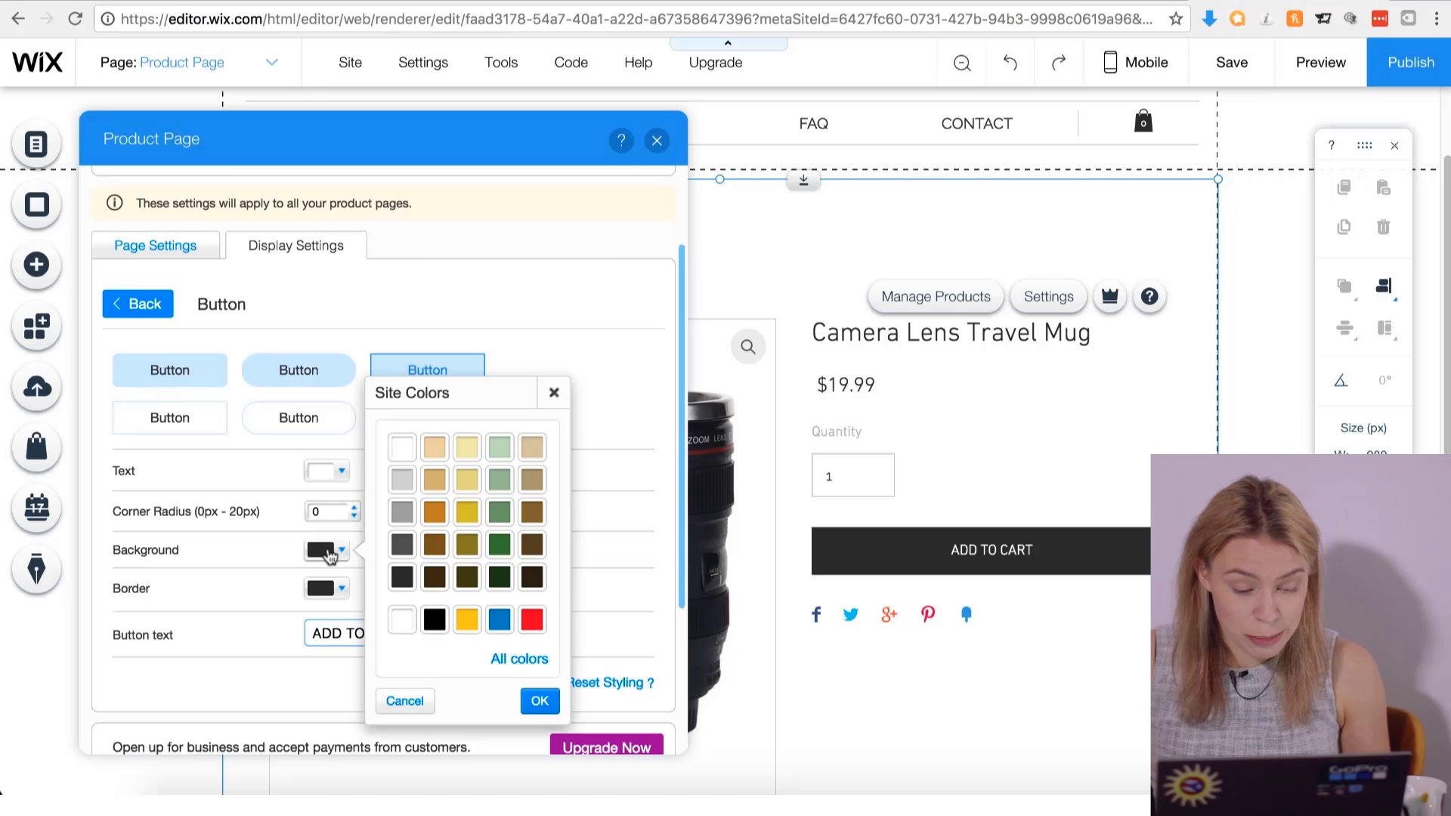
left_click(526, 659)
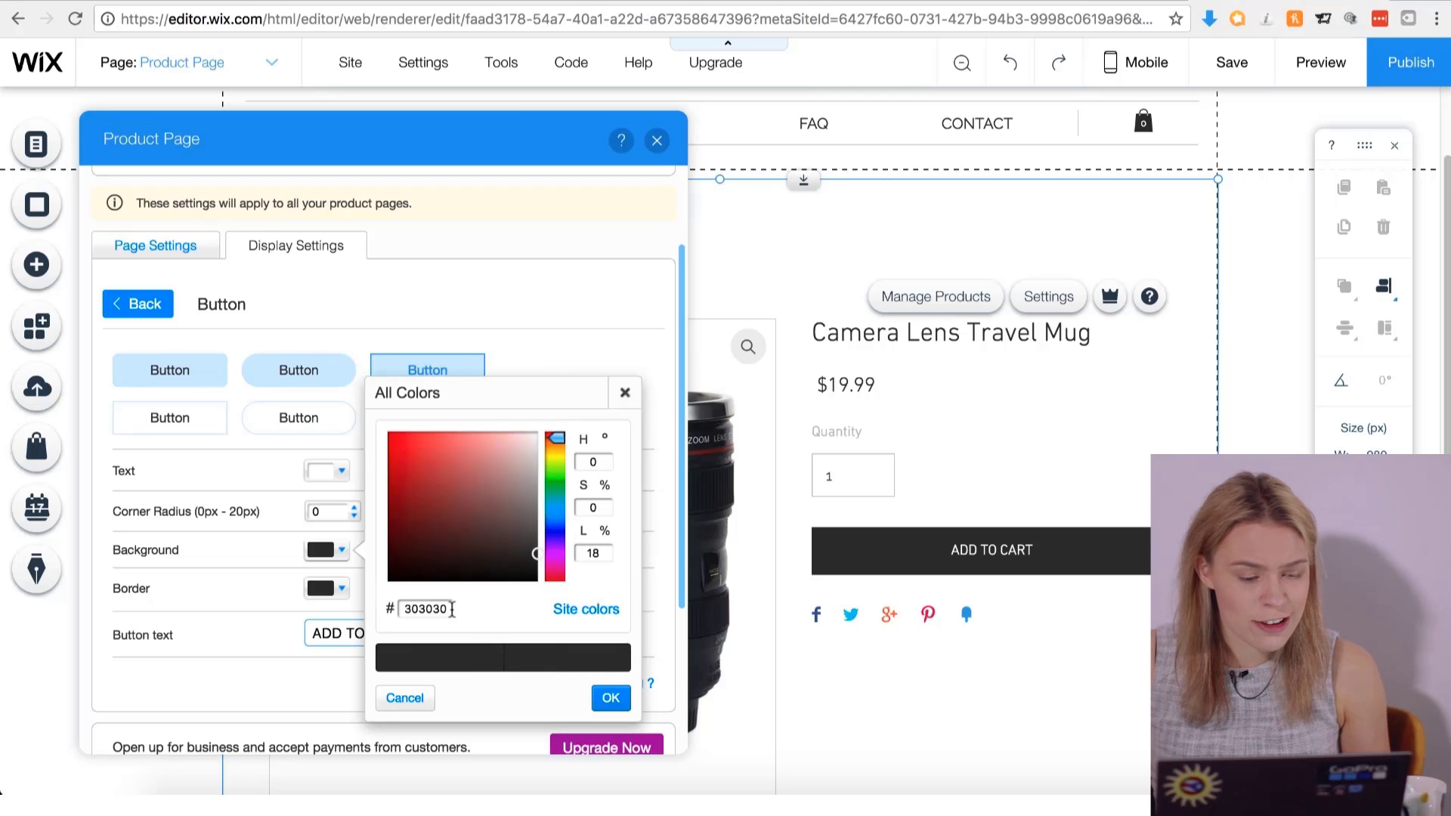
left_click_drag(452, 609, 399, 609)
type("743F37")
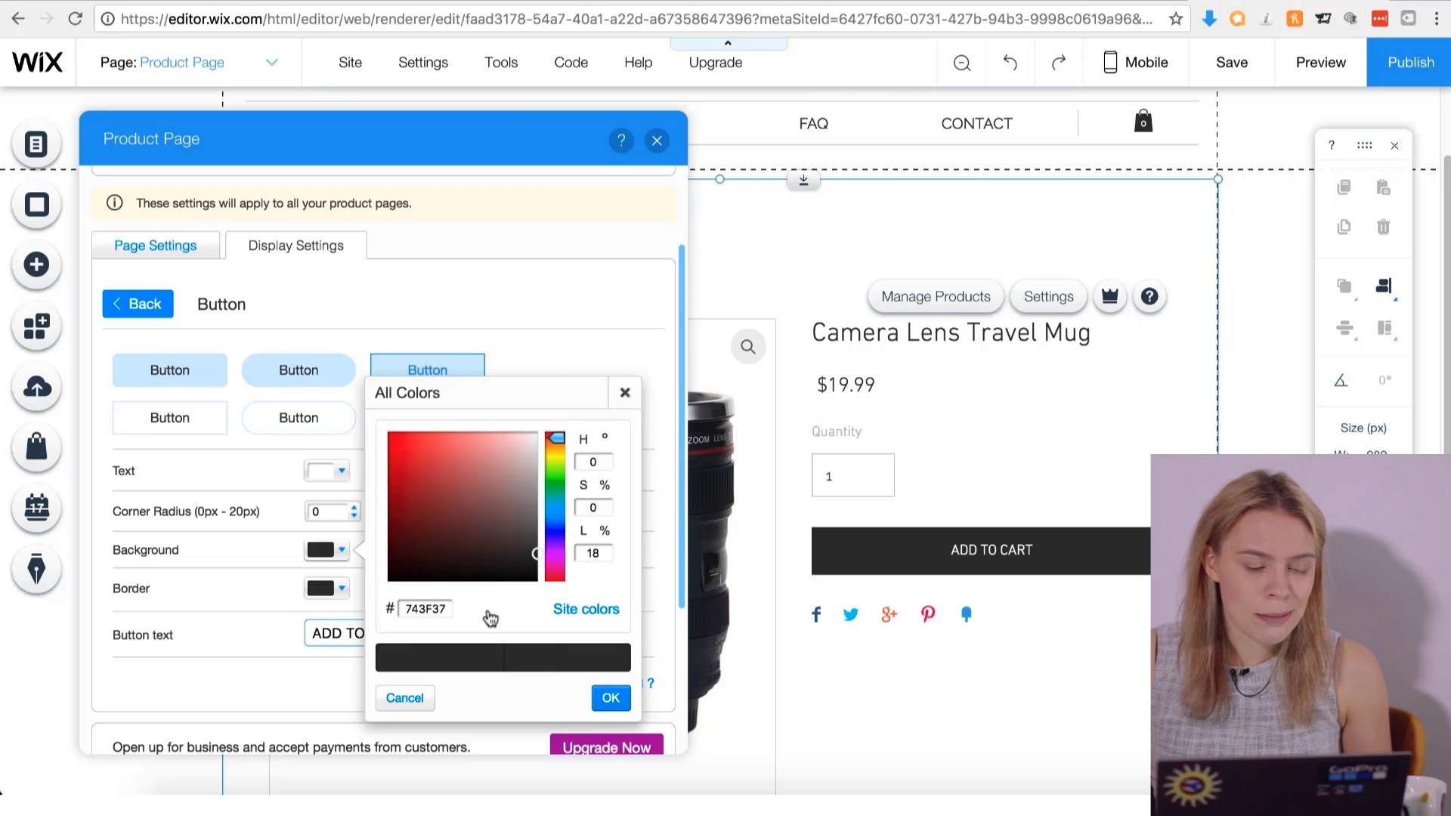
left_click(610, 702)
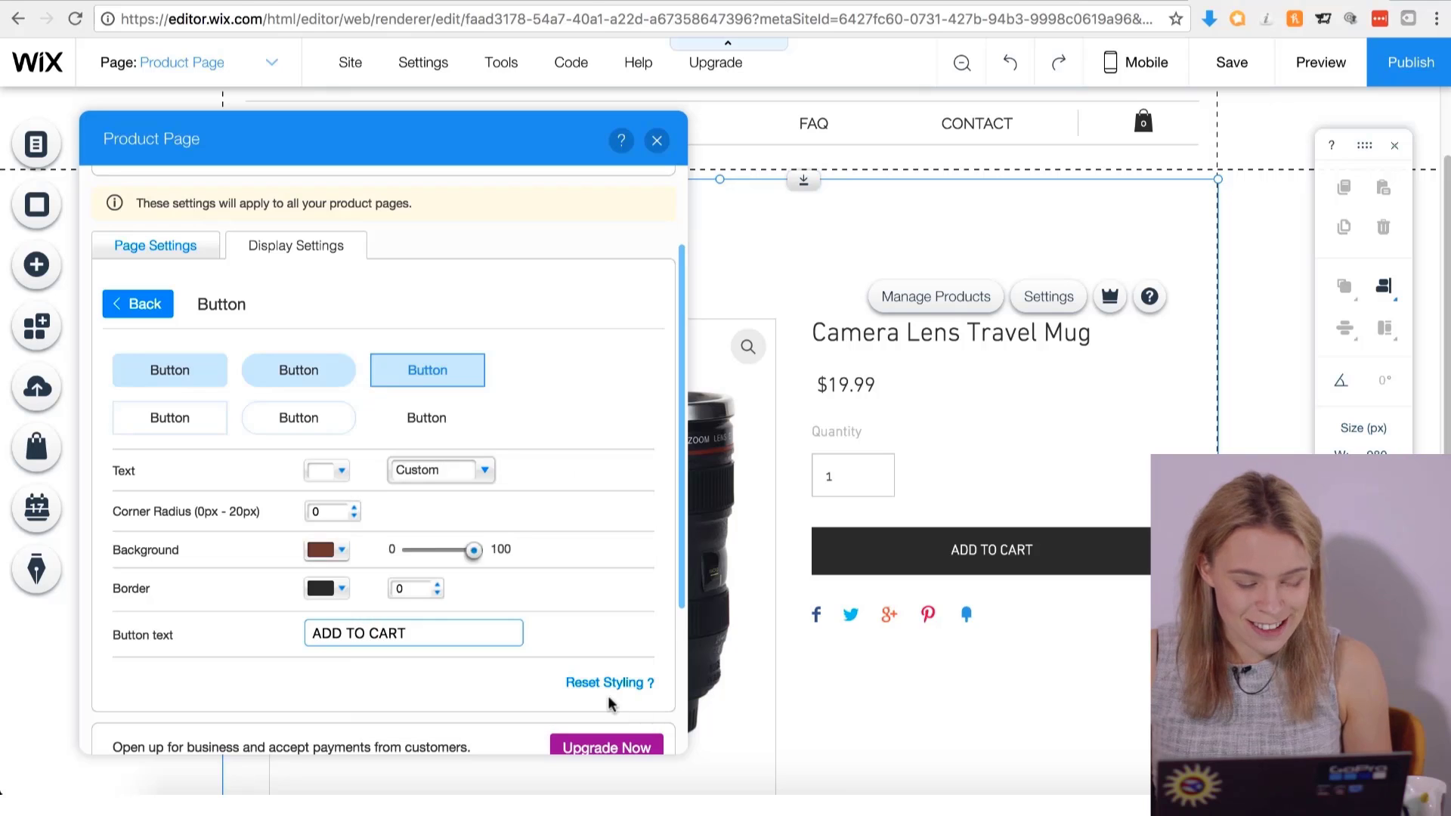
Set the ADD TO CART button's border color to hex 743F37.
scroll(366, 580, "down", 1)
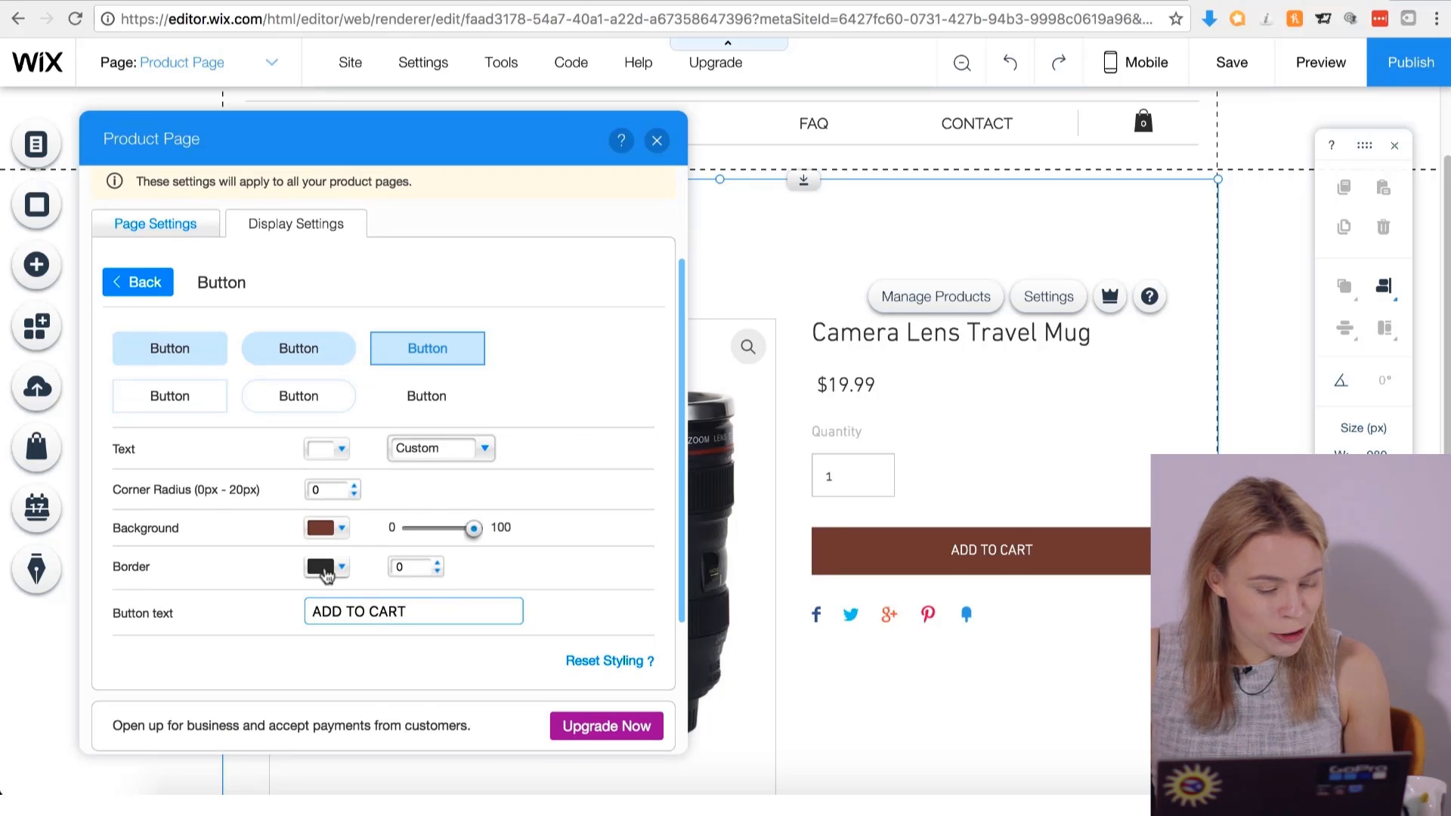
left_click(325, 569)
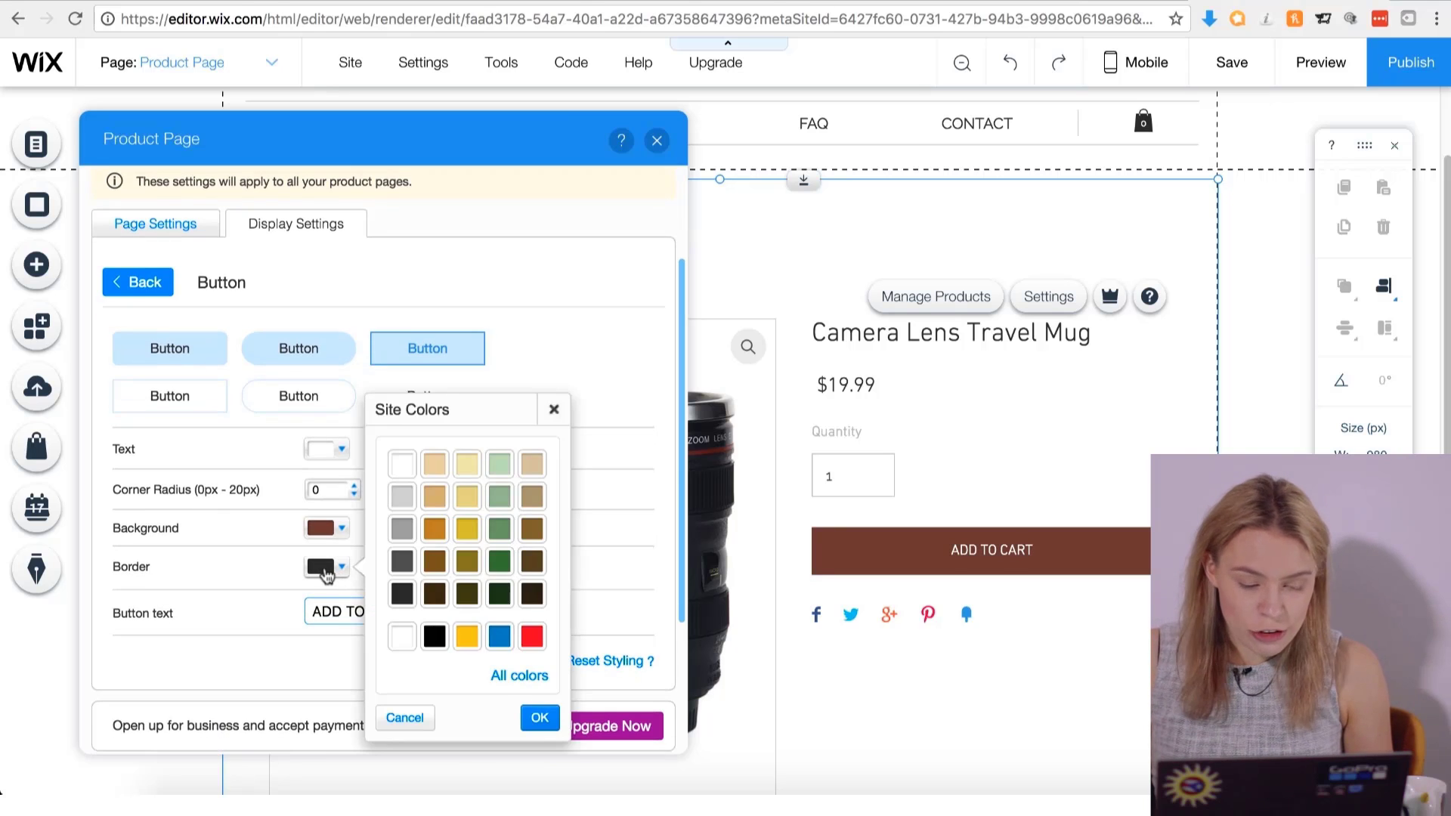
left_click(506, 675)
left_click_drag(448, 627, 359, 632)
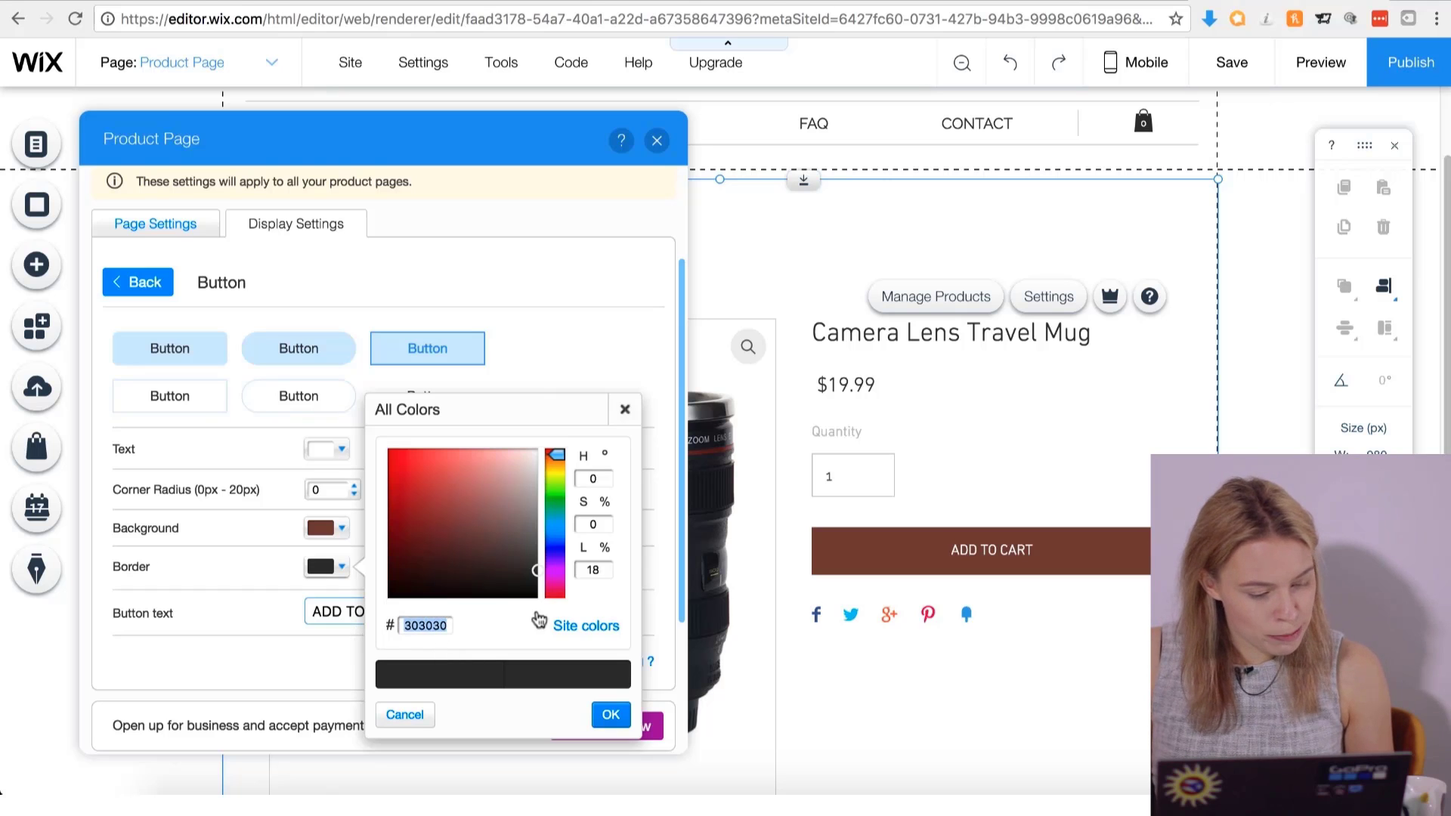
type("743F37")
left_click(611, 715)
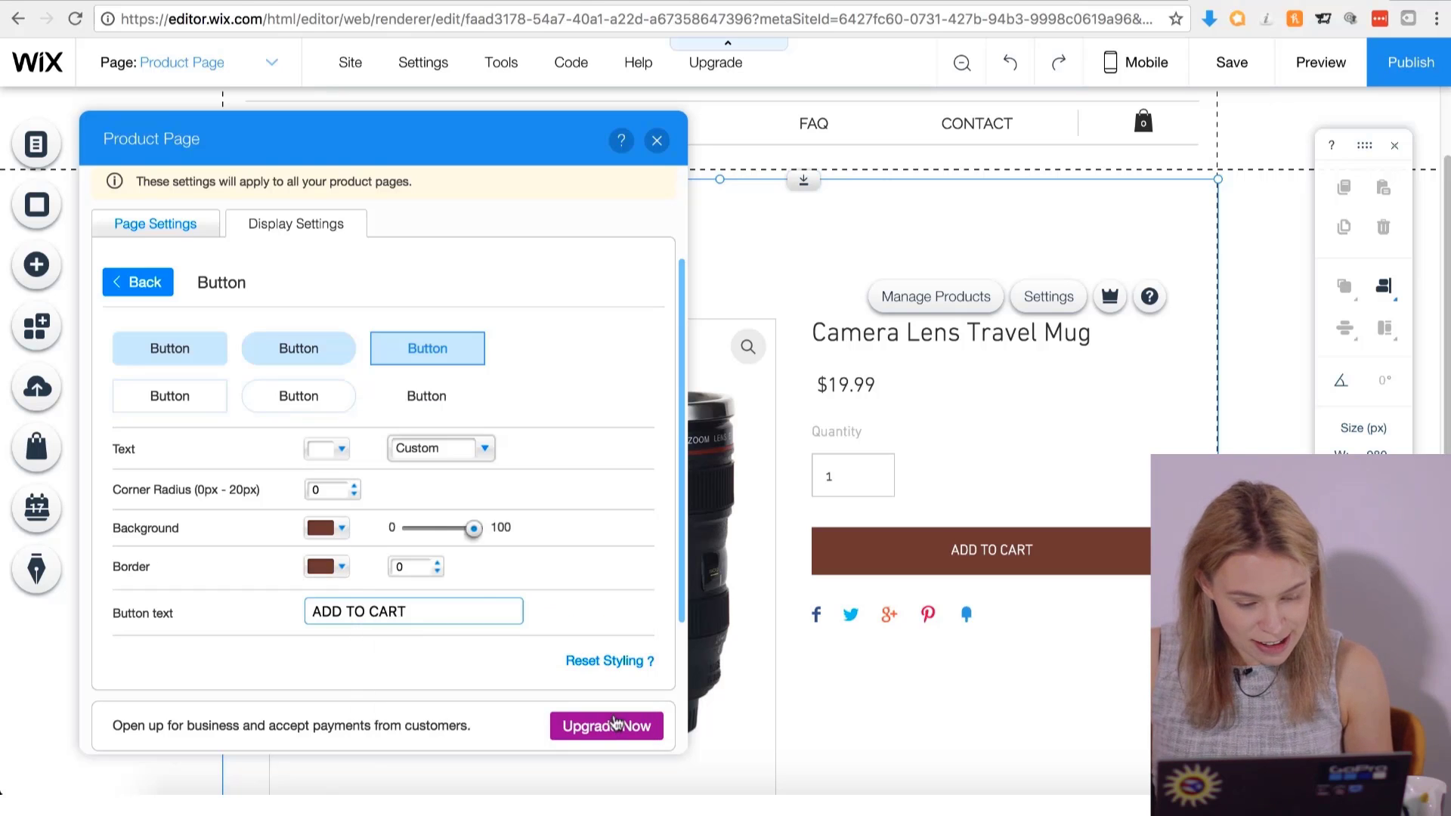
In the Info Sections display settings, change the title text's font to DIN Next Light.
left_click(135, 281)
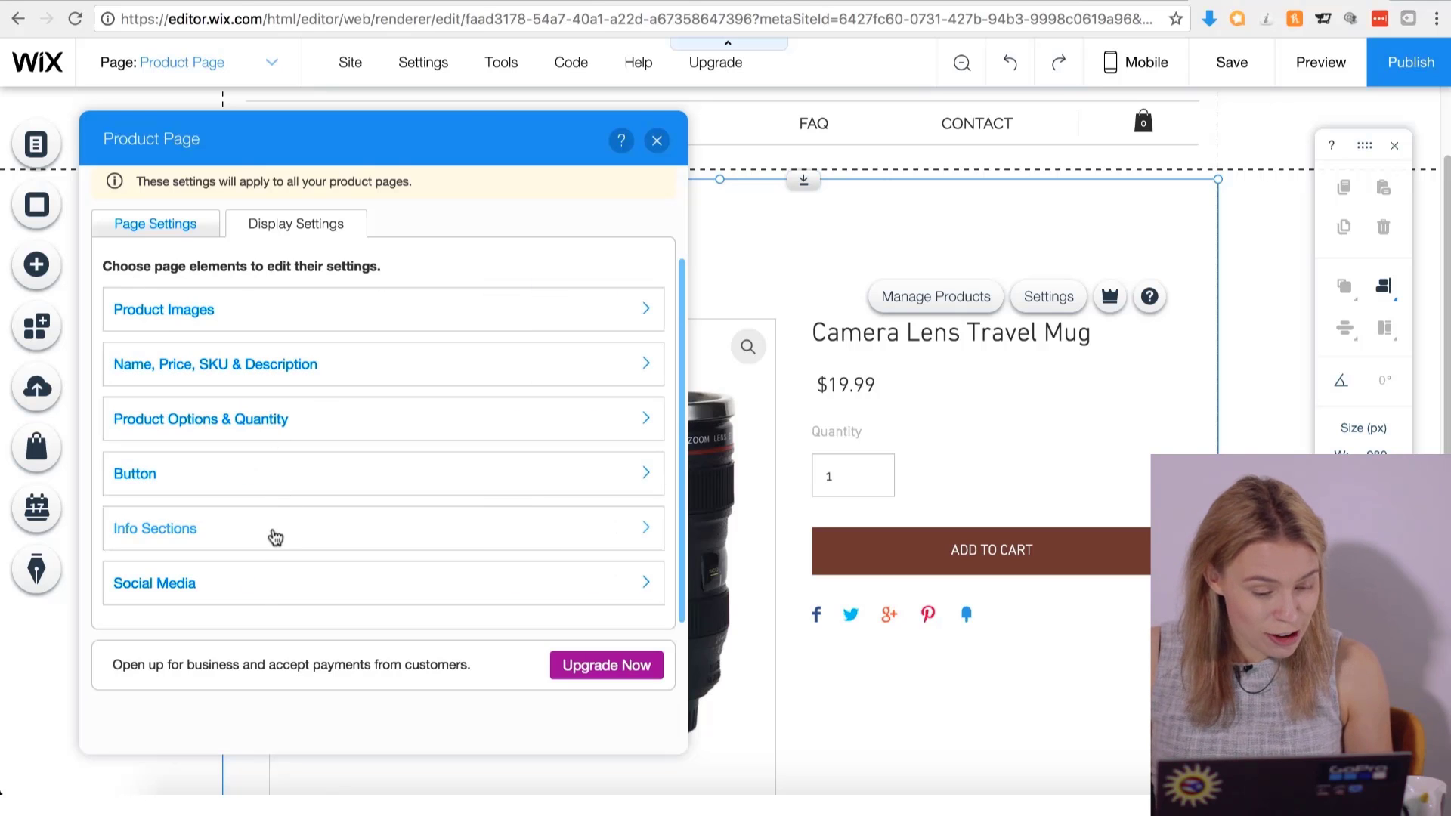
left_click(275, 536)
scroll(249, 517, "down", 1)
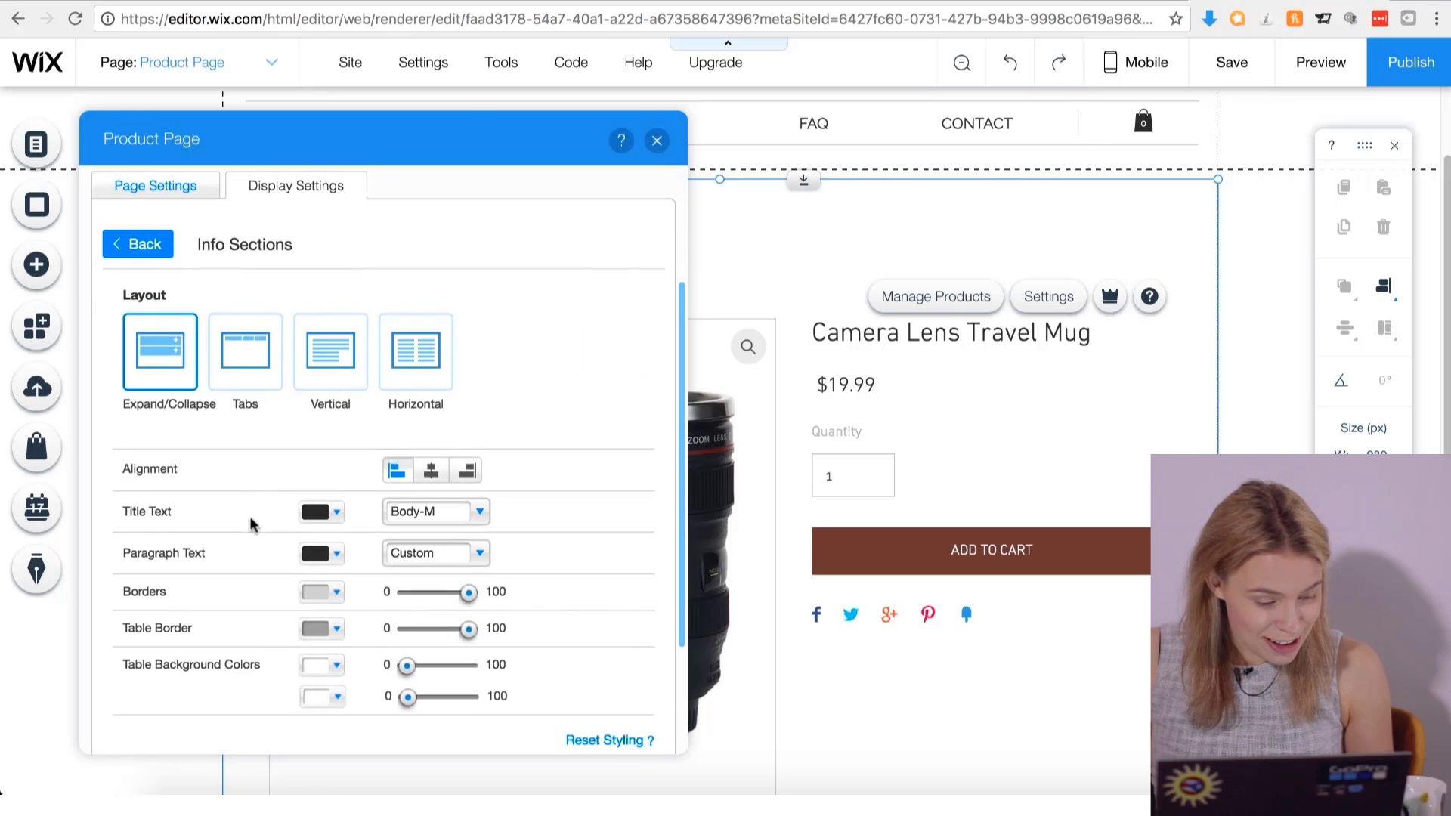
left_click(480, 501)
left_click(395, 355)
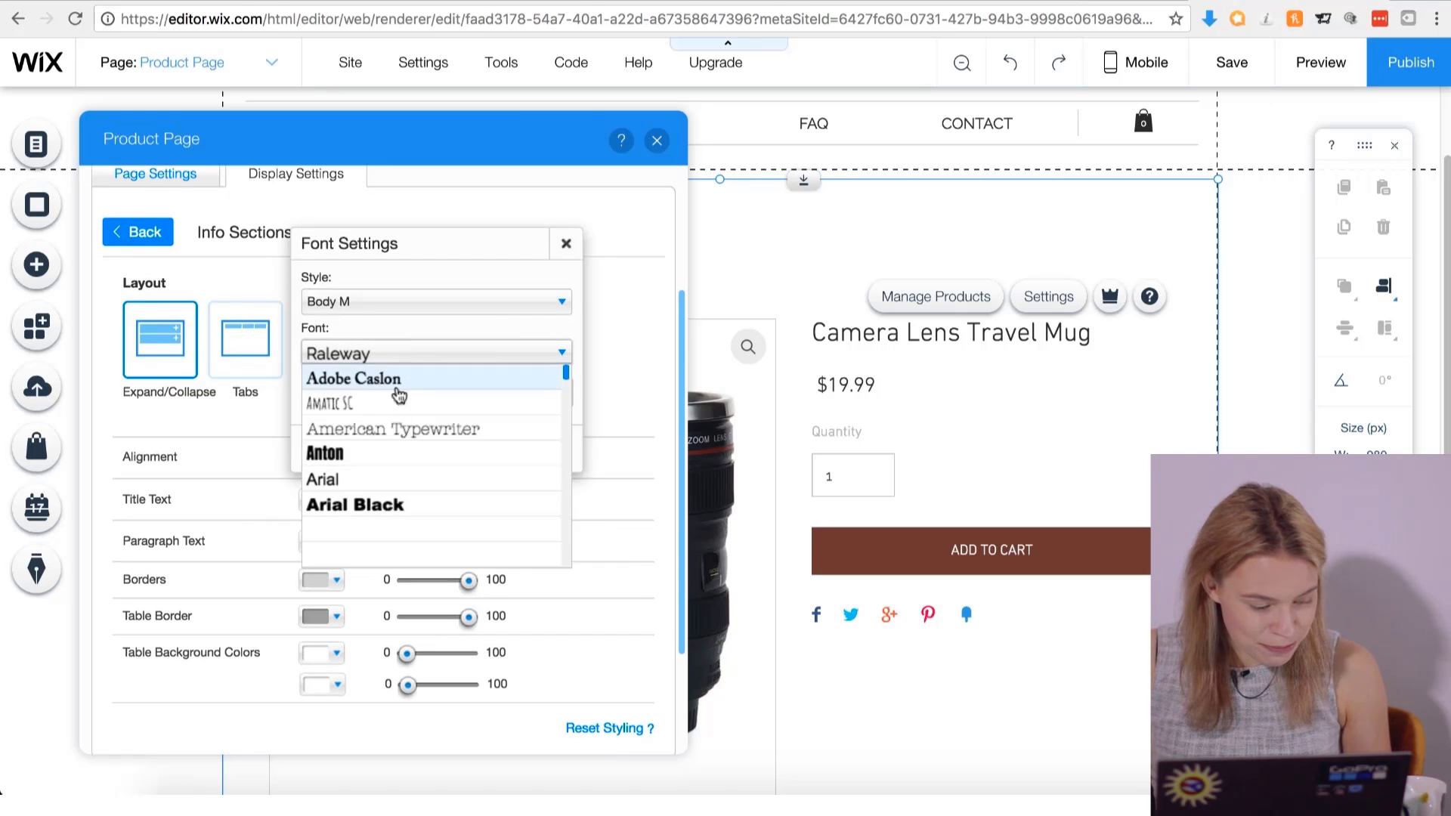
scroll(399, 484, "down", 1)
scroll(399, 488, "down", 4)
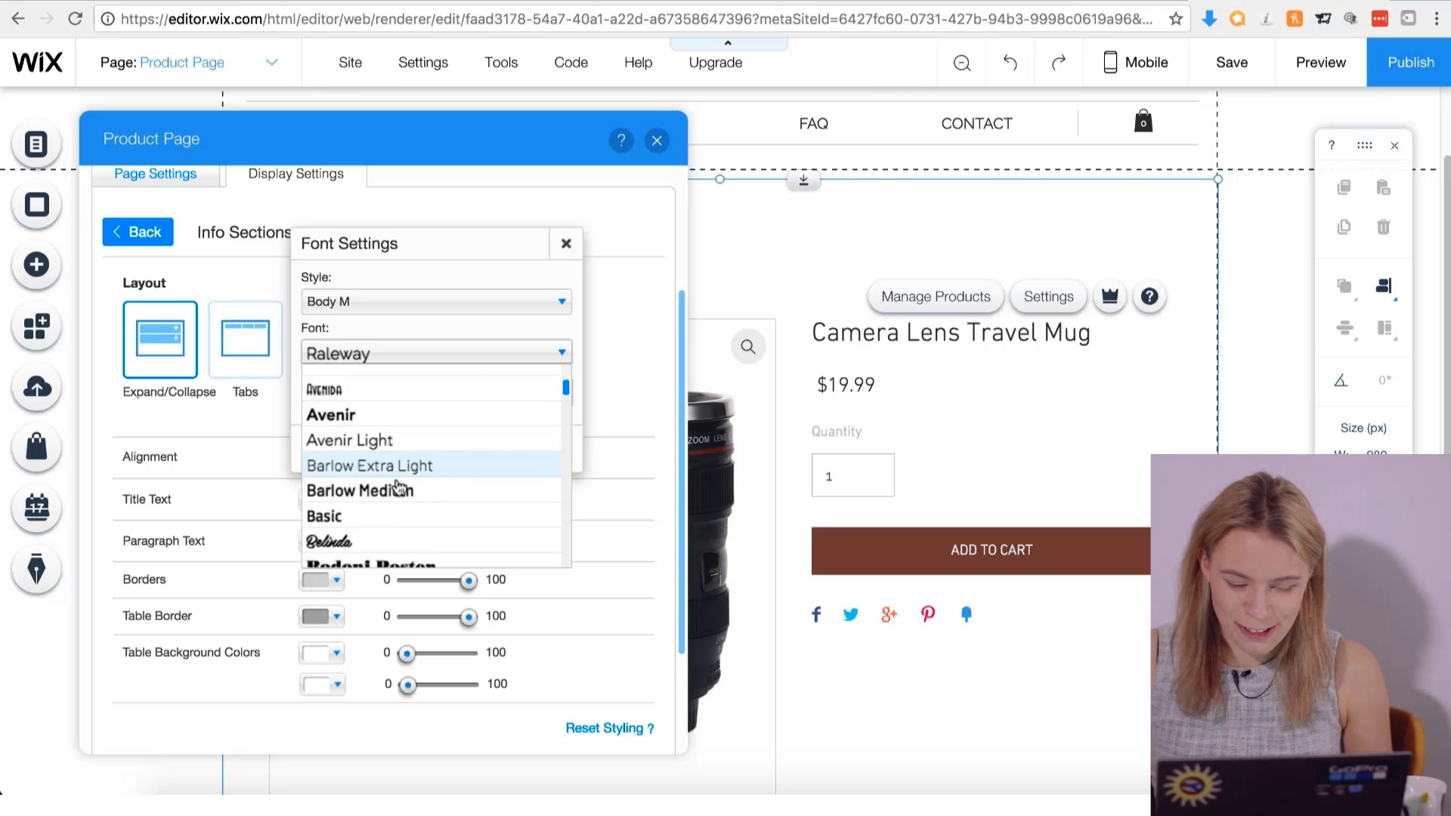
scroll(399, 487, "down", 5)
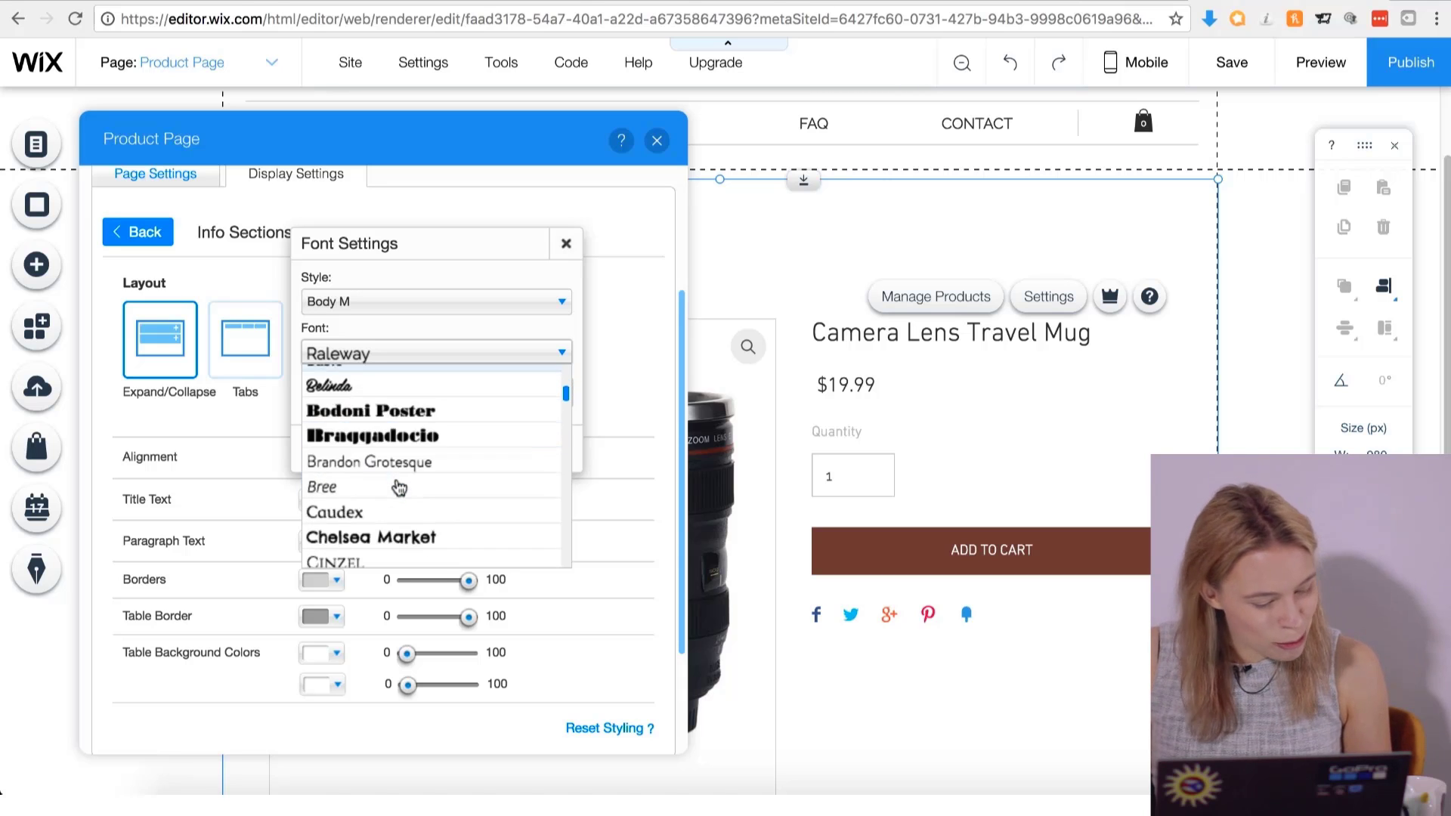
scroll(399, 485, "down", 6)
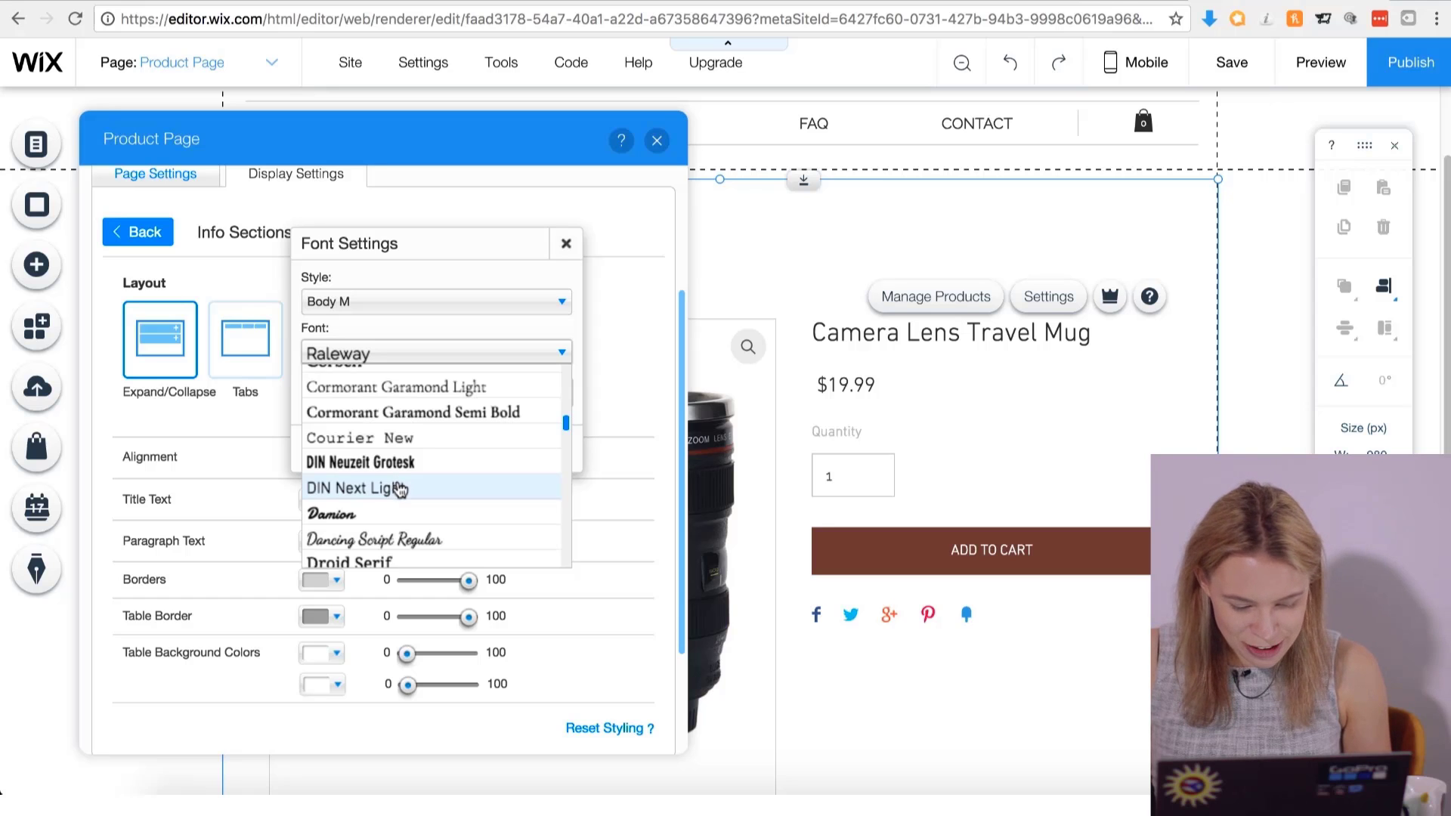
left_click(399, 488)
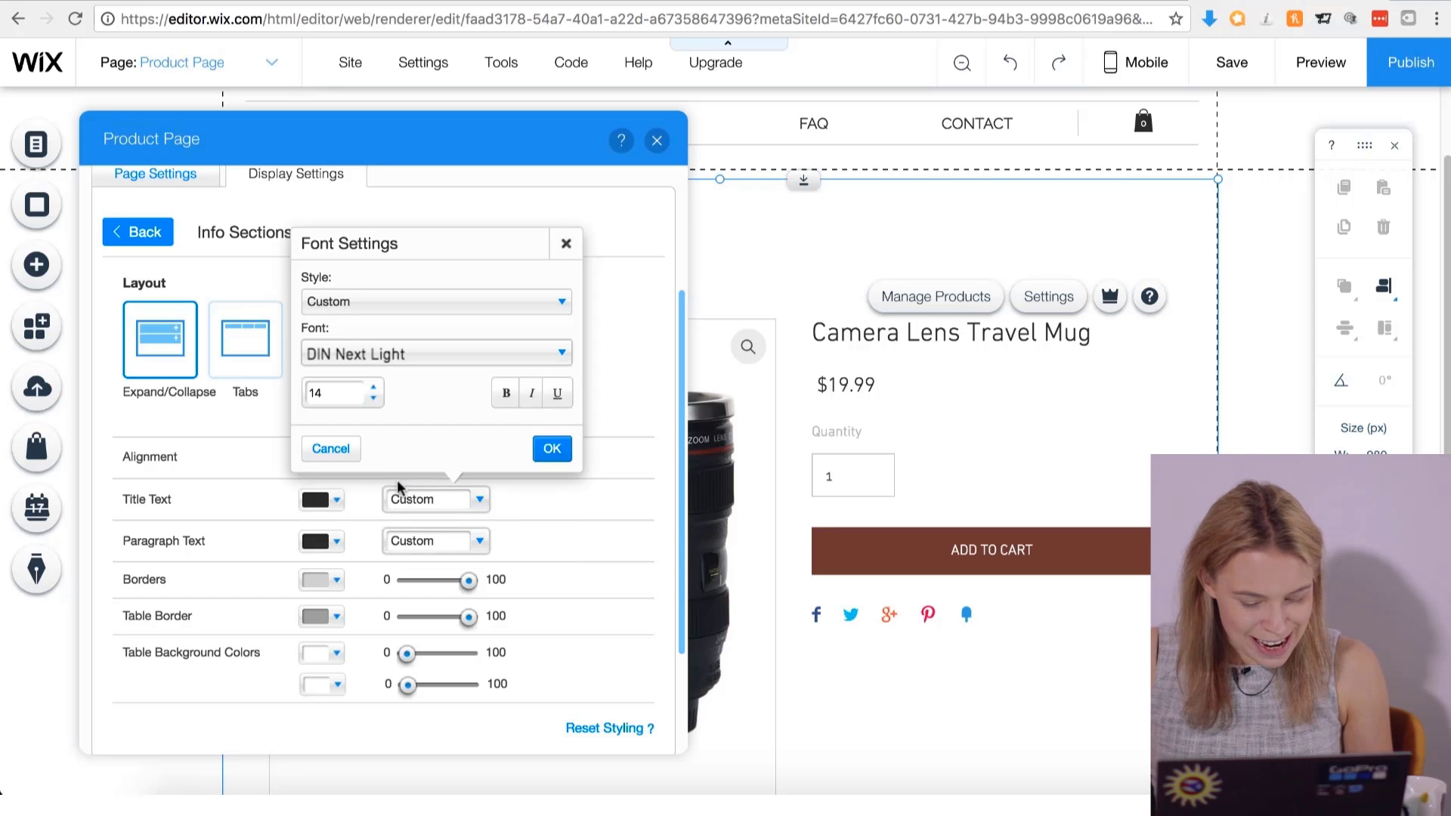
left_click(550, 451)
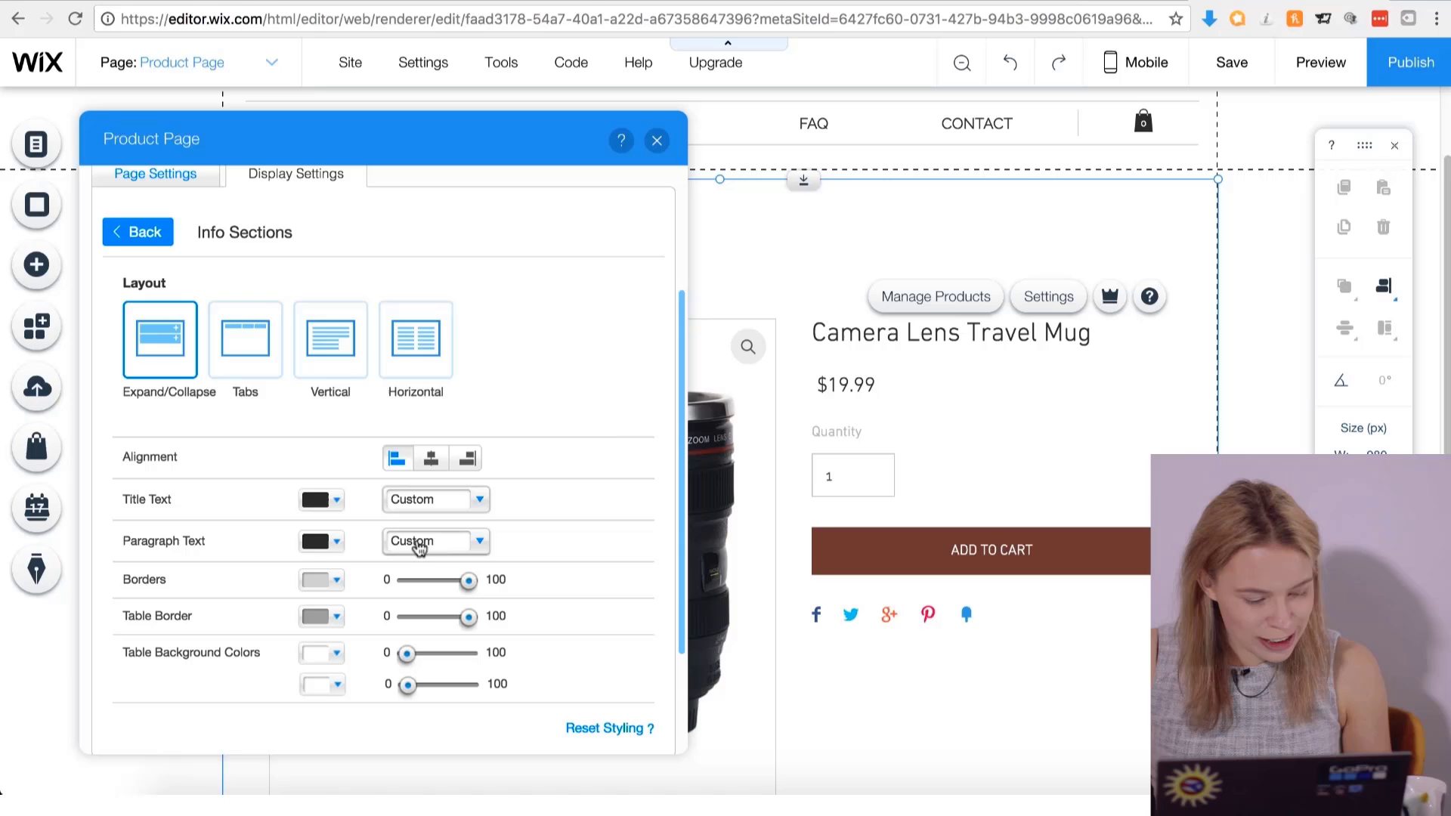
Change the info sections' paragraph text font to DIN Next Light.
left_click(459, 544)
left_click(457, 394)
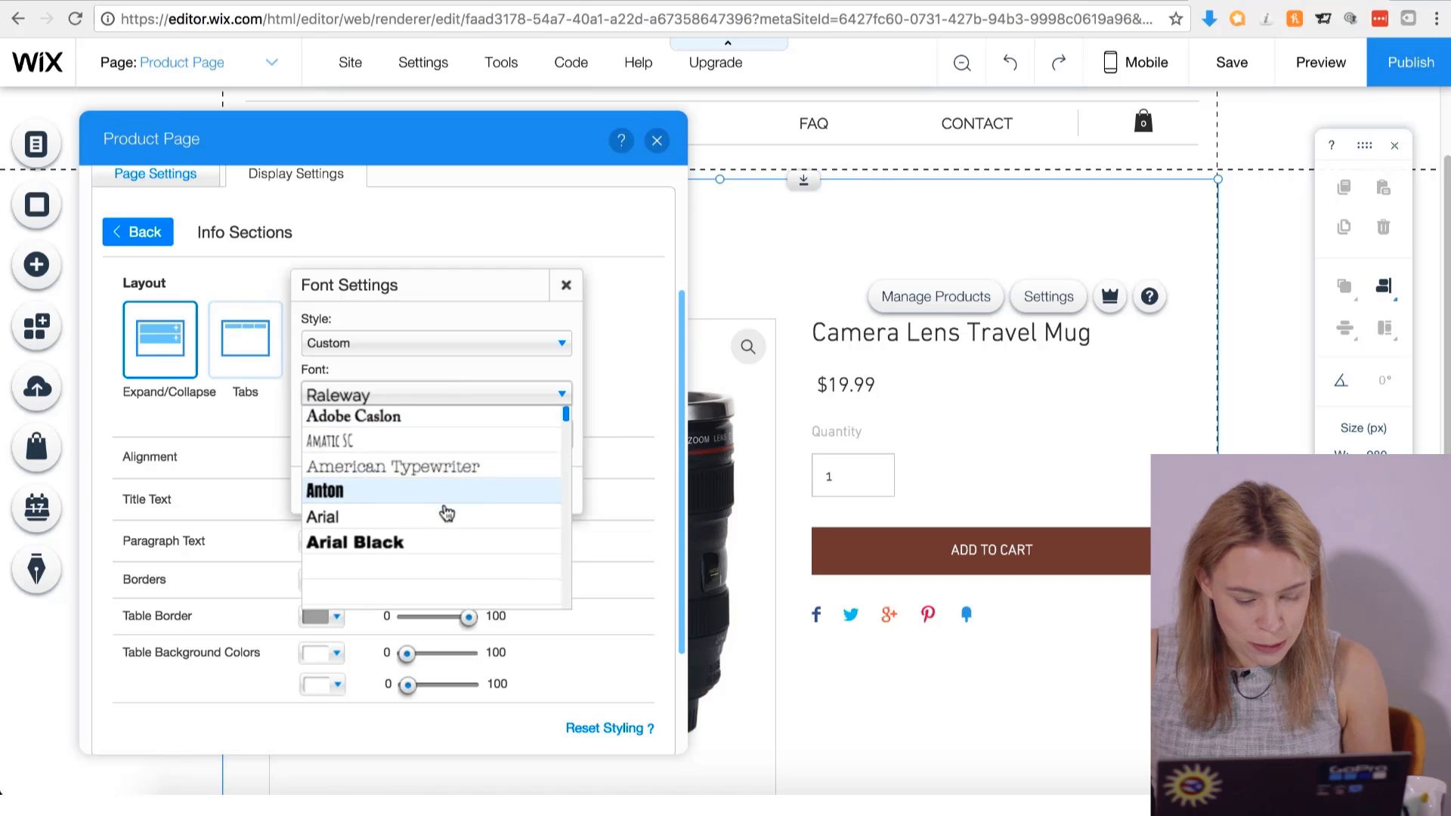
scroll(447, 514, "down", 10)
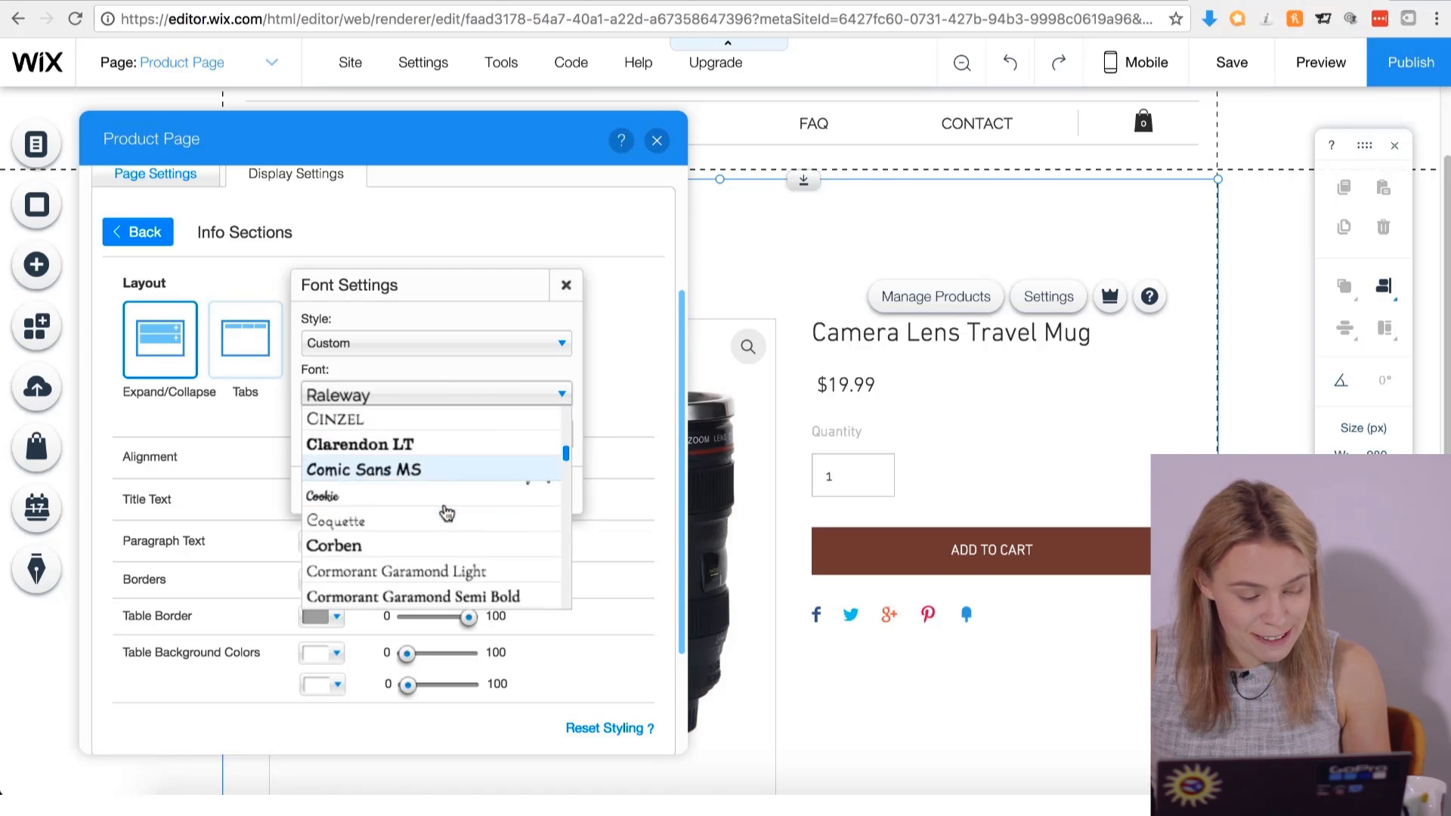
scroll(447, 514, "down", 2)
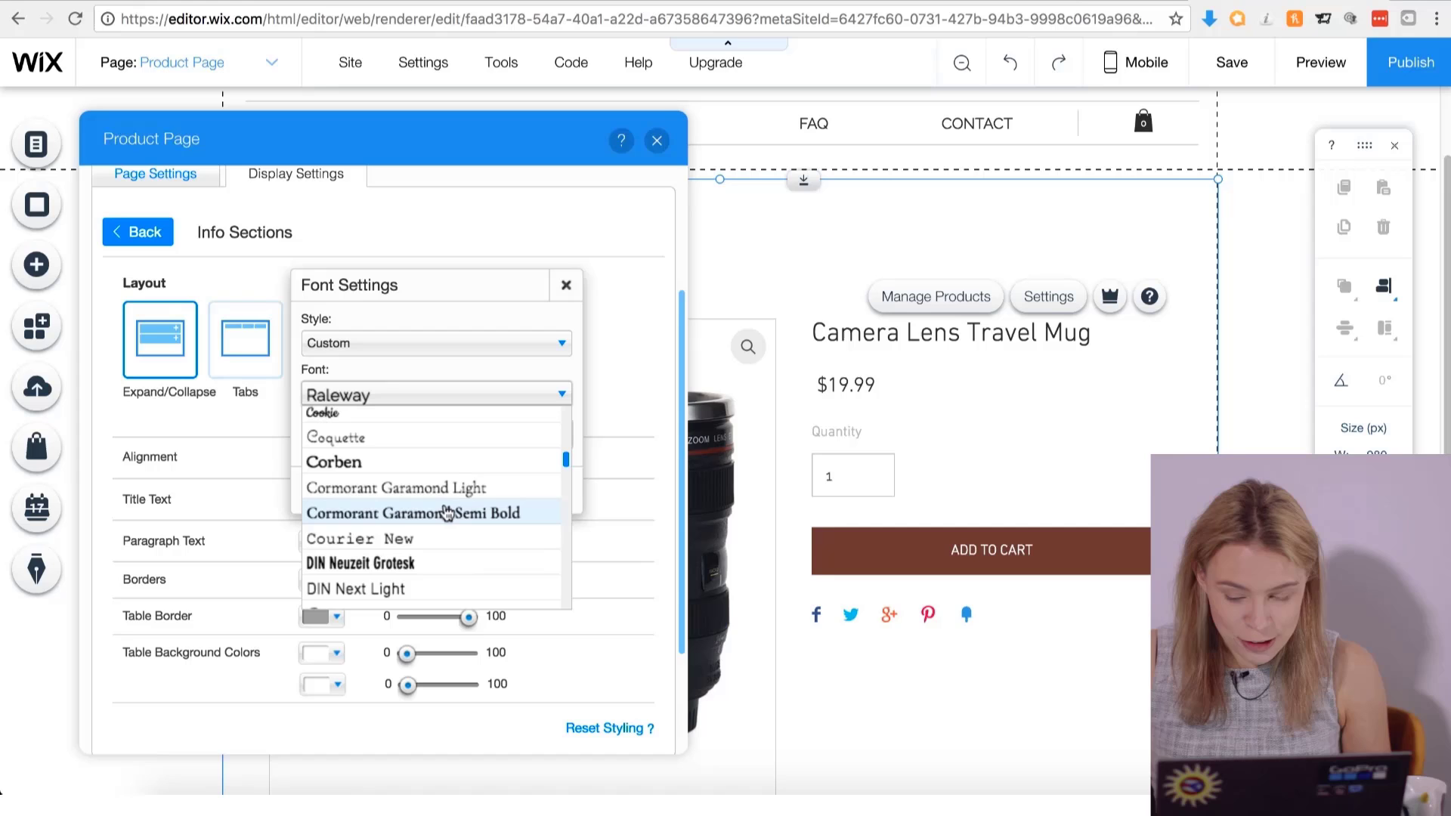
left_click(417, 591)
left_click(546, 493)
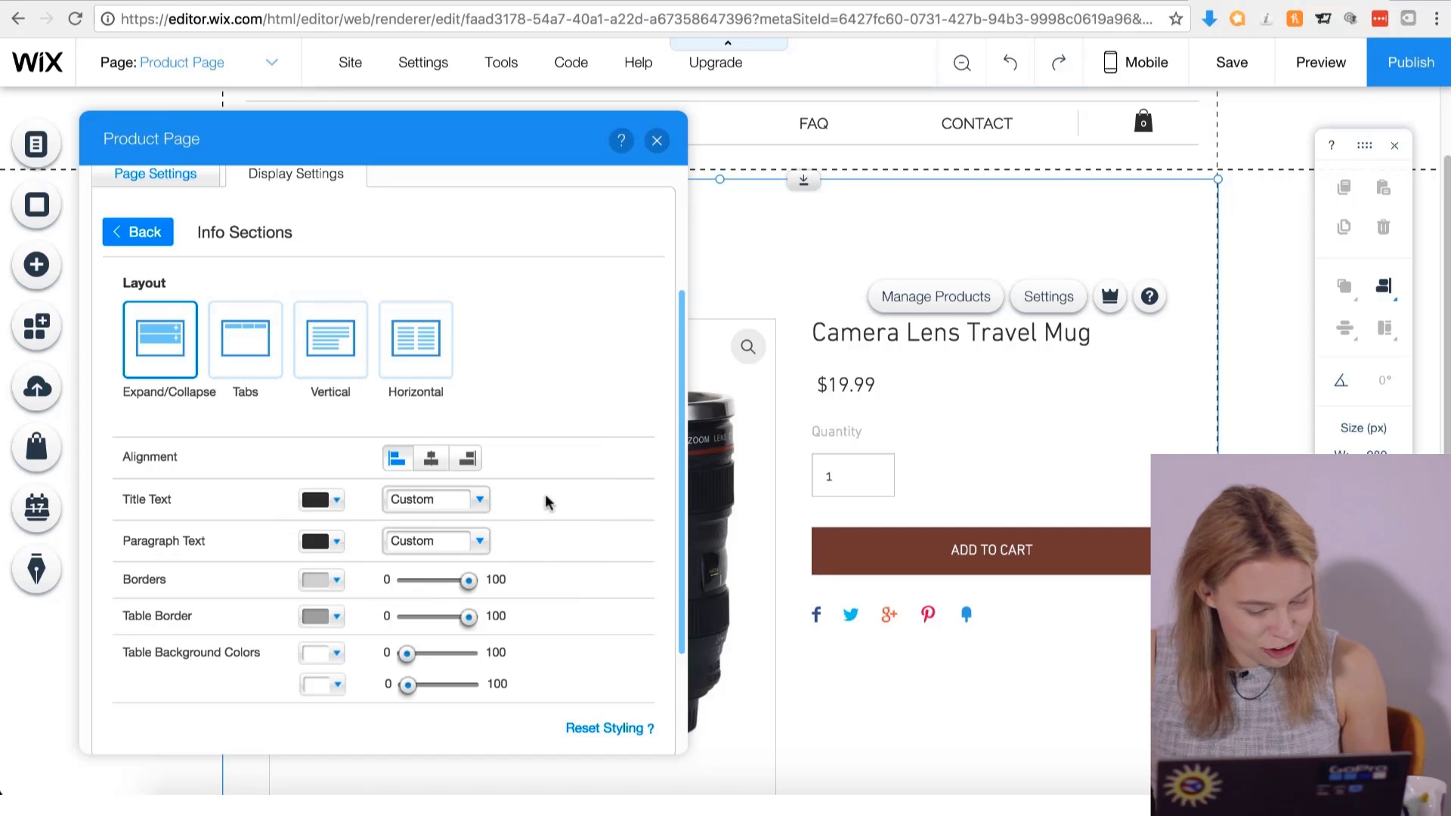
In the Social Media display settings, hide the popsicle-icon channel and the Google+ channel from the product page.
scroll(484, 483, "up", 3)
left_click(133, 406)
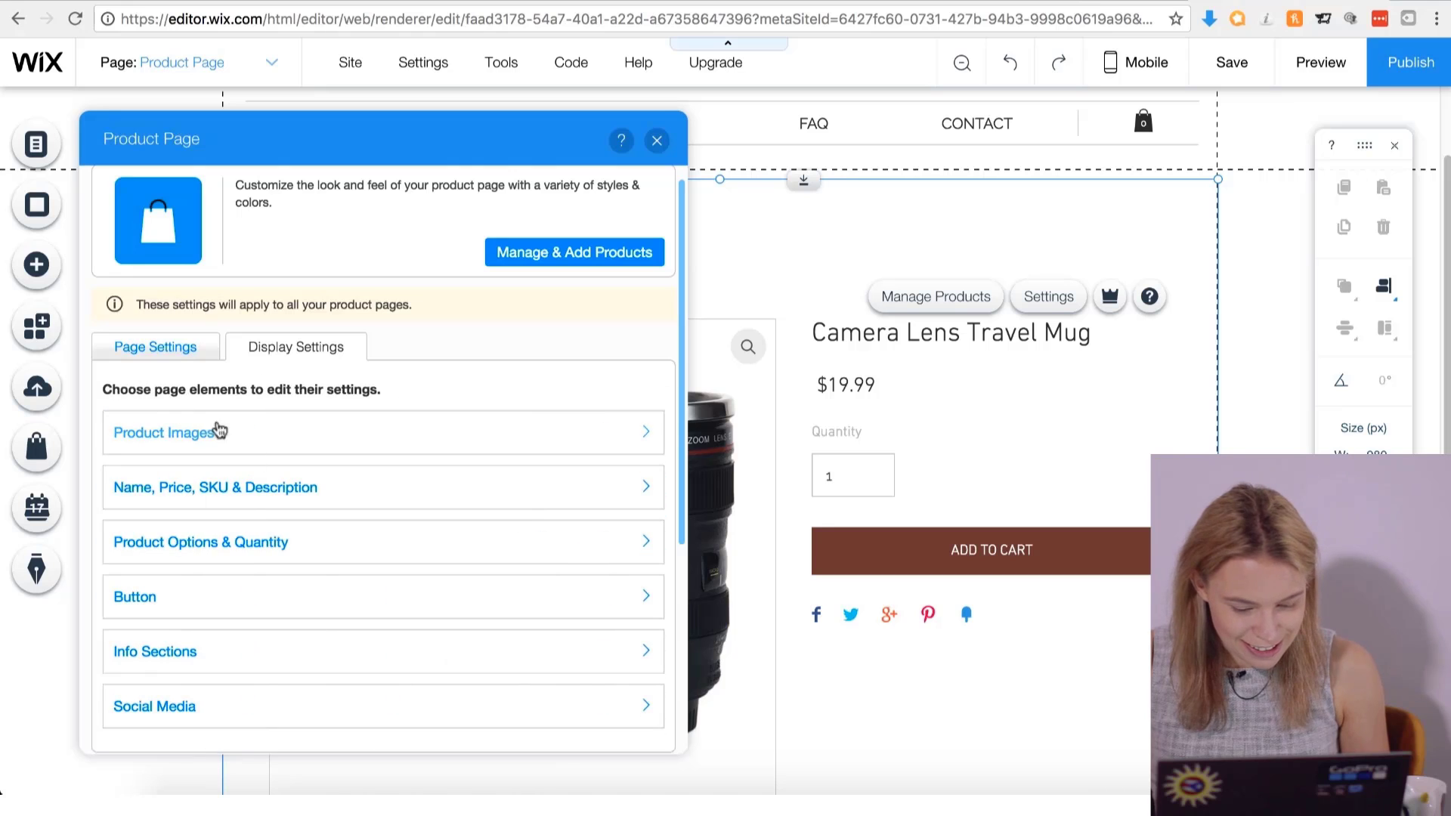
scroll(250, 605, "down", 1)
left_click(229, 688)
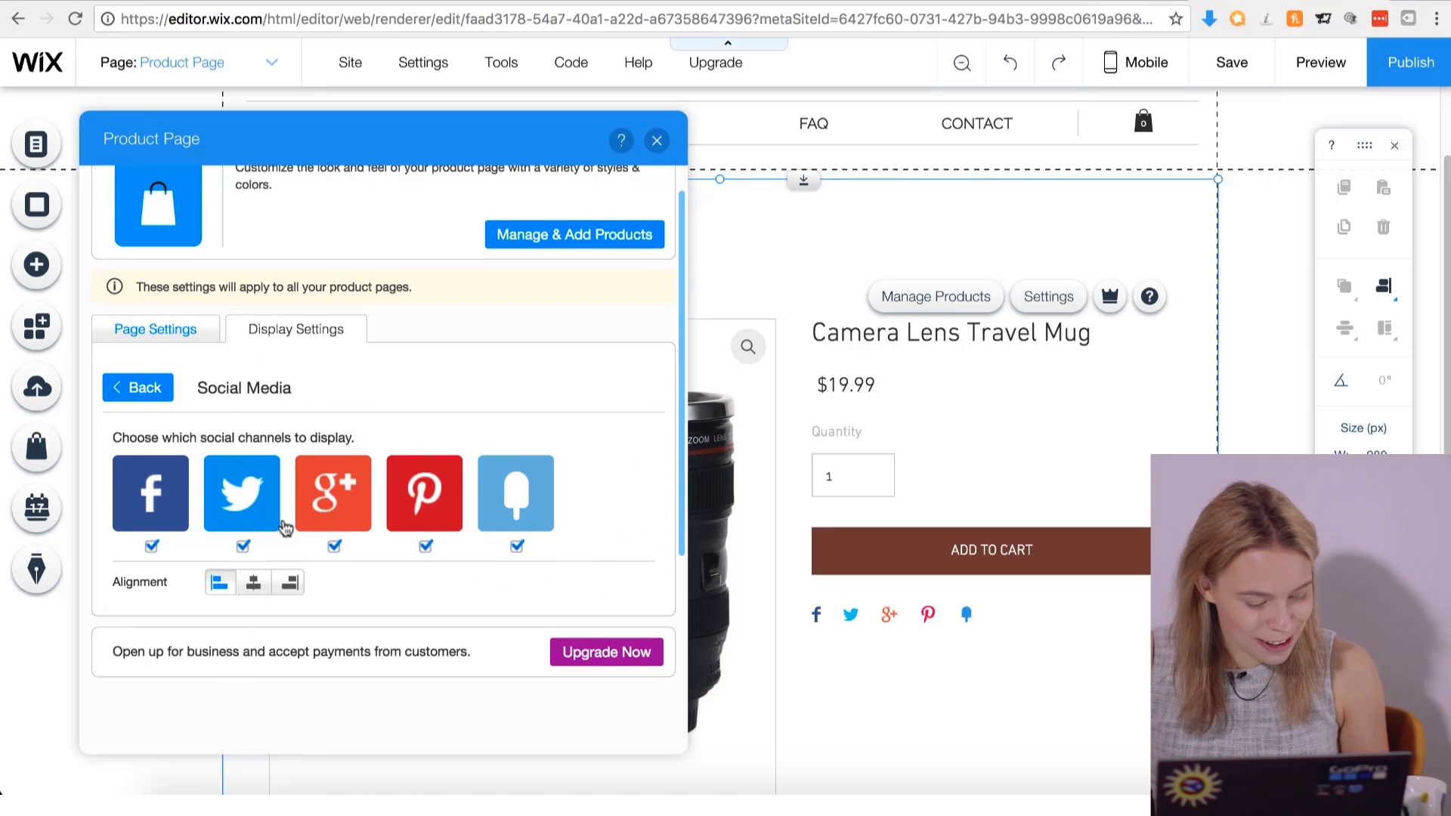
left_click(516, 546)
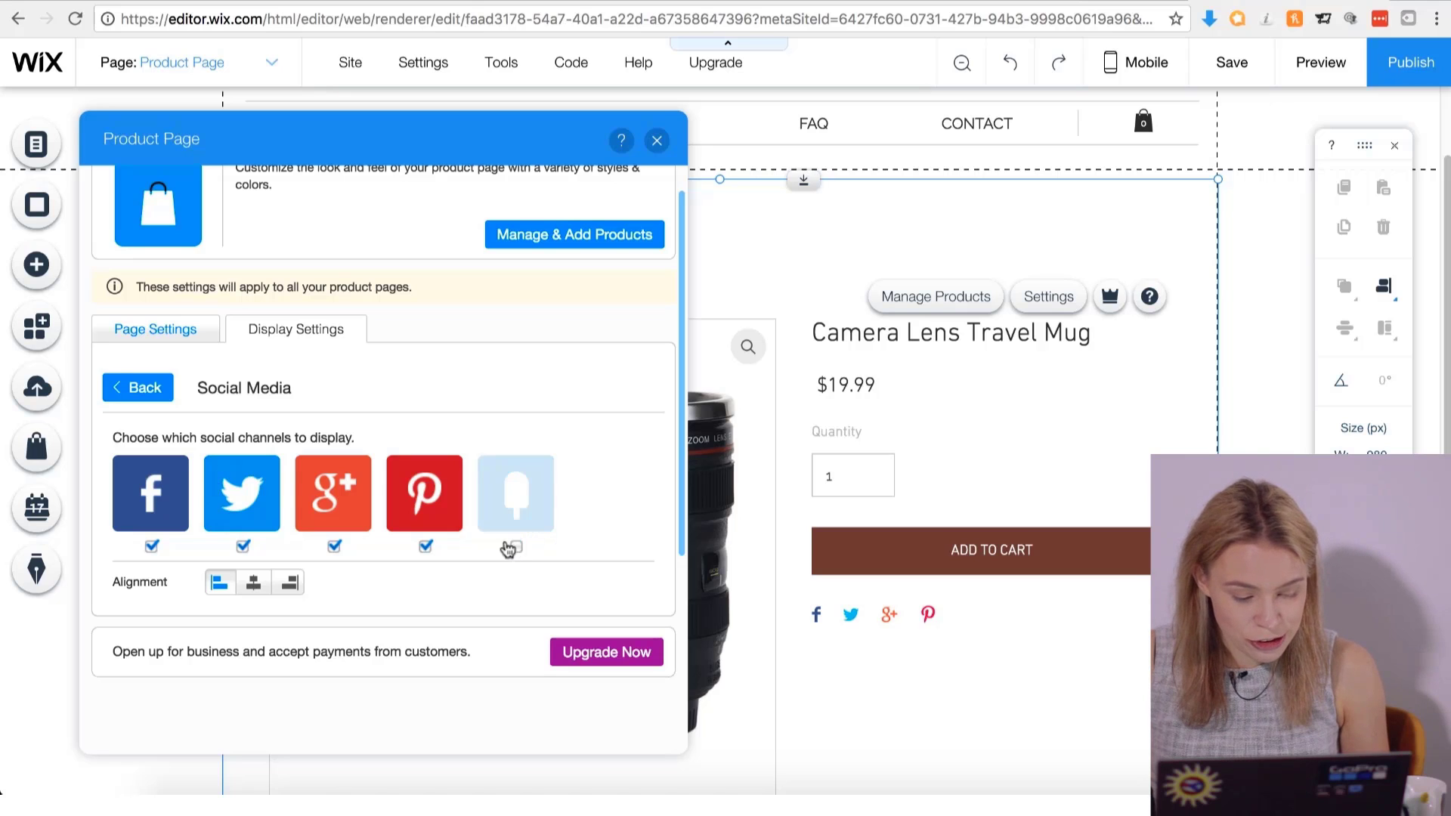
left_click(334, 547)
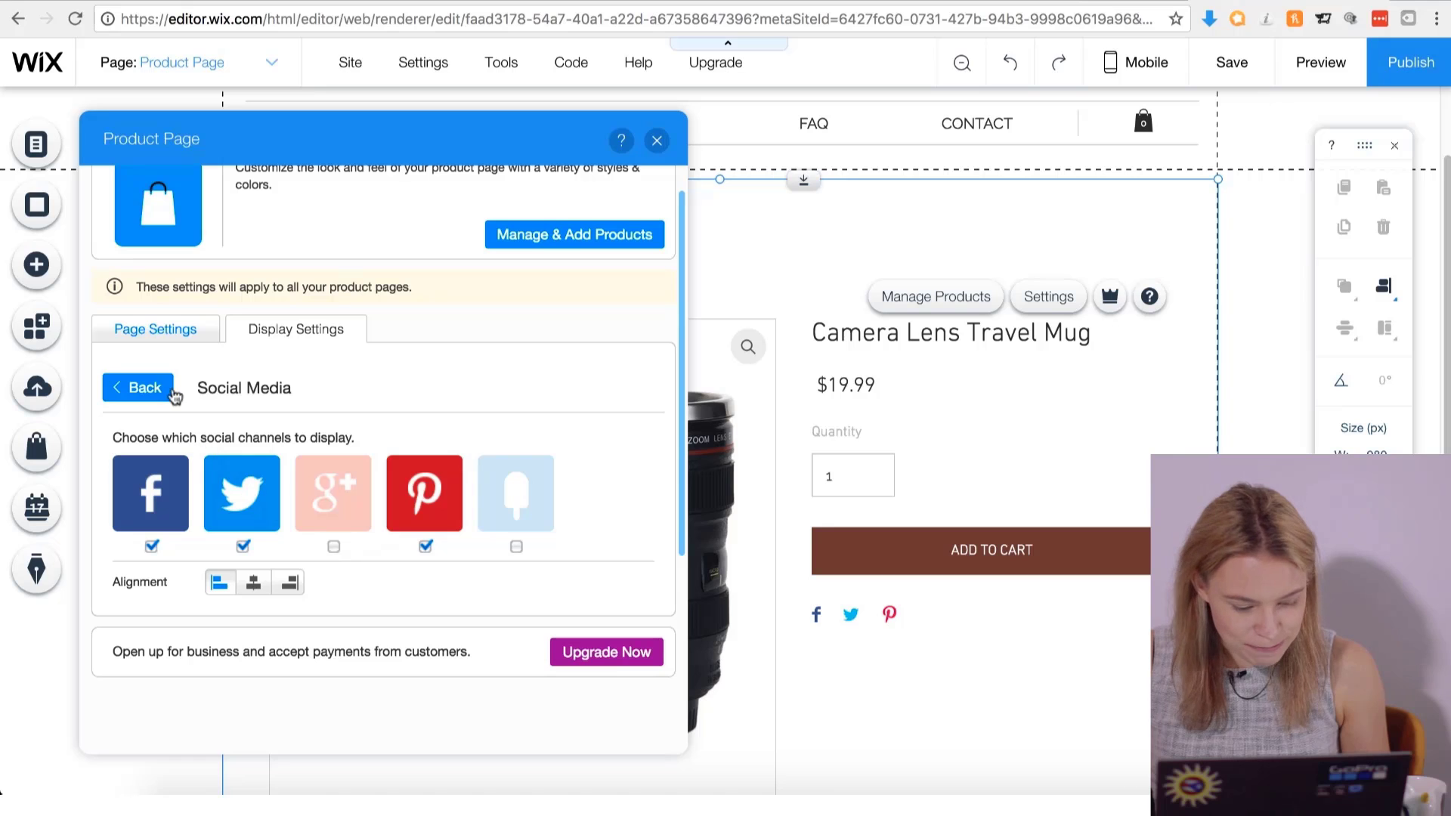
Review the layout choices and display components in the product page's Page Settings.
left_click(140, 388)
scroll(378, 522, "up", 1)
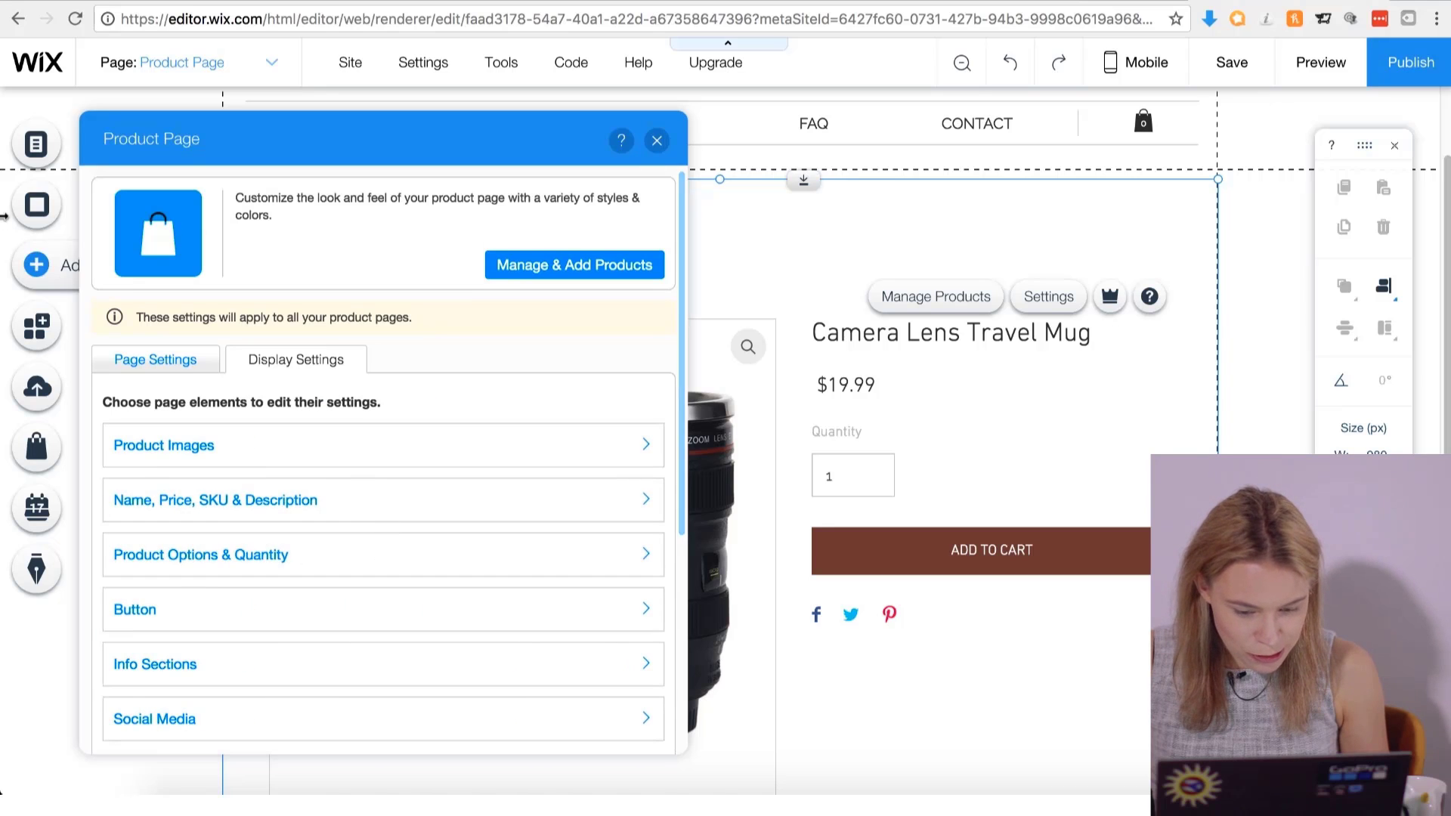
left_click(181, 363)
scroll(325, 533, "down", 3)
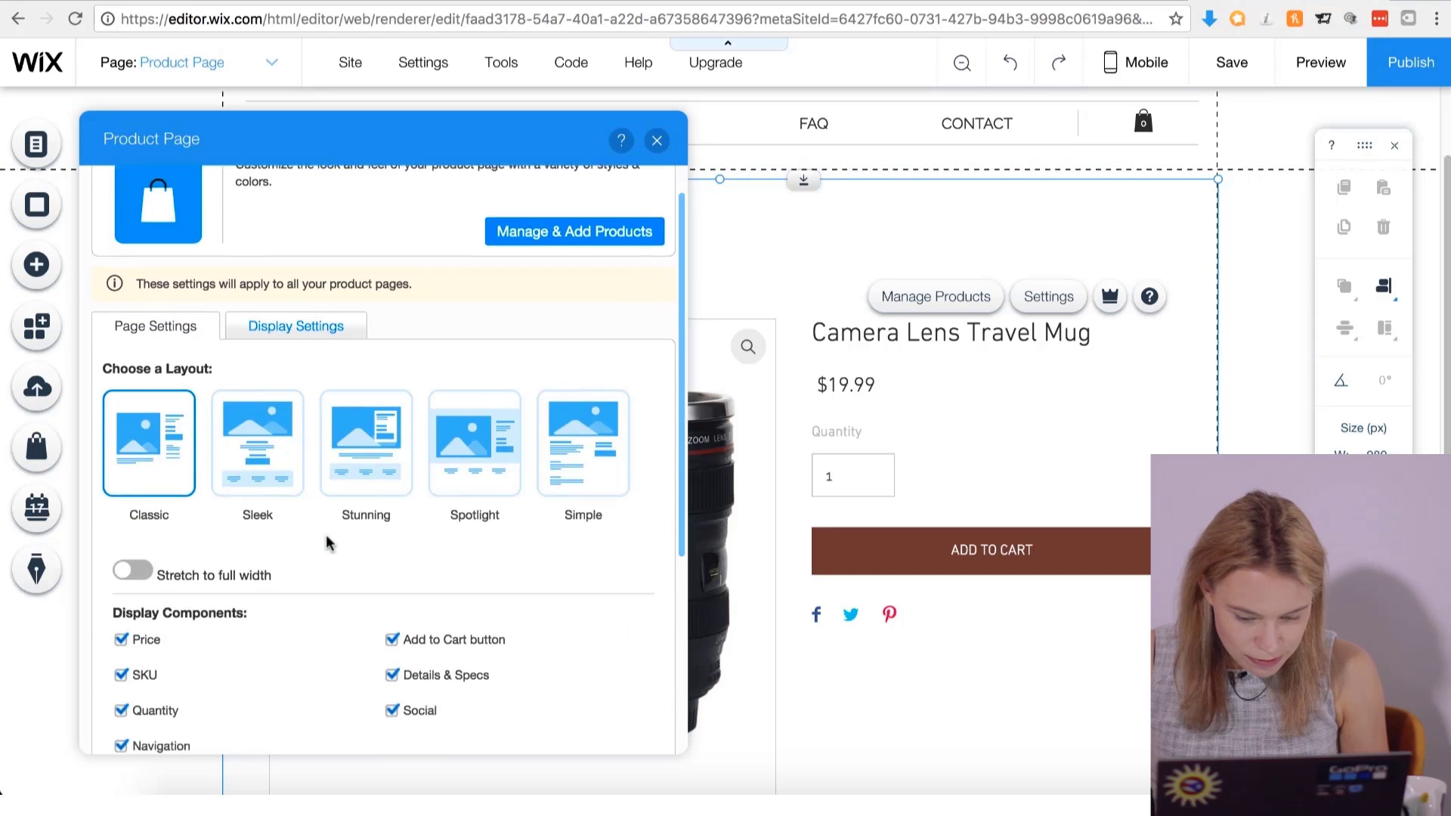
scroll(324, 542, "down", 2)
scroll(323, 542, "up", 5)
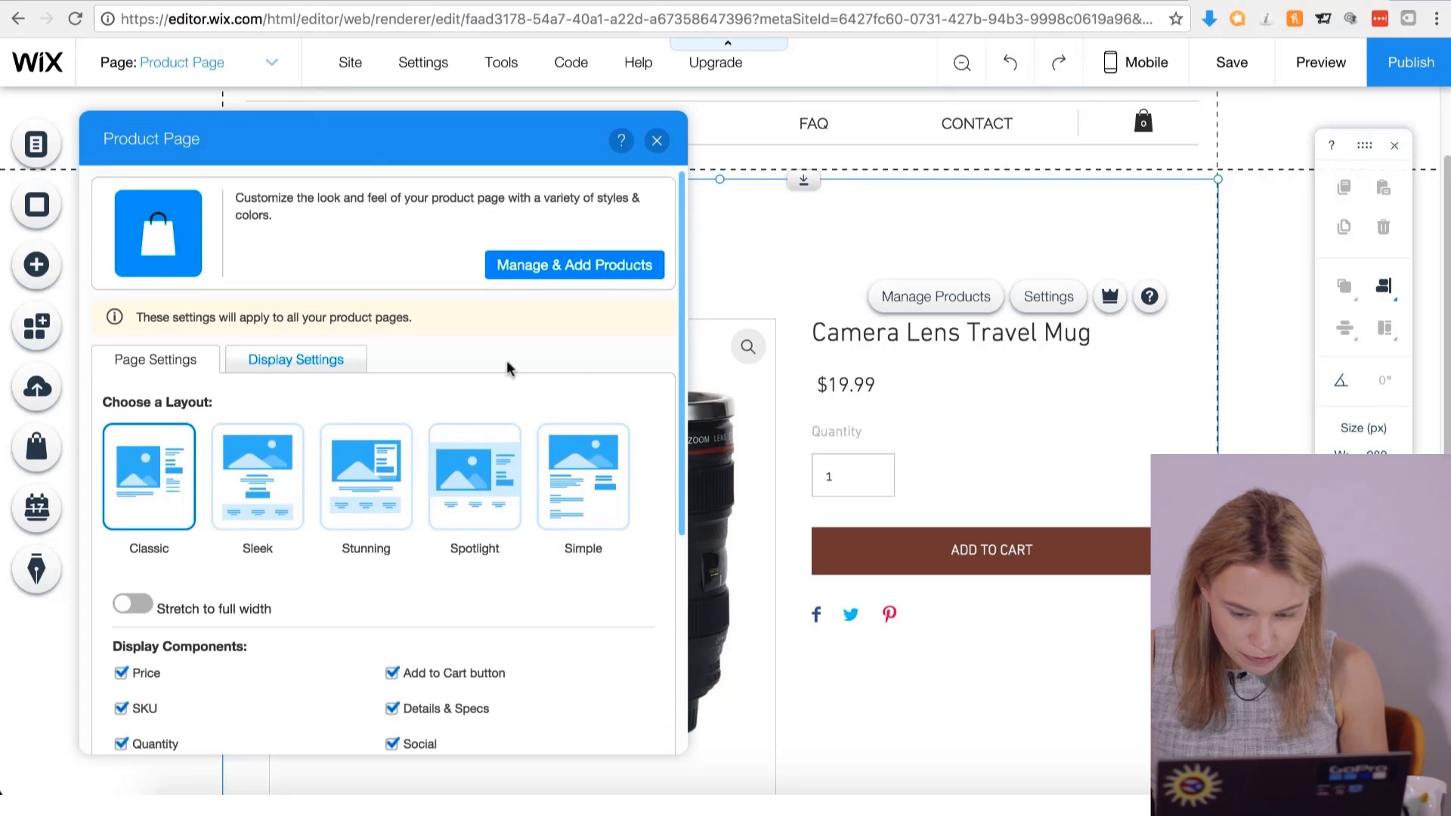
Close the product page settings, check the restyled page, and save the site.
left_click(657, 141)
scroll(975, 534, "down", 5)
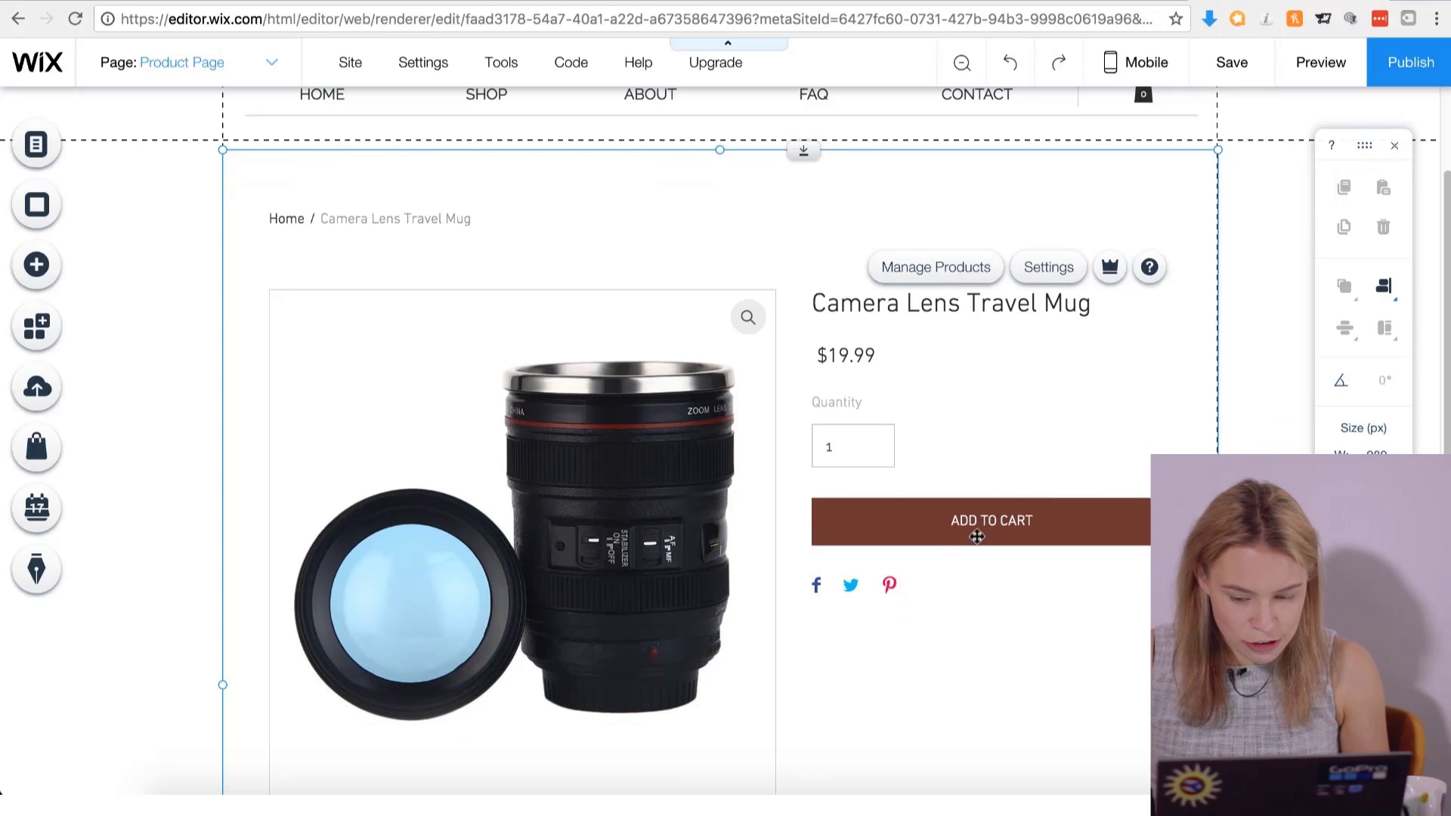
scroll(703, 603, "down", 2)
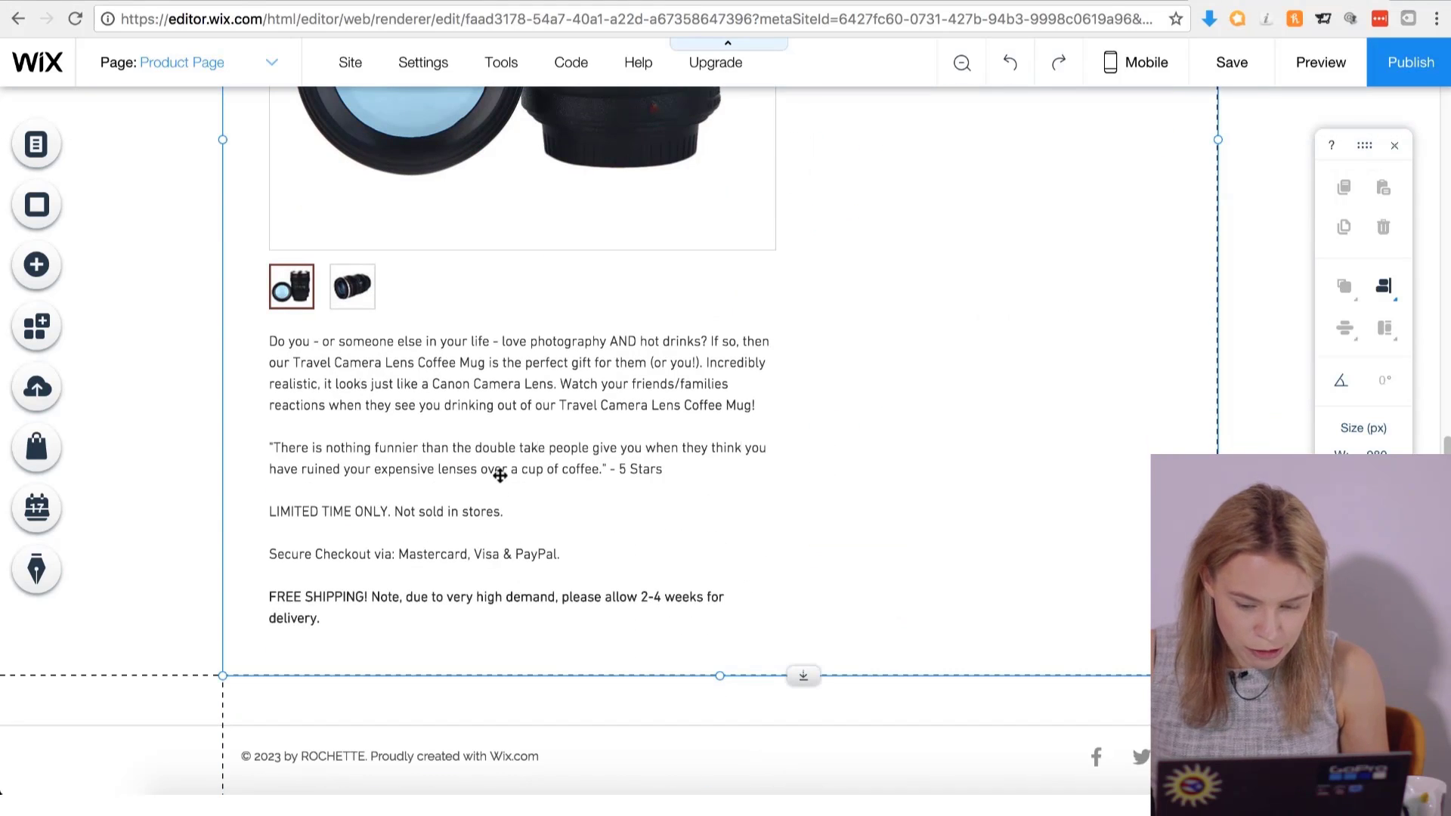
scroll(500, 475, "up", 5)
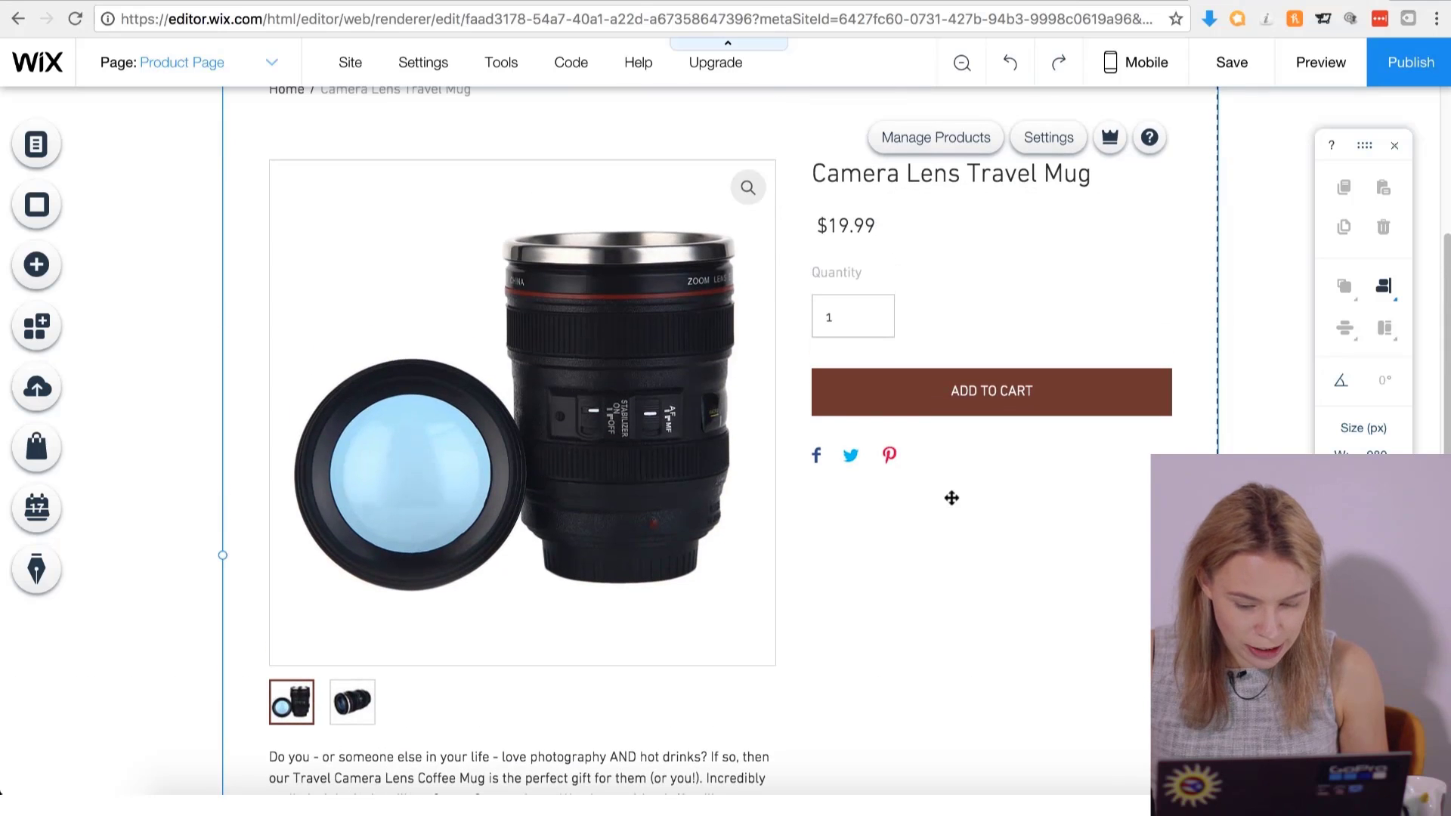
left_click(1243, 586)
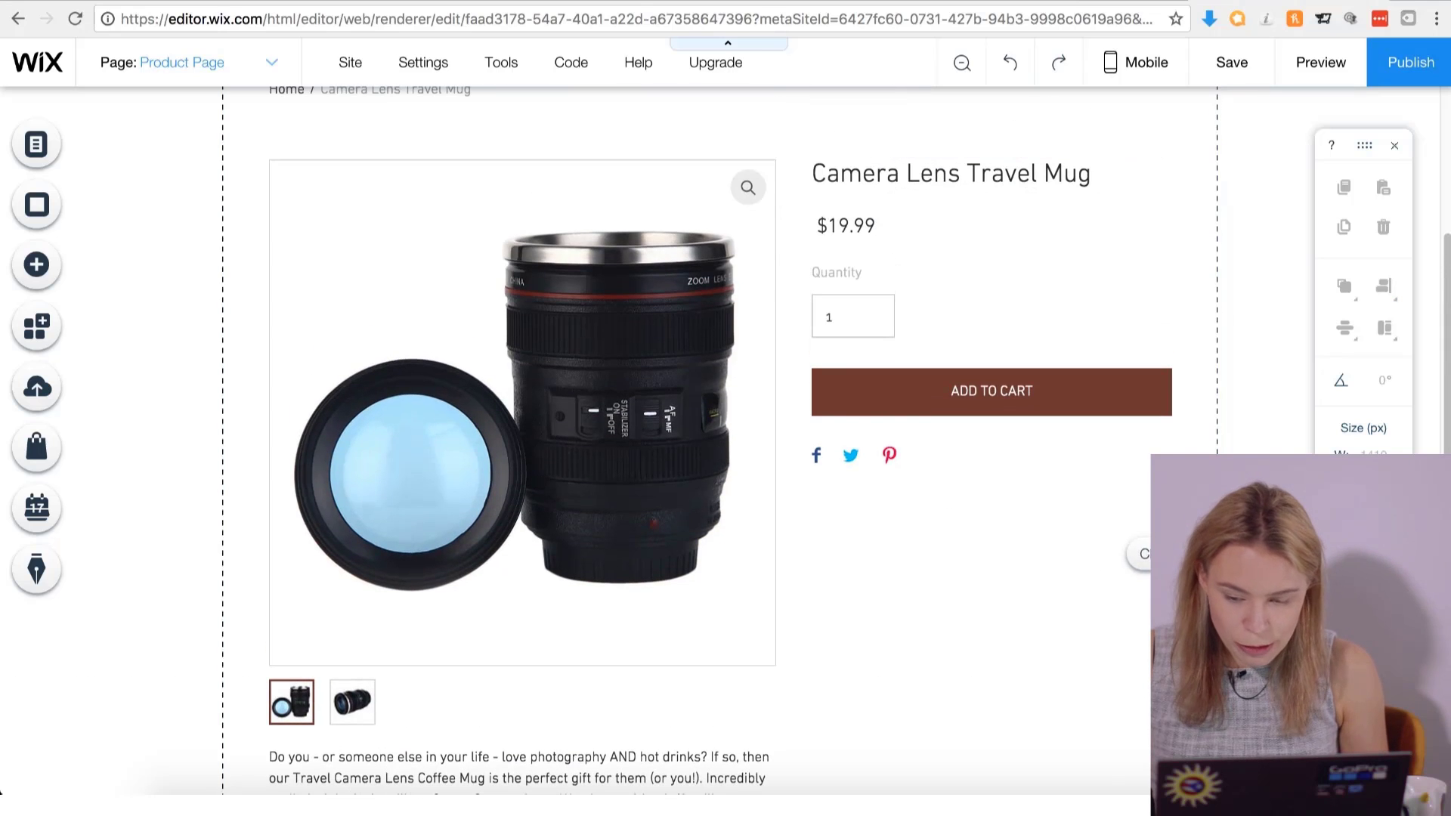
left_click(1230, 75)
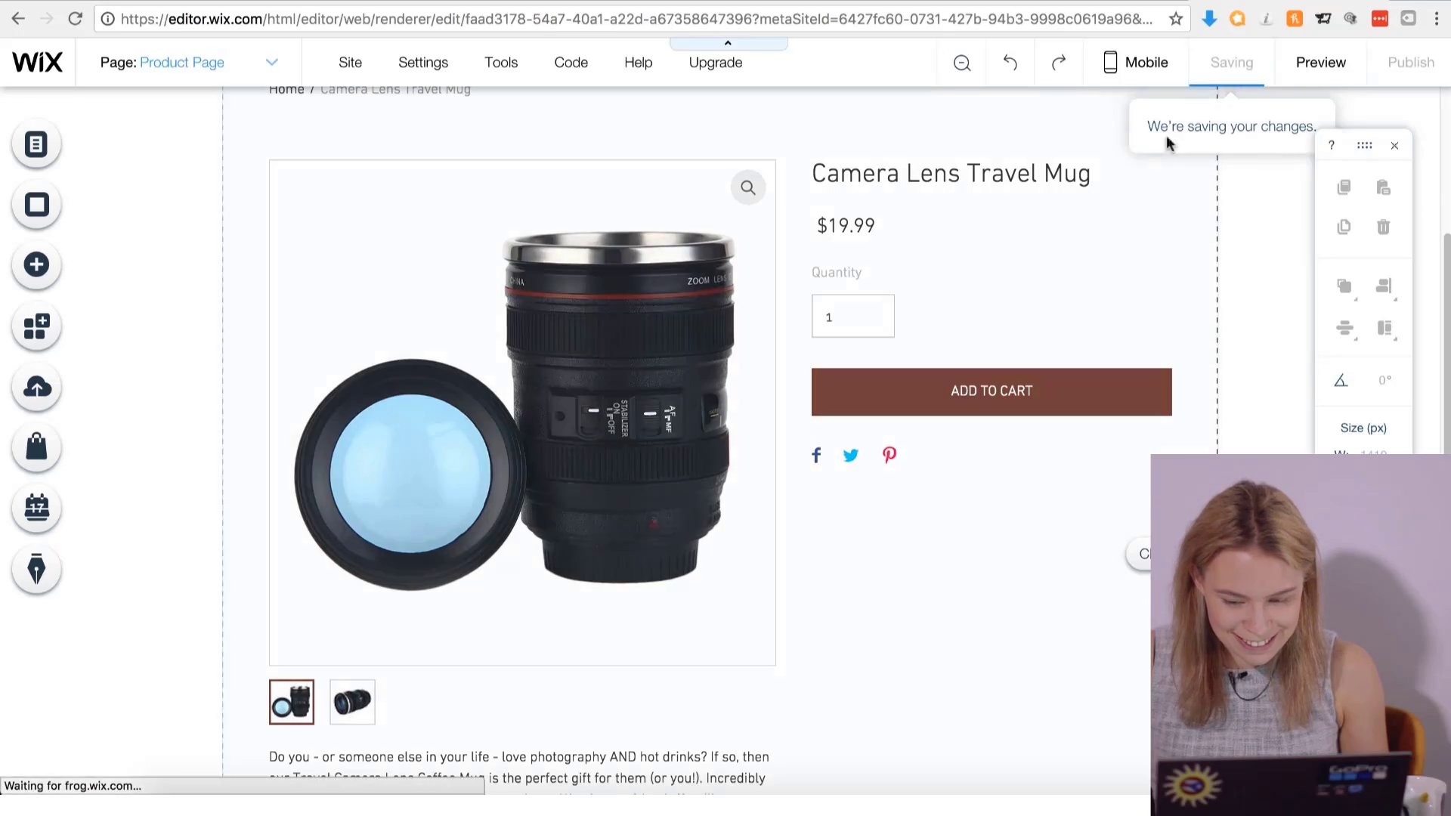
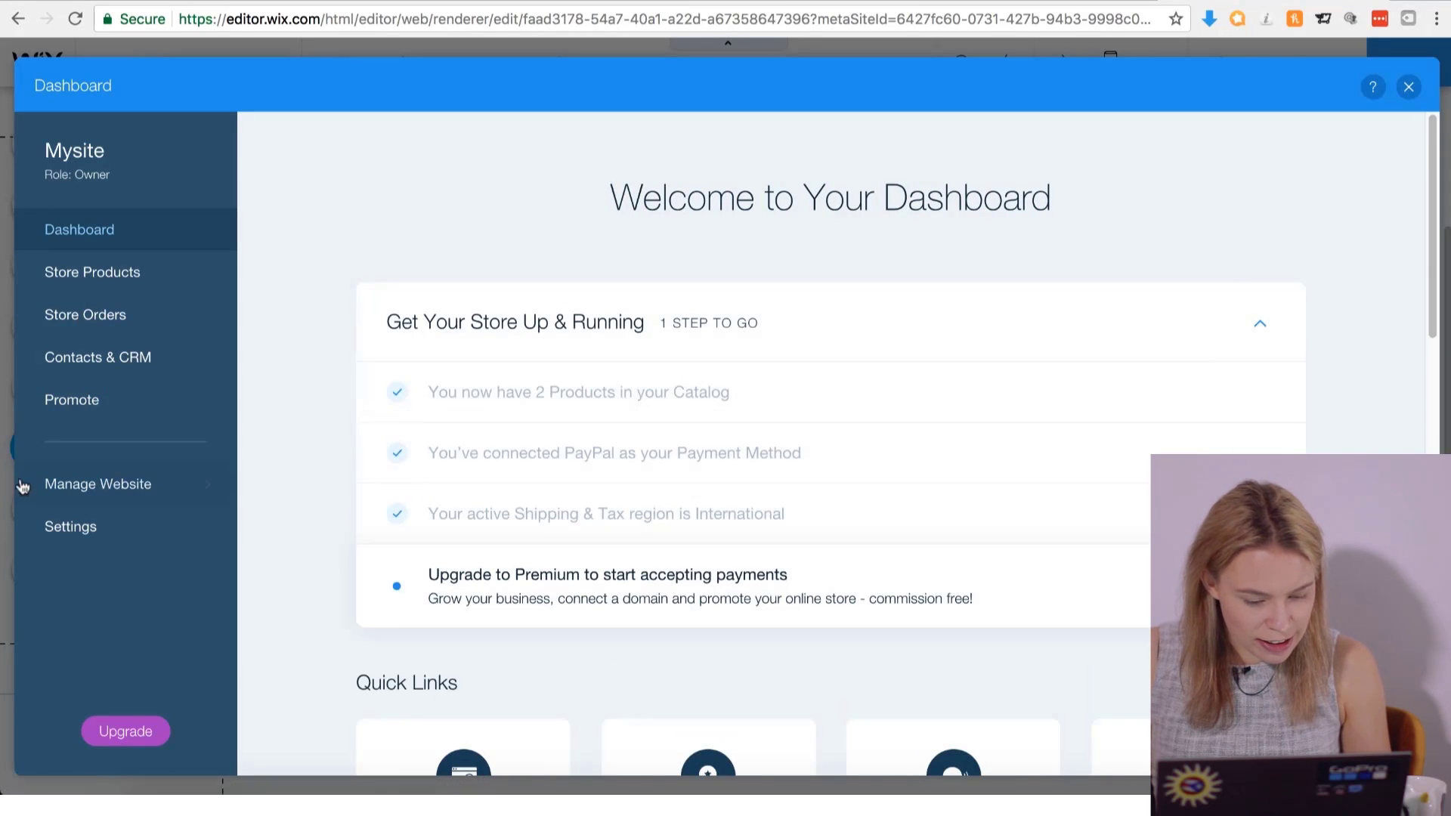
Add a new region in the dashboard's Store Shipping & Tax settings.
left_click(69, 527)
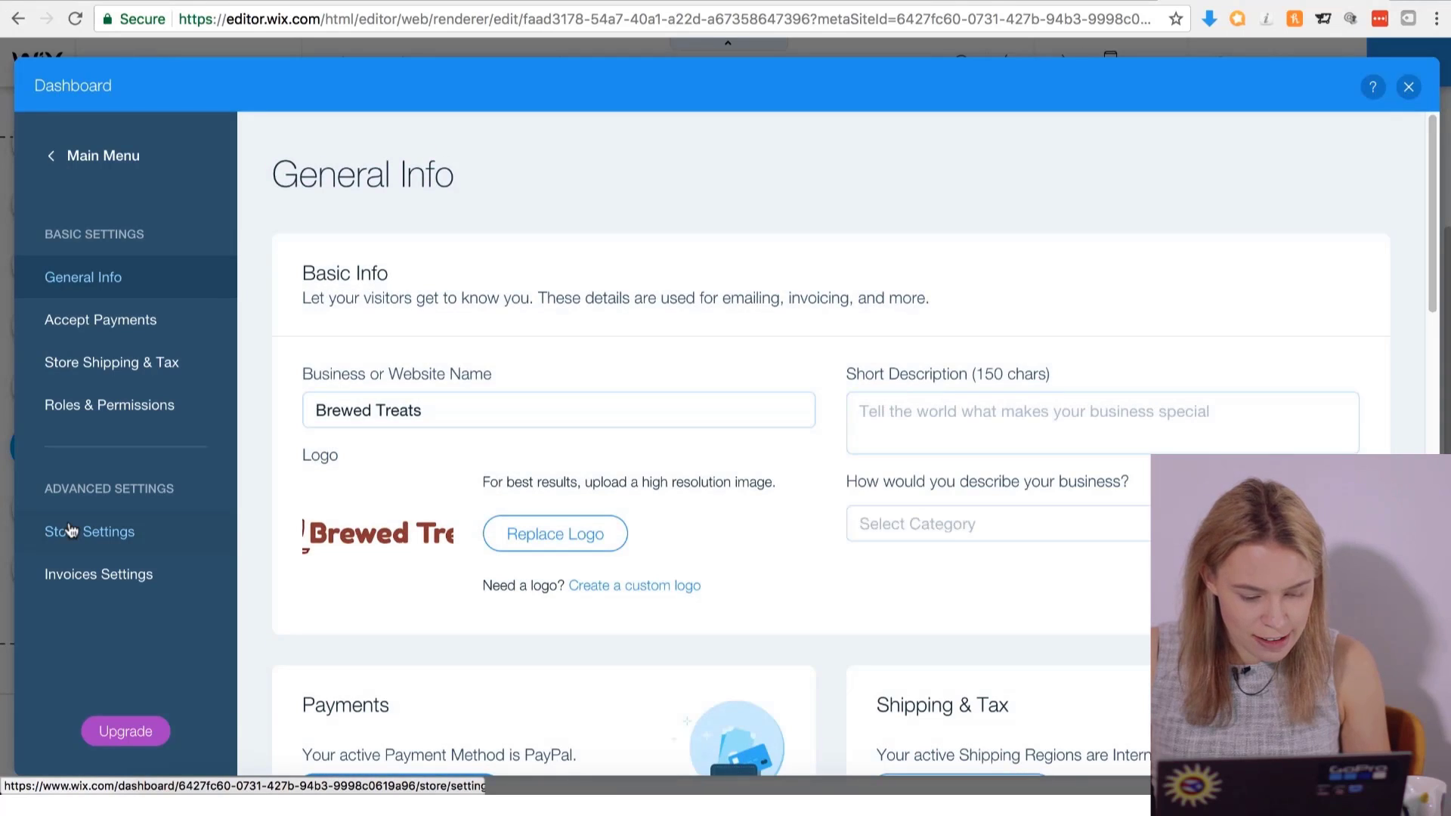
left_click(133, 367)
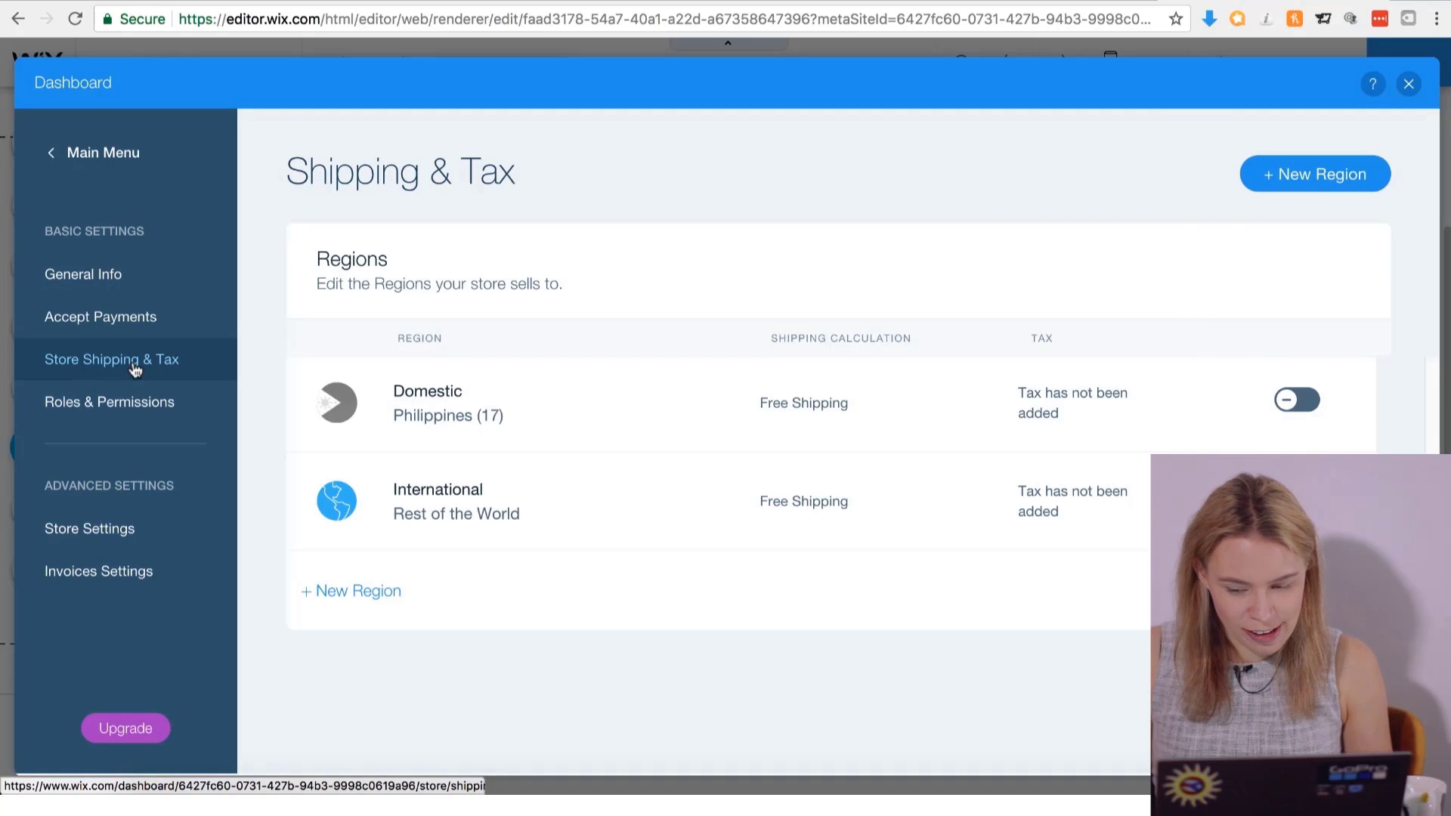
left_click(1321, 185)
Add the United States as a destination of the new shipping region.
scroll(601, 451, "down", 5)
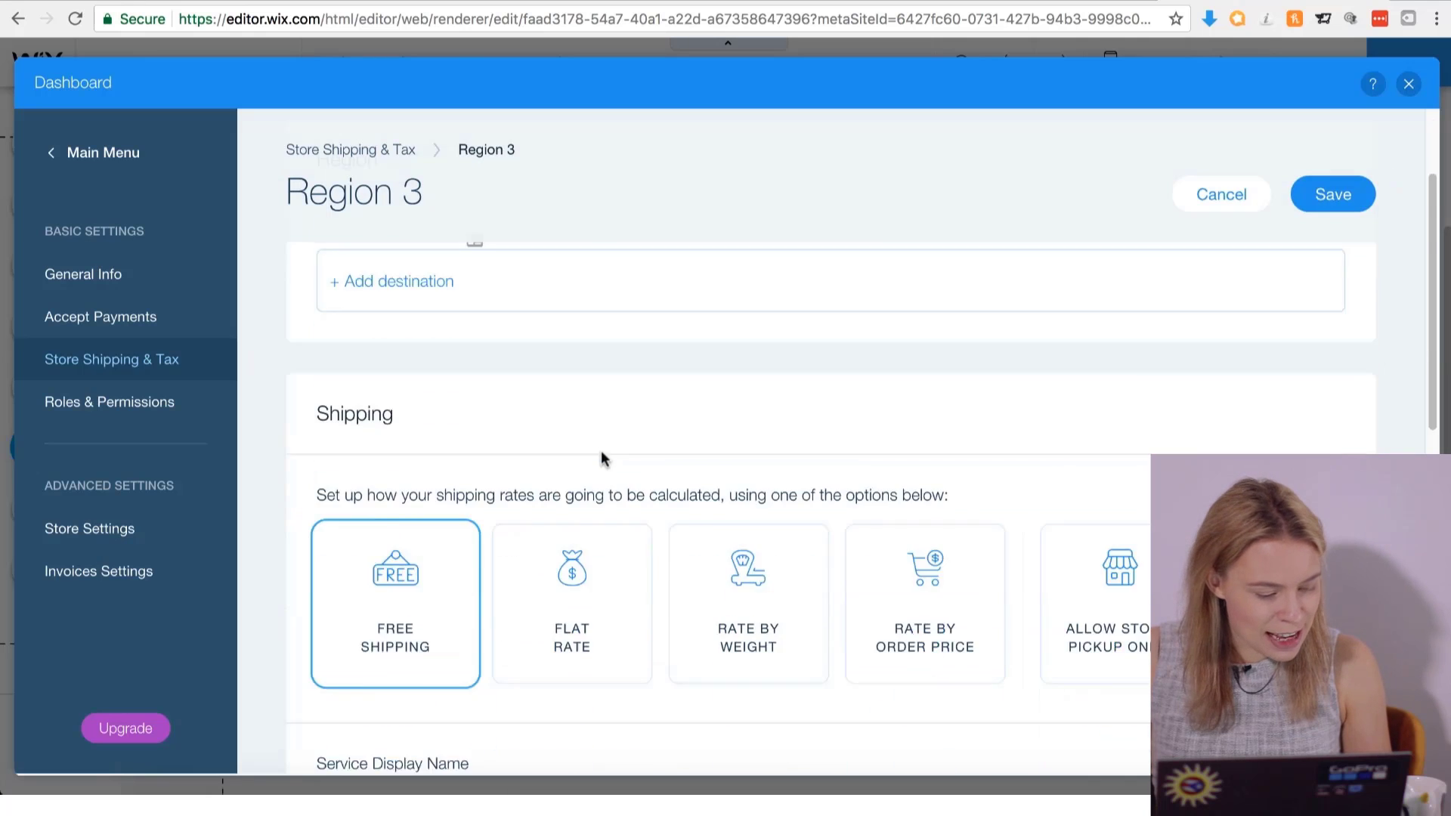
scroll(446, 331, "up", 2)
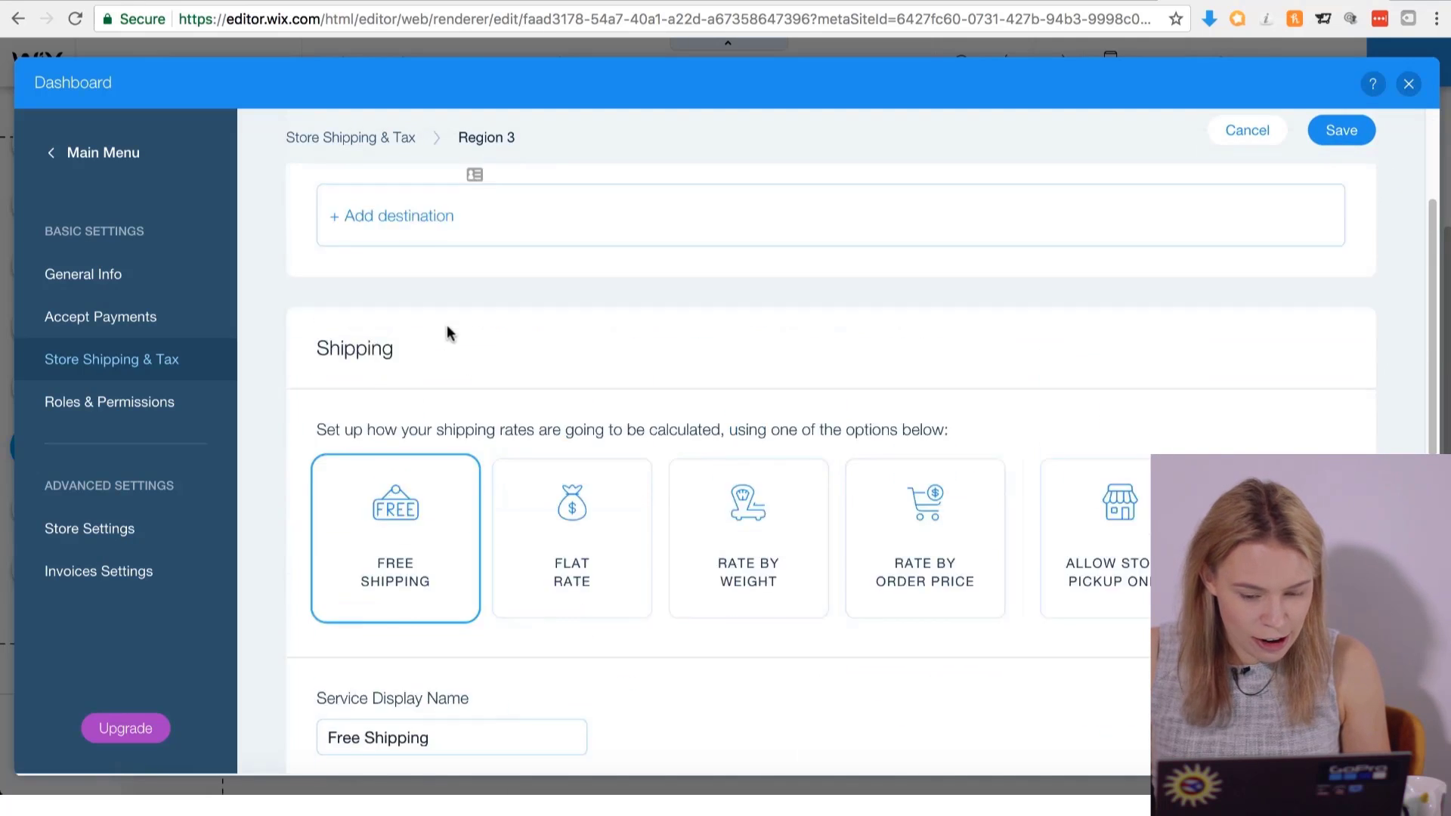
left_click(446, 262)
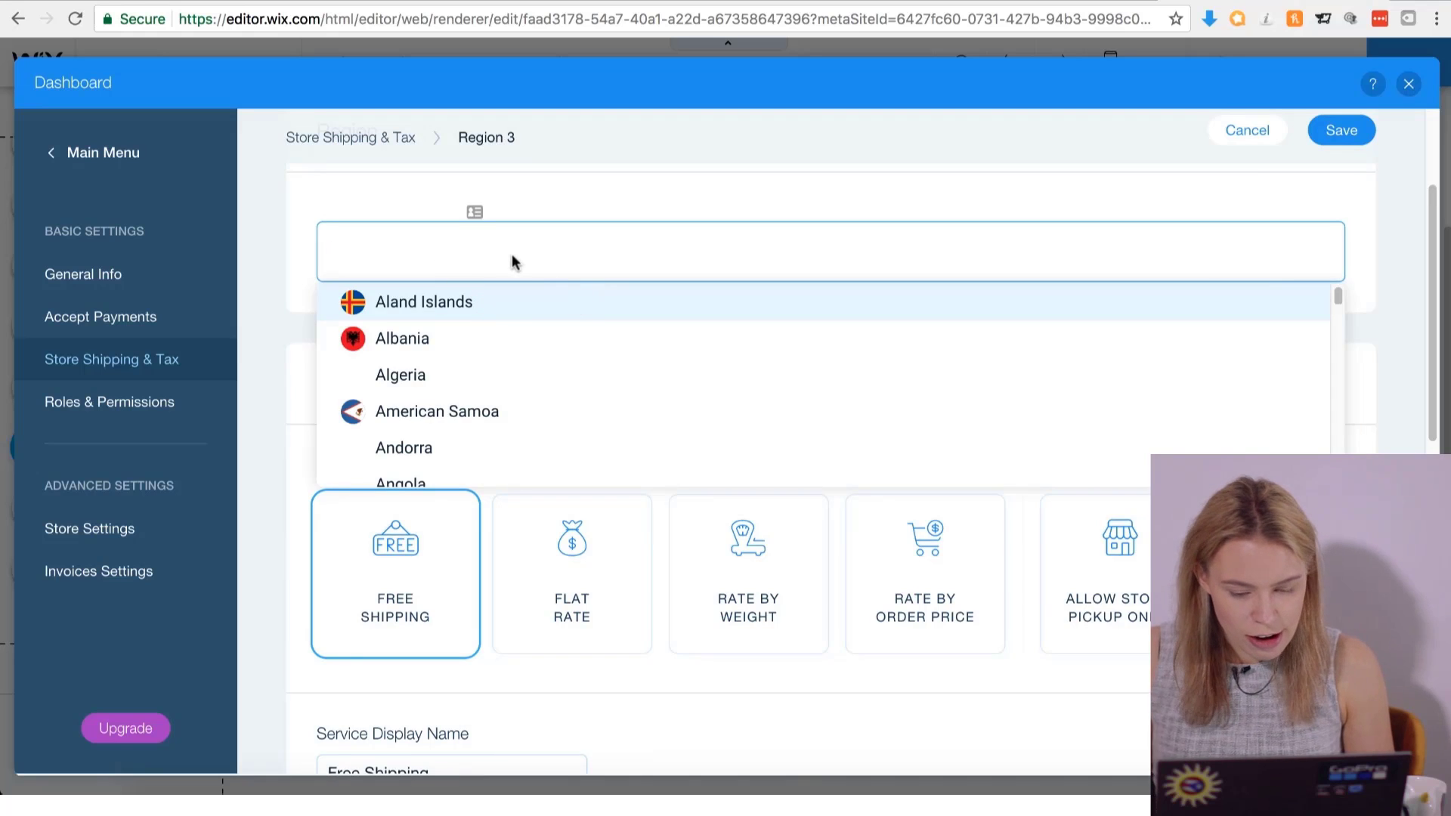
type("uni")
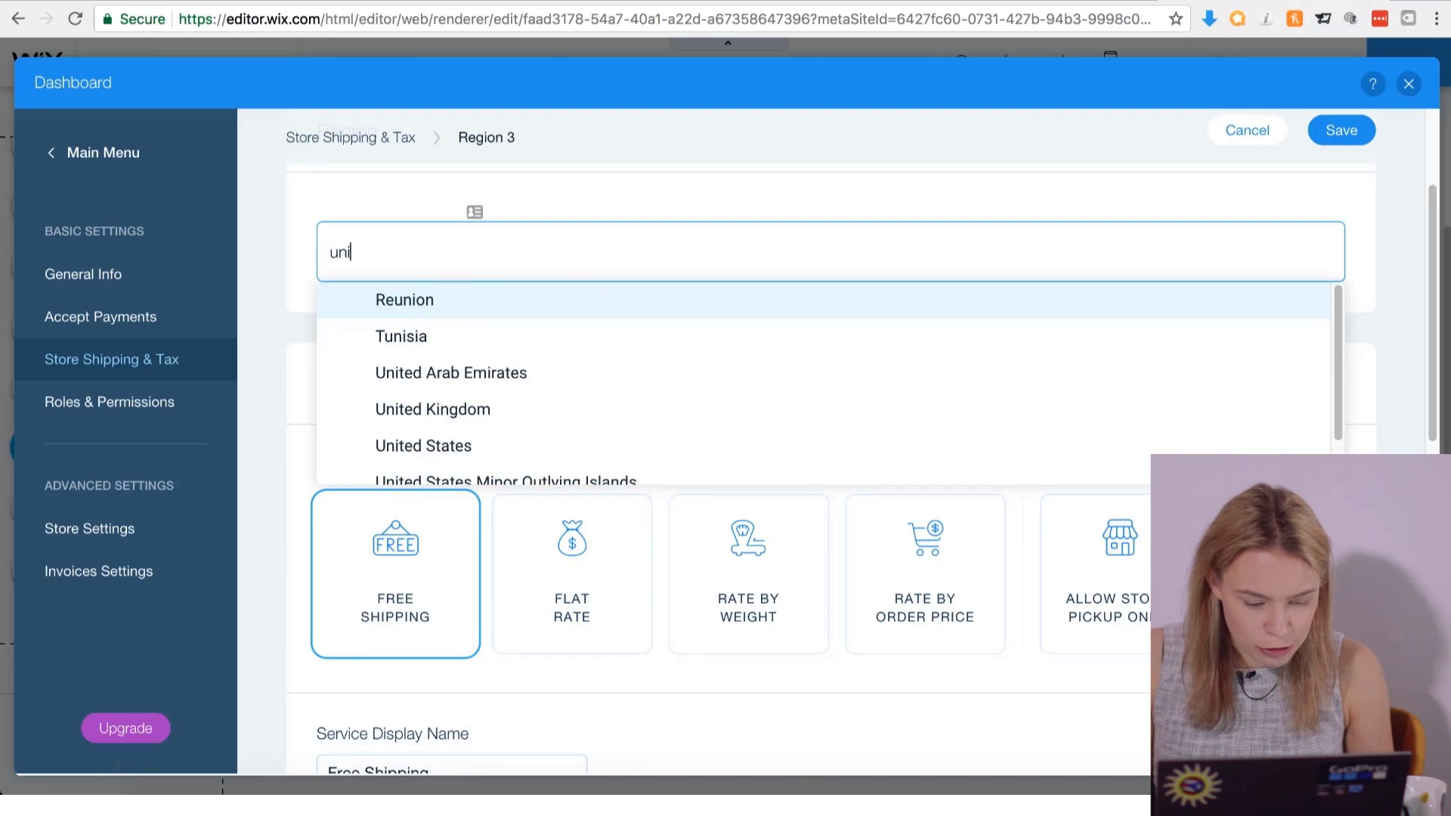
left_click(466, 446)
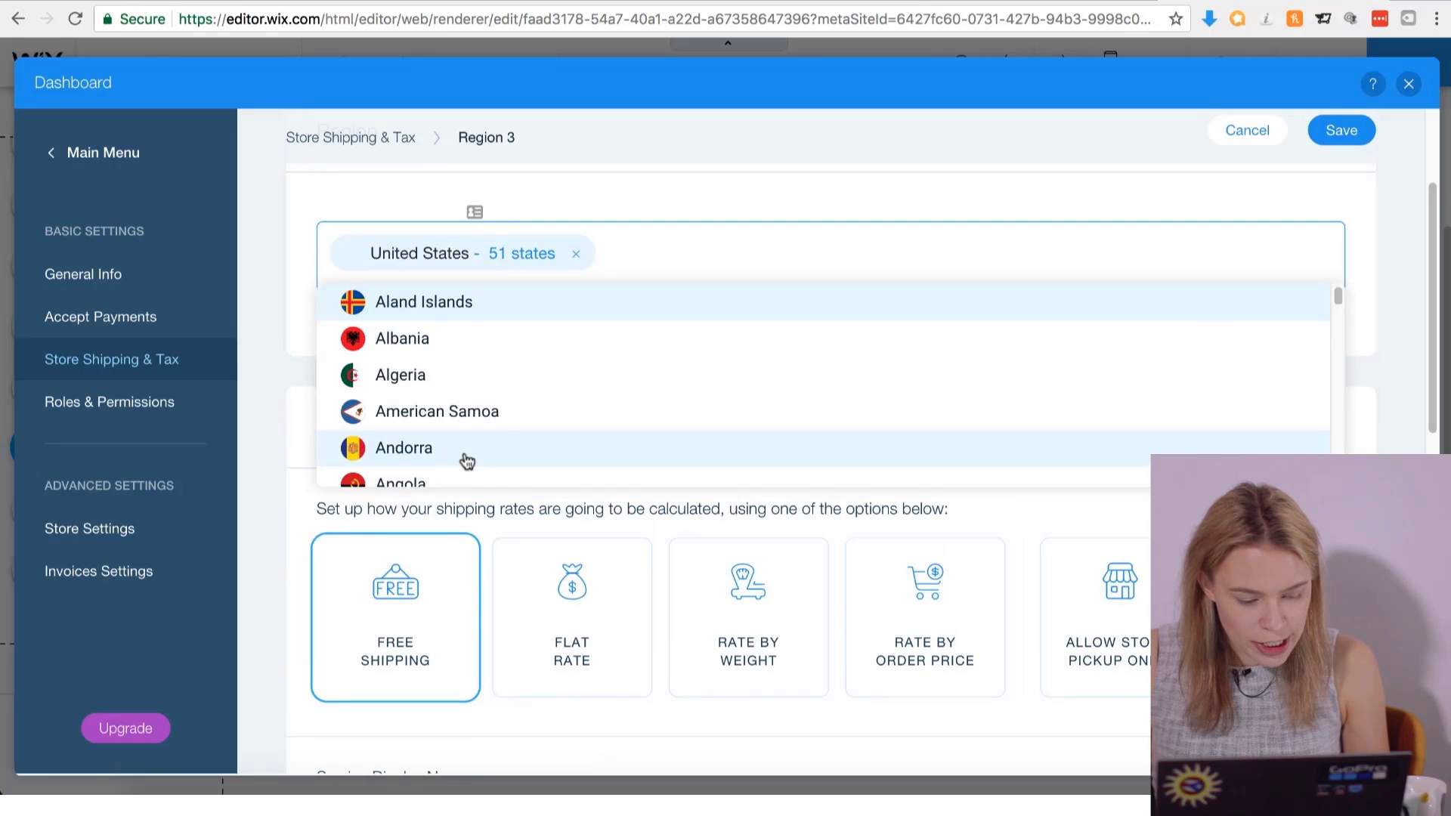
left_click(1239, 196)
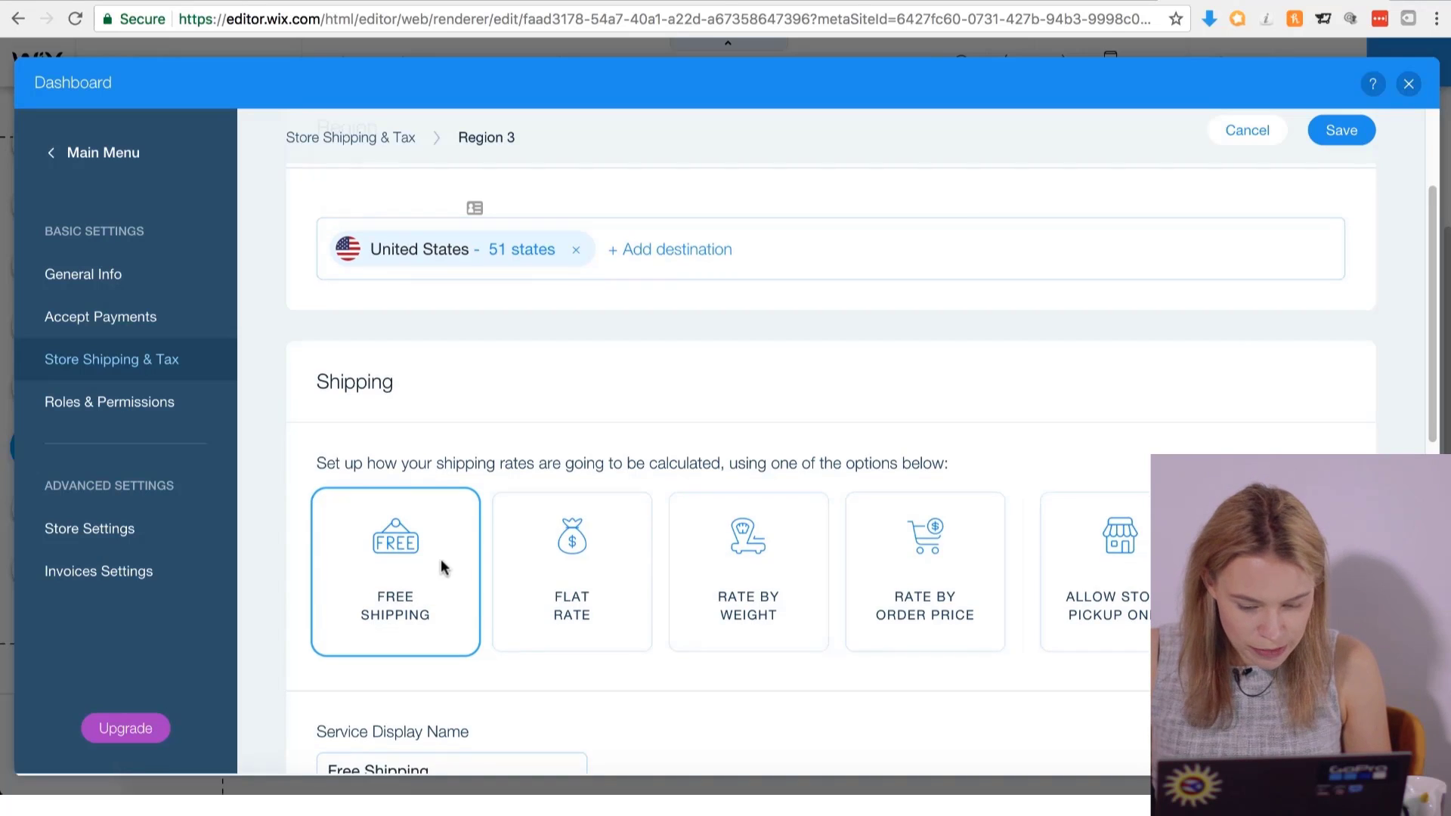
Keep free shipping for the region, rename it "FREE Shipping - US" and save it.
scroll(442, 563, "down", 3)
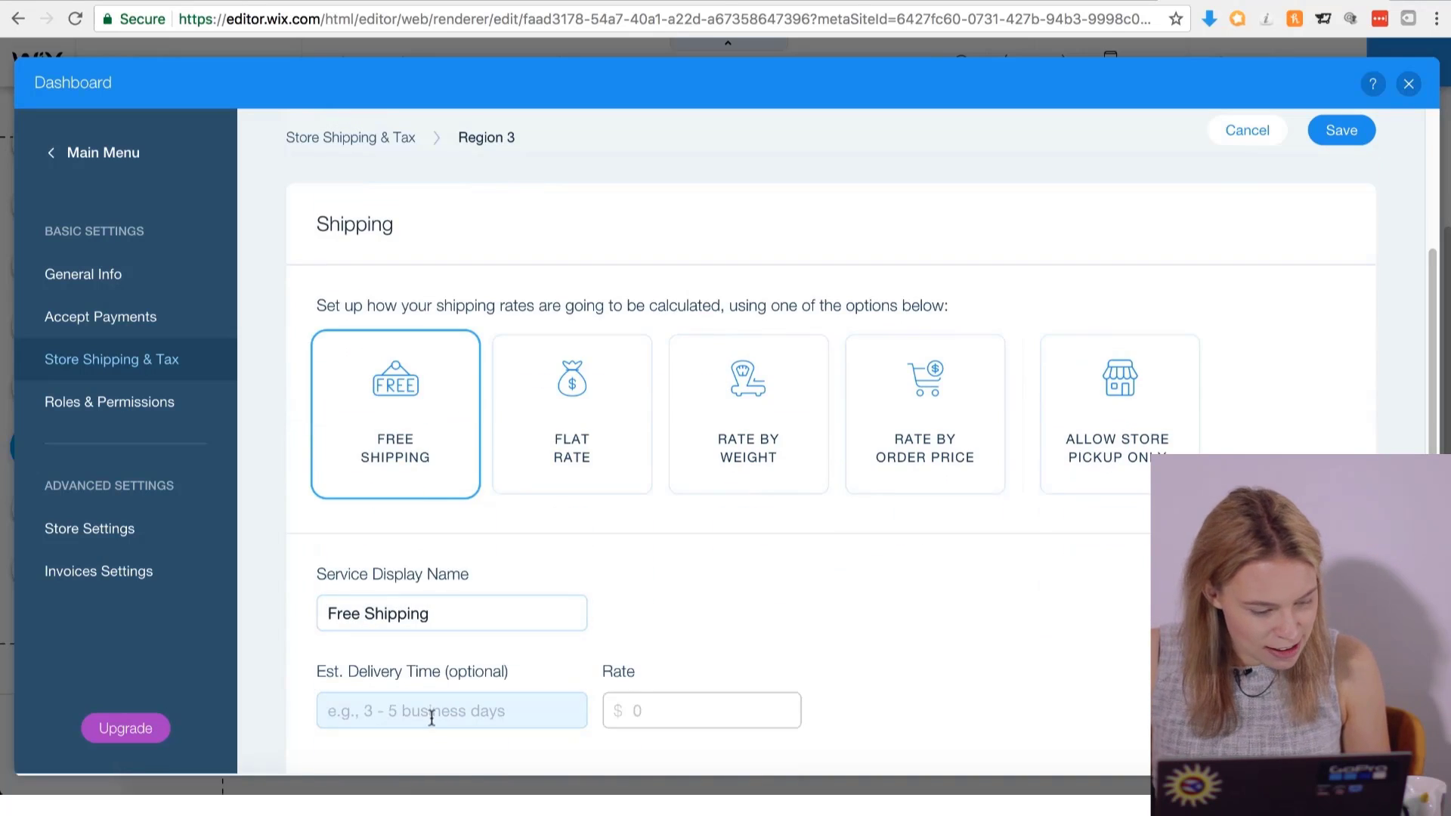
scroll(431, 714, "down", 1)
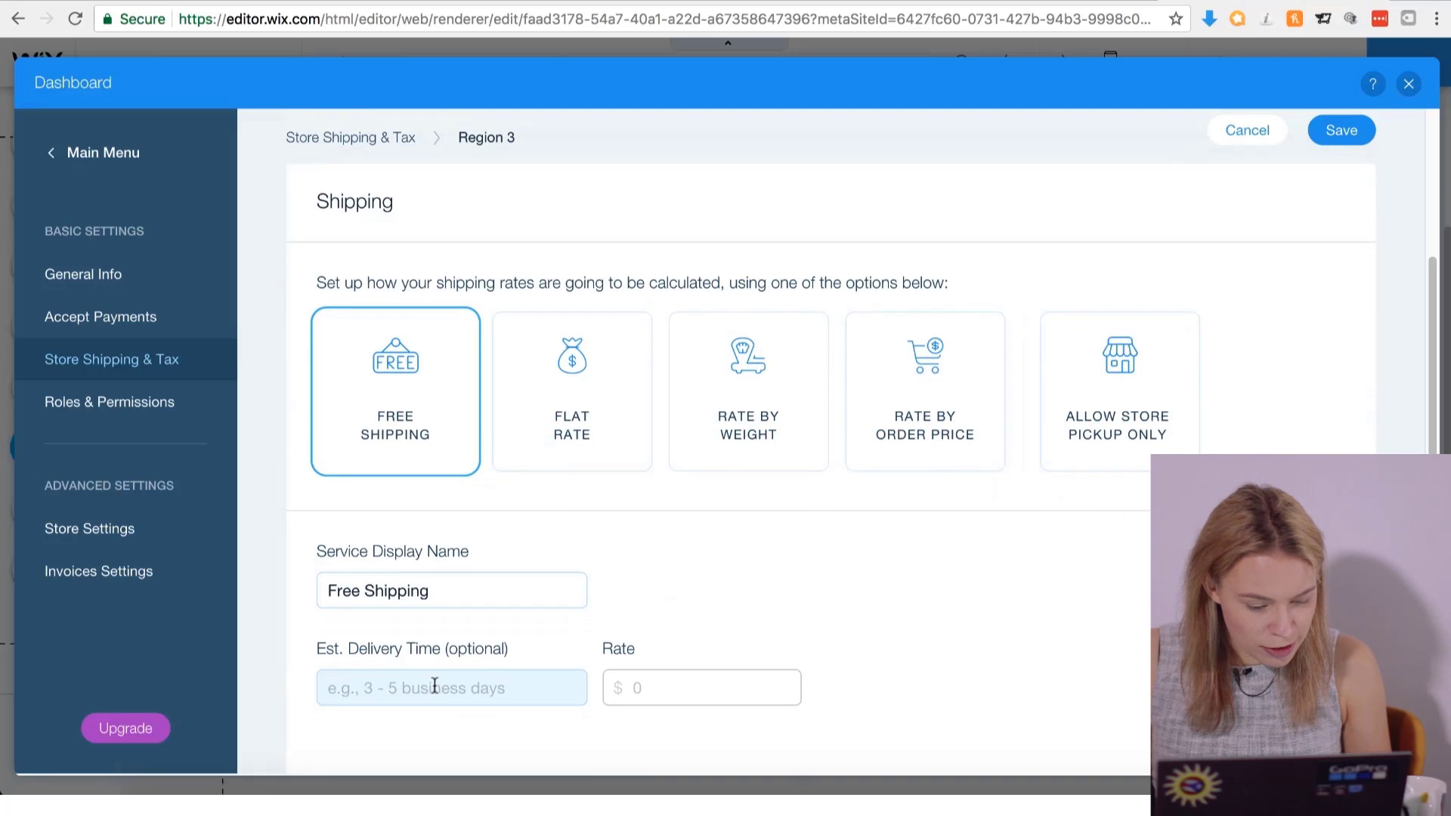
scroll(464, 641, "down", 1)
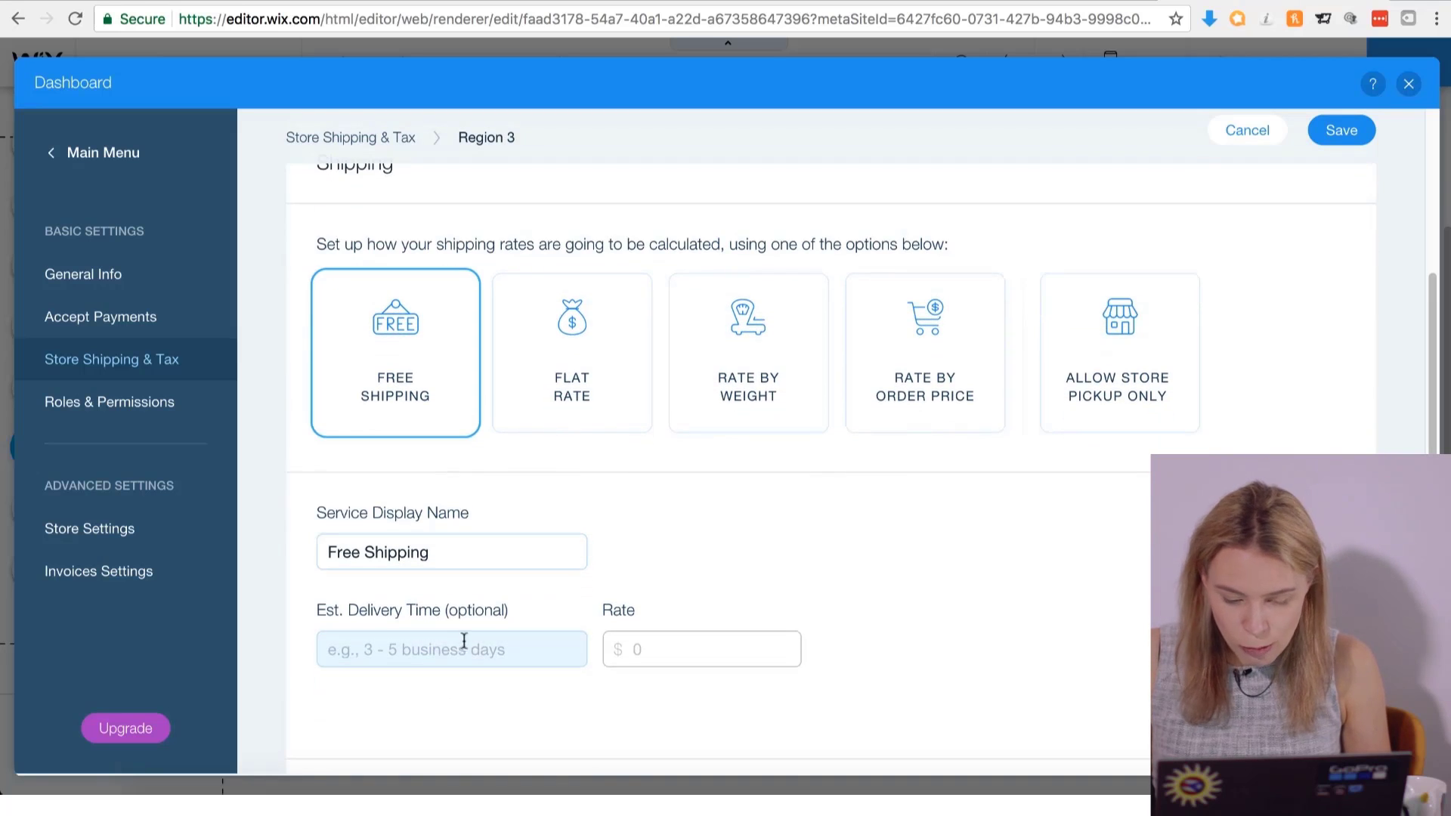
scroll(826, 486, "up", 10)
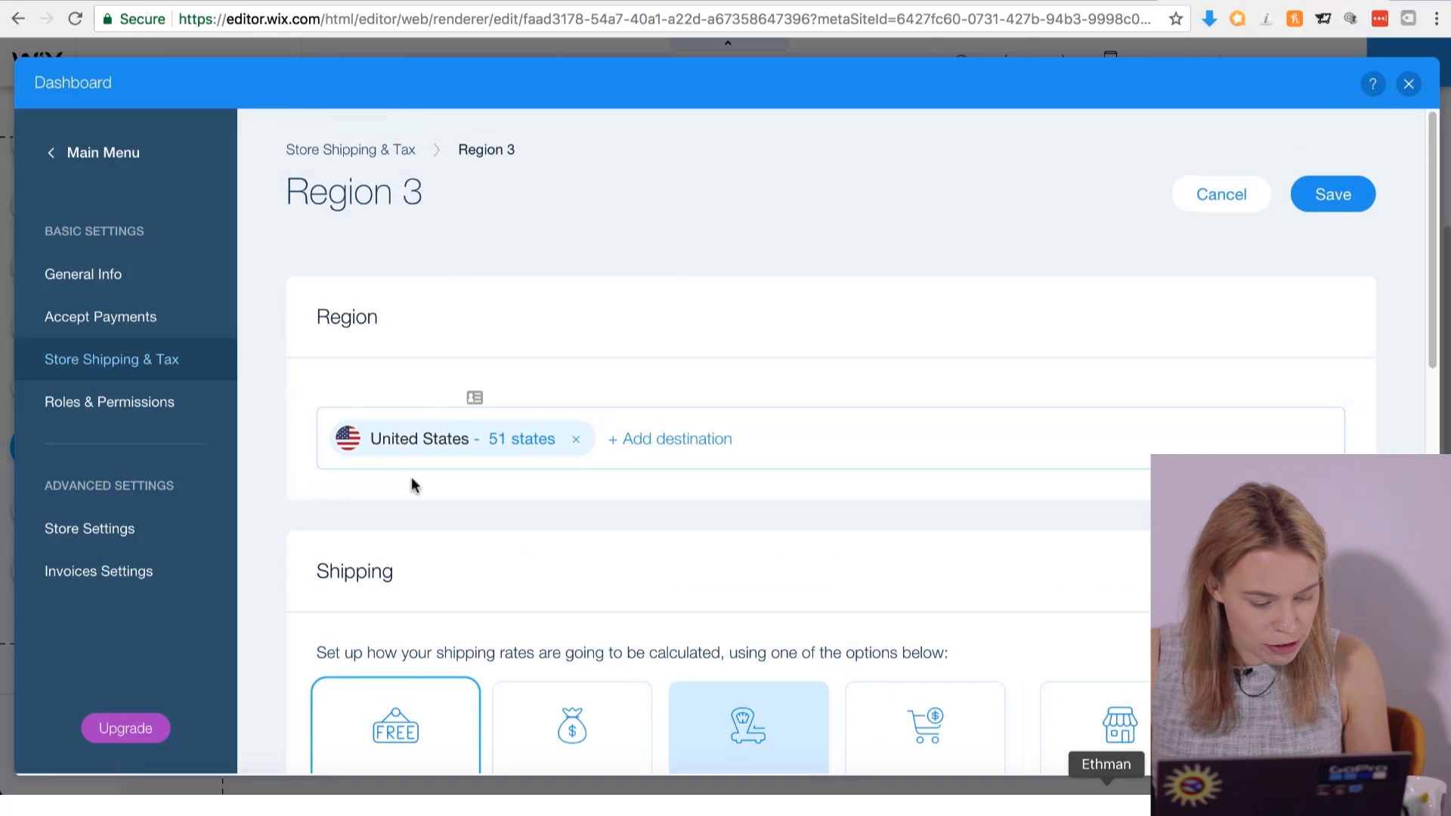
left_click(385, 200)
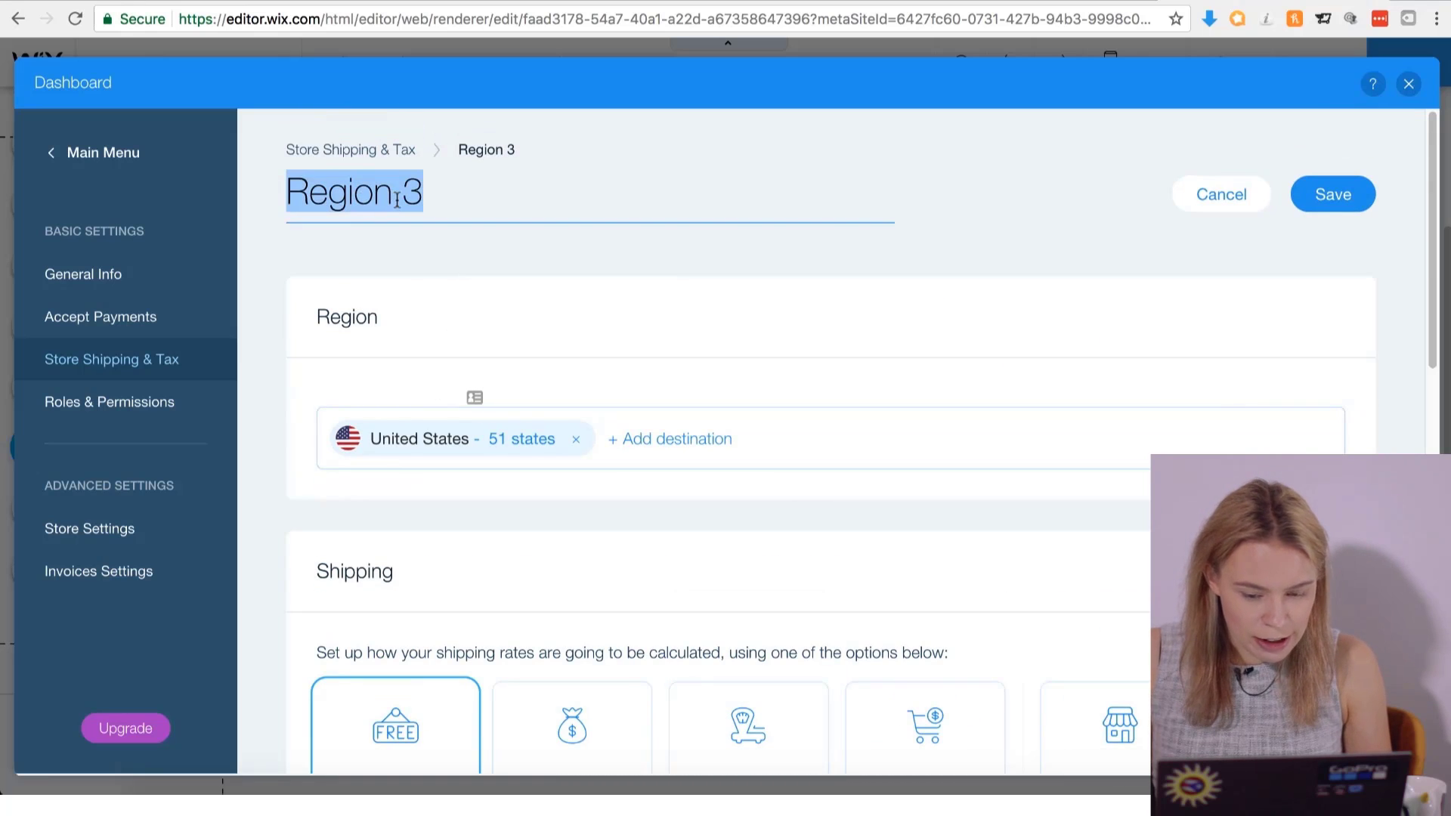
type("FR")
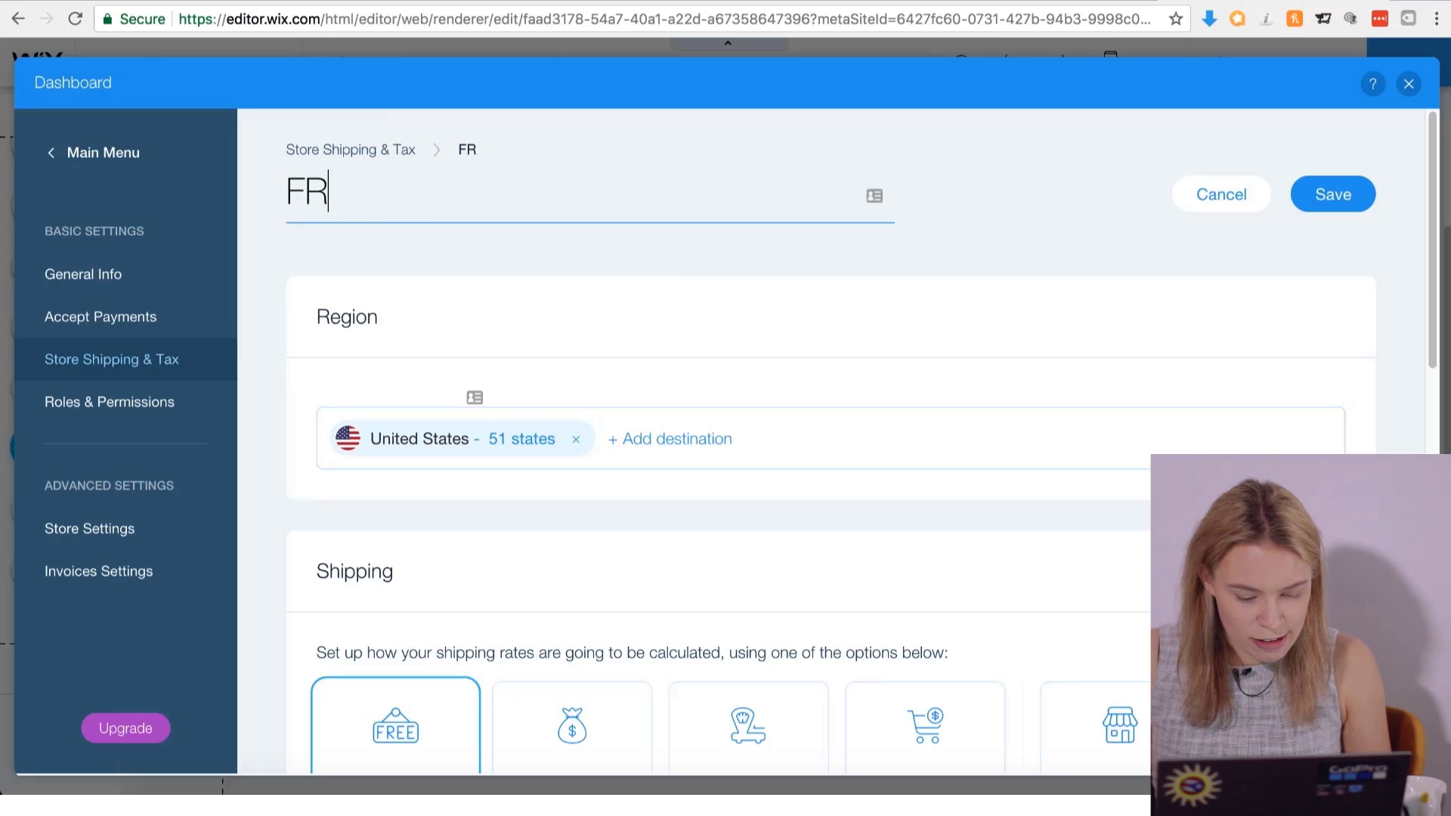
type("EE ")
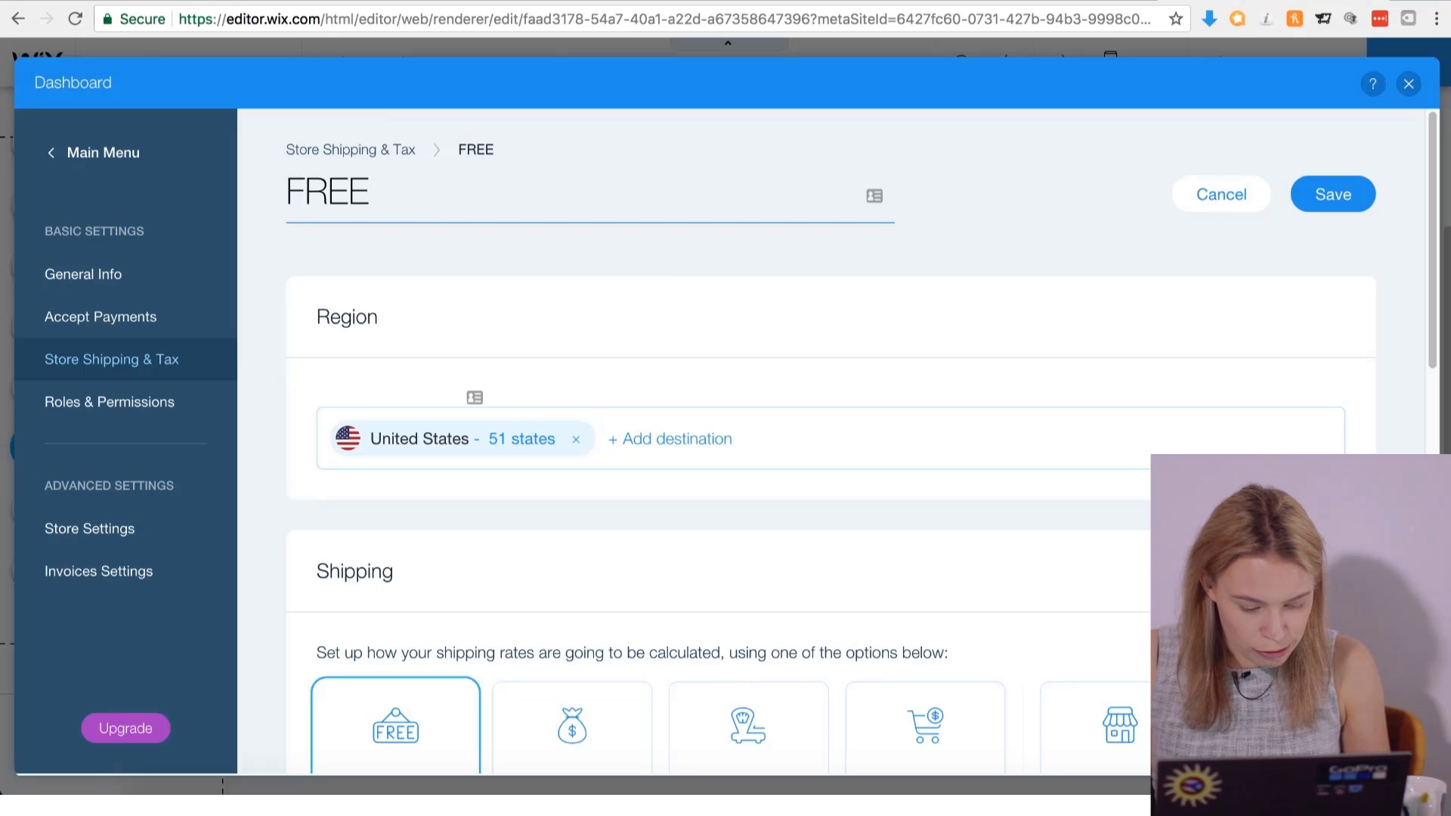
type("Ship")
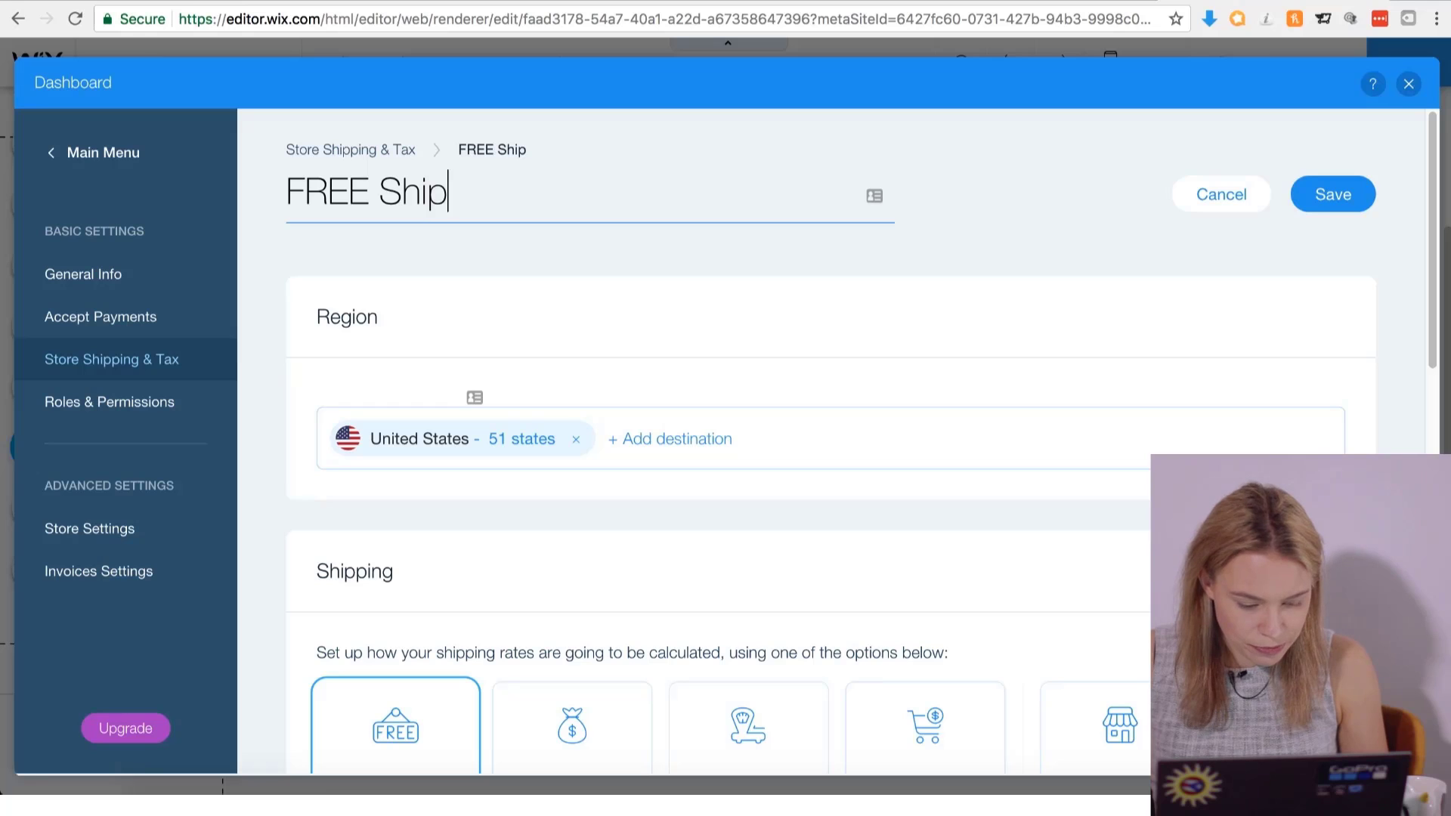
type("ping - ")
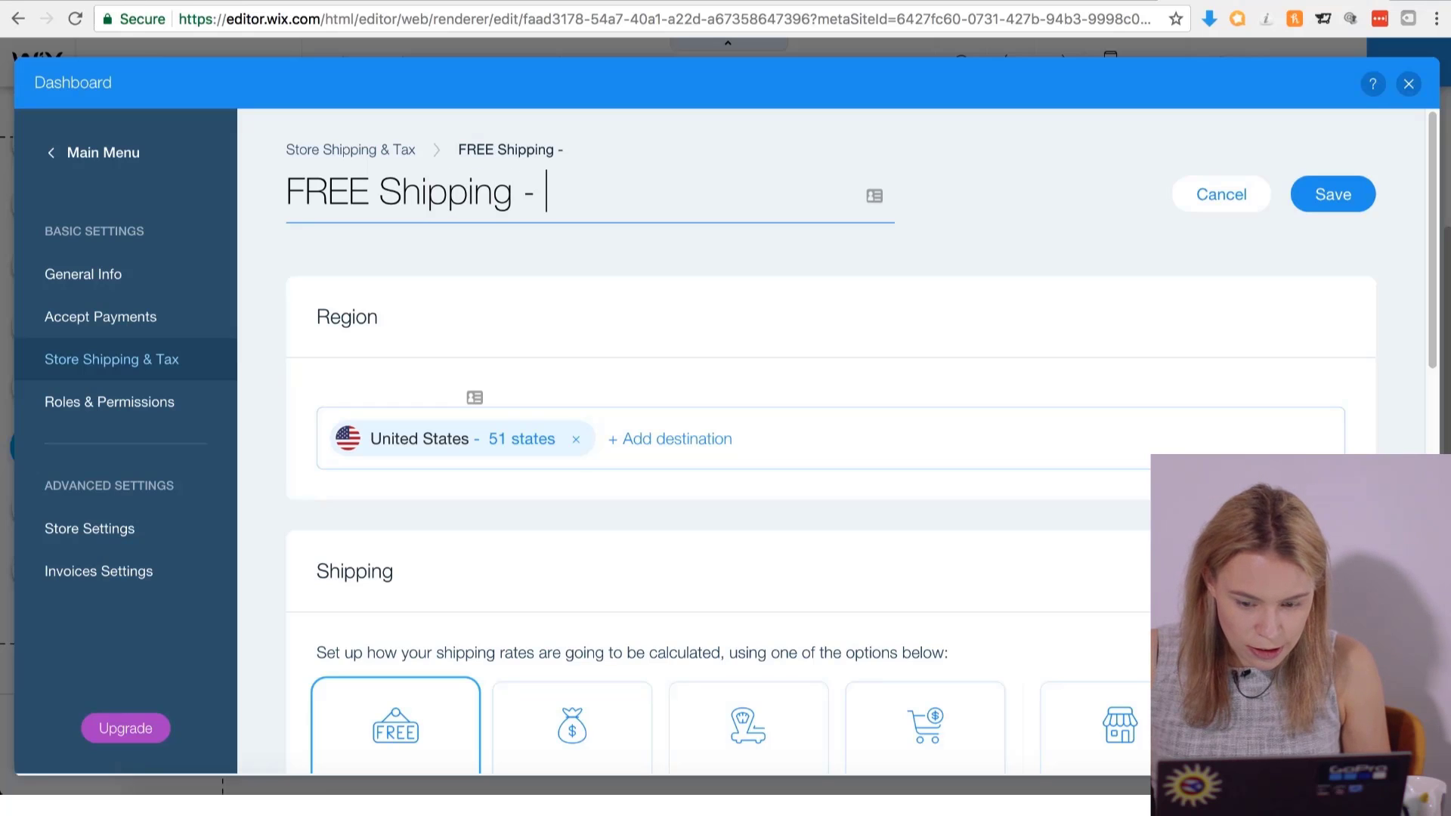
type("US")
left_click(996, 240)
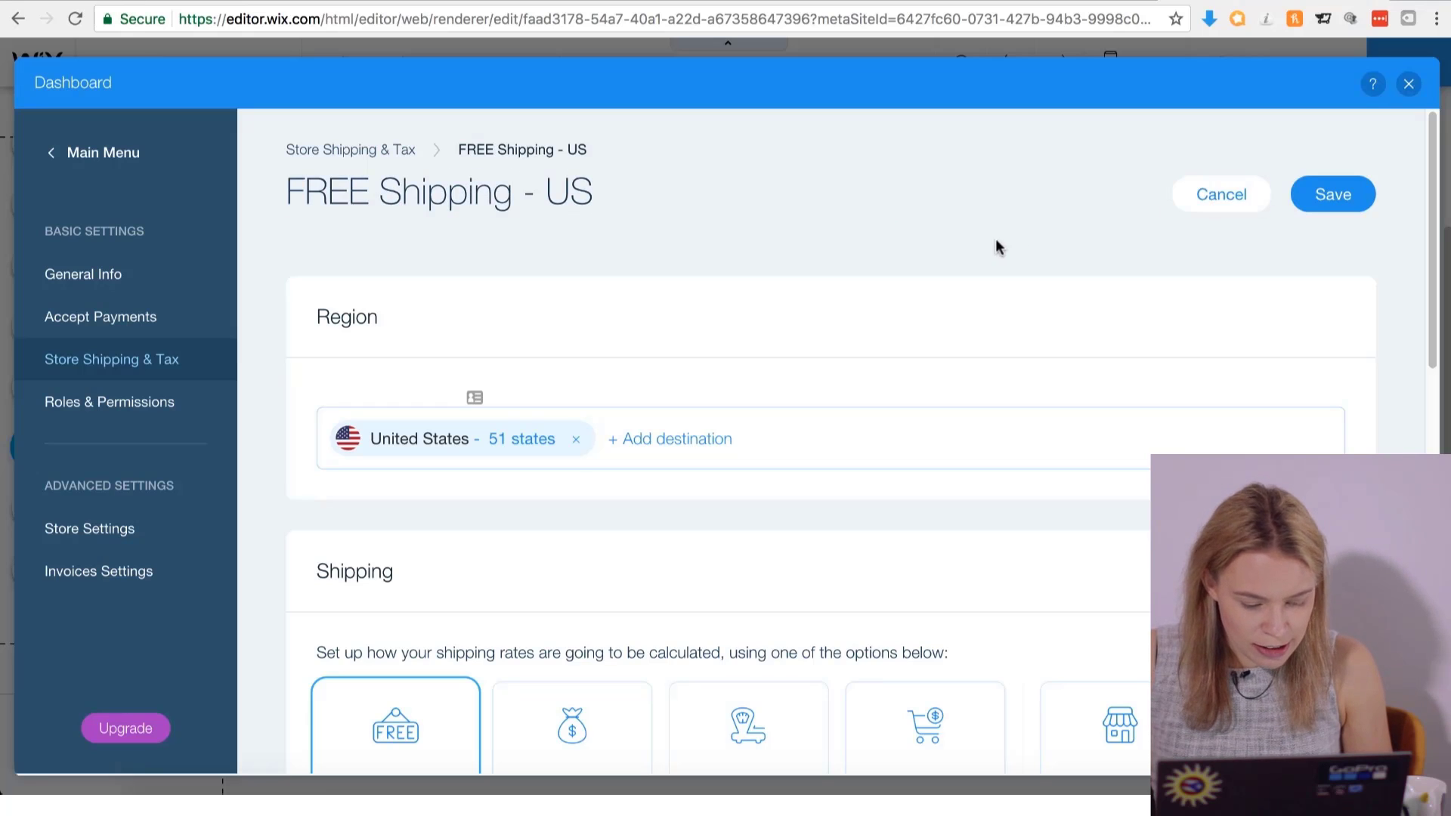
left_click(1334, 195)
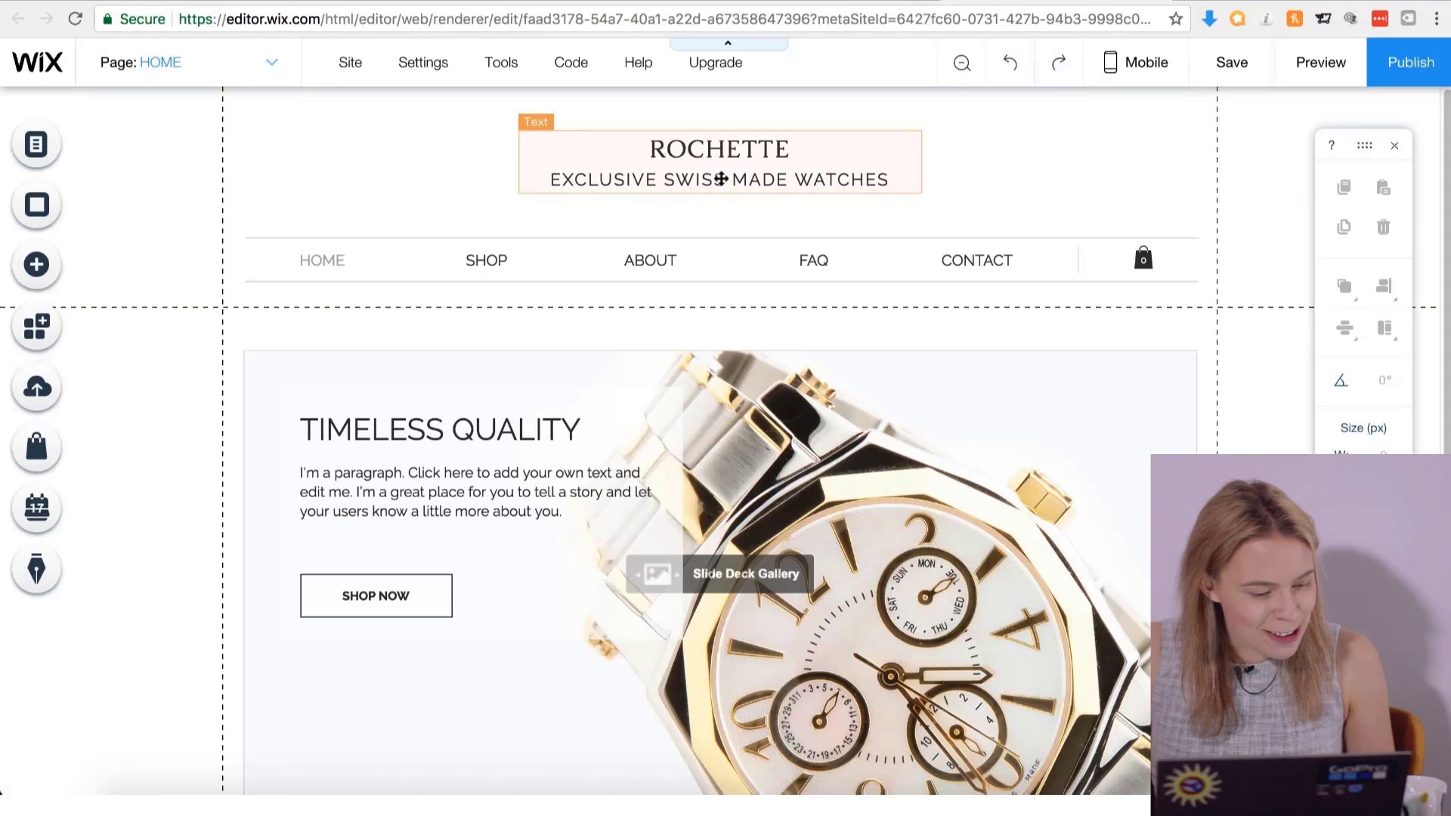
Delete the "ROCHETTE Exclusive Swiss Made Watches" title text from the home page header.
left_click(722, 179)
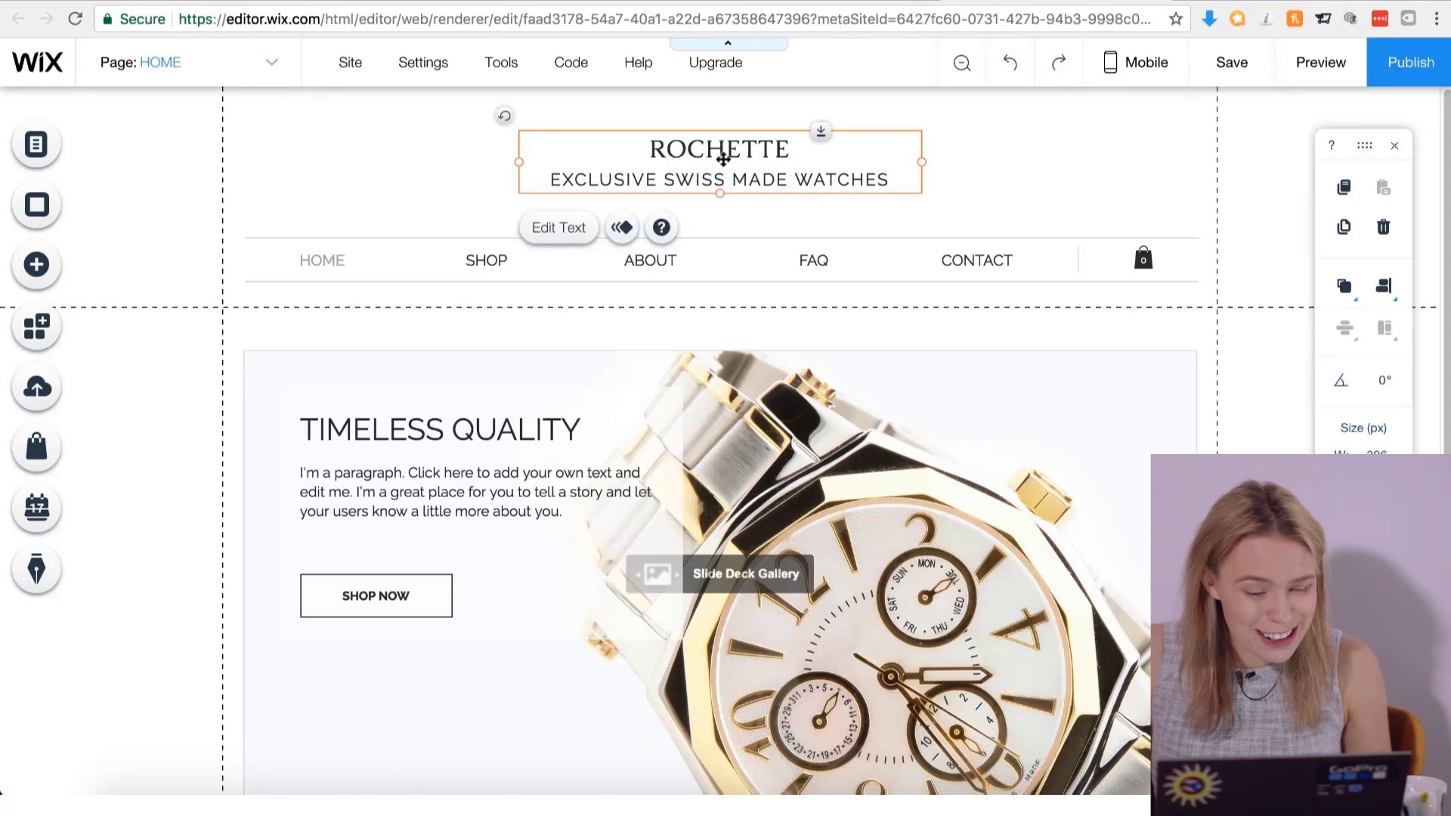
right_click(723, 159)
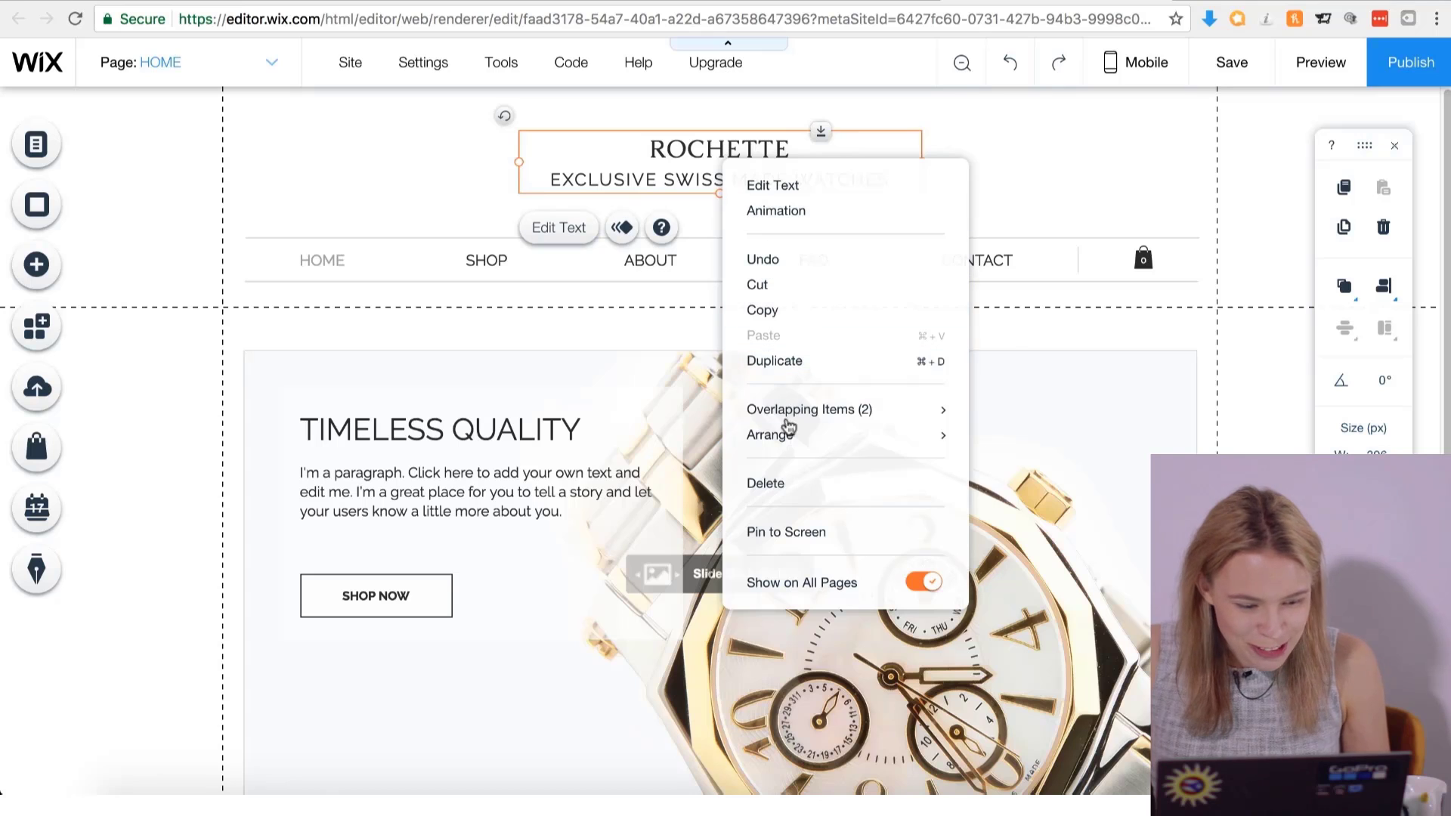
left_click(765, 487)
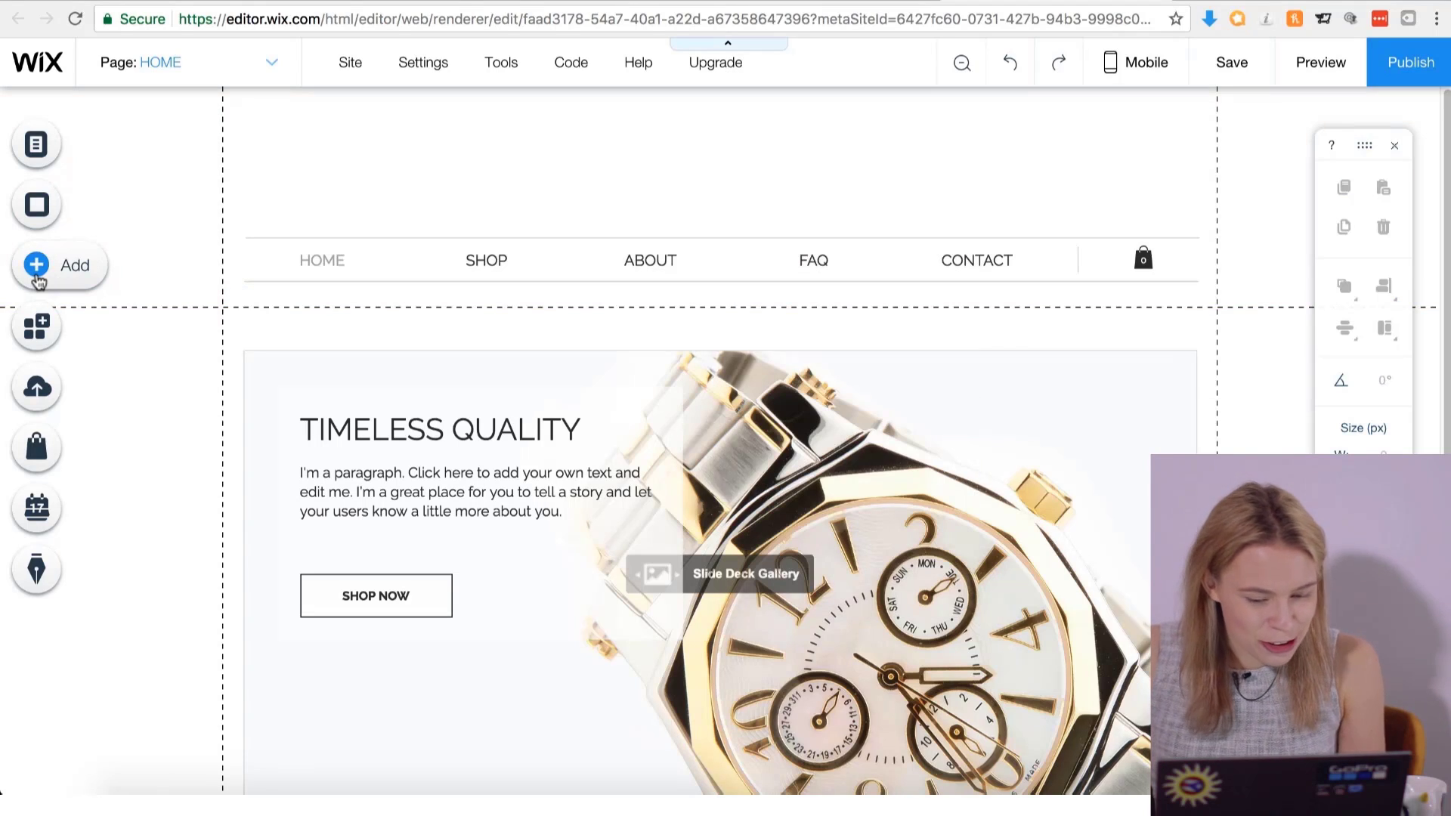
Insert the Brewed Treats logo from the uploaded images onto the home page.
left_click(60, 262)
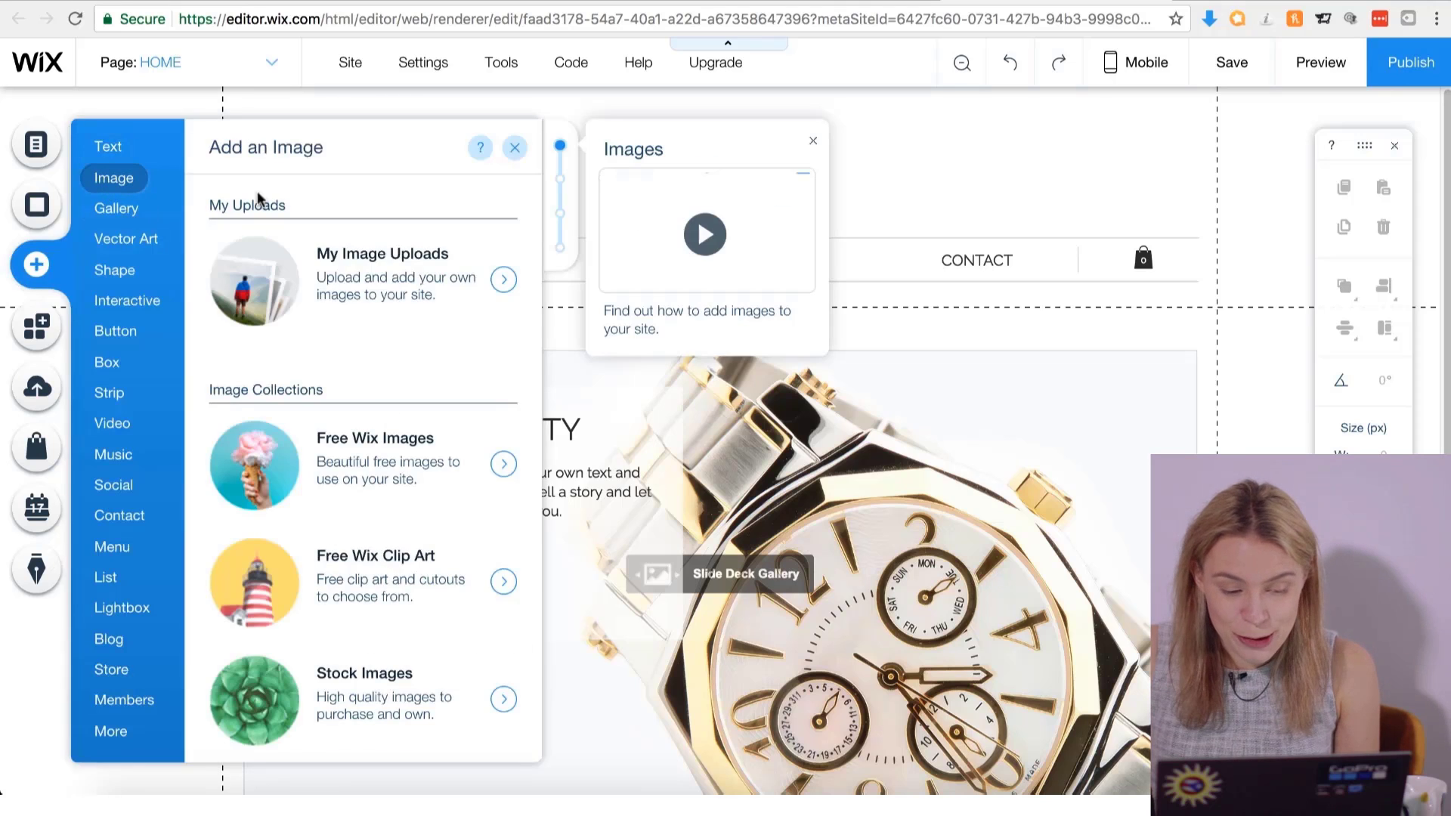
left_click(504, 281)
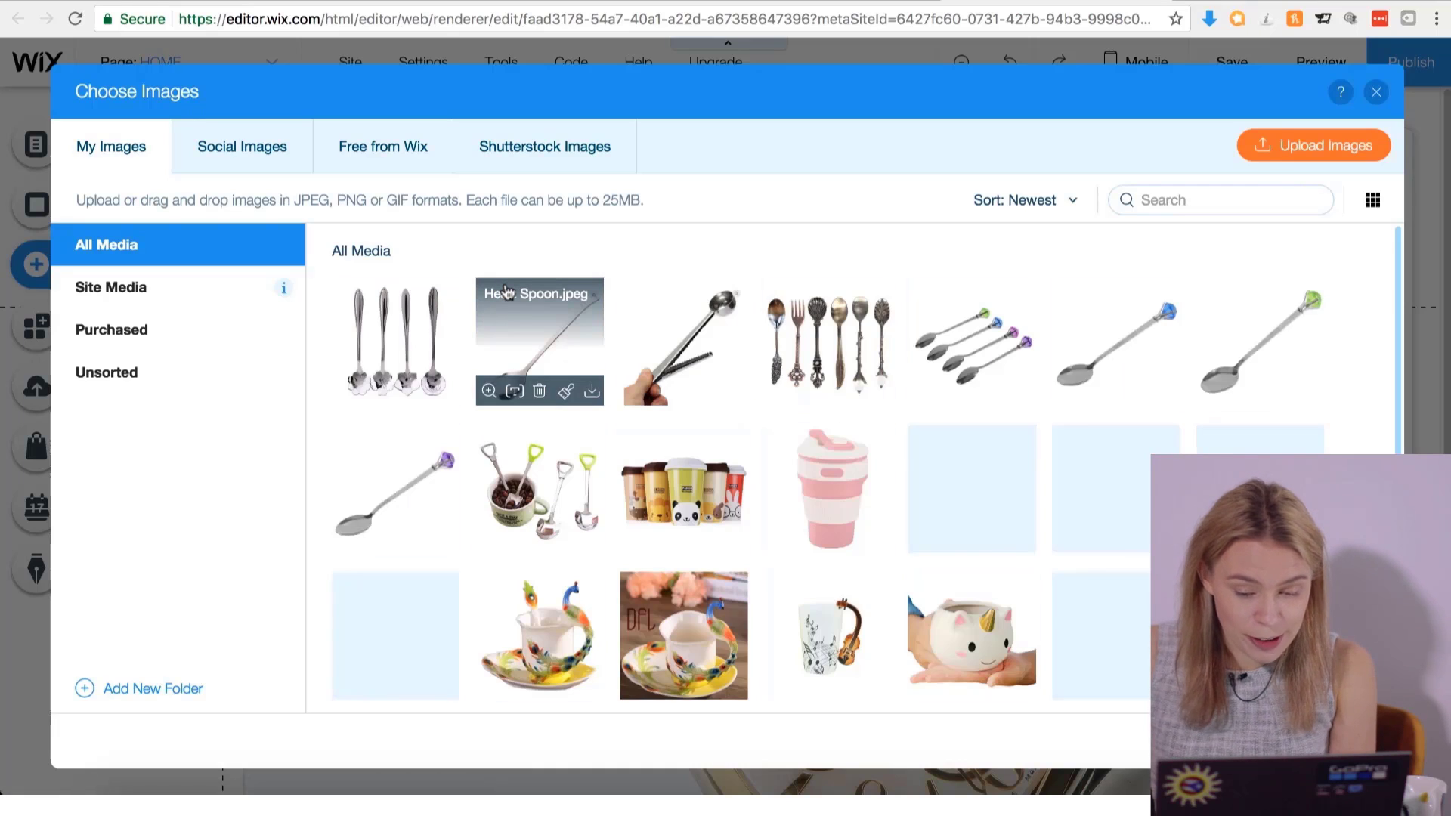
scroll(793, 394, "down", 5)
scroll(793, 394, "down", 2)
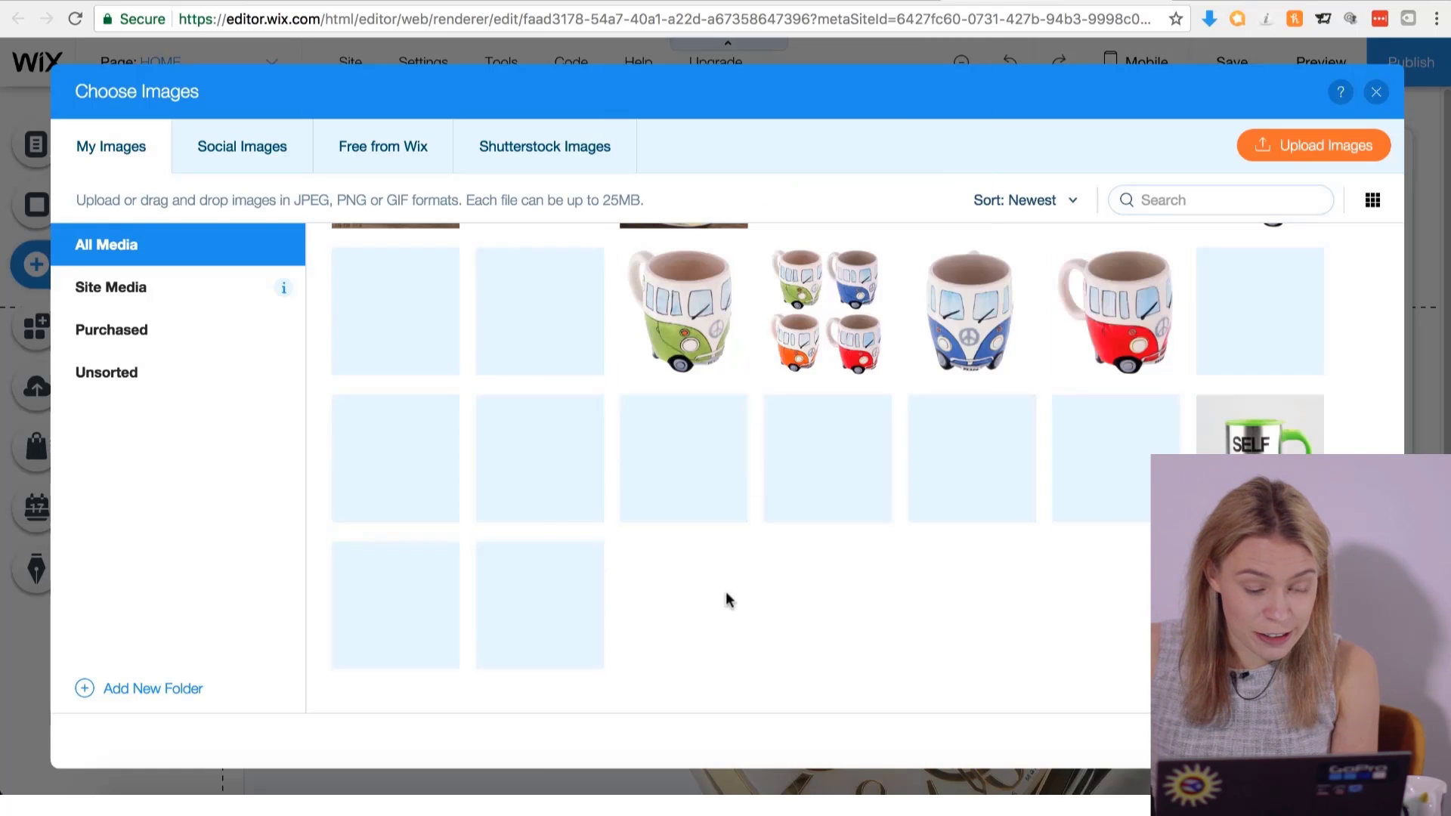
left_click(804, 469)
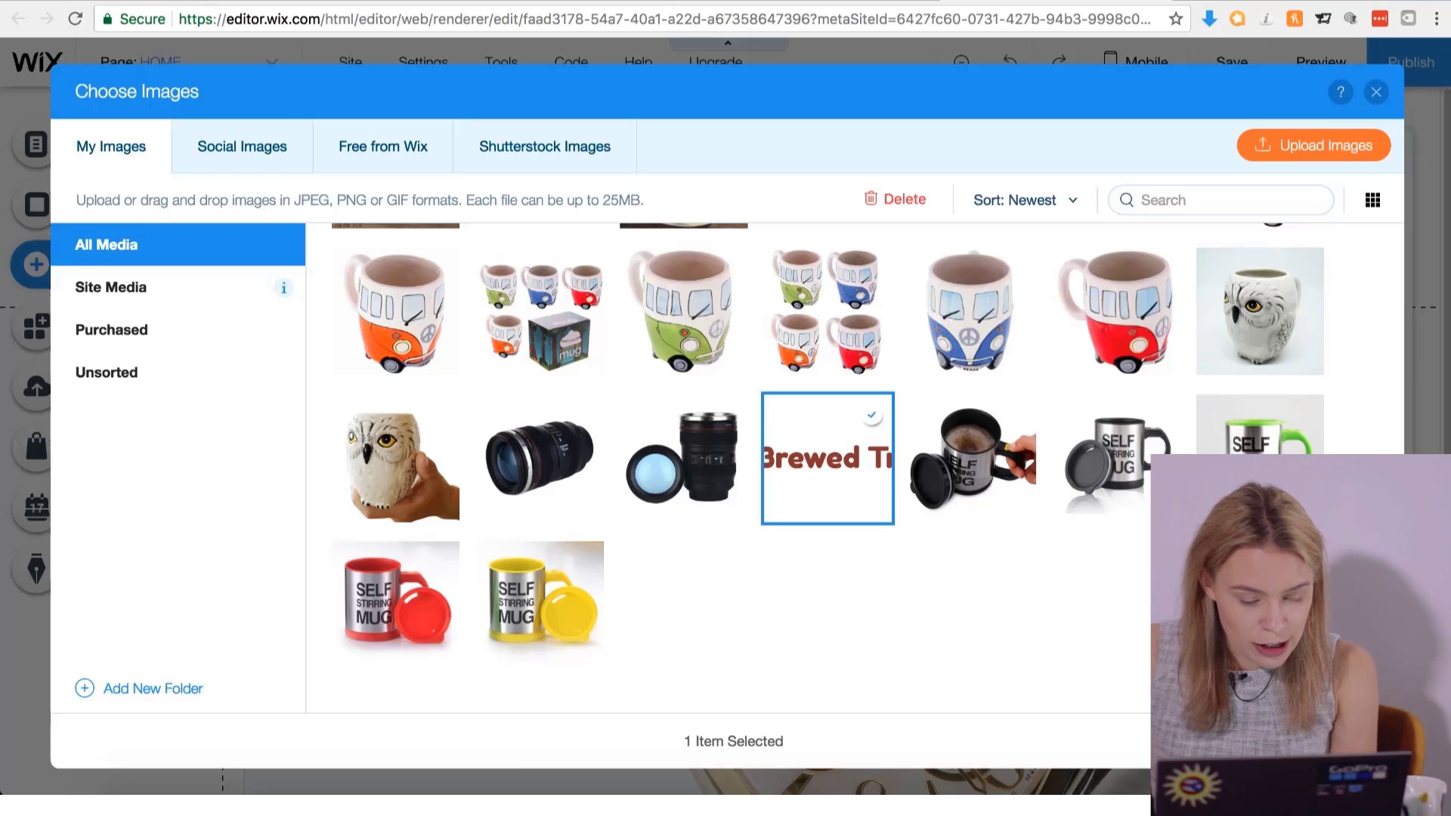
left_click(1328, 742)
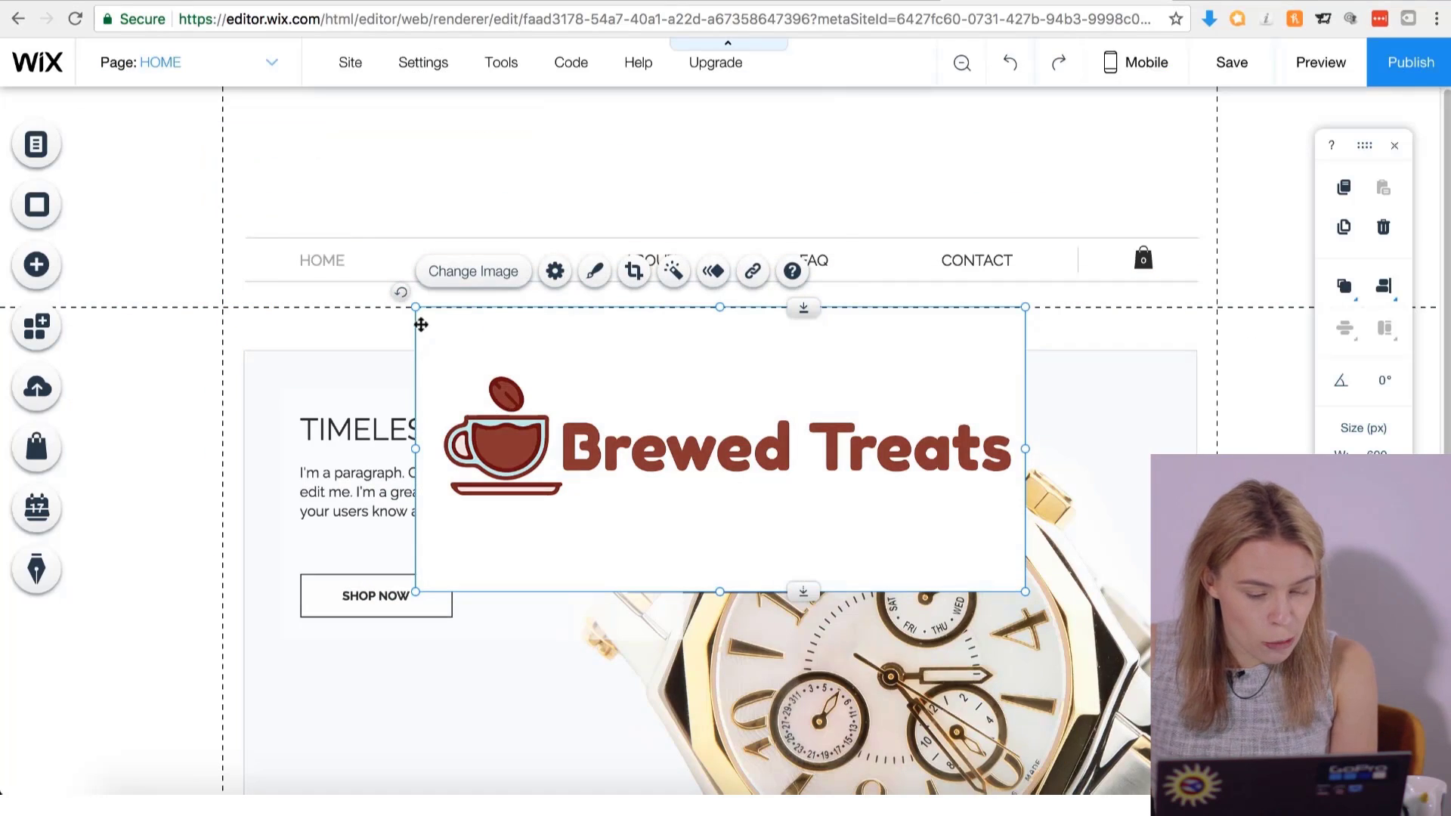
Shrink the Brewed Treats logo and place it in the header above the navigation menu.
left_click_drag(417, 308, 768, 471)
left_click_drag(805, 520, 611, 142)
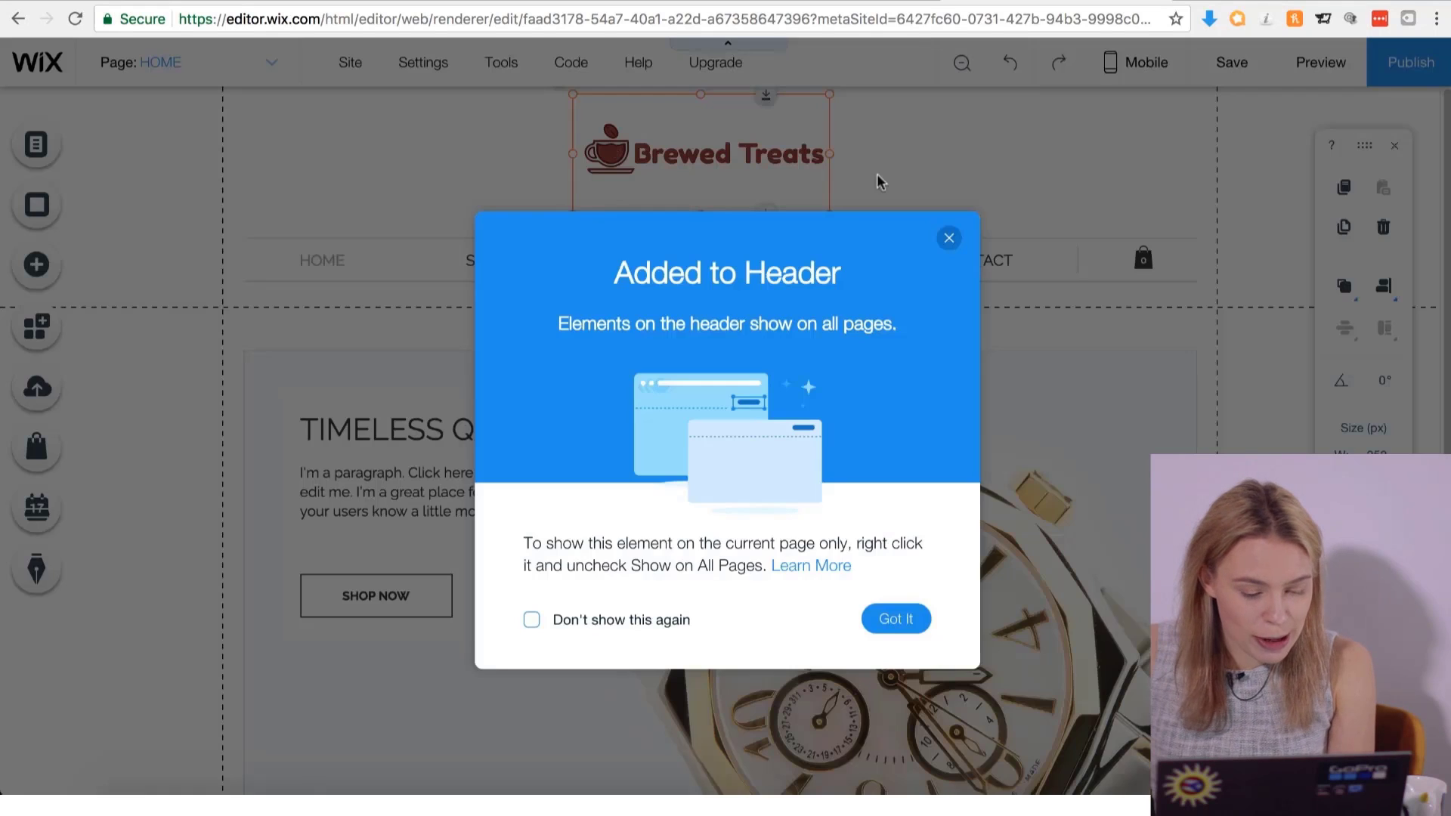
left_click(893, 621)
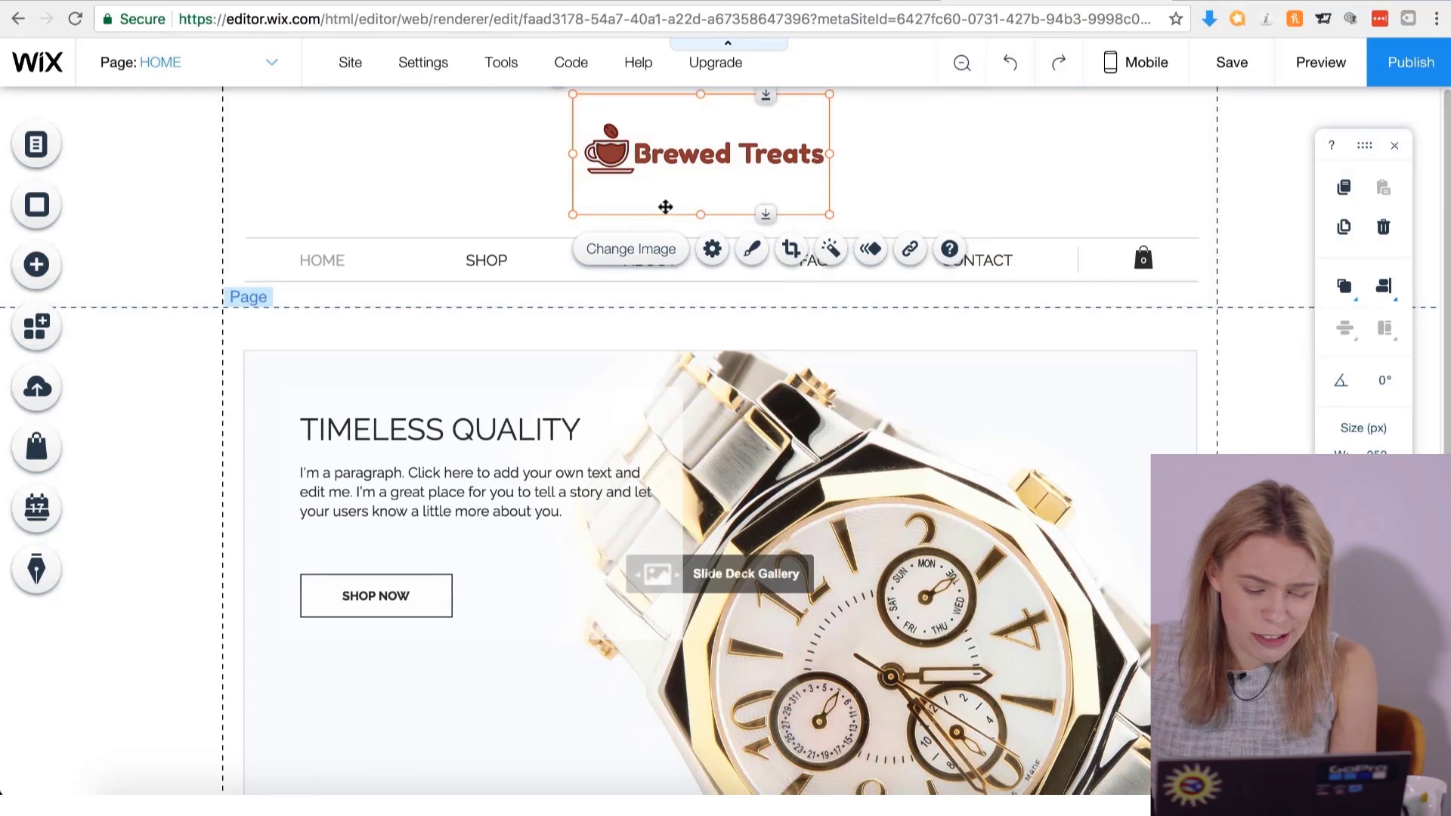
Crop the empty margins above and below the Brewed Treats logo.
left_click(791, 249)
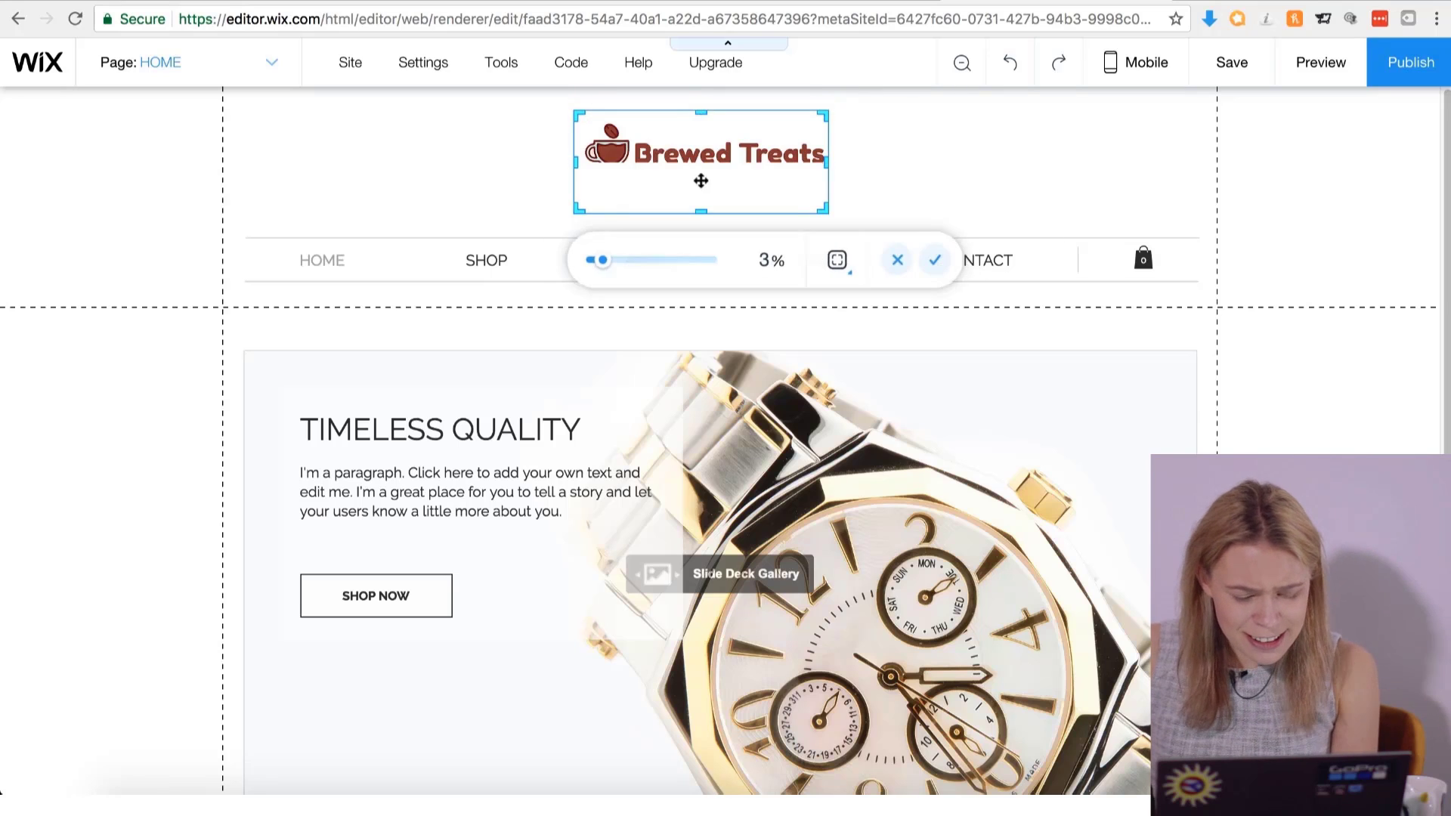
left_click_drag(703, 211, 703, 195)
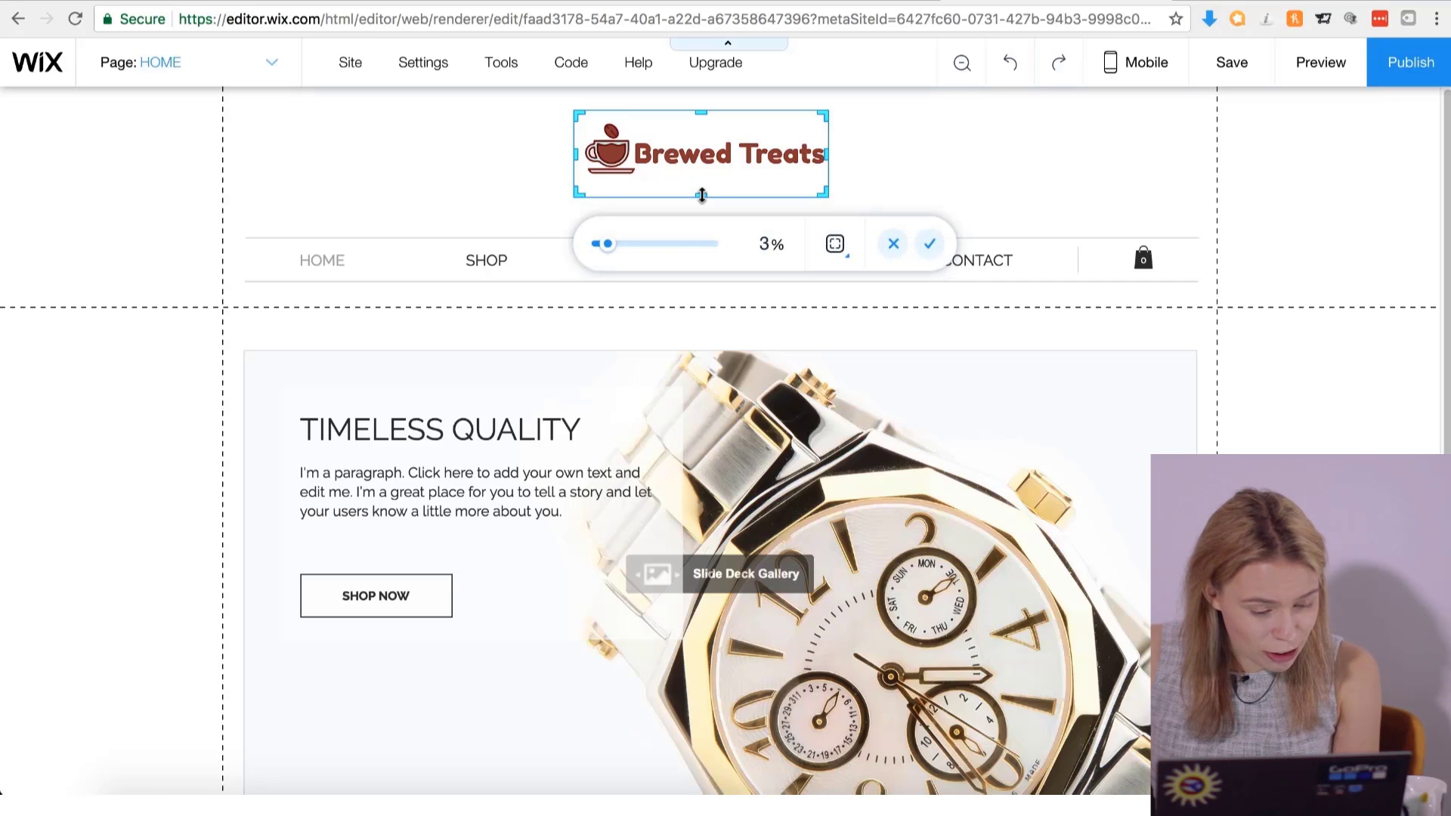
key("Return")
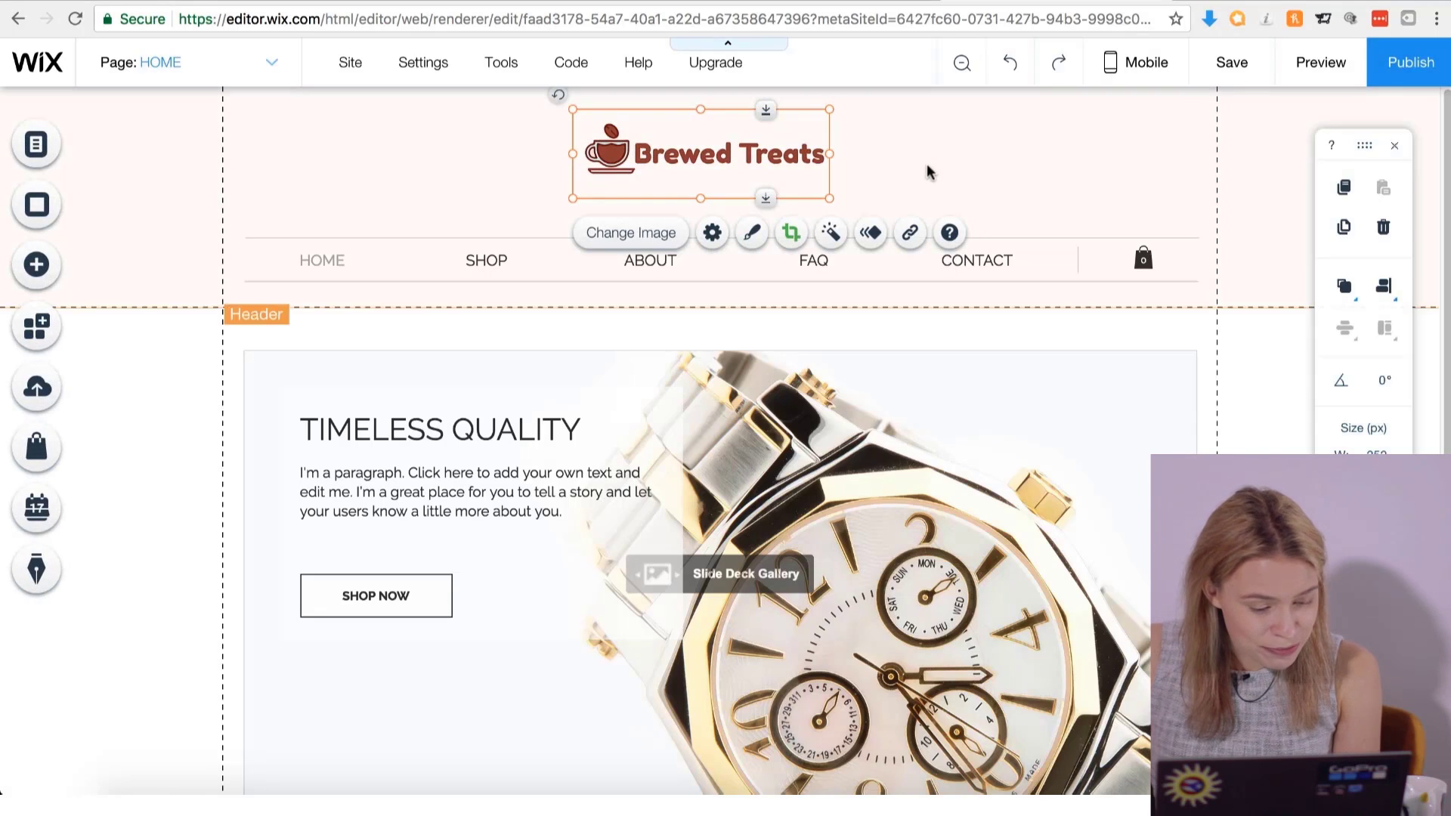
left_click(930, 172)
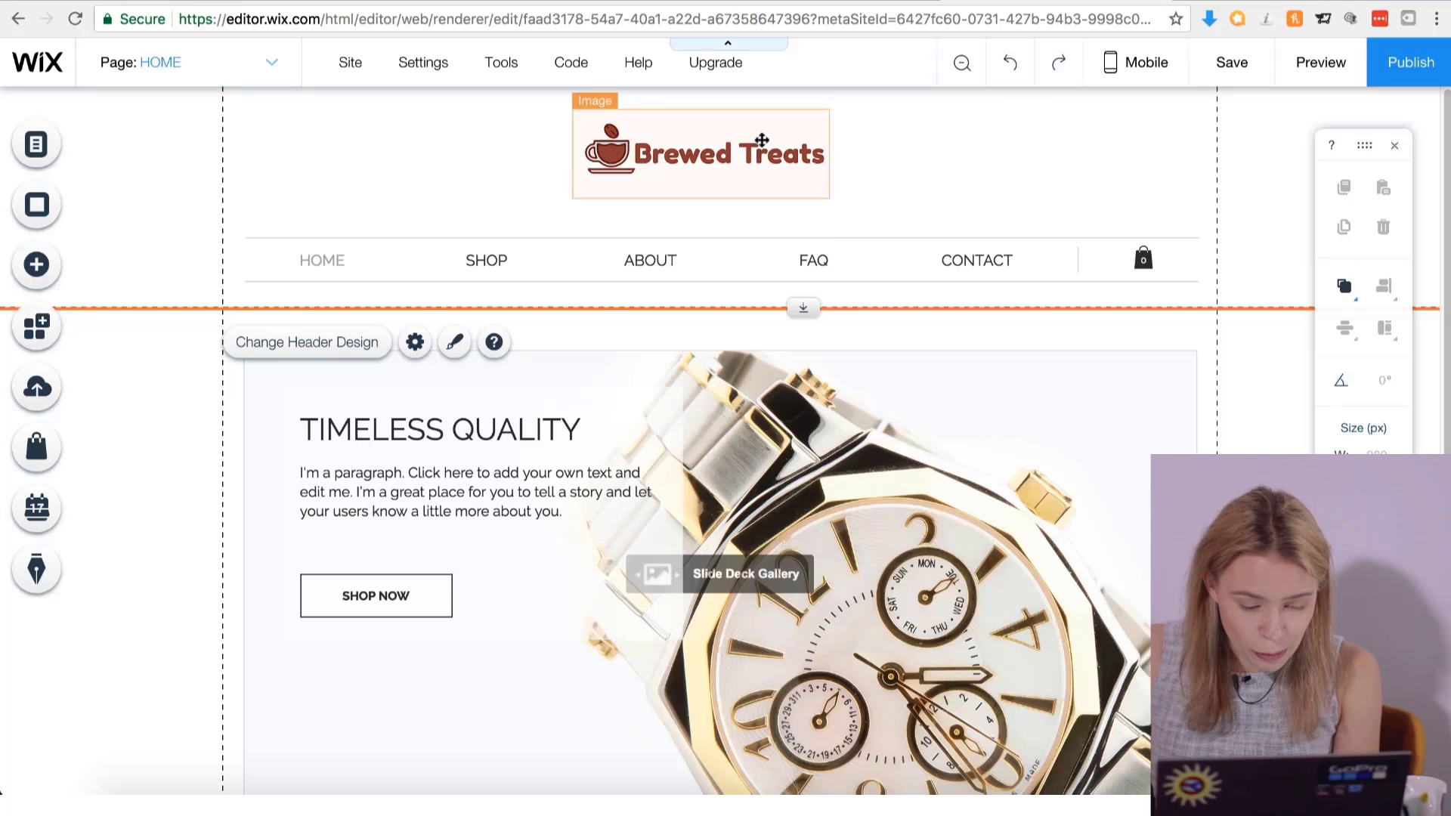
Move the cropped logo slightly down in the header, to about x 346, y 39.
left_click_drag(756, 152, 756, 168)
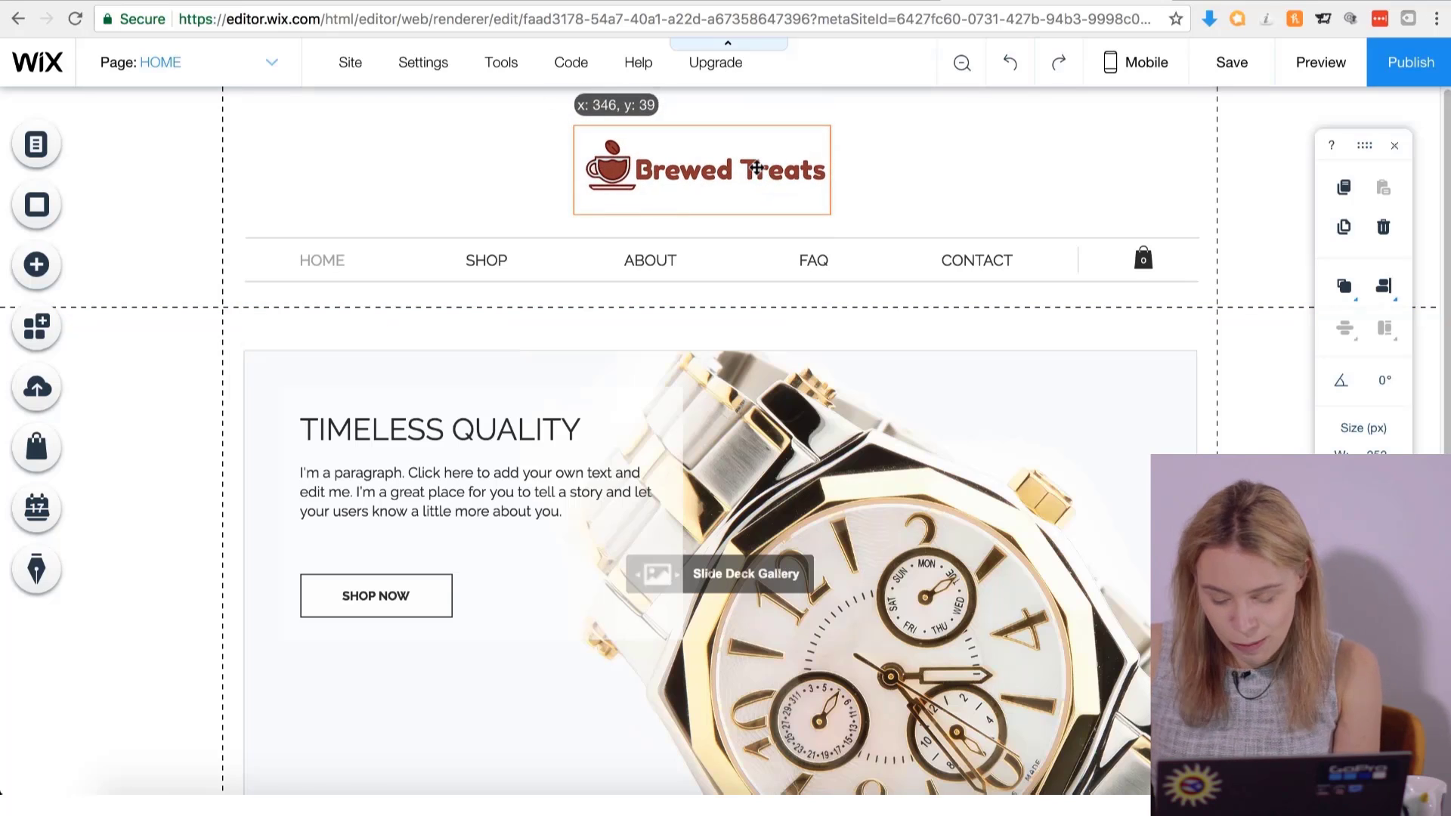
left_click_drag(757, 168, 757, 168)
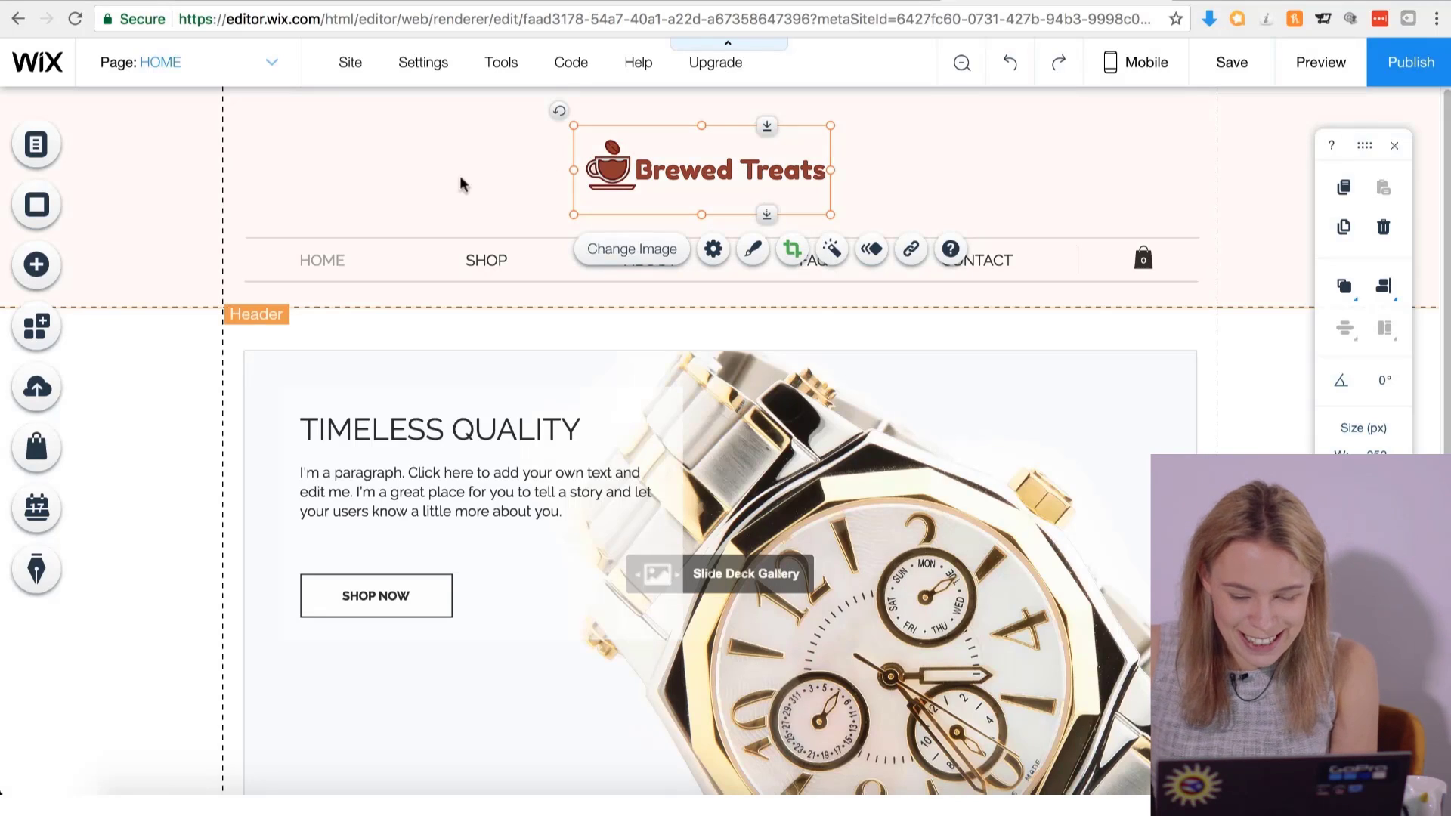
left_click(418, 169)
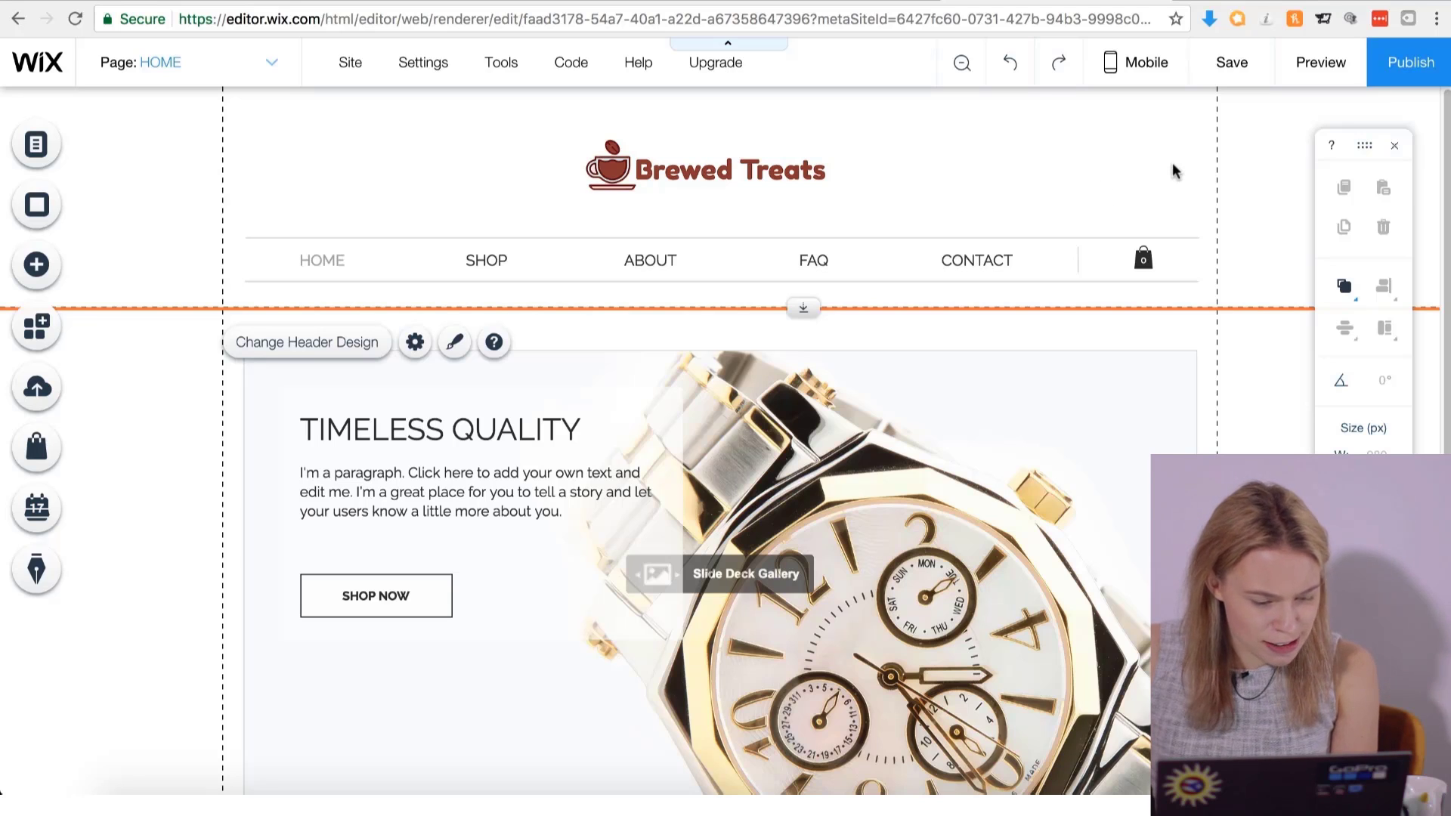
scroll(945, 272, "down", 2)
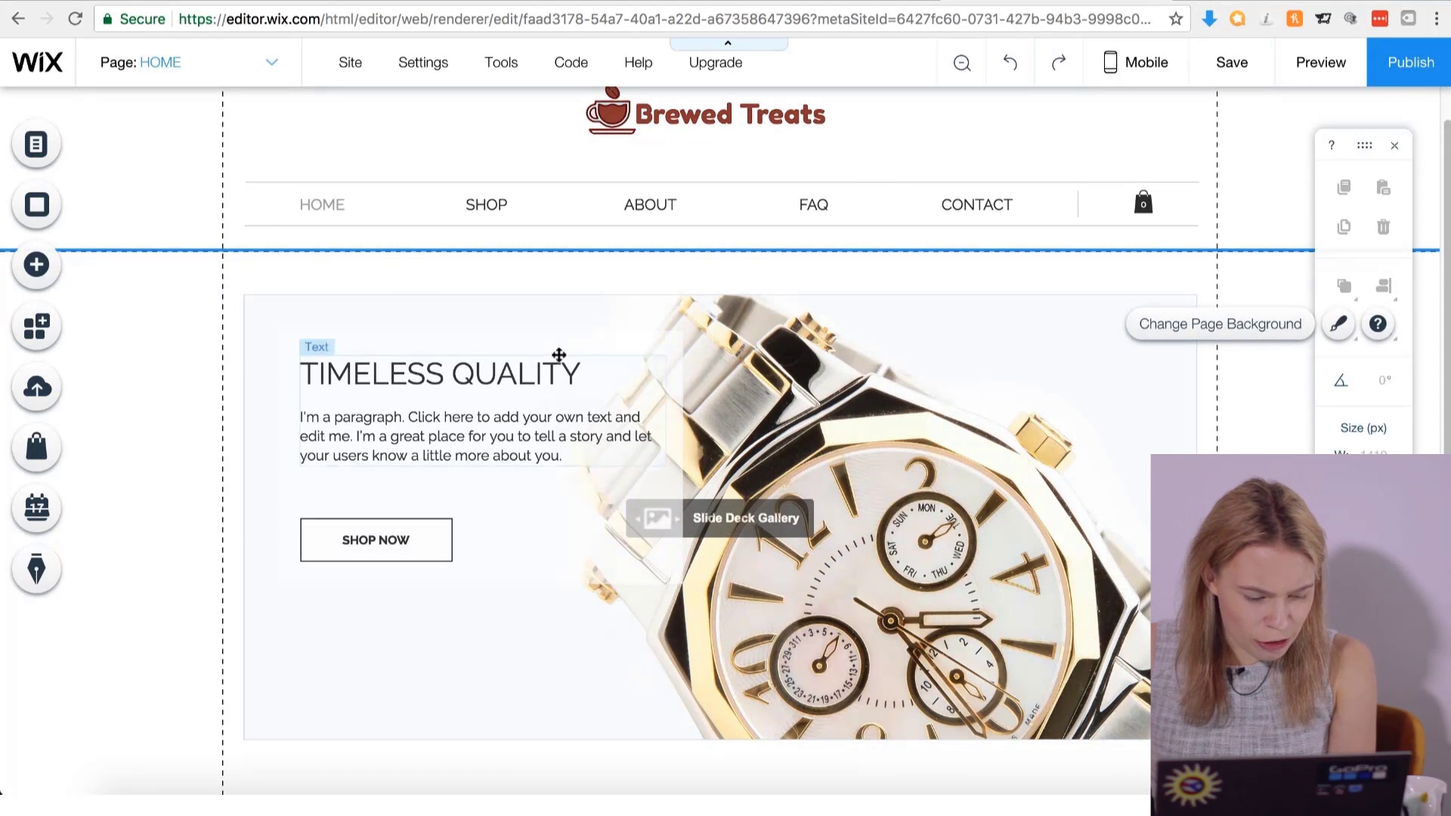
Upload the Homepage Banner image from the Brewed Treats folder on the Desktop and add it to the home page's slide deck gallery.
scroll(786, 360, "down", 1)
scroll(786, 360, "down", 1)
left_click(786, 360)
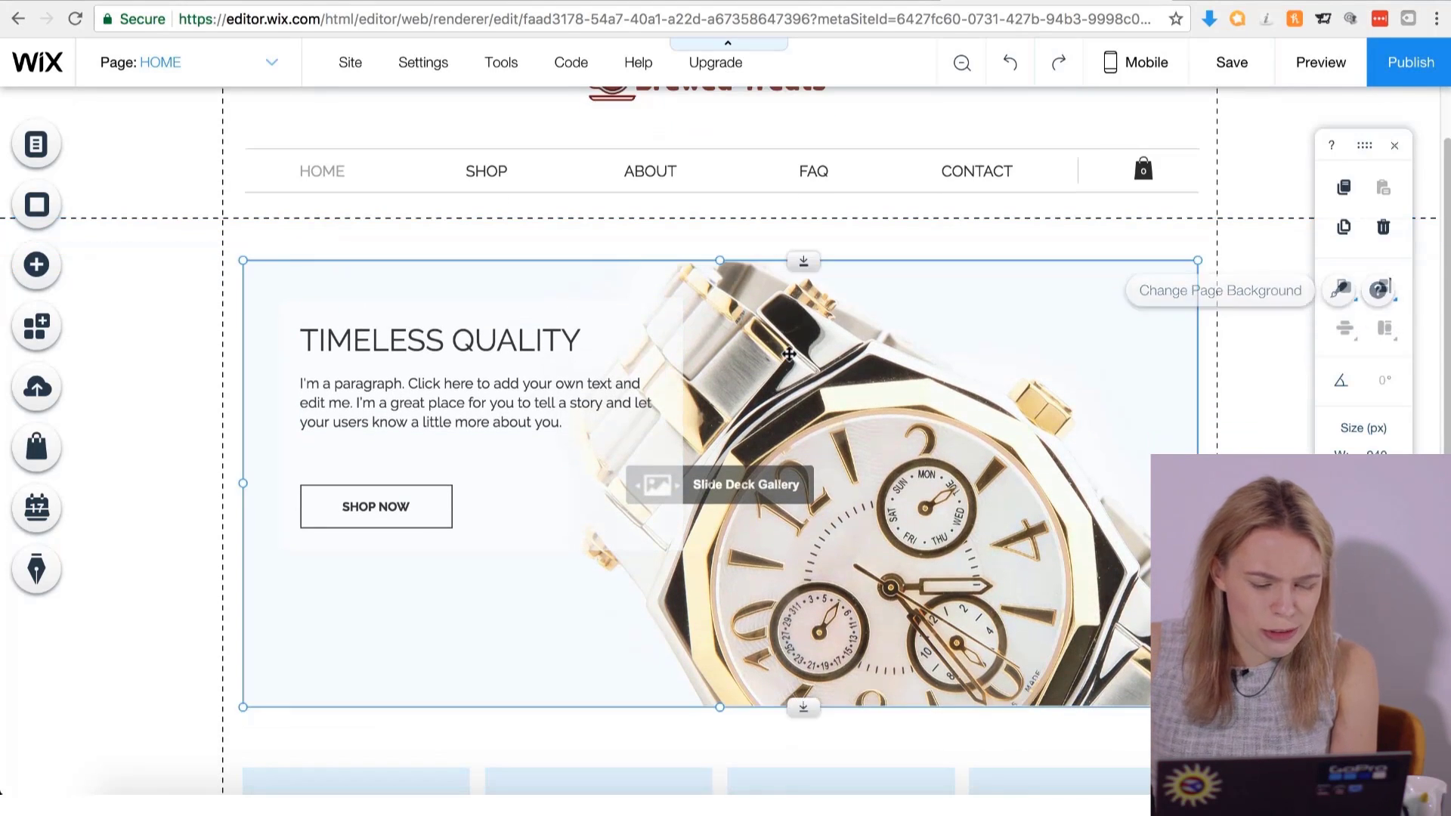
left_click(301, 229)
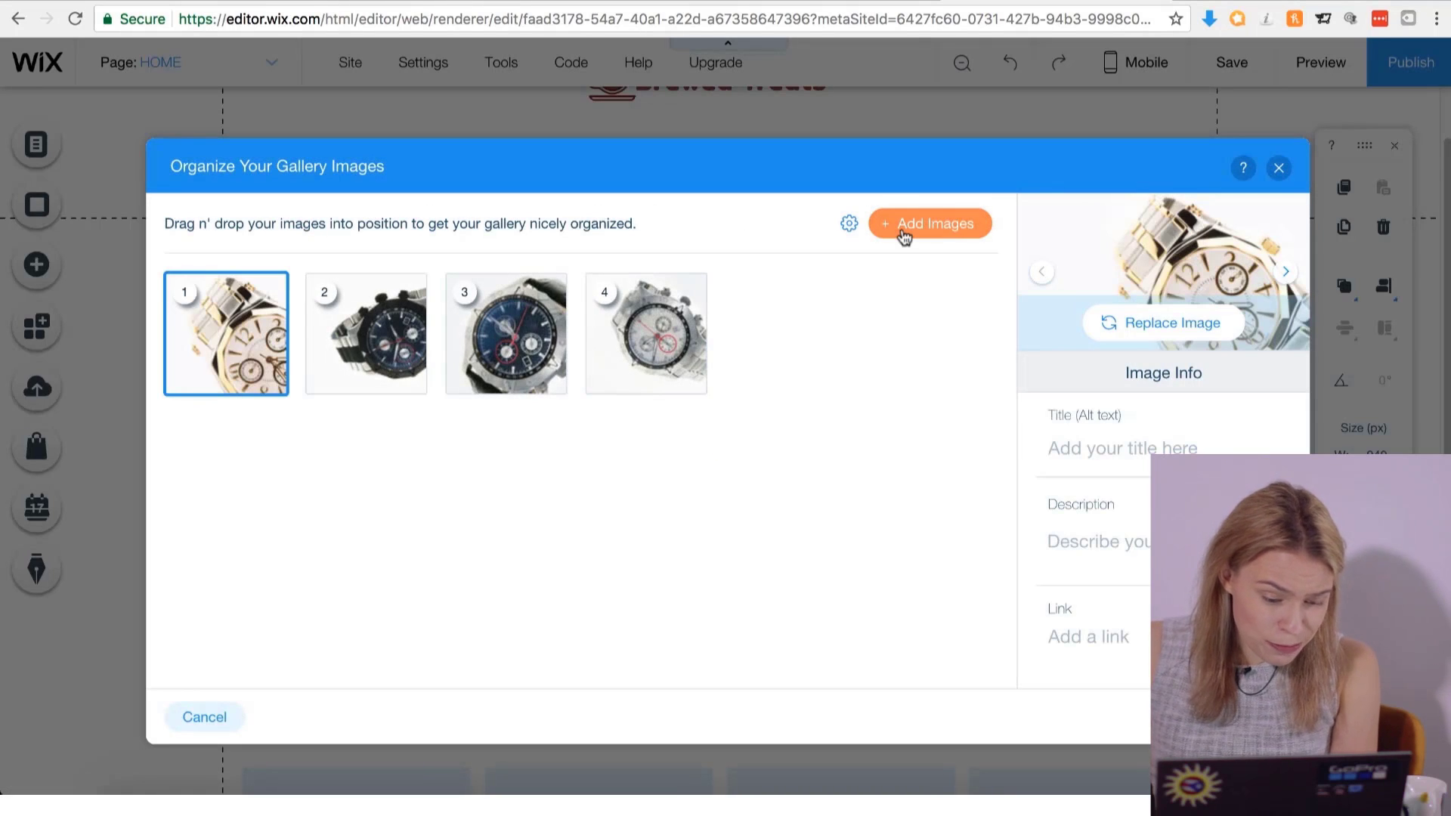
left_click(904, 237)
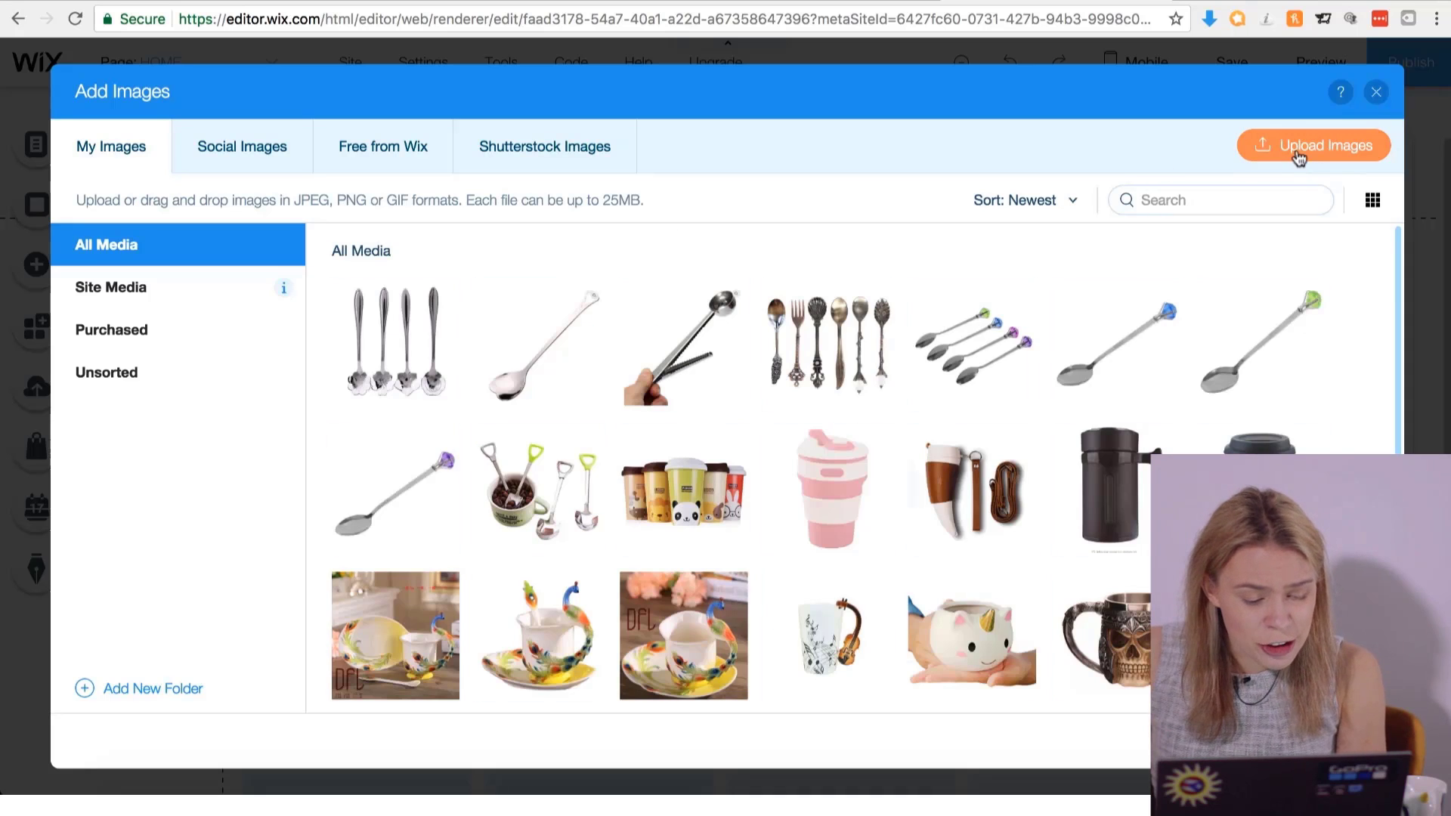
left_click(1297, 155)
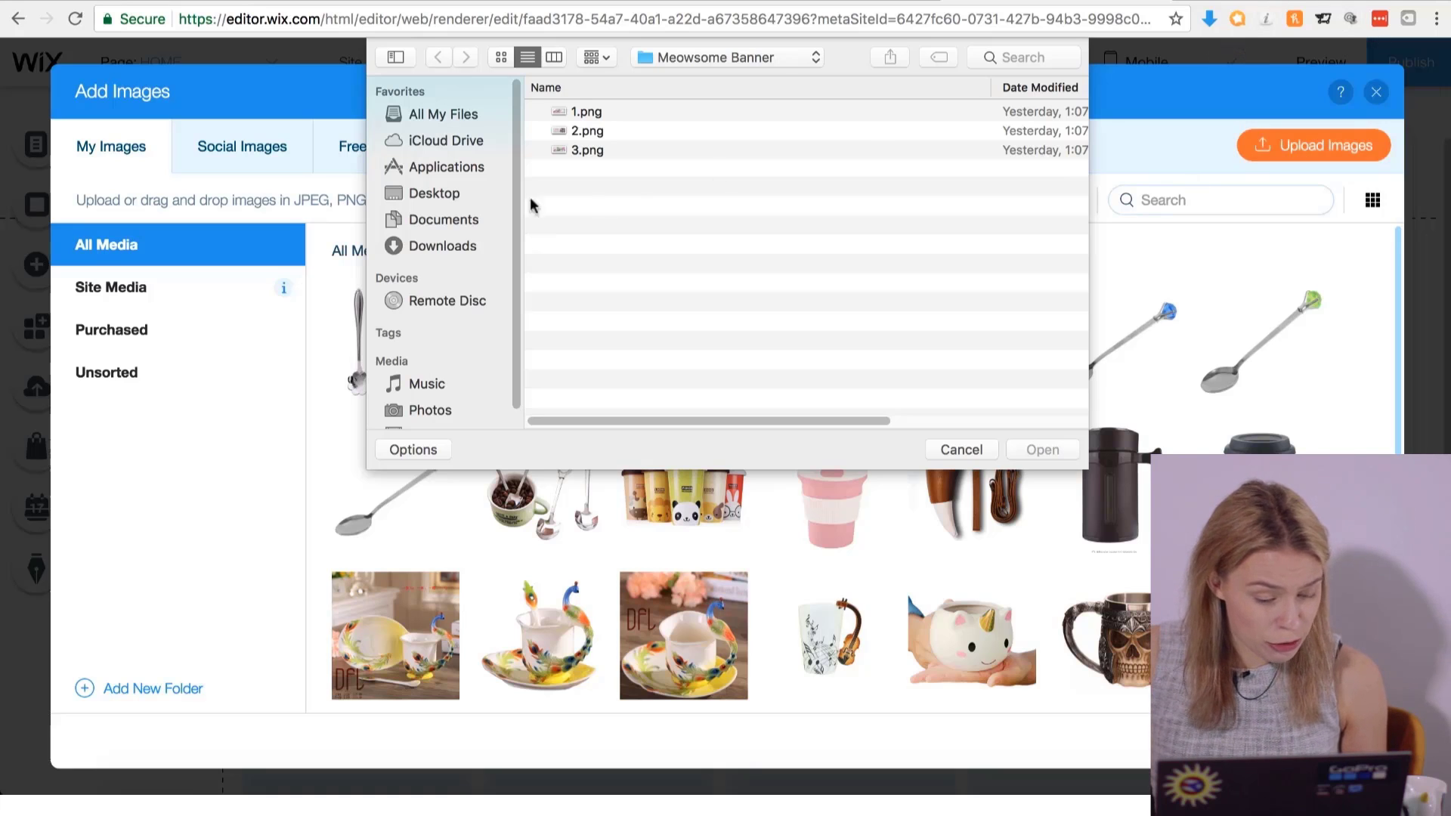
left_click(453, 219)
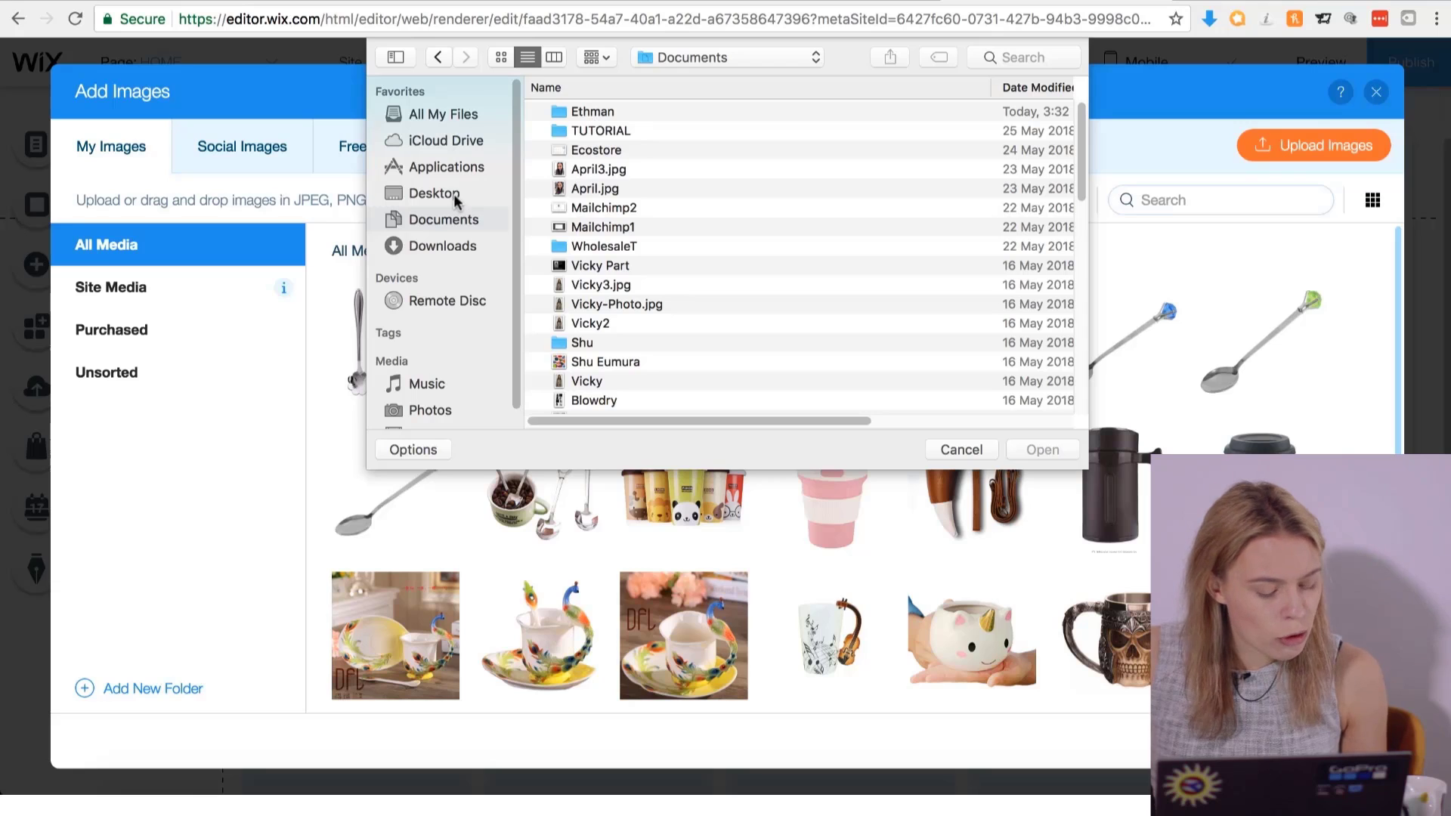
left_click(454, 195)
double_click(591, 111)
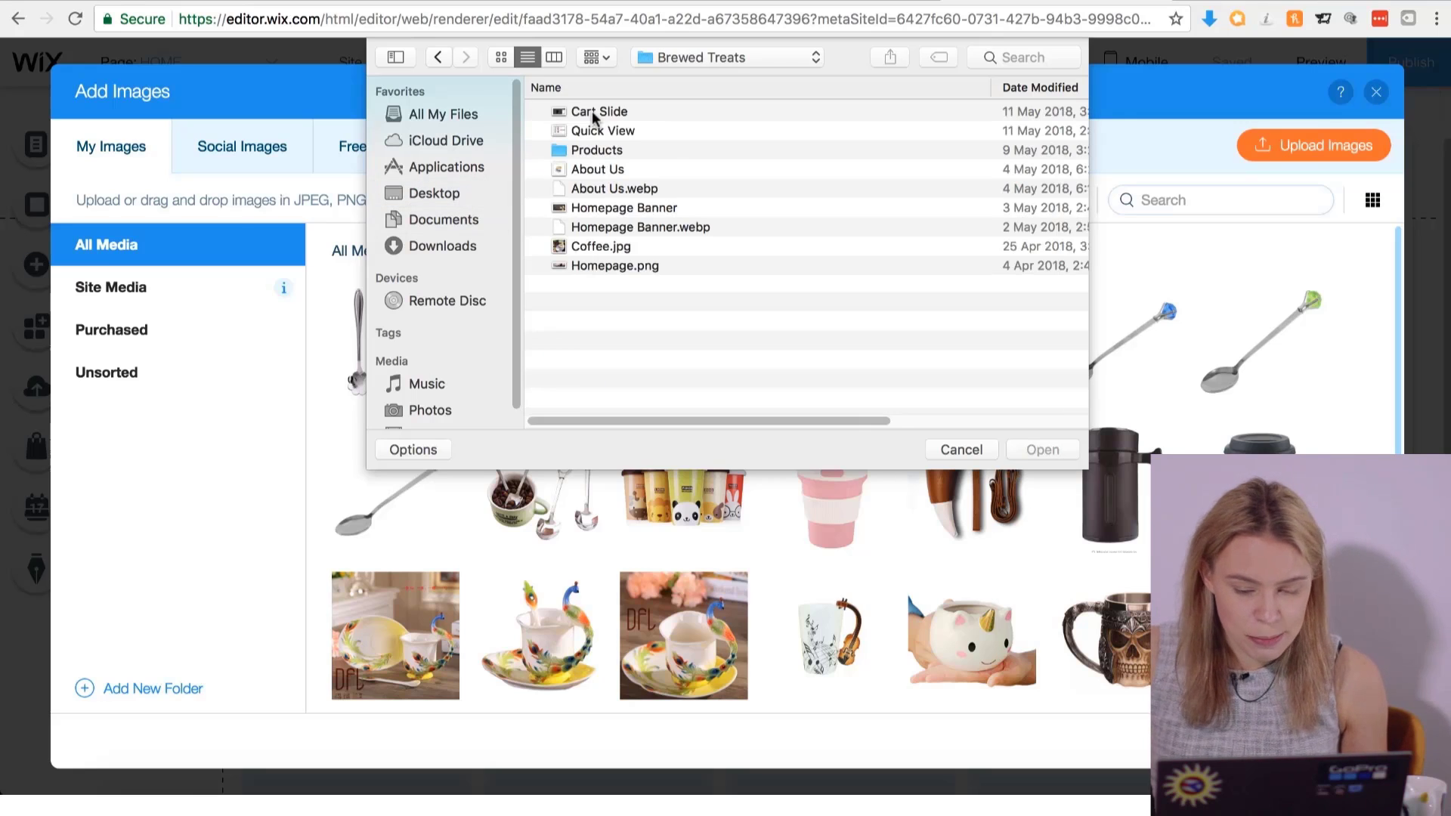
left_click(604, 205)
left_click(1035, 452)
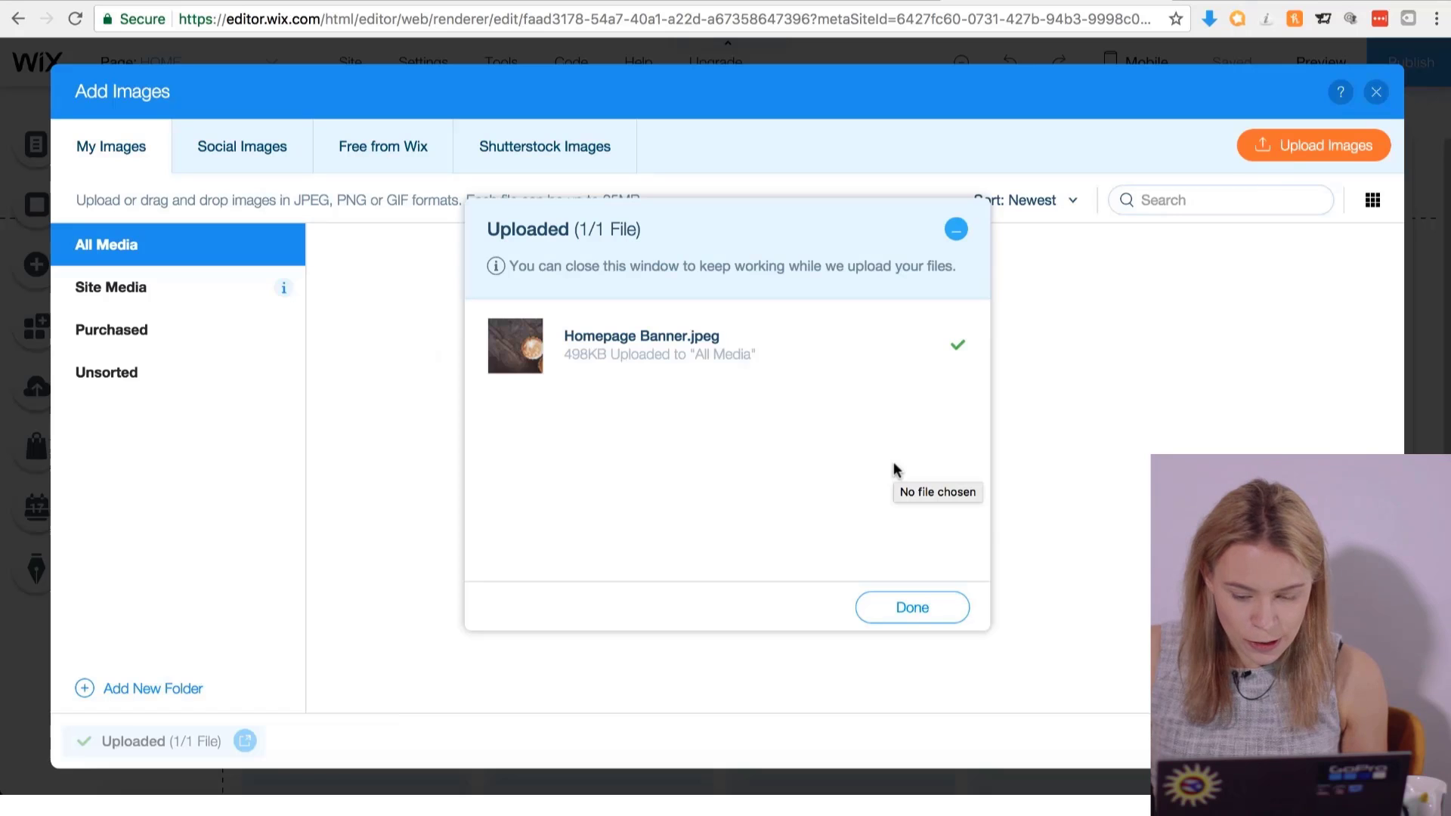
left_click(915, 607)
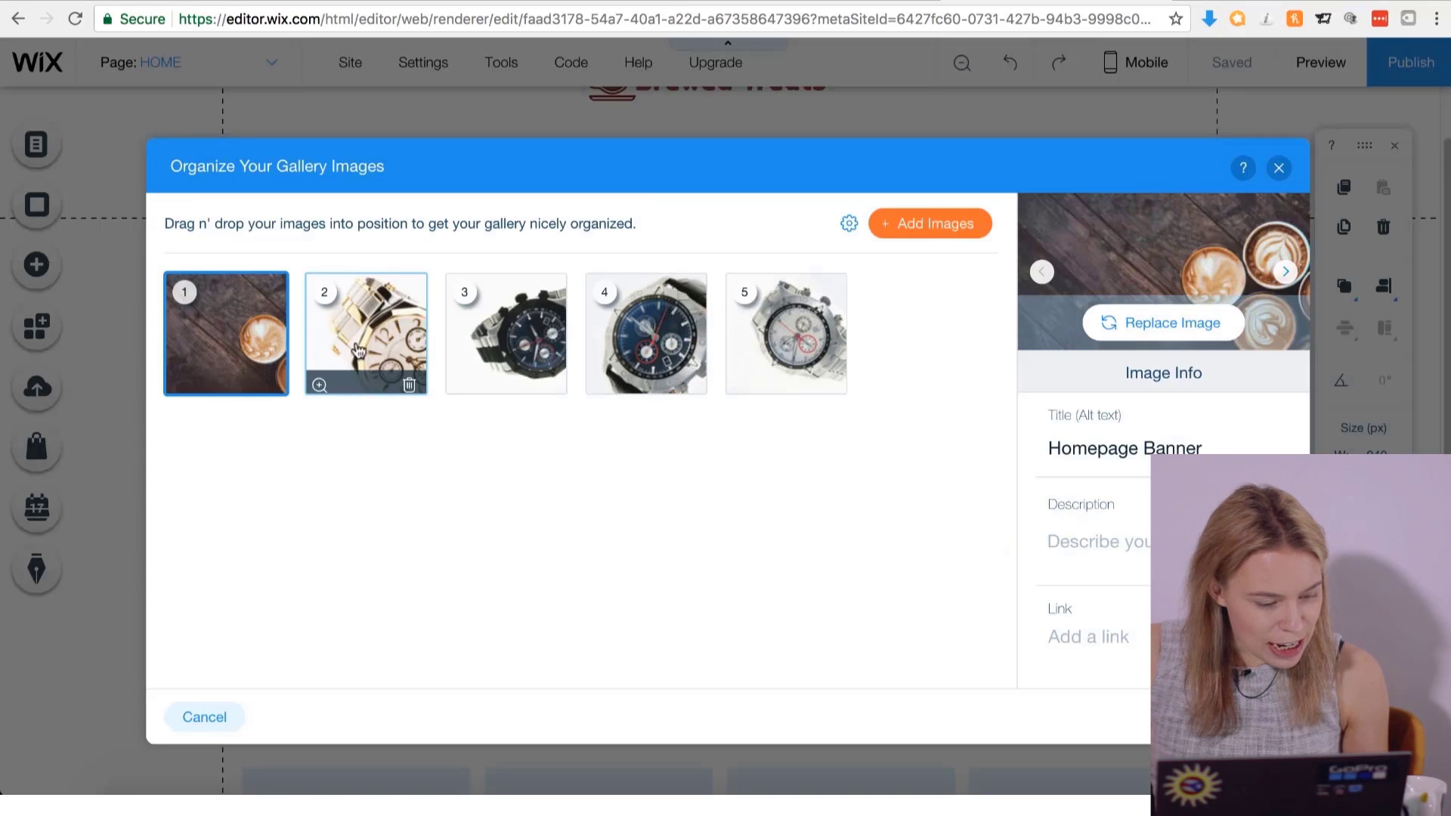
Remove the four watch images from the gallery and apply the change, keeping only the coffee banner.
left_click(380, 348)
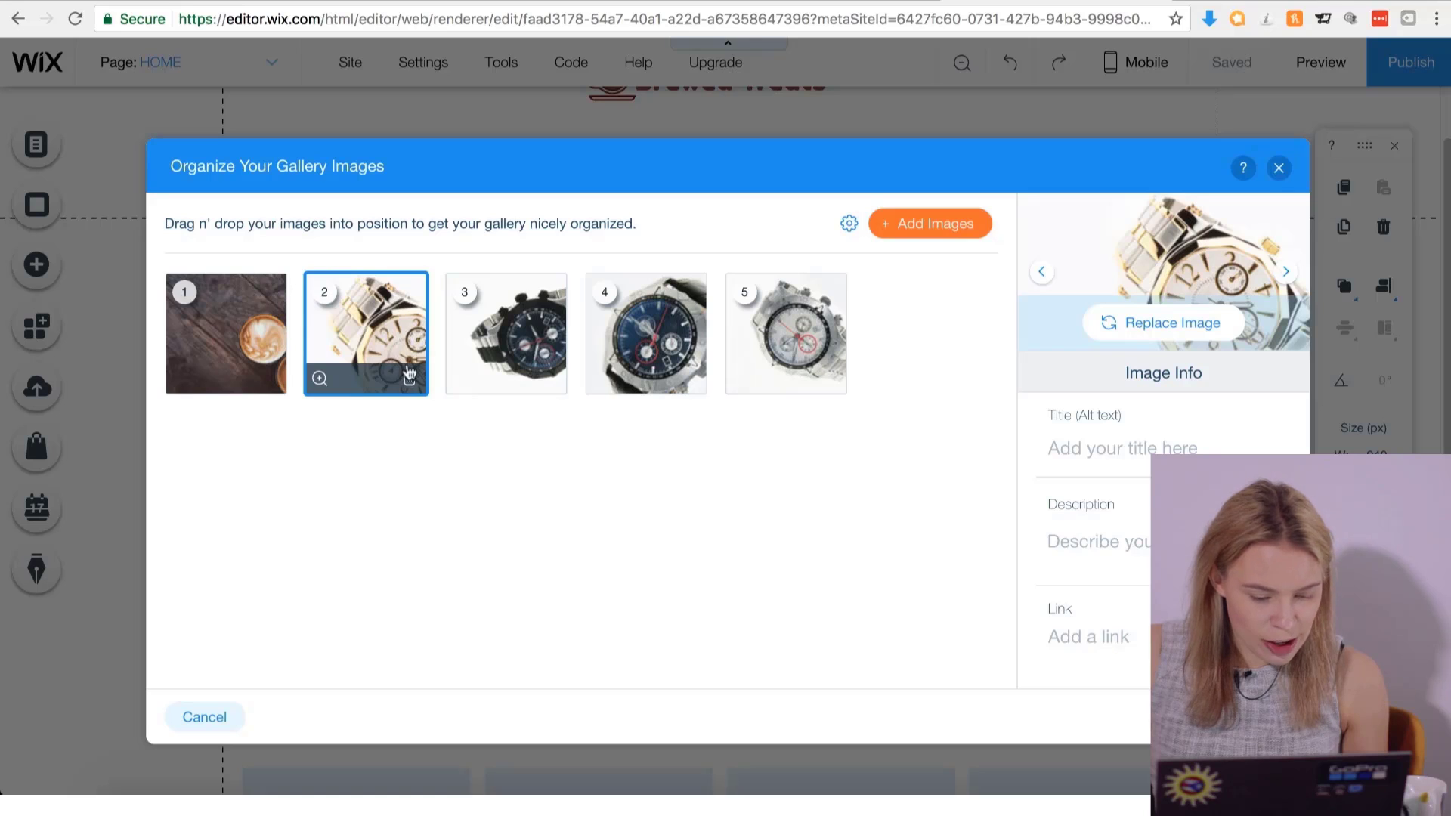
left_click(409, 376)
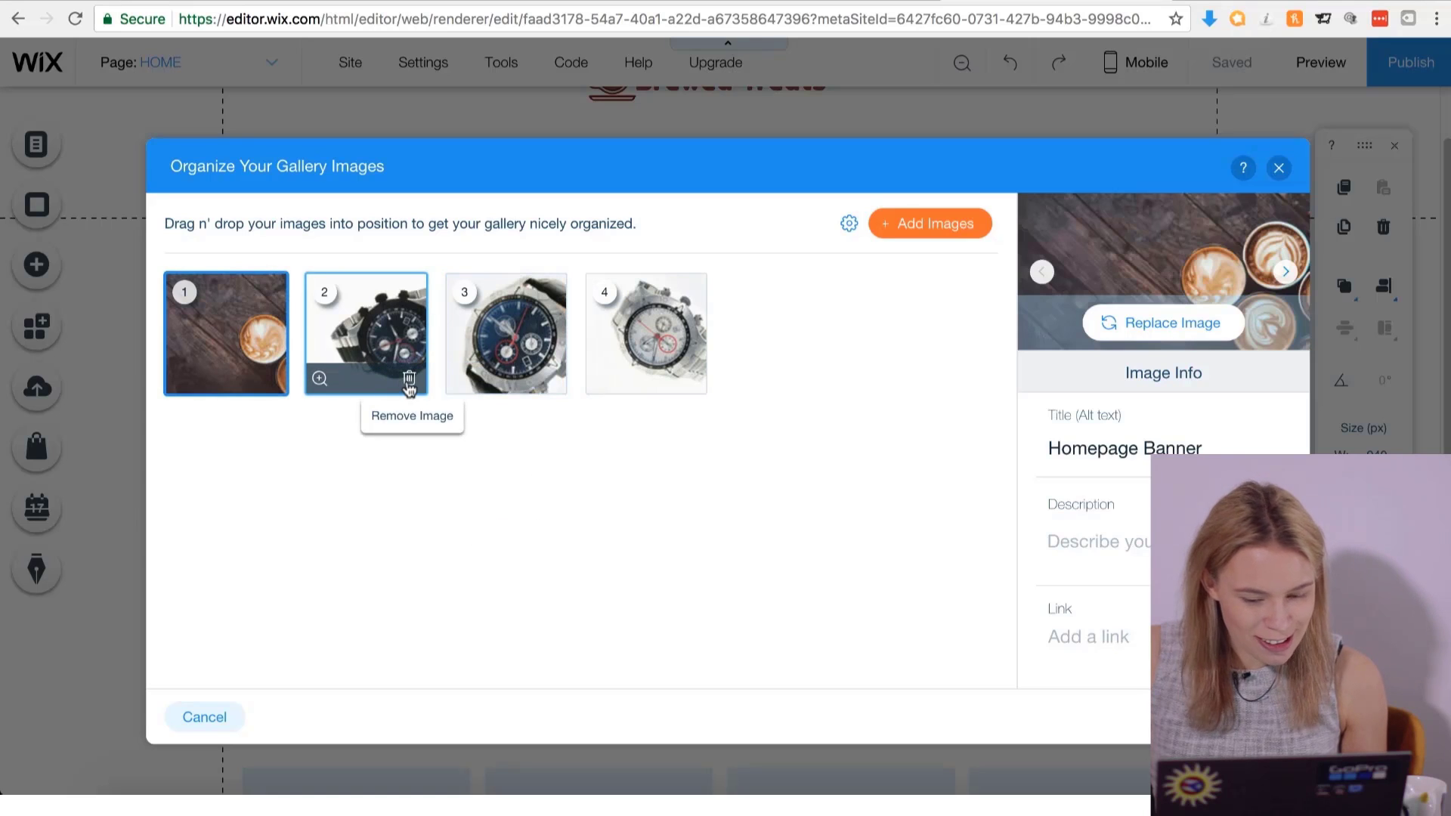
left_click(409, 377)
left_click(409, 376)
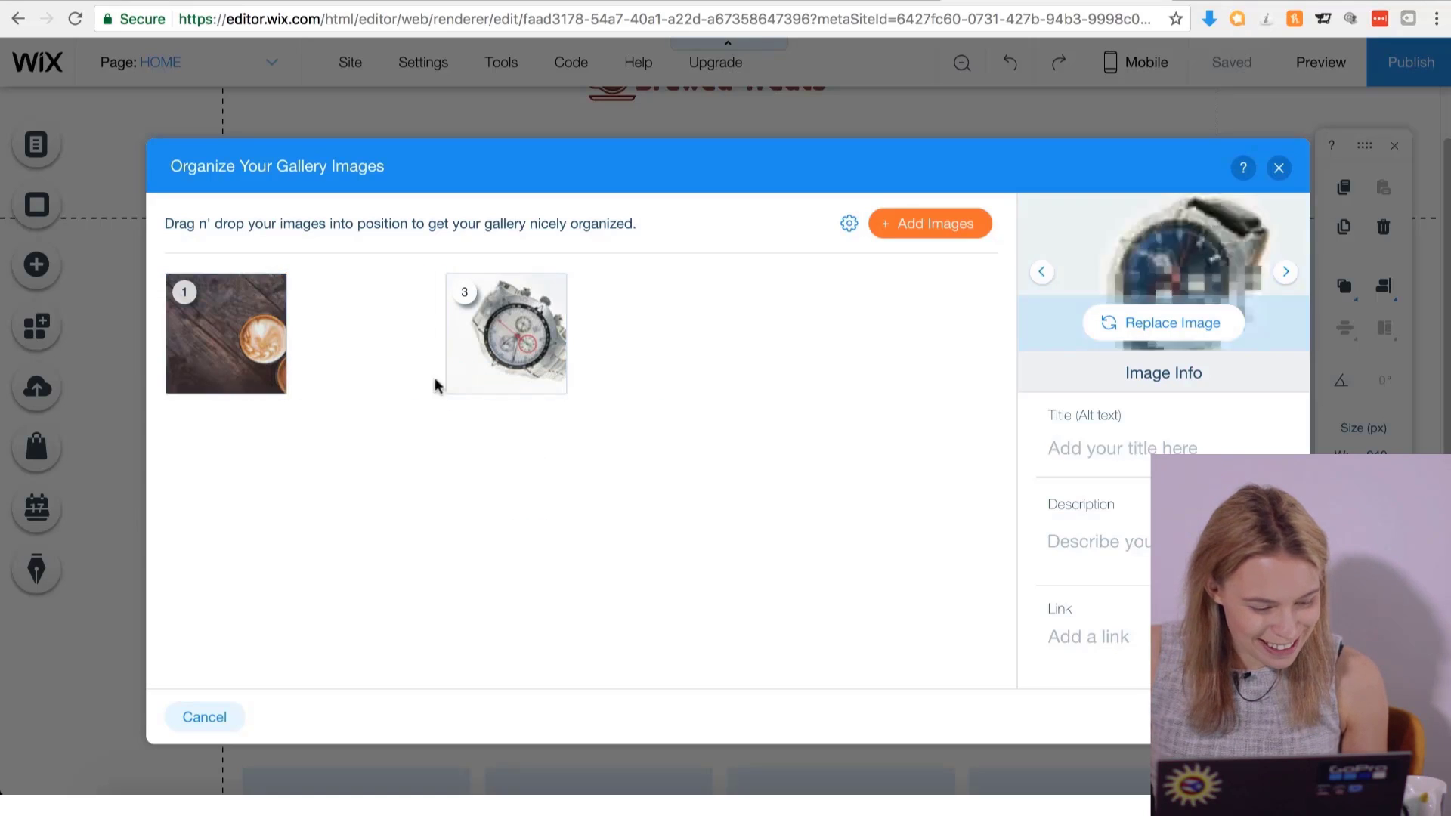
left_click(409, 378)
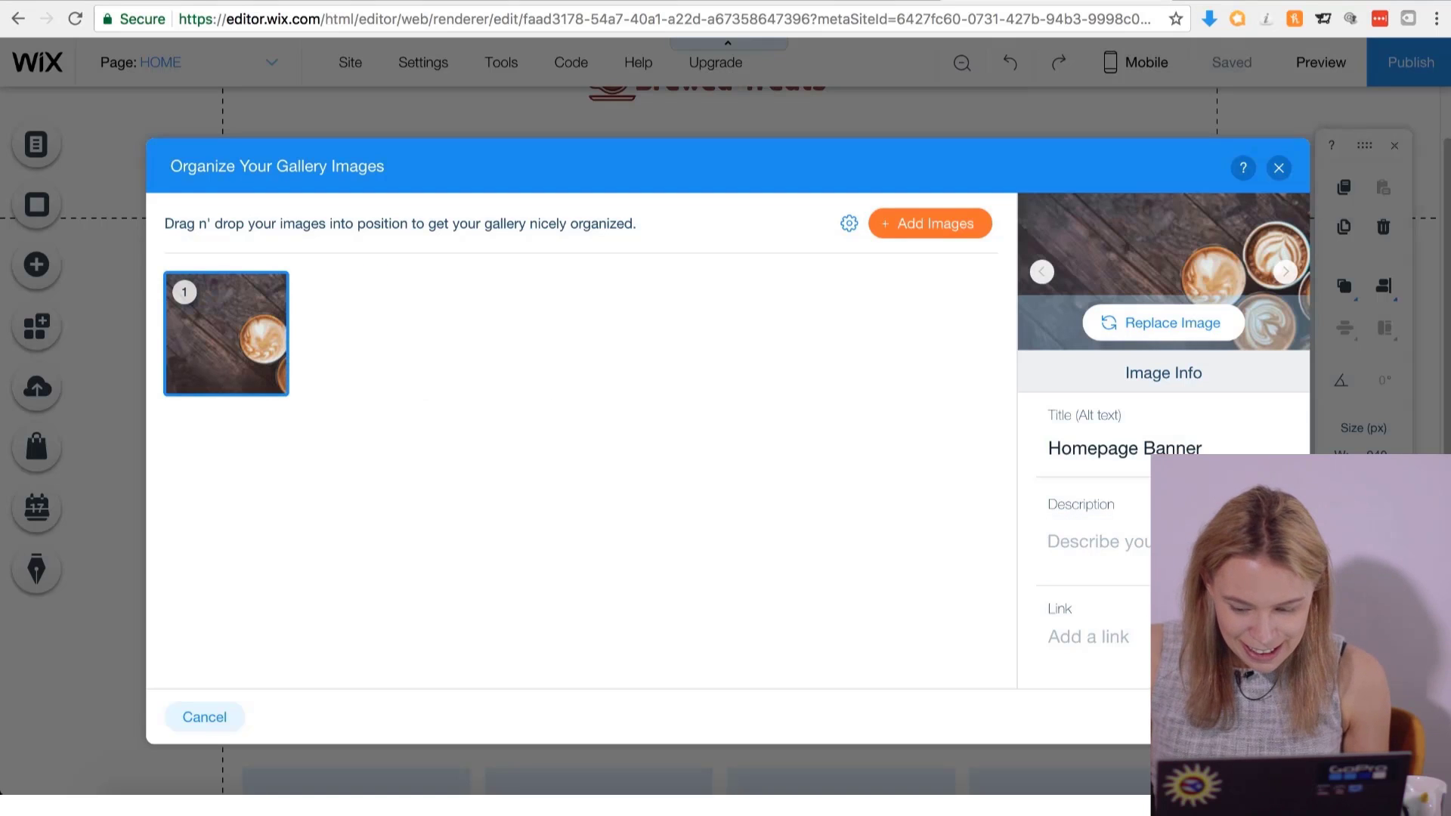
left_click(1251, 717)
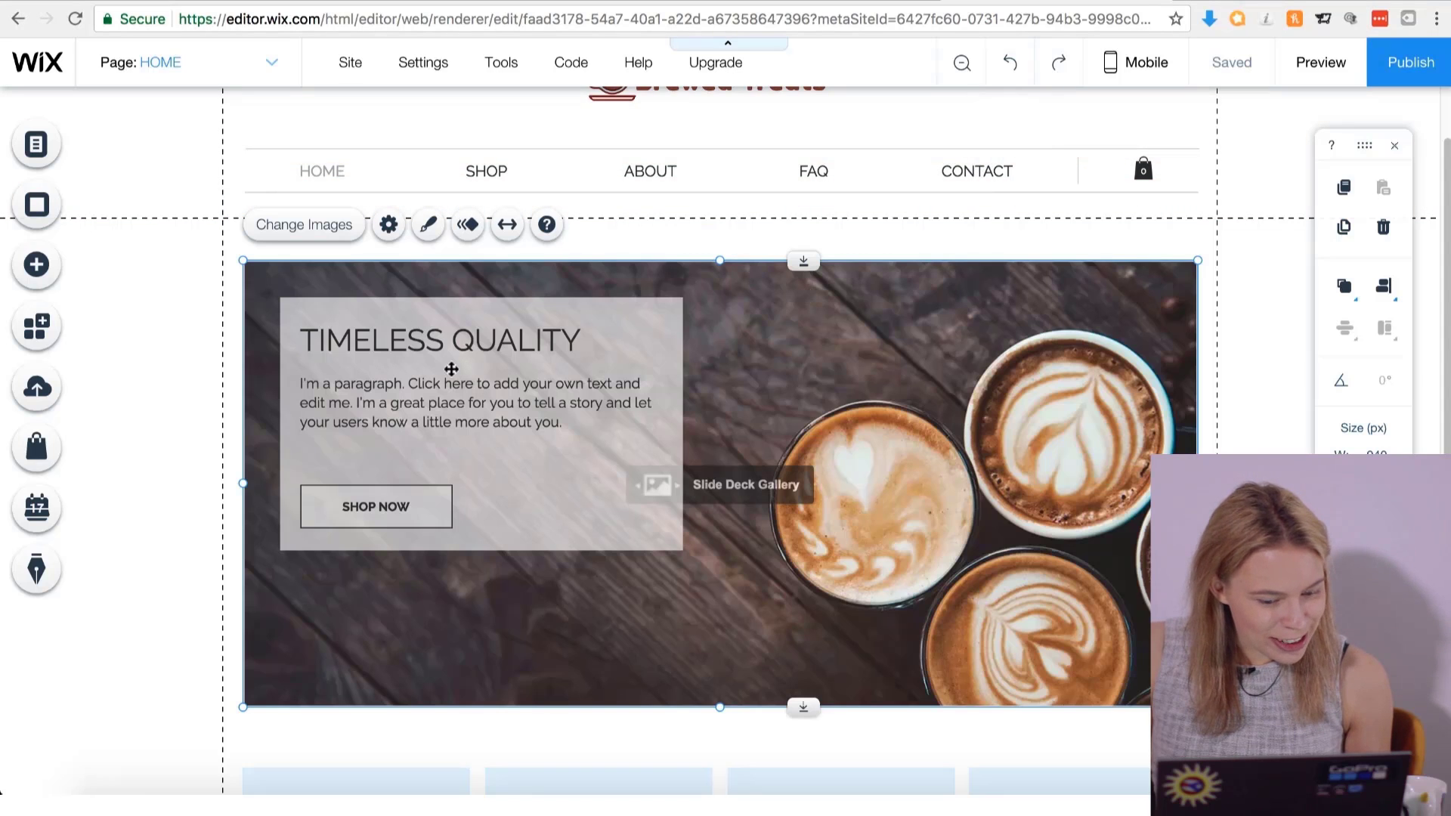
Replace the banner's text with "MASSIVE DISCOUNTS STORE WIDE" and, on a second line, "Up to 50% Off All Our Products!".
left_click(366, 344)
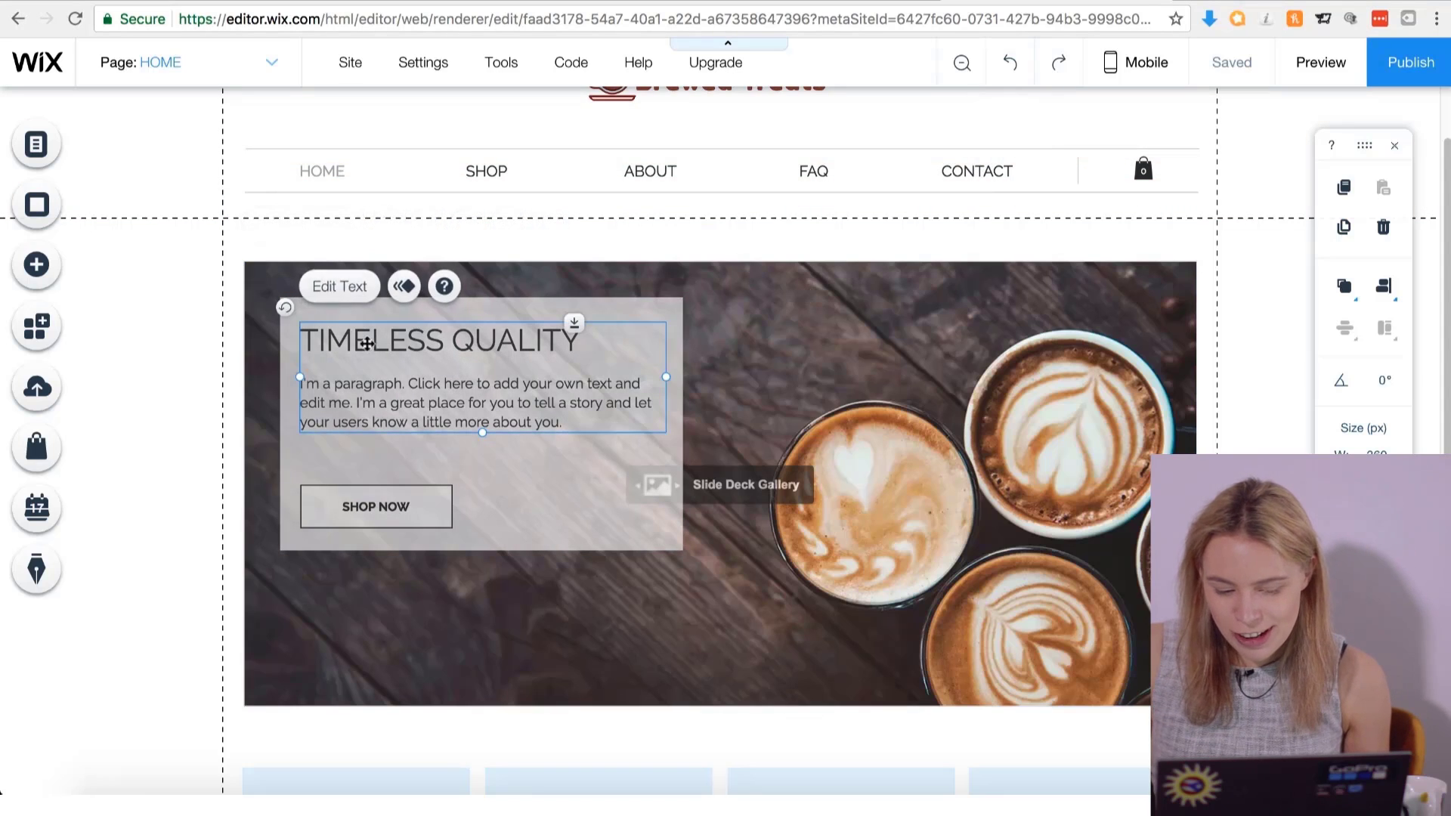
left_click(339, 290)
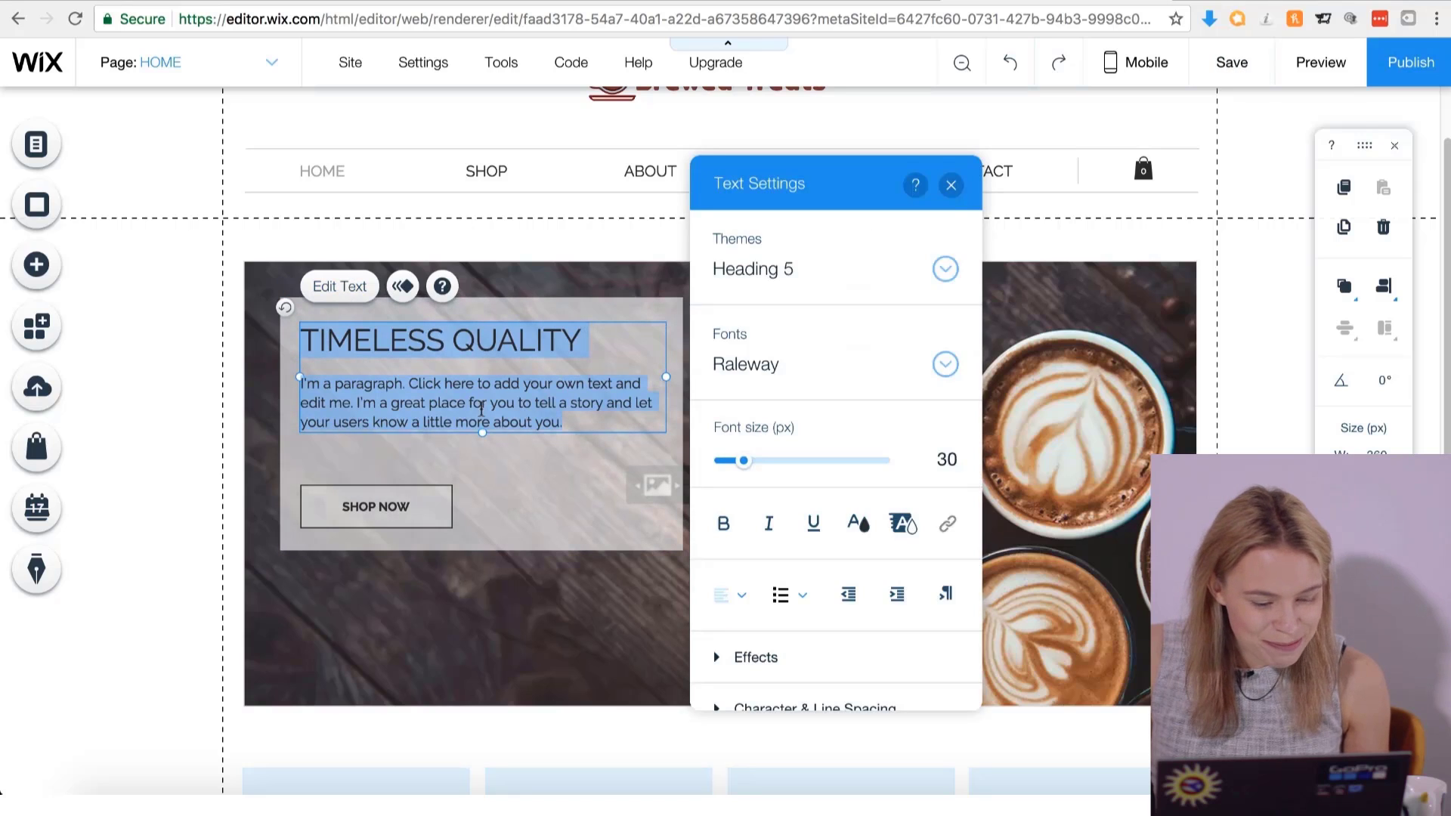
type("MASSIVE DISCOUNTS STORE WIDE Up to 50% Off All Our Products!")
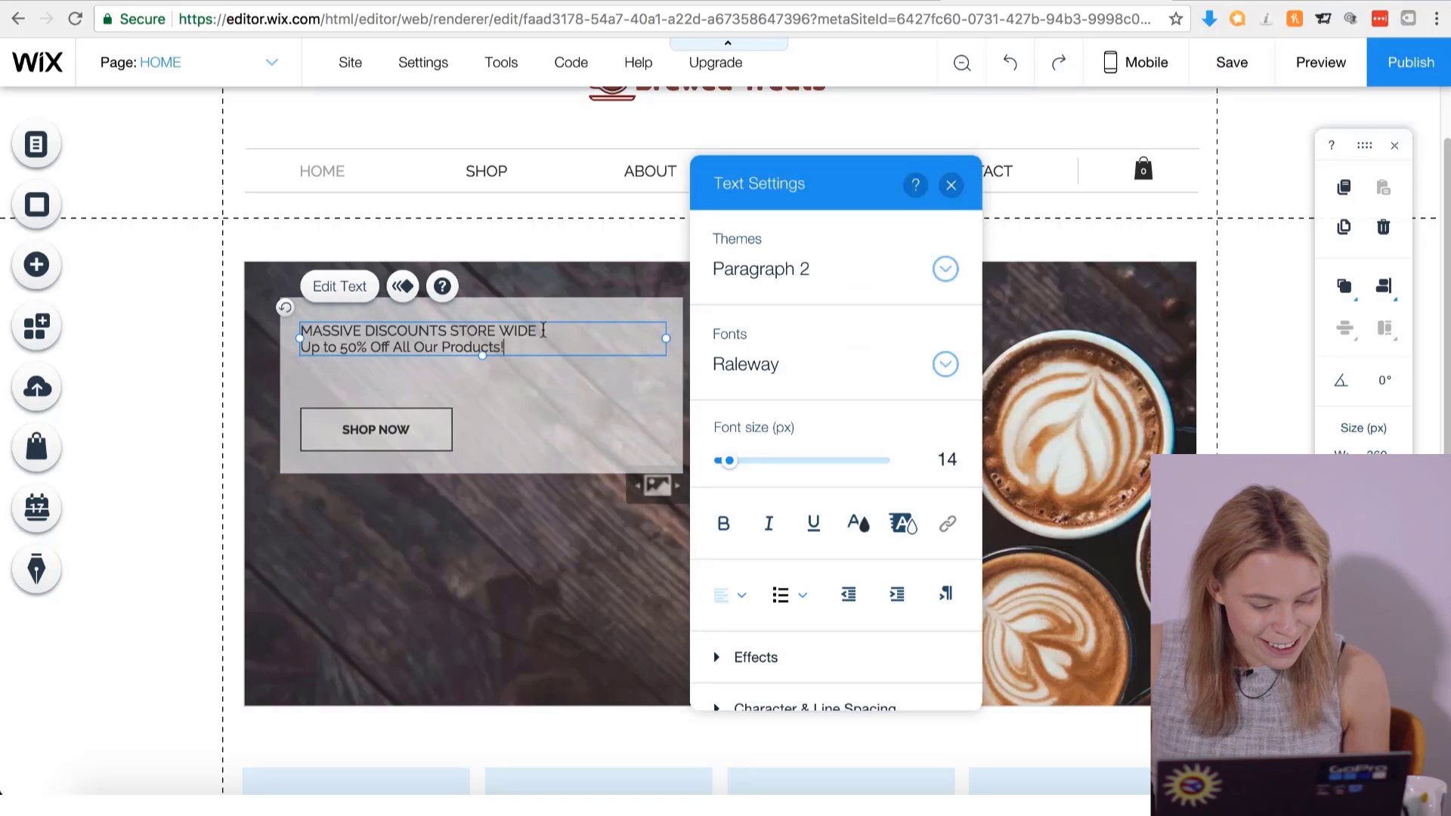
Make the "MASSIVE DISCOUNTS STORE WIDE" line bold and set its font size to 38 px.
left_click_drag(537, 331, 364, 330)
left_click(724, 524)
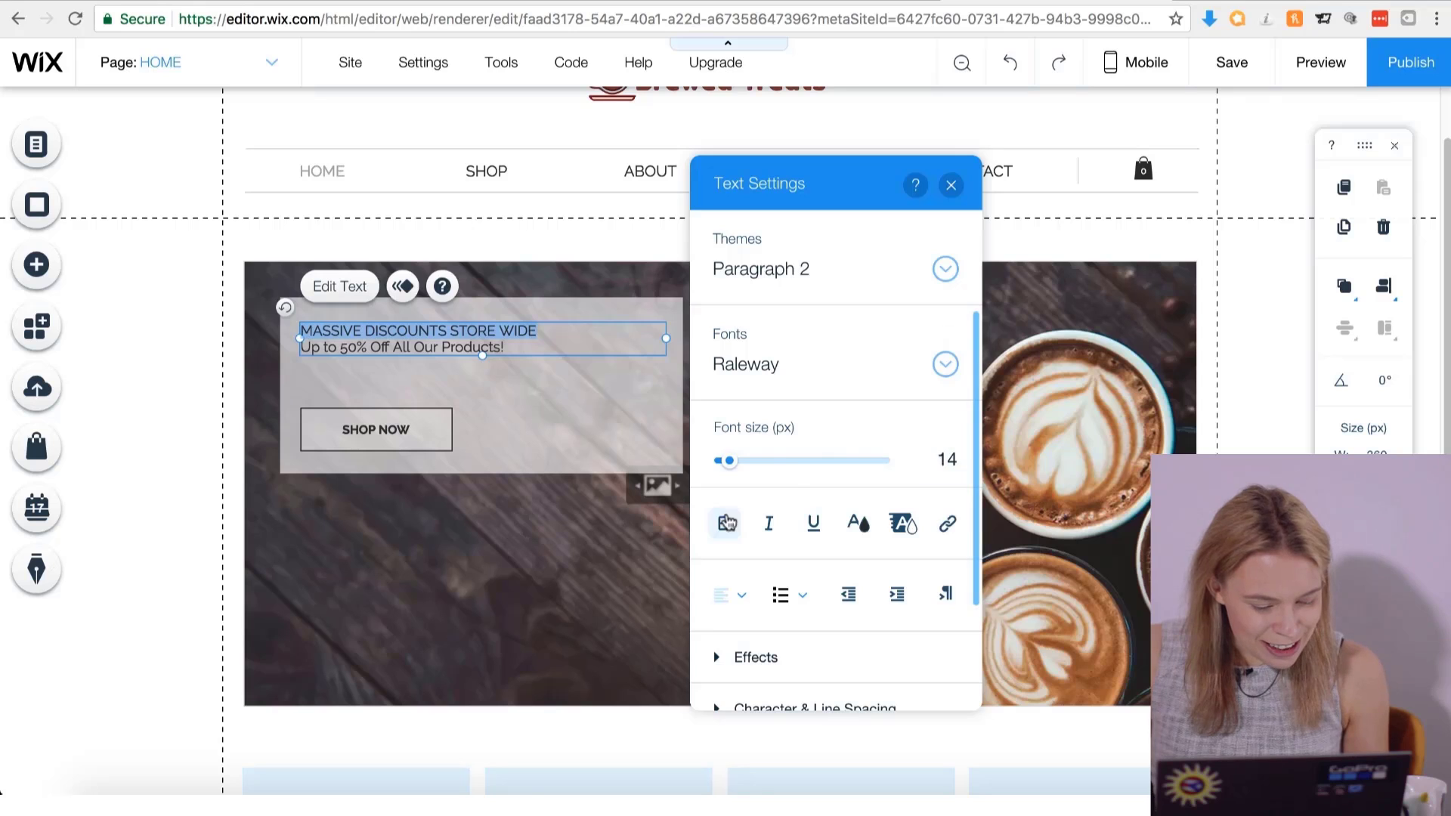
left_click_drag(730, 461, 754, 464)
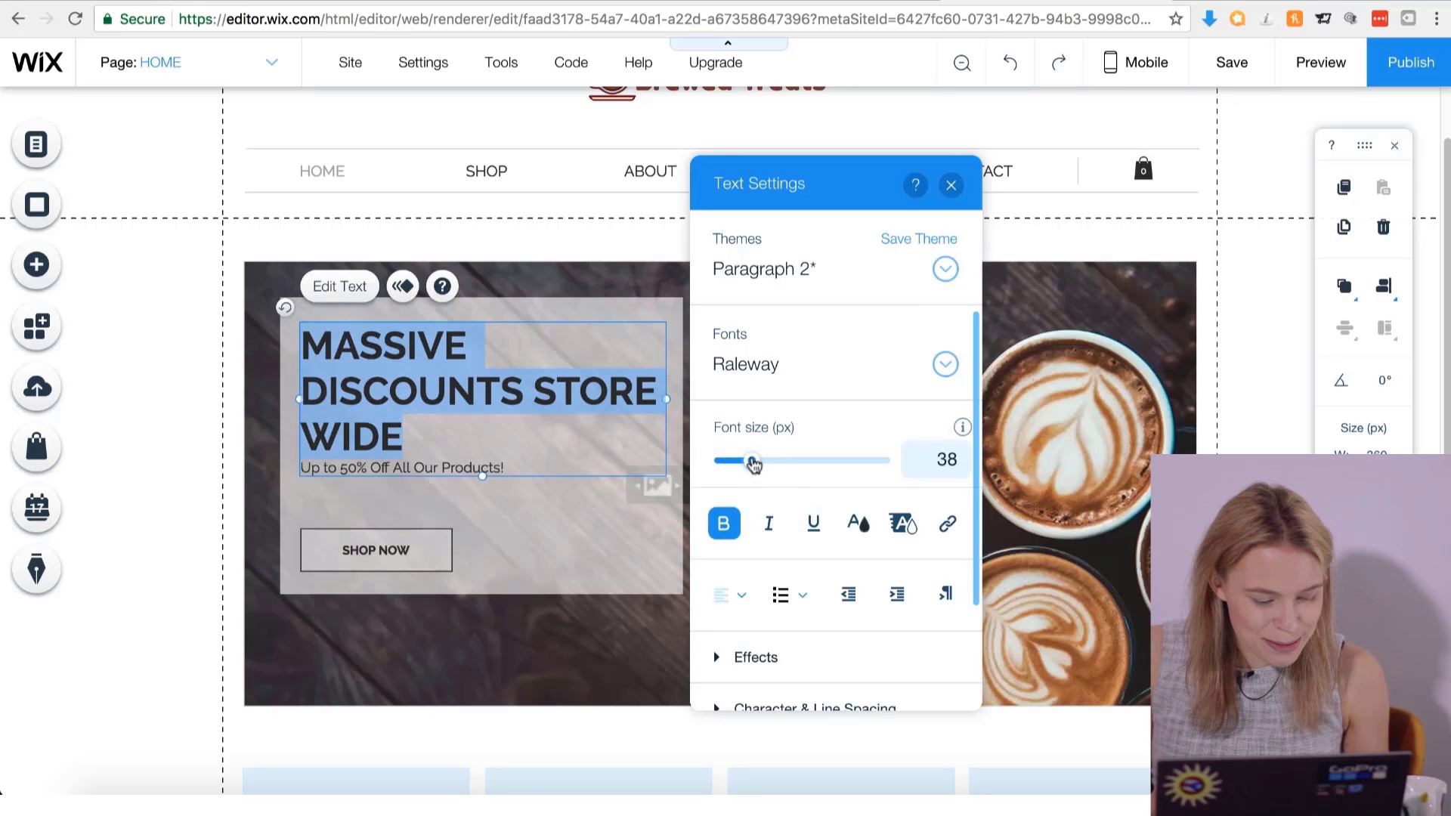
Change the banner headline's font to DIN Next Light and enlarge it to 52 px.
left_click(758, 360)
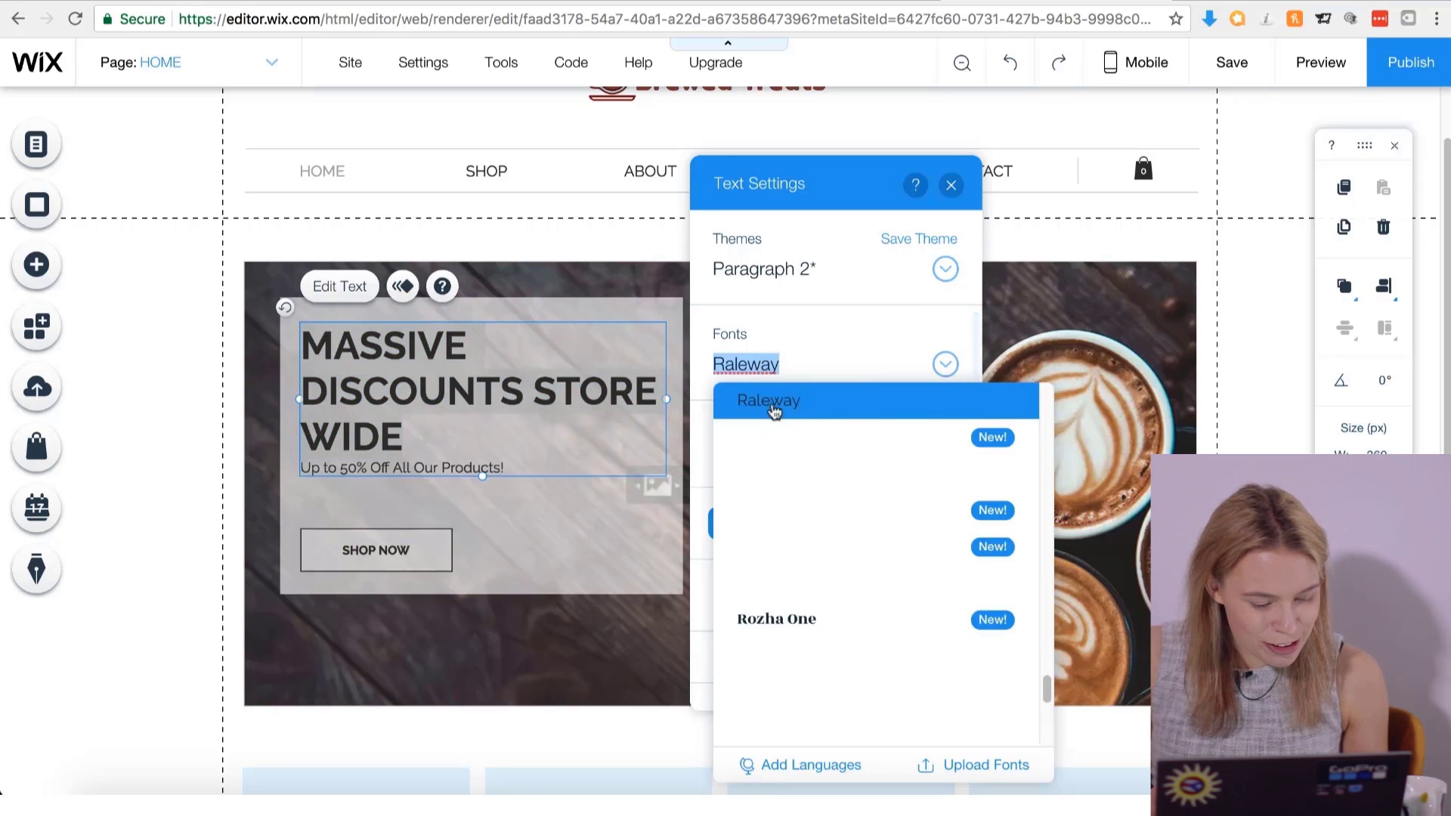
scroll(800, 489, "up", 3)
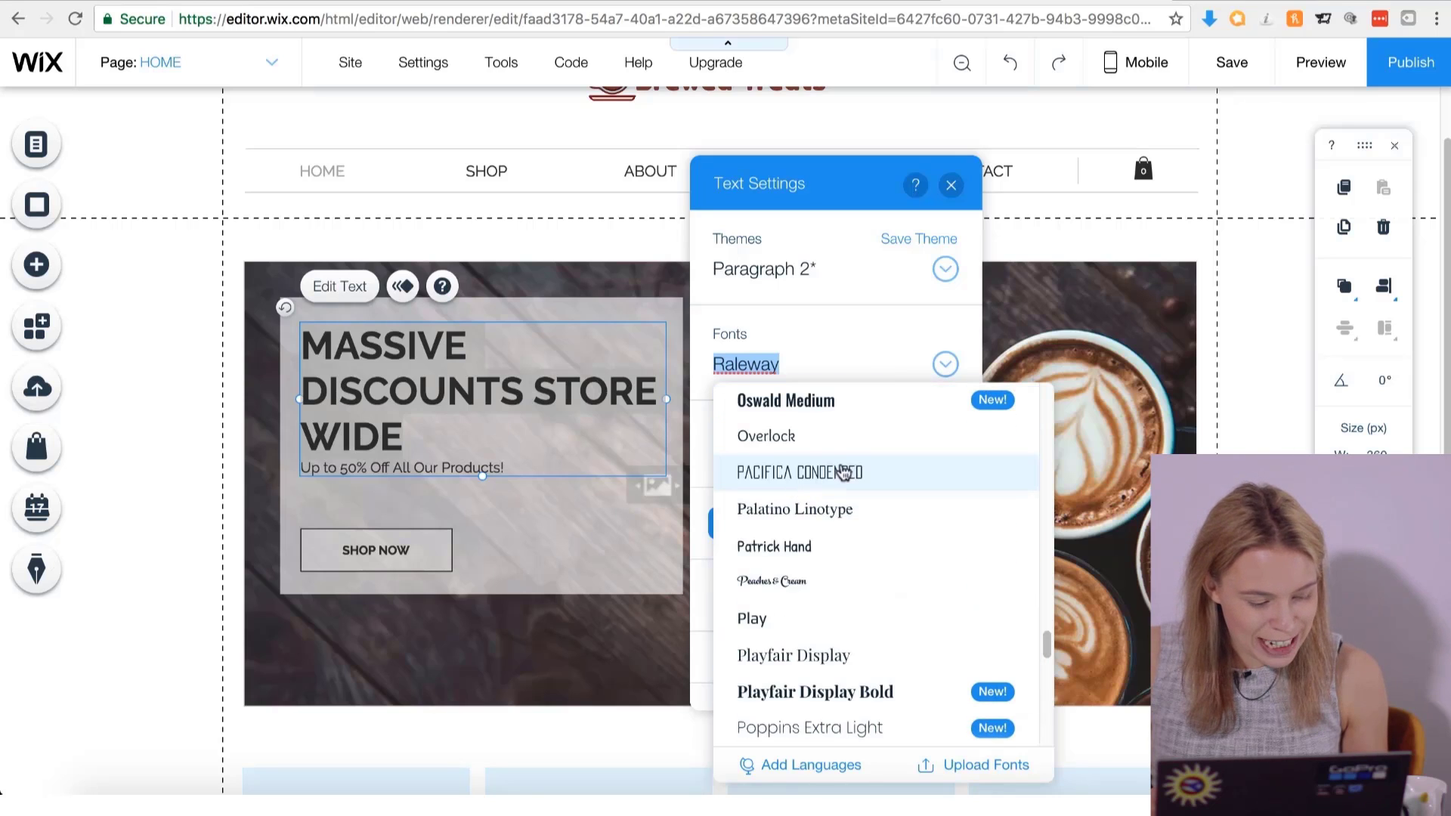
scroll(851, 472, "up", 8)
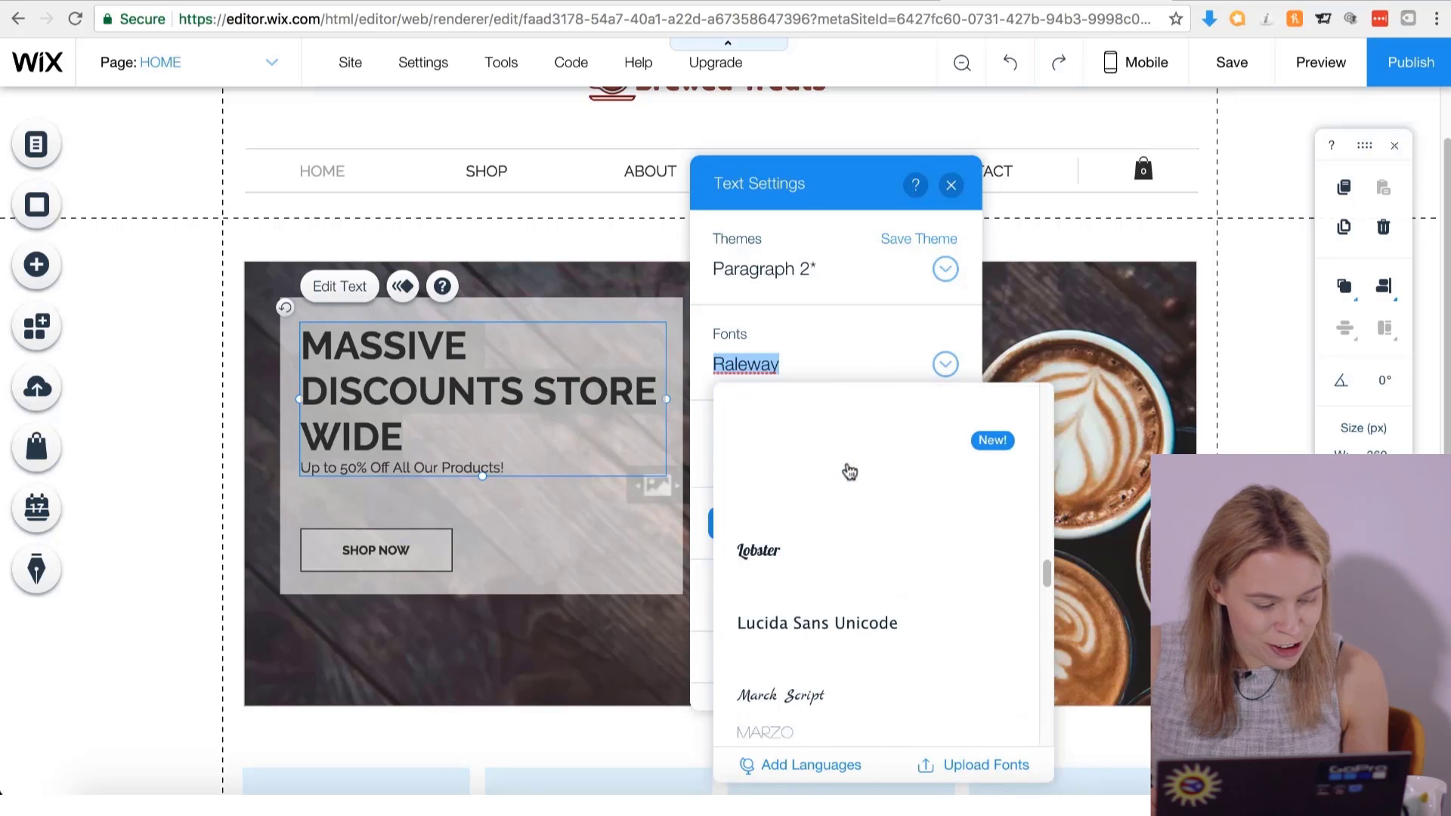
scroll(850, 472, "up", 10)
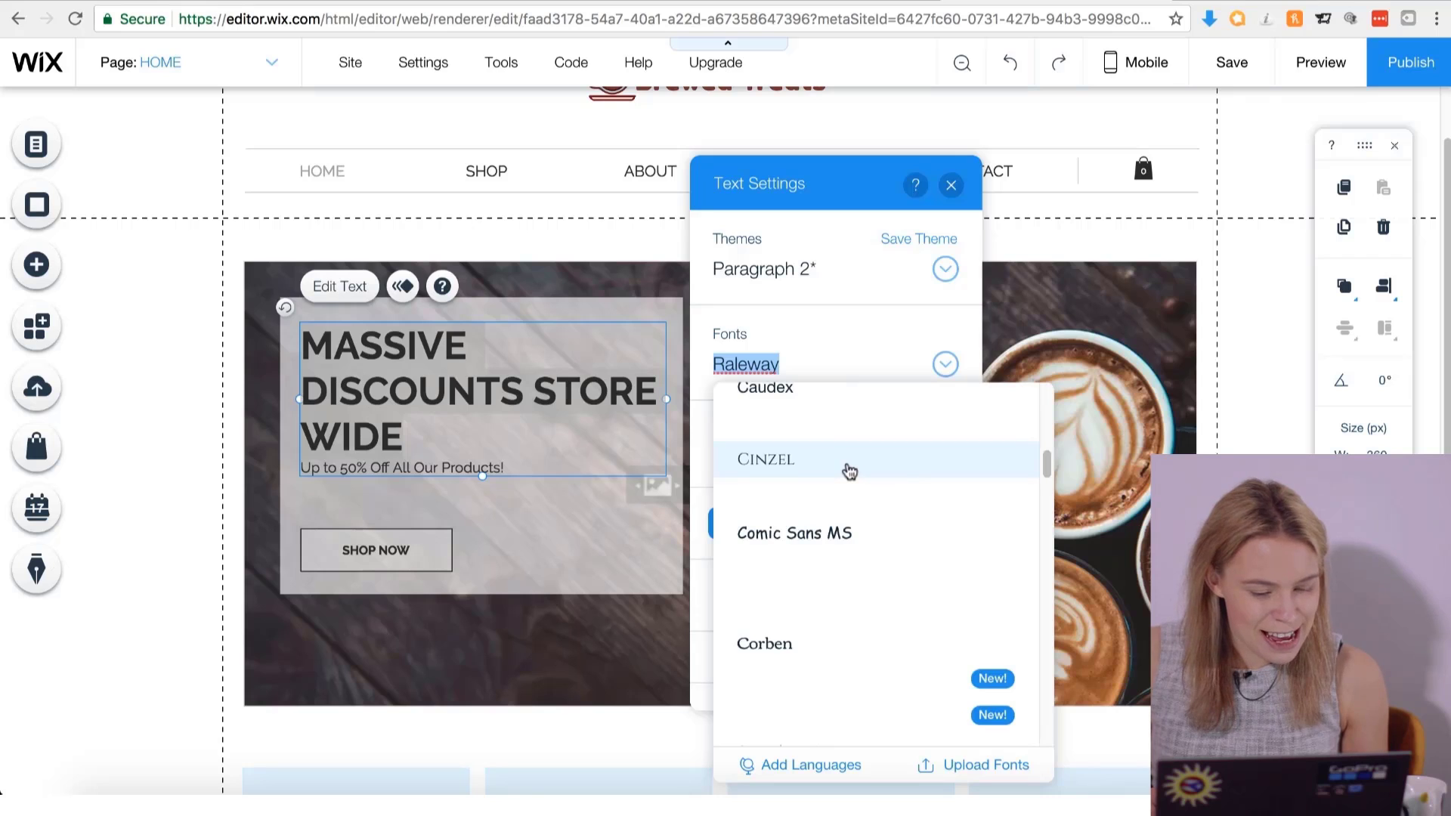
scroll(850, 472, "down", 2)
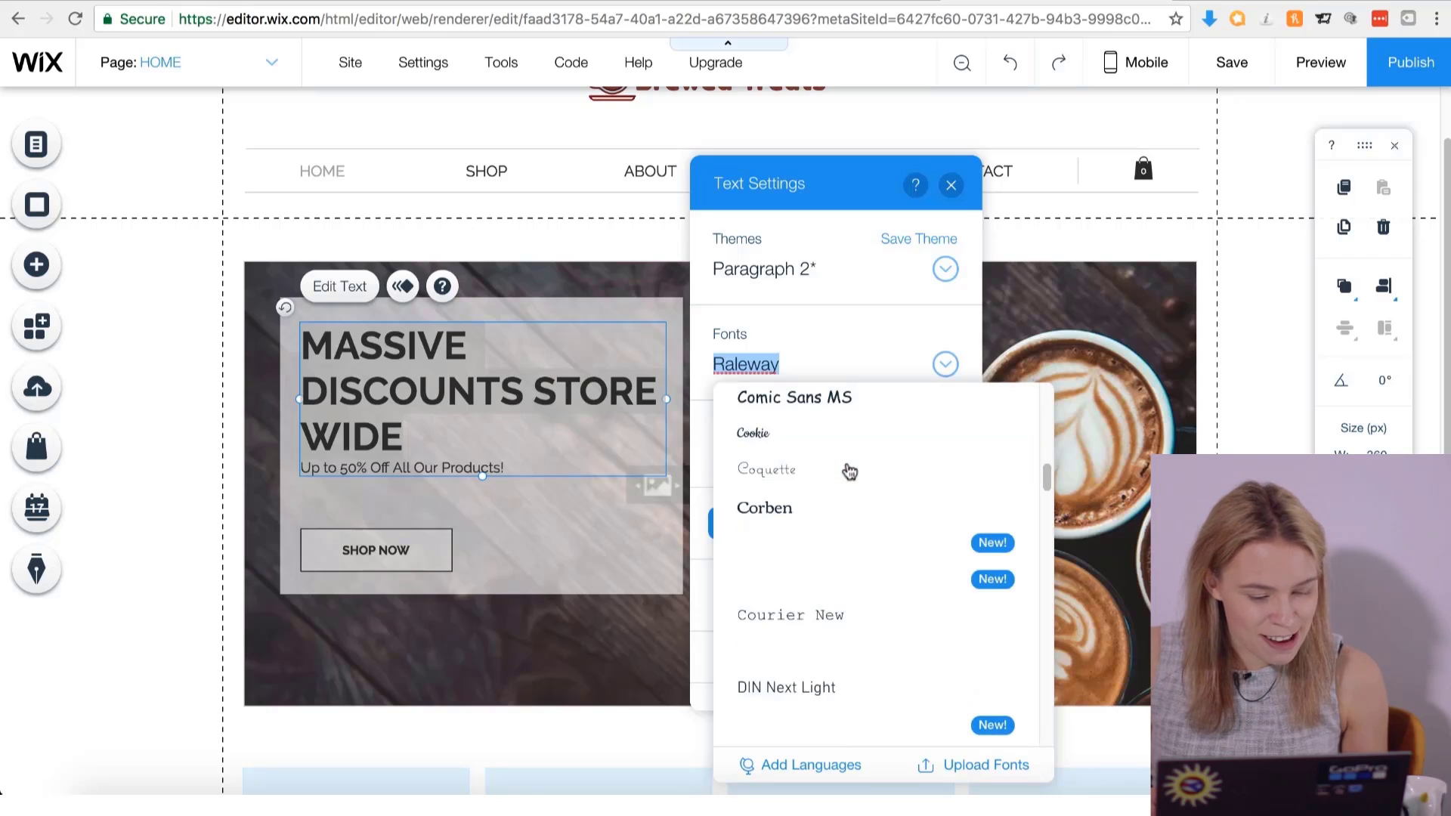
left_click(807, 689)
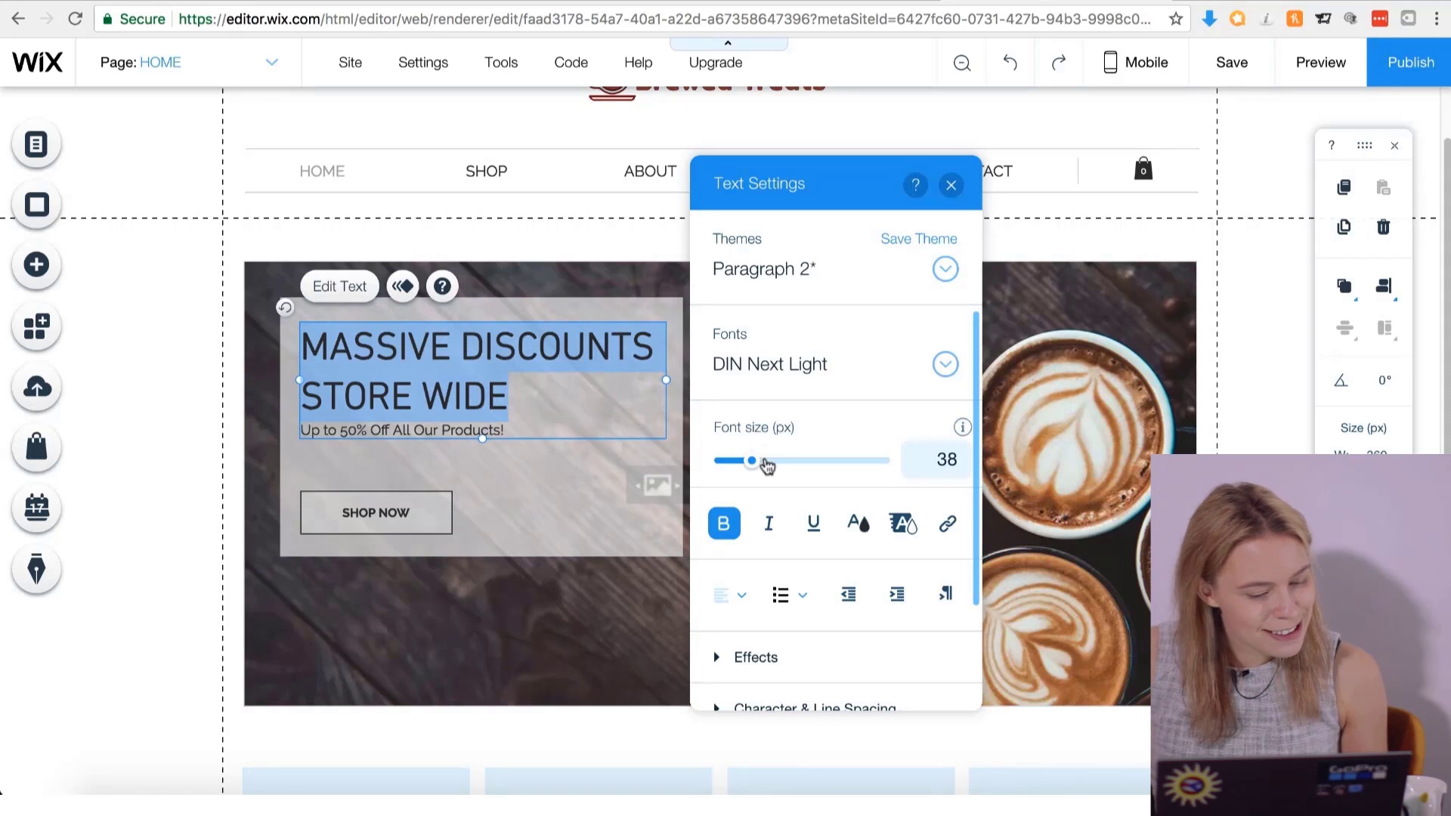
left_click(765, 461)
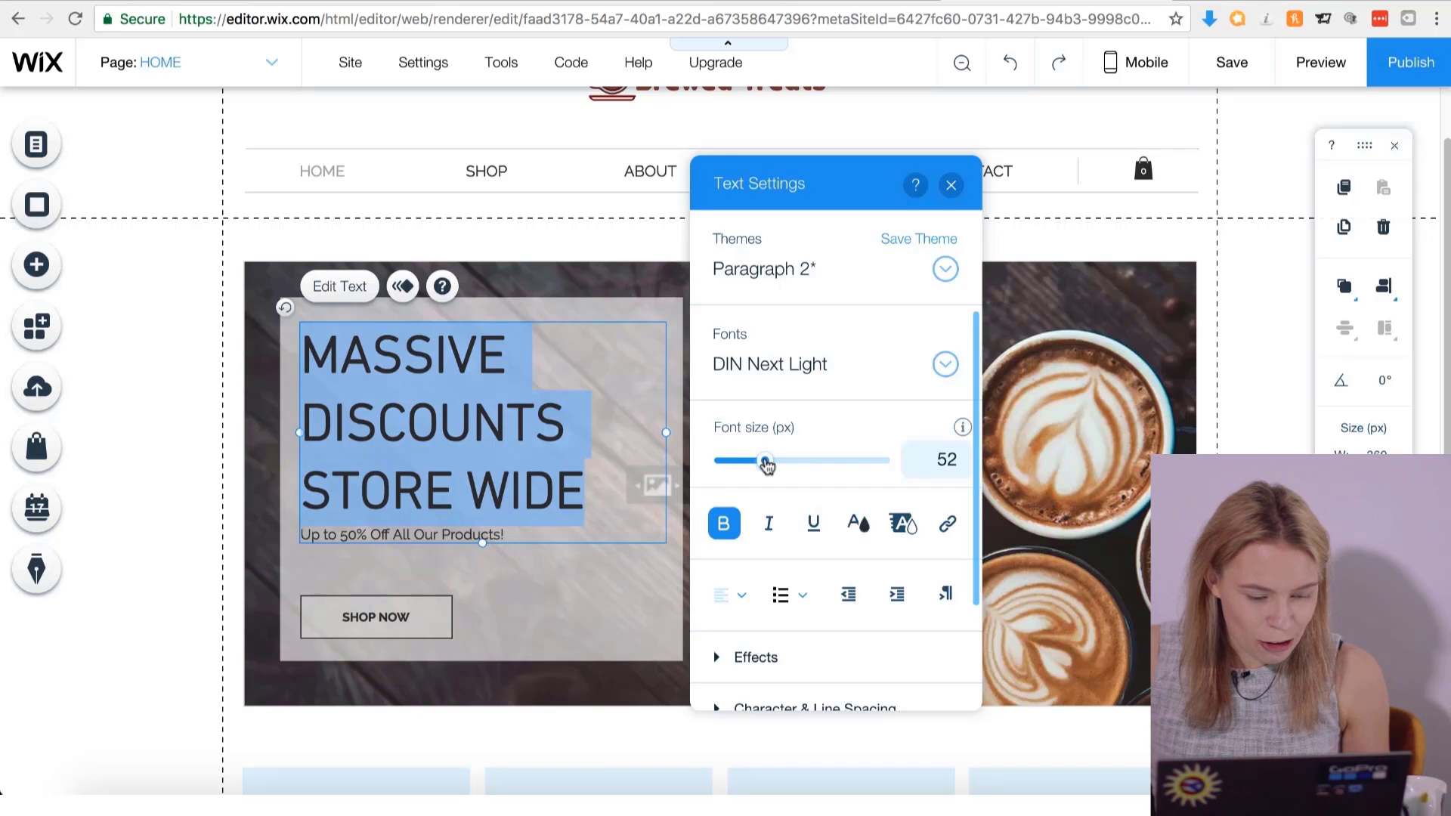
Try a character spacing of -0.05 on the headline, reset it to 0, and look through the remaining text settings.
scroll(810, 484, "down", 1)
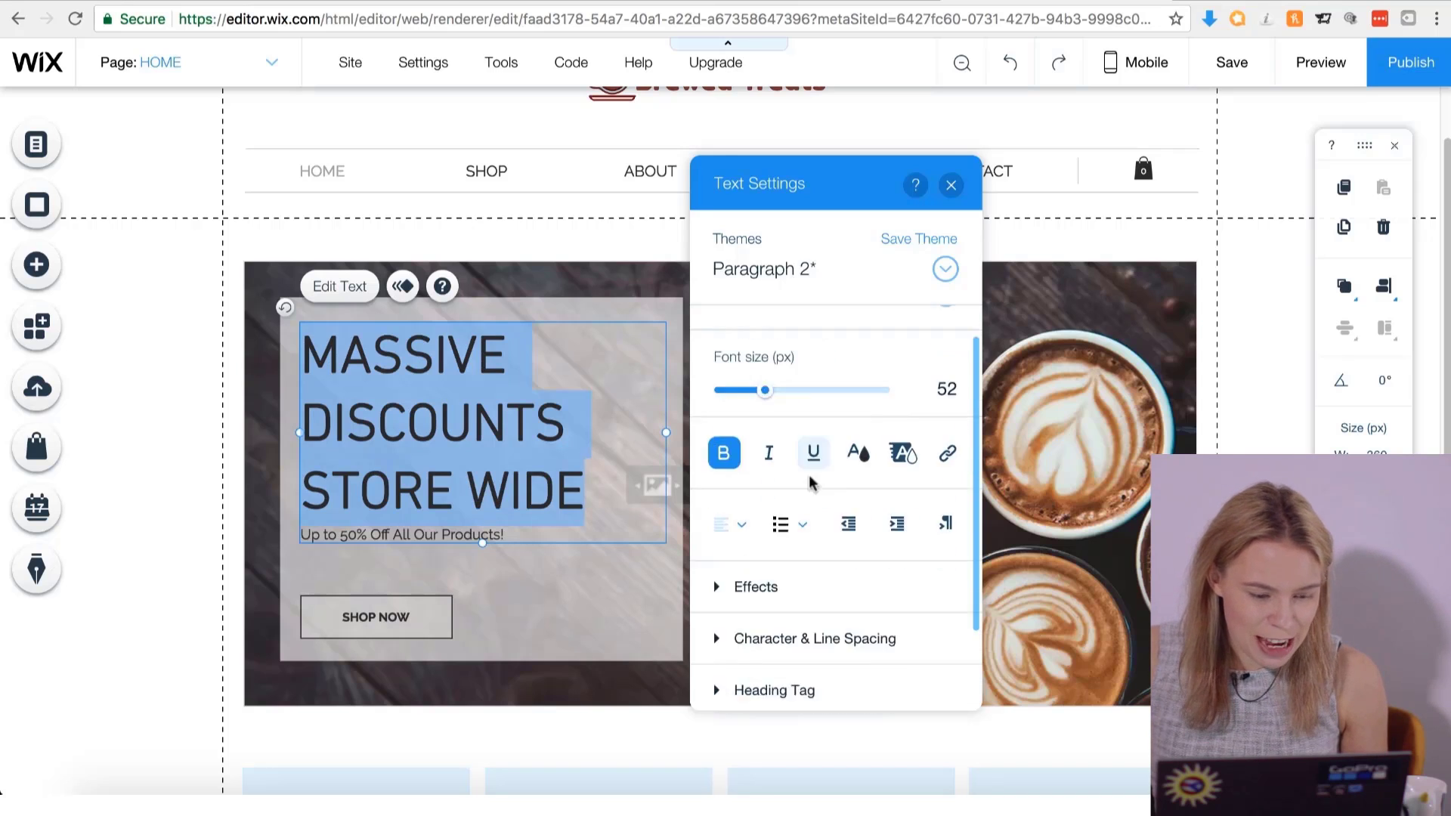
scroll(810, 484, "down", 1)
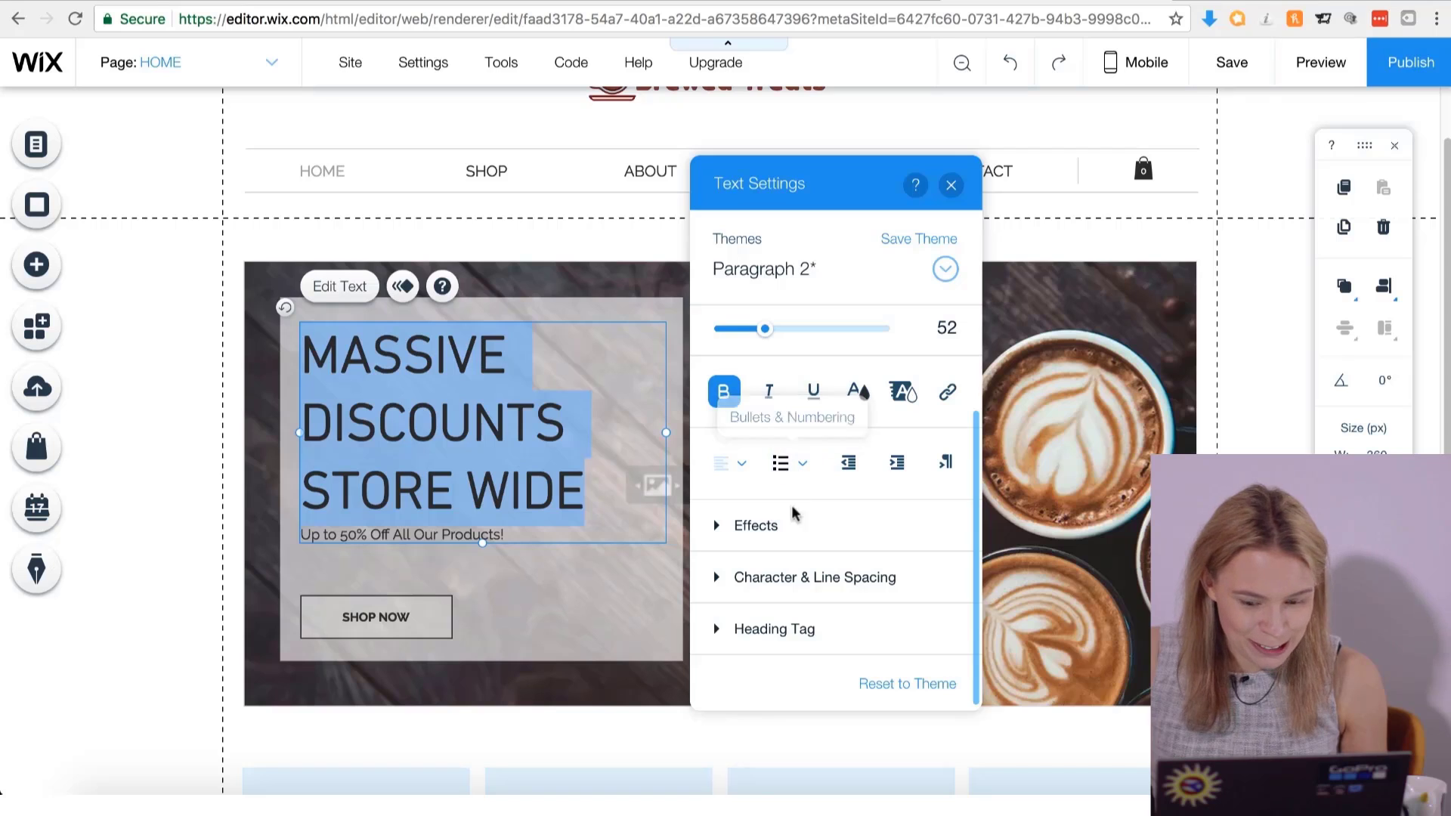
left_click(769, 592)
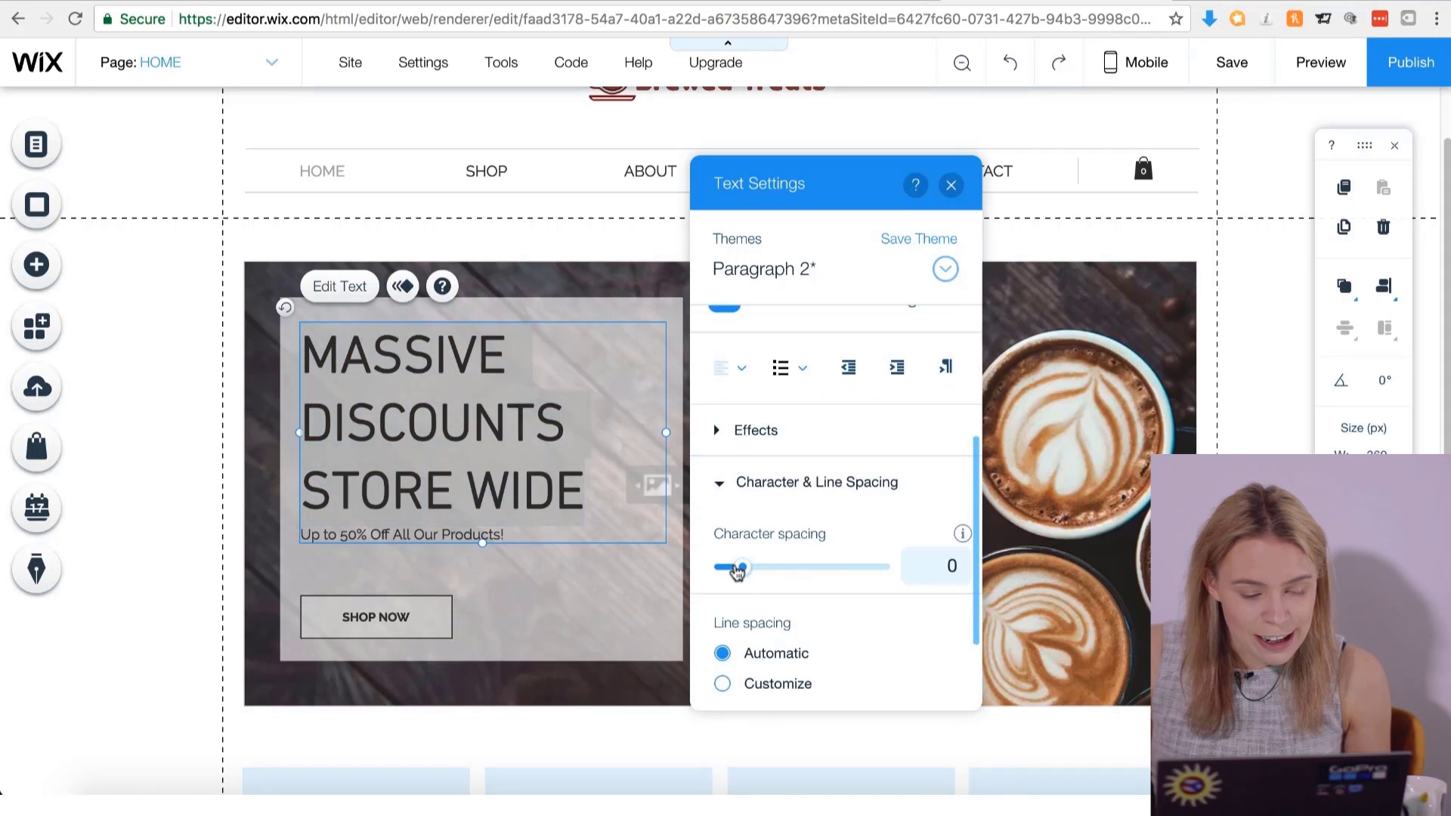
left_click_drag(739, 573, 737, 572)
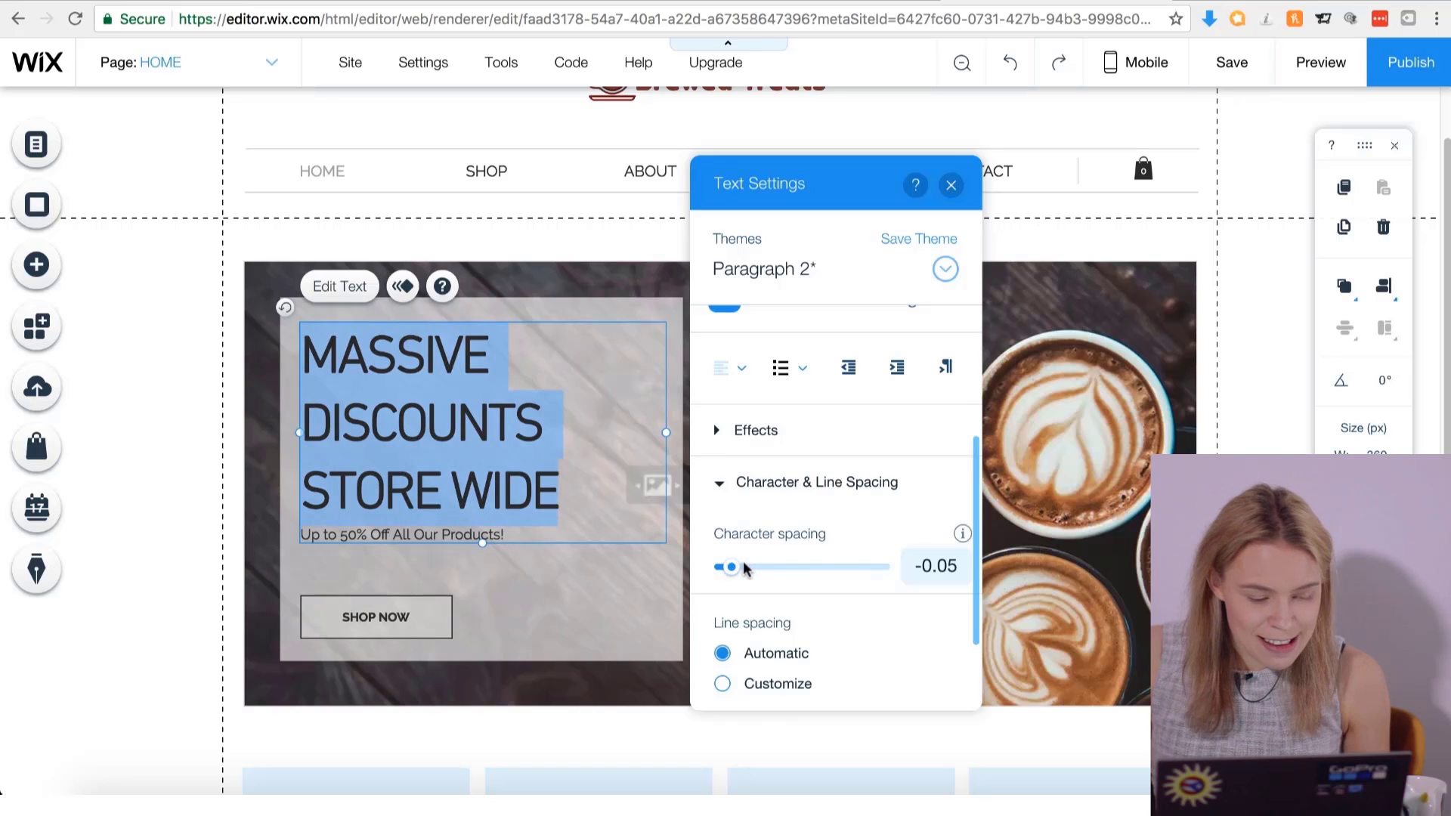
left_click(744, 568)
scroll(786, 550, "up", 1)
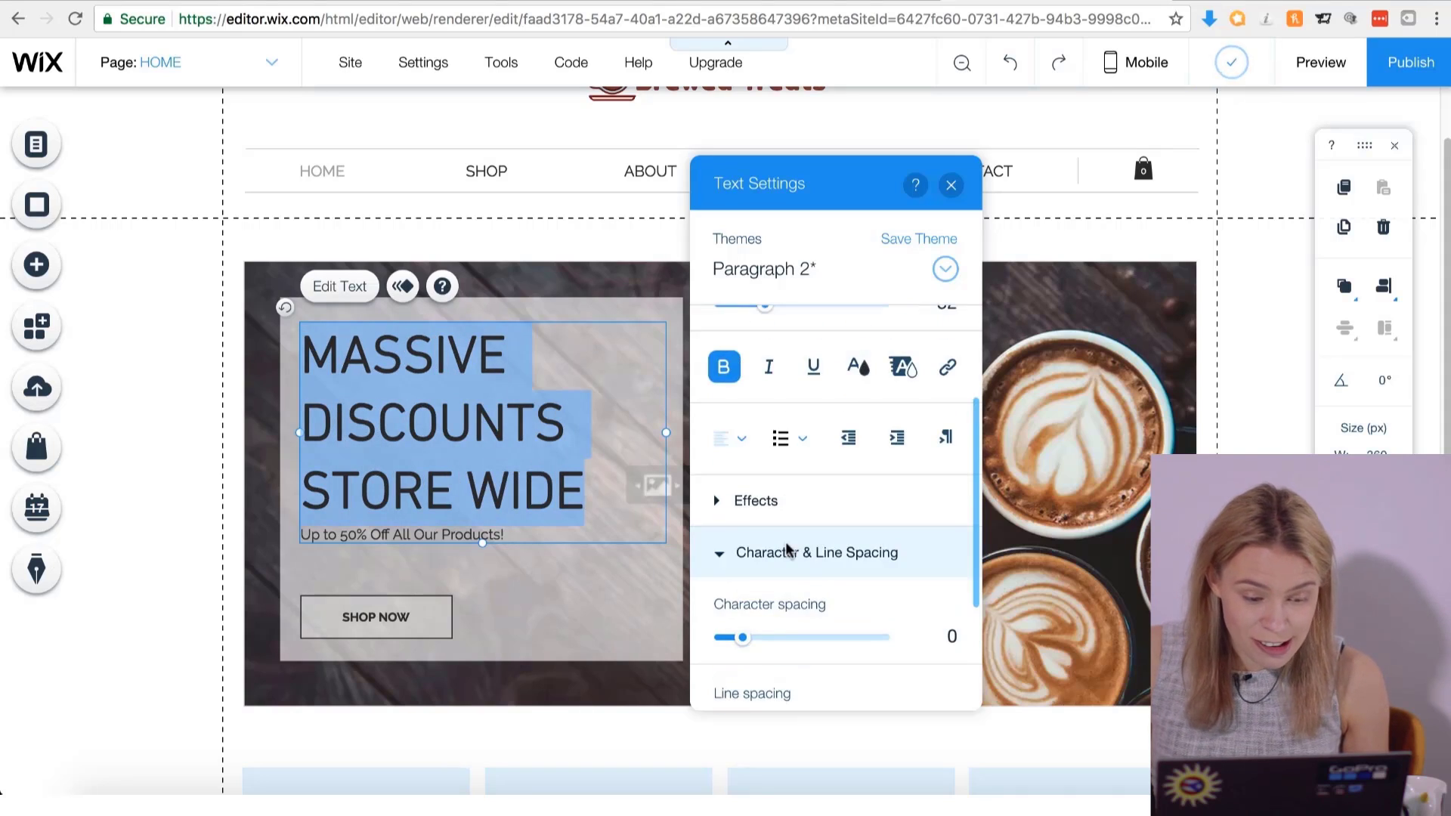
scroll(786, 550, "down", 3)
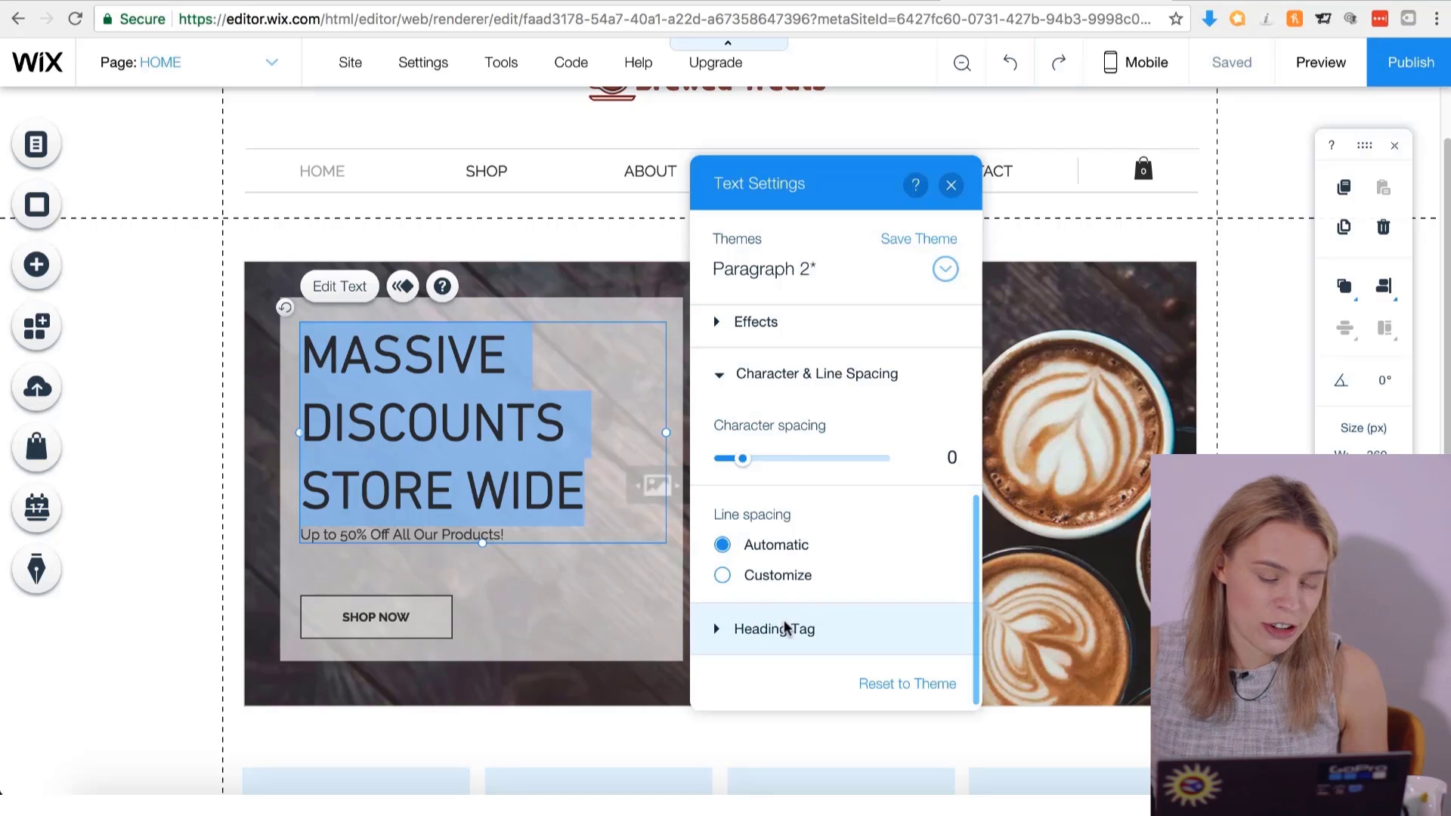
left_click(786, 627)
scroll(811, 567, "up", 5)
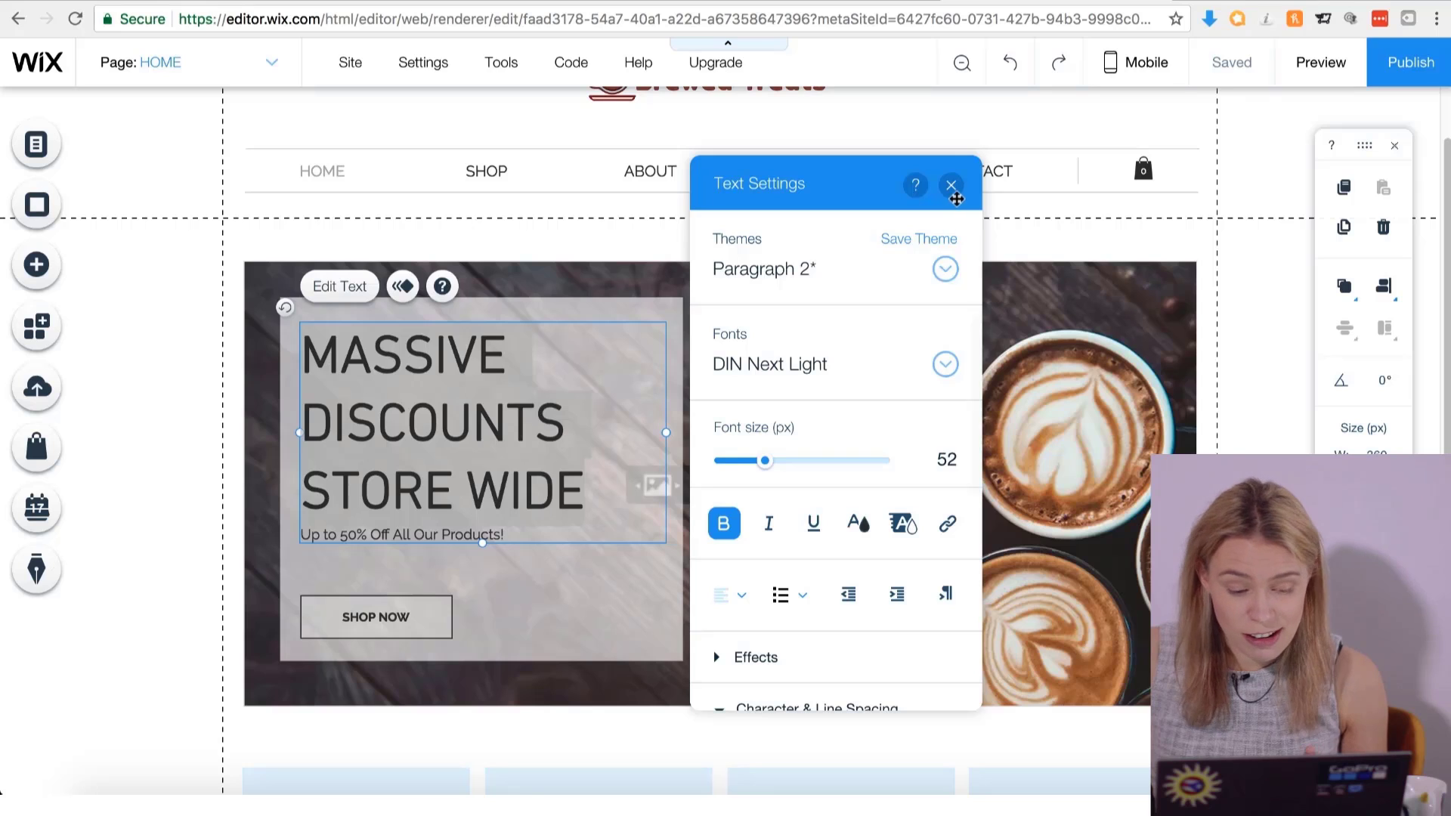
Set the headline's font size to 54 px and make the banner's text box slightly narrower.
left_click(784, 465)
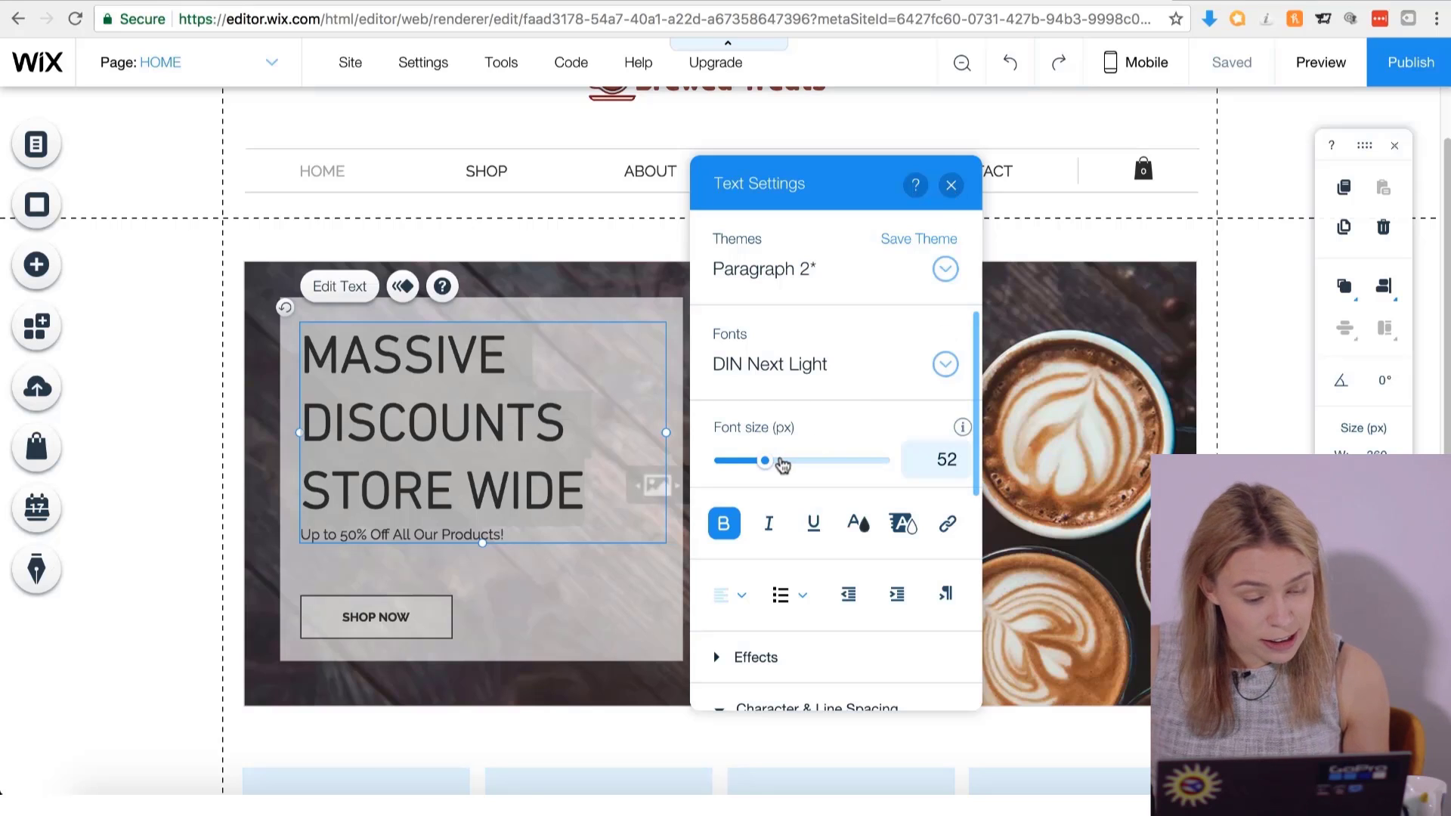
left_click(765, 461)
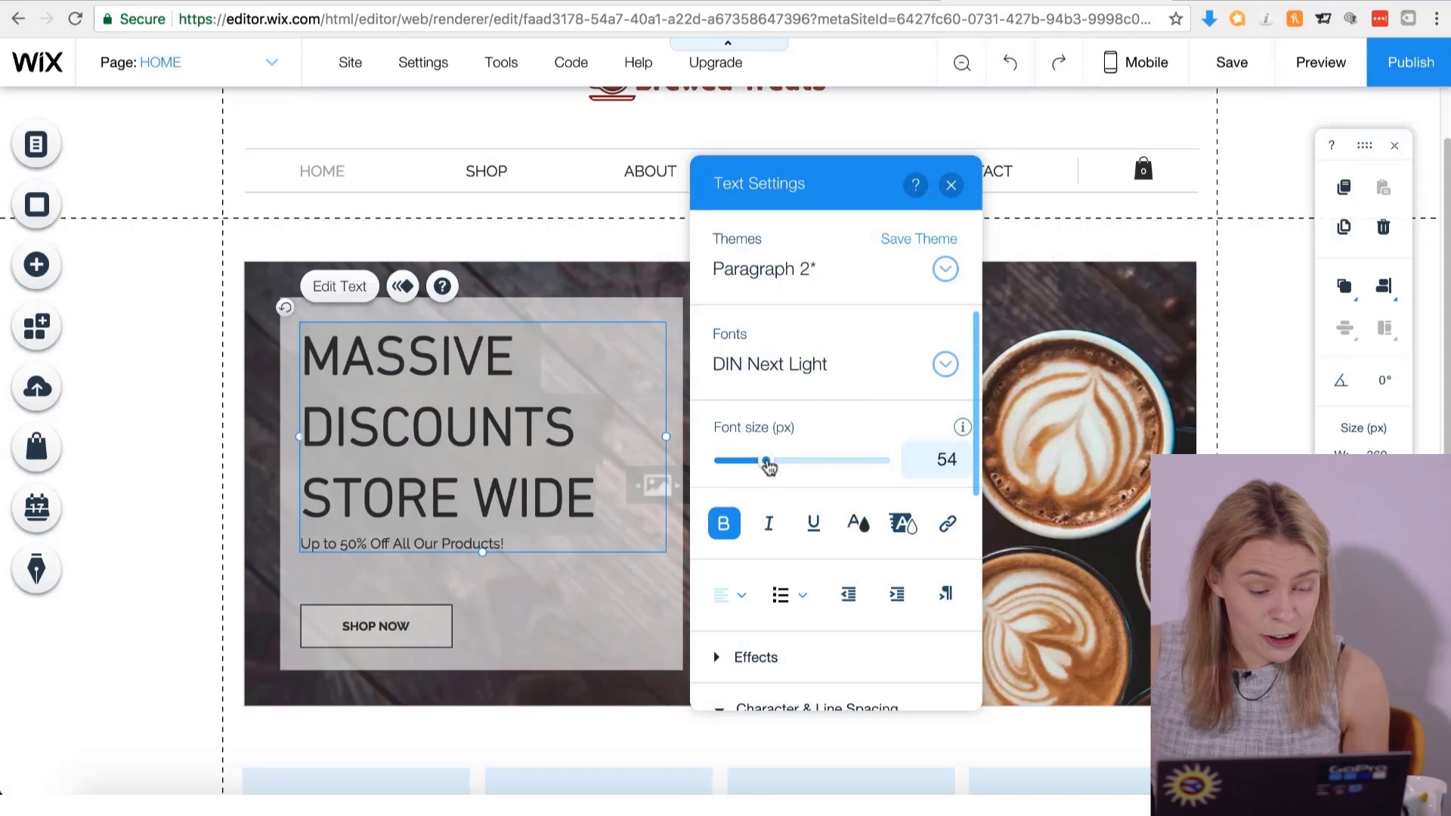
left_click_drag(669, 436, 662, 434)
double_click(662, 435)
left_click(530, 537)
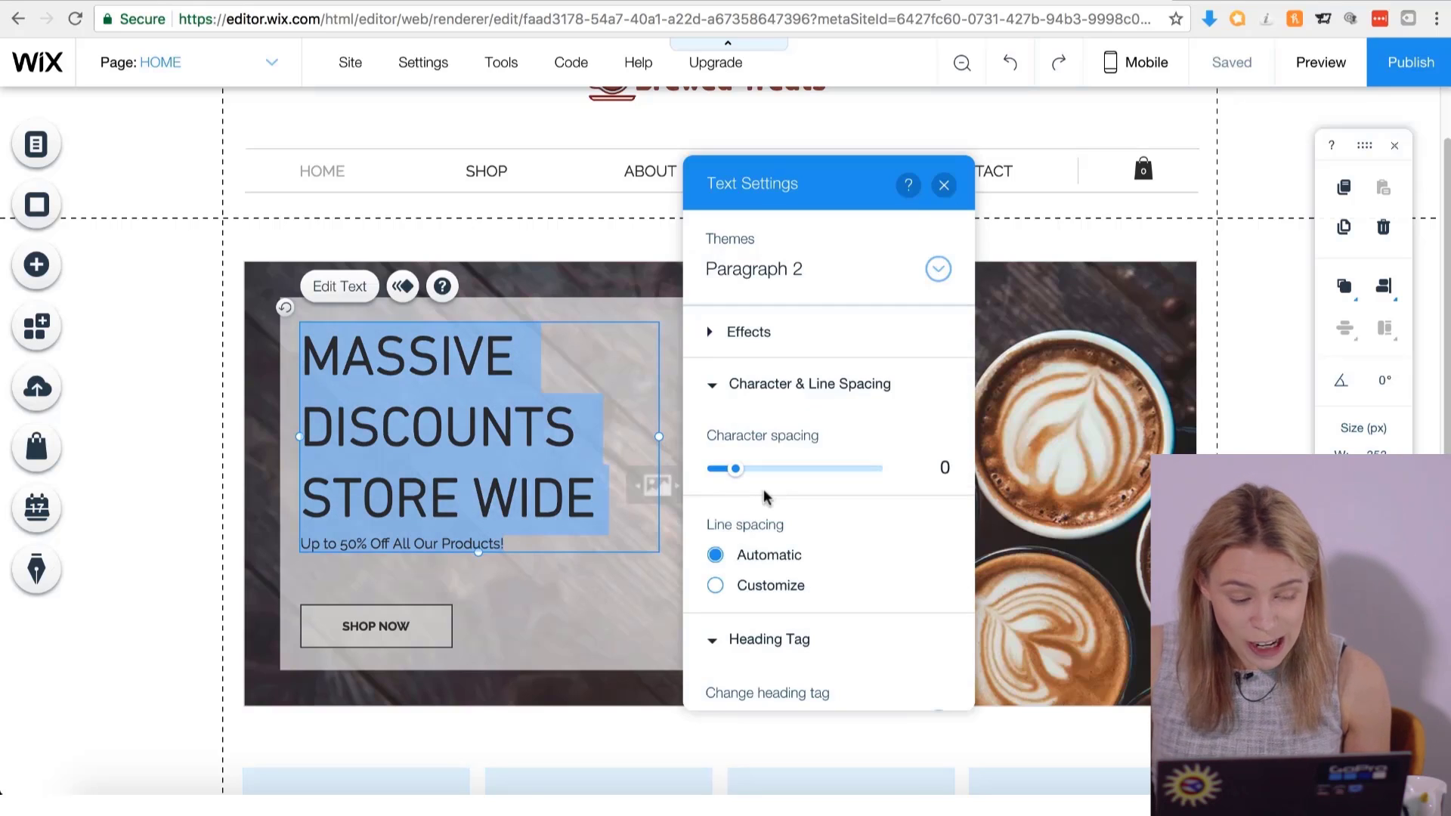
Set a custom line spacing of 1 and a font size of 53 px for all the banner text.
left_click(753, 586)
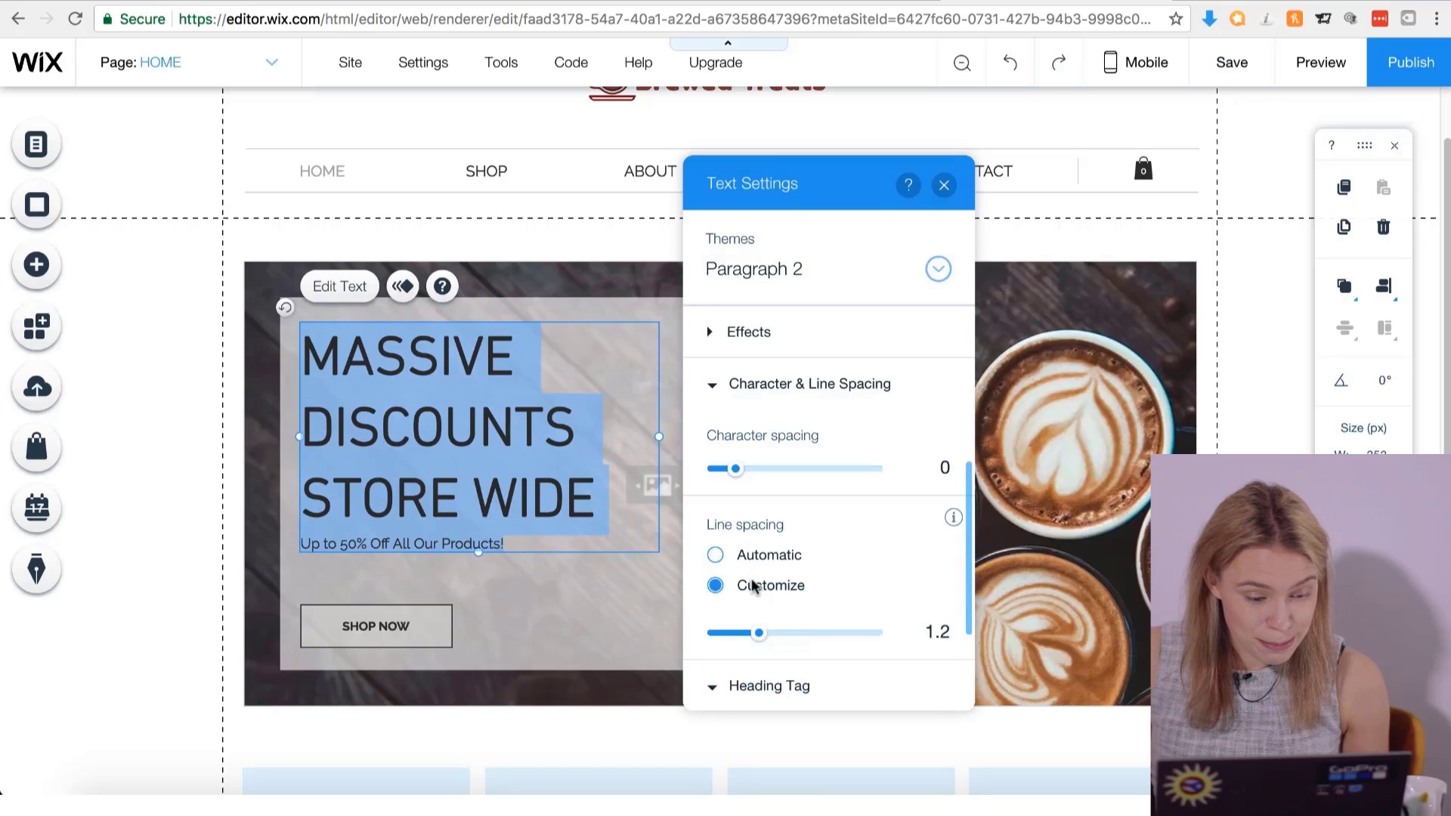
left_click_drag(752, 641, 750, 641)
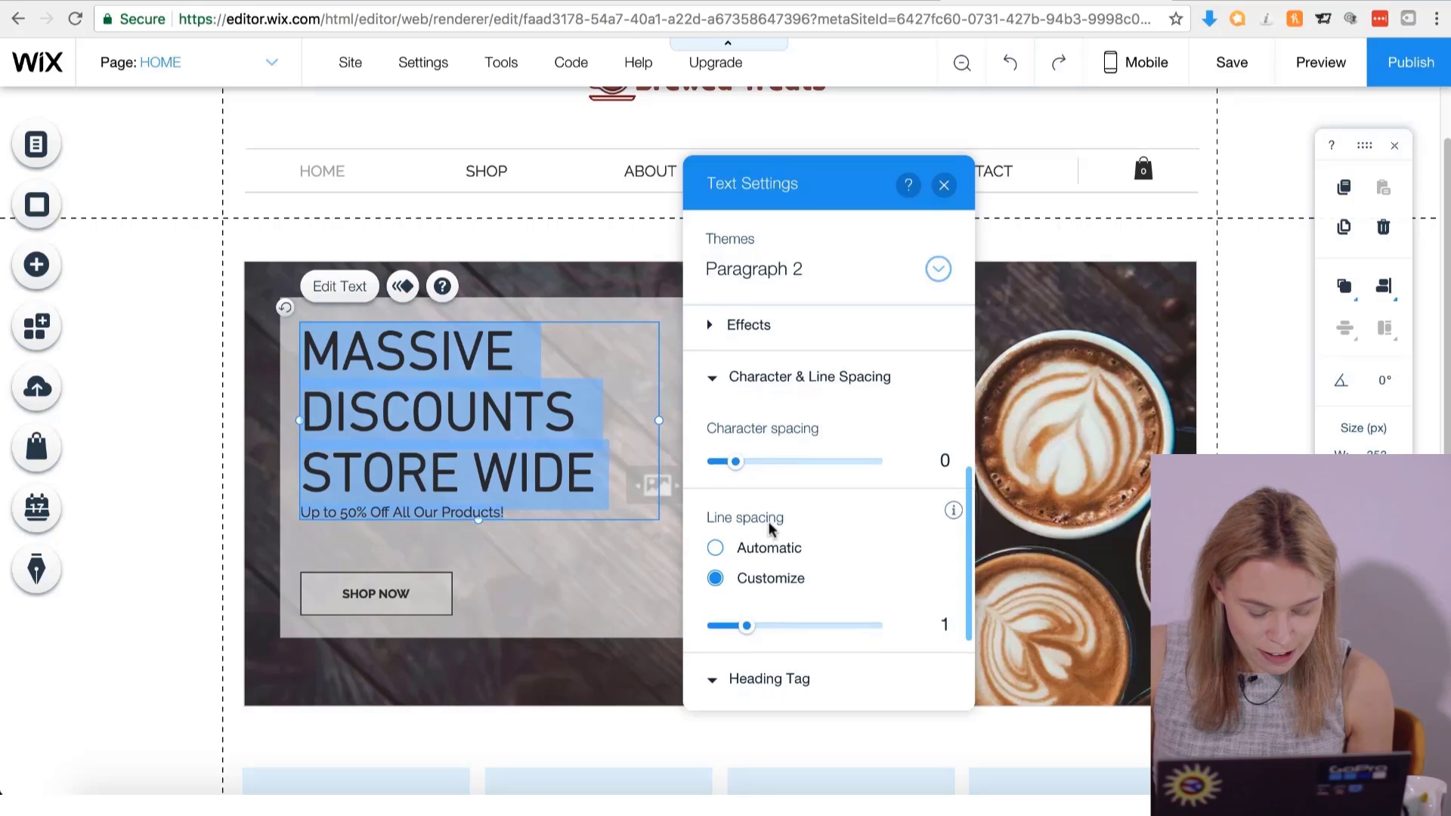
scroll(768, 525, "up", 5)
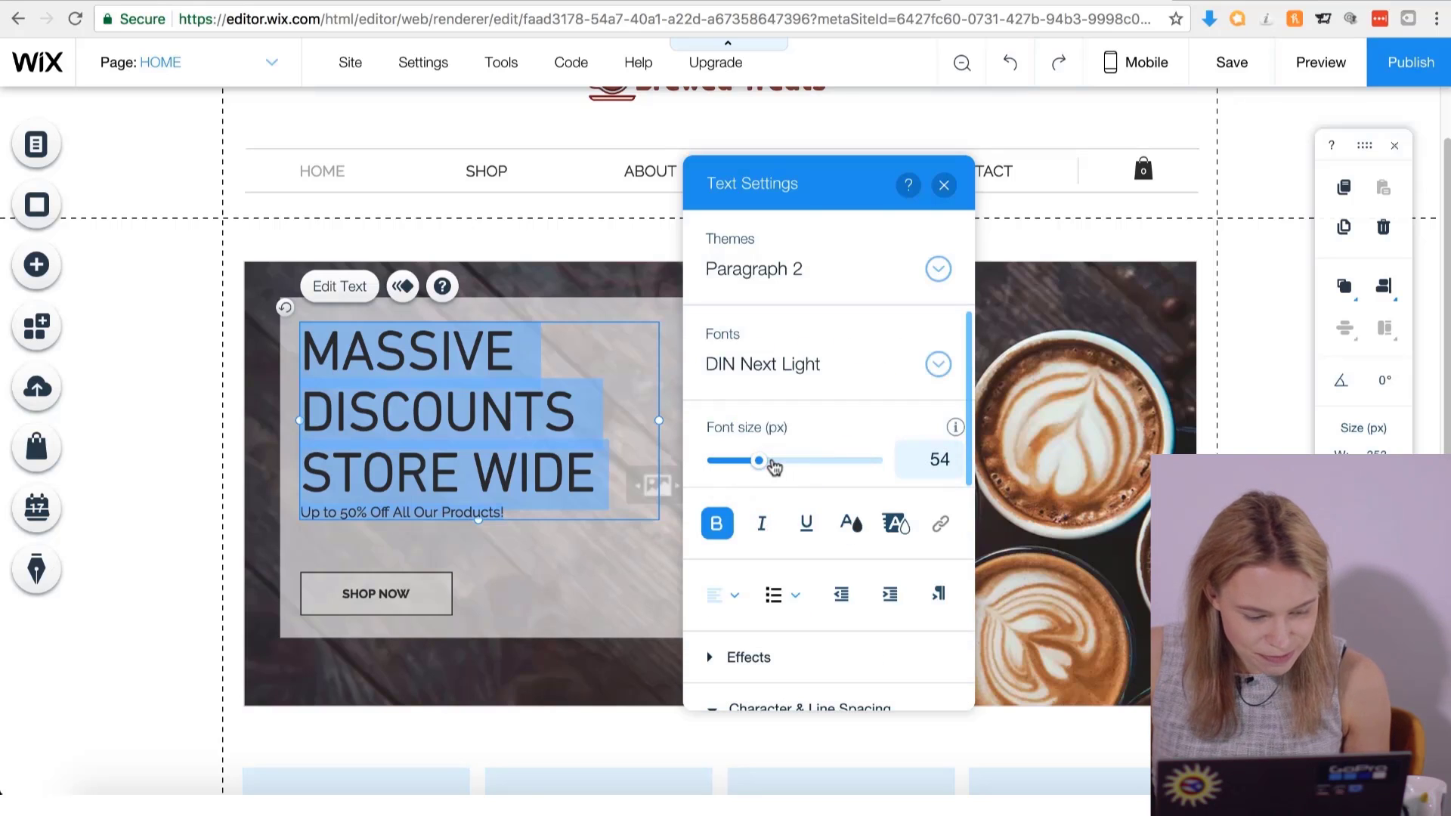
left_click(770, 461)
left_click_drag(771, 465, 760, 471)
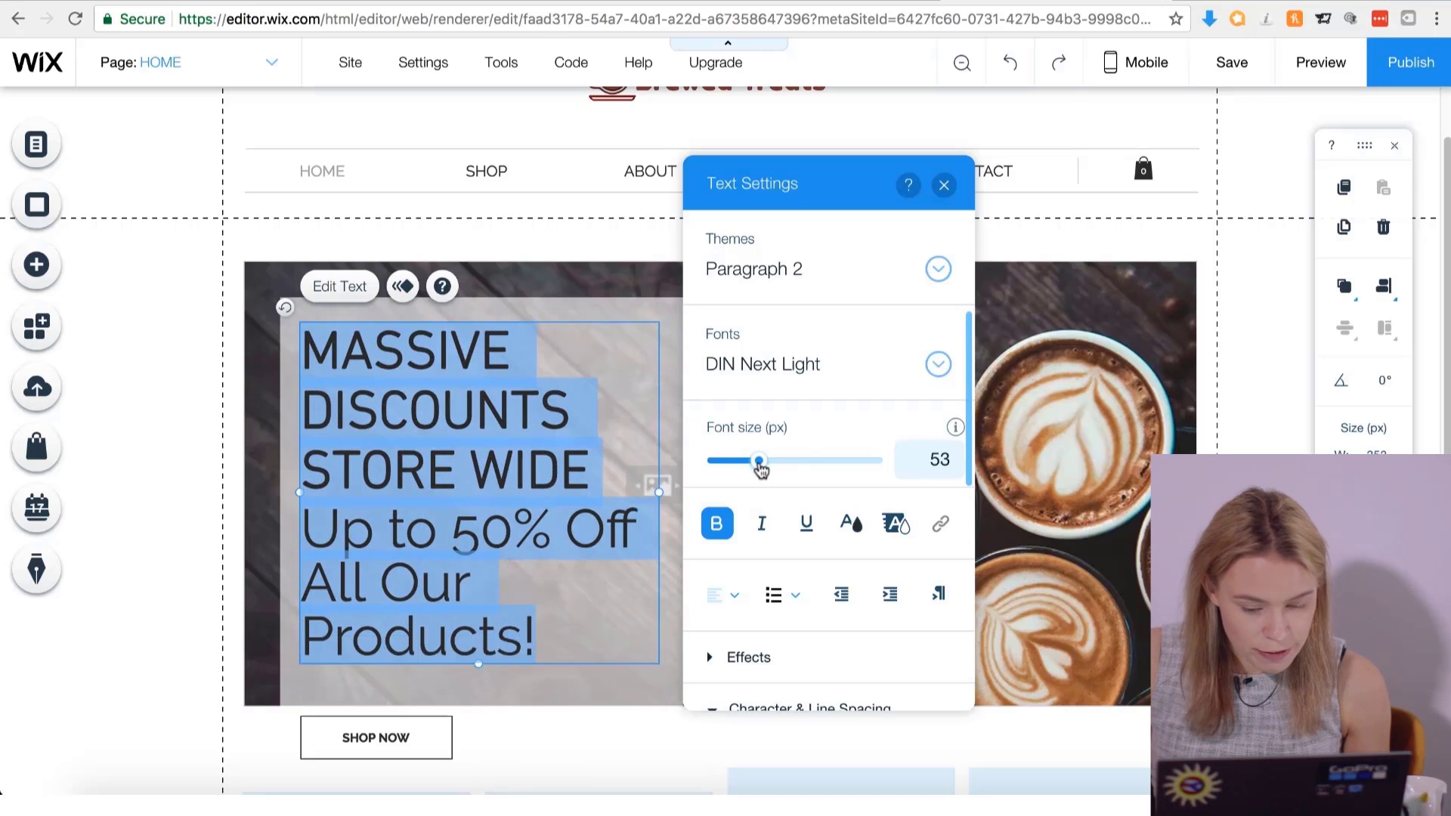
Set the font size of the "Up to 50% Off All Our Products!" line to 41 px.
left_click(495, 637)
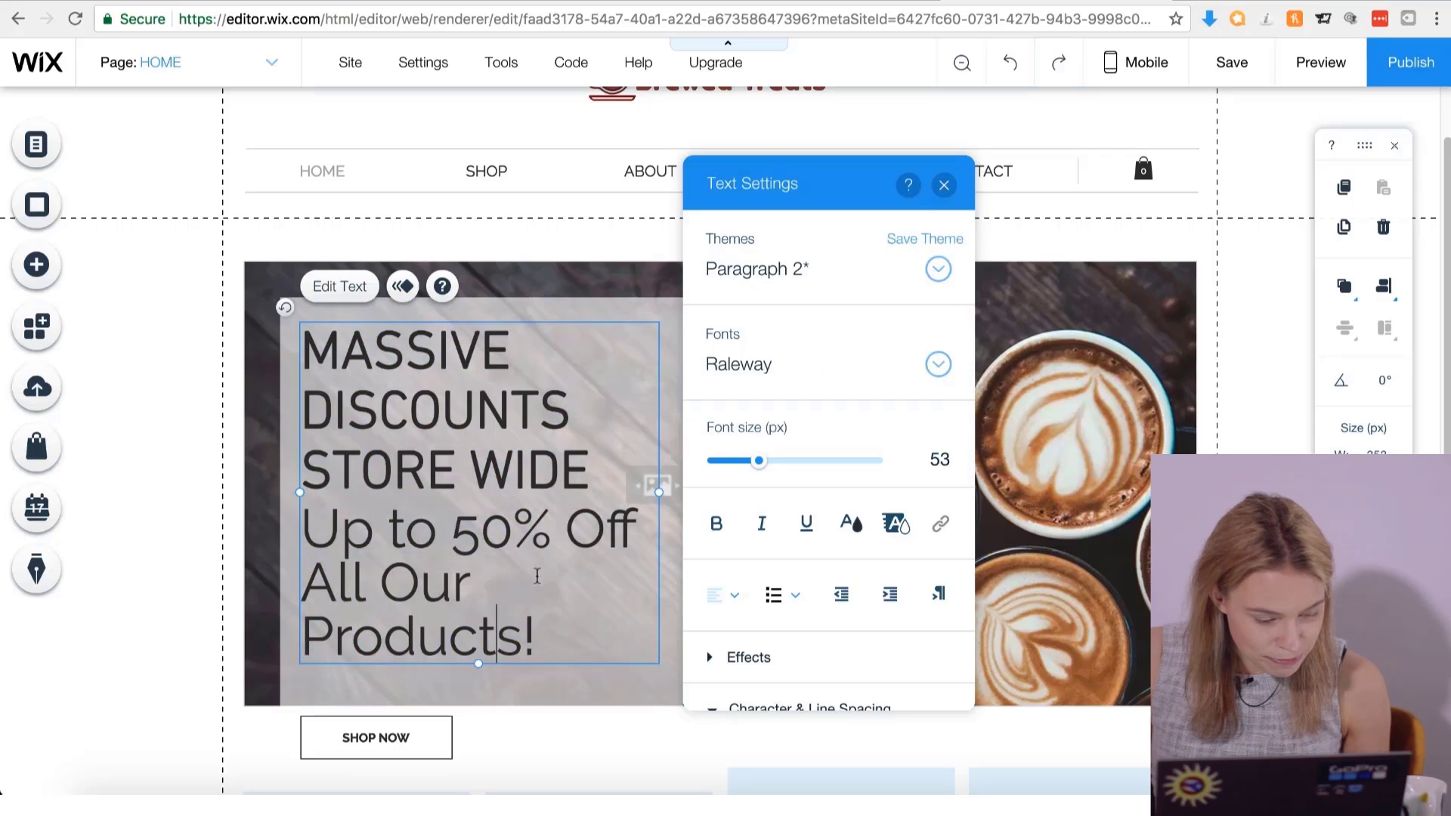
left_click_drag(535, 639, 302, 522)
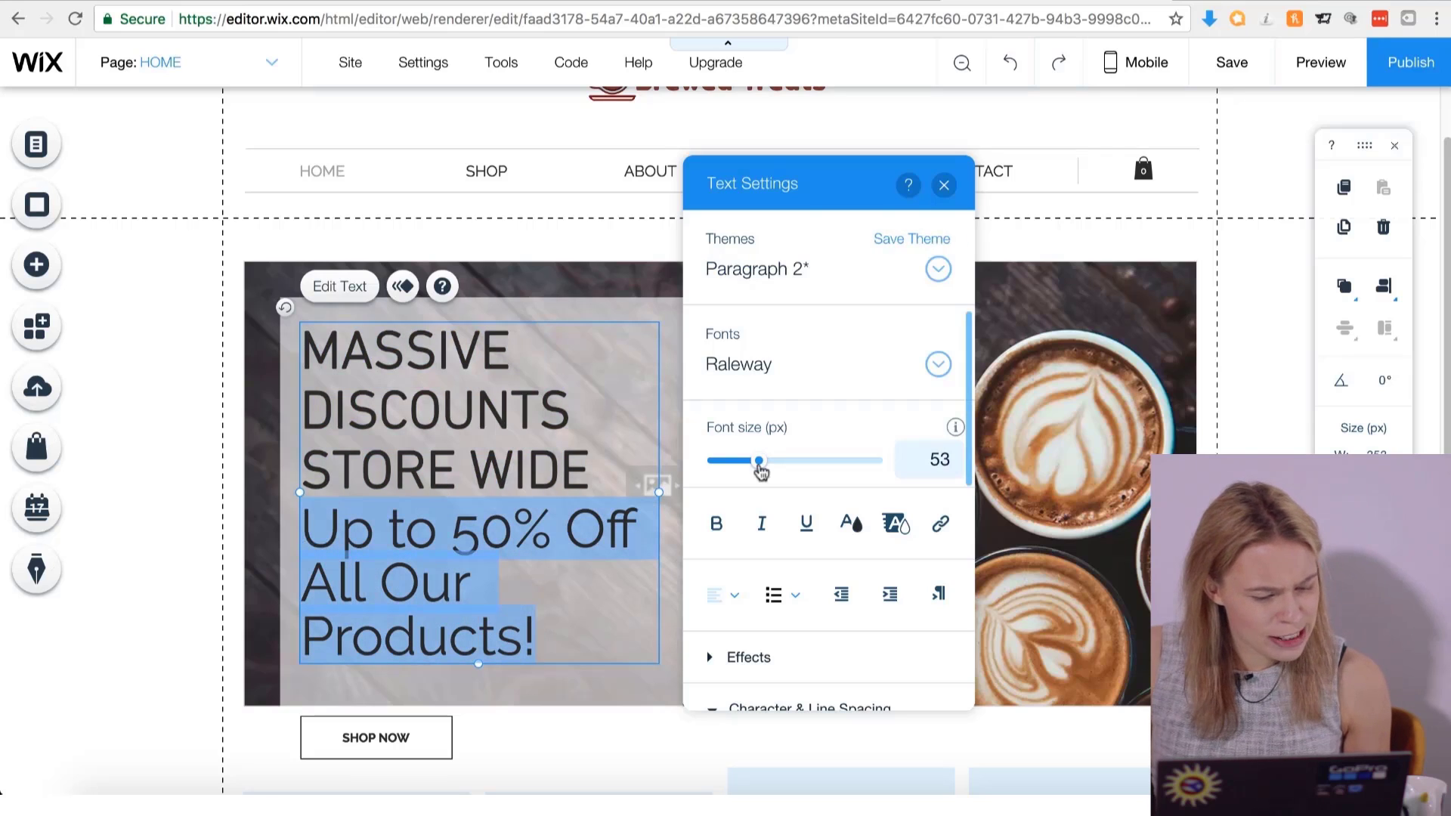
mouse_move(758, 470)
left_mouse_down()
mouse_move(737, 469)
mouse_move(753, 463)
left_mouse_up()
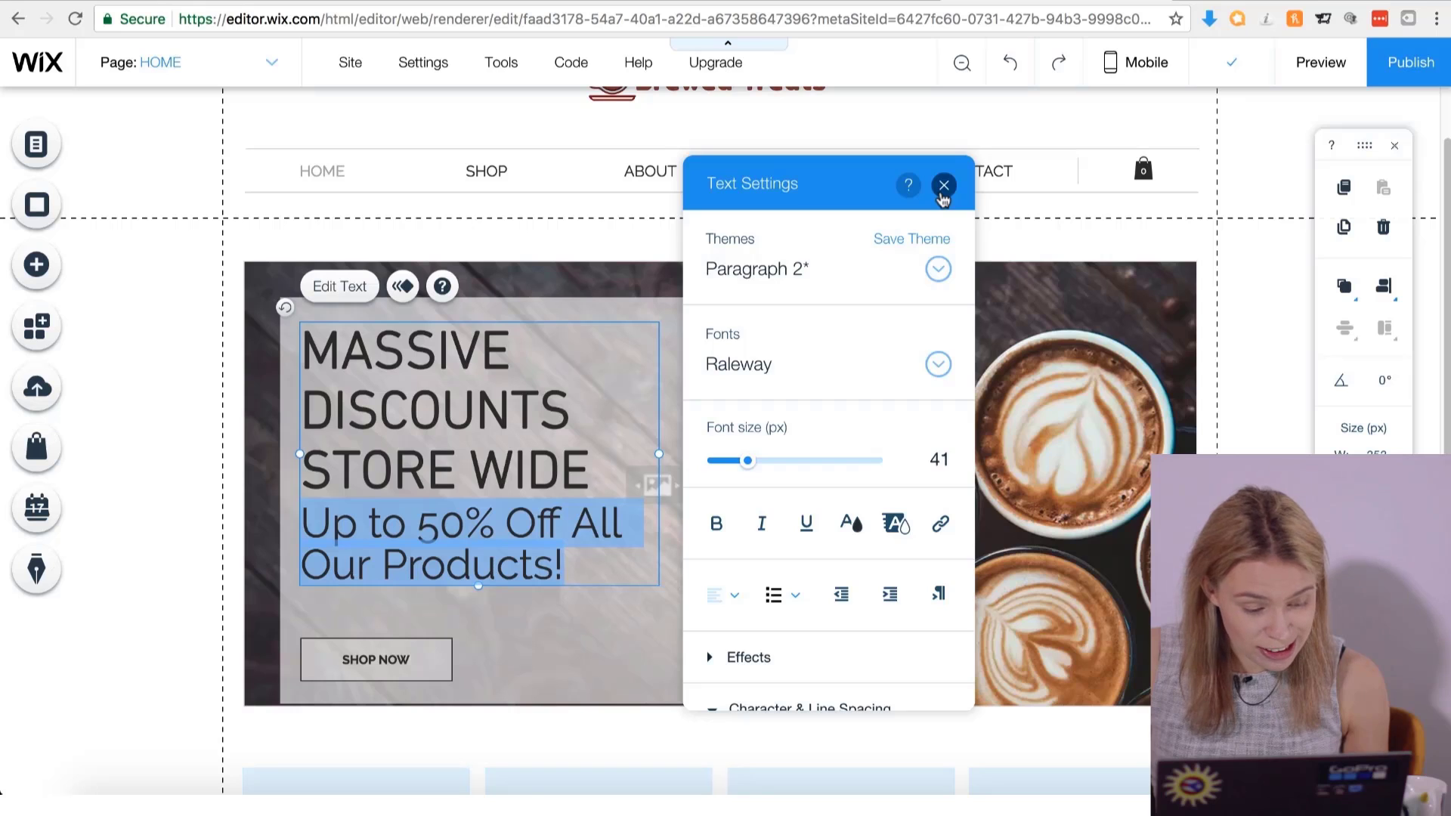
left_click(943, 195)
Delete the SHOP NOW button from the banner's text box.
left_click(496, 622)
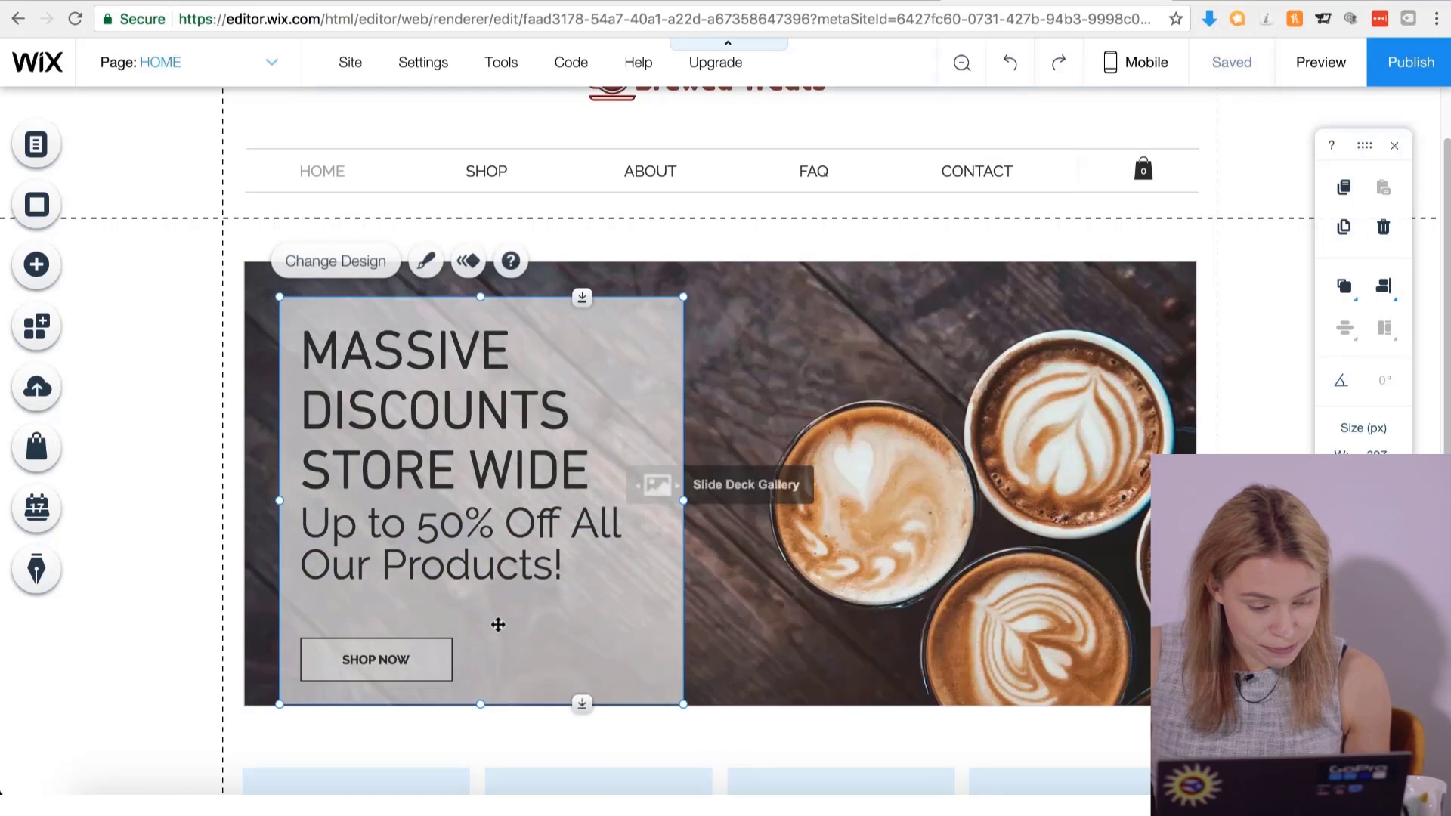
left_click(415, 656)
right_click(415, 659)
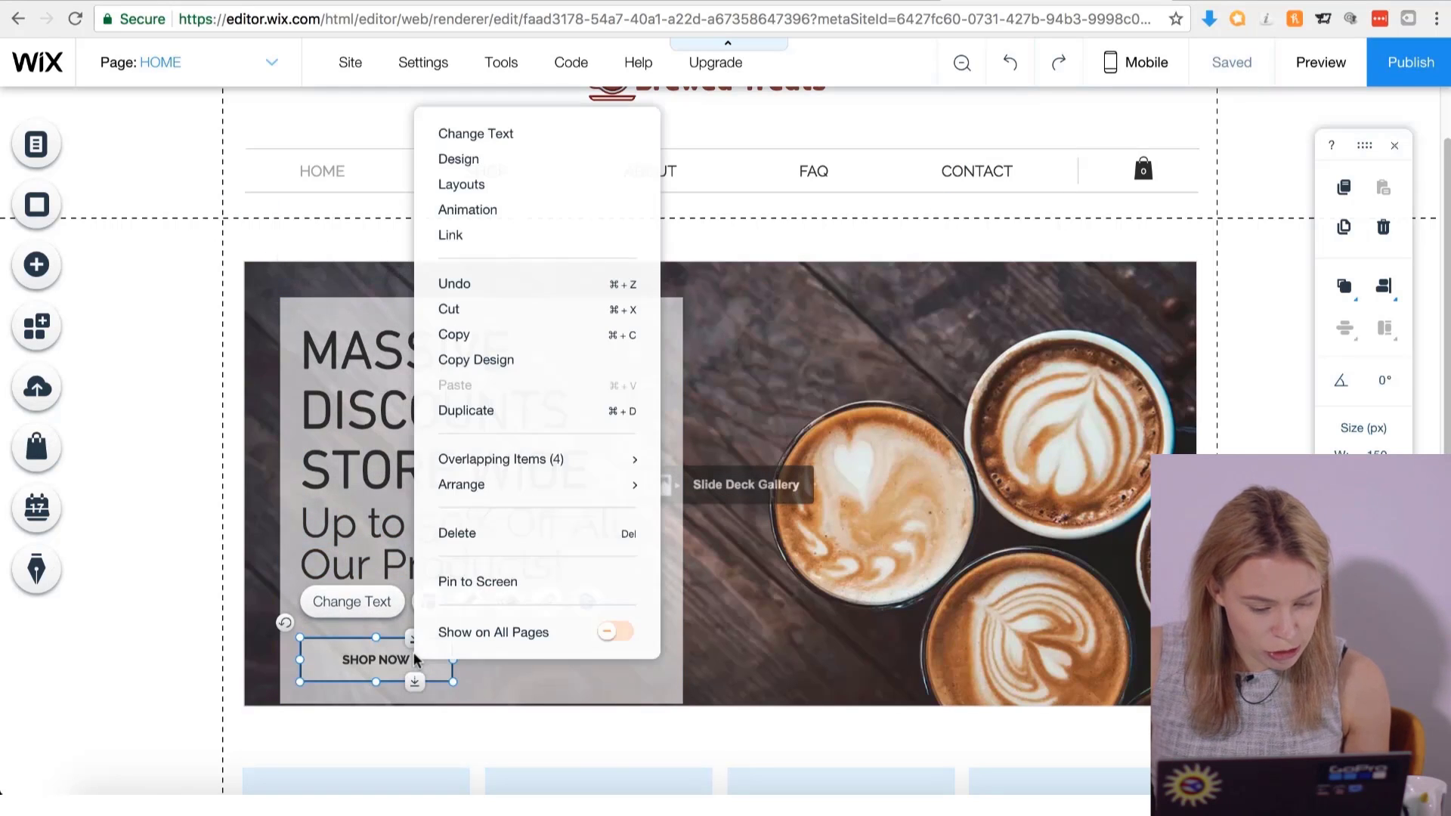
left_click(458, 534)
Shorten the translucent container box behind the banner text to about 304 px high.
scroll(414, 642, "up", 1)
scroll(427, 596, "down", 3)
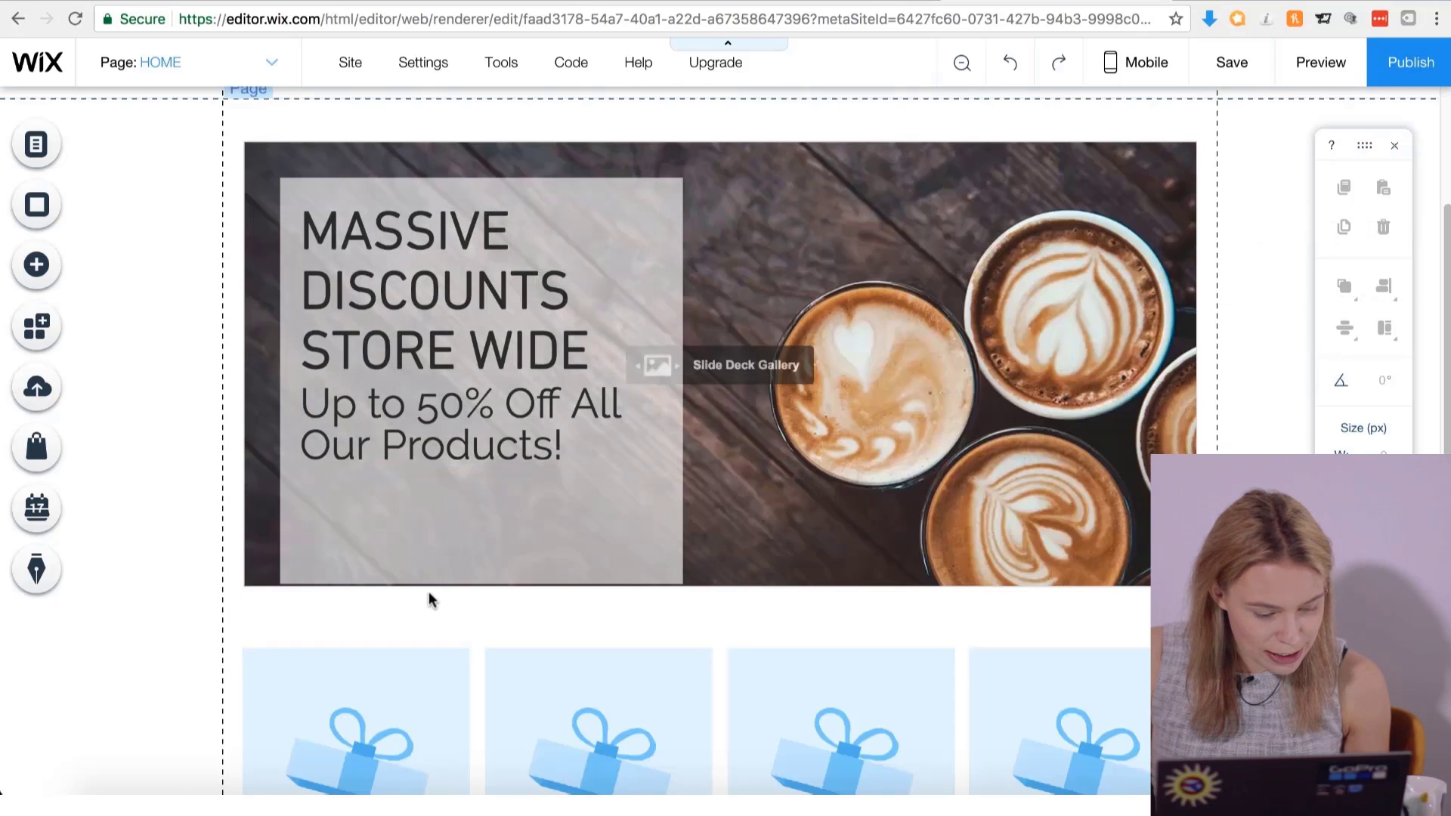
left_click(415, 547)
left_click_drag(484, 586, 477, 488)
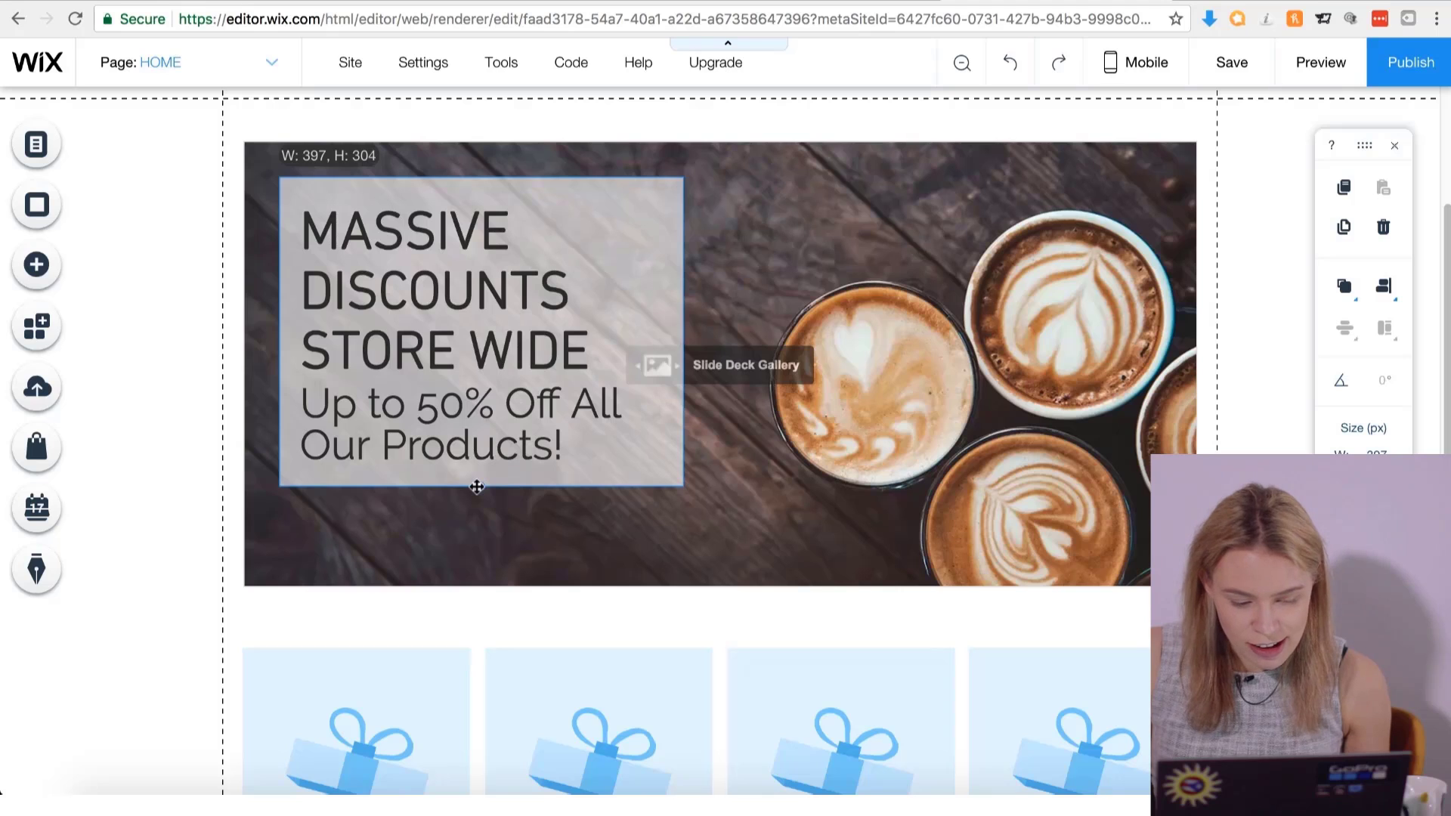
Change the font of the "Up to 50% Off All Our Products!" line to DIN Next Light.
left_click(477, 455)
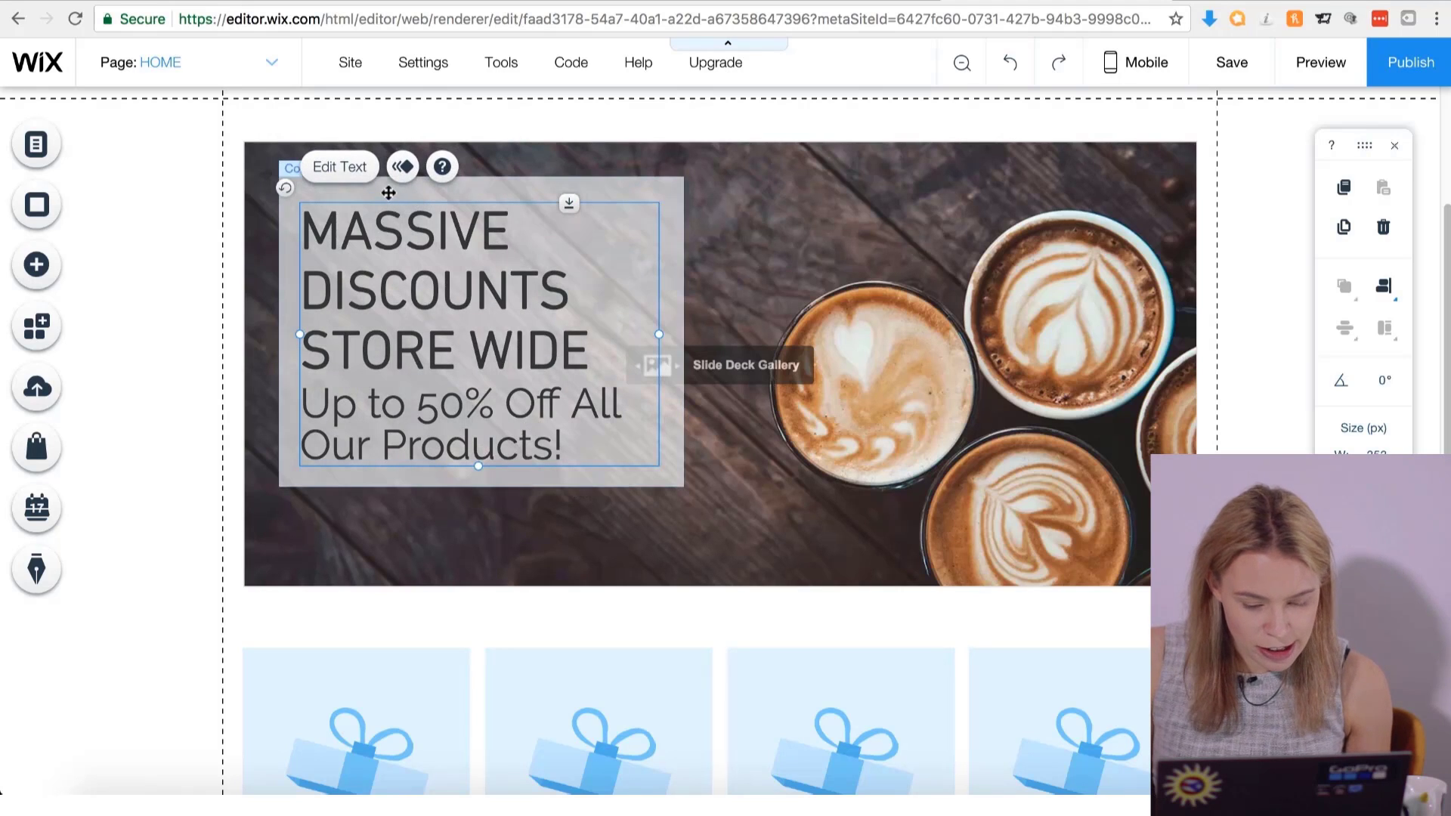
left_click(339, 167)
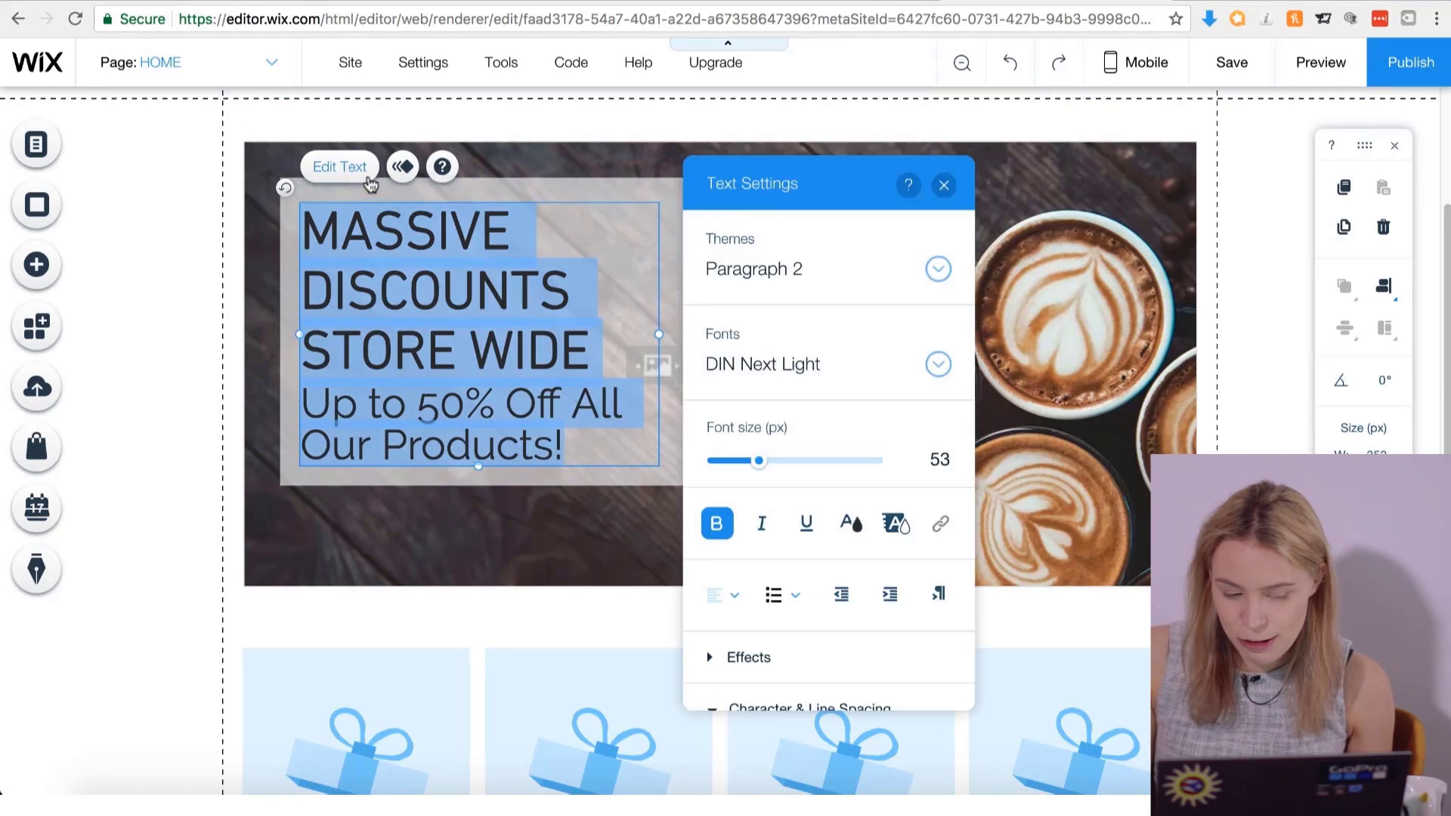
scroll(790, 492, "down", 3)
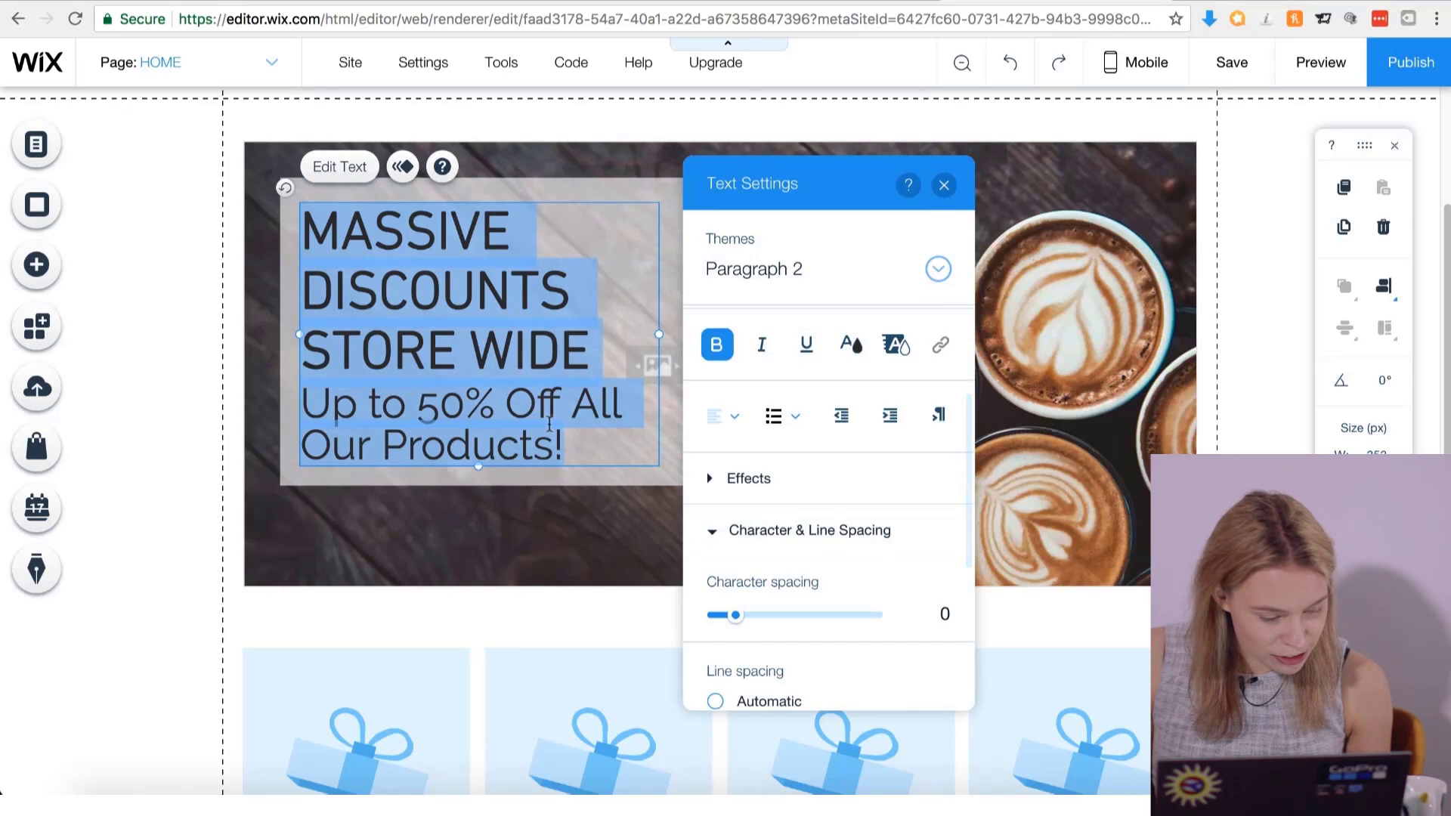
left_click(569, 444)
left_click_drag(569, 443, 355, 409)
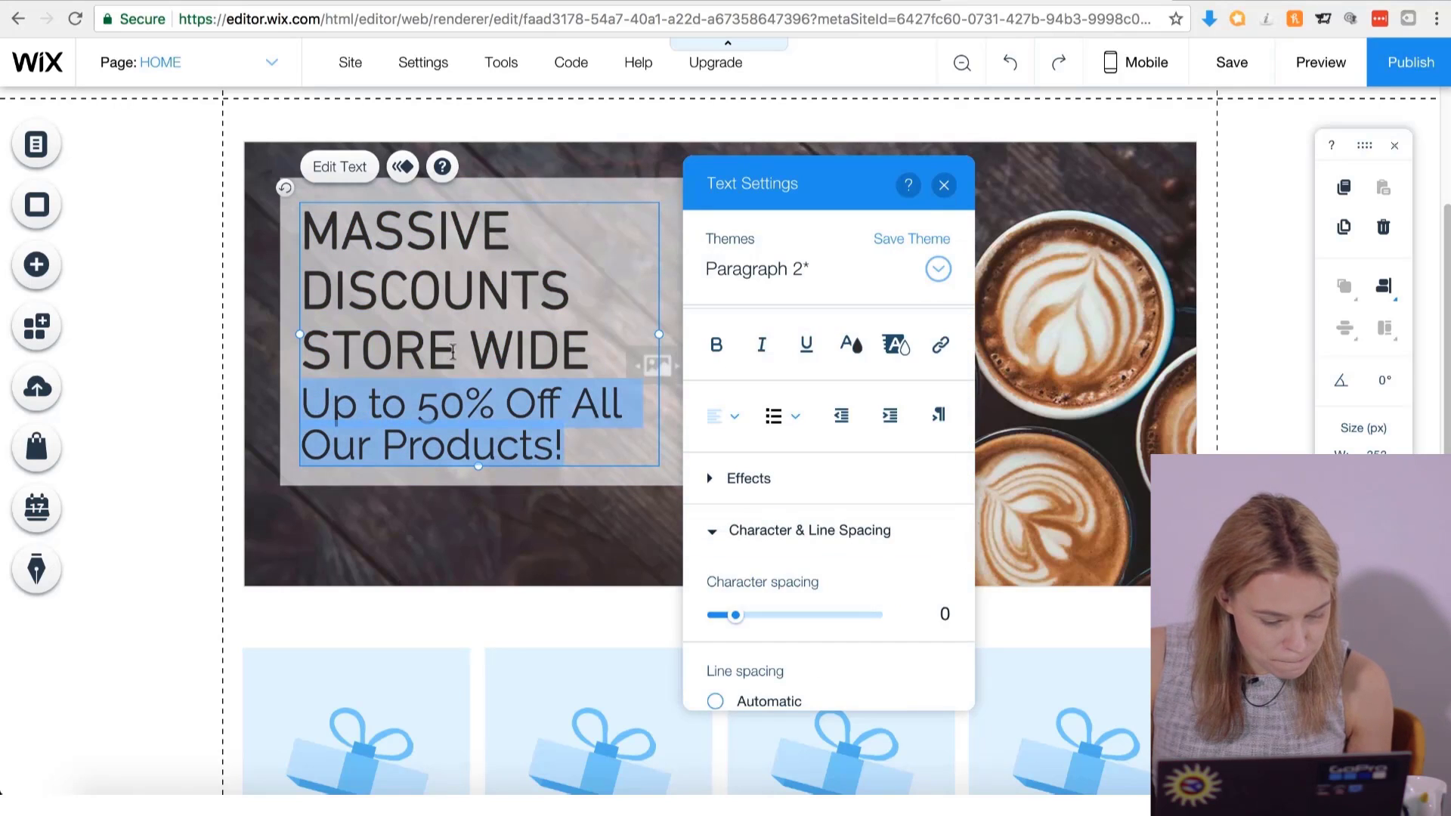
scroll(805, 340, "up", 3)
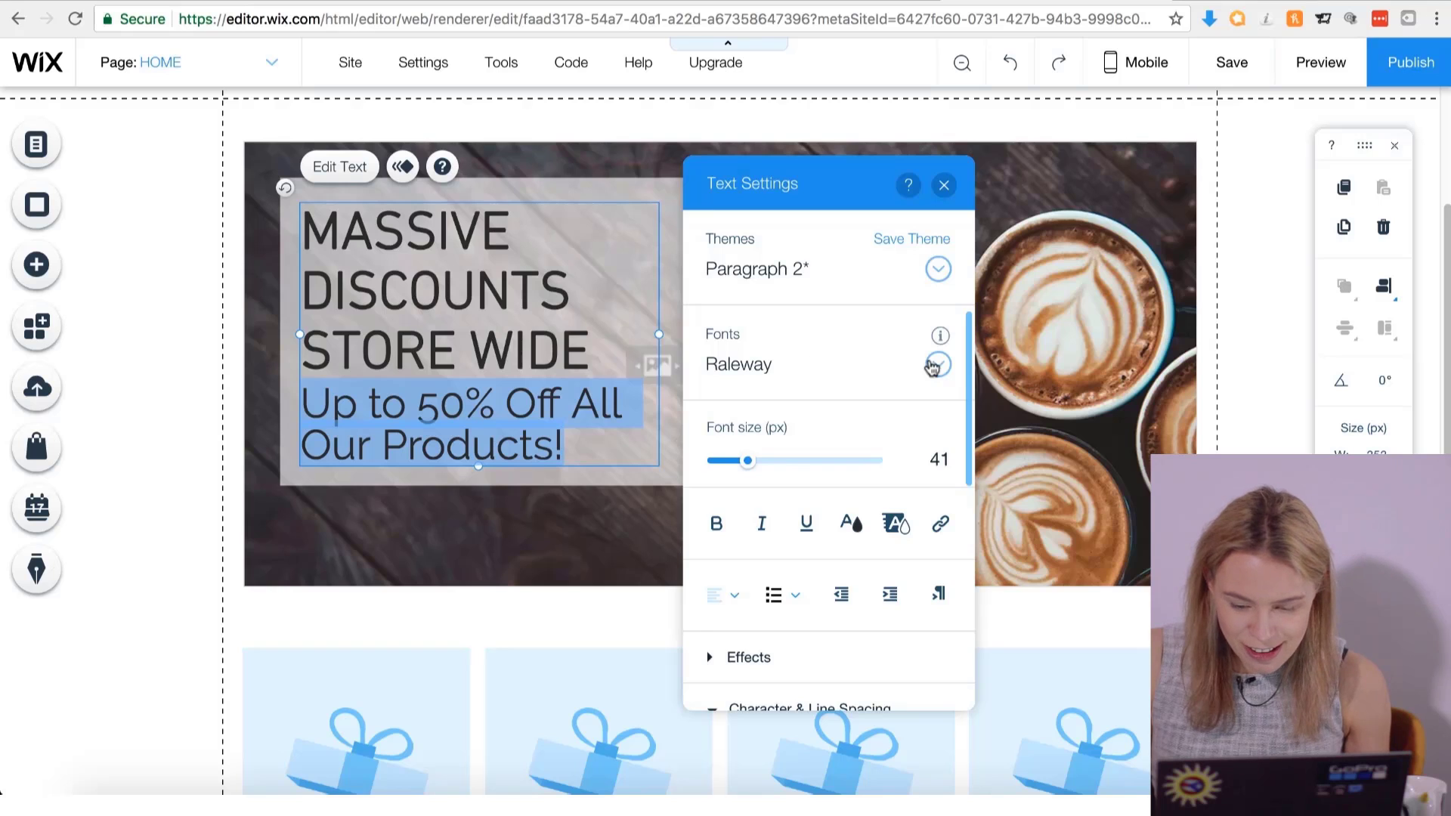
left_click(935, 366)
scroll(820, 423, "up", 10)
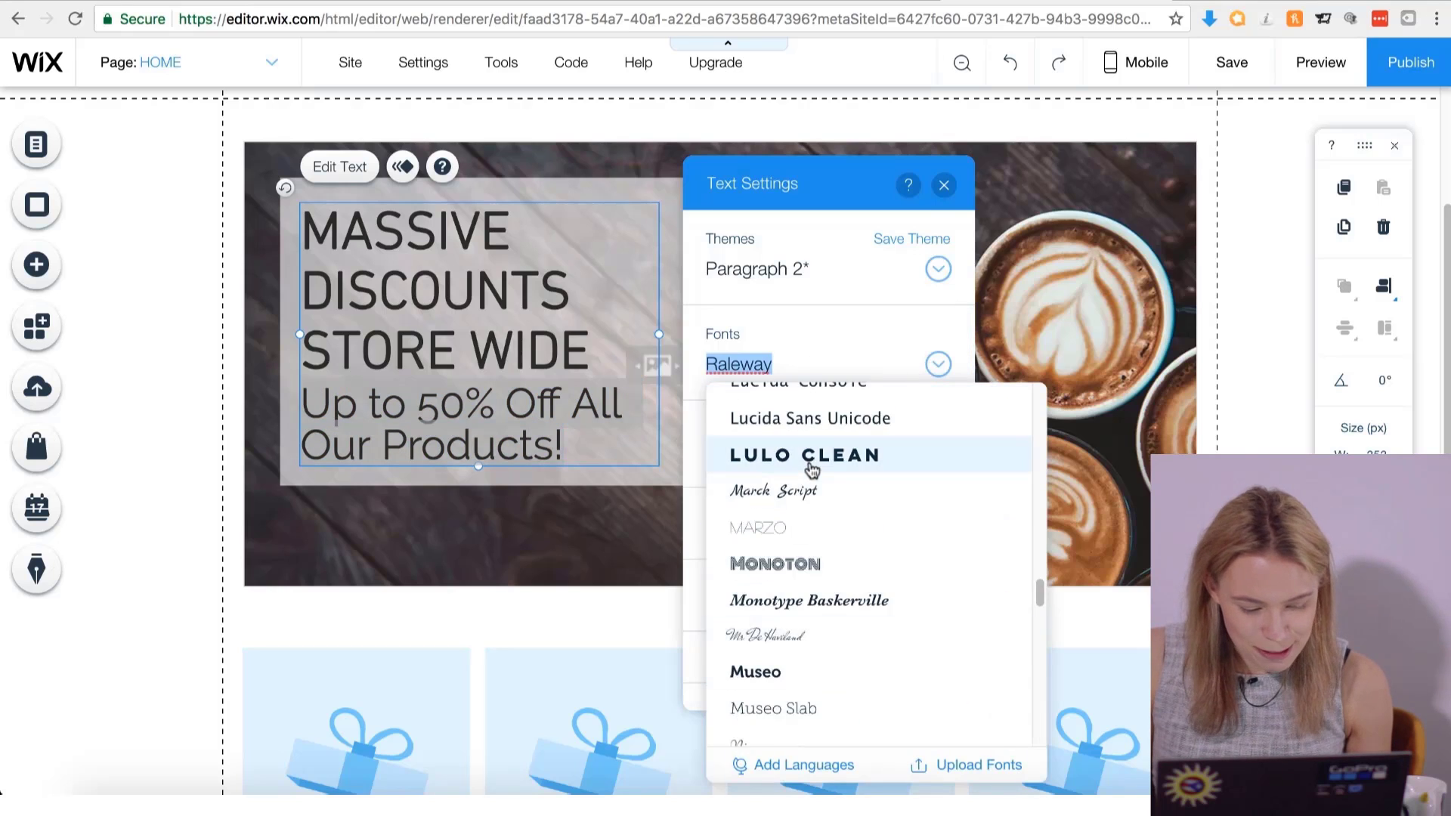
scroll(812, 470, "up", 15)
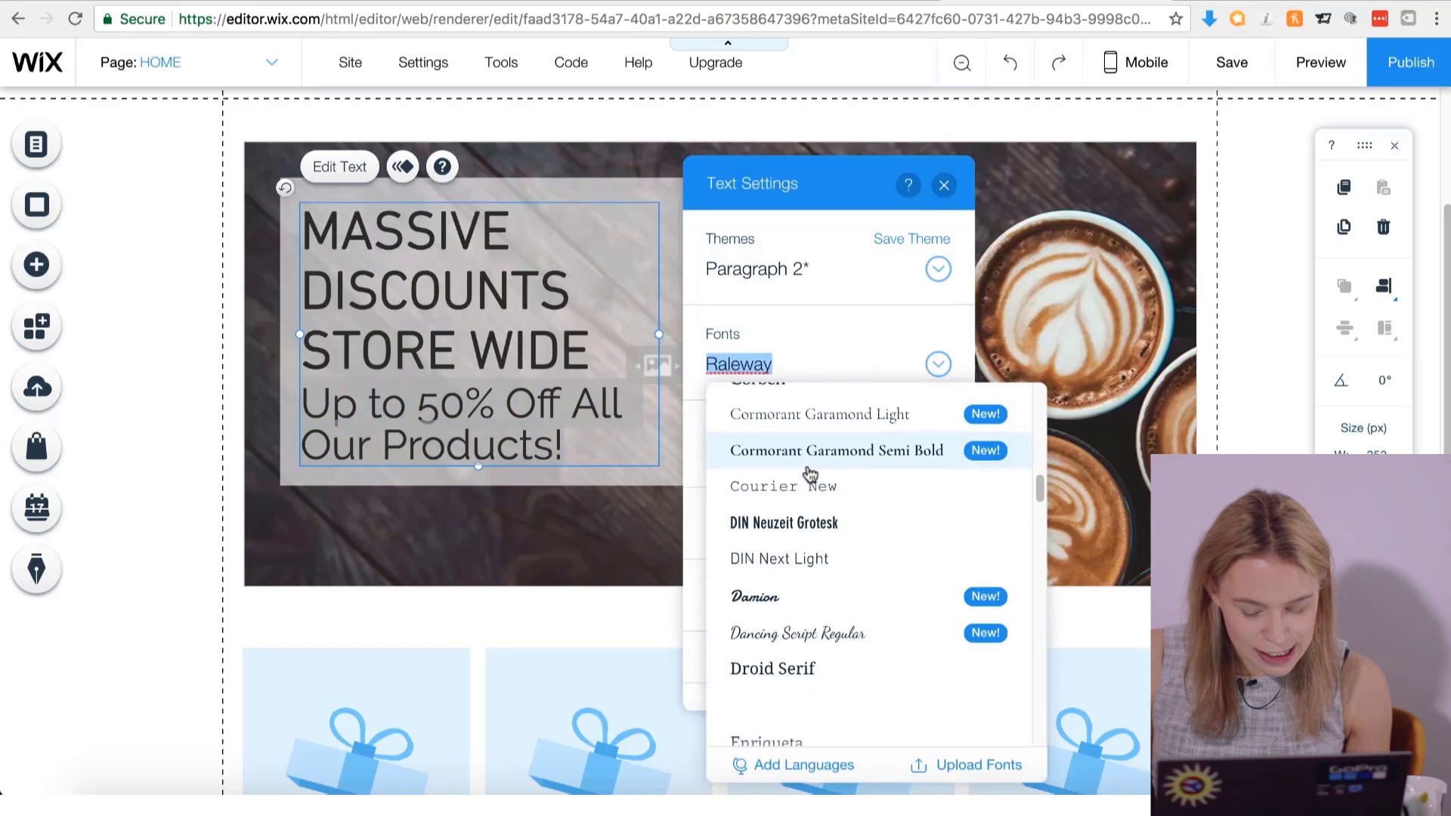
left_click(800, 554)
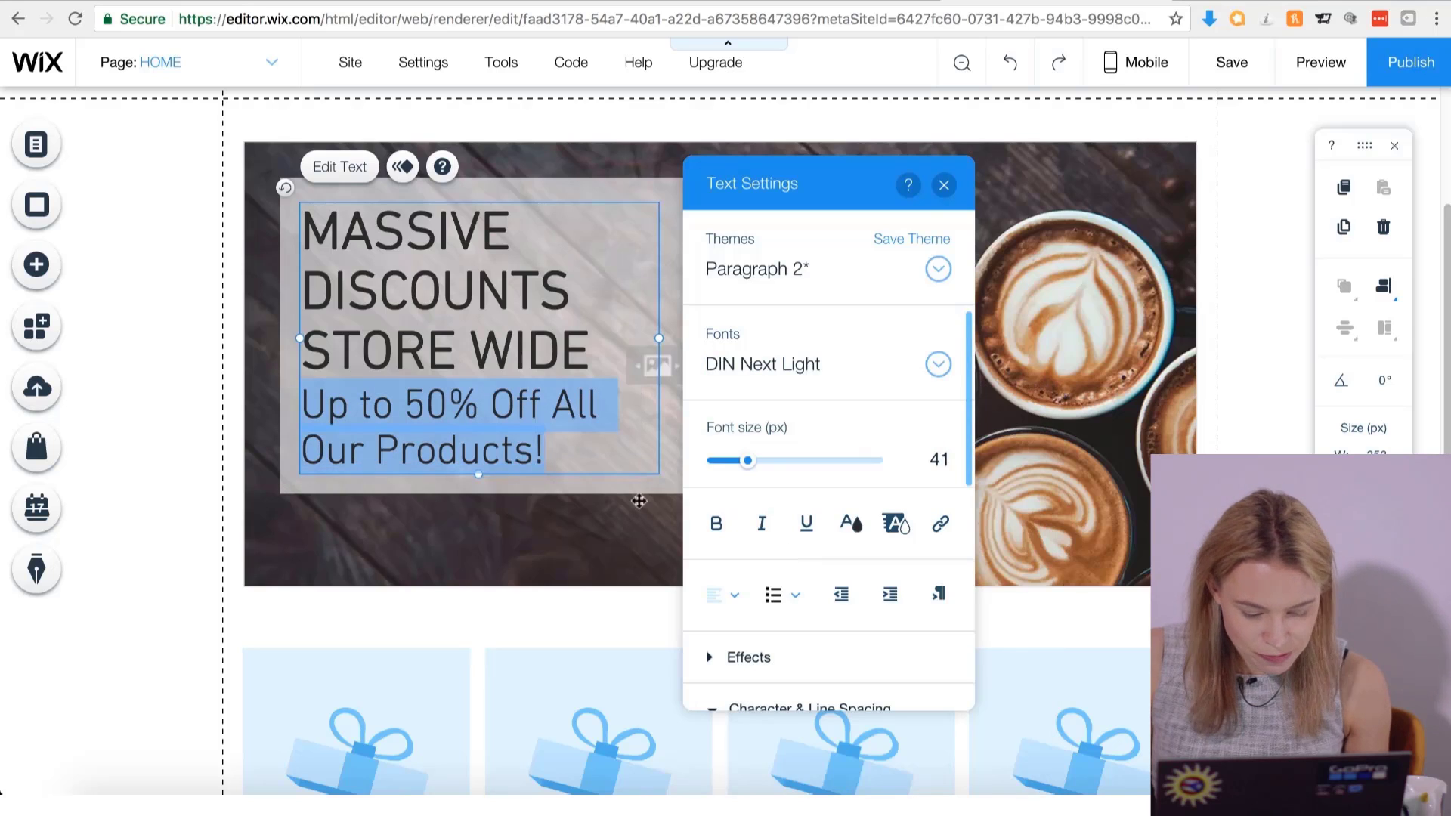
left_click(603, 453)
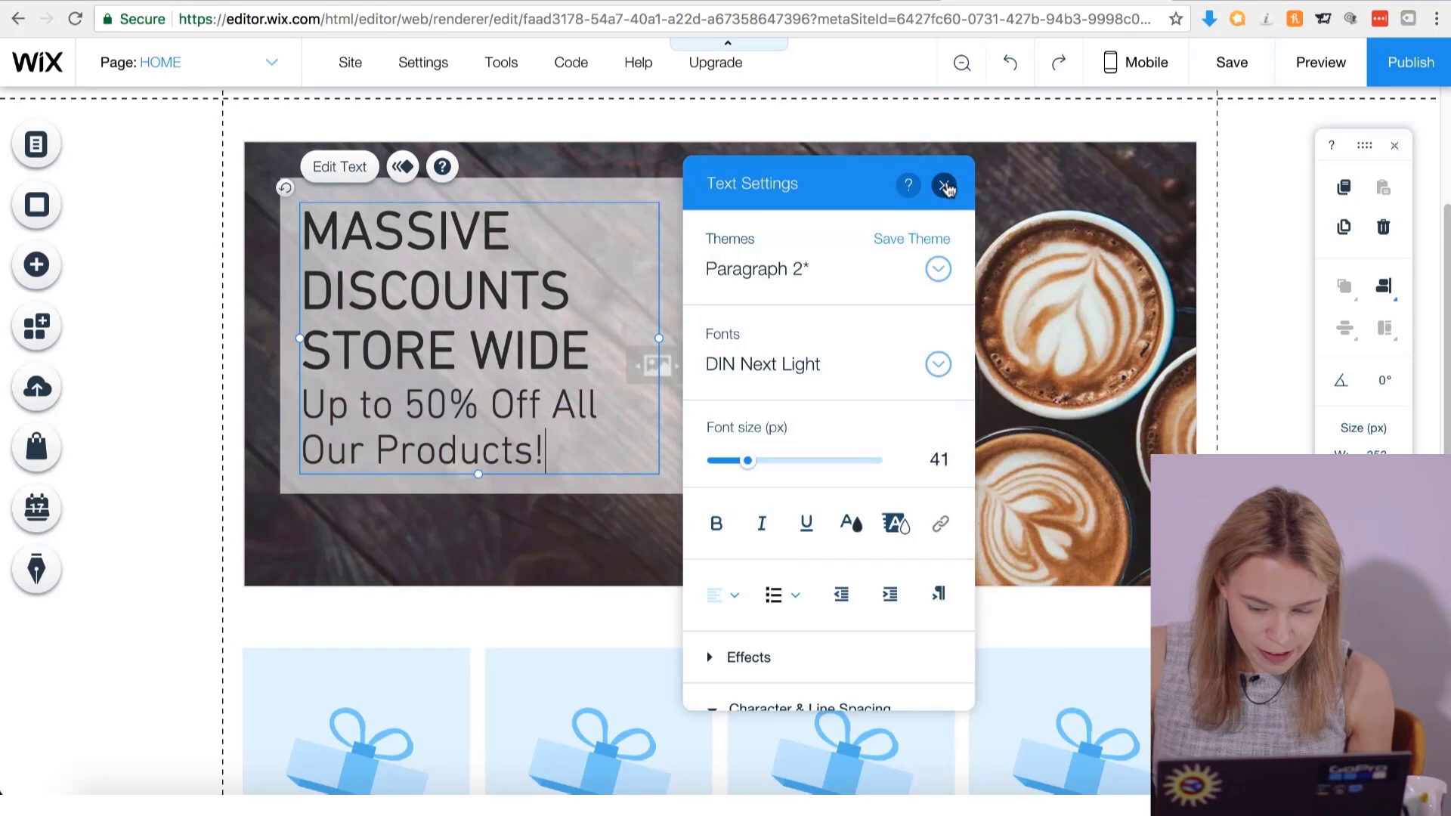
left_click(946, 187)
Delete the remaining placeholder product widgets below the coffee banner.
left_click(715, 492)
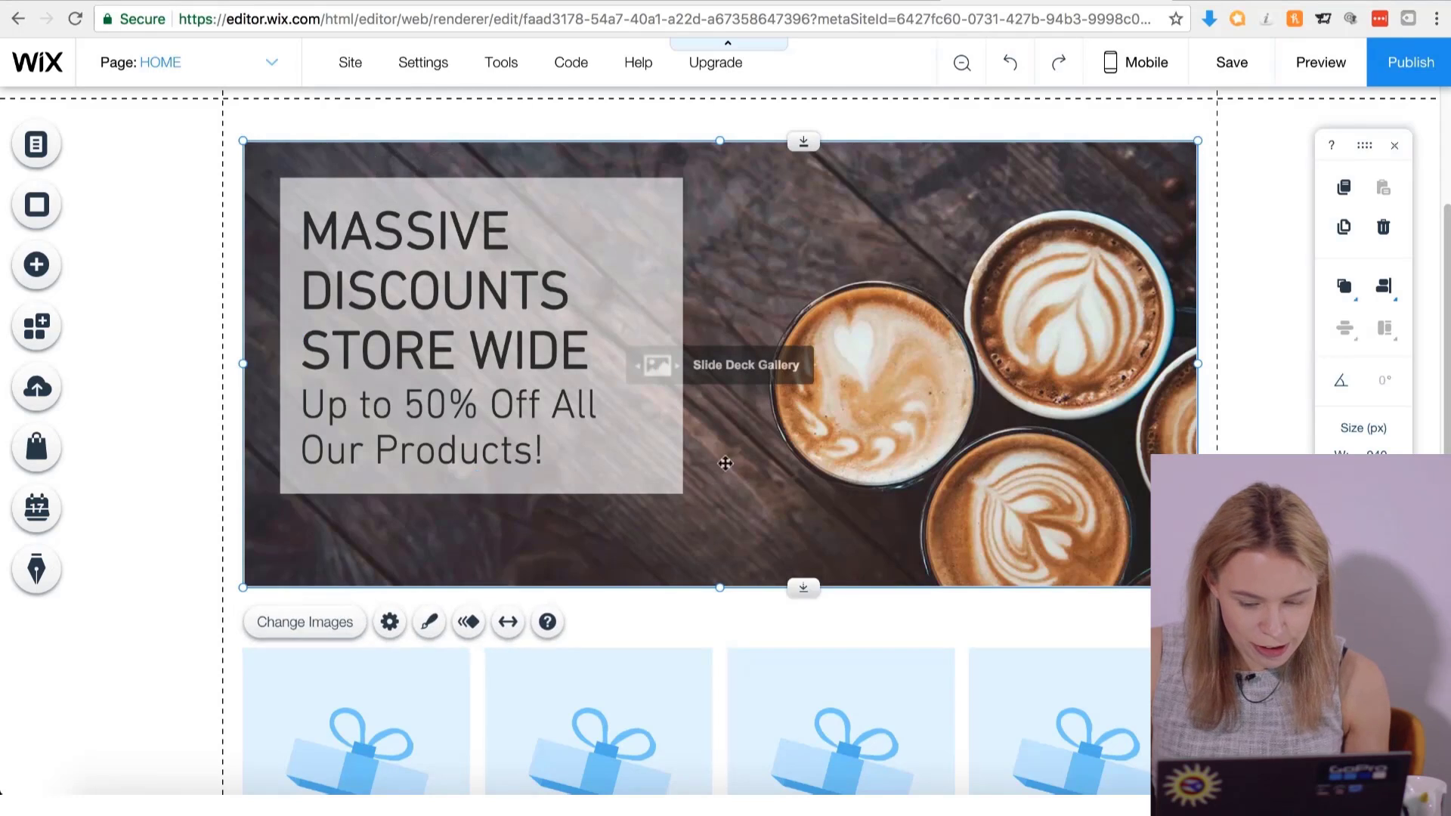
scroll(737, 432, "up", 2)
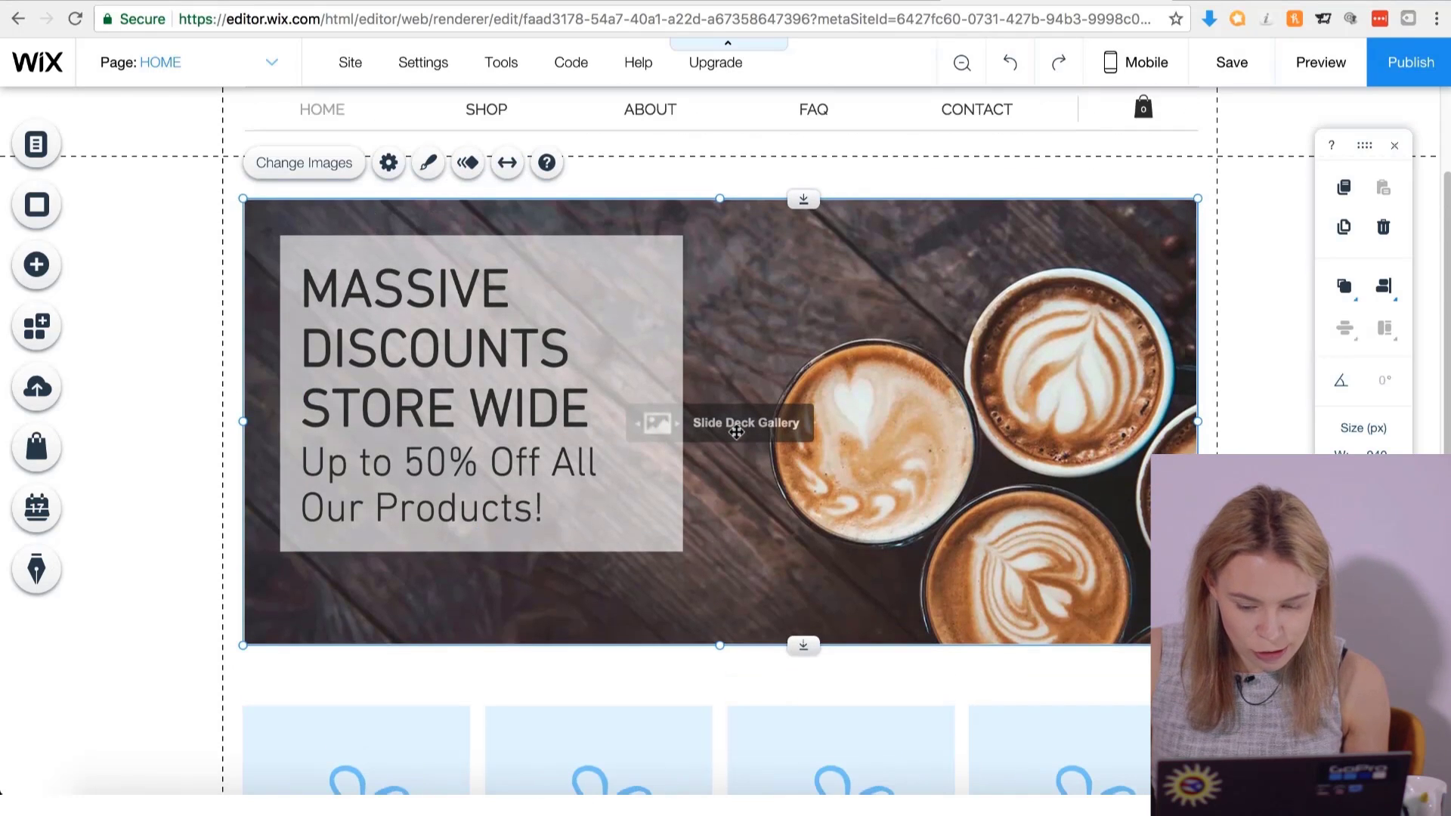
scroll(737, 432, "down", 3)
scroll(745, 433, "down", 1)
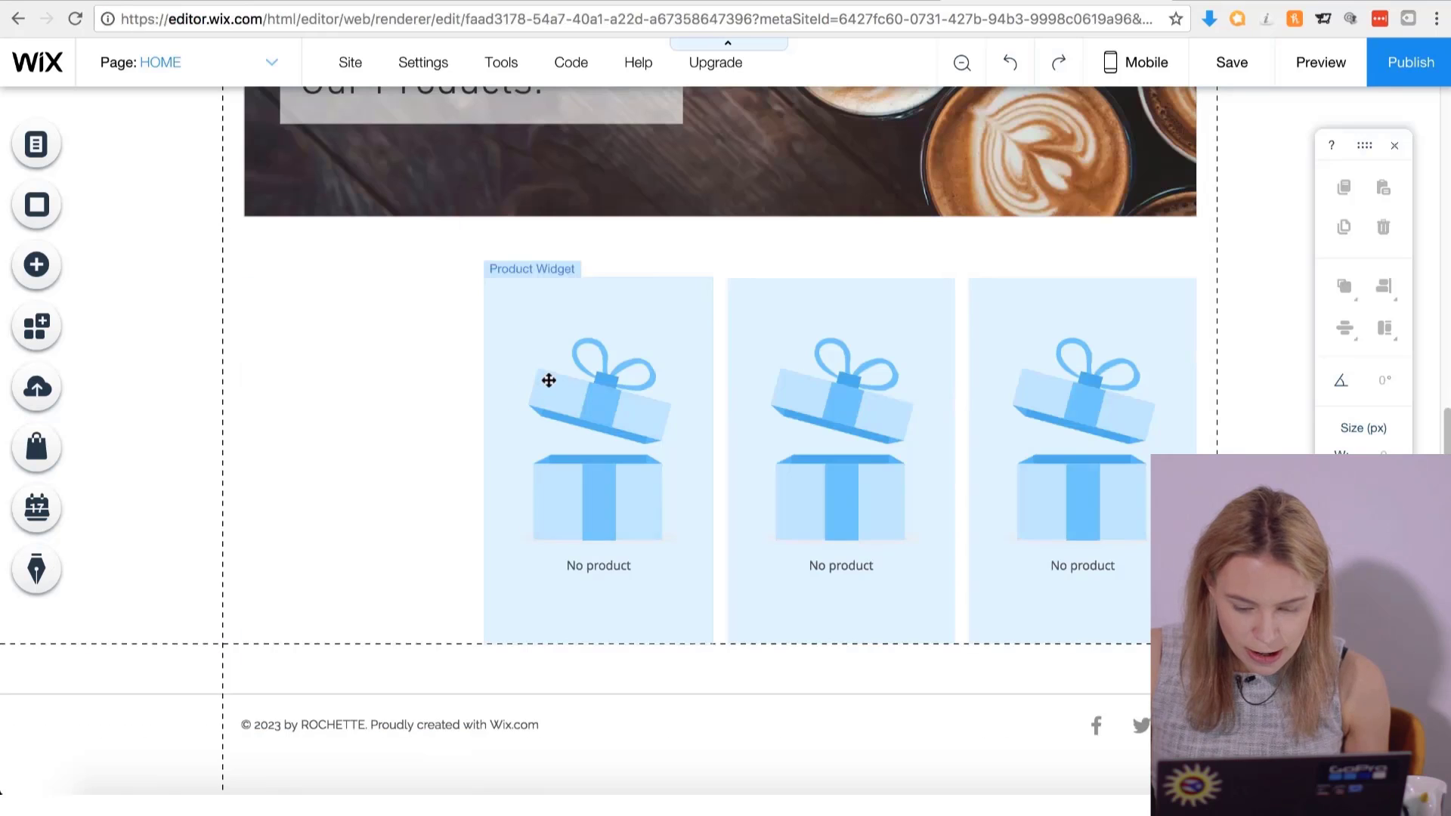
right_click(549, 380)
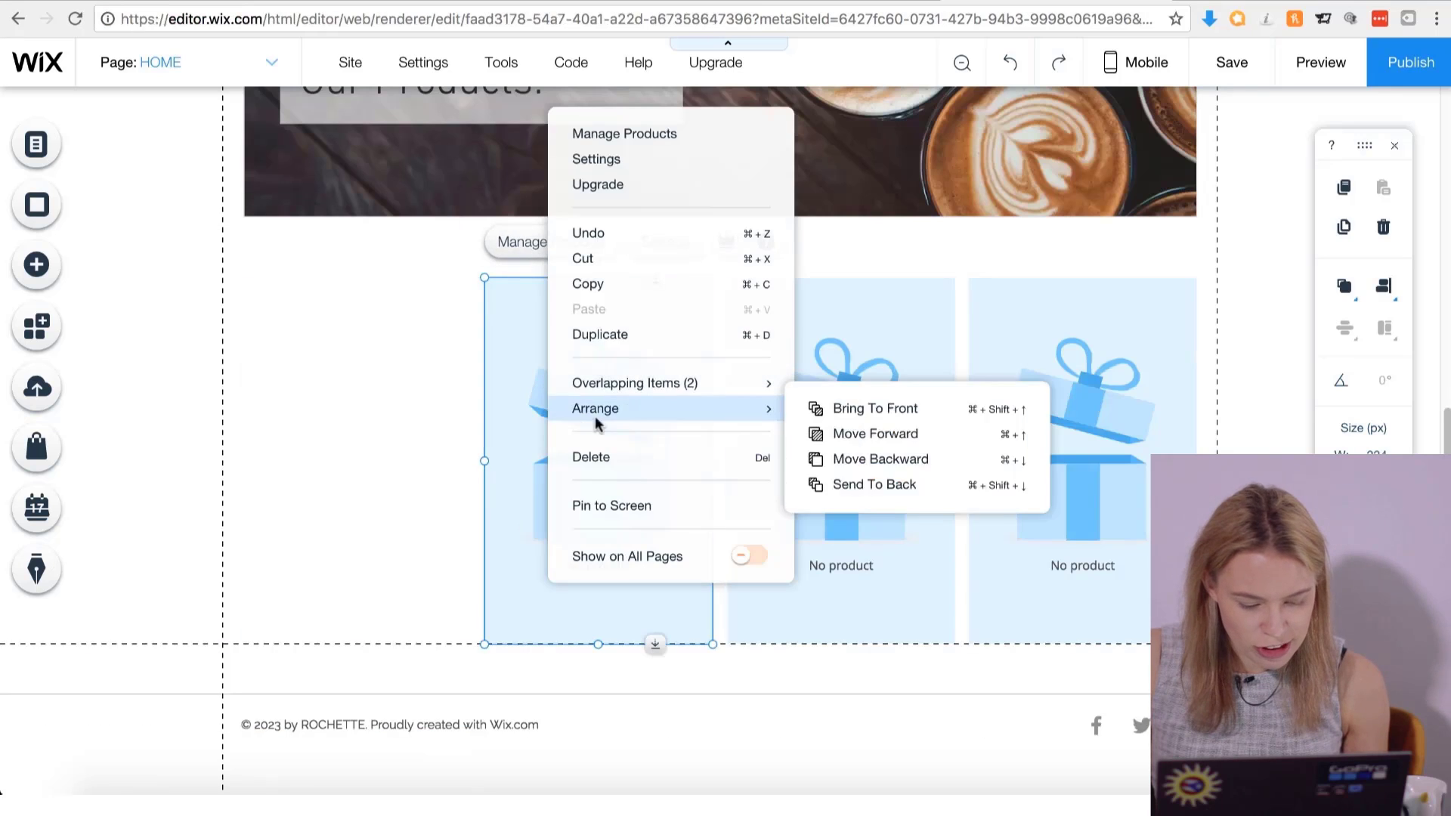
left_click(597, 458)
right_click(799, 377)
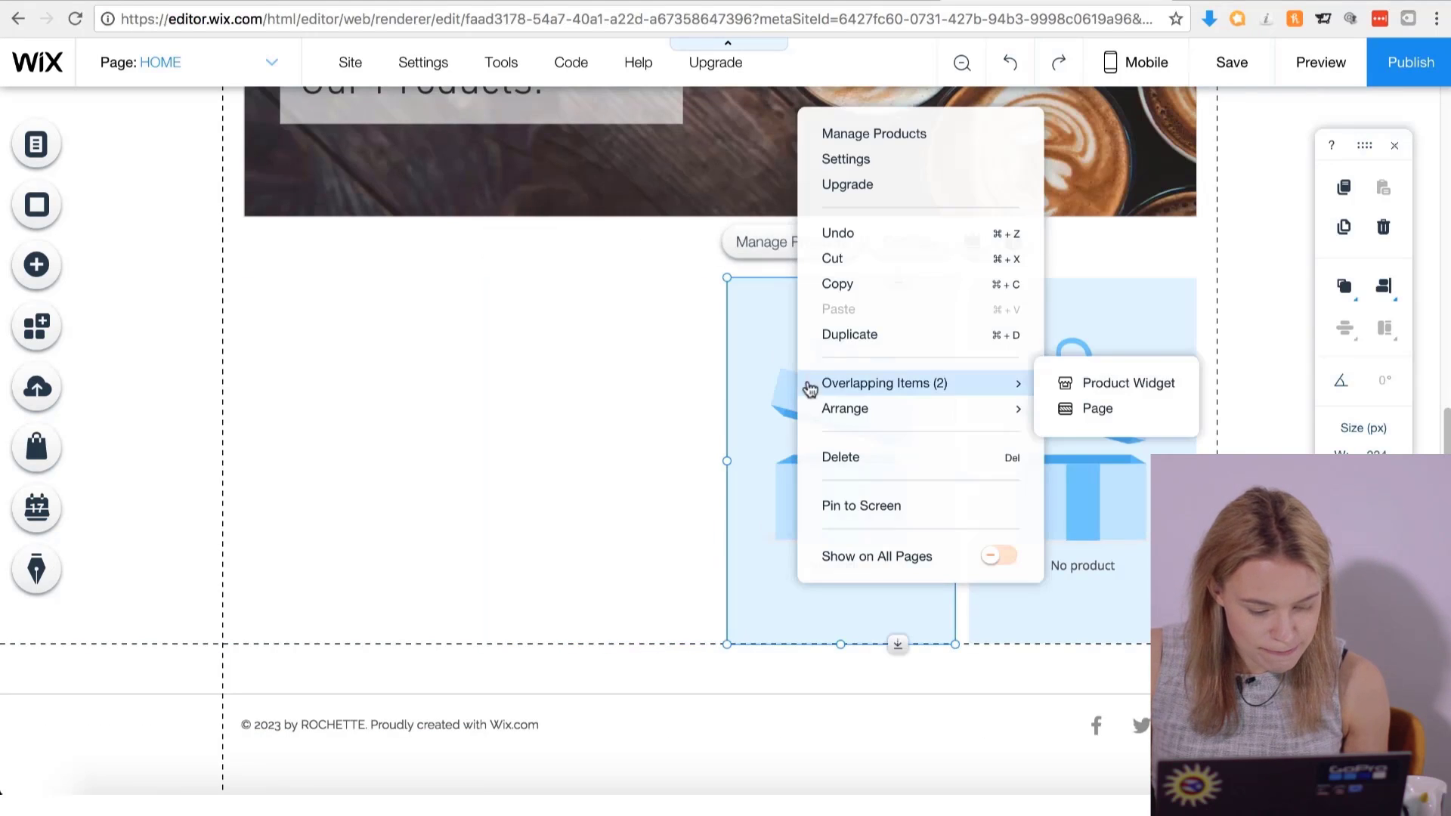
left_click(838, 458)
right_click(1058, 370)
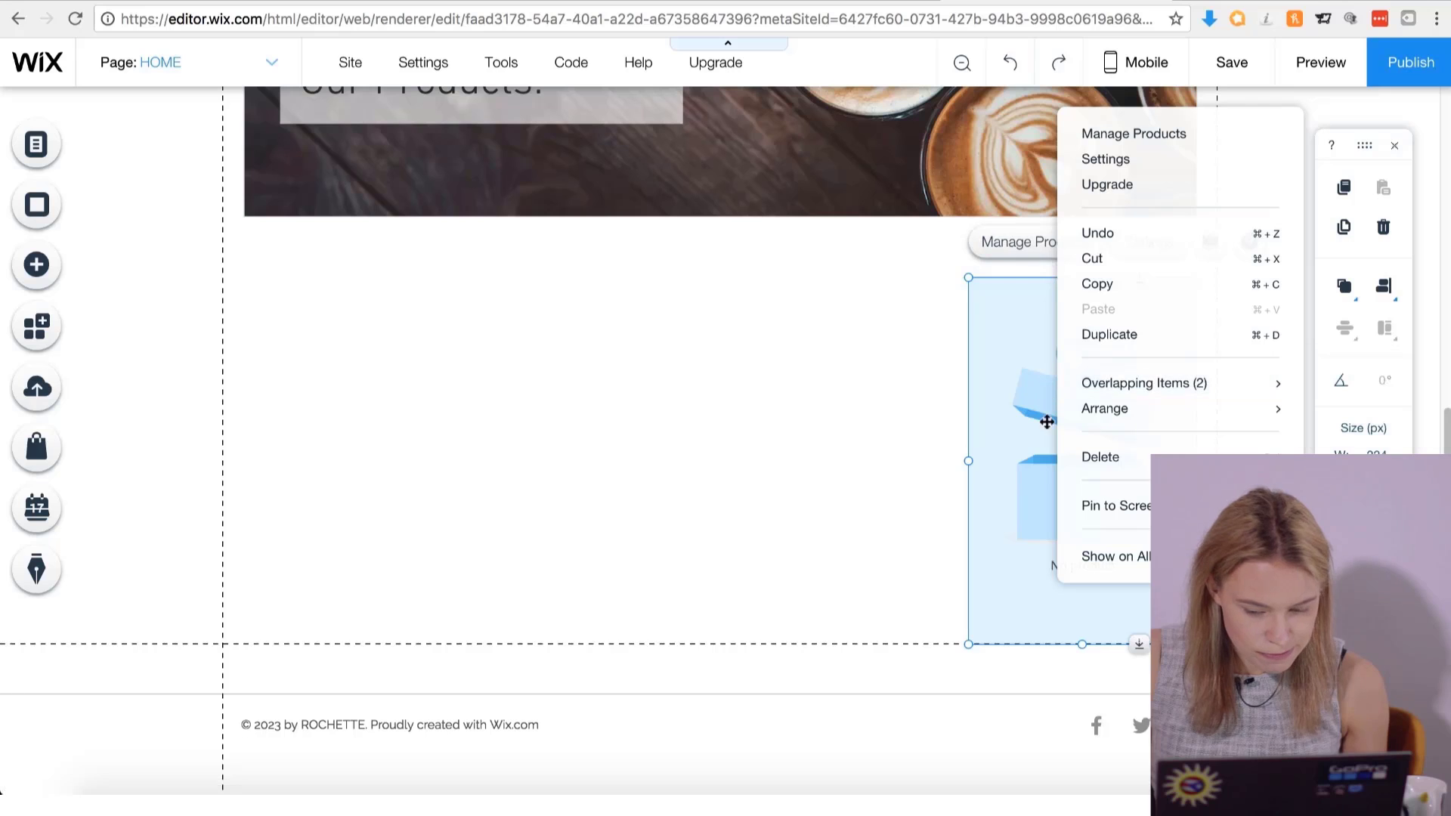
left_click(1096, 459)
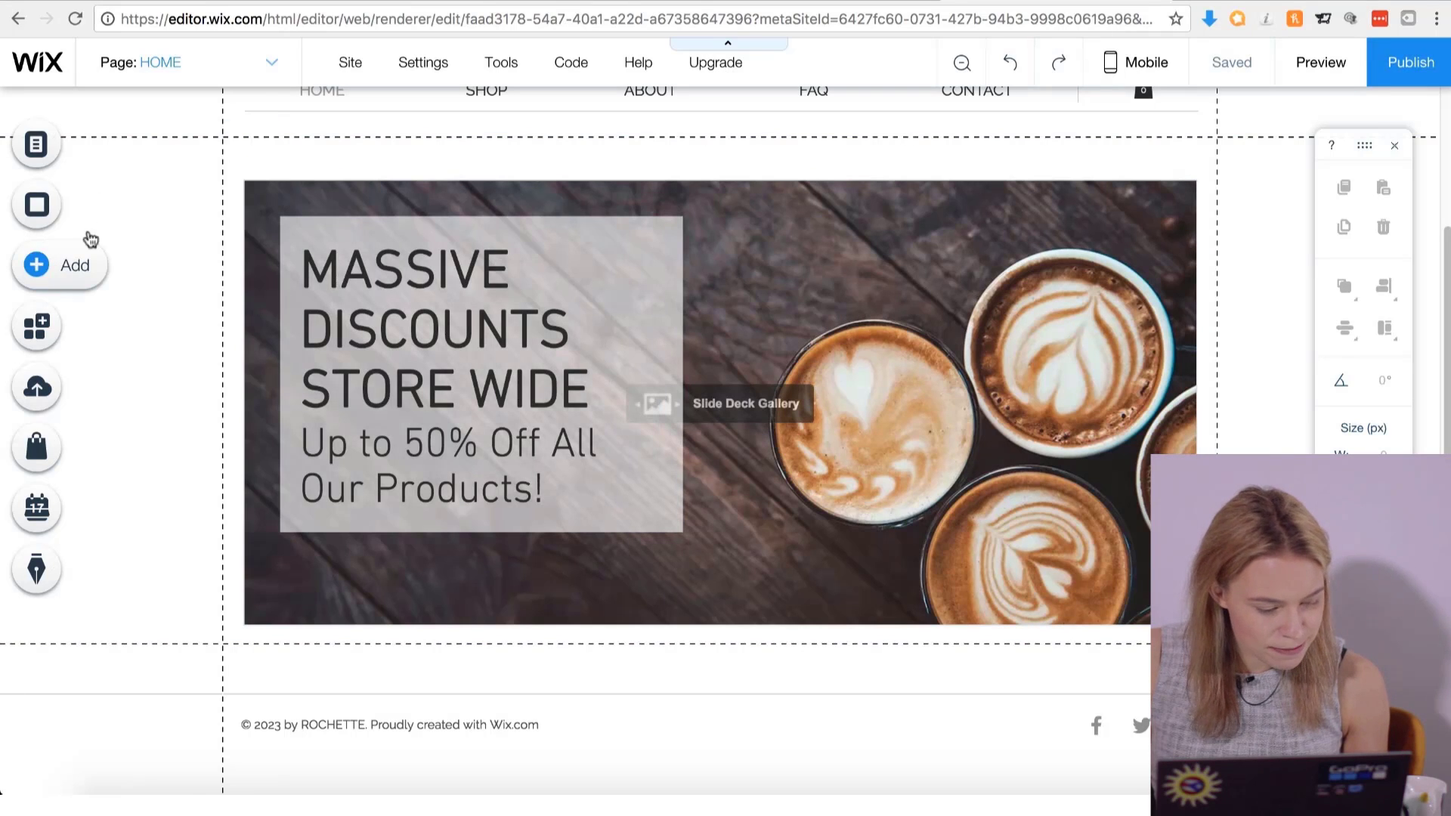
Add a themed paragraph text below the banner, aligned with its left edge, and widen it to about 774 px.
mouse_move(117, 144)
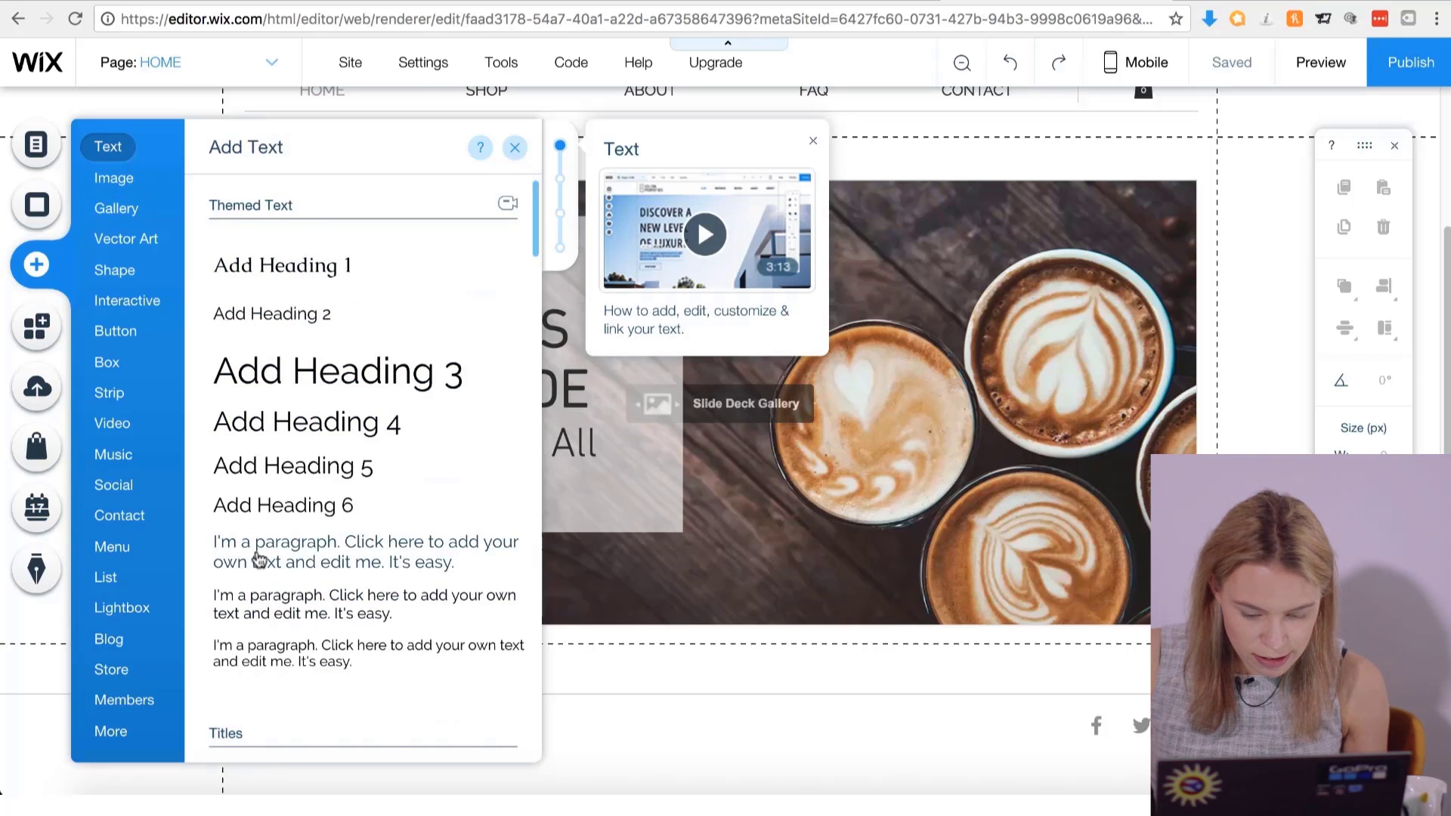
left_click(257, 561)
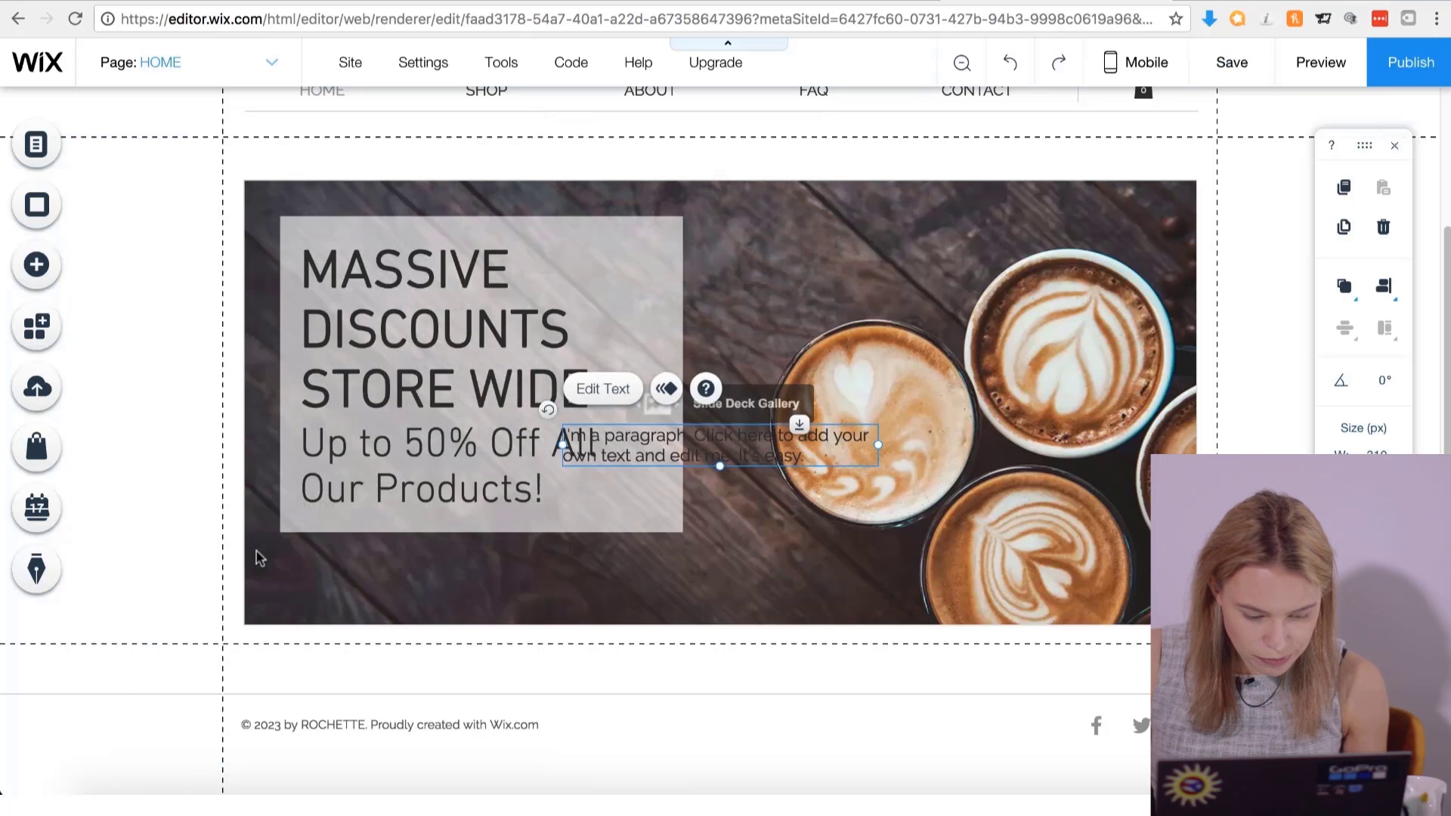
left_click_drag(530, 570, 336, 674)
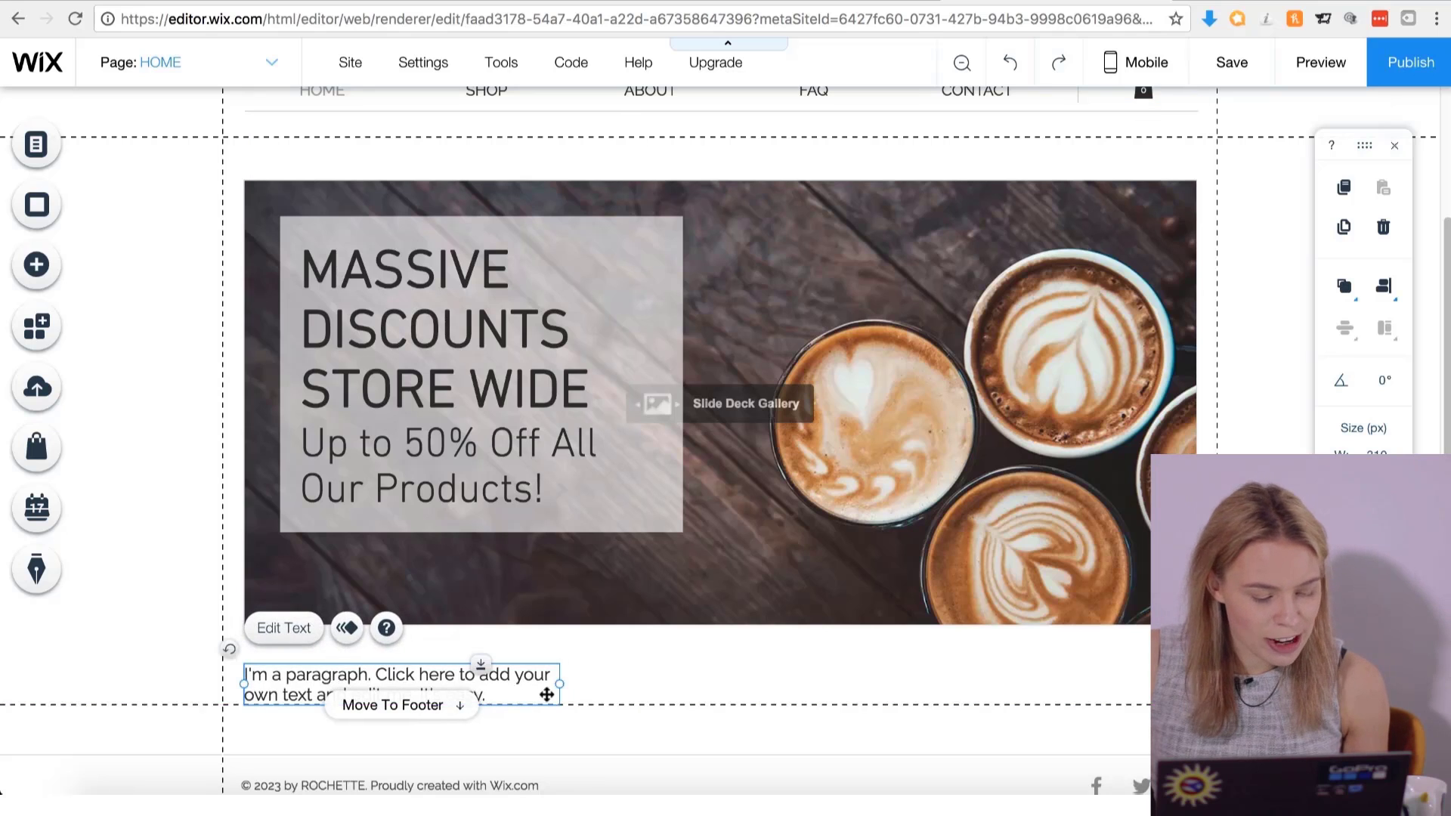
left_click_drag(558, 683, 1030, 684)
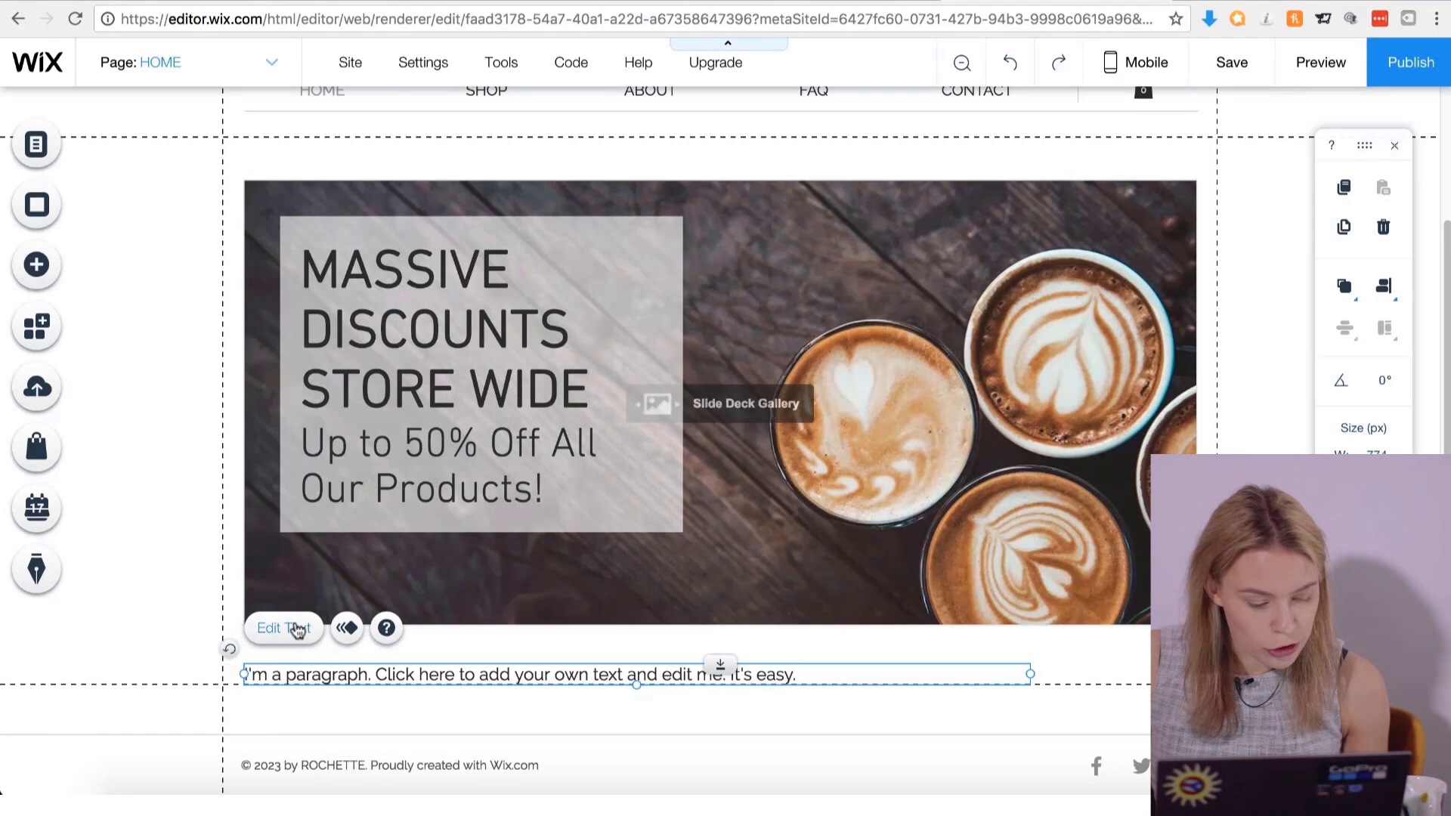
Replace the paragraph with the copied "Brewed Treats: Home to Exquisite Coffee" welcome text and widen its box to the banner's right edge.
left_click(285, 627)
key("ctrl+v")
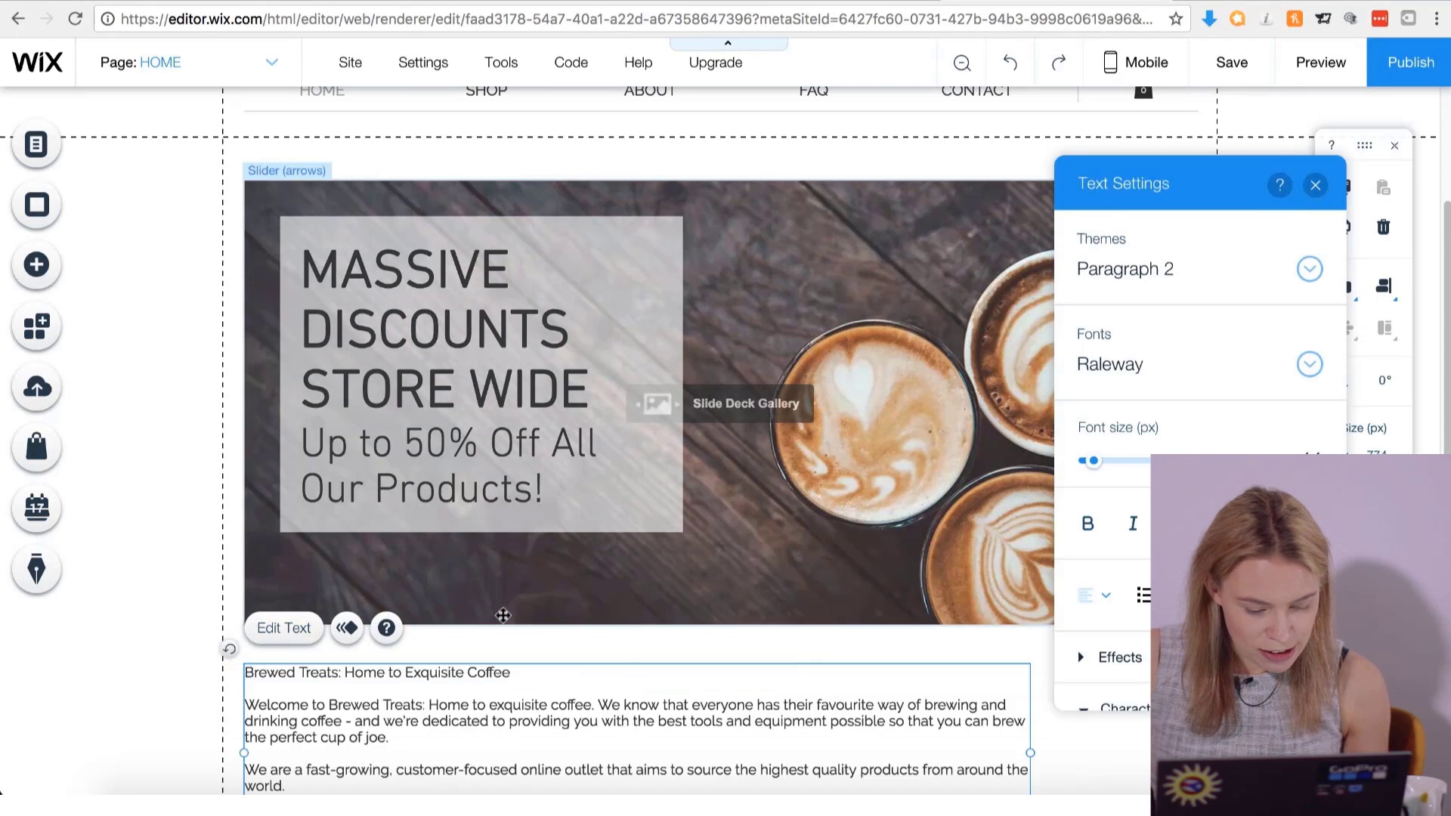
scroll(936, 388, "down", 2)
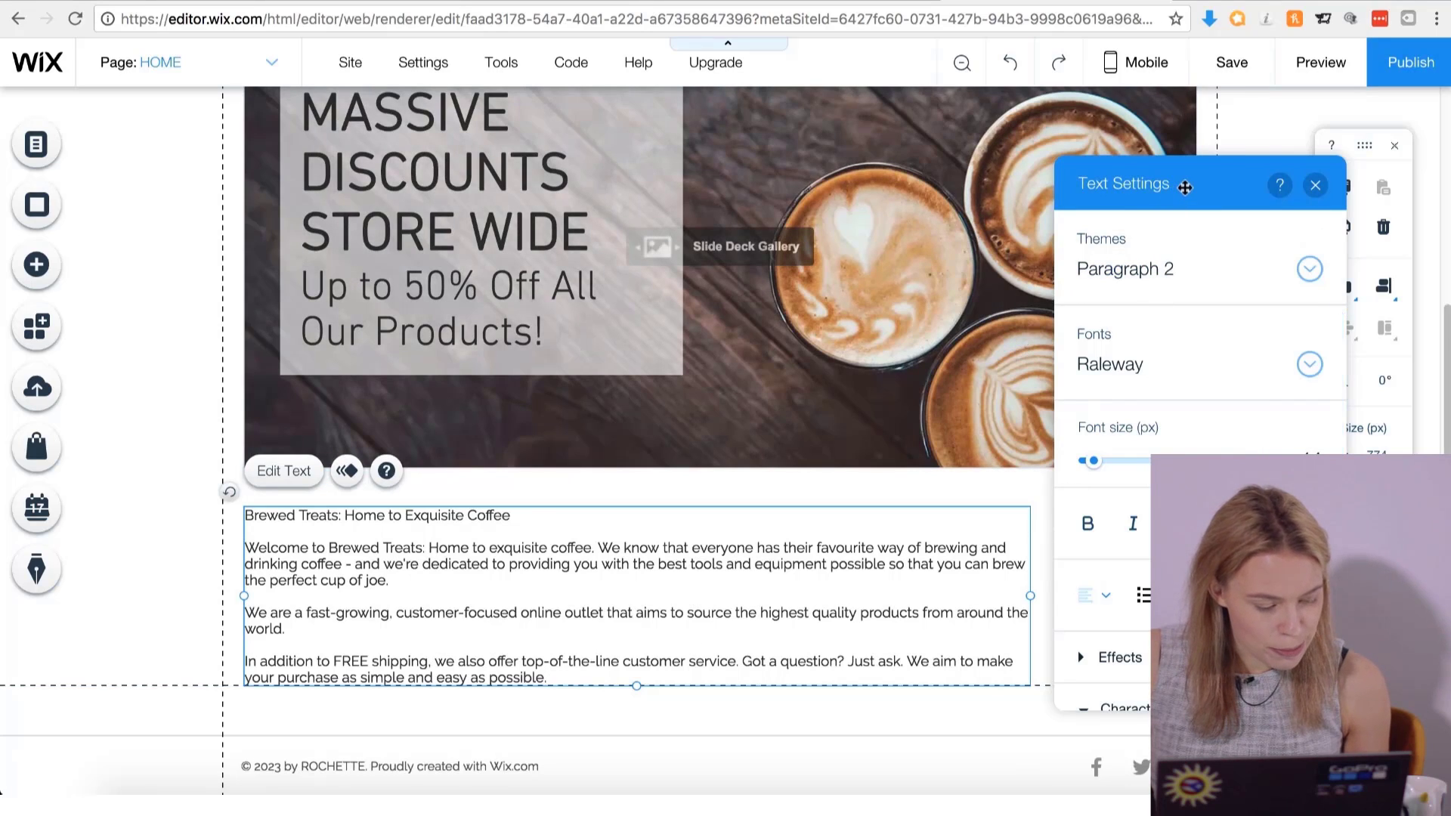
left_click_drag(1186, 186, 1270, 172)
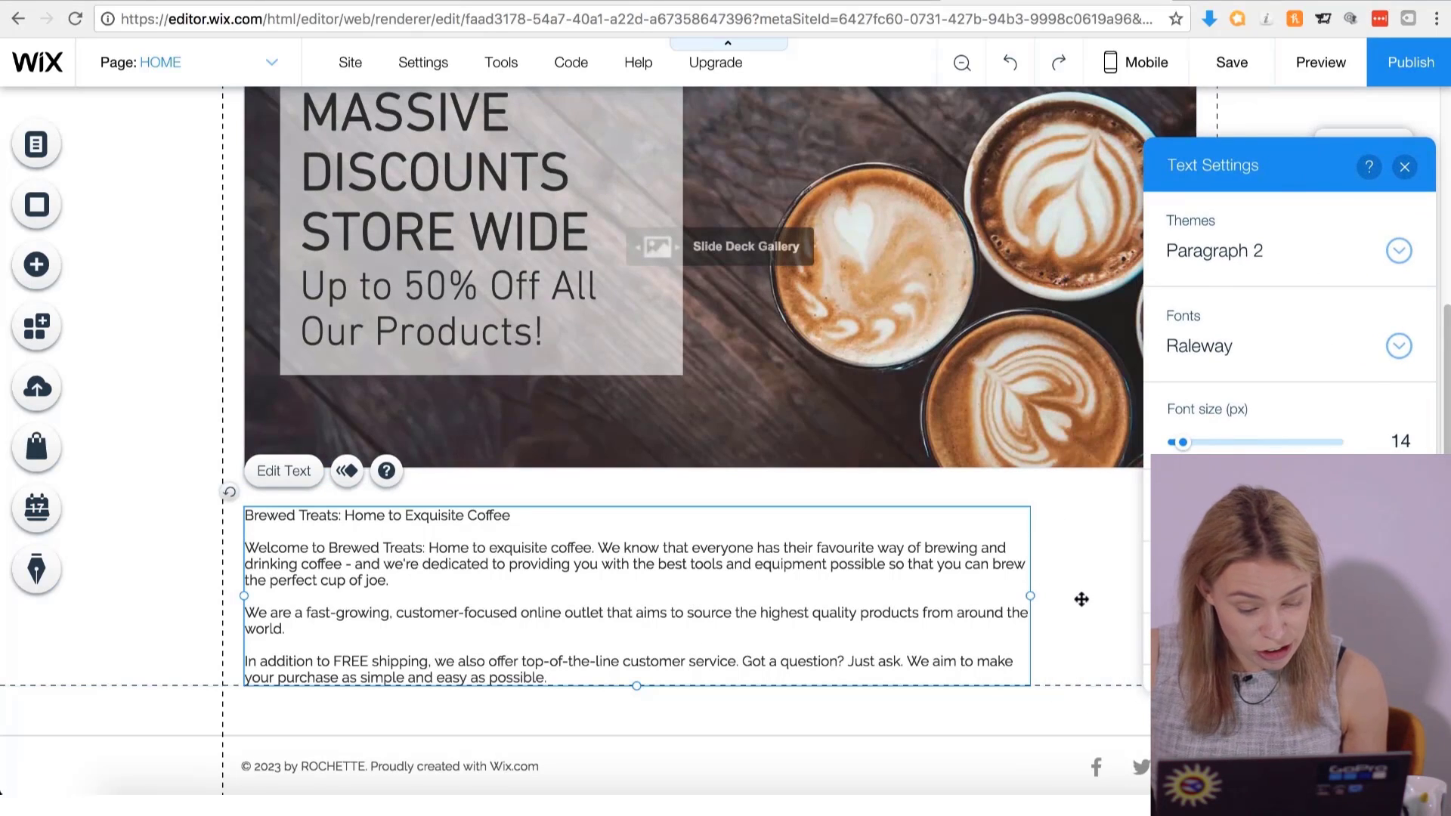
left_click_drag(1032, 595, 1202, 601)
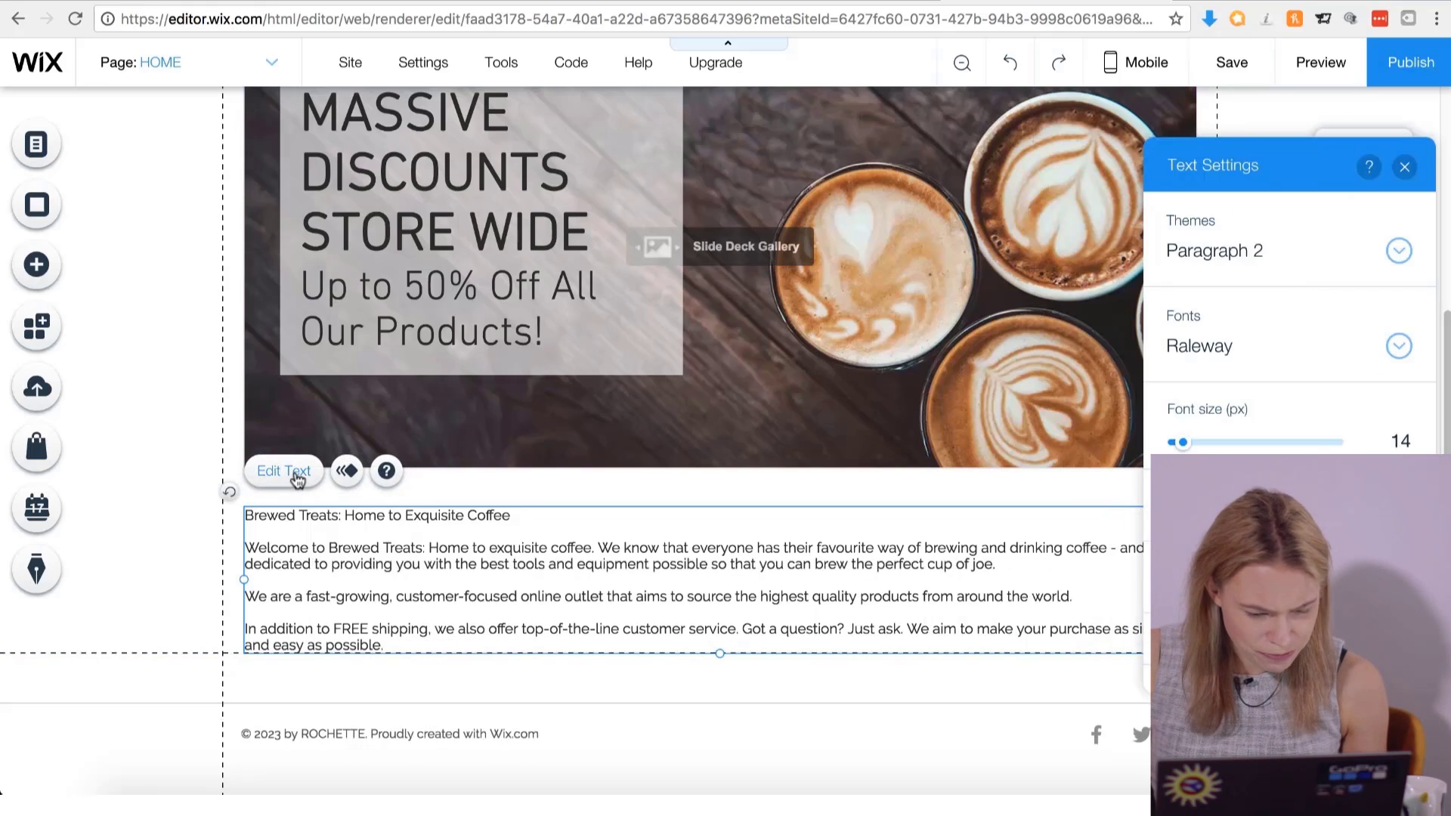
Change the font of the whole welcome text below the coffee banner to DIN Next Light.
left_click(294, 473)
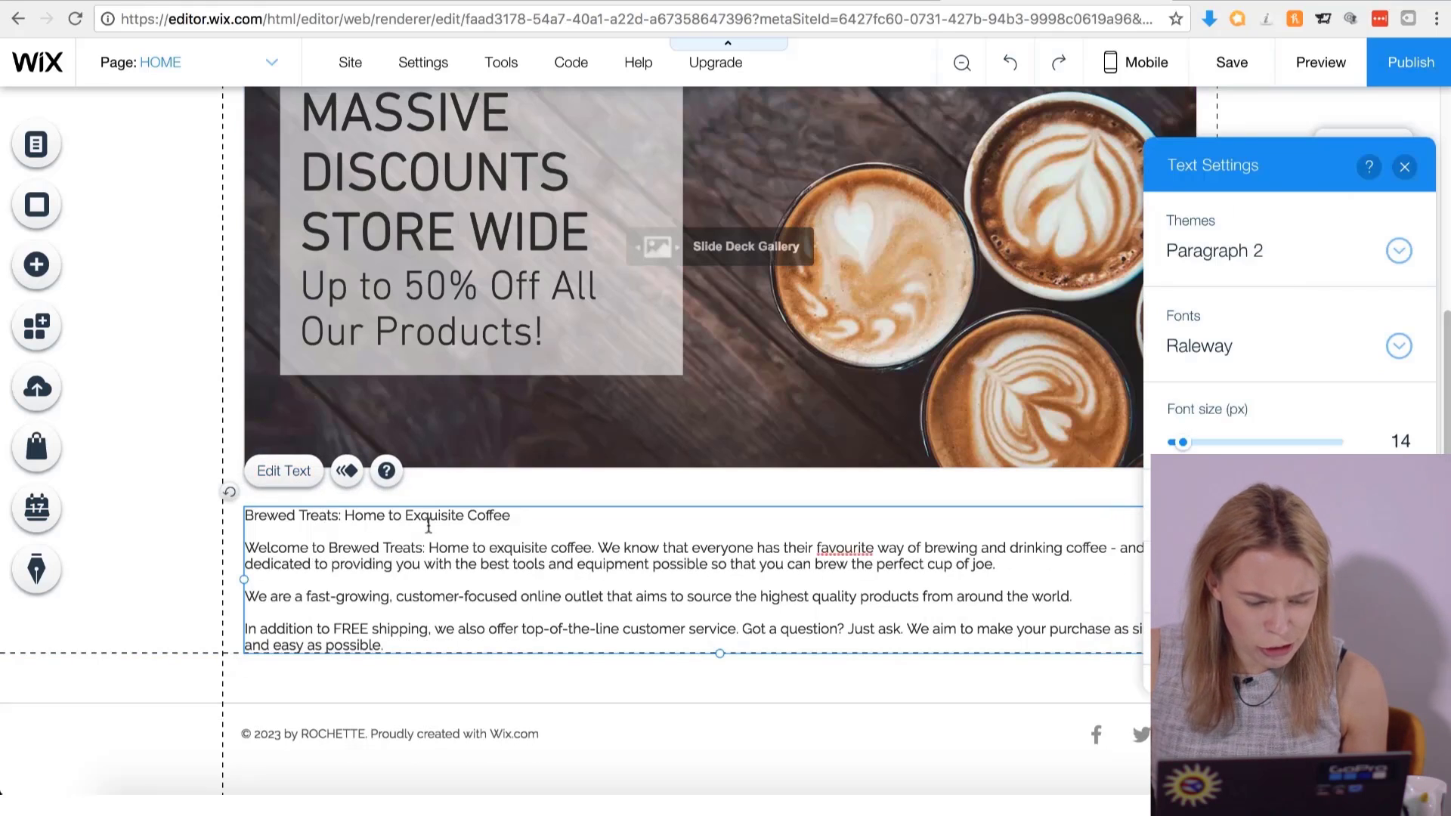
left_click(1324, 343)
scroll(1308, 409, "up", 10)
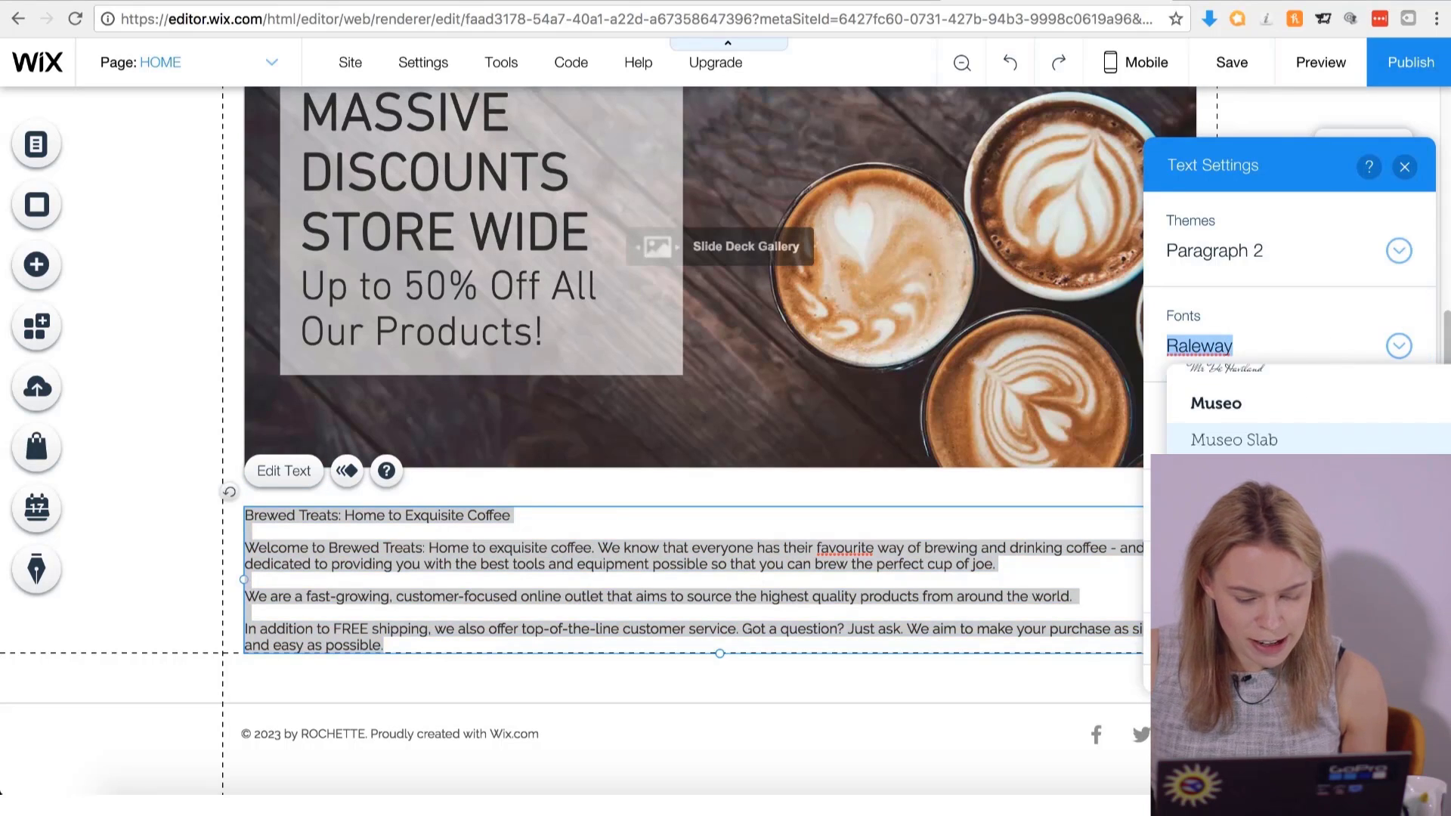
scroll(1308, 412, "up", 8)
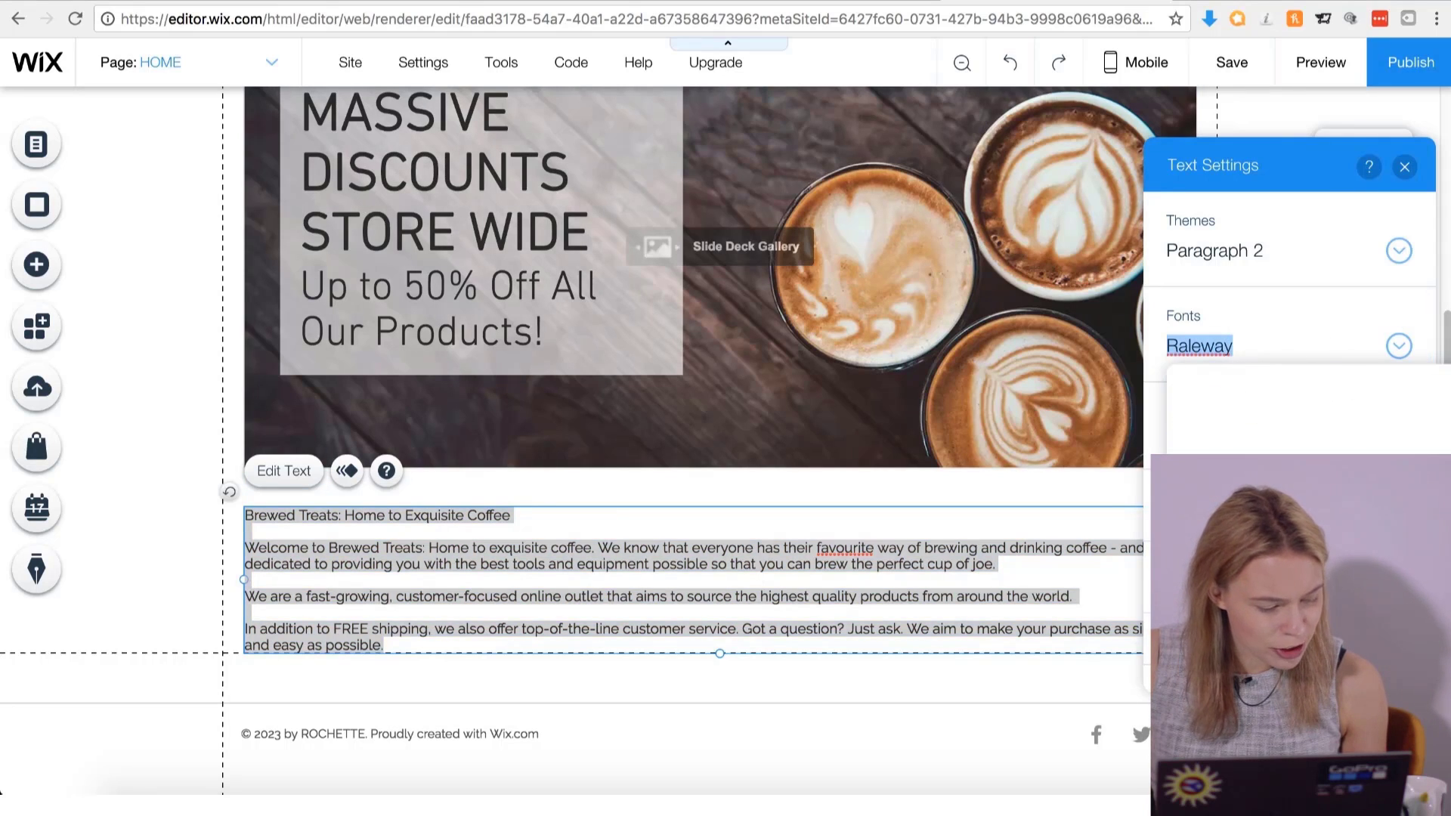
scroll(1308, 412, "down", 2)
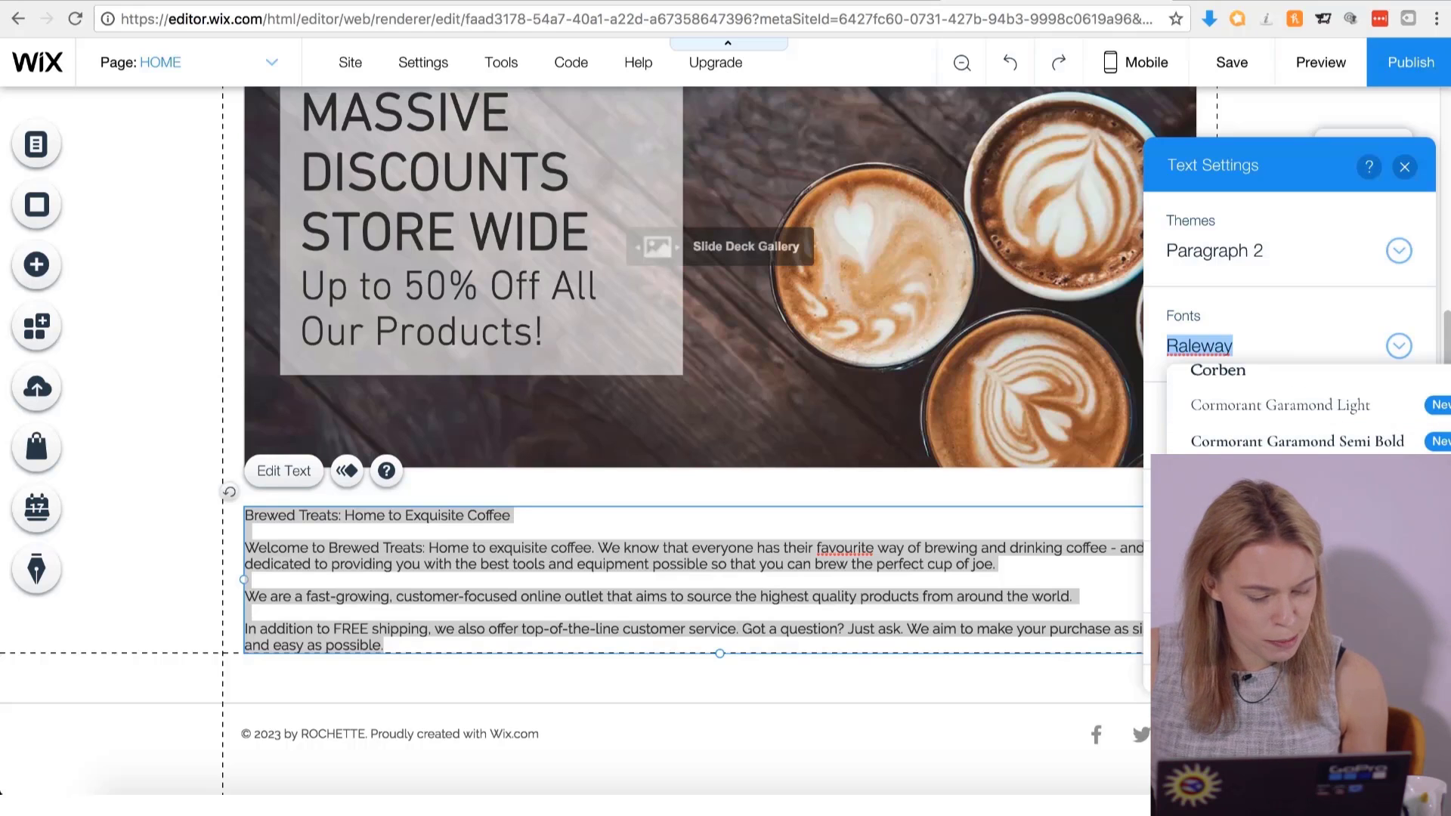
left_click(1247, 514)
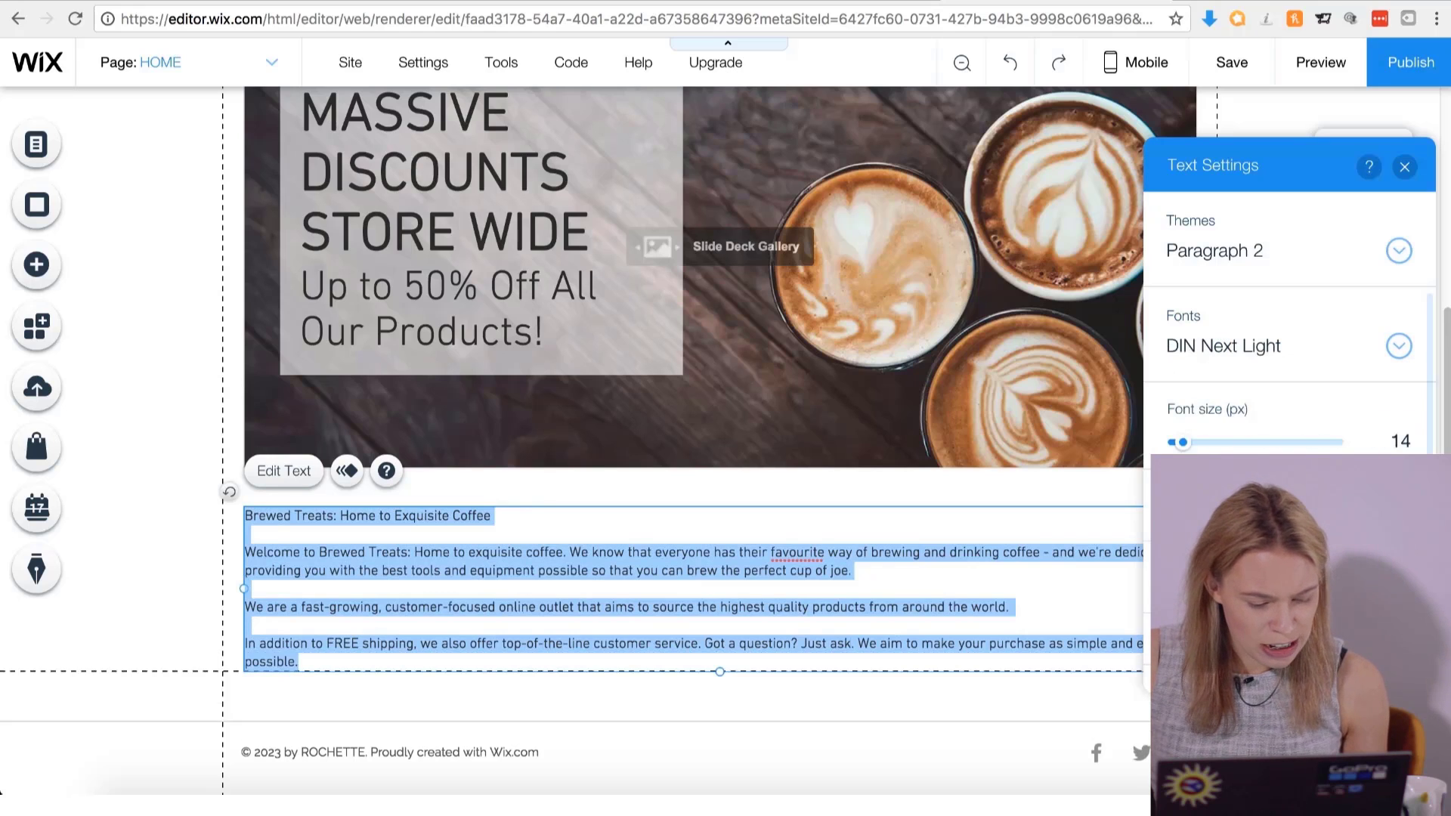
Set the font size of the "Brewed Treats: Home to Exquisite Coffee" heading line to 36 px.
left_click(534, 516)
left_click_drag(534, 516, 366, 517)
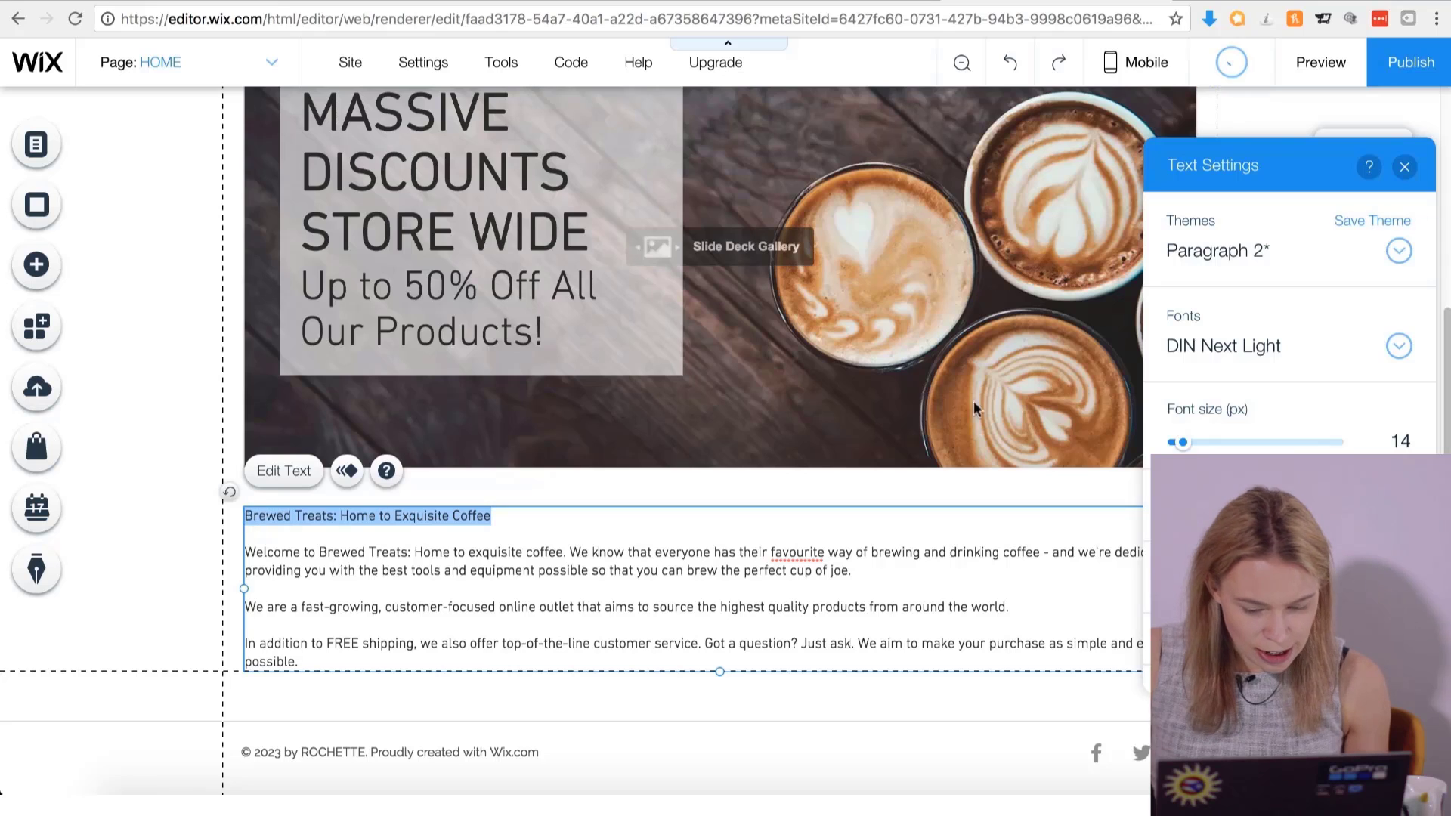
left_click_drag(1183, 443, 1206, 447)
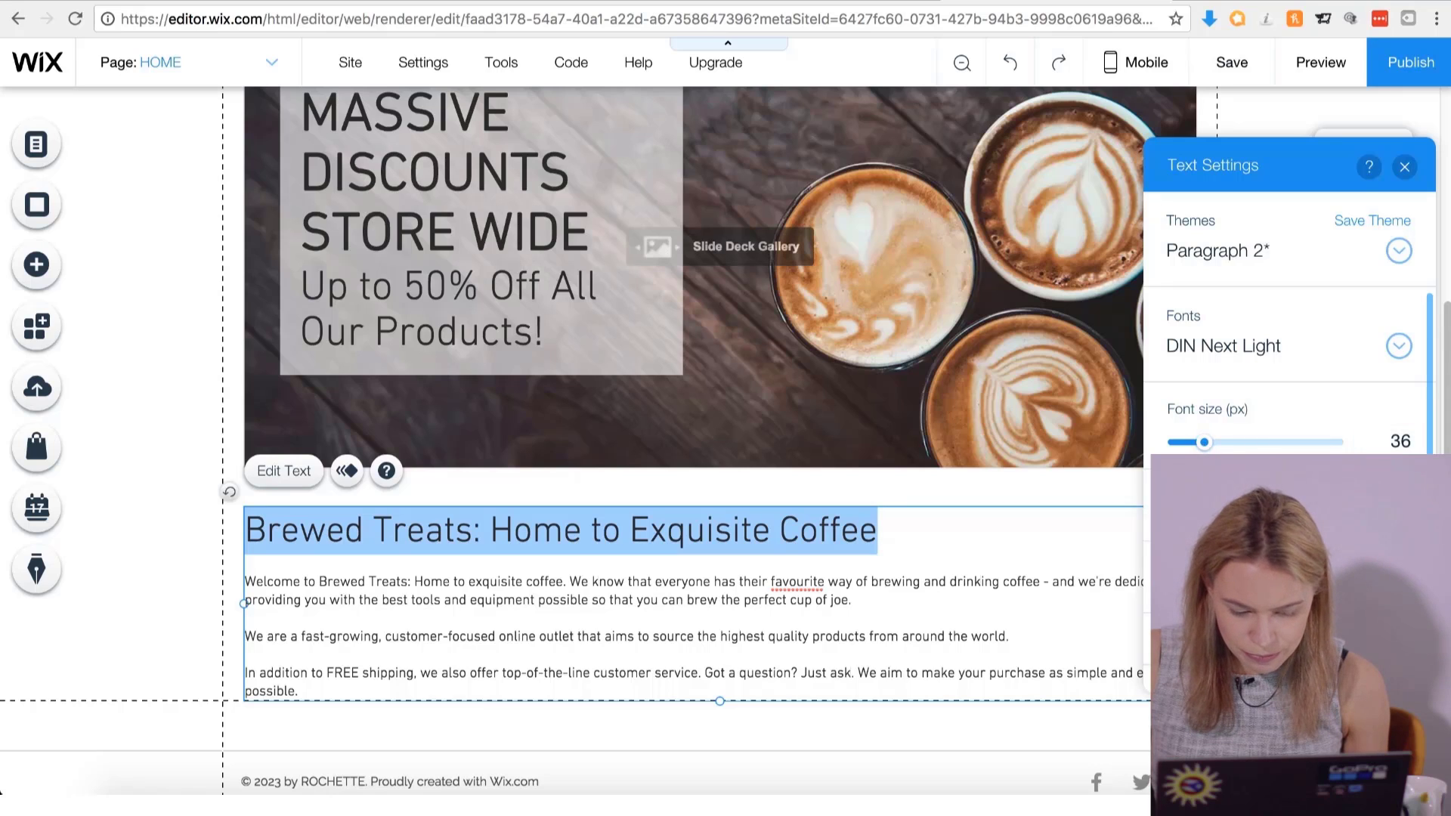
Set the font size of the three welcome paragraphs under the heading to 17 px.
left_click(730, 637)
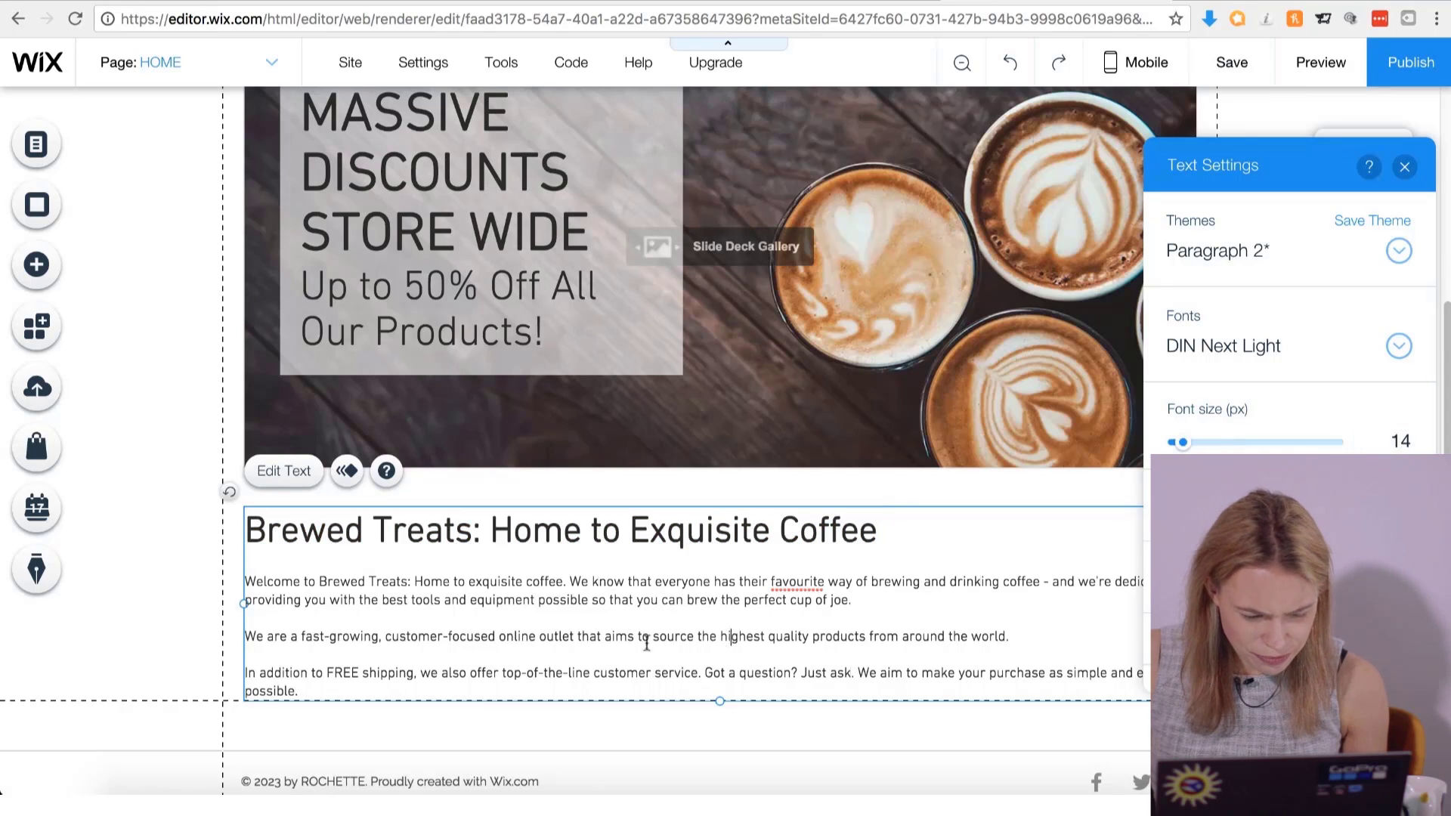
left_click_drag(247, 579, 306, 689)
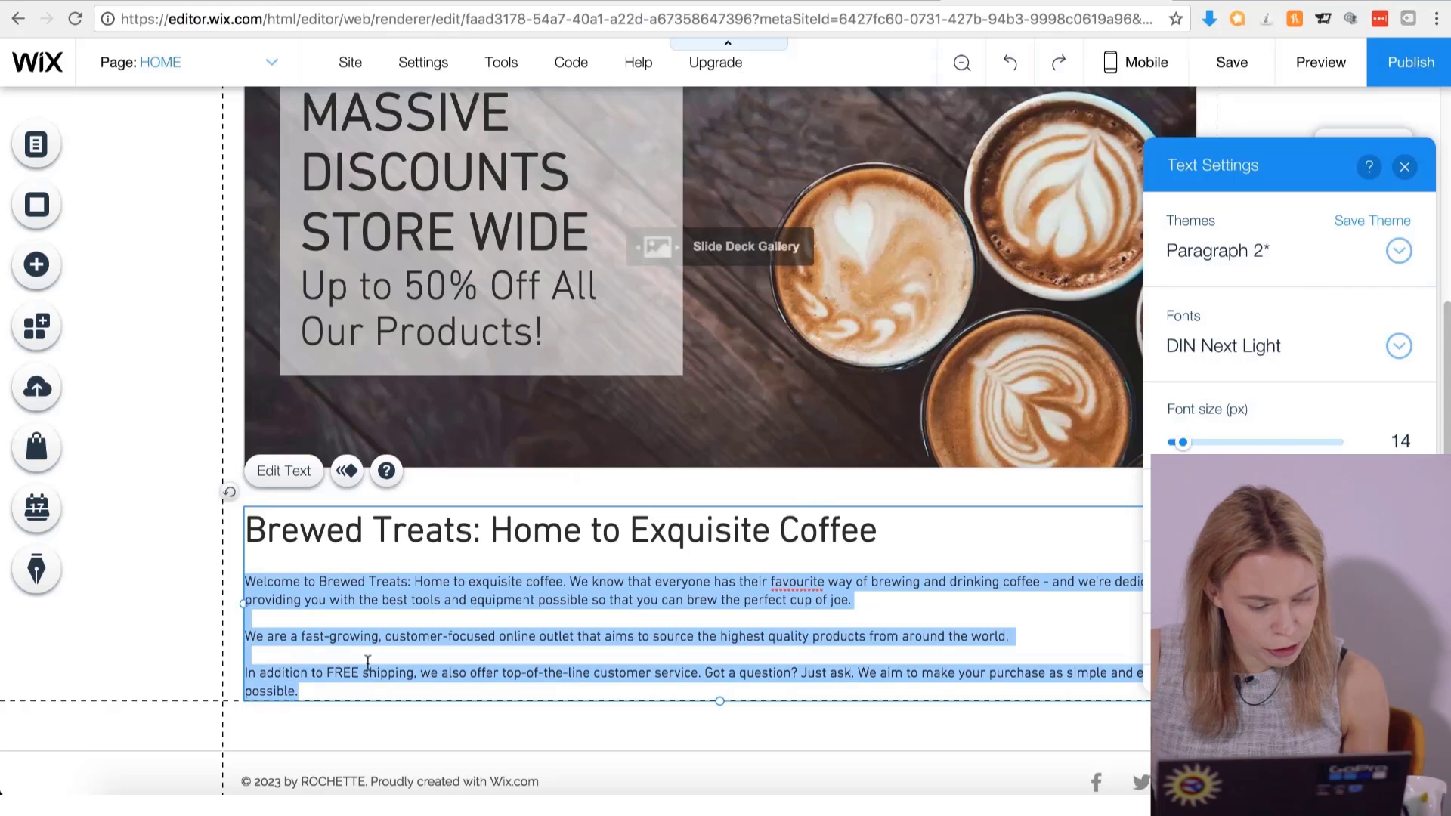
left_click_drag(1183, 443, 1188, 447)
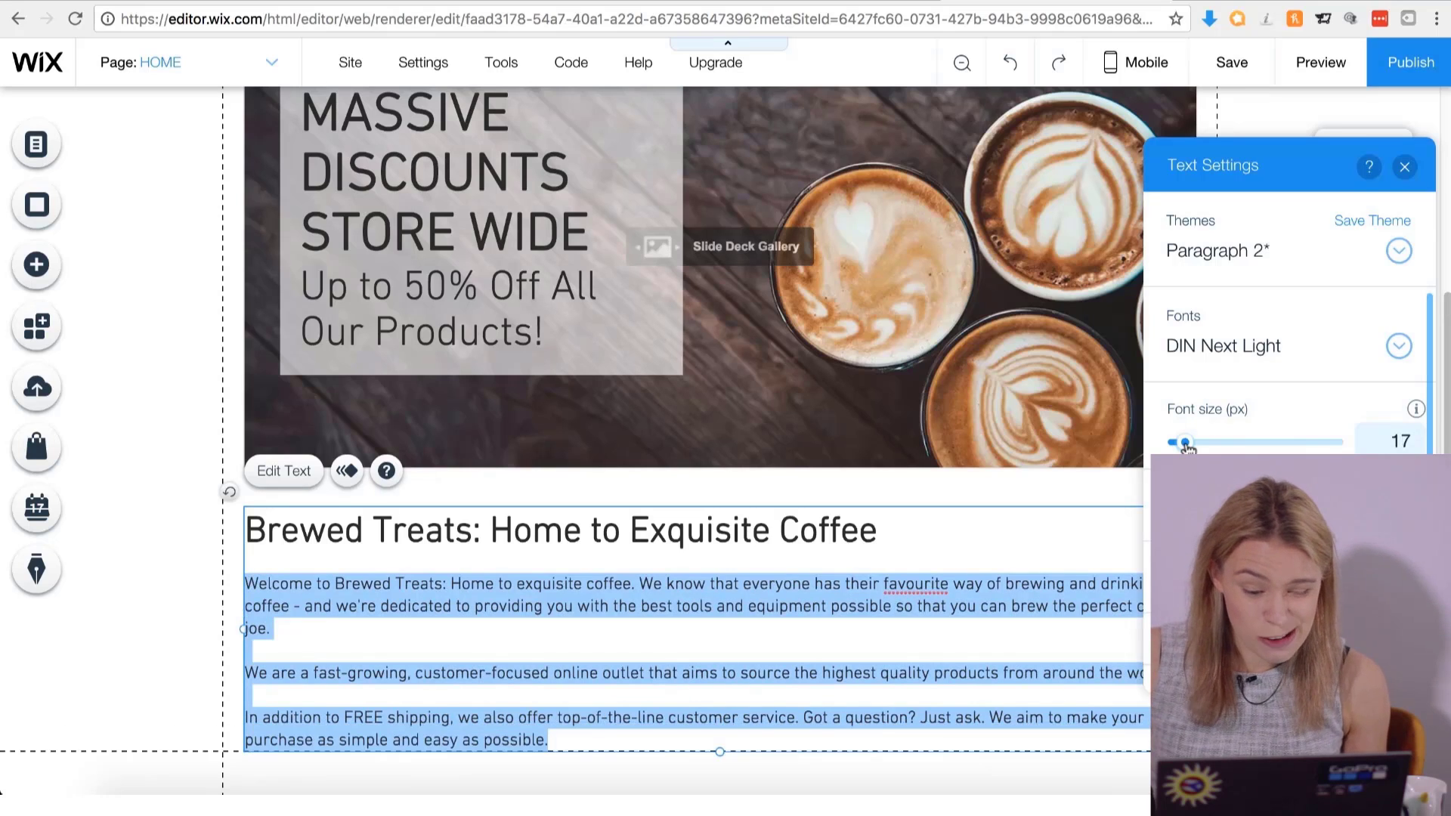
Re-create the blank line after the first welcome paragraph, then finish editing the text and deselect its box.
left_click(566, 646)
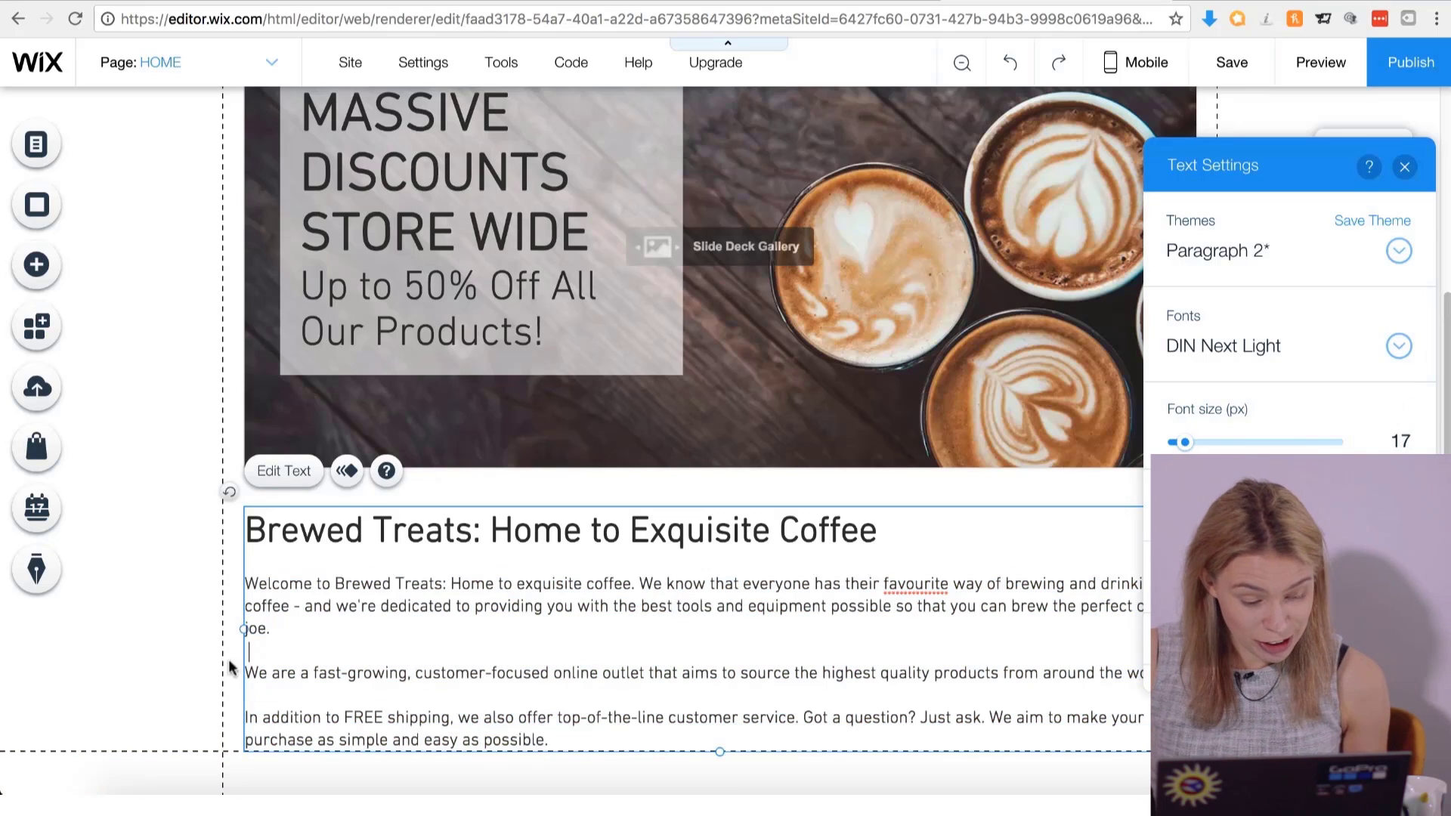
key("BackSpace")
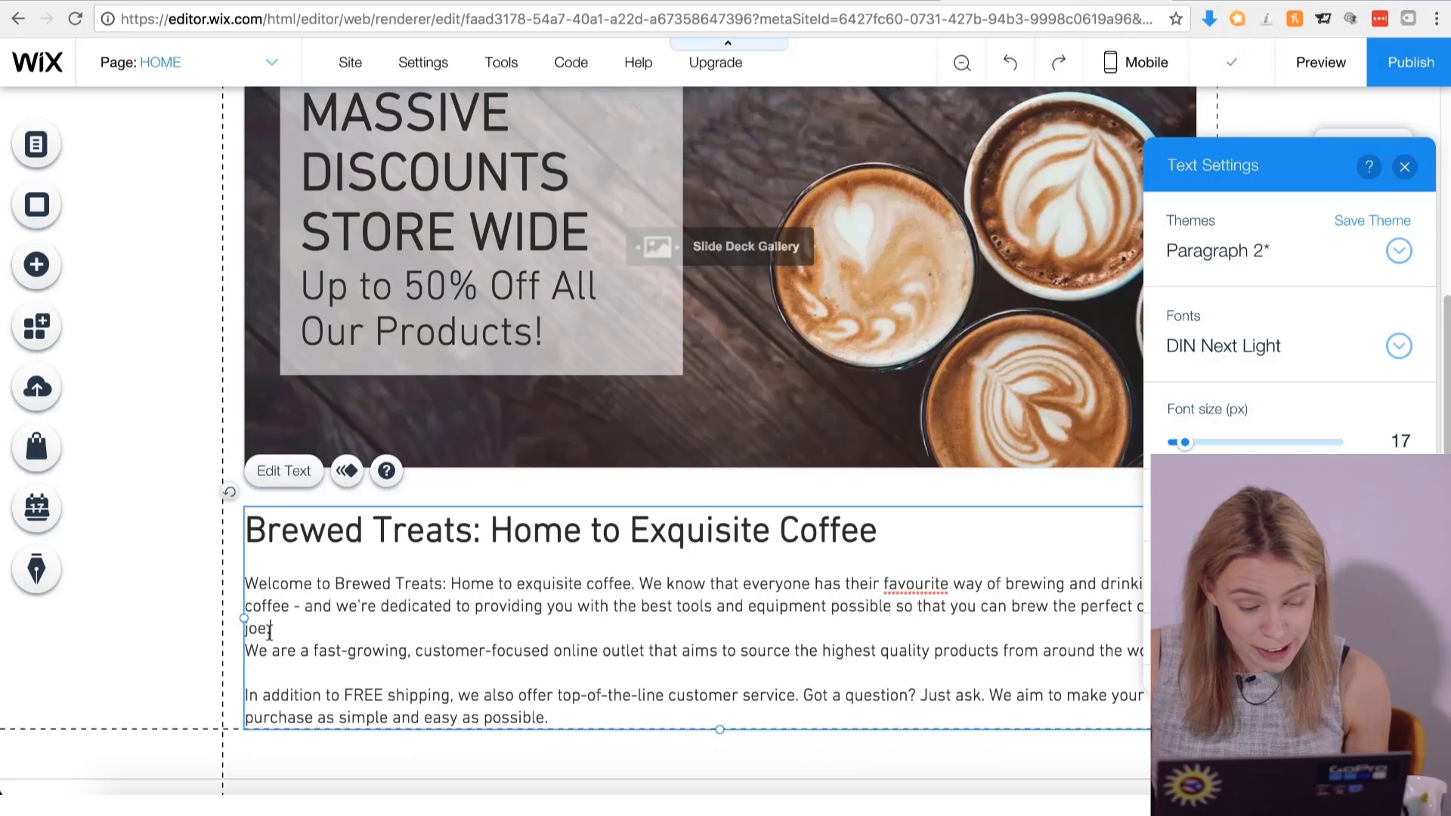
key("Return")
scroll(477, 628, "down", 1)
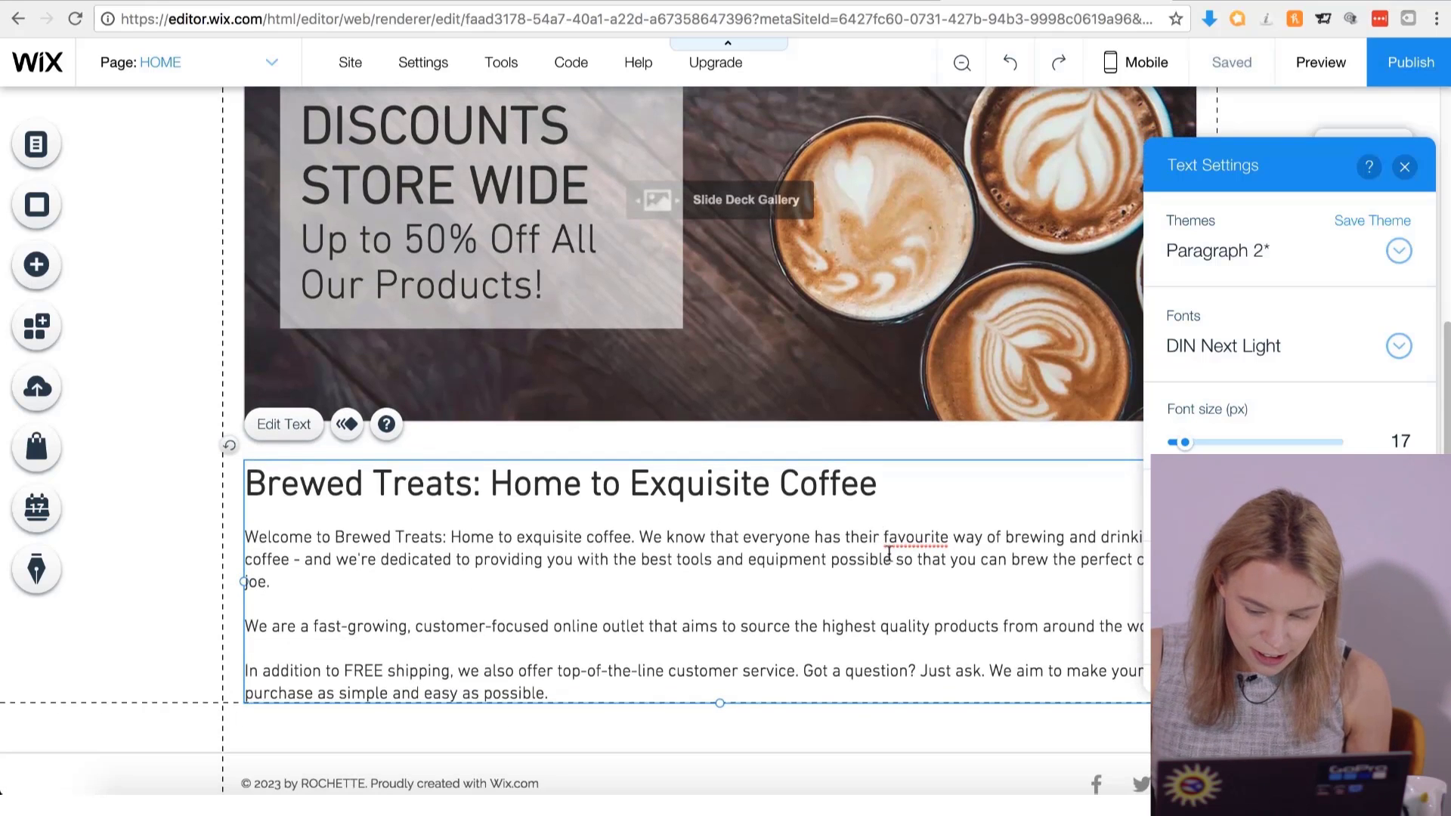
scroll(889, 554, "down", 1)
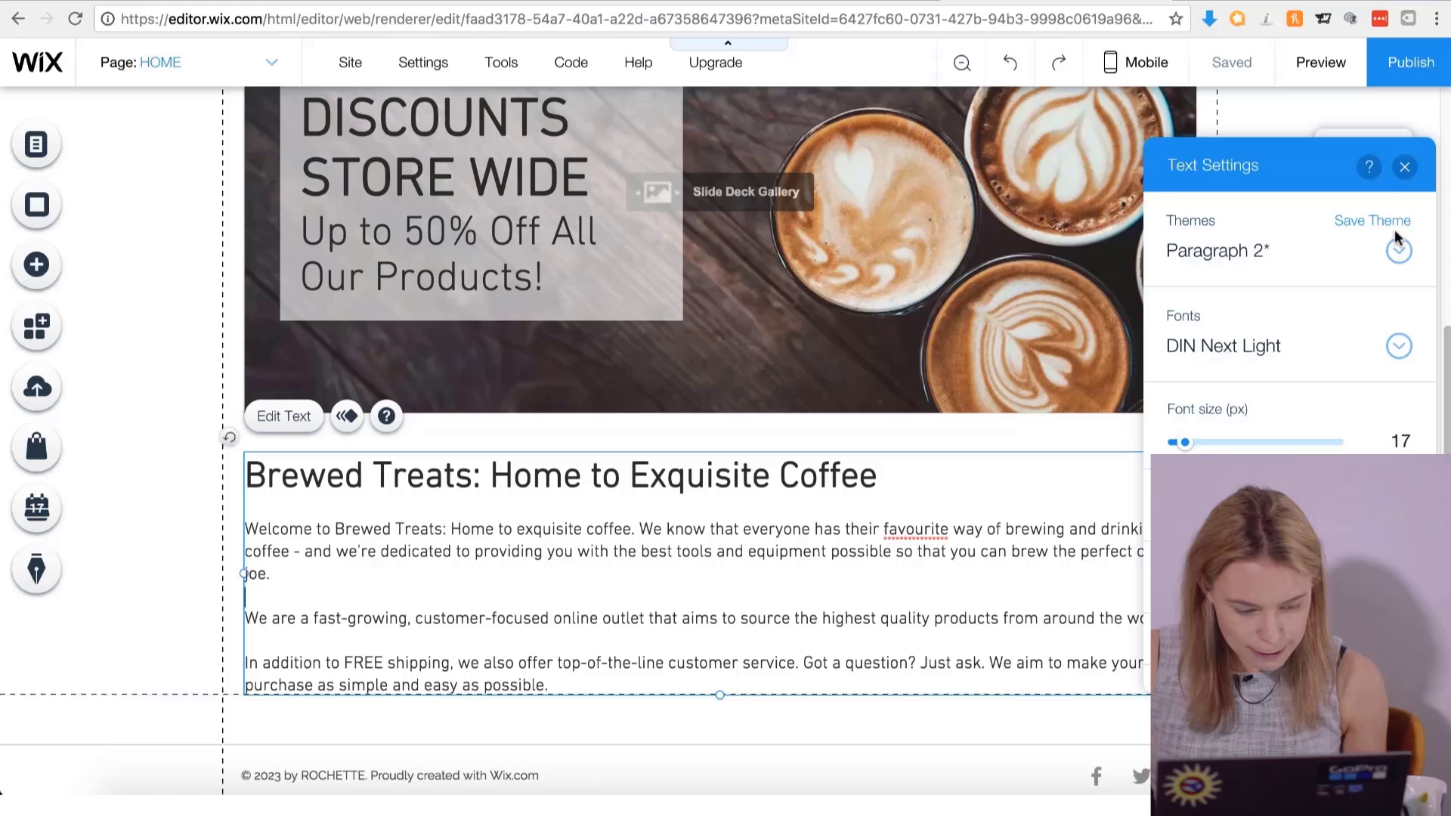
left_click(1405, 166)
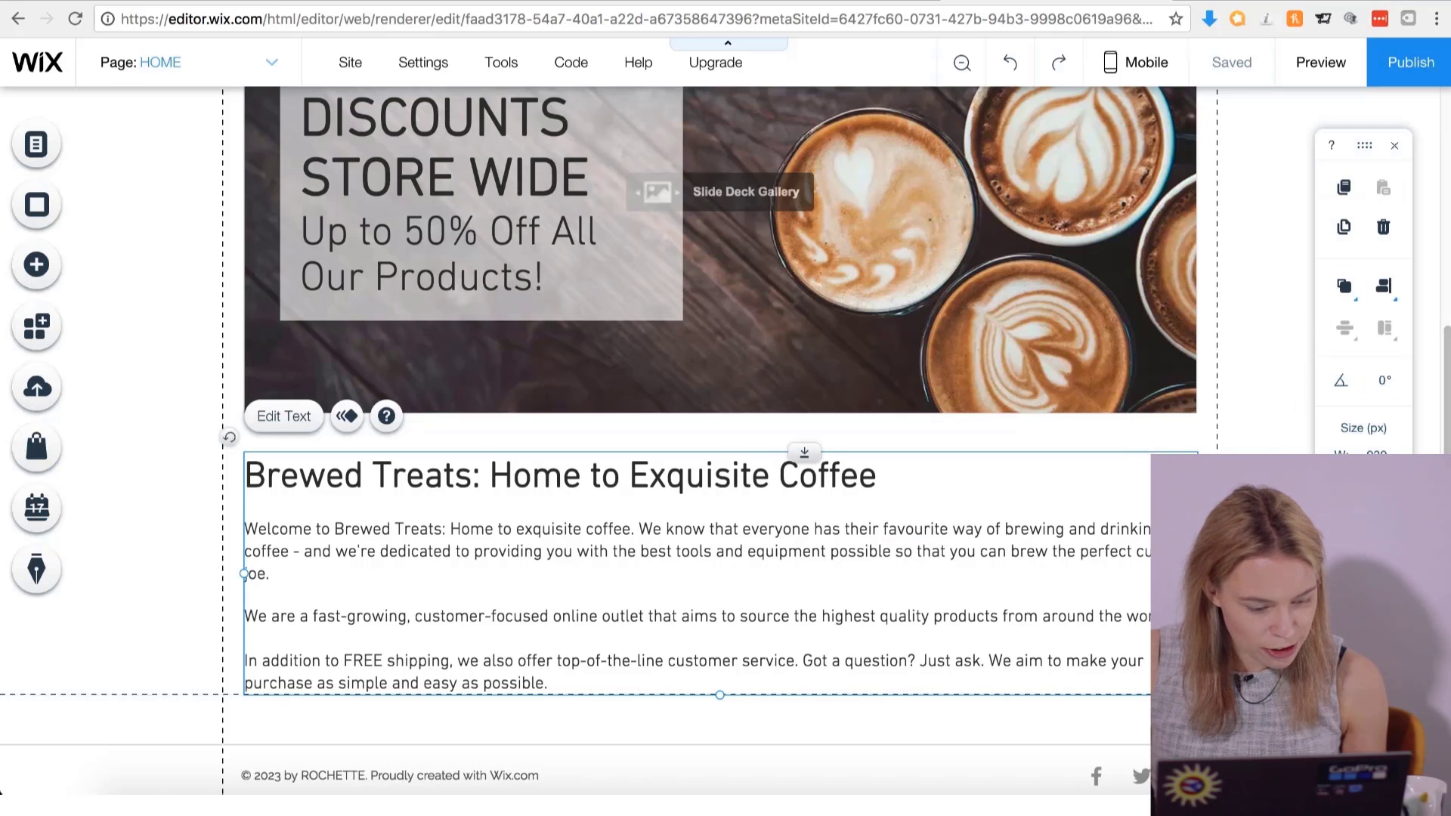
scroll(648, 607, "down", 1)
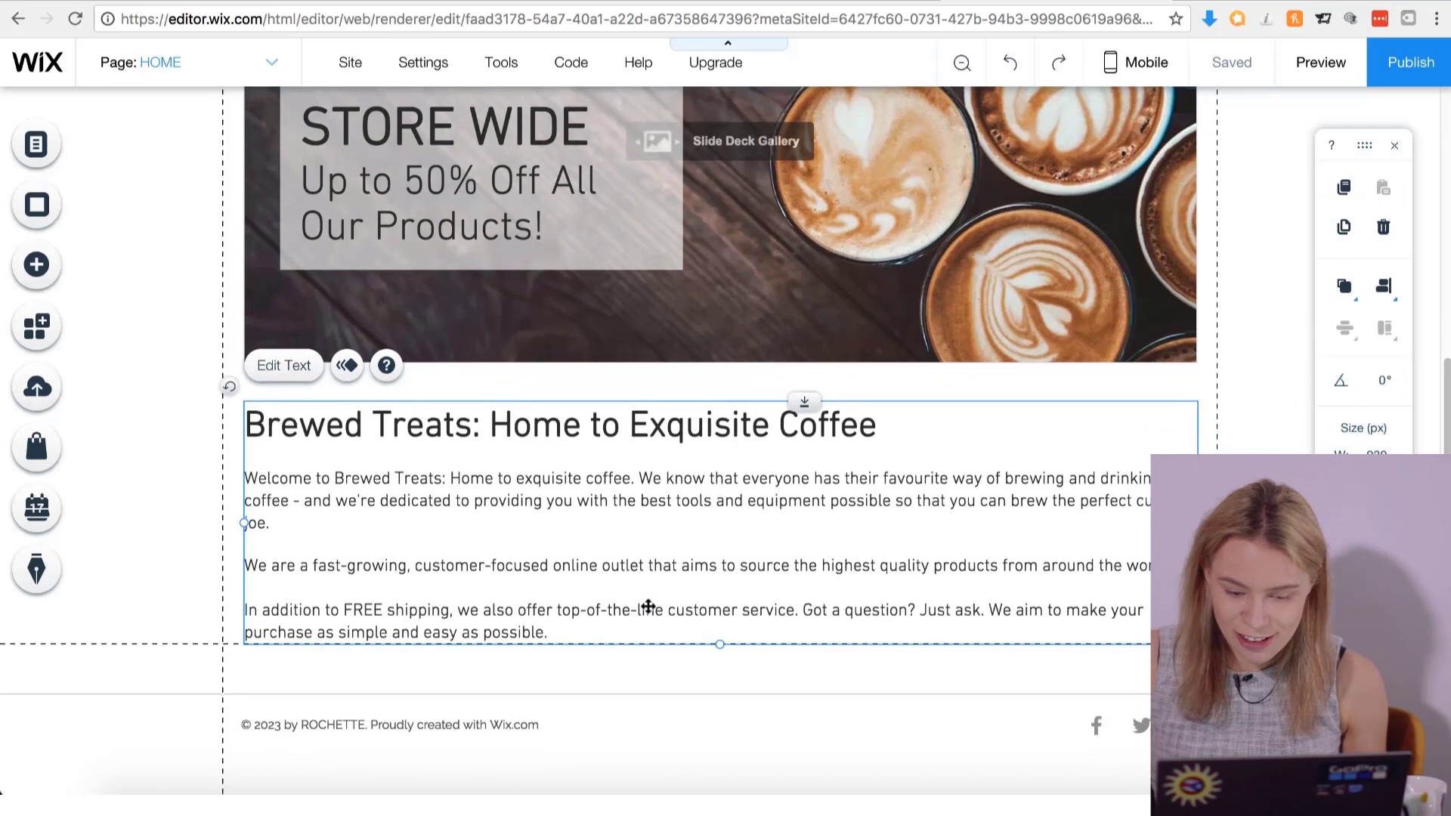
left_click(184, 453)
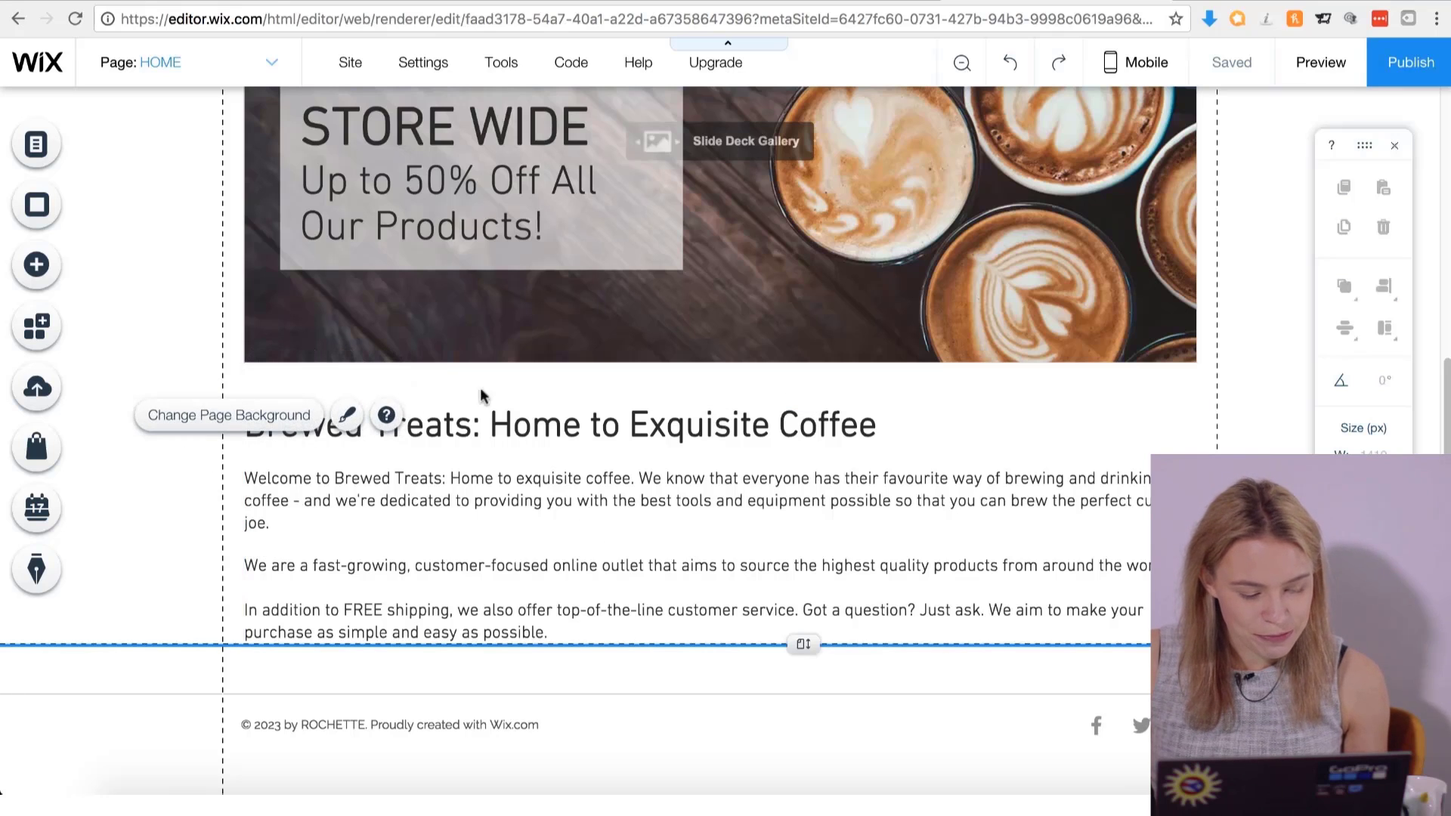
Add a slider product gallery from the store elements and place it below the welcome text with a clear gap.
left_click(41, 268)
left_click(115, 210)
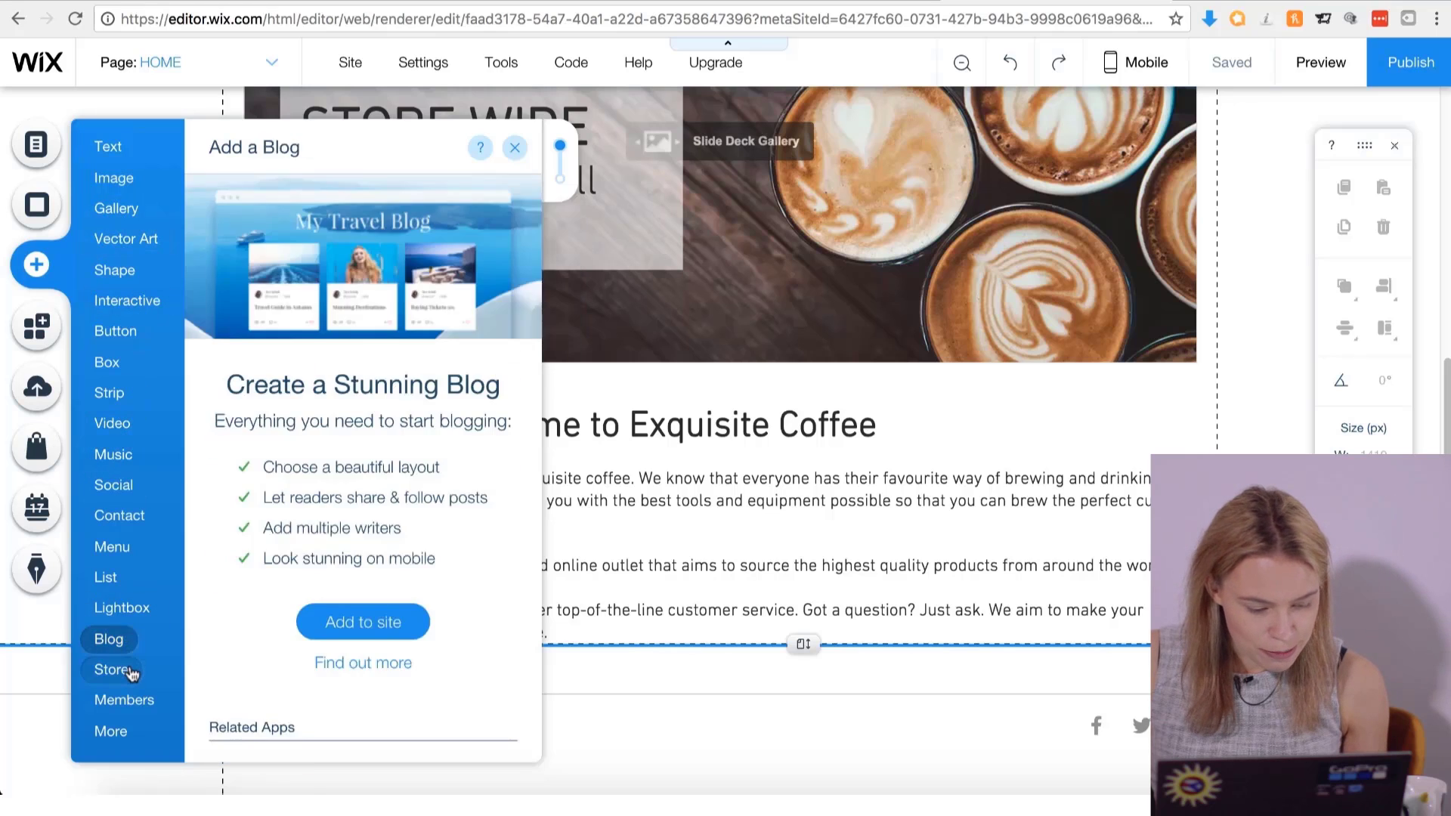
mouse_move(132, 672)
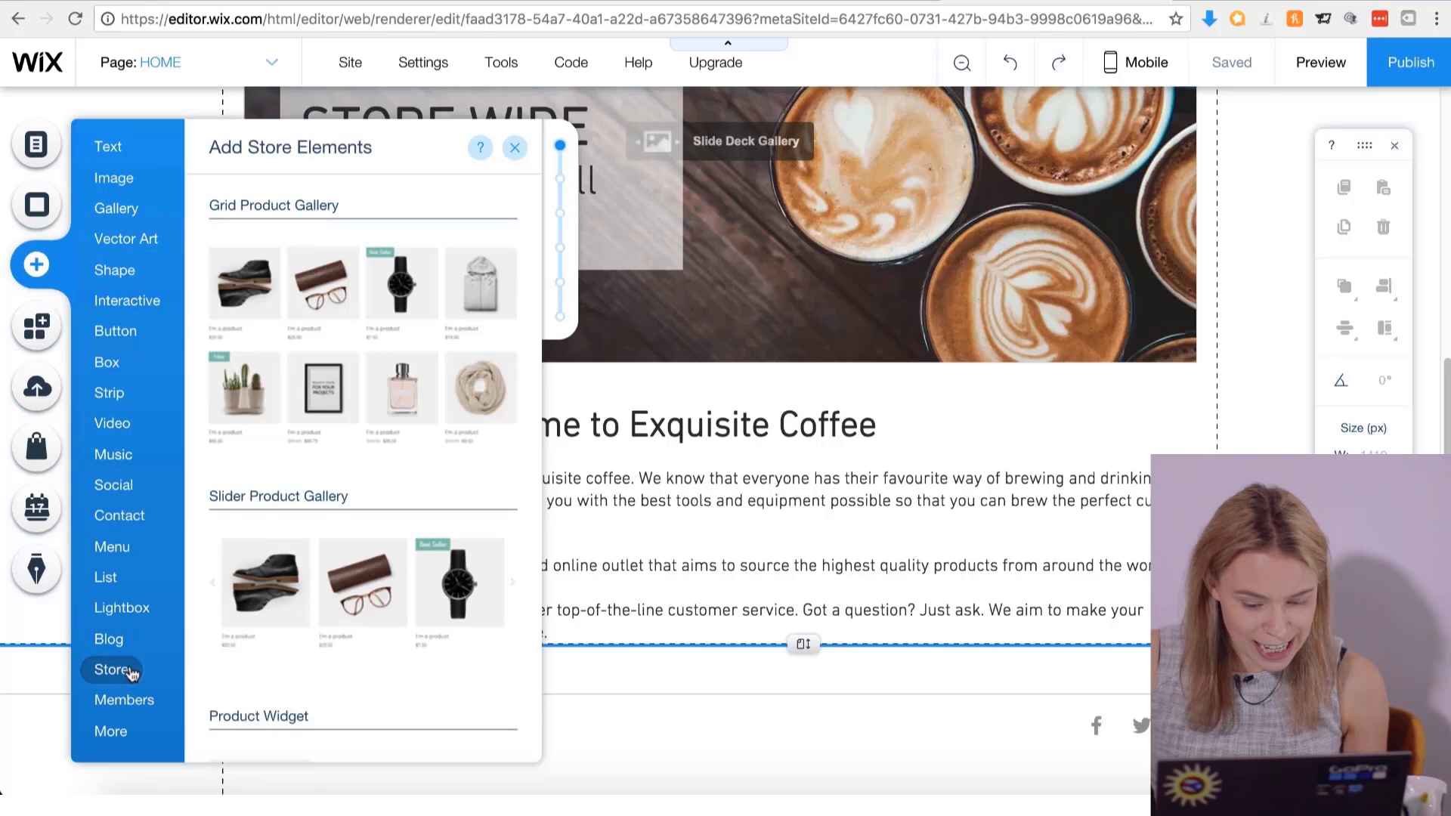
left_click(331, 604)
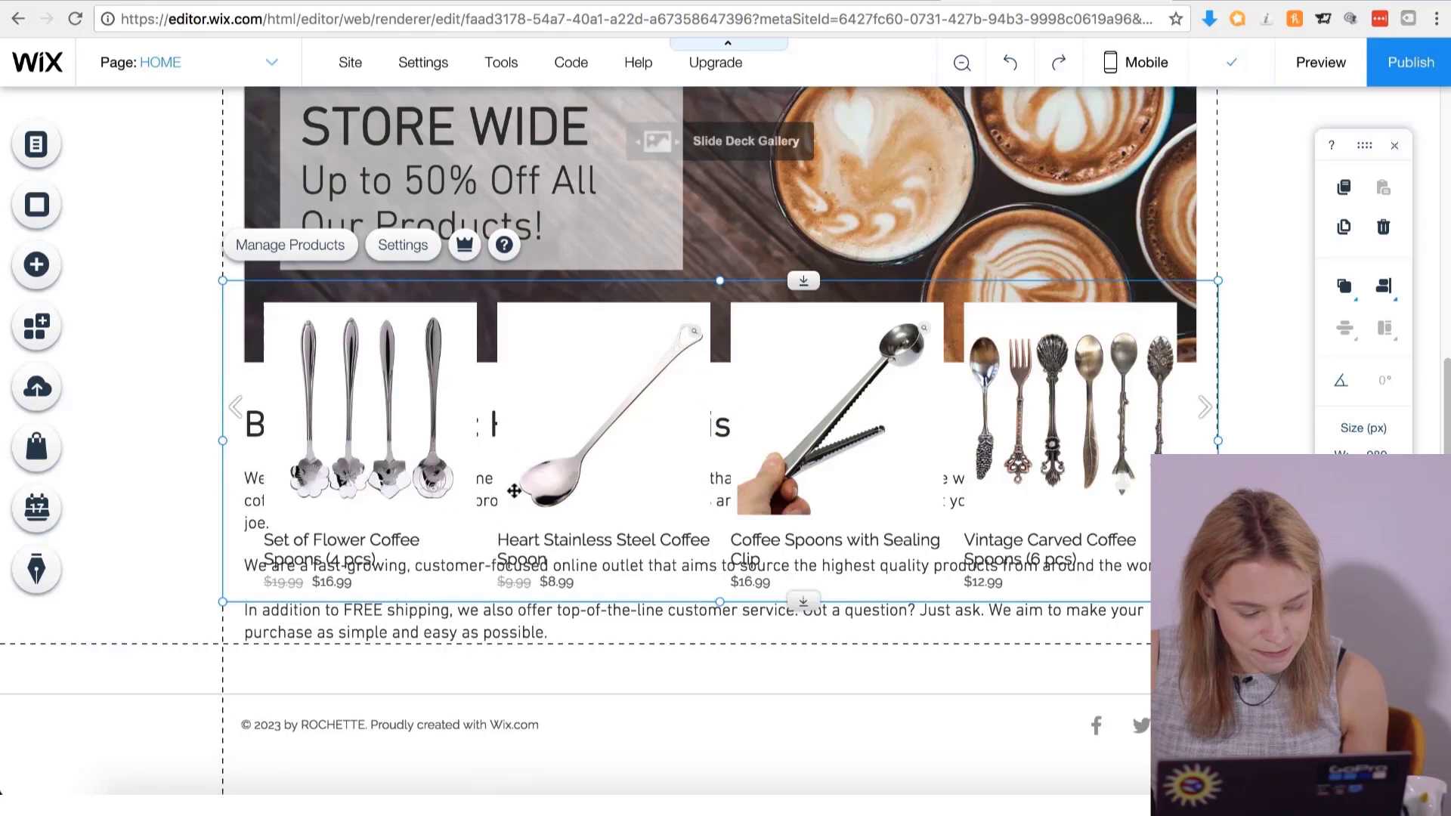
left_click_drag(645, 408, 641, 773)
scroll(642, 529, "down", 4)
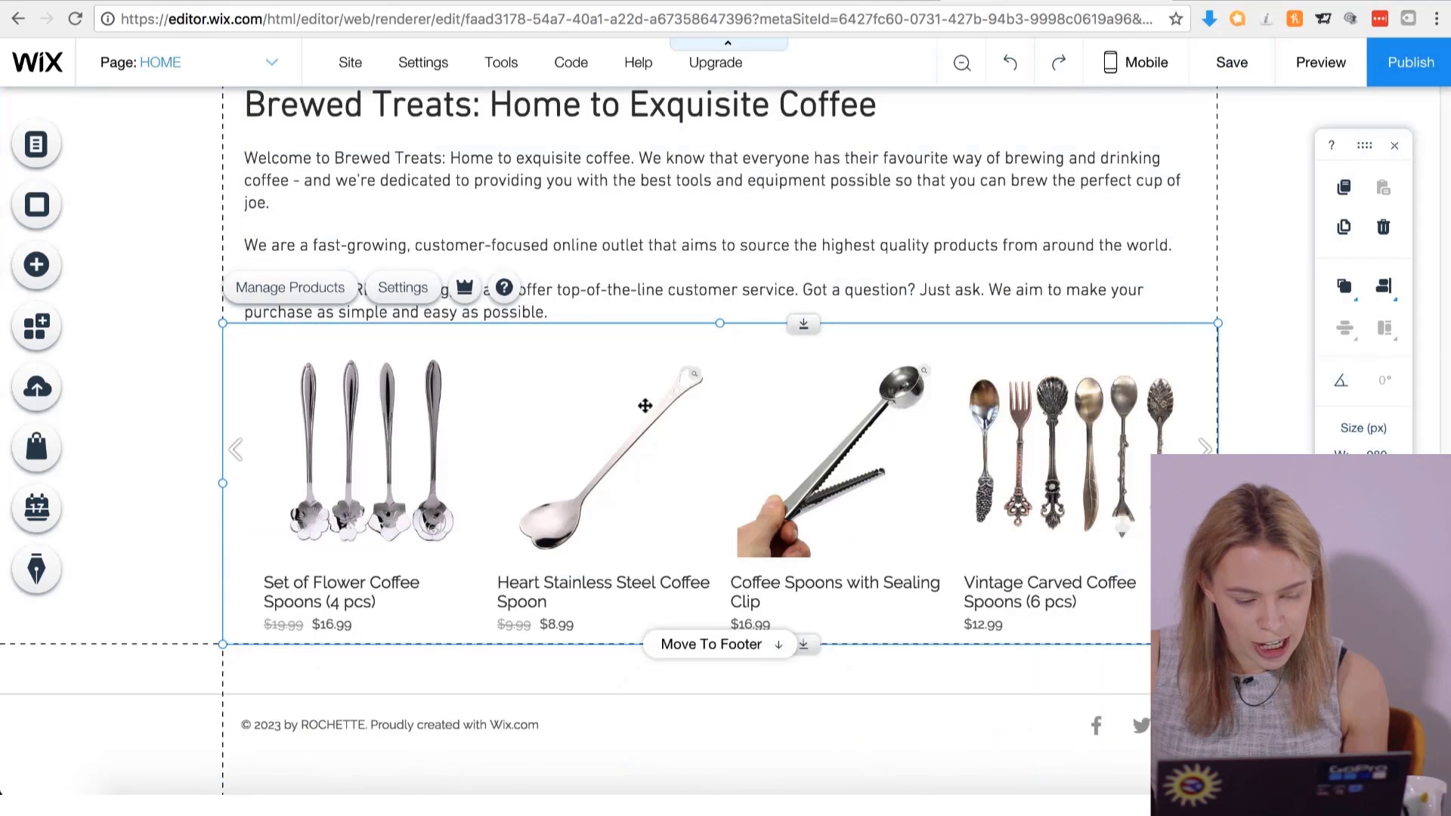
left_click_drag(644, 405, 645, 502)
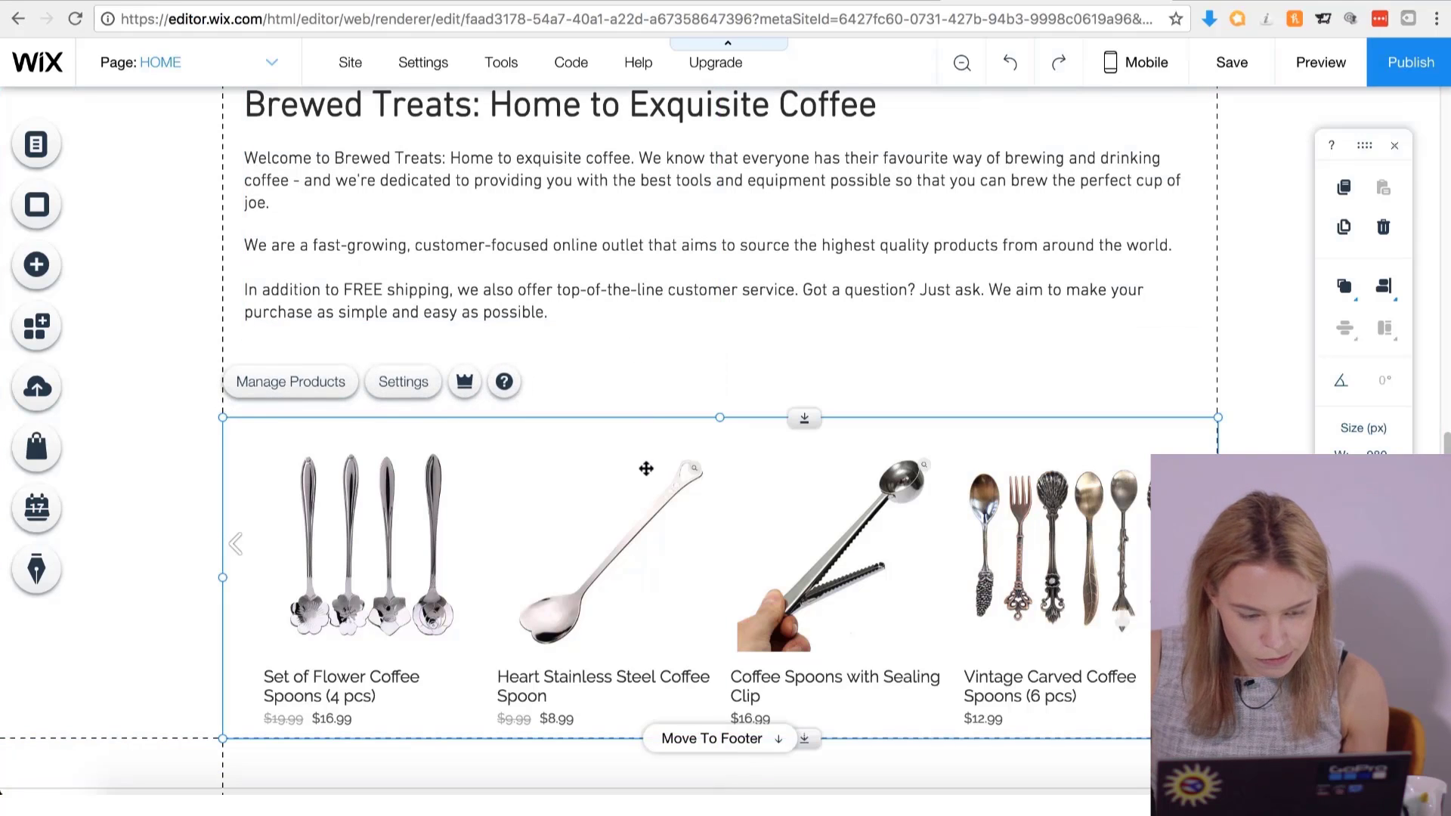
Add a plain dark box to the home page.
left_click(104, 298)
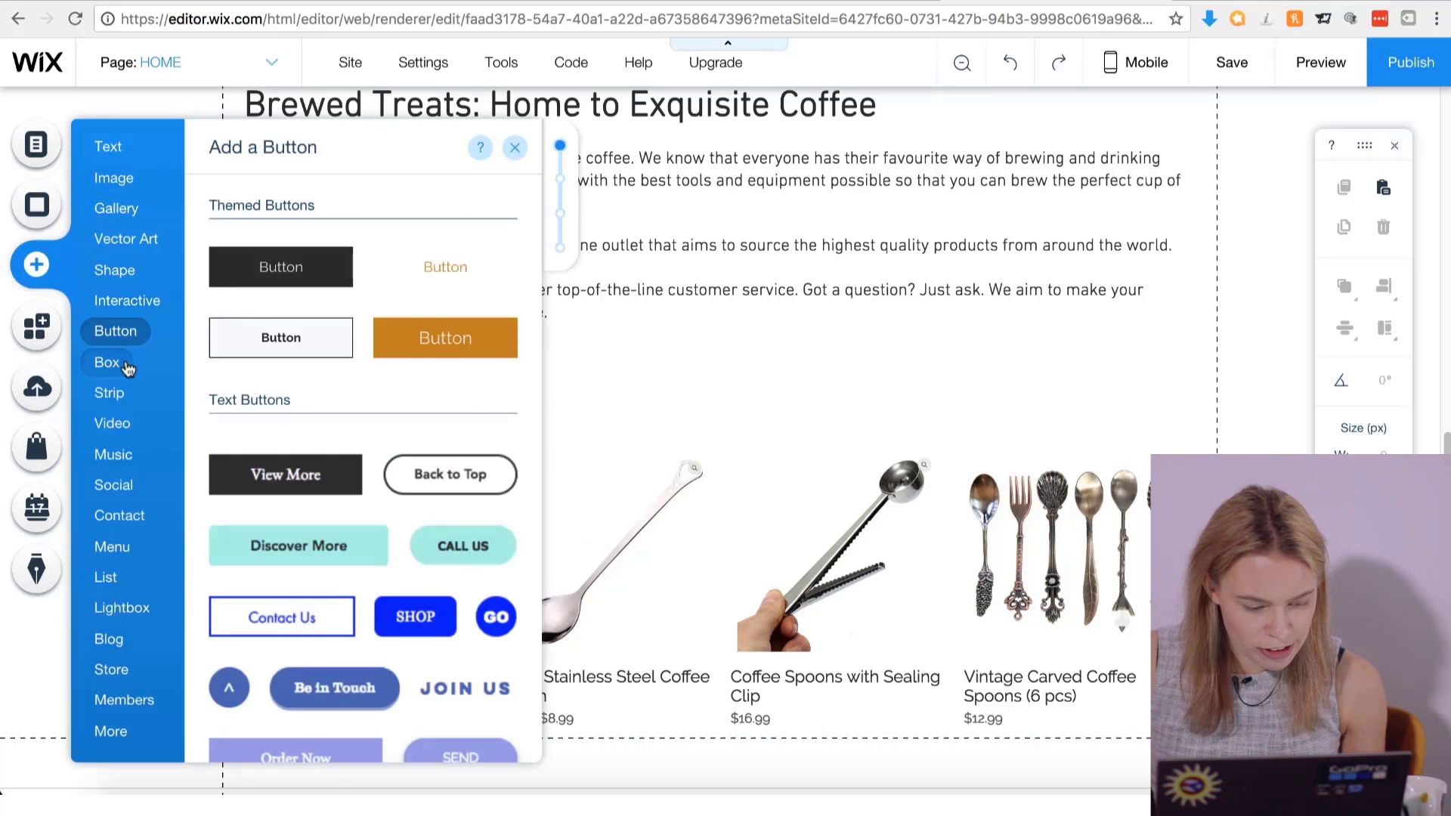
mouse_move(127, 368)
left_click(299, 510)
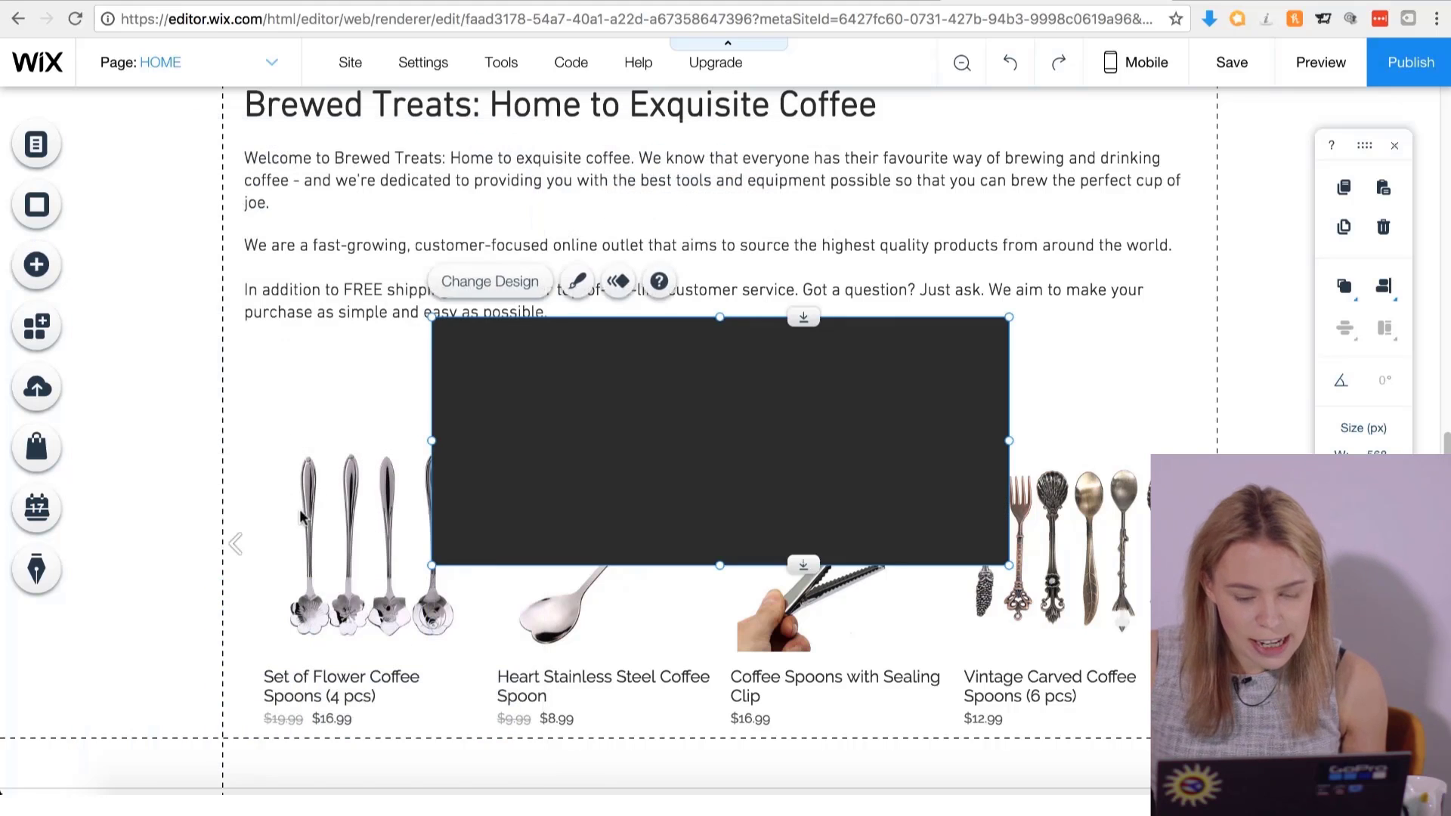
Reshape the dark box into a thin banner spanning the content width between the welcome text and the product gallery.
left_click_drag(720, 317, 533, 368)
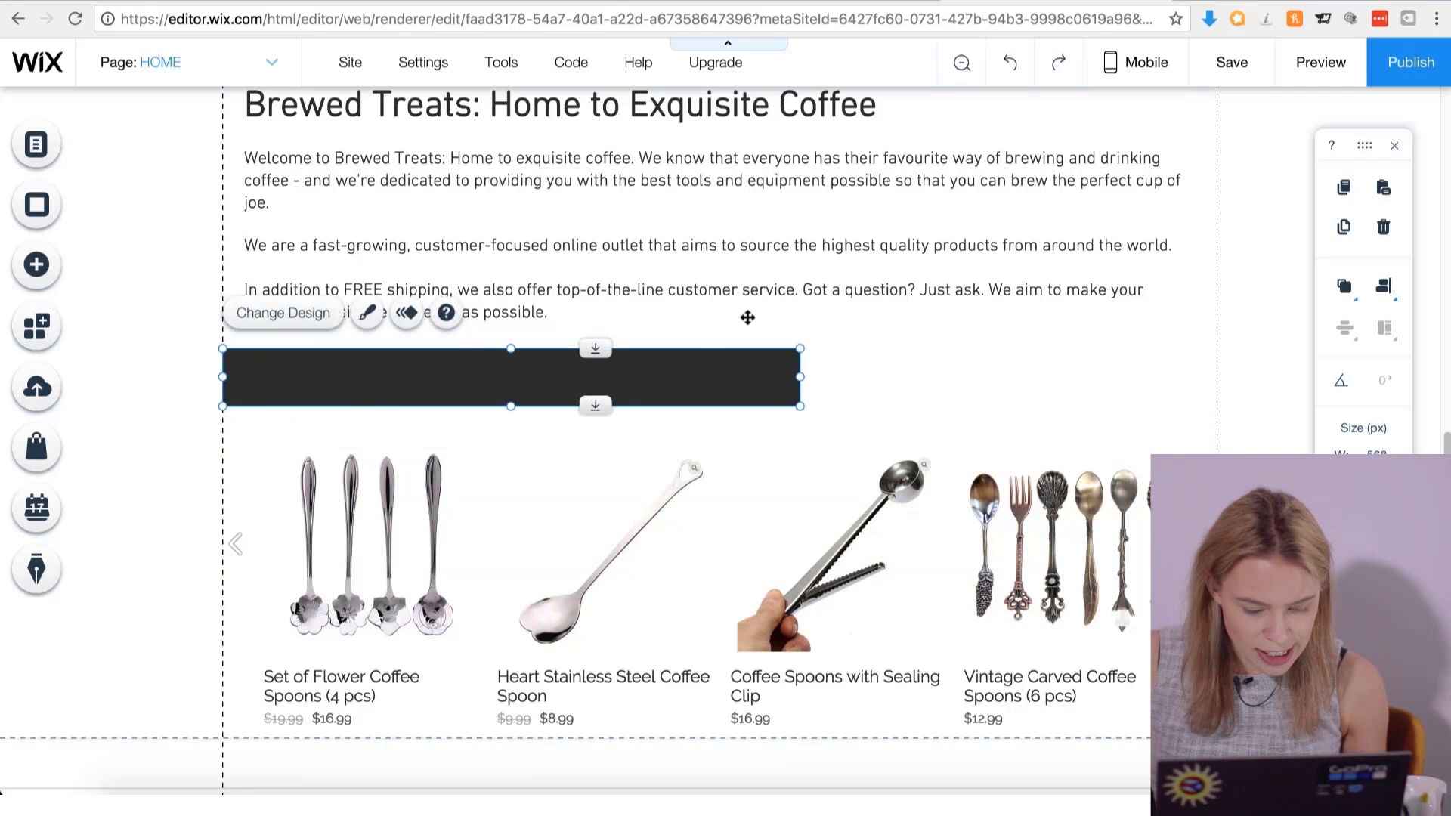
left_click_drag(803, 376, 1219, 373)
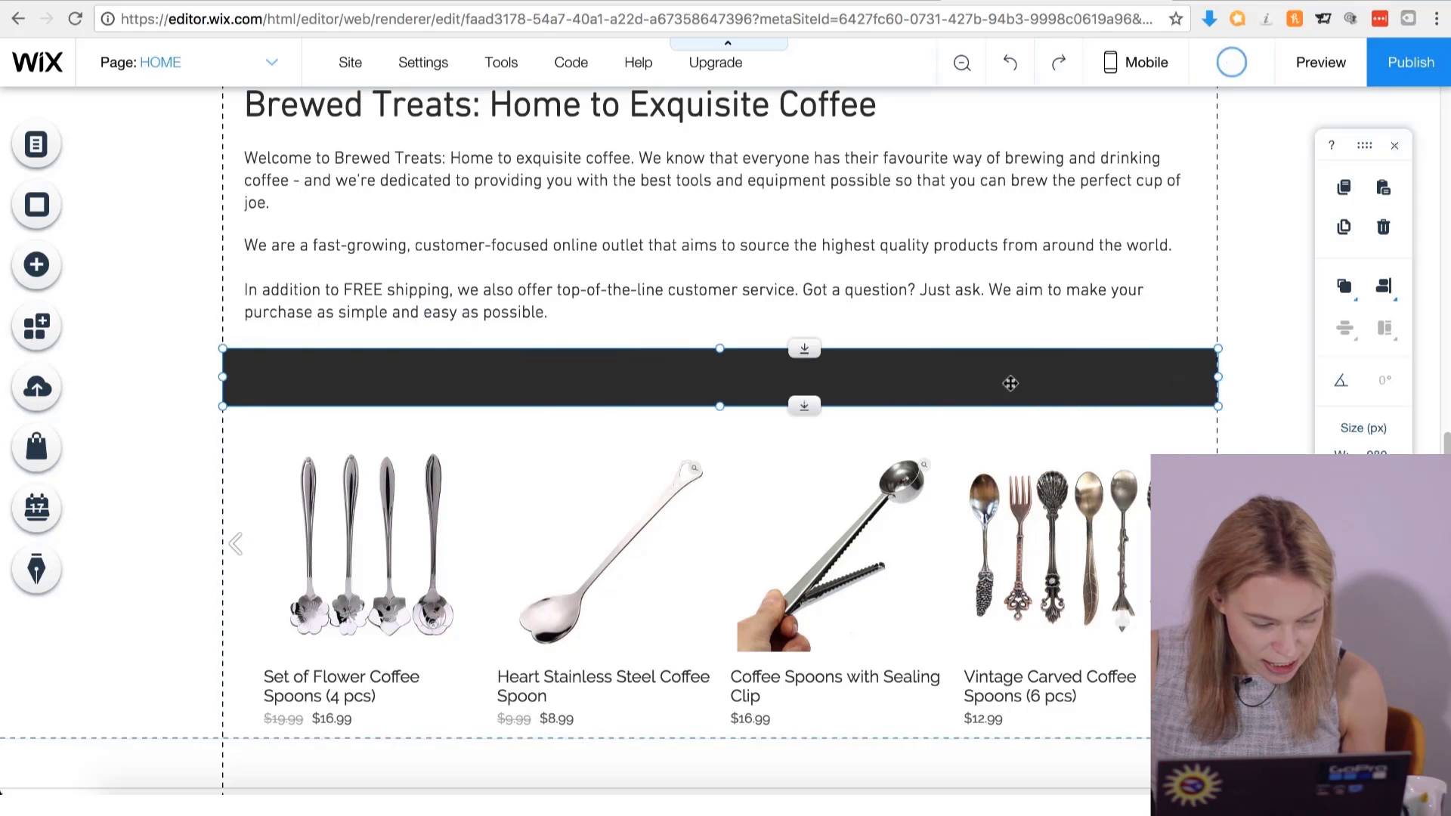
left_click(121, 281)
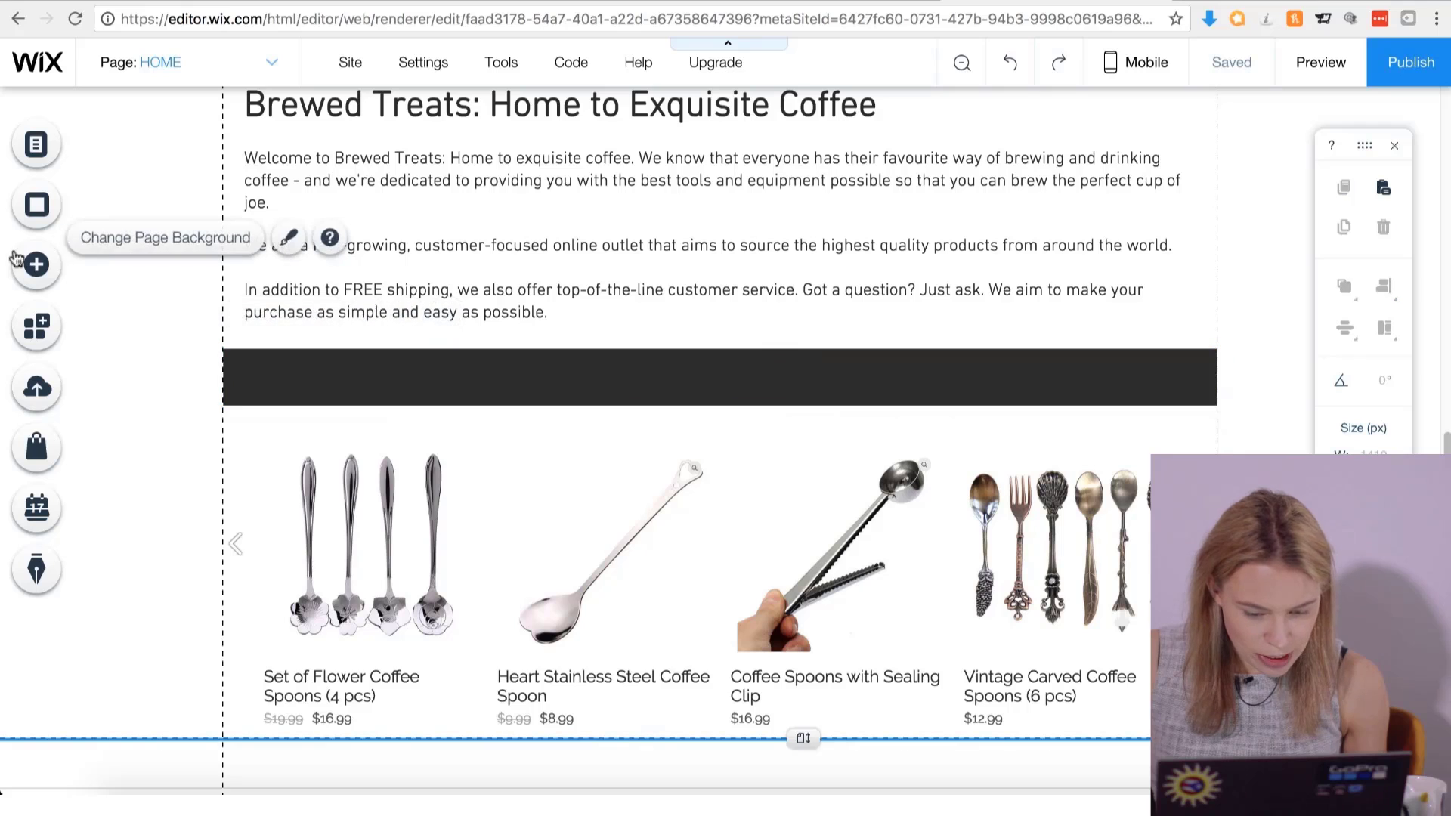
Add a Heading 3 text element reading "Free Delivery/Huge Discounts".
left_click(32, 268)
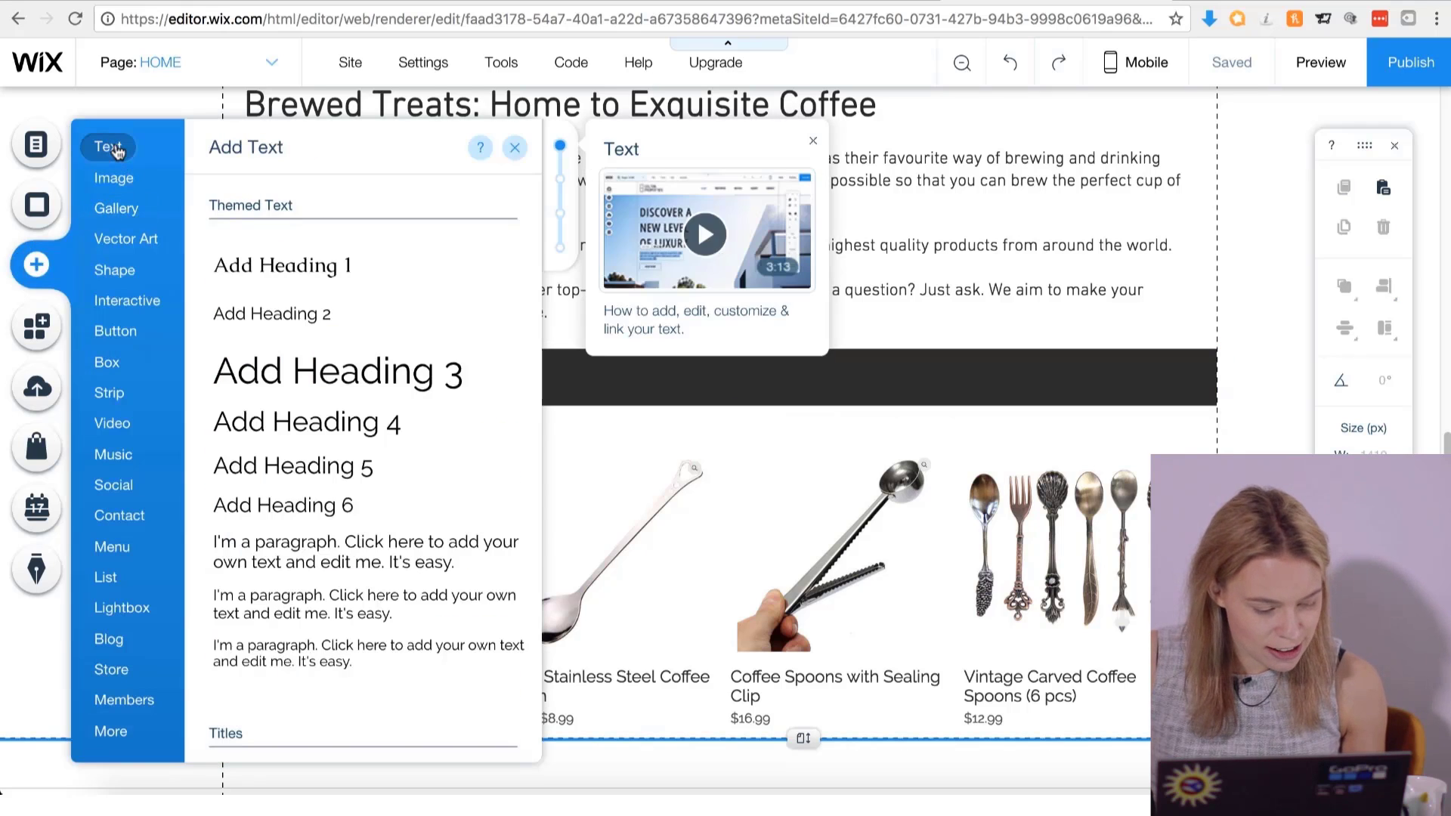
left_click(327, 384)
left_click(627, 375)
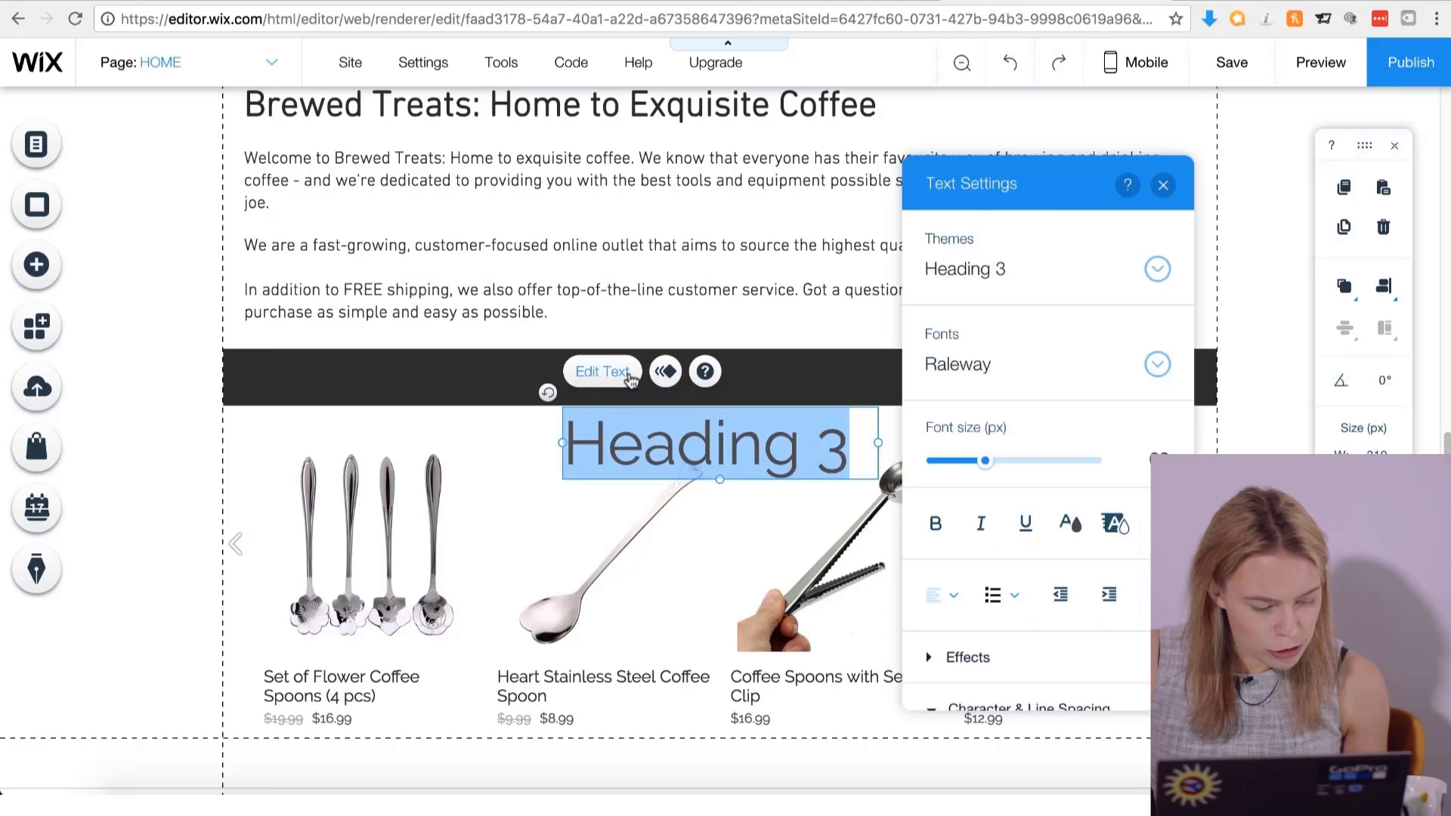
type("Free Delivery/Huge Discounts")
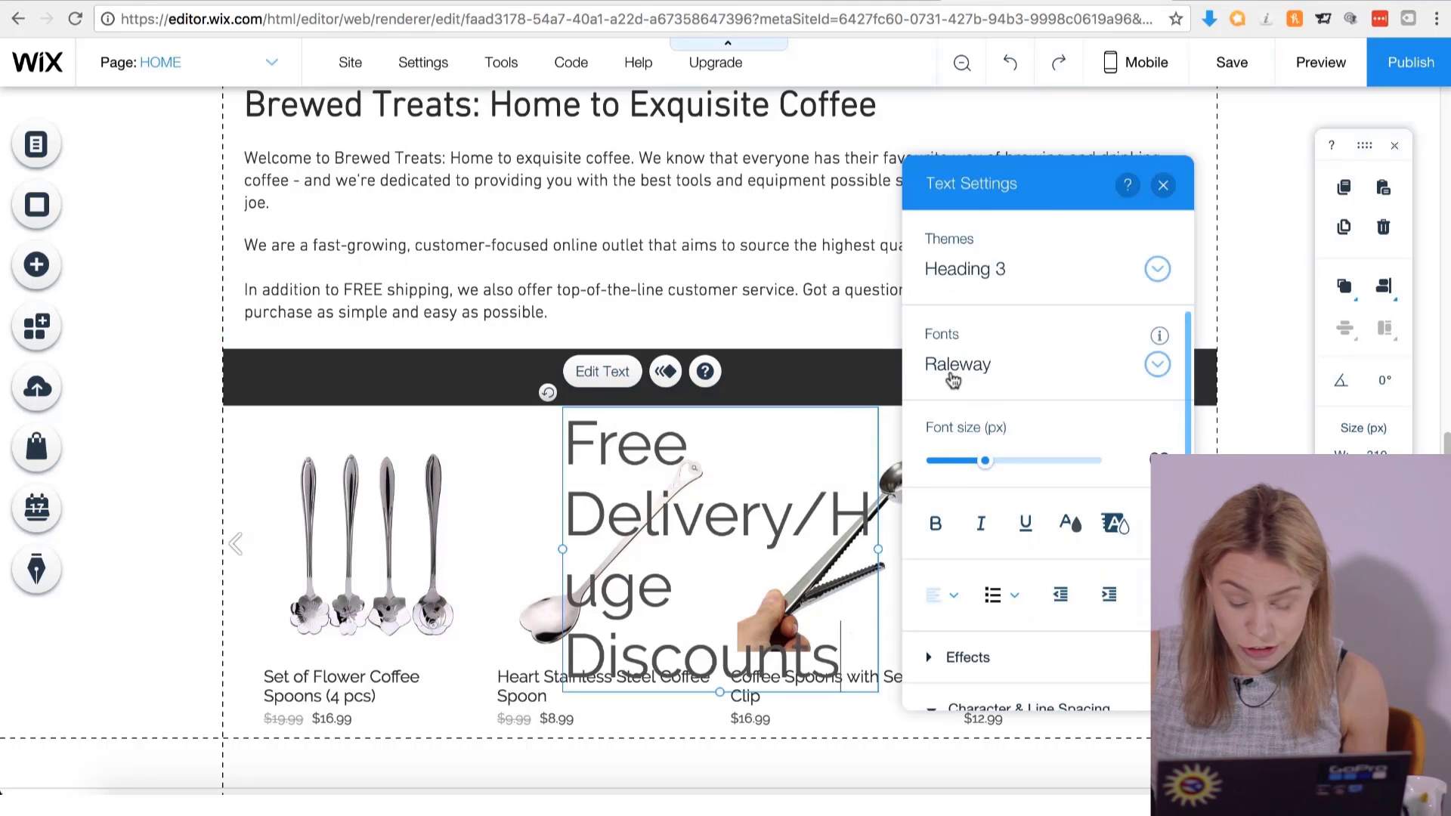
Change the font of the whole "Free Delivery/Huge Discounts" heading to DIN Next Light.
key("ctrl+a")
left_click(951, 378)
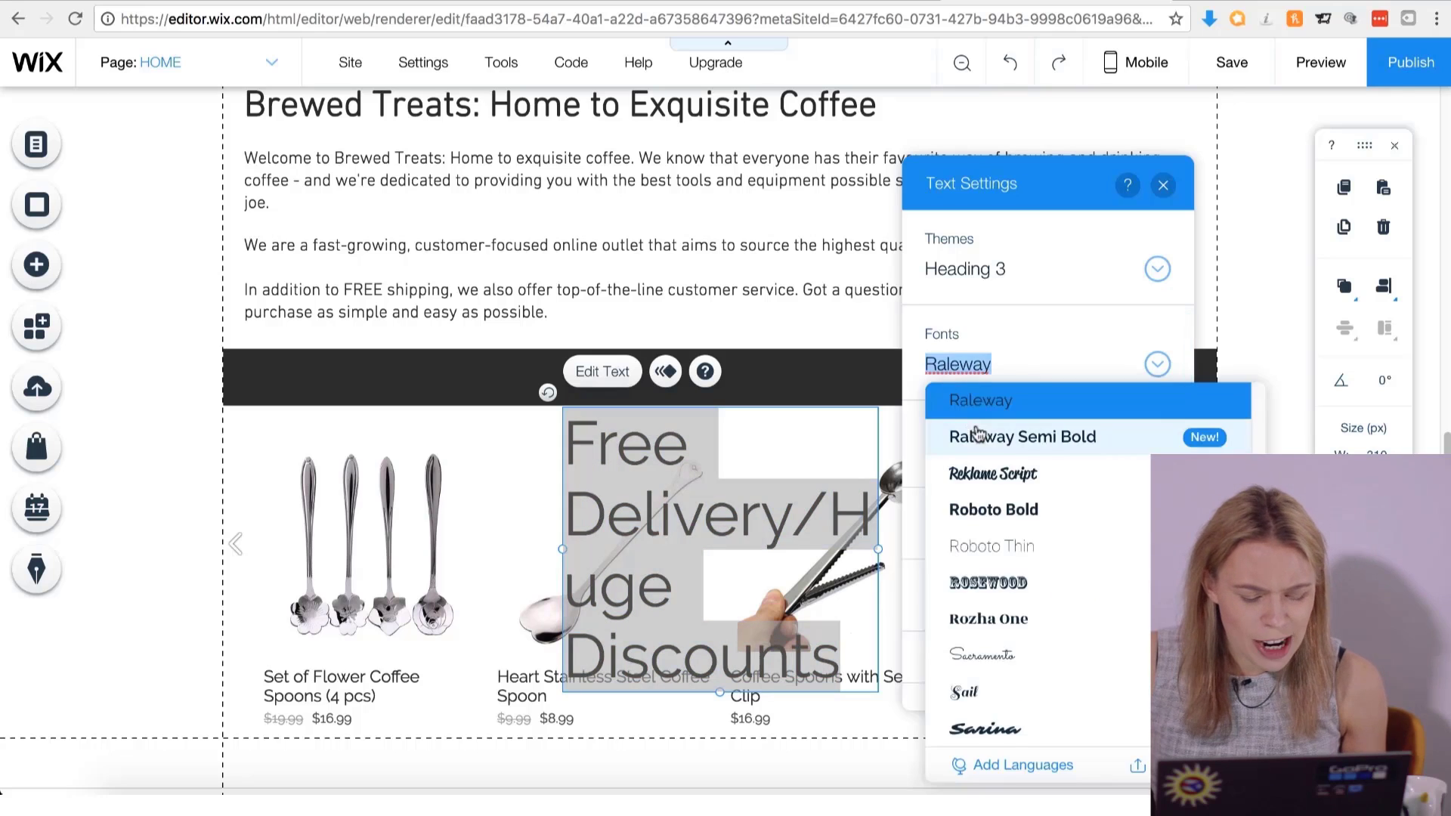
scroll(981, 436, "up", 5)
scroll(981, 436, "up", 10)
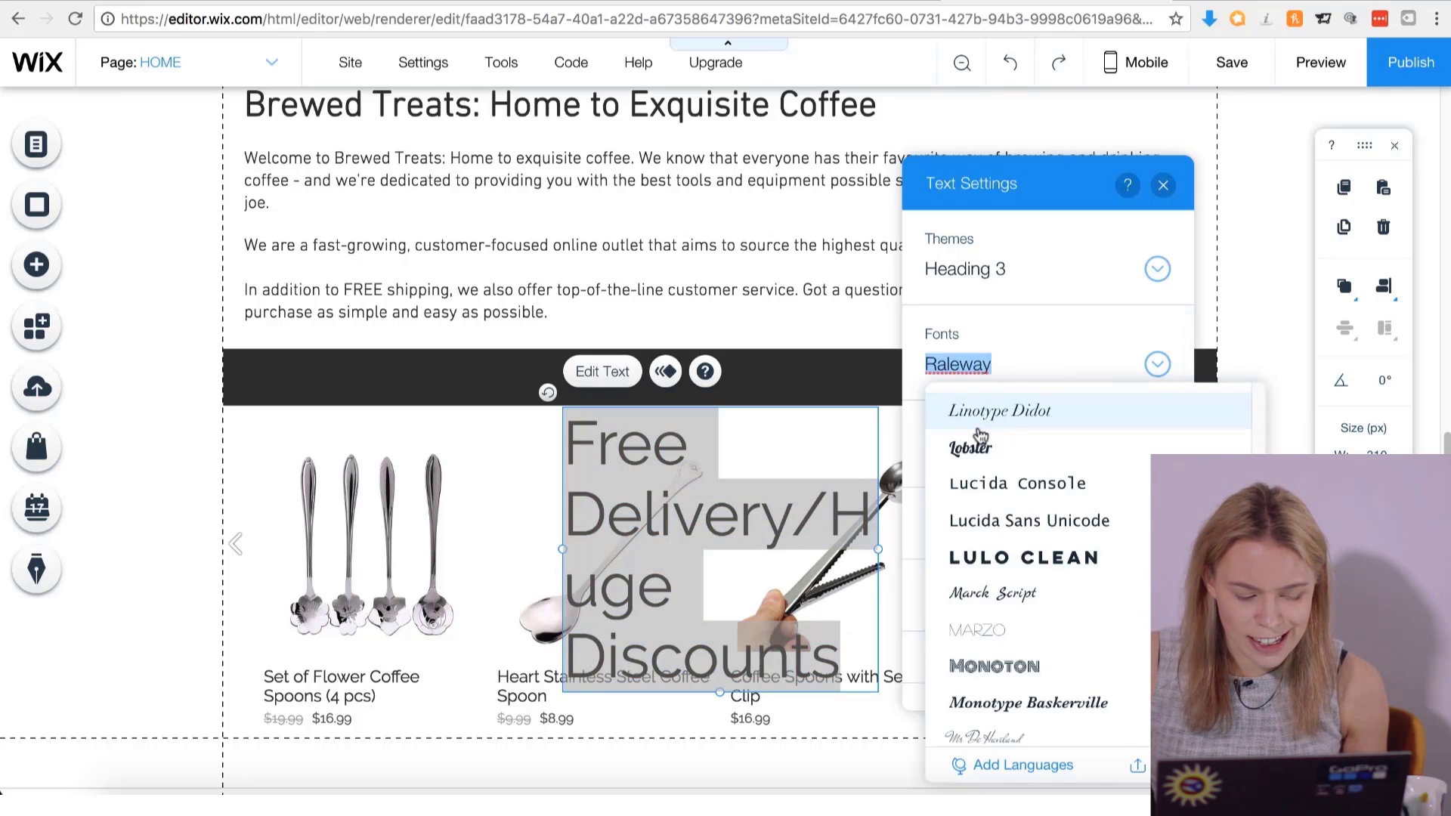
scroll(980, 436, "up", 10)
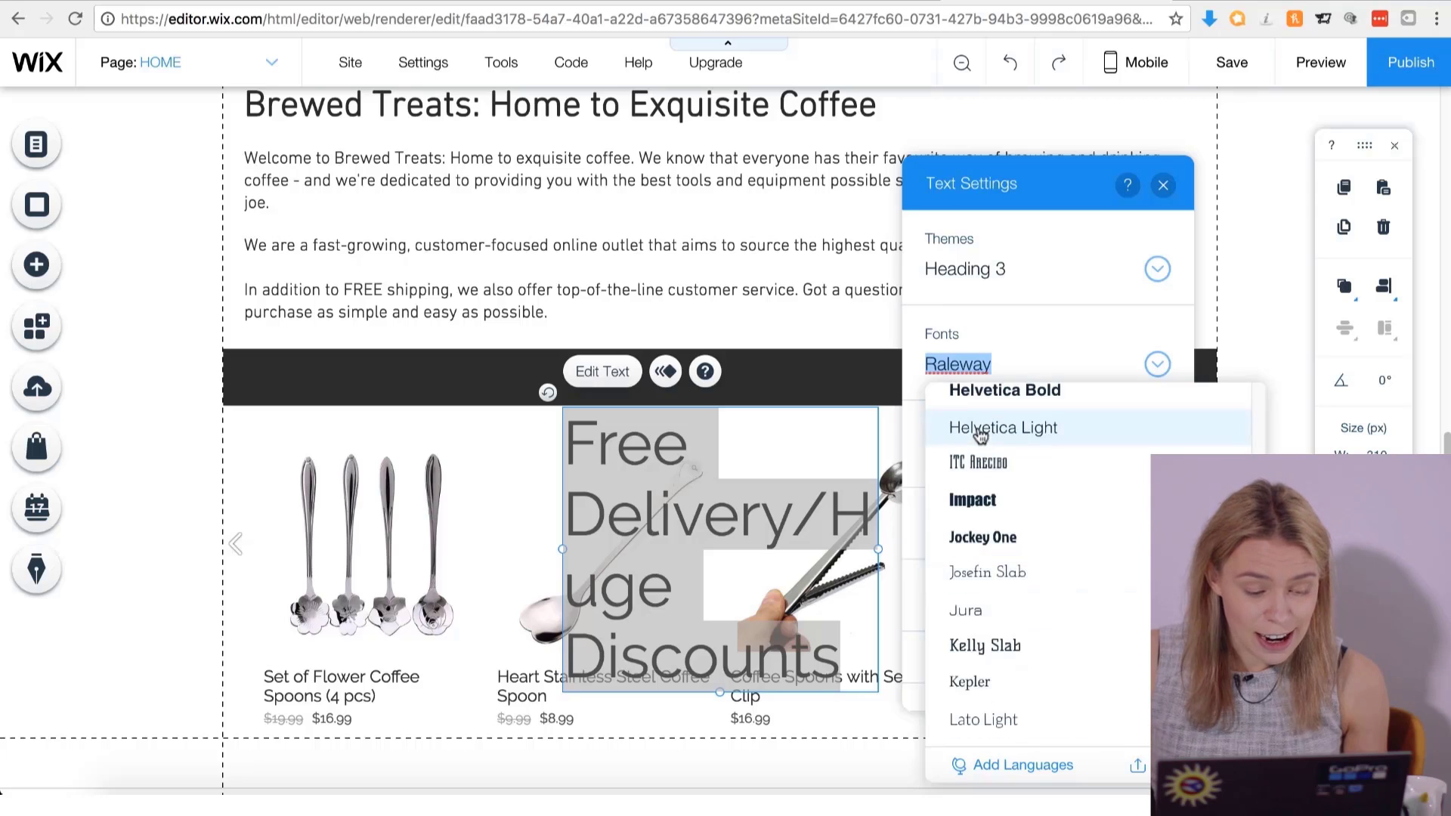
scroll(980, 436, "up", 3)
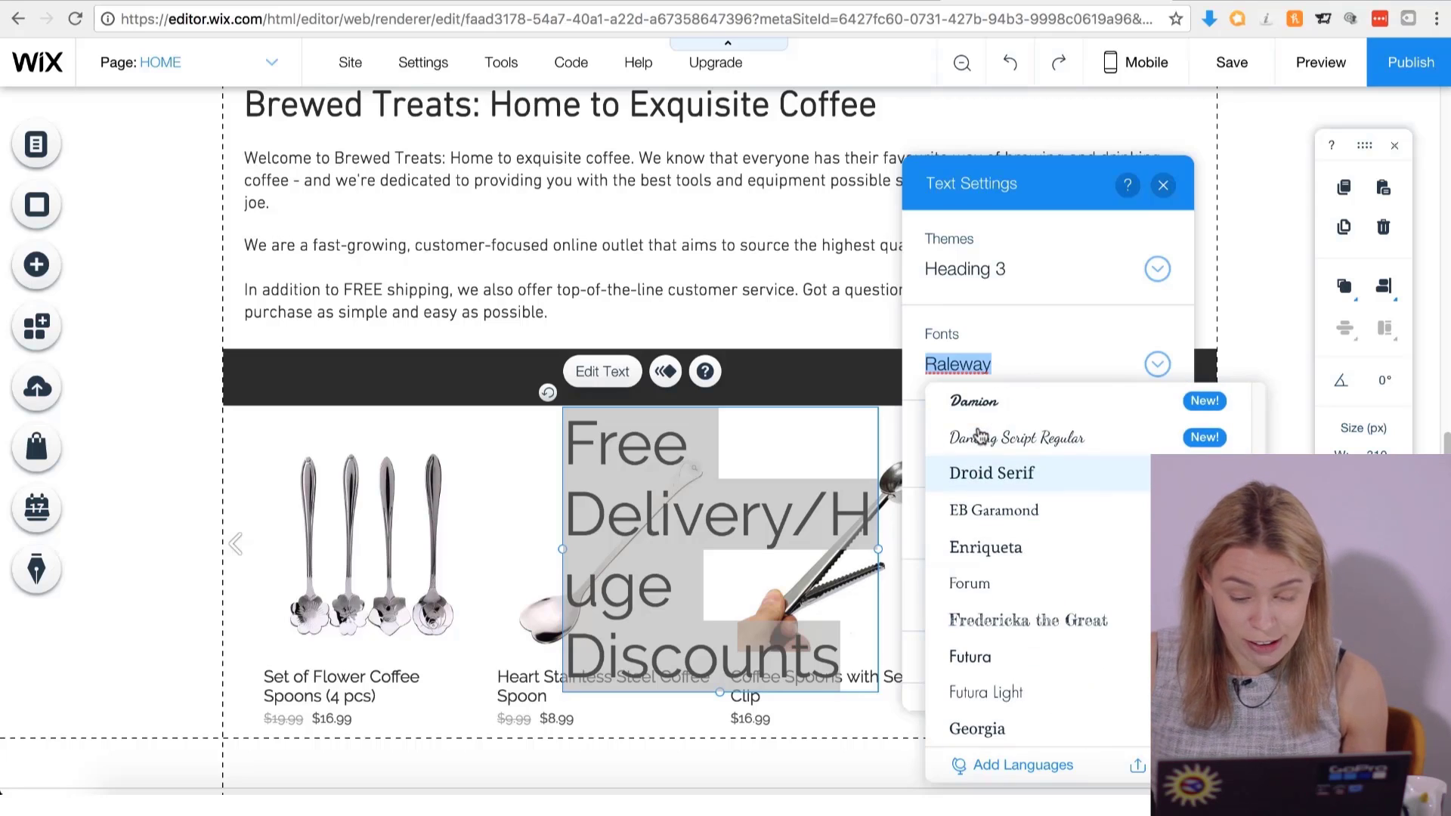
scroll(981, 437, "up", 1)
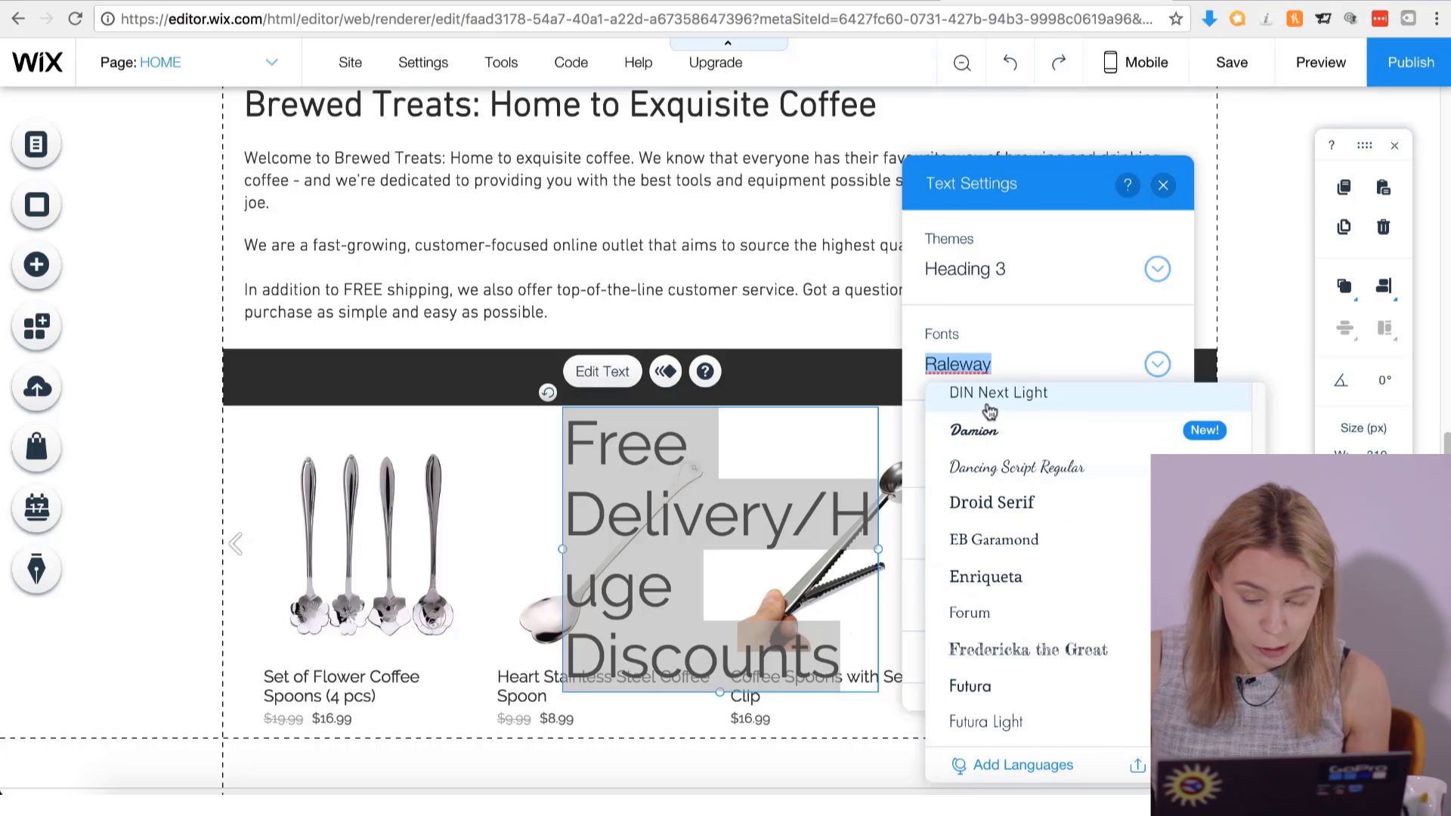
left_click(986, 408)
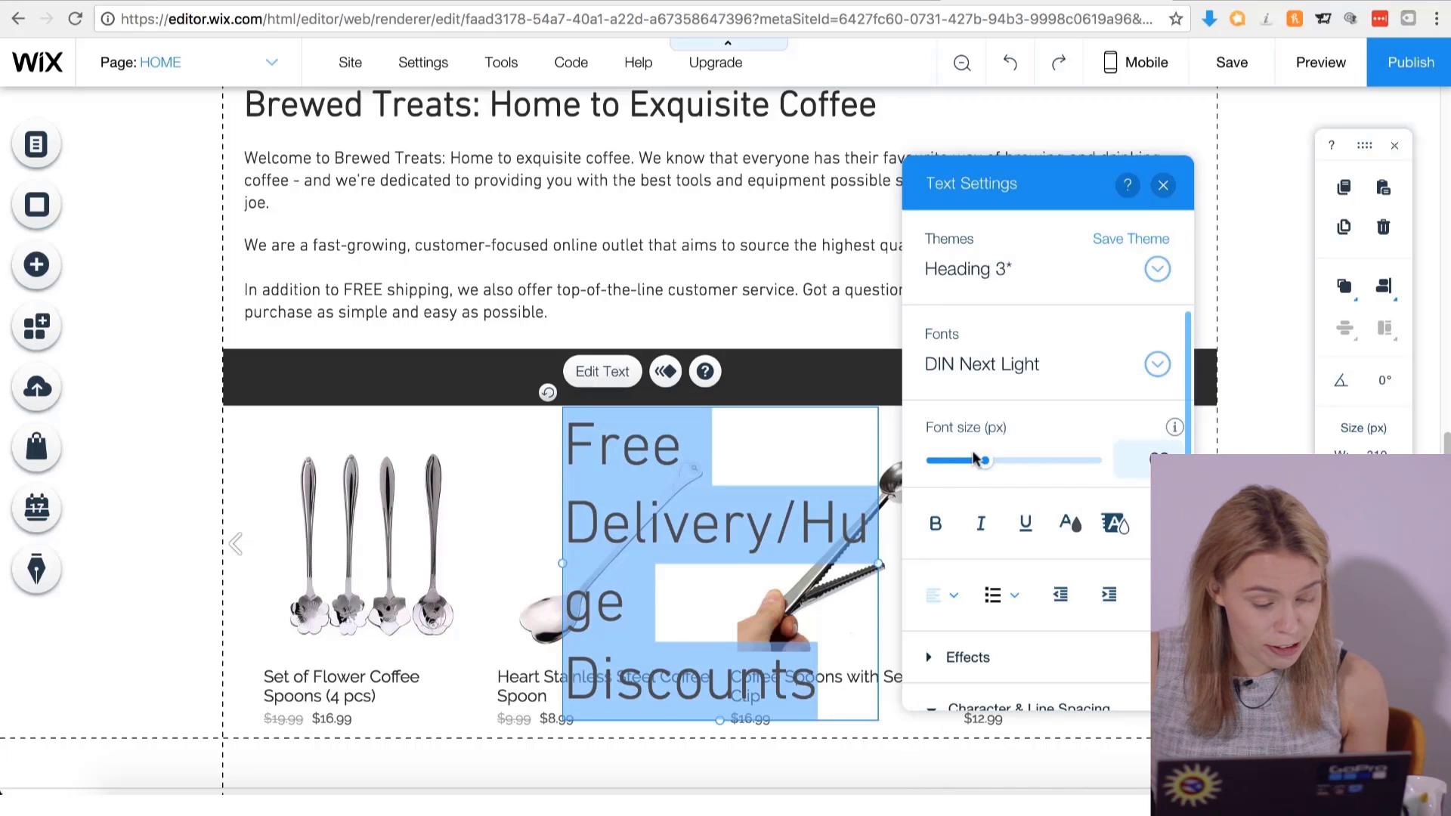
Reduce the heading's font size to 31 px and widen its text box to about 570 px so the text fits one line.
left_click_drag(985, 461, 970, 463)
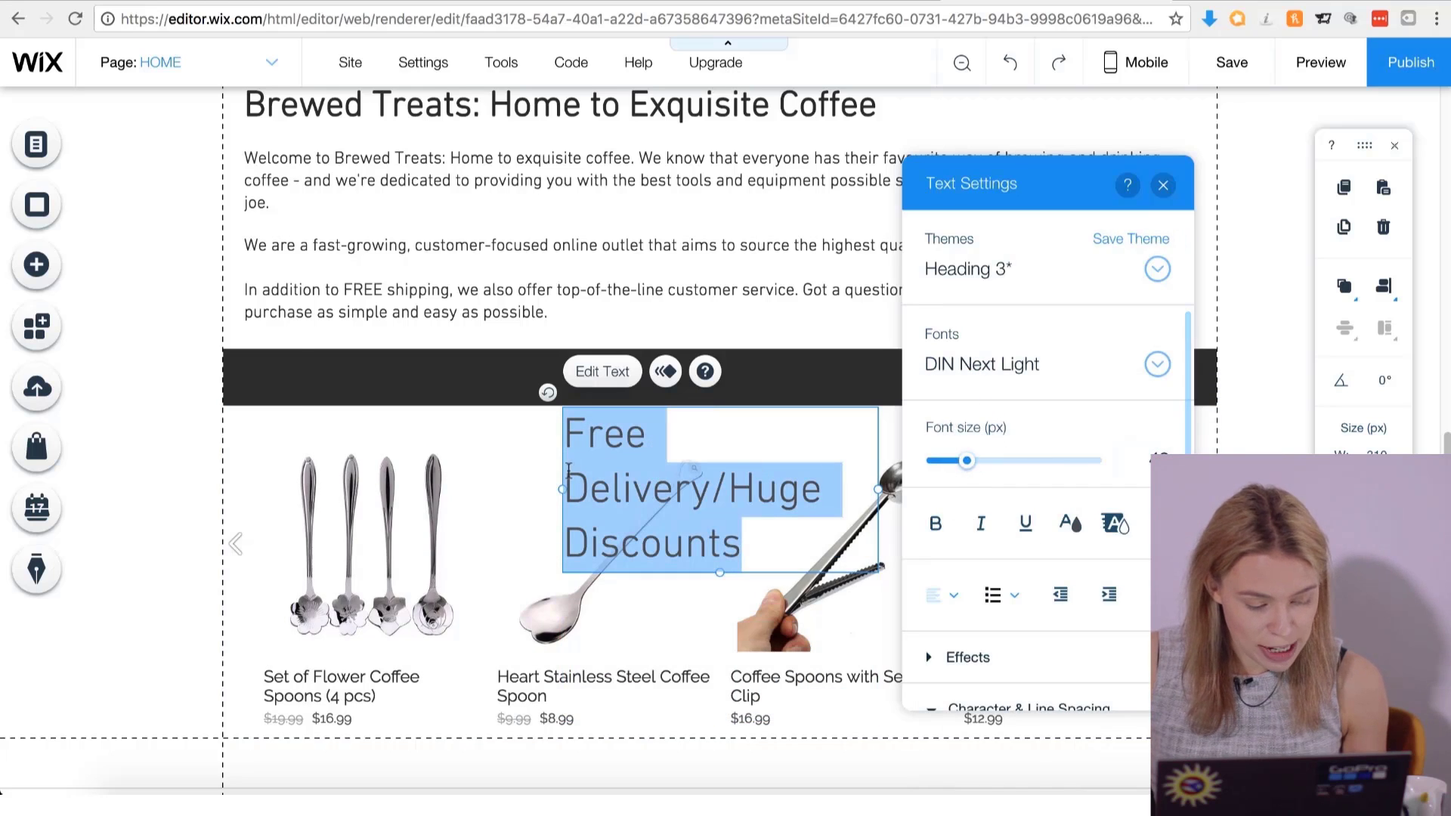
left_click_drag(562, 489, 295, 447)
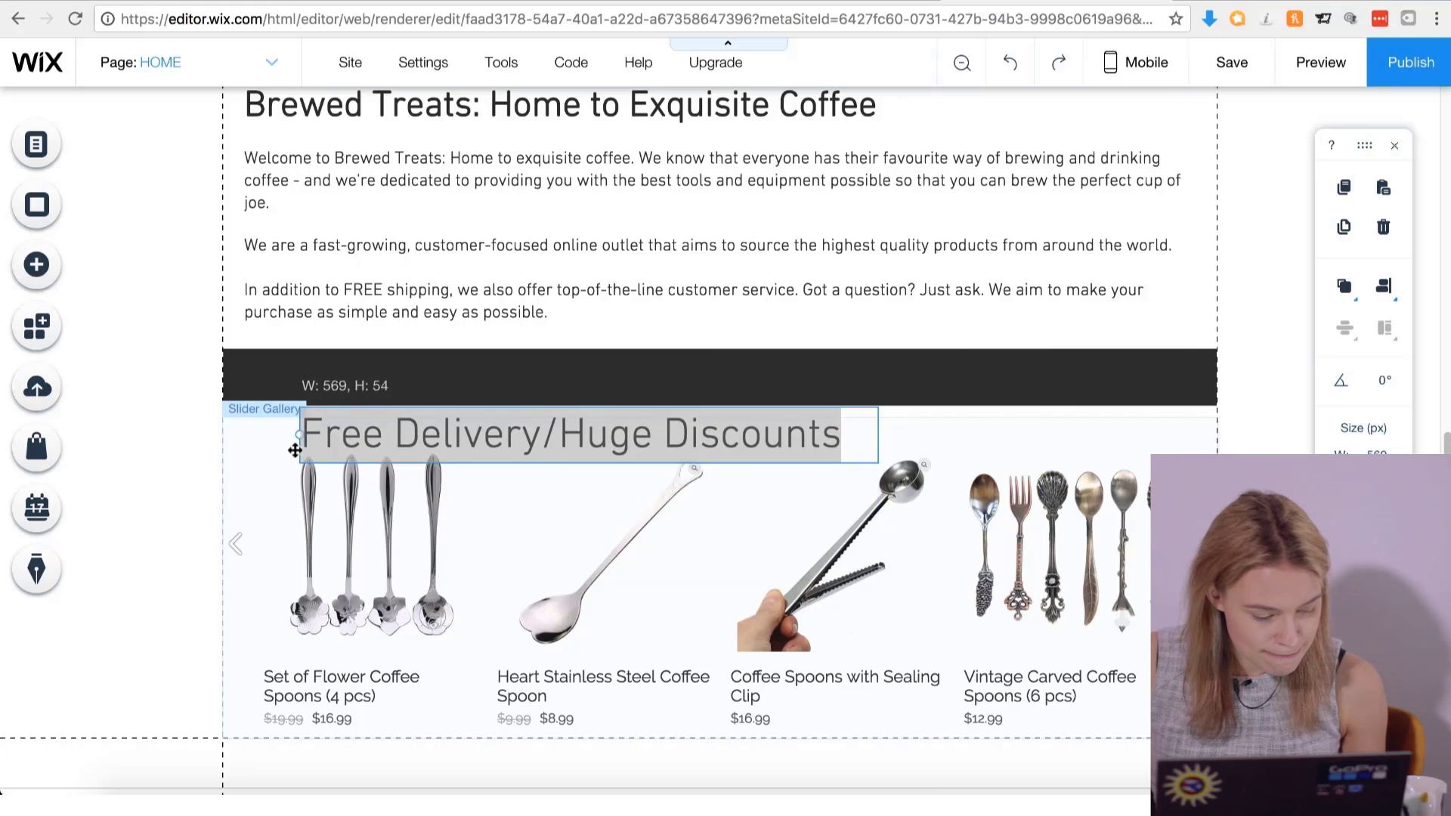
left_click_drag(967, 464, 960, 465)
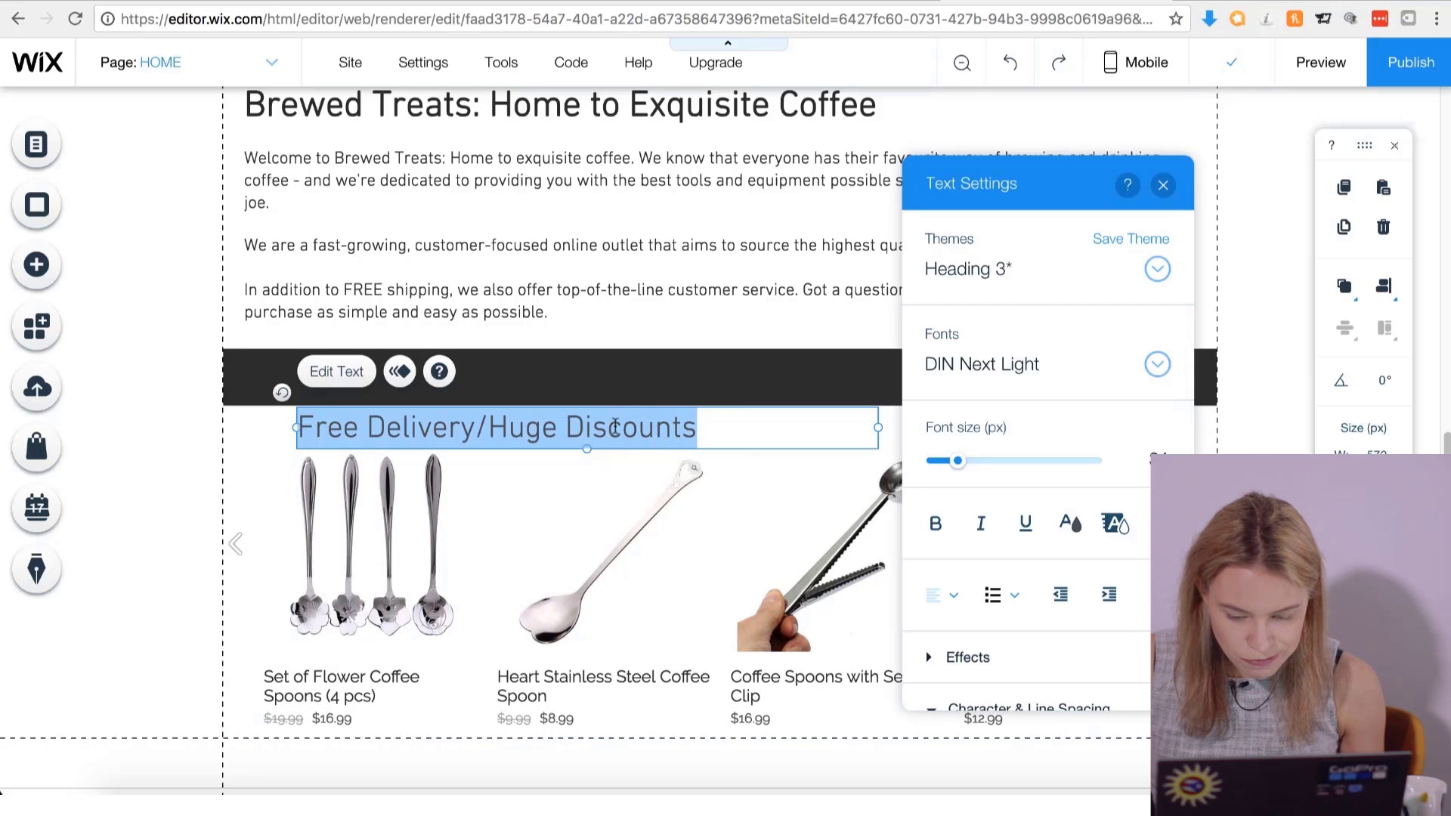
Move the "Free Delivery/Huge Discounts" heading onto the dark banner, attach it to the box, and colour its text white.
left_click_drag(713, 426, 821, 377)
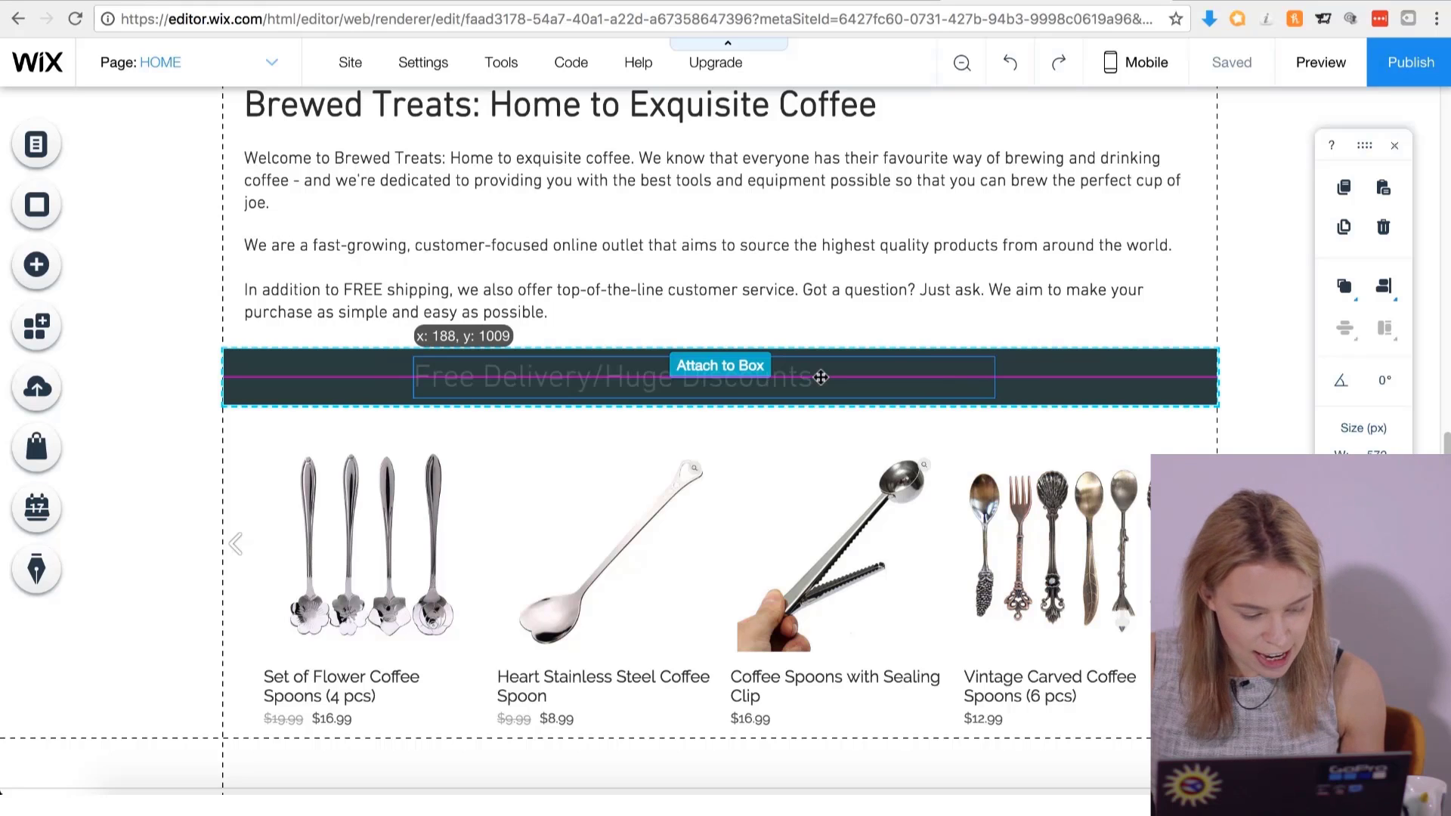
left_click_drag(821, 377, 821, 377)
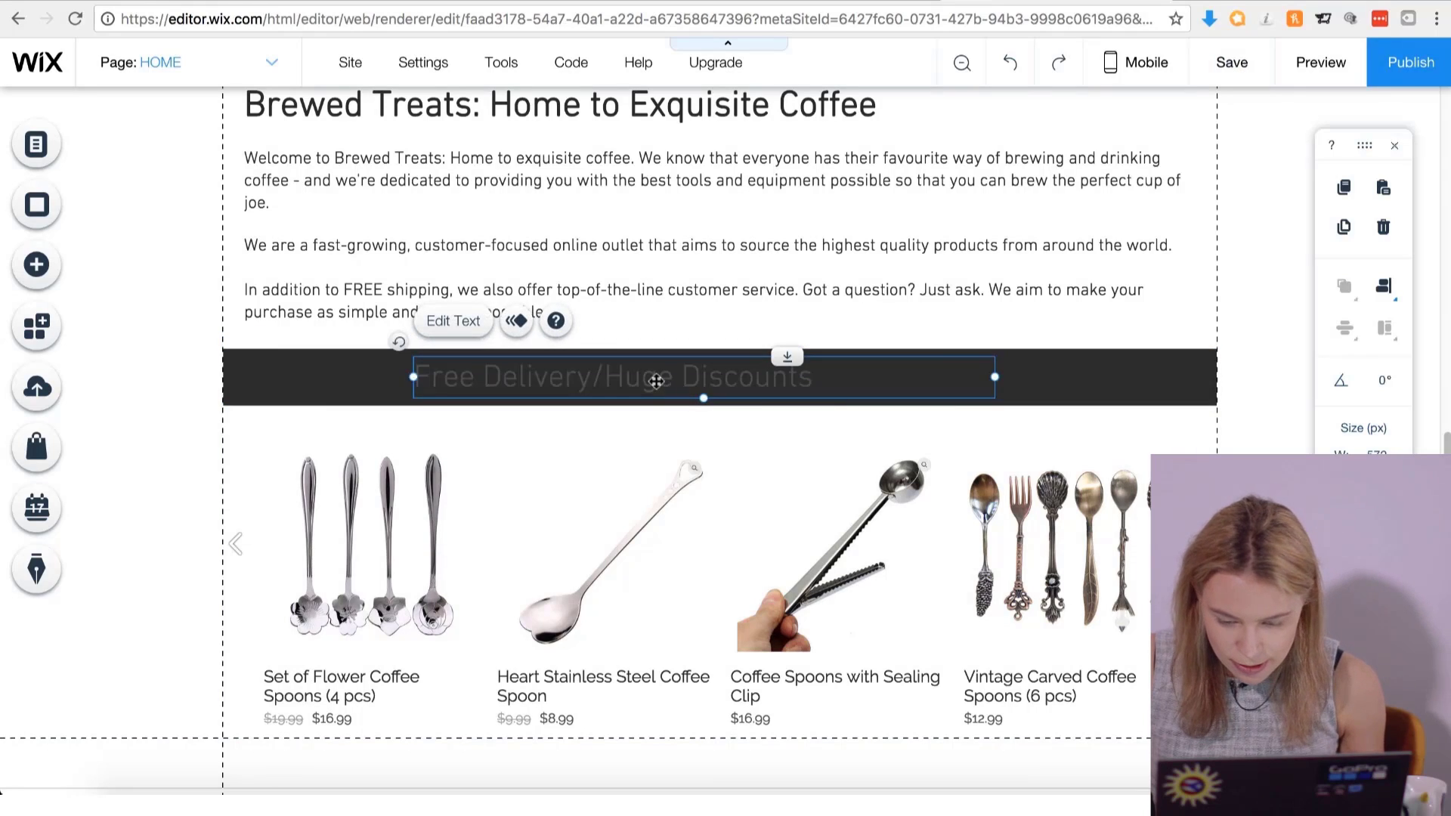
left_click(453, 320)
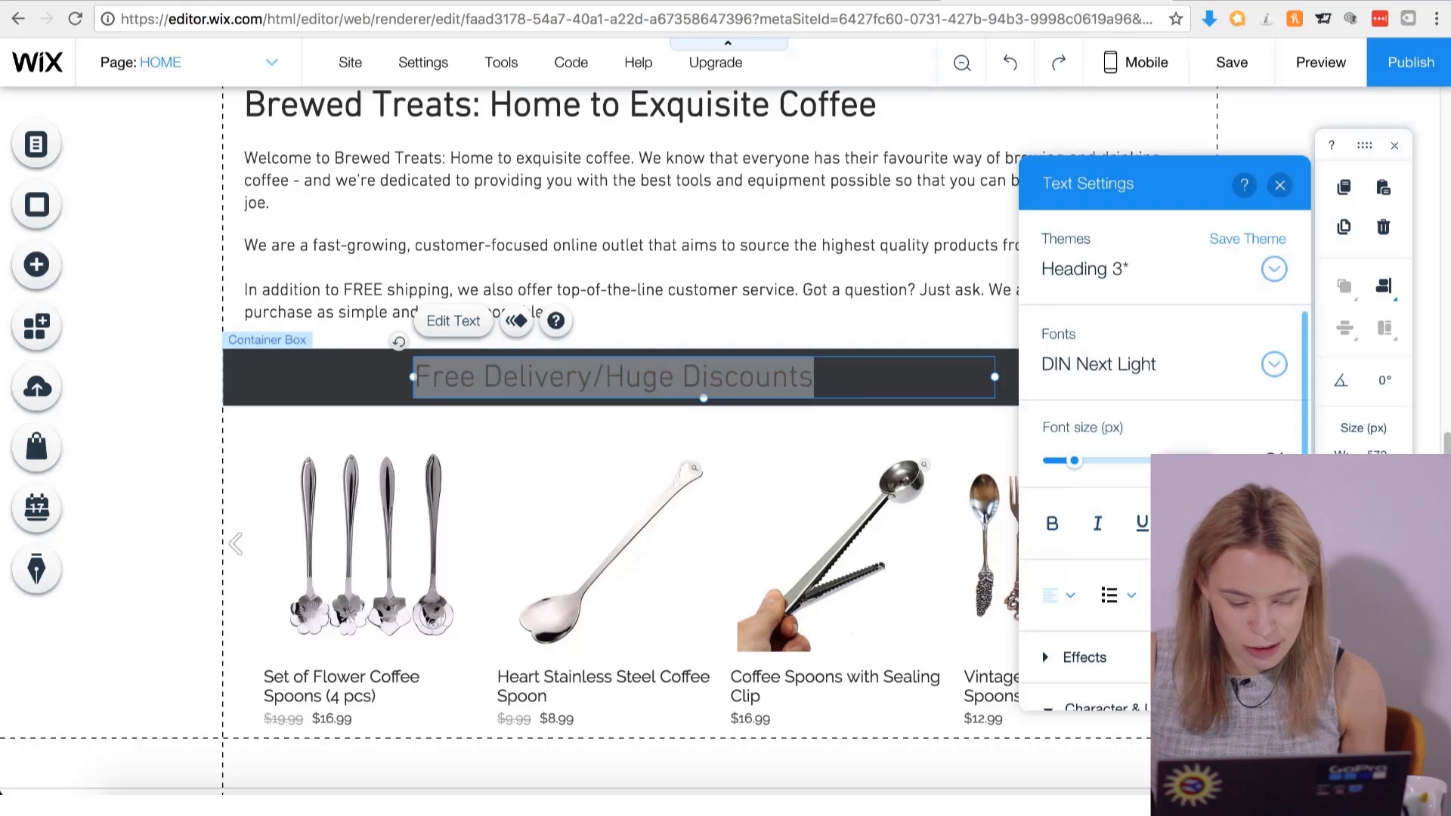
left_click(1187, 523)
left_click(1098, 516)
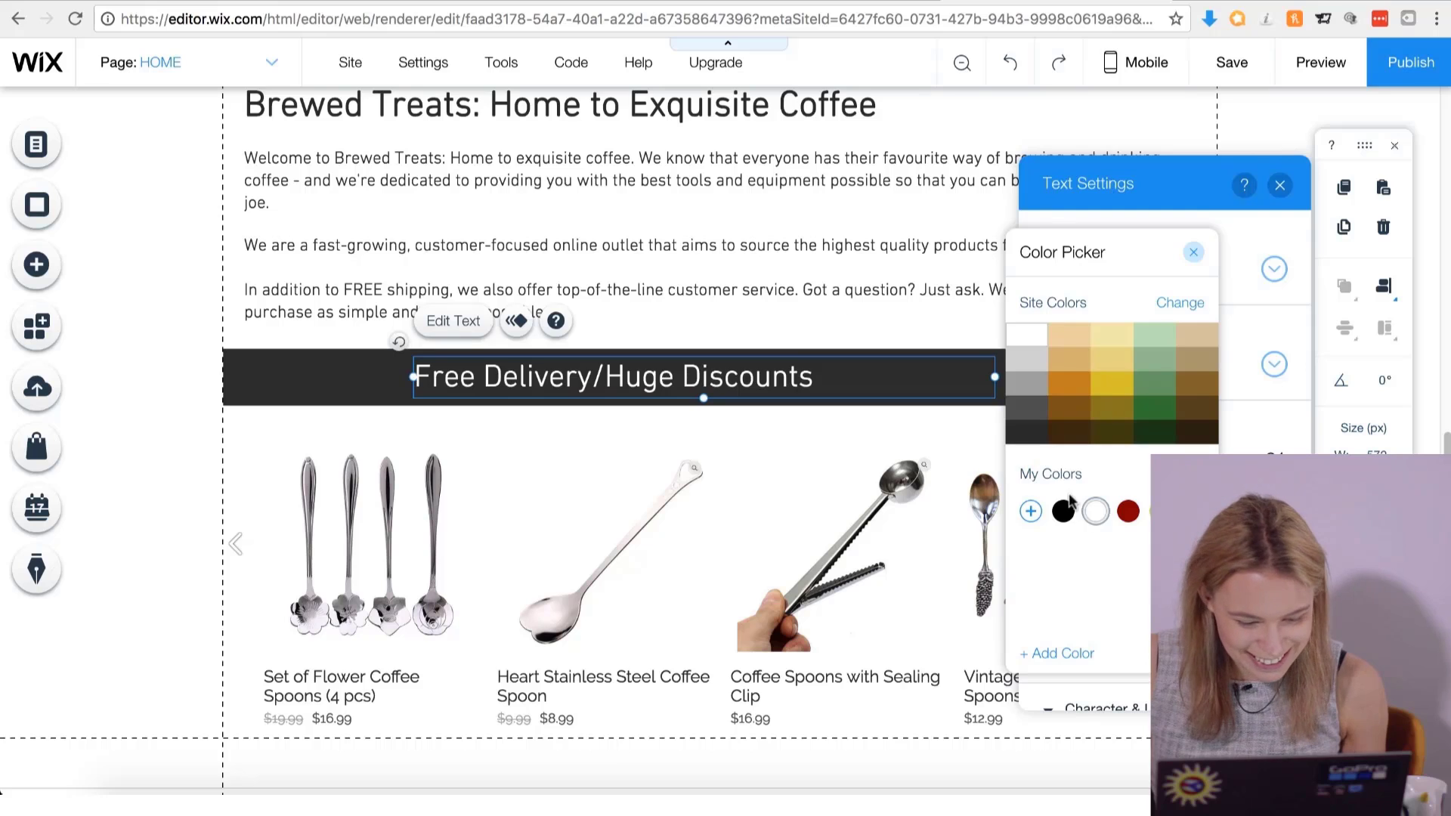
left_click(1193, 260)
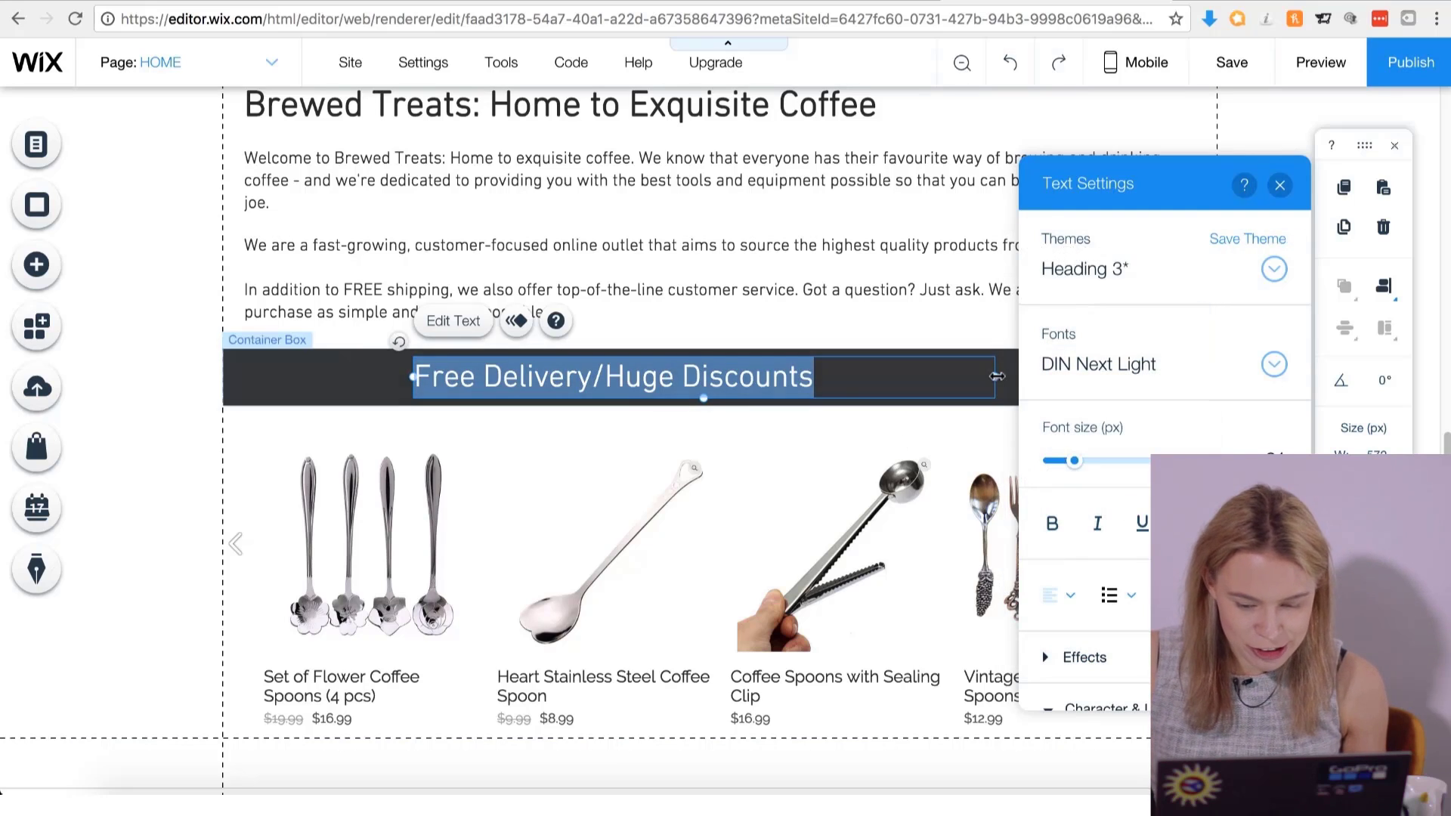
Narrow the banner heading's text box to fit its text and centre it horizontally within the dark banner.
left_click_drag(983, 378, 824, 393)
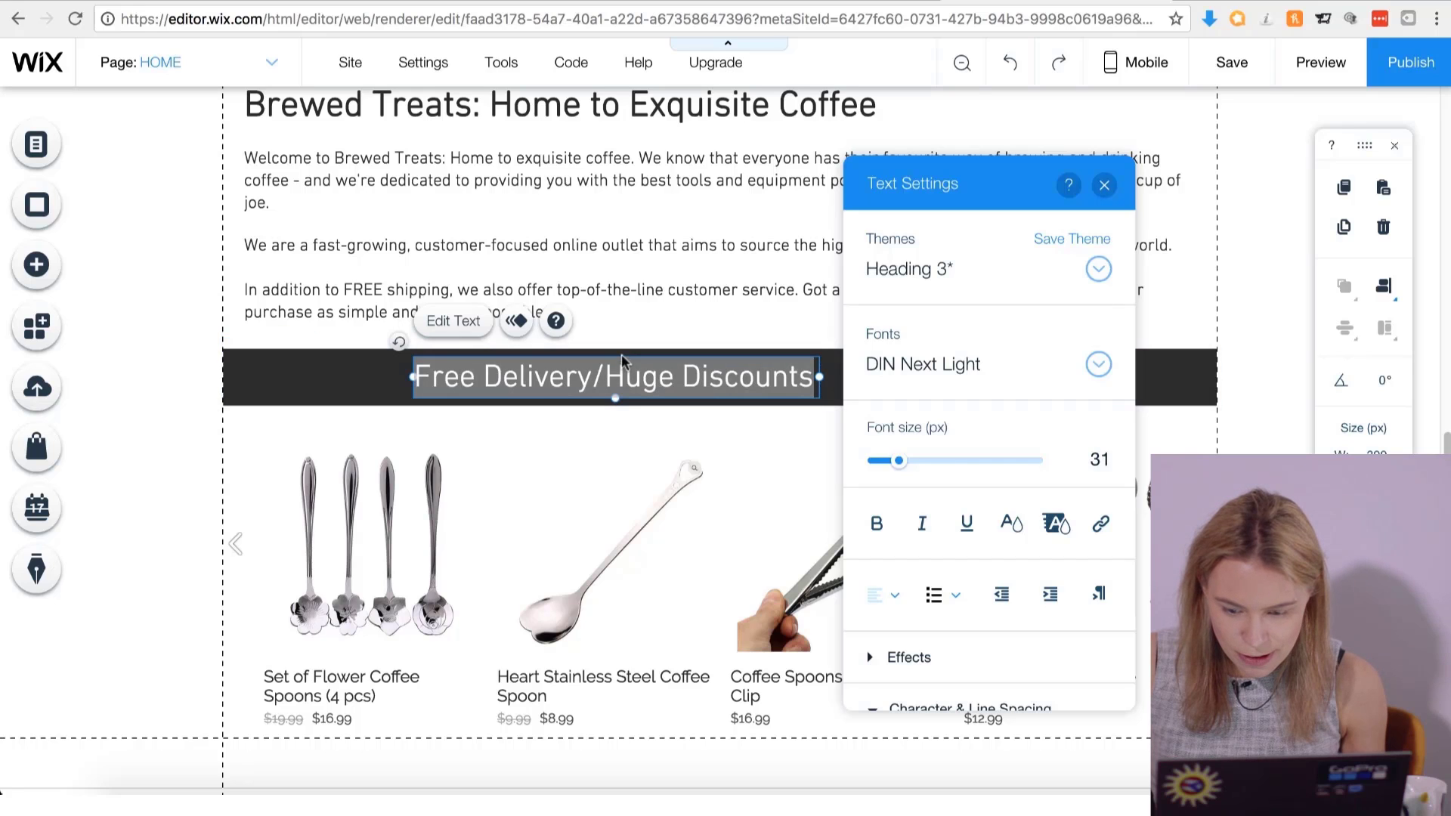
left_click(721, 355)
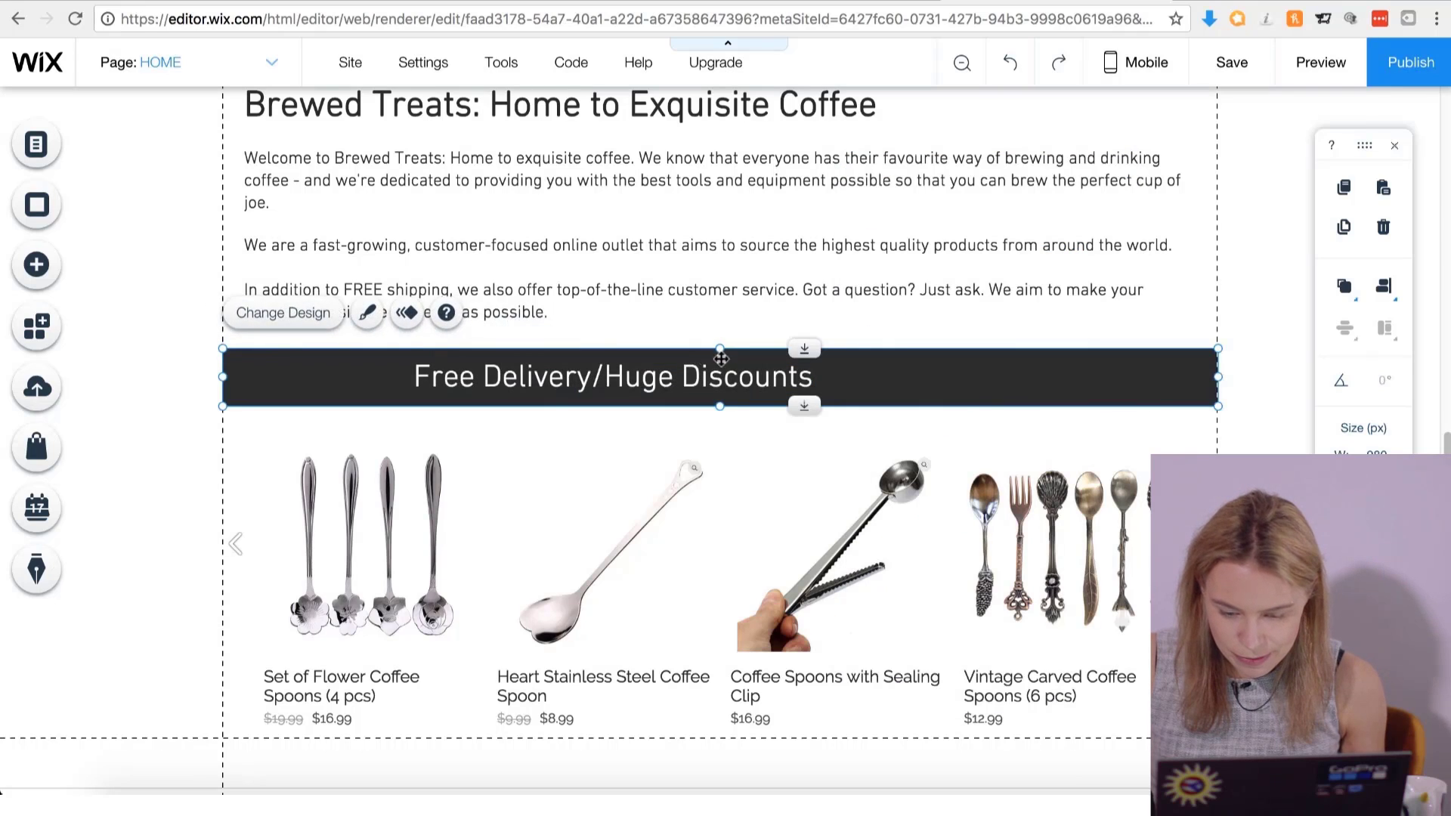
left_click_drag(640, 372, 725, 371)
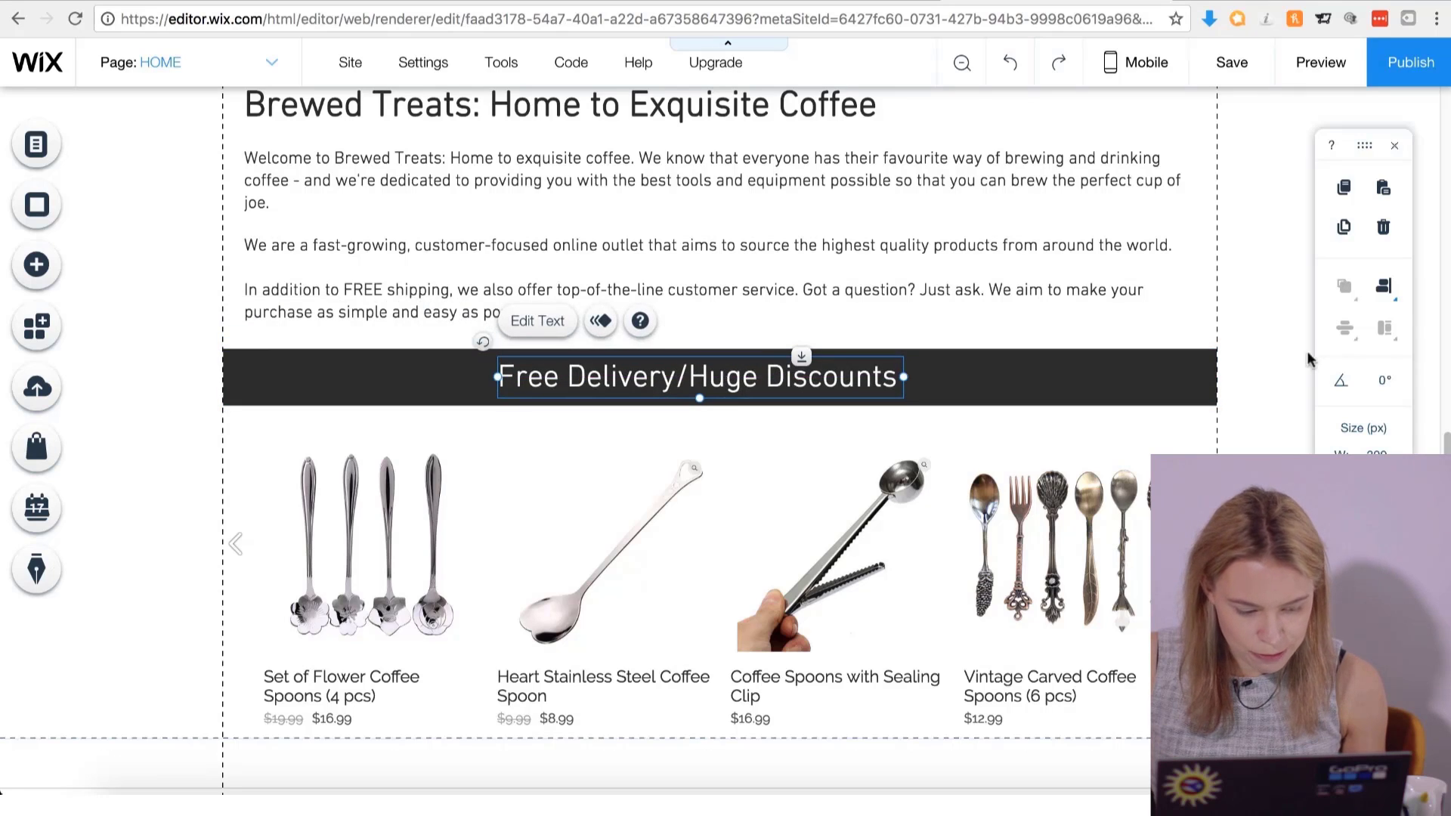
left_click(1389, 300)
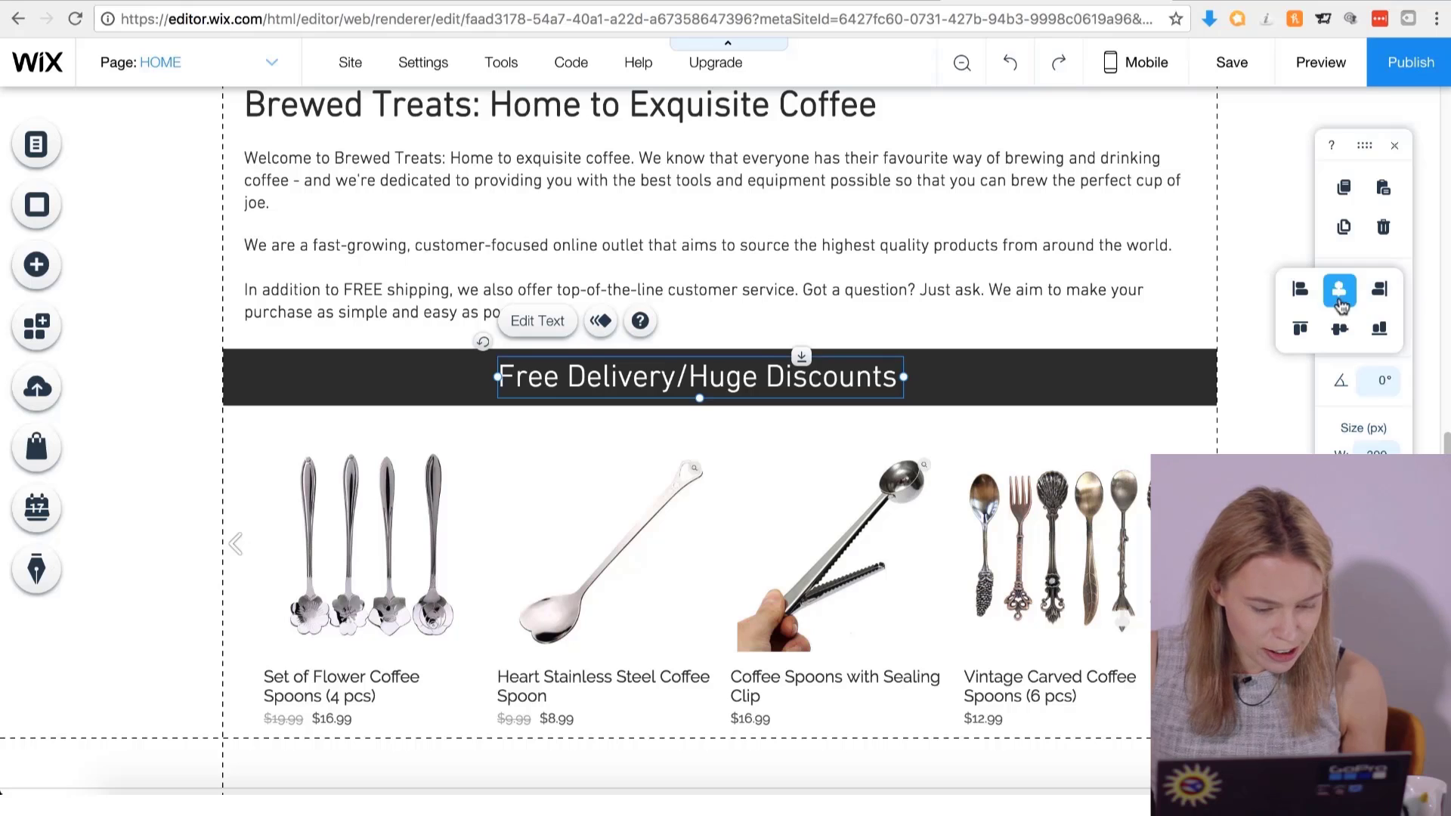
left_click(1339, 291)
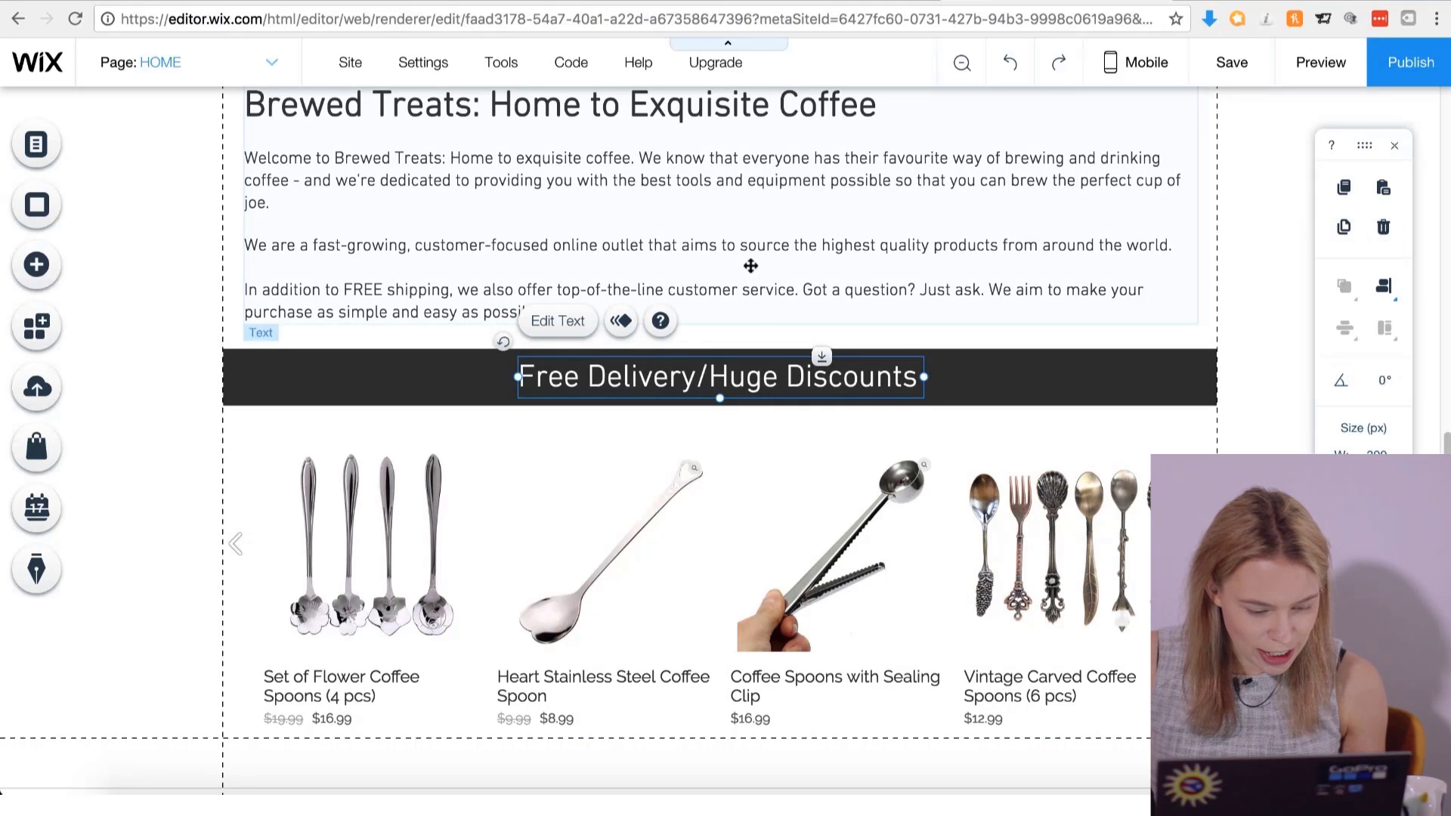
Move the coffee spoons slider gallery down to leave room for a heading beneath the dark banner.
left_click(1003, 370)
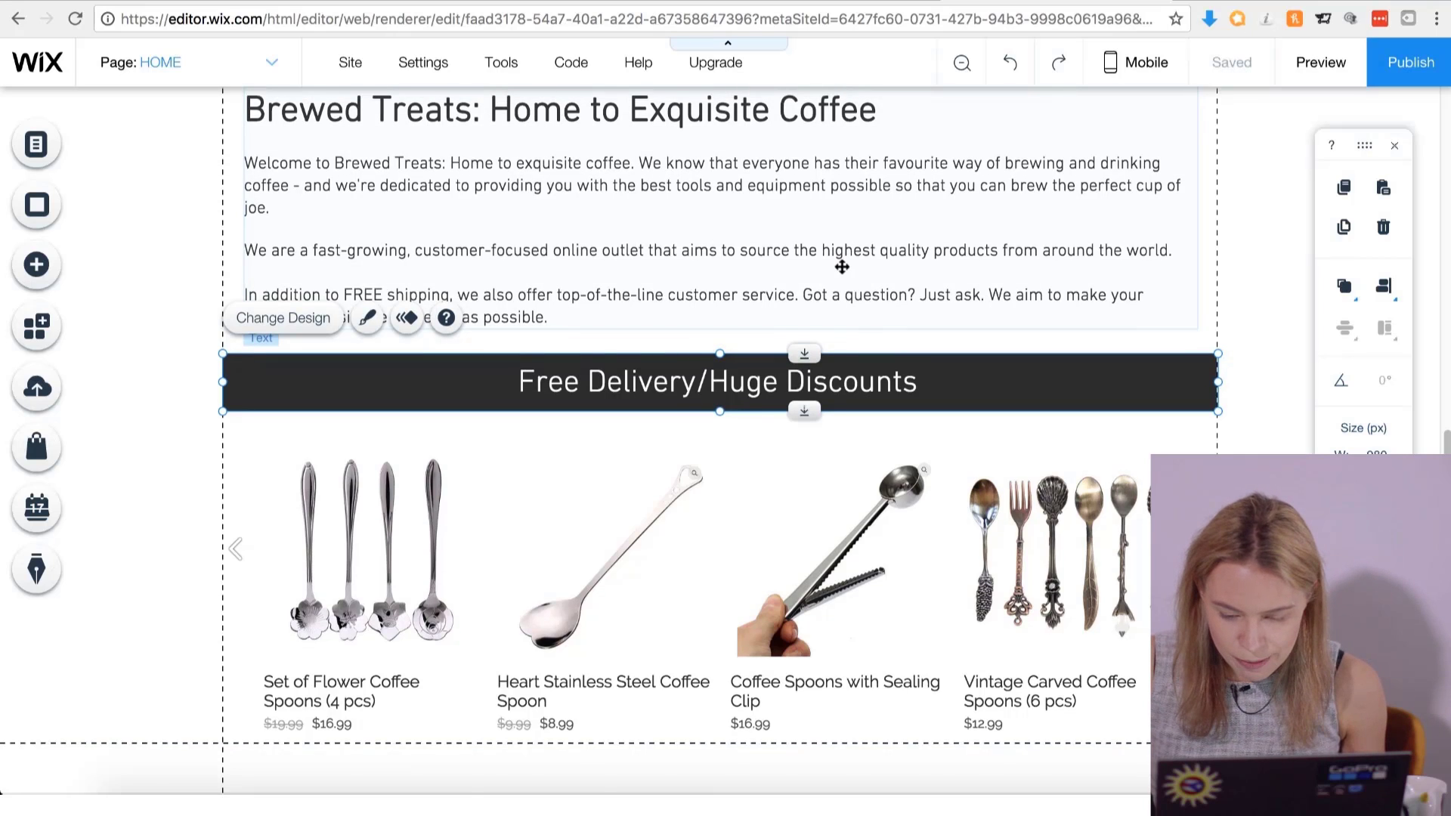
scroll(842, 267, "up", 1)
scroll(842, 267, "up", 7)
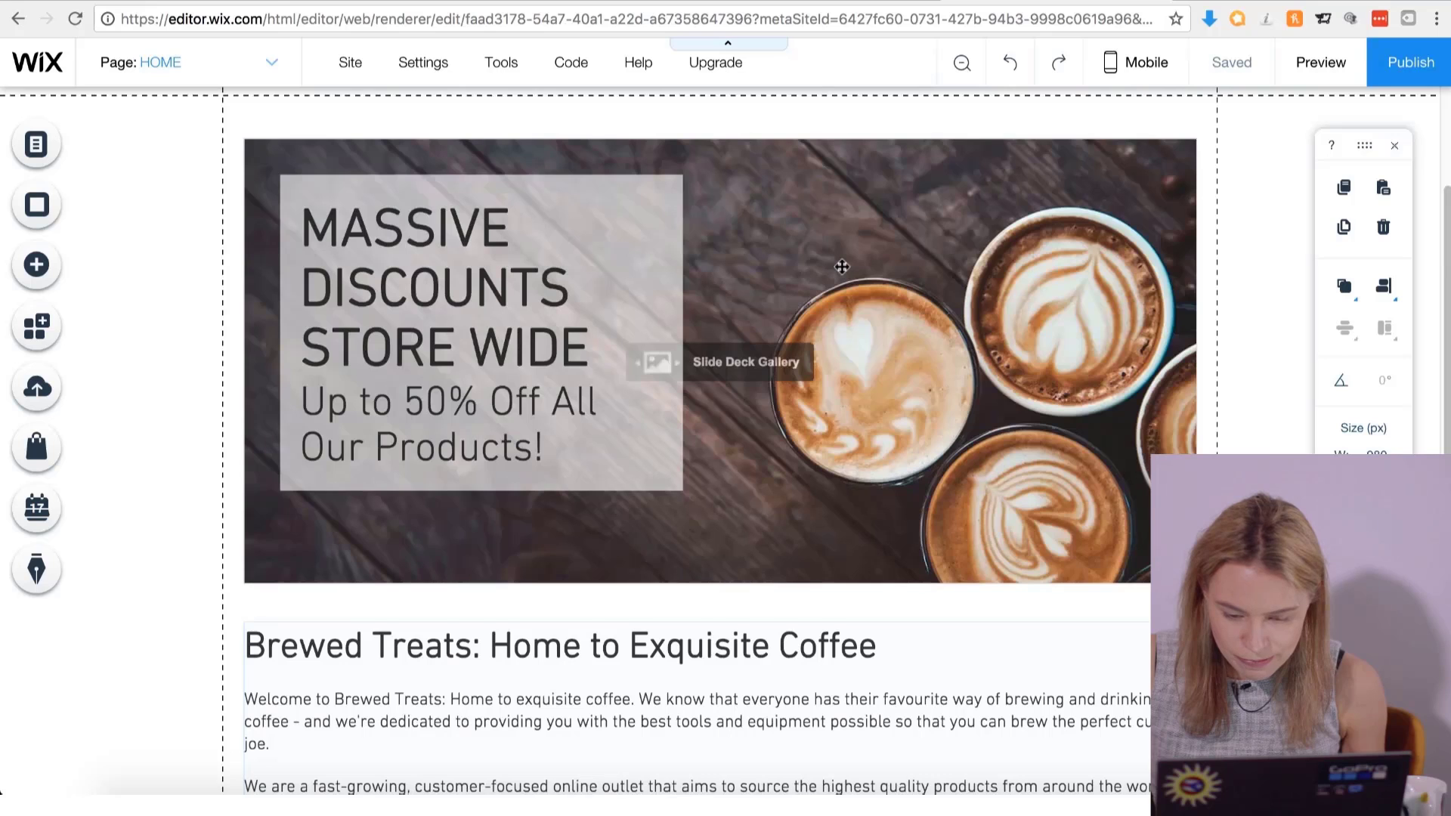
scroll(842, 267, "down", 9)
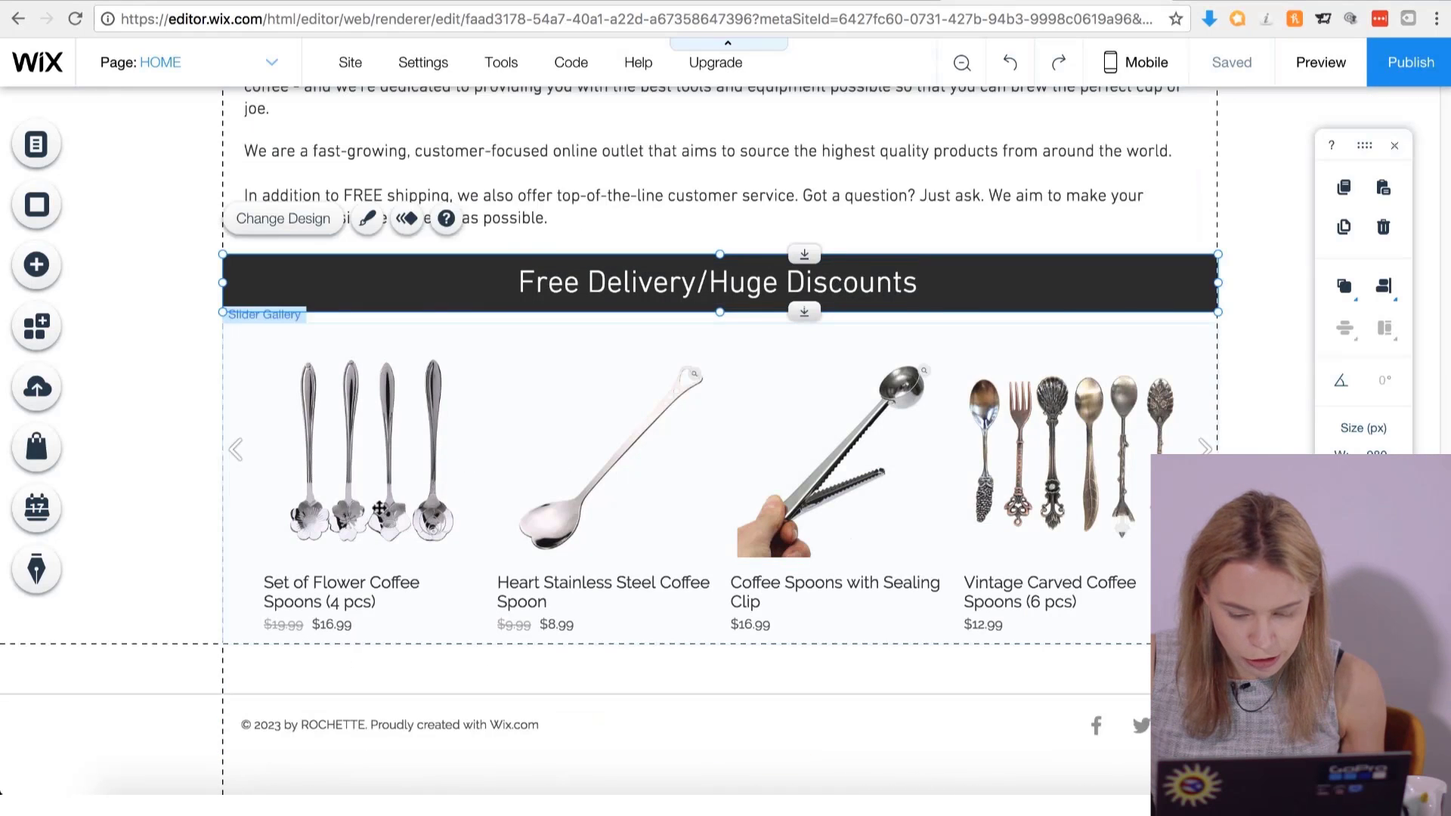
left_click_drag(428, 472, 440, 583)
left_click(392, 340)
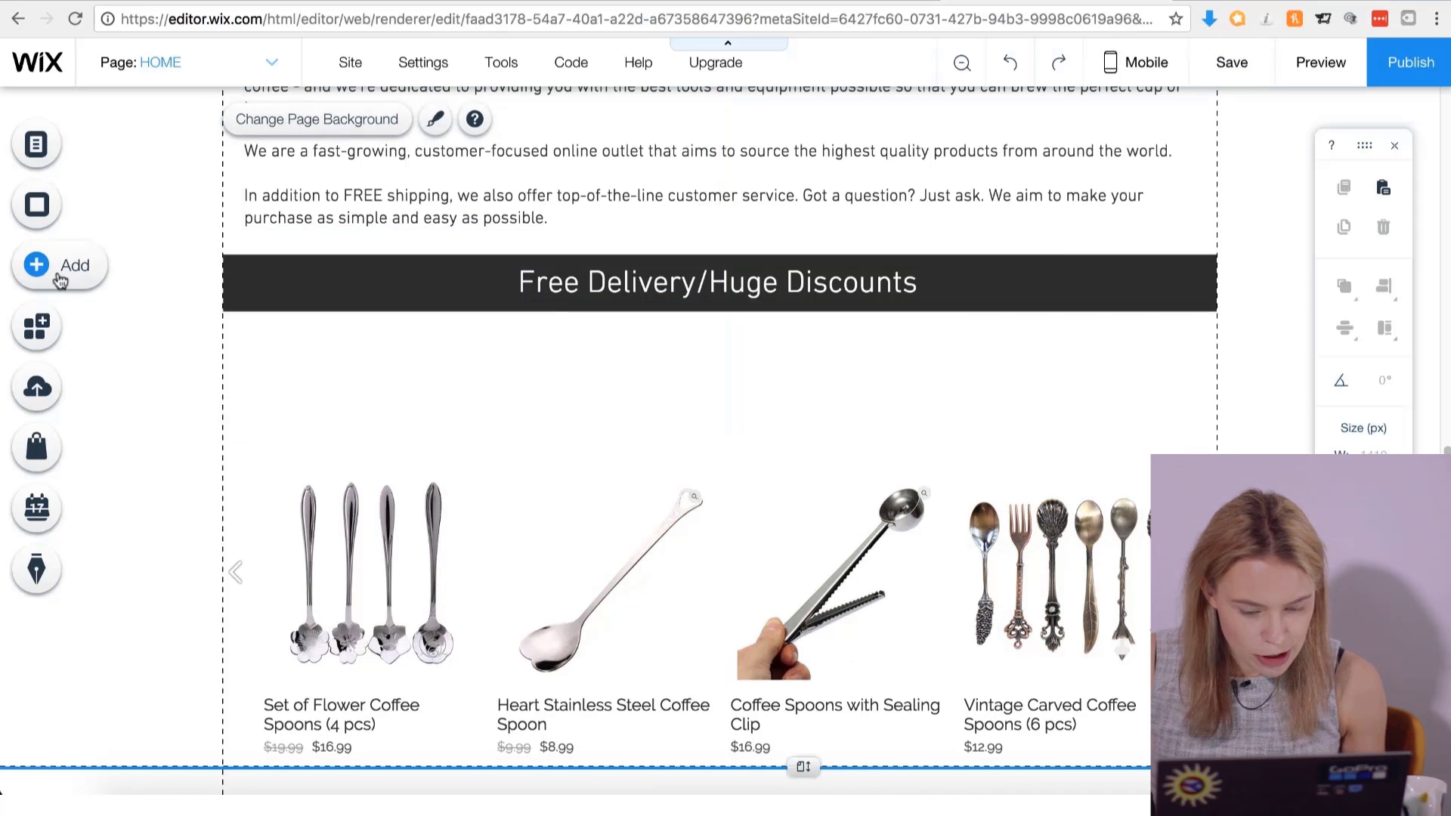
Add a Heading 3 text element reading "Coffee Mugs" between the banner and the slider gallery.
left_click(47, 270)
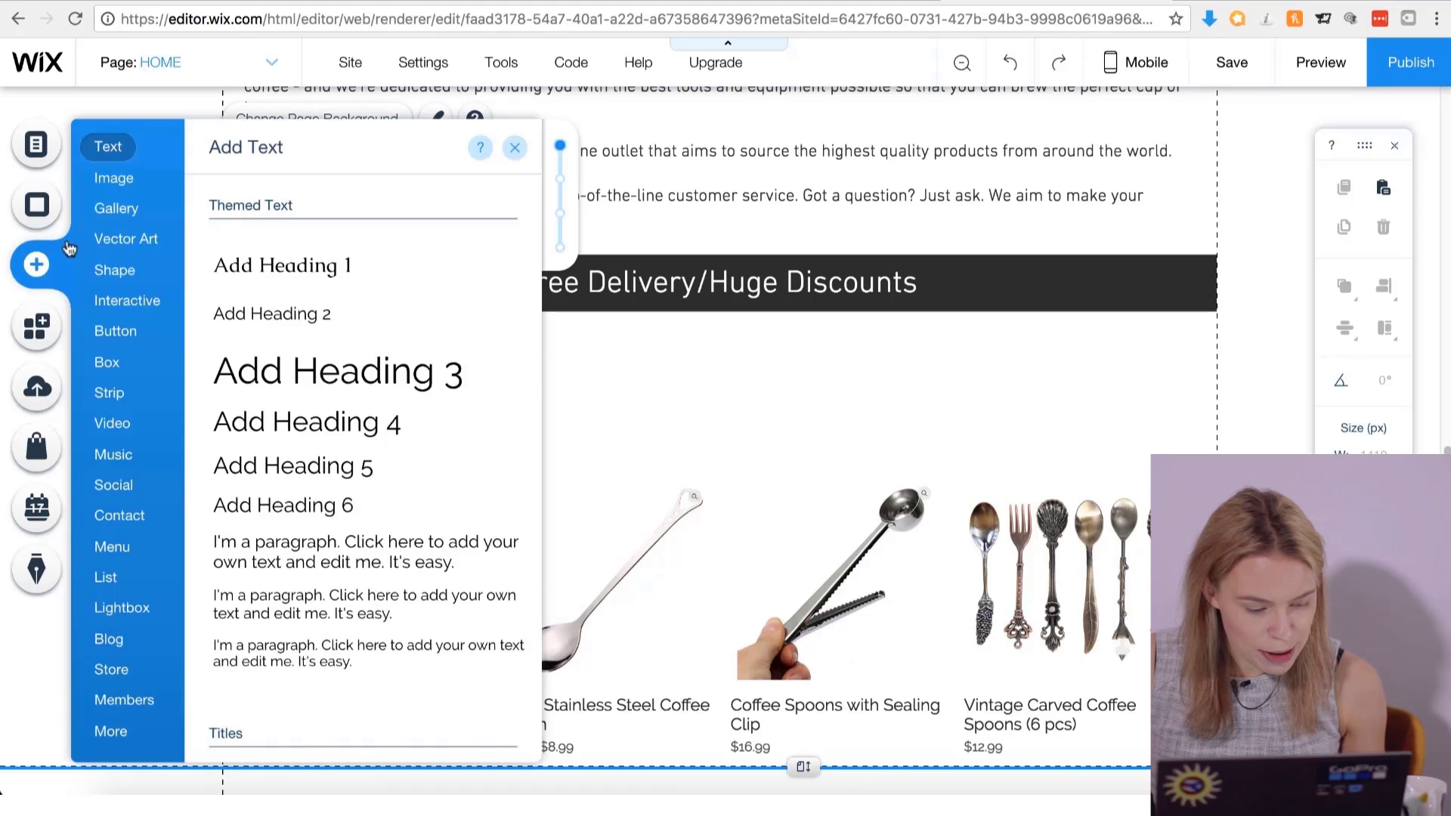
left_click(305, 380)
left_click(603, 371)
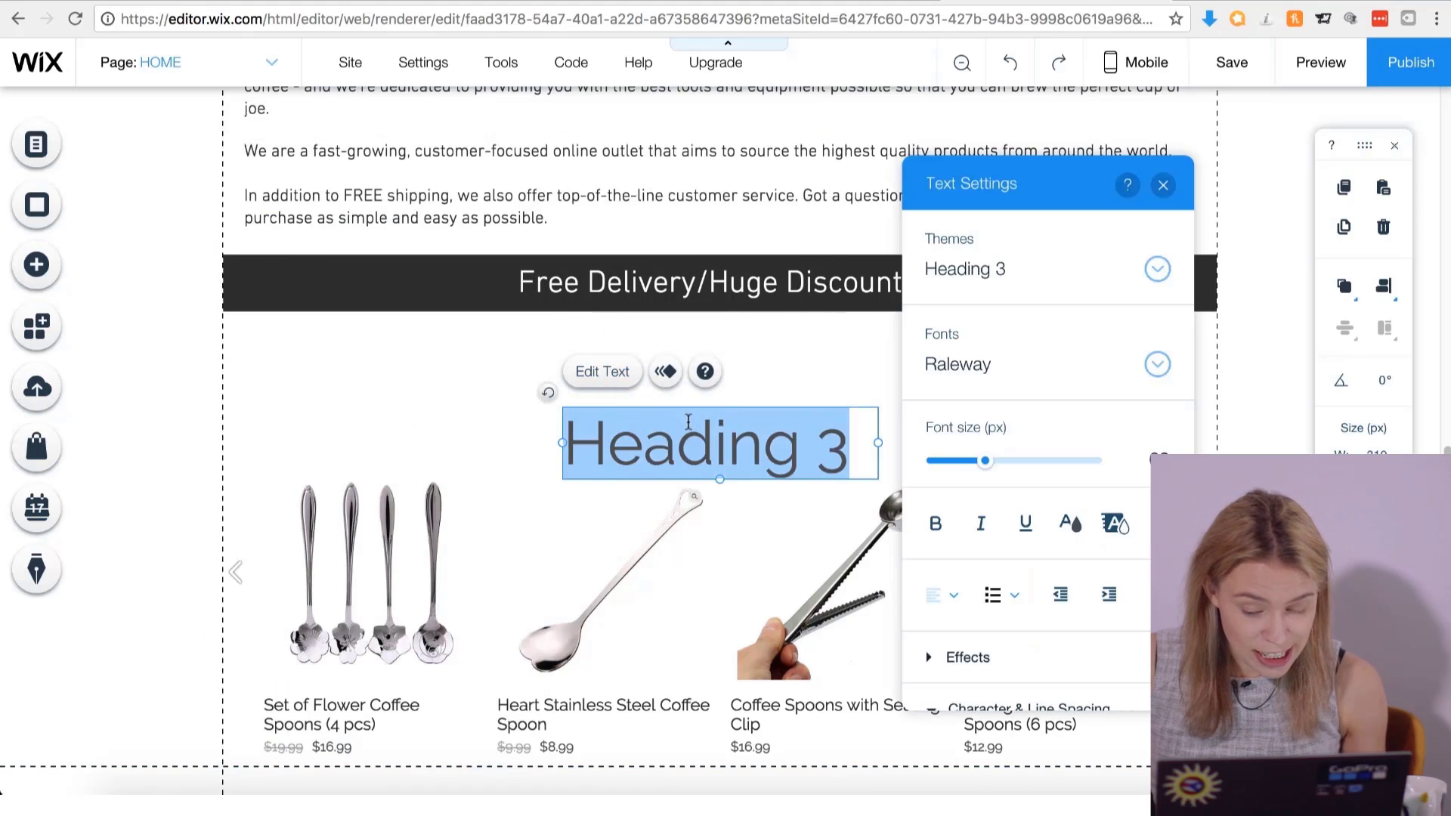
type("Coffee")
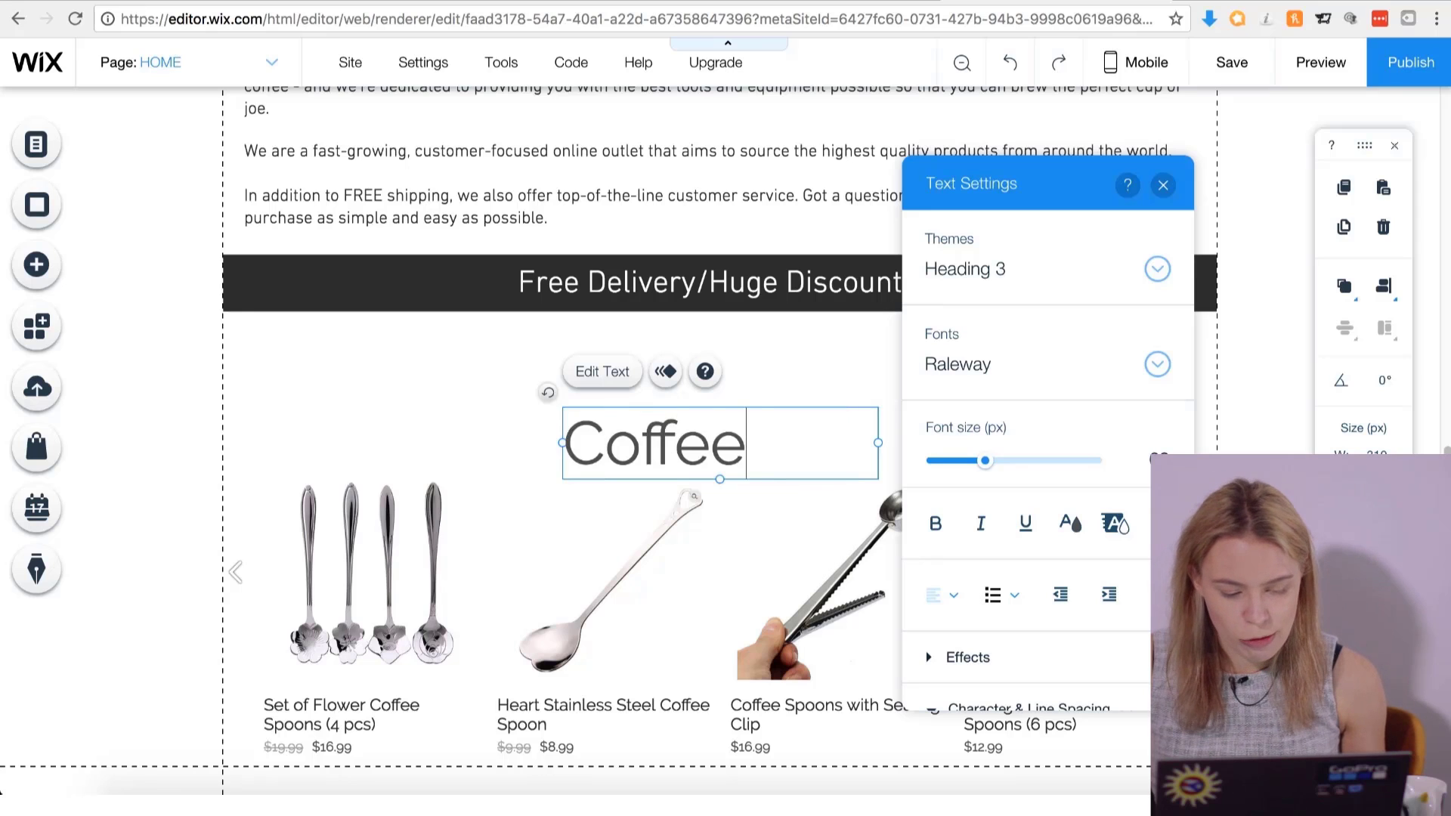
type(" Mugs")
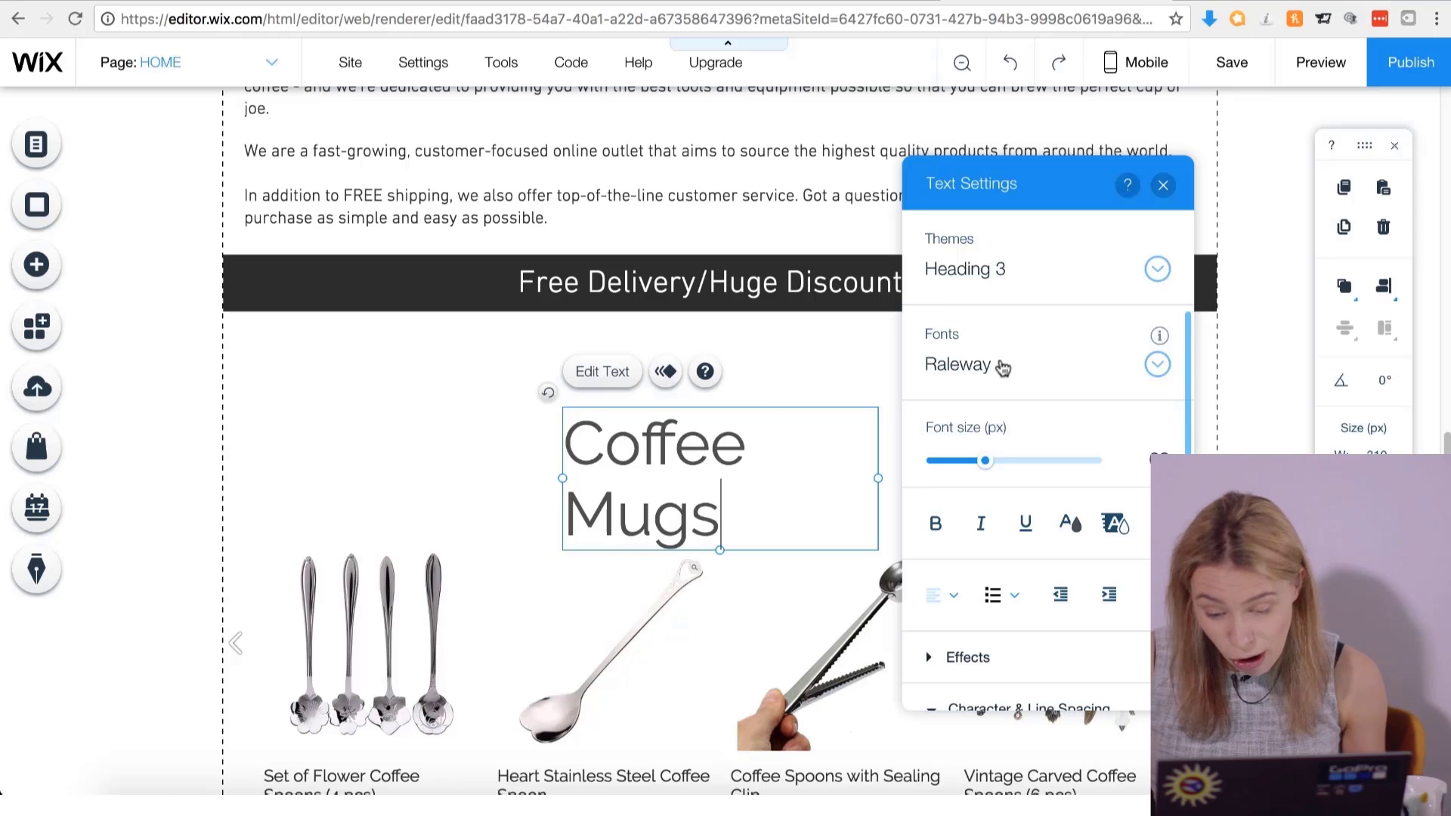
Format the "Coffee Mugs" heading in DIN Next Light at 34 px and make it bold.
left_click(991, 366)
scroll(1002, 469, "up", 15)
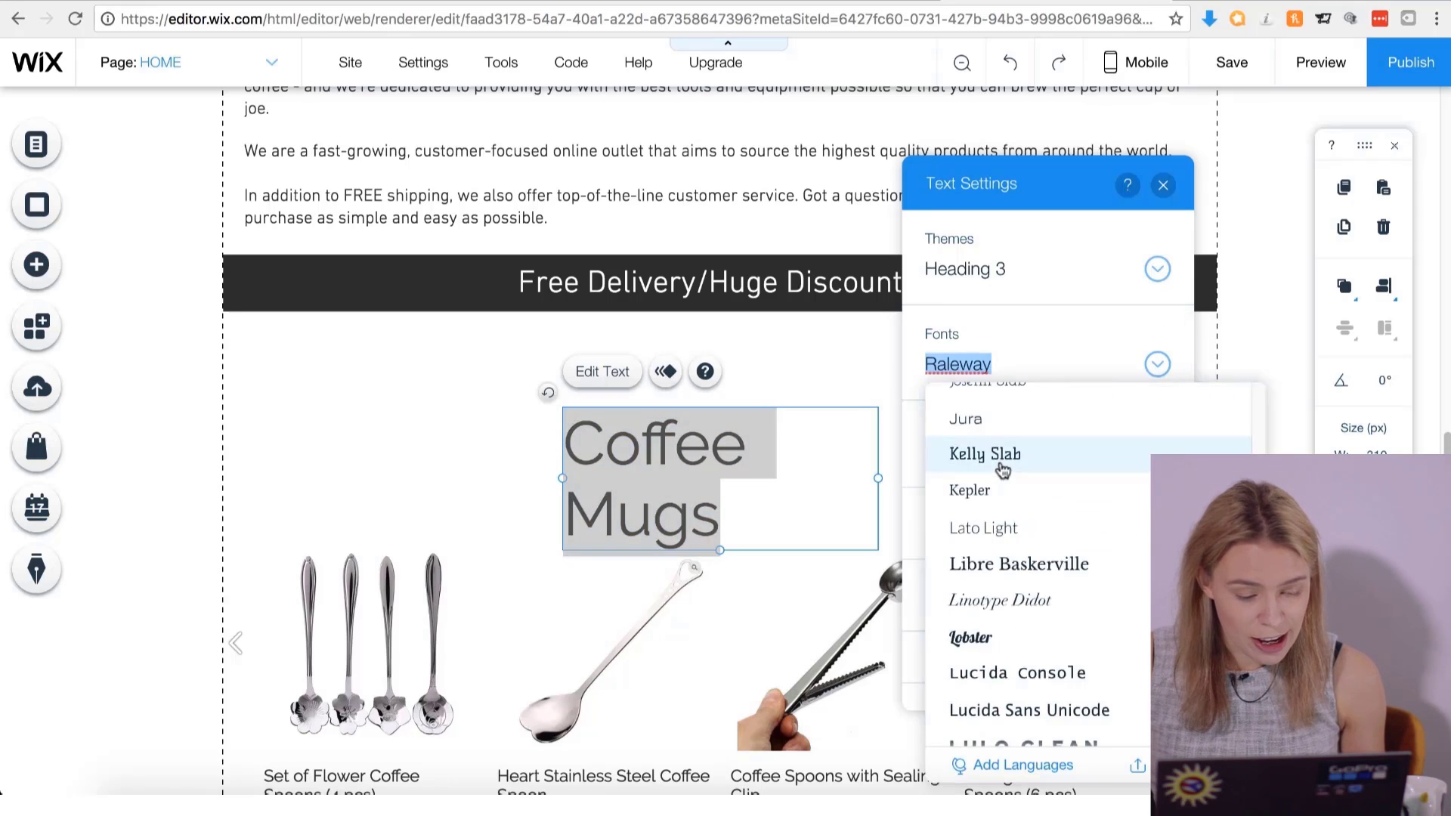
scroll(1002, 470, "up", 4)
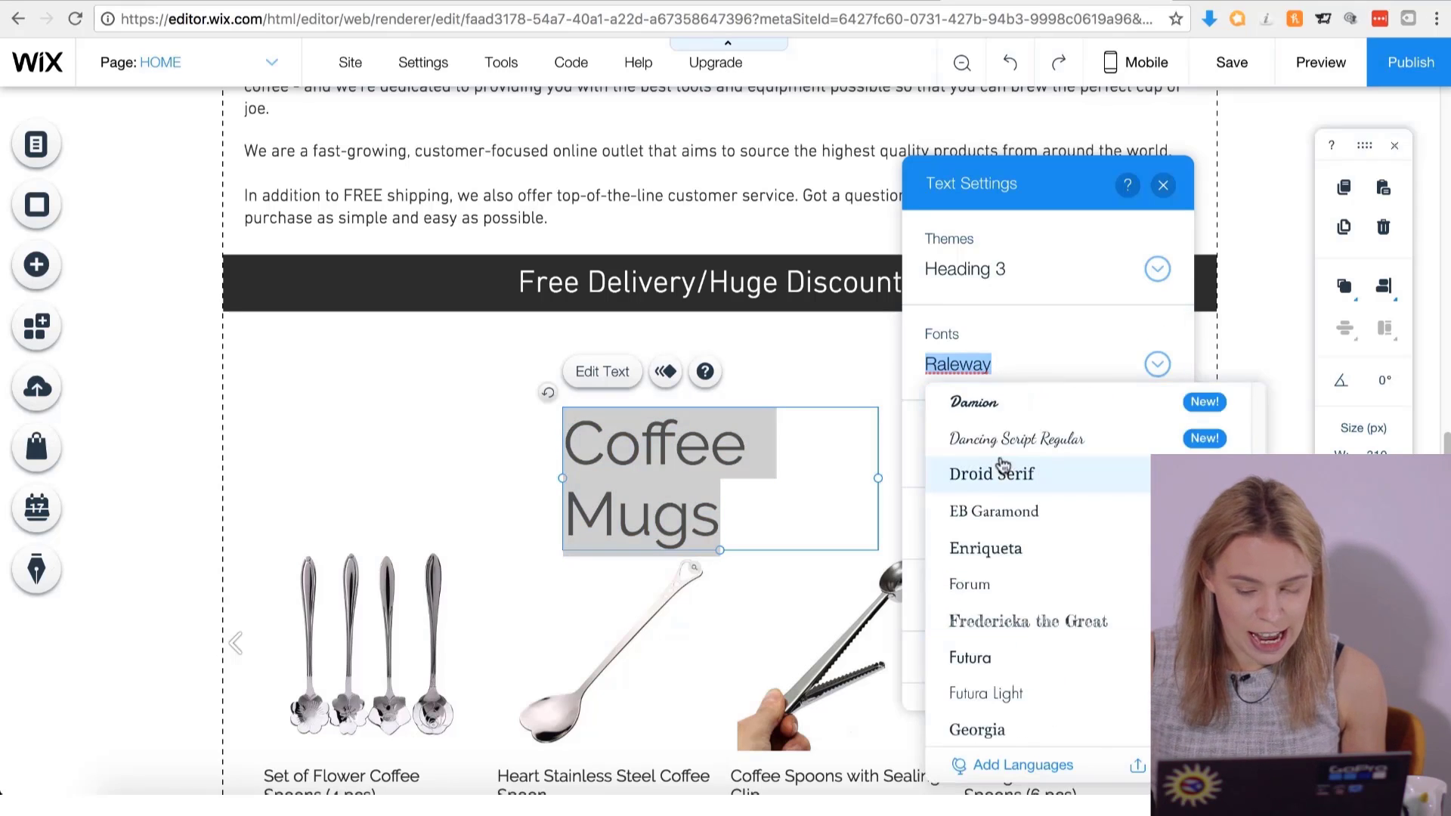
scroll(1003, 454, "up", 1)
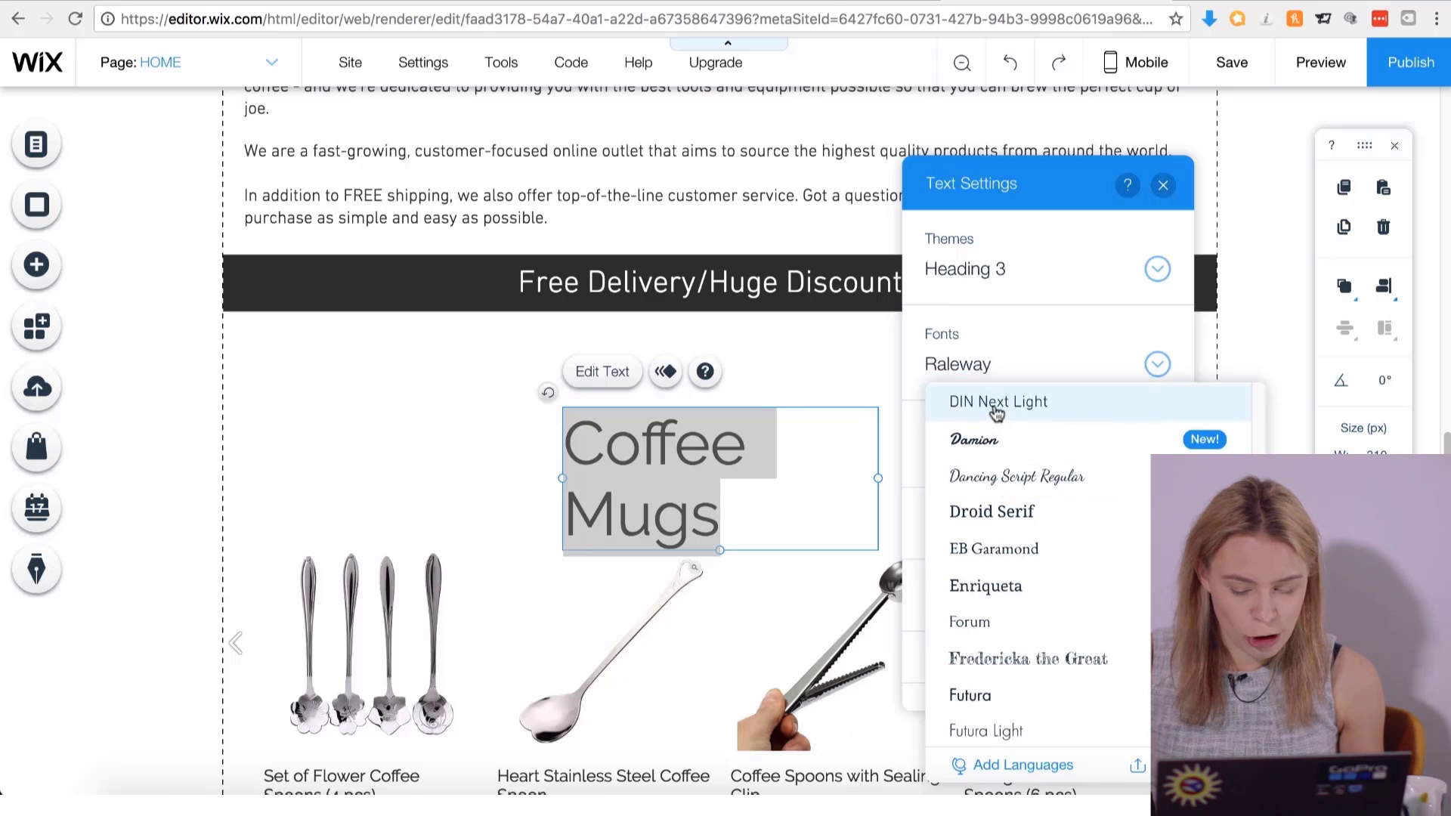
left_click(995, 401)
left_click_drag(985, 461, 967, 467)
left_click_drag(961, 474, 960, 473)
left_click(935, 523)
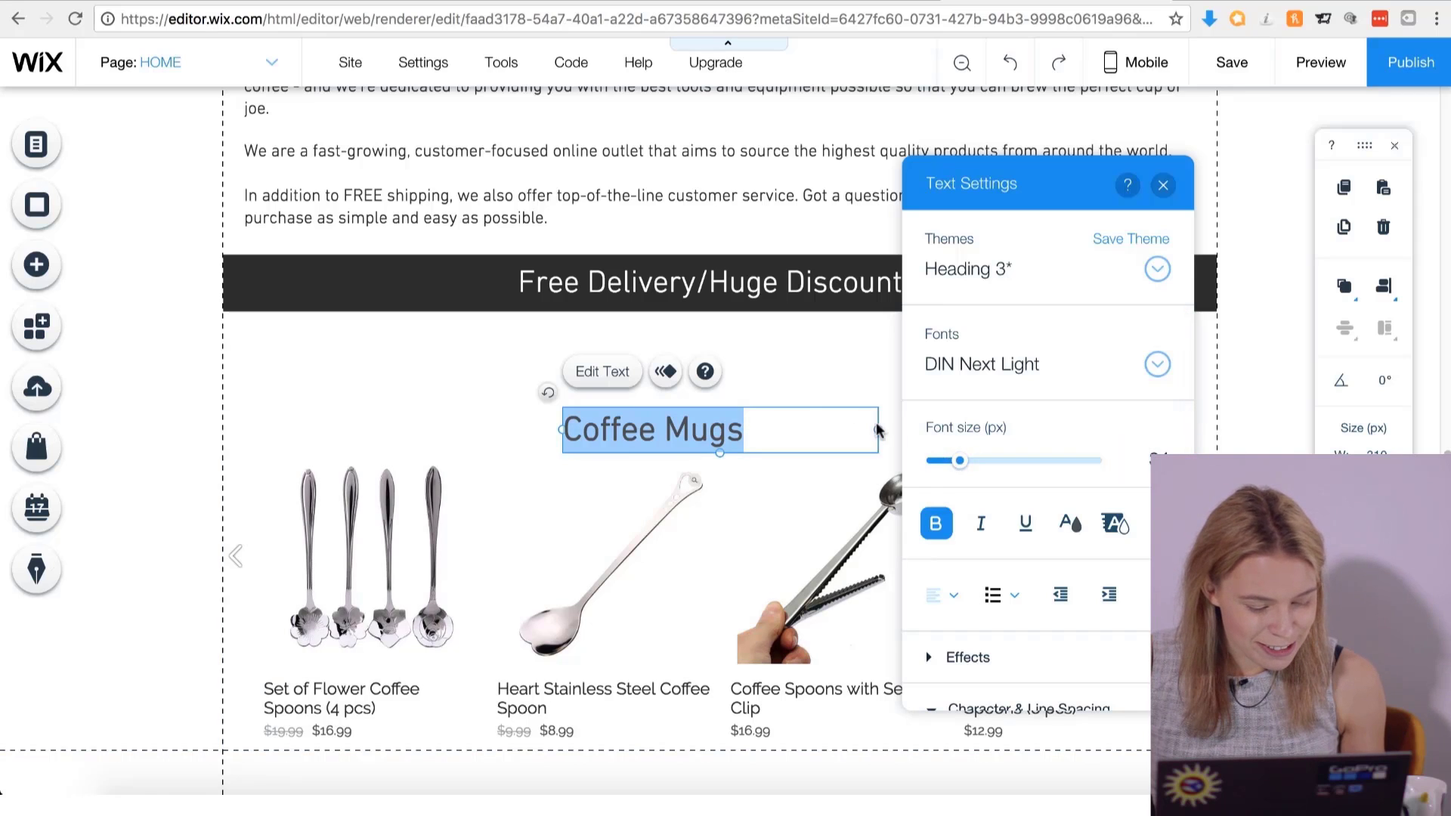
Narrow the "Coffee Mugs" text box to fit its text and move it up closer to the dark banner.
left_click_drag(875, 430, 778, 381)
left_click(760, 388)
Colour the "Coffee Mugs" heading text black (#000000) and centre the heading horizontally on the page.
double_click(779, 382)
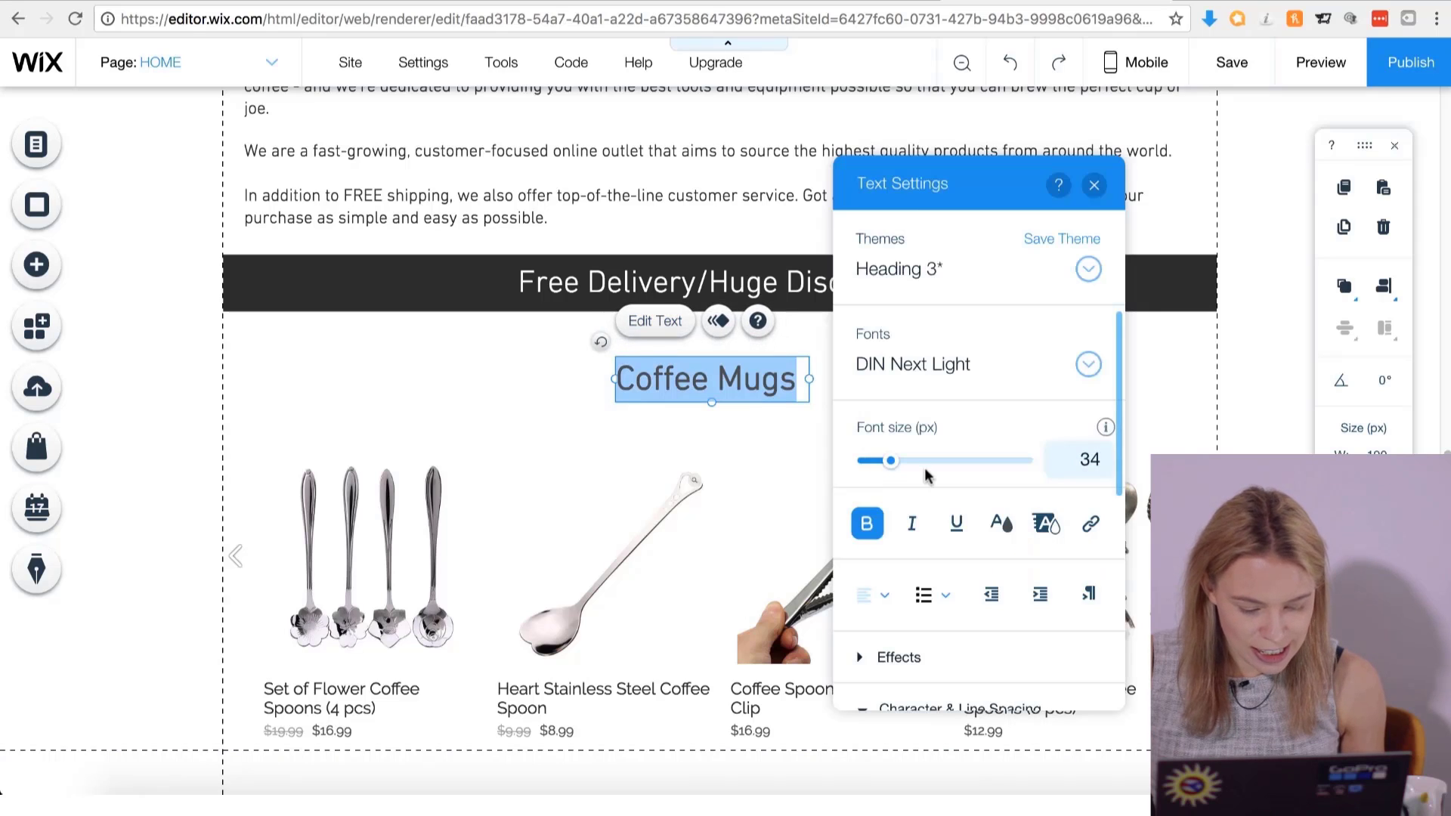
left_click(1001, 528)
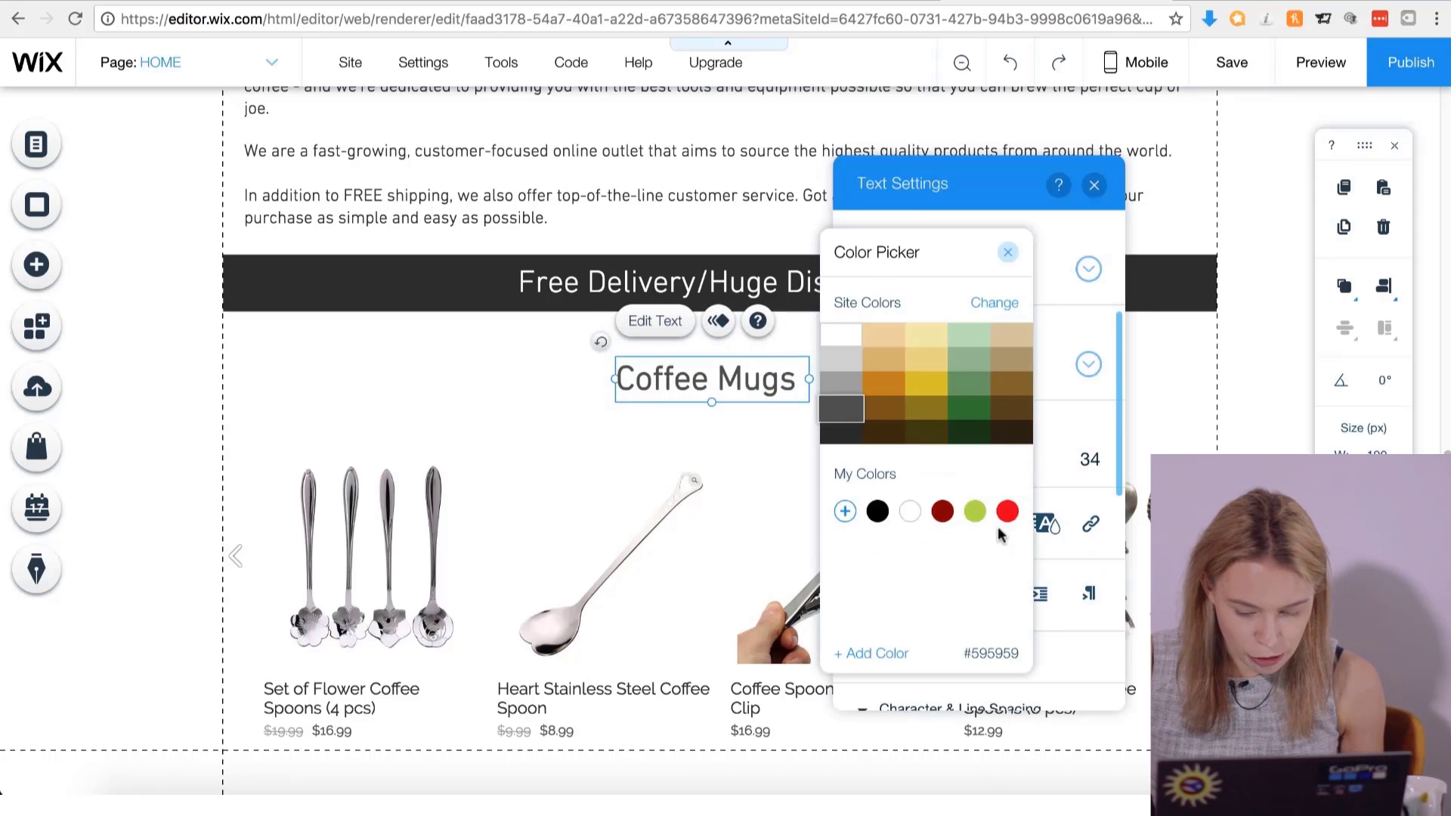
left_click(877, 512)
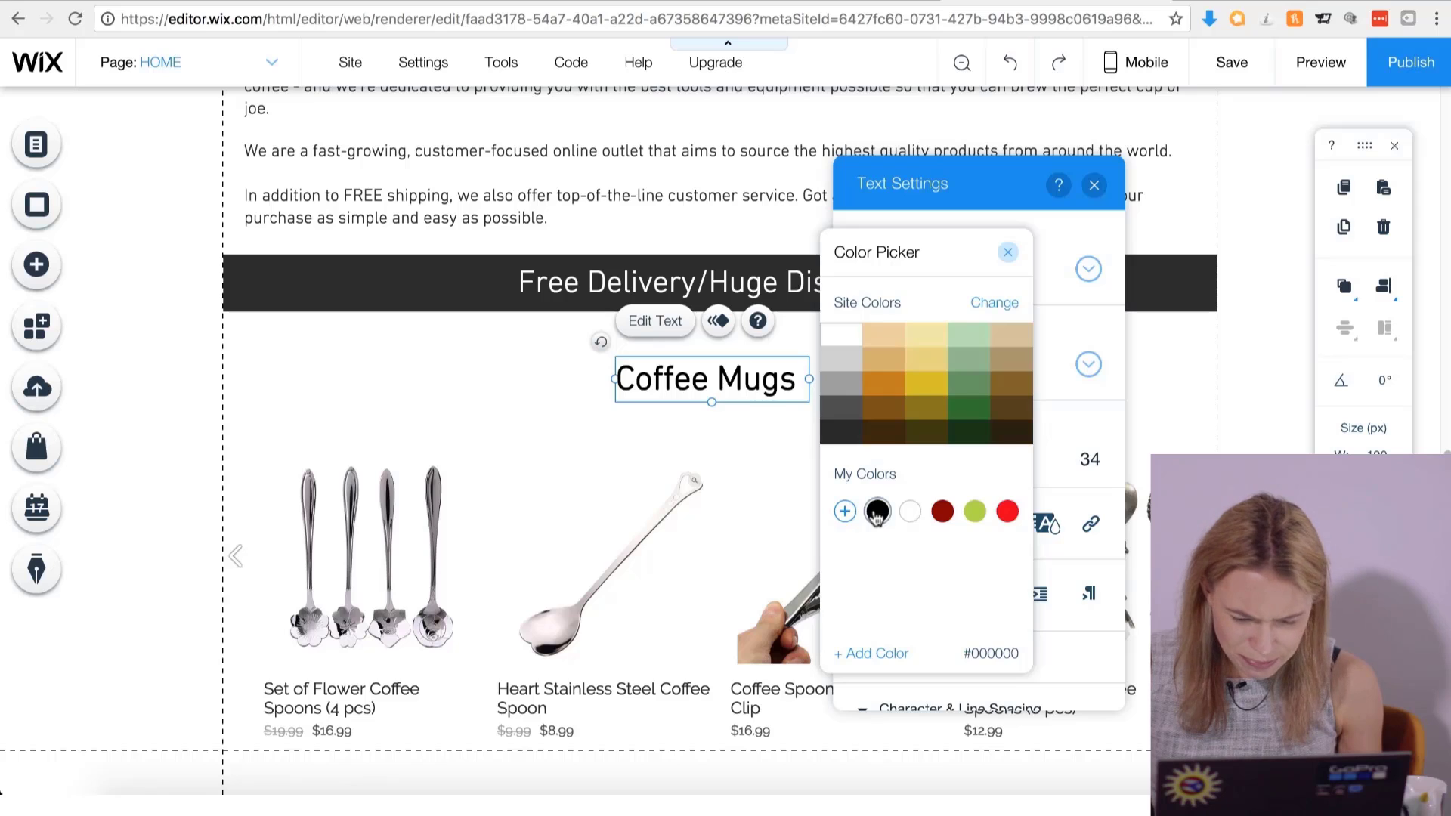
left_click(1012, 254)
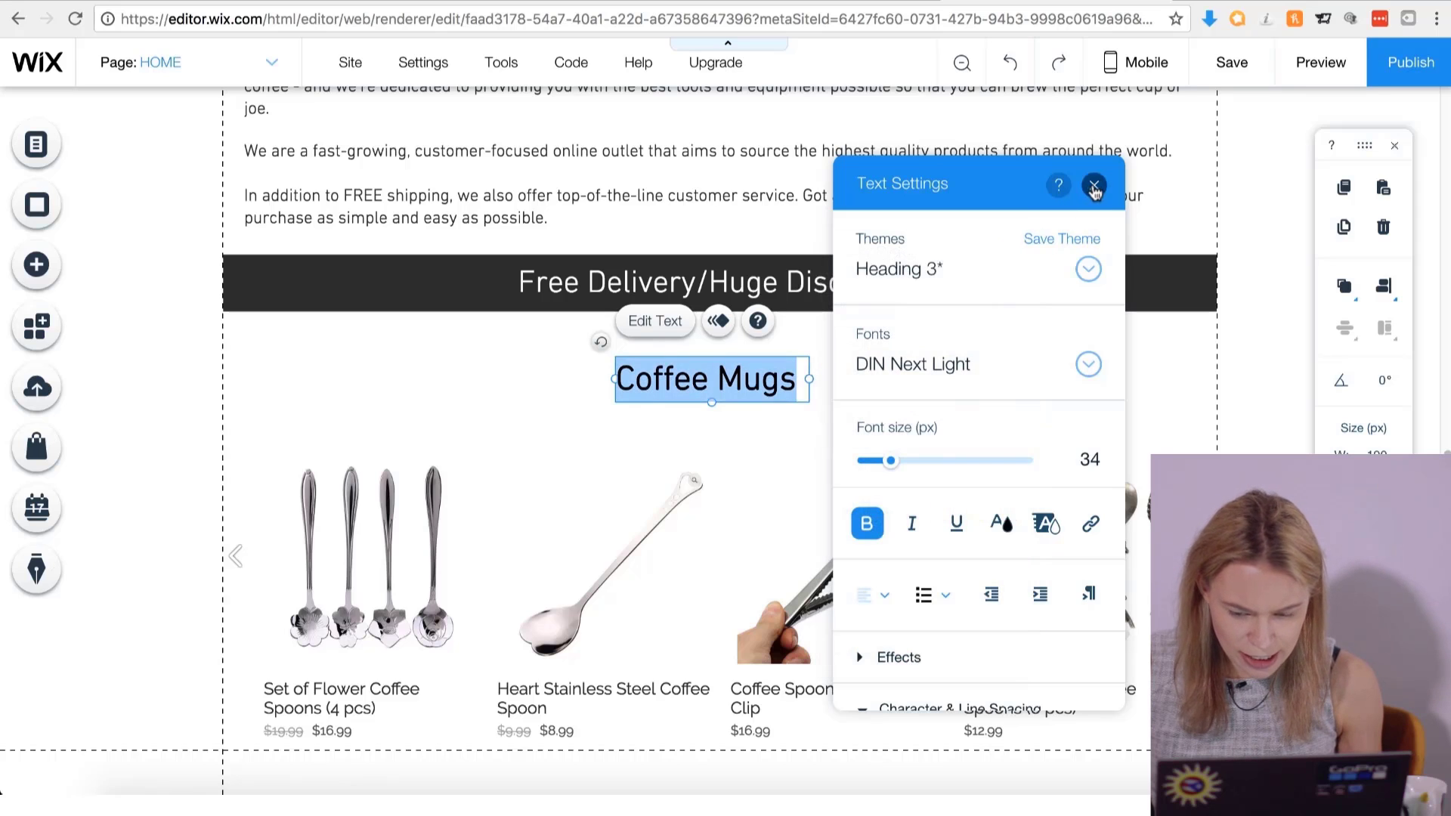
left_click(1096, 188)
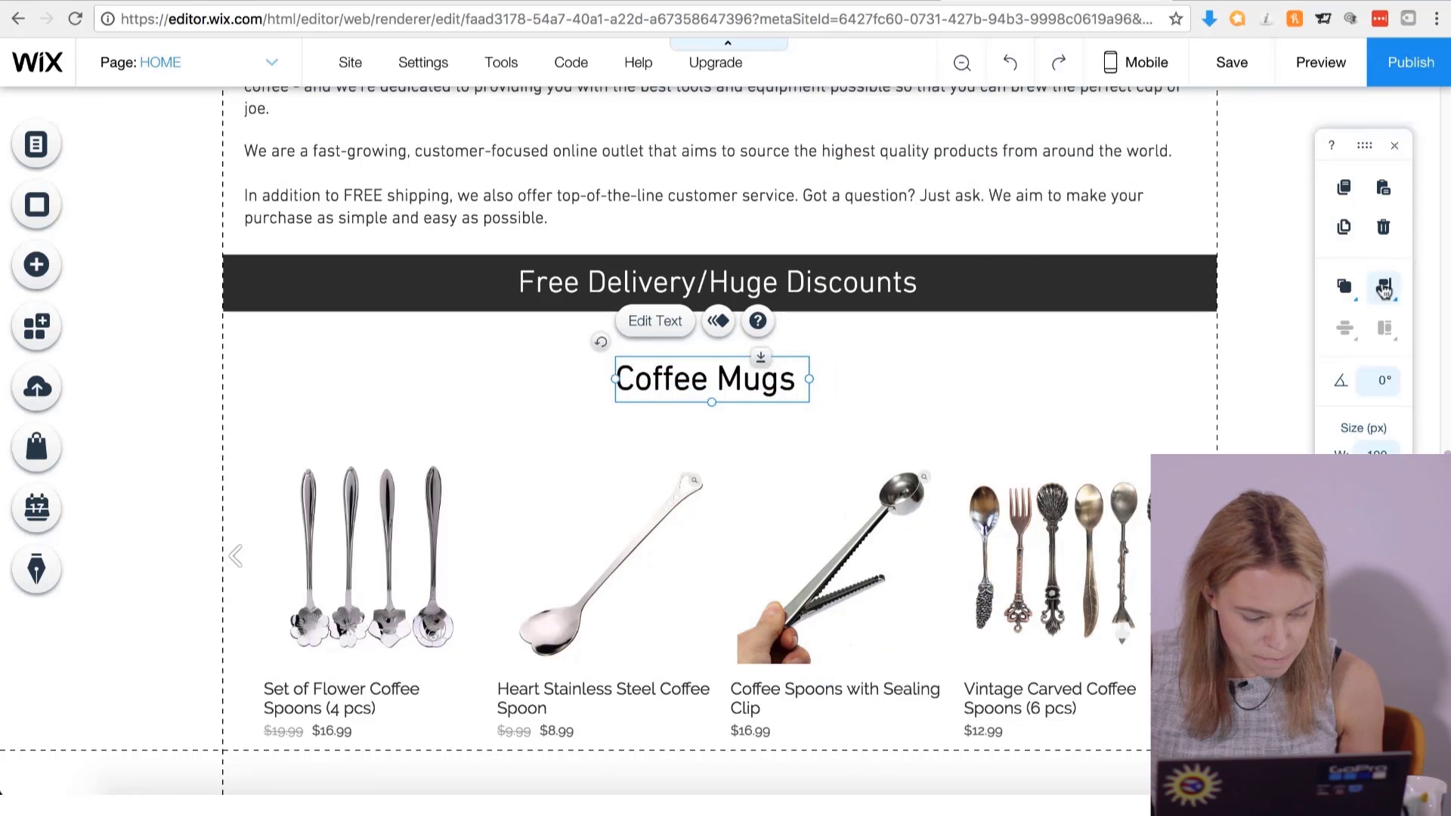
left_click(1384, 287)
left_click(1341, 303)
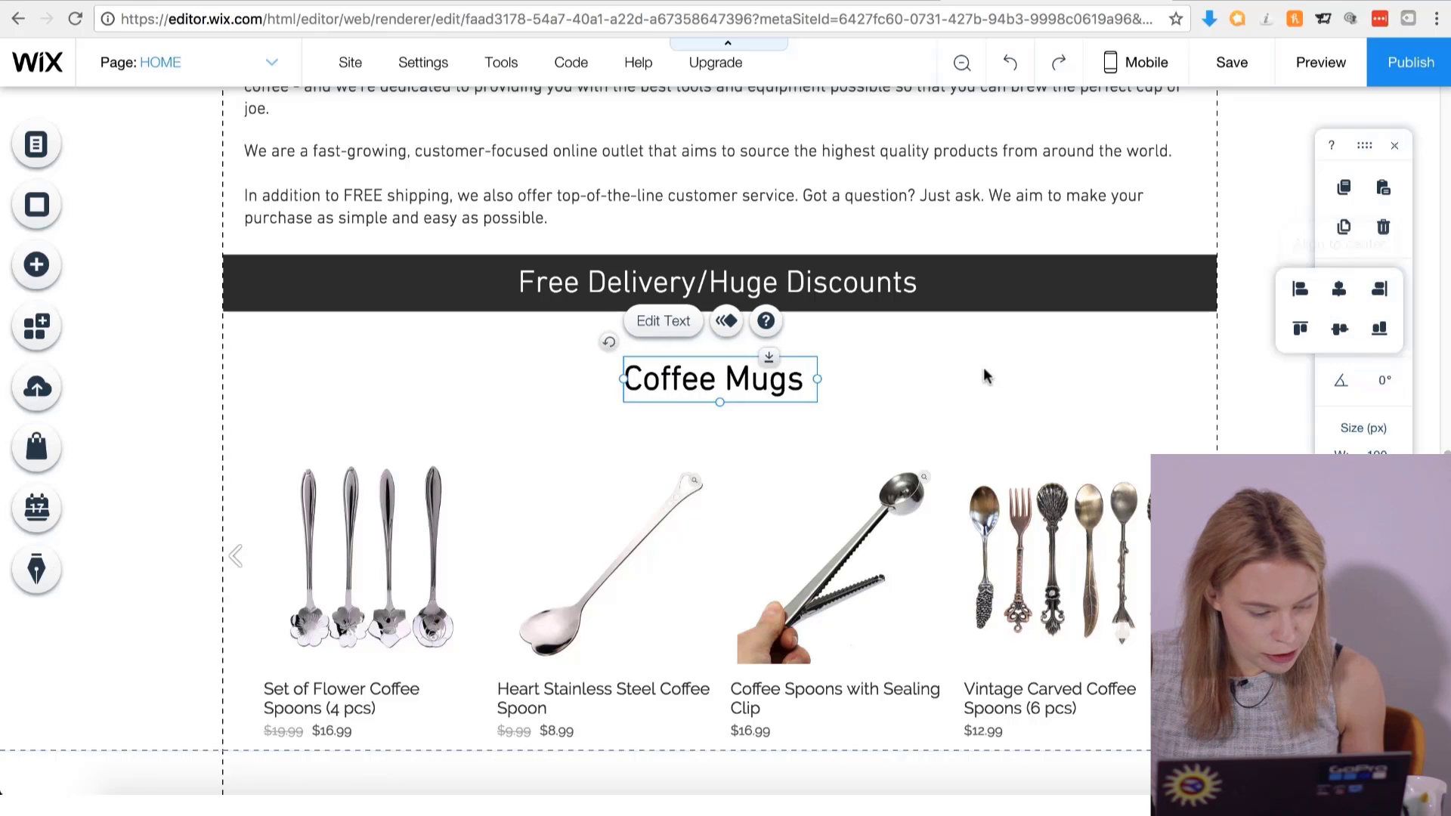
Switch the slider gallery below the heading to display the Coffee Mugs collection.
scroll(797, 452, "down", 1)
left_click(794, 452)
left_click(386, 369)
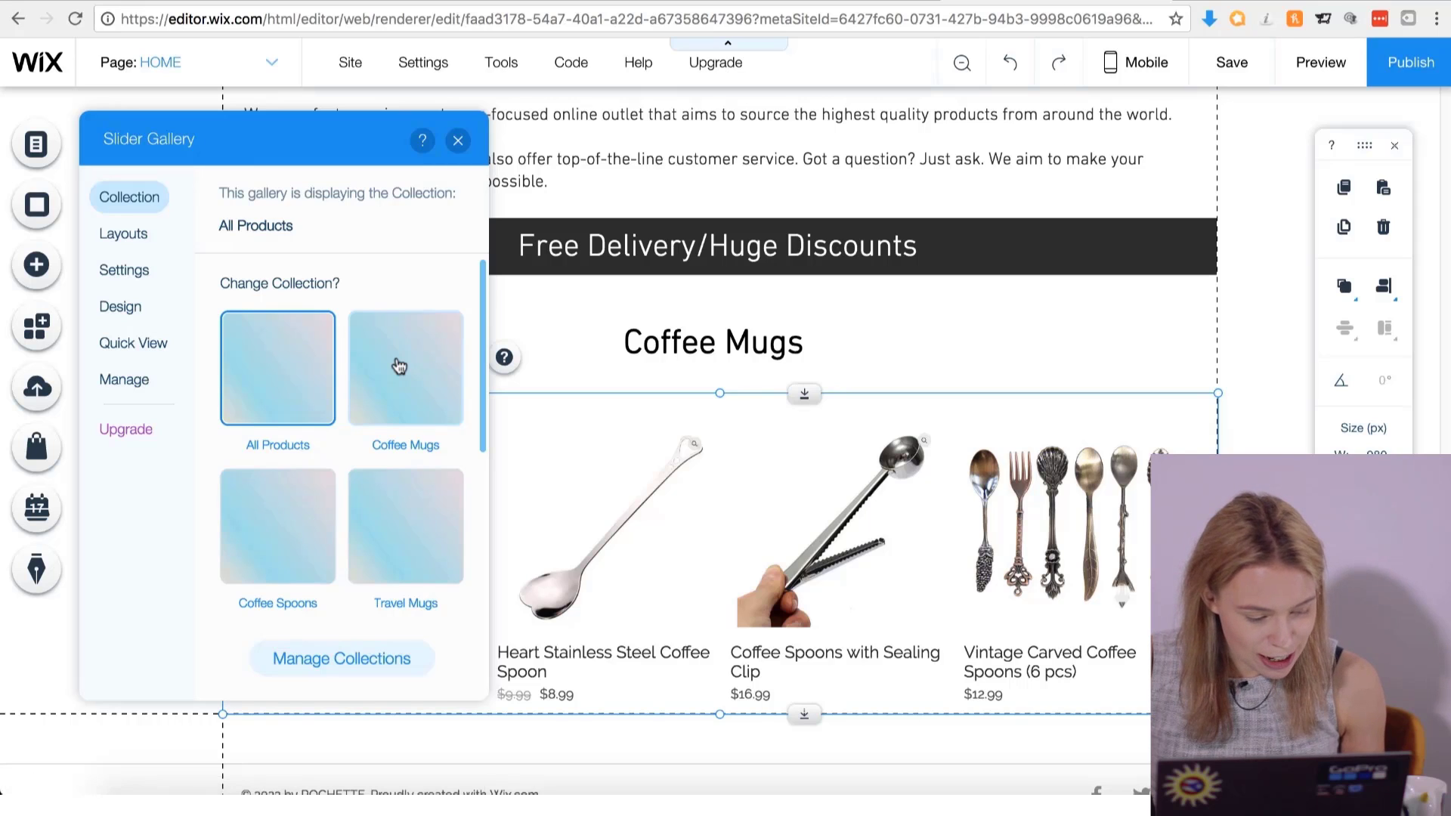
left_click(399, 366)
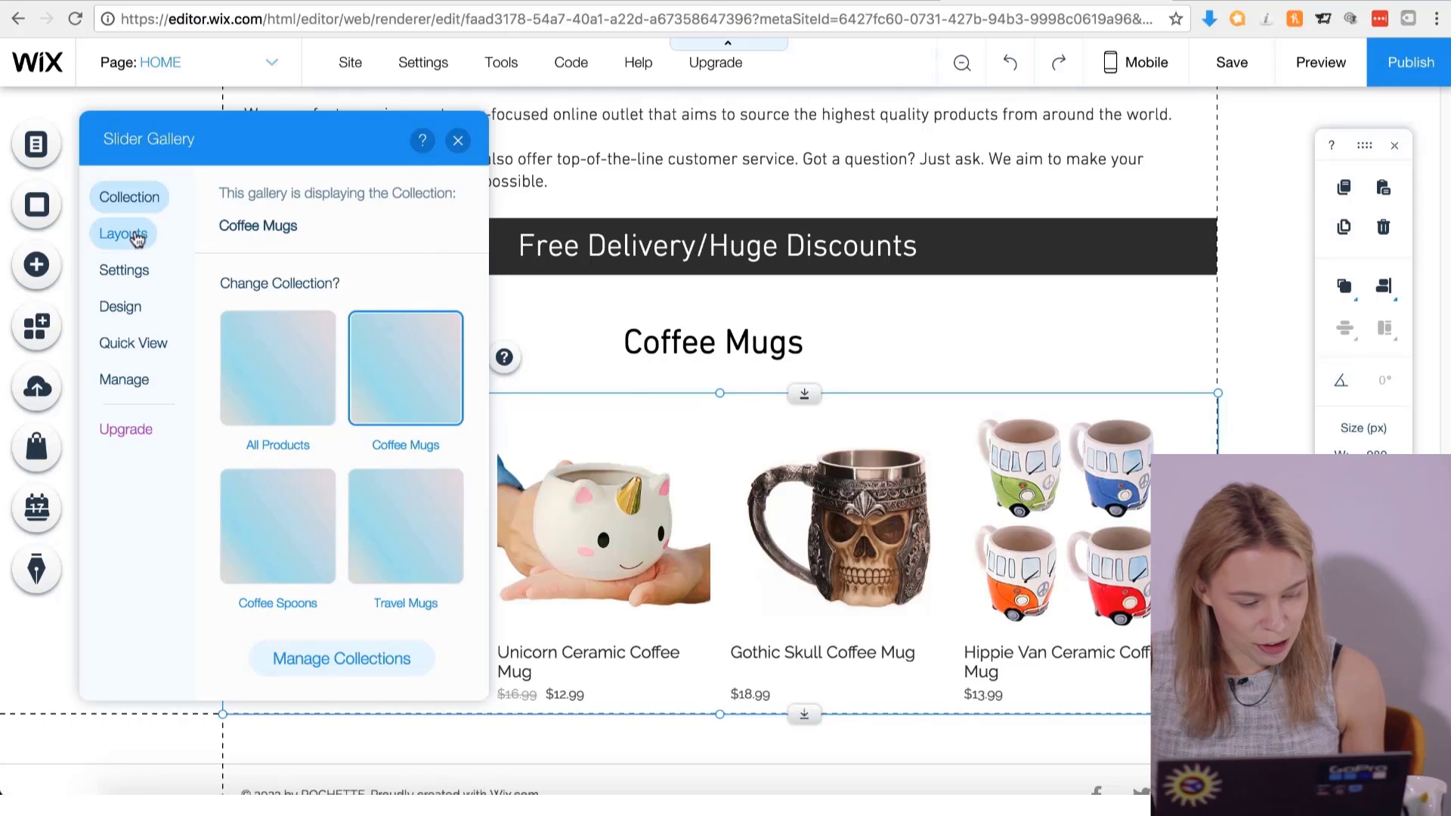
Add the custom colour #743f37 in the slider gallery's design options and apply it to the product ribbon.
left_click(136, 237)
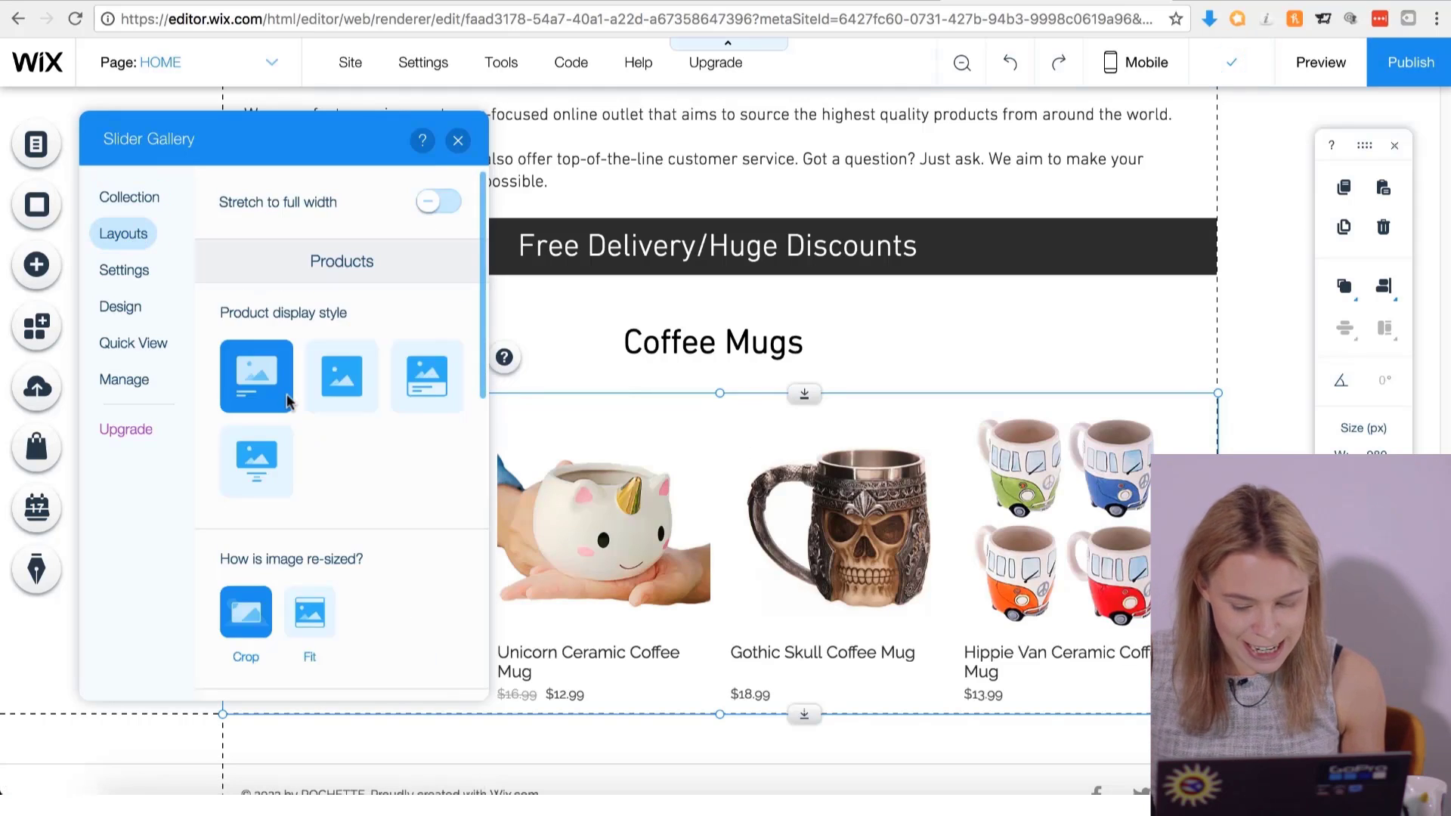
left_click(124, 269)
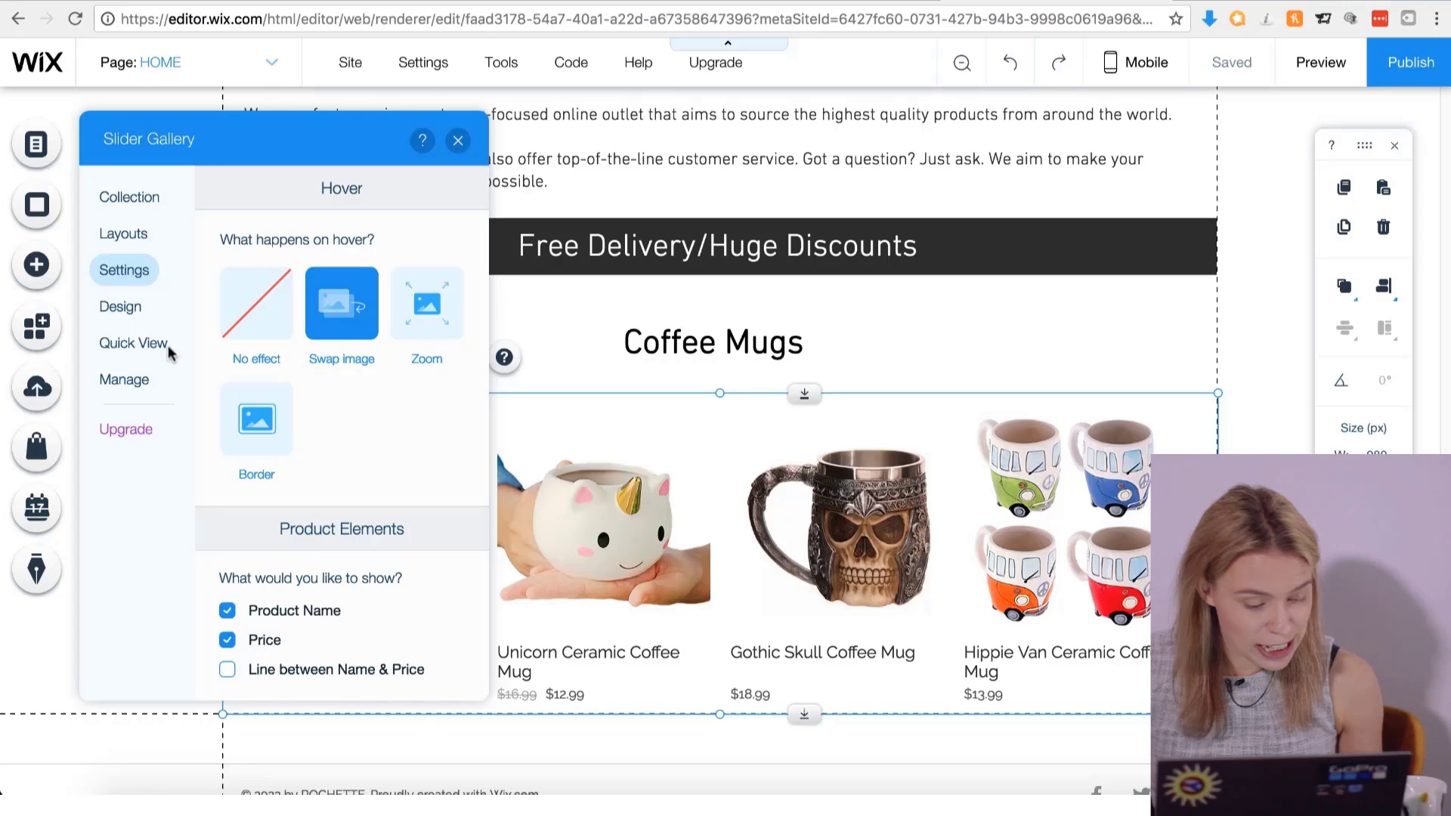
left_click(120, 306)
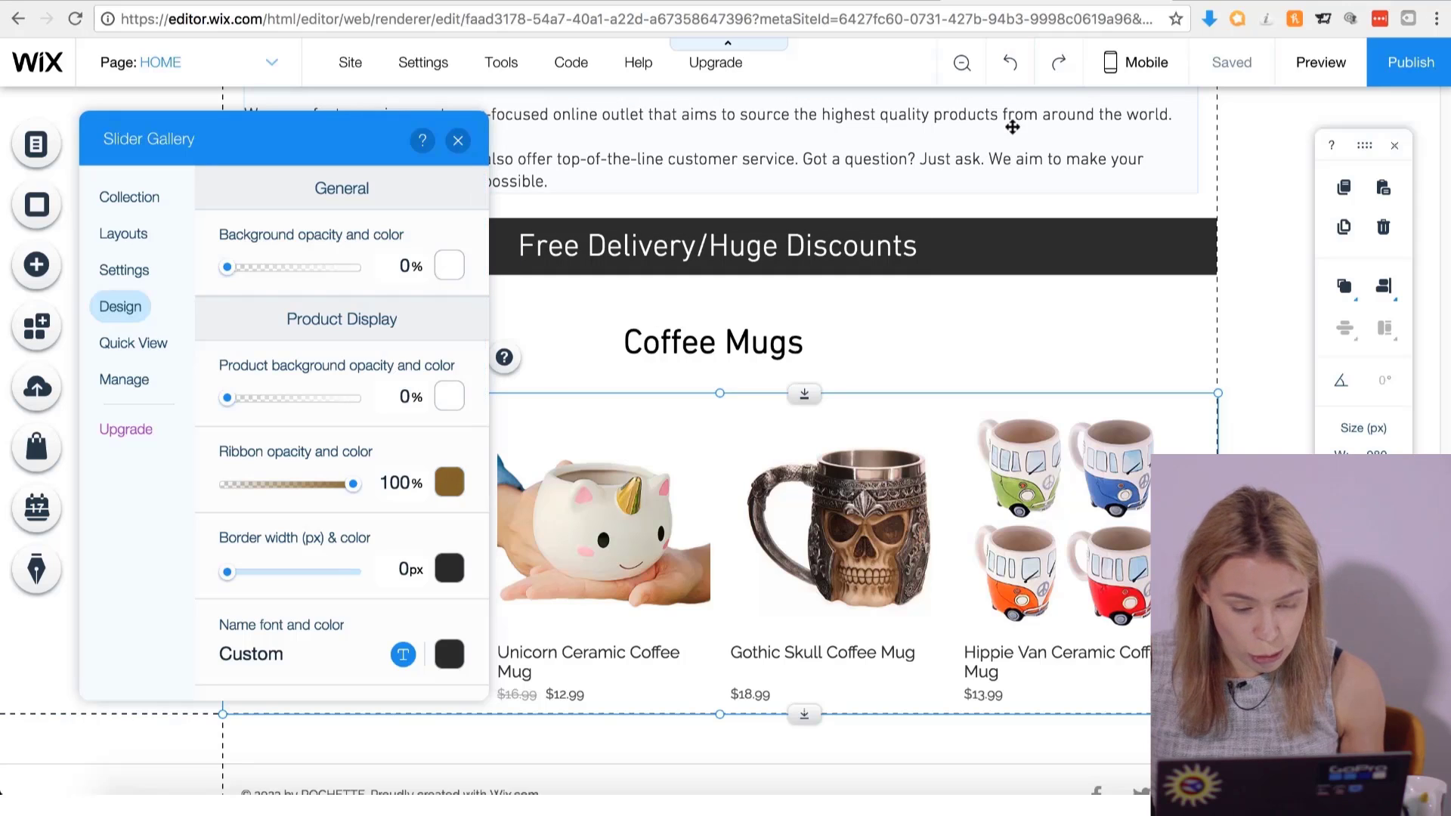
scroll(900, 334, "down", 1)
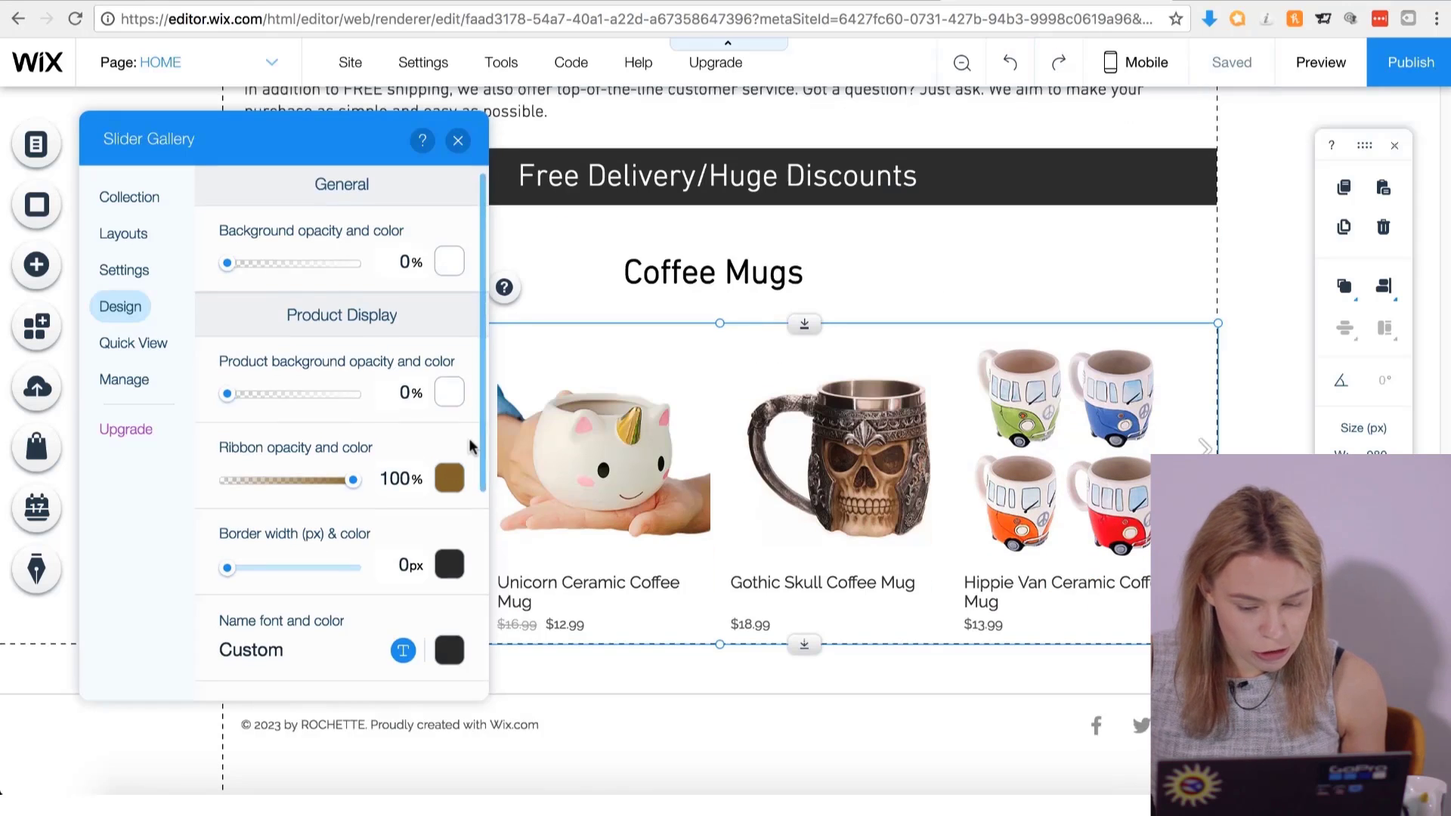
scroll(472, 446, "down", 1)
left_click(452, 471)
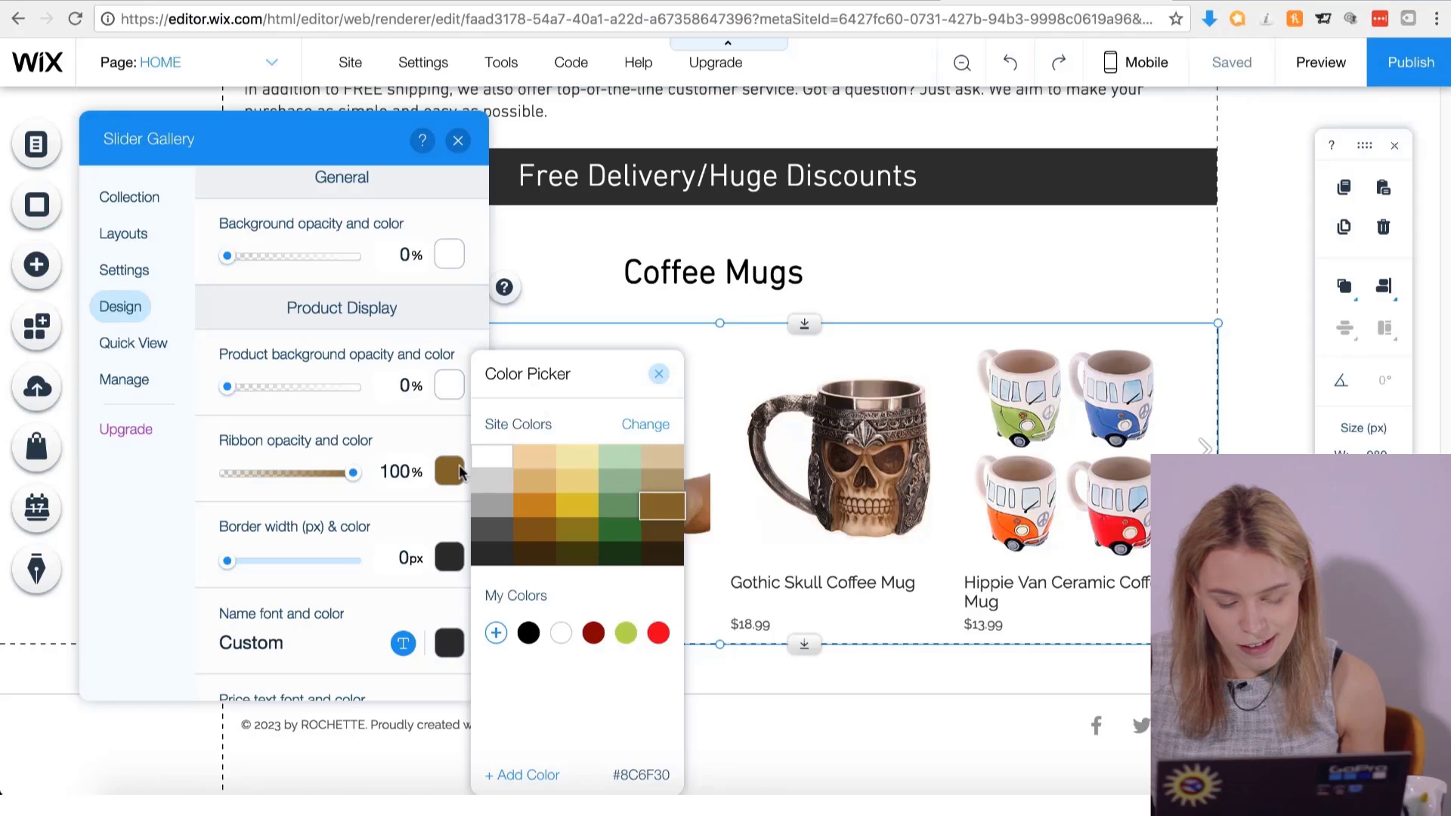
left_click(497, 635)
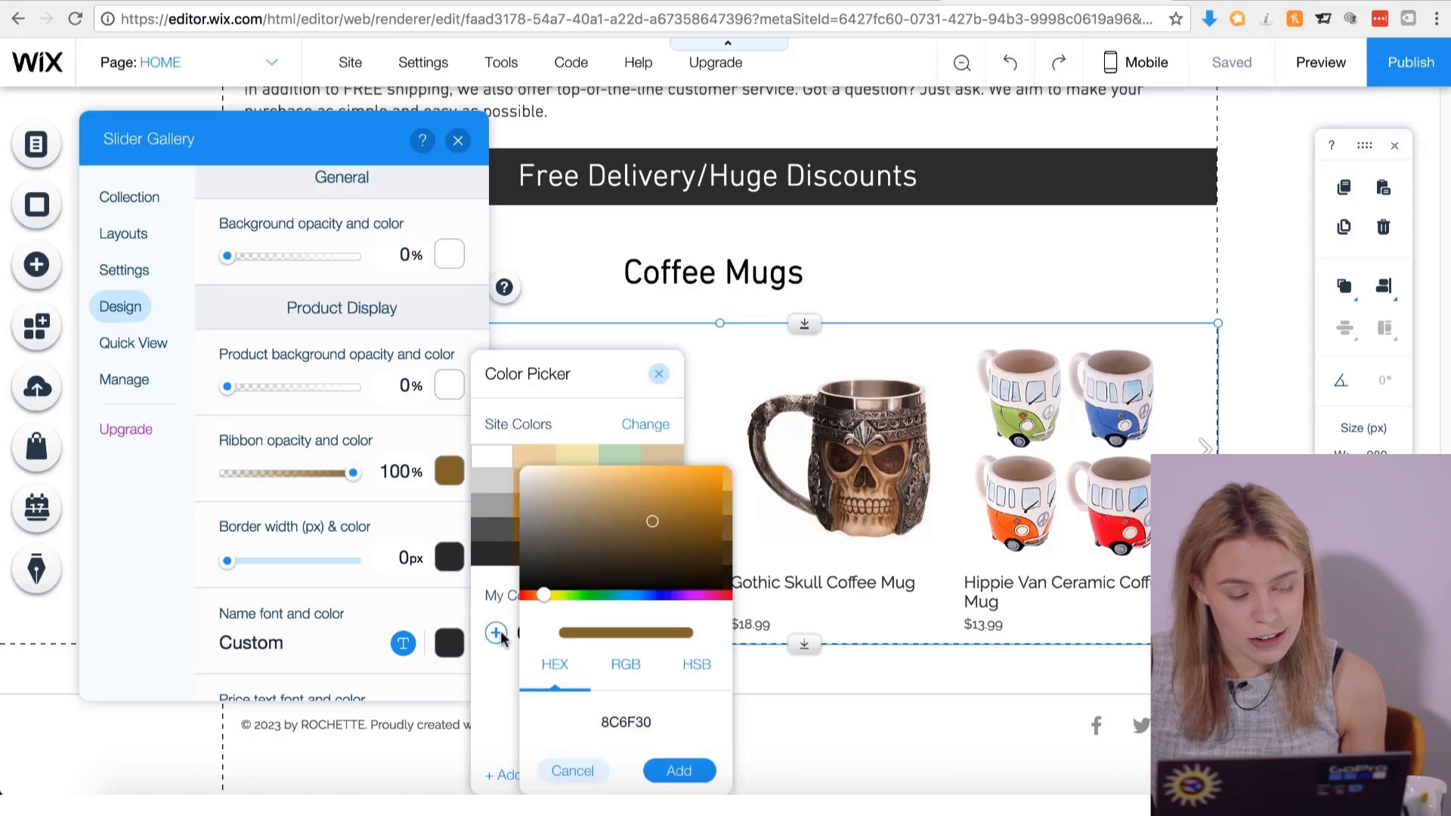
left_click(664, 727)
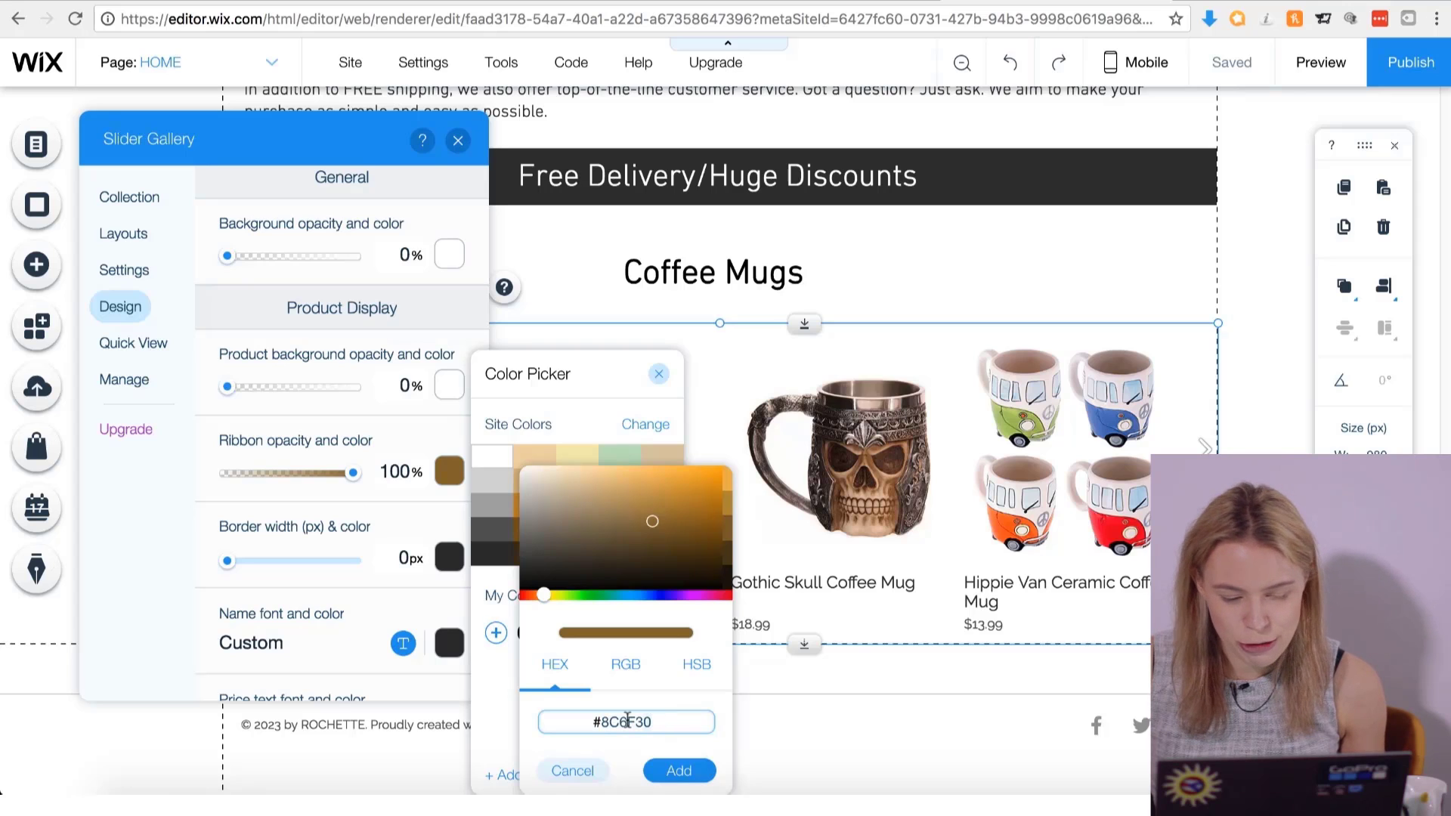
key("ctrl+a")
type("#743f37")
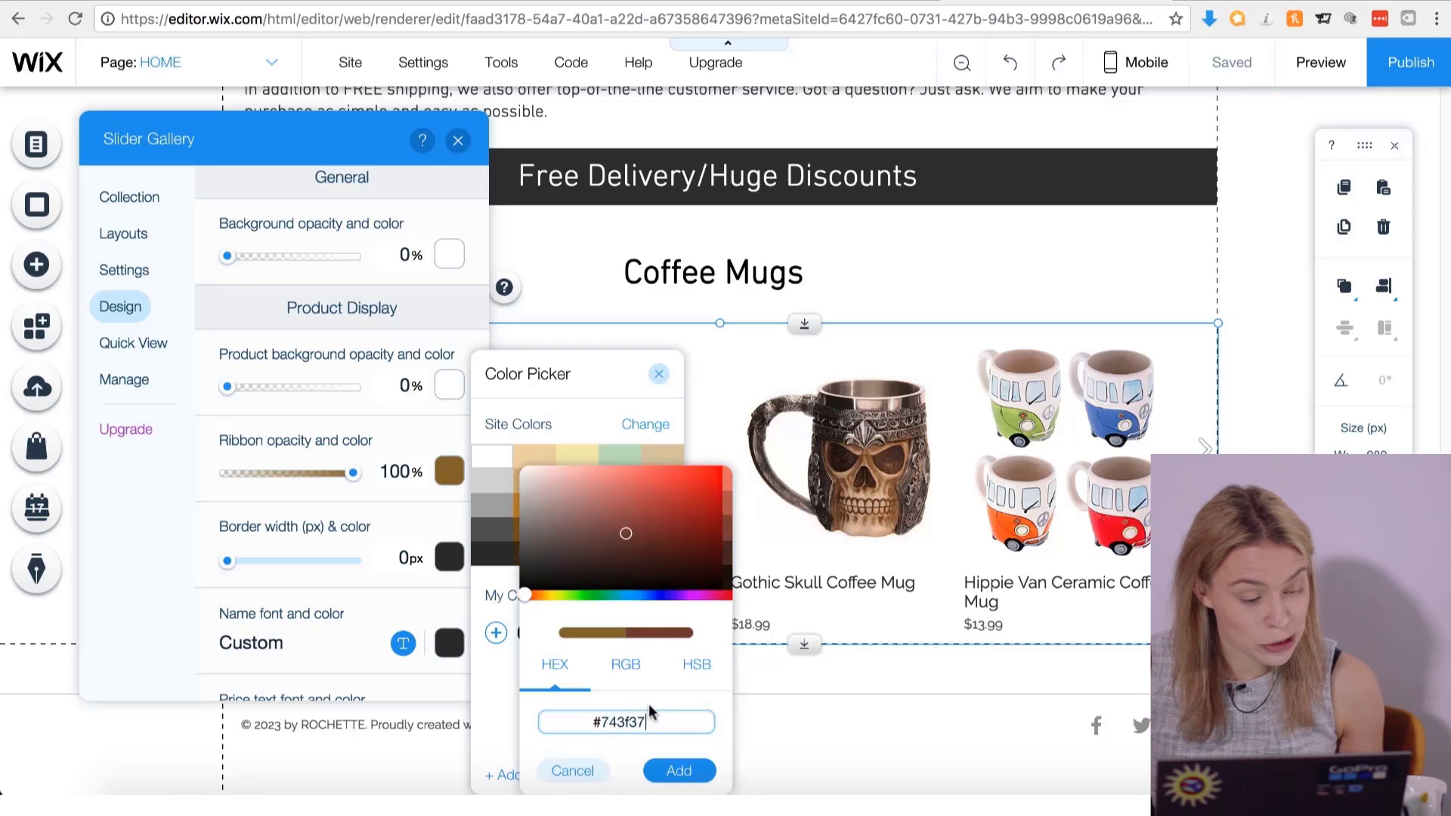
left_click(684, 771)
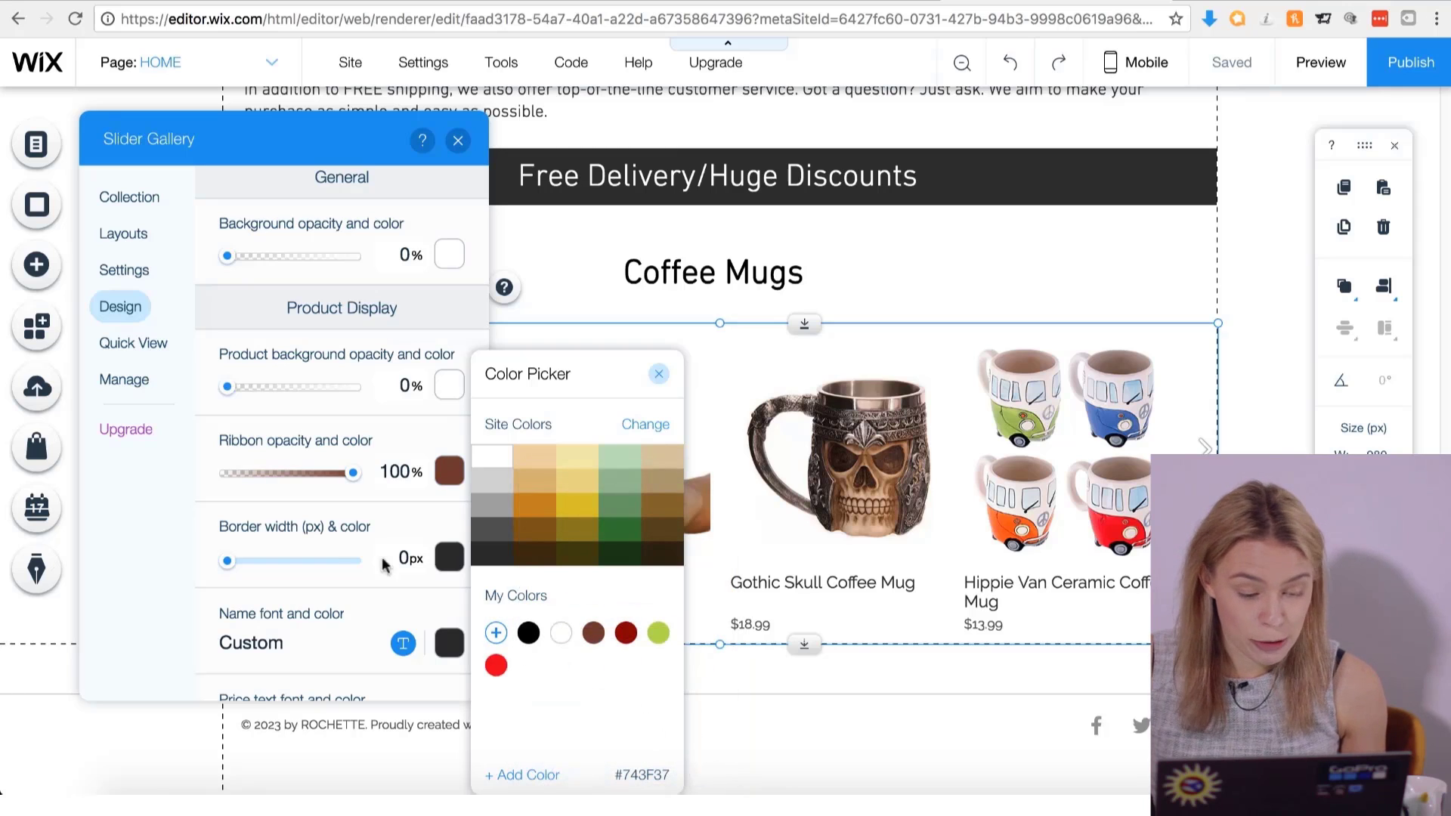
left_click(204, 584)
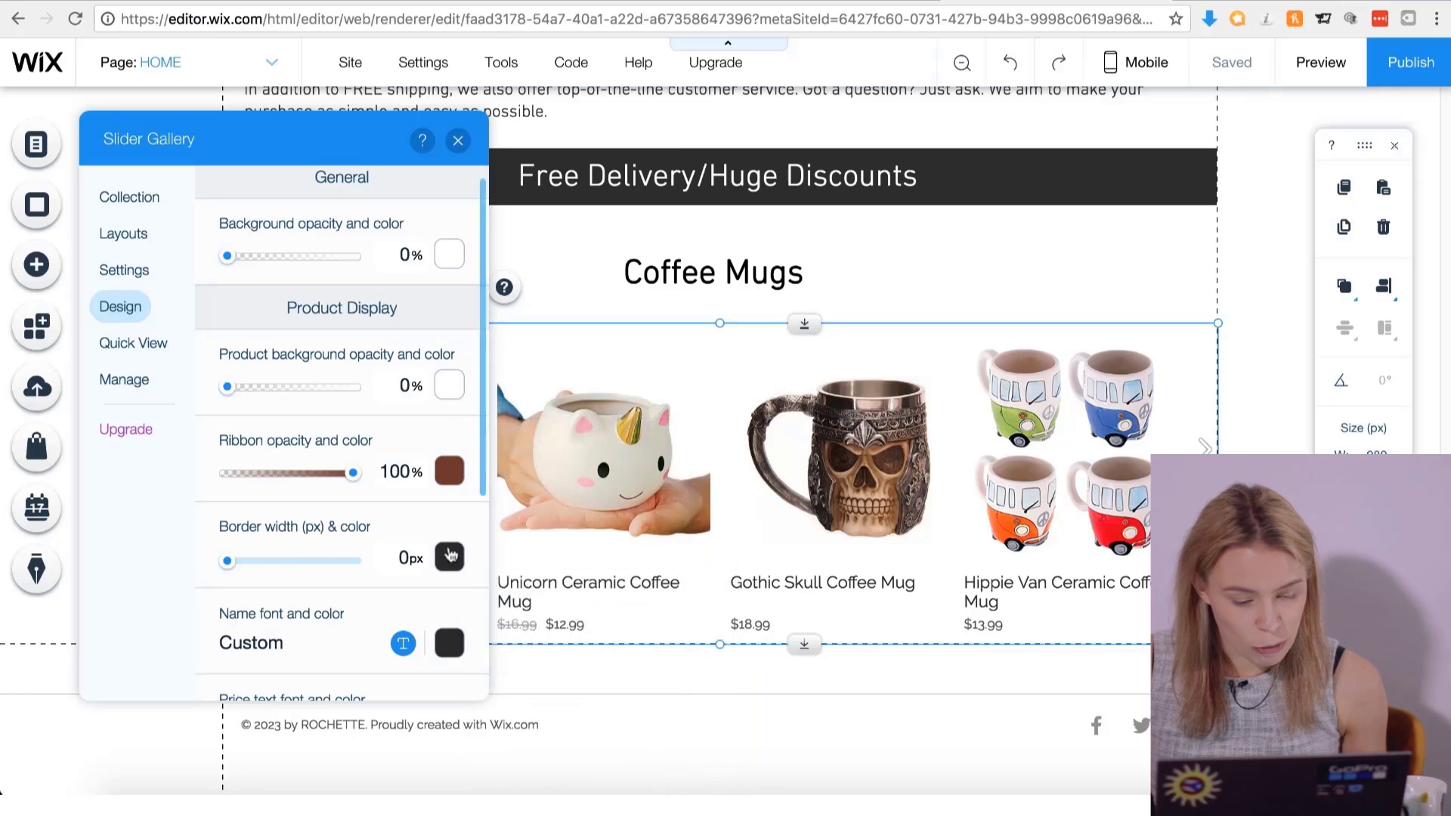
Set the slider gallery's product name font to DIN Next Light.
scroll(340, 590, "down", 2)
left_click(402, 477)
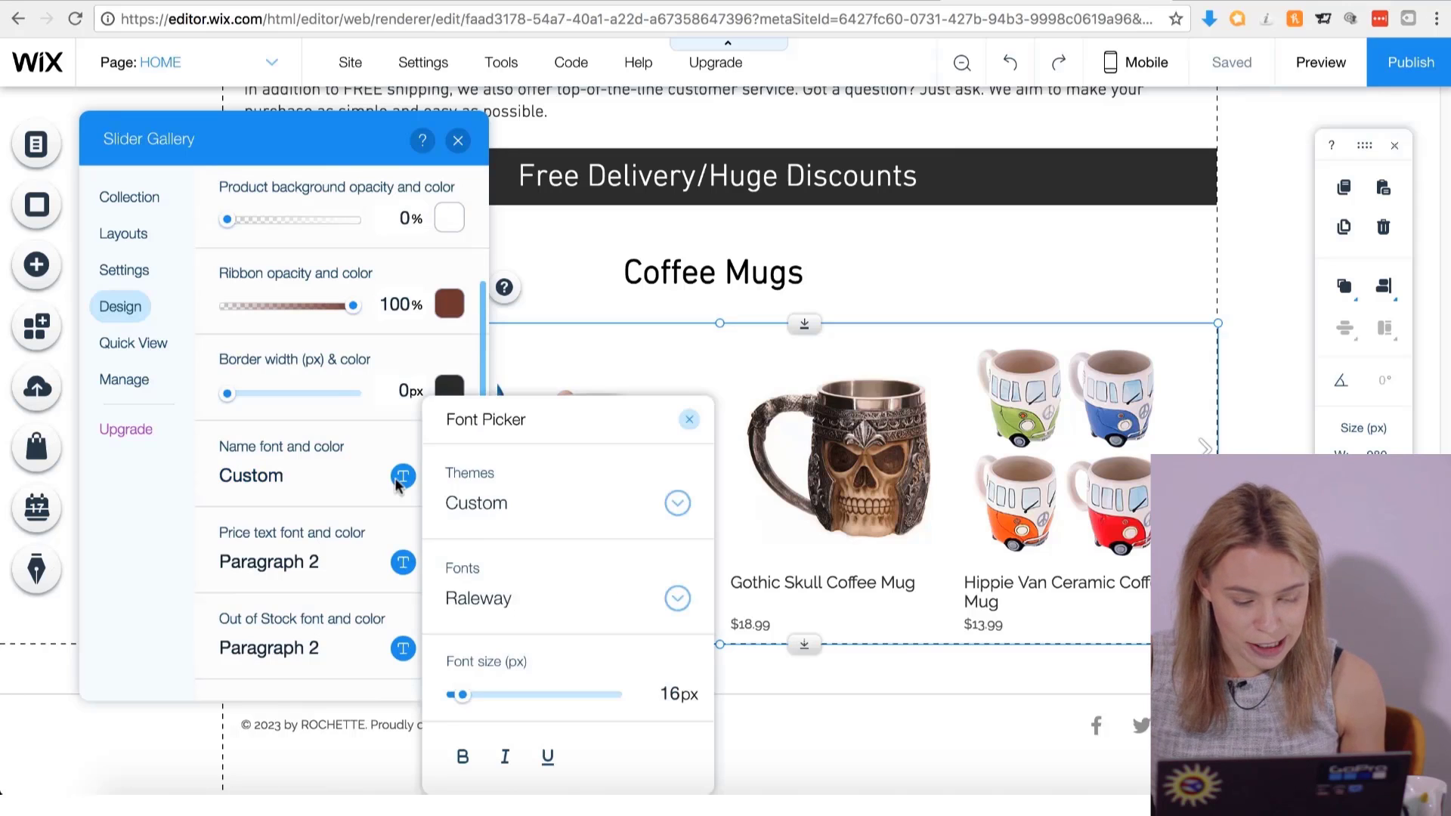
left_click(522, 601)
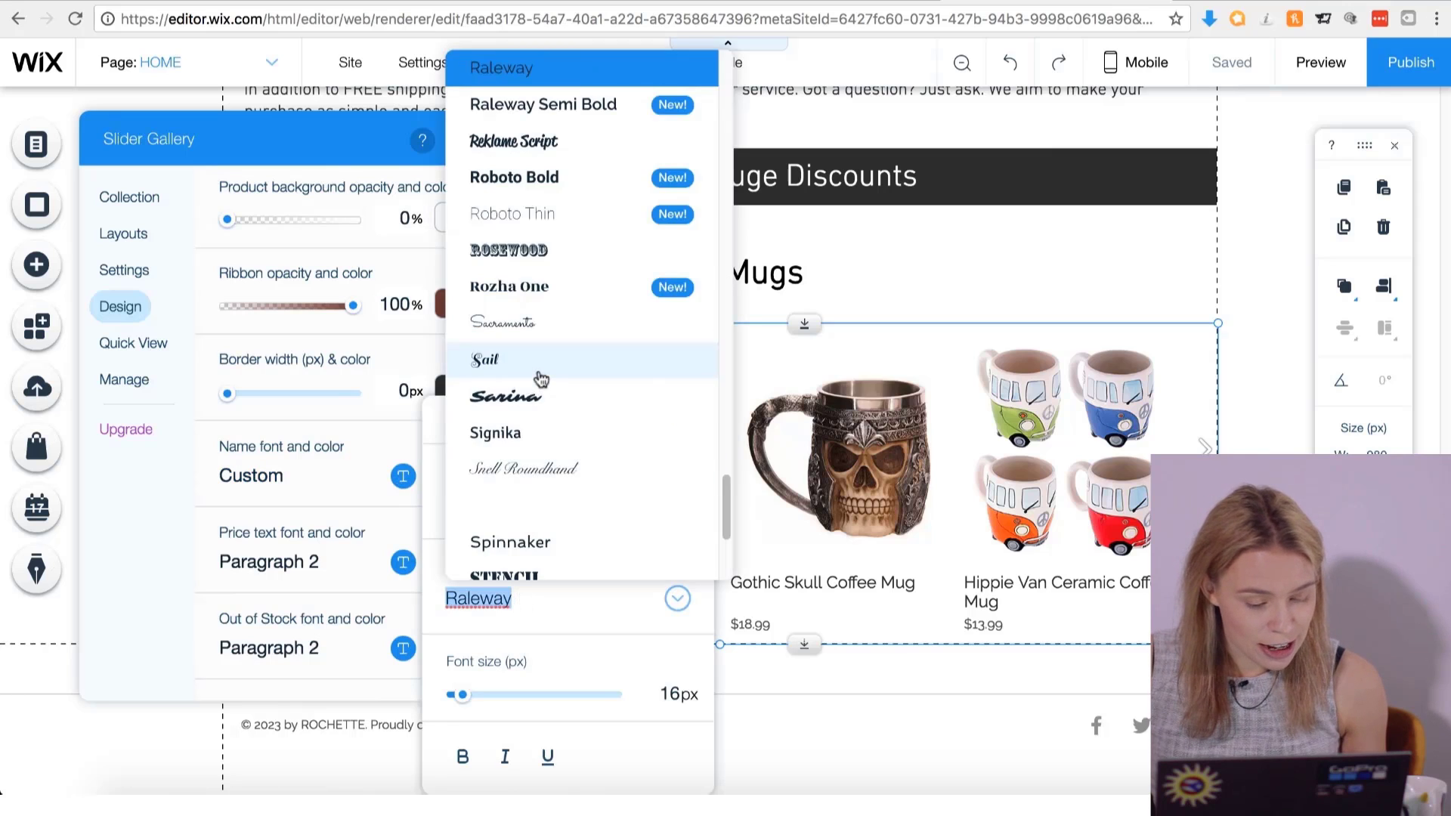
scroll(540, 379, "up", 8)
scroll(542, 379, "up", 10)
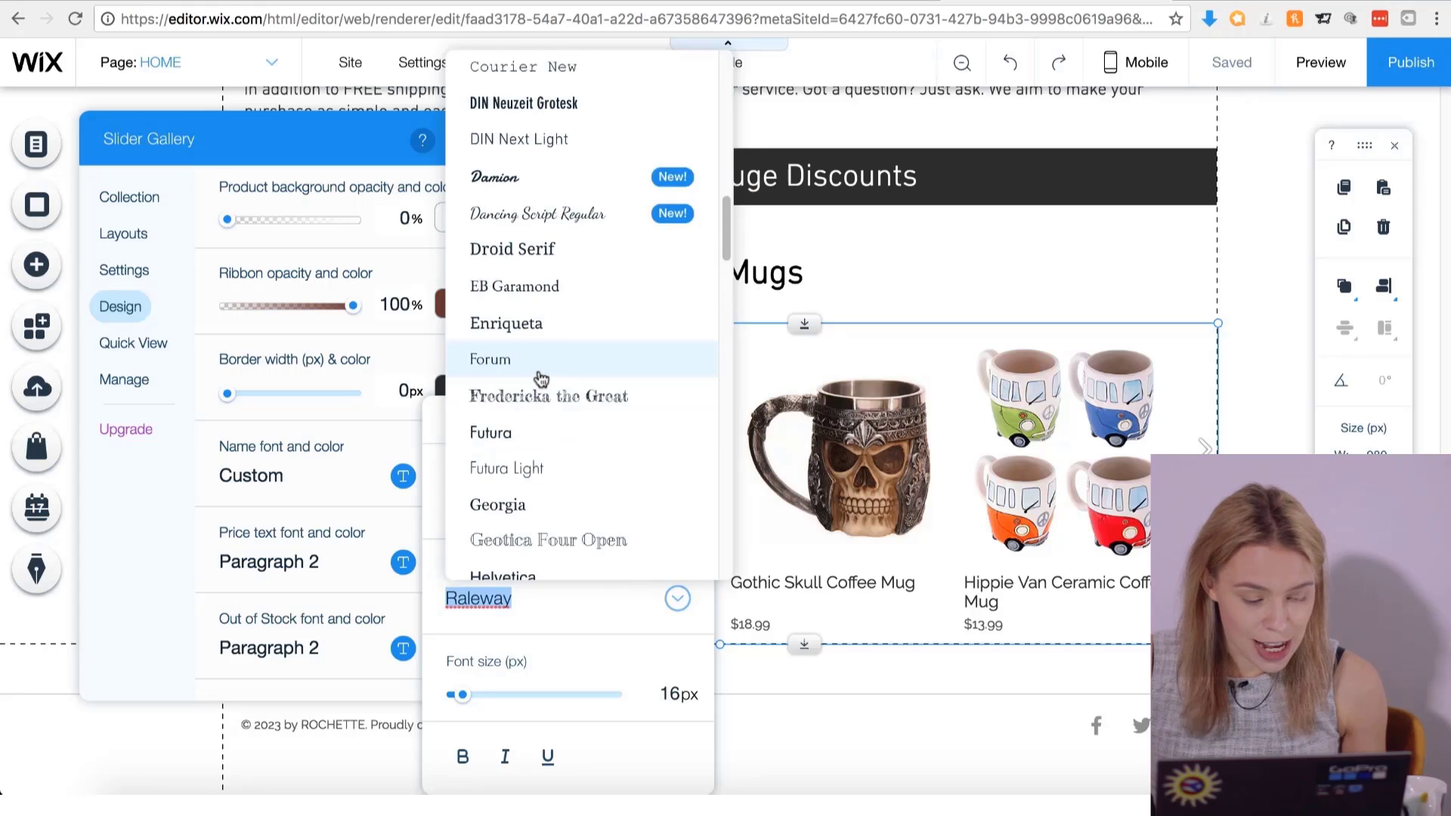
left_click(504, 180)
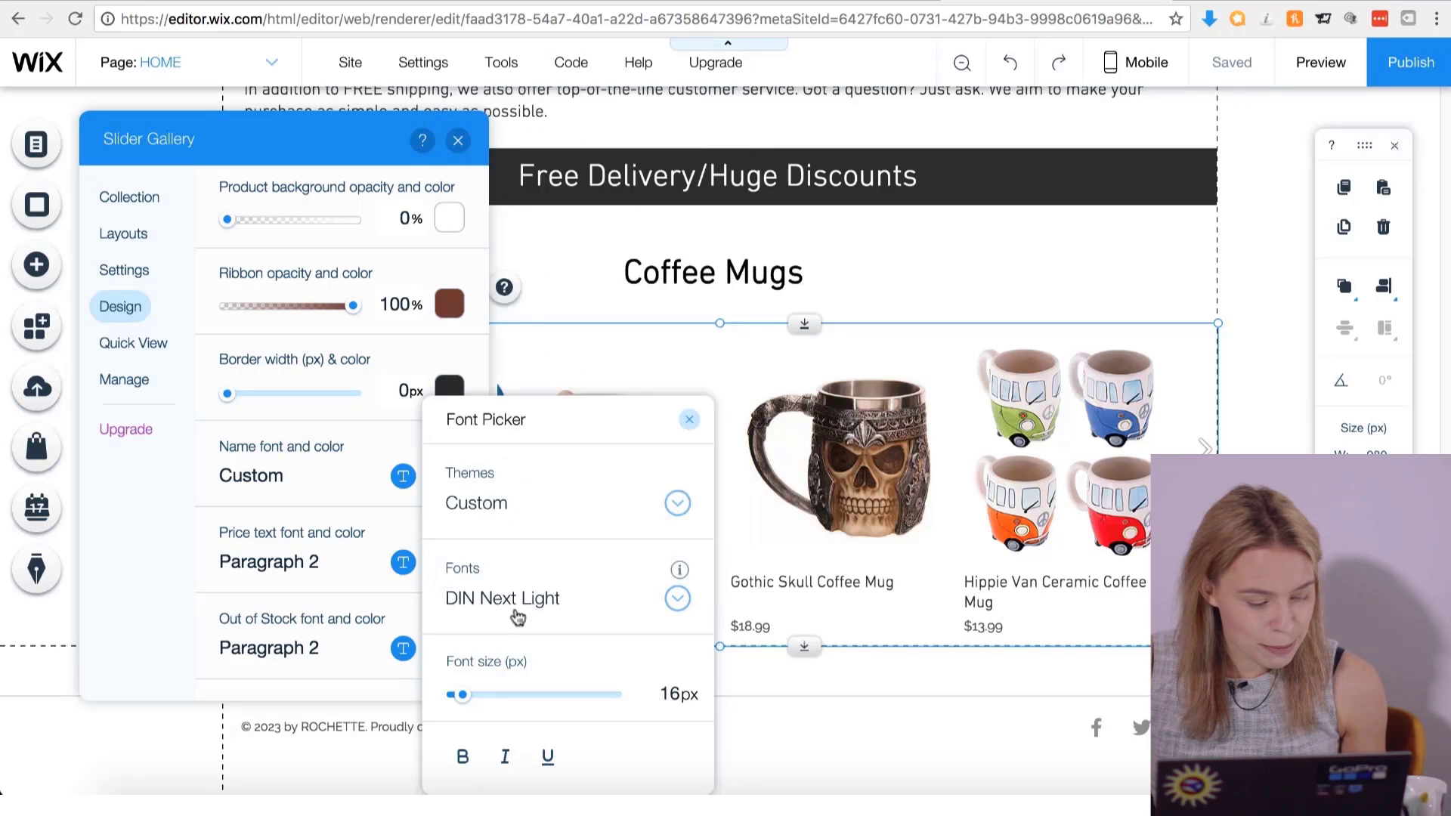
left_click(361, 583)
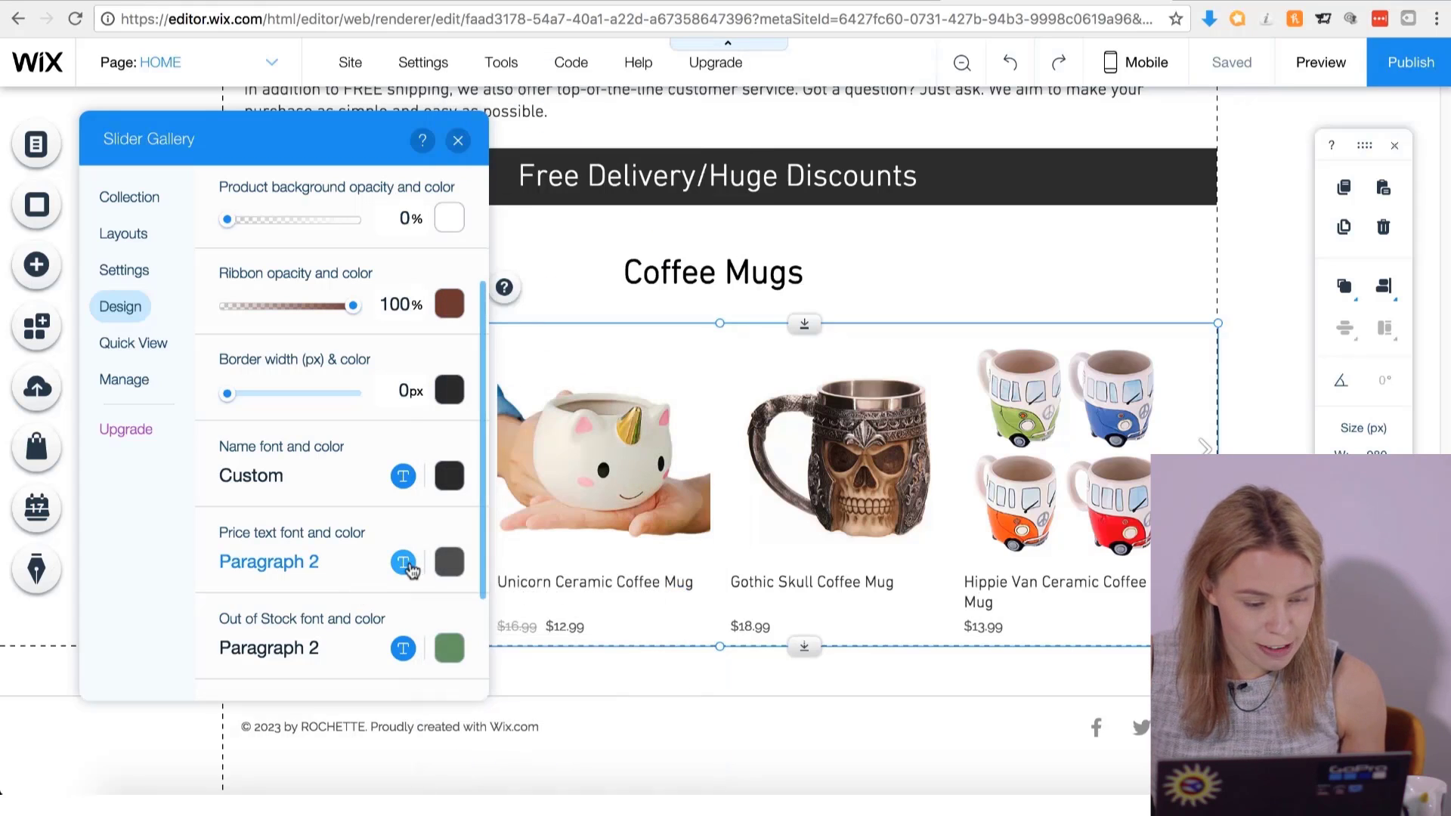
Set the slider gallery's price text font to DIN Next Light.
left_click(403, 562)
left_click(535, 607)
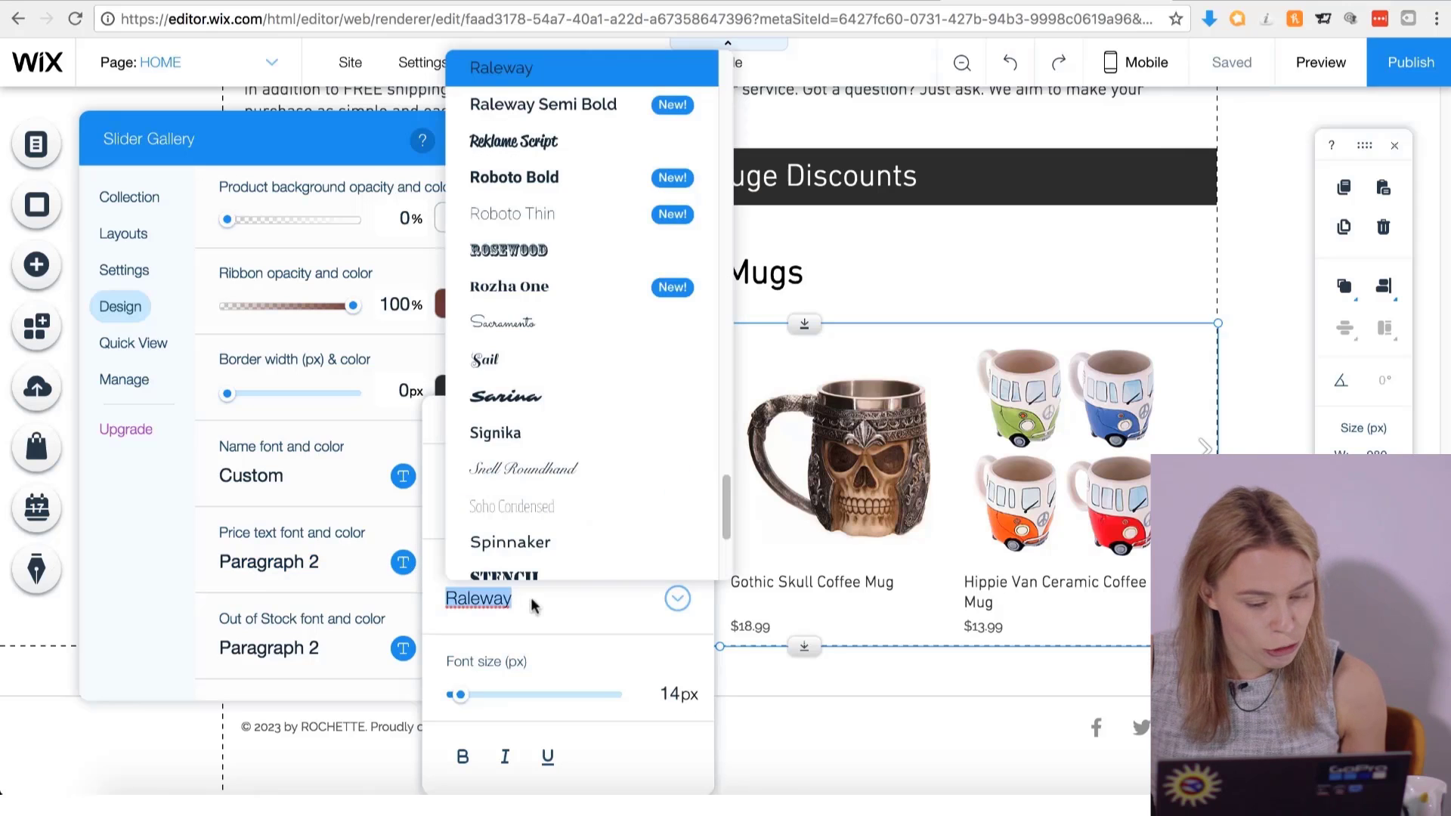
scroll(555, 333, "up", 8)
scroll(557, 335, "up", 10)
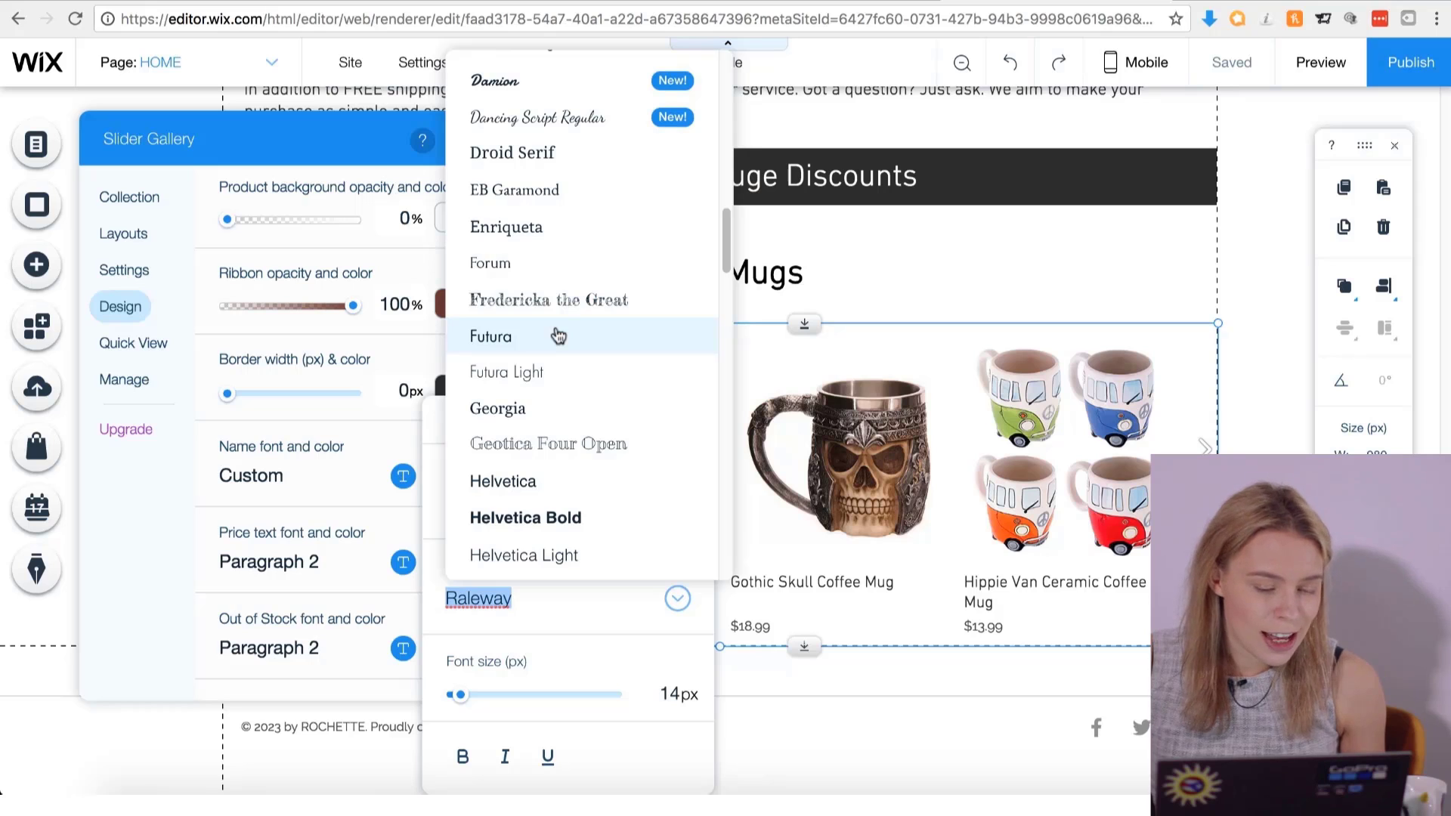
scroll(555, 334, "up", 3)
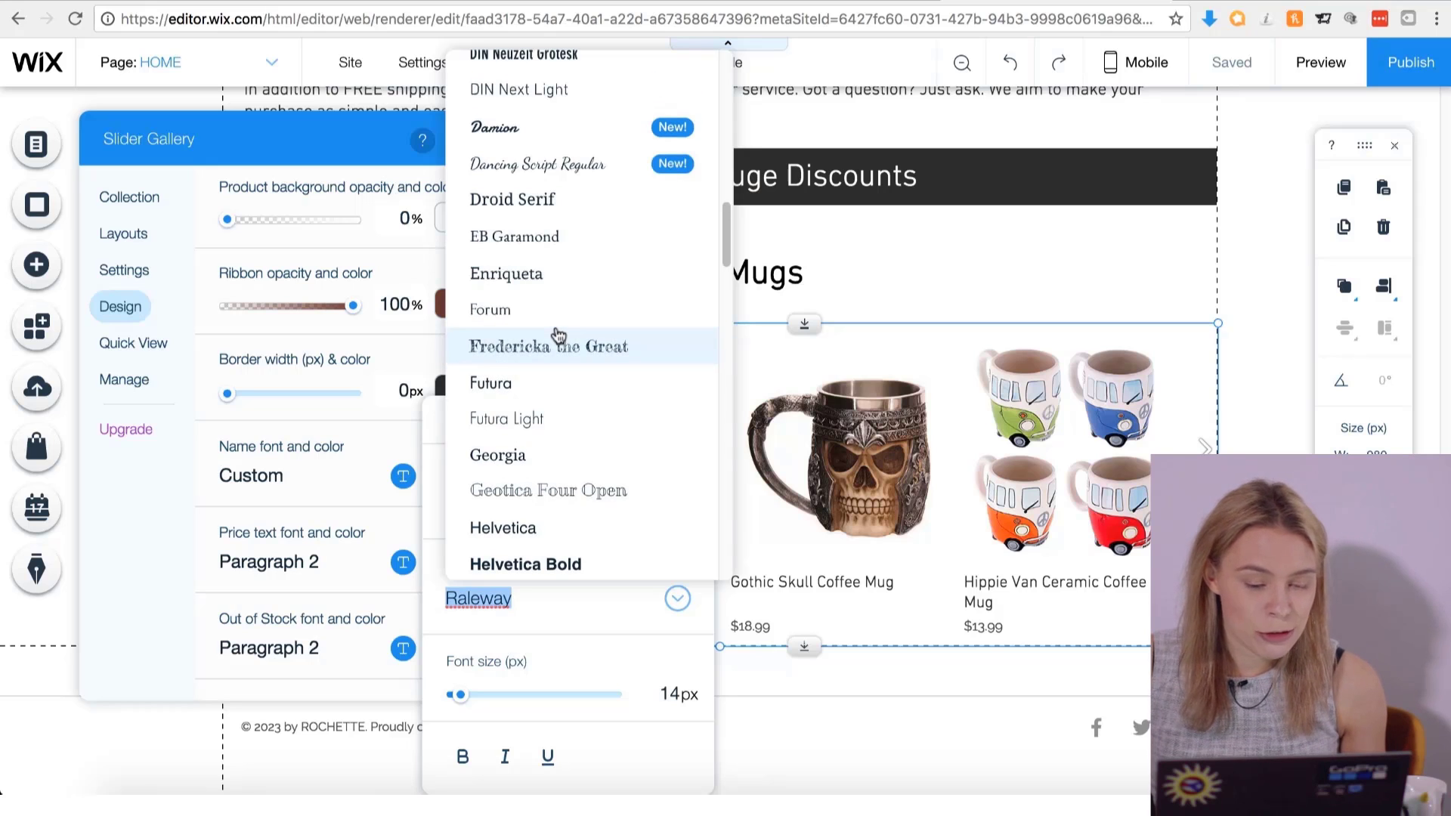
left_click(551, 94)
left_click(344, 622)
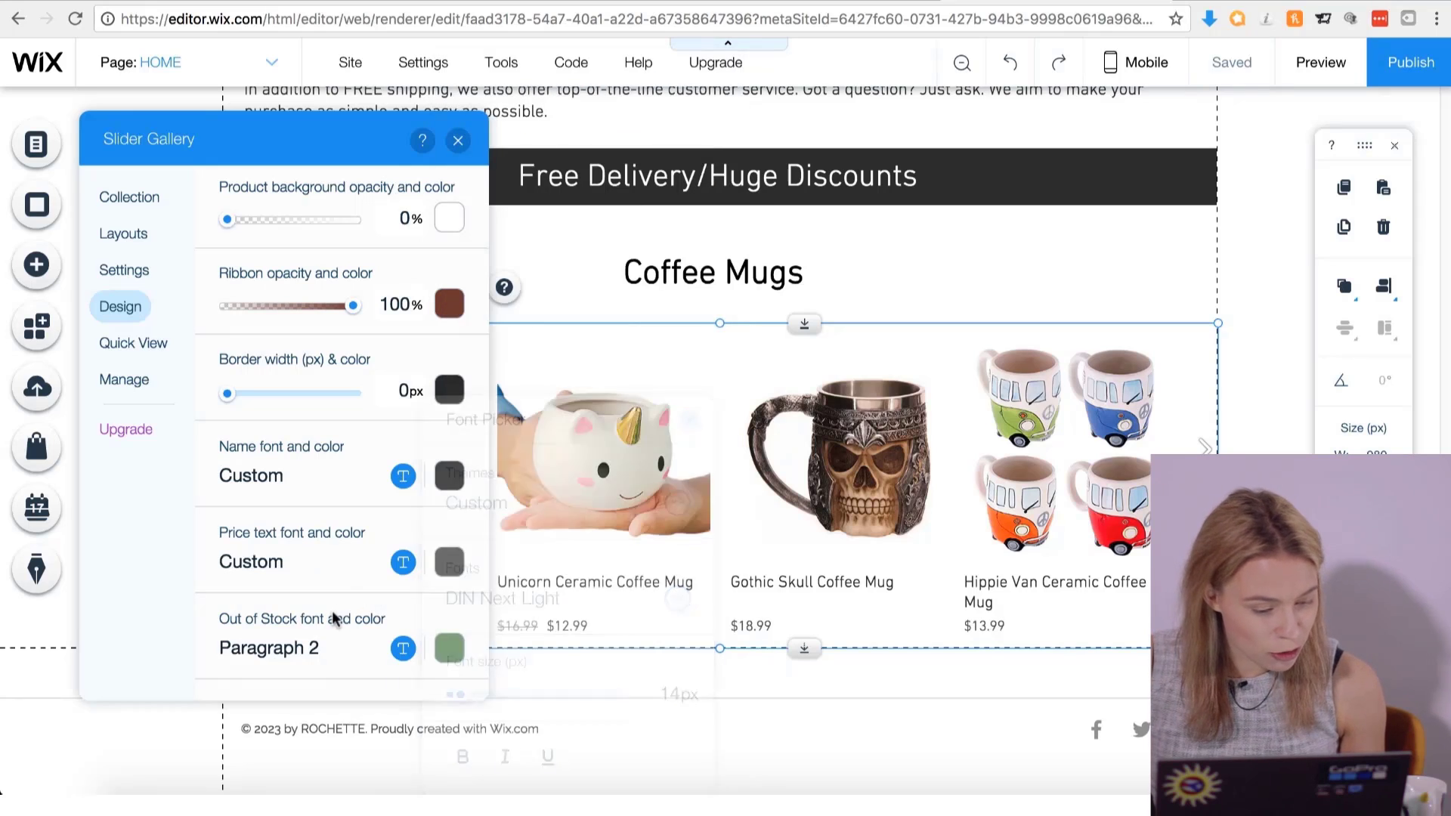
Change the slider gallery's Out of Stock text colour to the saved brown #743F37.
scroll(346, 625, "down", 3)
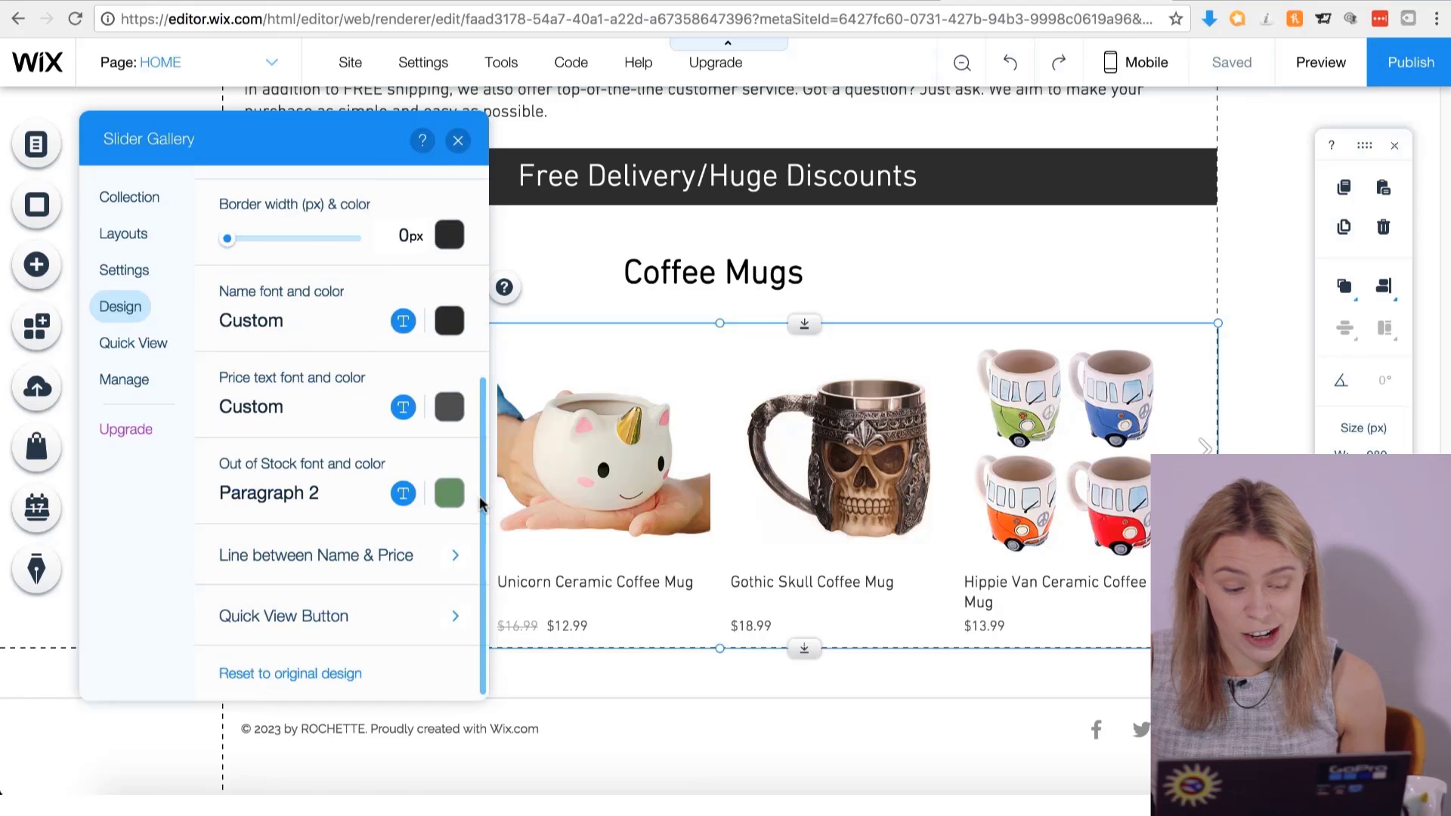
left_click(449, 493)
left_click(593, 632)
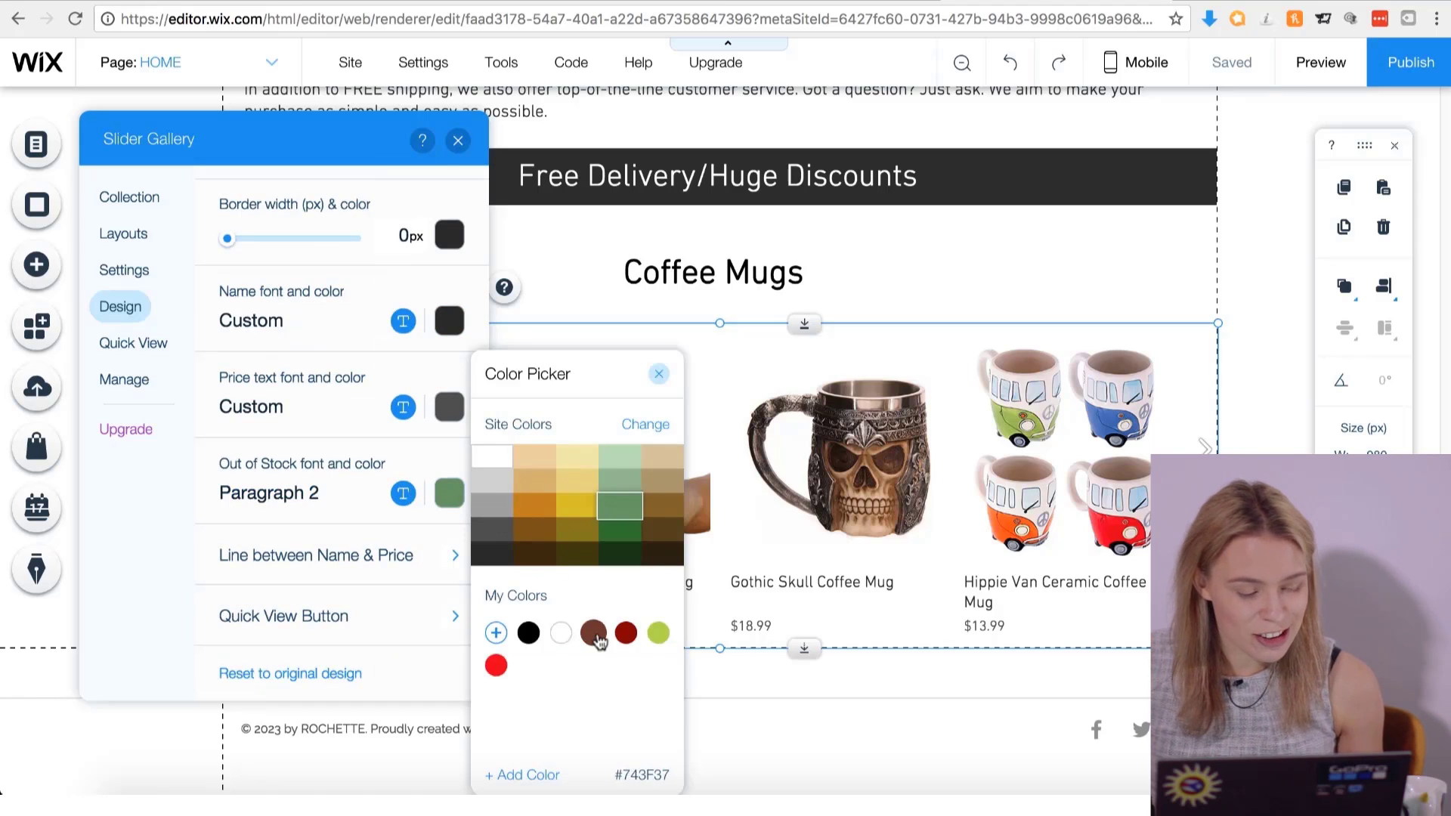
scroll(366, 542, "up", 3)
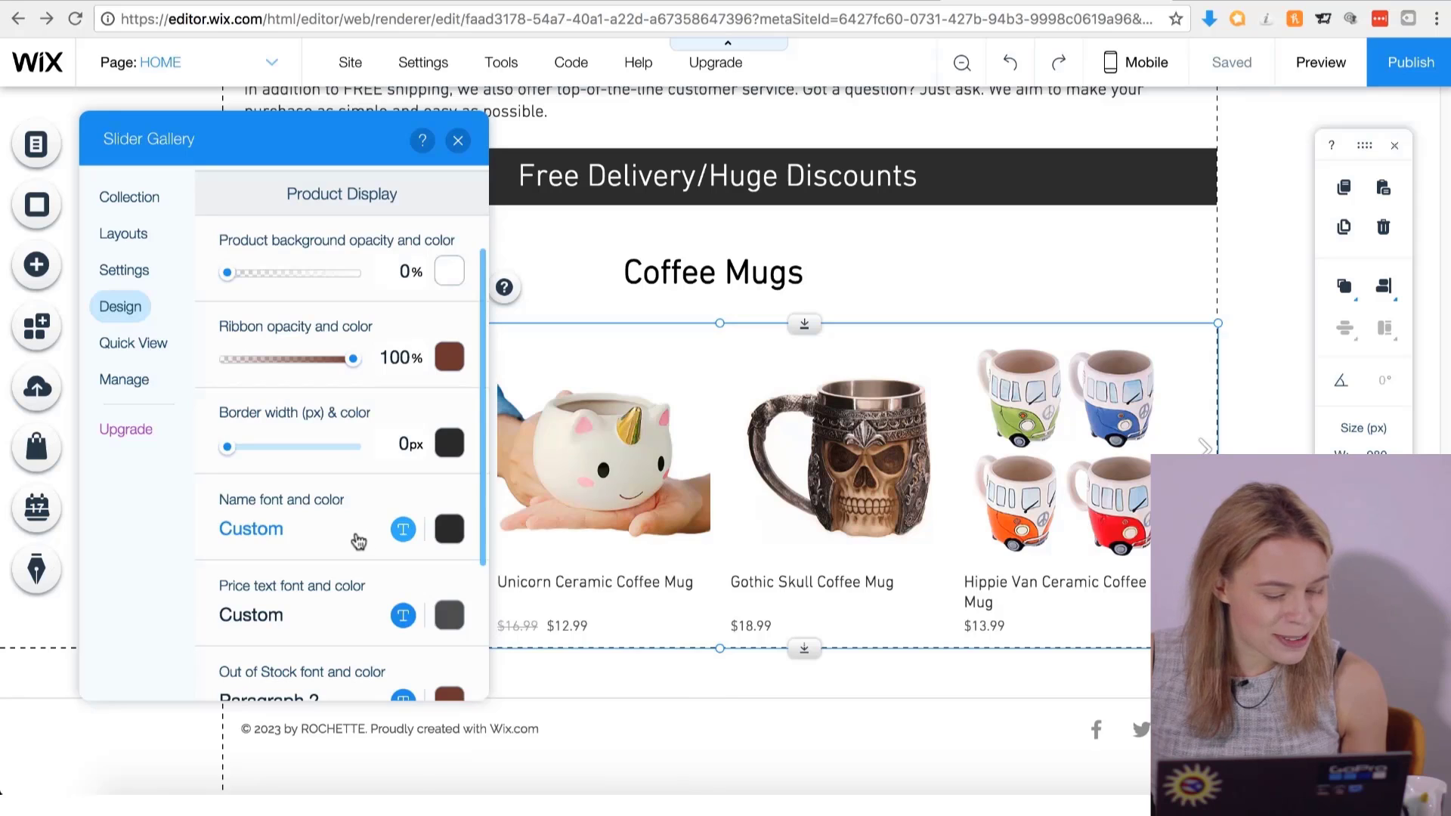
left_click(358, 541)
left_click(334, 619)
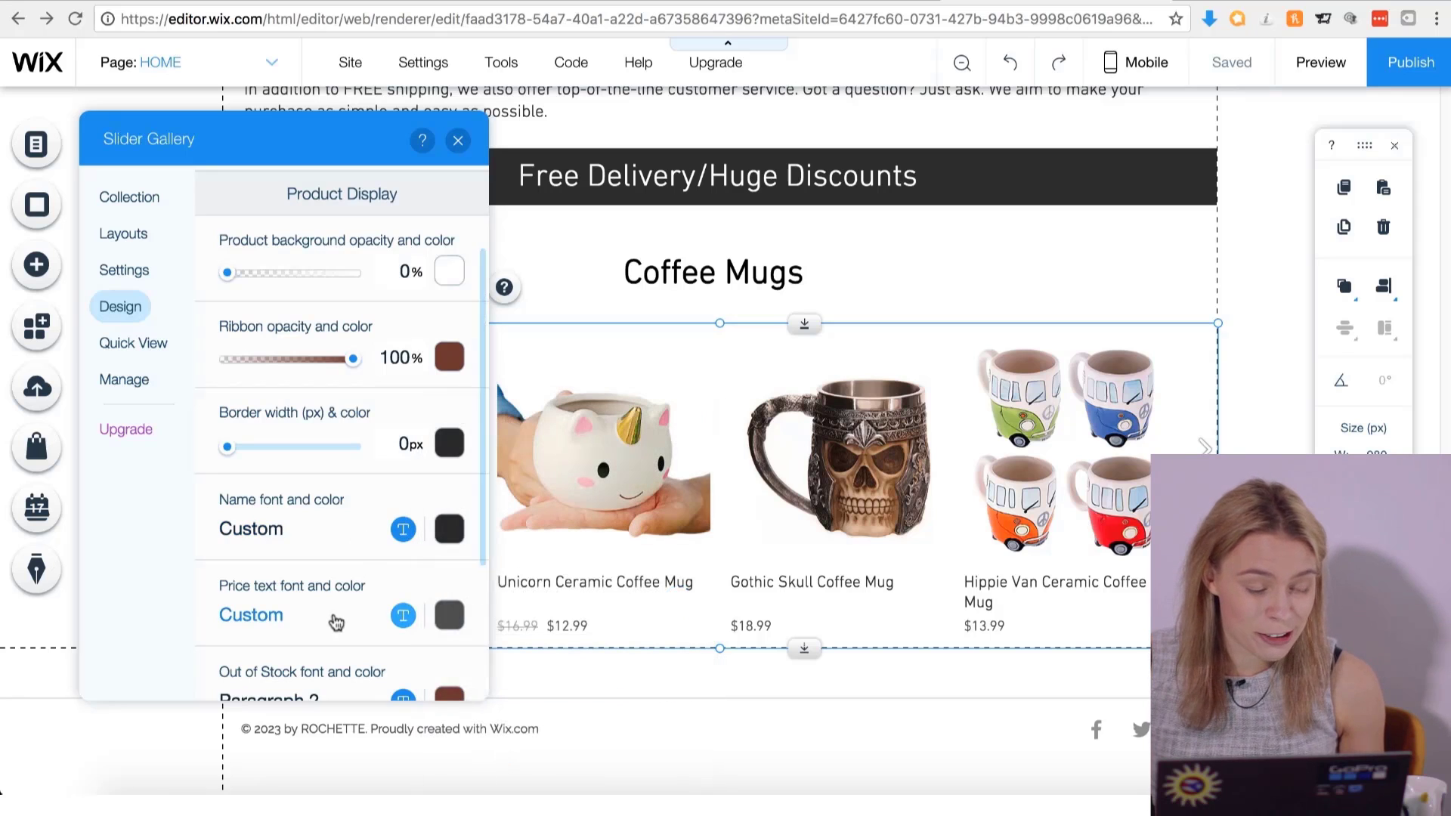
Set the slider gallery's Quick View Button text font to DIN Next Light in the design options.
scroll(336, 620, "down", 3)
left_click(364, 628)
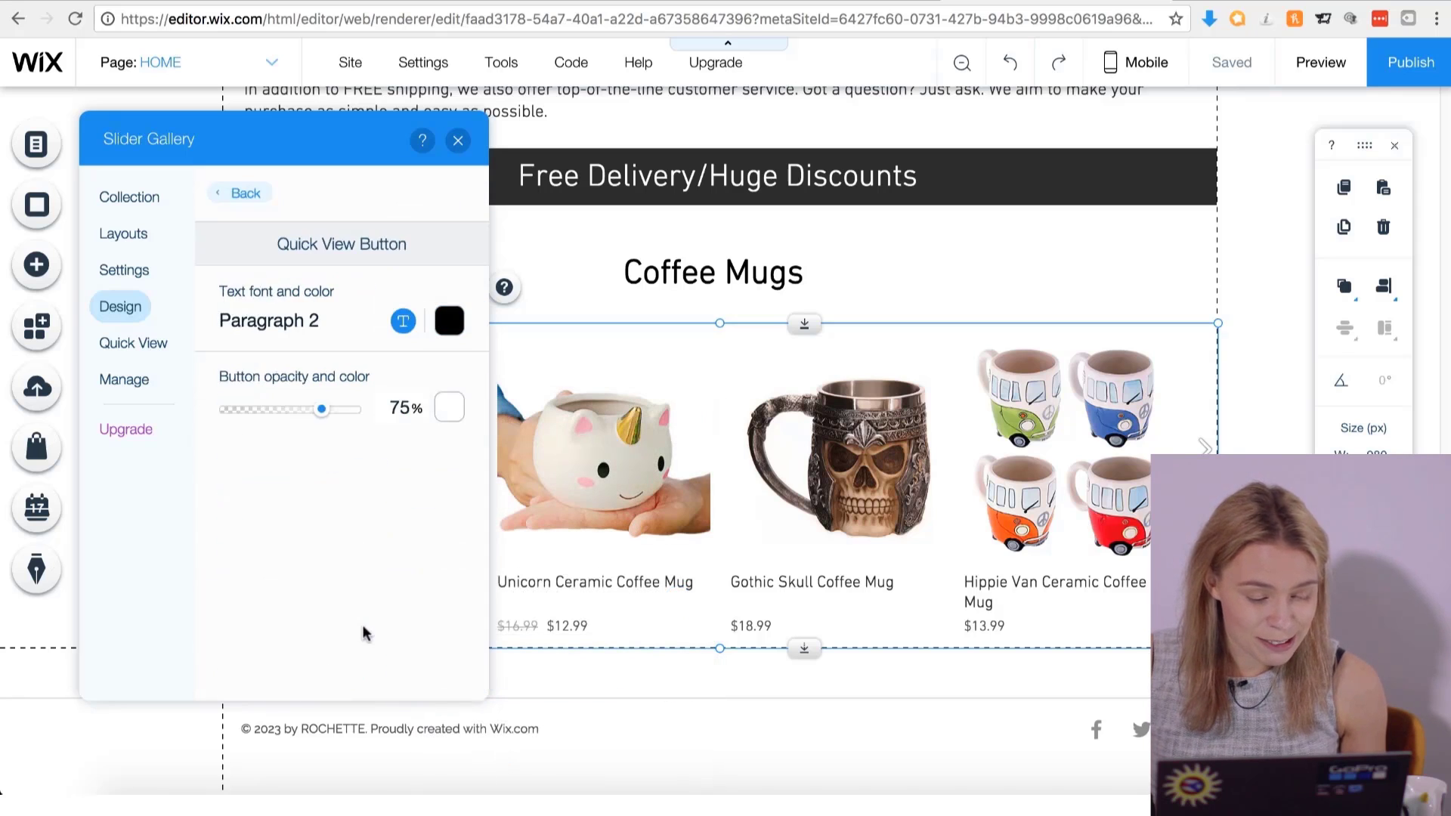
left_click(402, 323)
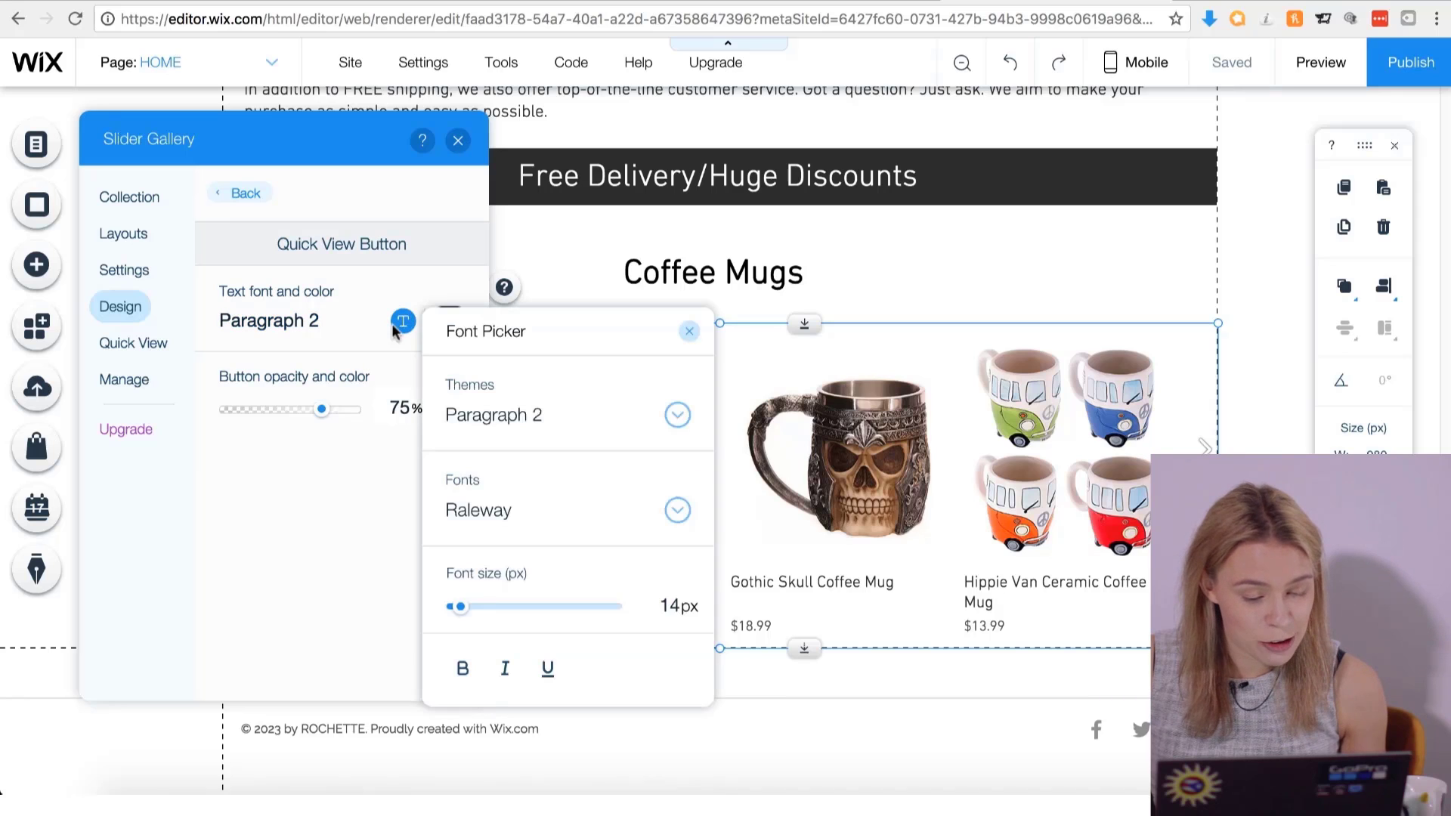
left_click(472, 513)
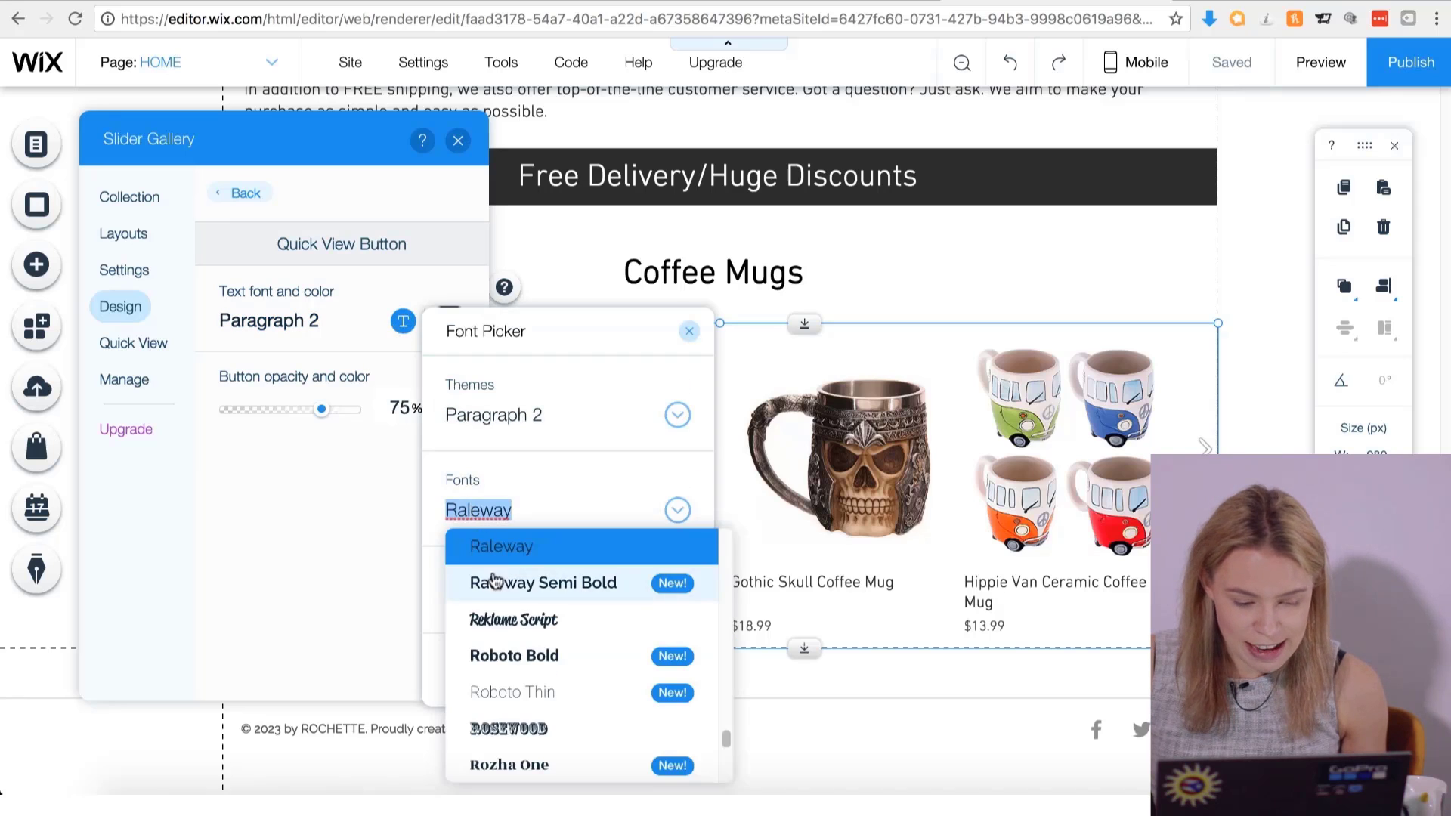
scroll(486, 586, "up", 5)
scroll(496, 580, "up", 10)
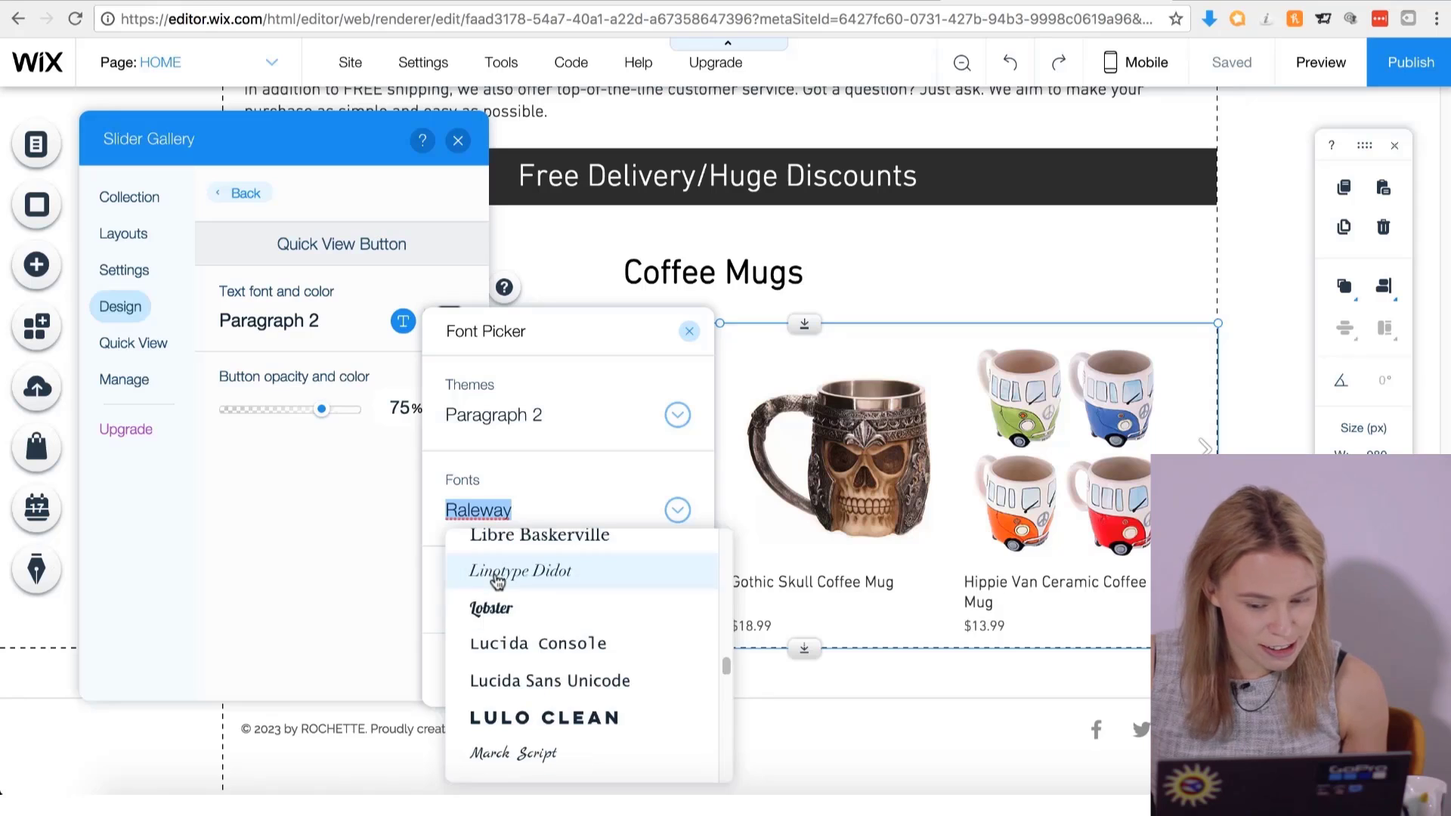
scroll(499, 578, "up", 5)
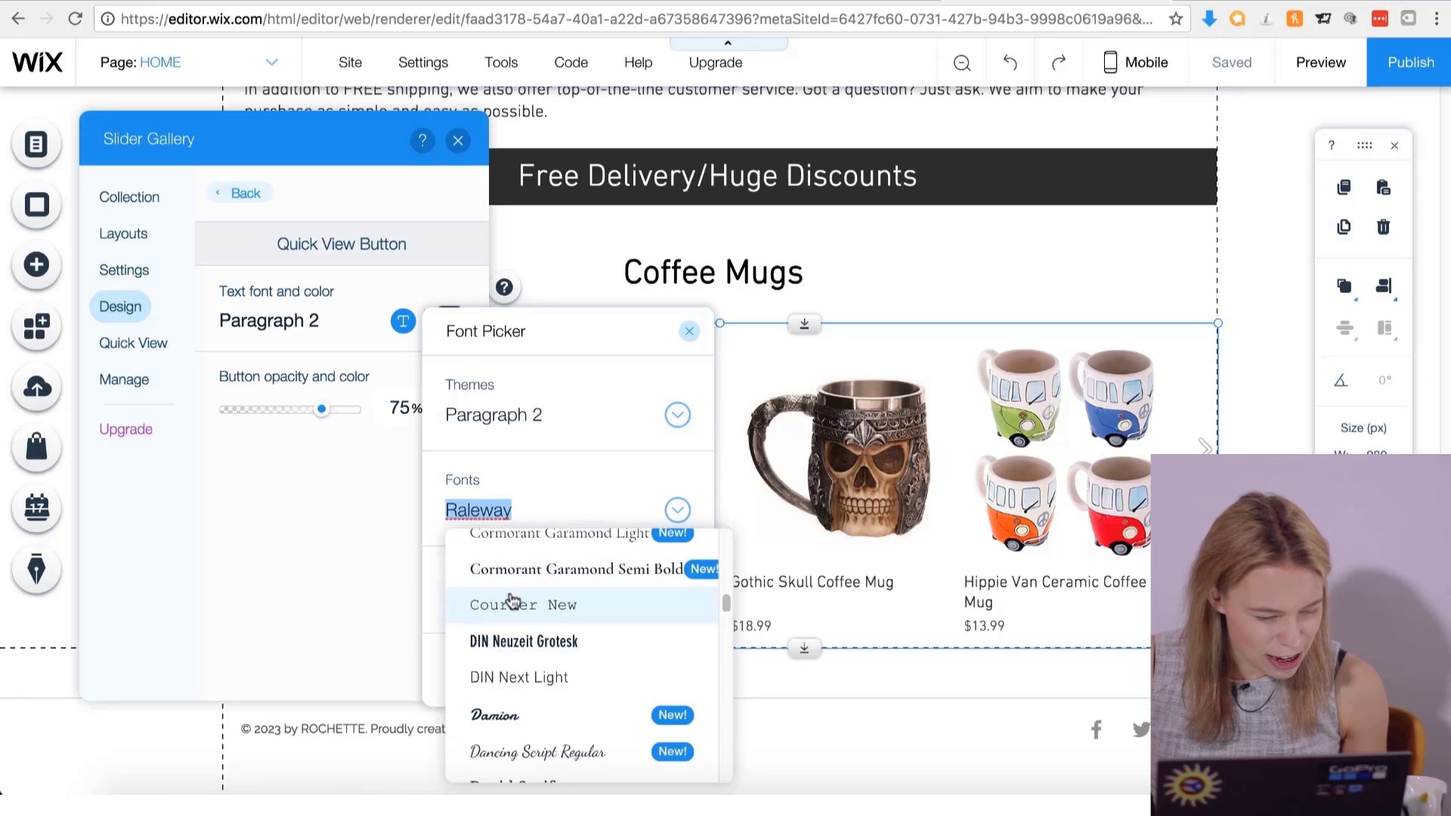
scroll(518, 616, "down", 1)
left_click(523, 639)
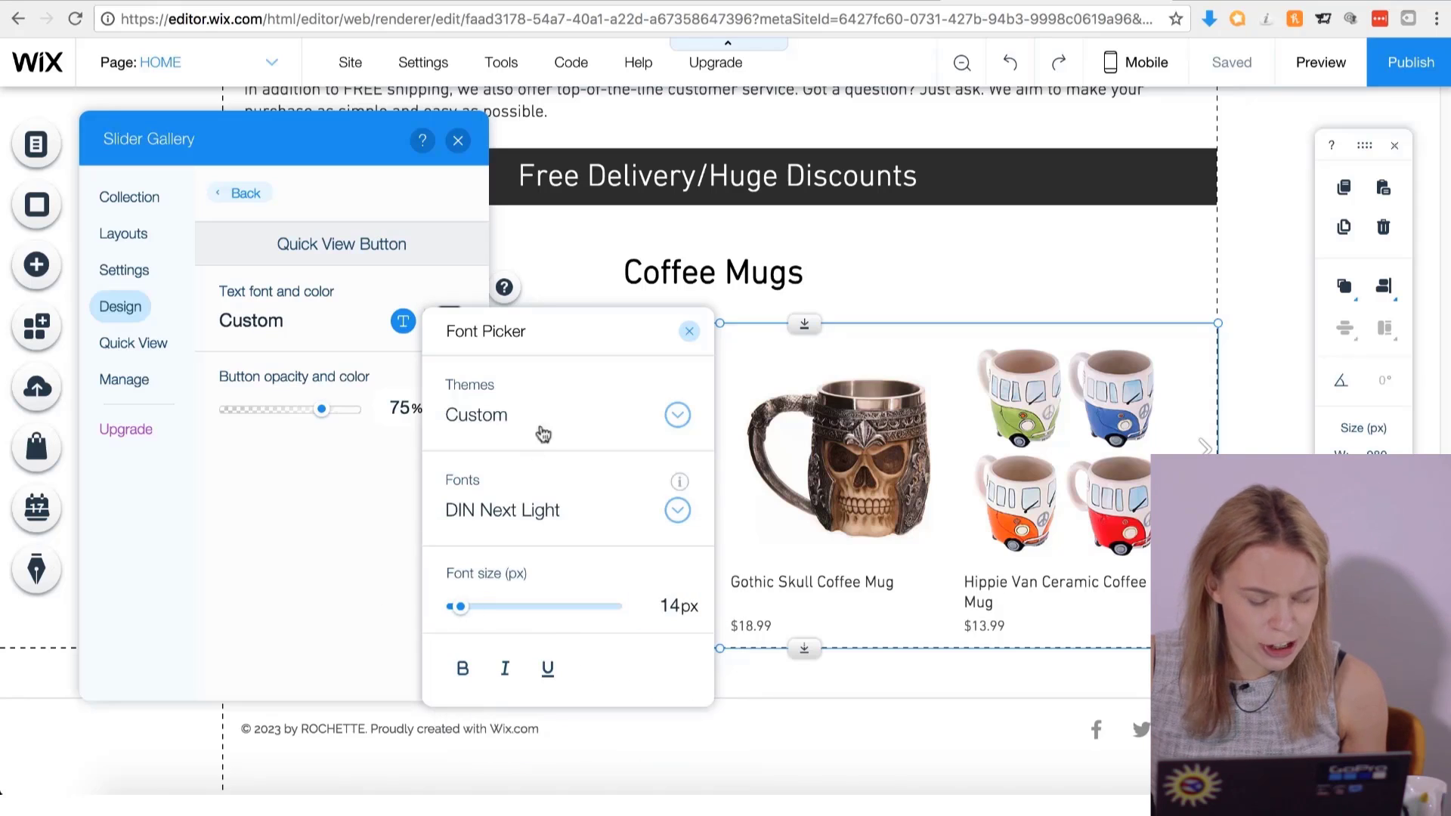
left_click(691, 333)
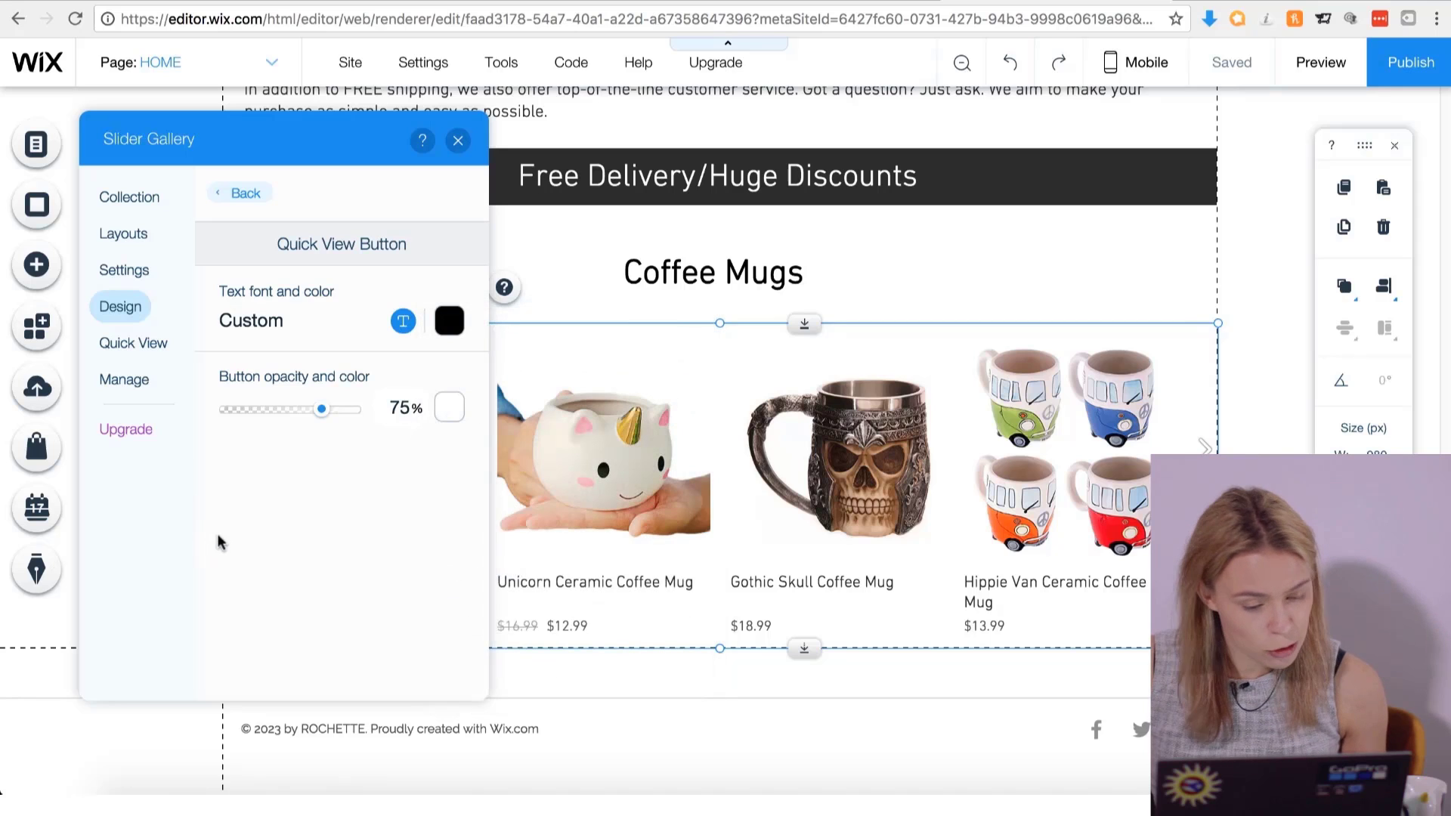
left_click(231, 193)
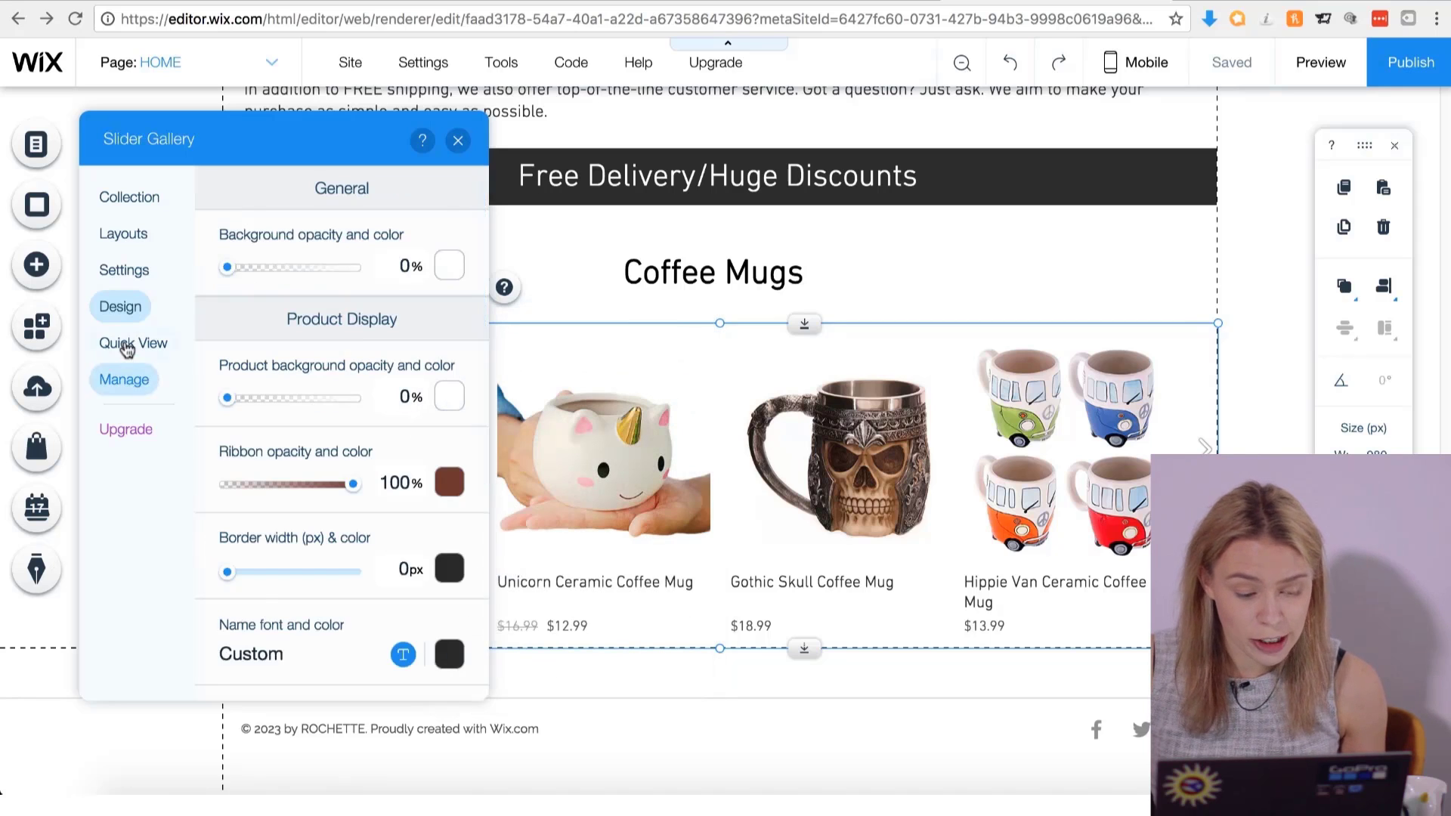
Change the border colour of the slider gallery's Quick View window to the saved brown #743F37.
left_click(126, 346)
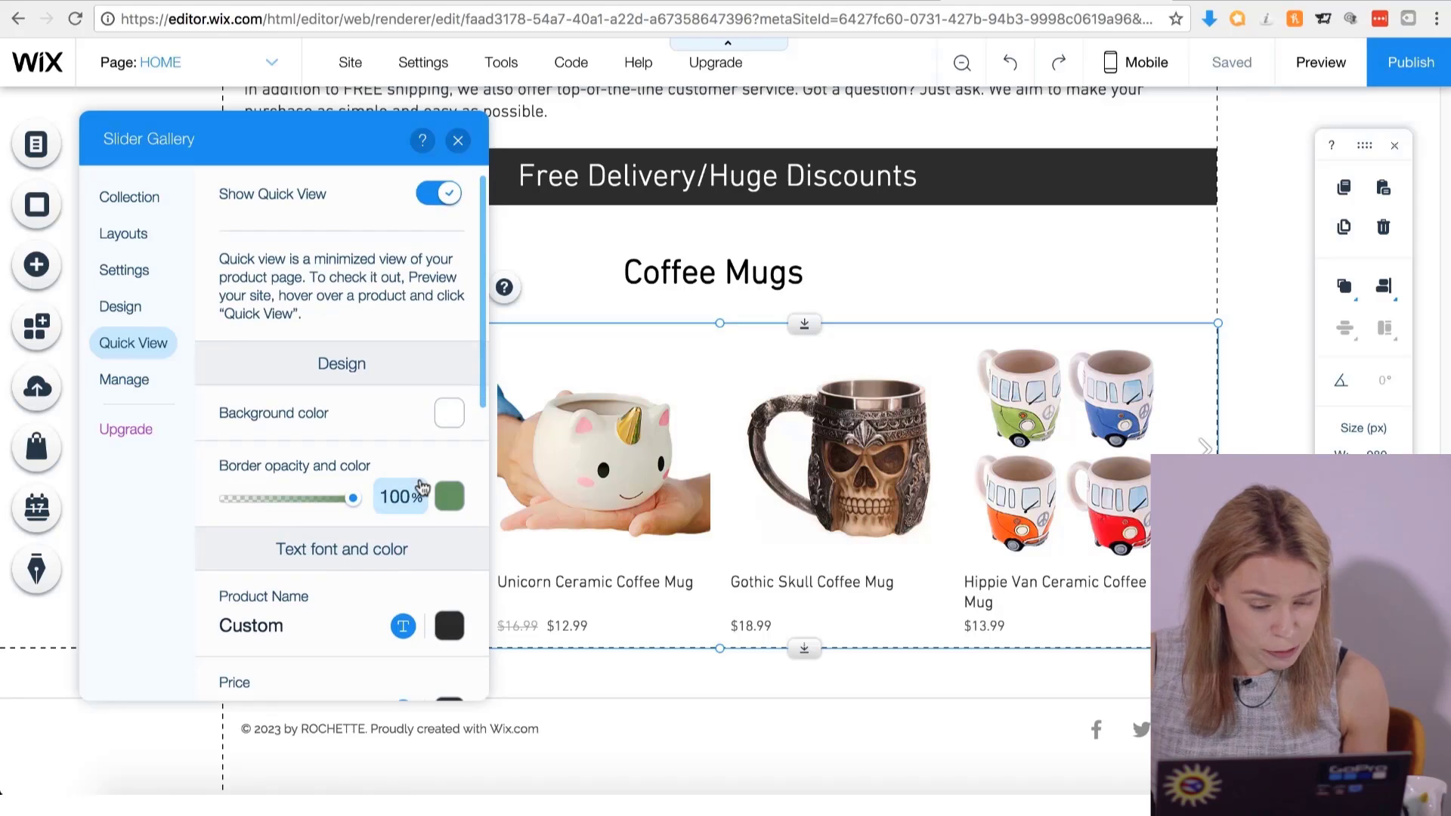
scroll(421, 487, "down", 1)
left_click(446, 451)
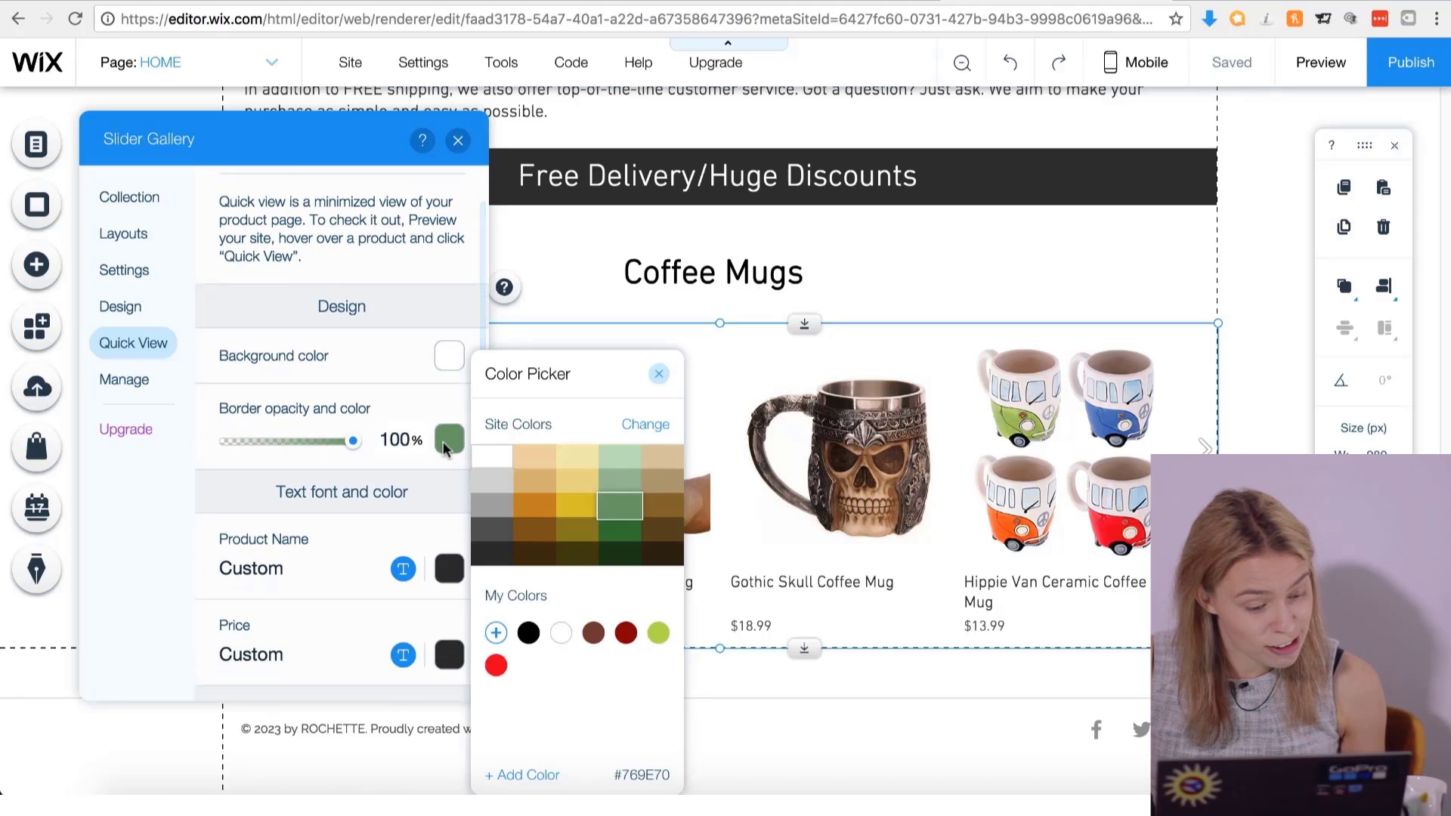
left_click(594, 633)
left_click(422, 533)
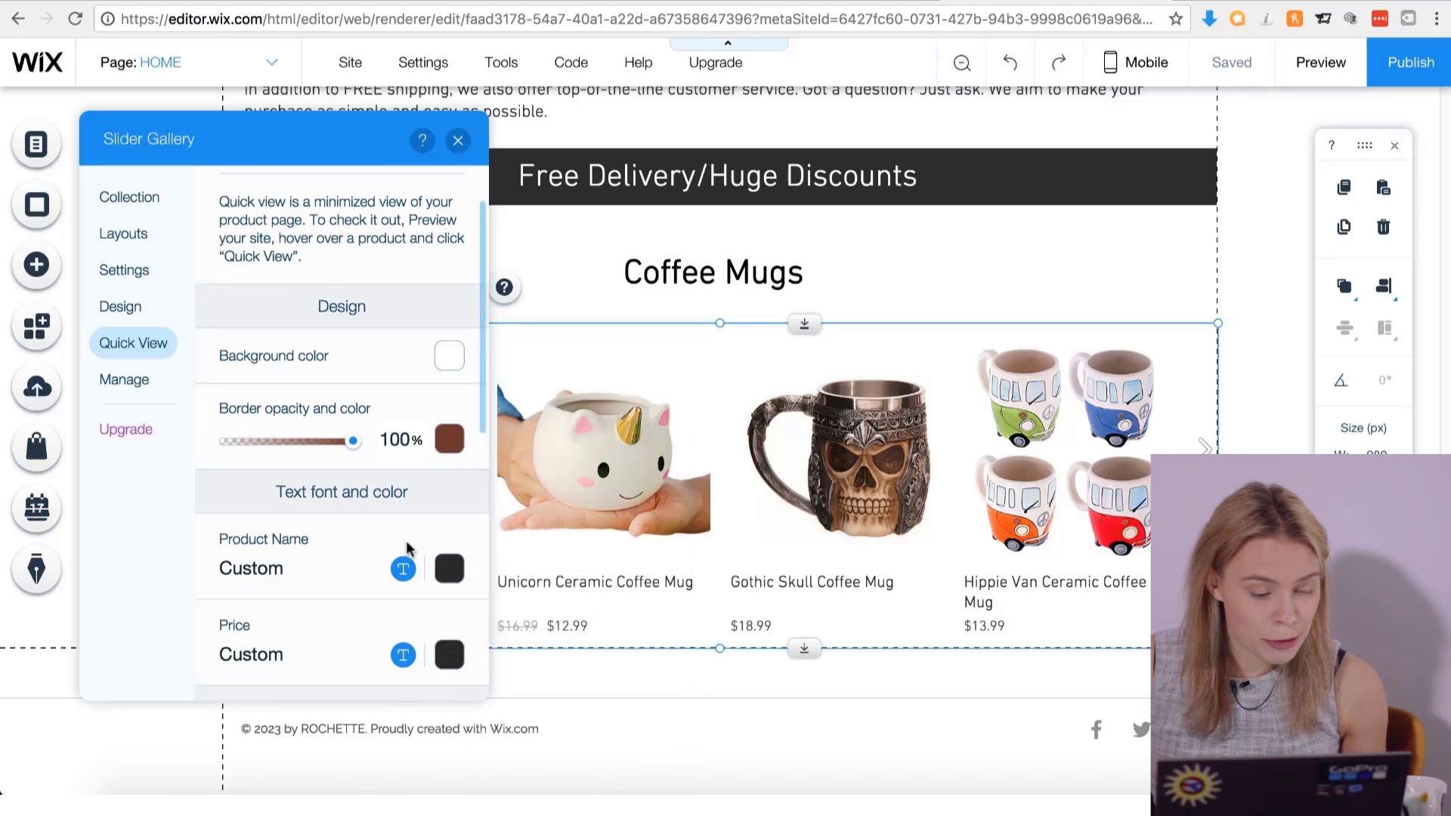
Set the product name font in the Quick View settings to DIN Next Light.
scroll(421, 533, "down", 2)
left_click(402, 444)
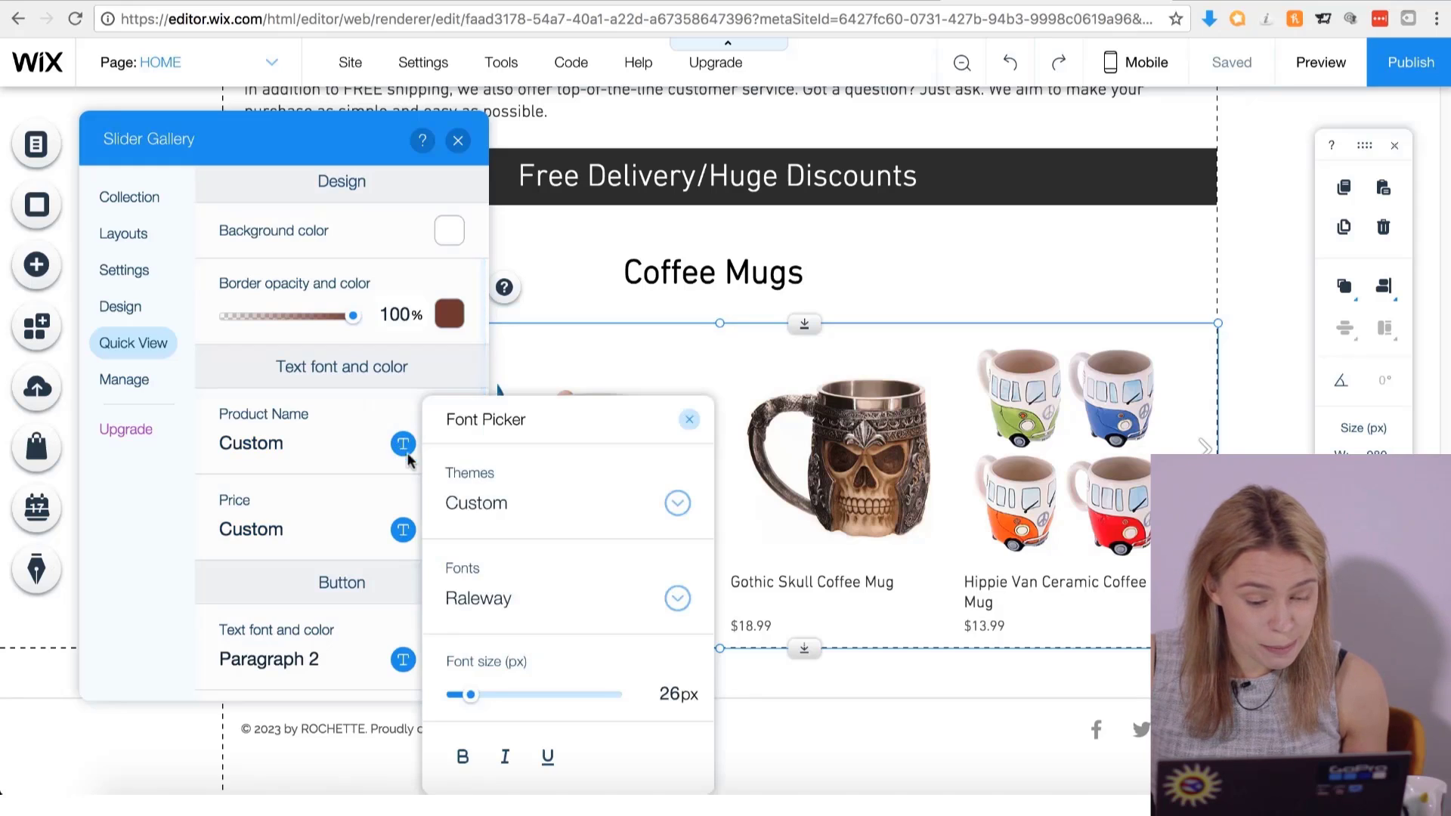
left_click(499, 595)
scroll(514, 301, "up", 10)
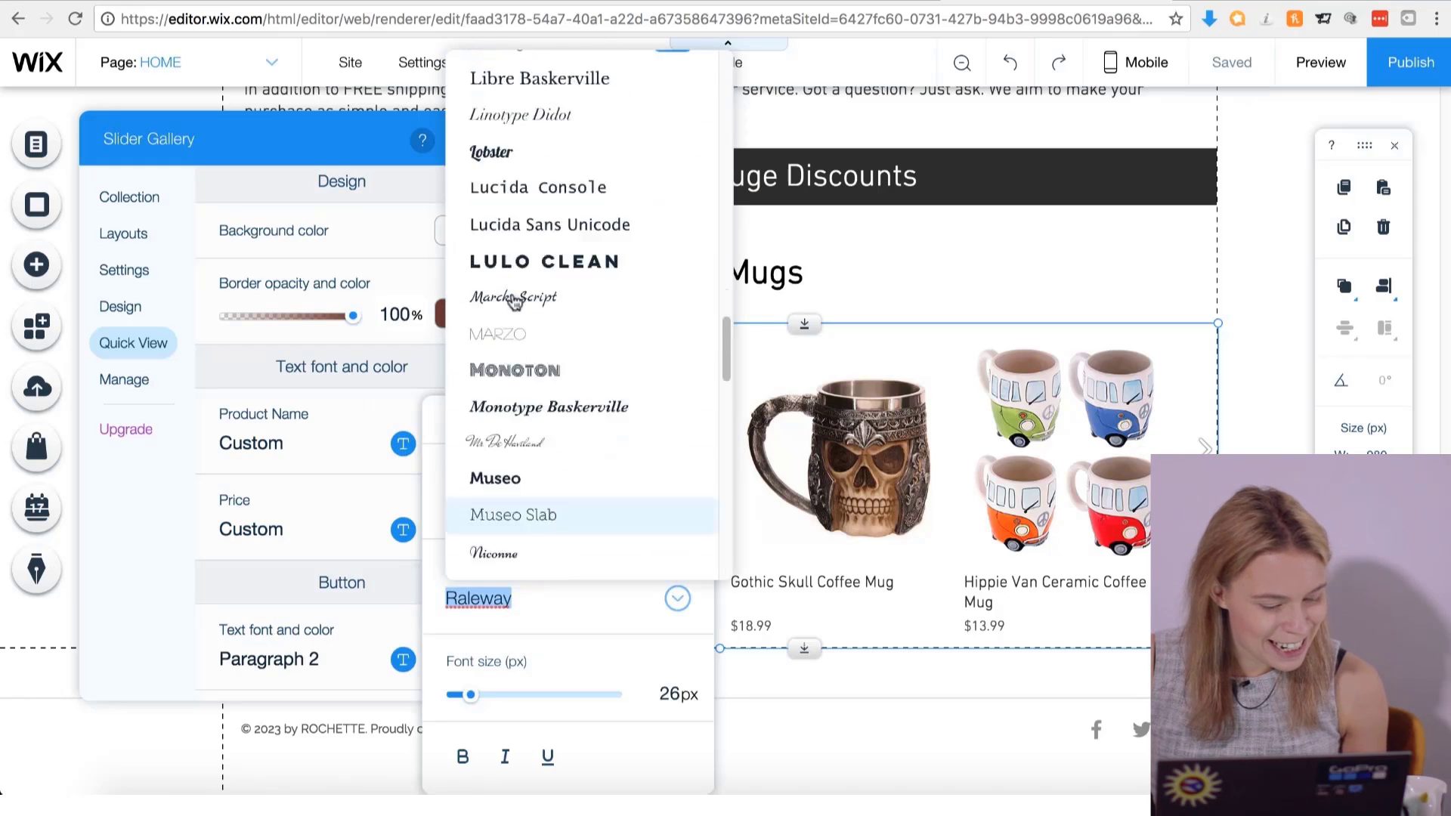
scroll(514, 301, "up", 12)
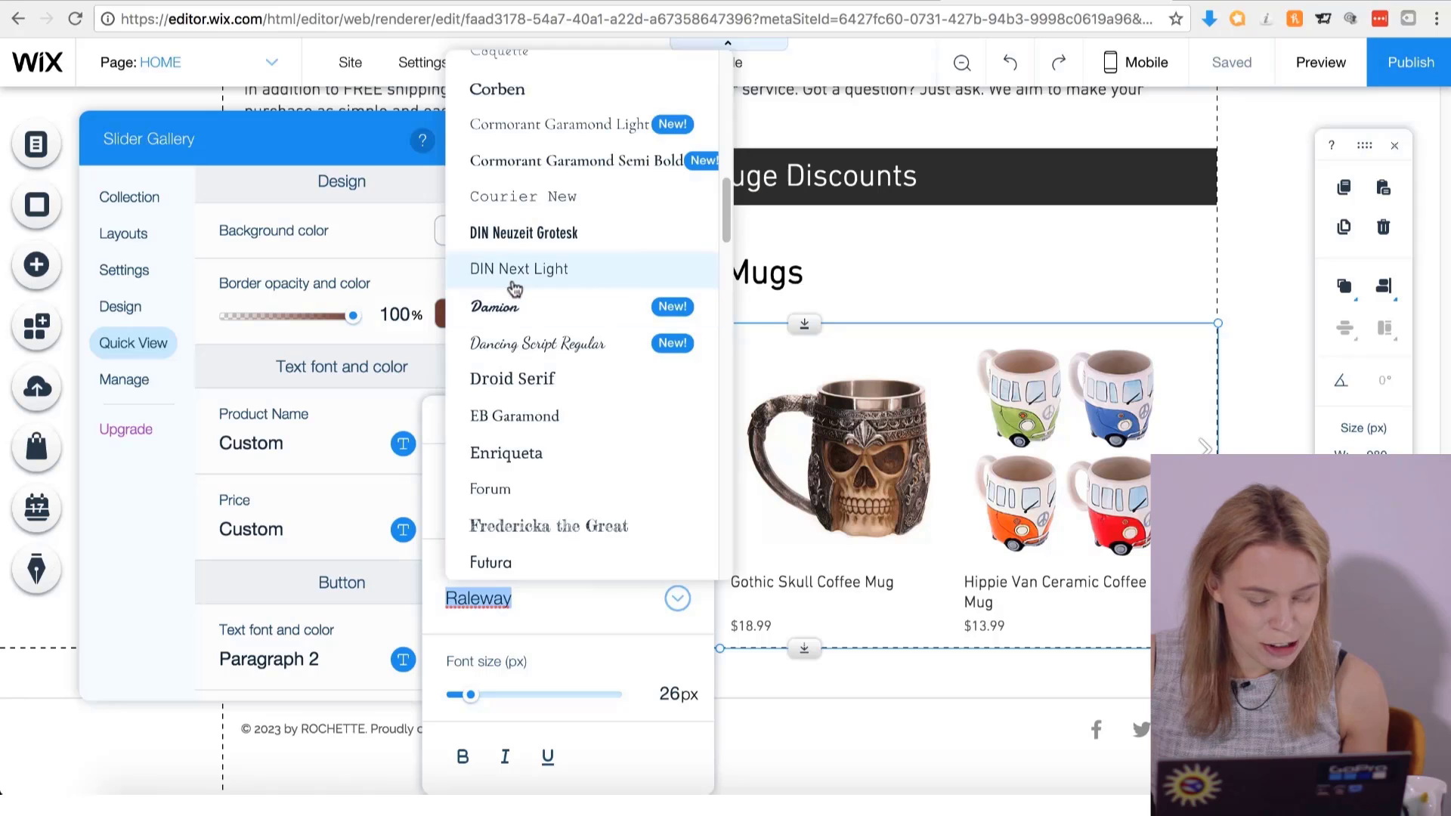
left_click(514, 272)
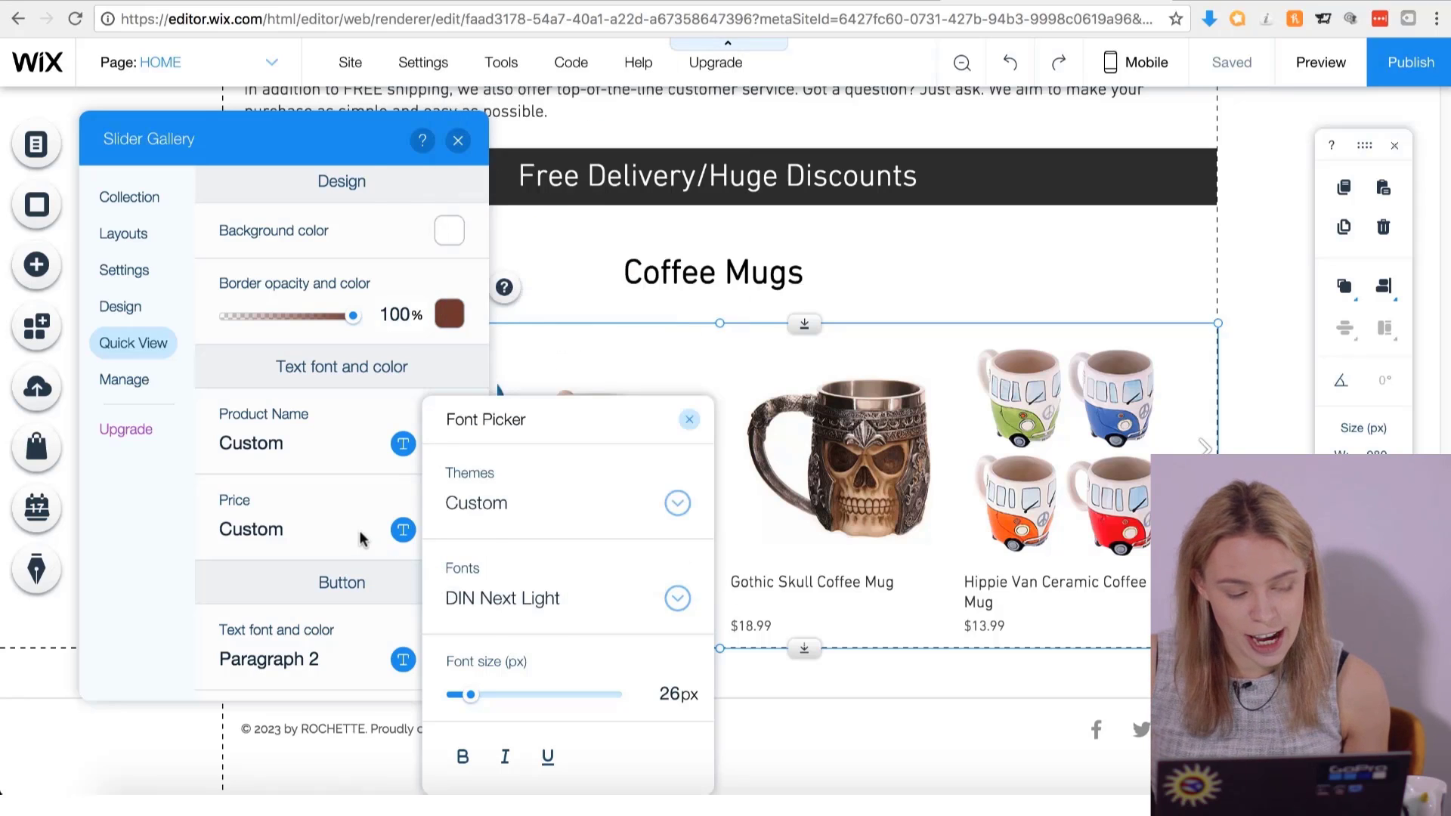
Set the price font in the Quick View settings to DIN Next Light.
left_click(401, 530)
left_click(406, 537)
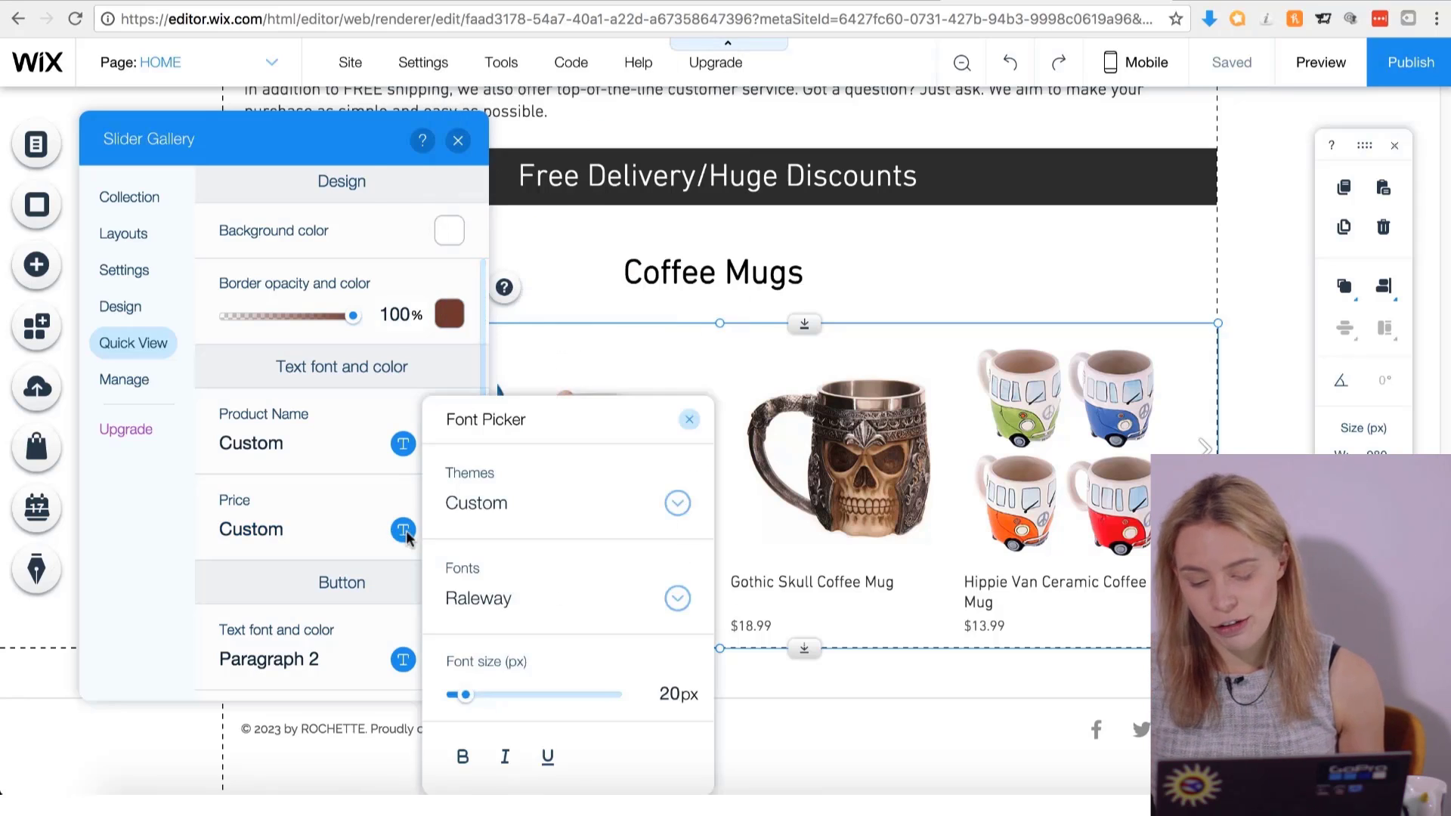
left_click(488, 601)
scroll(541, 384, "up", 10)
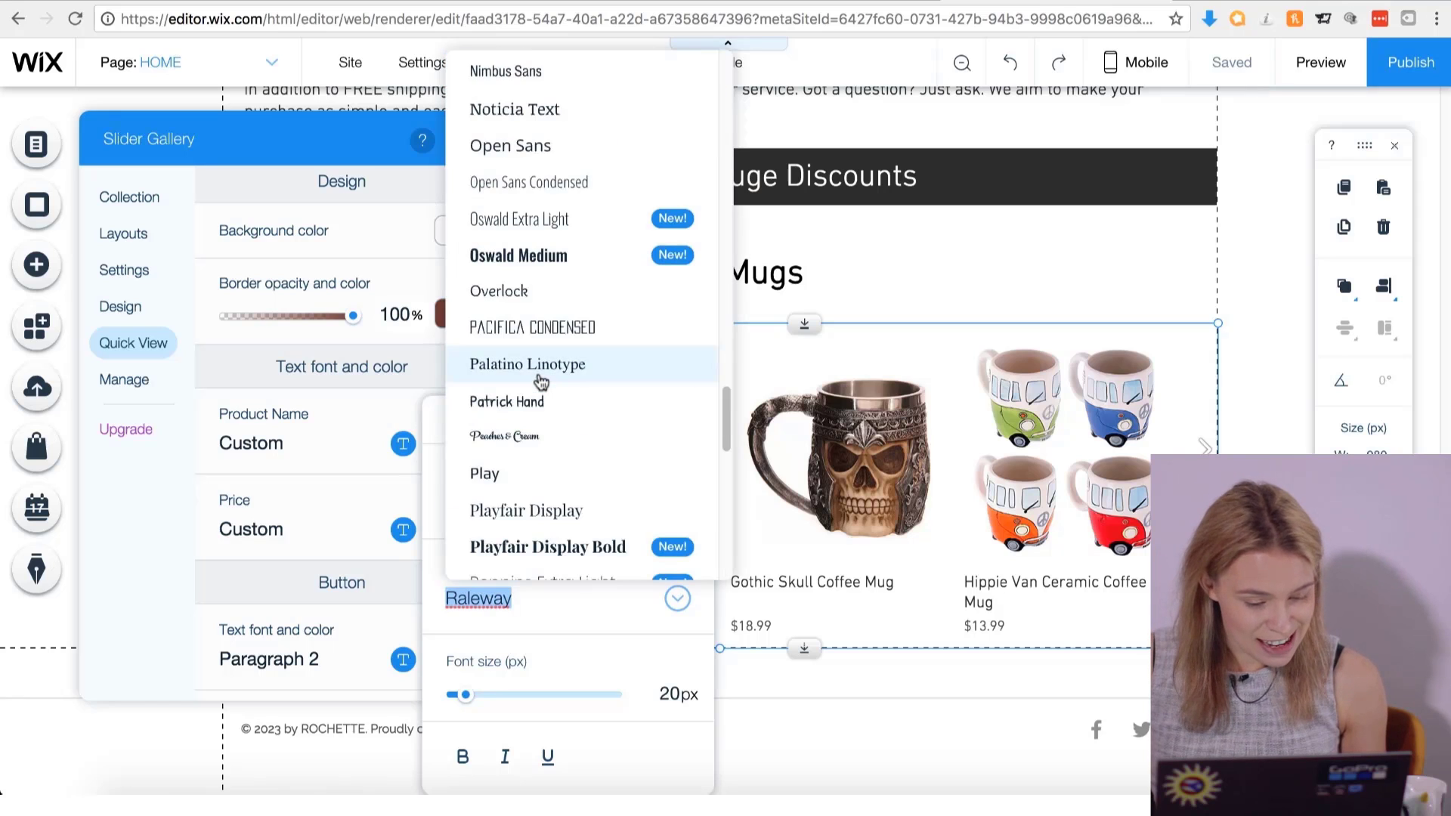
scroll(538, 378, "up", 5)
scroll(522, 326, "up", 5)
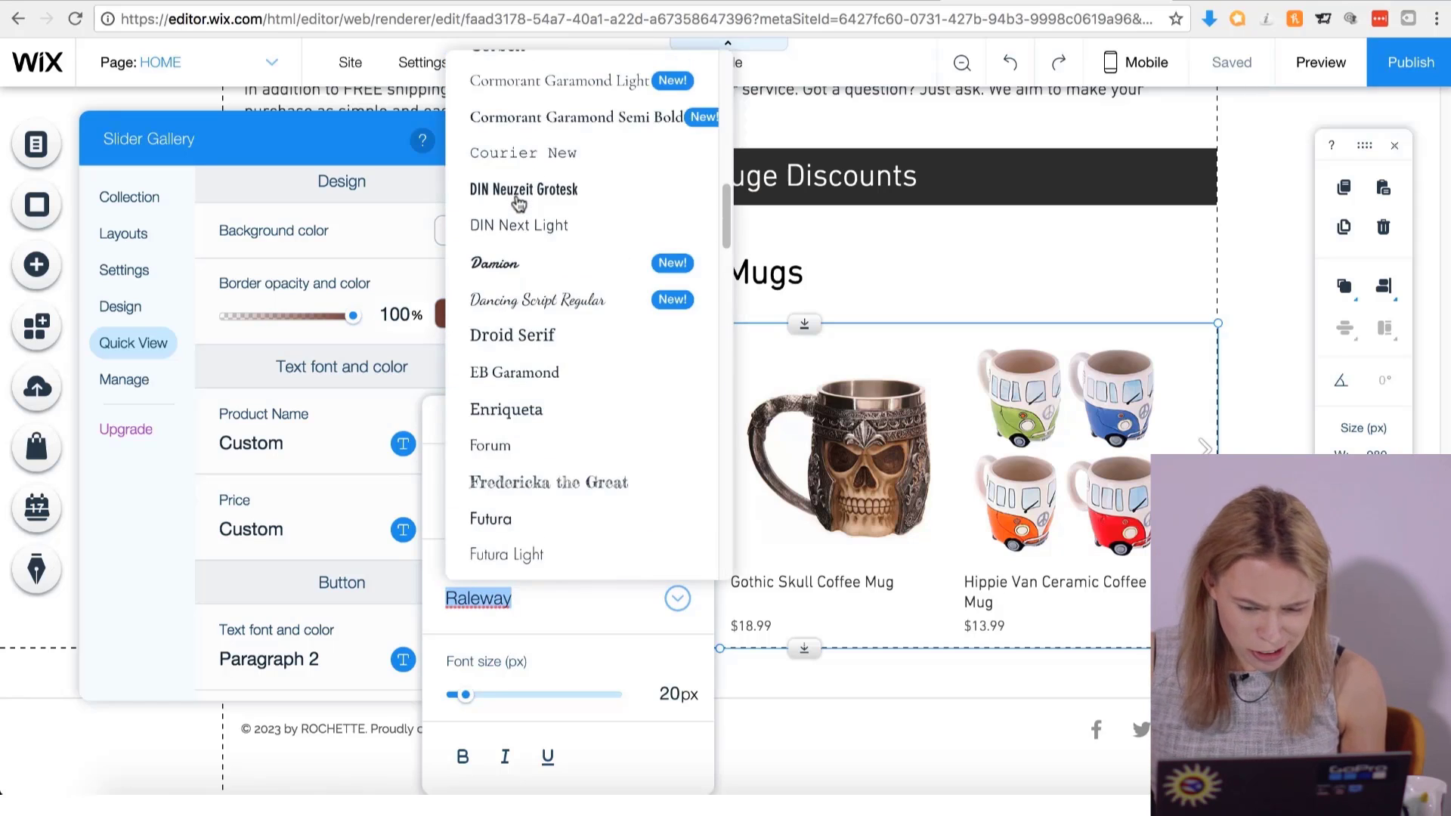
left_click(517, 227)
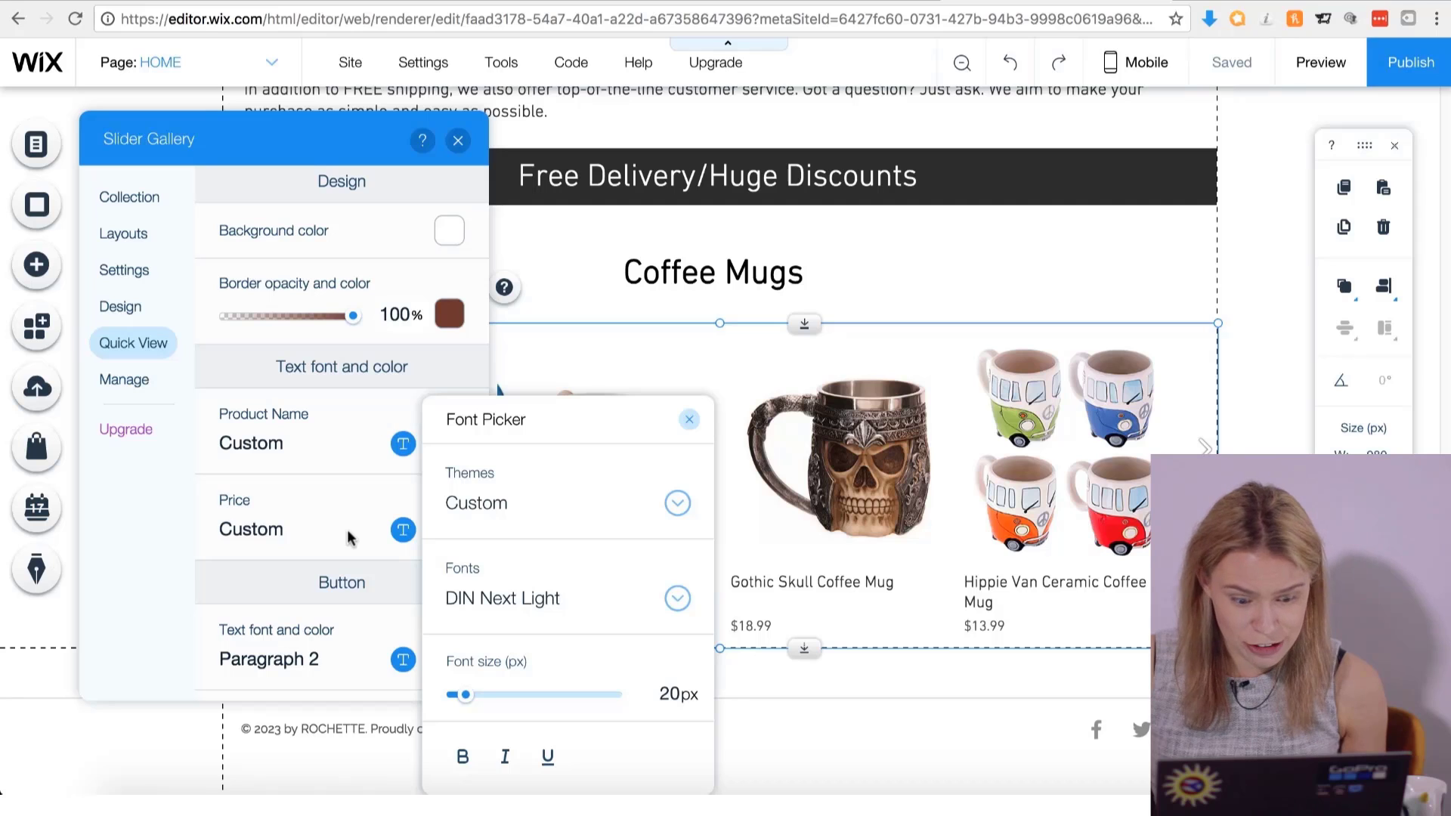
left_click(690, 421)
Set the font of the button text in the Quick View settings to DIN Next Light.
scroll(368, 594, "up", 3)
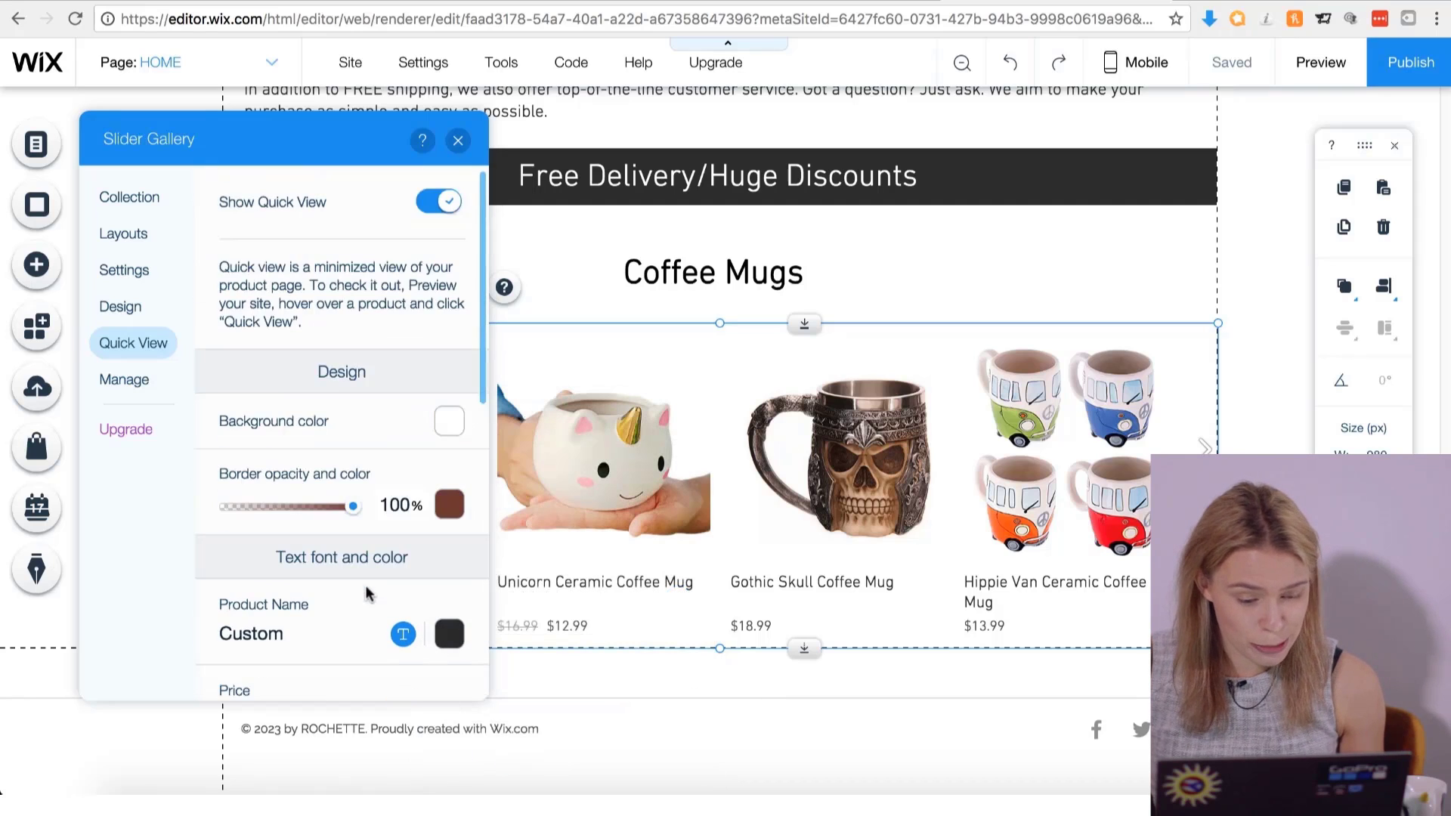
scroll(368, 589, "down", 5)
scroll(397, 499, "down", 1)
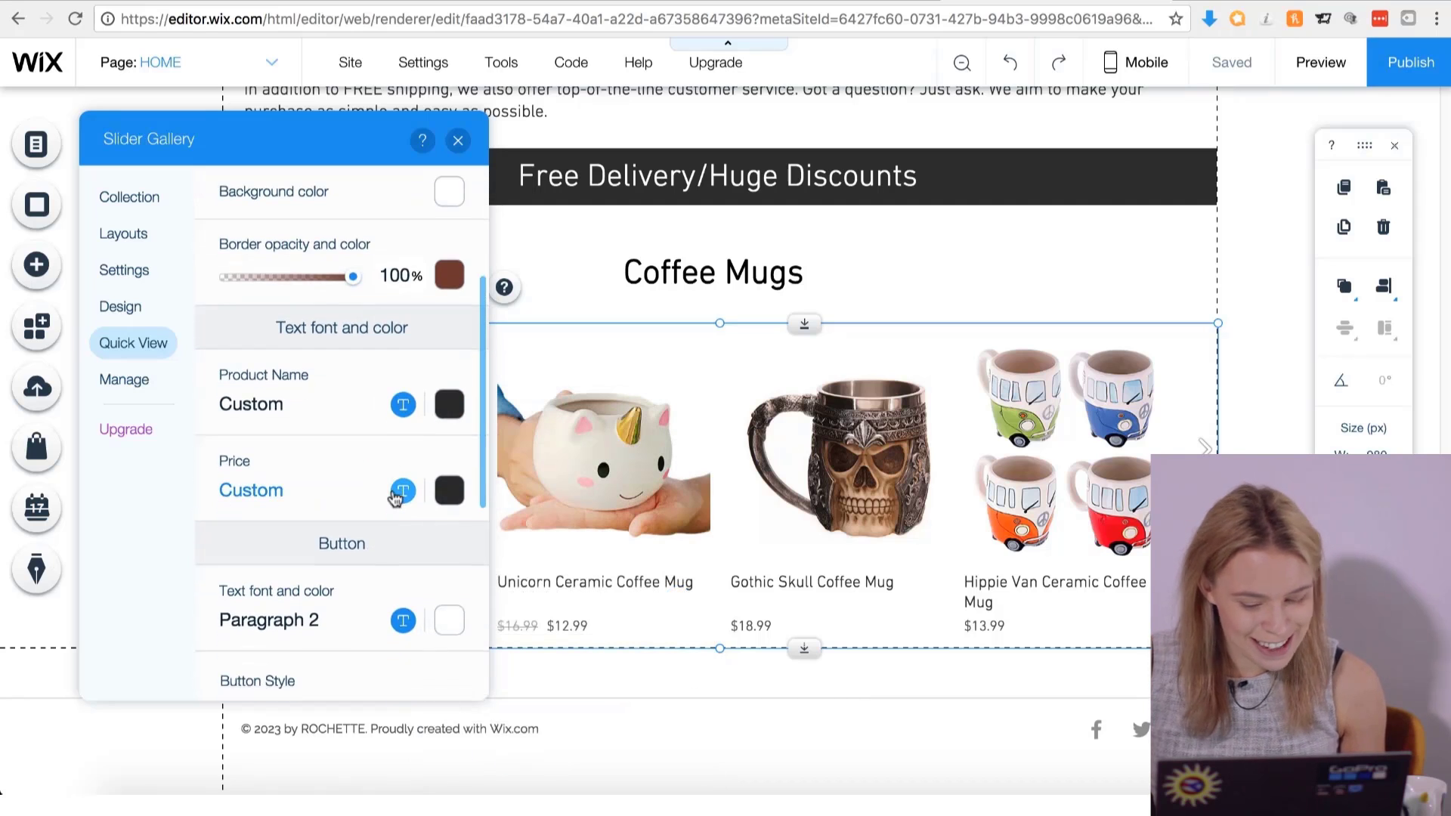
scroll(397, 497, "down", 2)
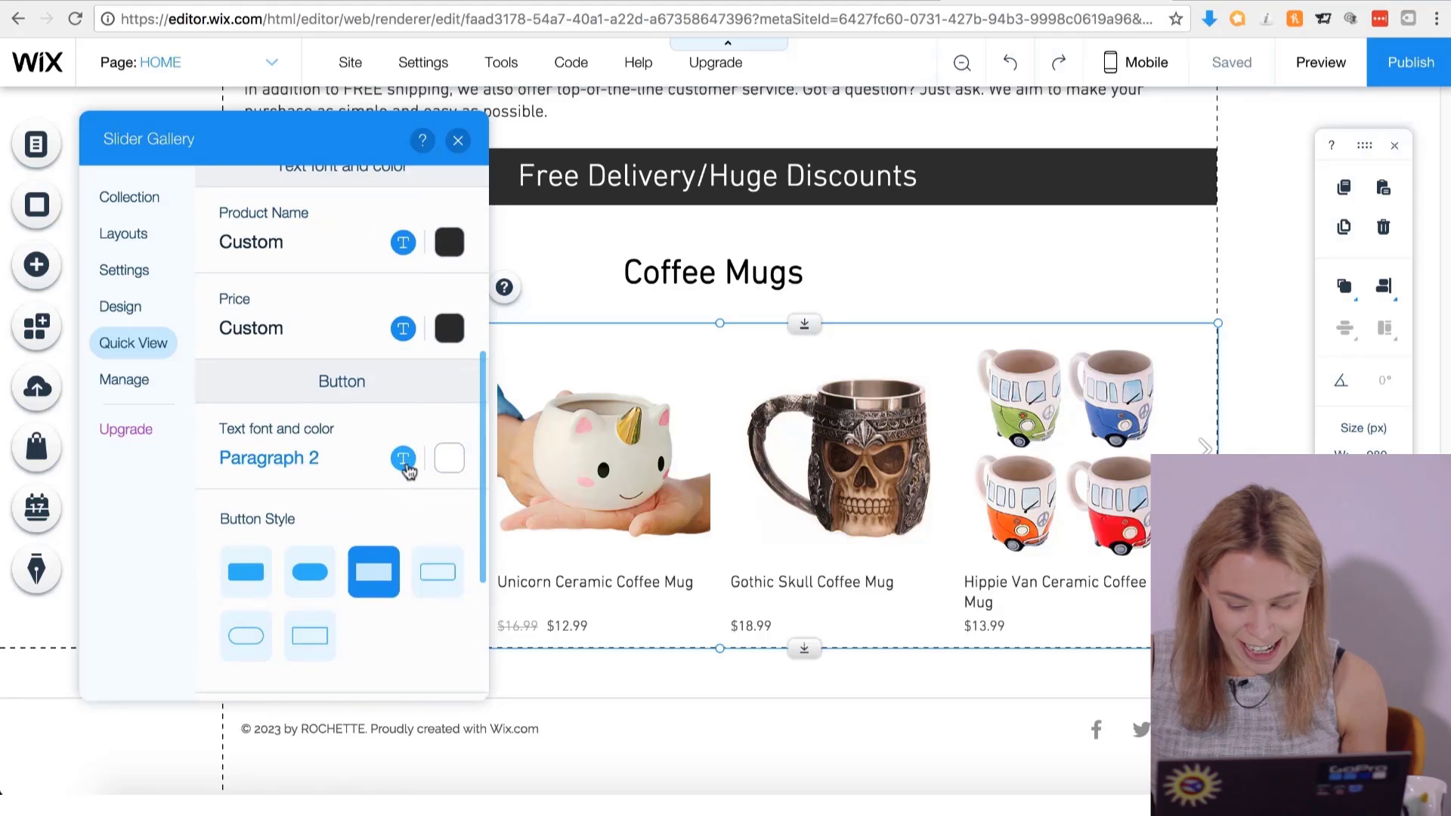
scroll(388, 446, "up", 3)
scroll(395, 438, "down", 6)
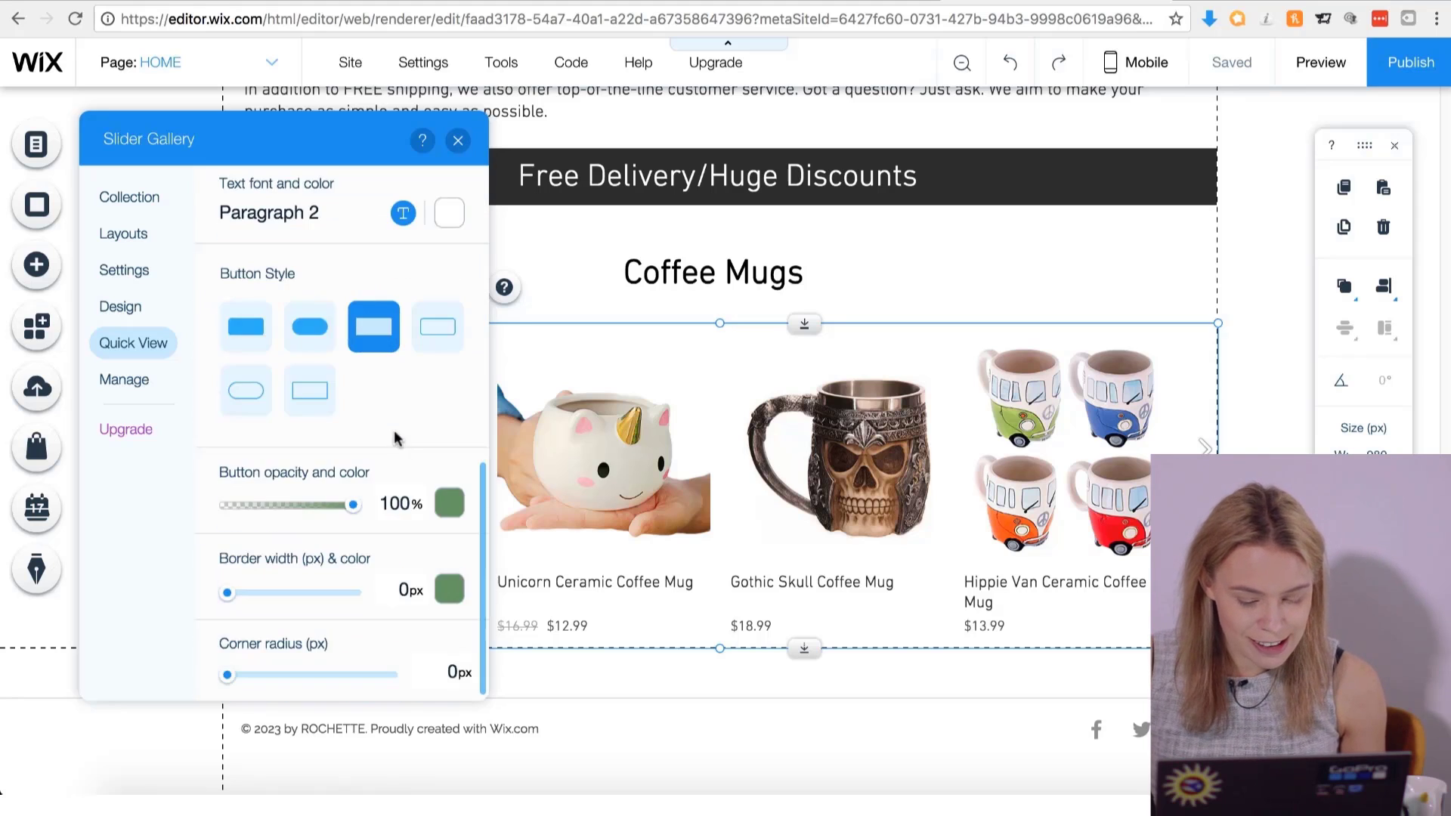
scroll(401, 370, "up", 2)
left_click(404, 350)
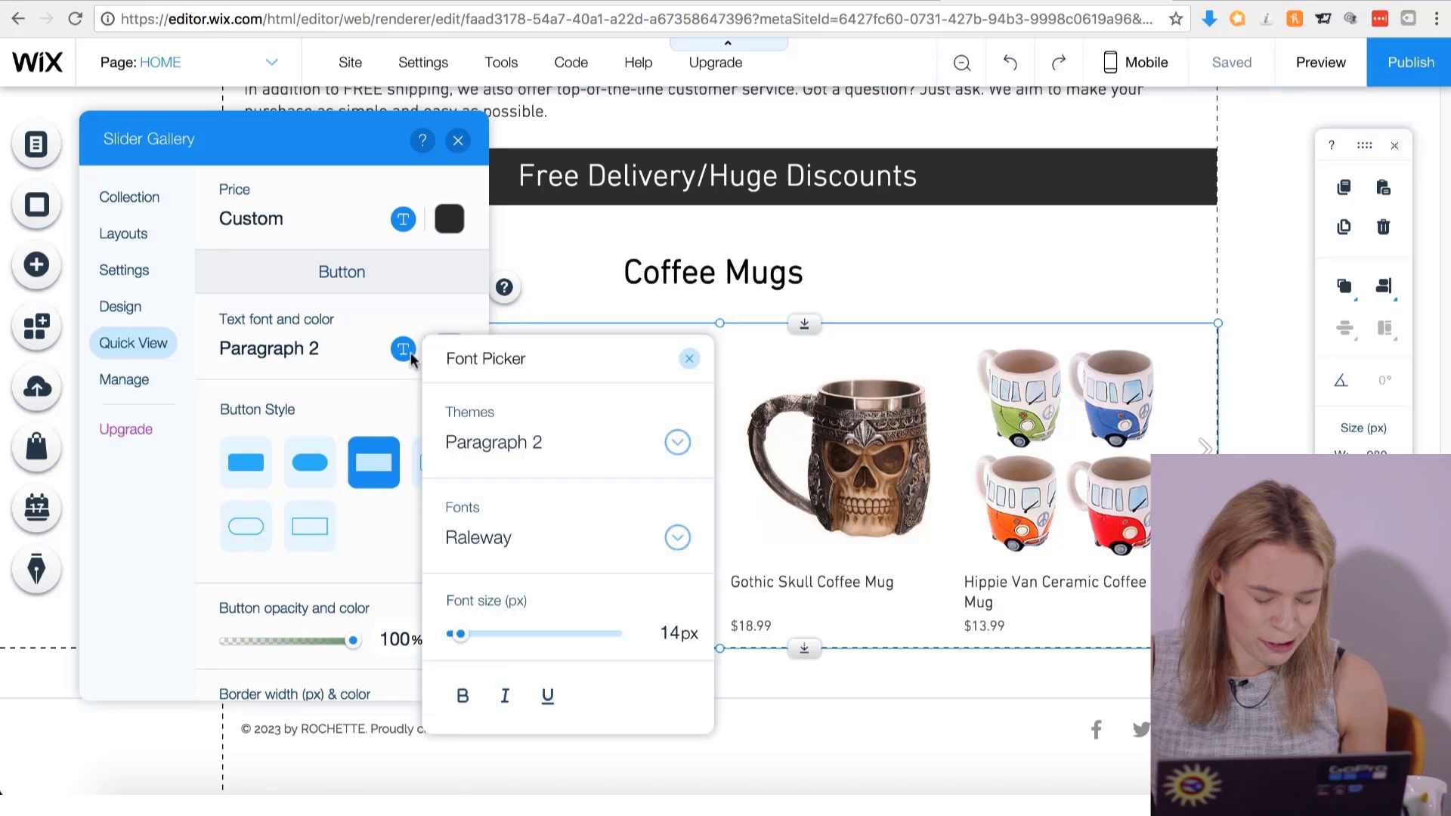
left_click(494, 532)
scroll(519, 644, "up", 5)
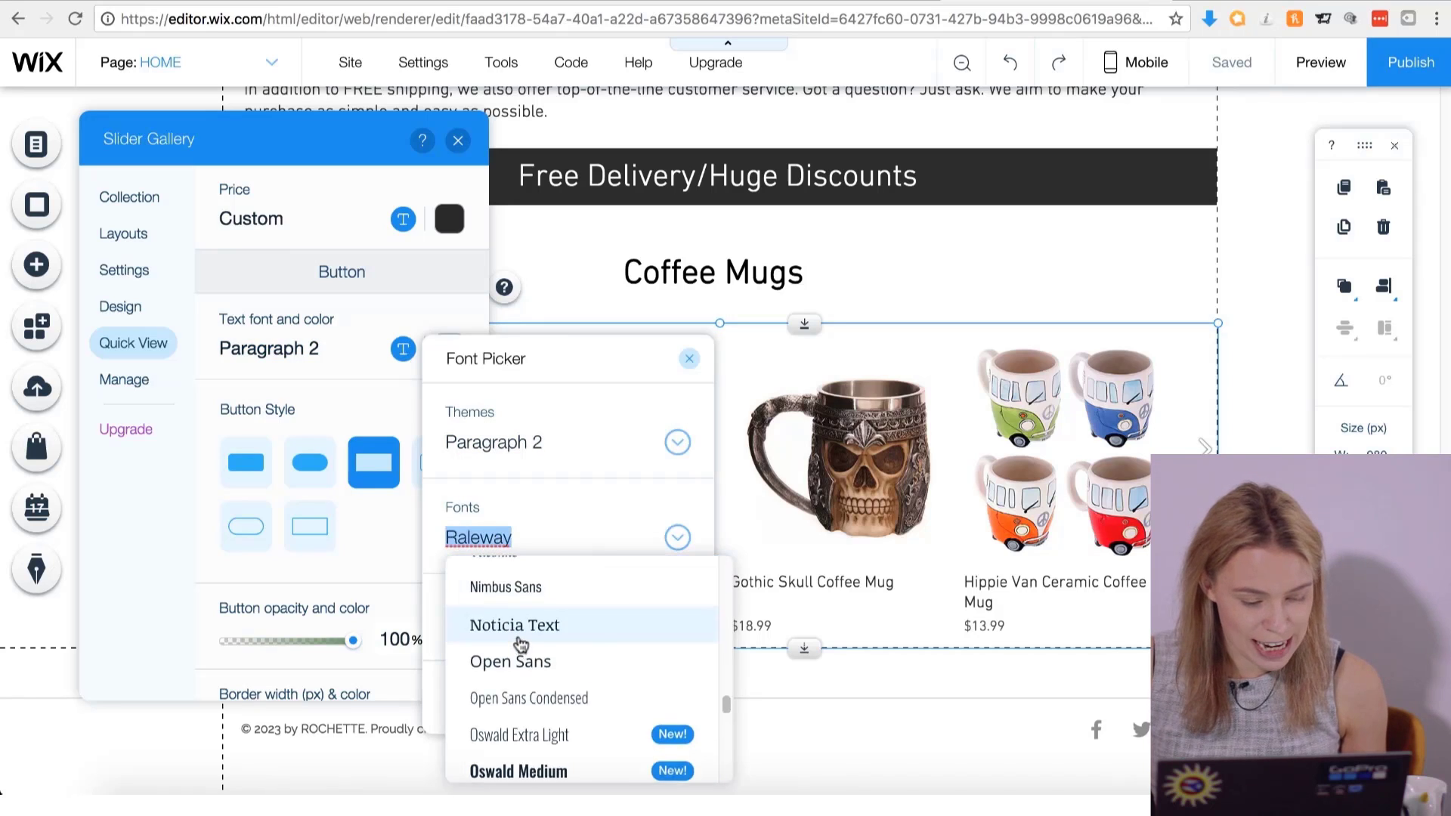
scroll(520, 646, "up", 6)
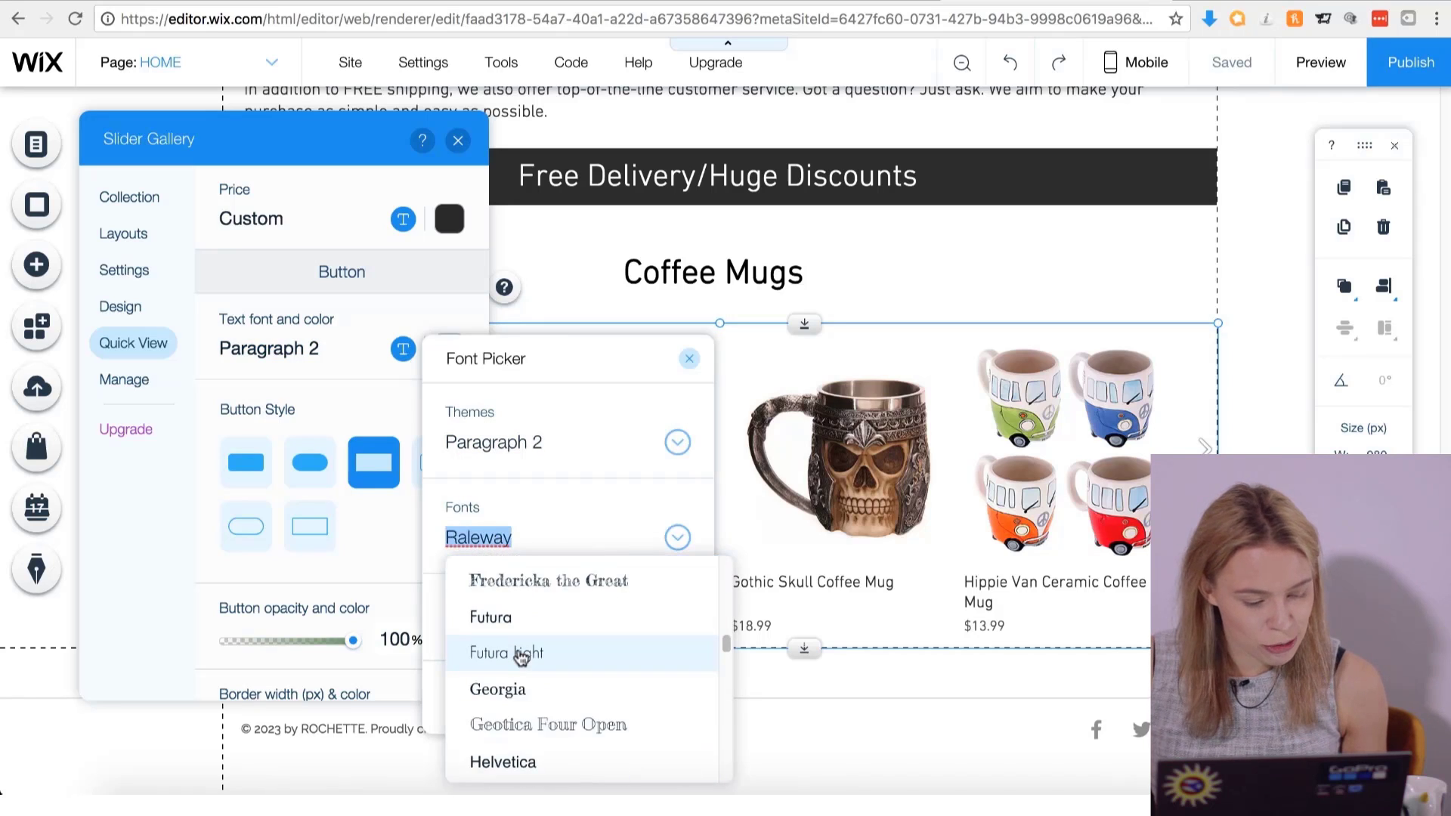
scroll(533, 673, "up", 3)
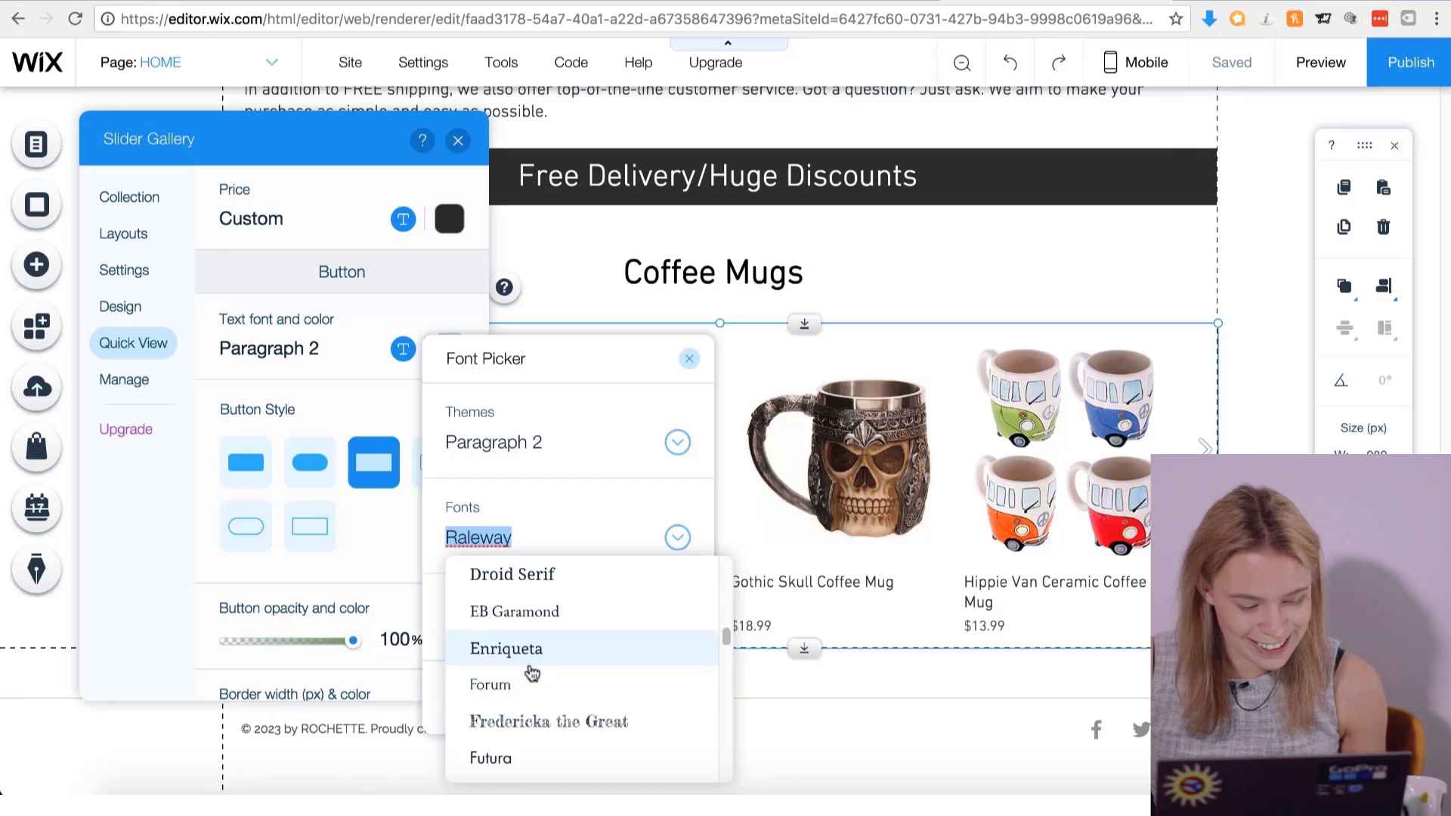
scroll(532, 672, "up", 4)
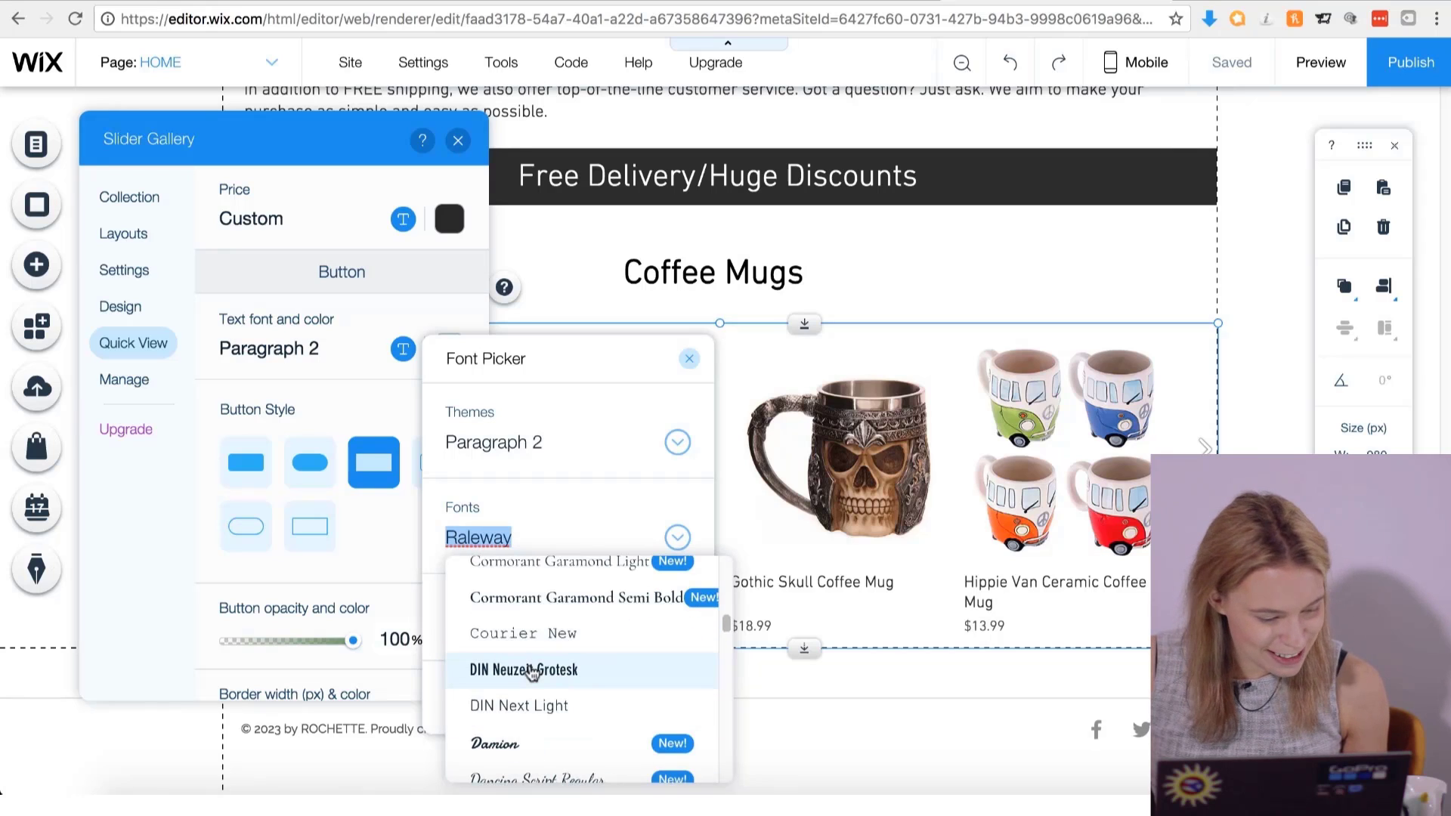
left_click(533, 703)
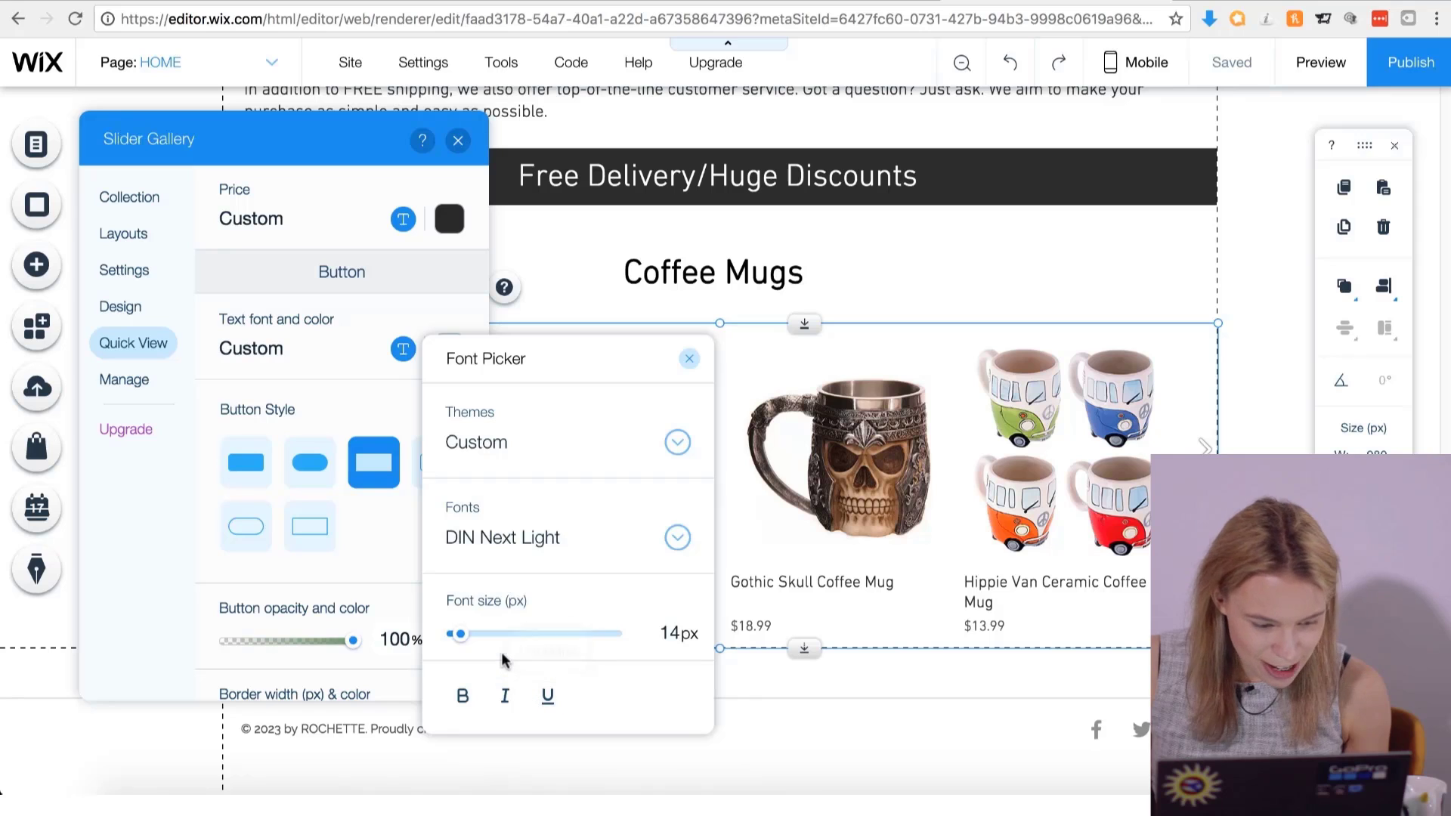
left_click(373, 543)
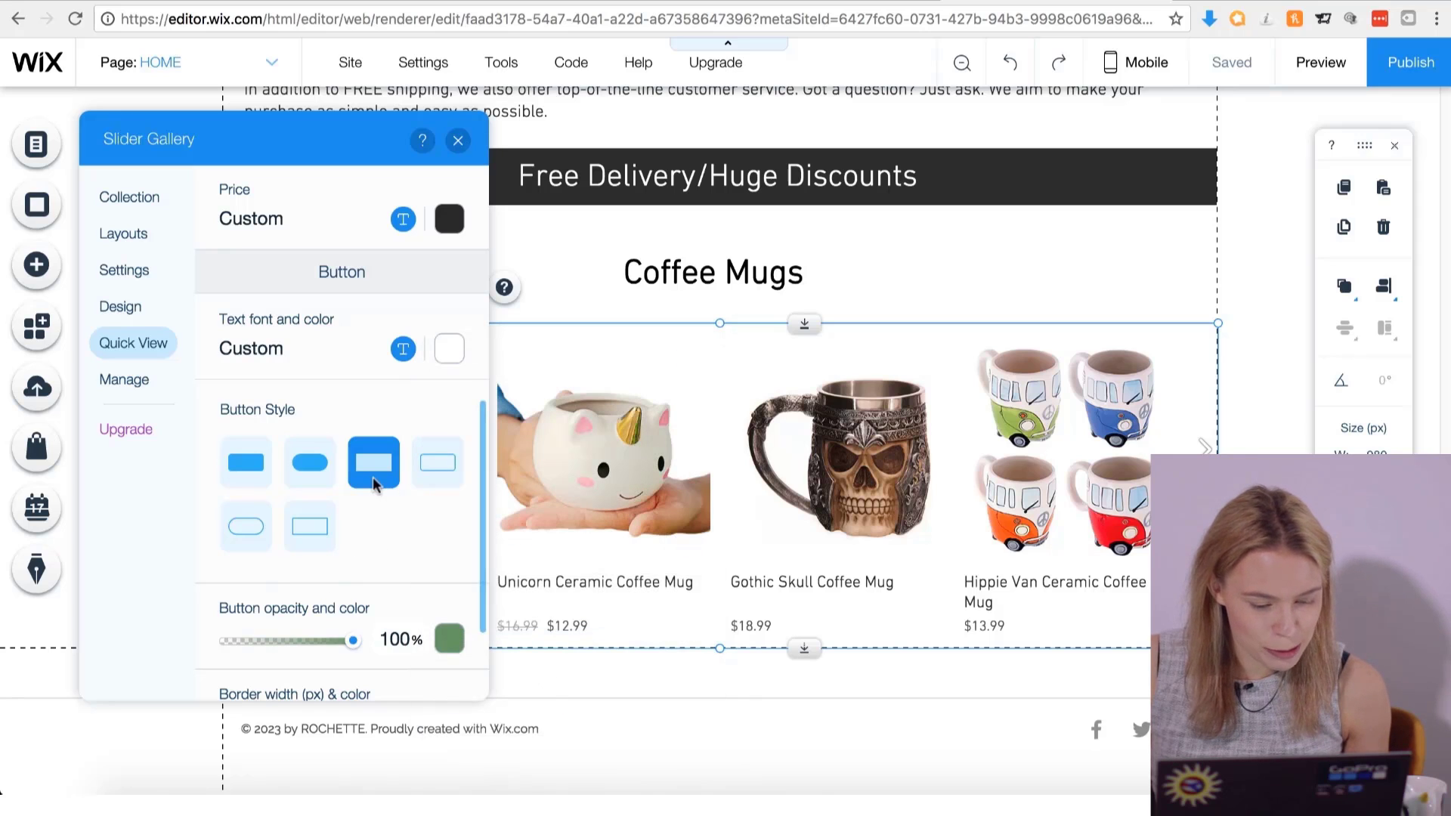
Apply the saved brown #743F37 to both the button colour and the button border colour in the Quick View settings.
scroll(388, 587, "down", 3)
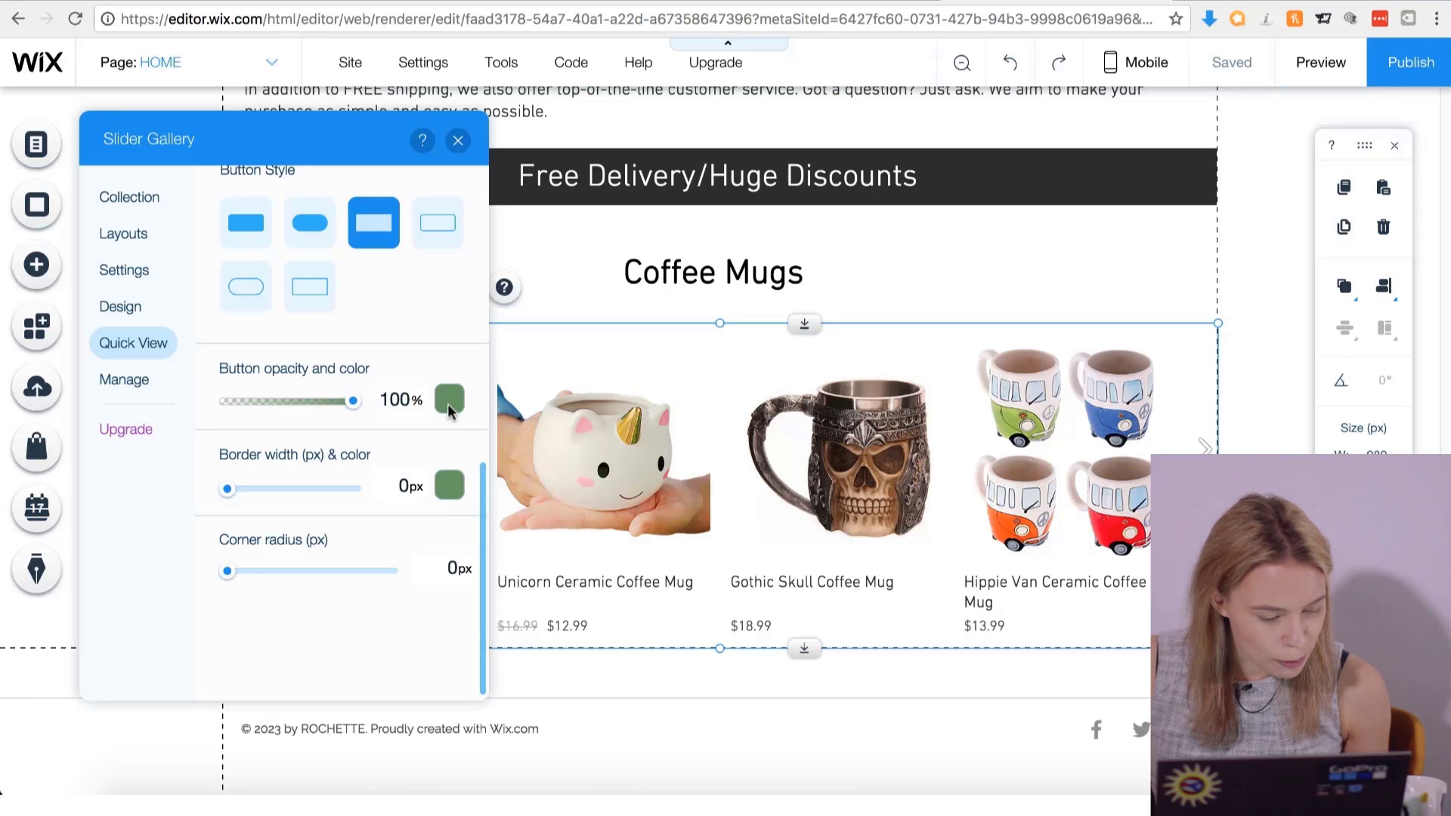
scroll(398, 411, "up", 5)
scroll(415, 509, "down", 4)
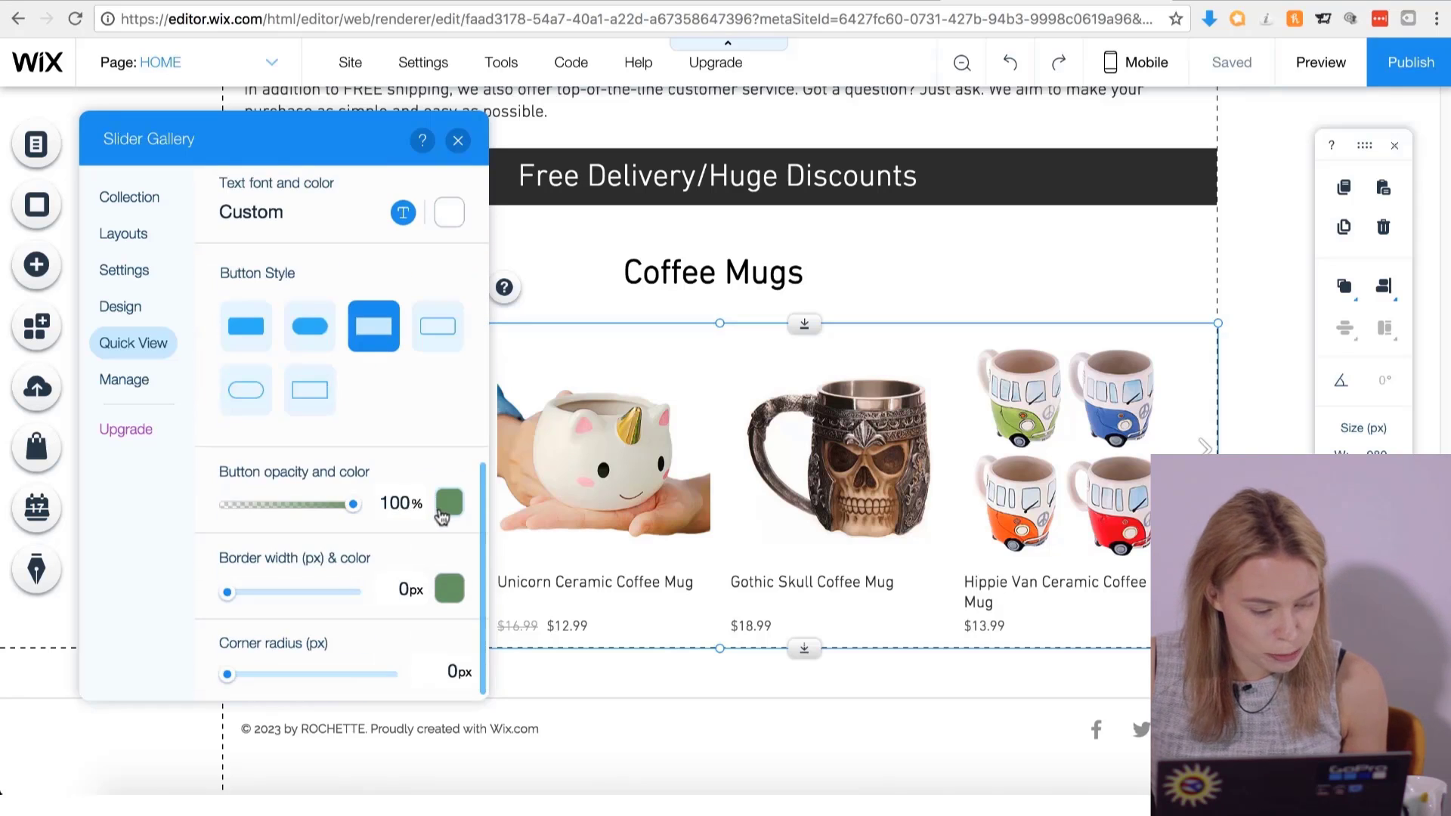
left_click(444, 512)
left_click(593, 634)
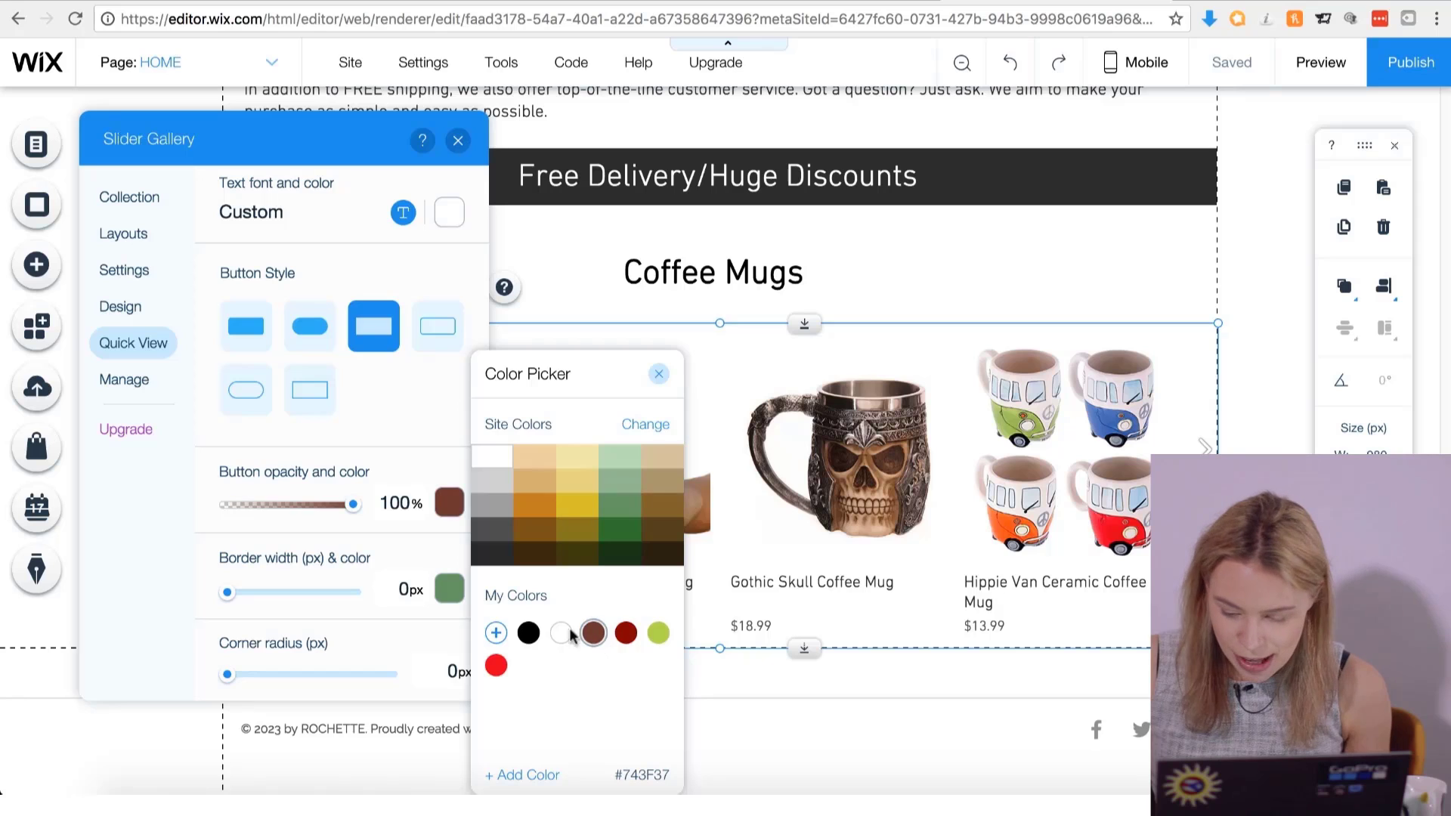
left_click(450, 590)
left_click(450, 590)
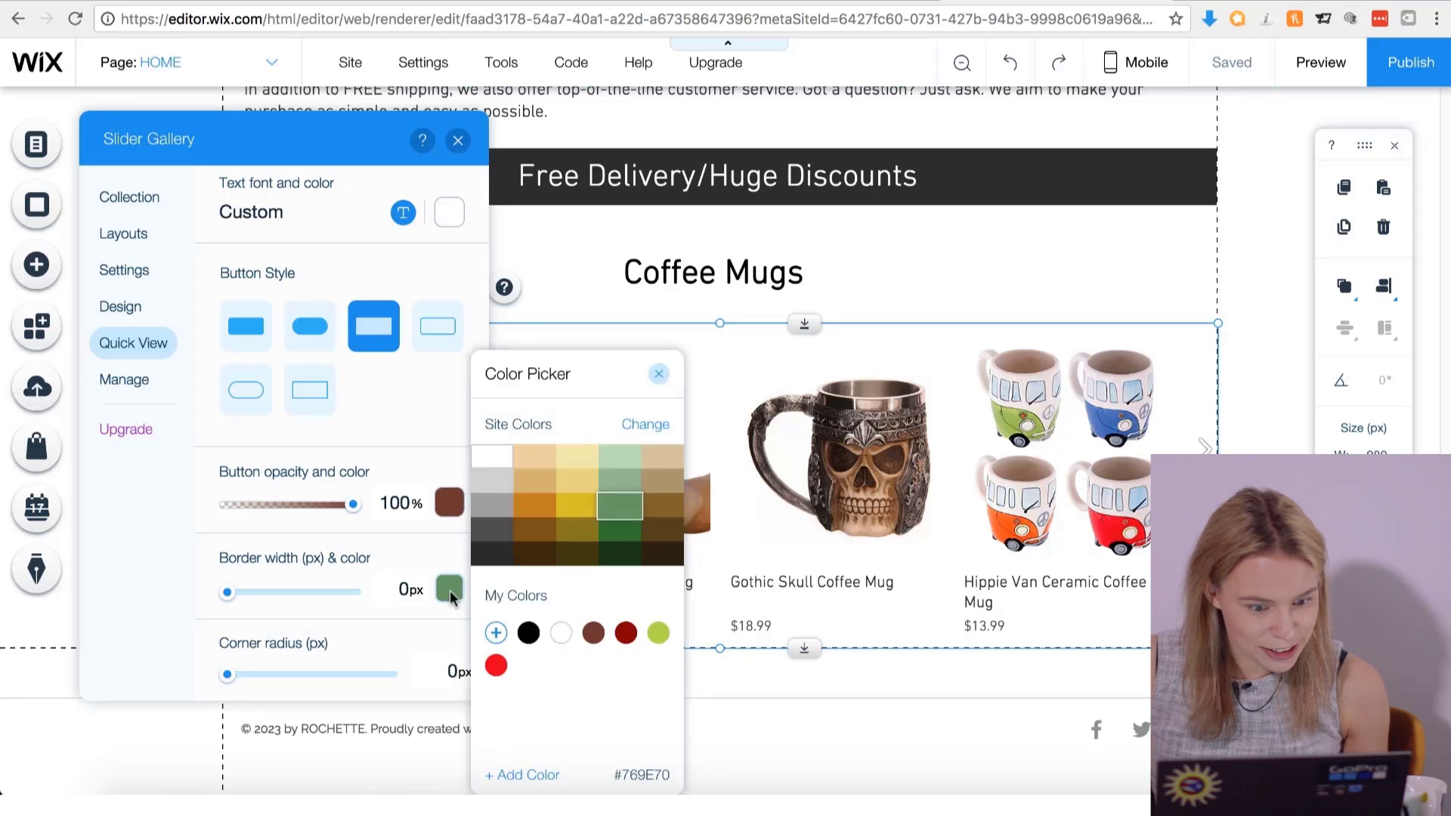
left_click(591, 636)
left_click(448, 597)
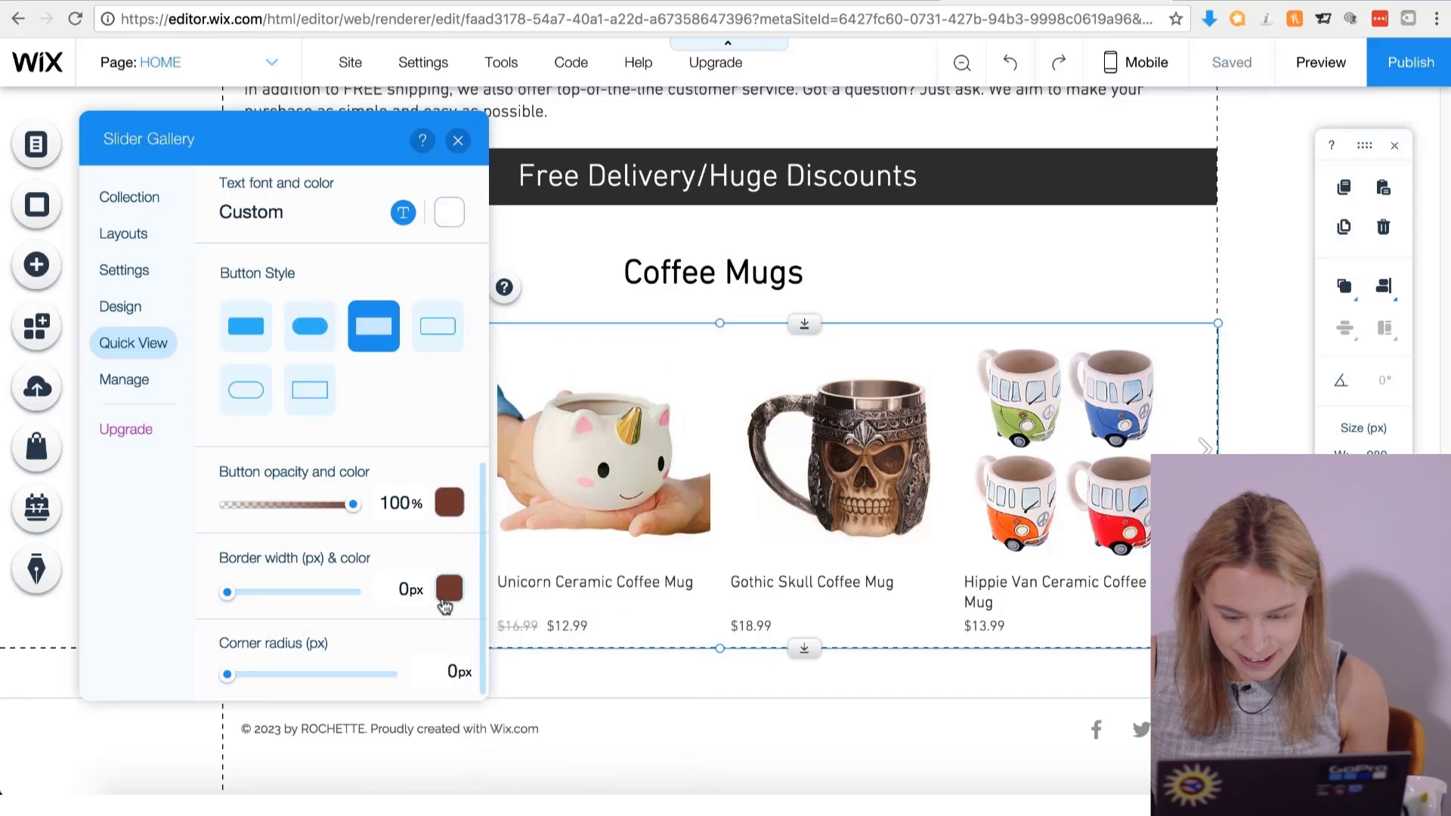
Check the store management options in the Coffee Mugs slider gallery settings and close the settings.
scroll(423, 582, "up", 8)
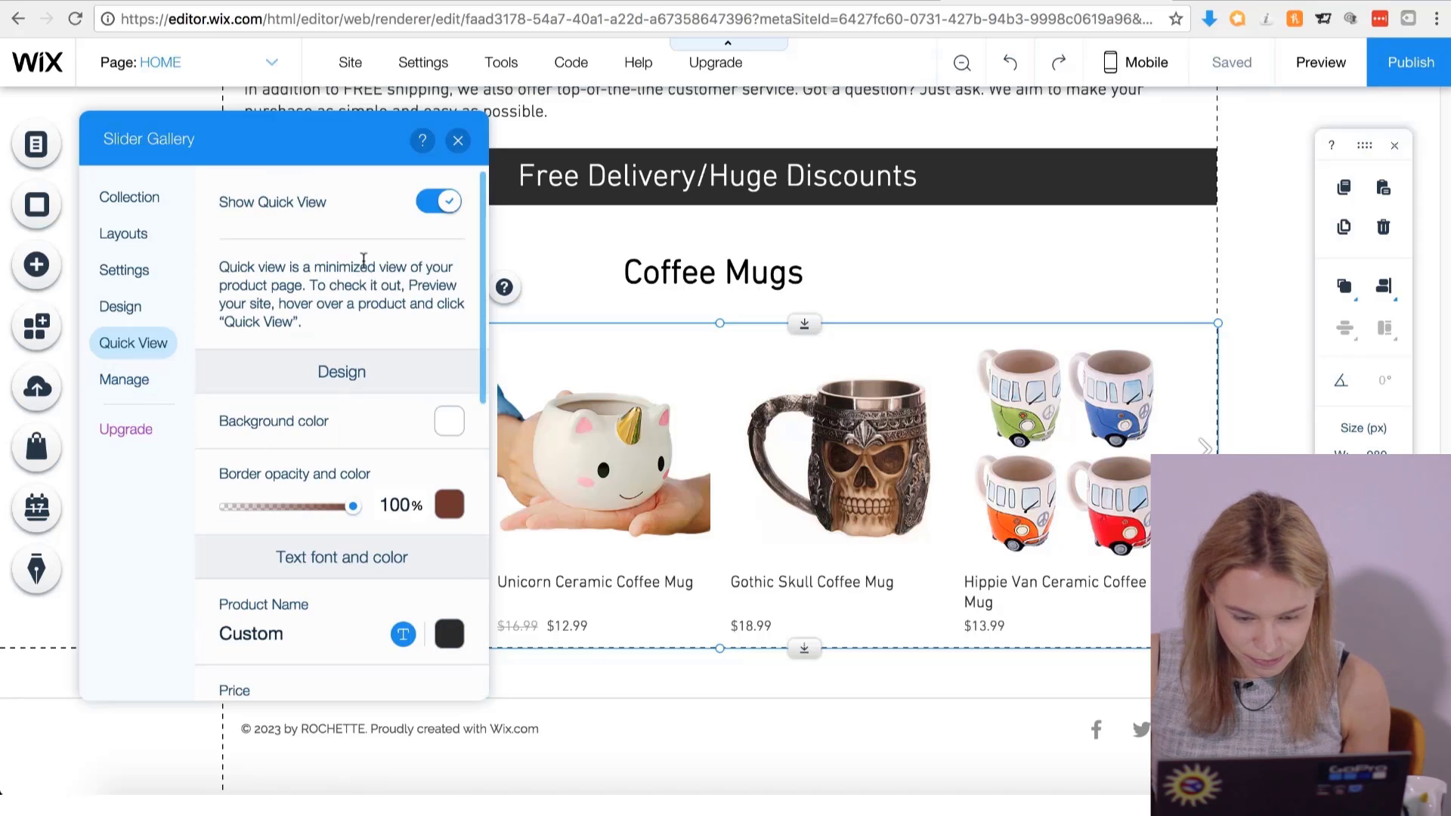
left_click(148, 384)
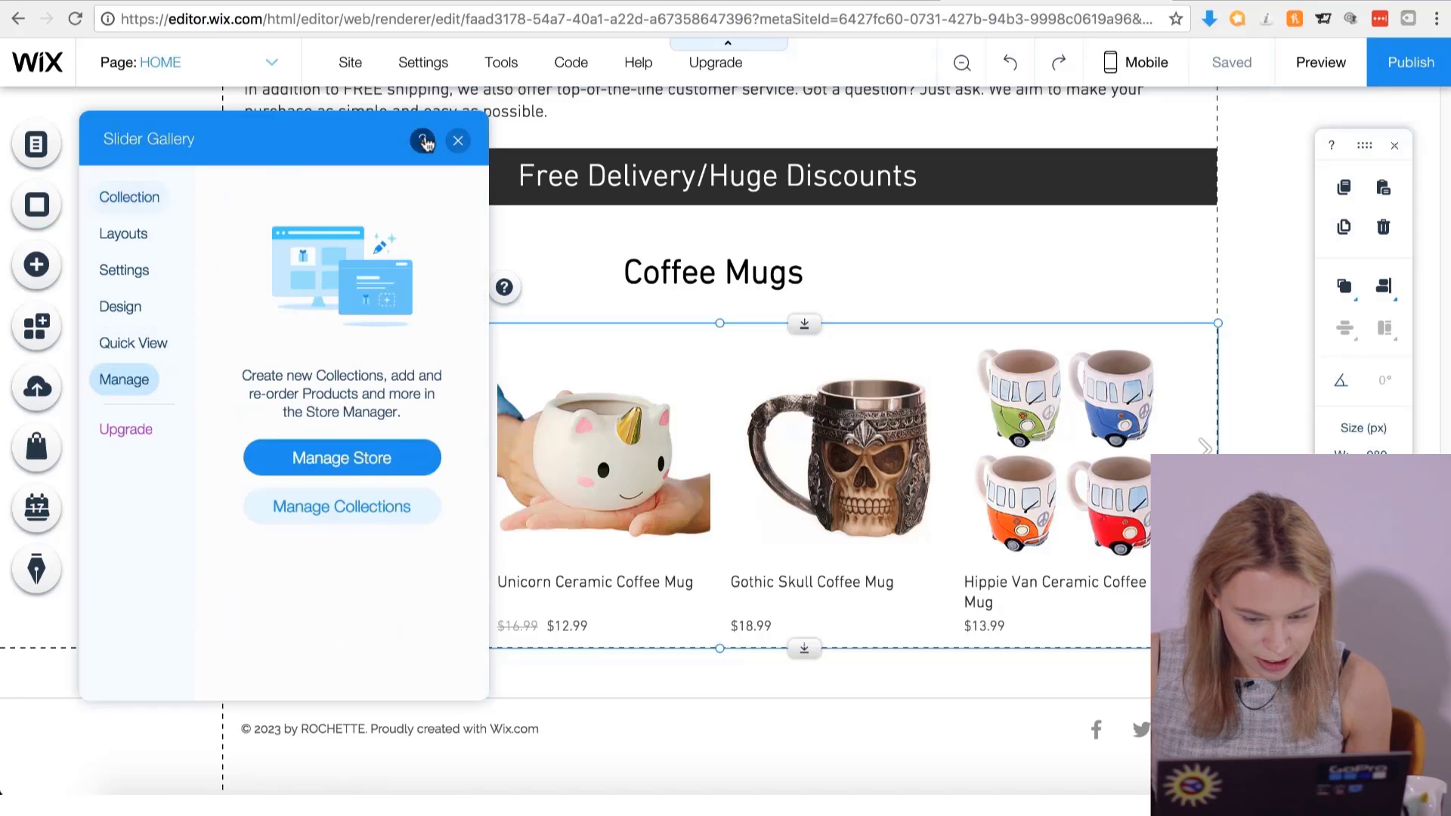
left_click(458, 140)
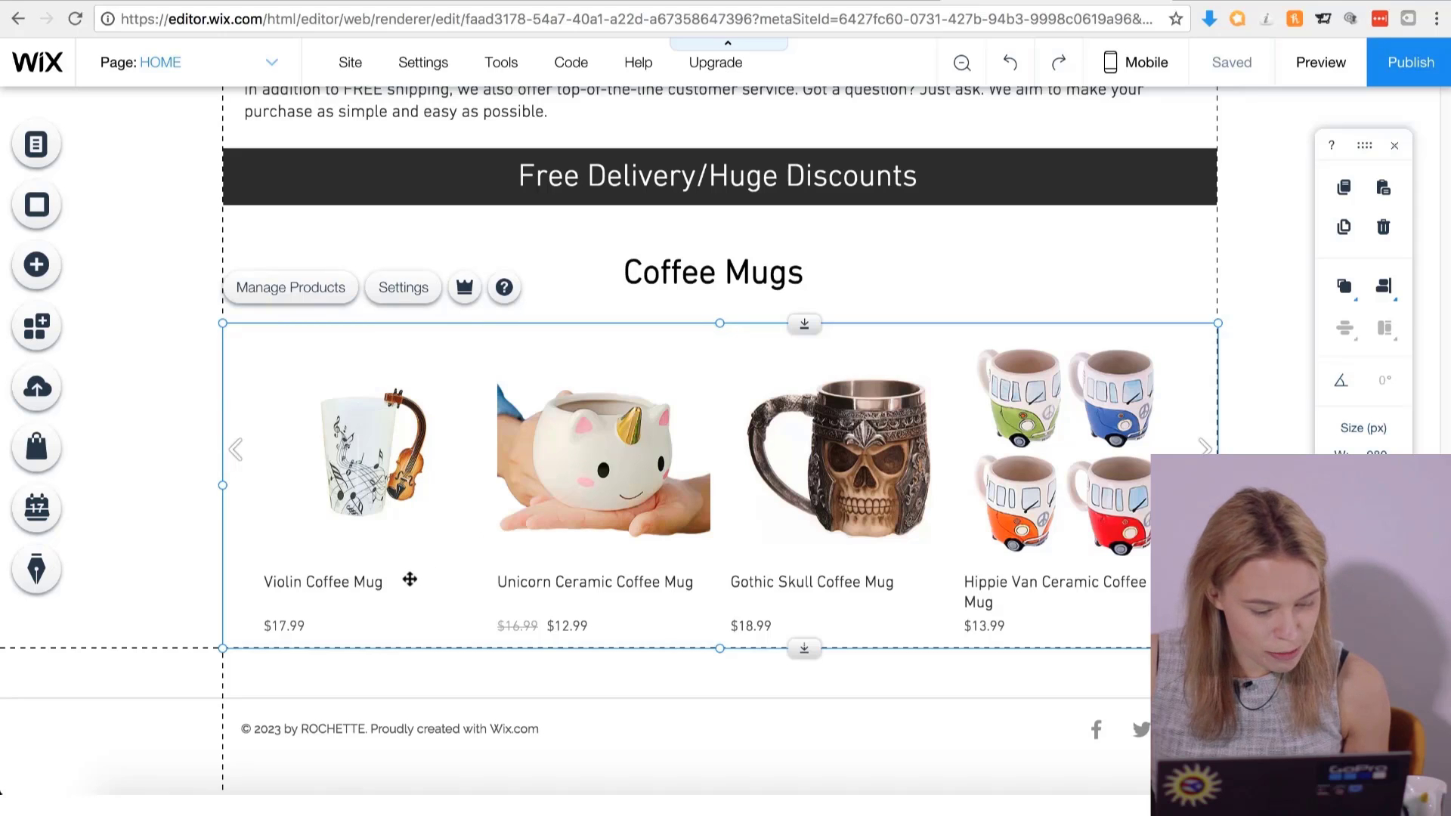
left_click(914, 672)
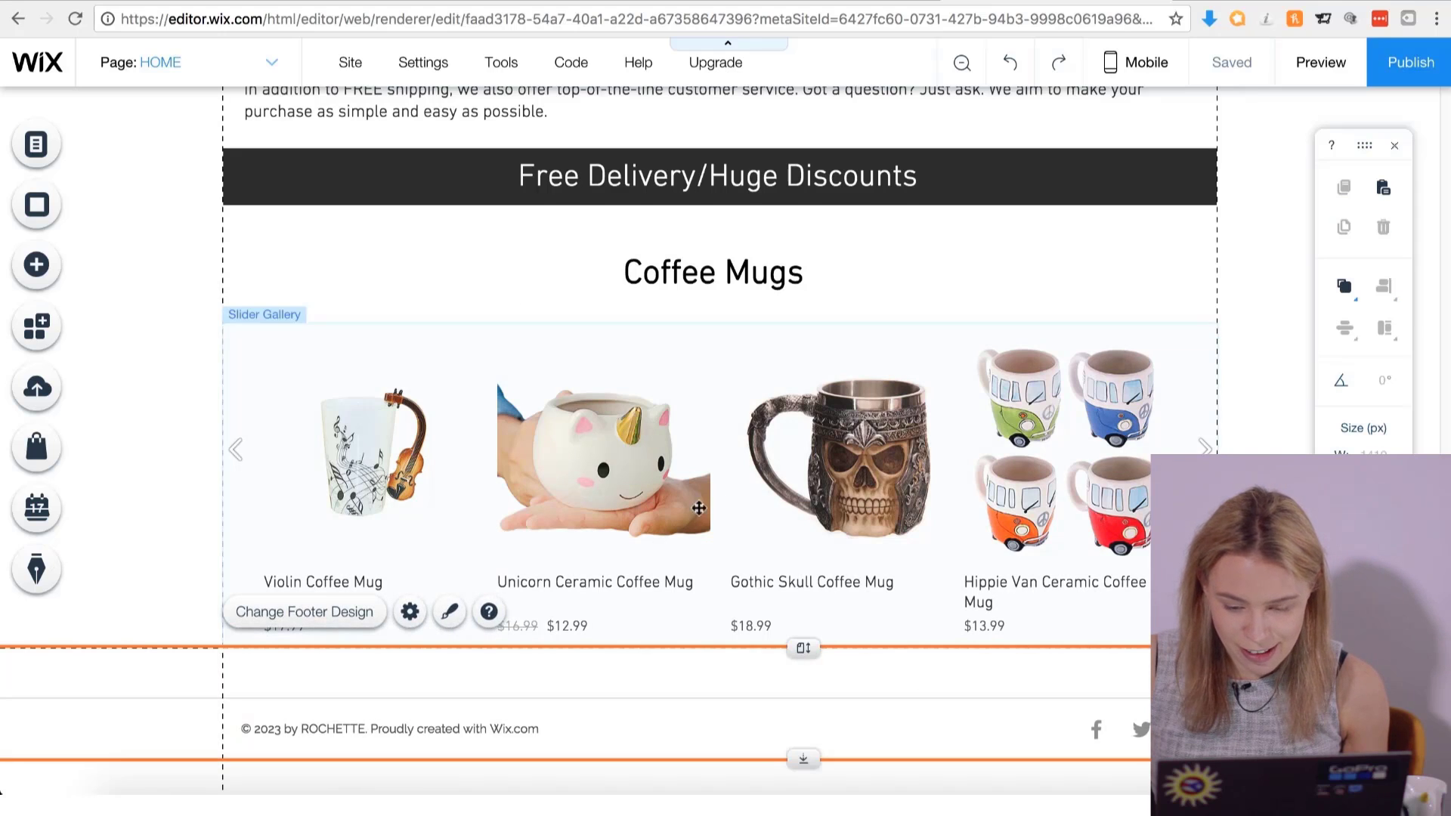
scroll(650, 503, "down", 1)
left_click(771, 284)
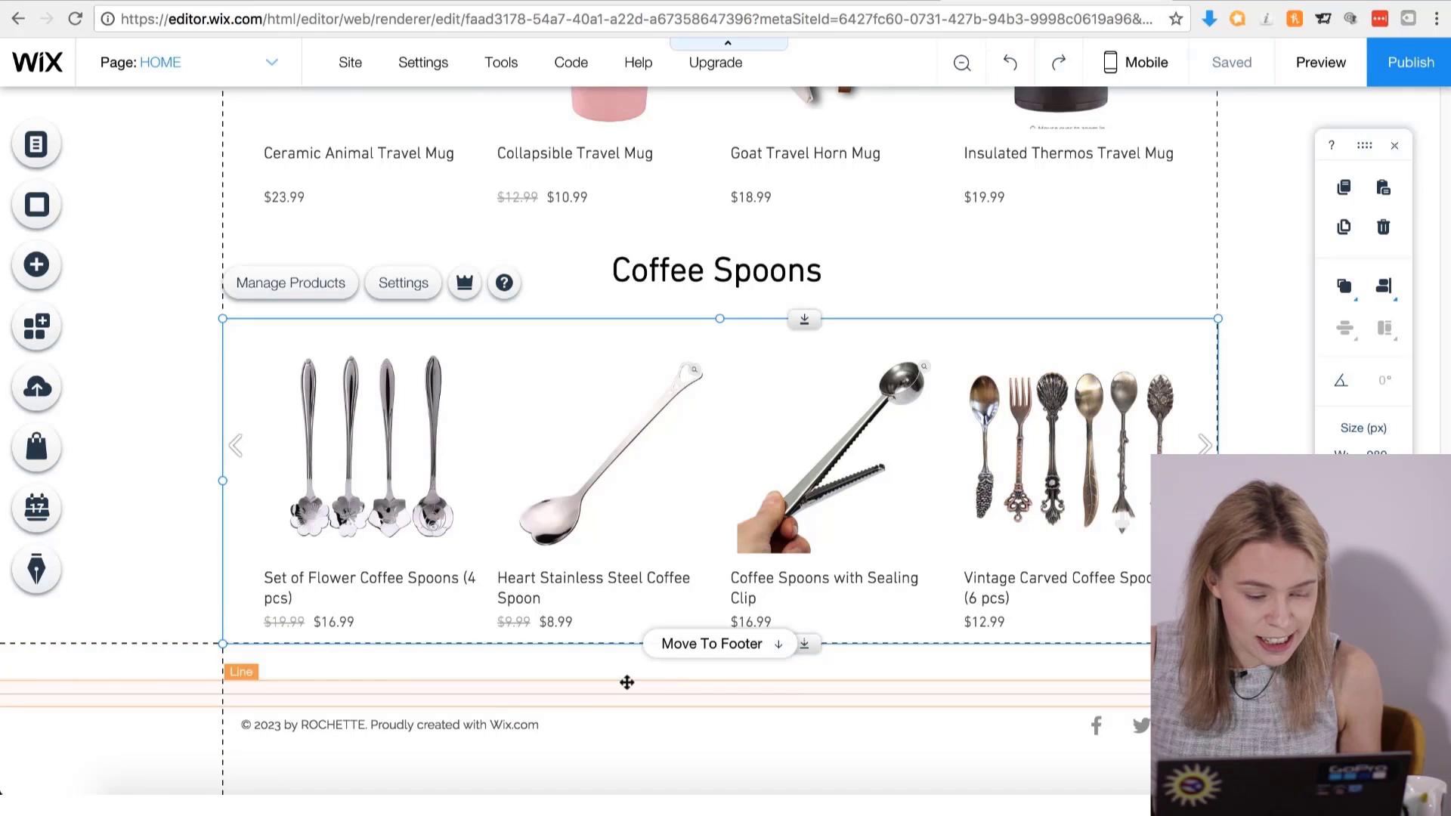
Add the saved dark box from My Boxes to the page.
left_click(172, 554)
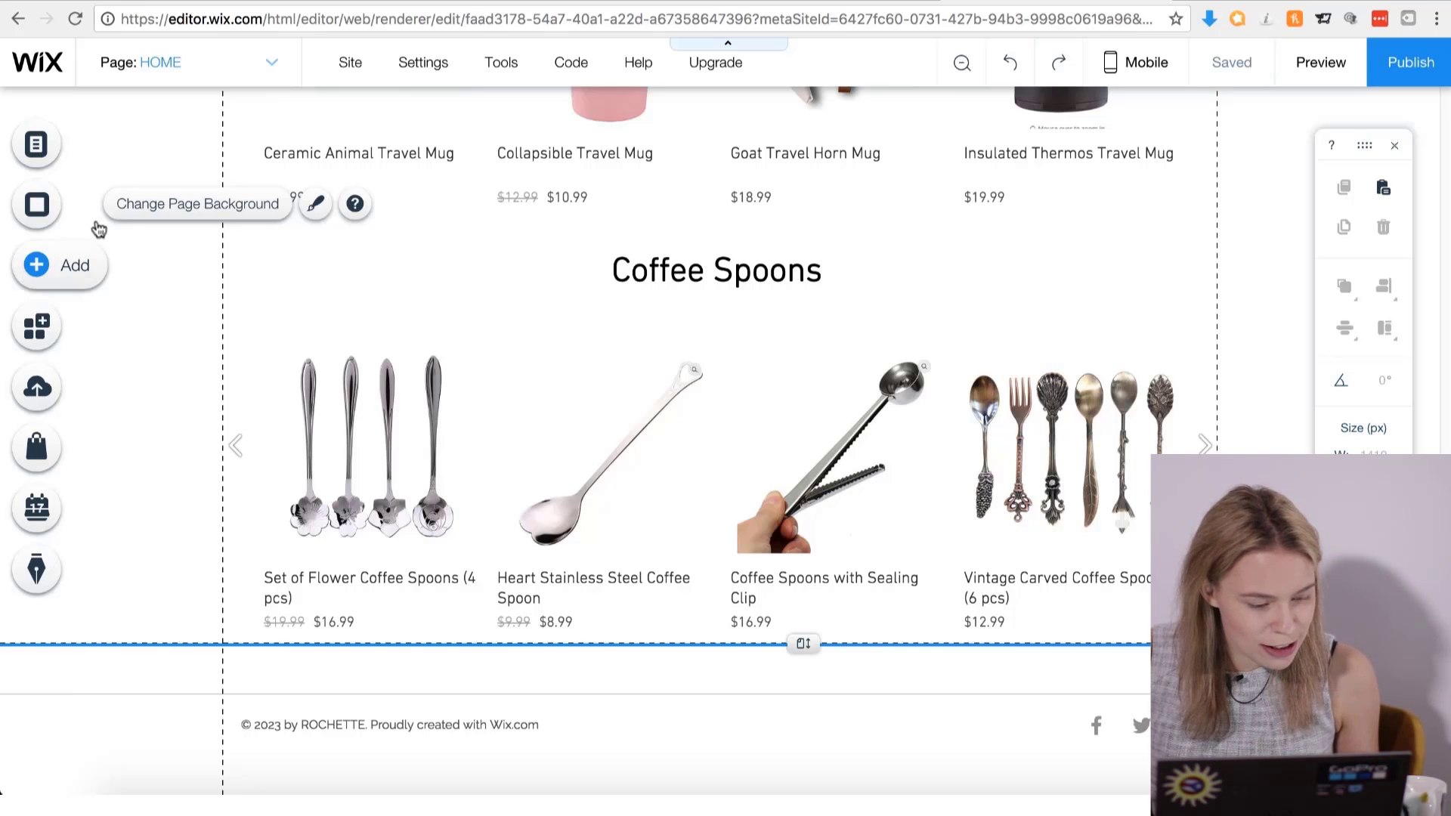
left_click(96, 257)
mouse_move(117, 195)
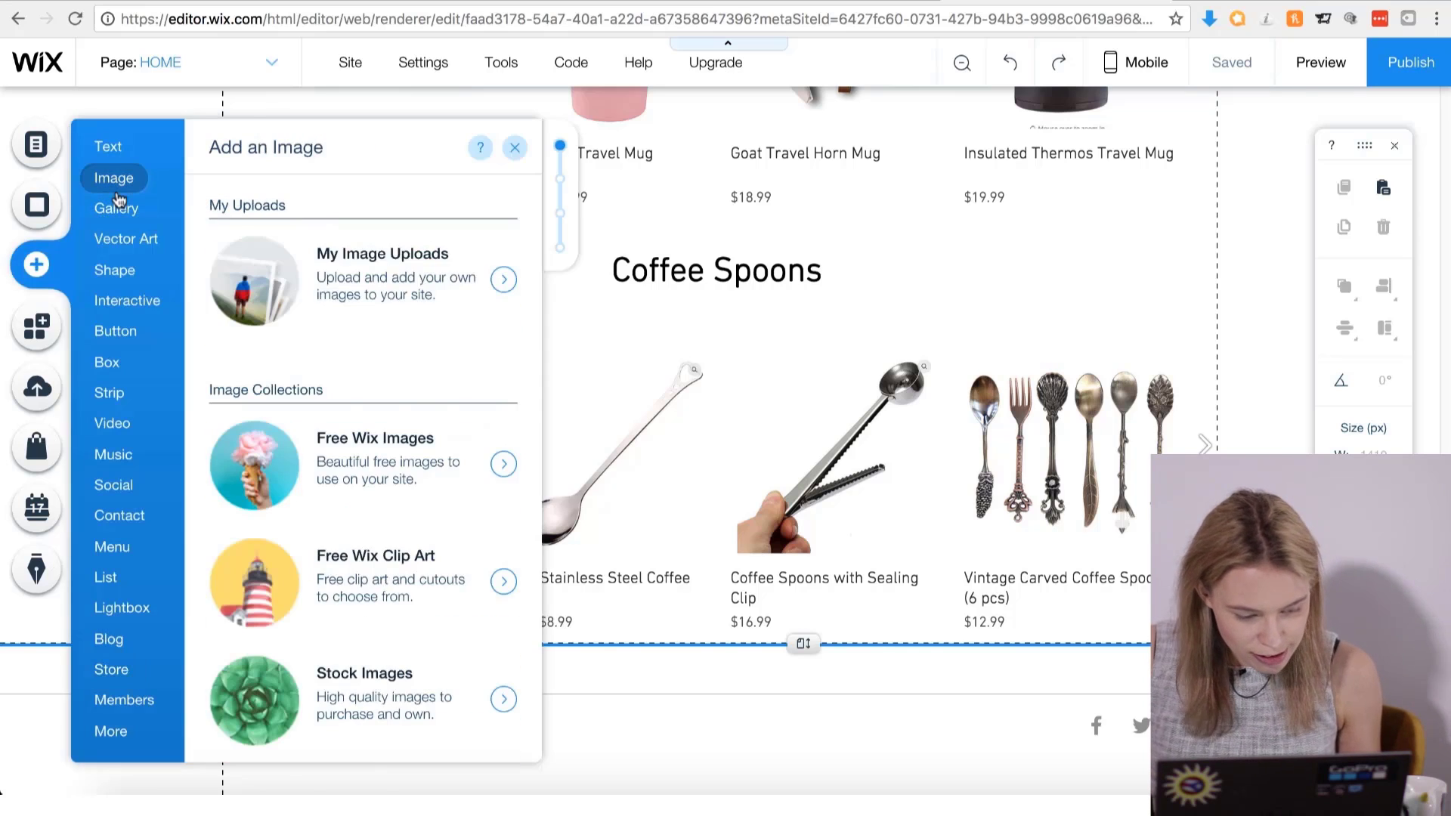
mouse_move(129, 376)
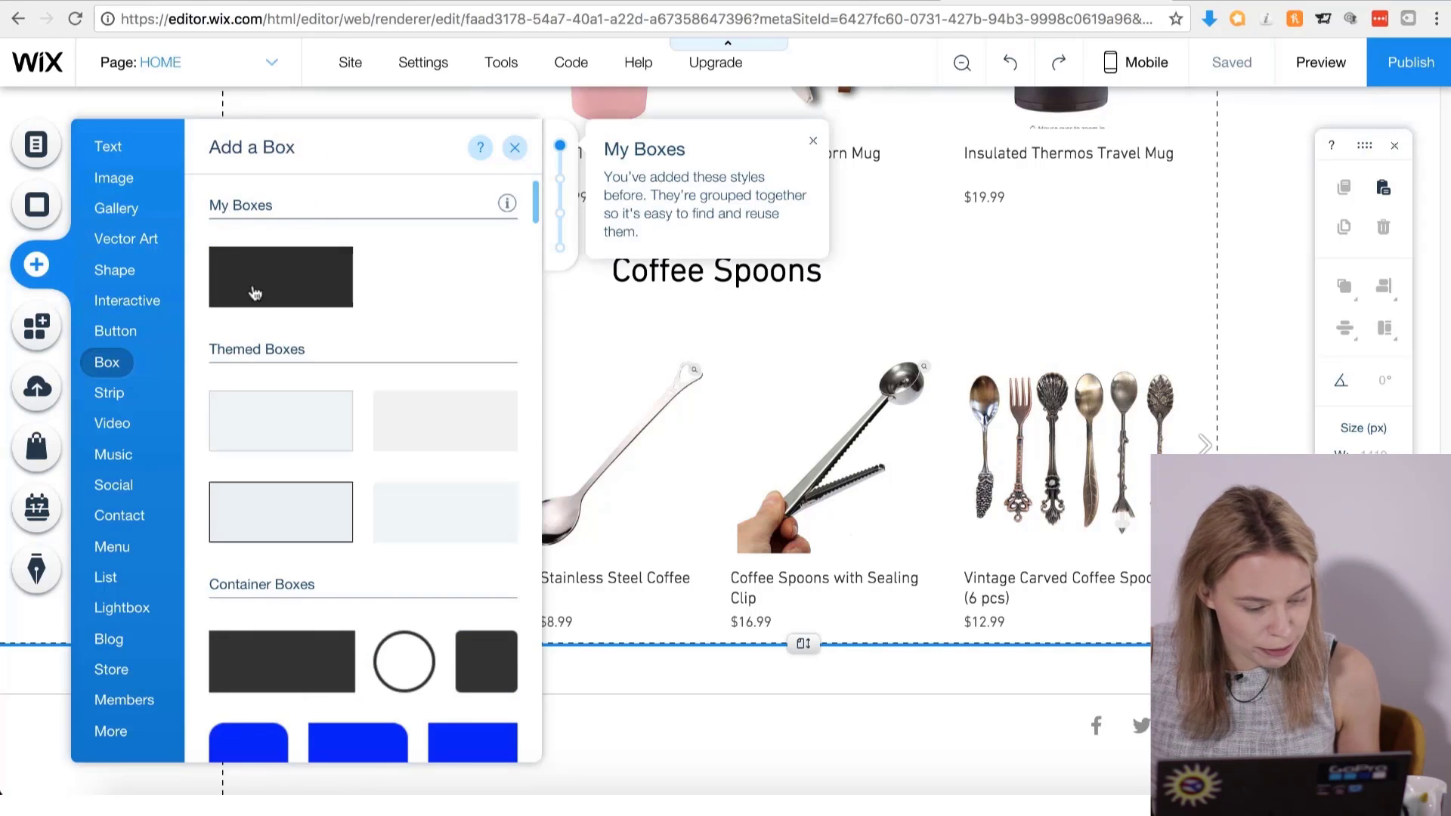
left_click(281, 277)
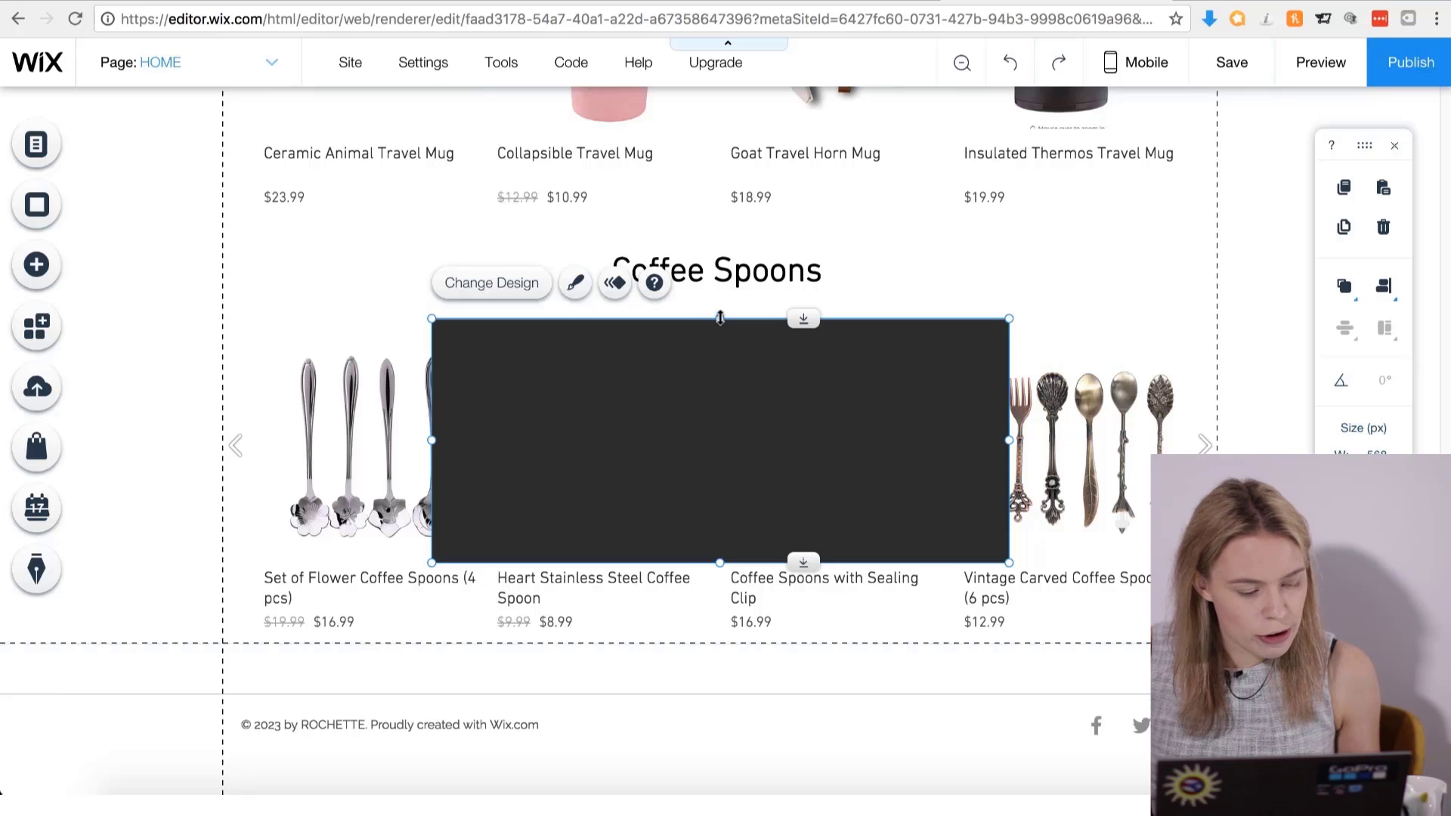
Flatten the dark box into a thin bar and stretch it across the content width below the Coffee Spoons gallery.
left_click_drag(721, 325, 726, 558)
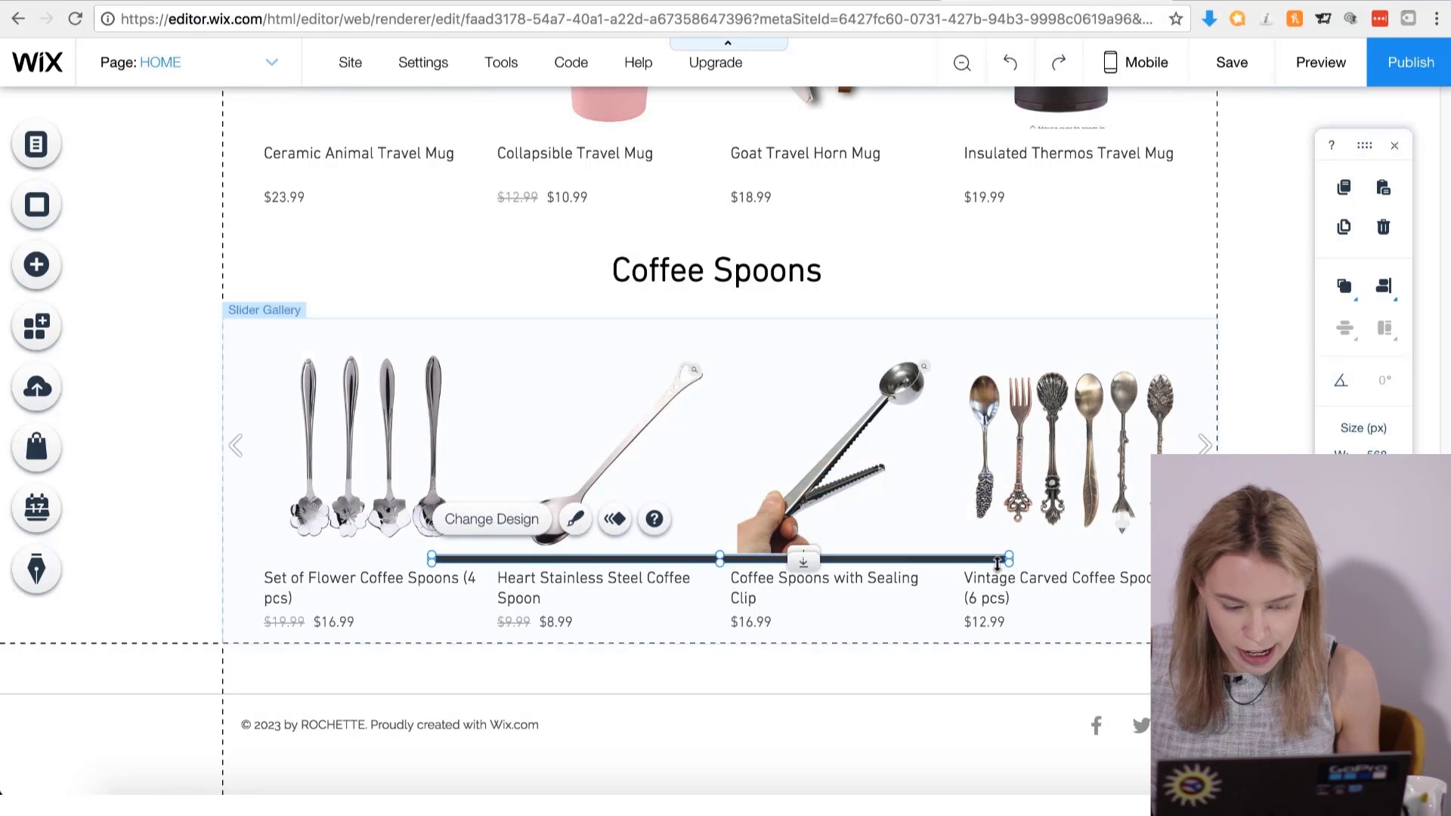
left_click_drag(923, 595, 750, 687)
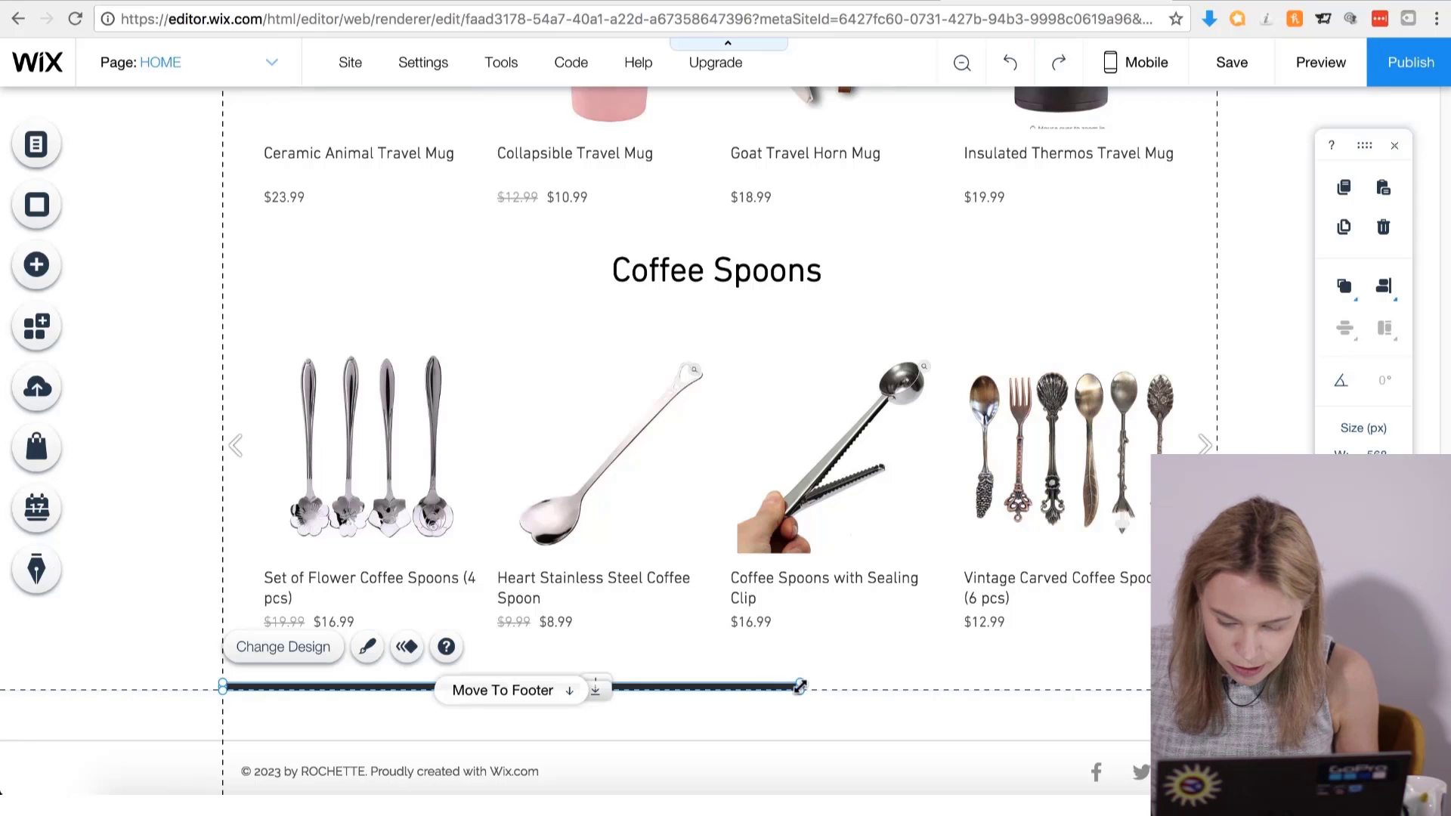
left_click_drag(808, 689, 1217, 688)
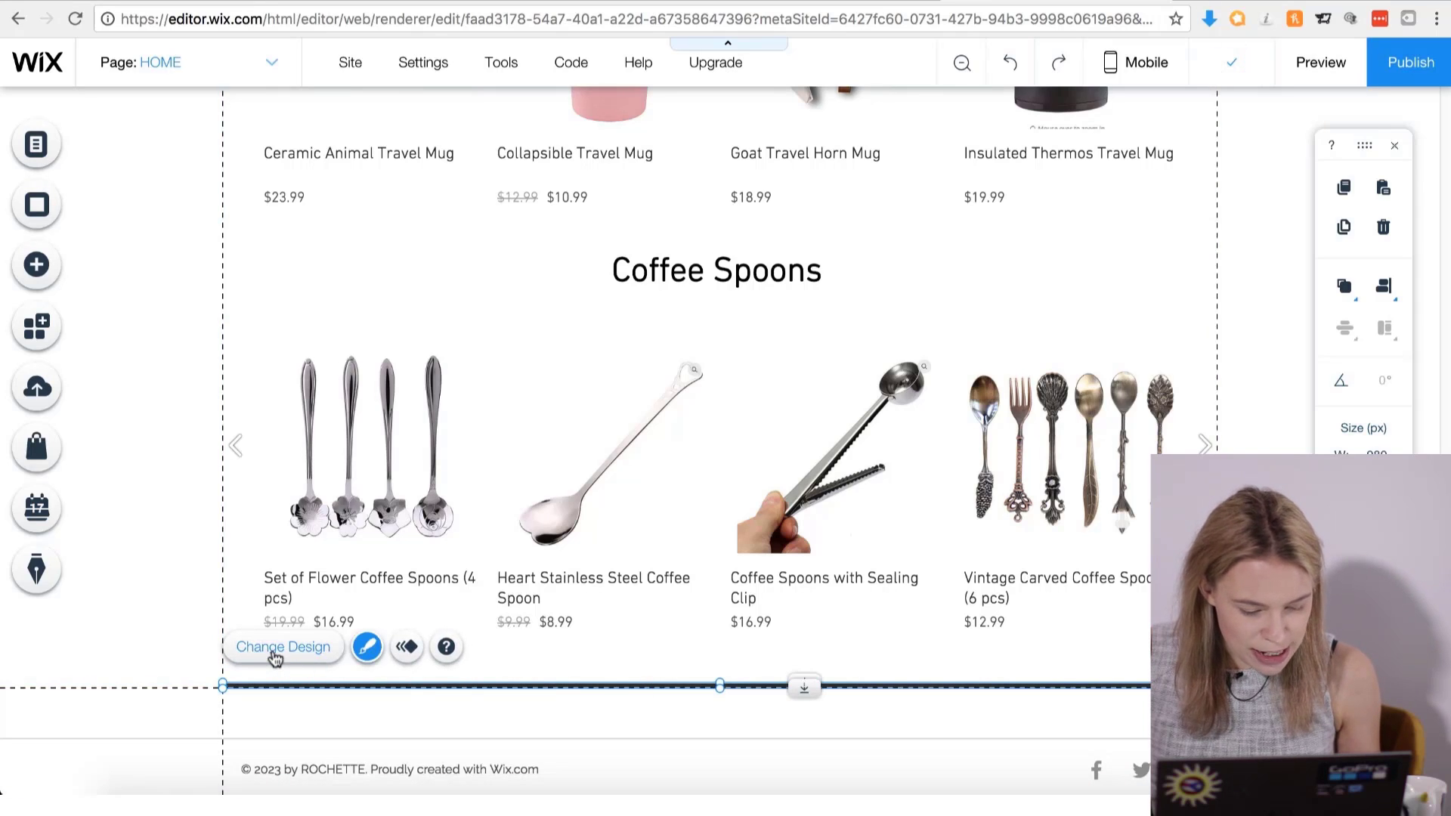
Set the fill colour of the thin bar to the saved brown at 100% opacity.
left_click(368, 655)
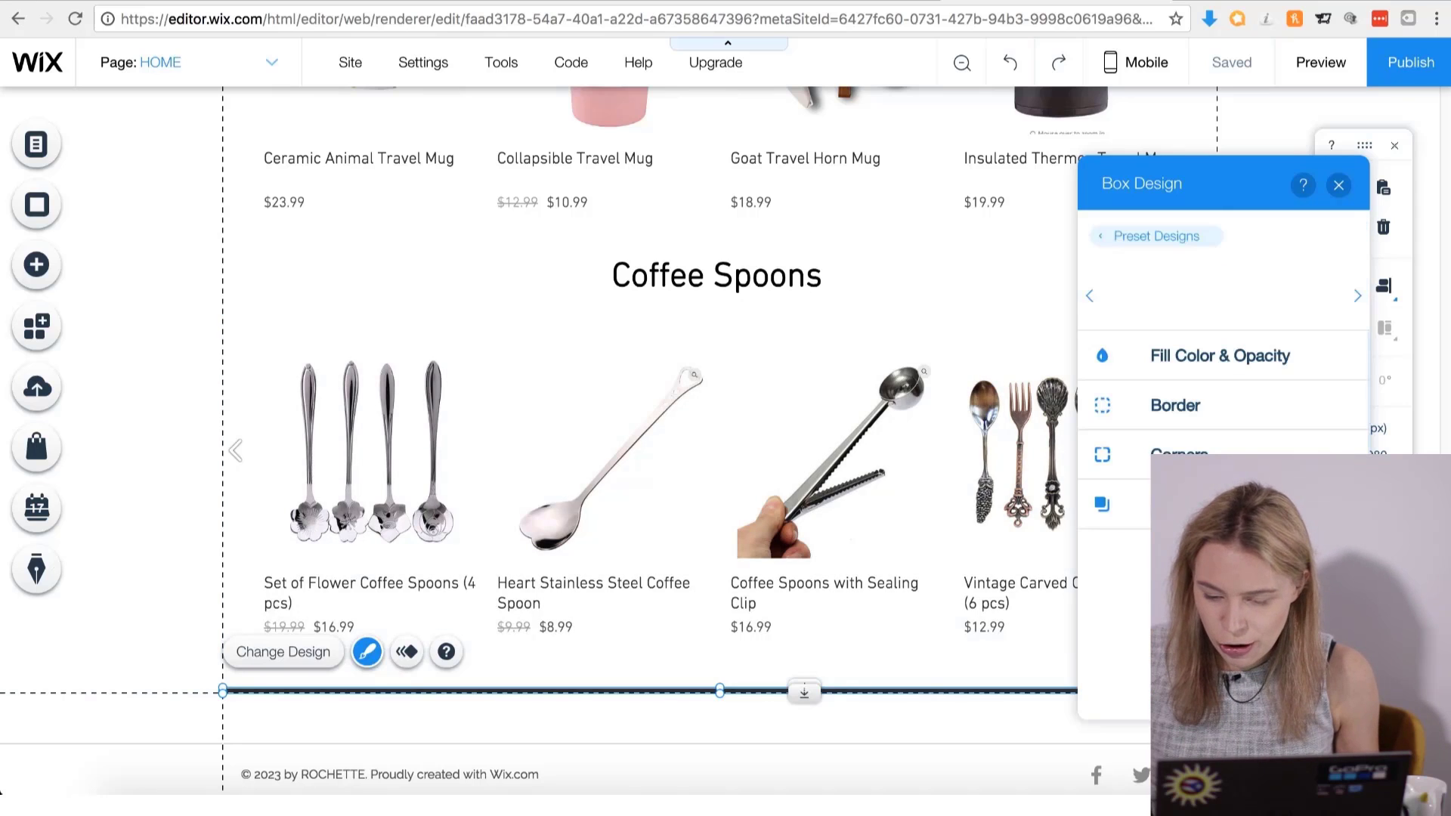
left_click(1179, 372)
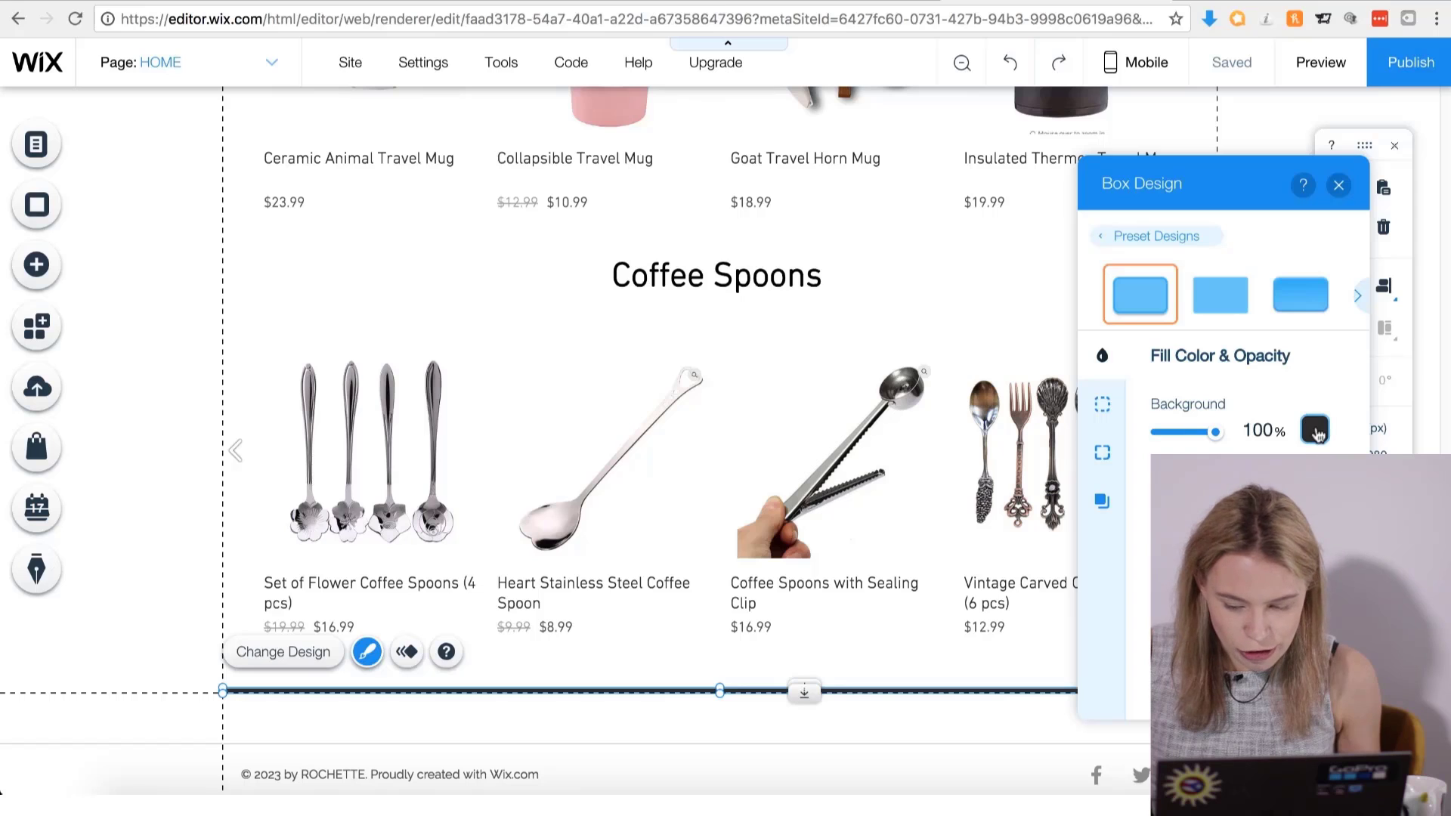
left_click(1316, 431)
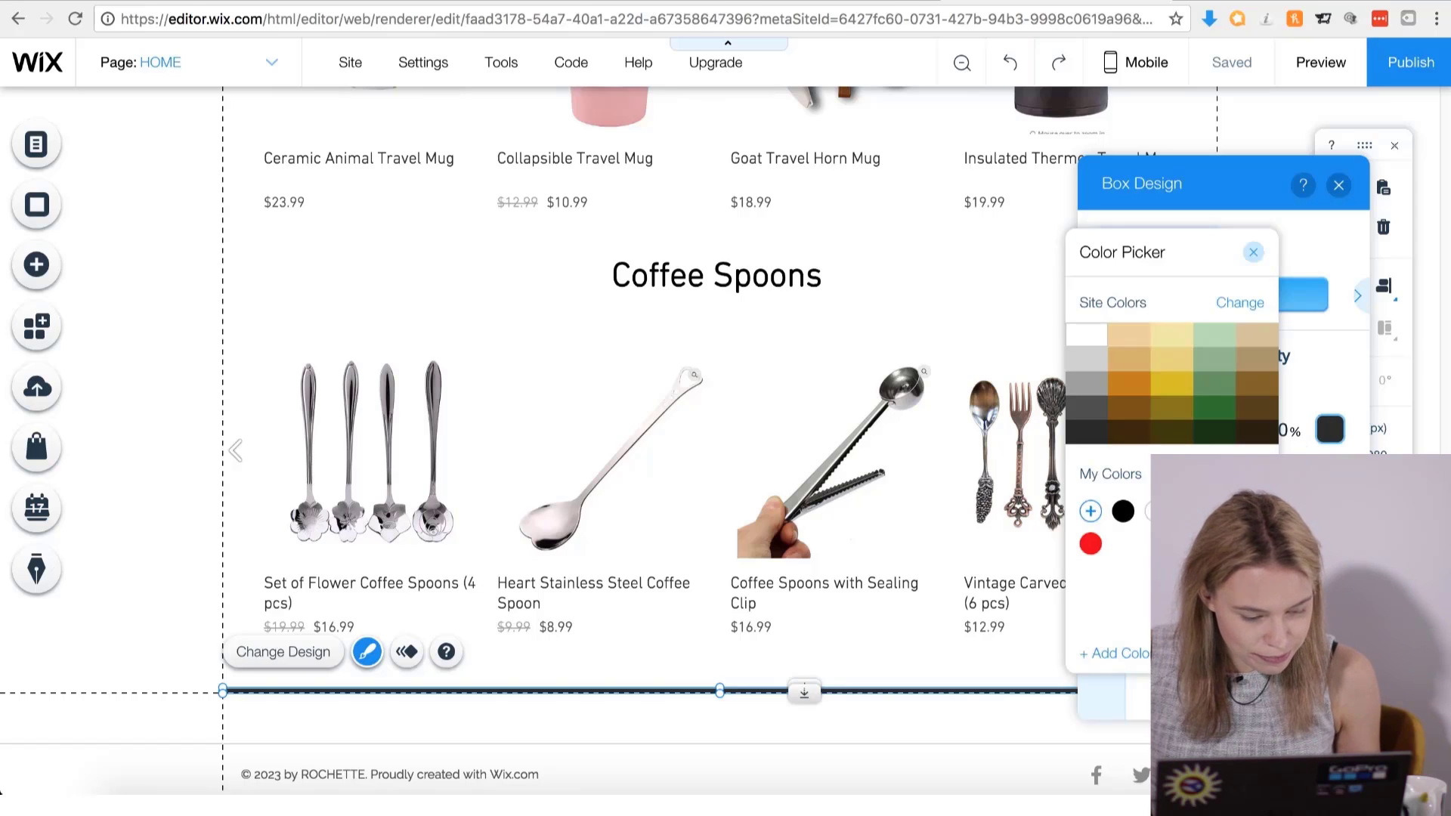
left_click(1221, 511)
left_click(1253, 252)
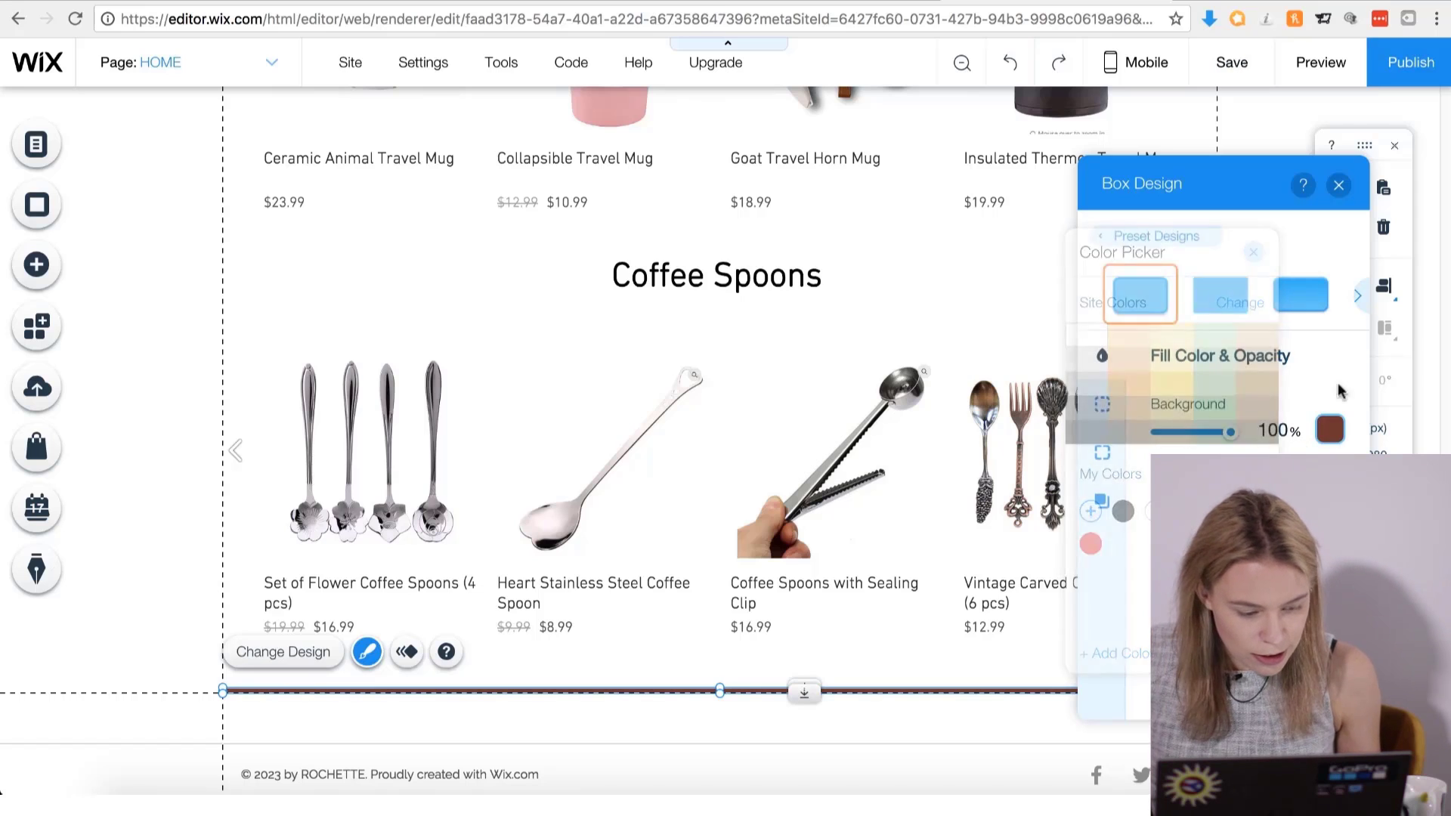
left_click(1339, 184)
left_click(765, 719)
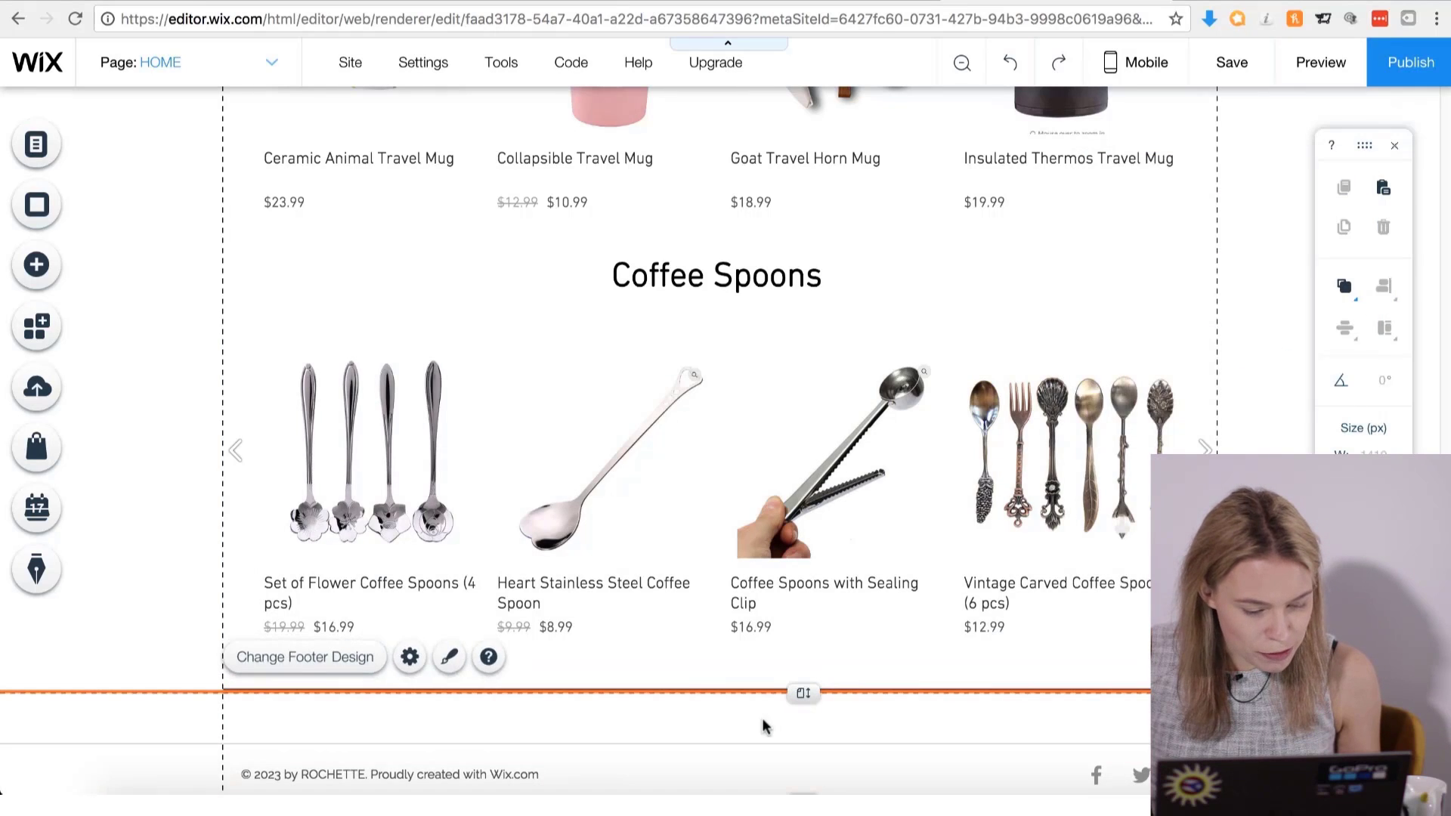
left_click(848, 608)
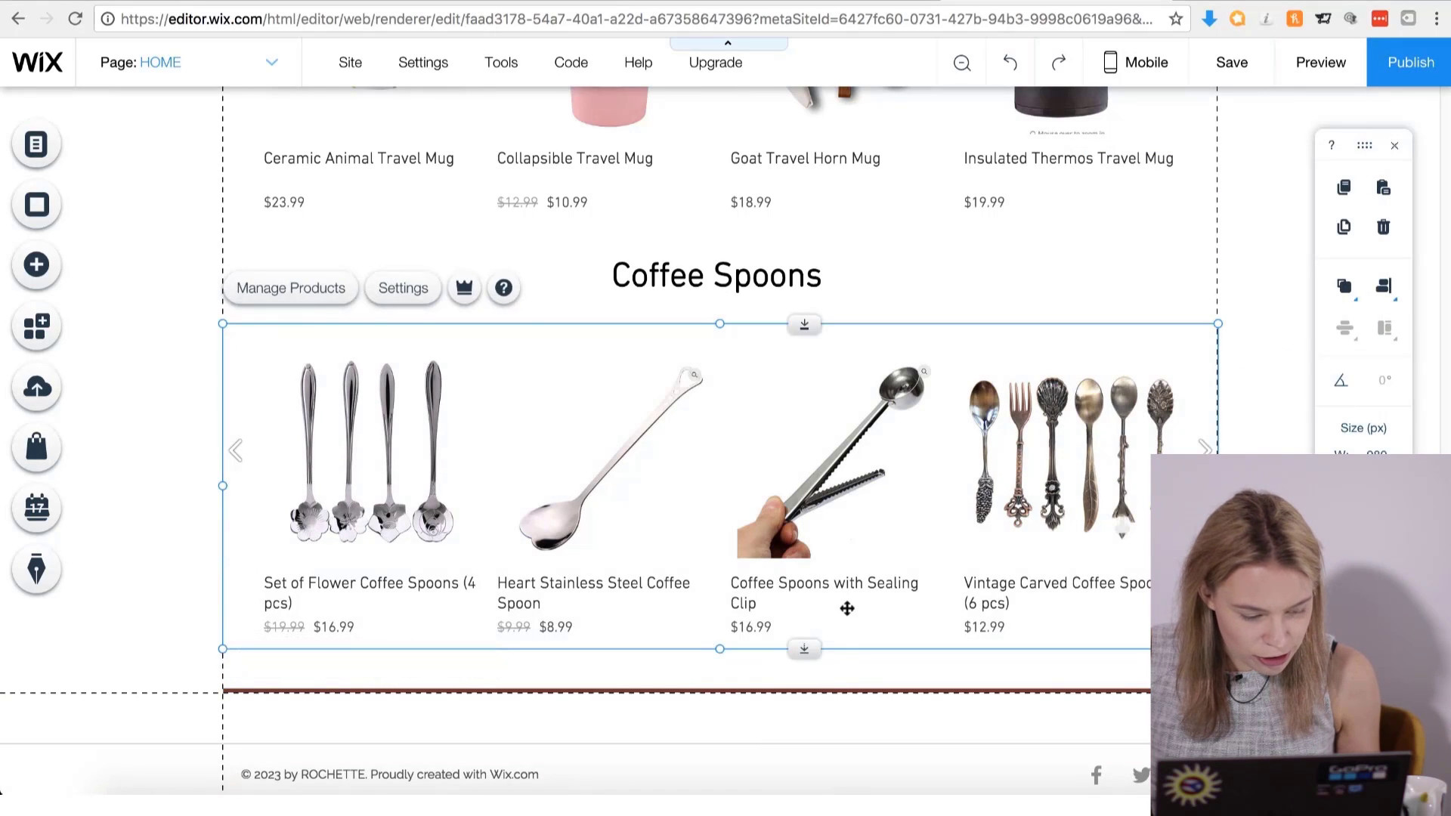
Replace the footer's copyright line with "Copyright 2018 - Brewed Treats".
left_click(115, 616)
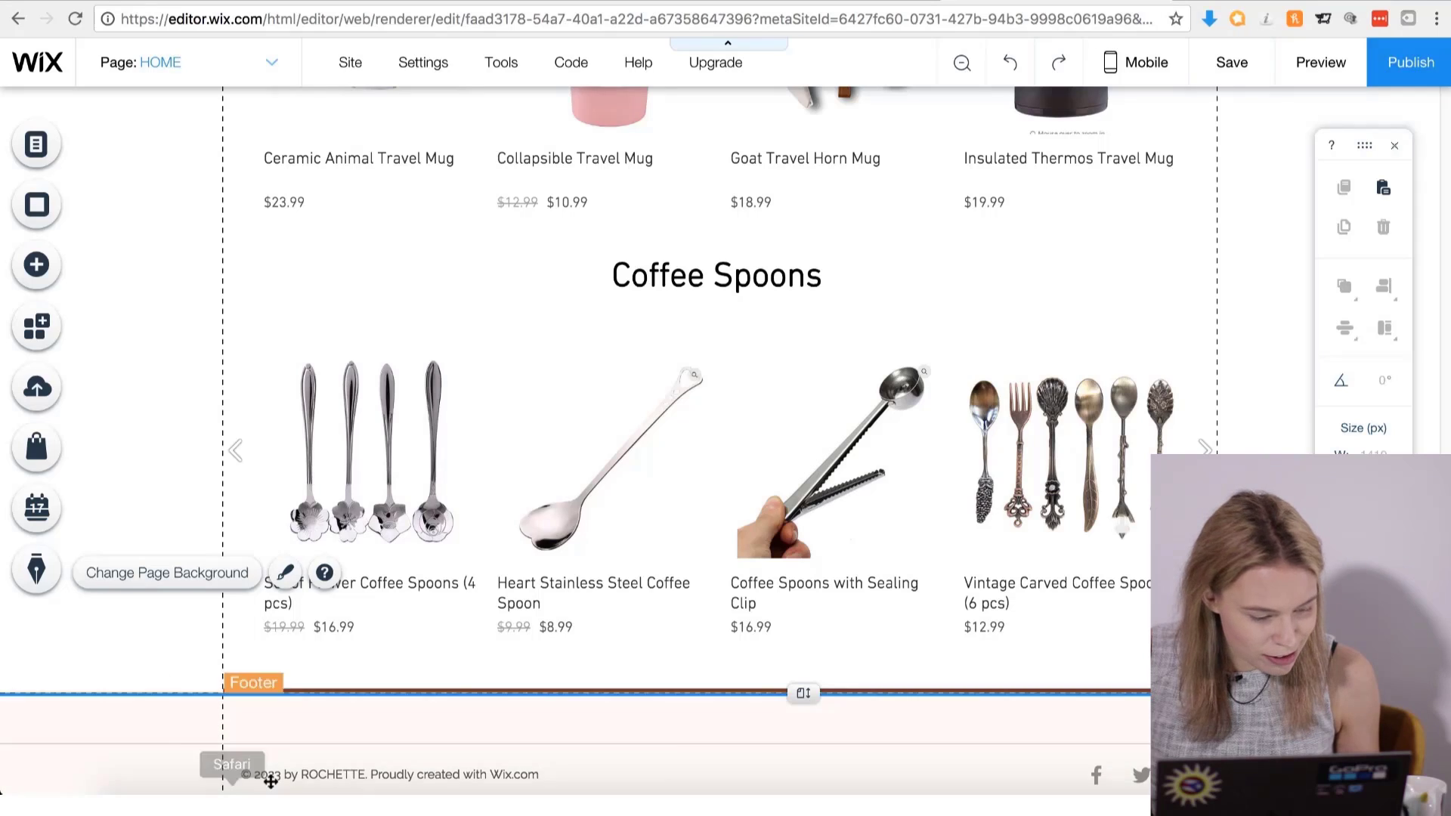
left_click(240, 772)
left_click(293, 732)
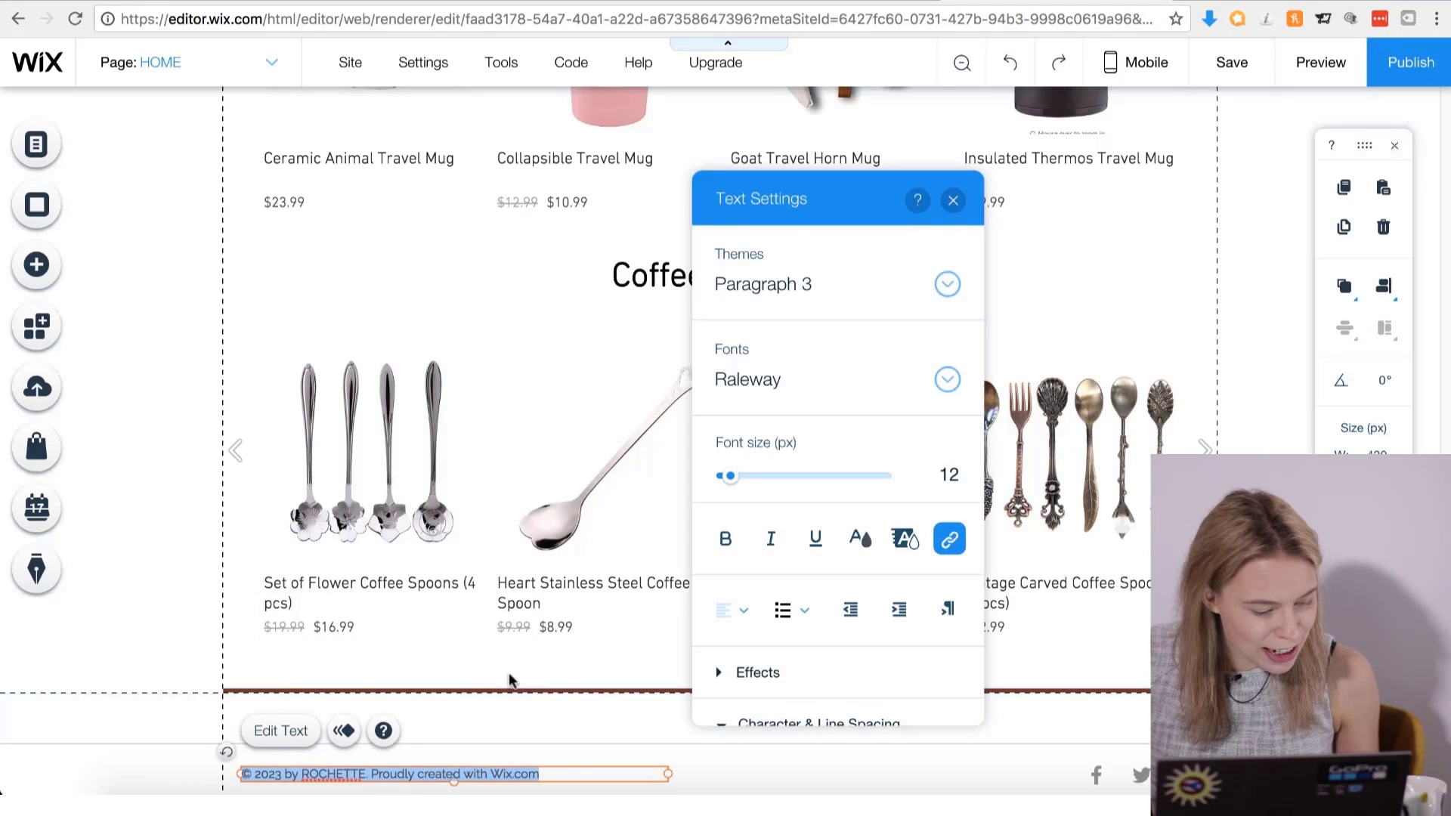
type("Copyright 2018 - Brewed Treats")
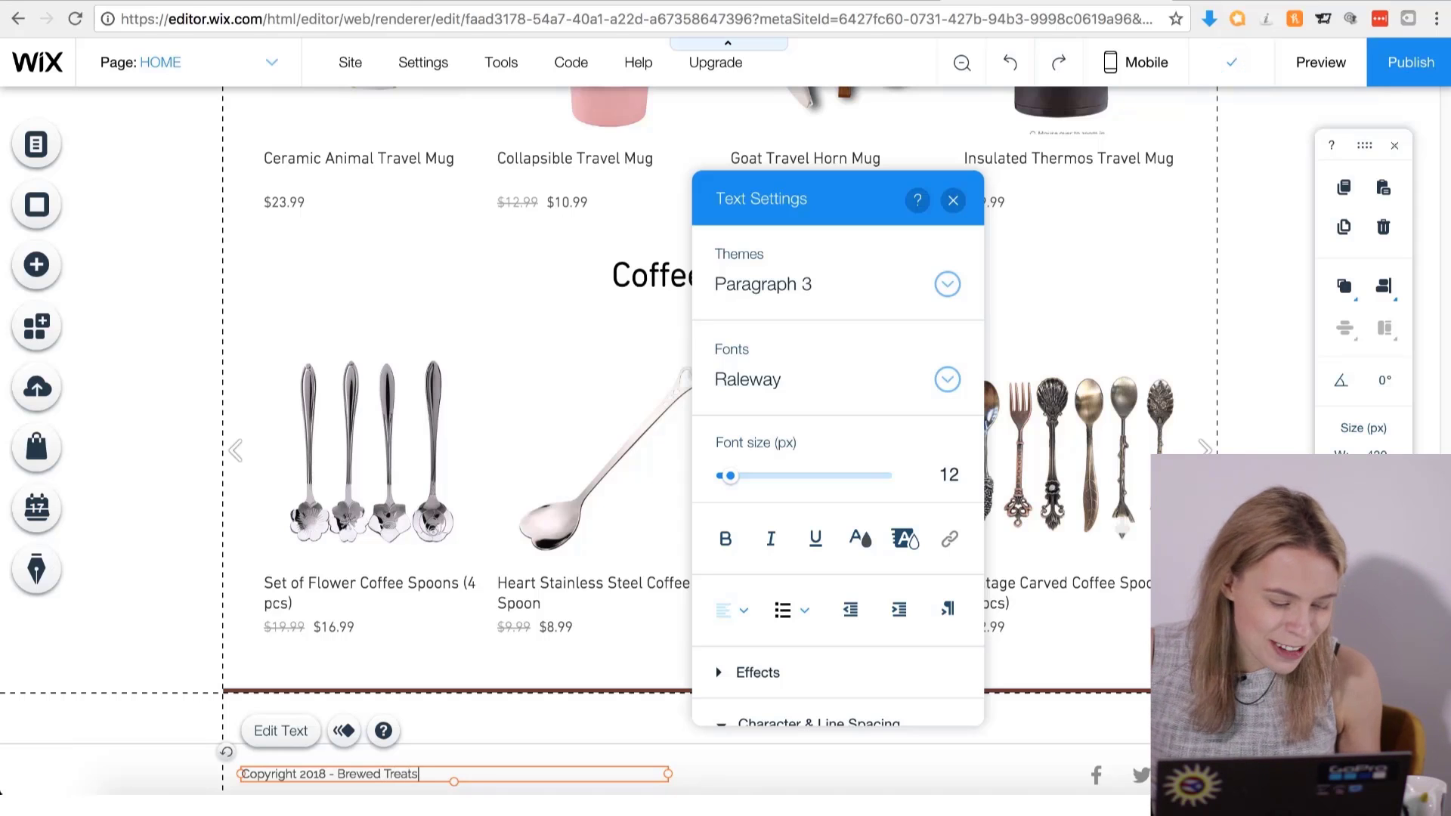
Format the footer copyright text in DIN Next Light at 15 px.
key("ctrl+a")
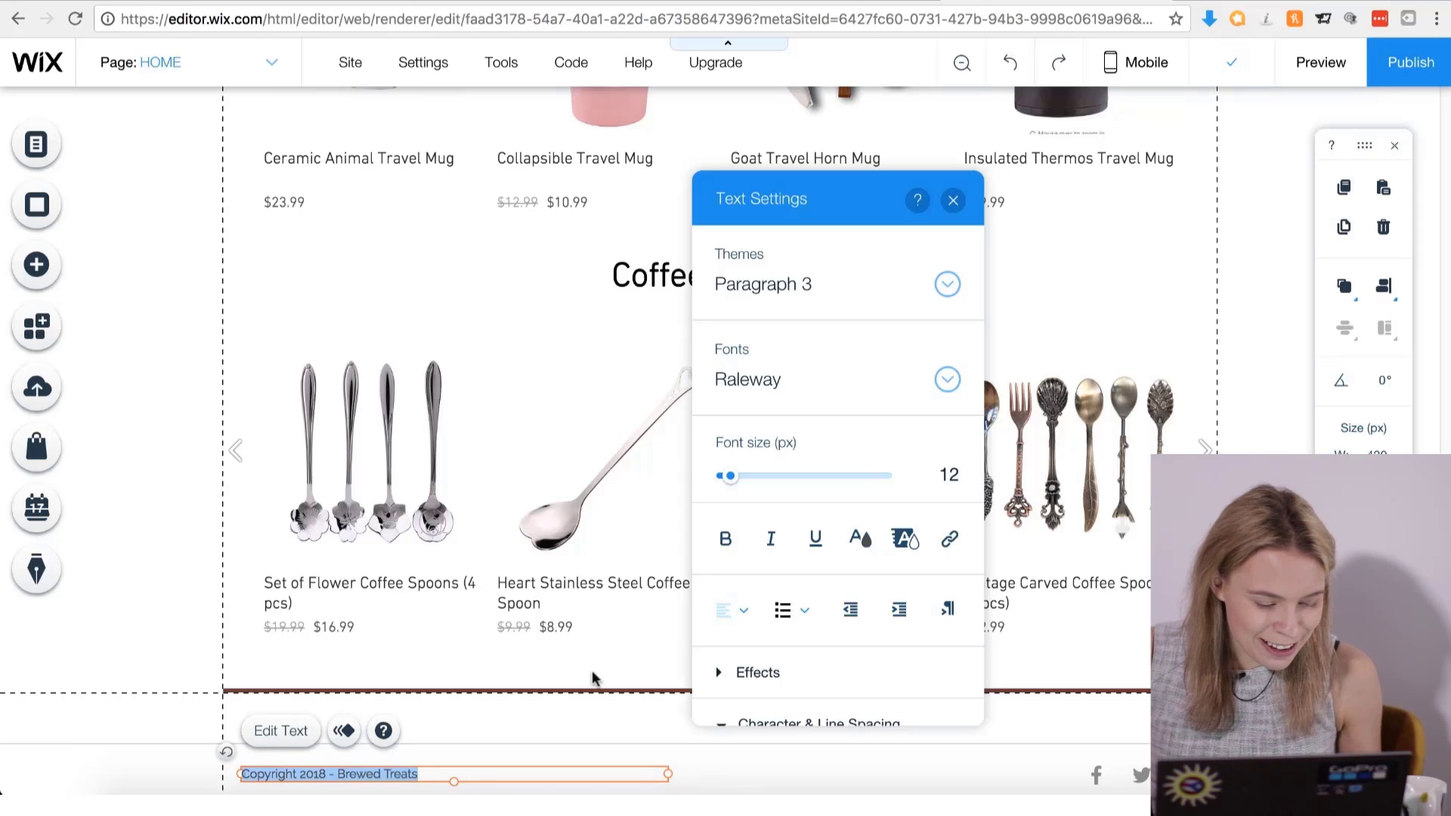
left_click(810, 389)
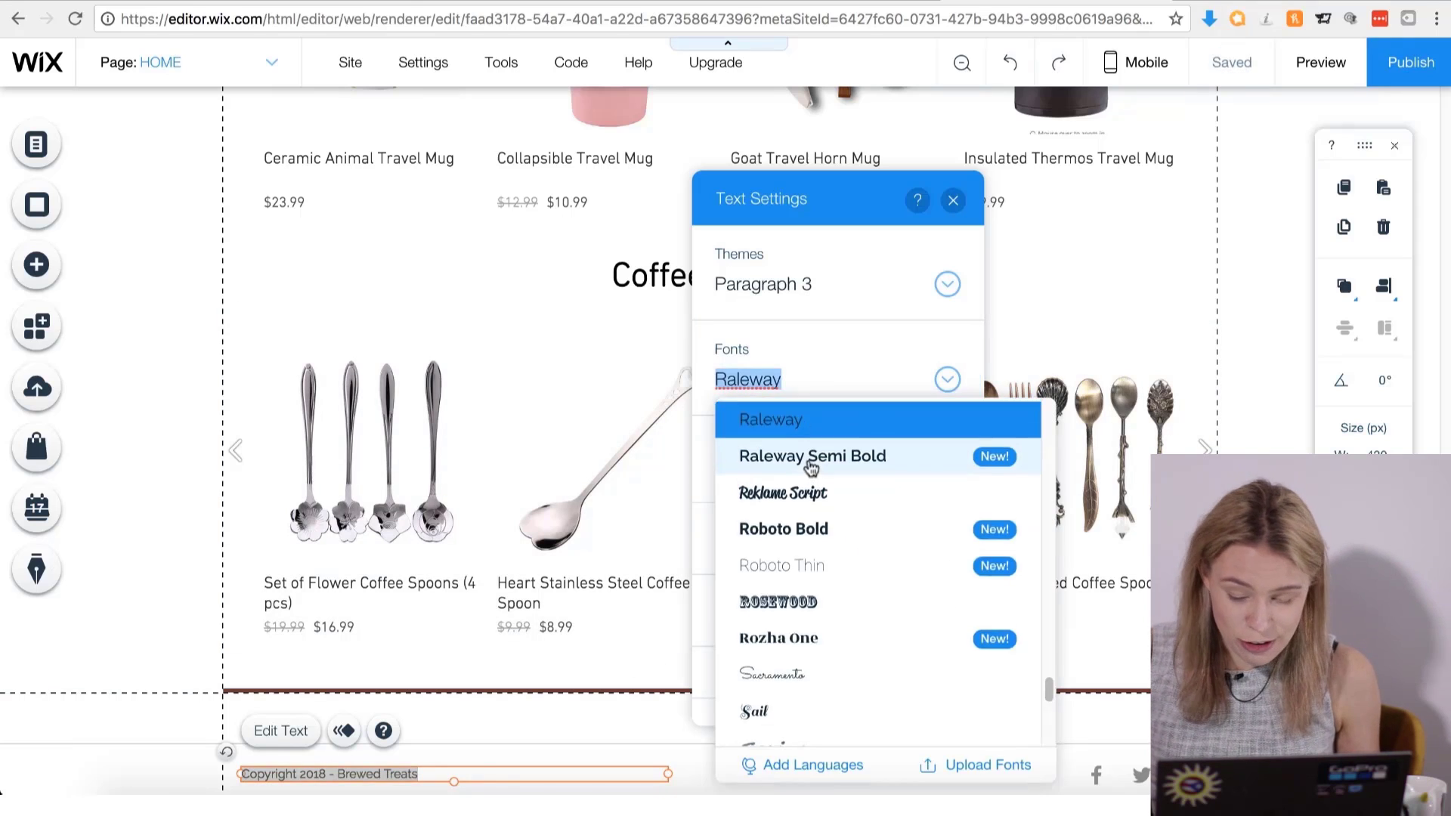
scroll(809, 453, "up", 10)
left_click(808, 440)
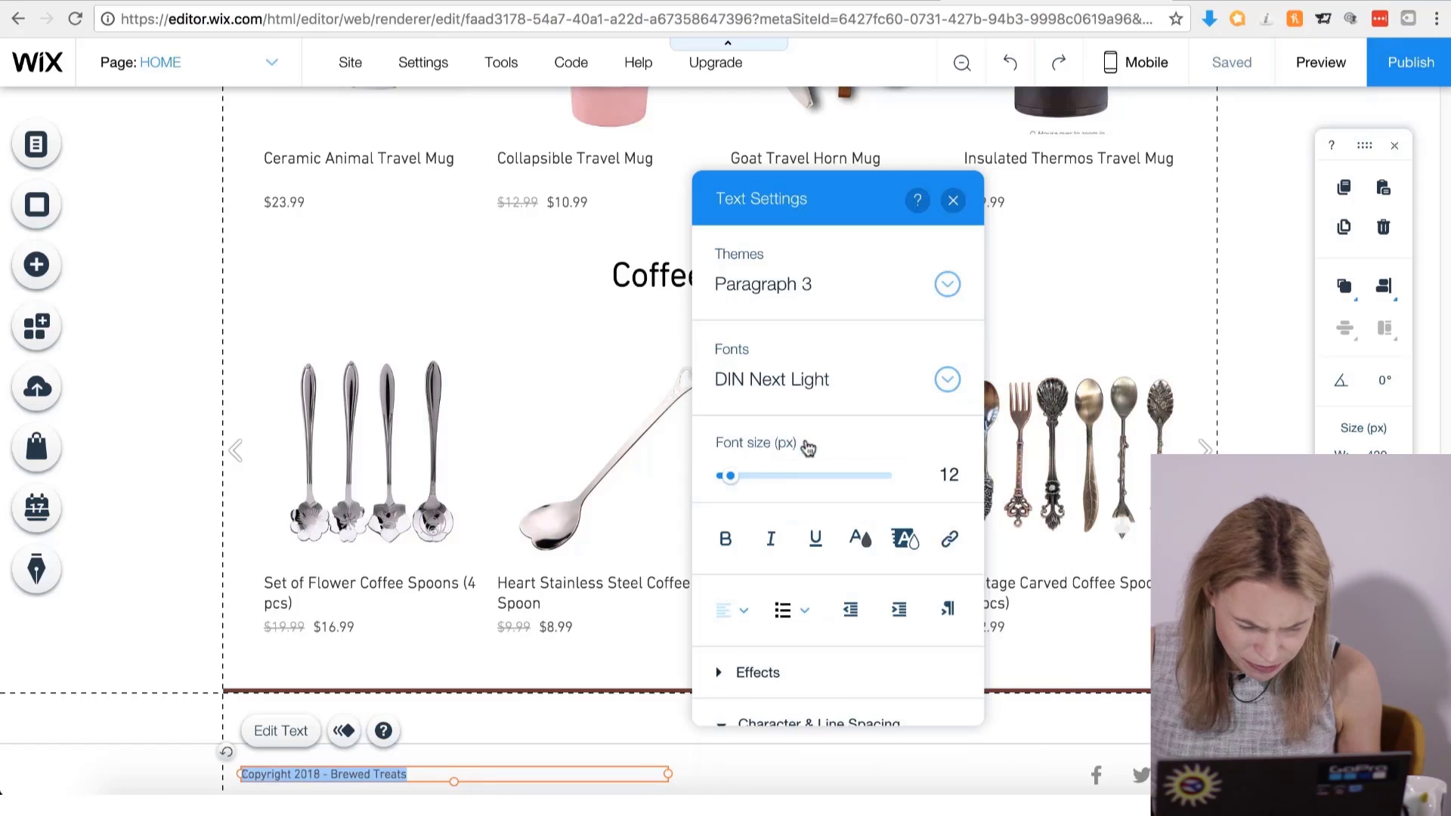
left_click(739, 477)
left_click_drag(736, 481, 733, 484)
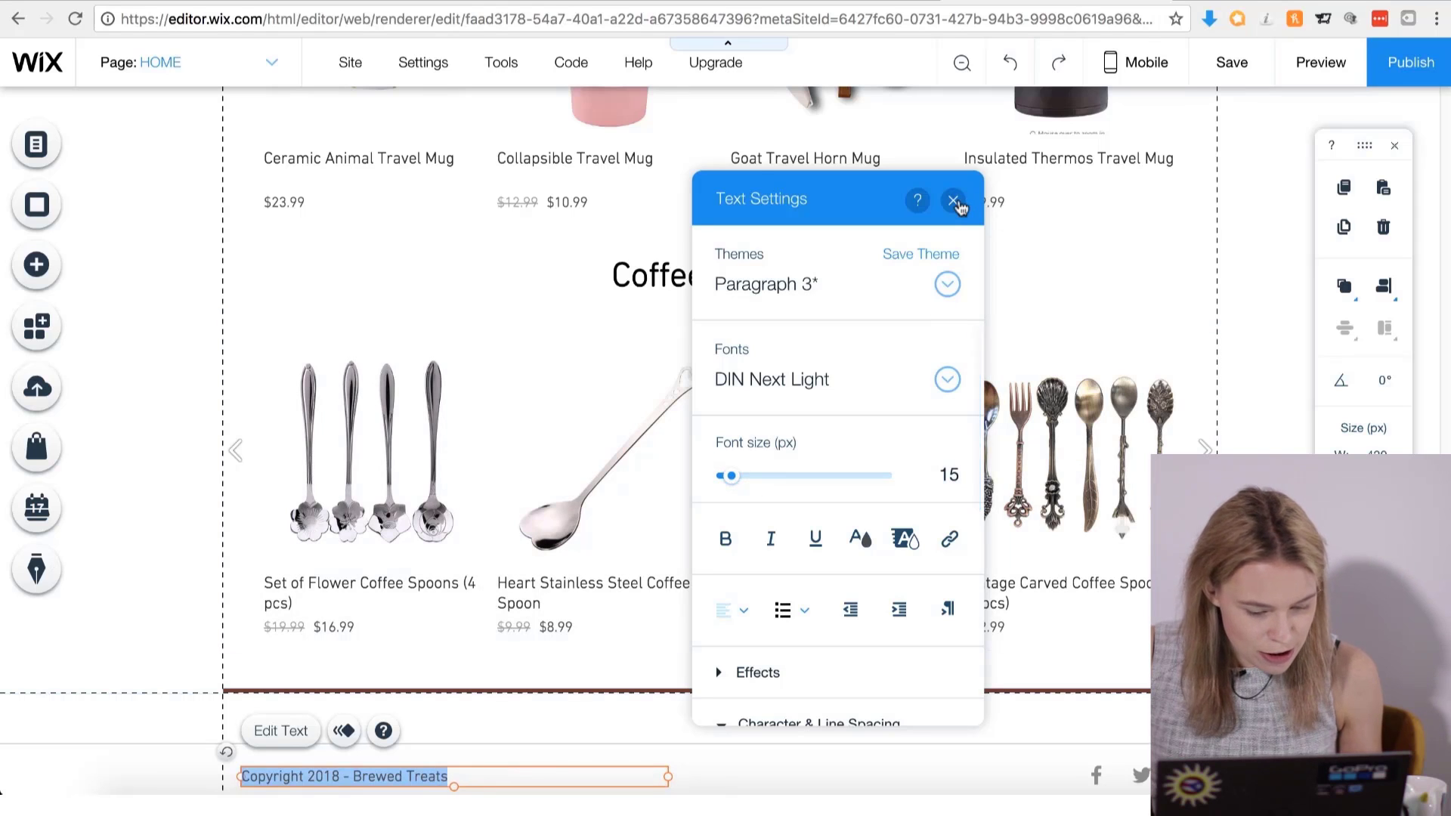
left_click(953, 201)
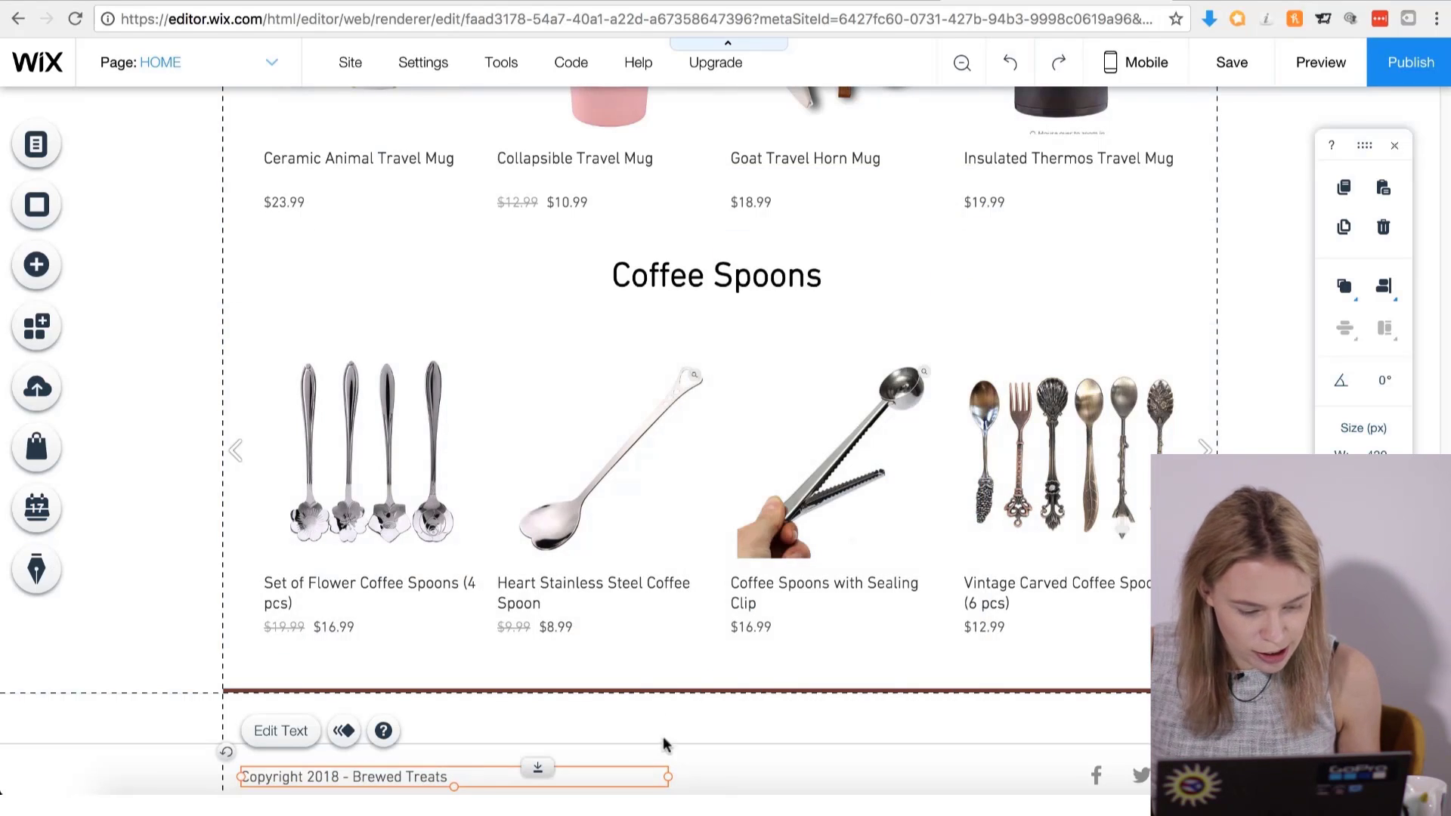
Delete the social media icon bar from the footer.
left_click(1101, 774)
right_click(1101, 774)
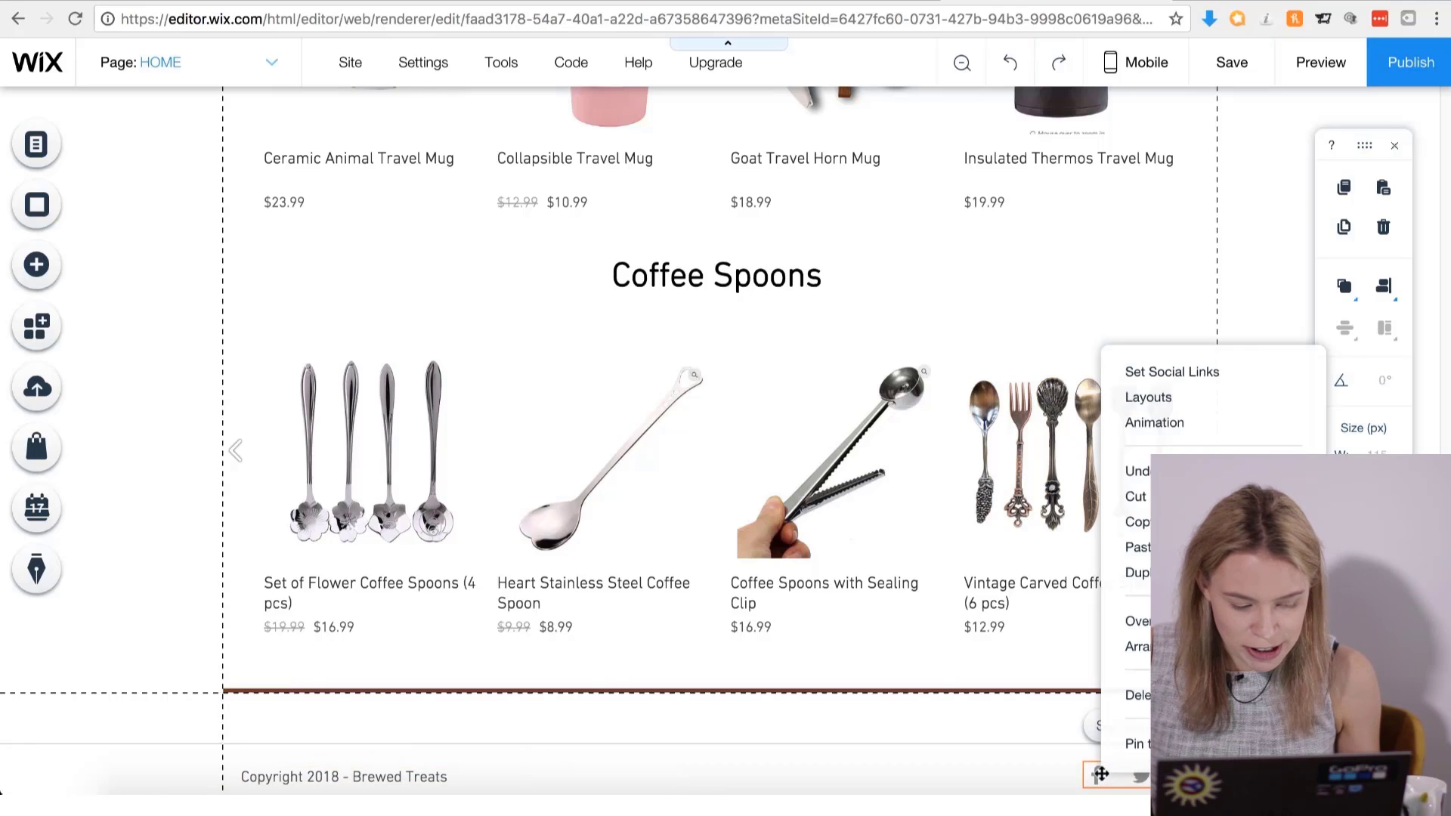
left_click(1133, 695)
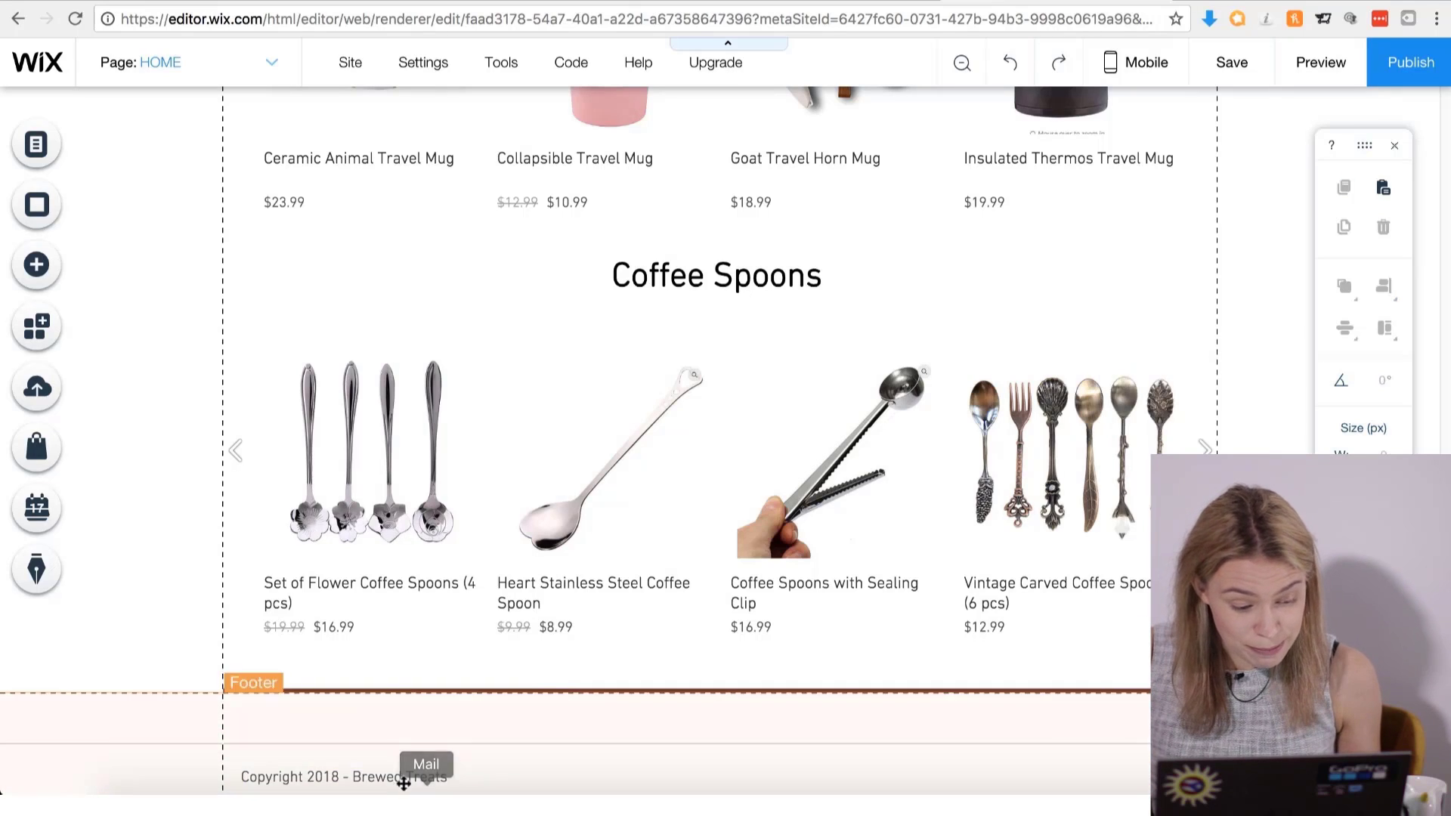
Move the copyright text toward the right side of the footer, narrow its box to fit the text and nudge it vertically.
left_click_drag(395, 776, 995, 771)
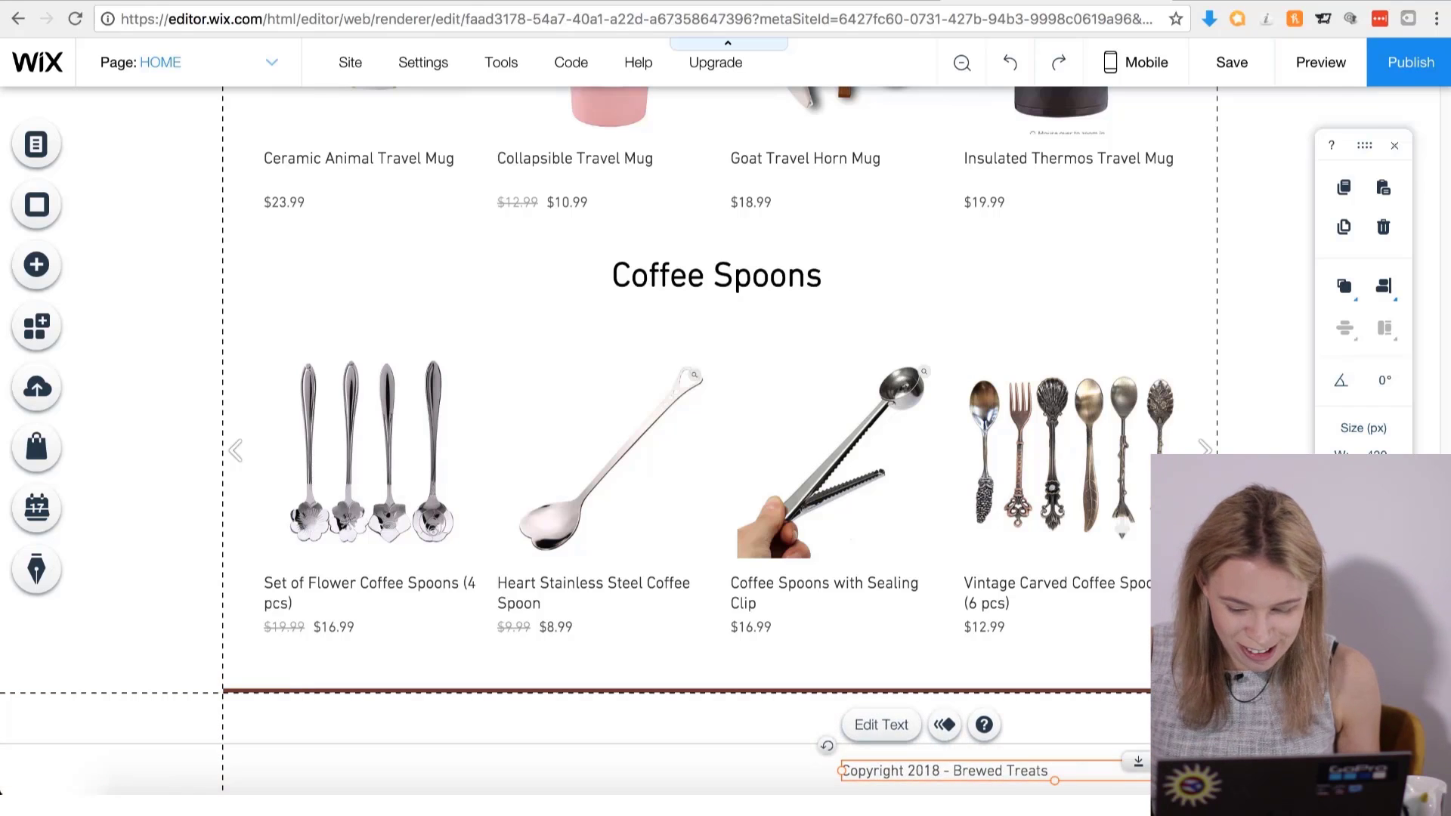
left_click_drag(1270, 770, 1049, 771)
key("Up")
key("Up")
key("Up")
key("Up")
key("Up")
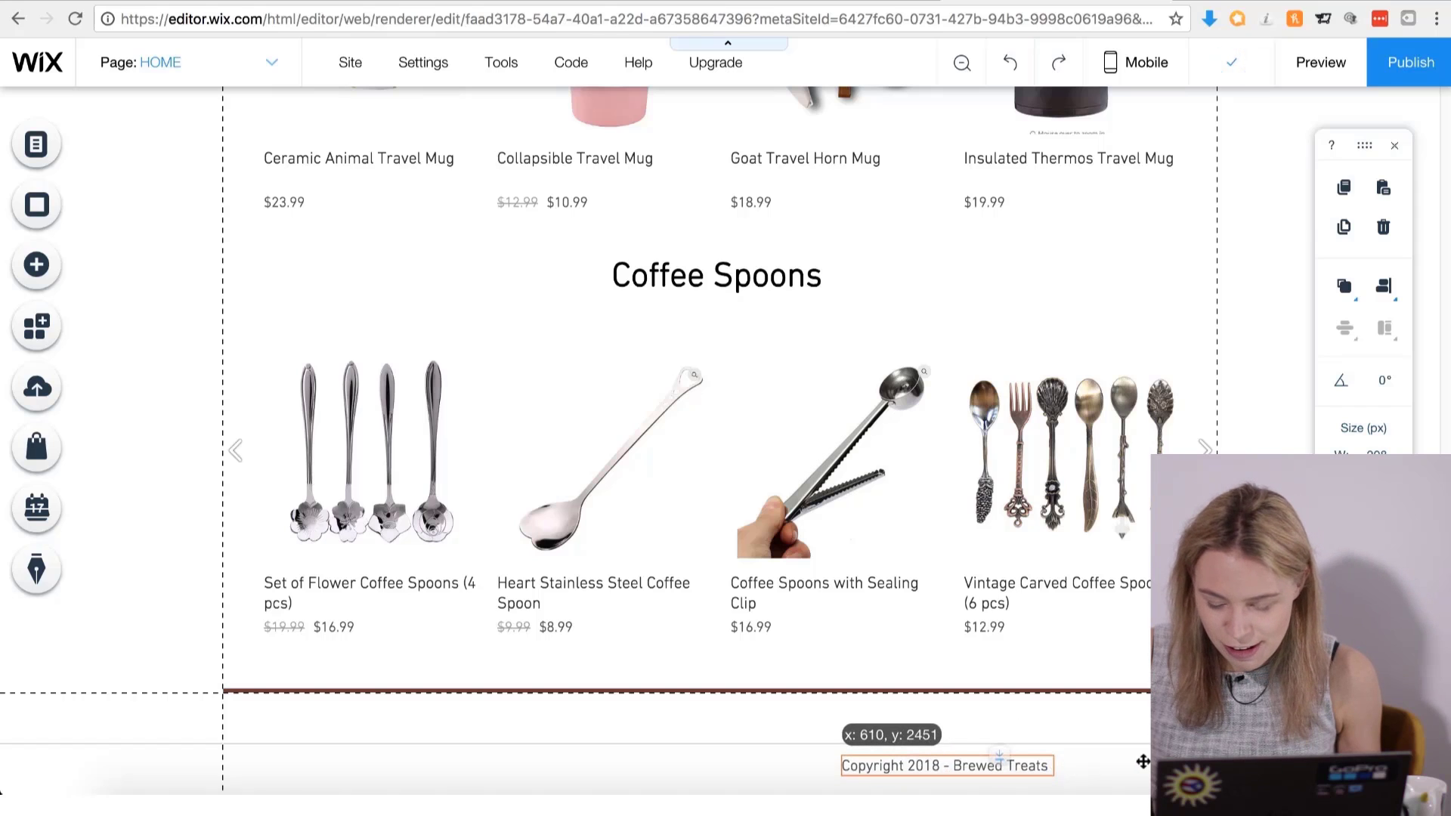
key("Down")
key("Down")
key("Down")
key("Down")
key("Down")
key("Down")
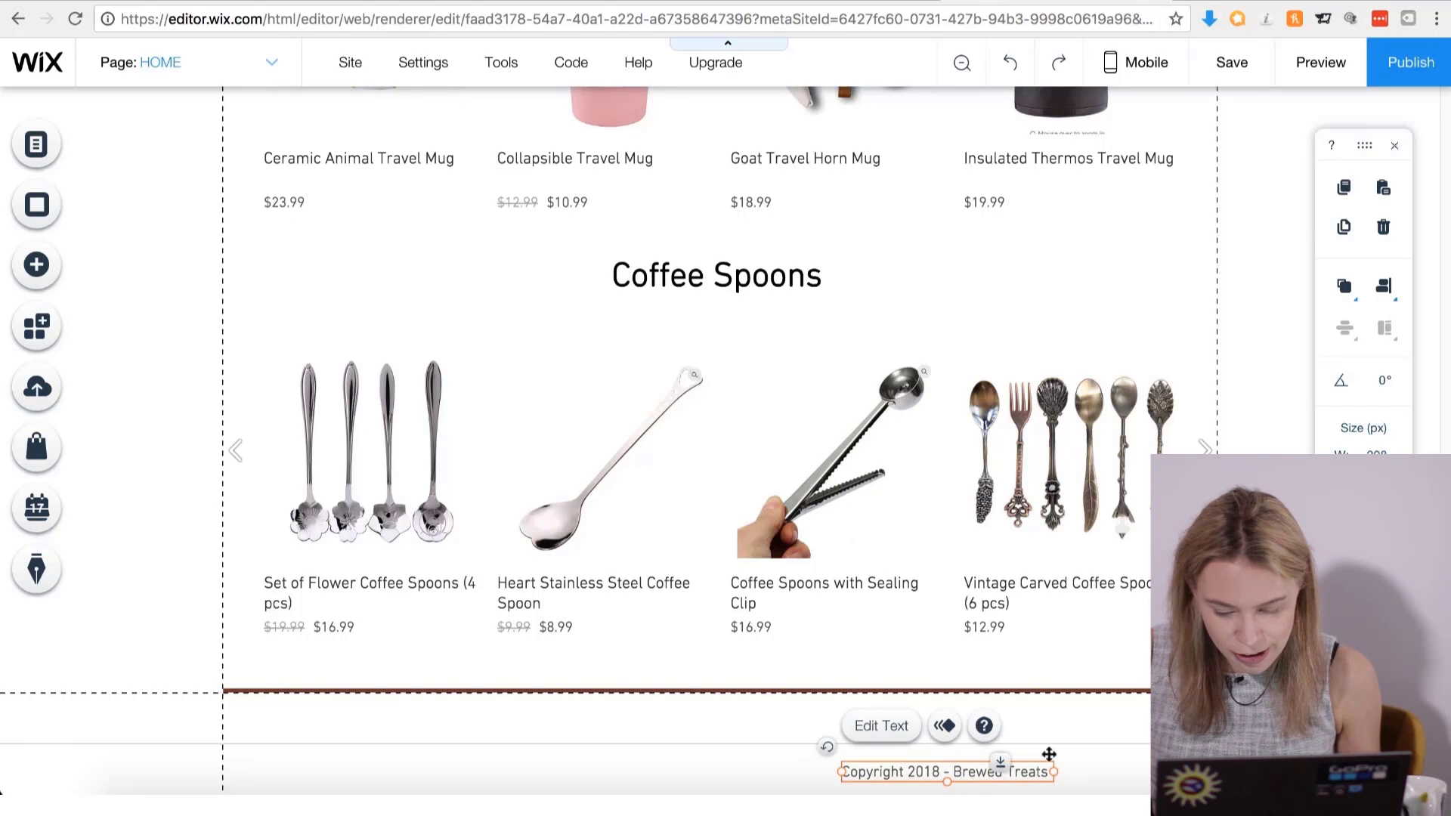
Place the copyright text at the footer's right end just under the brown bar, at about x 766, y 2420.
left_click_drag(1049, 754, 1113, 730)
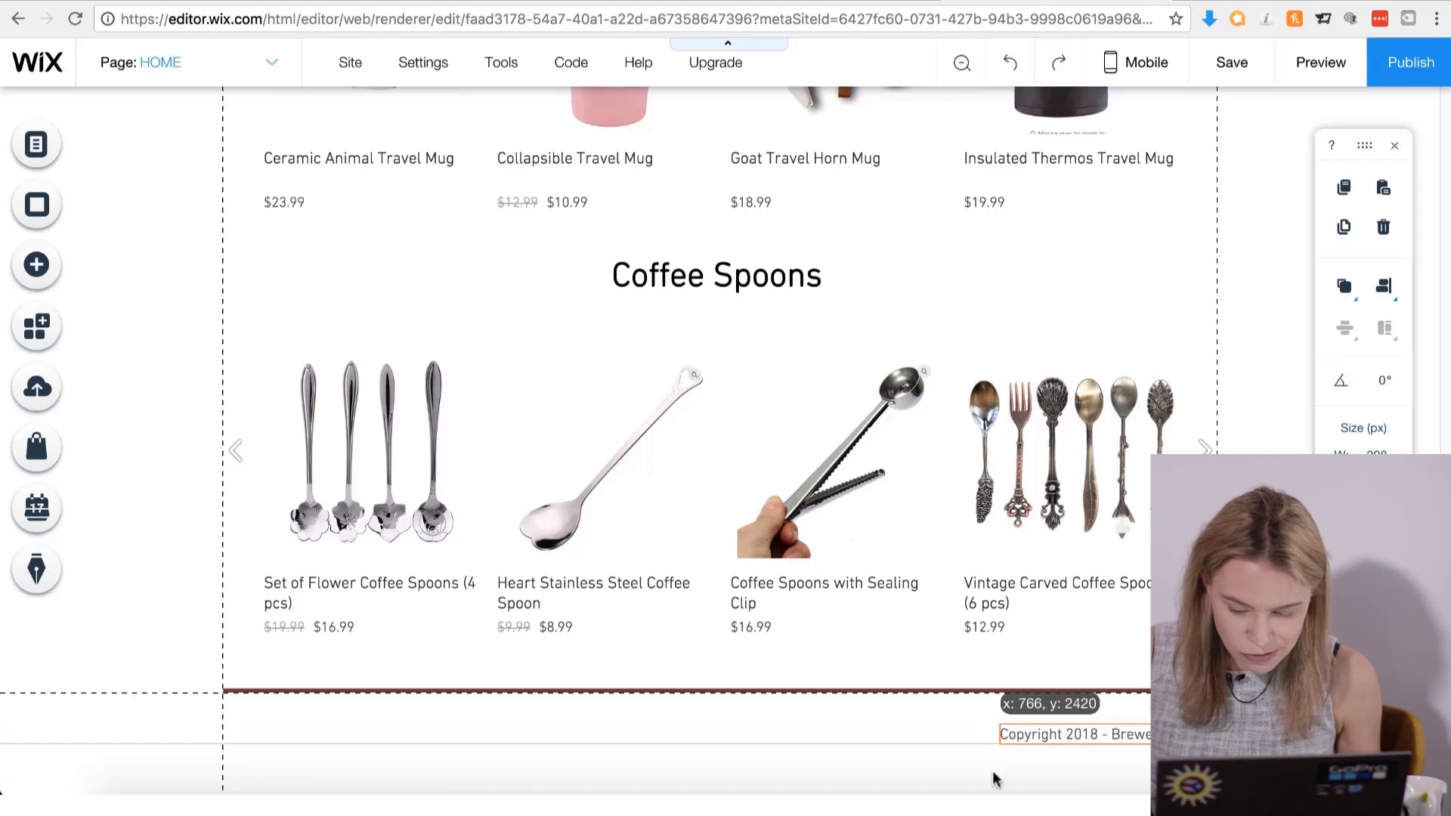
left_click_drag(994, 779, 994, 779)
left_click(124, 589)
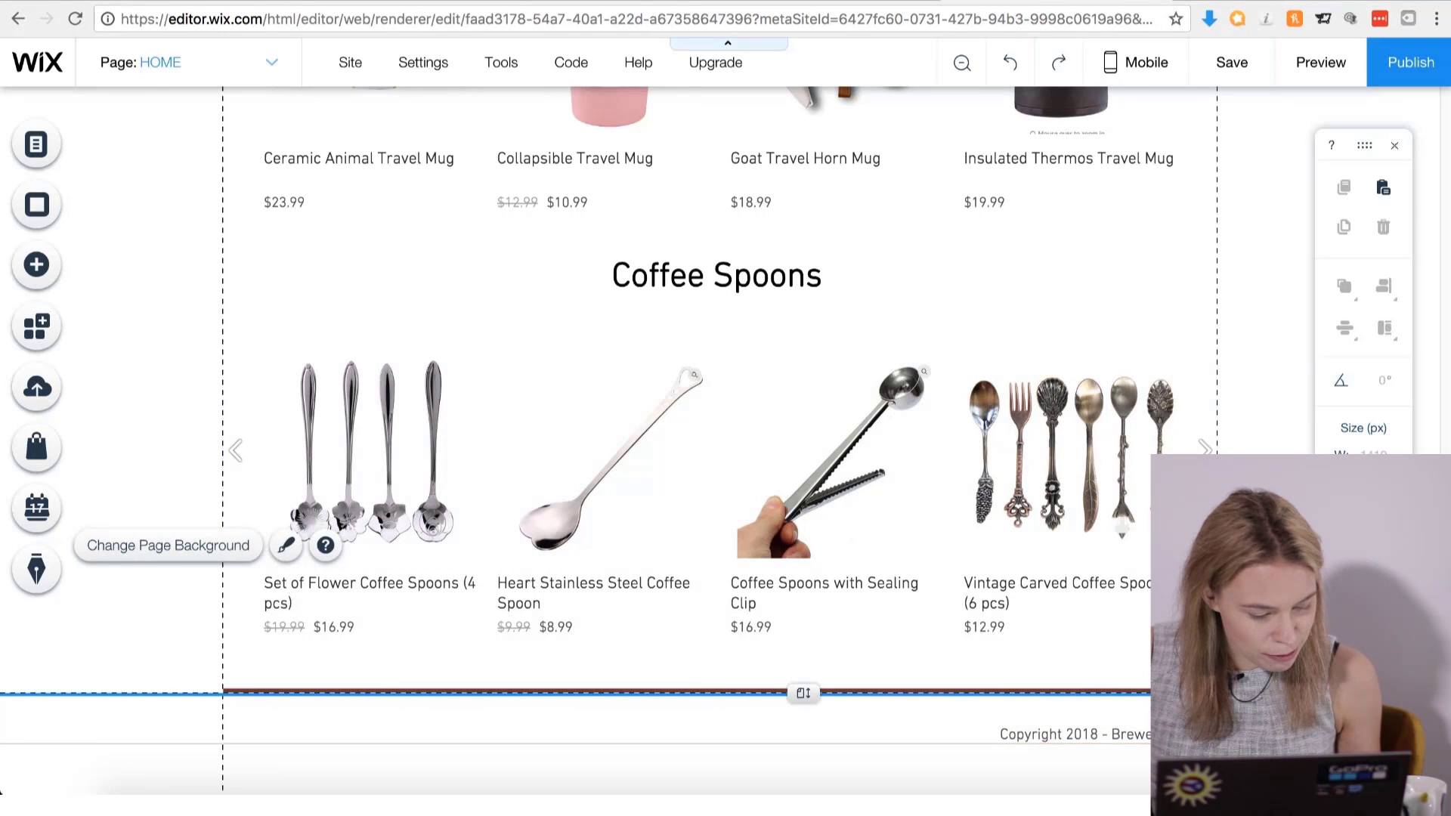
Look over the product galleries from the footer up to the promotional banner.
scroll(884, 509, "up", 7)
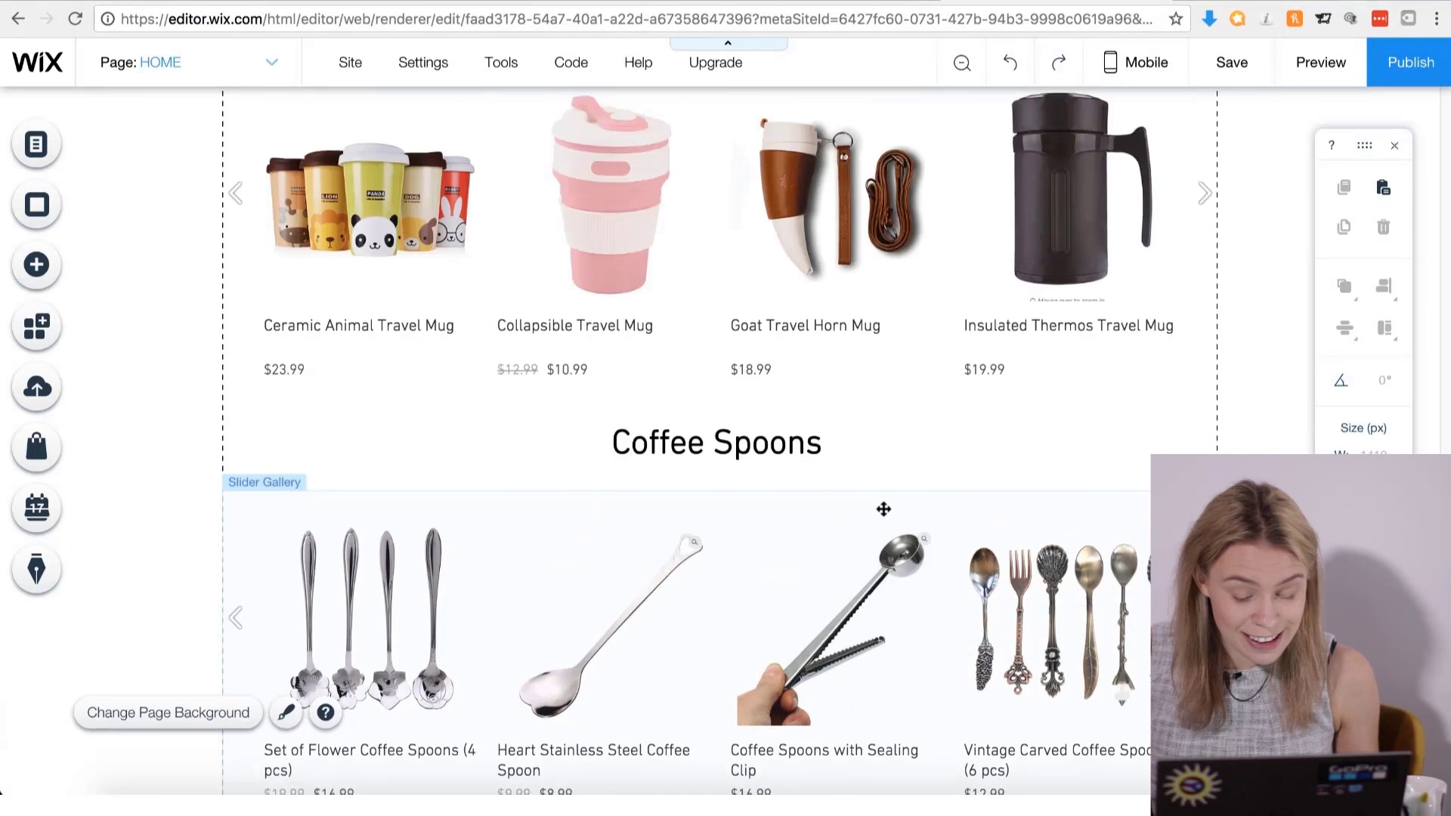
scroll(884, 509, "up", 5)
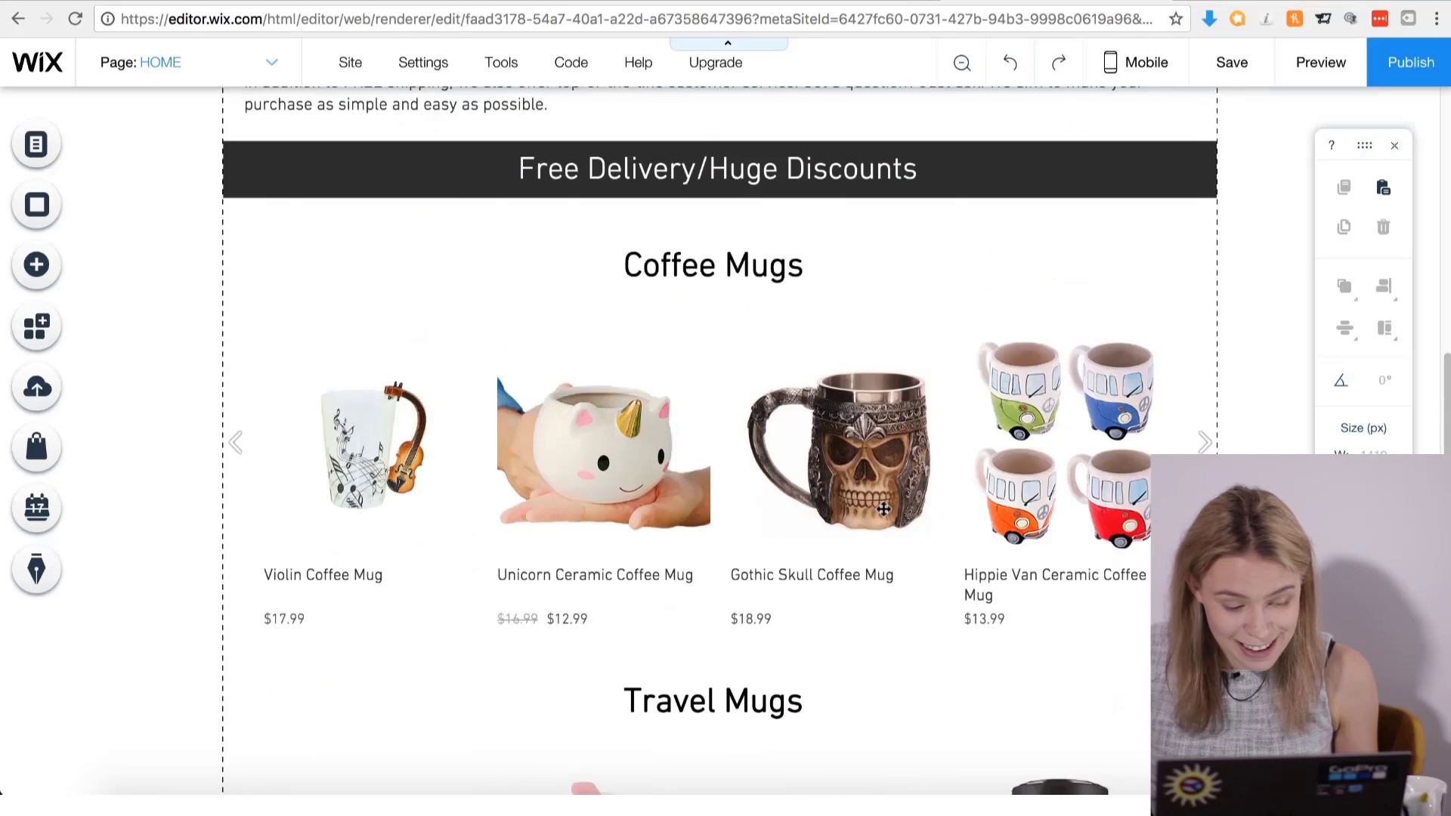
scroll(884, 510, "down", 10)
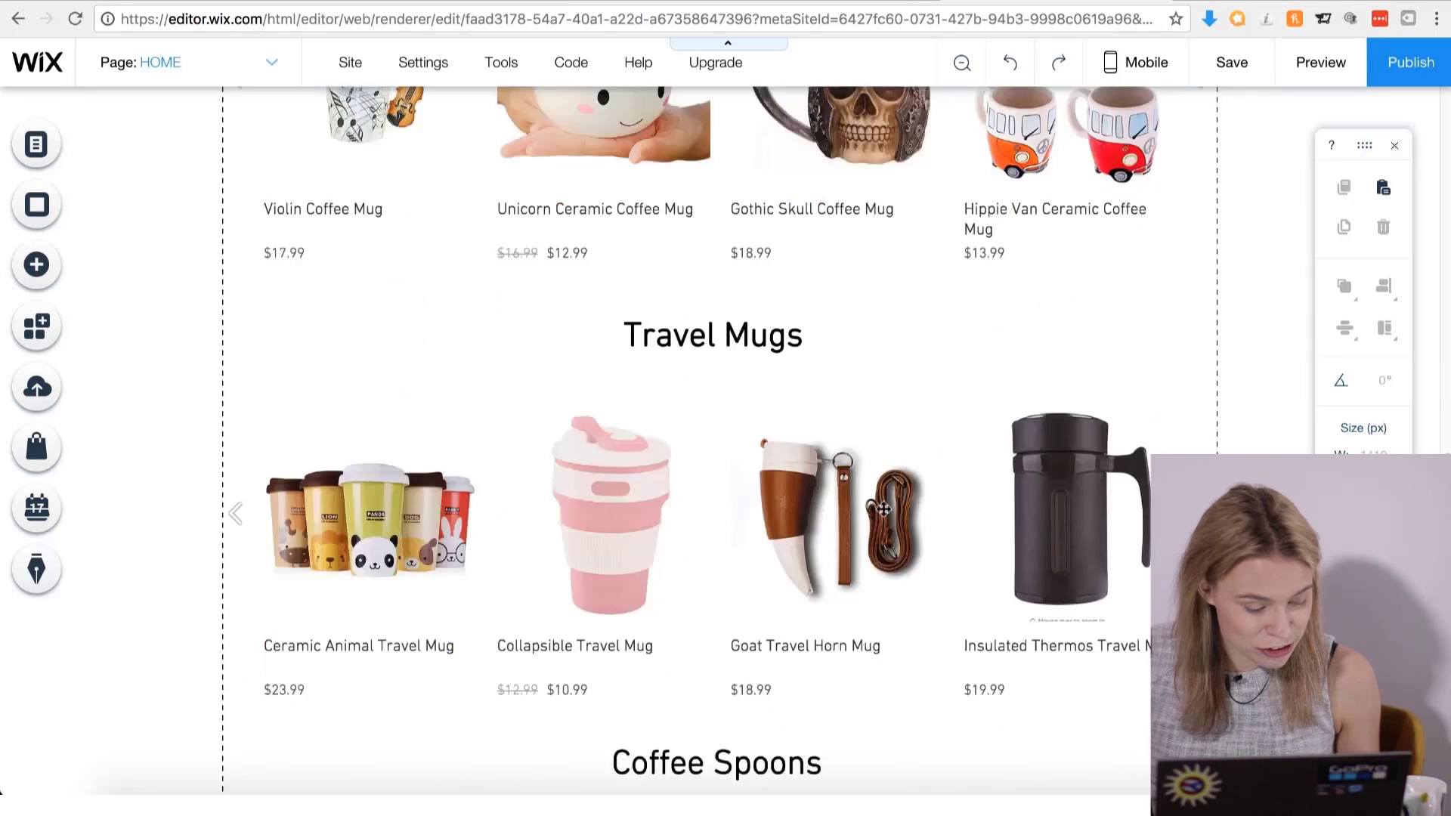
scroll(884, 510, "down", 2)
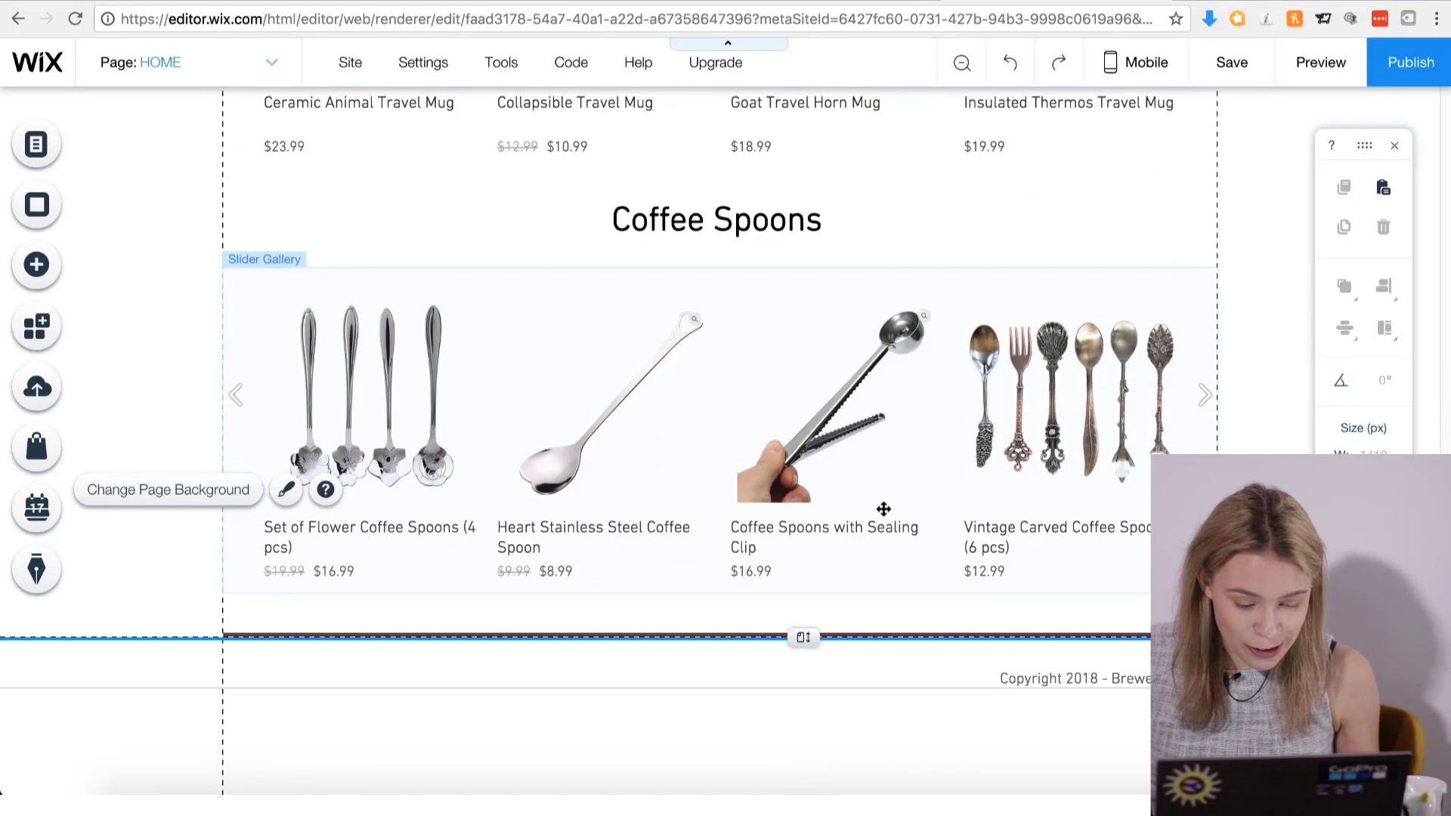
scroll(884, 509, "up", 20)
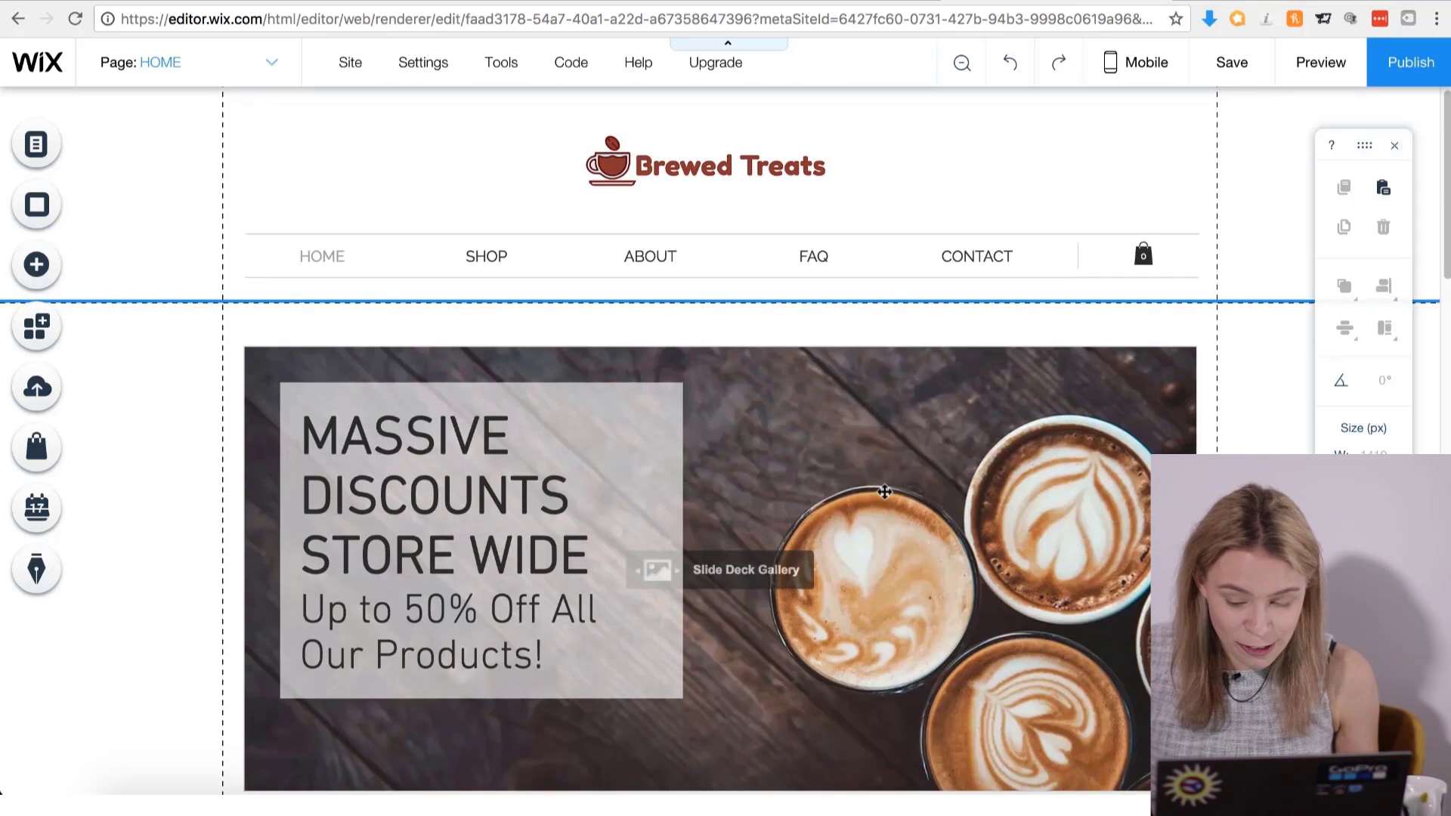
scroll(885, 492, "down", 2)
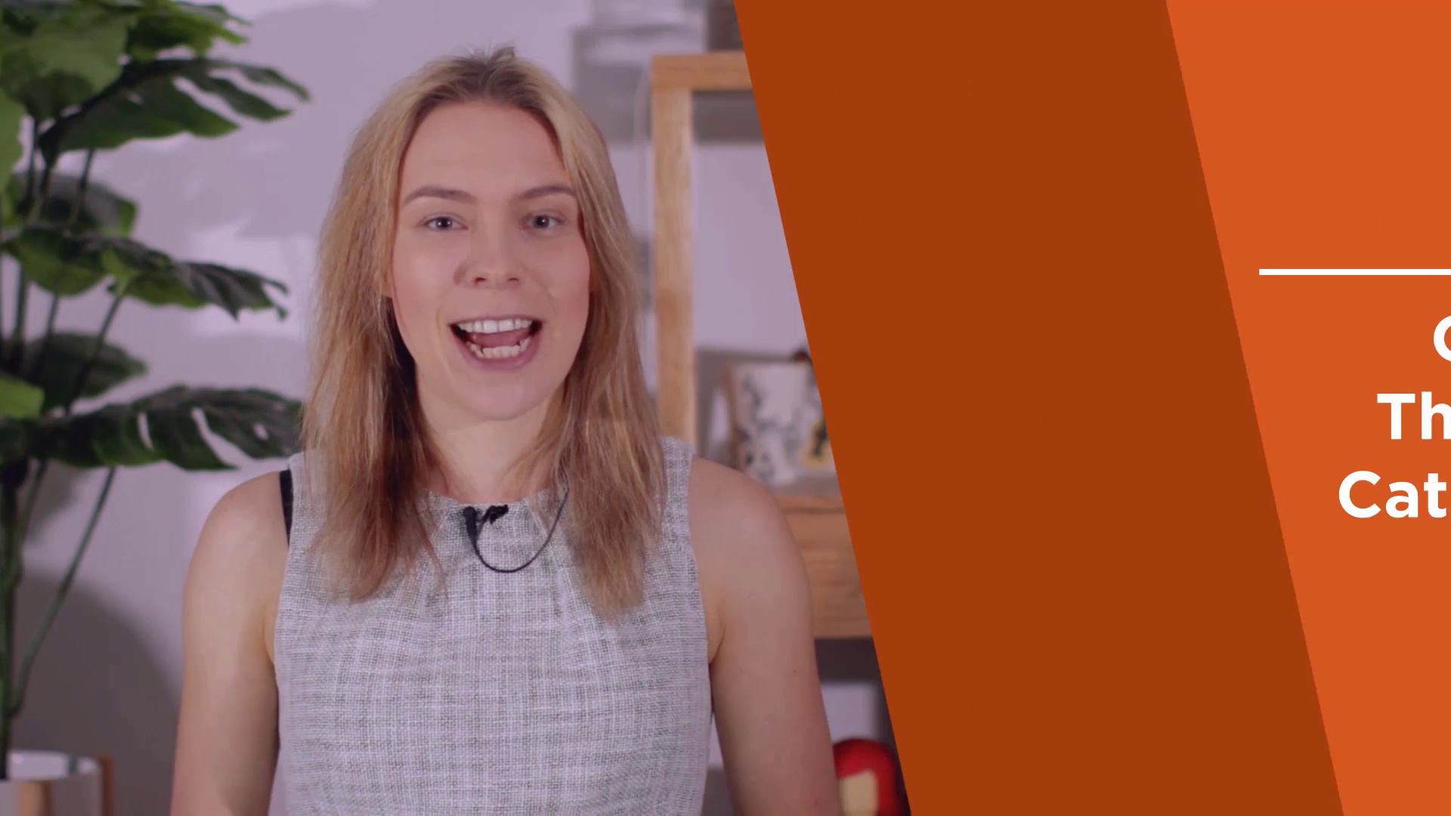
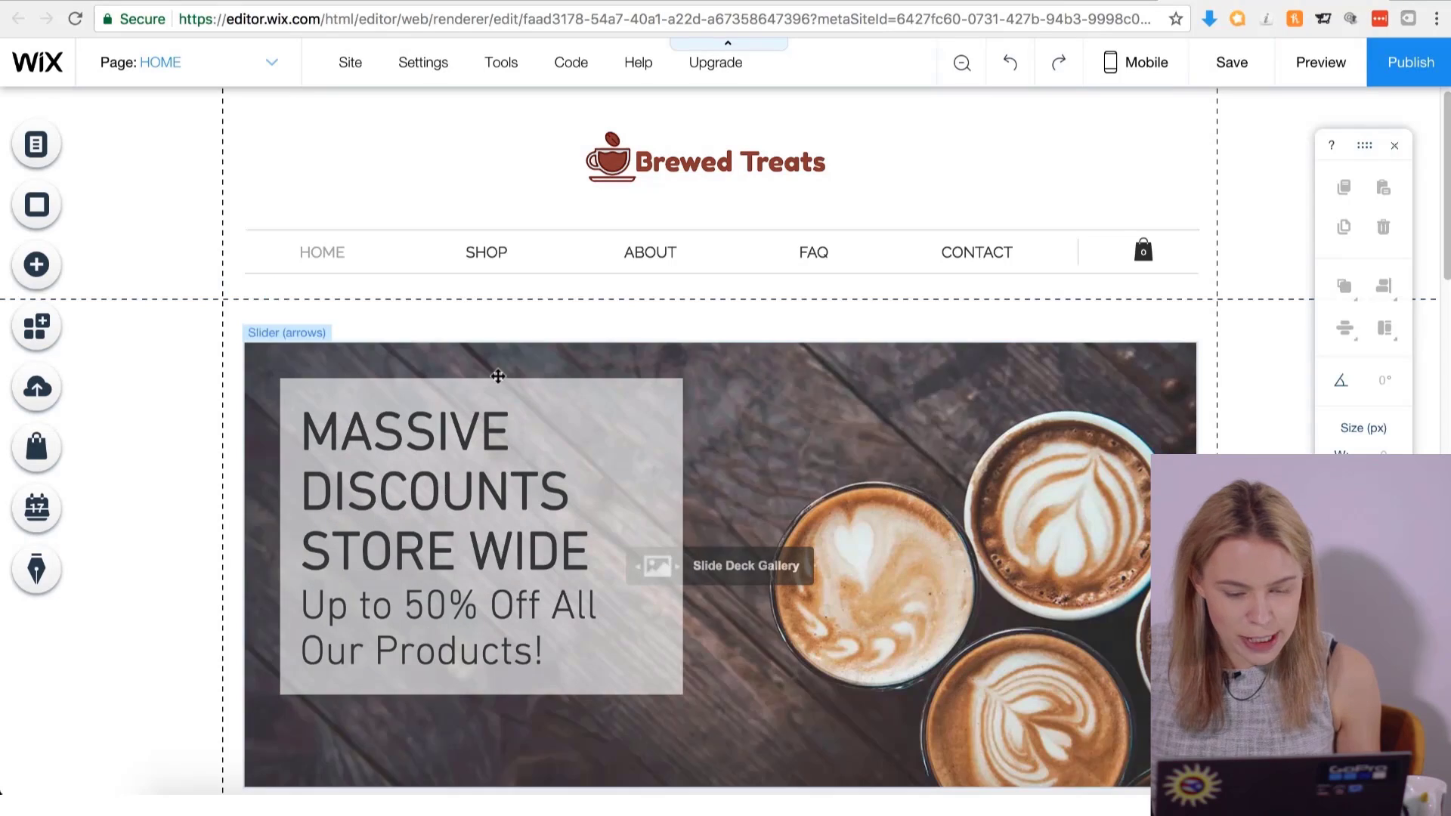
Switch to the SHOP page and open the design settings of its product gallery.
left_click(273, 68)
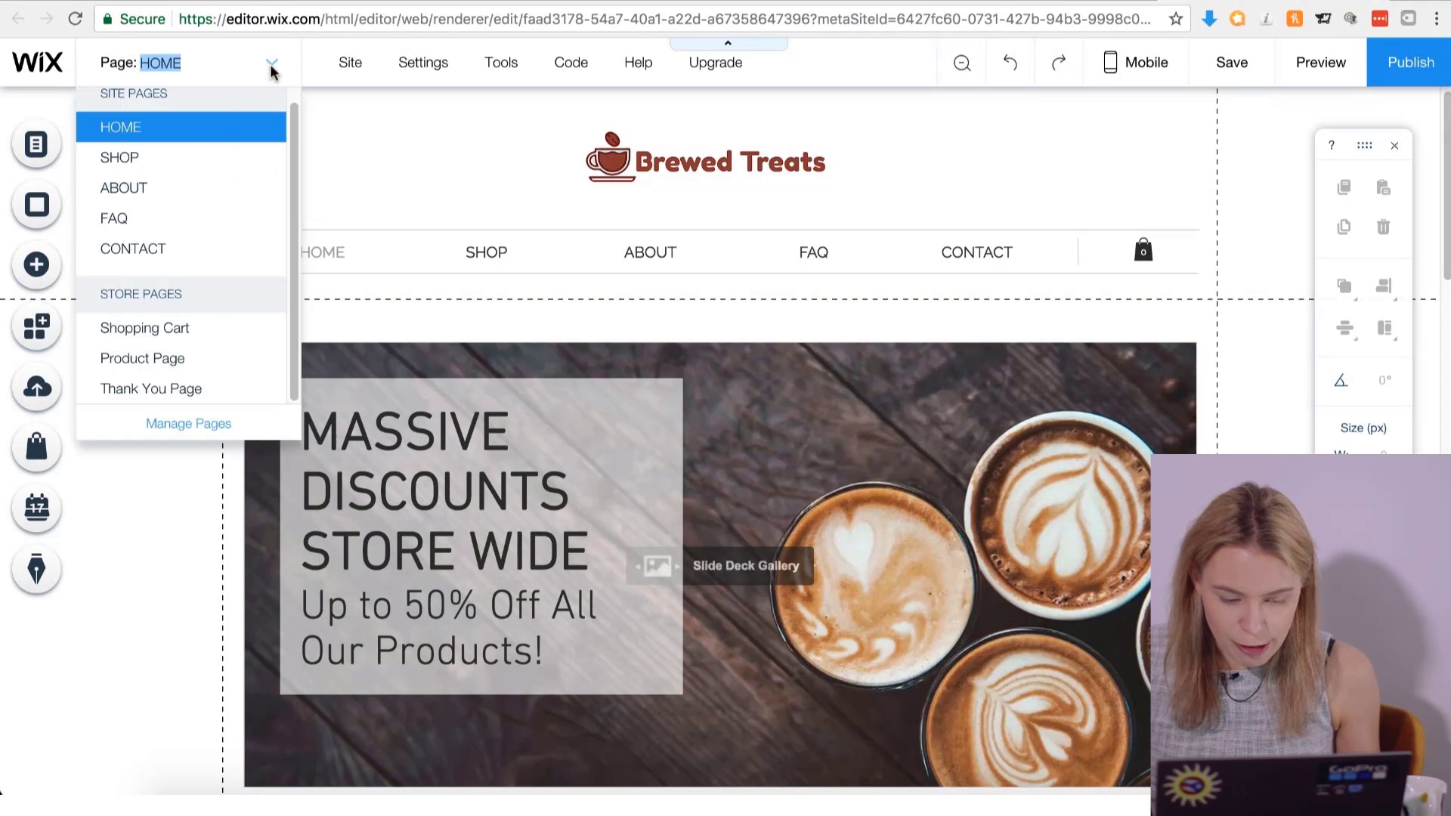
left_click(215, 151)
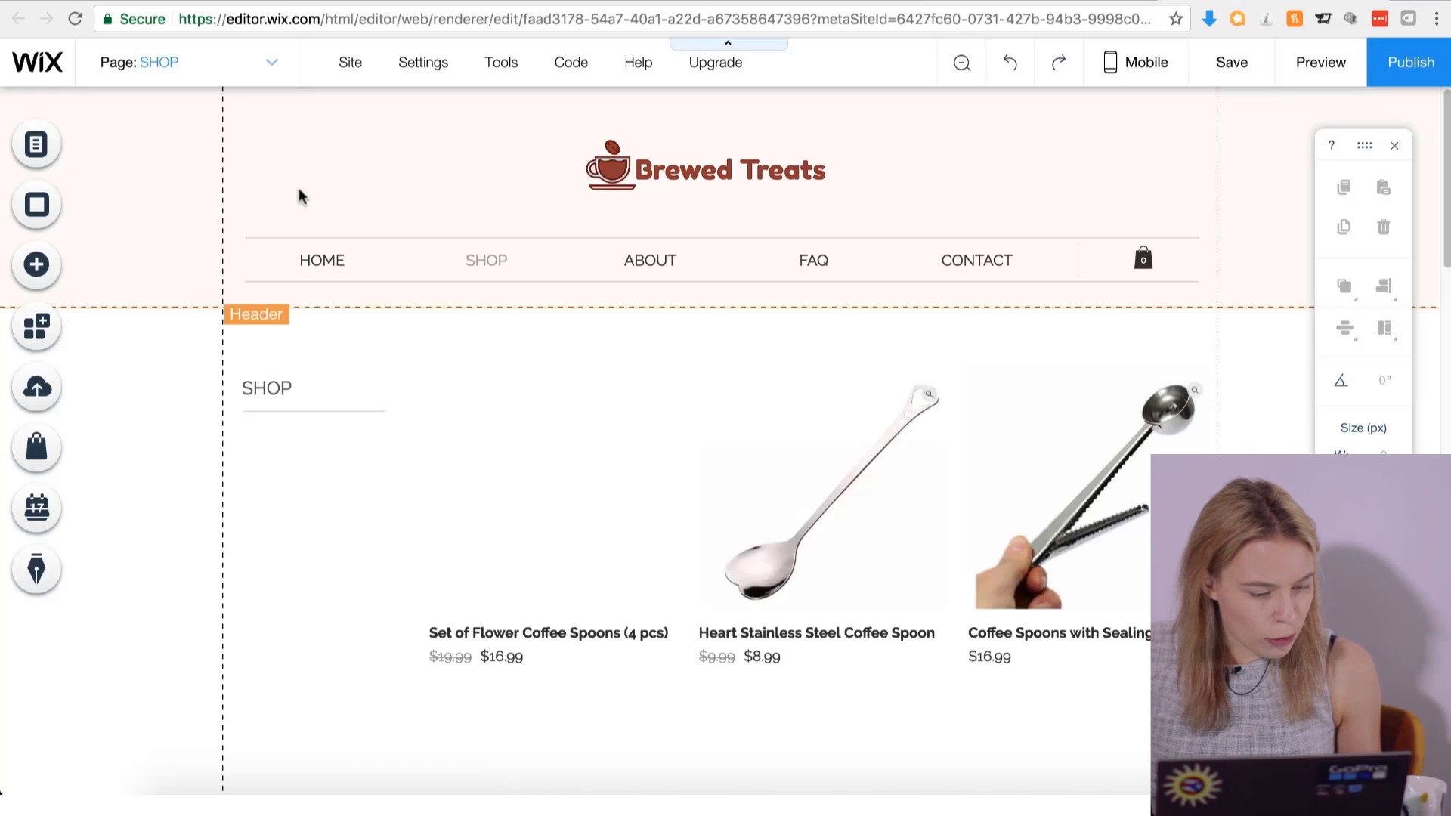
left_click(694, 380)
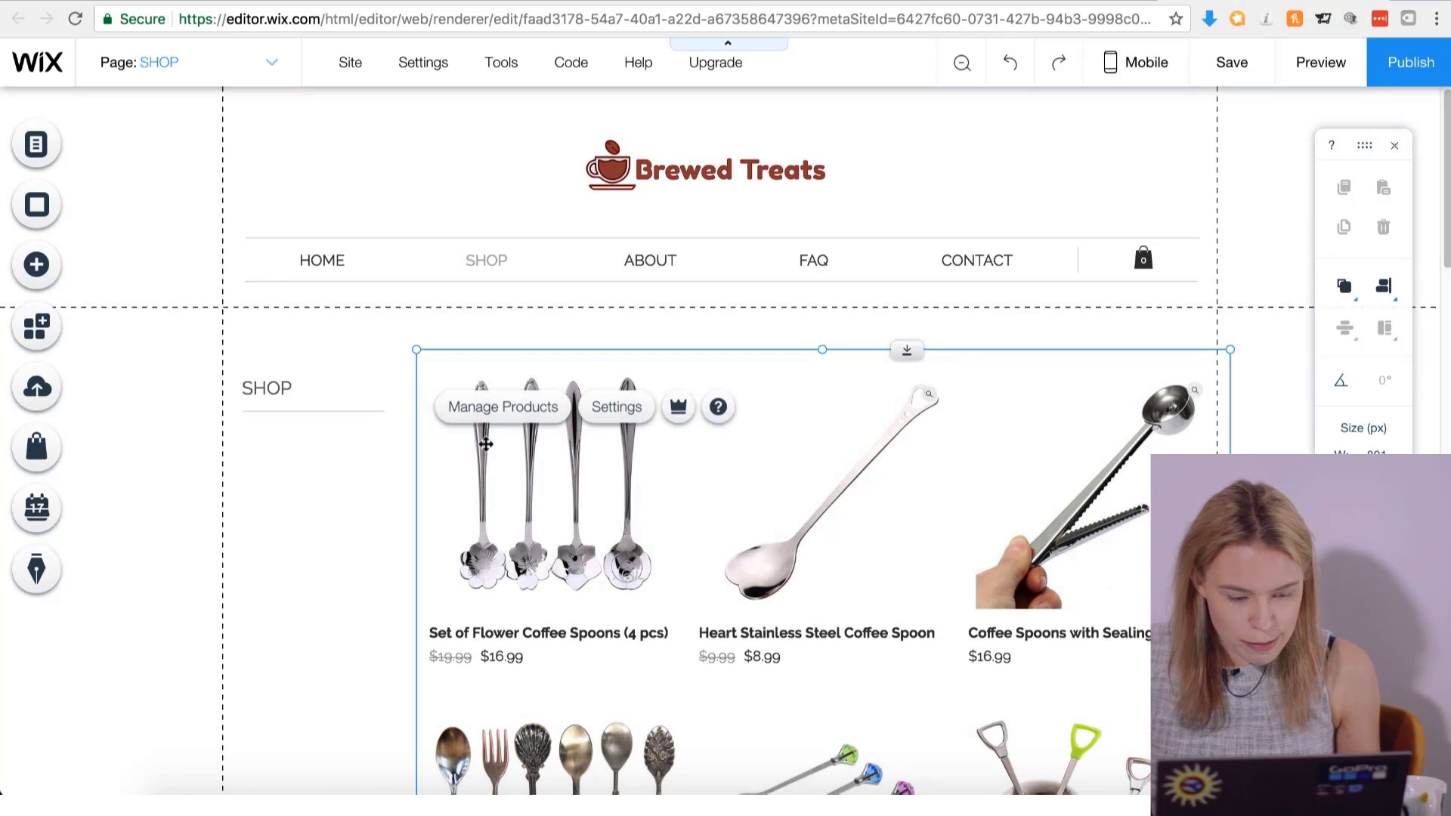
left_click(617, 409)
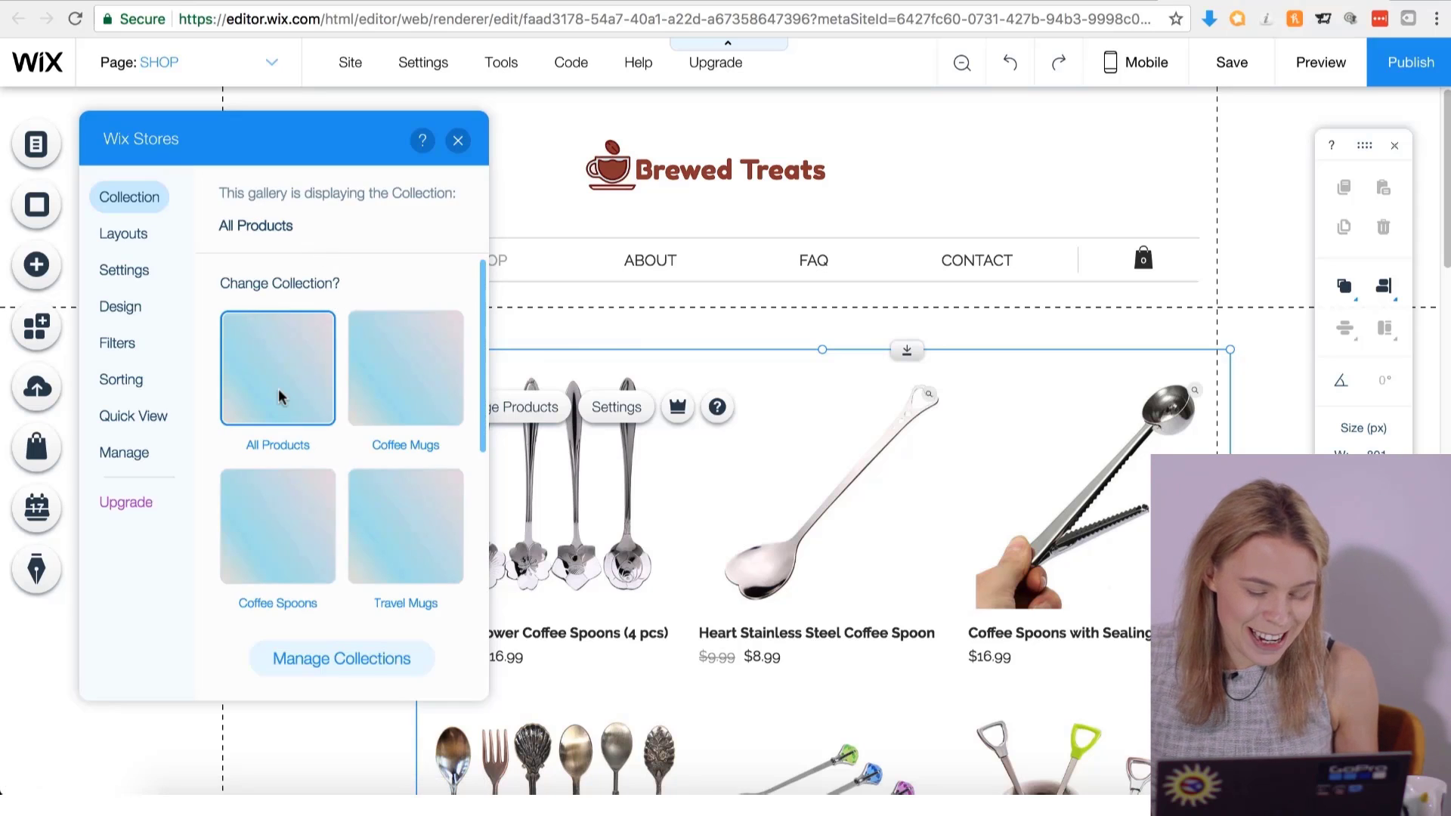
left_click(131, 234)
left_click(128, 271)
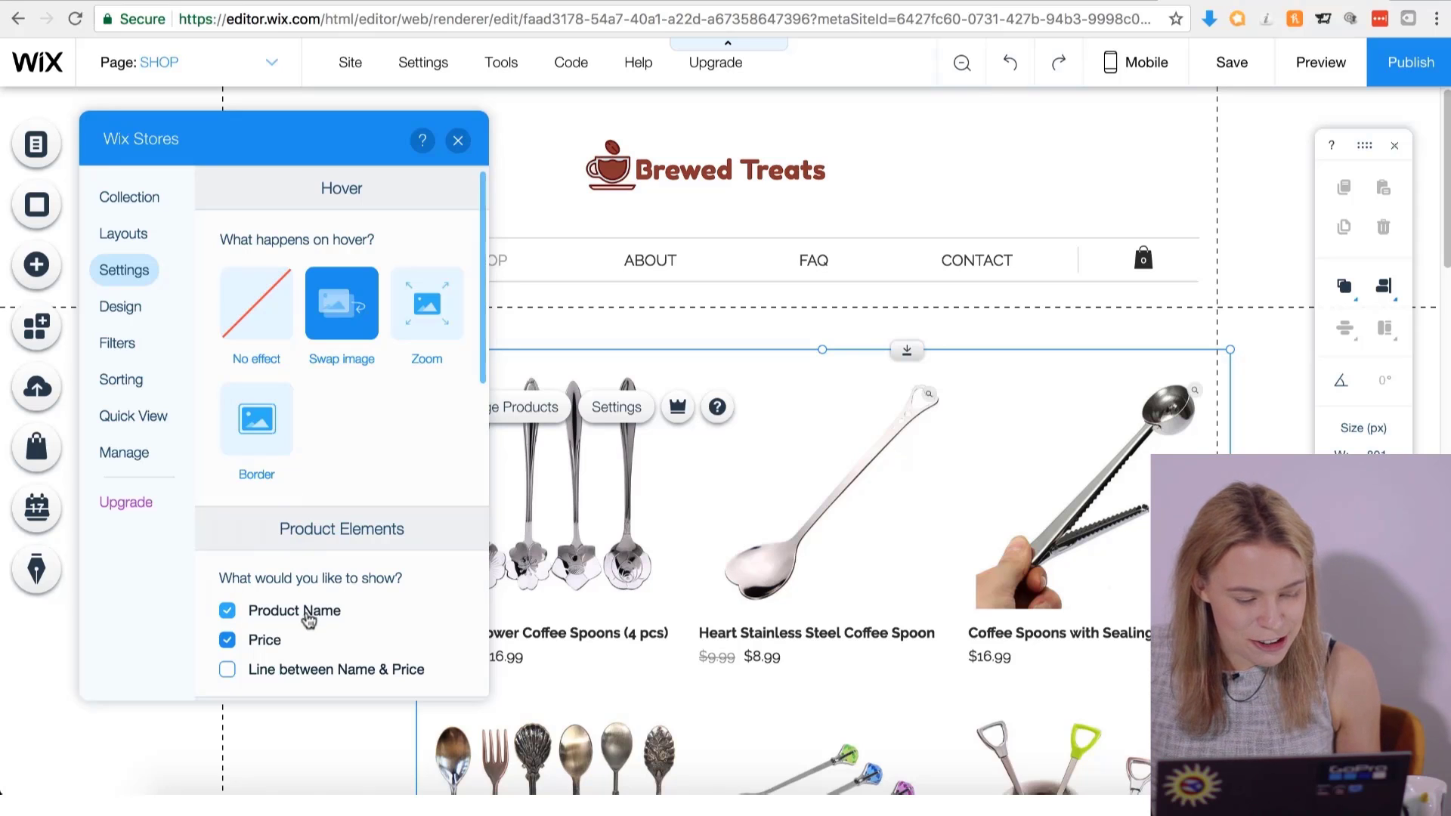
left_click(119, 306)
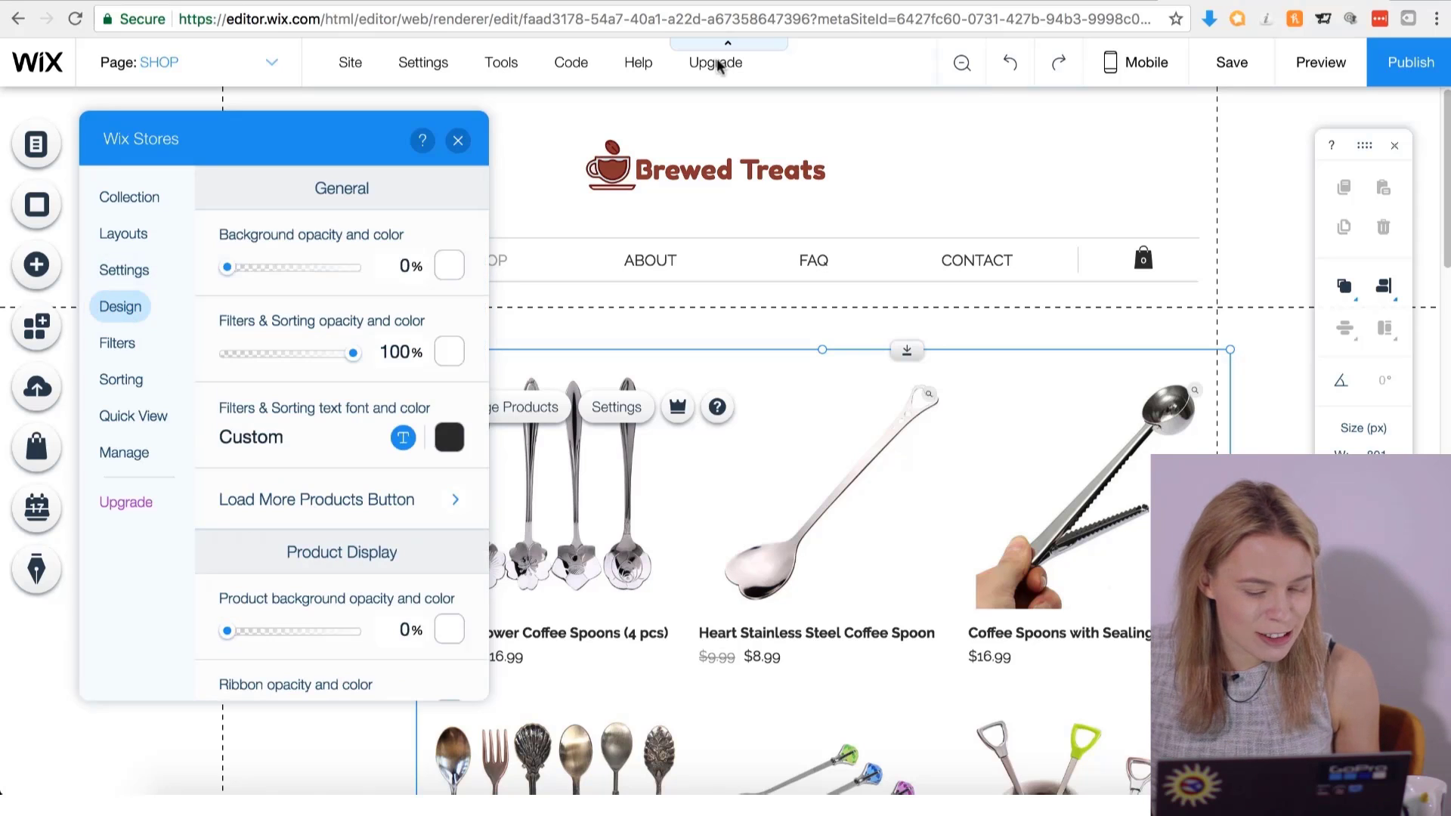
Set the product gallery's filters and sorting text to the saved brown colour and the DIN Next Light font.
left_click(452, 437)
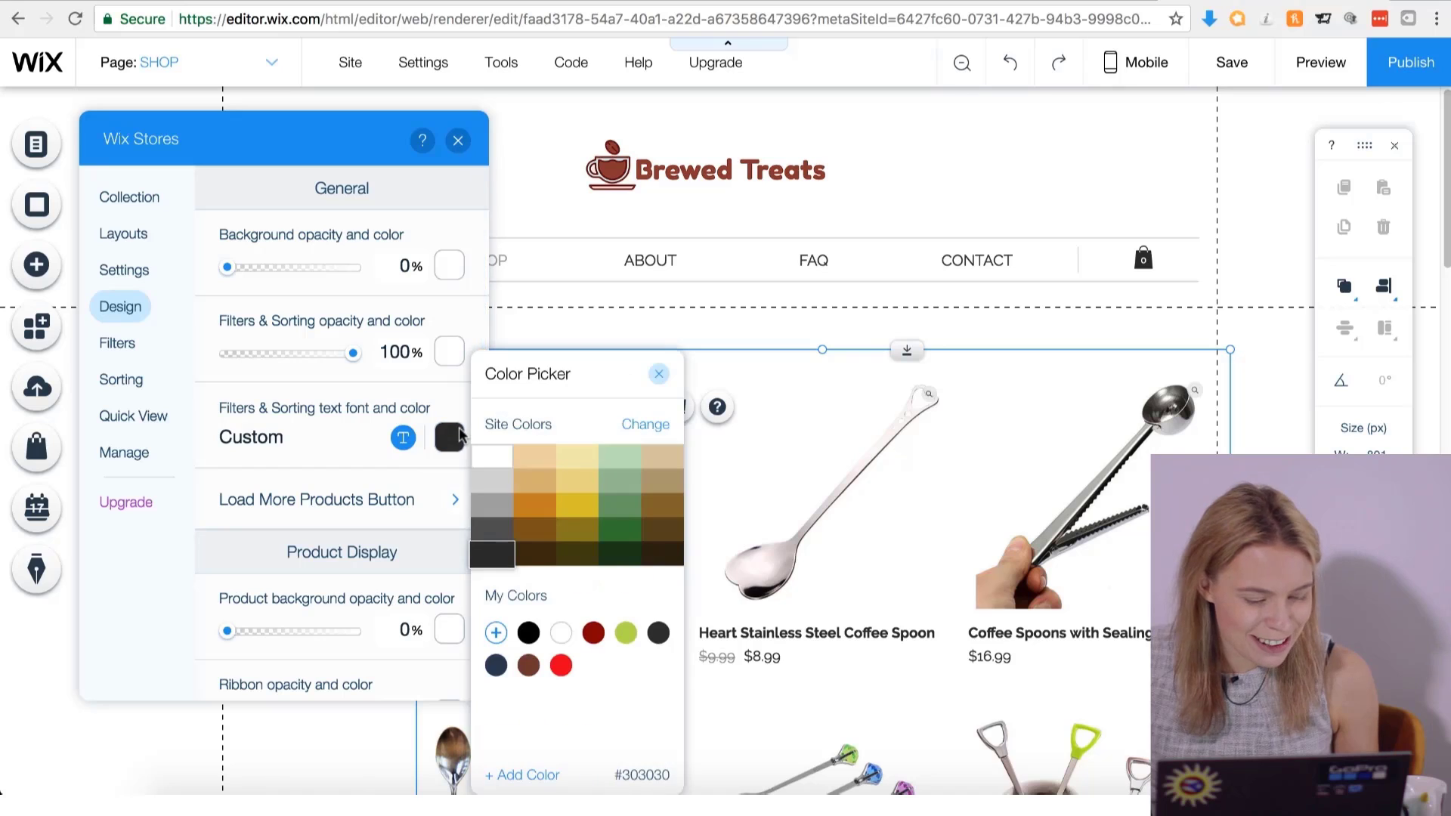
left_click(400, 440)
left_click(401, 440)
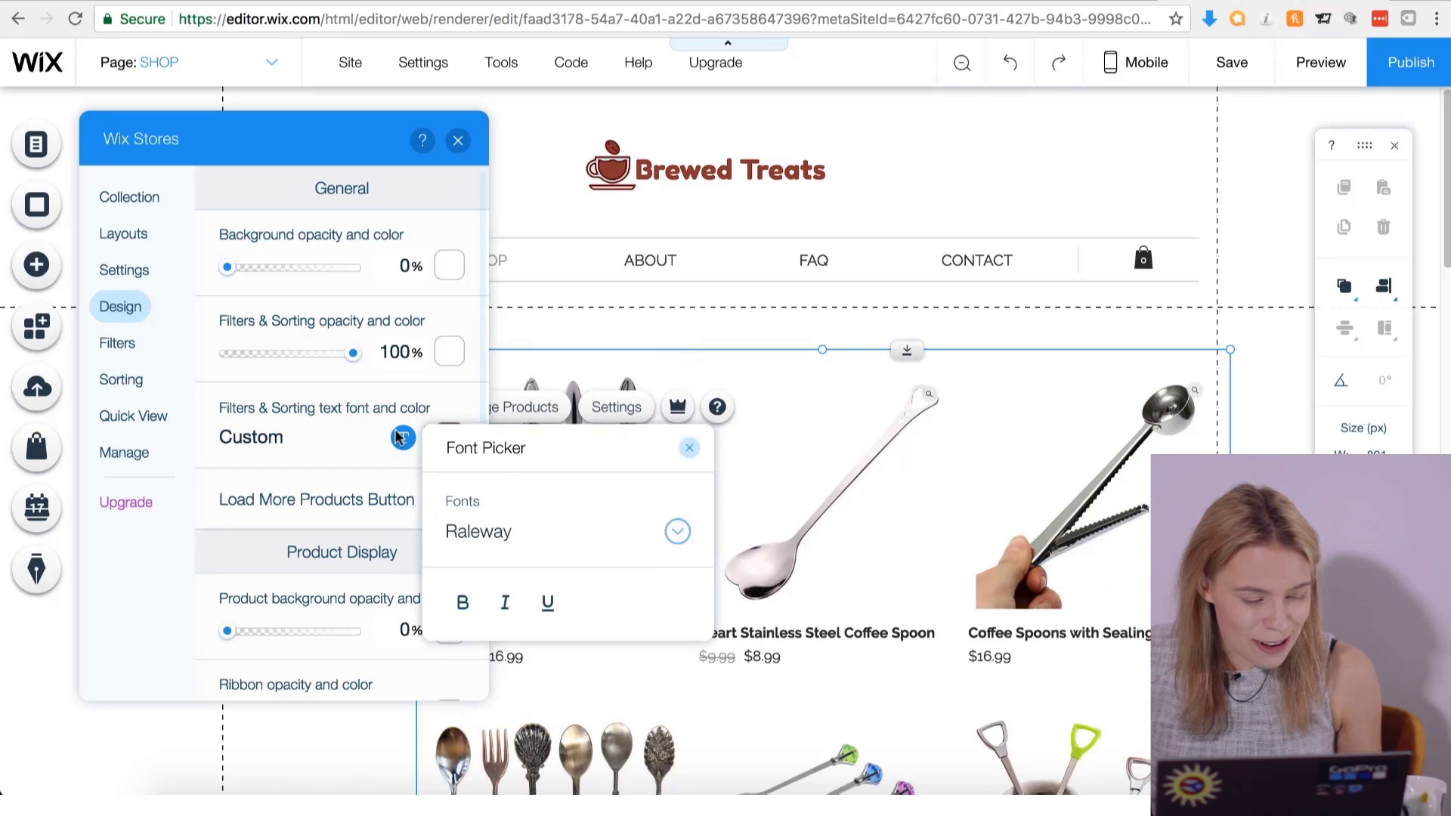
left_click(548, 543)
scroll(550, 604, "up", 3)
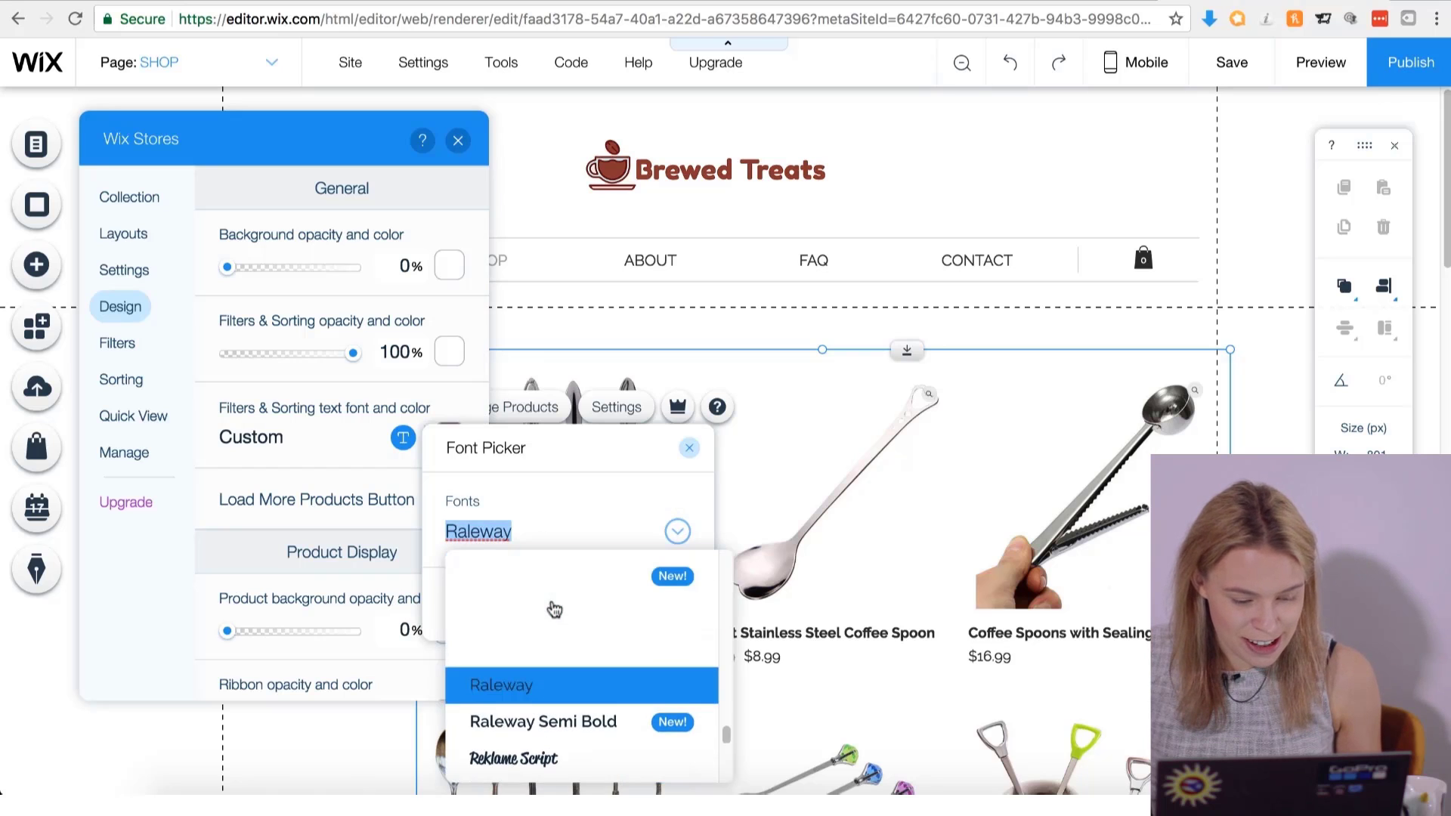
scroll(554, 609, "up", 10)
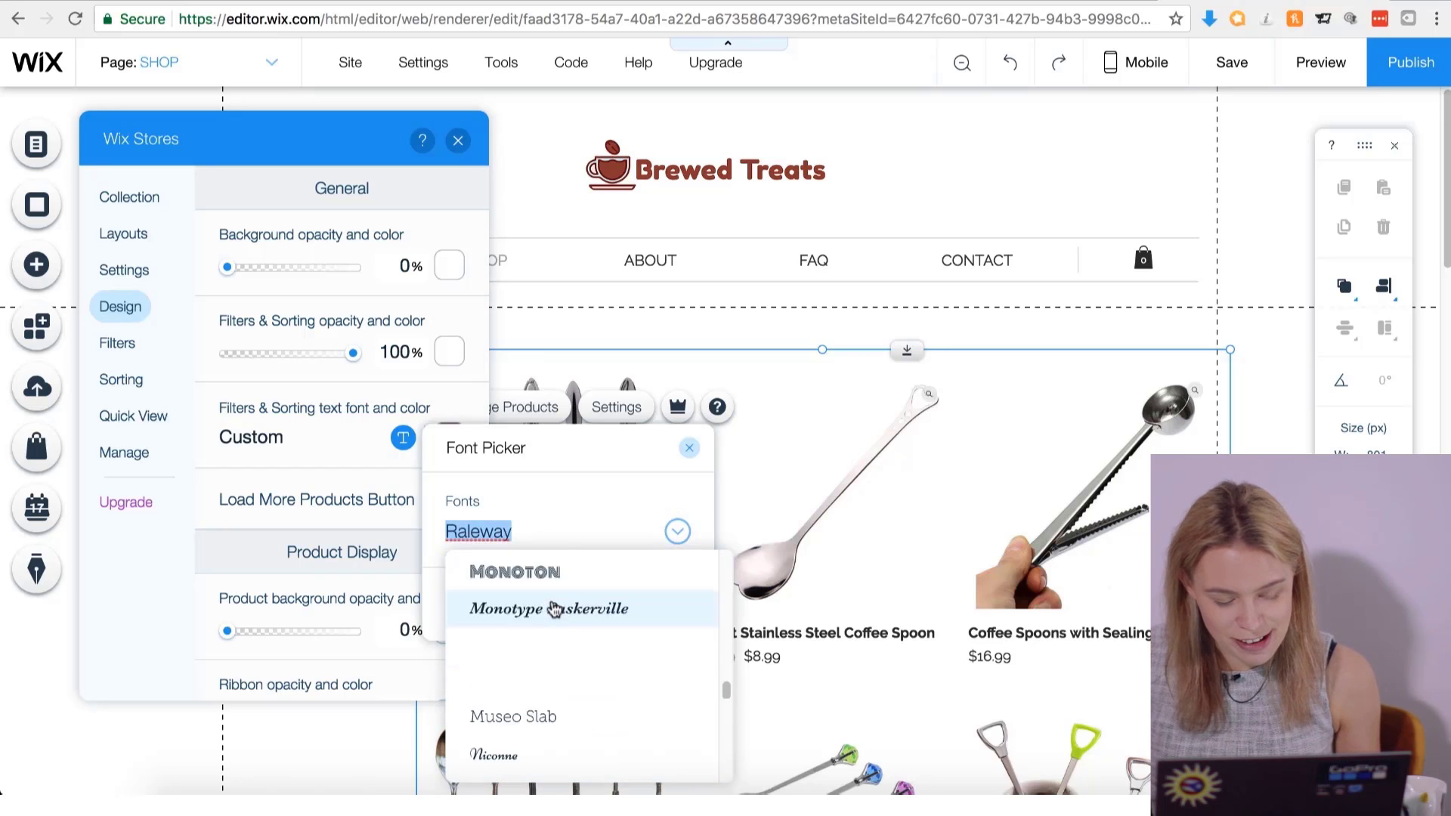
scroll(554, 609, "up", 10)
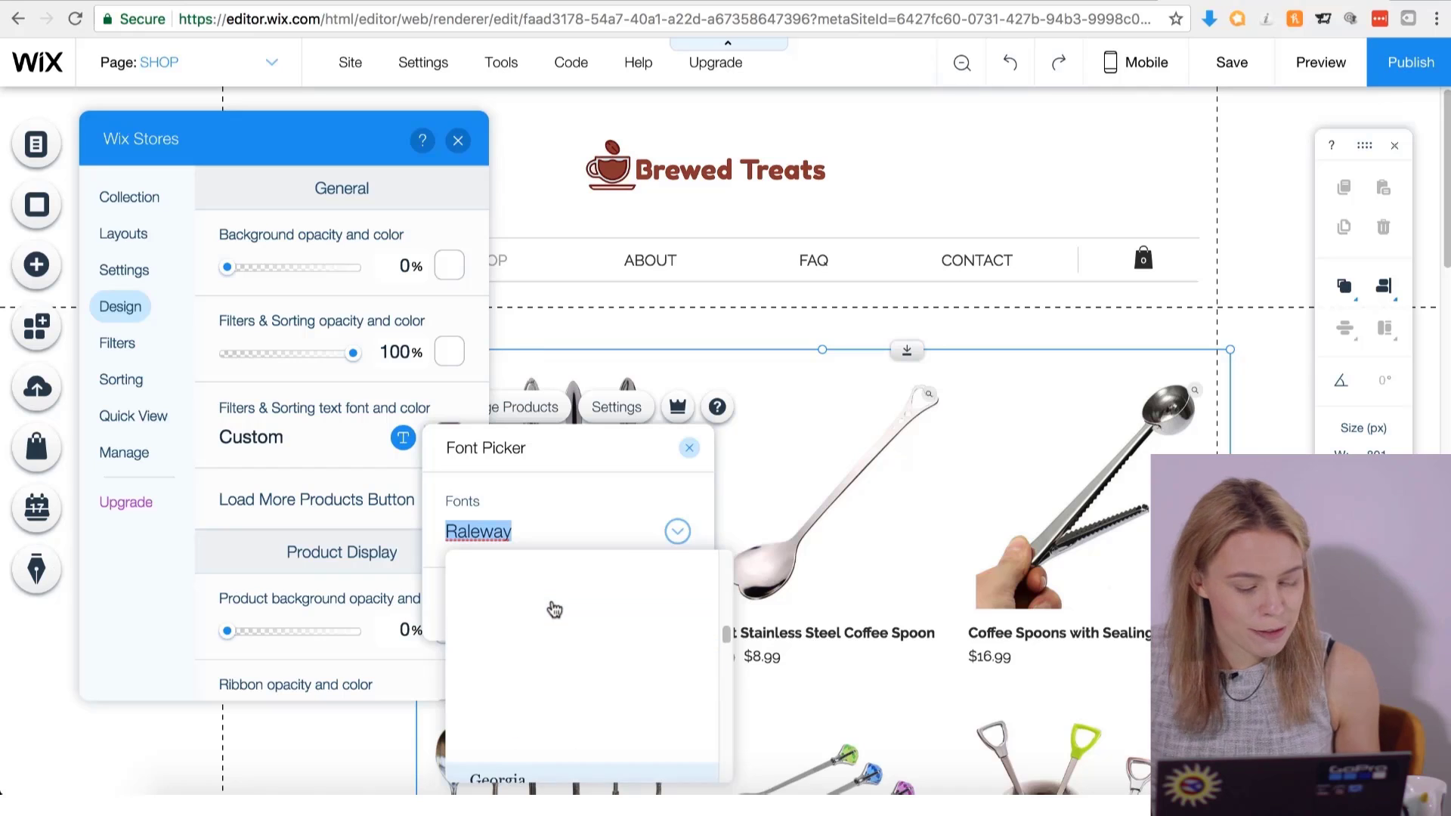
scroll(554, 609, "up", 5)
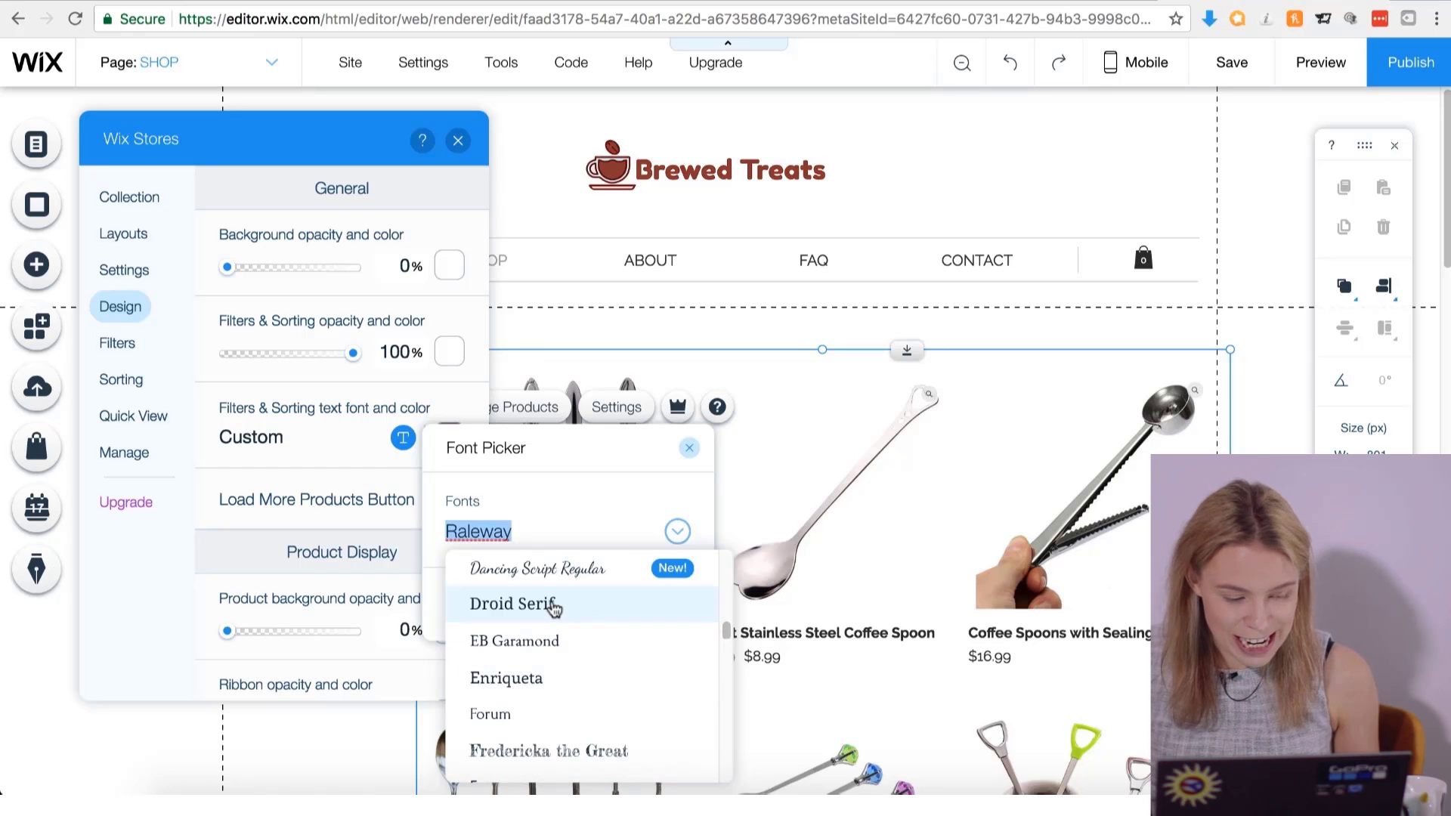
scroll(554, 609, "down", 5)
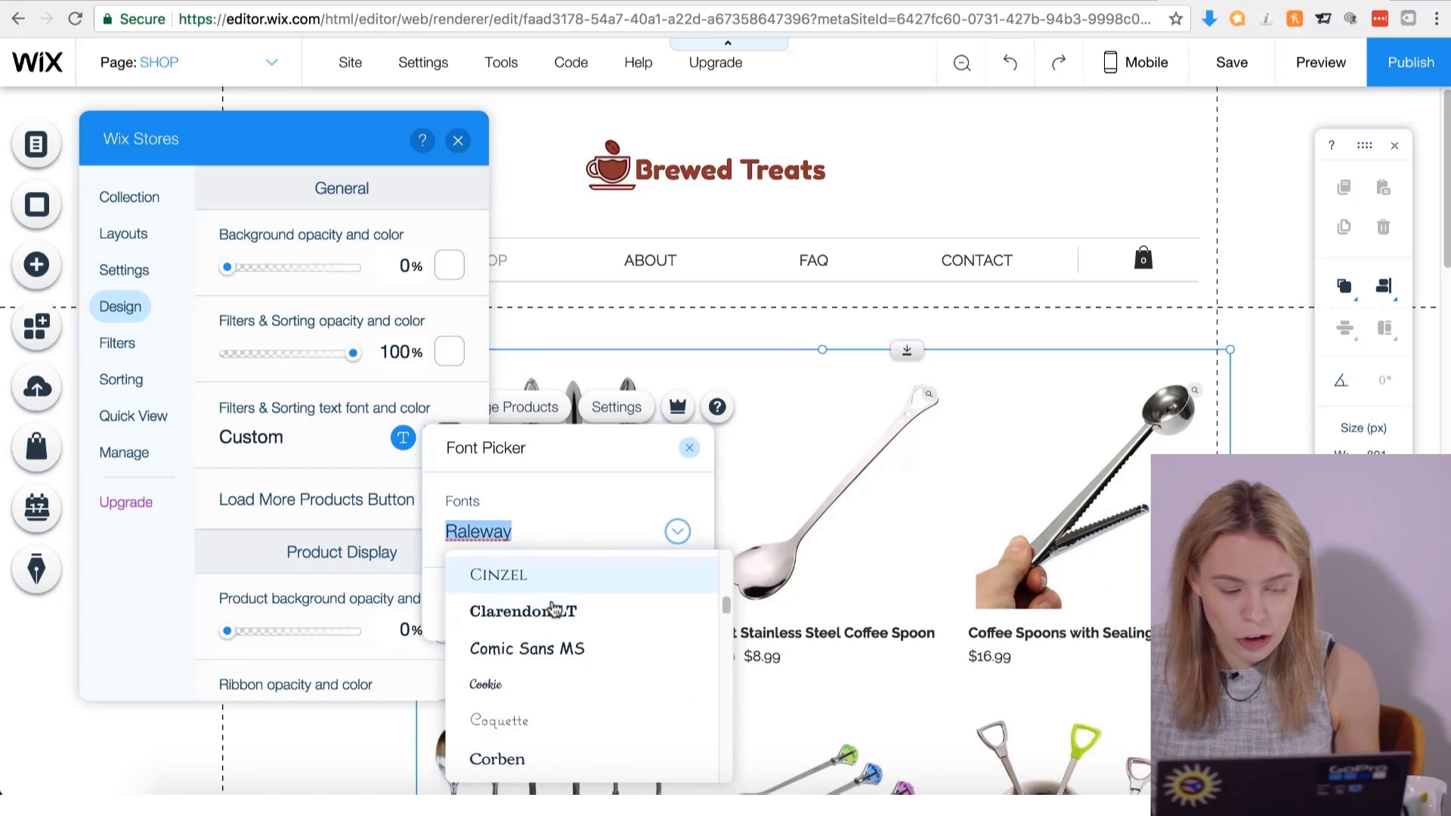
scroll(554, 609, "down", 2)
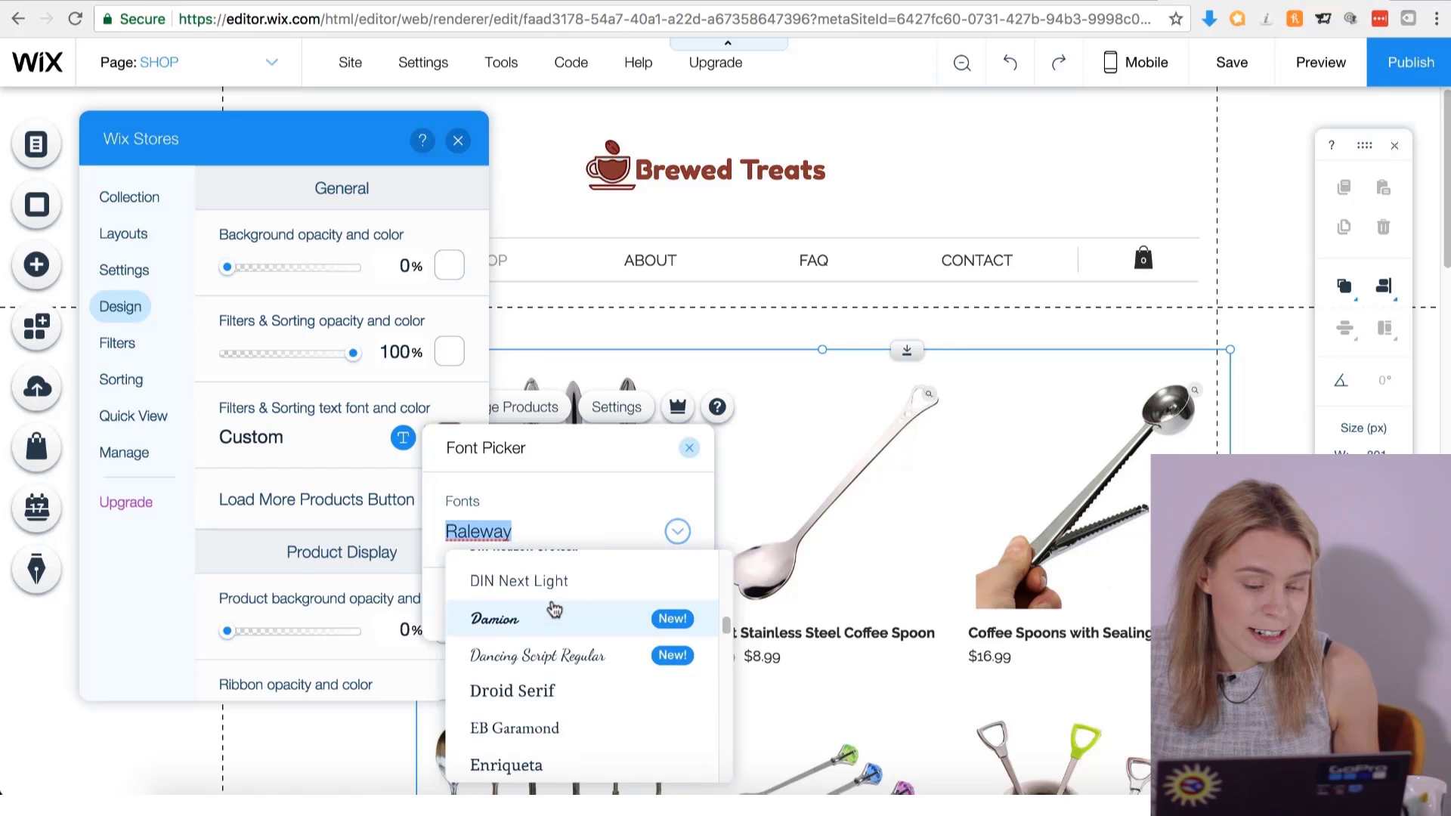
left_click(552, 581)
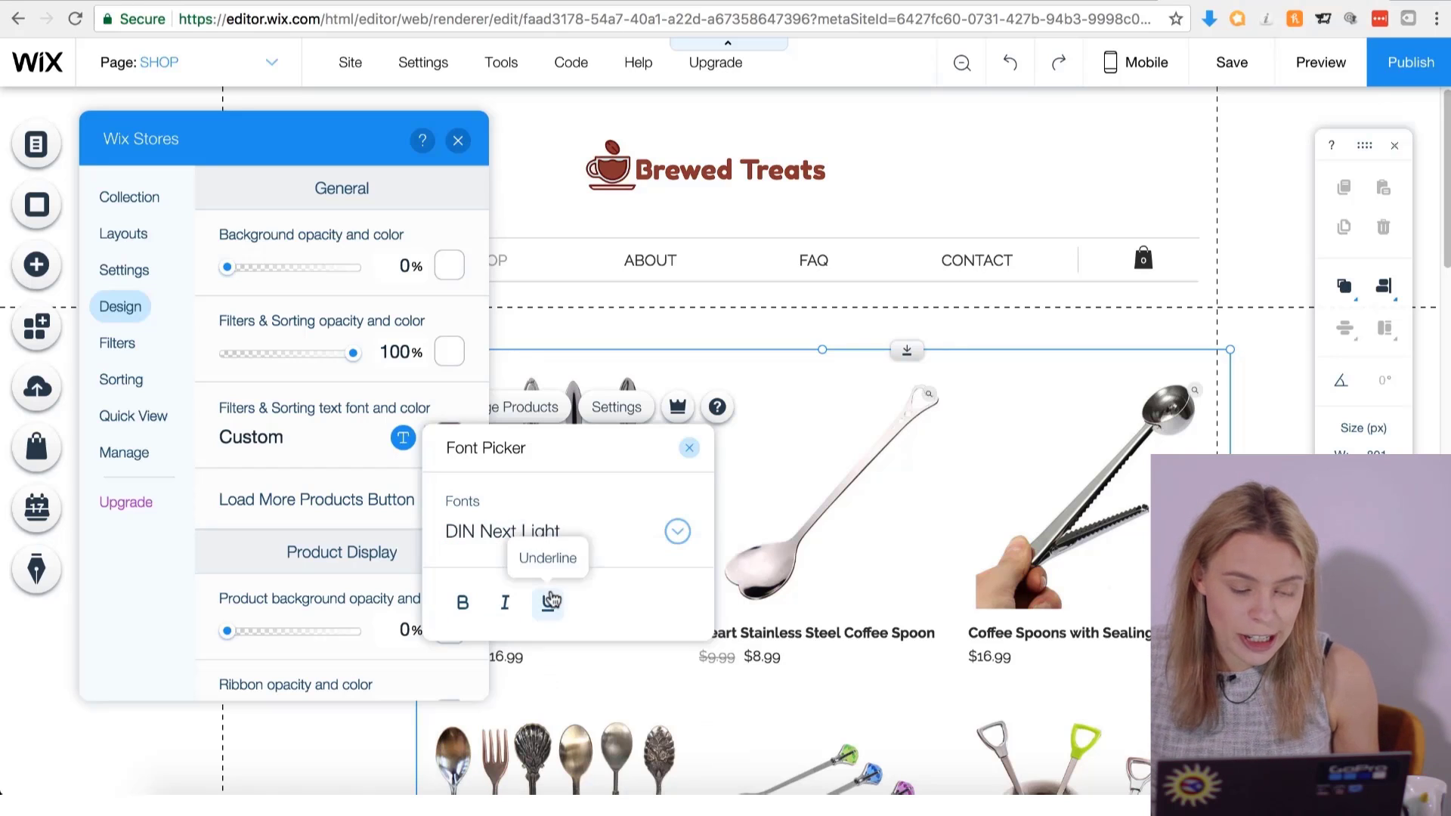
left_click(689, 449)
Set the Load More Products button's text colour to the saved brown #743F37.
scroll(417, 465, "down", 1)
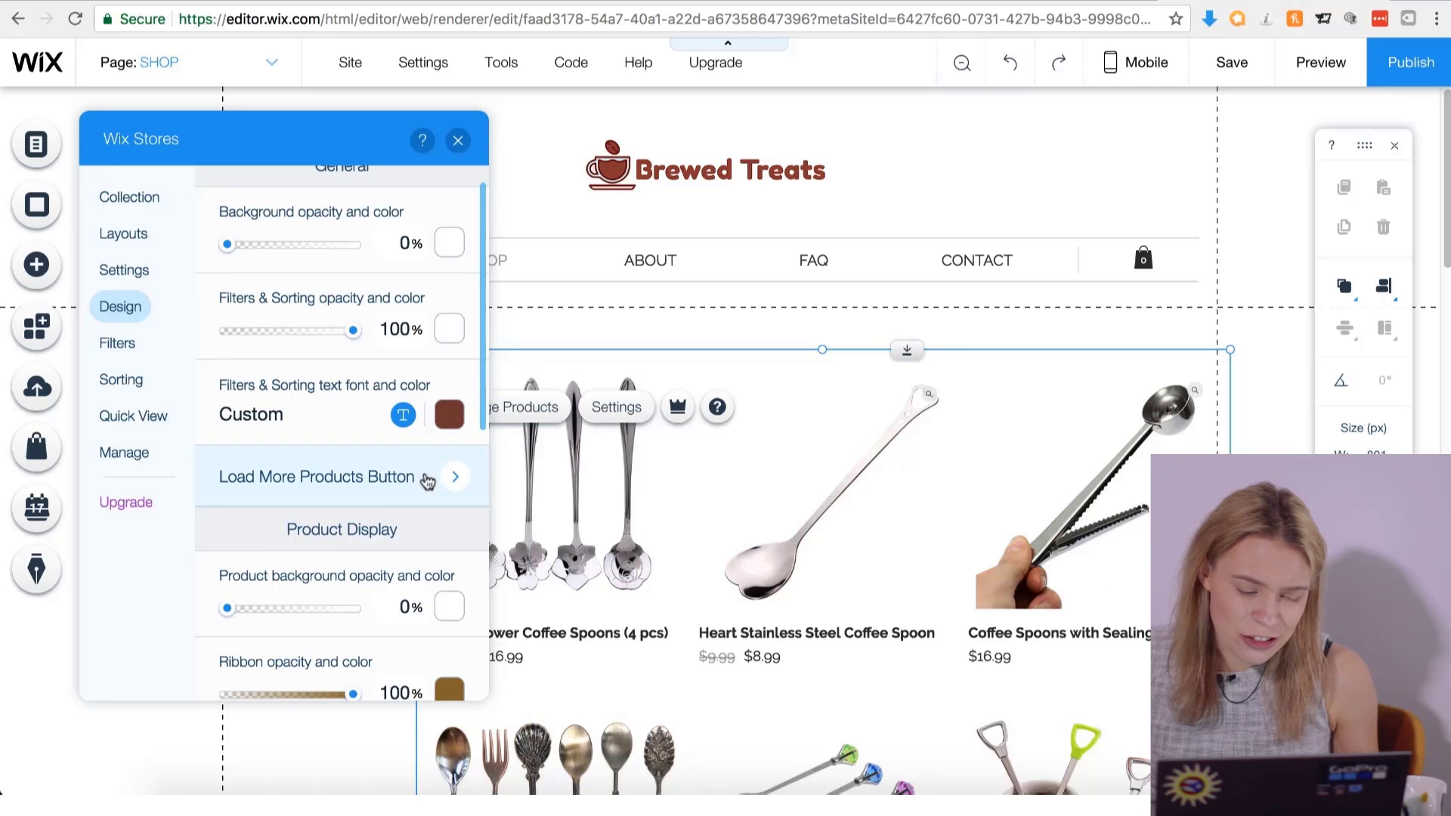
left_click(427, 478)
left_click(452, 299)
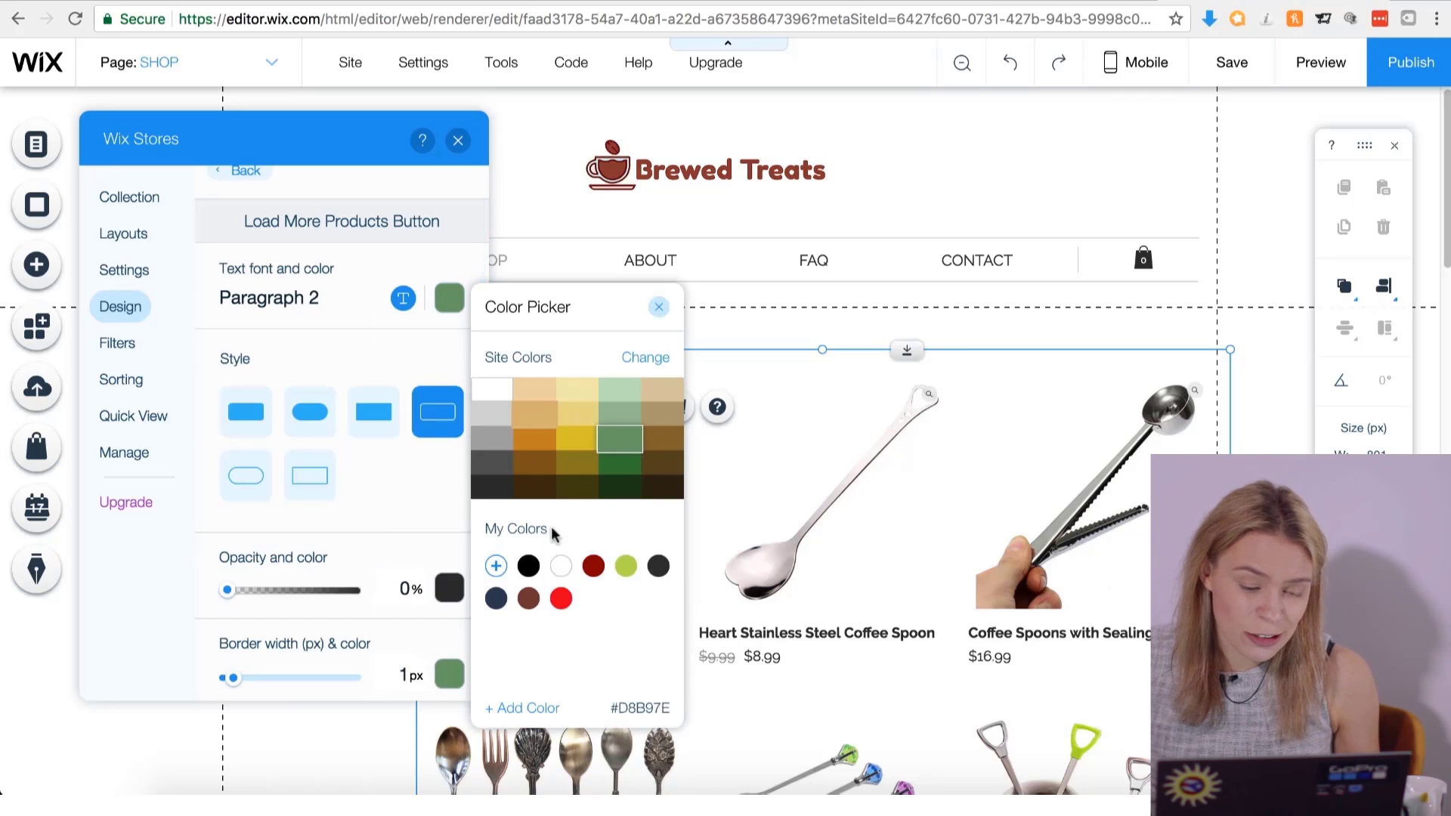
left_click(529, 599)
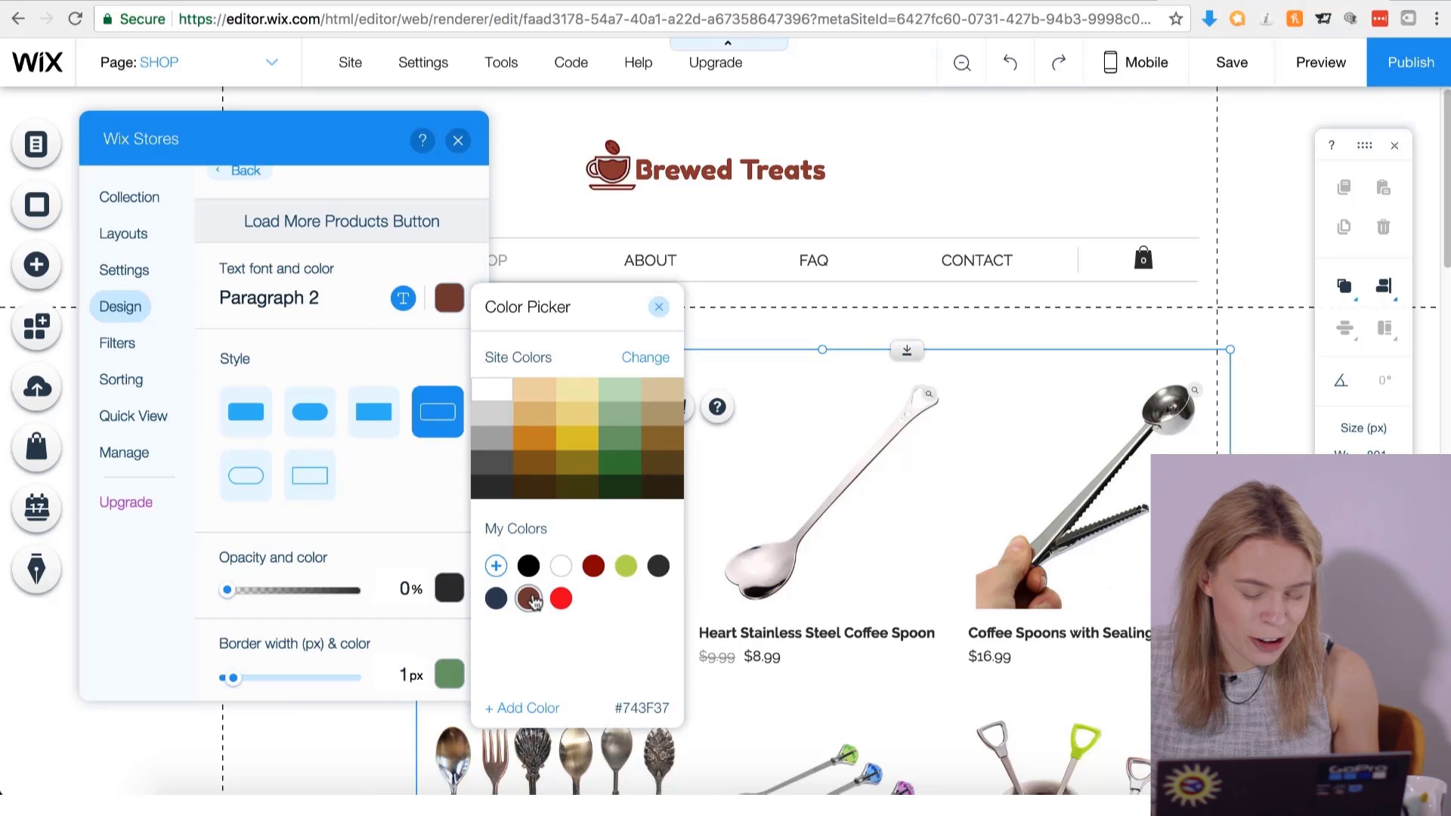
Change the Load More Products button's font to DIN Next Light.
left_click(385, 303)
left_click(401, 299)
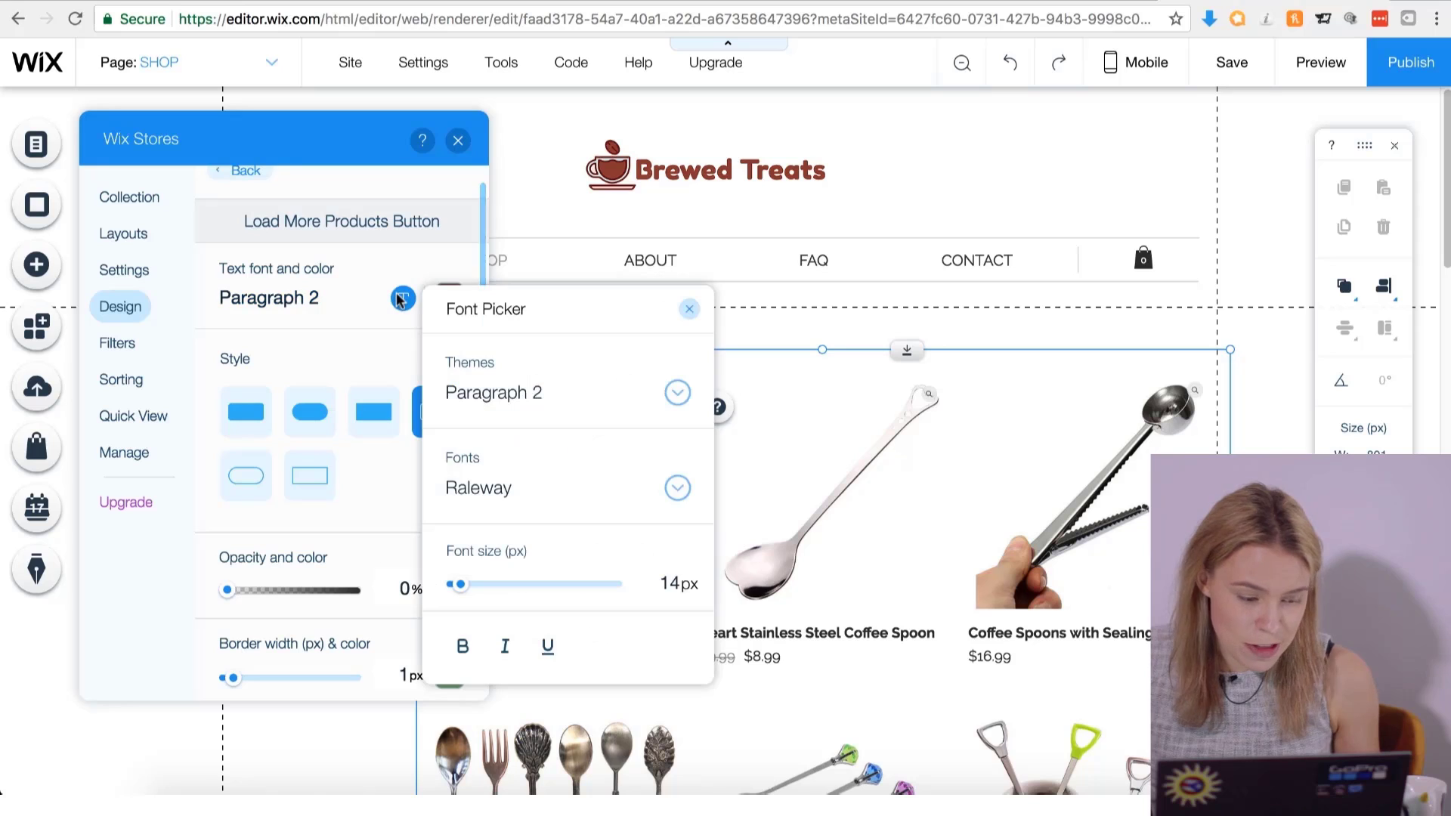
left_click(524, 473)
scroll(530, 544, "up", 10)
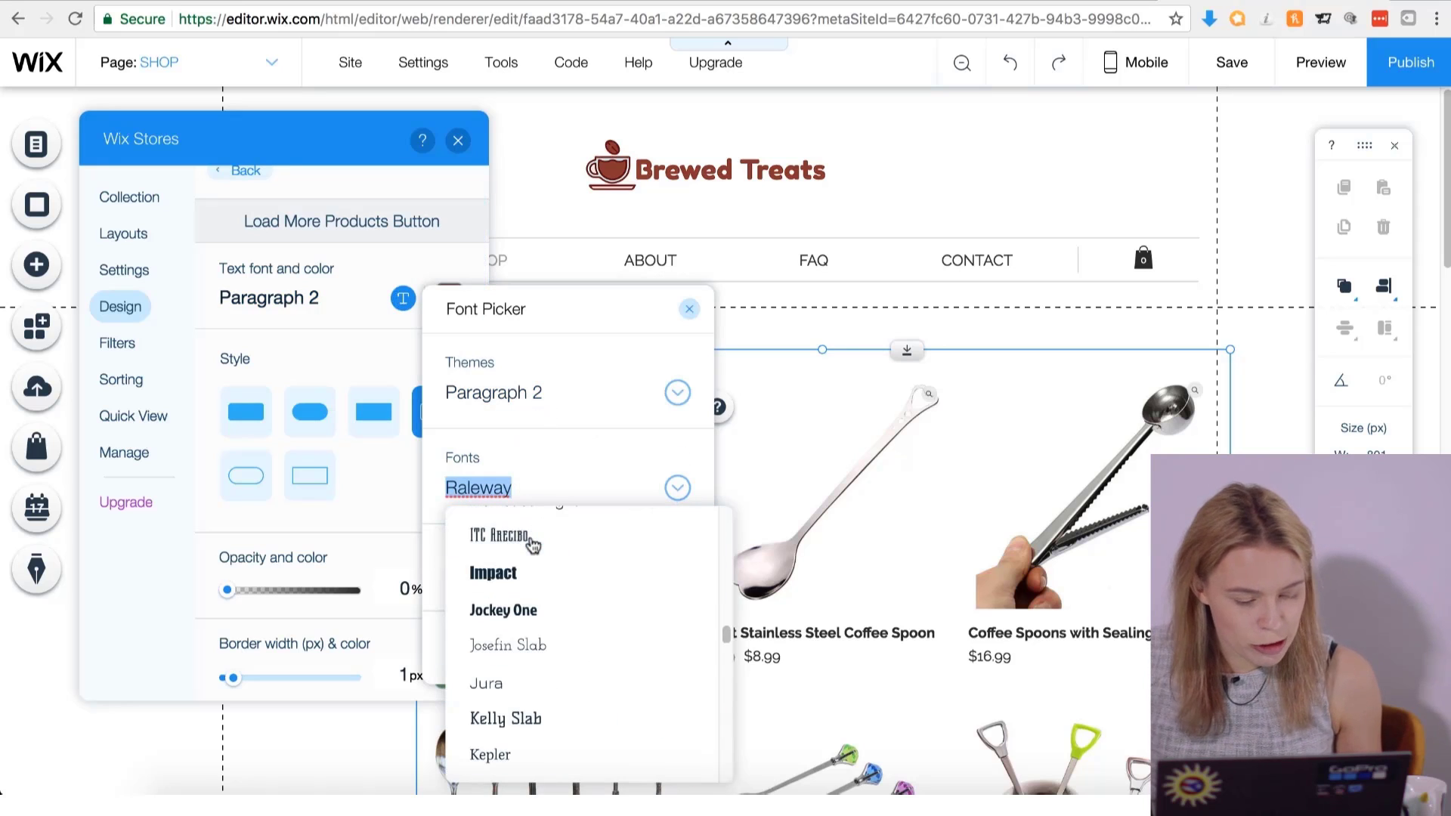
scroll(533, 545, "up", 5)
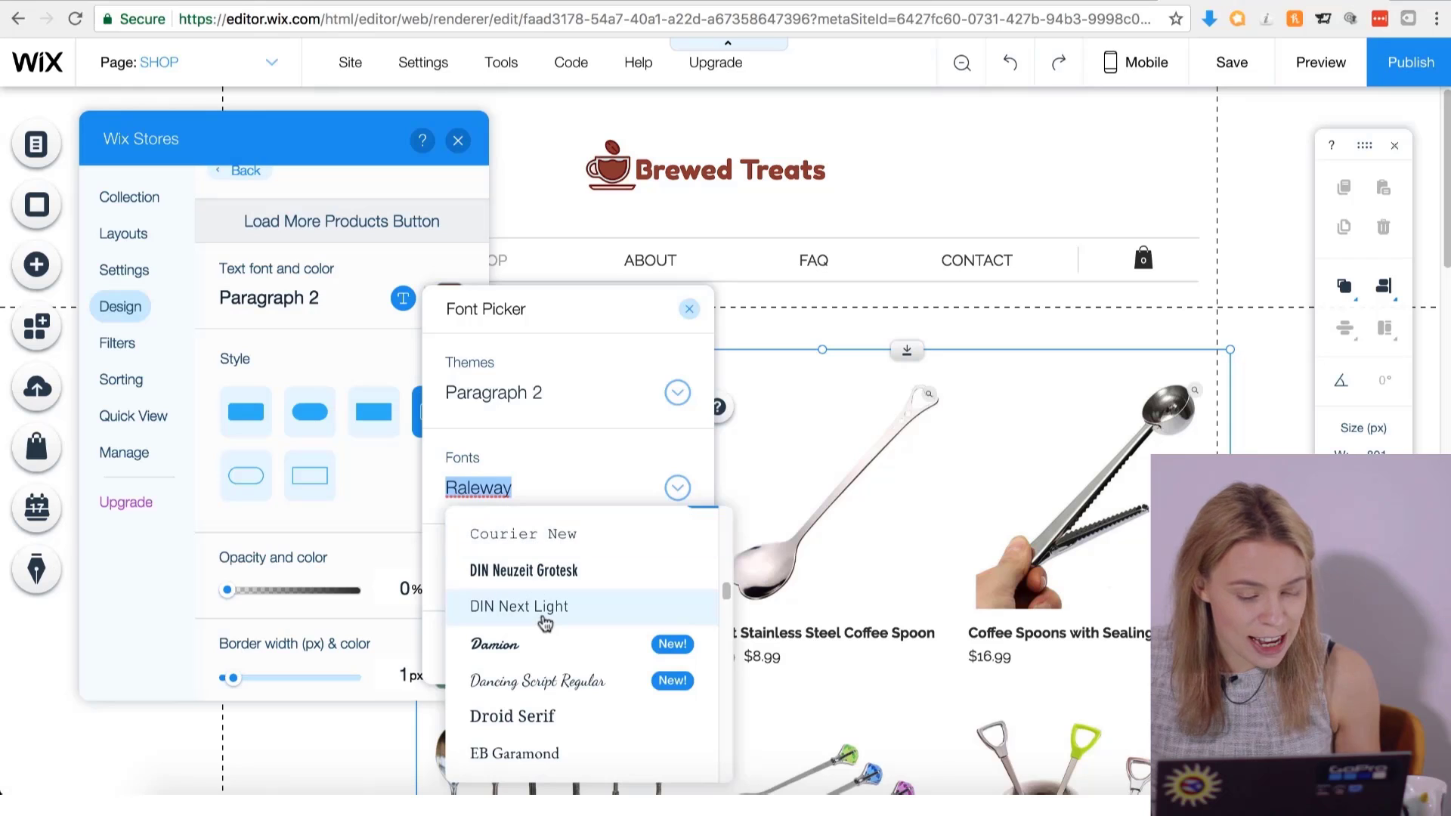
left_click(545, 624)
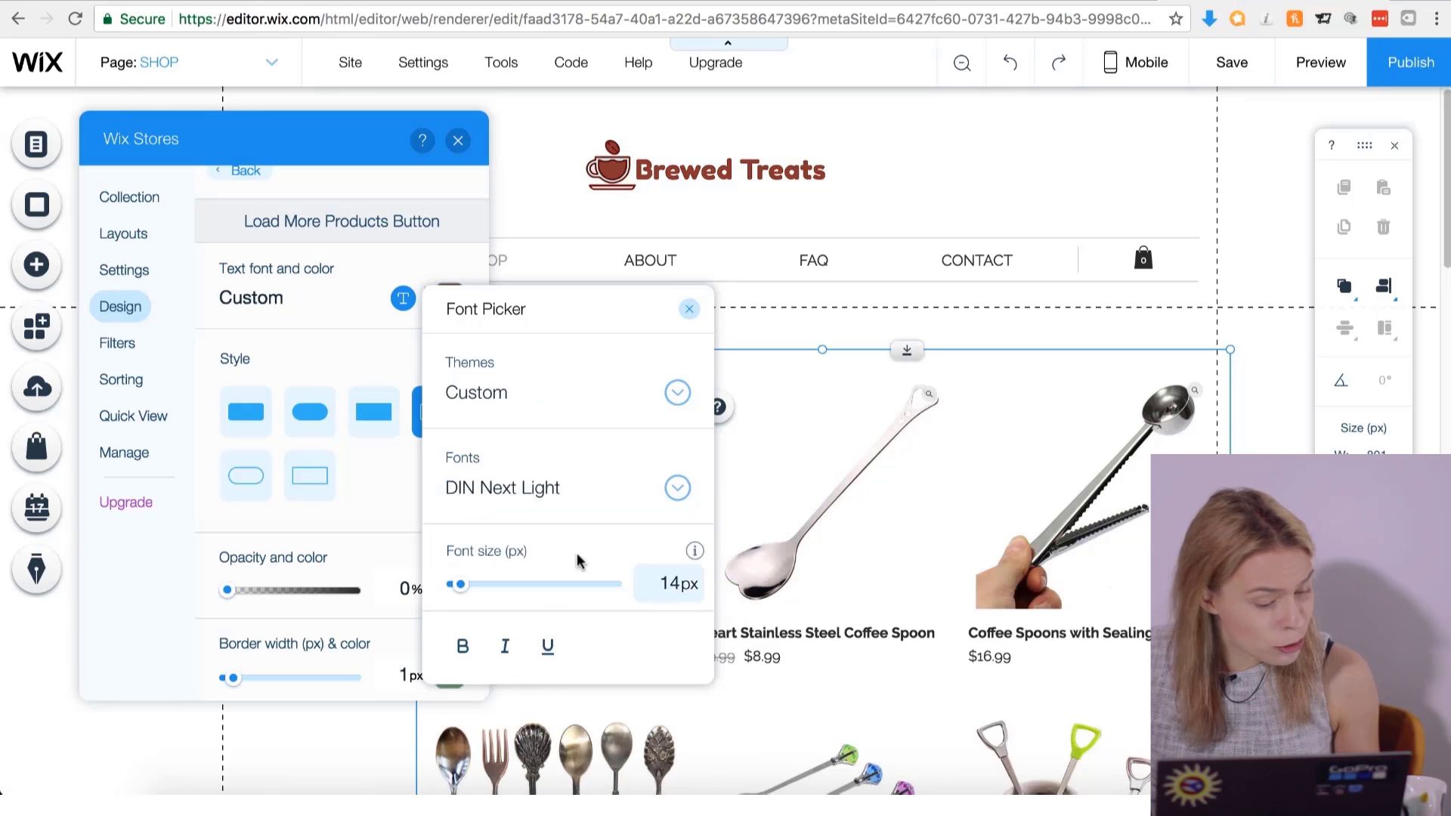
left_click(690, 310)
scroll(403, 462, "down", 3)
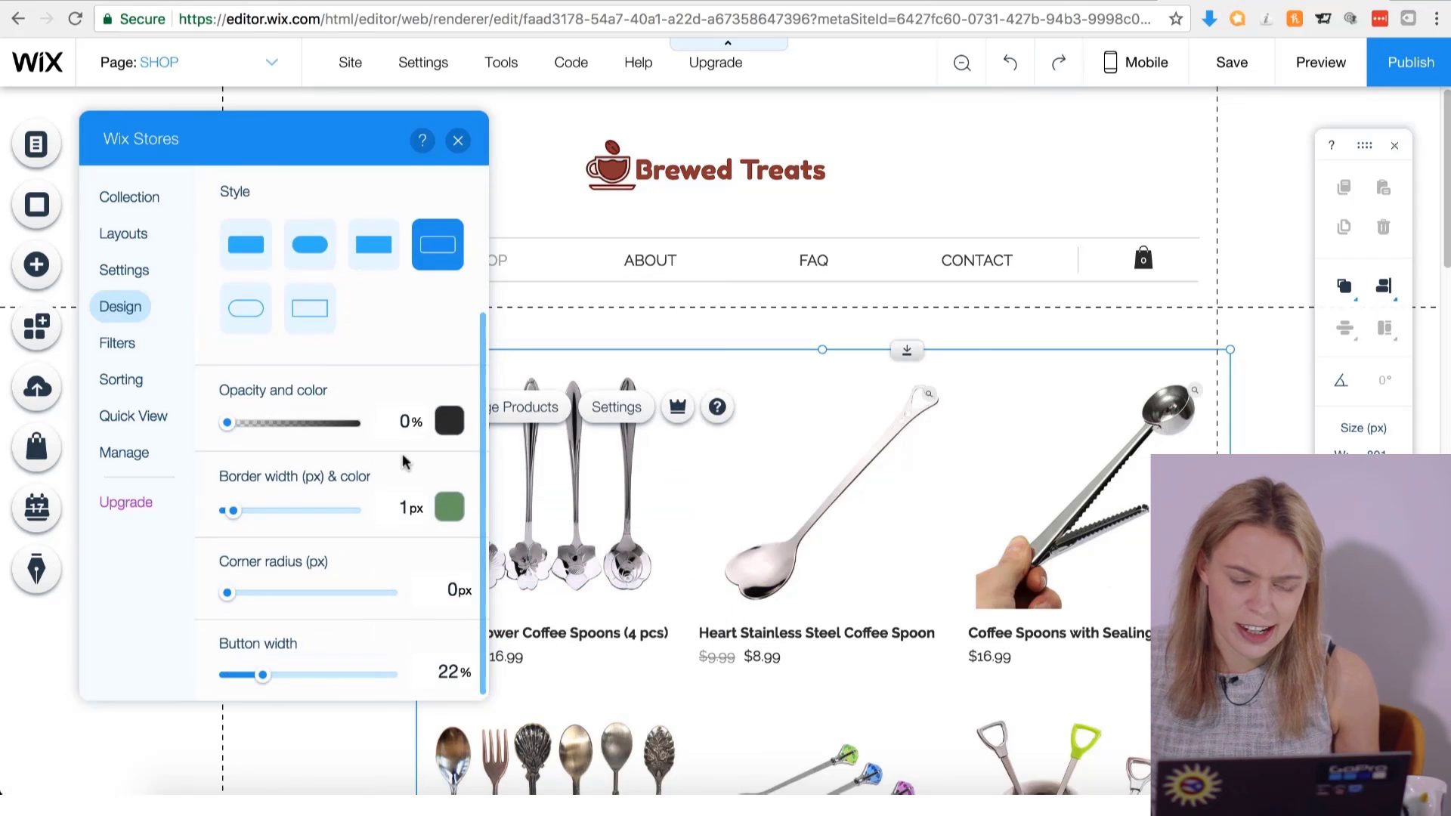
left_click(448, 422)
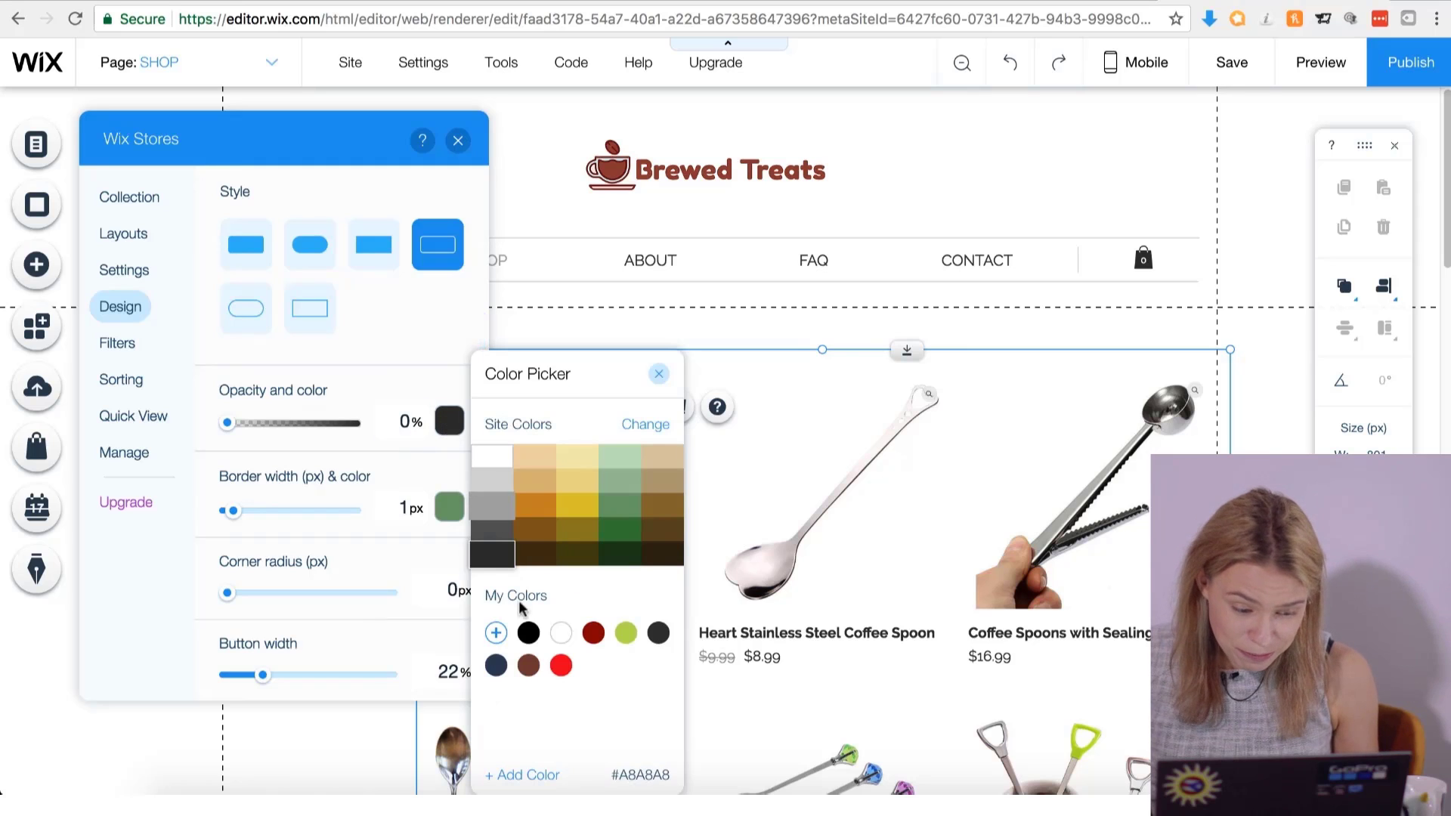
left_click(529, 666)
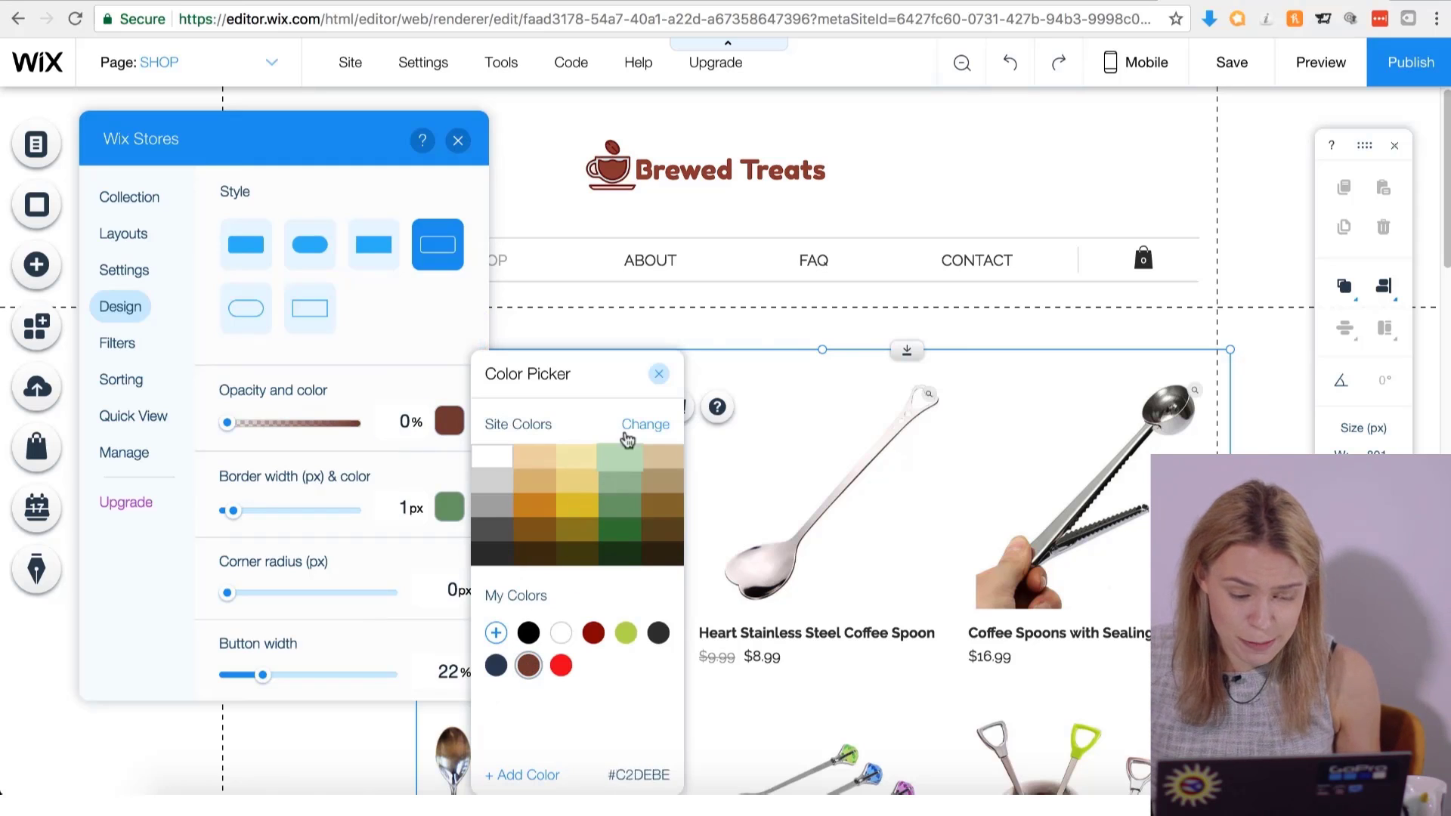
left_click(659, 373)
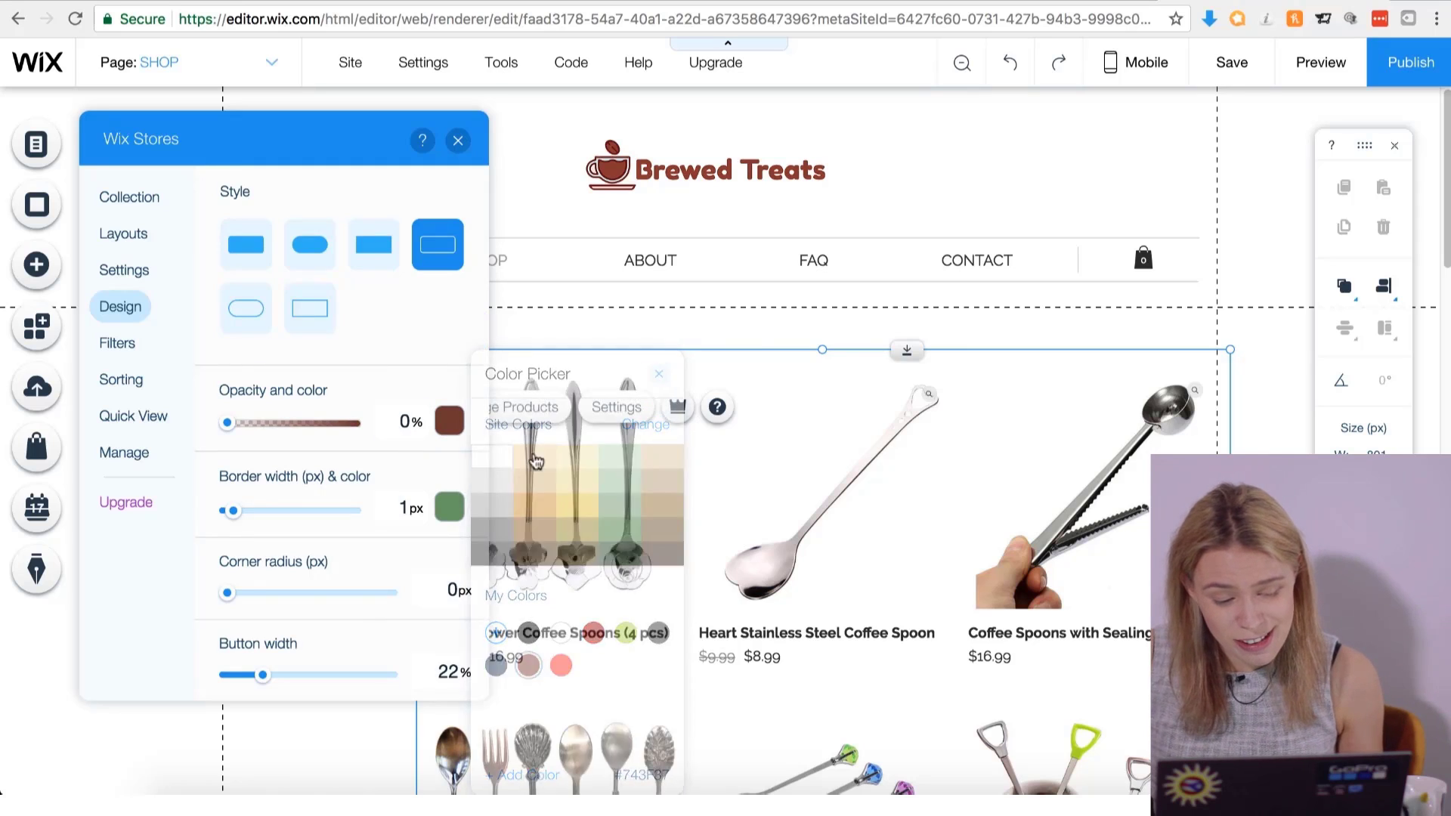
left_click(452, 426)
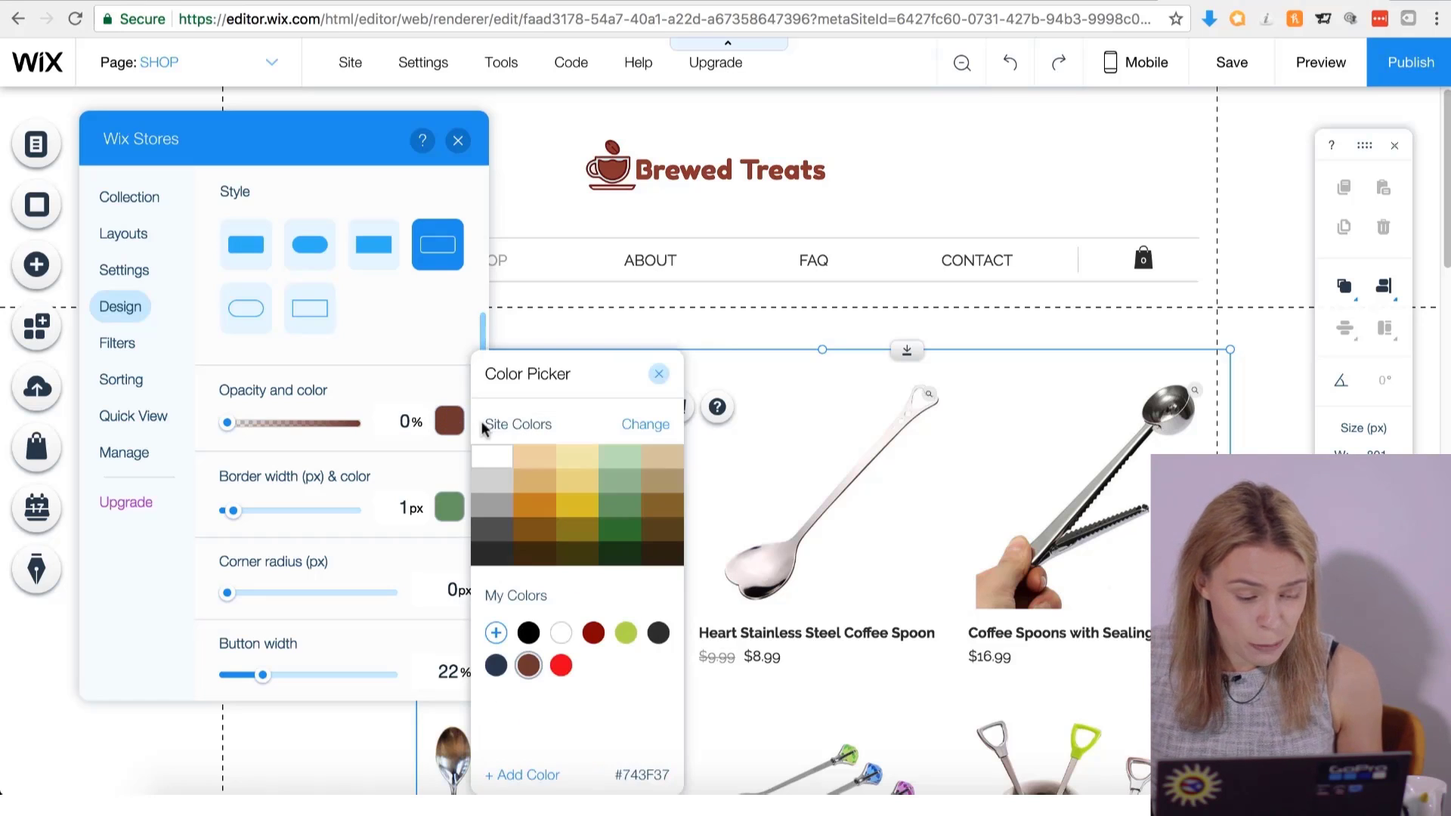
left_click(489, 556)
left_click(450, 381)
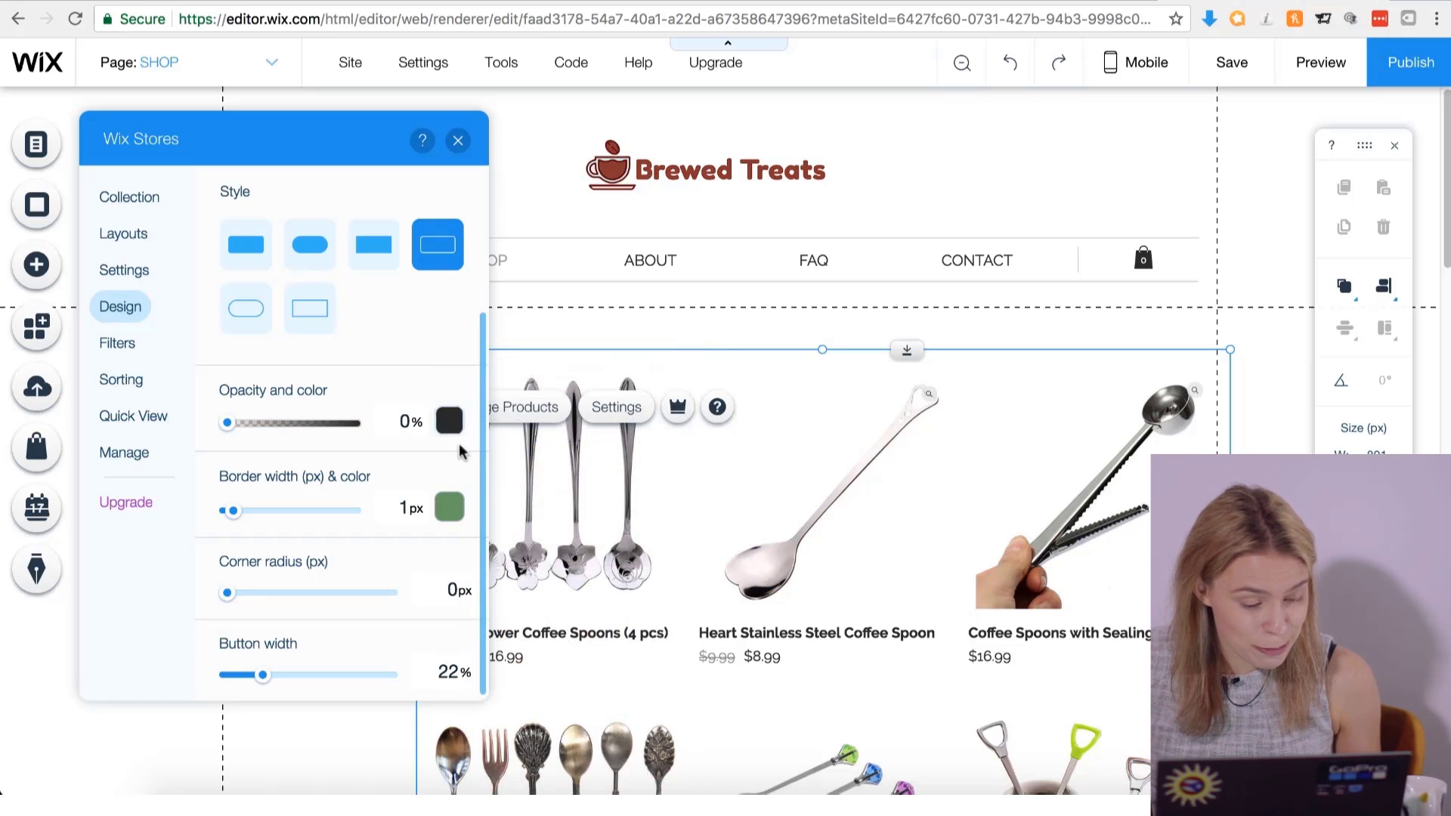
Set the Load More Products button's border colour to the saved brown #743F37.
left_click(454, 507)
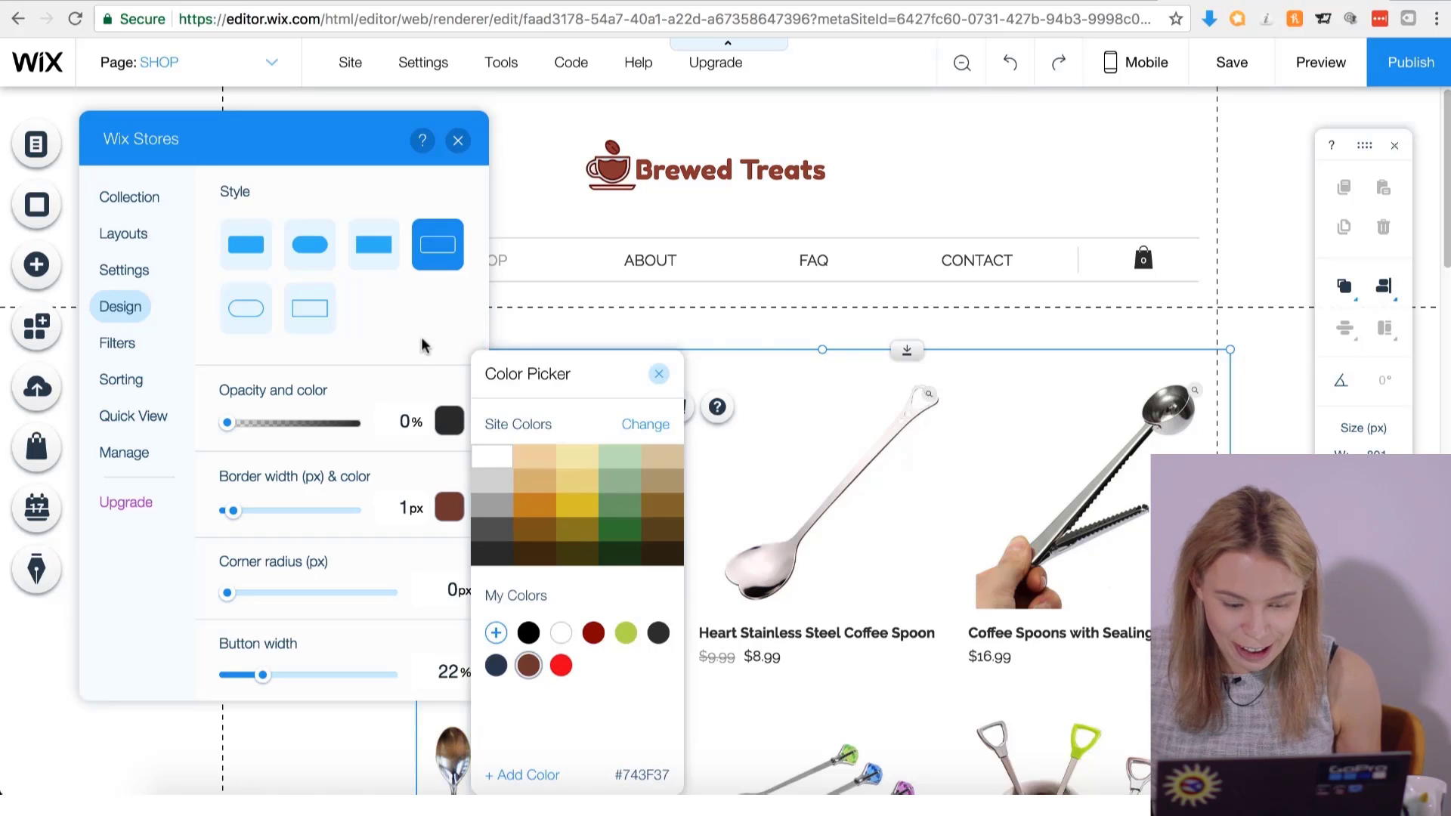
left_click(656, 376)
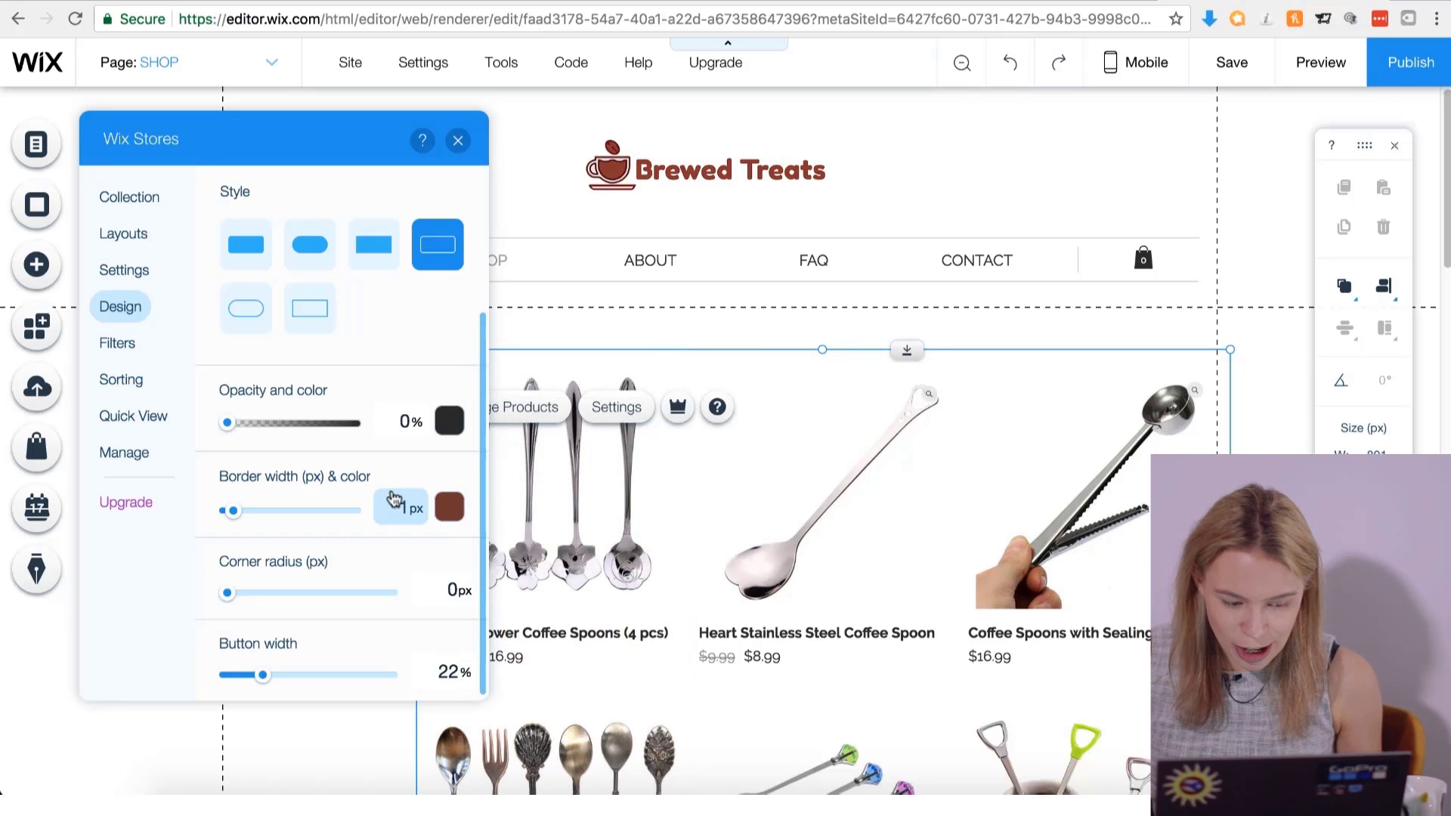
Set the product gallery's ribbon colour to the saved brown #743F37.
scroll(394, 497, "up", 3)
left_click(247, 192)
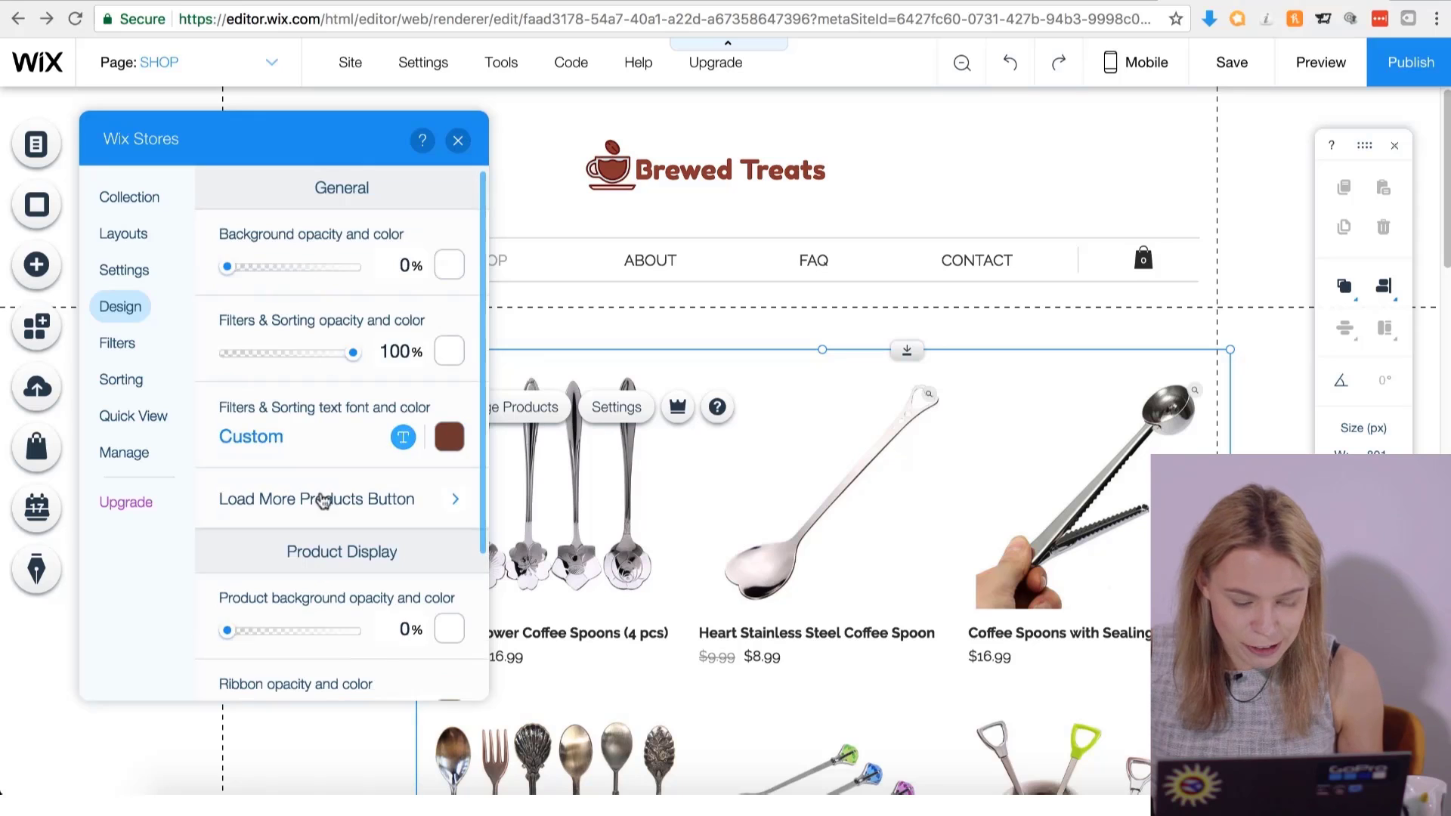
scroll(322, 484, "down", 3)
scroll(318, 524, "down", 3)
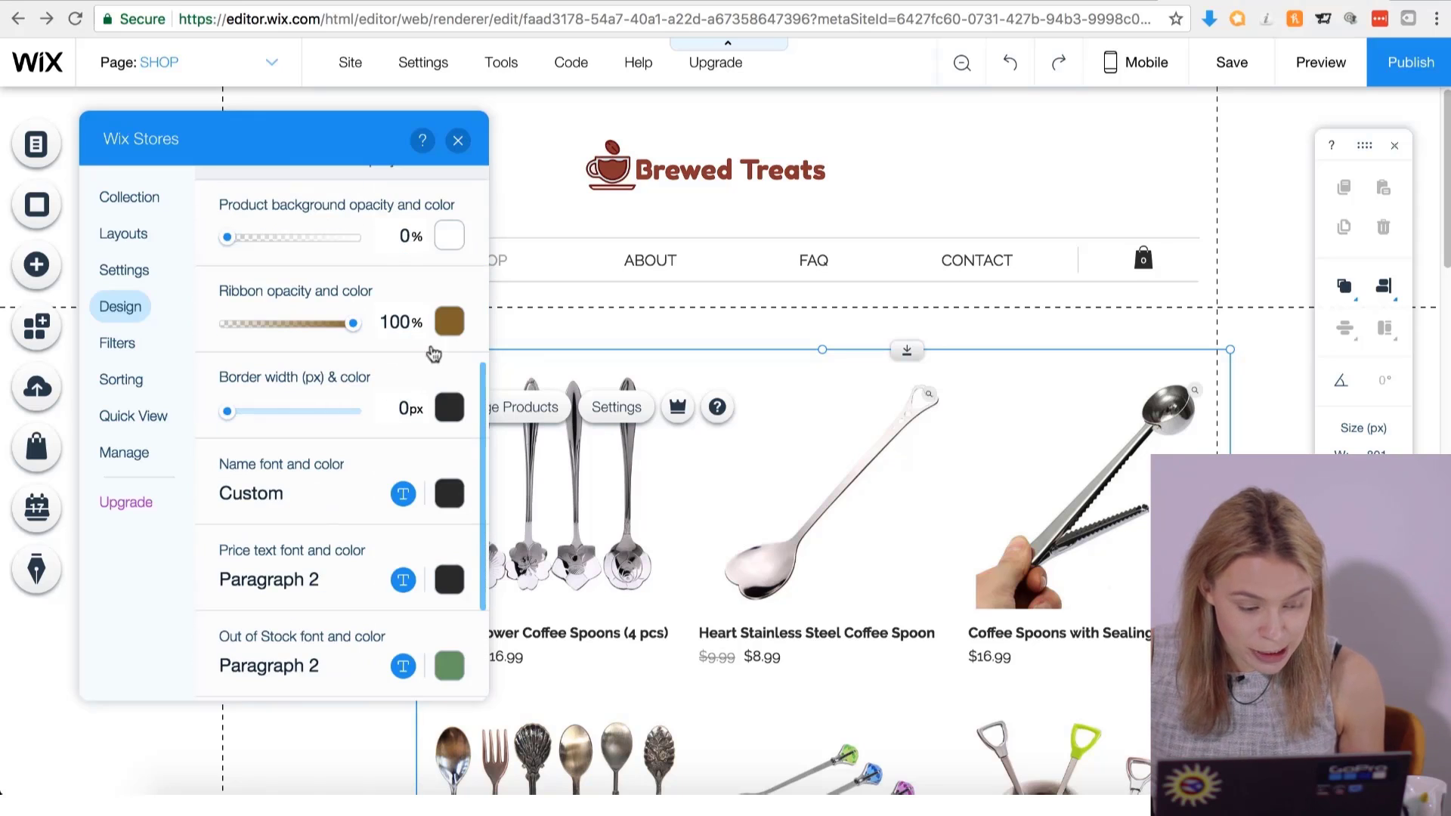
left_click(450, 322)
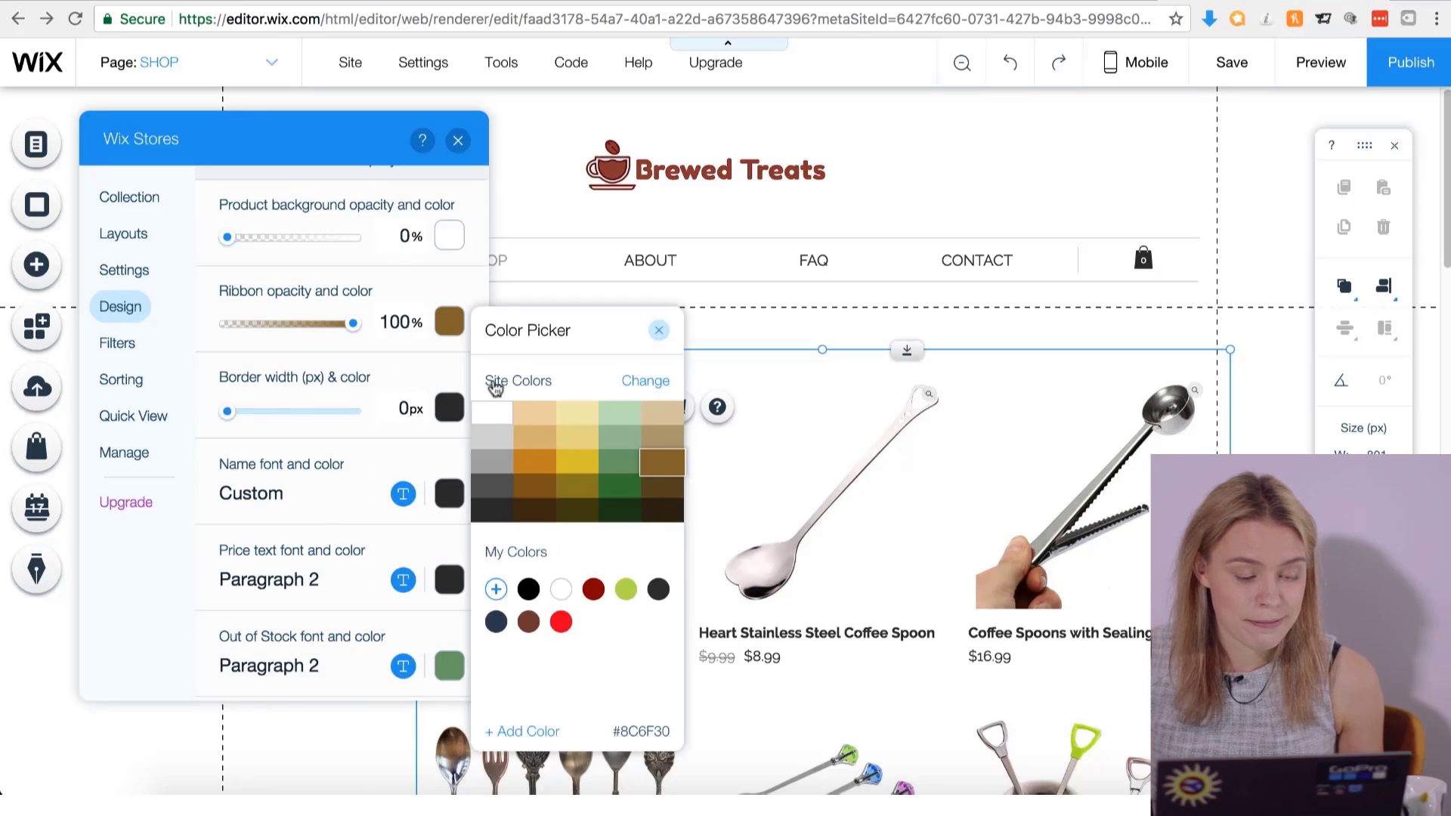
left_click(529, 622)
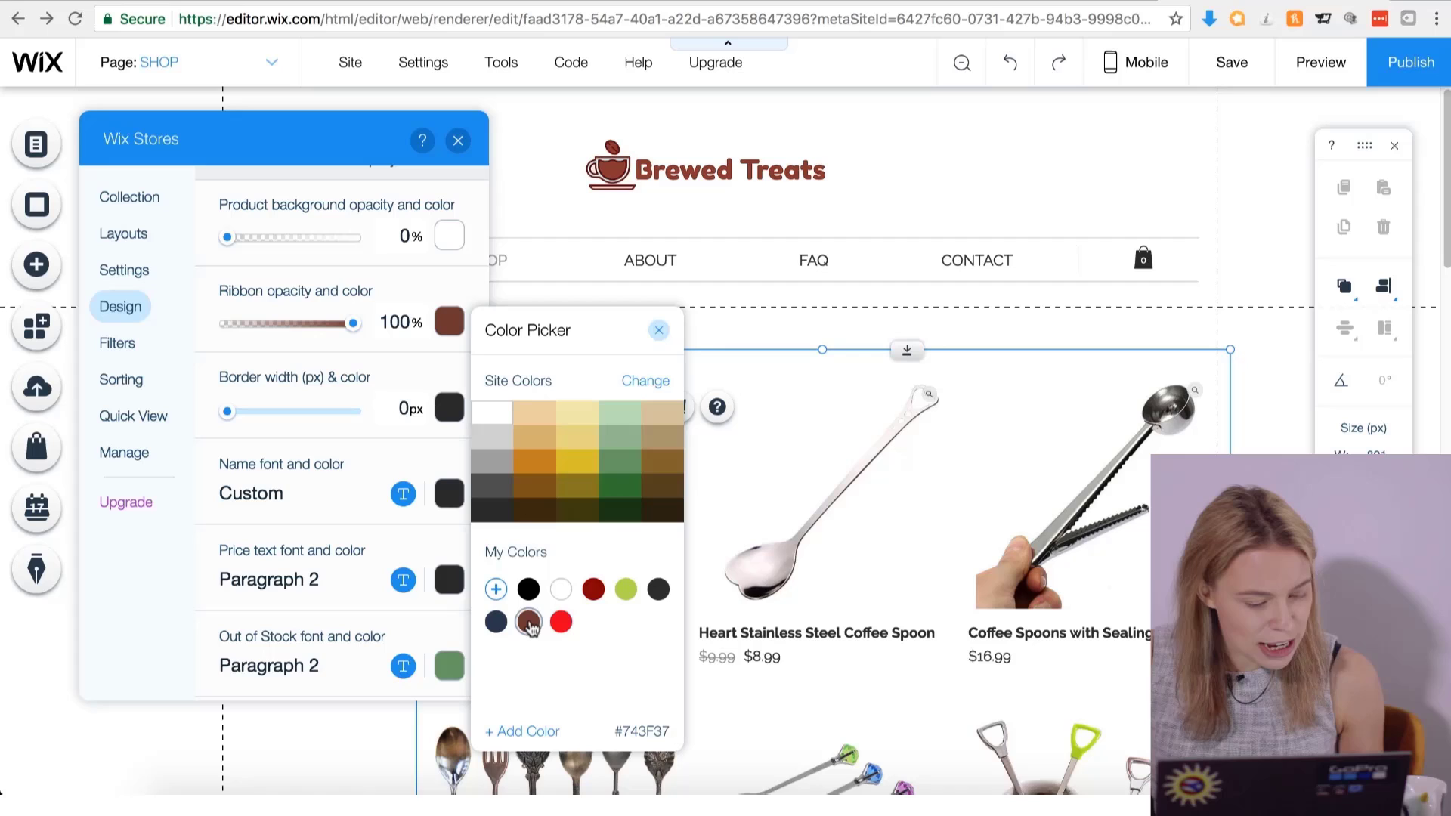
left_click(656, 336)
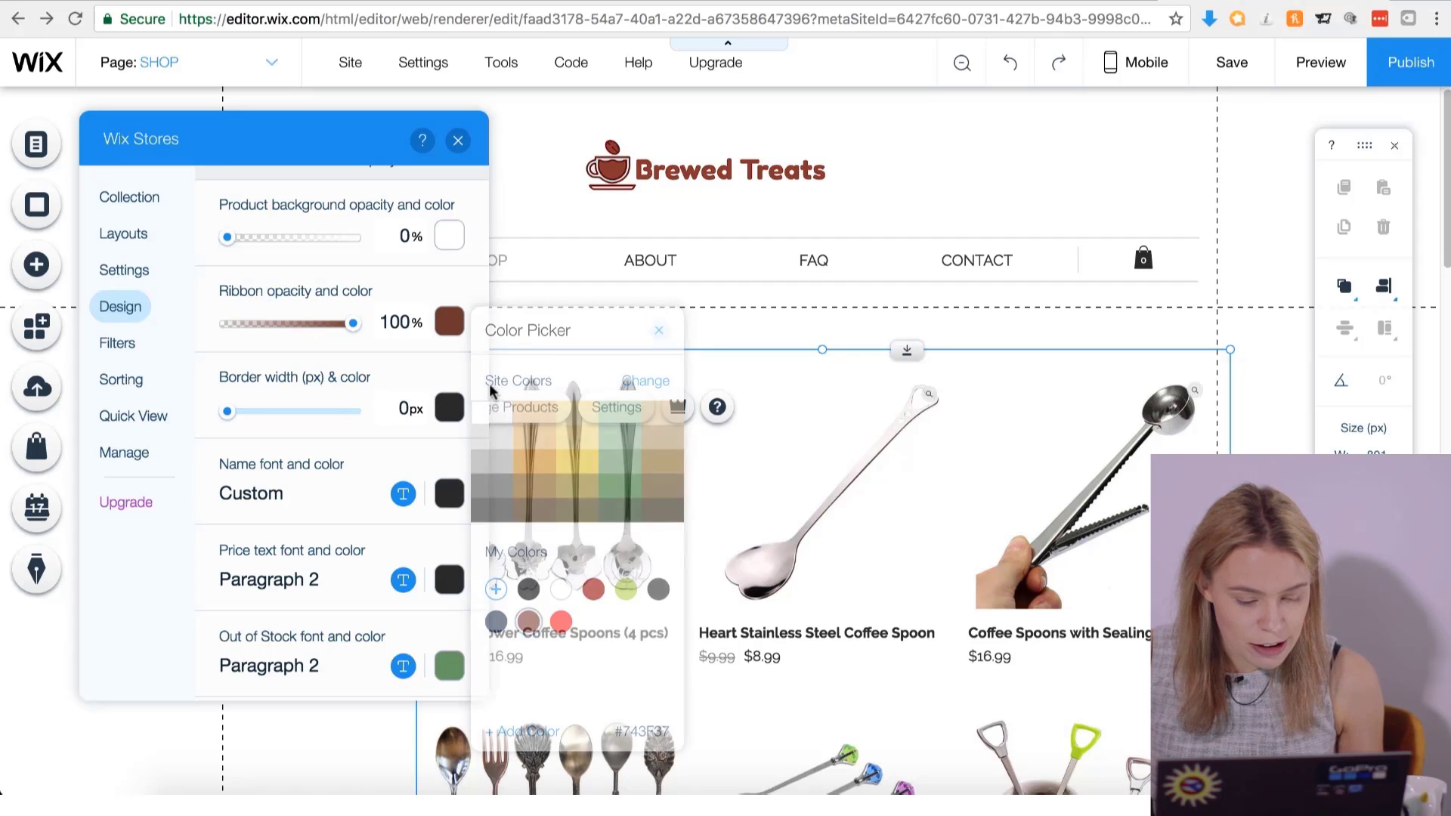
Change the product name font in the gallery to DIN Next Light.
left_click(409, 499)
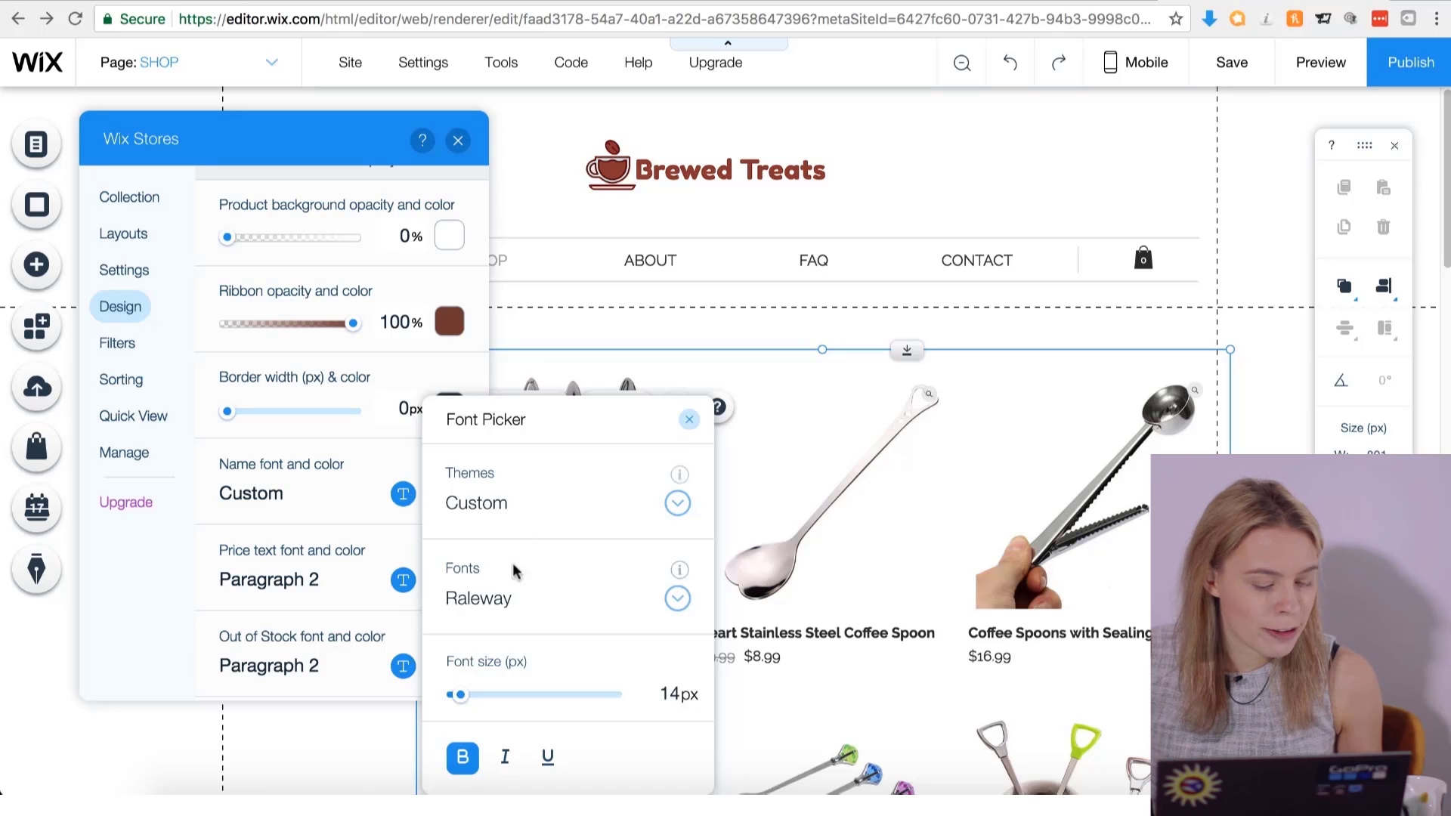
left_click(515, 600)
scroll(528, 343, "up", 2)
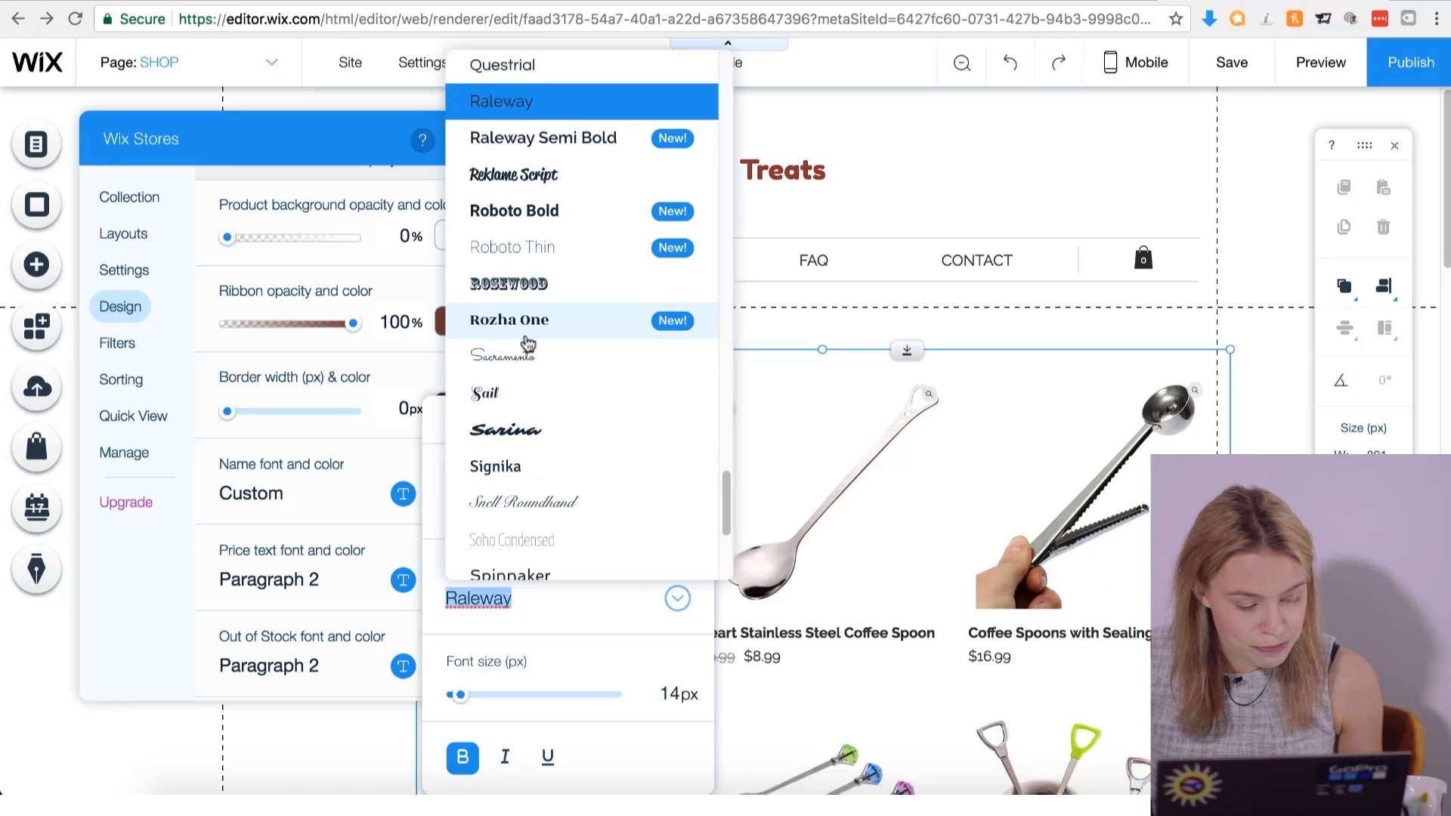
scroll(527, 344, "up", 5)
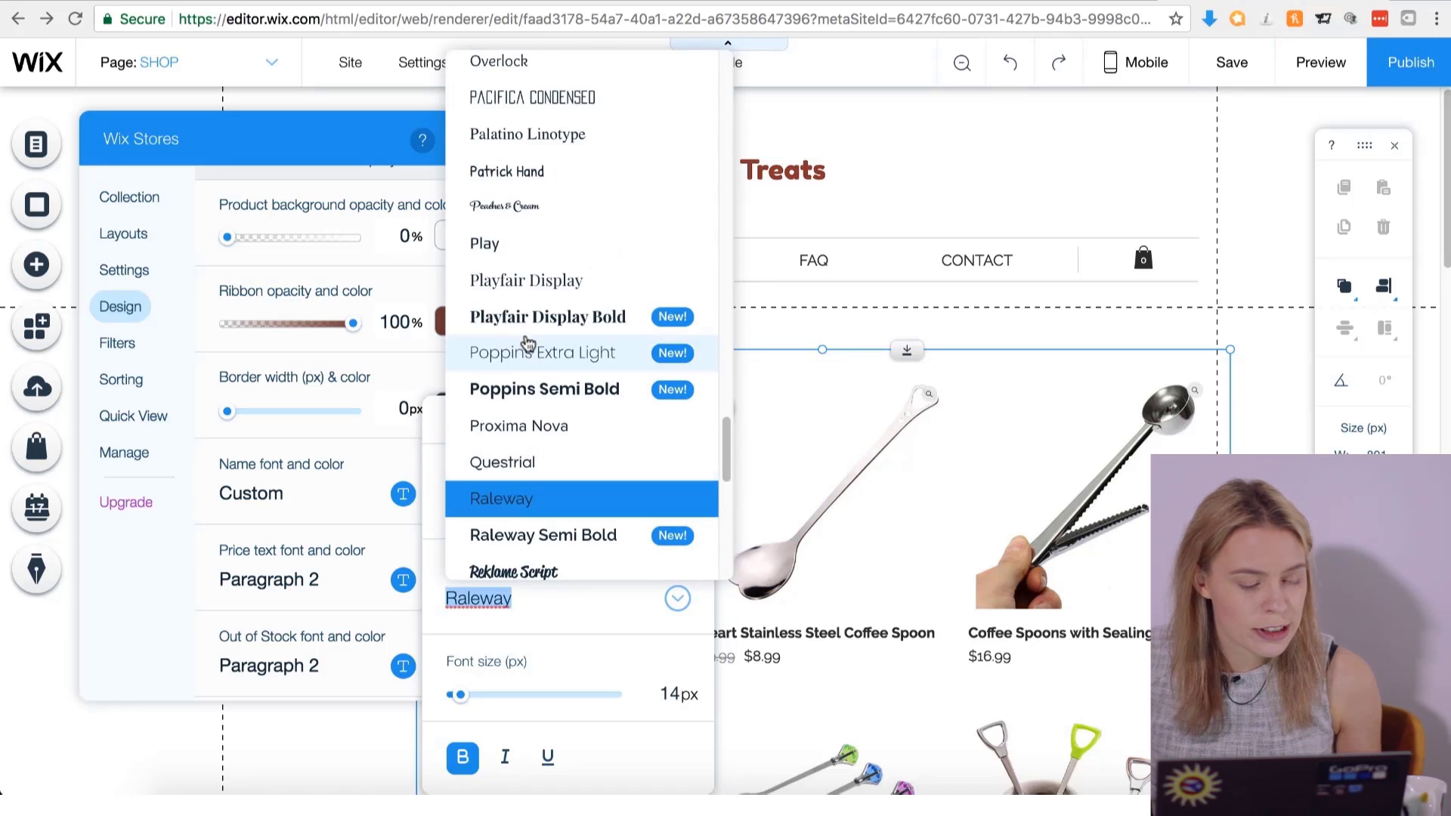
scroll(527, 344, "up", 15)
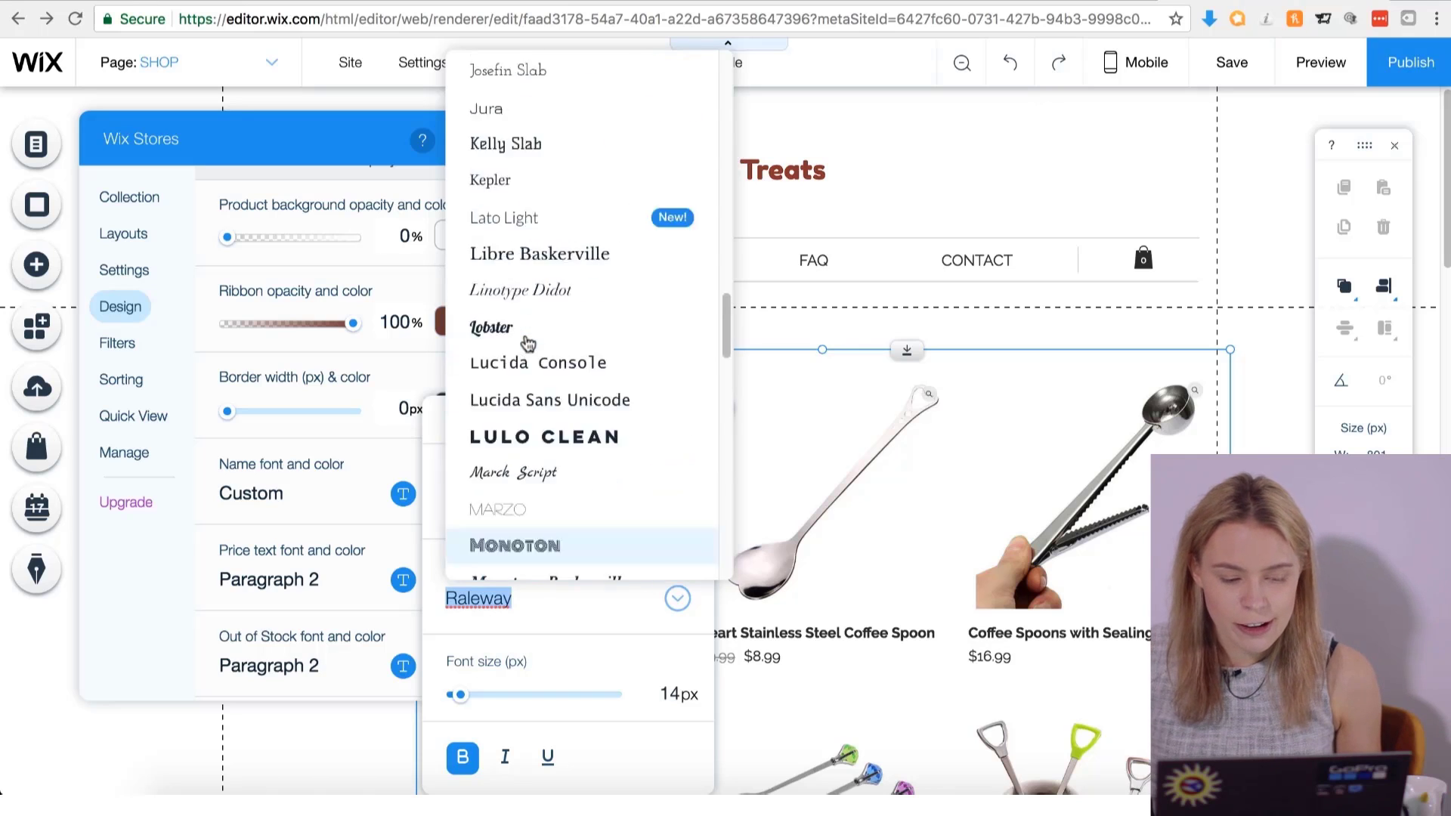
scroll(528, 344, "up", 5)
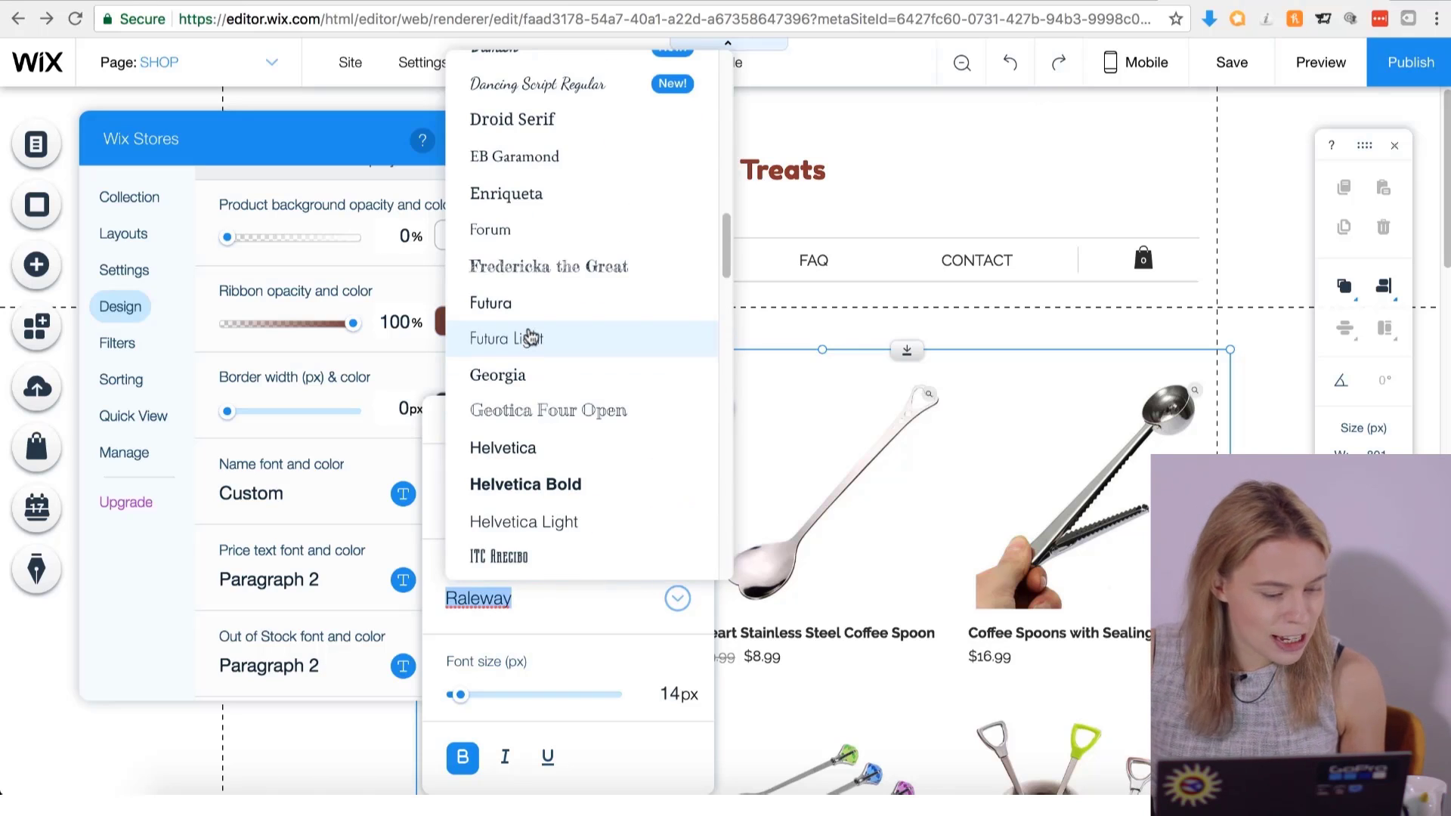
scroll(554, 321, "up", 5)
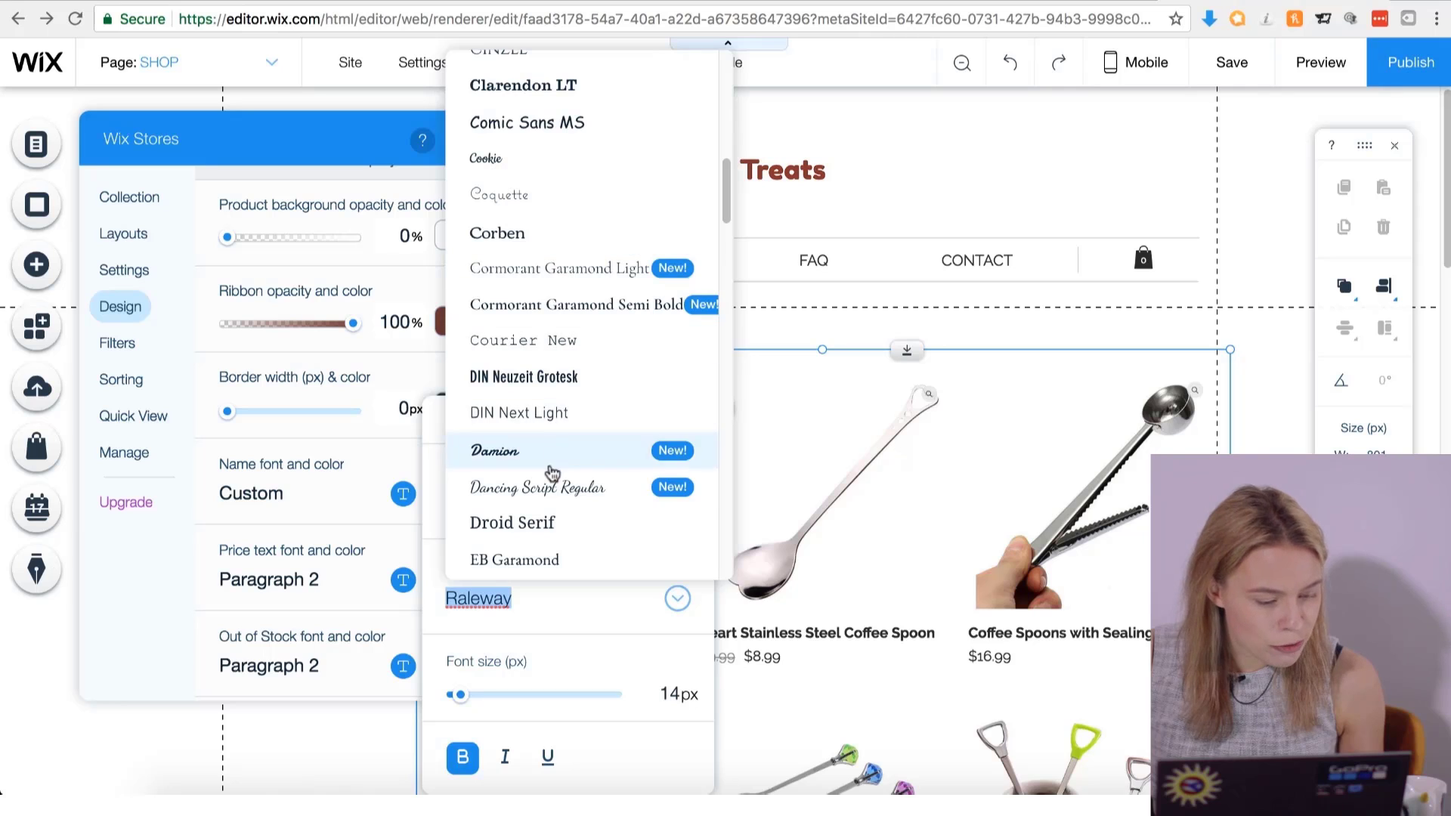
left_click(551, 413)
left_click(690, 420)
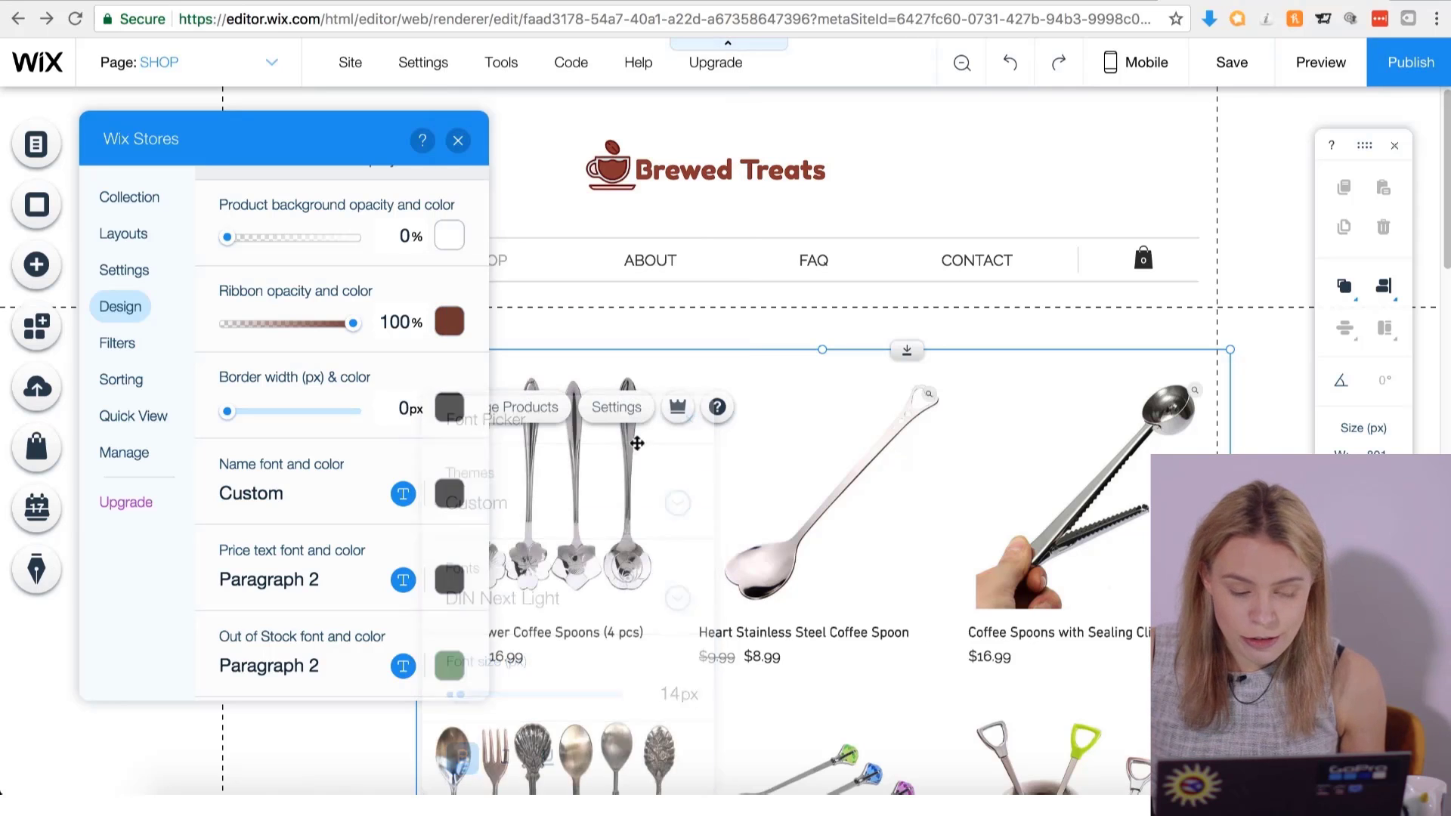
Change the product price text font to DIN Next Light.
left_click(402, 580)
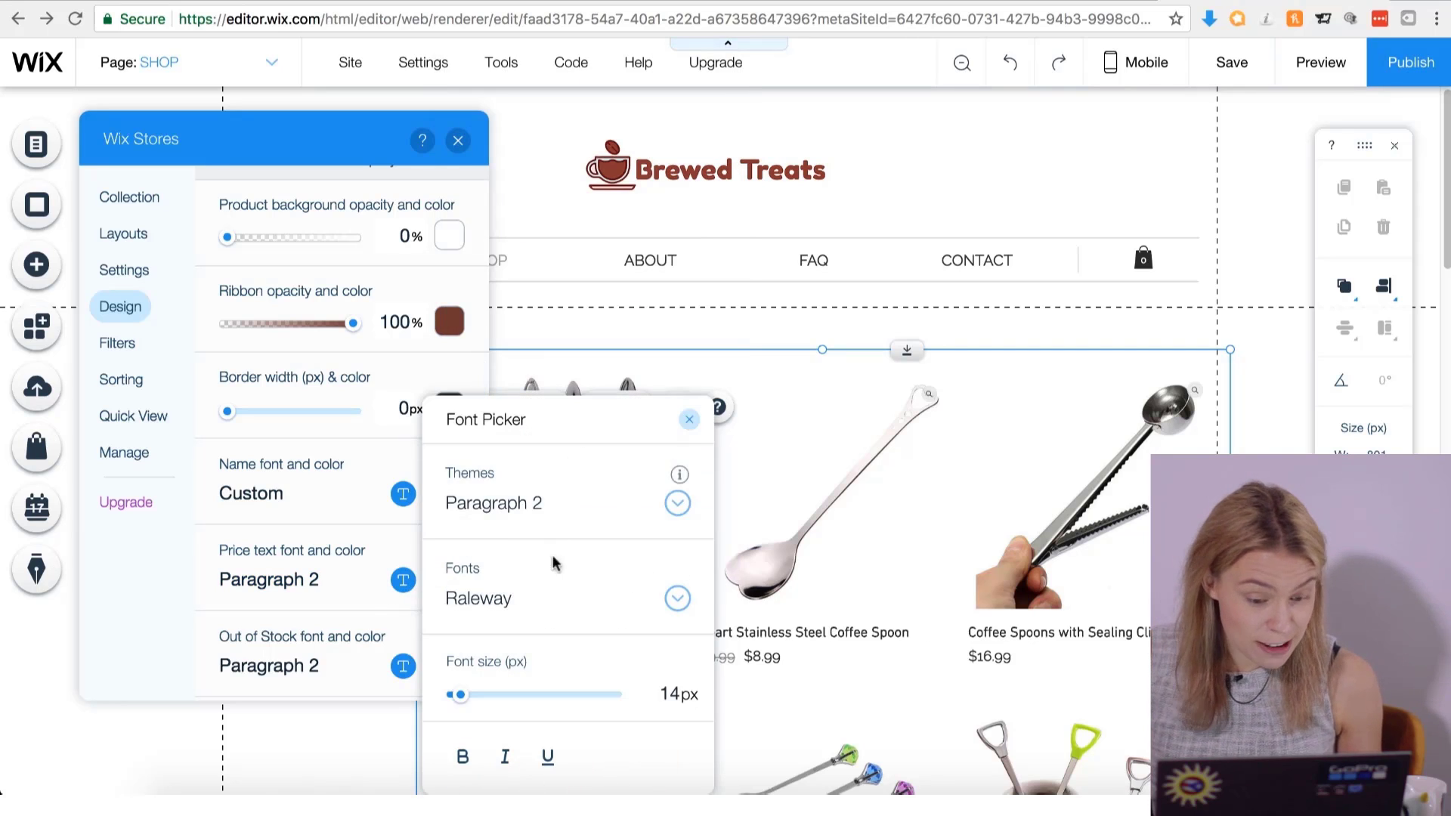
left_click(541, 602)
scroll(567, 399, "up", 5)
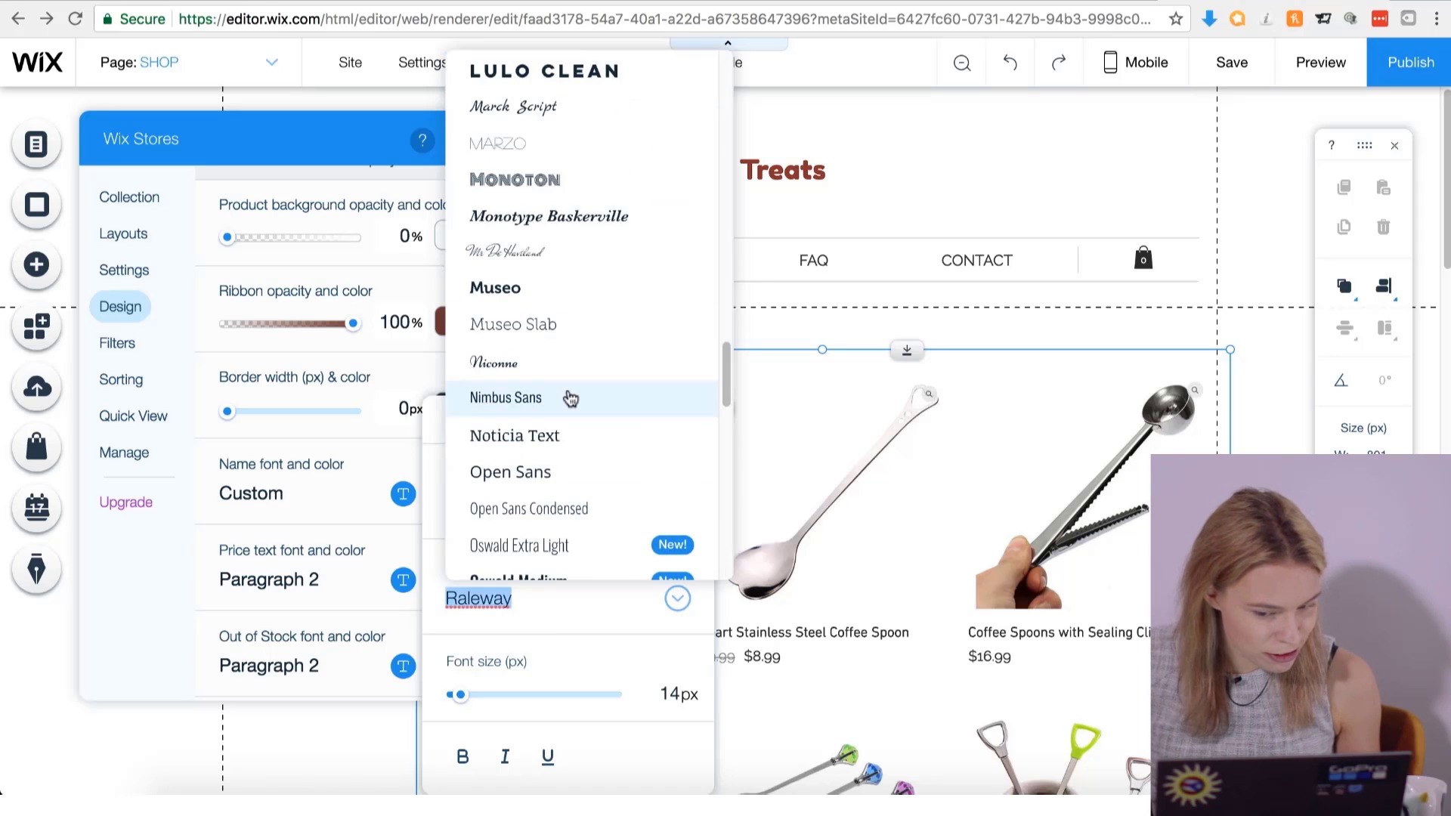
scroll(570, 398, "up", 10)
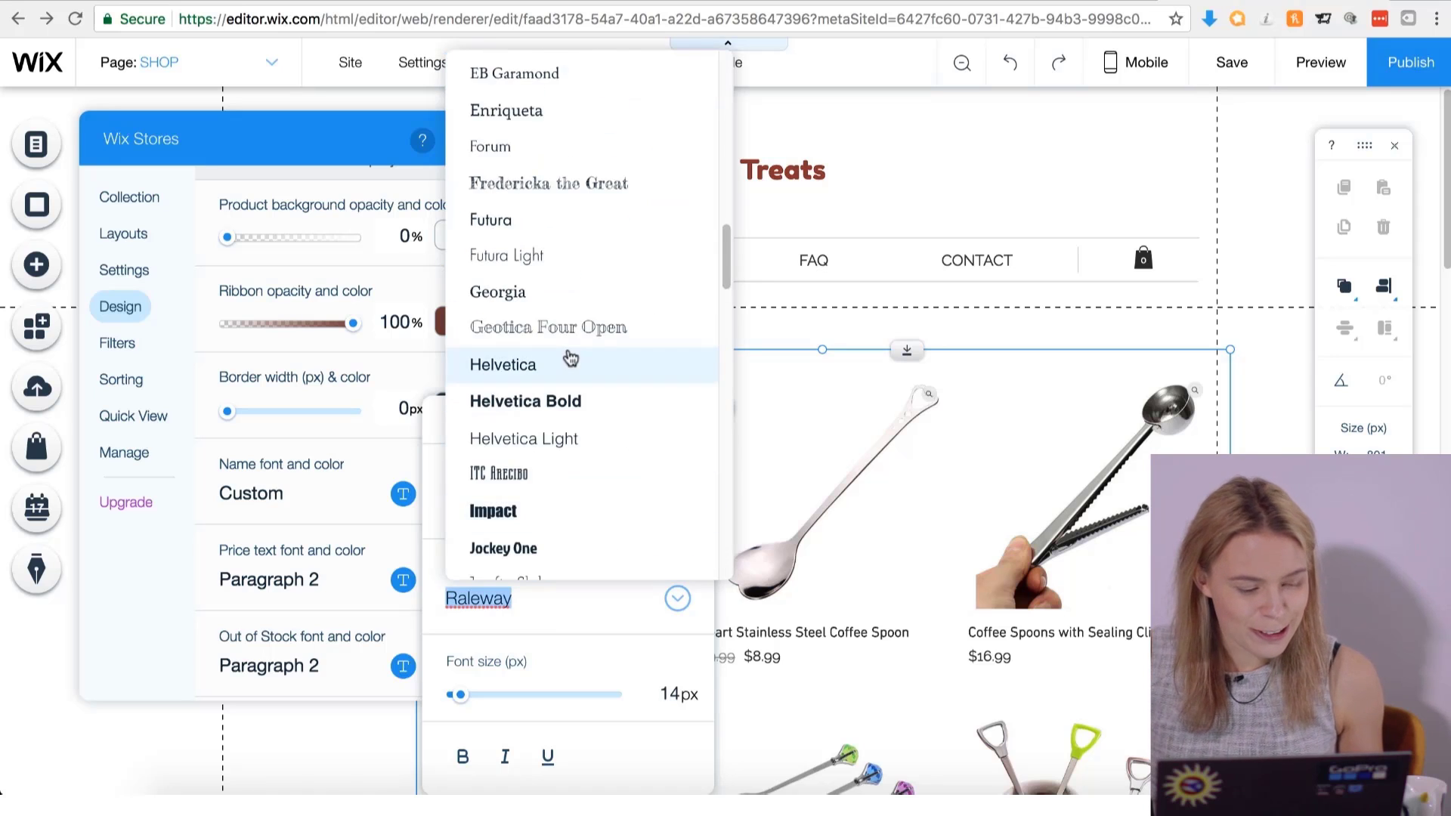
left_click(551, 274)
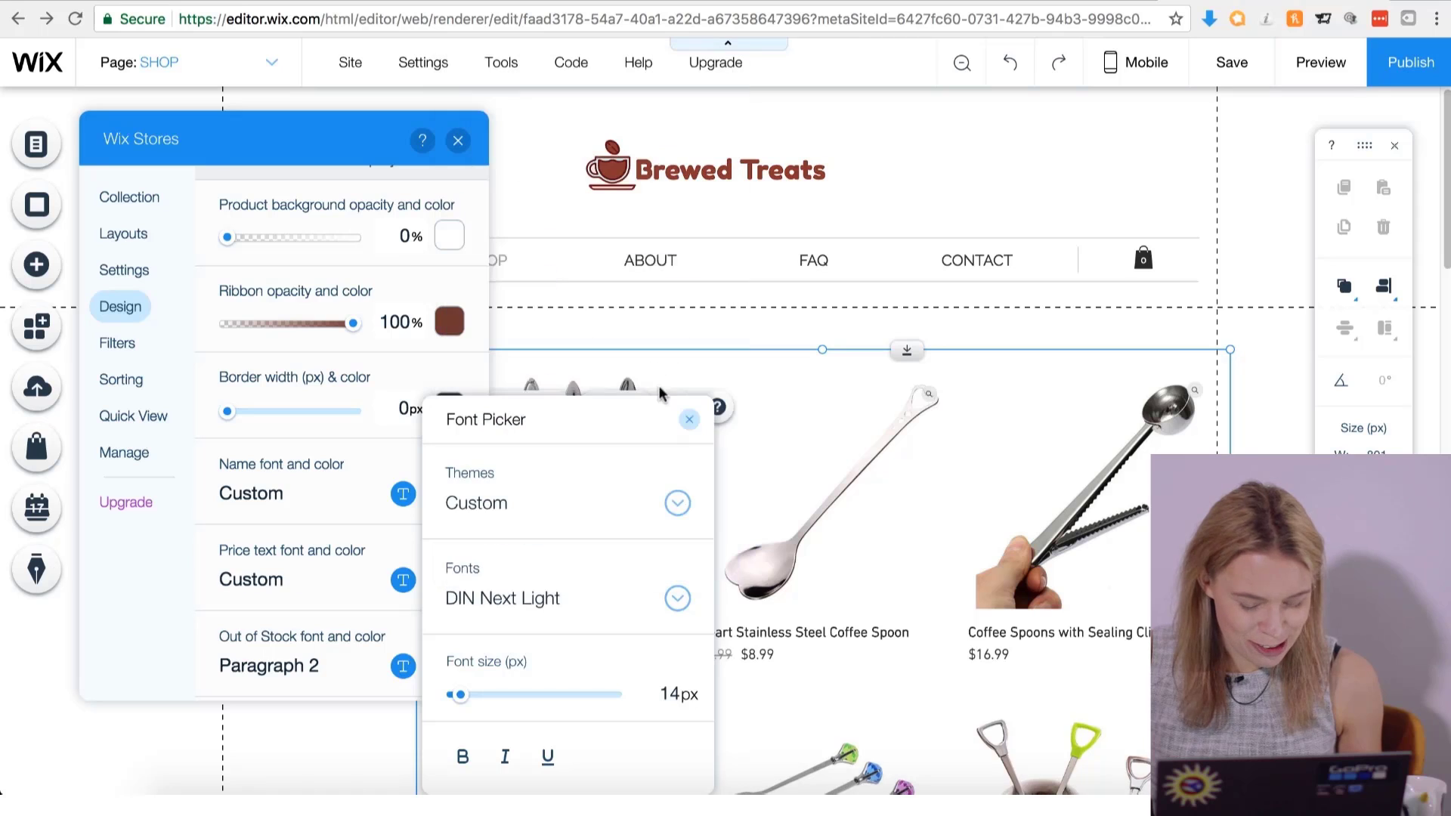
left_click(688, 422)
Change the Out of Stock text font to DIN Next Light.
scroll(340, 556, "up", 2)
scroll(337, 559, "down", 5)
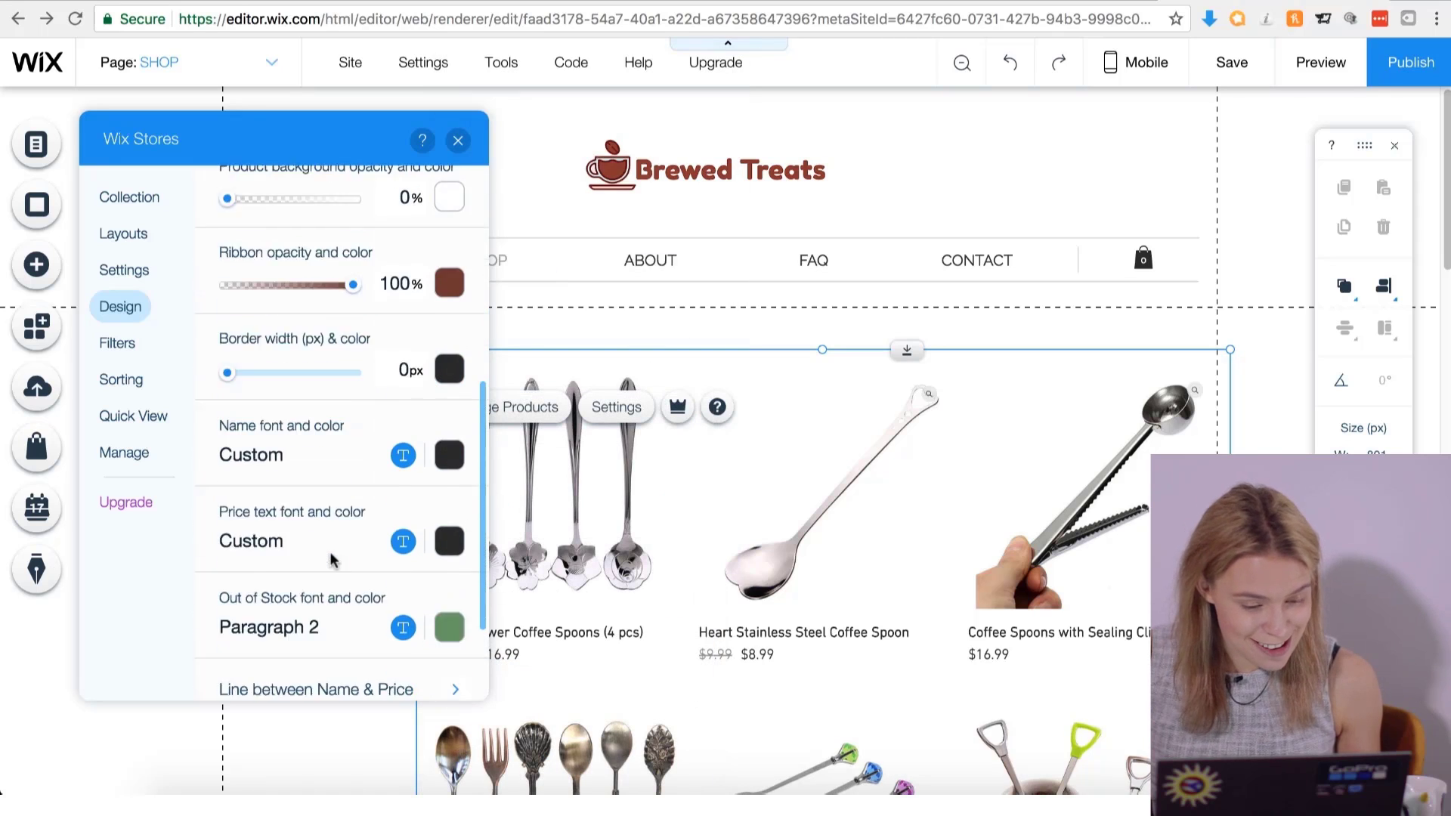
left_click(402, 493)
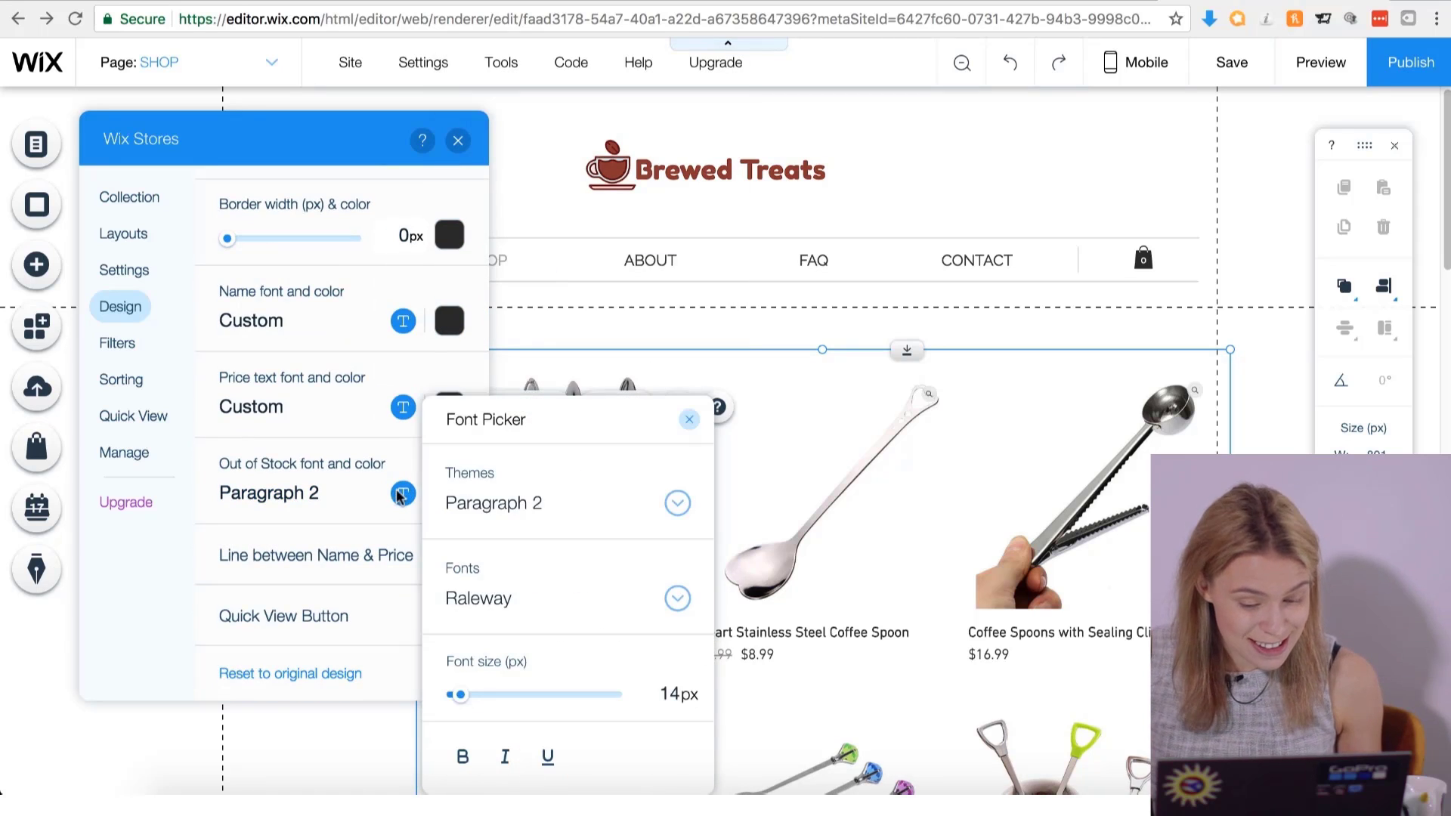
left_click(495, 596)
scroll(534, 416, "up", 10)
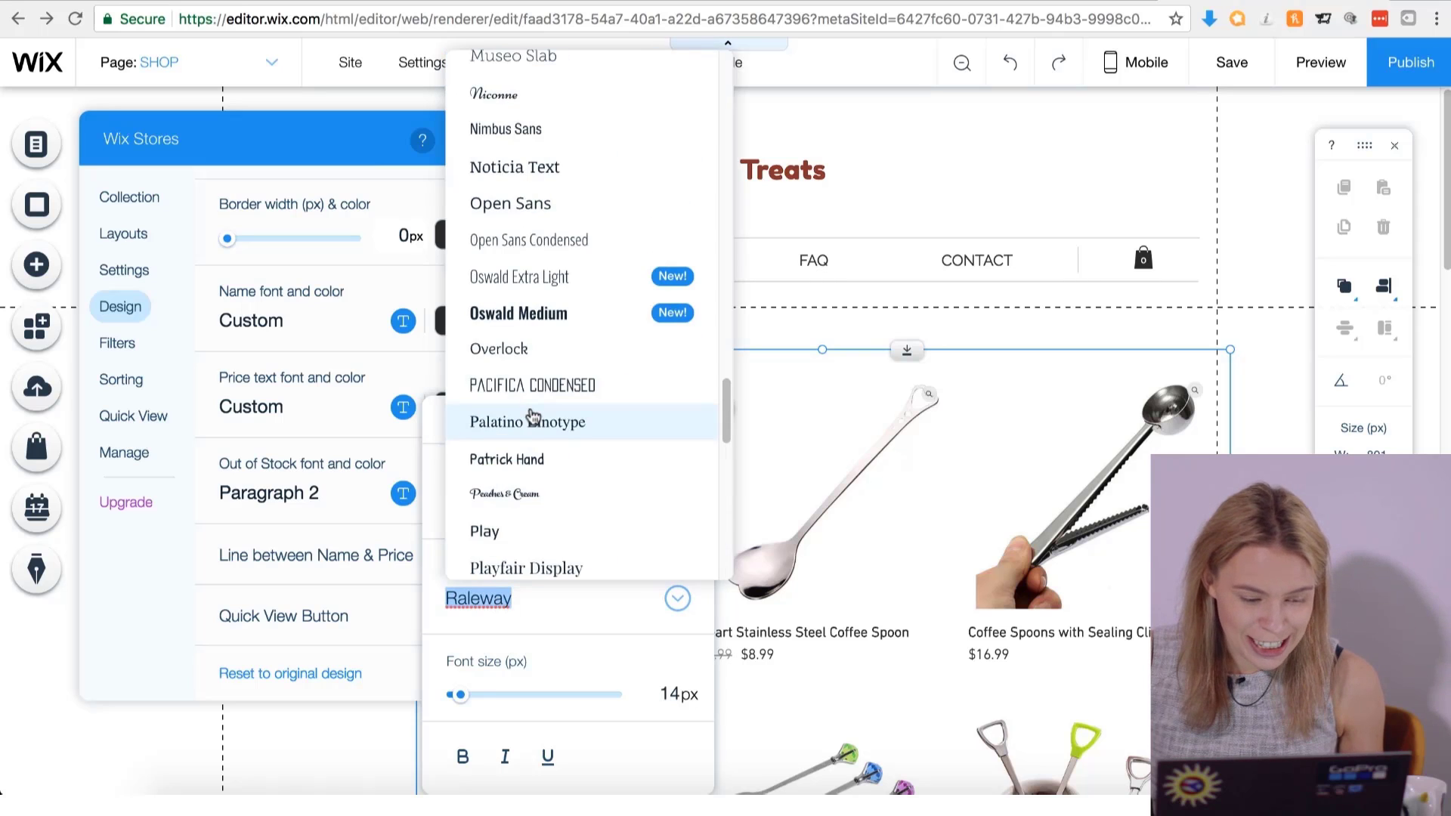
scroll(534, 416, "up", 5)
scroll(534, 416, "up", 12)
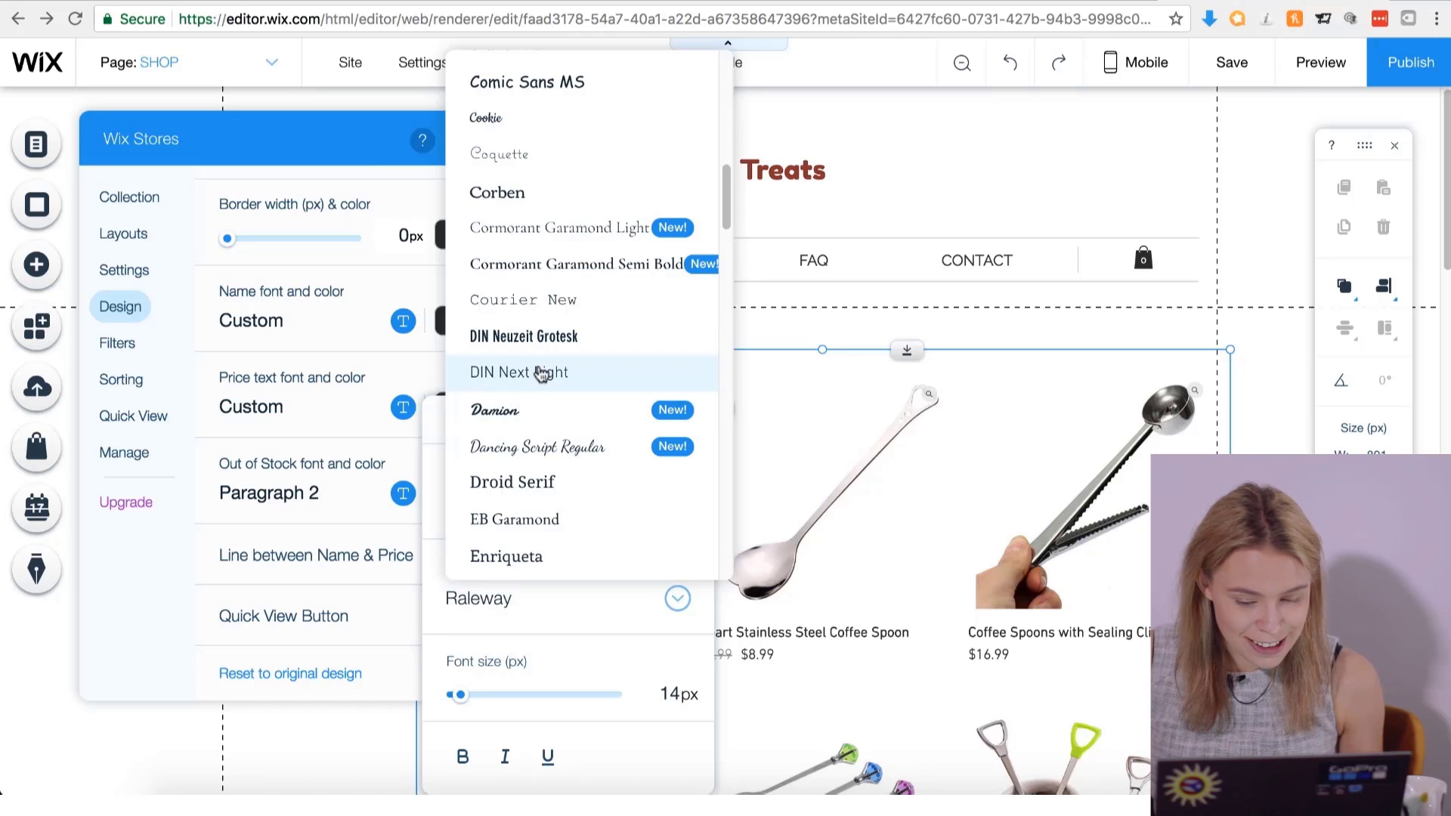
left_click(537, 373)
left_click(684, 428)
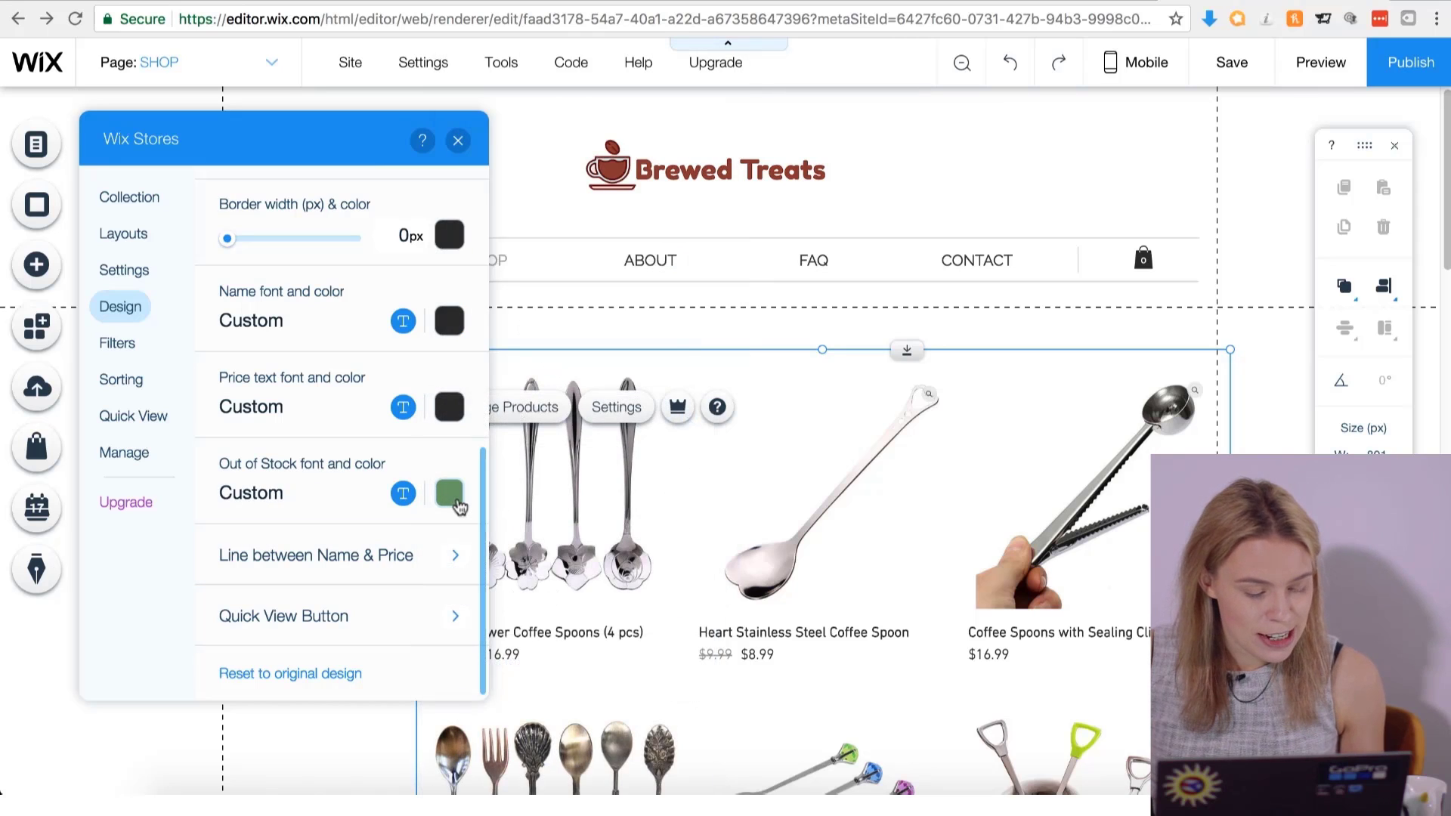
Set the Out of Stock text colour to the saved brown.
left_click(454, 500)
left_click(528, 665)
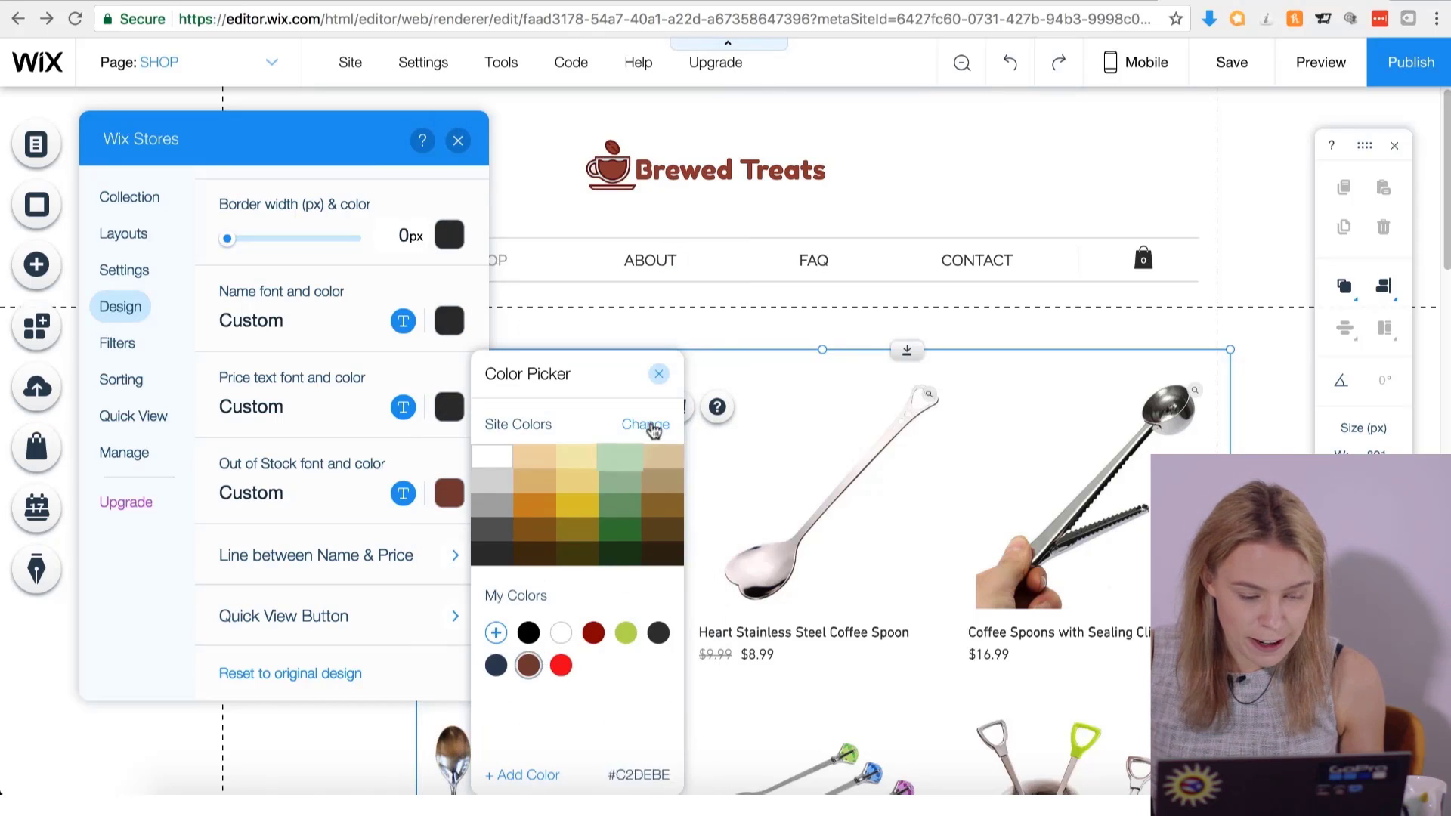
left_click(660, 375)
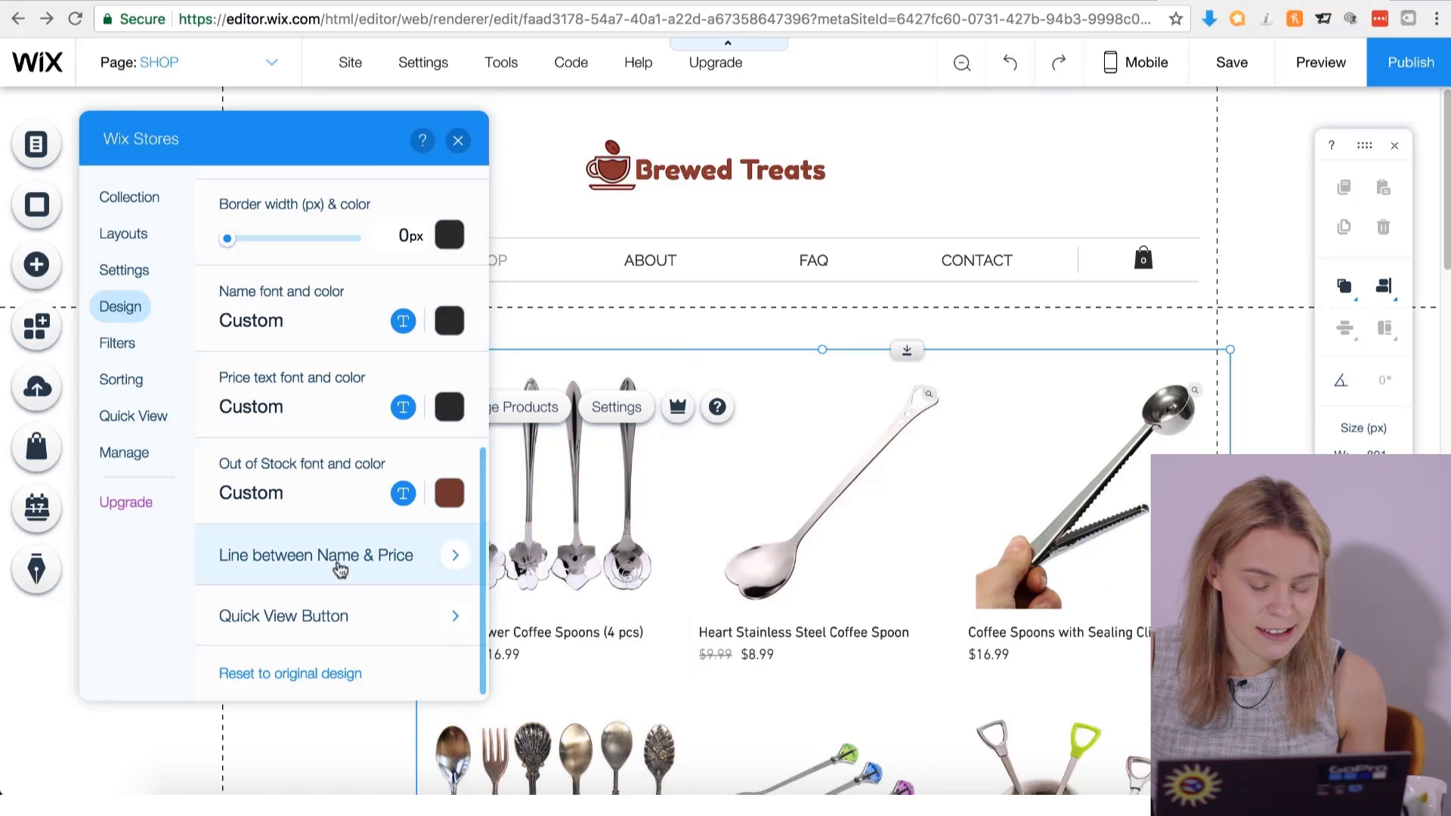
Change the Quick View button's text font to DIN Next Light.
left_click(342, 616)
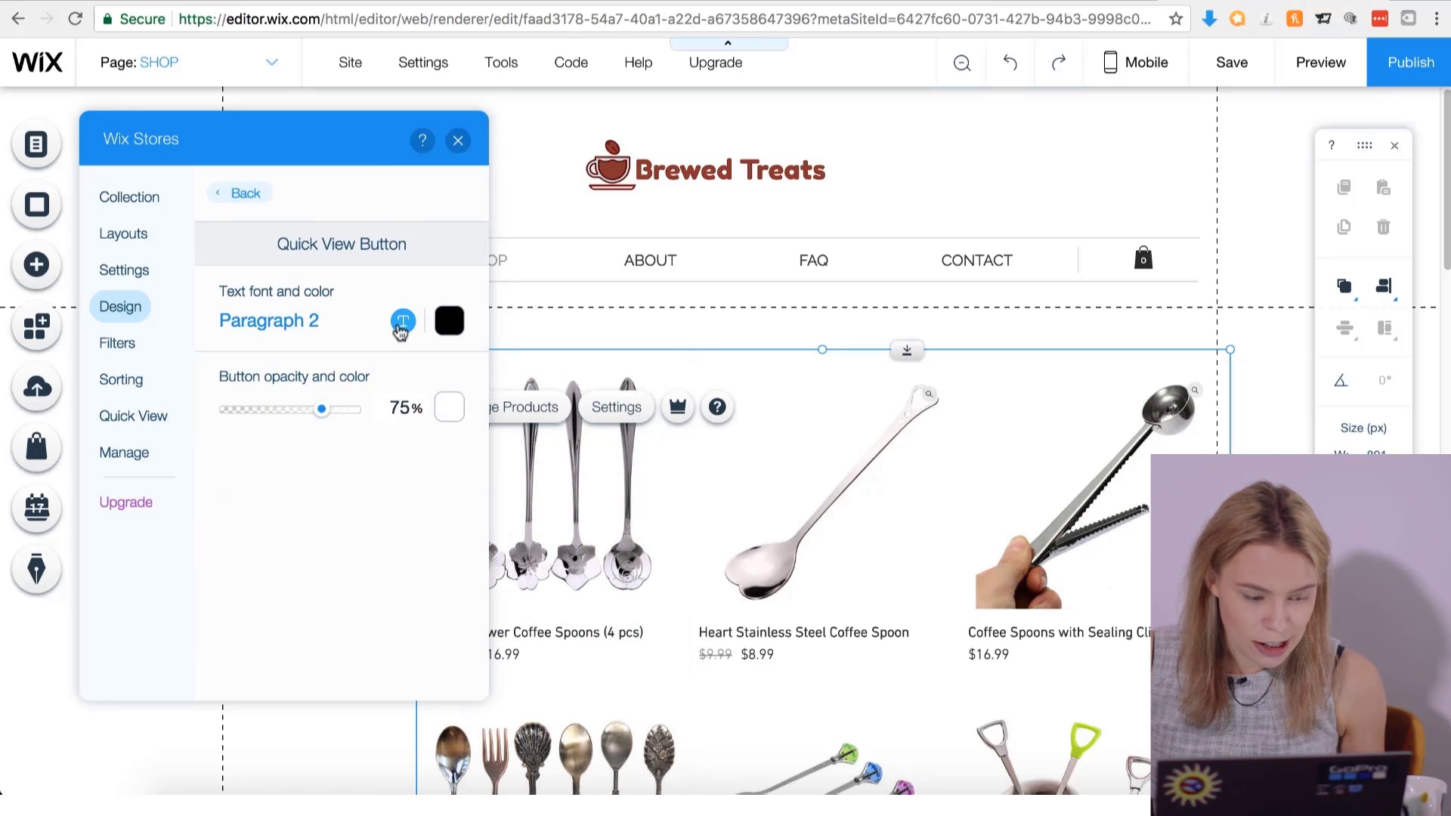
left_click(401, 325)
left_click(478, 514)
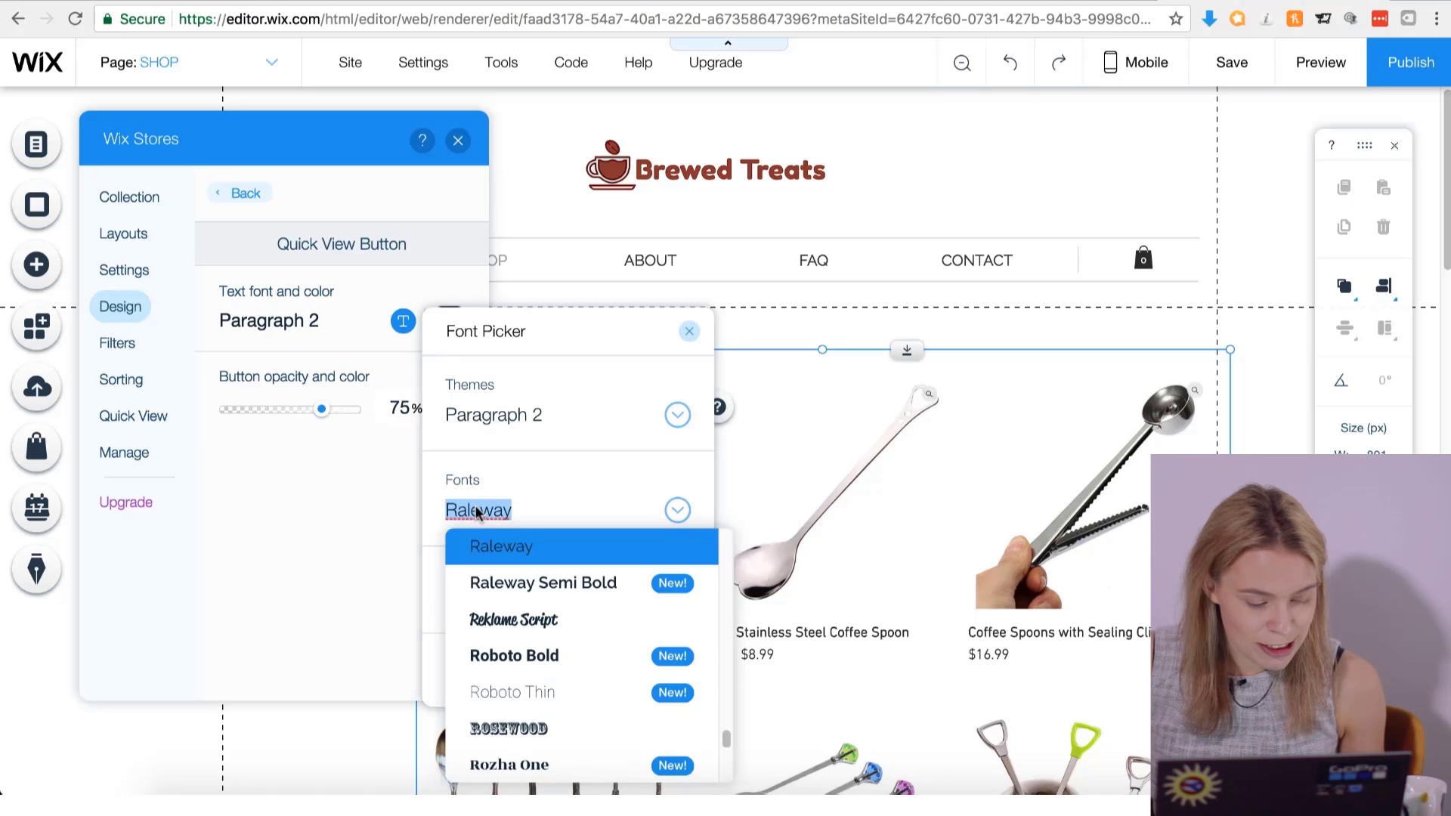
scroll(512, 567, "up", 15)
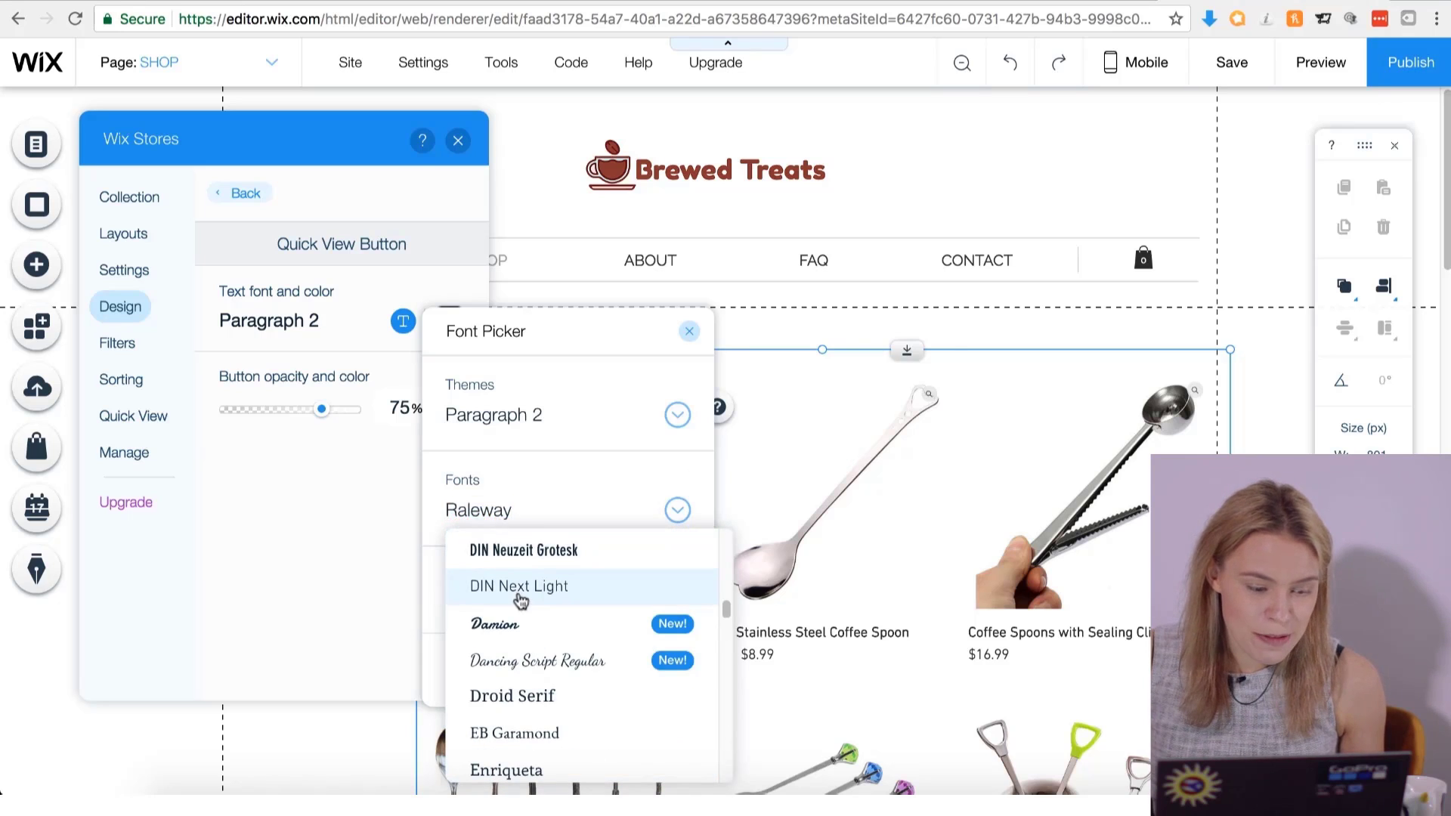
left_click(518, 587)
left_click(690, 337)
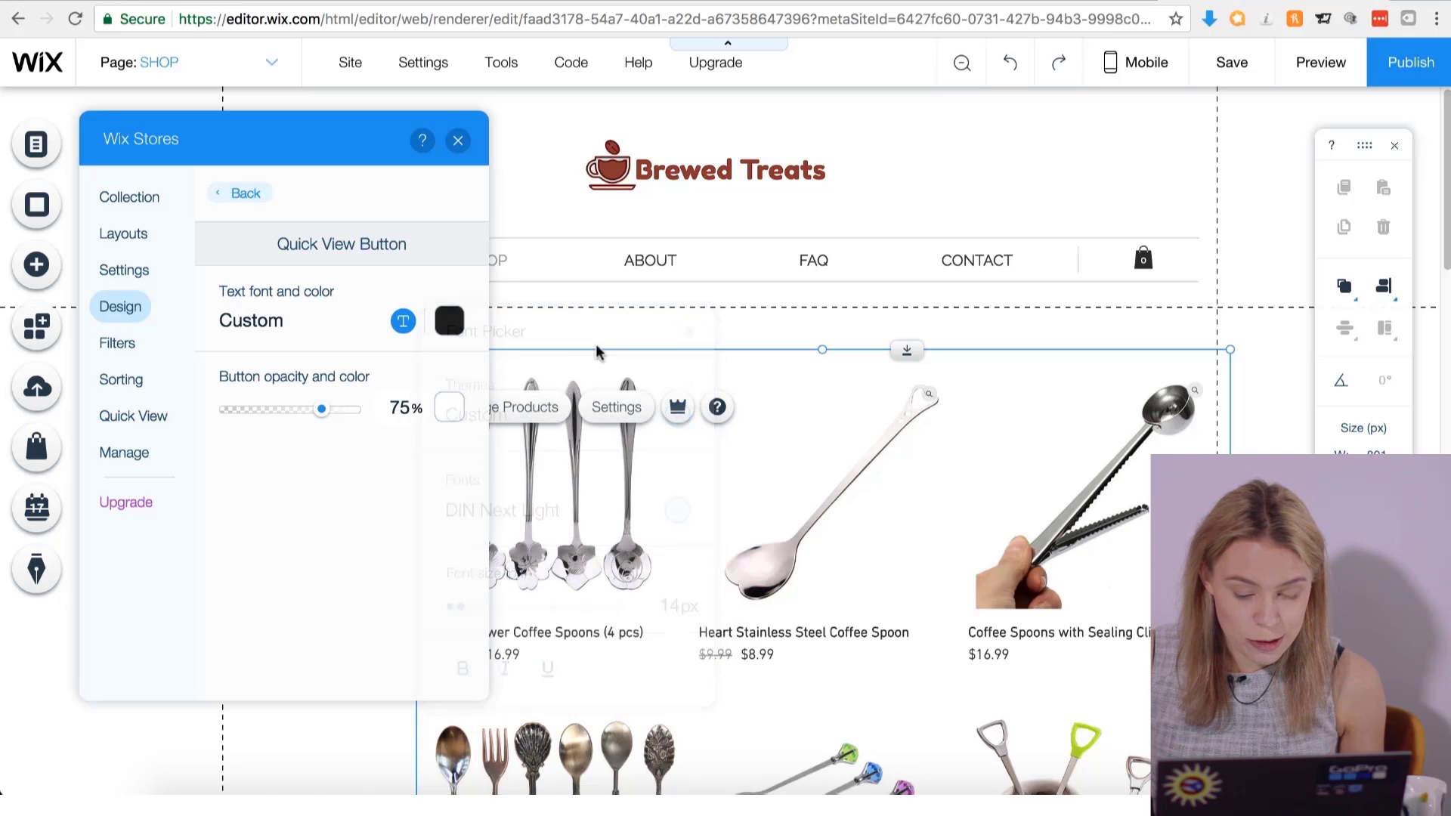
Turn on the sorting options for the product gallery.
left_click(121, 379)
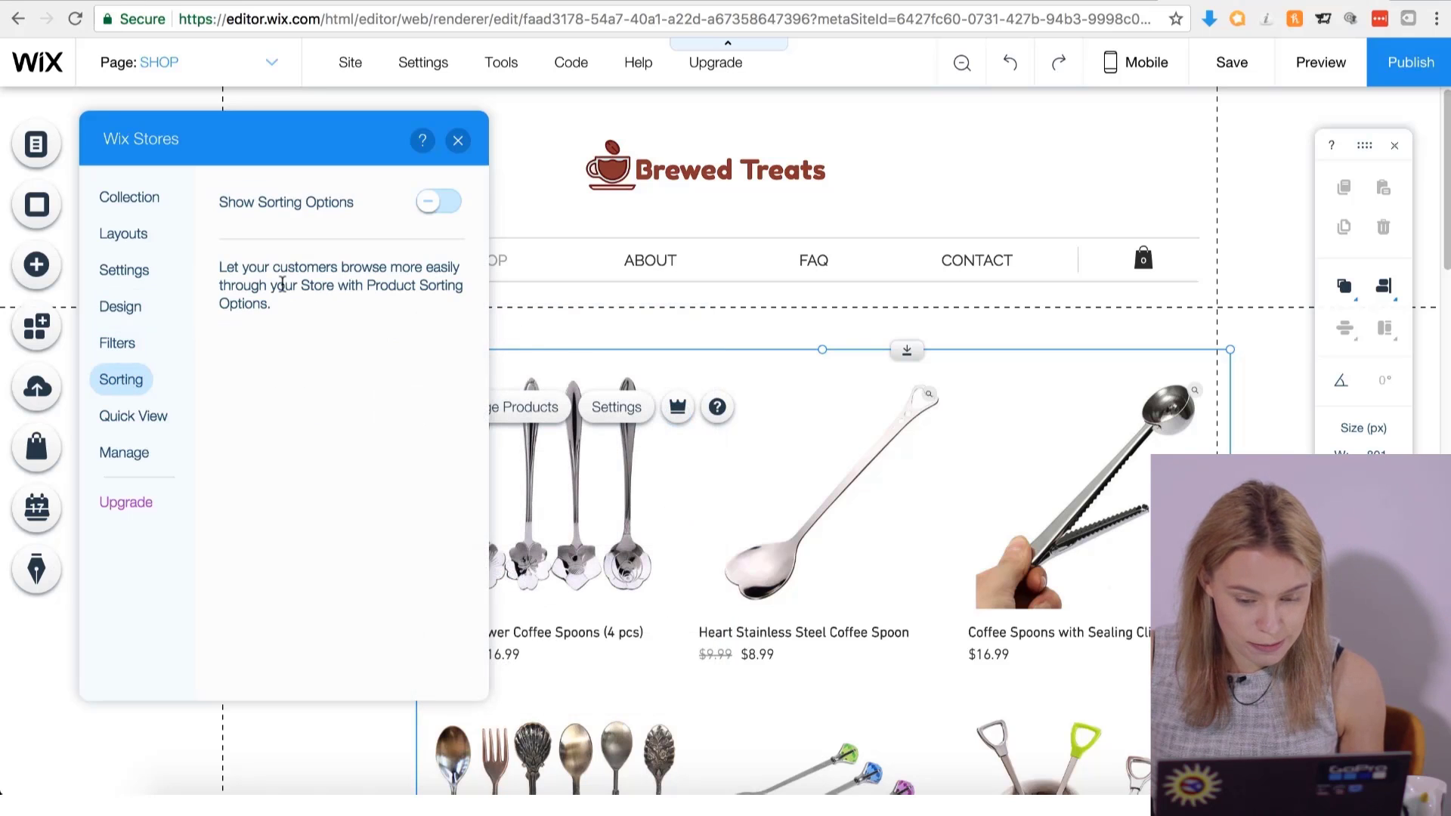
left_click(440, 202)
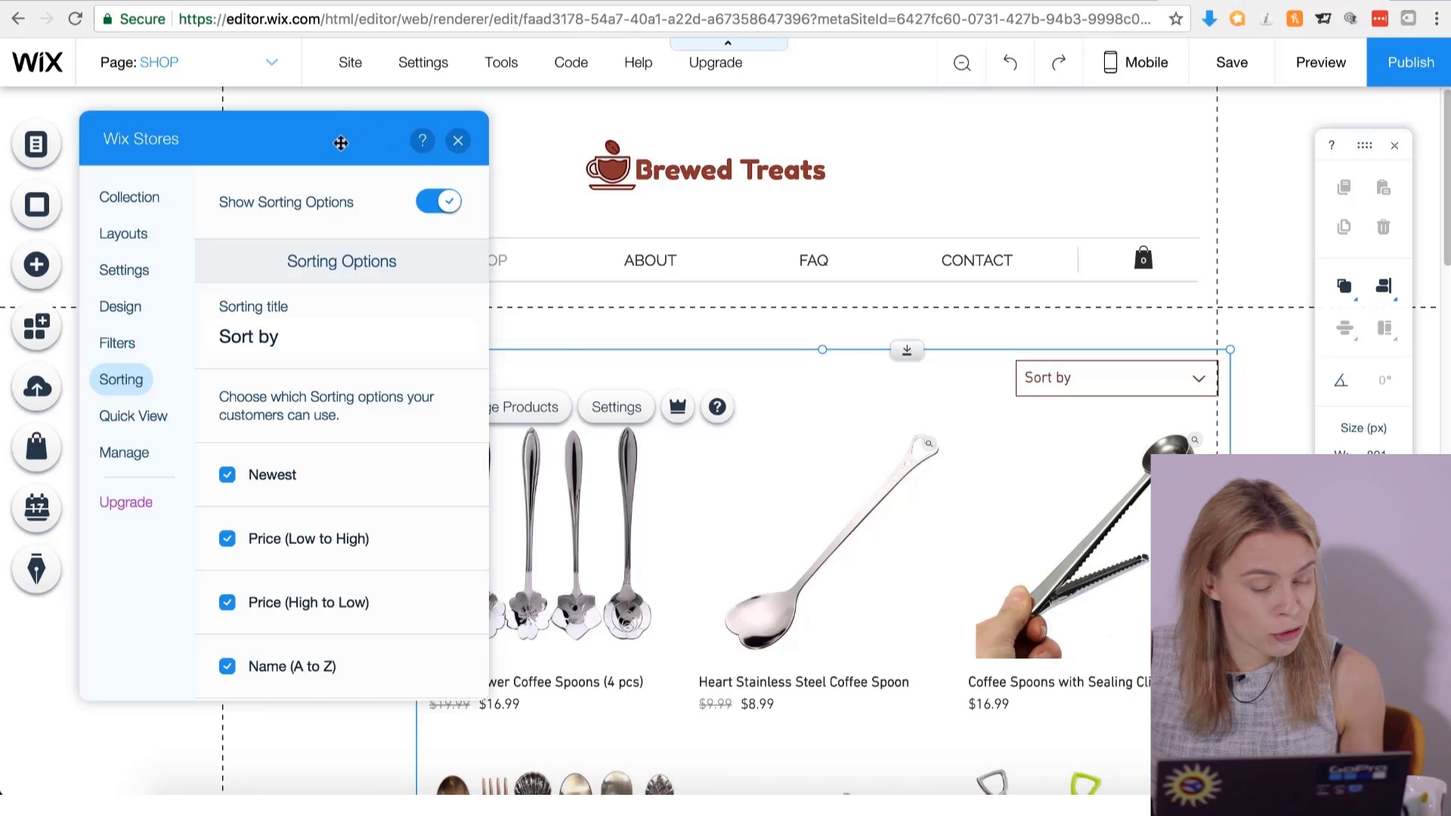
left_click_drag(341, 143, 378, 174)
Turn on the product gallery's filters and move the settings window clear of the filter list.
left_click(178, 372)
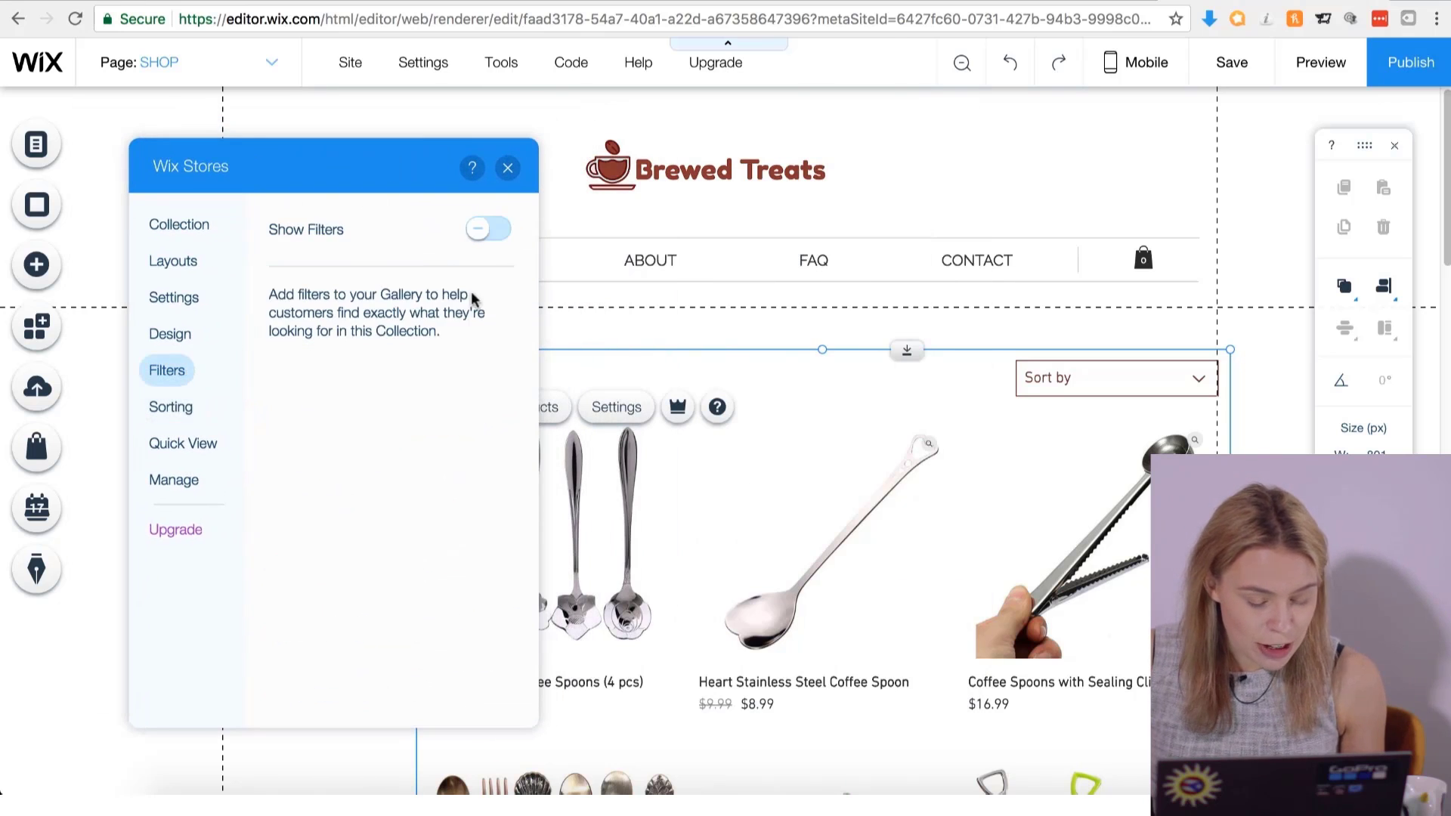
left_click(493, 232)
left_click_drag(340, 175, 824, 178)
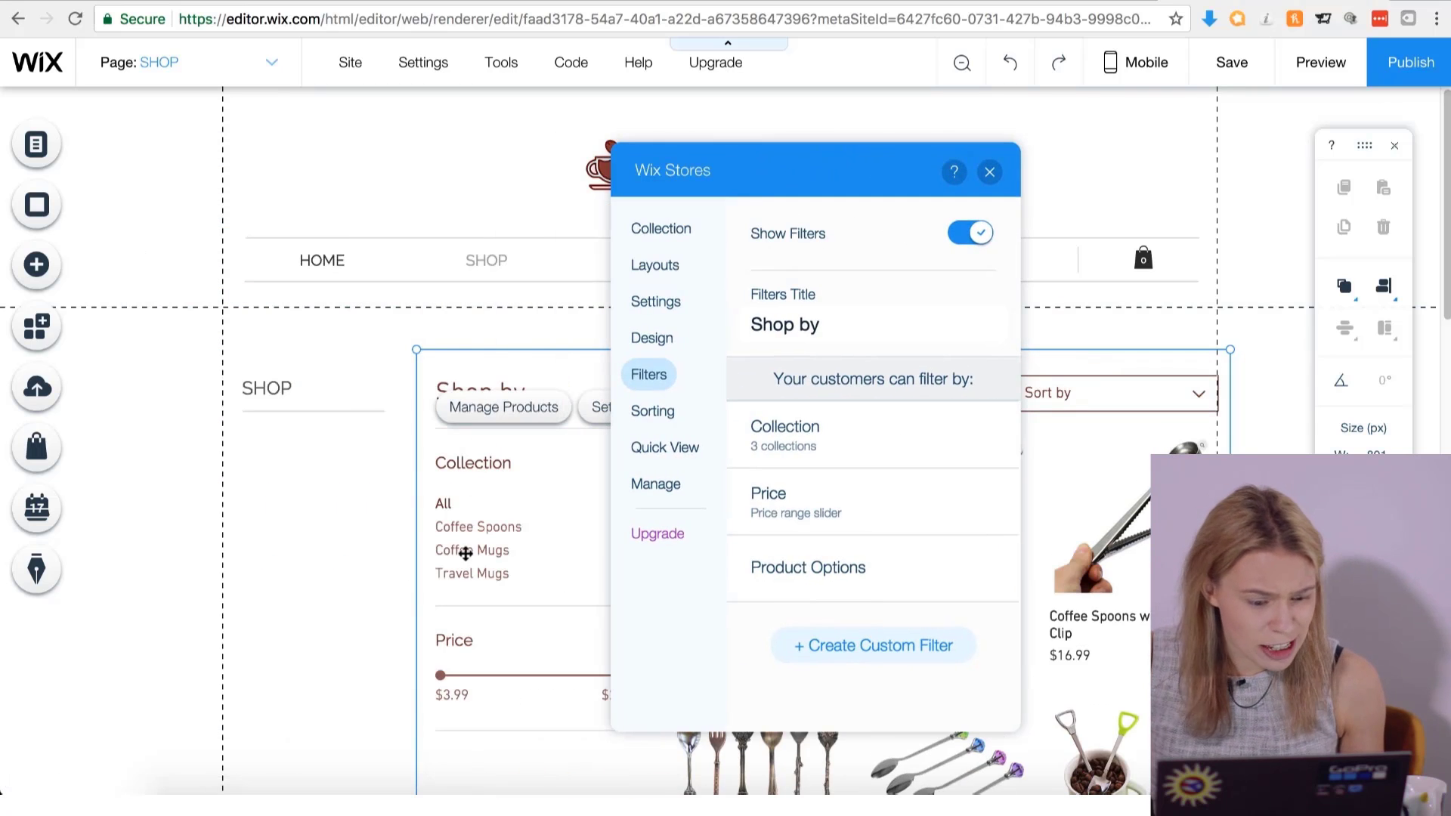
left_click_drag(740, 185, 151, 202)
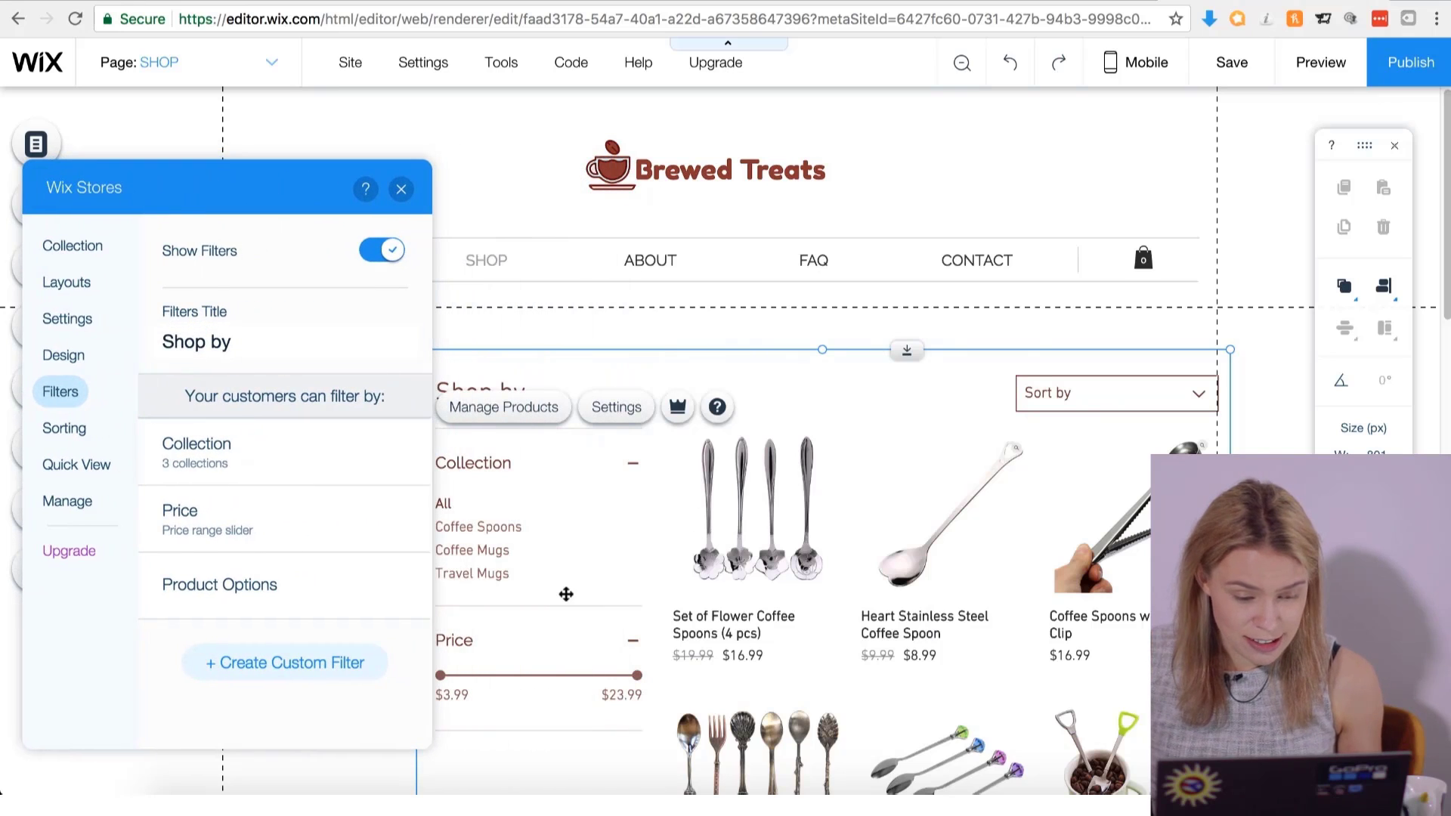
Change the filters and sorting text colour to the dark grey site colour #303030.
left_click(63, 356)
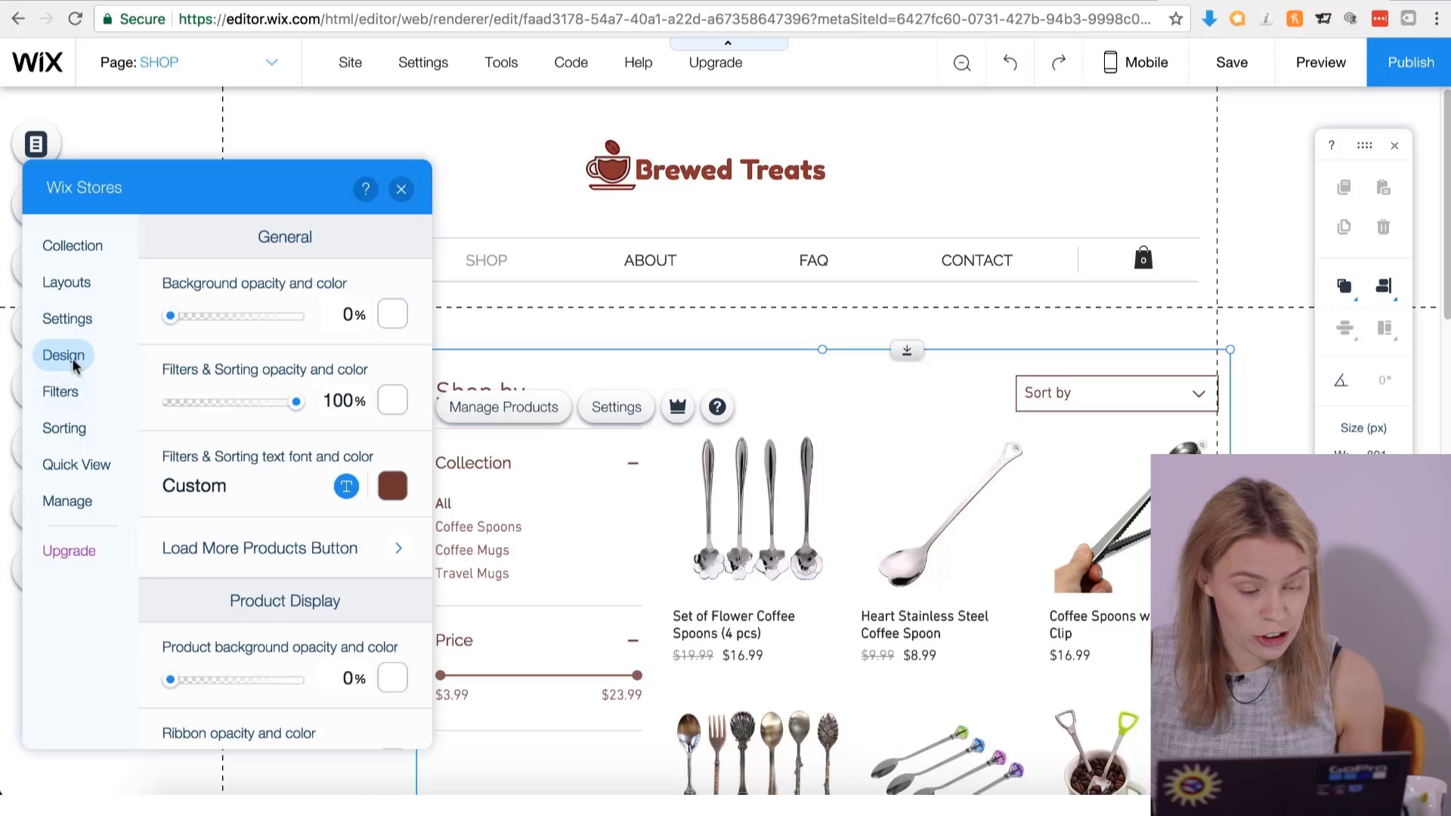
left_click(392, 486)
left_click(435, 554)
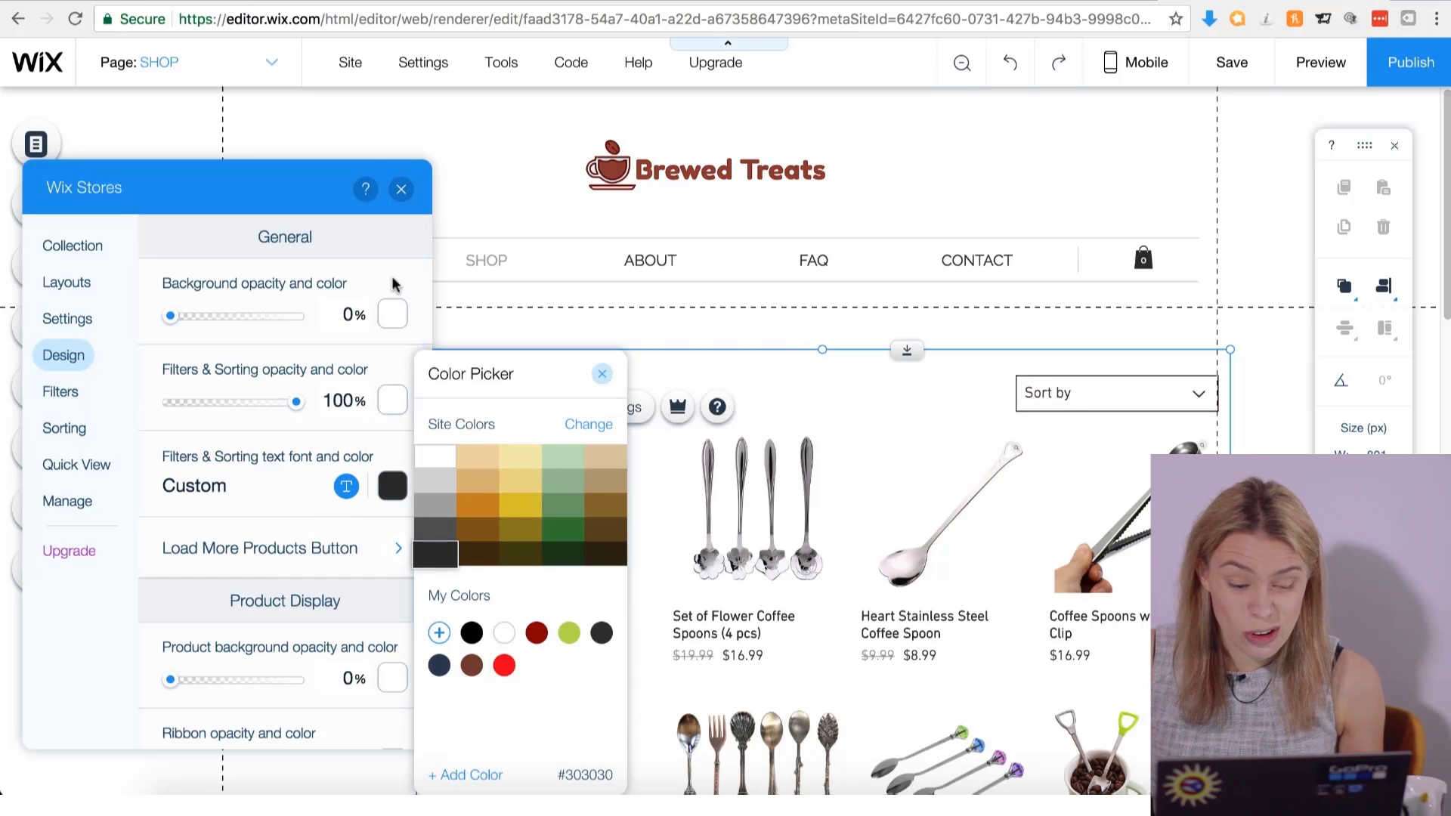
left_click(600, 378)
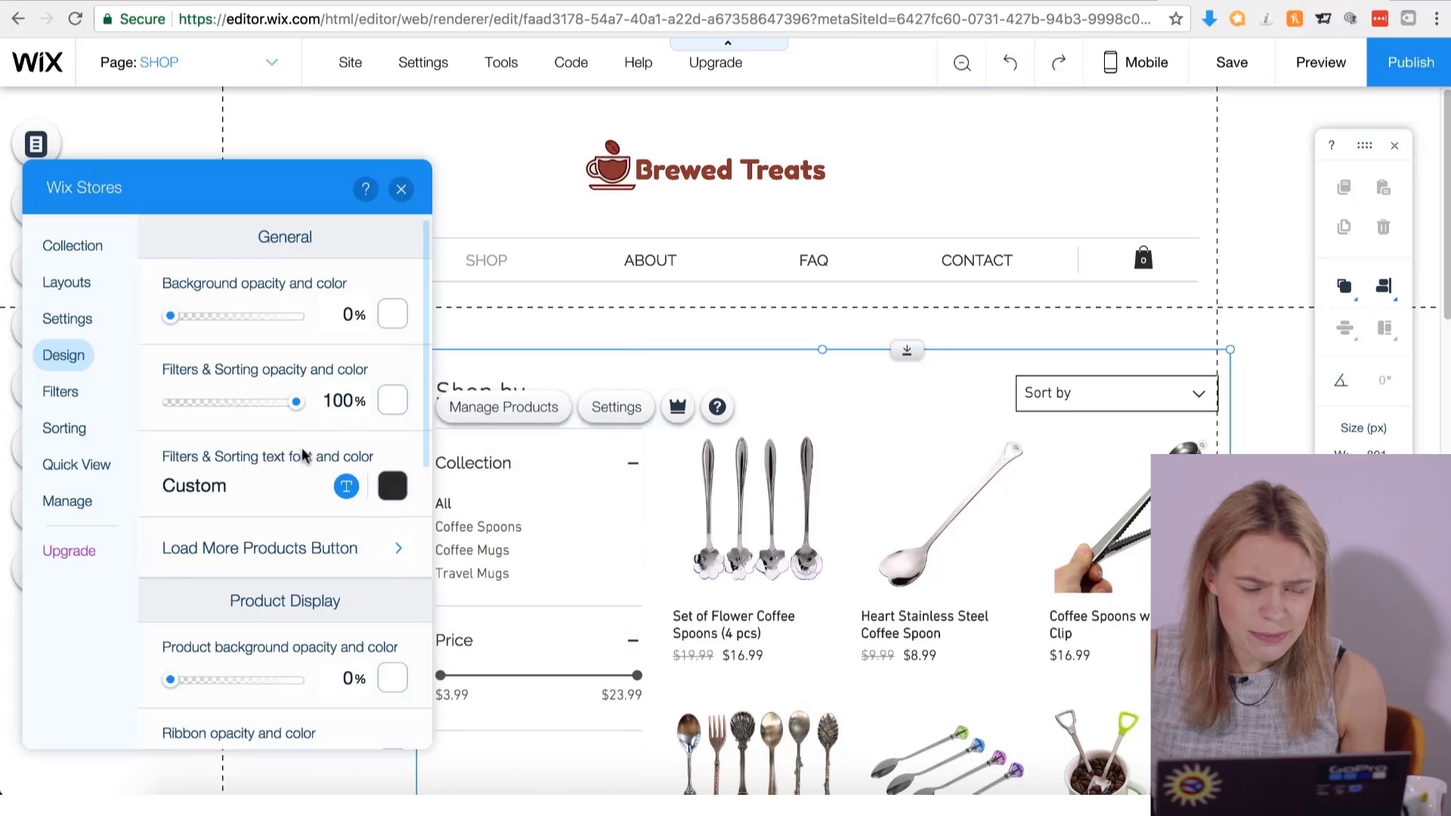
Review the product gallery's design settings and check which font the filters and sorting text uses.
scroll(306, 459, "down", 7)
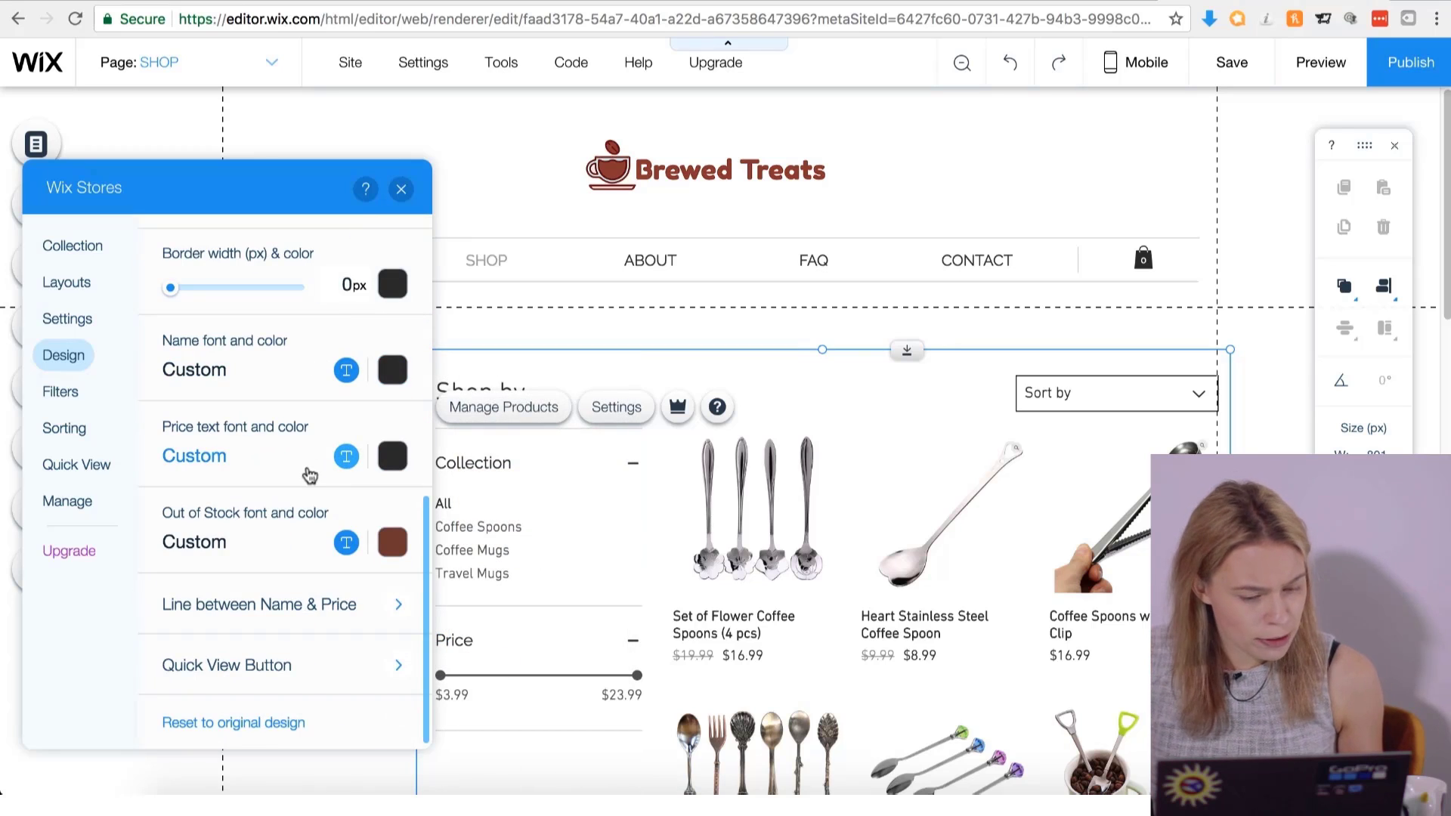
scroll(310, 475, "up", 4)
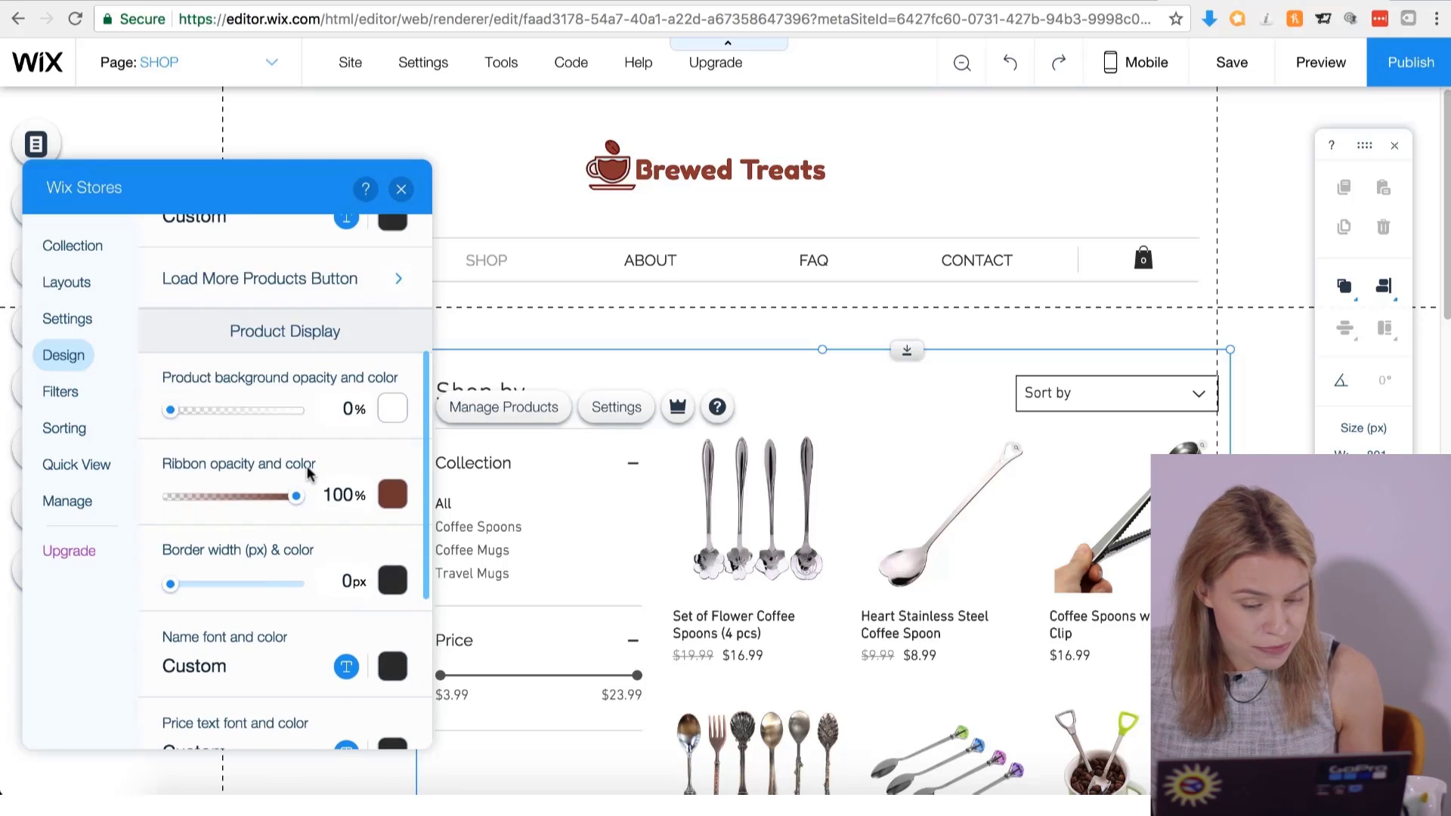
scroll(310, 475, "up", 4)
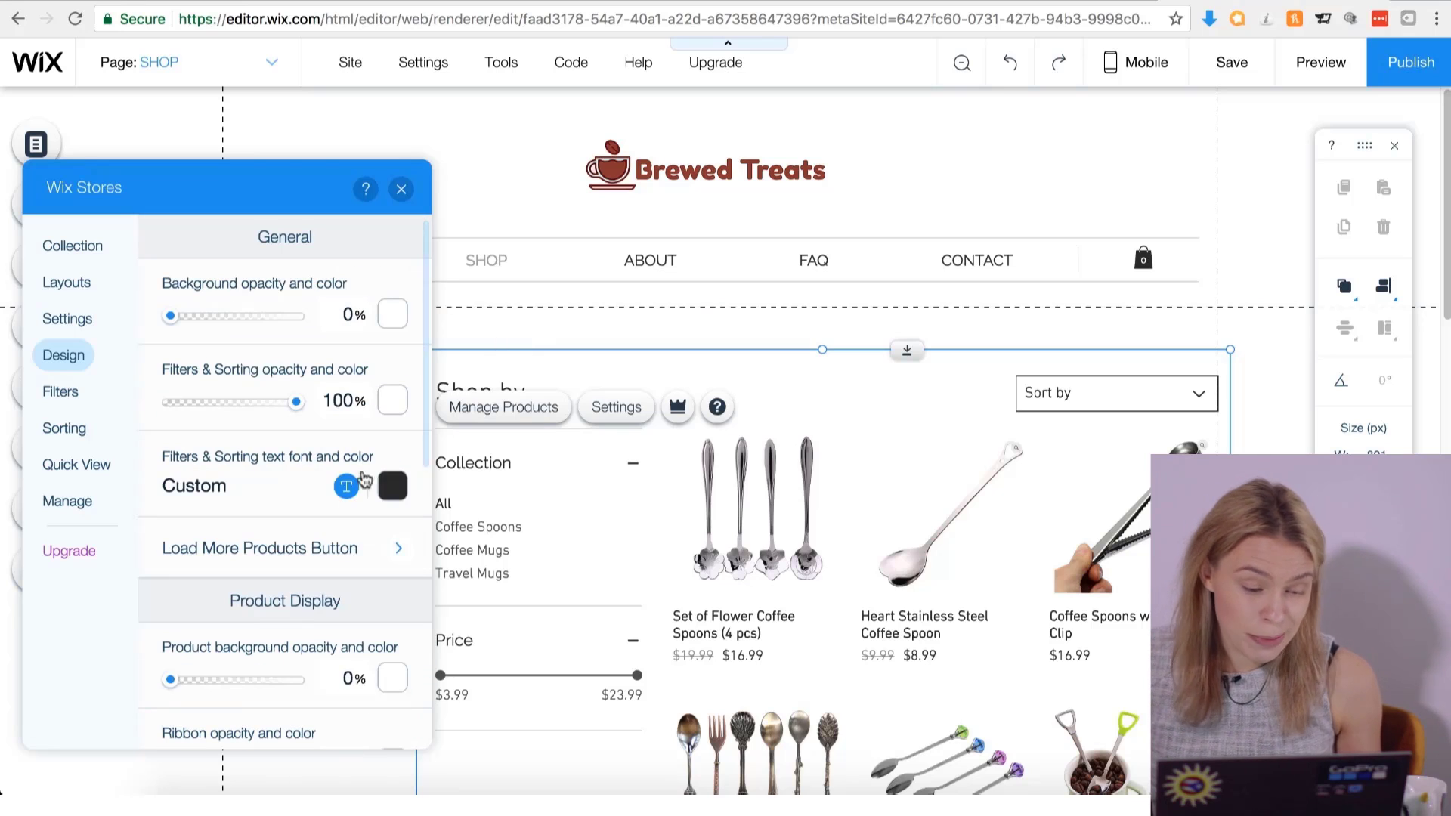
left_click(303, 500)
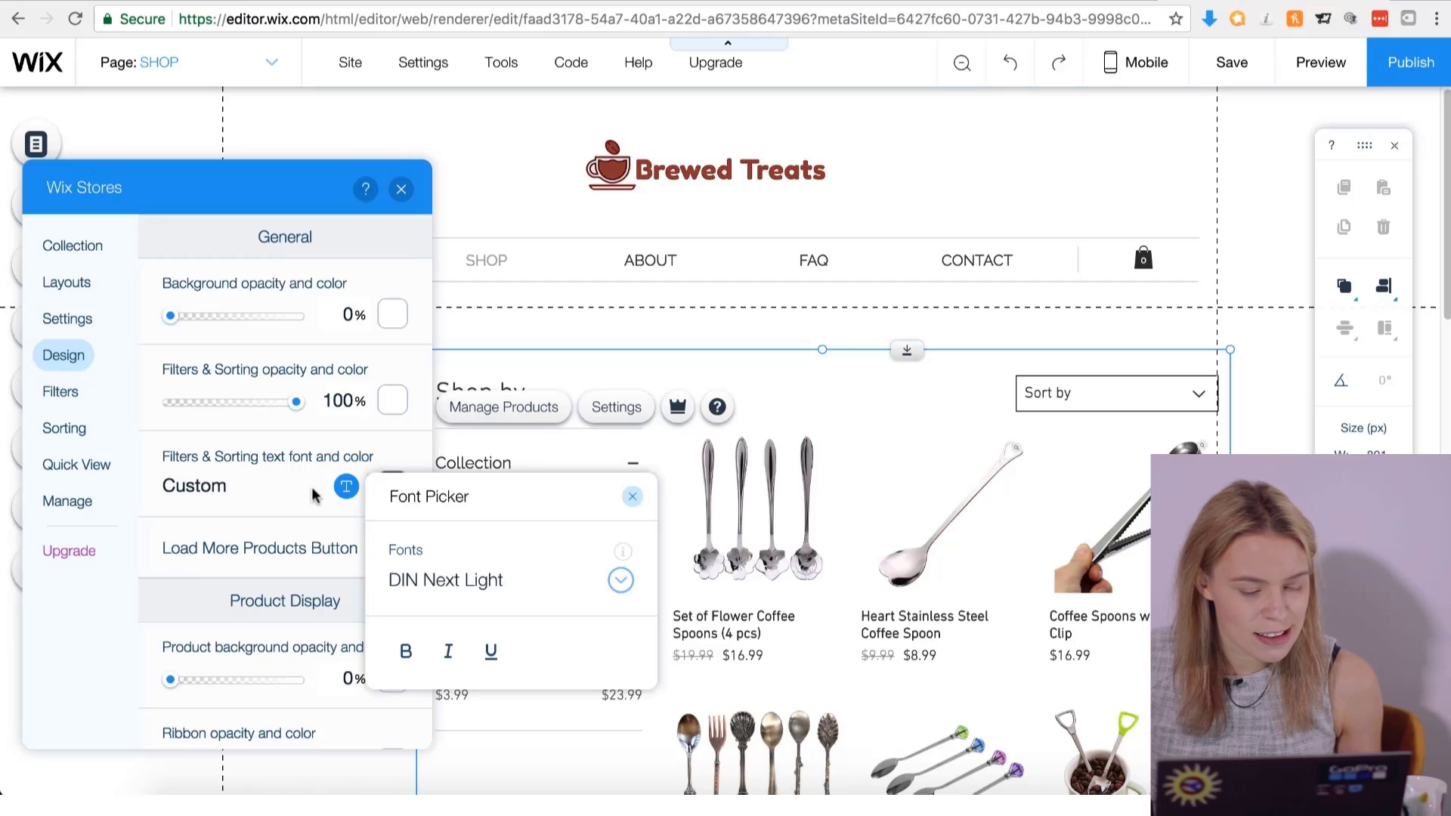
left_click(402, 260)
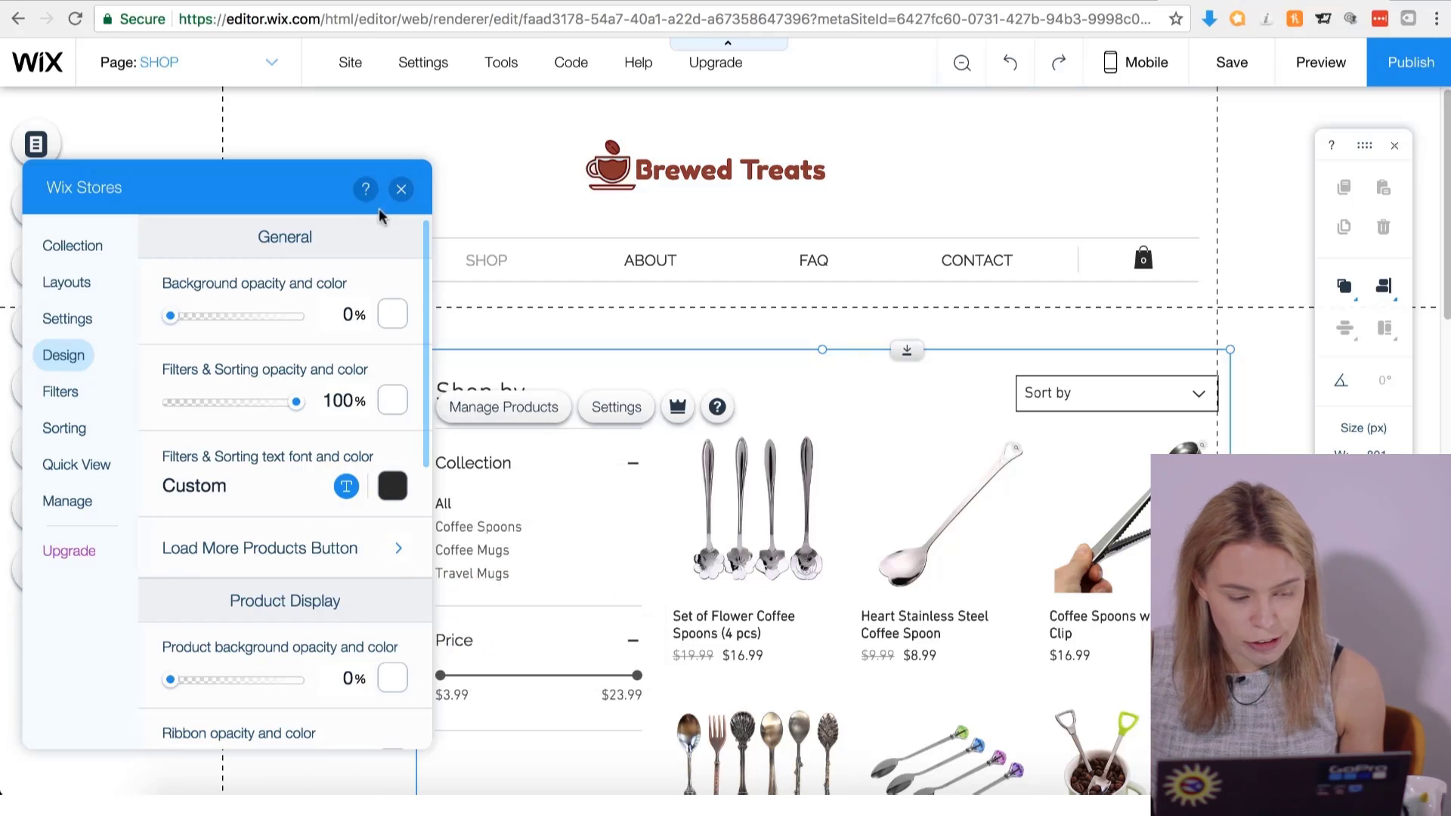
Set the product name font in the gallery's Quick View to DIN Next Light.
left_click(43, 467)
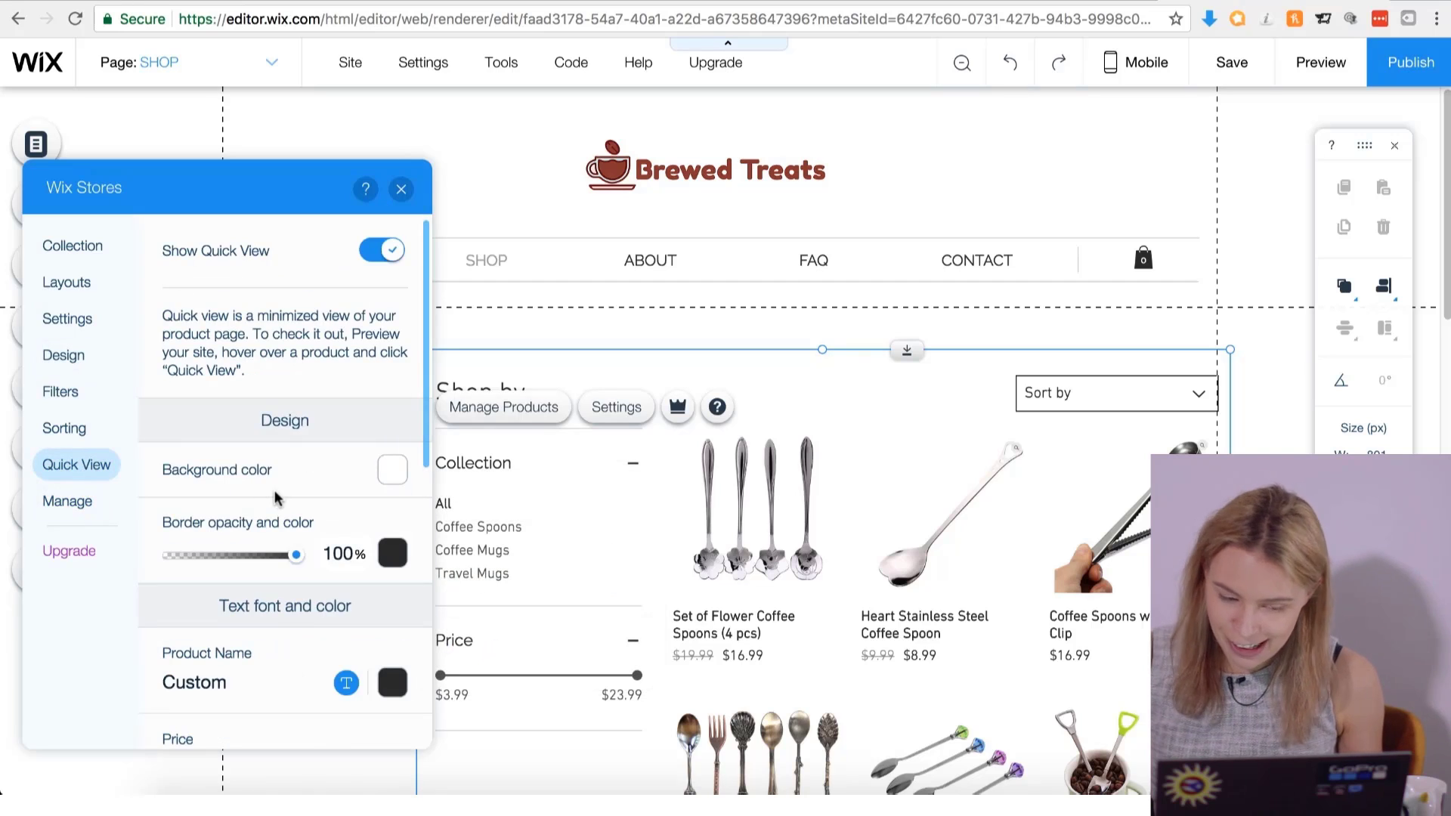
scroll(276, 497, "down", 5)
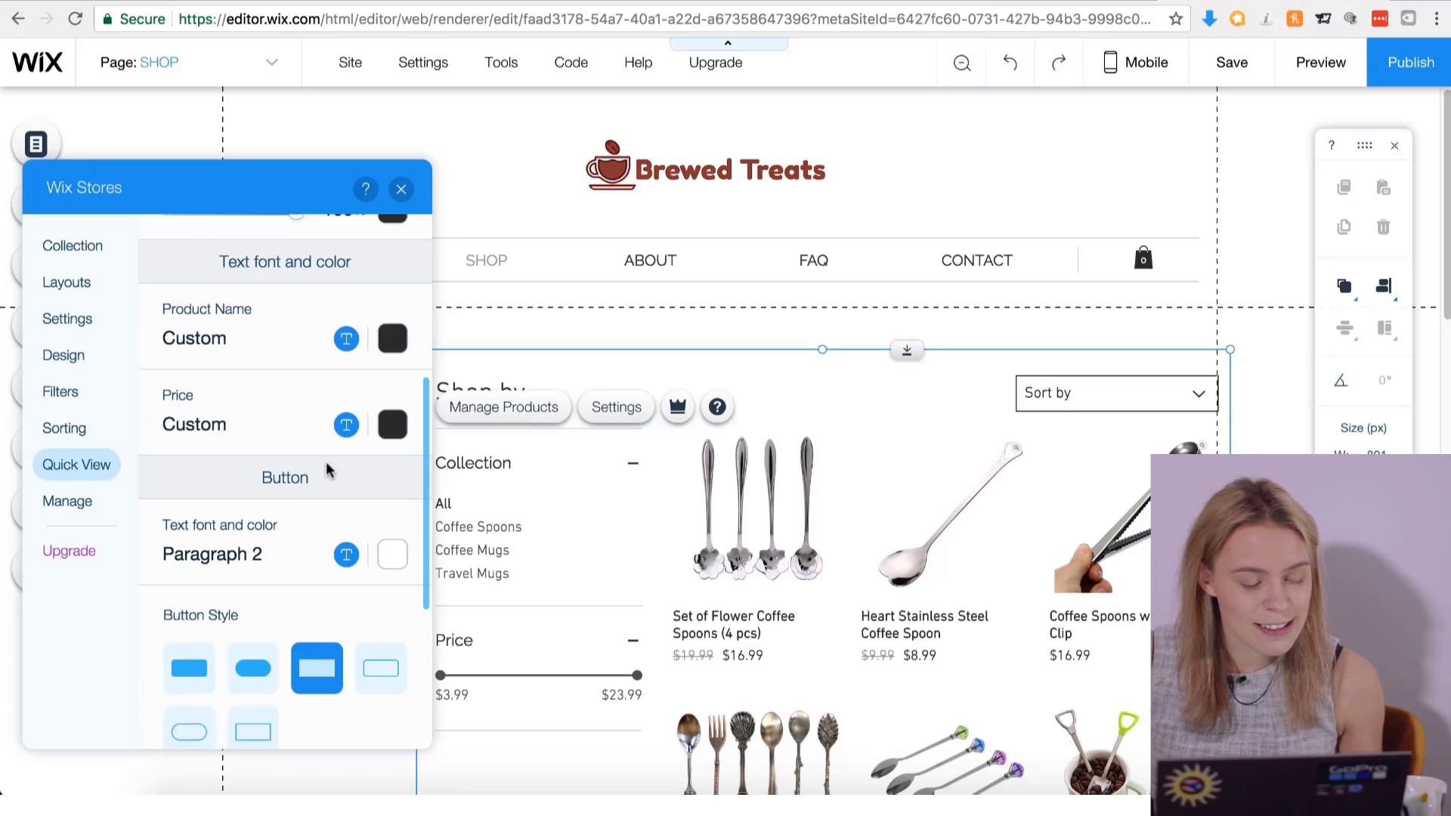
left_click(347, 555)
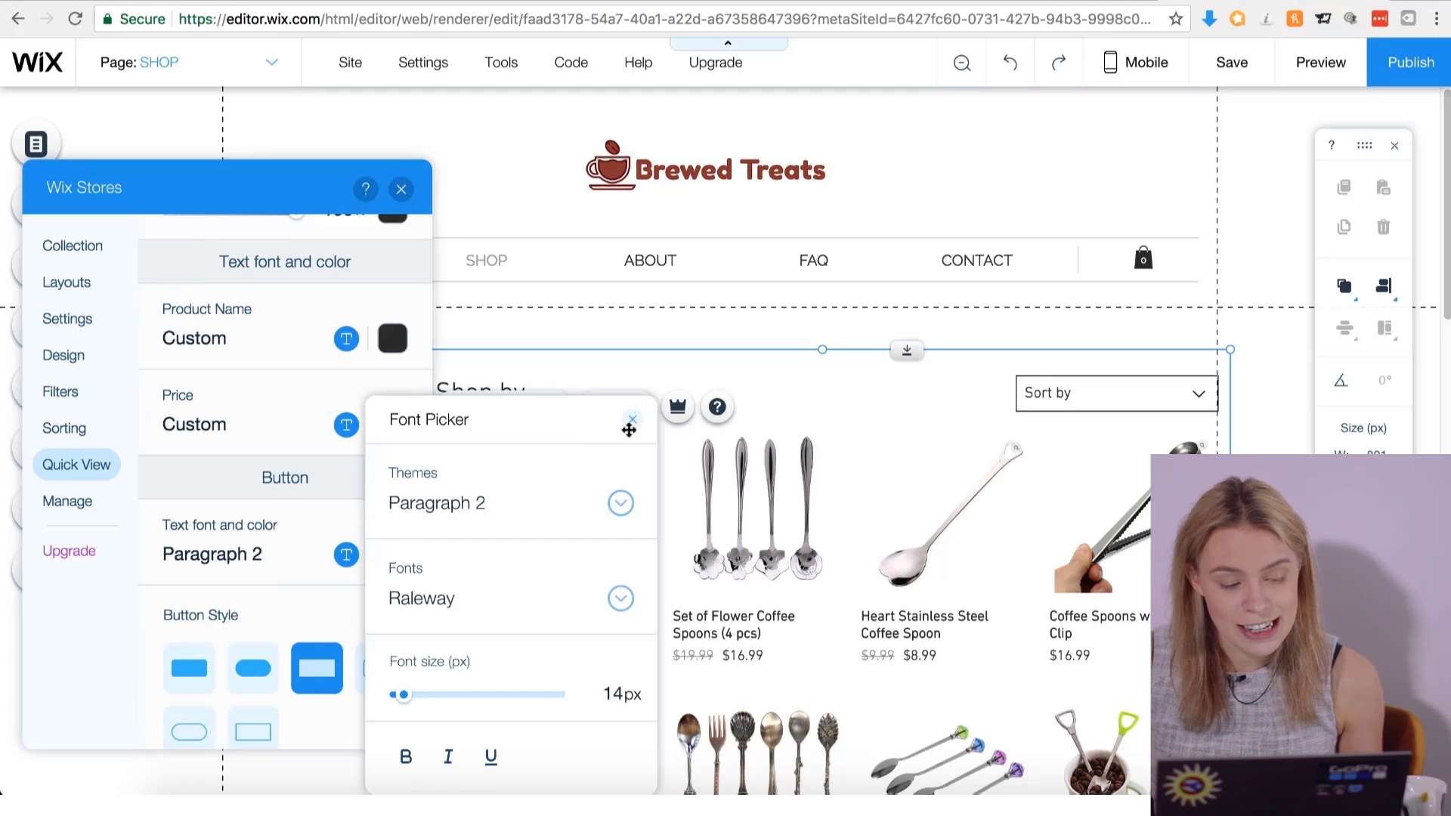
left_click(346, 339)
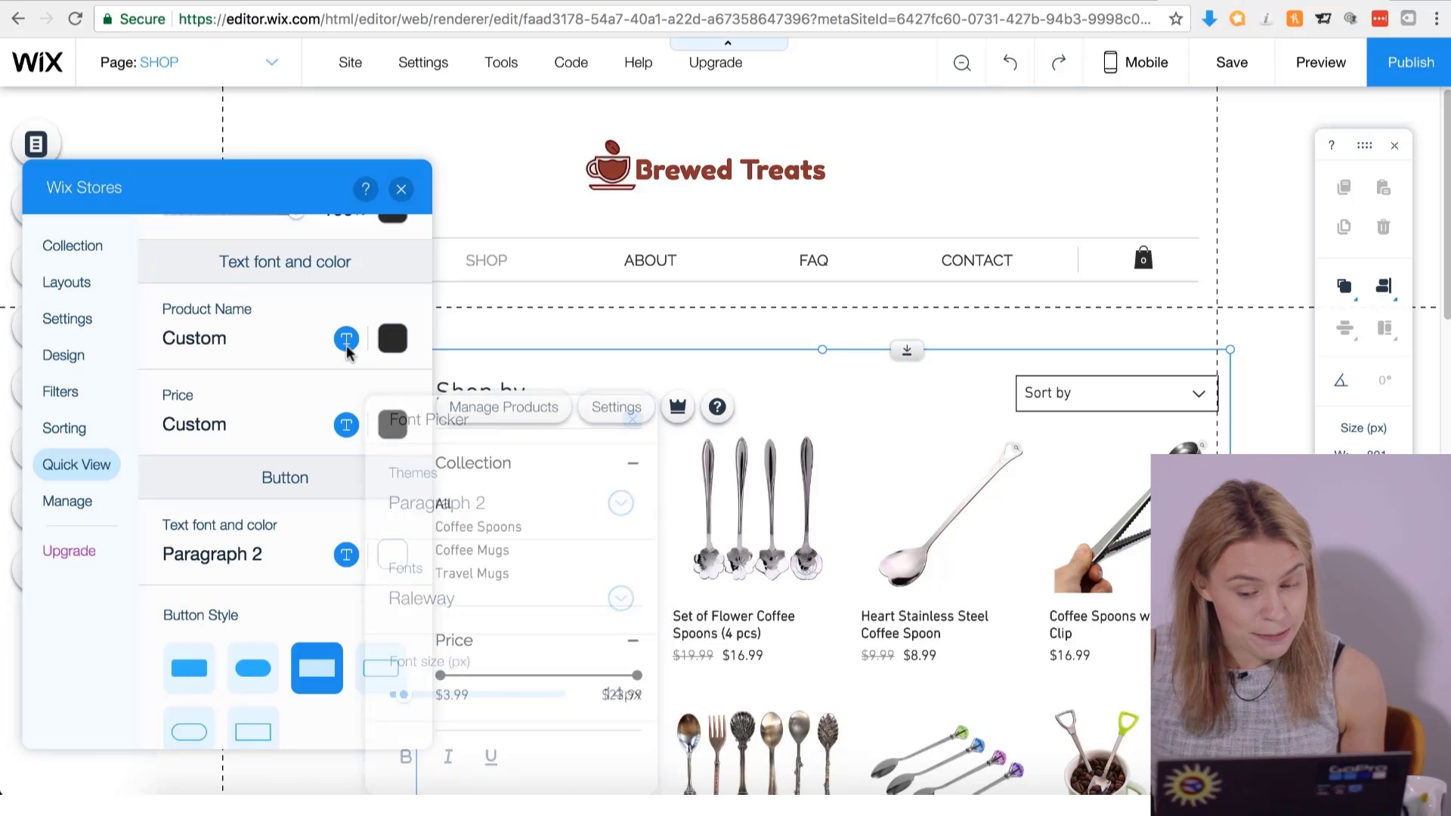
left_click(464, 526)
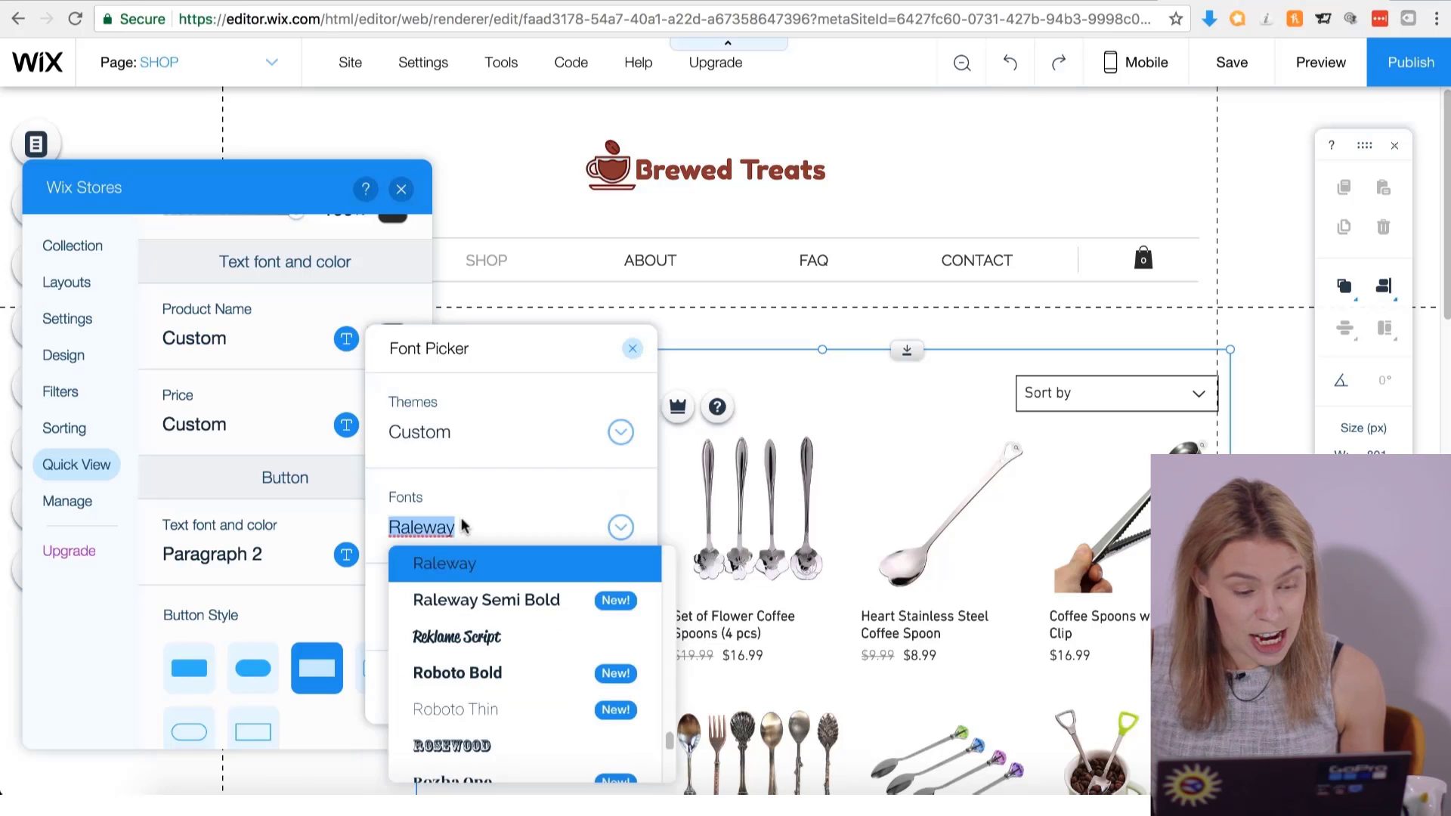
scroll(503, 637, "up", 5)
scroll(503, 635, "up", 10)
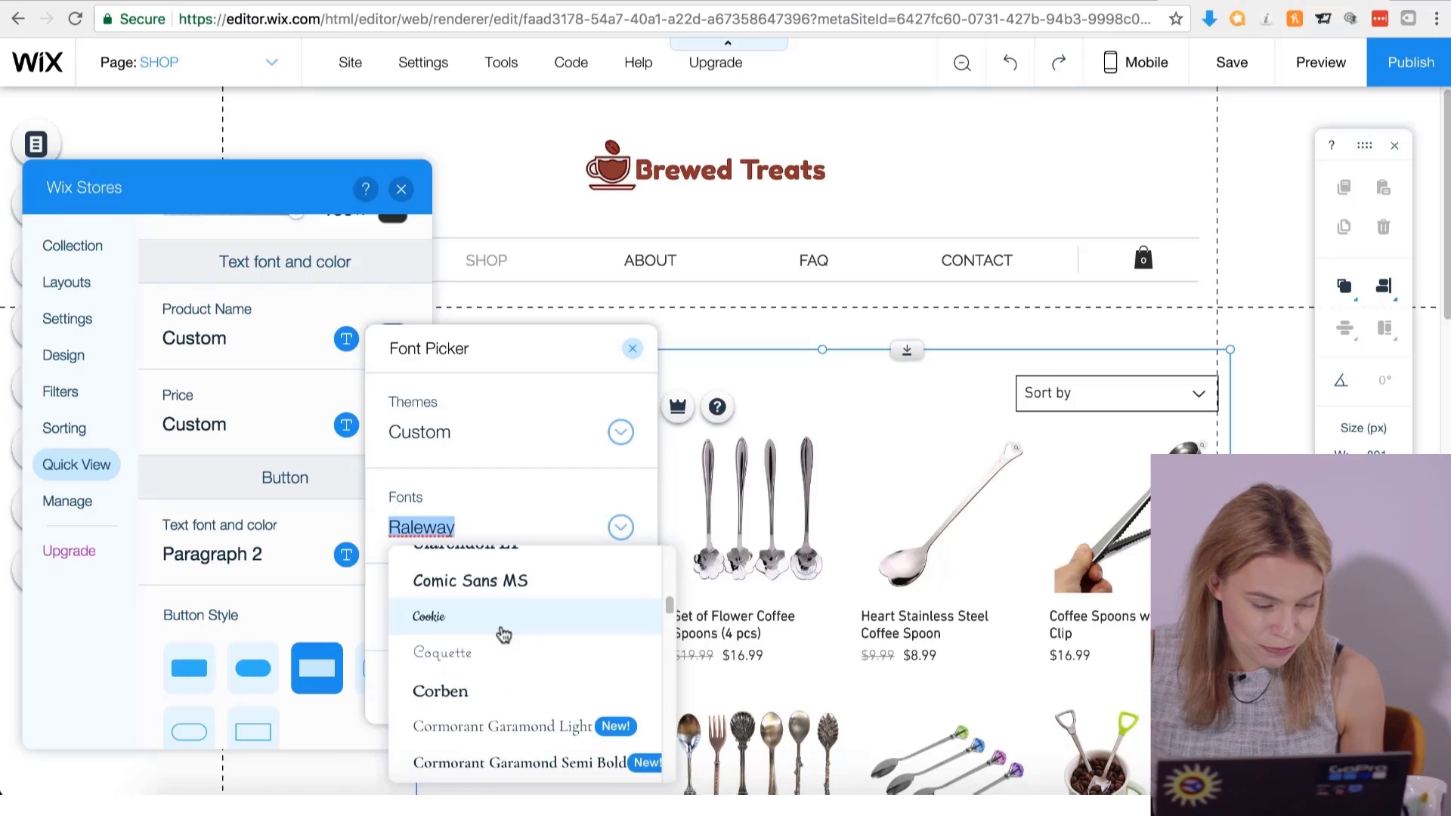
scroll(502, 635, "down", 3)
left_click(486, 706)
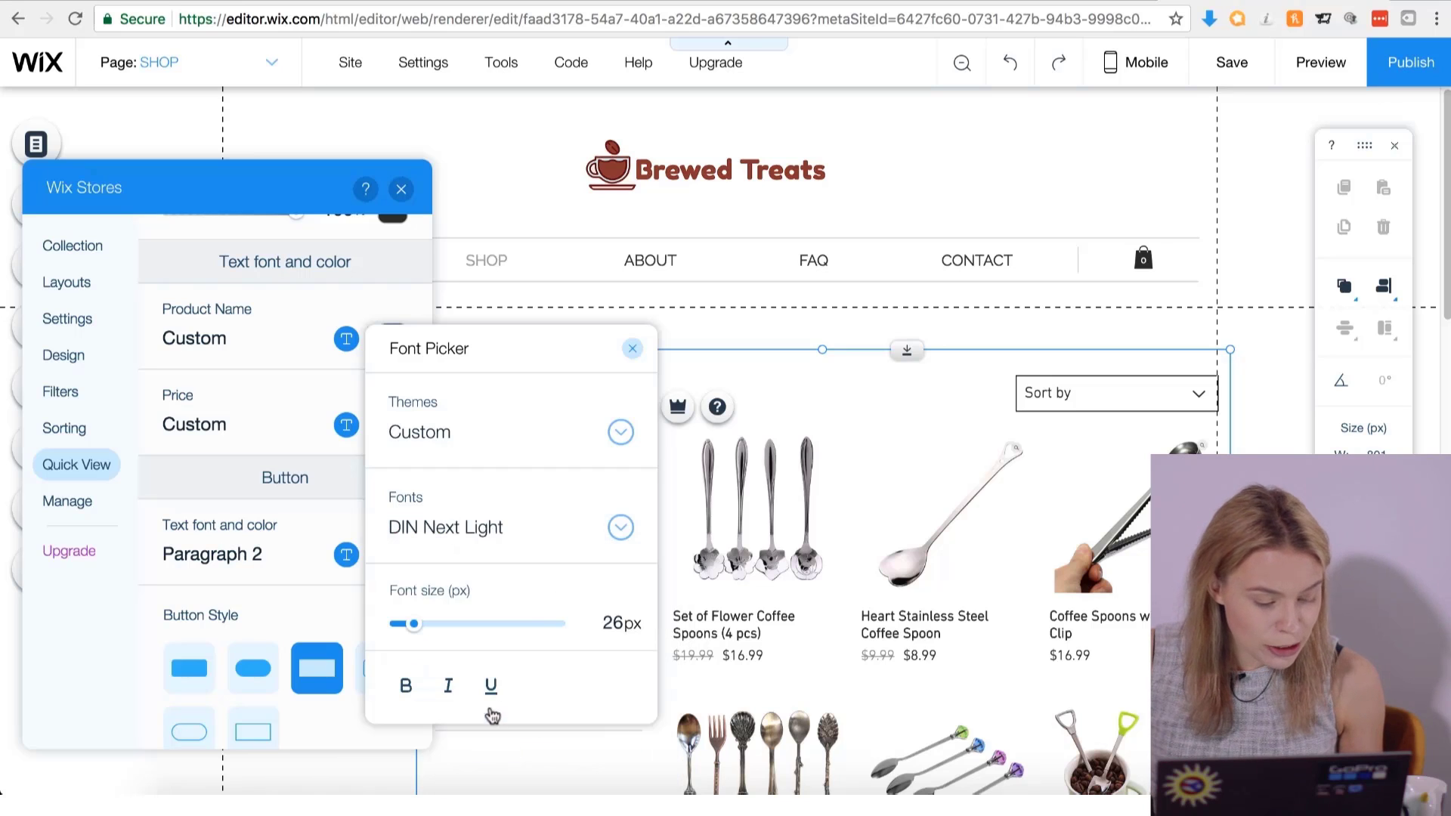
left_click(634, 351)
Set the Quick View price font to DIN Next Light.
left_click(337, 421)
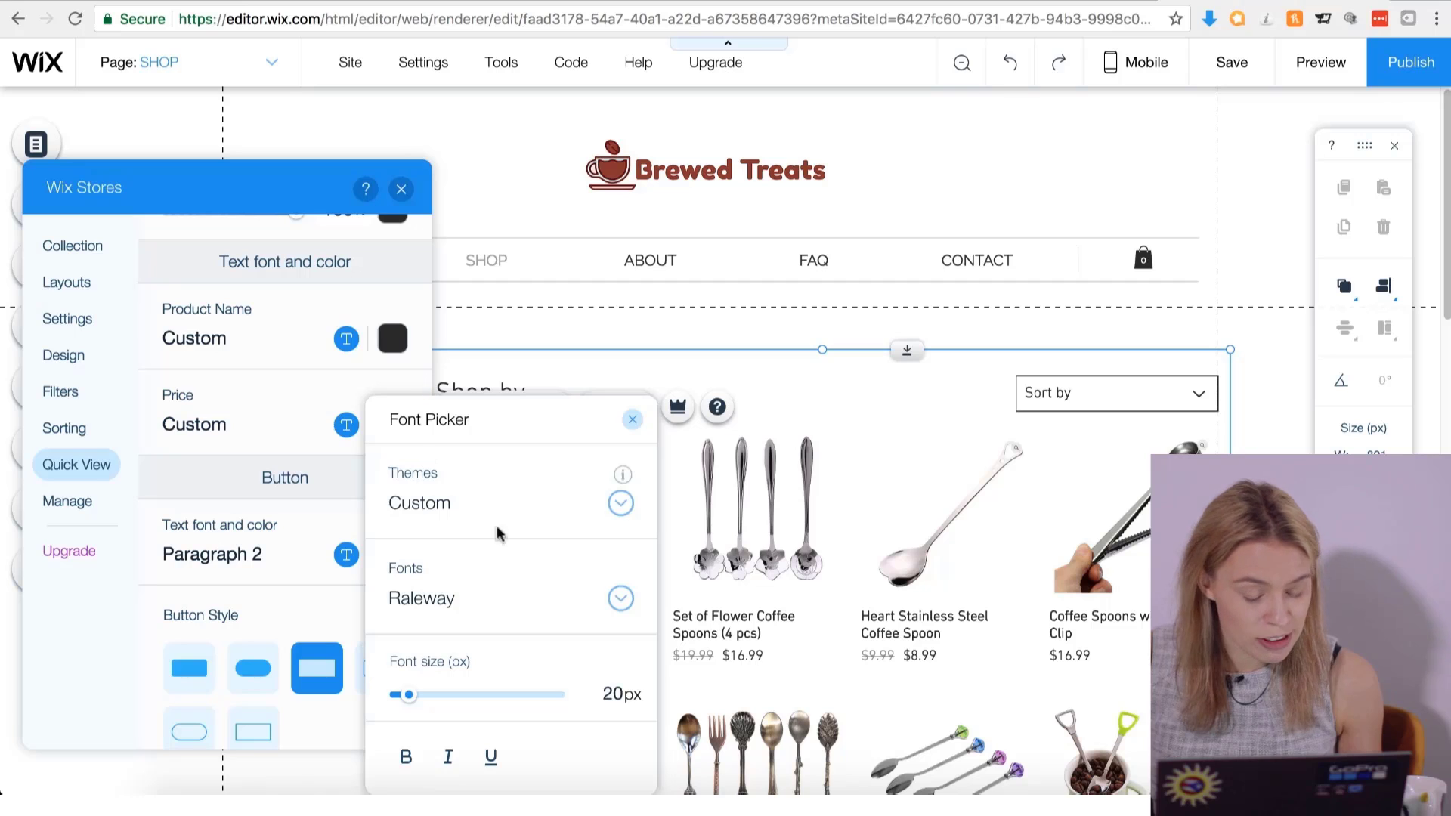
left_click(486, 611)
scroll(544, 385, "up", 5)
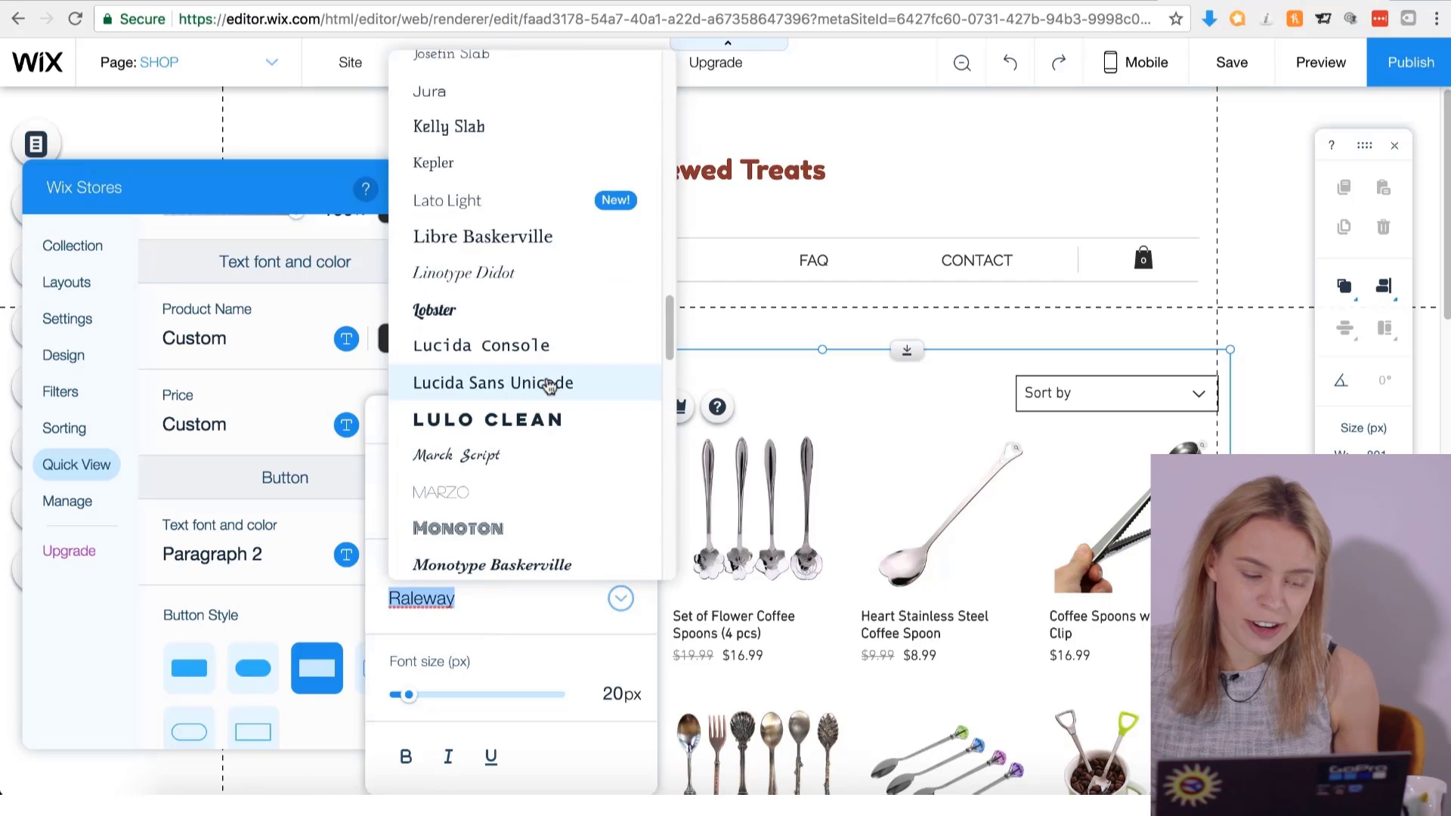
scroll(549, 386, "up", 6)
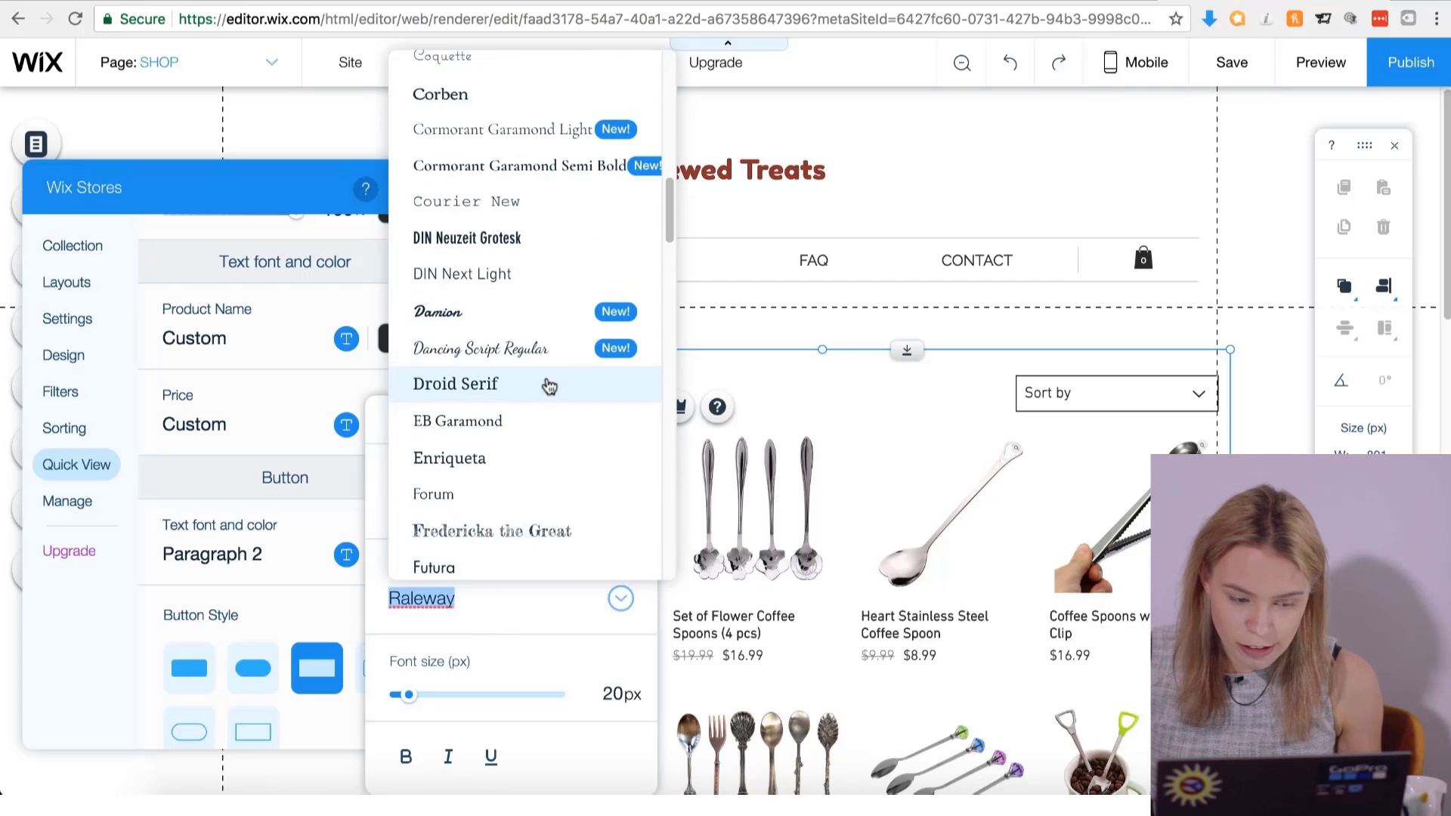
left_click(464, 273)
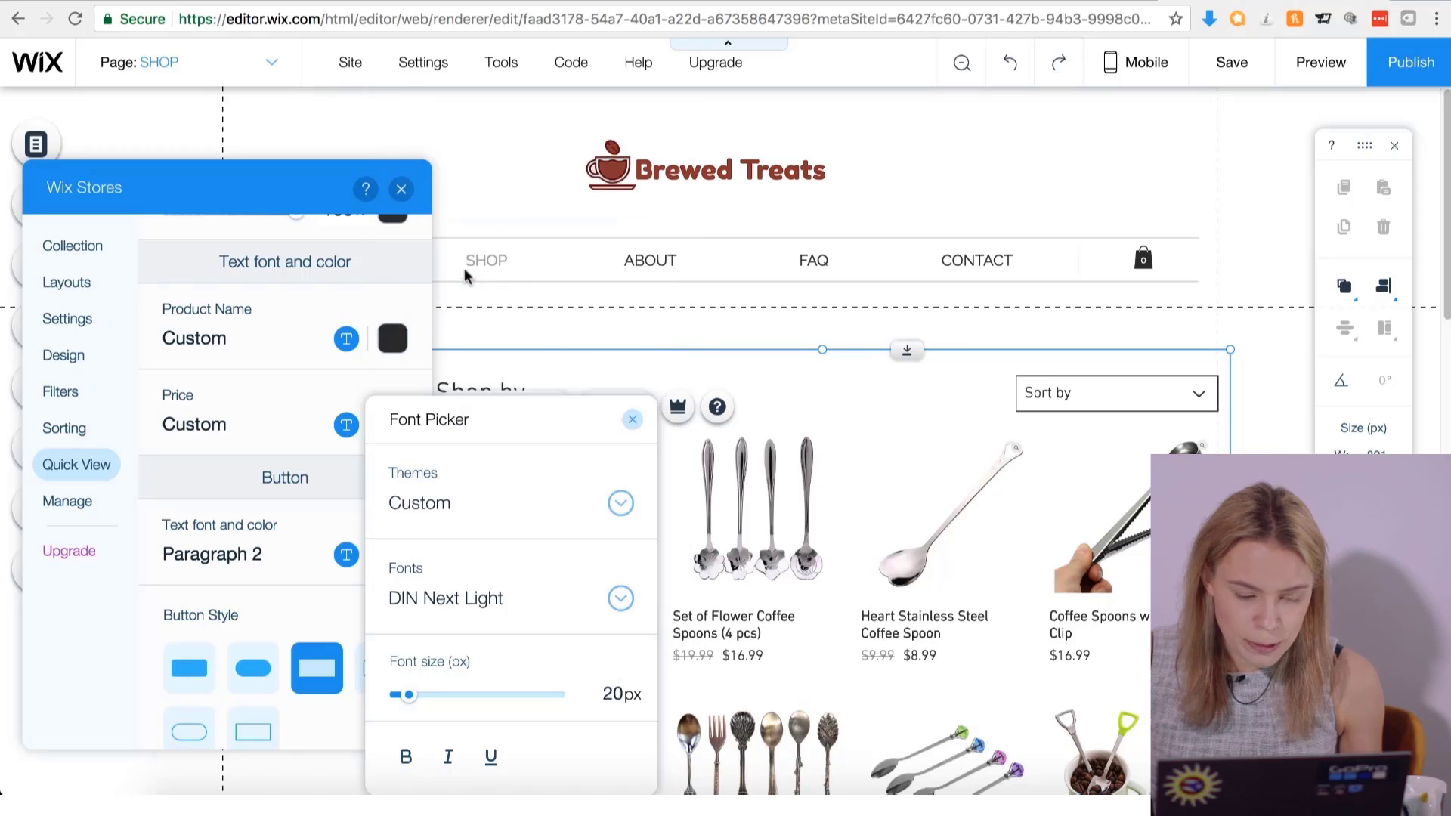
left_click(635, 421)
Change the button text font inside the Quick View window from the Paragraph 2 theme to DIN Next Light.
scroll(330, 561, "down", 3)
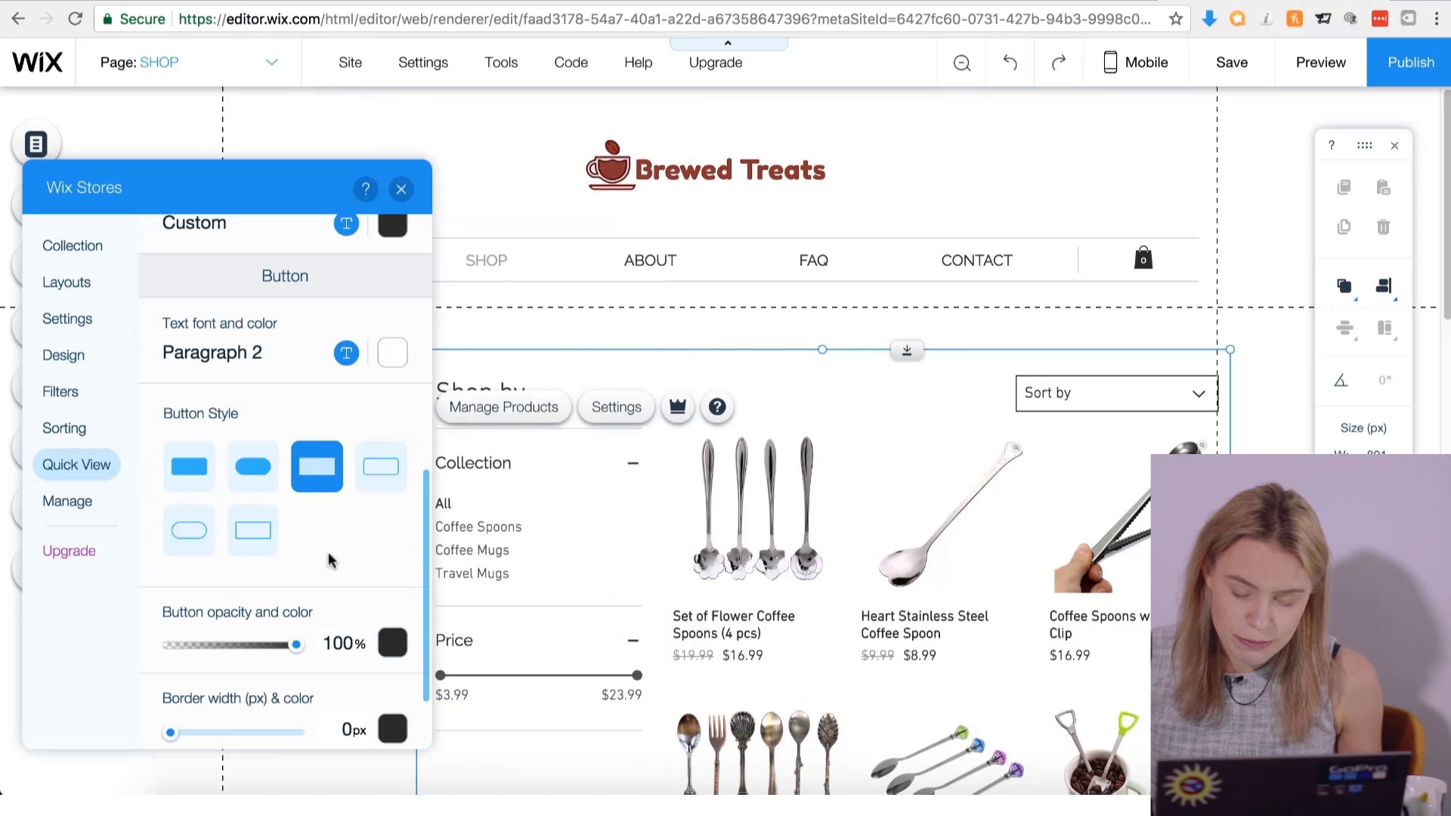
left_click(346, 353)
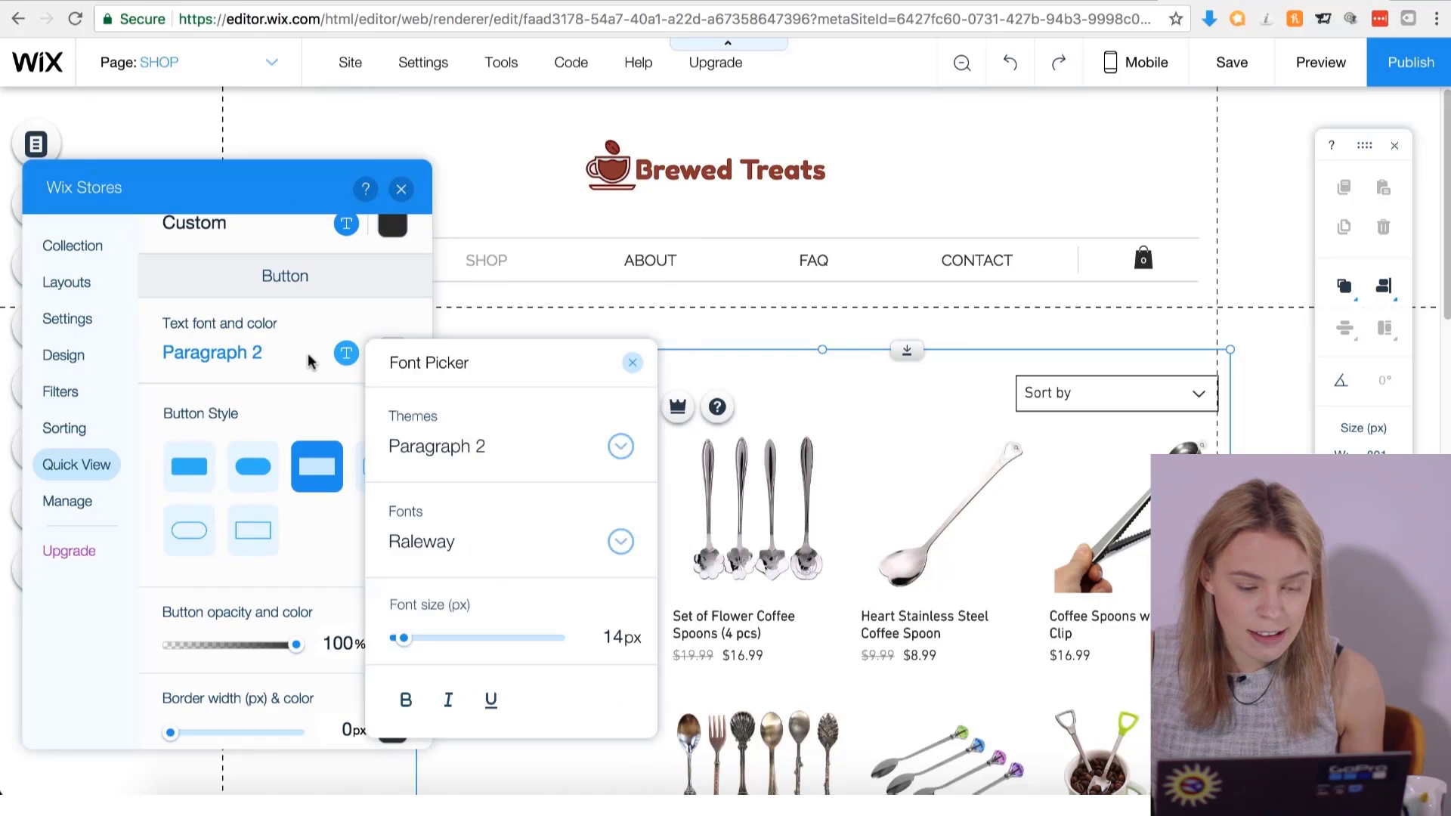
left_click(451, 541)
scroll(470, 605, "up", 10)
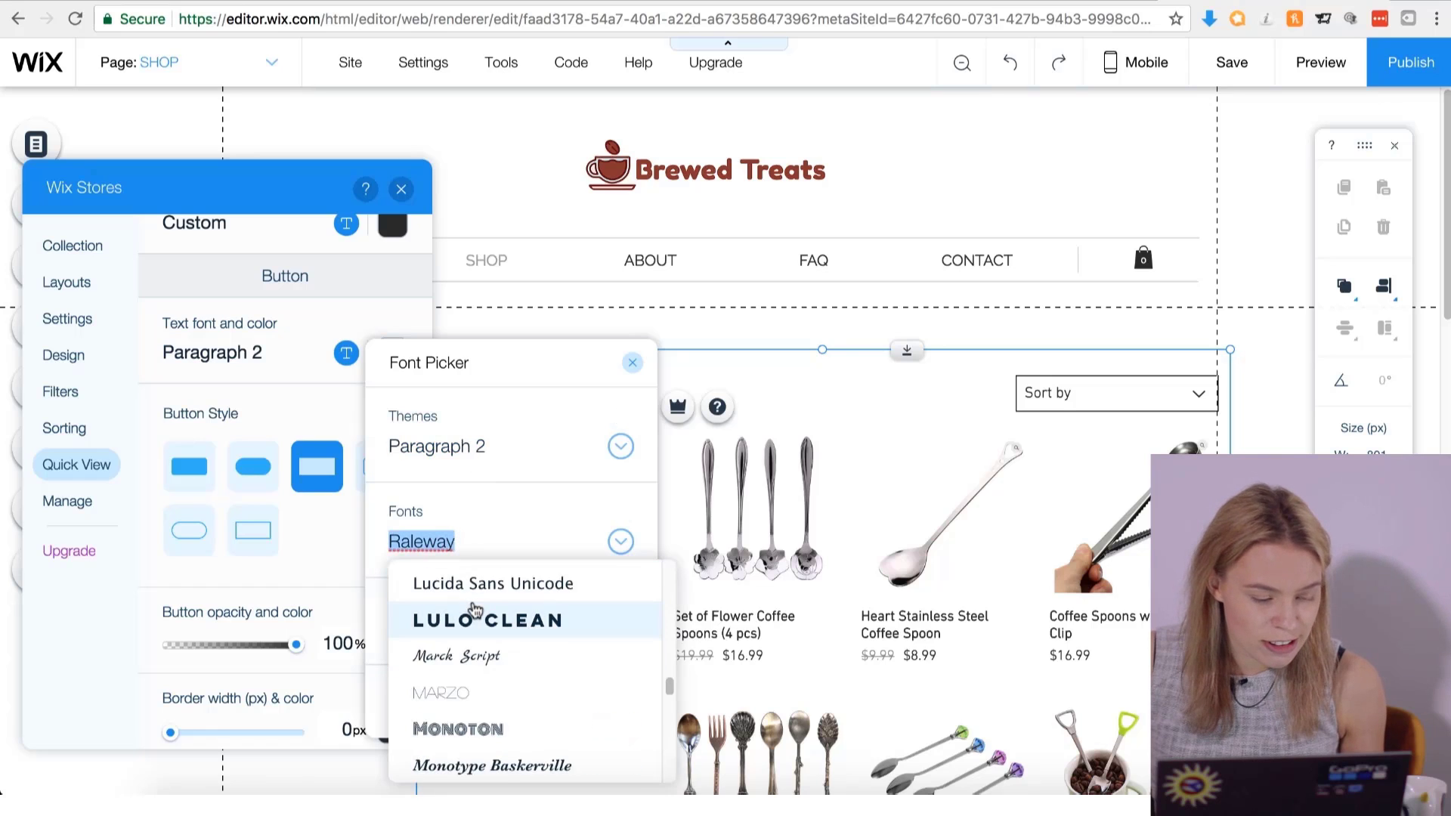
scroll(474, 609, "up", 10)
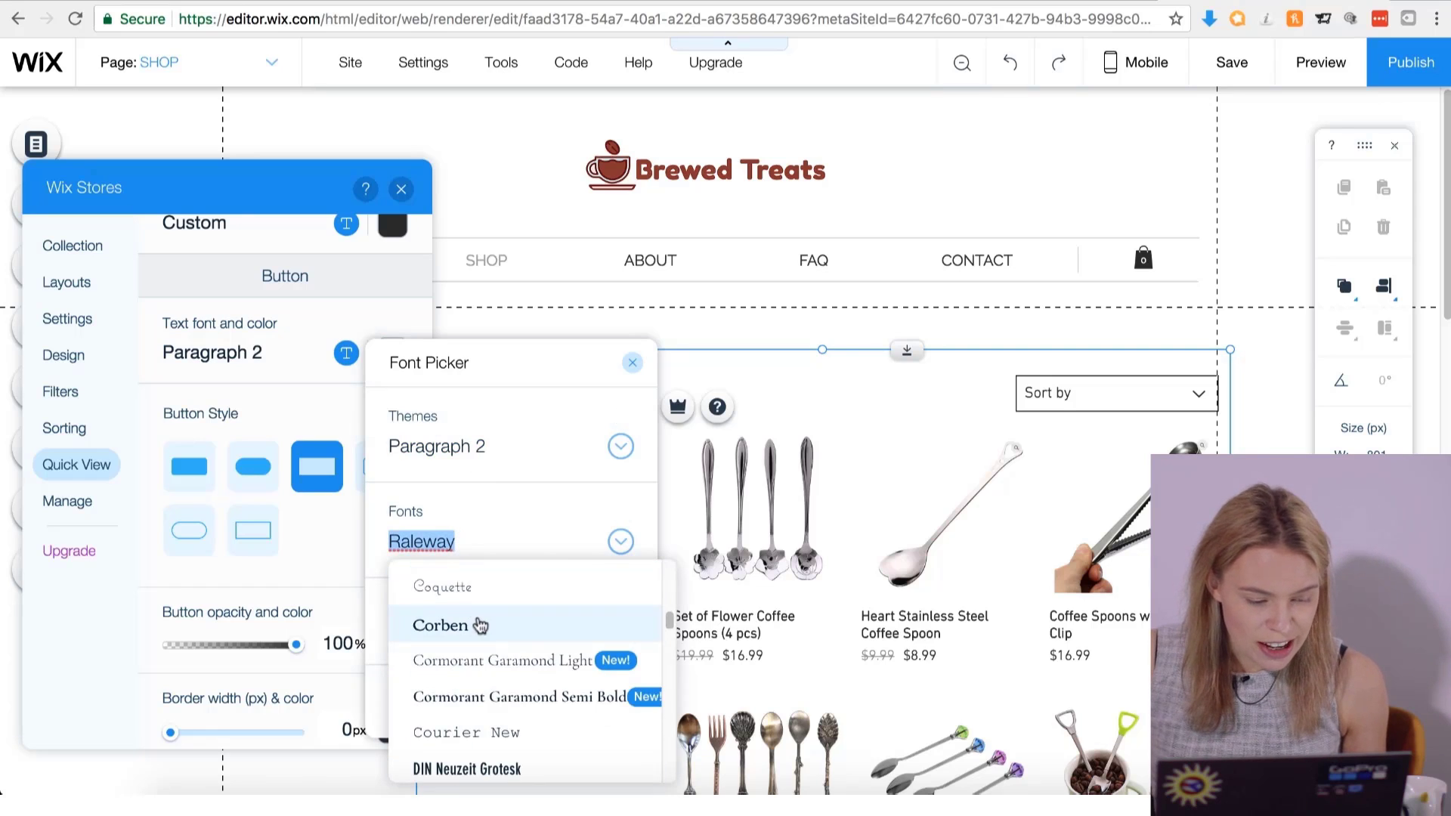
scroll(483, 628, "down", 1)
left_click(479, 728)
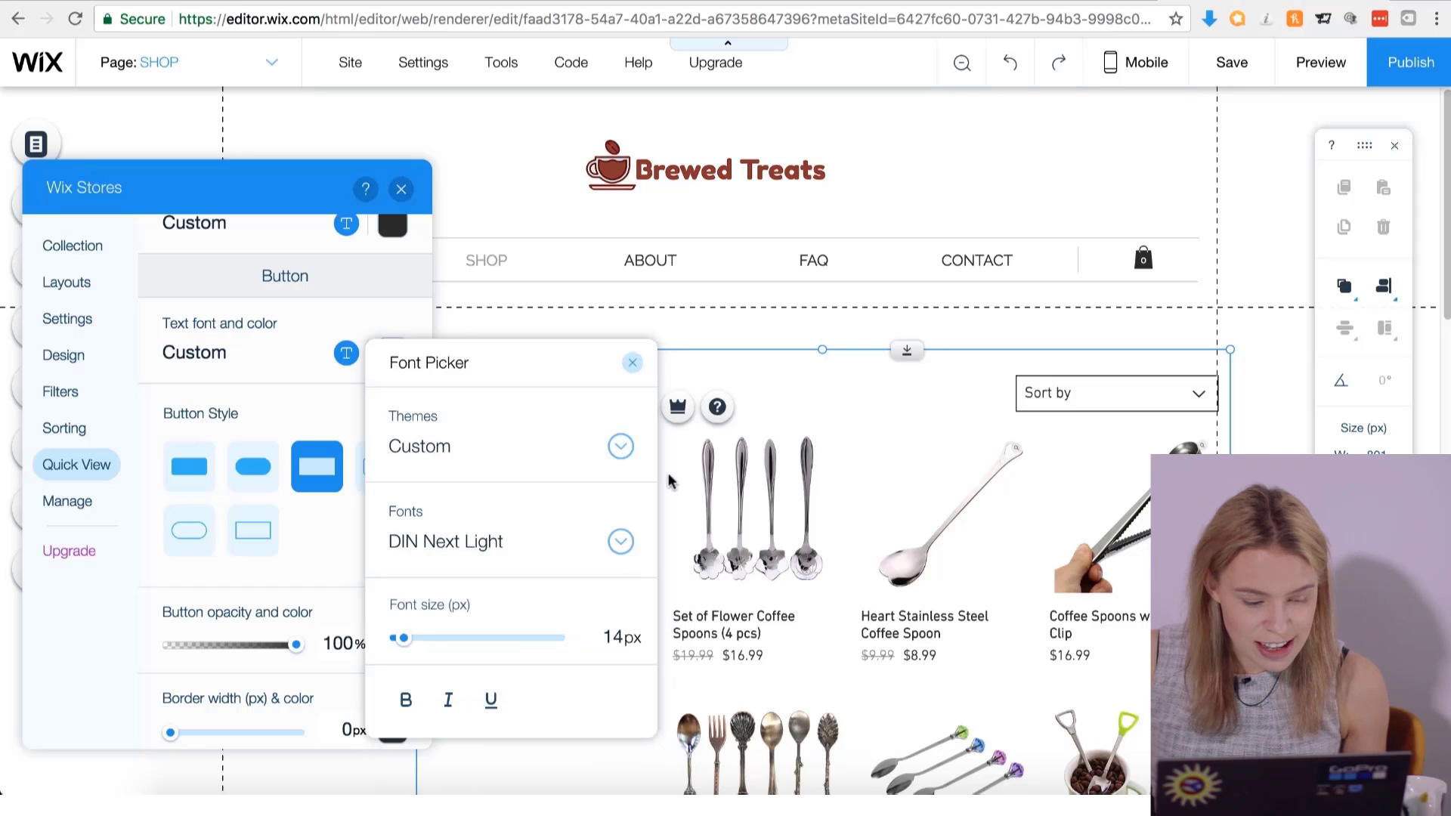
left_click(635, 365)
Look over the remaining Quick View and store management options and close the gallery settings.
scroll(333, 639, "down", 2)
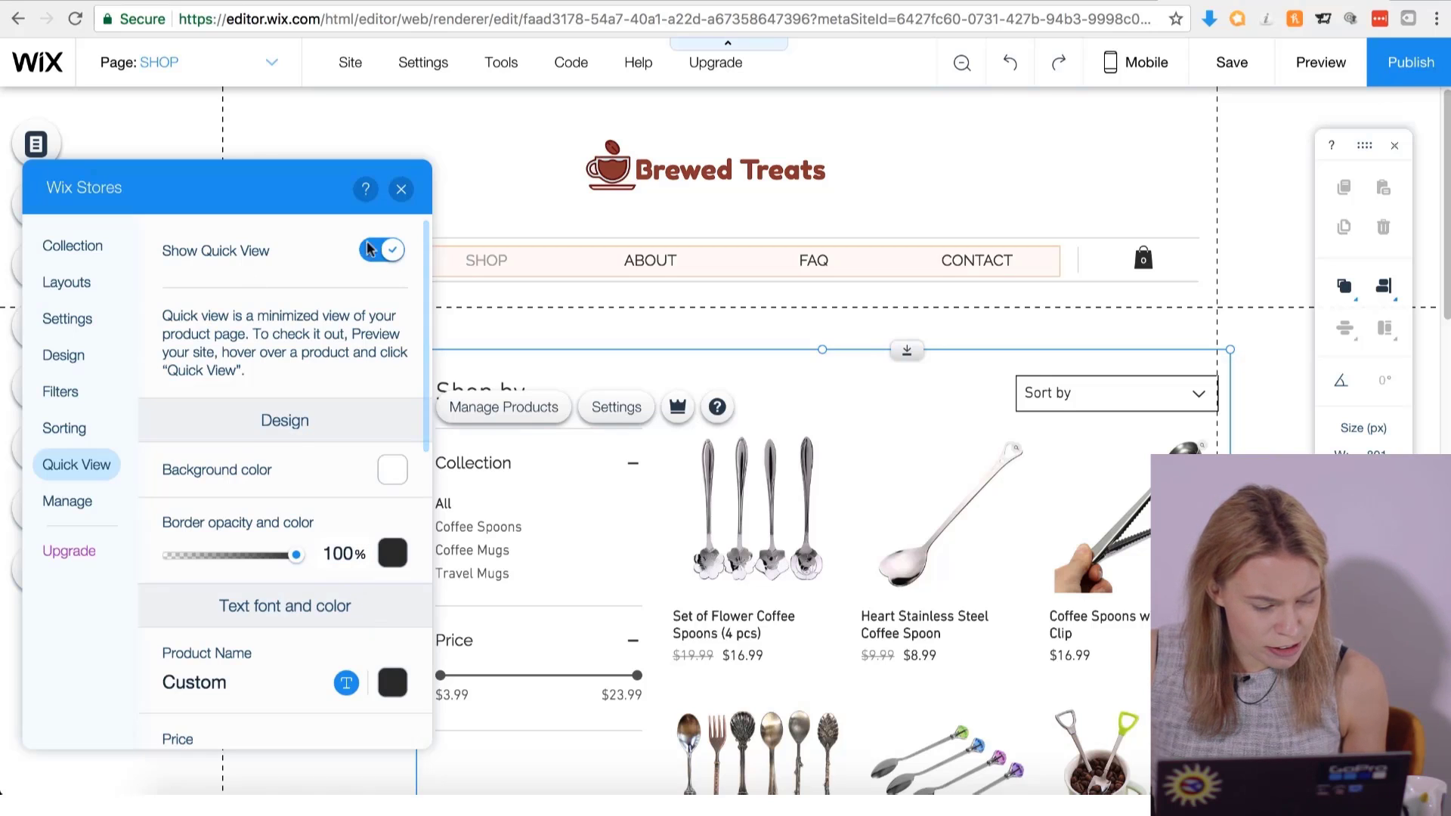
left_click(92, 504)
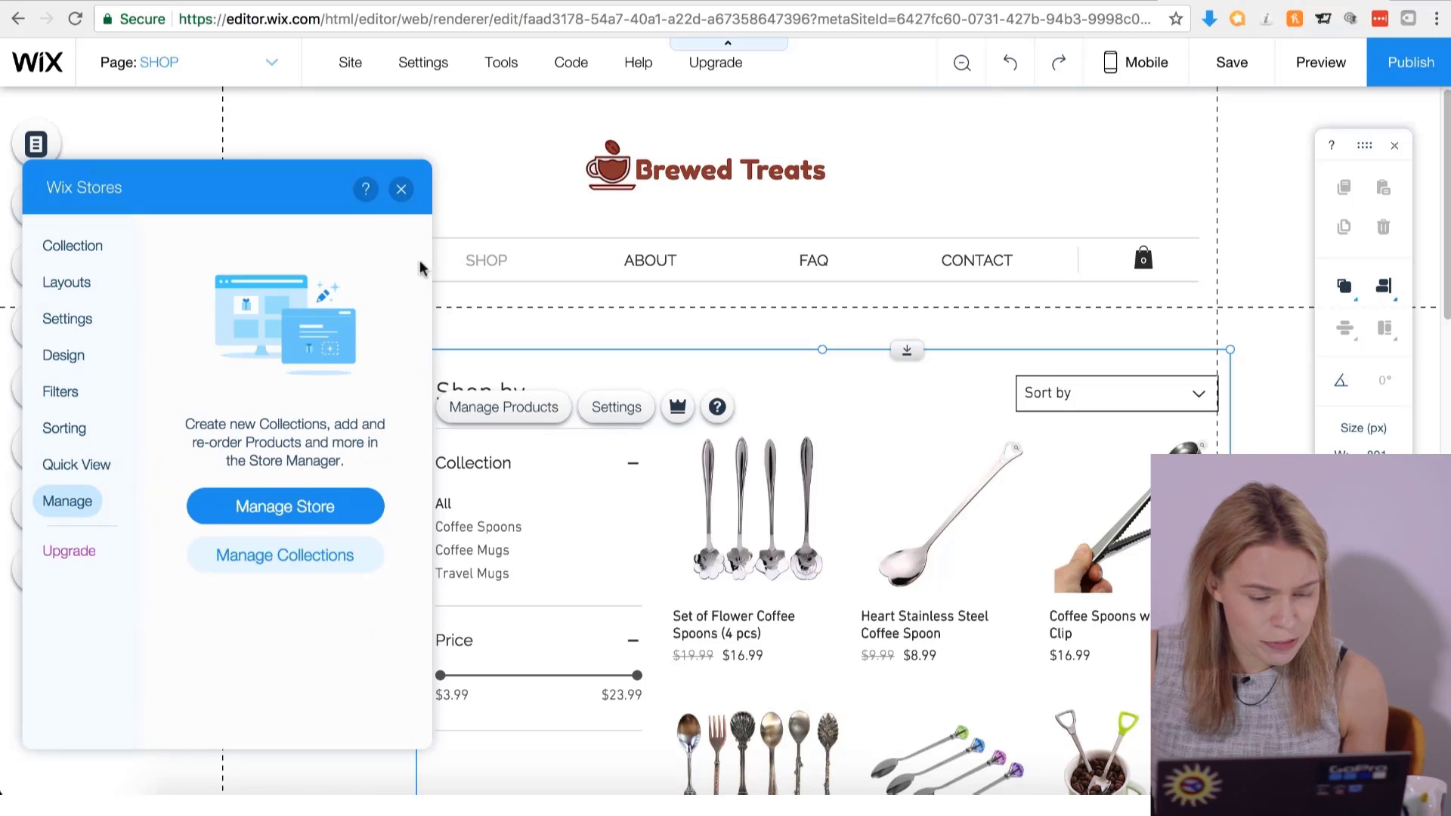
left_click(402, 190)
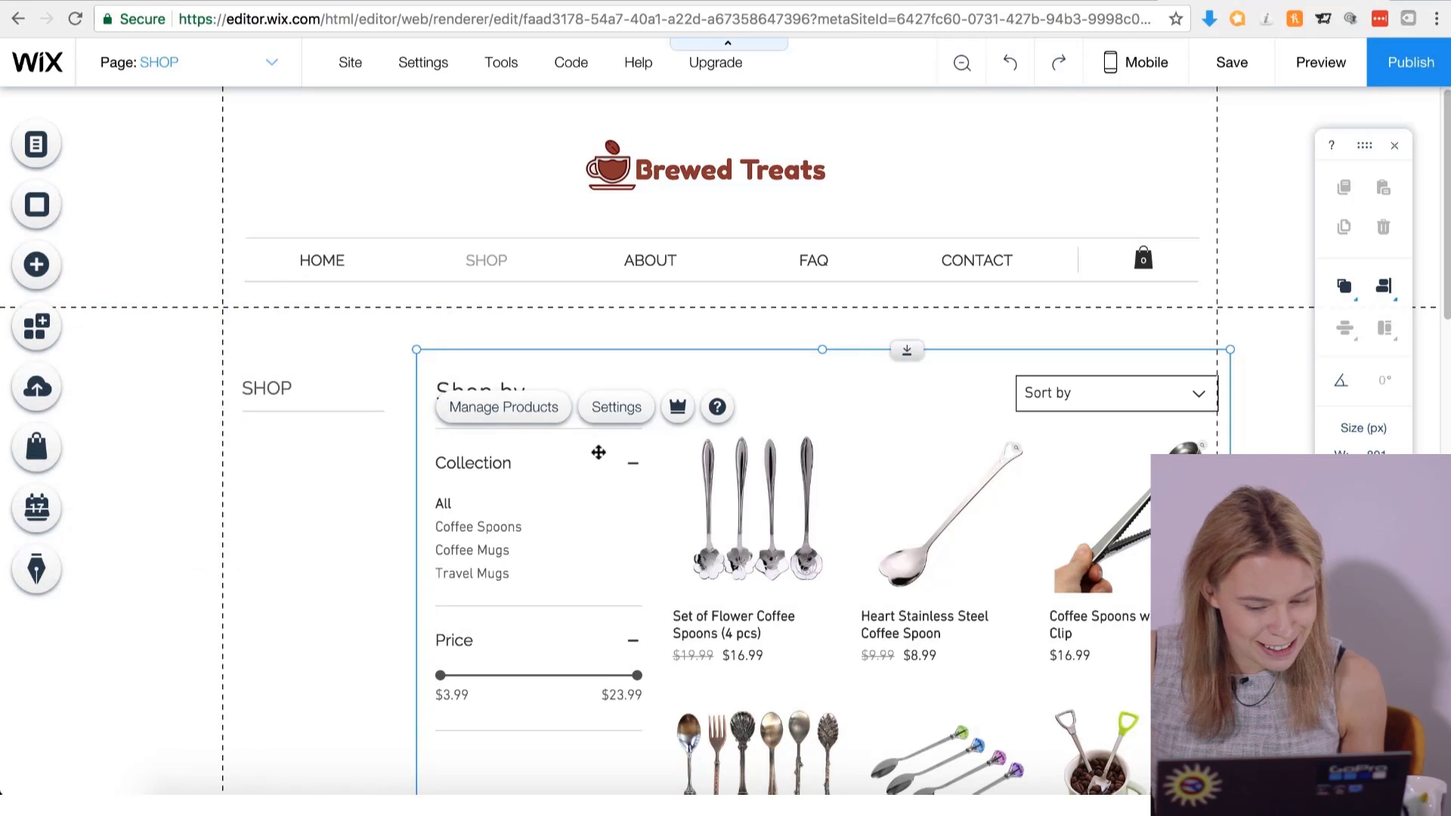
Delete the small SHOP heading beside the gallery and the line beneath it.
left_click(293, 394)
right_click(293, 393)
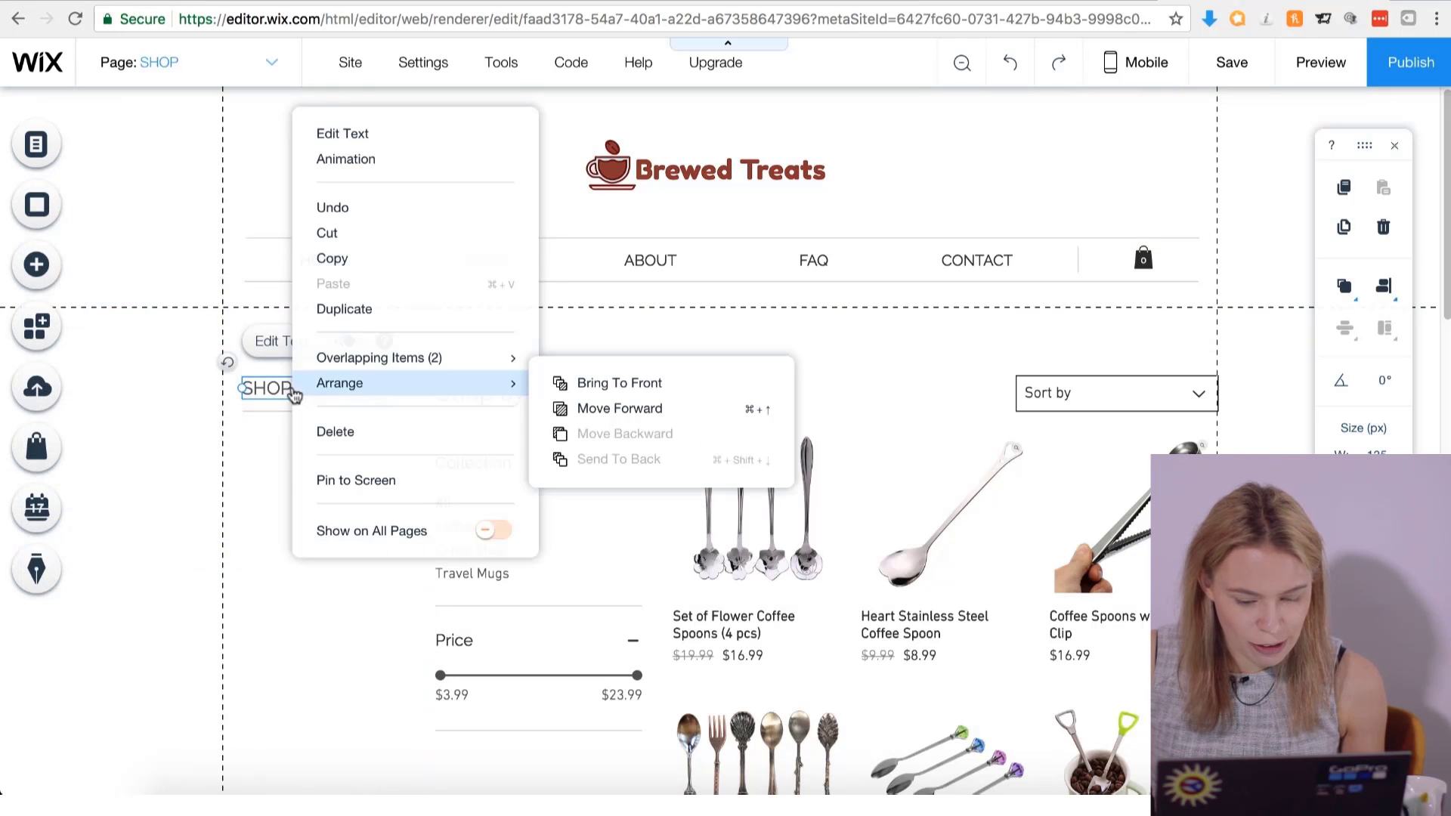
left_click(325, 429)
right_click(306, 411)
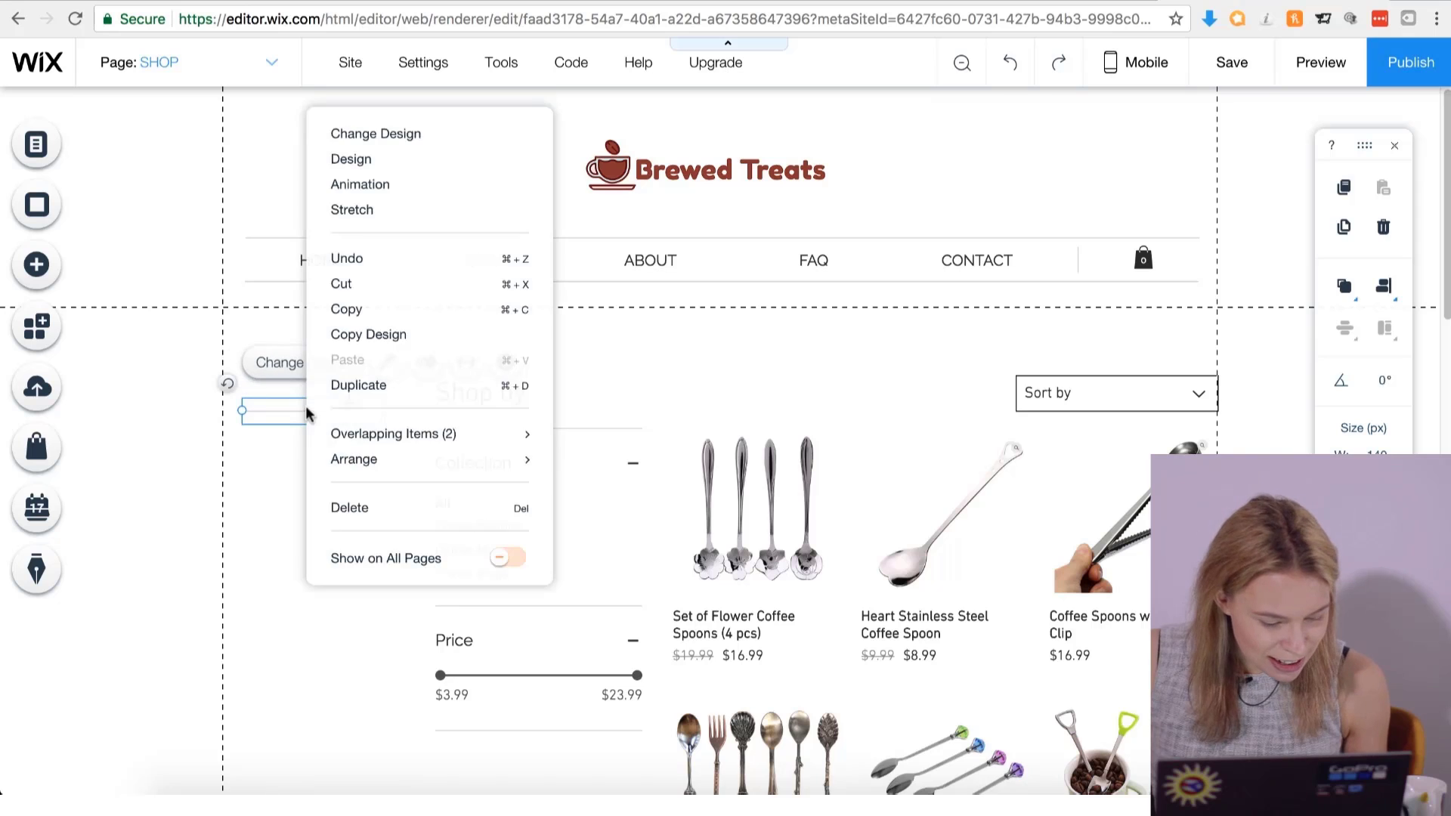
left_click(360, 511)
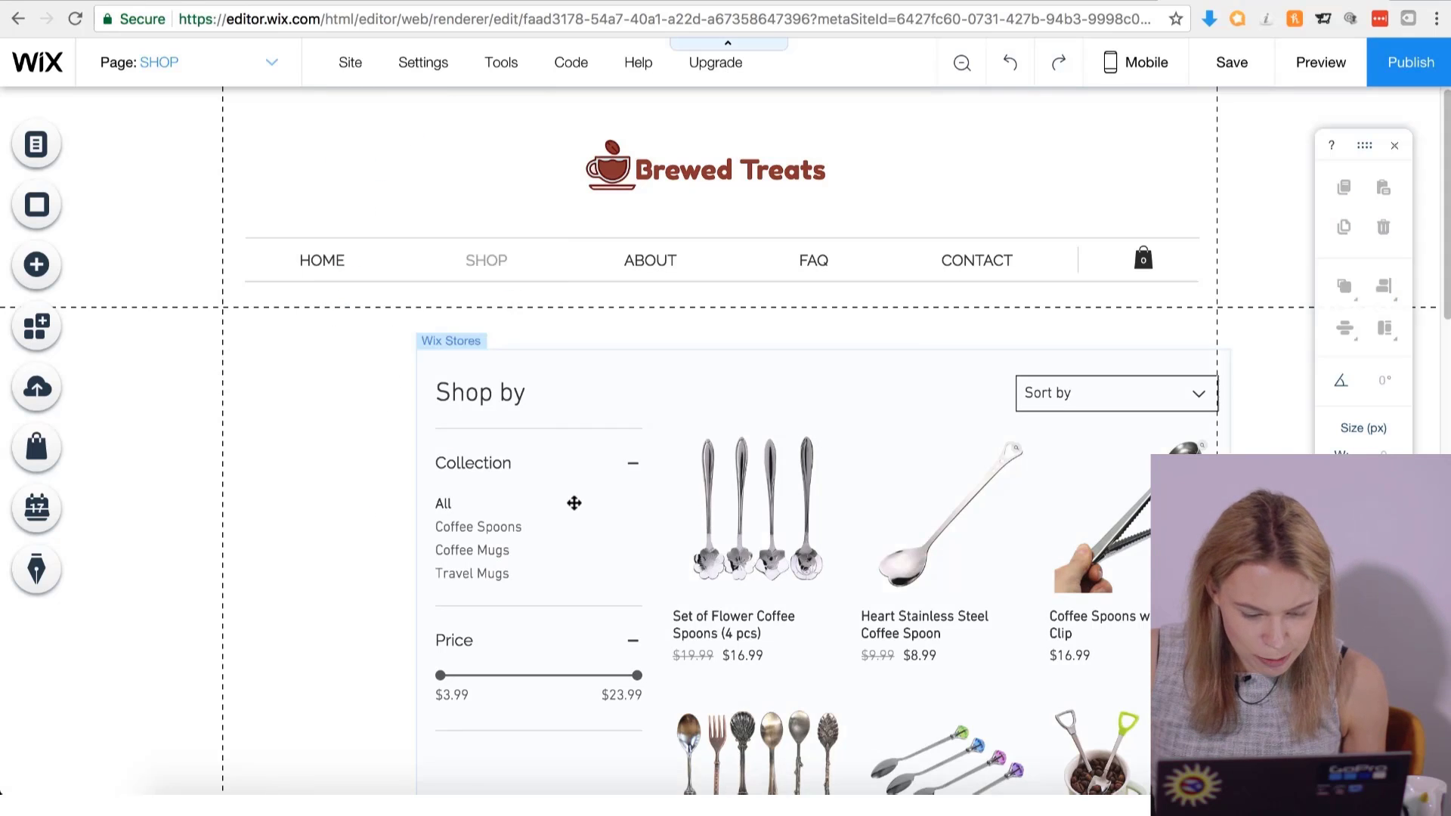
Move and widen the product gallery so it spans both vertical page guides, leaving a gap below the menu.
left_click_drag(442, 474, 387, 499)
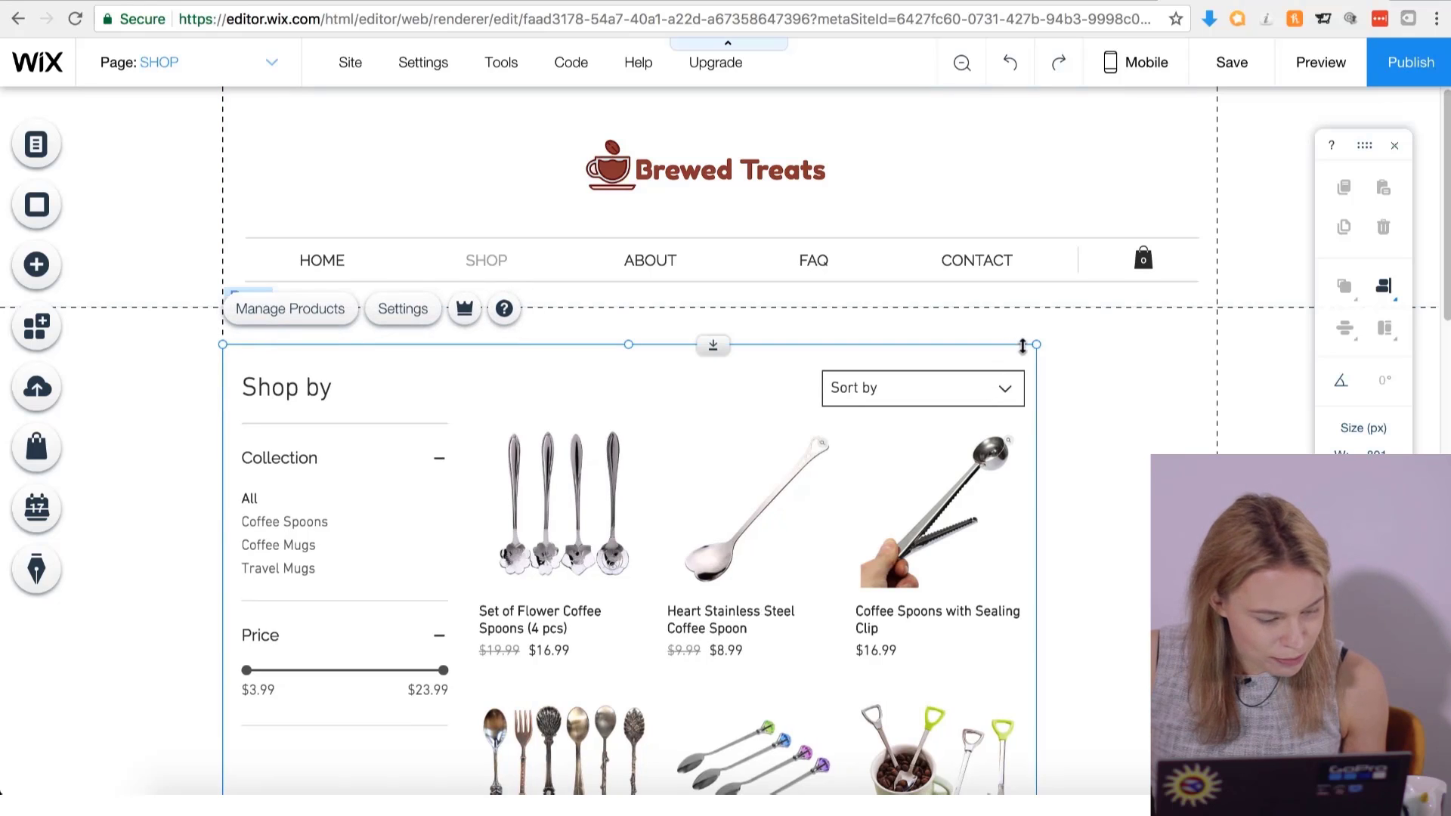
left_click_drag(1035, 346, 1218, 386)
left_click_drag(696, 473, 693, 450)
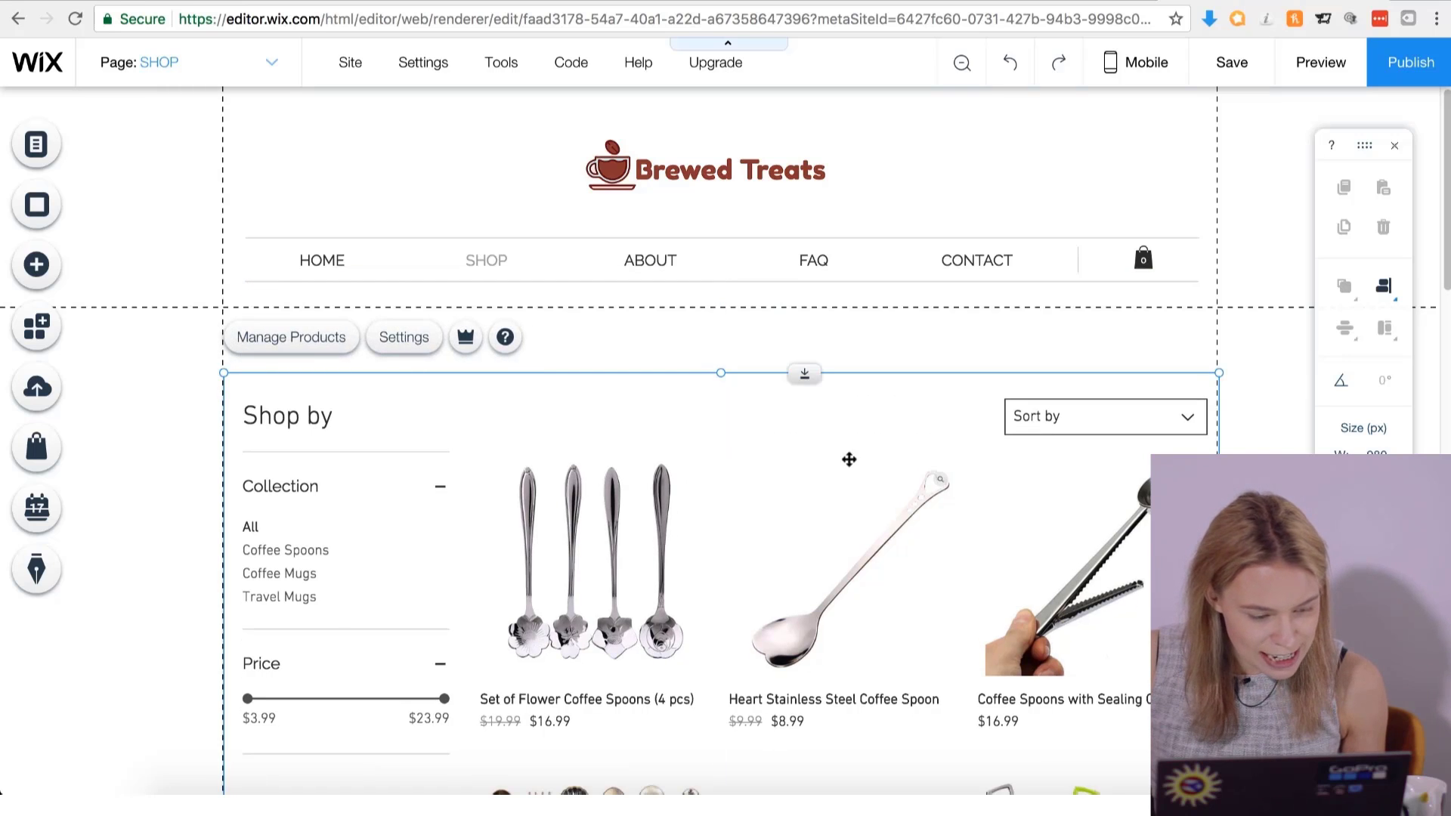
left_click_drag(635, 497, 633, 544)
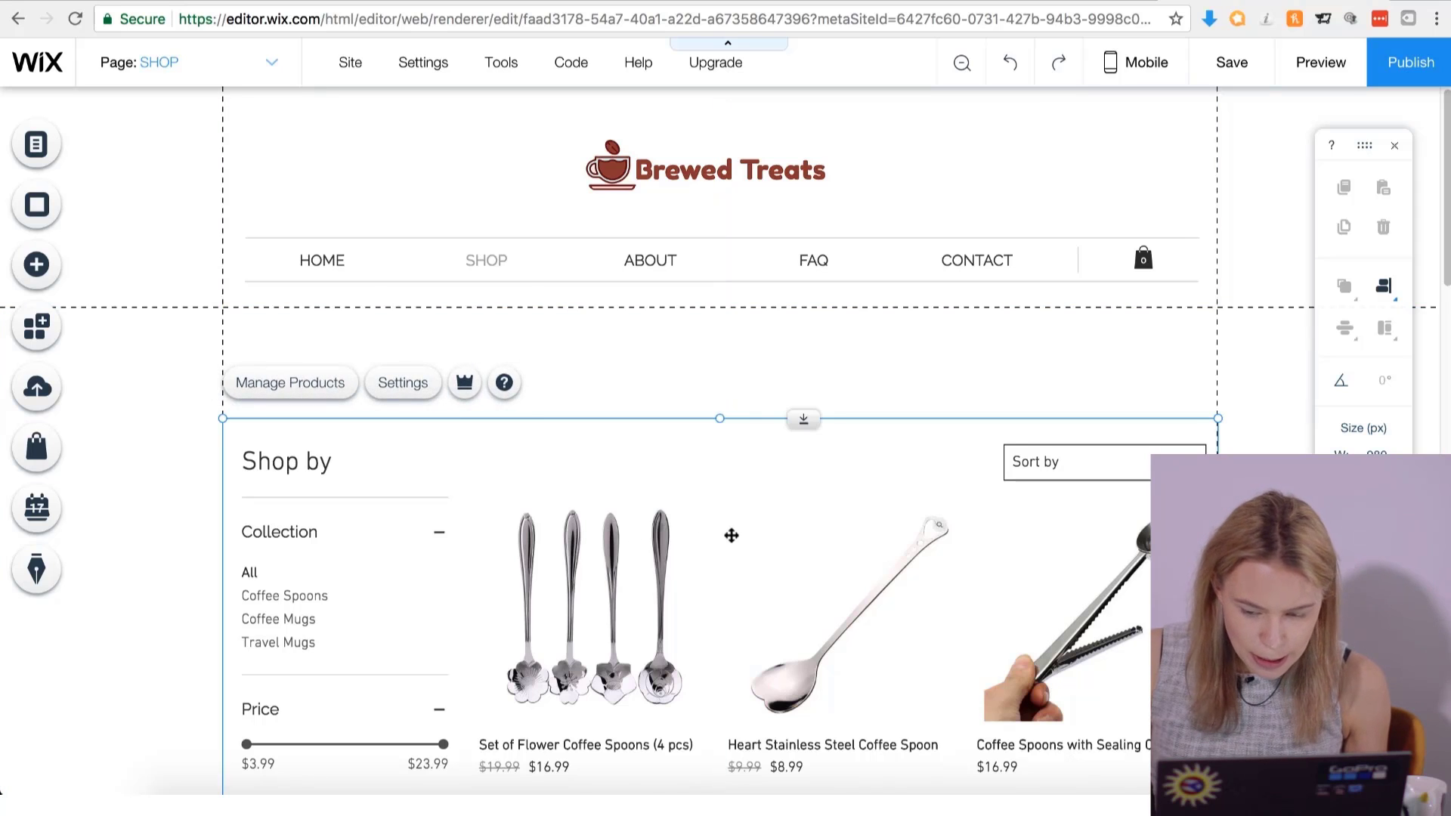
Examine the widened gallery's product rows down to the Load More button and return to the page's beginning.
scroll(786, 499, "down", 1)
scroll(1427, 315, "down", 6)
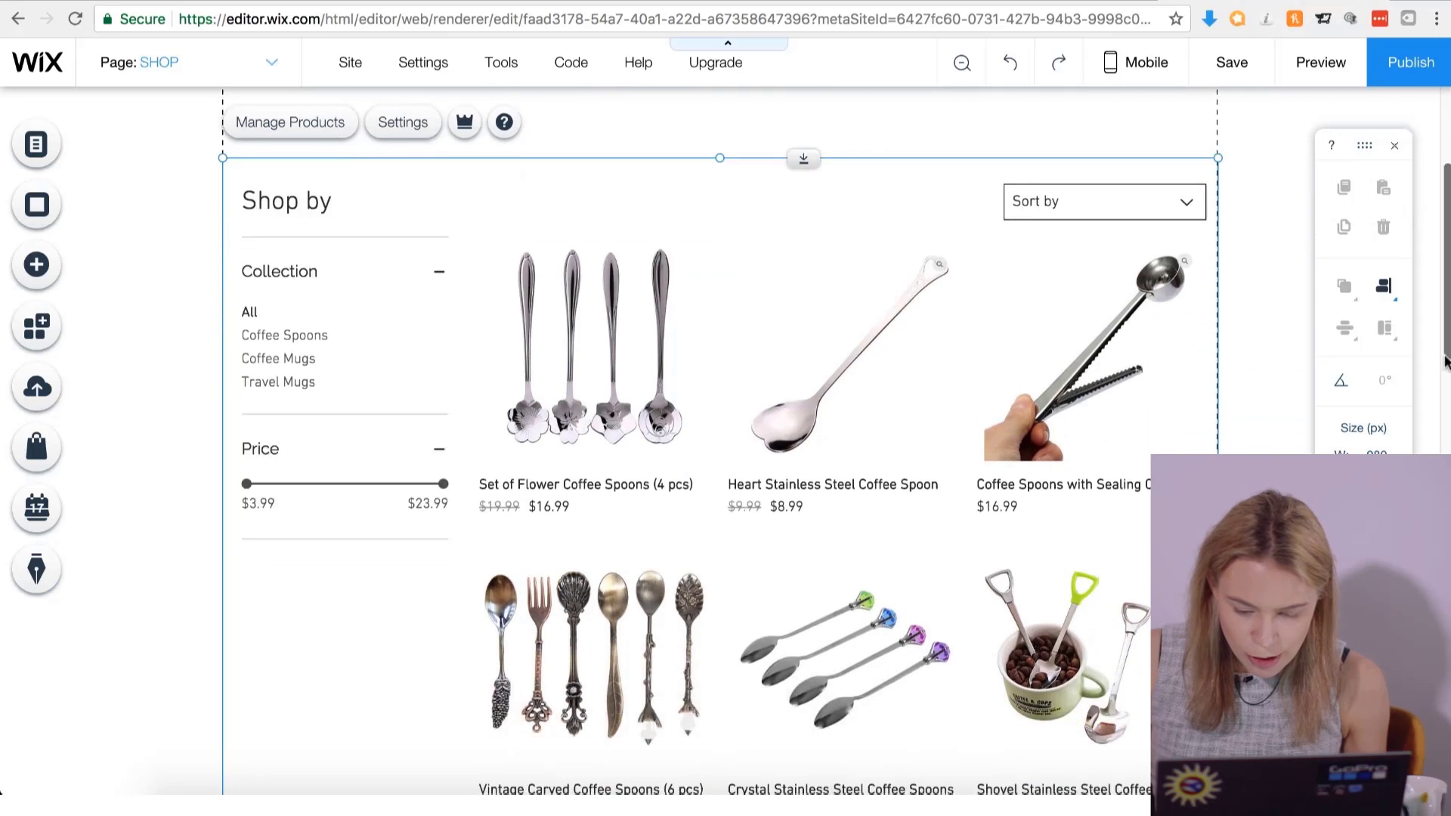
scroll(846, 441, "down", 10)
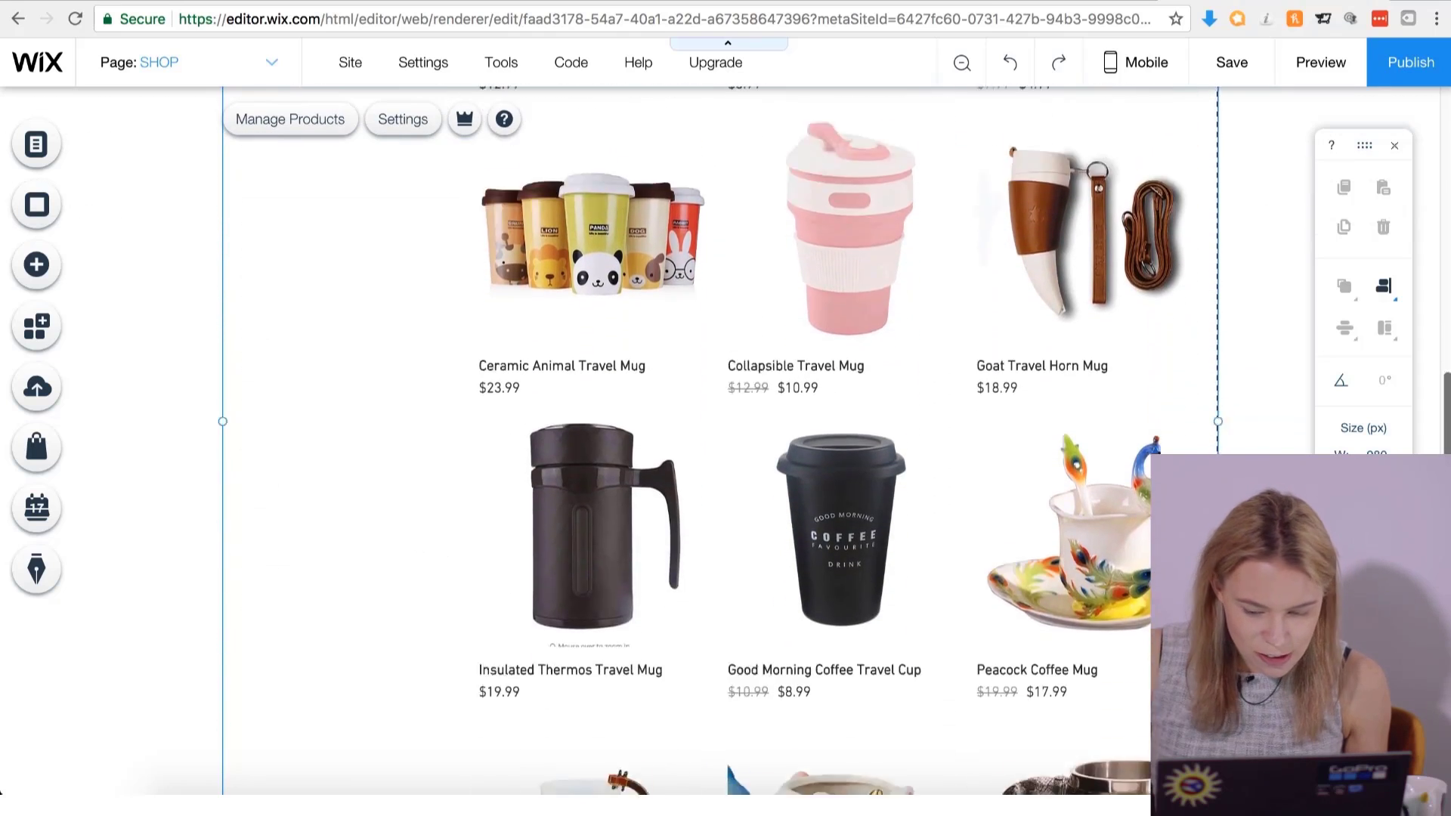
scroll(846, 441, "down", 4)
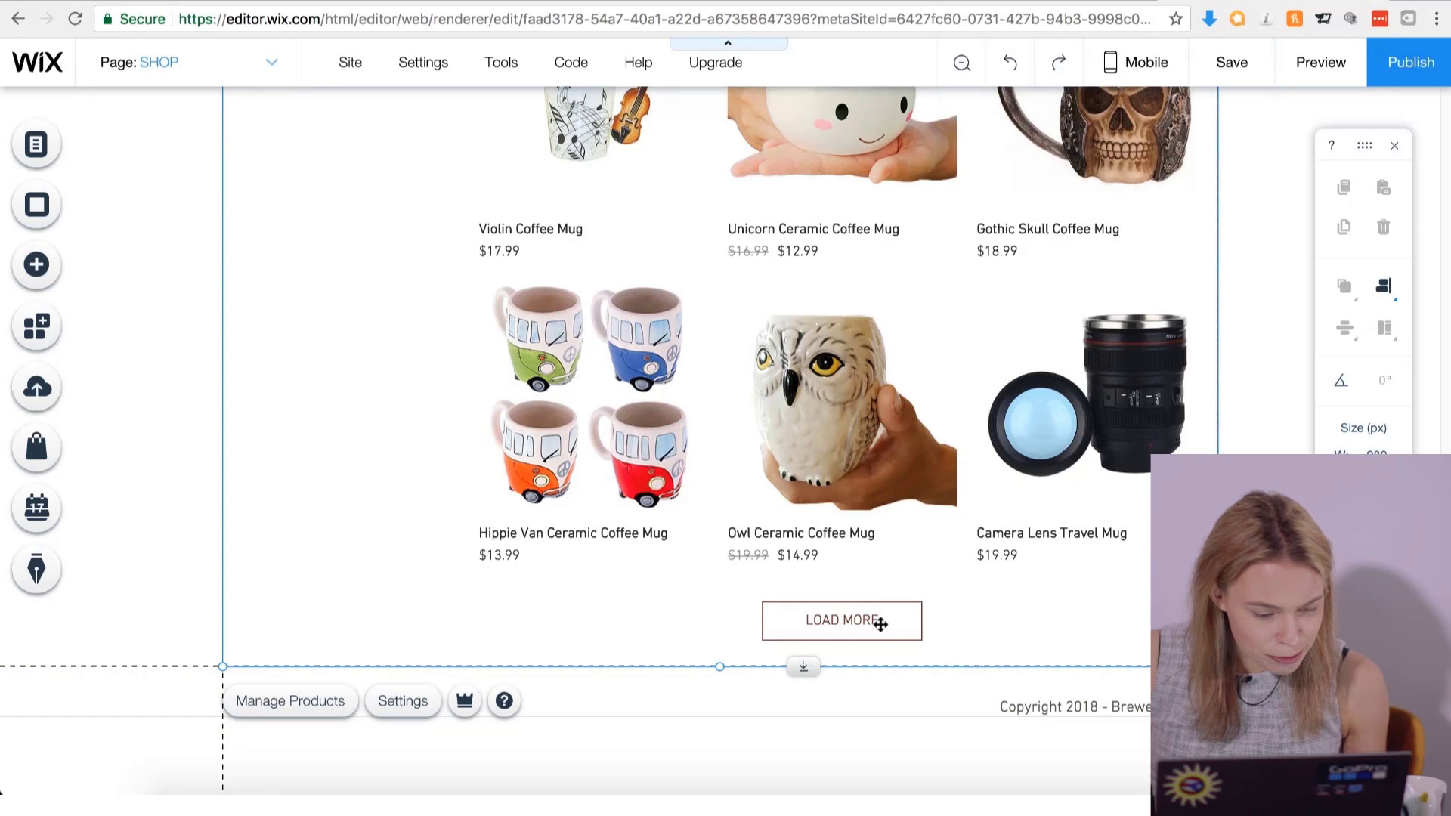
scroll(332, 360, "up", 20)
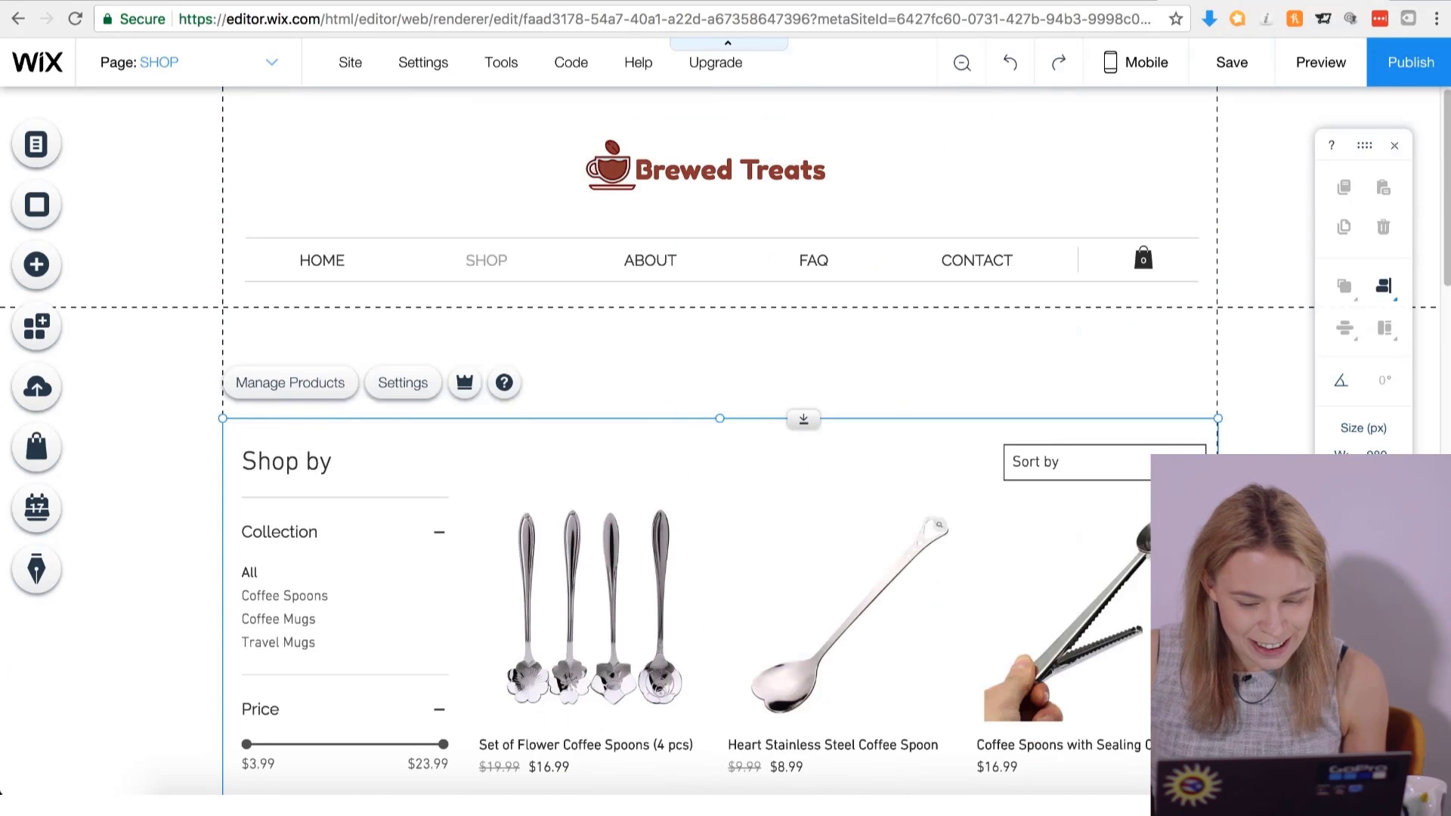
Add a Heading 3 text element to the page and make it read "Product Catalogue".
left_click(42, 276)
mouse_move(112, 151)
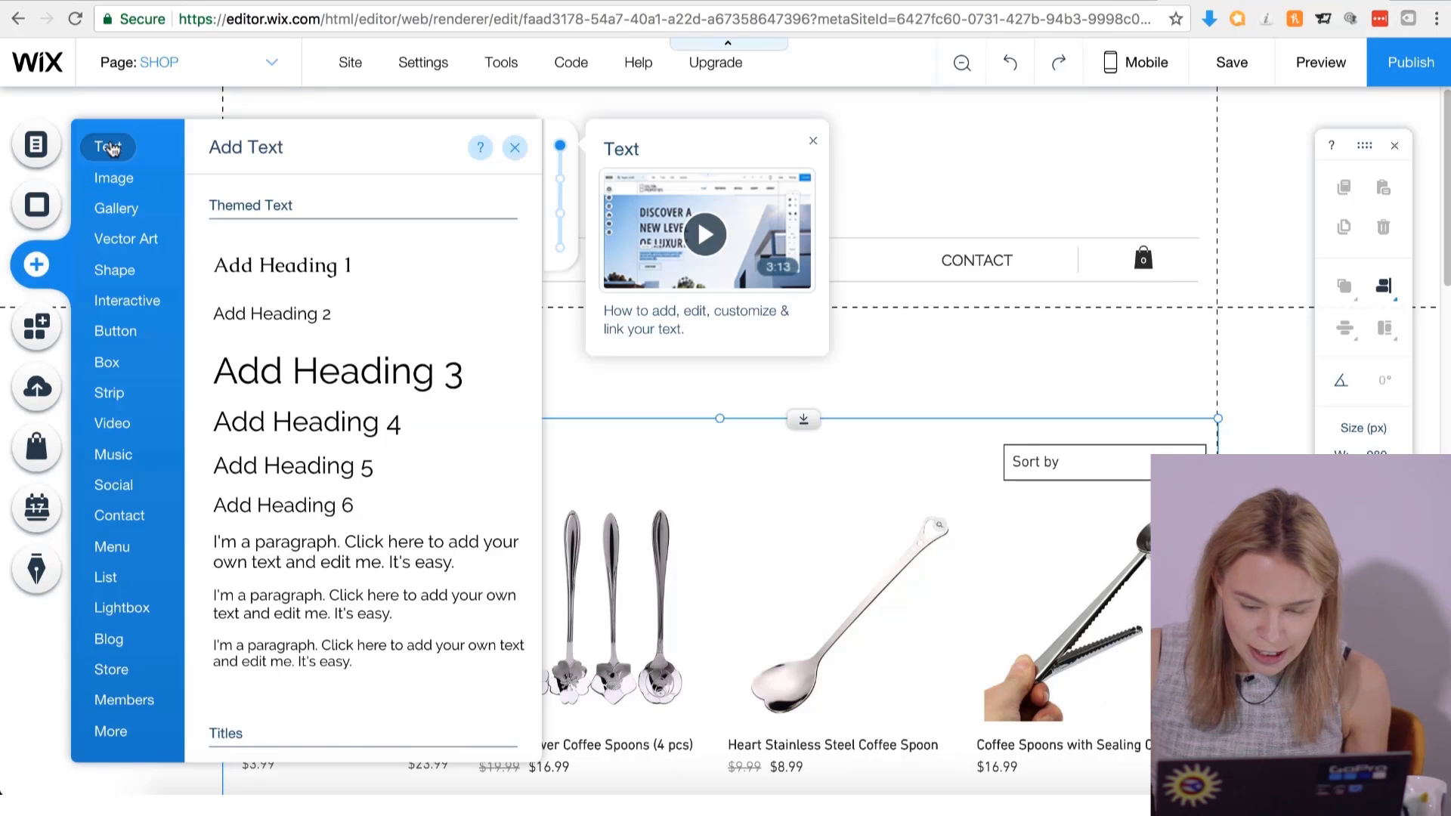
left_click(301, 374)
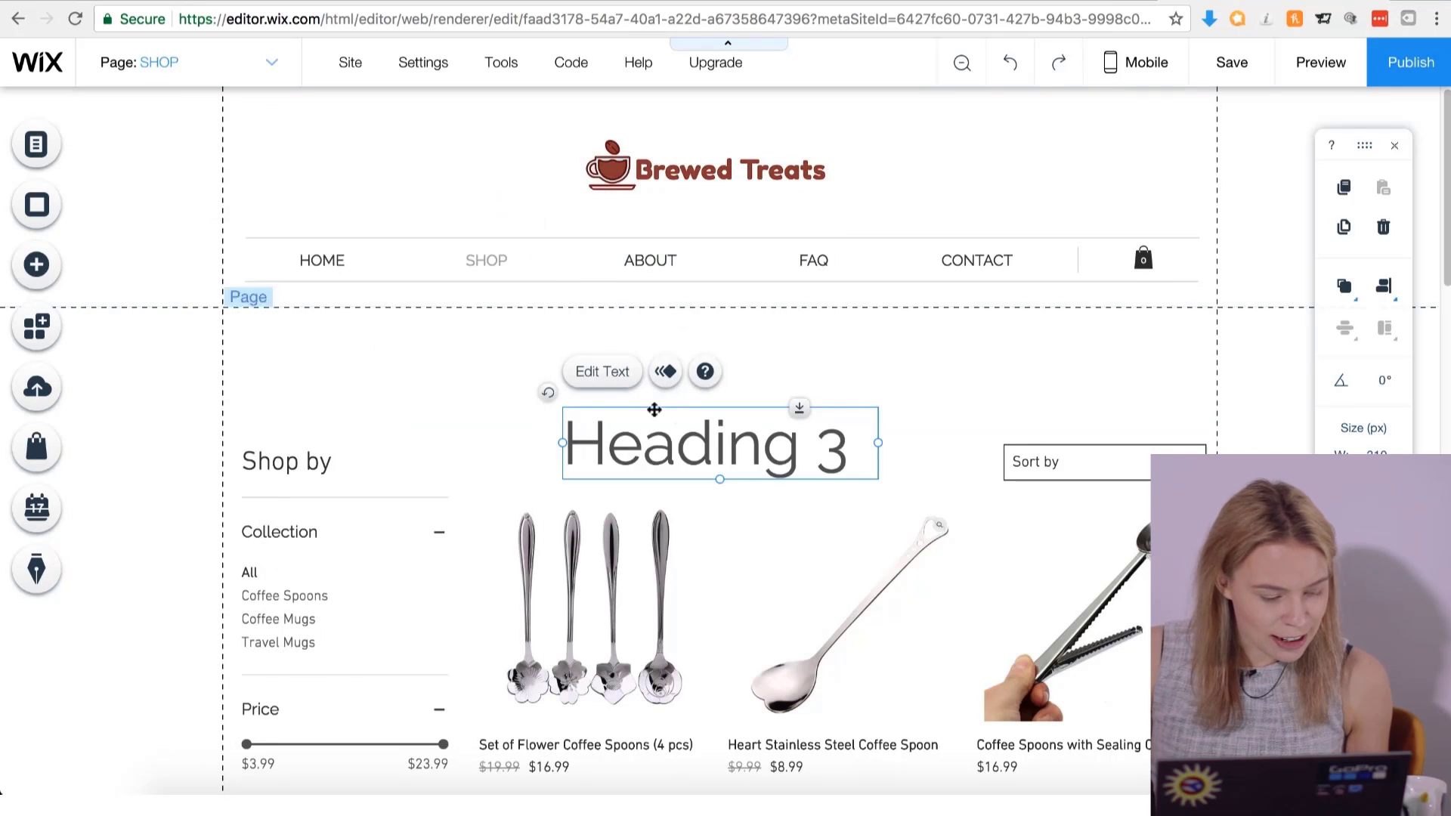
left_click(603, 371)
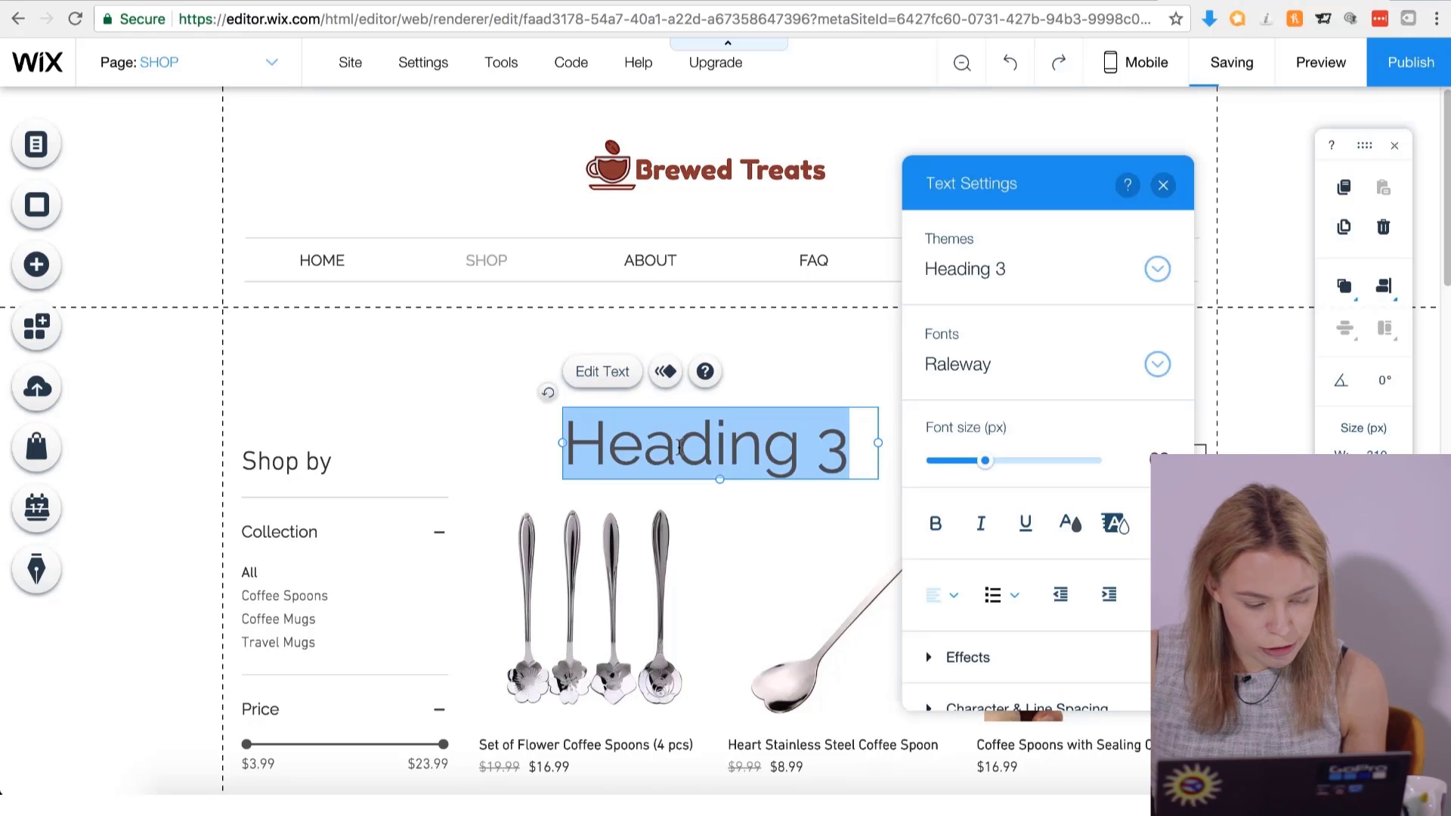
type("Product ")
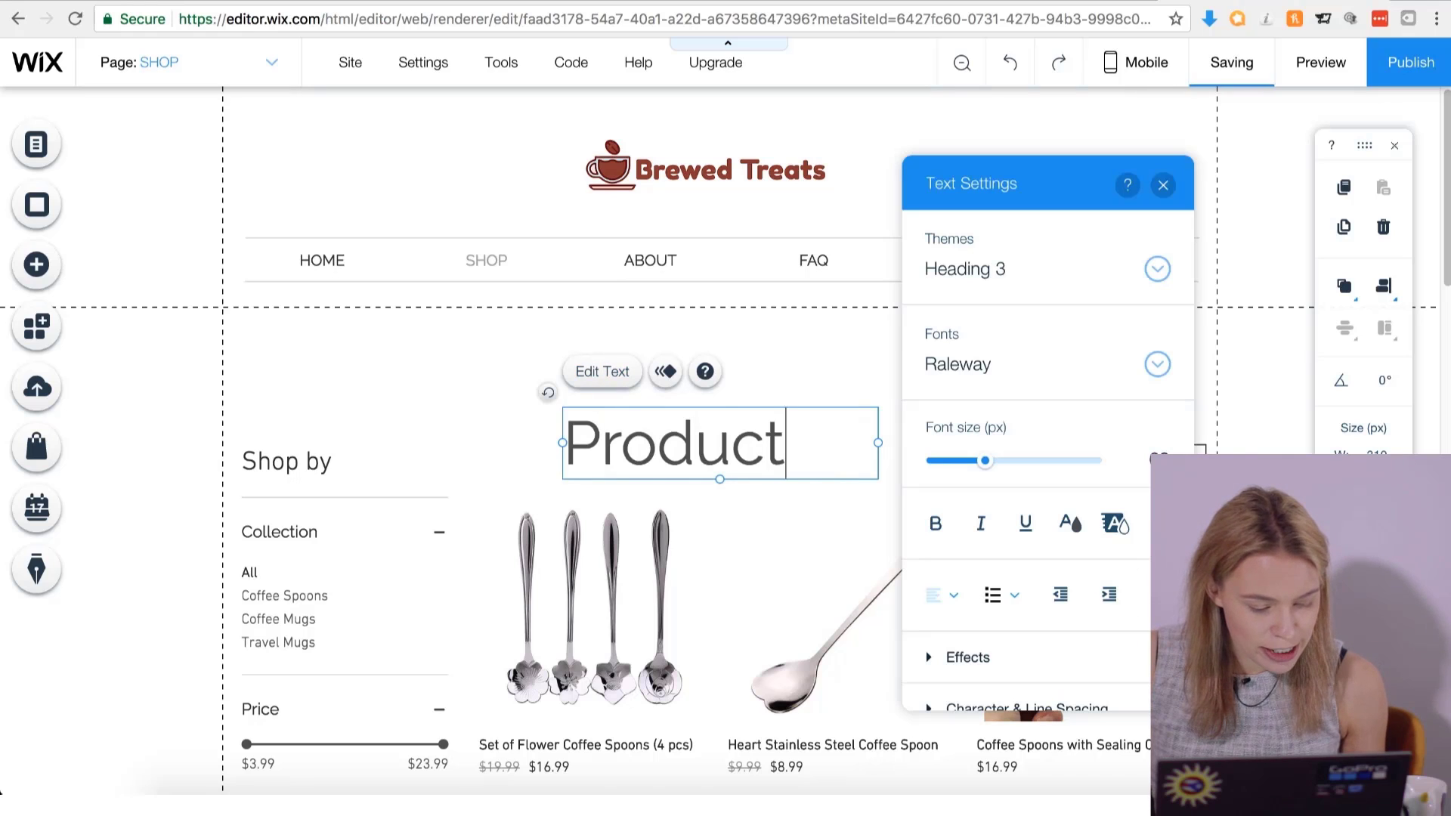
type("Catalo")
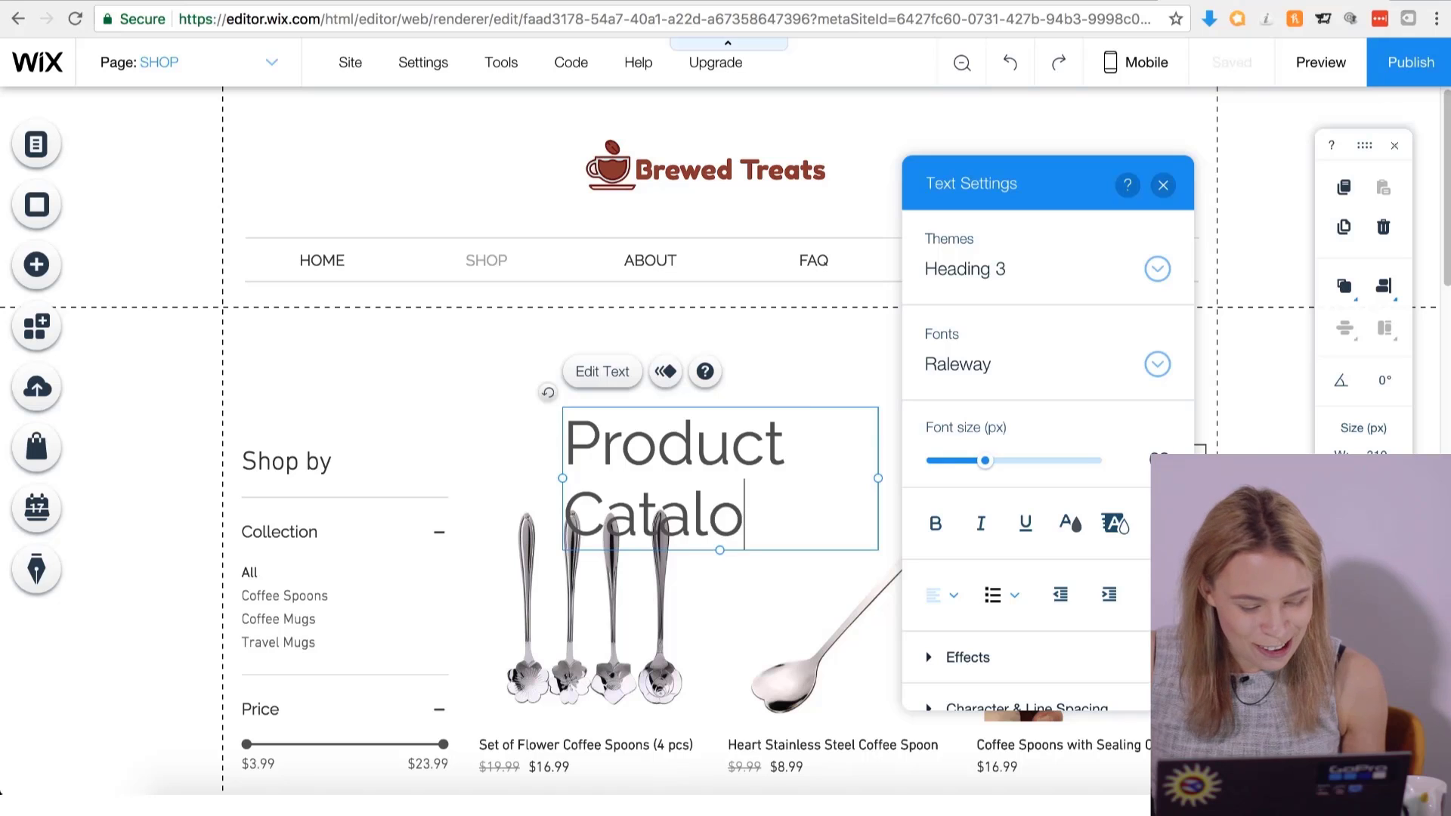
type("gue")
Set the heading's font to DIN Next Light at 30 px and narrow its box to about 242 px.
key("ctrl+a")
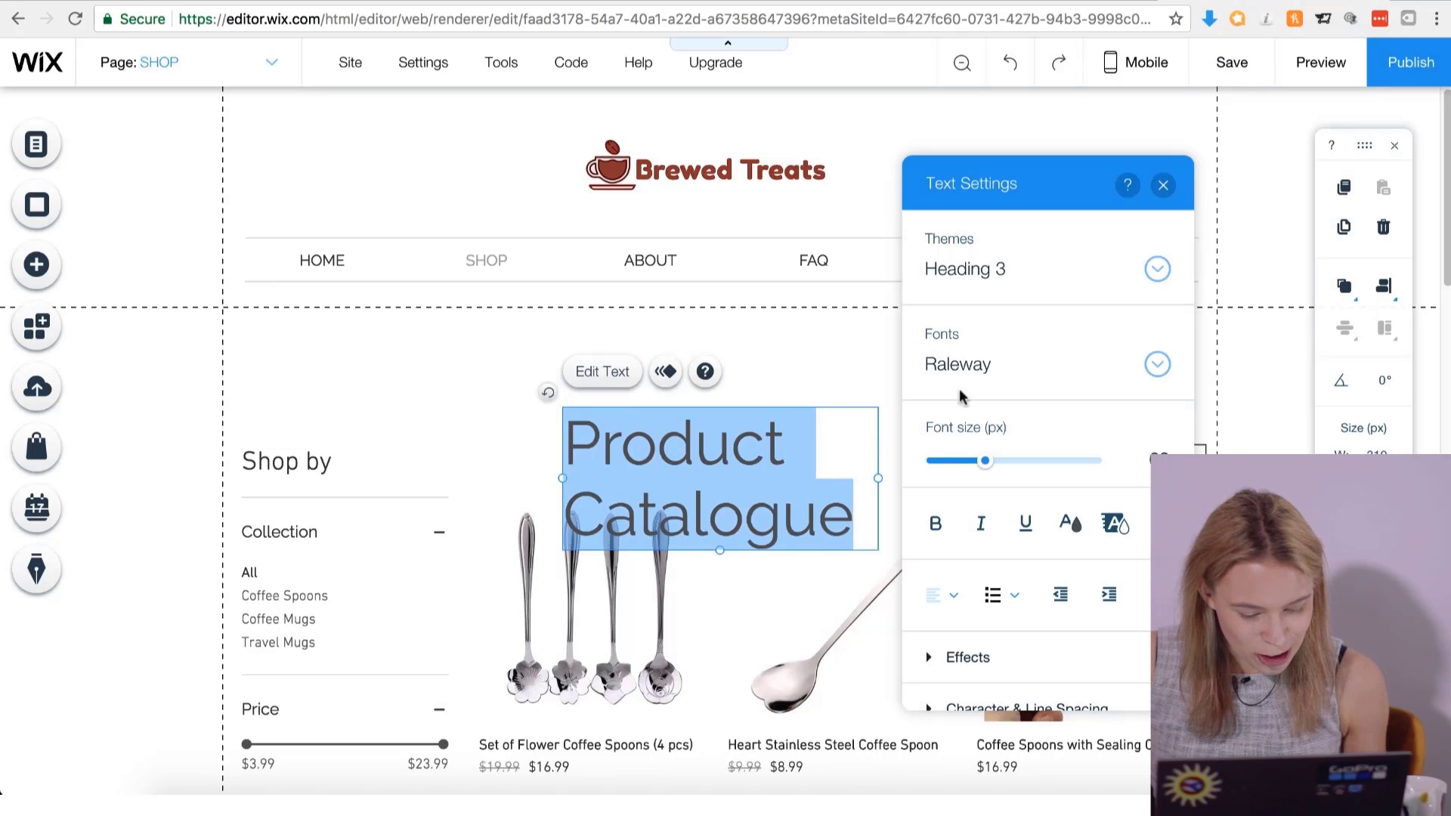
left_click(975, 367)
scroll(1005, 424, "up", 10)
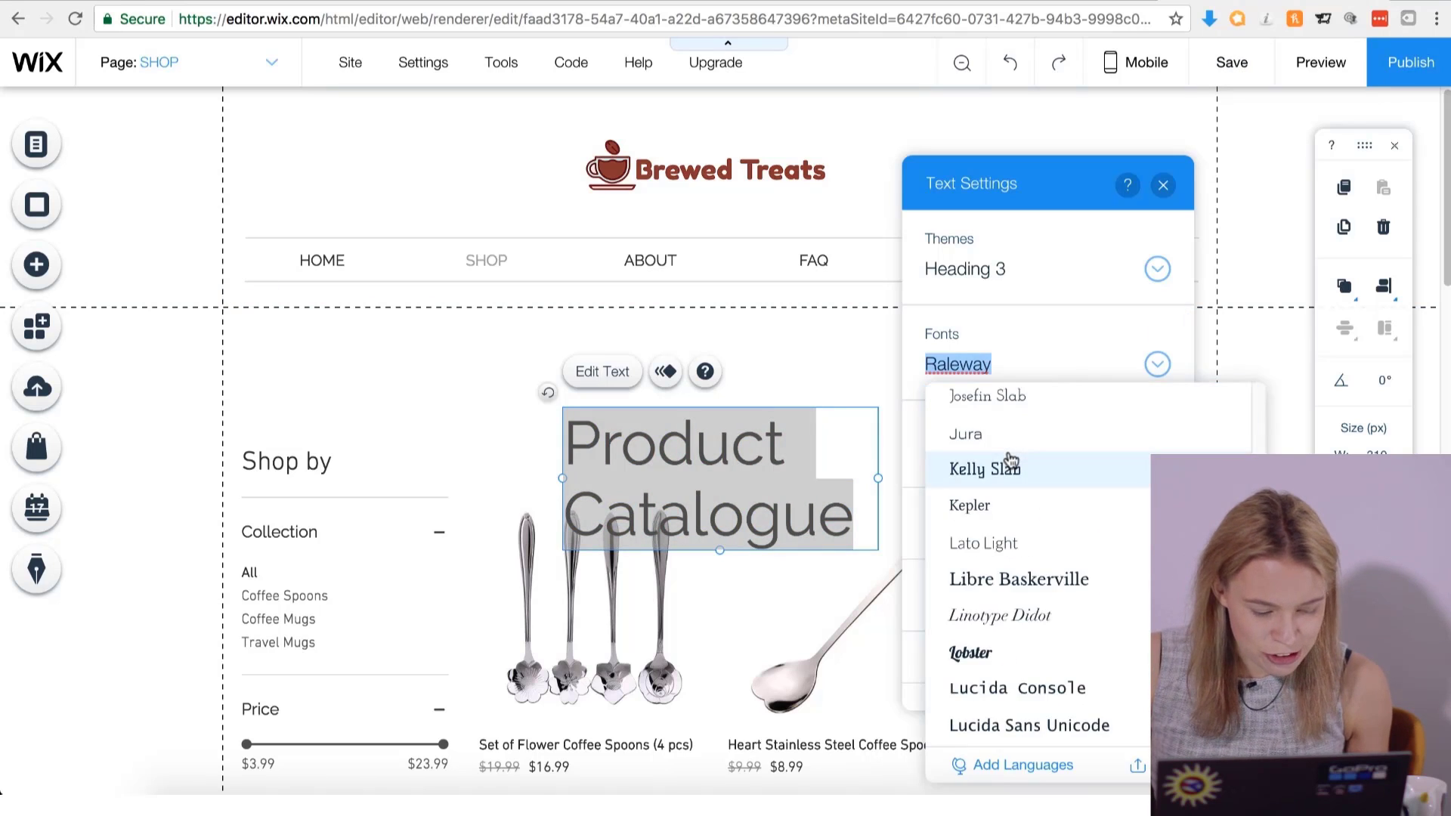
left_click(994, 639)
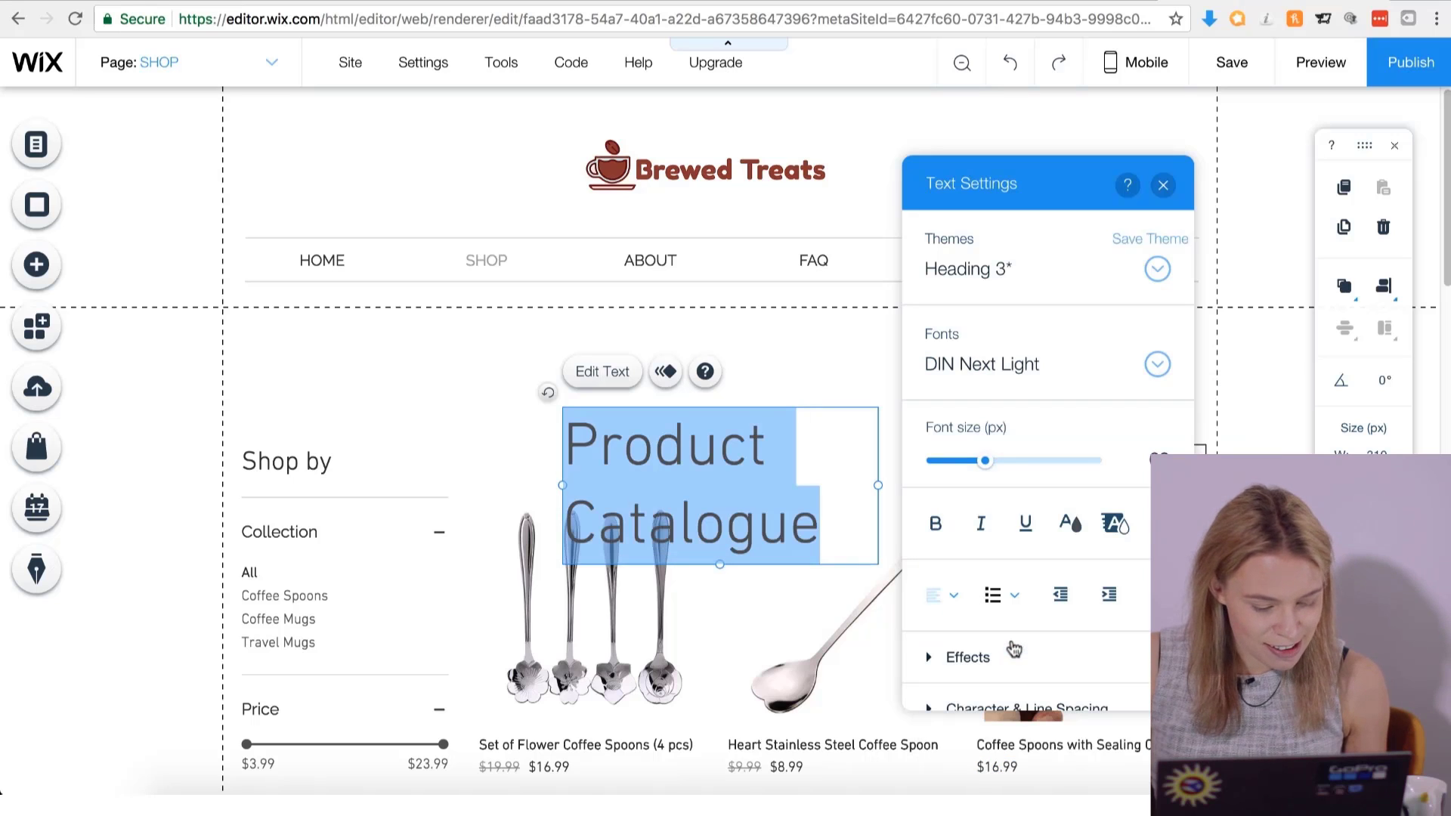
left_click_drag(985, 462, 982, 462)
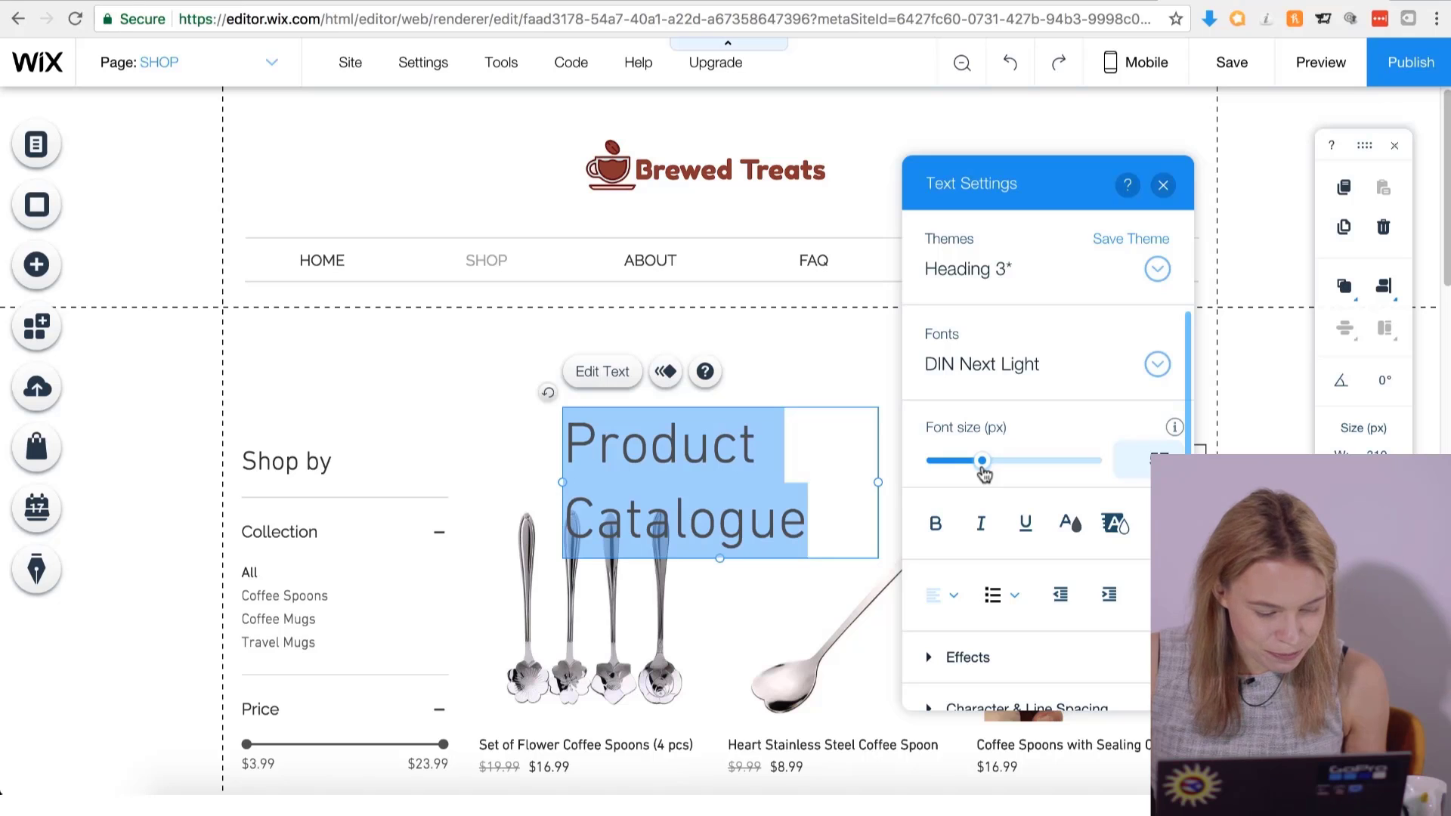
left_click_drag(982, 463, 956, 463)
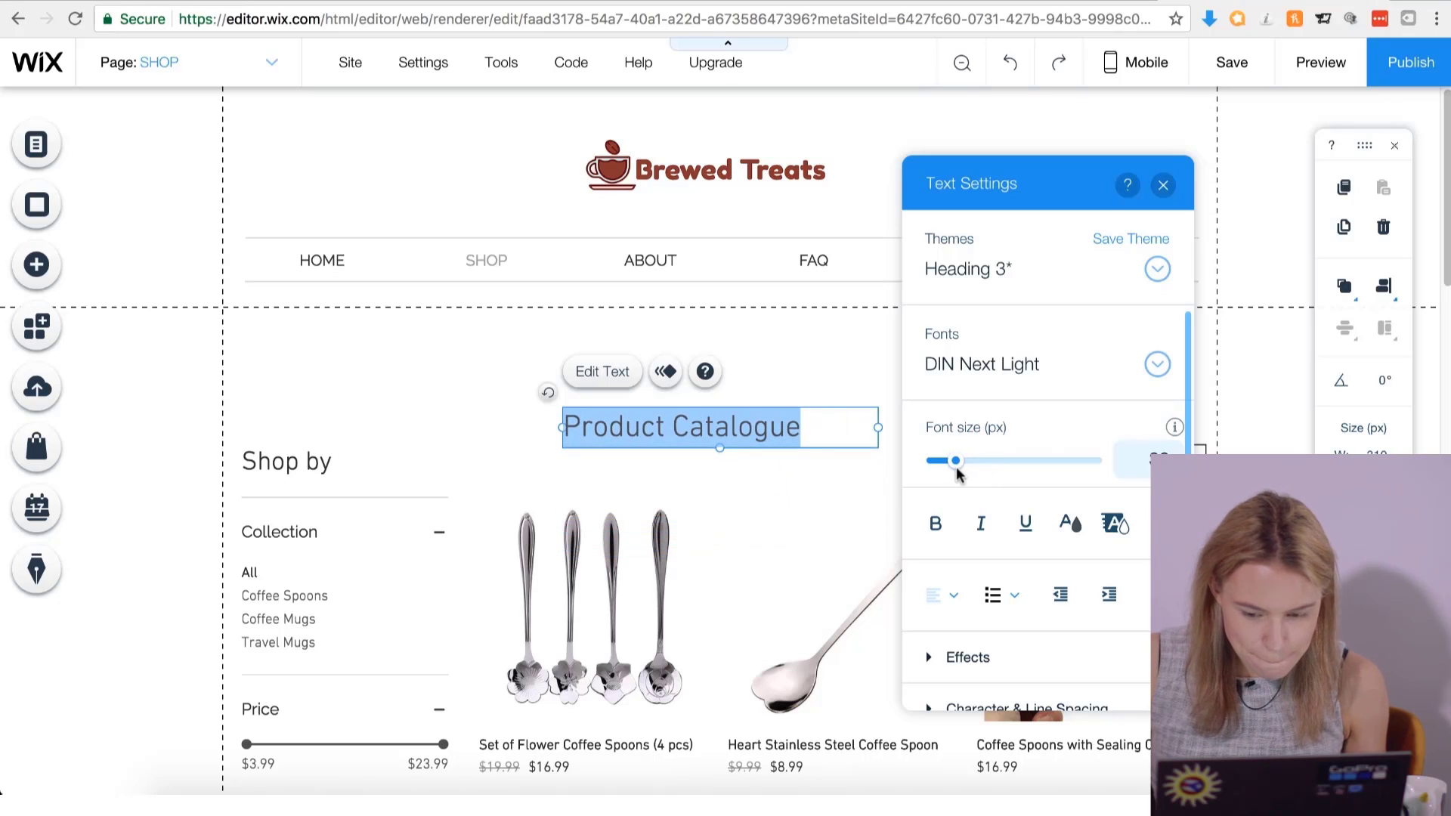
left_click(875, 428)
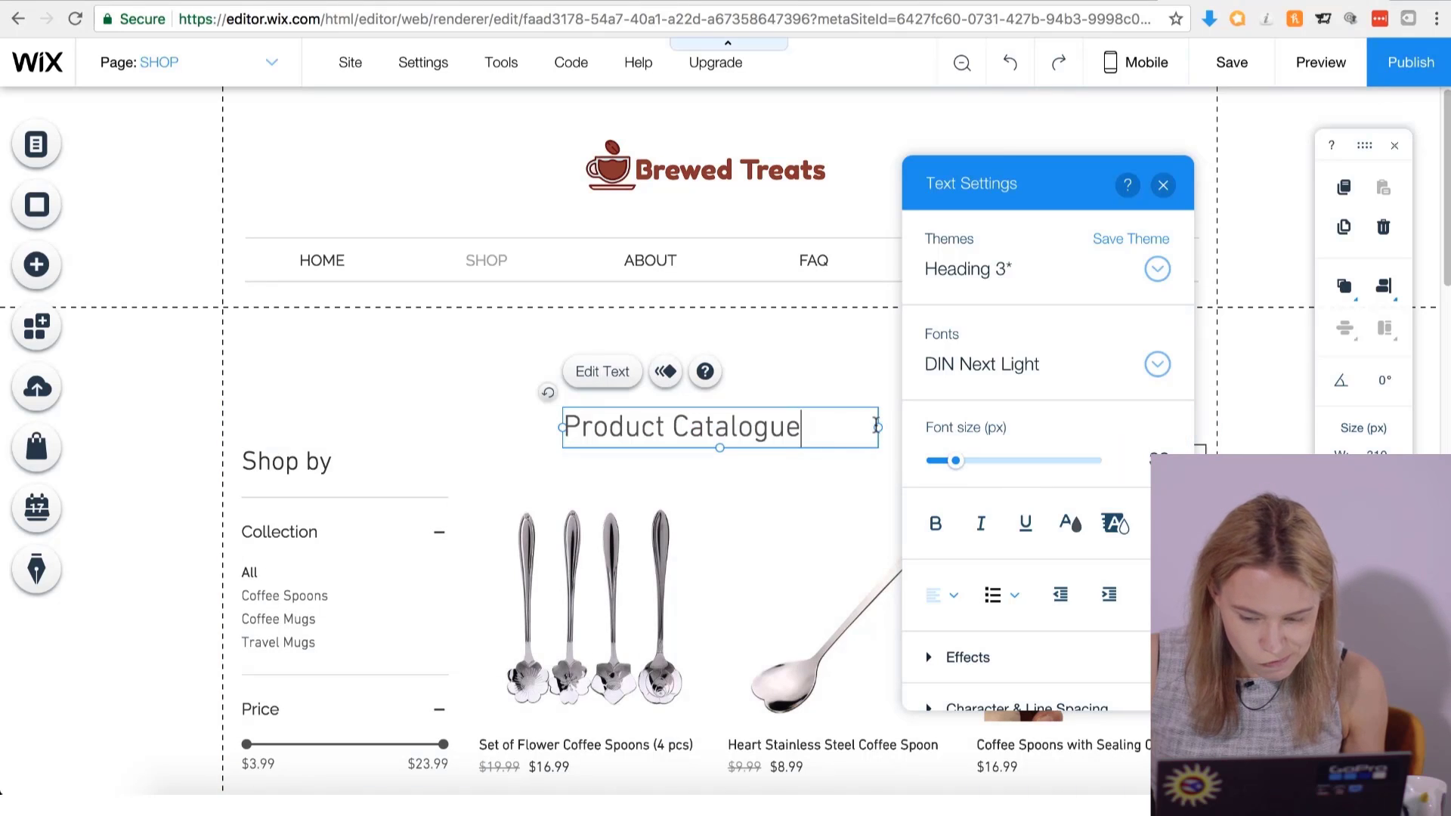
left_click_drag(877, 428, 809, 428)
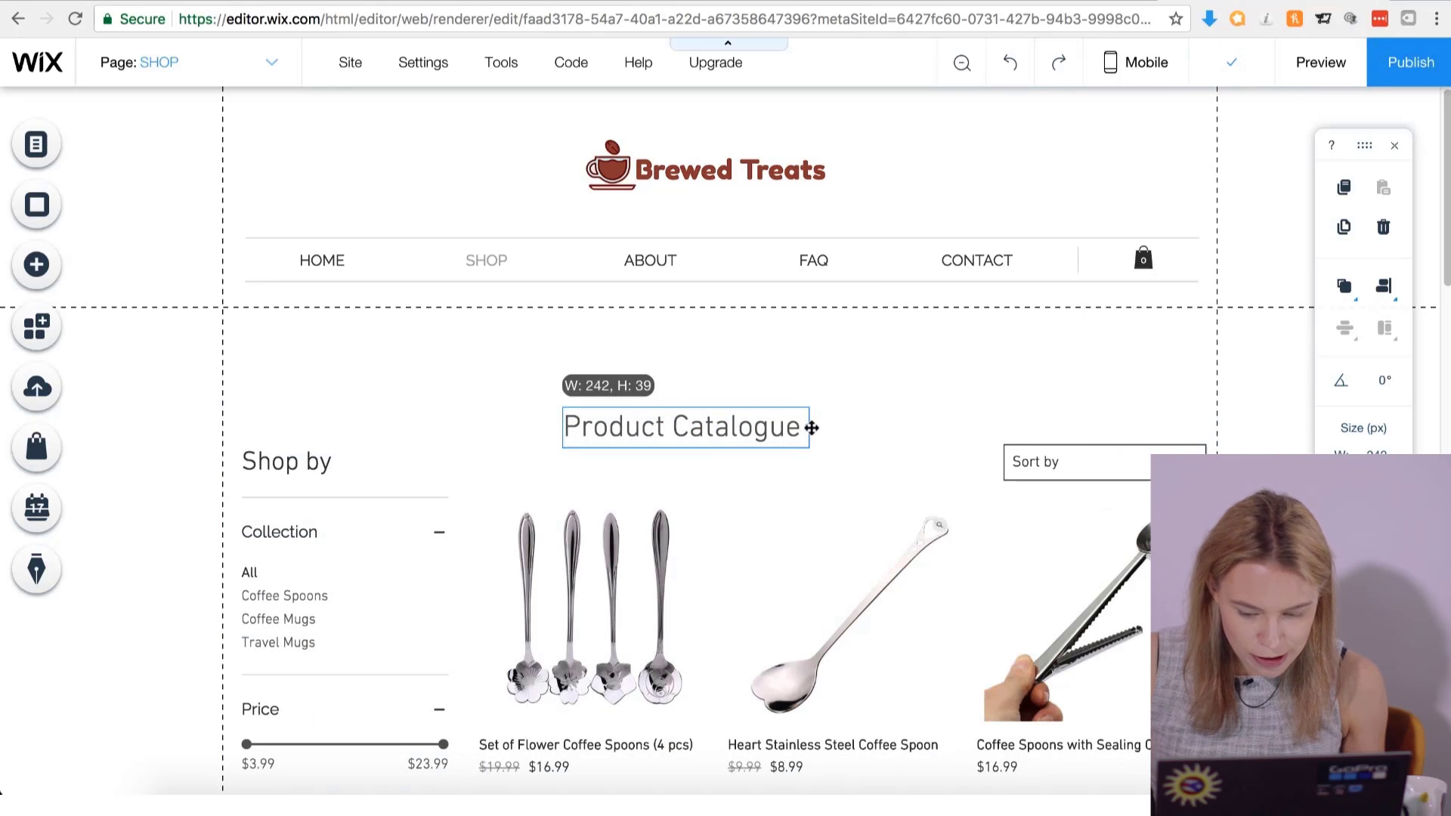
Change the heading text to "Products", narrow its box to fit and move it up above the product gallery.
double_click(744, 437)
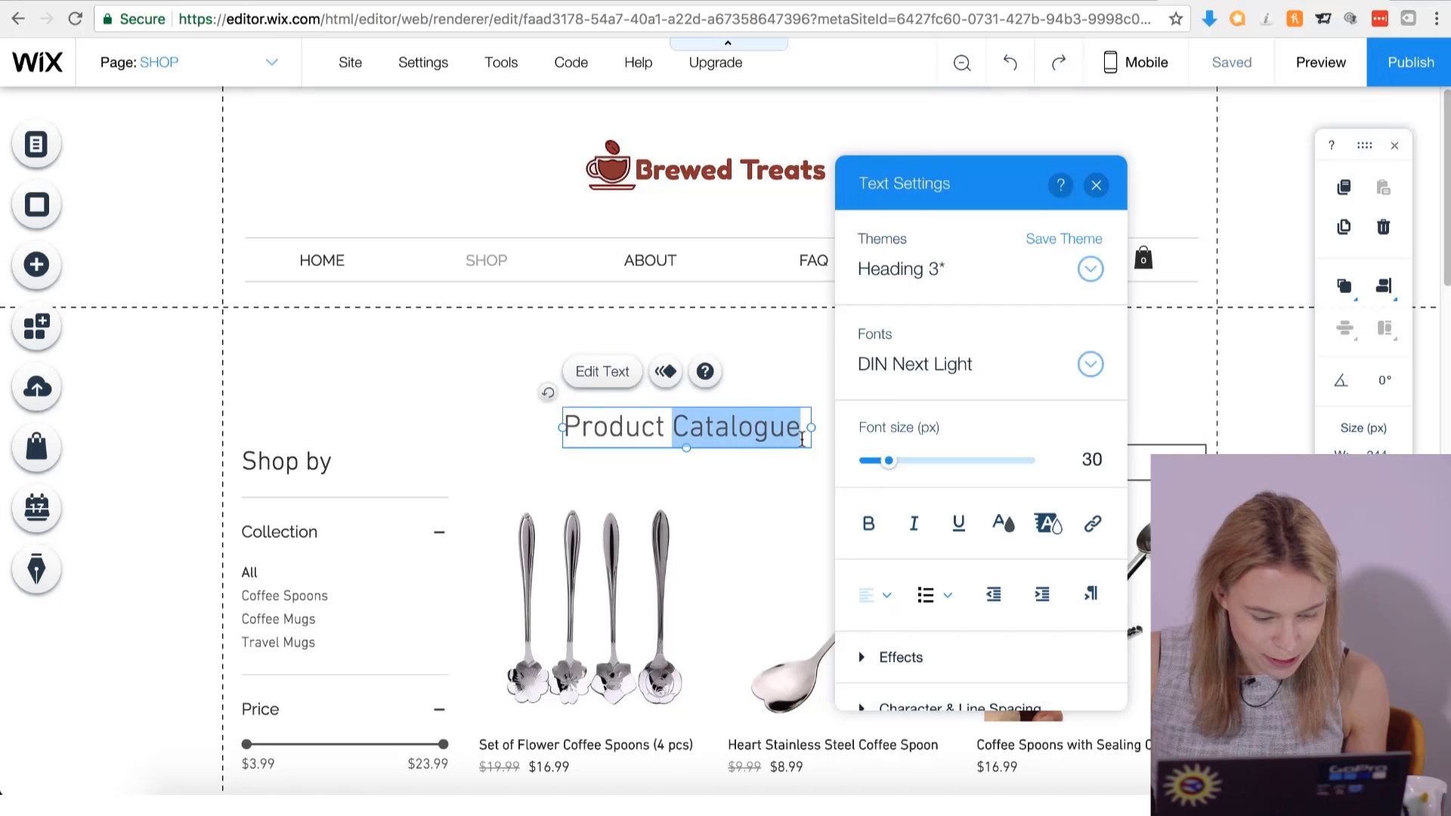
key("BackSpace")
key("BackSpace")
type("s")
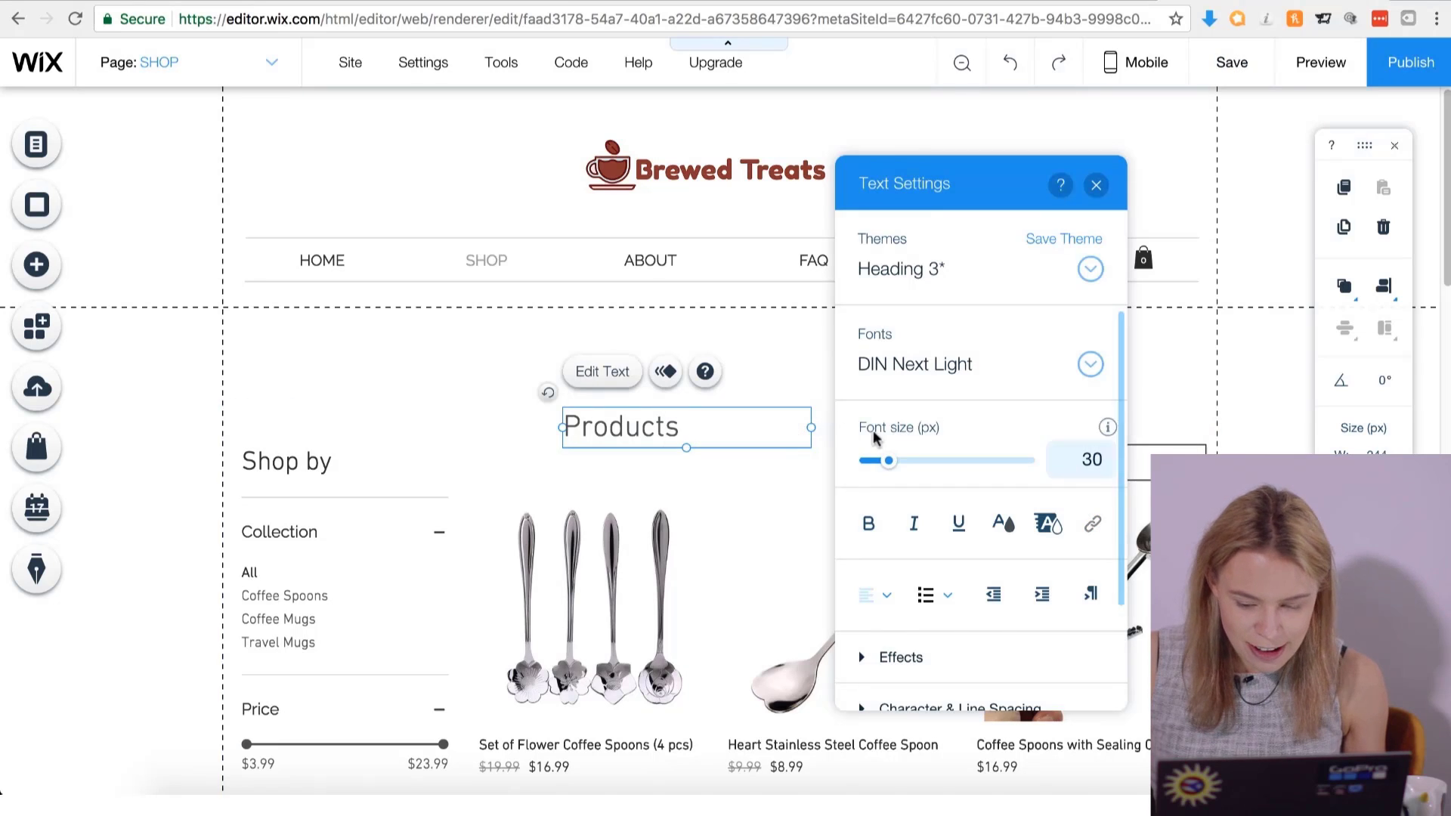
left_click_drag(812, 428, 742, 376)
Replace the heading text with "Browse Product Catalog".
double_click(726, 393)
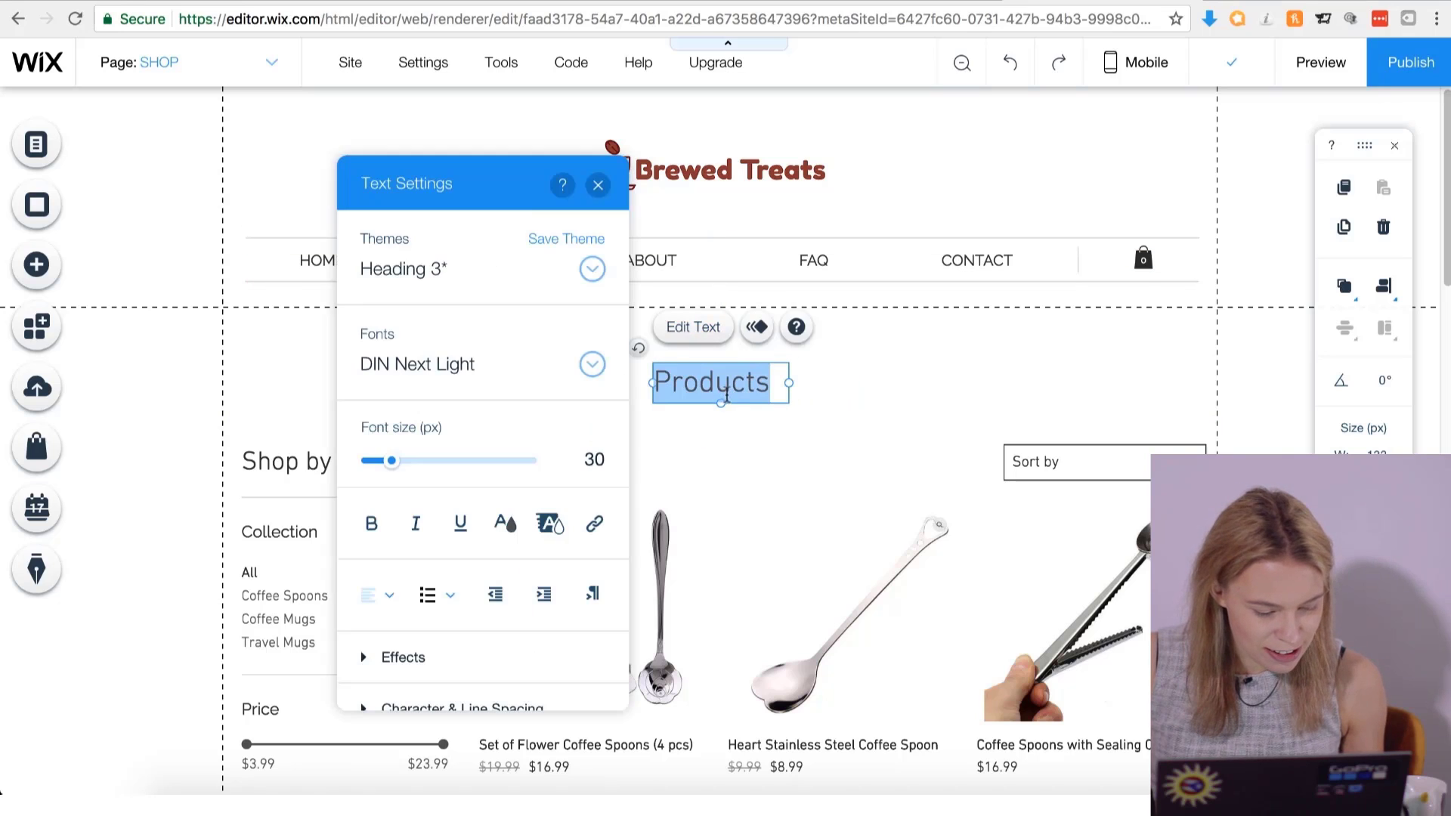
type("Browse")
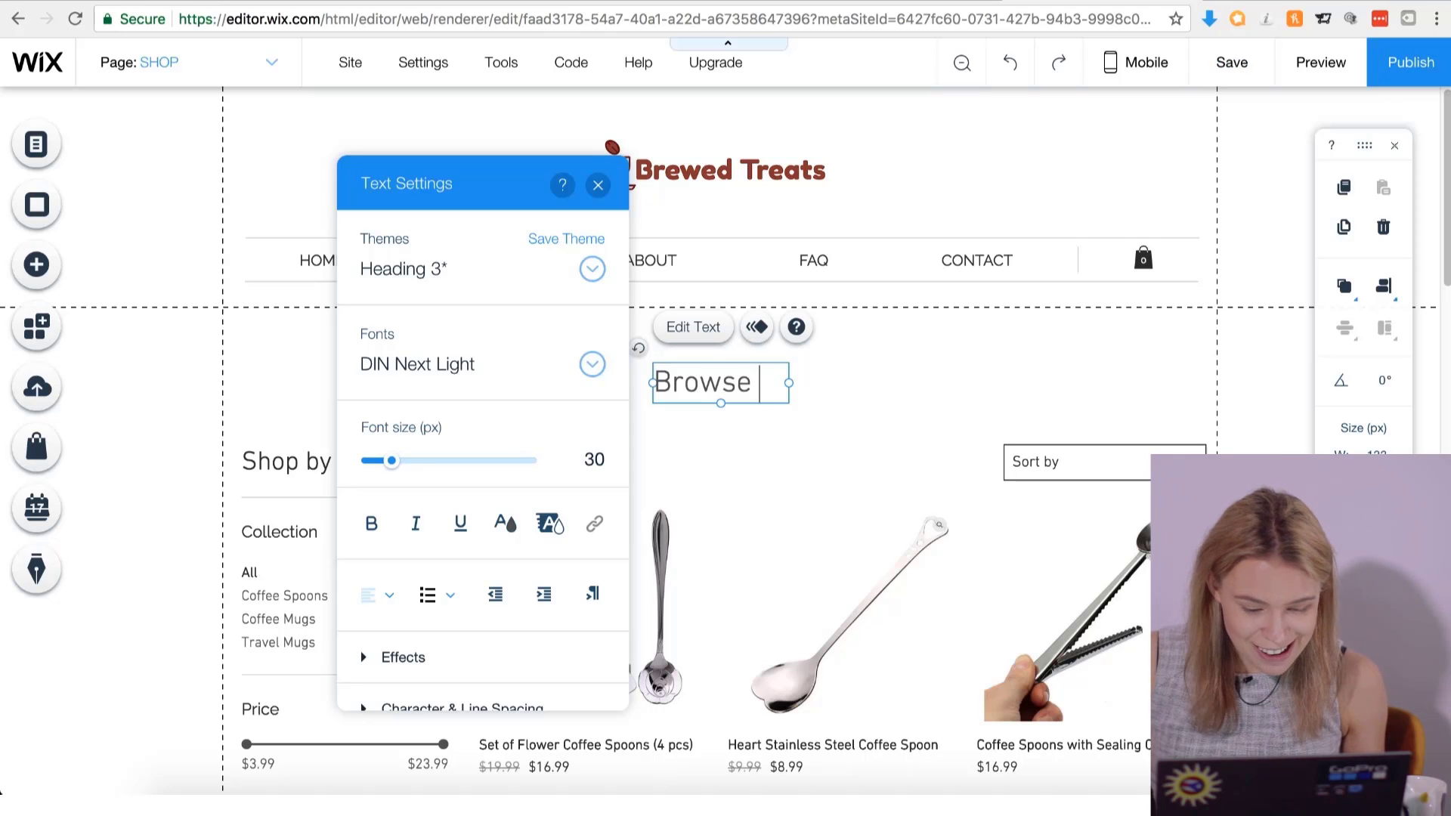
type(" Product")
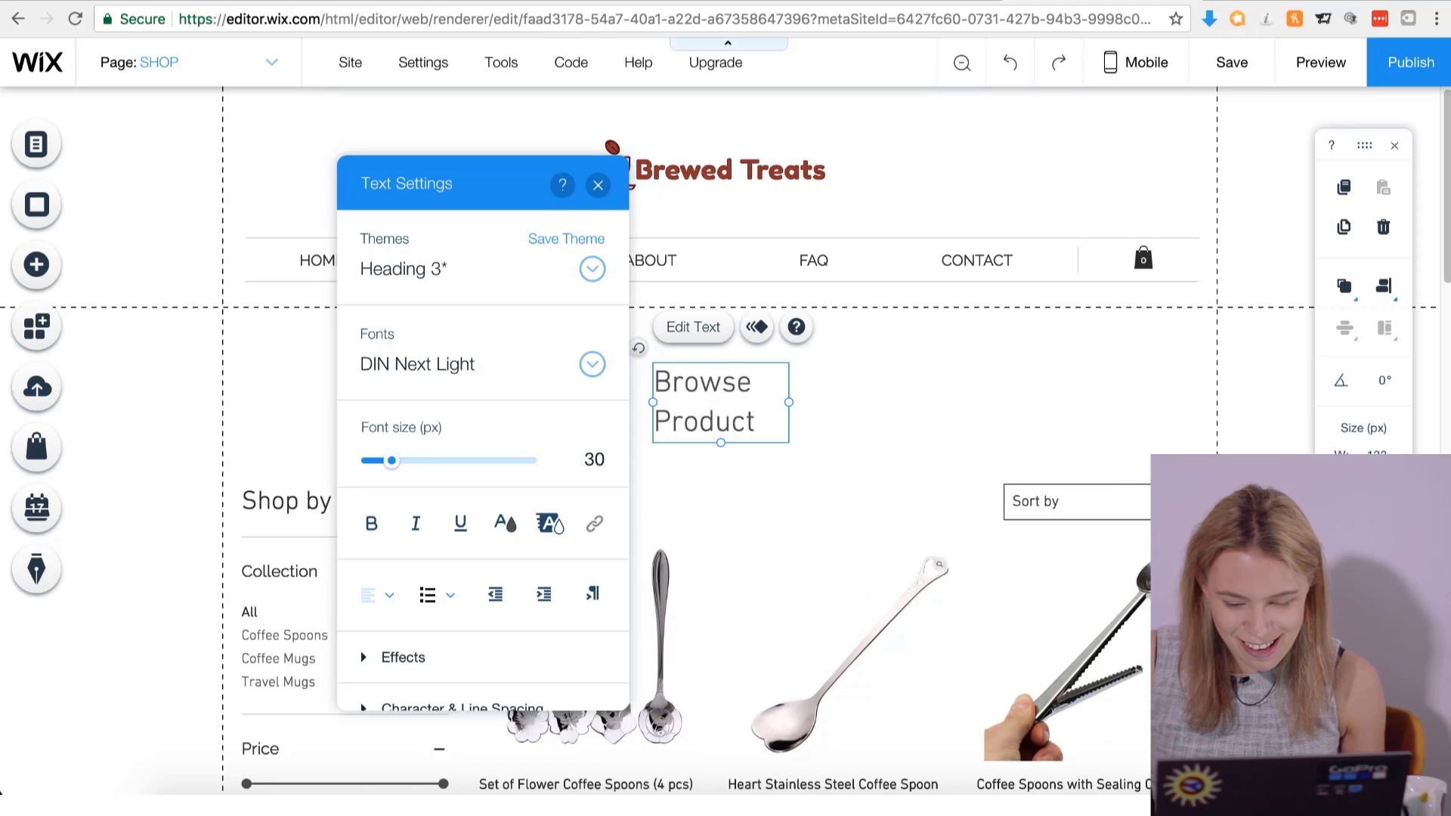
type(" Catalog")
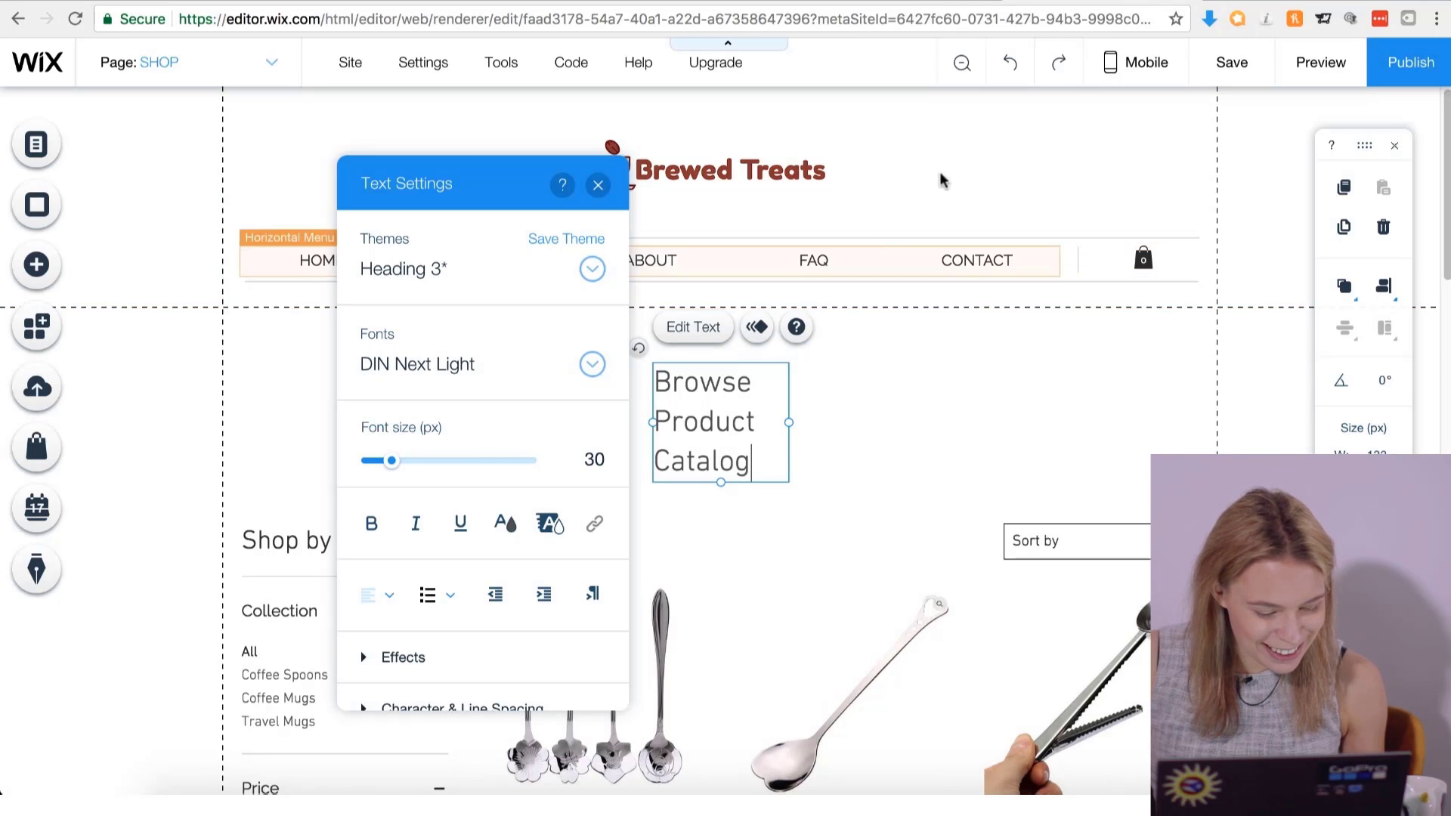
Widen the heading's box, slightly reduce its font size so the text fits on one line, and trim the box to the text.
left_click_drag(788, 423, 910, 408)
left_click_drag(948, 410, 965, 408)
double_click(775, 380)
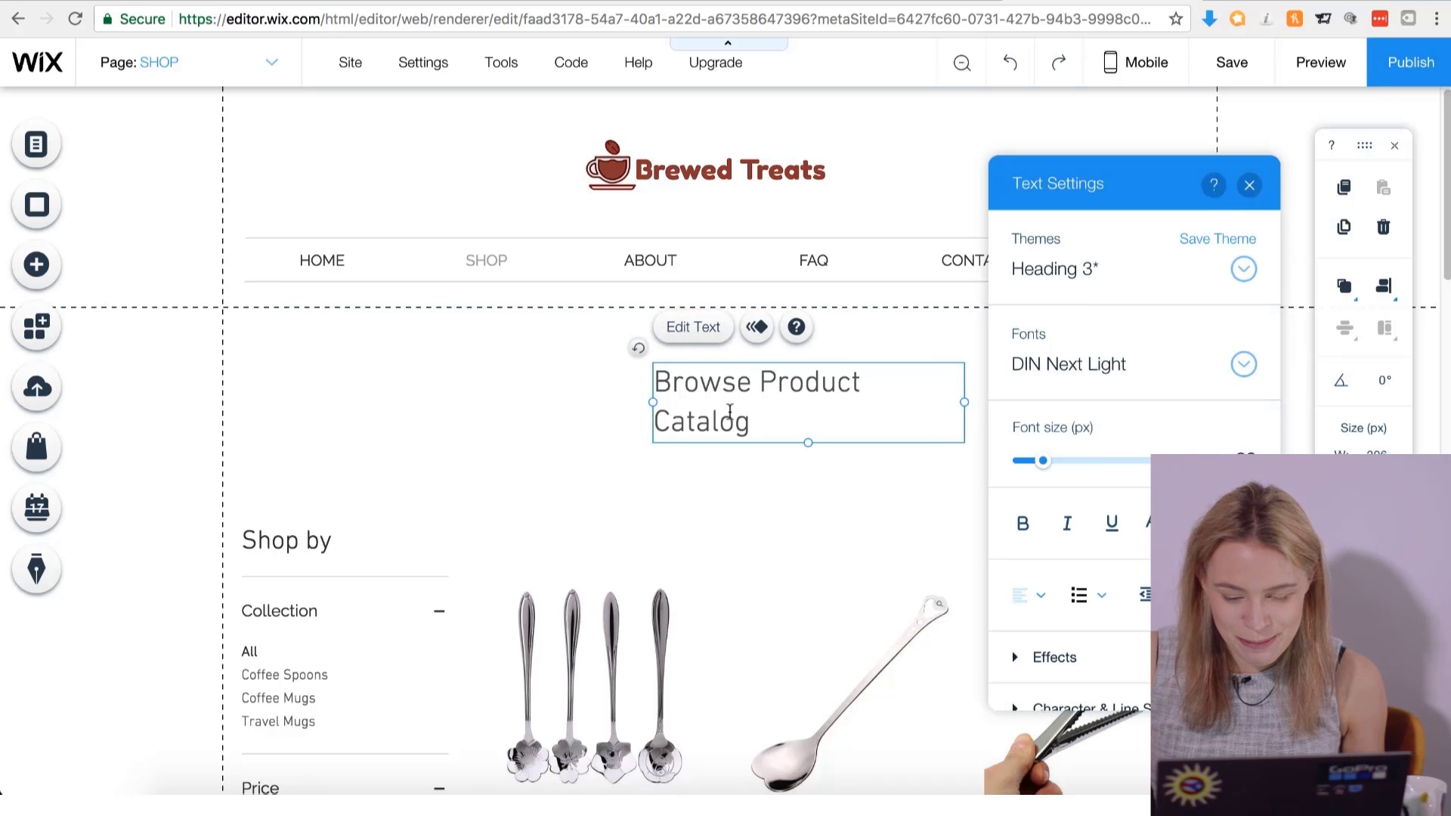
key("ctrl+a")
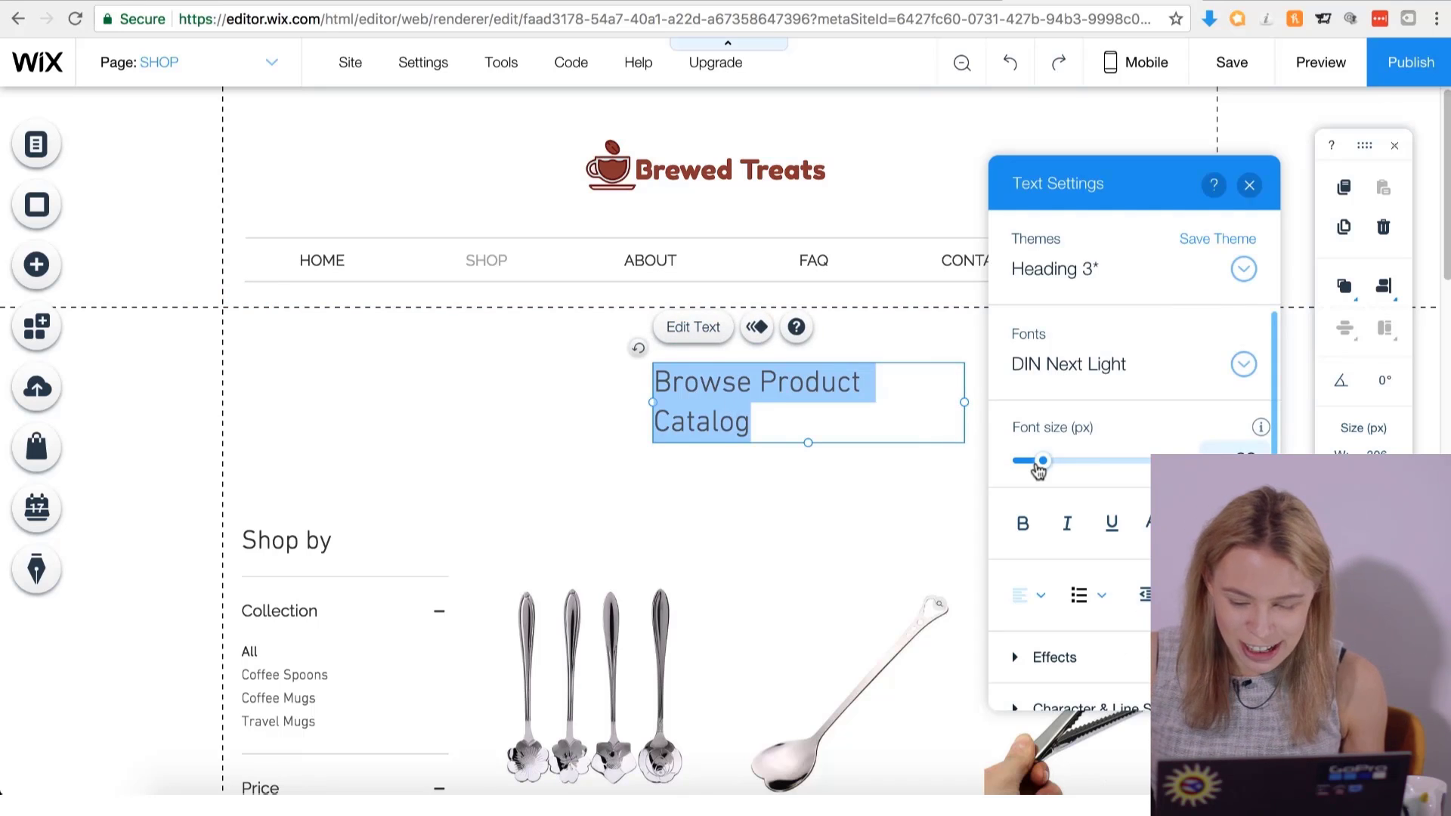
left_click_drag(1042, 462, 1043, 474)
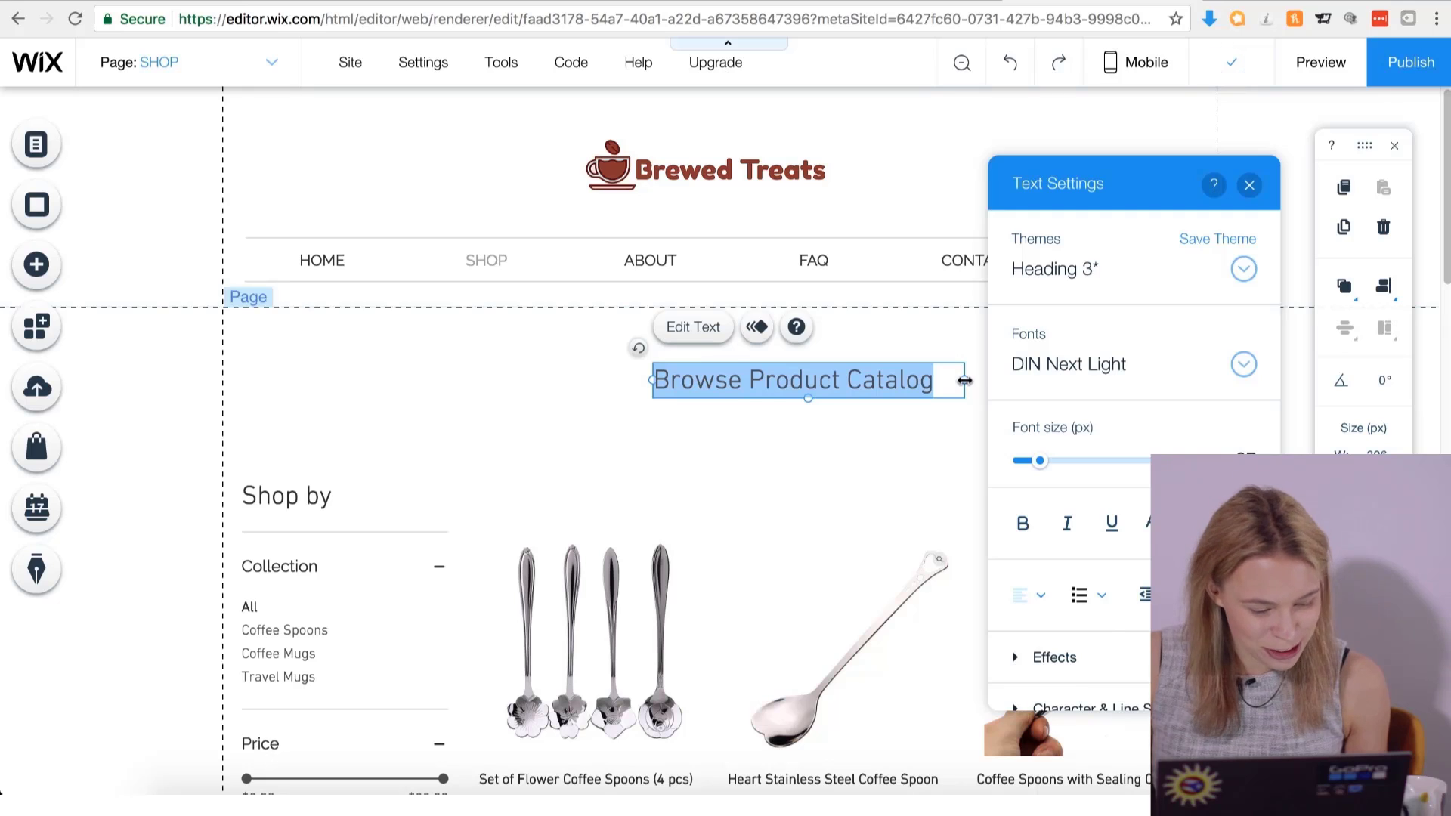
left_click_drag(963, 379, 936, 384)
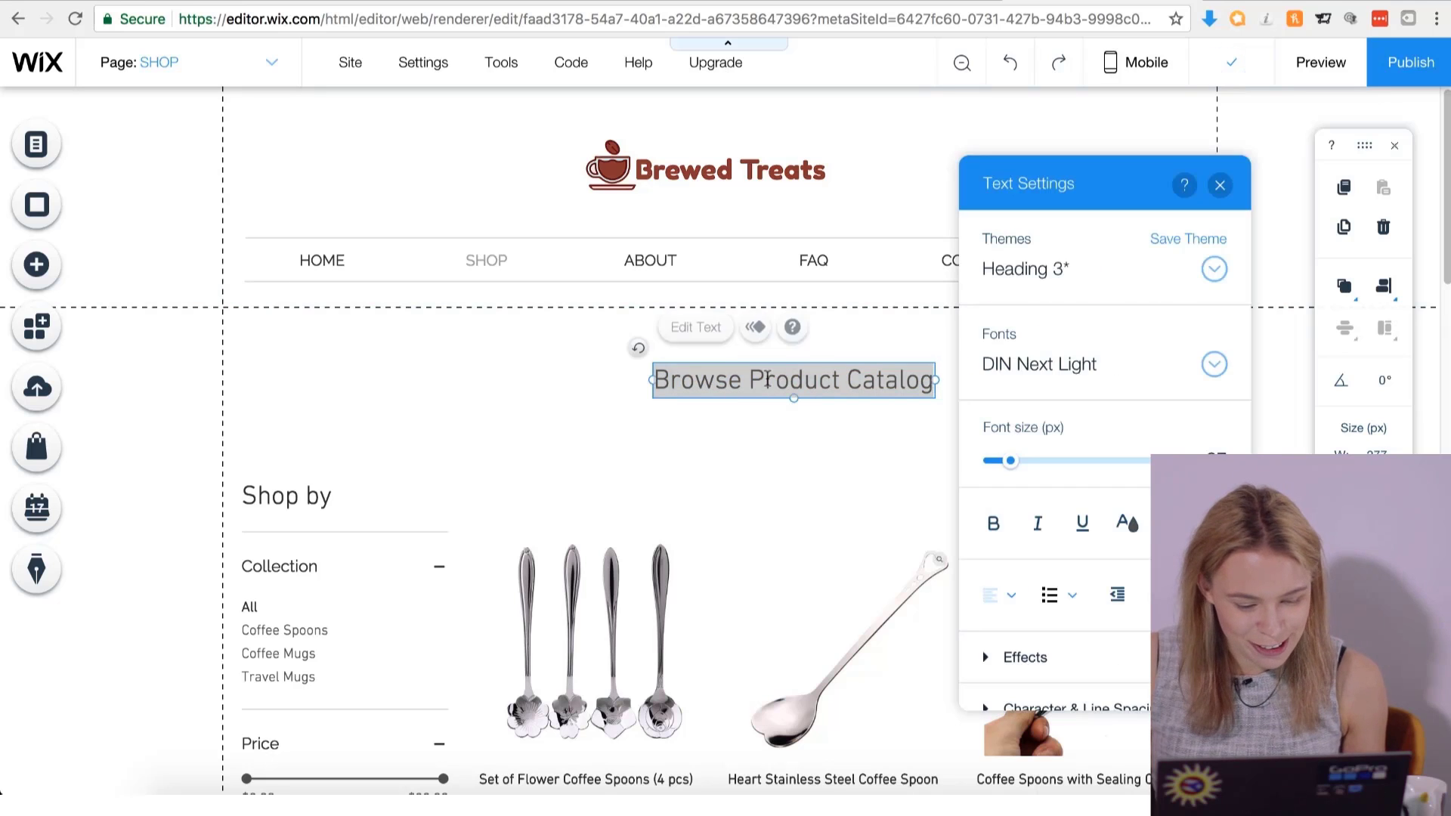
Move the heading to the middle above the gallery and align it to the page's horizontal centre.
left_click(790, 415)
left_click_drag(719, 379, 658, 379)
left_click(1384, 287)
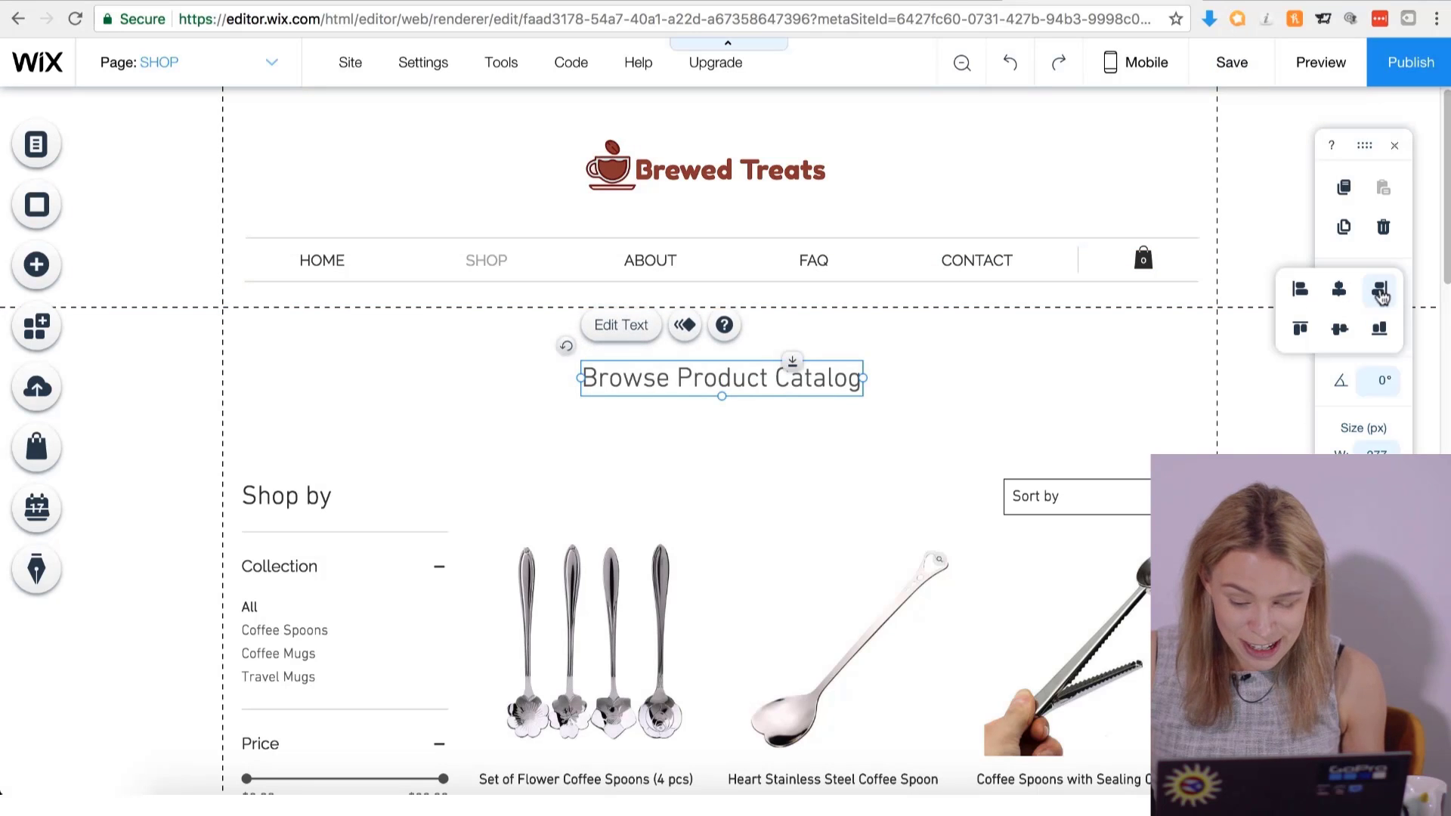
left_click(1341, 288)
left_click(877, 401)
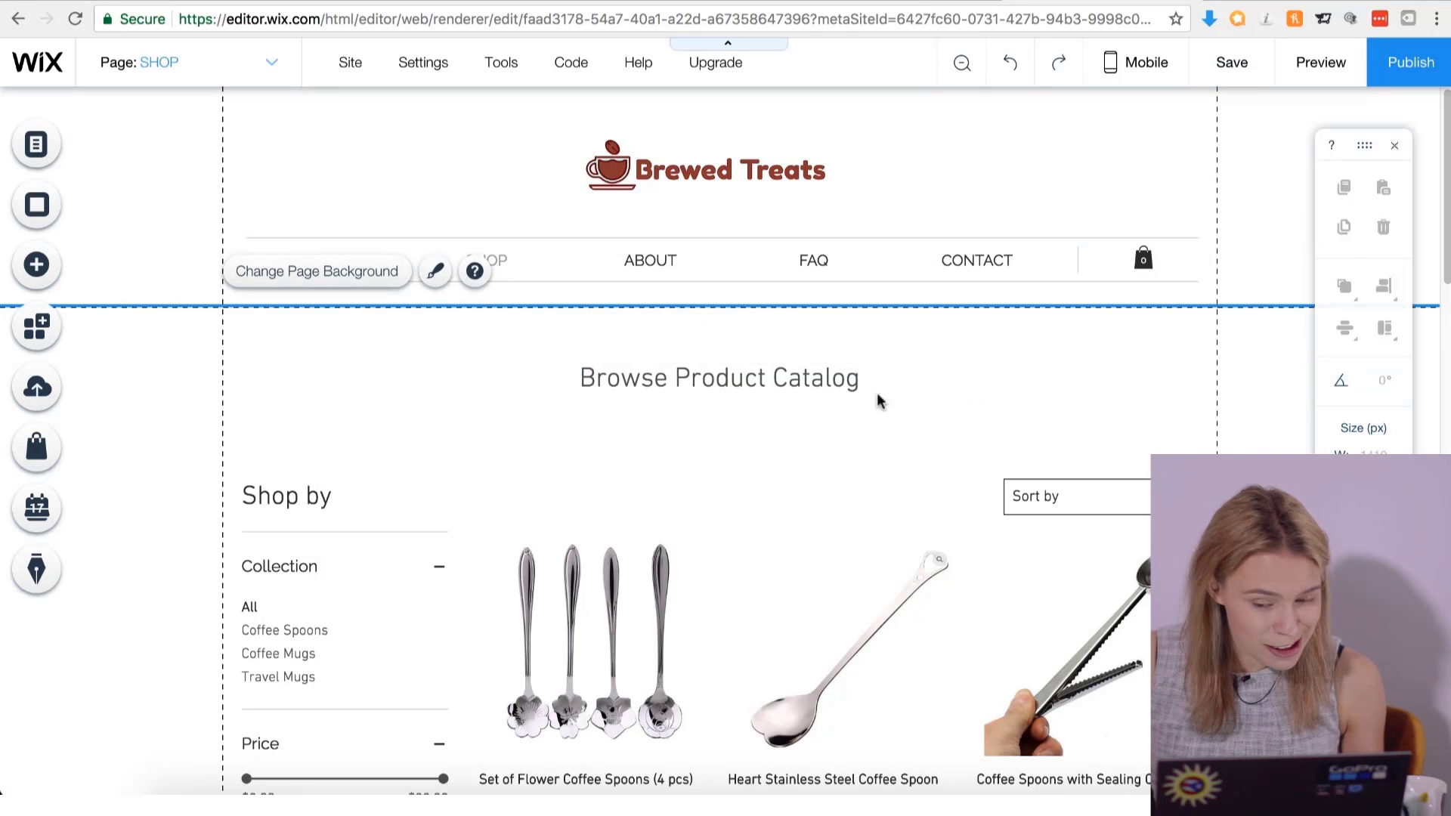
Rename the SHOP page as PRODUCTS in the site menu and save the site.
scroll(1055, 431, "down", 2)
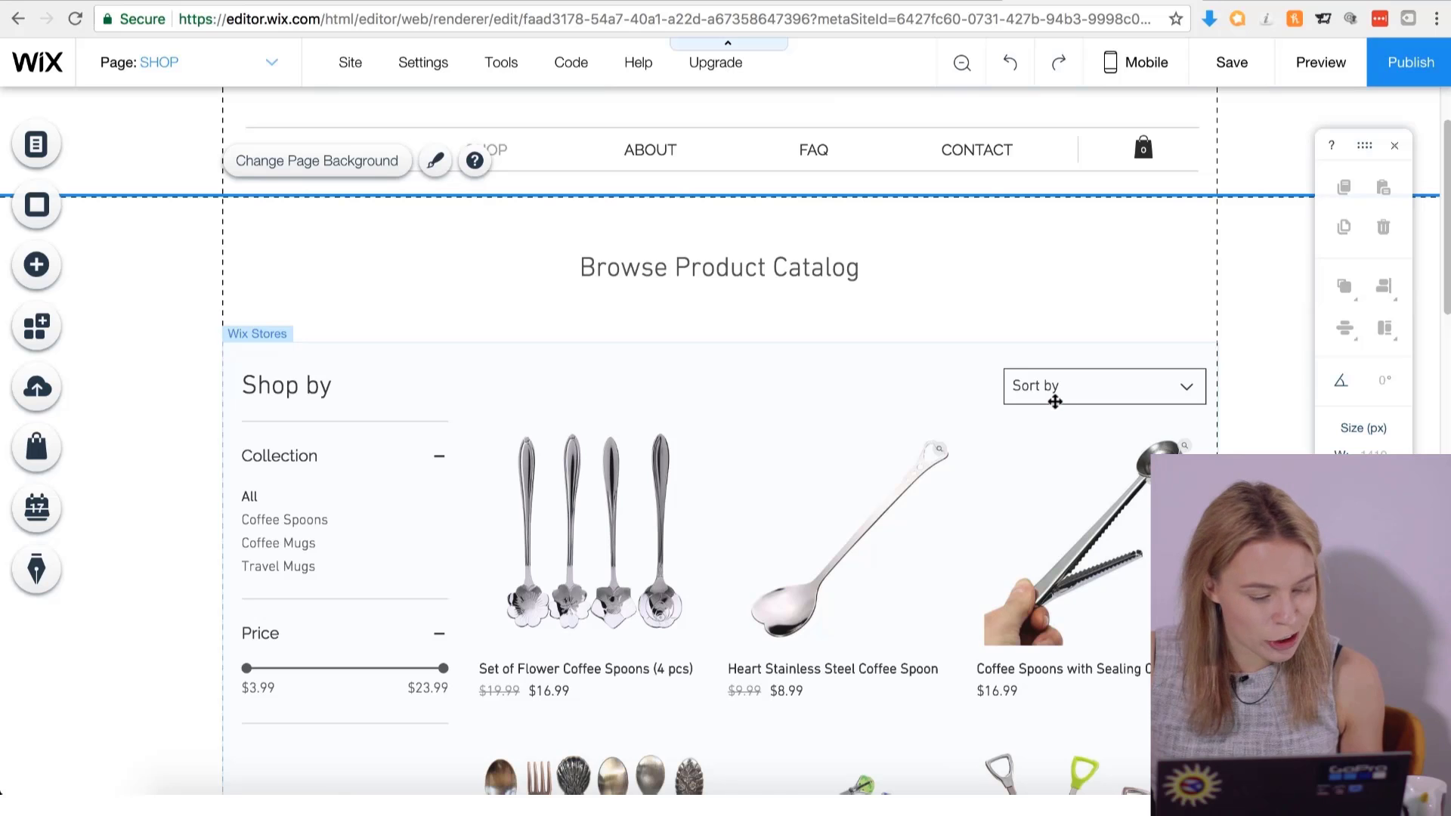
scroll(415, 557, "down", 20)
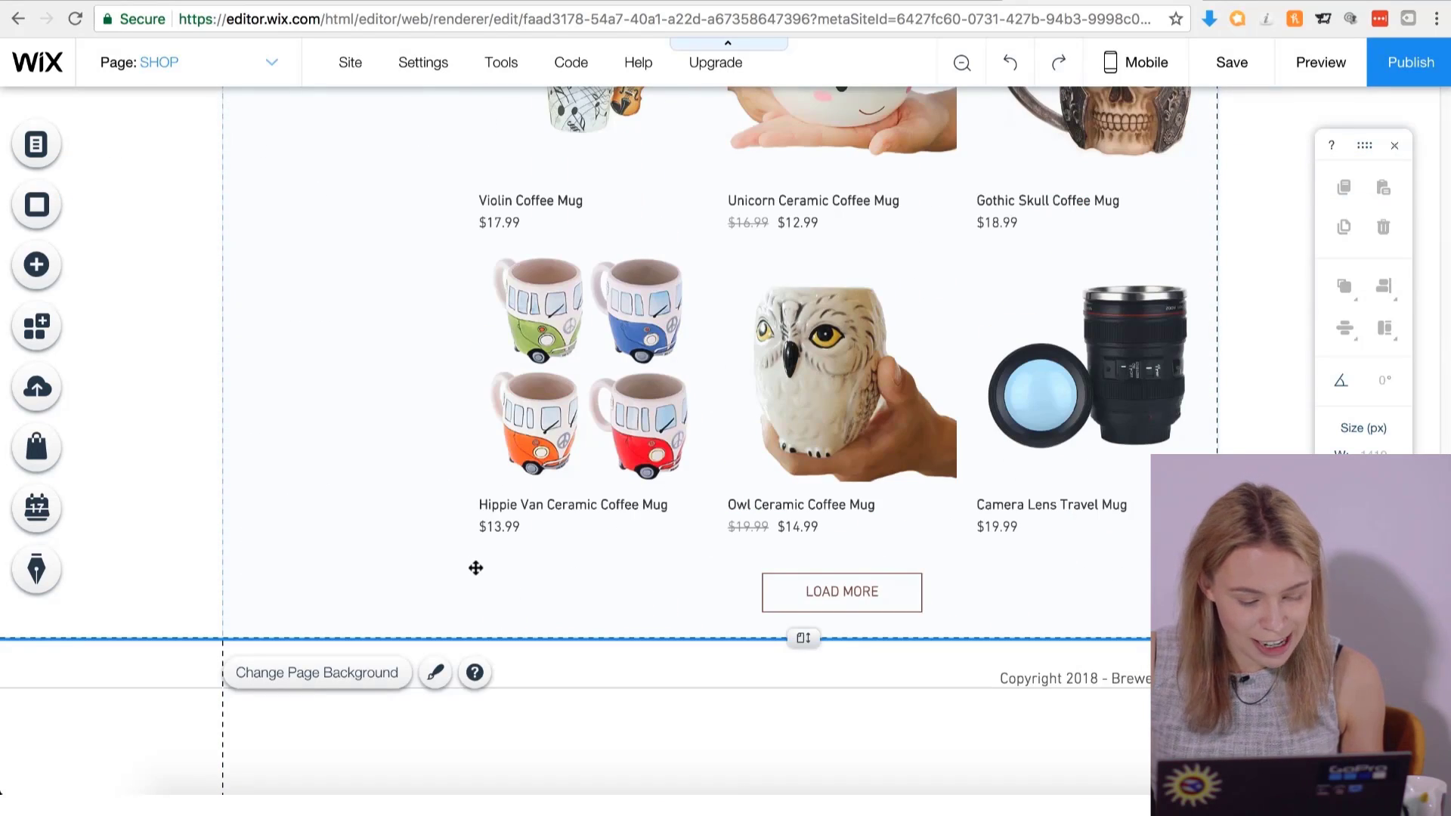
scroll(475, 568, "up", 20)
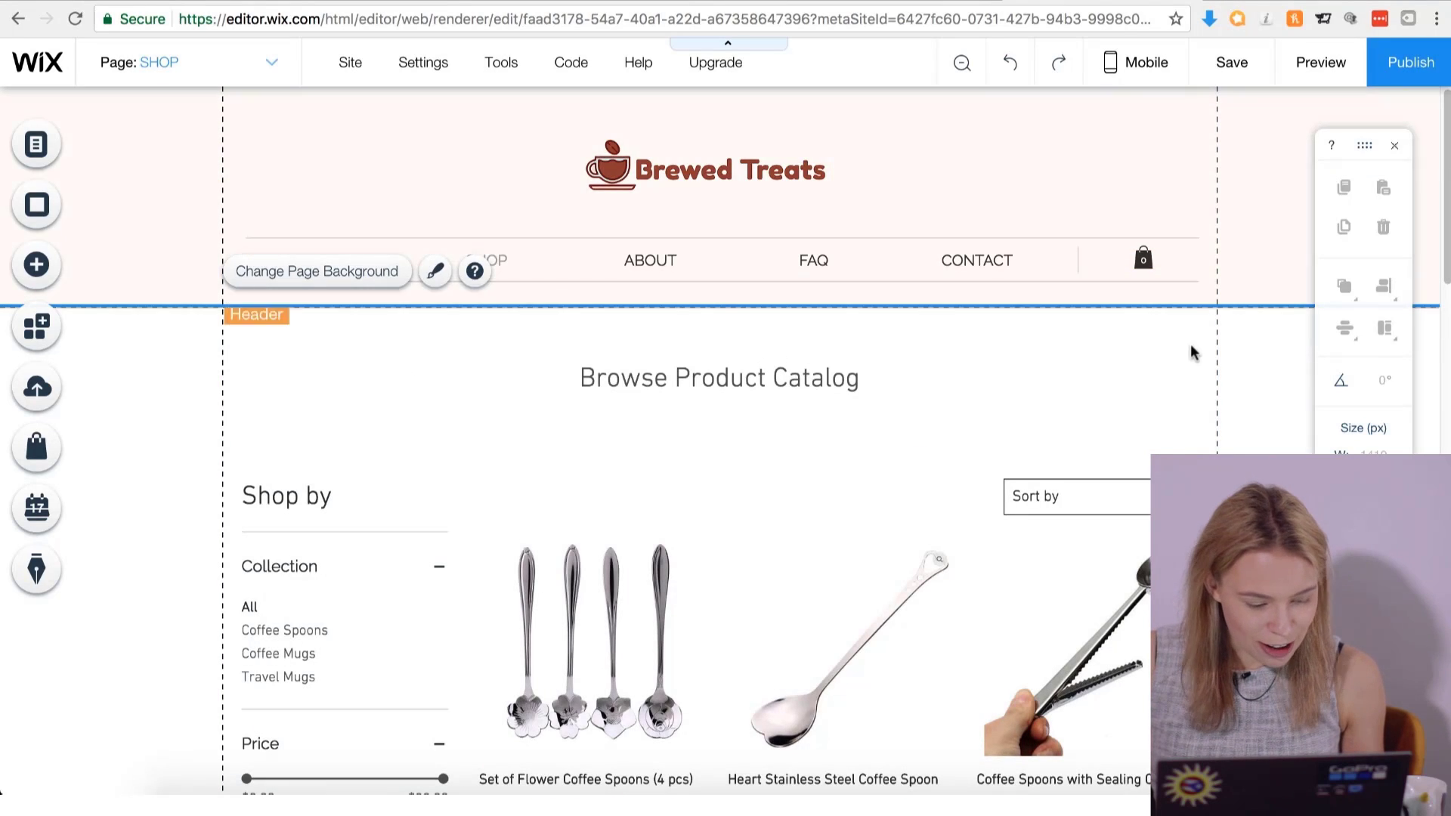
left_click(279, 68)
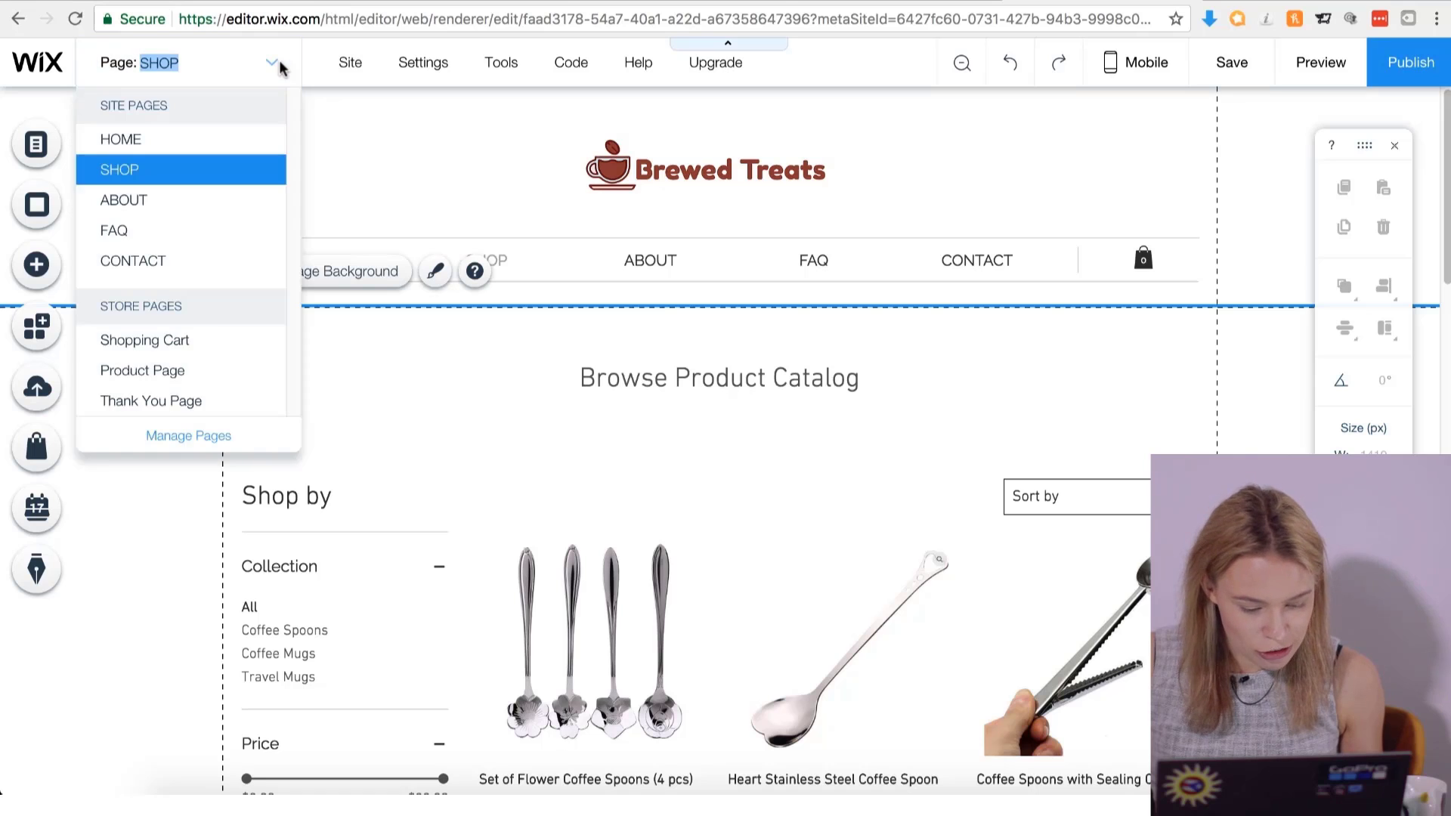
left_click(186, 431)
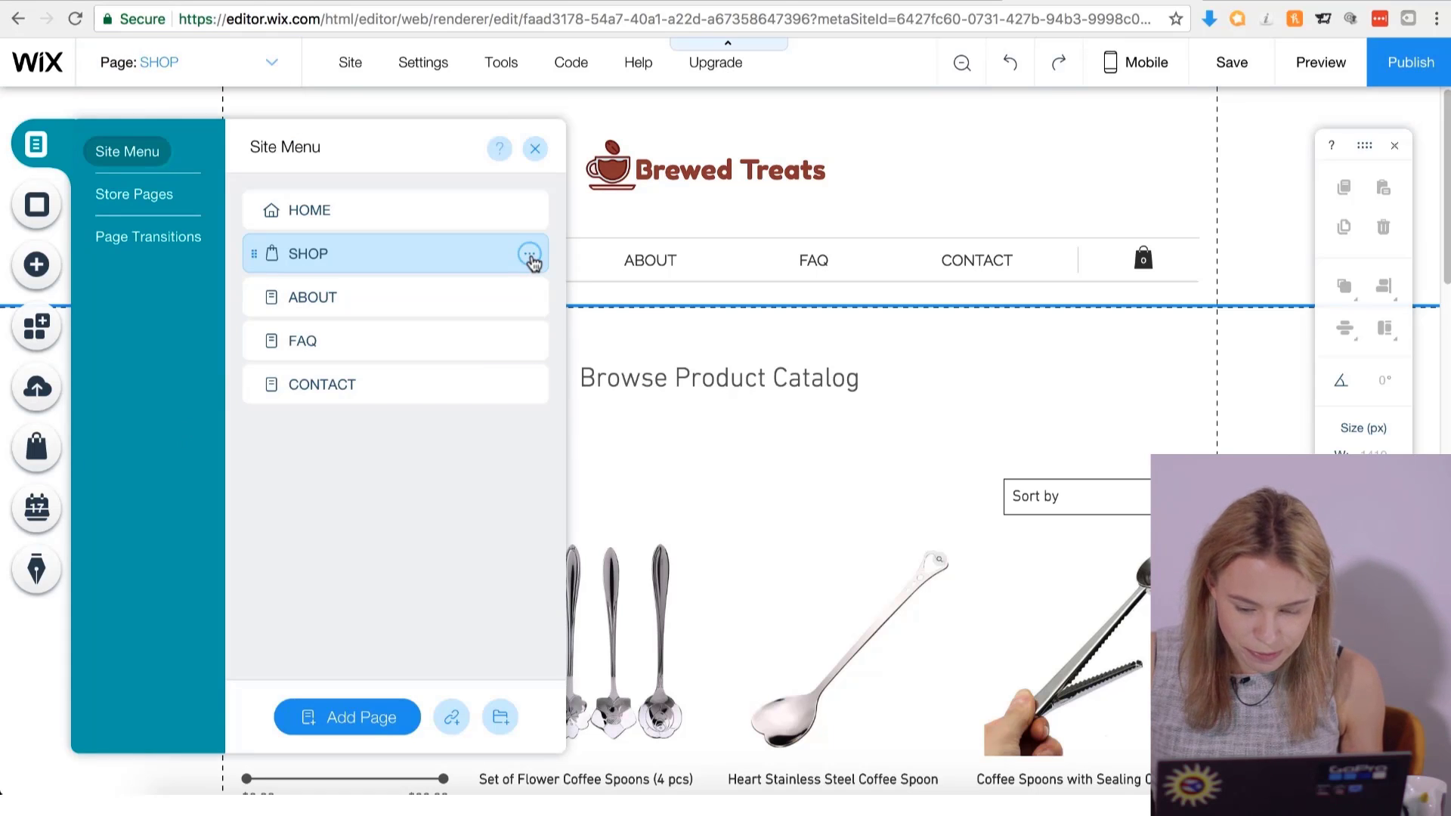
left_click(530, 255)
left_click(628, 331)
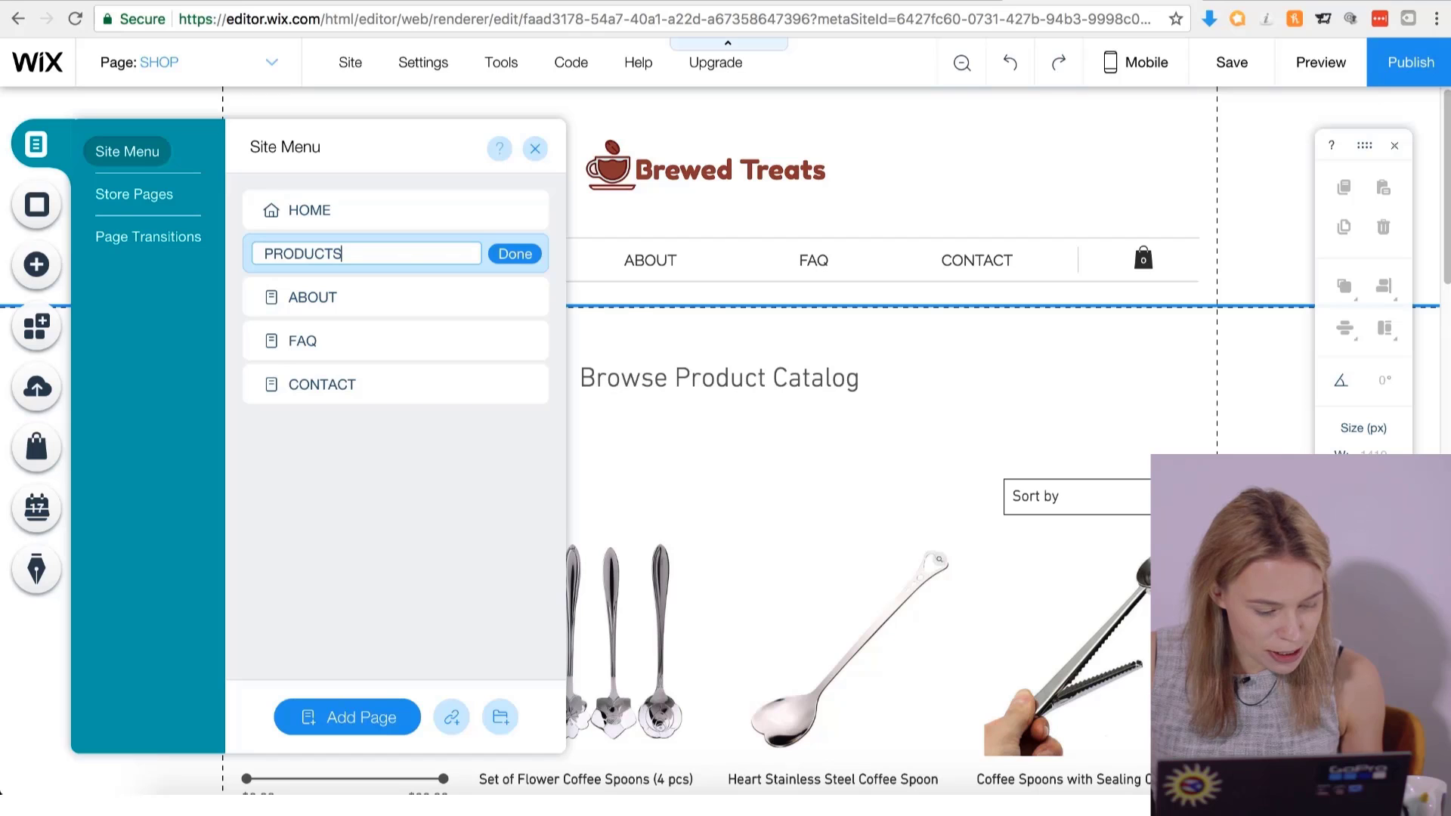
left_click(510, 255)
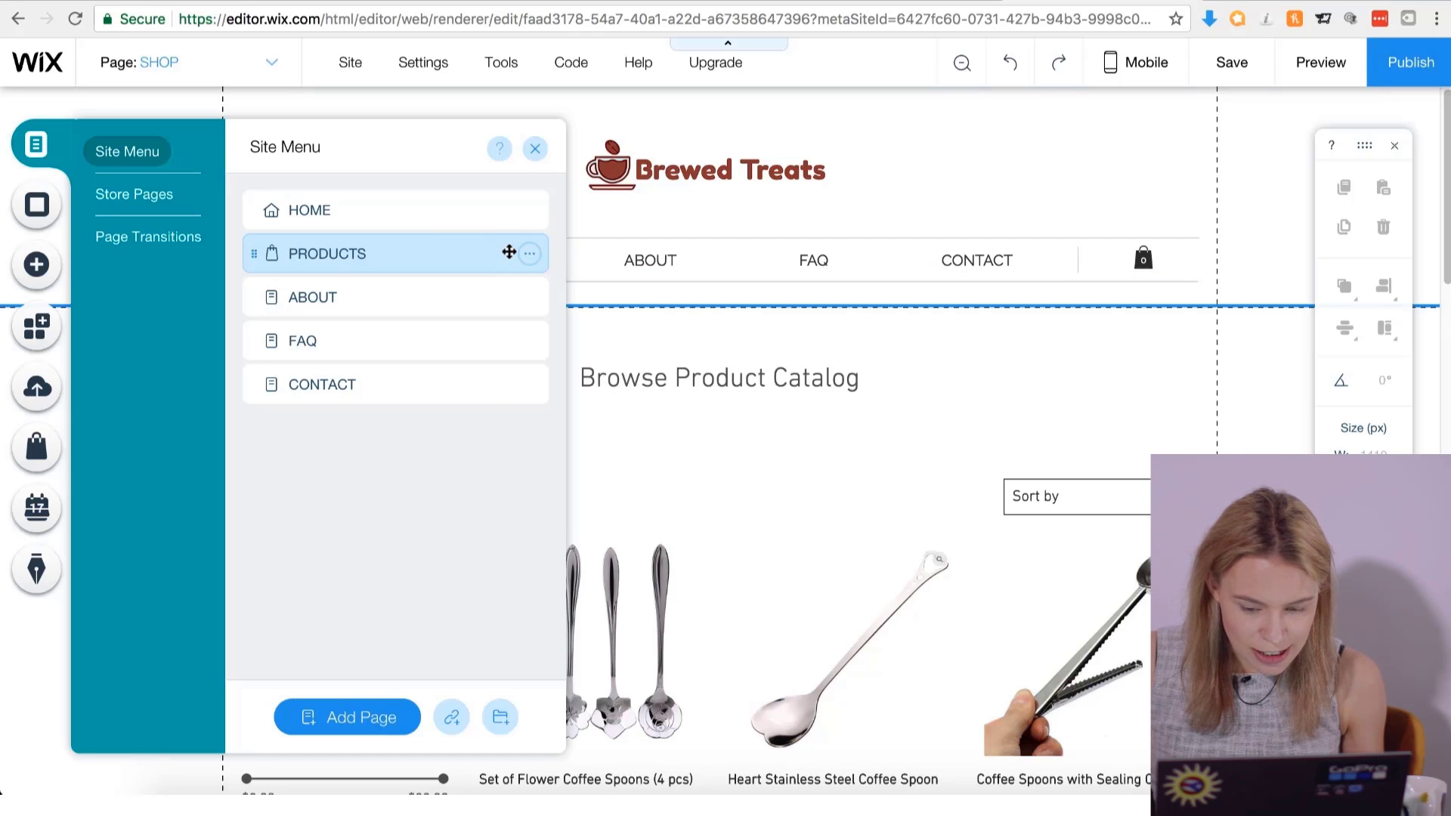
left_click(536, 154)
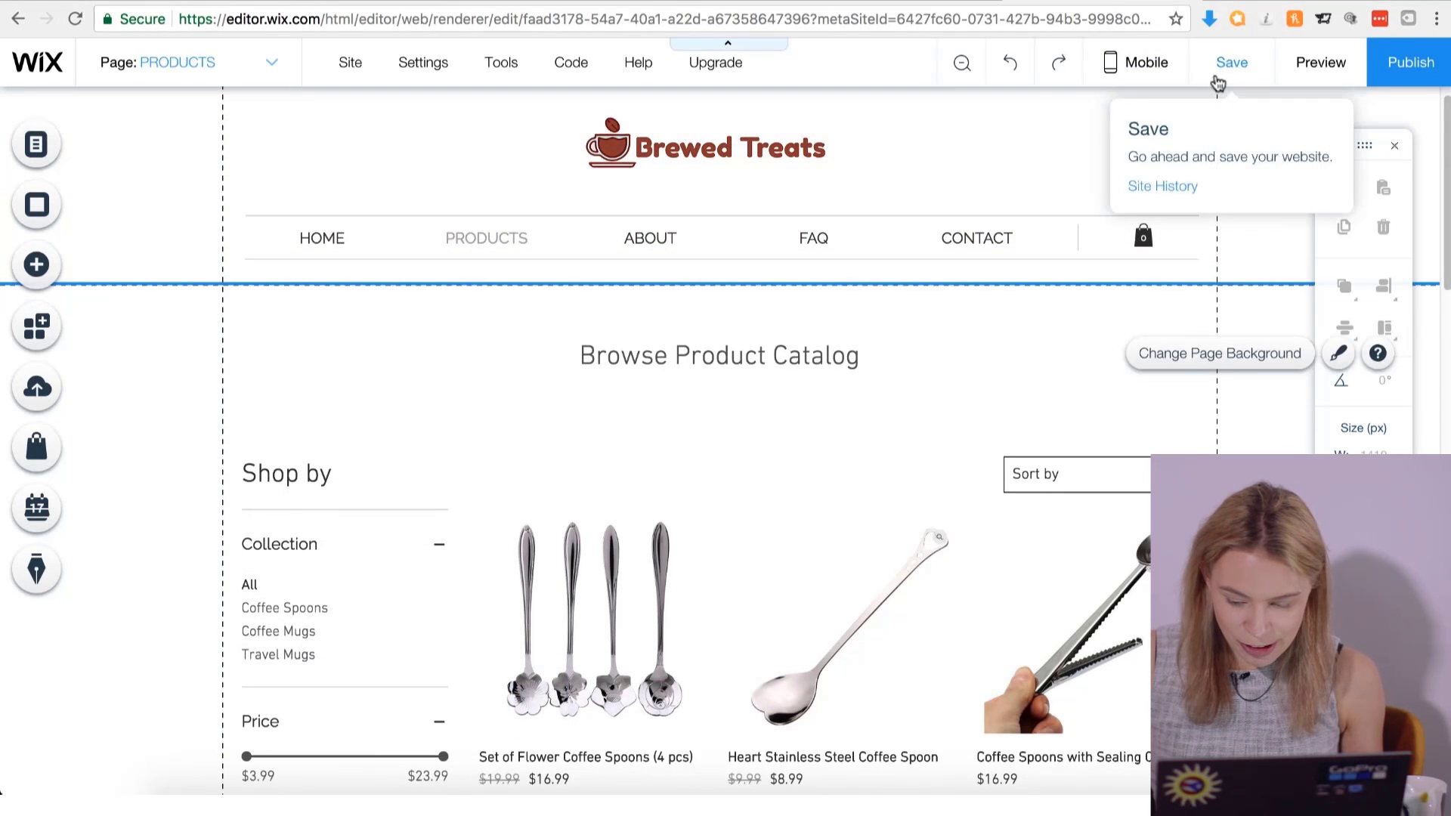
left_click(1217, 78)
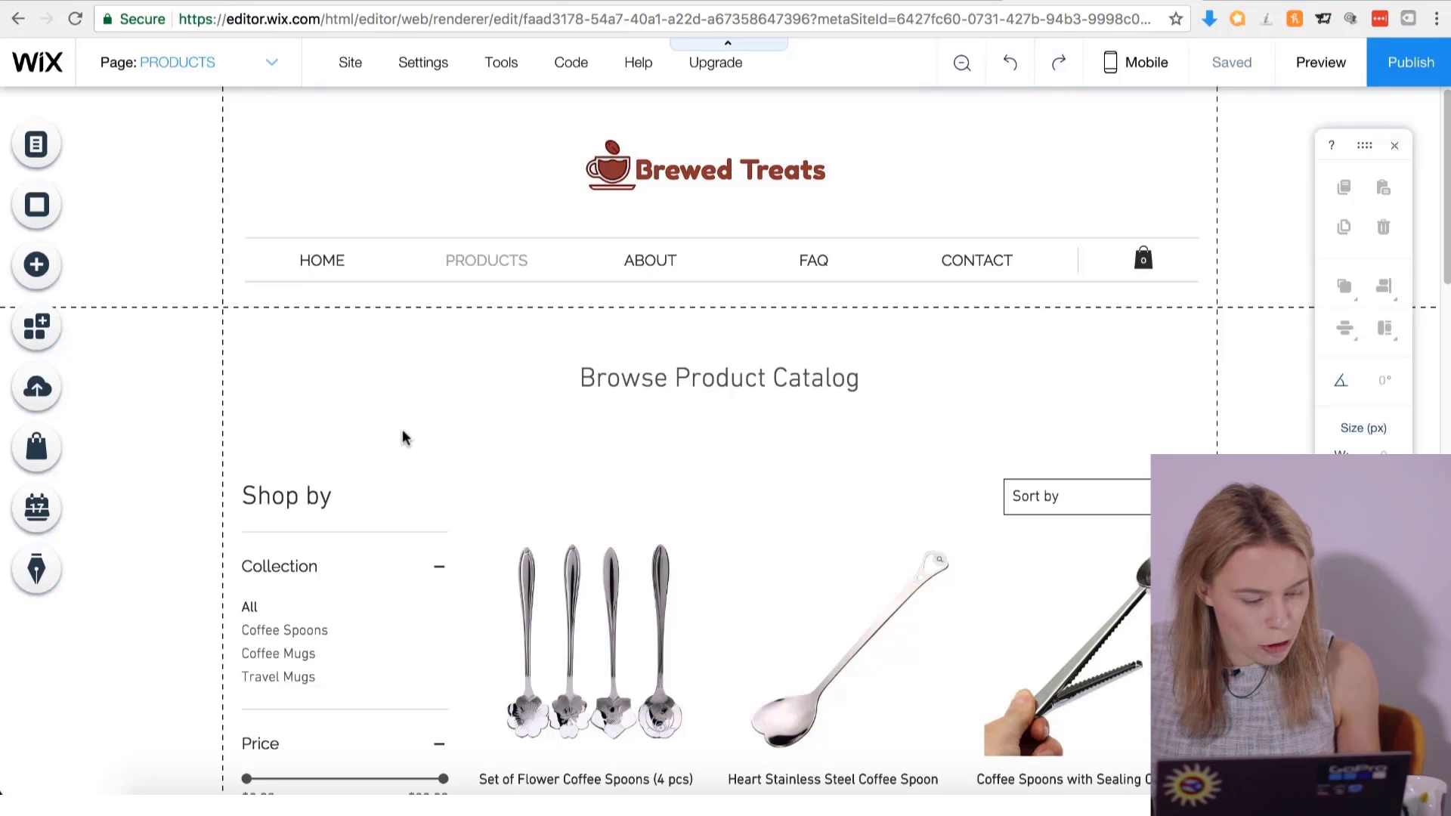
Add a new page named "Coffee Mugs" to the site menu and nest it as a subpage under PRODUCTS.
left_click(261, 64)
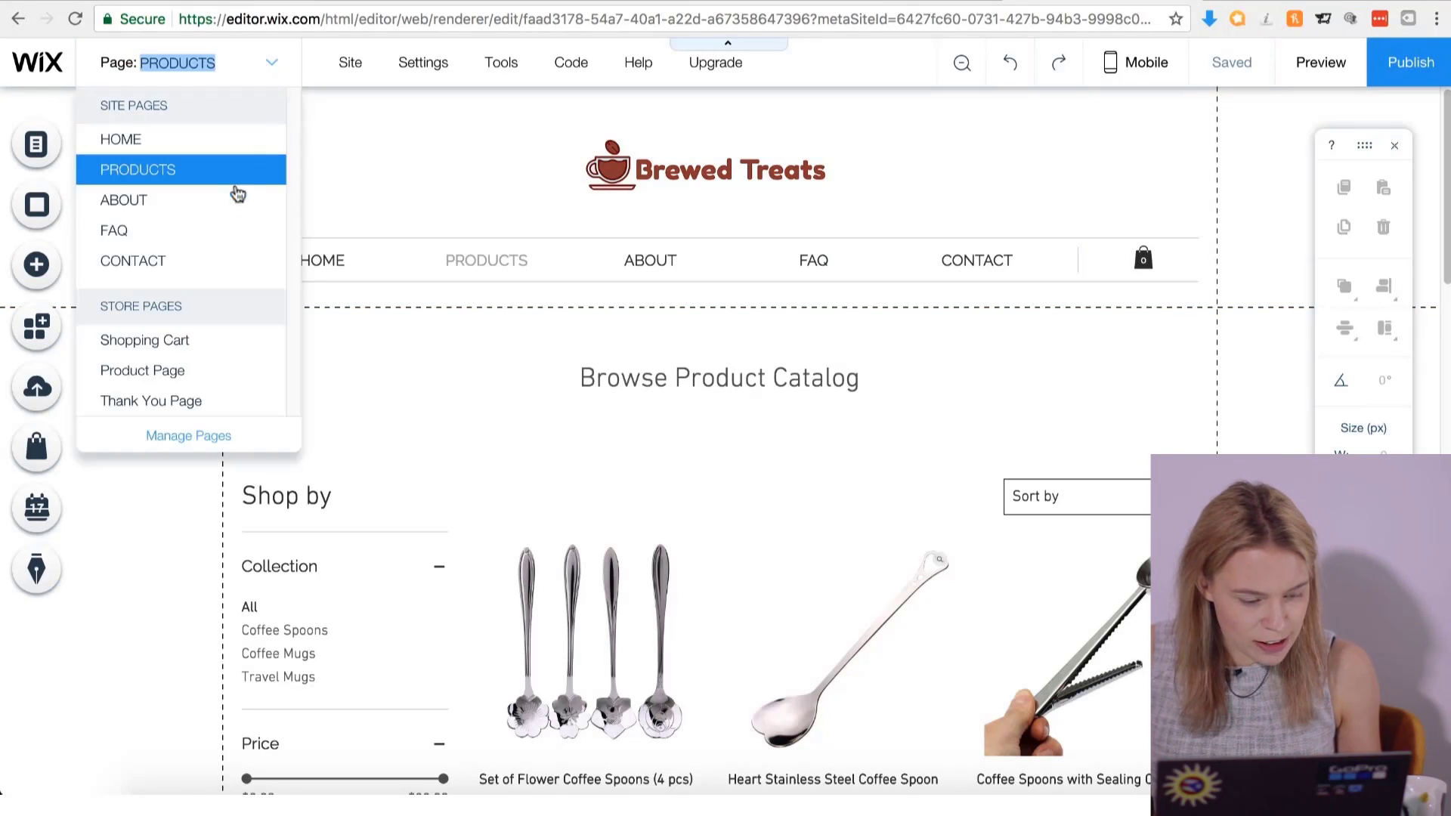
left_click(219, 437)
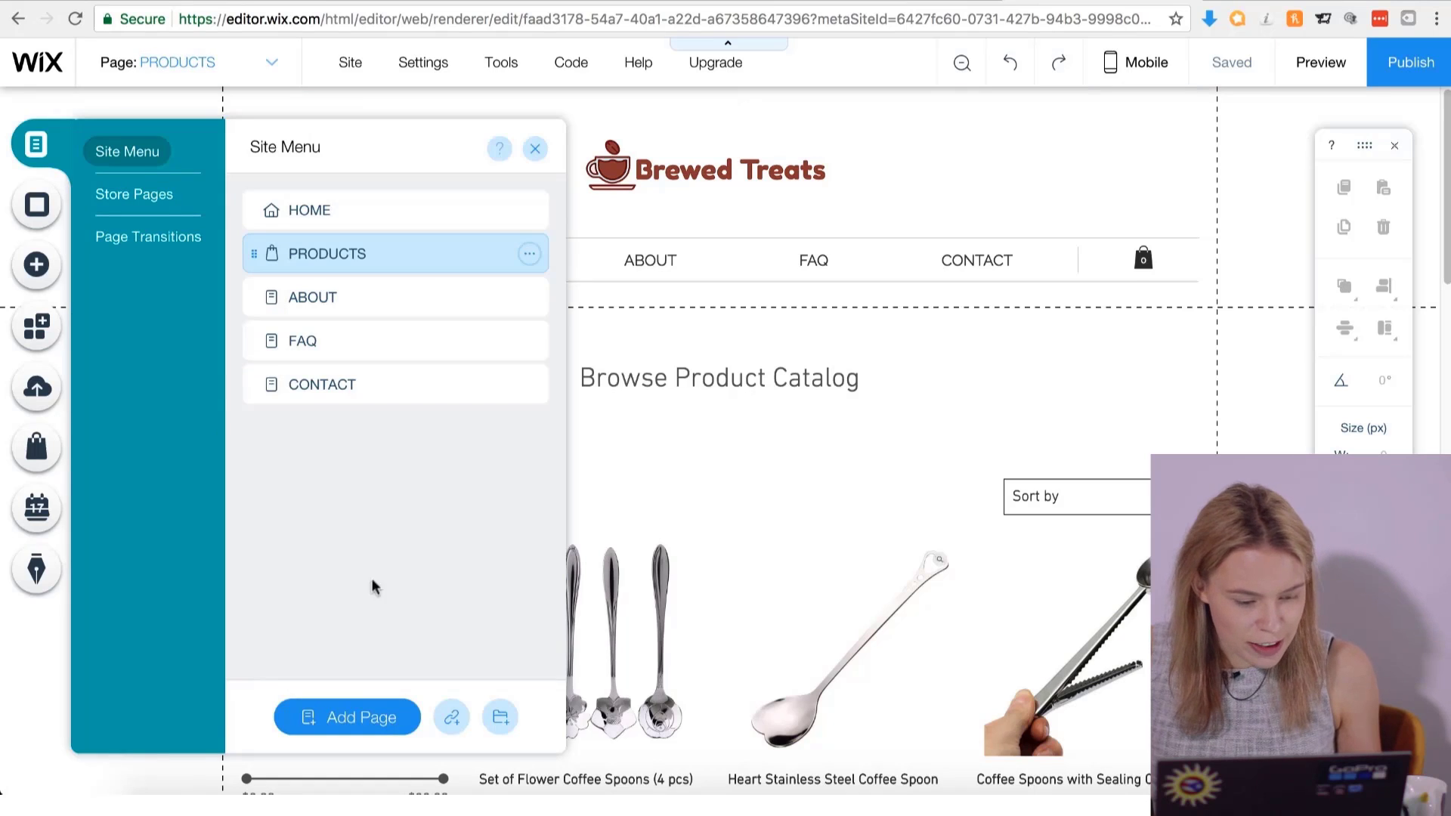
left_click(364, 721)
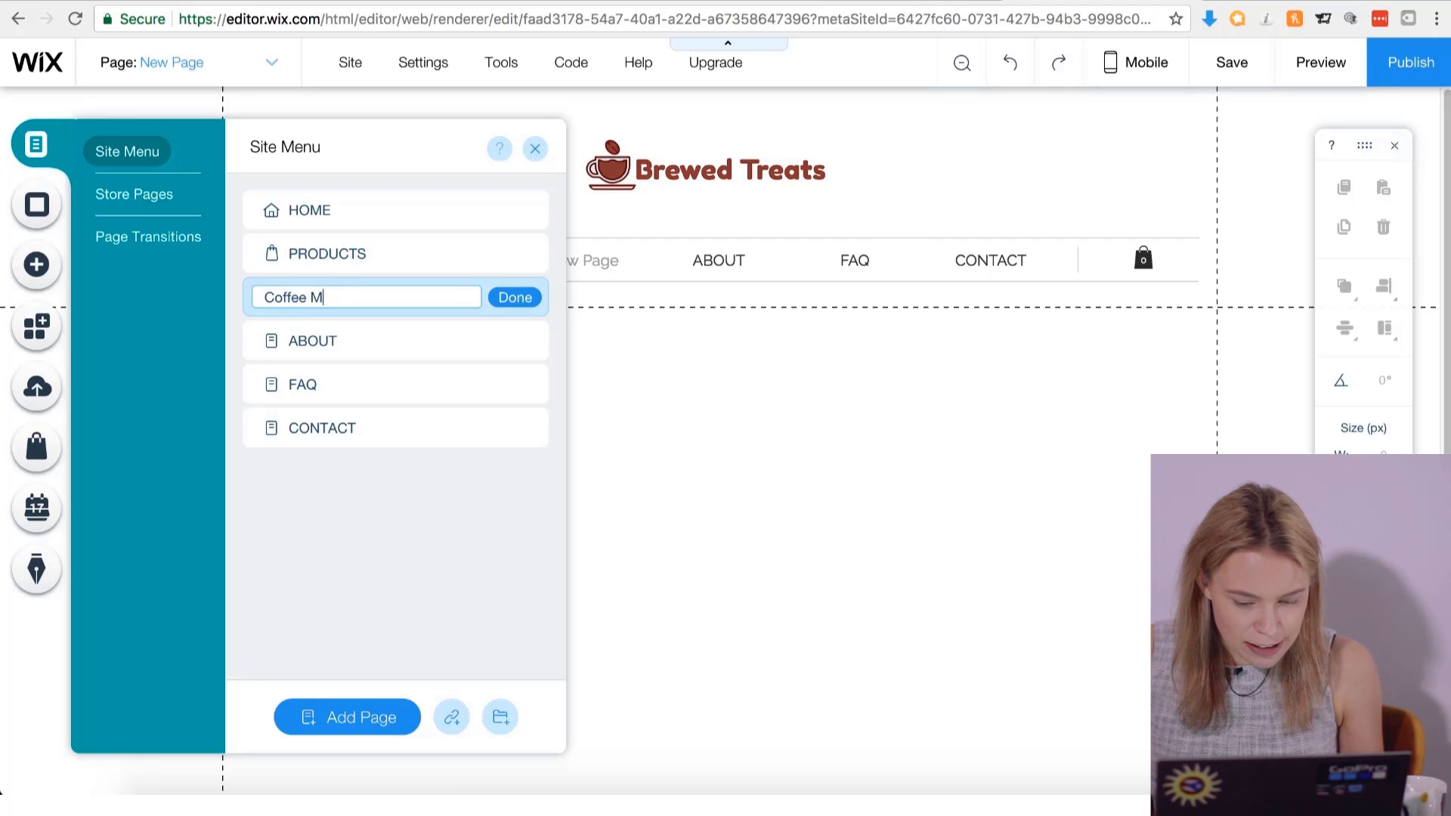
left_click(514, 299)
left_click_drag(318, 297, 365, 273)
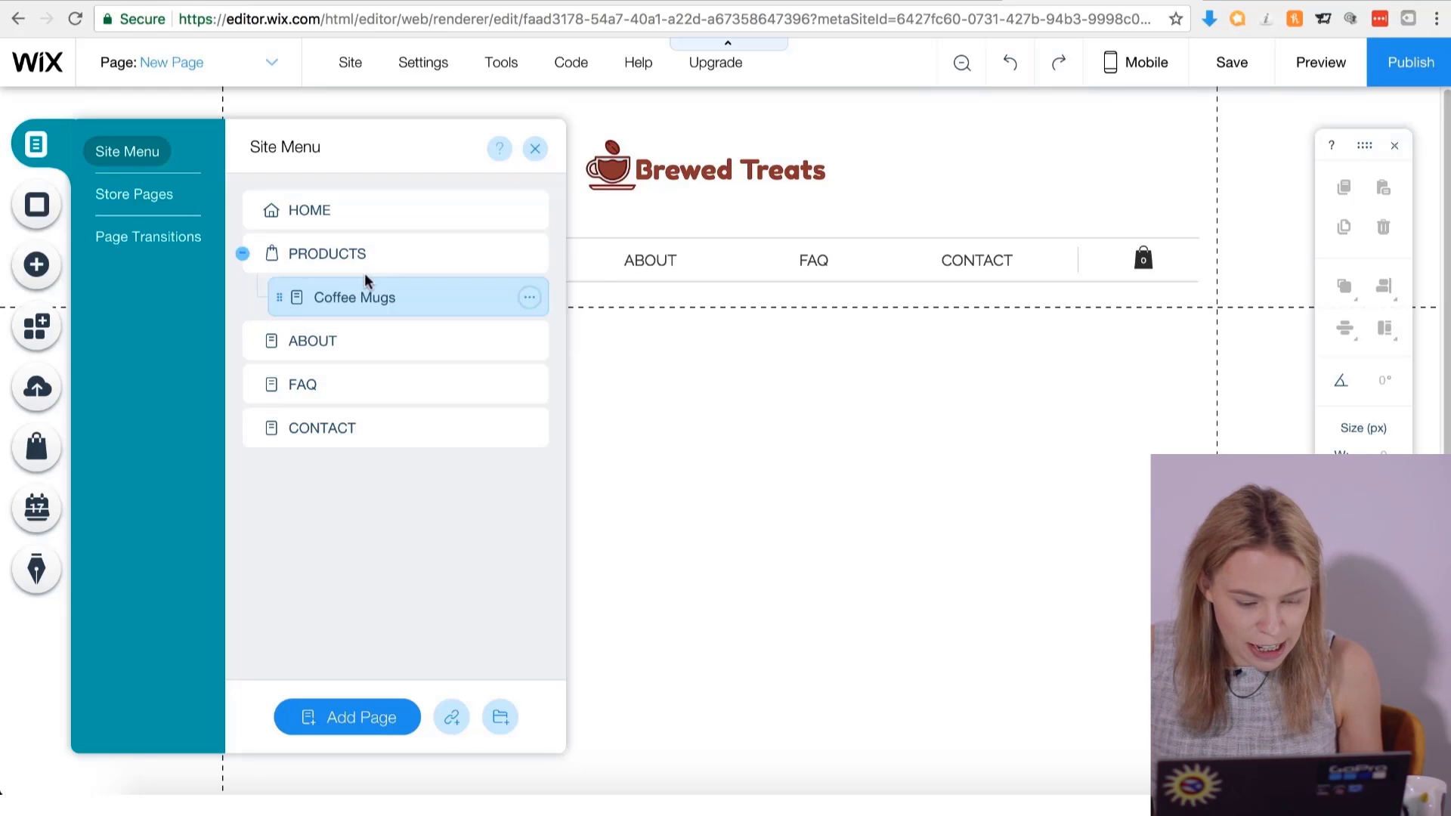
left_click(543, 153)
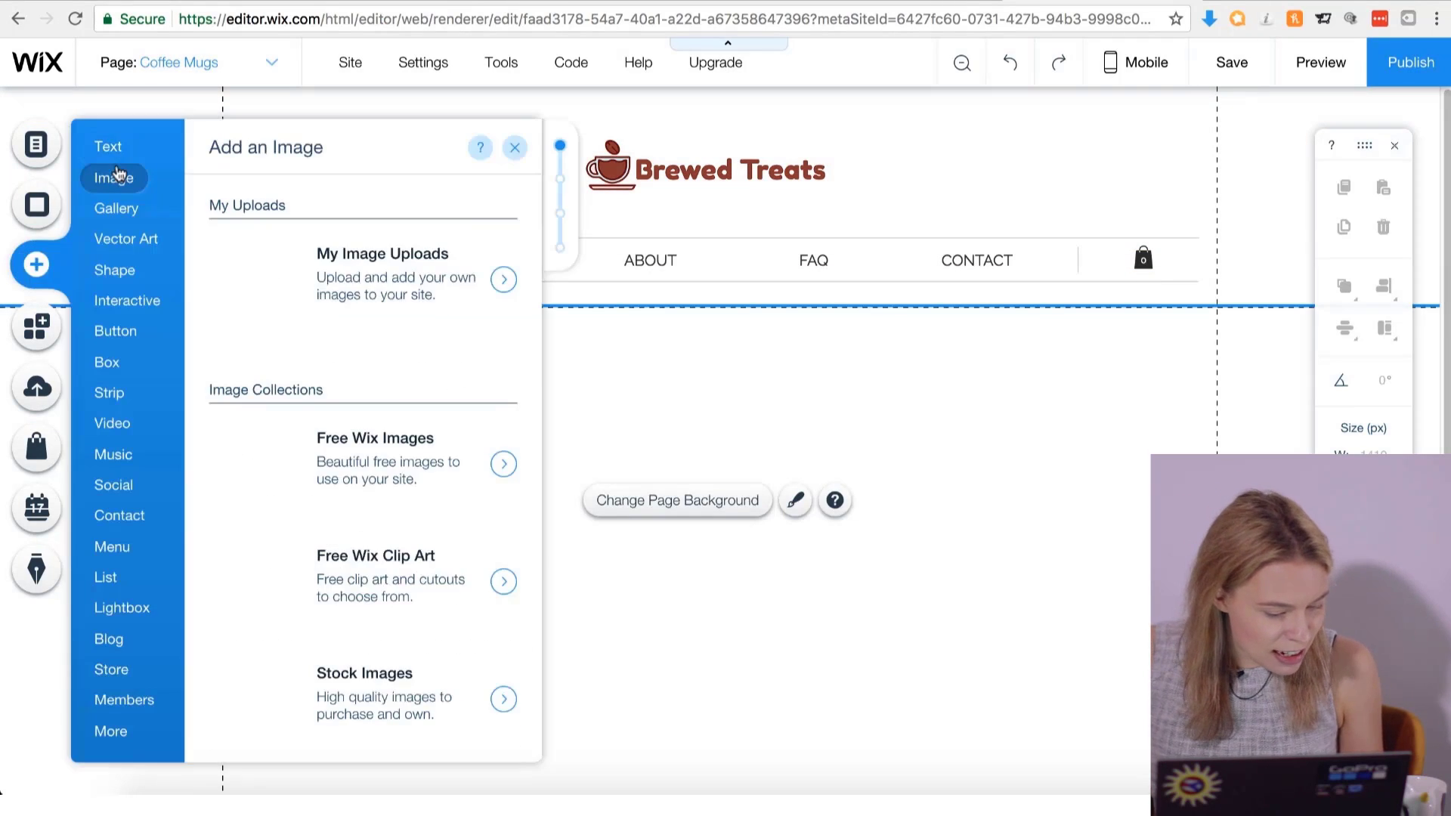
Add a Heading 3 text element to the Coffee Mugs page and replace its text with "Coffee Mugs".
mouse_move(120, 152)
left_click(300, 388)
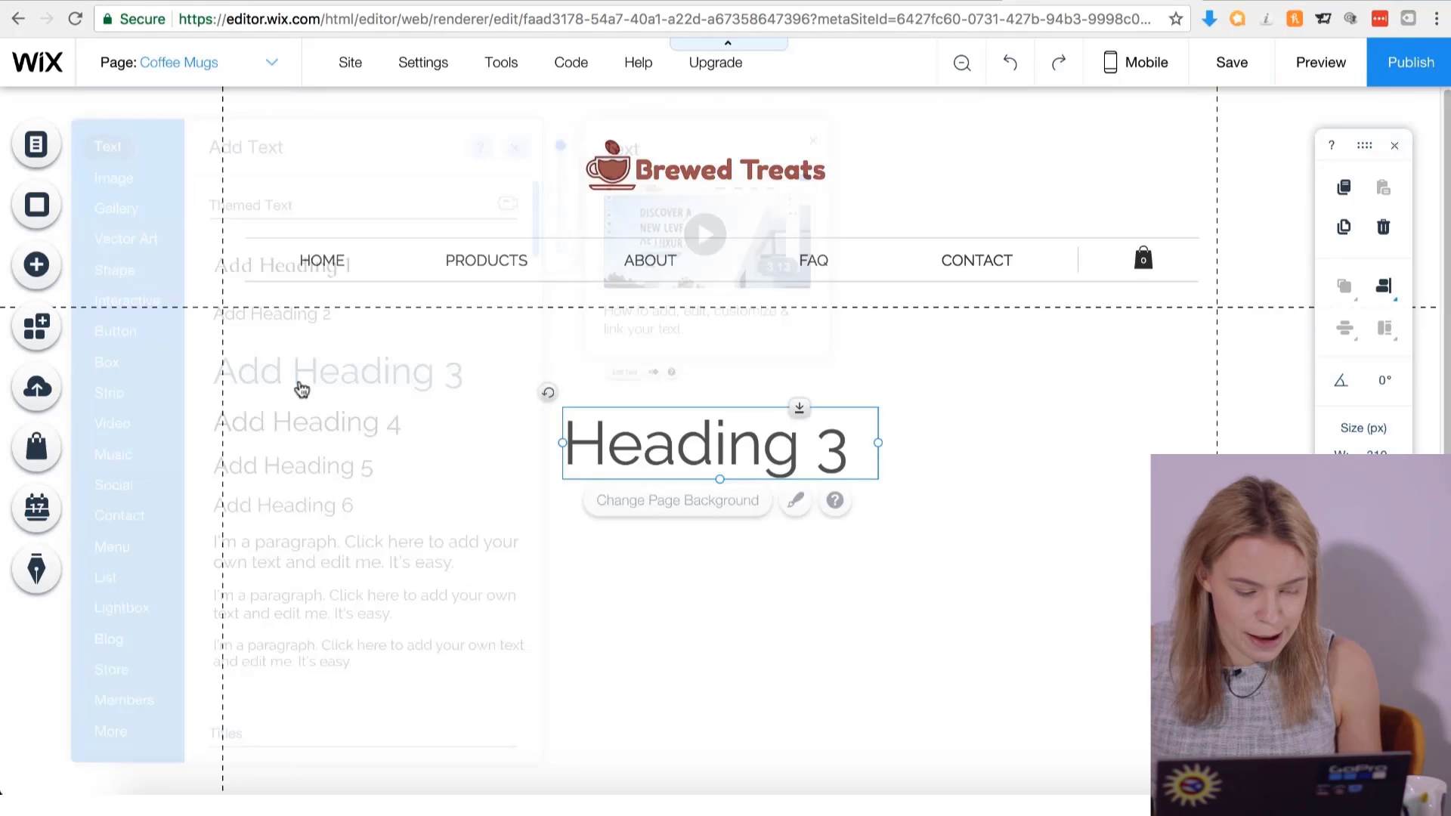
left_click(603, 371)
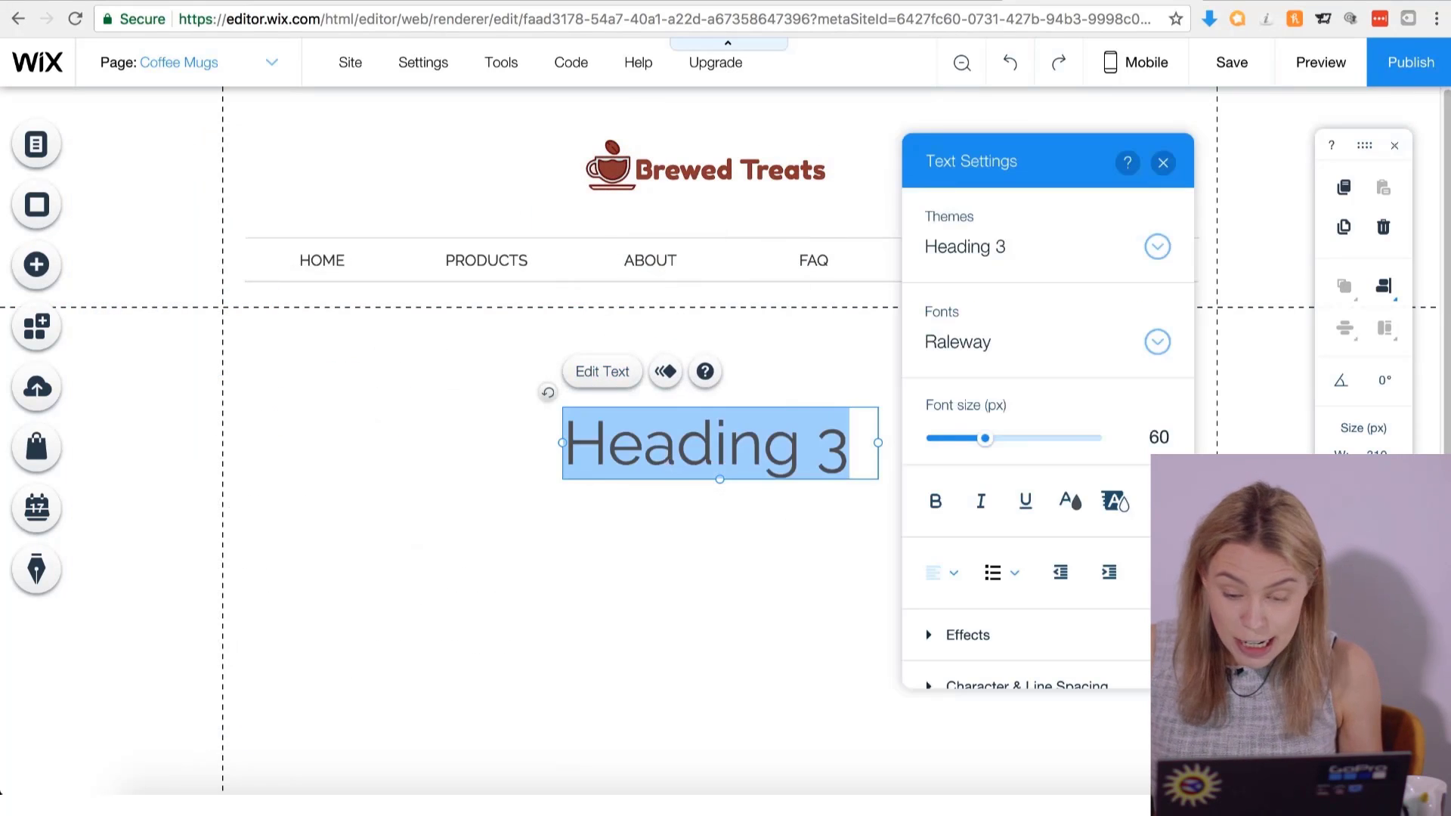
type("Coffee M")
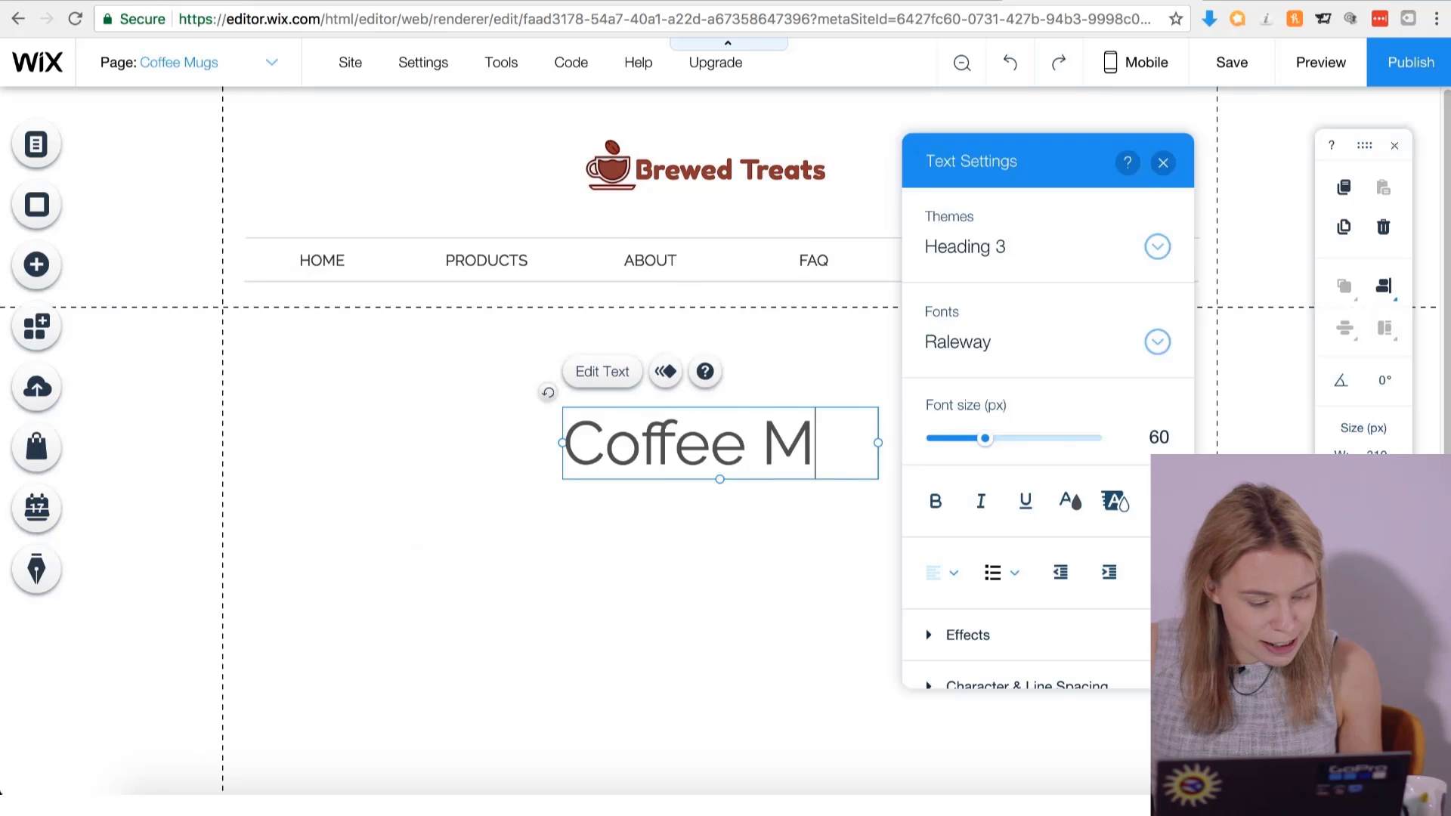
type("ugs")
Format the "Coffee Mugs" heading in DIN Next Light at 31 px and narrow its box to fit the text.
triple_click(807, 477)
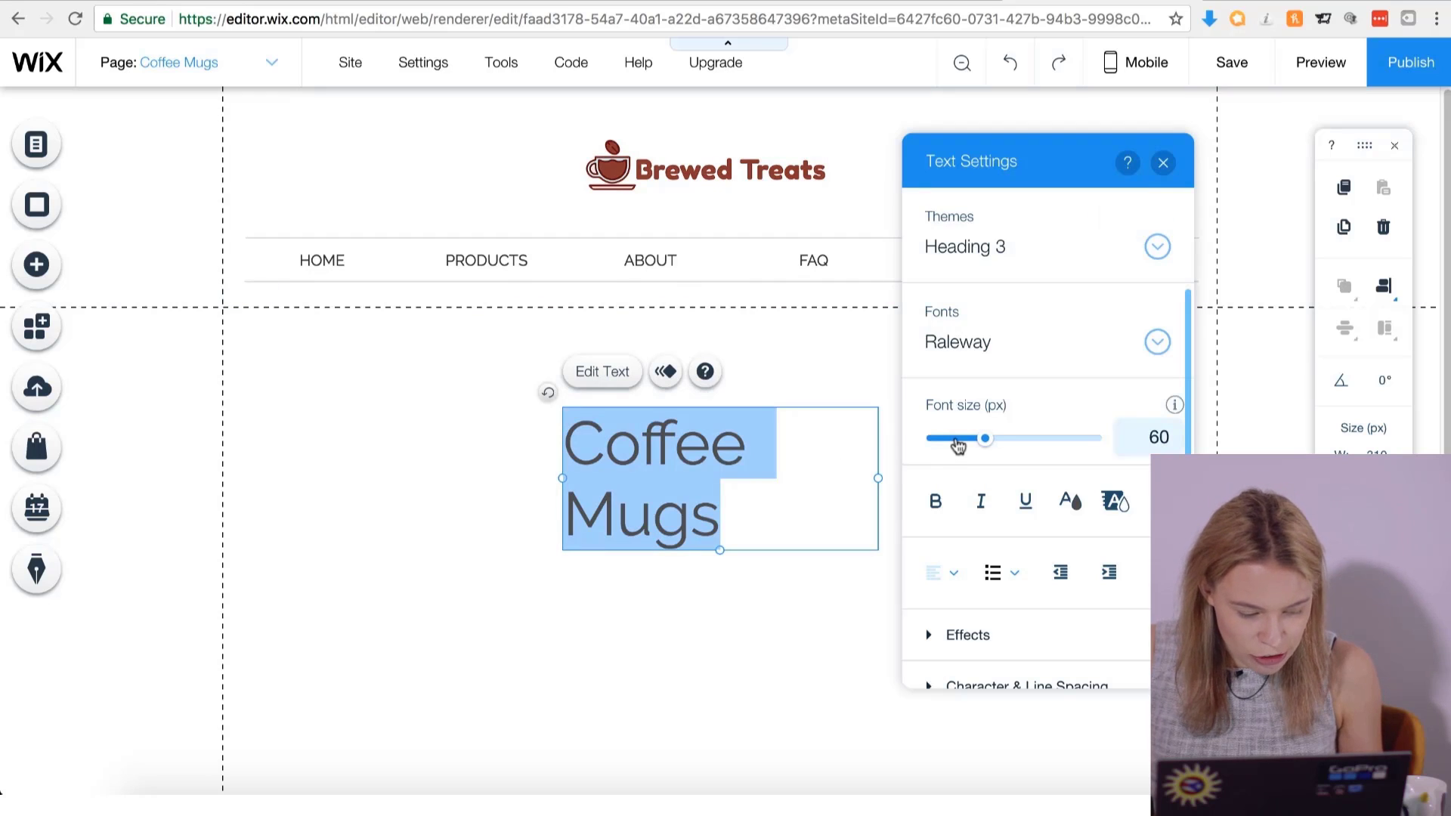
left_click(956, 439)
left_click(958, 346)
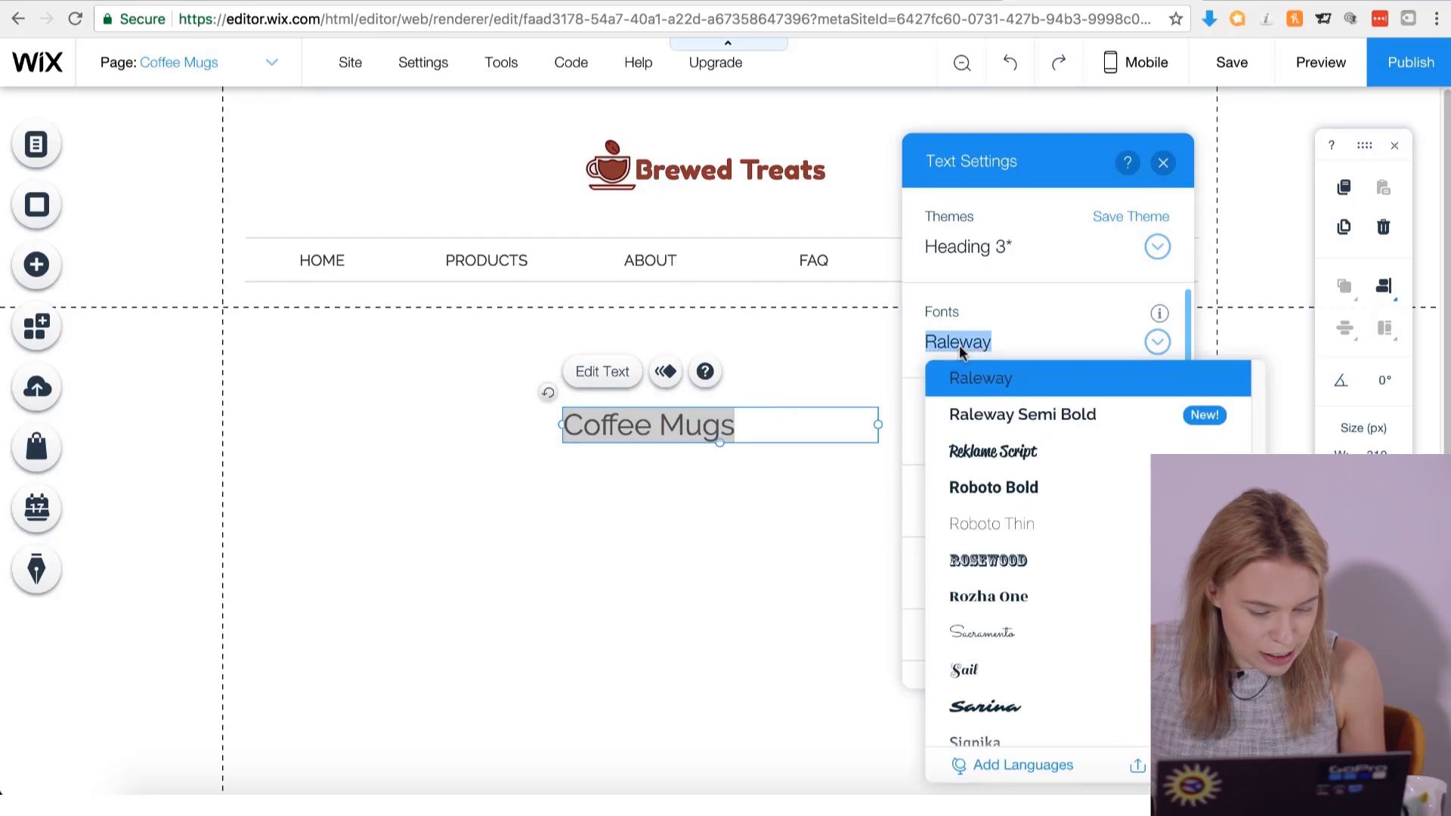
scroll(1002, 455, "up", 5)
scroll(1001, 456, "up", 10)
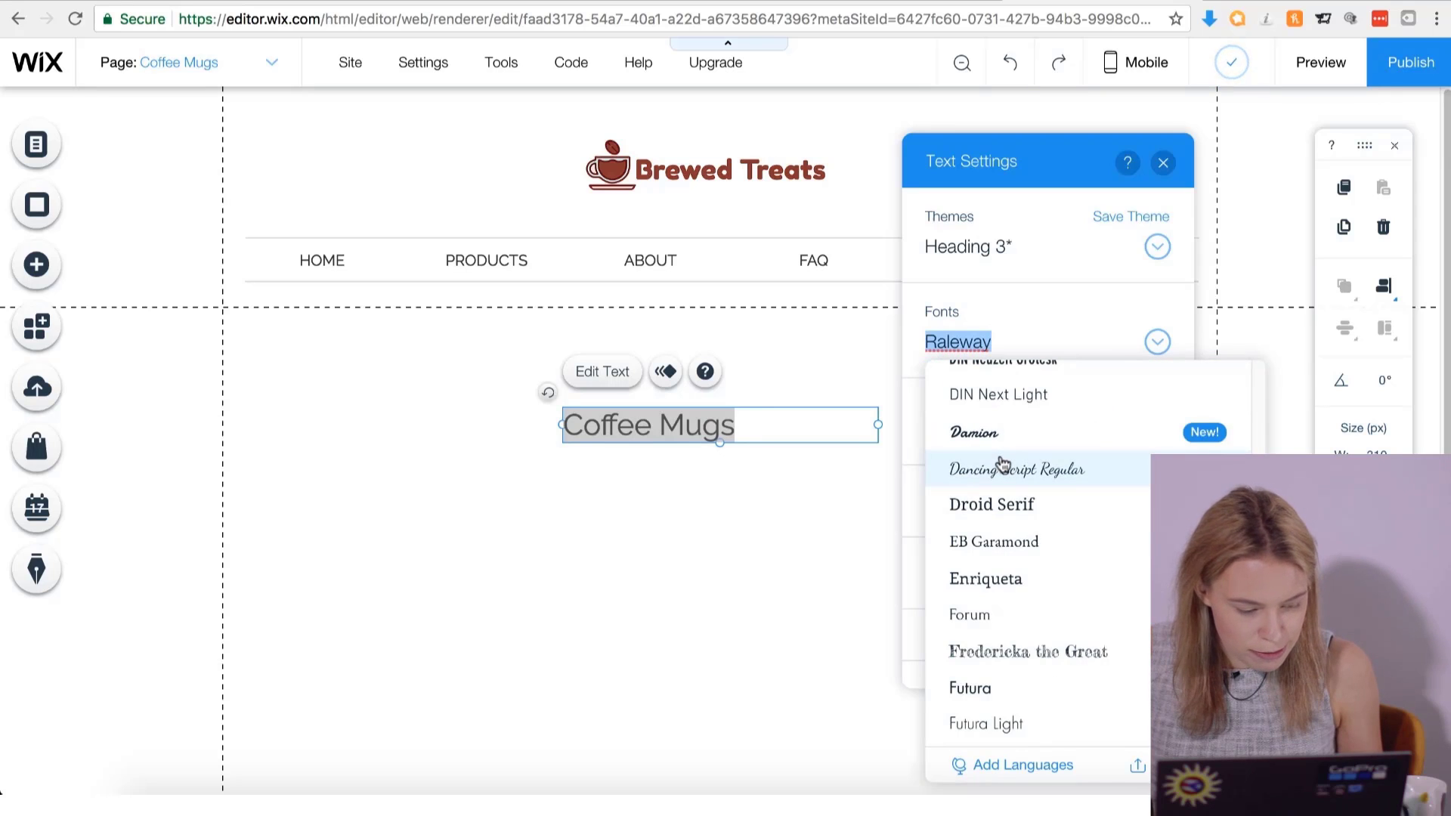
left_click(995, 396)
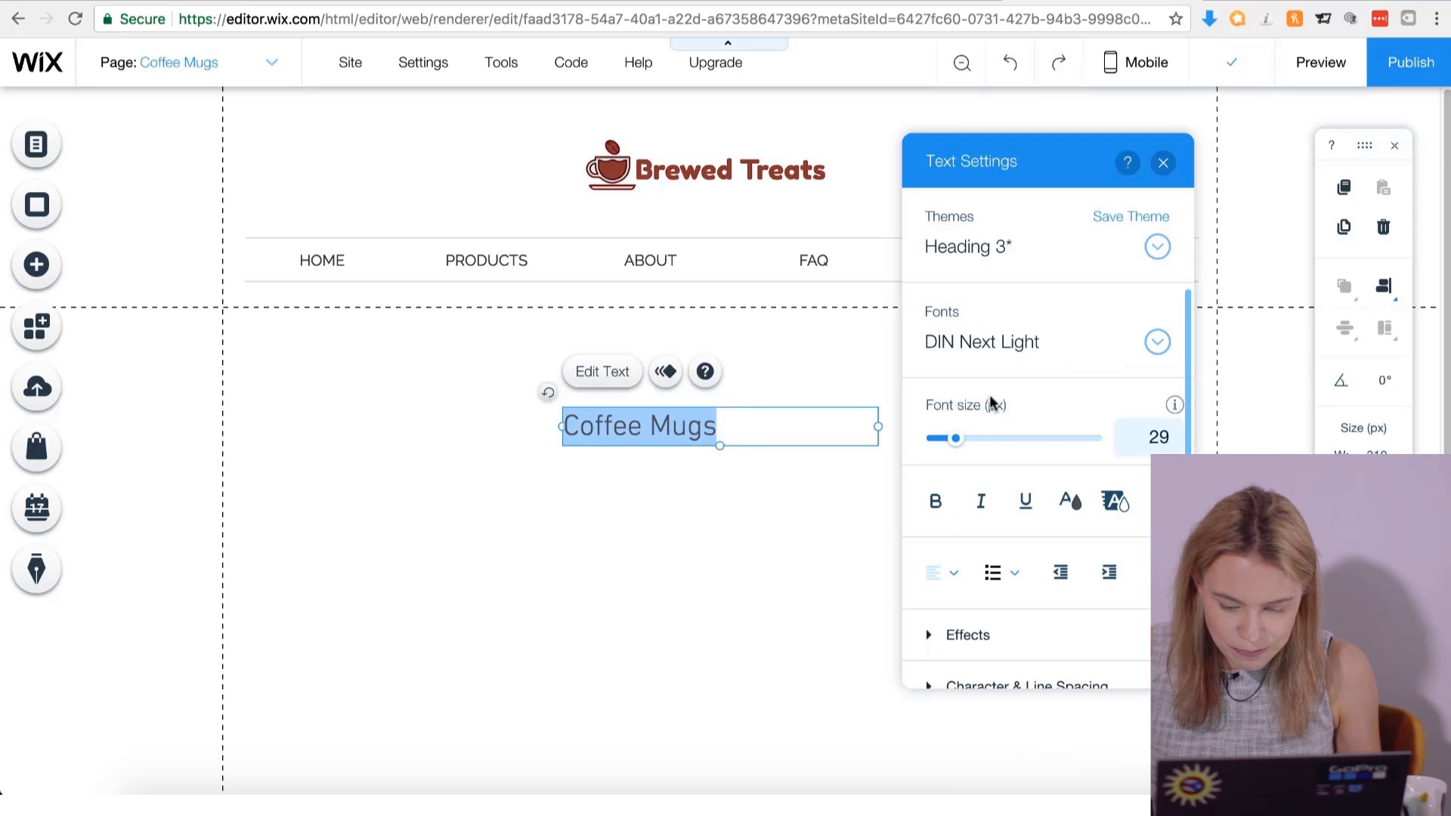
left_click_drag(956, 442, 958, 446)
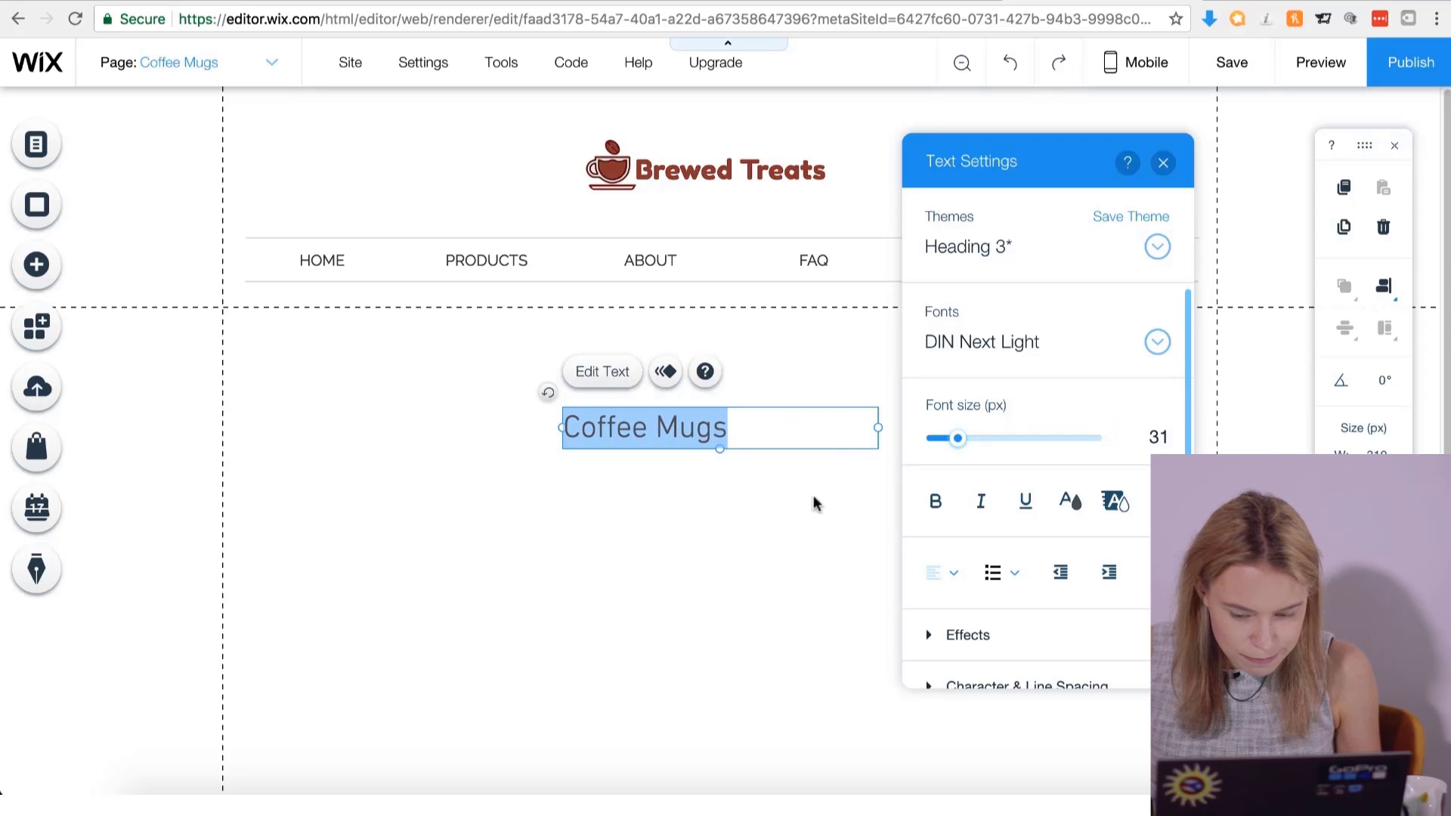
left_click_drag(881, 428, 740, 436)
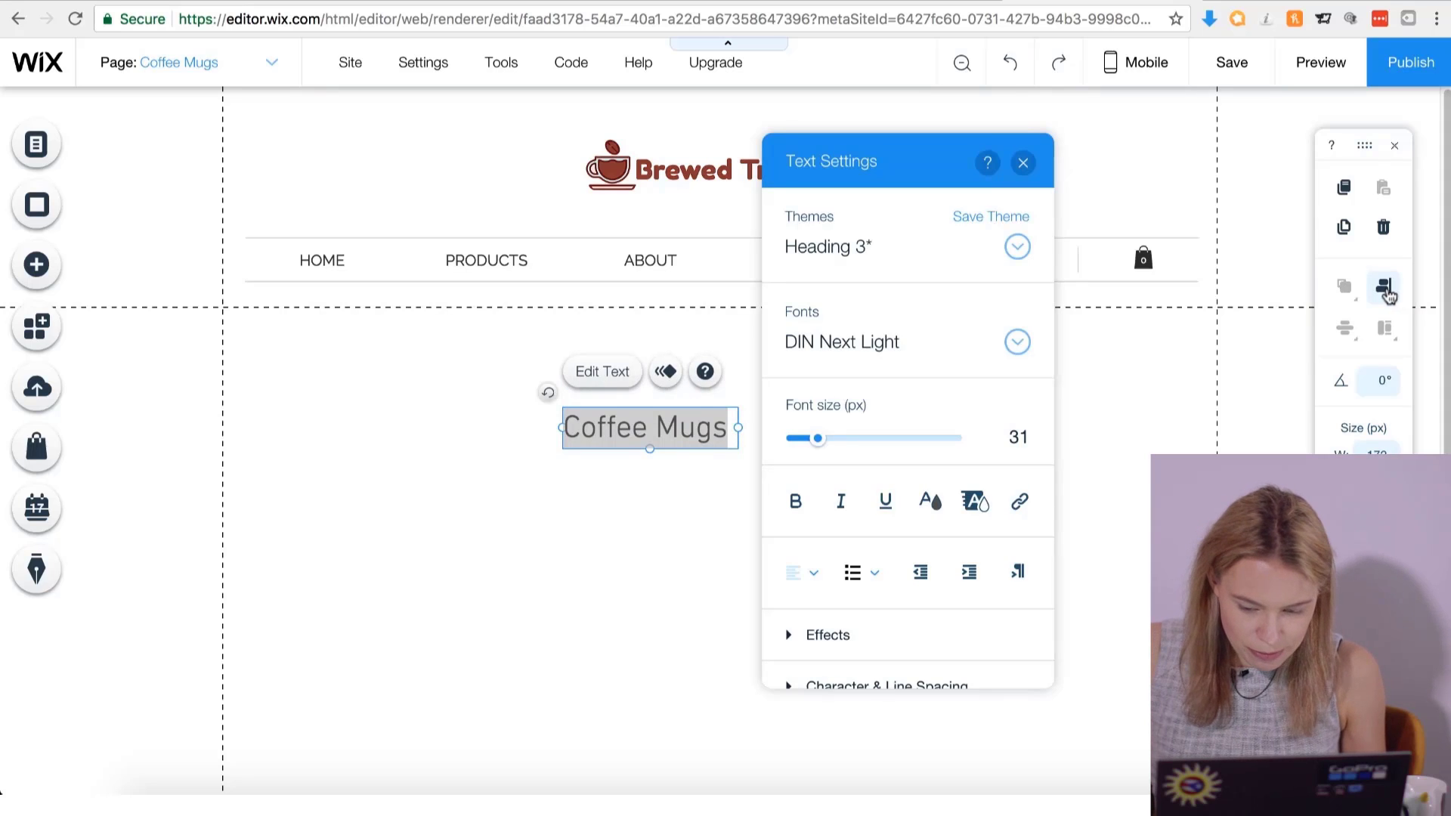
Centre the Coffee Mugs heading horizontally on the page and close its text settings.
left_click(1384, 287)
left_click(1332, 291)
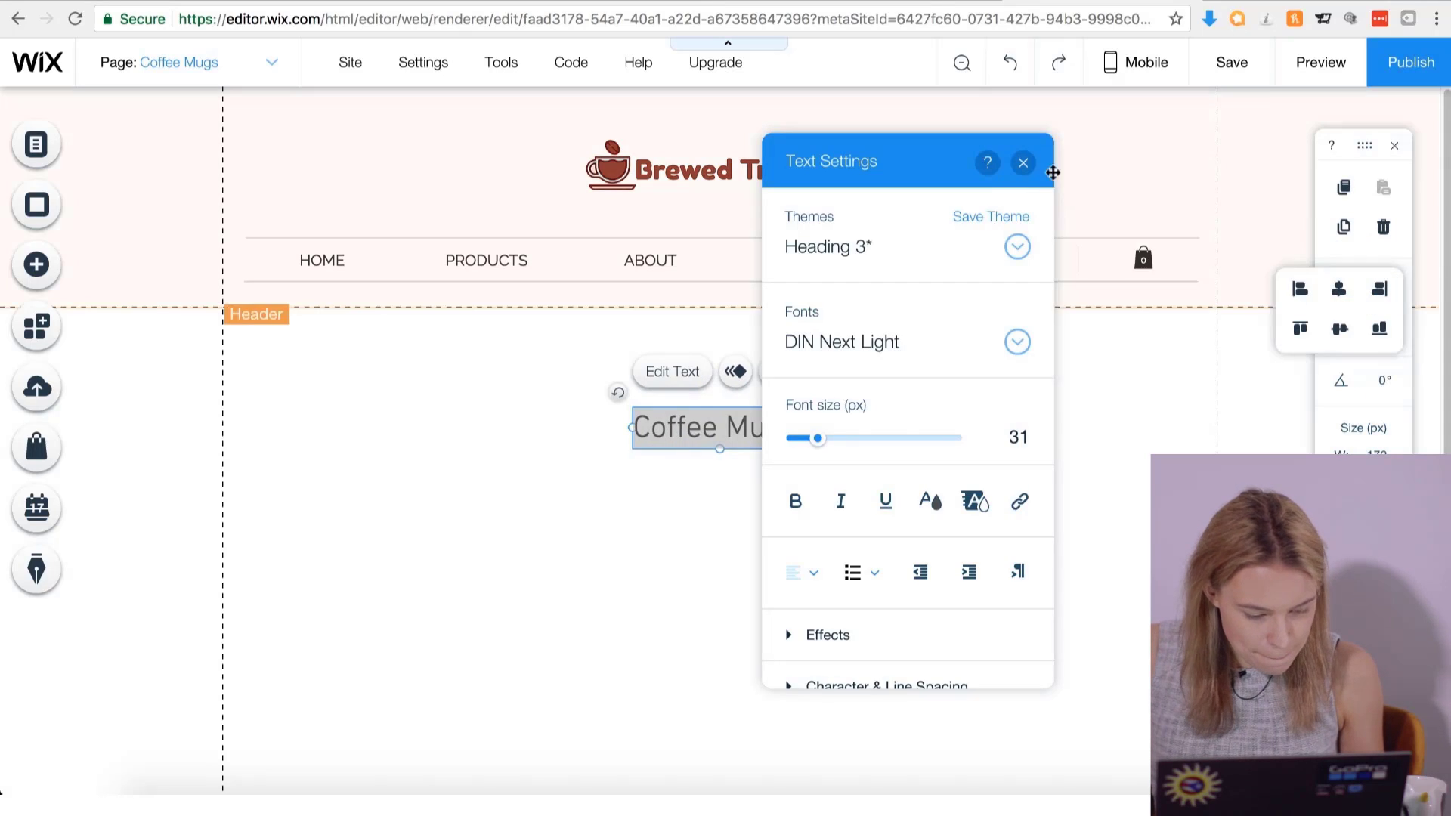
left_click(1024, 163)
left_click(718, 537)
Add a Grid Product Gallery store element to the Coffee Mugs page.
scroll(634, 541, "down", 2)
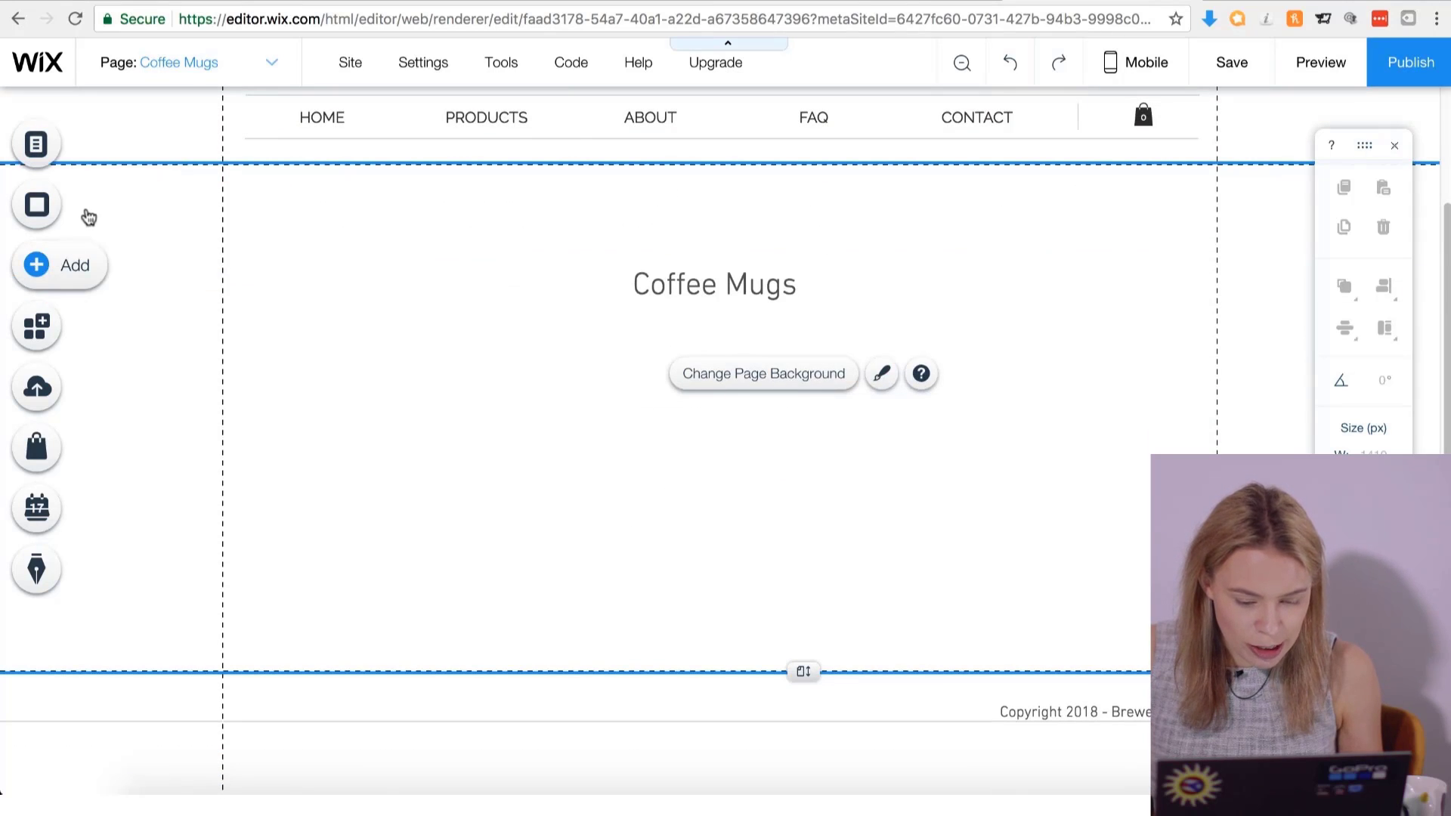
left_click(75, 265)
mouse_move(141, 684)
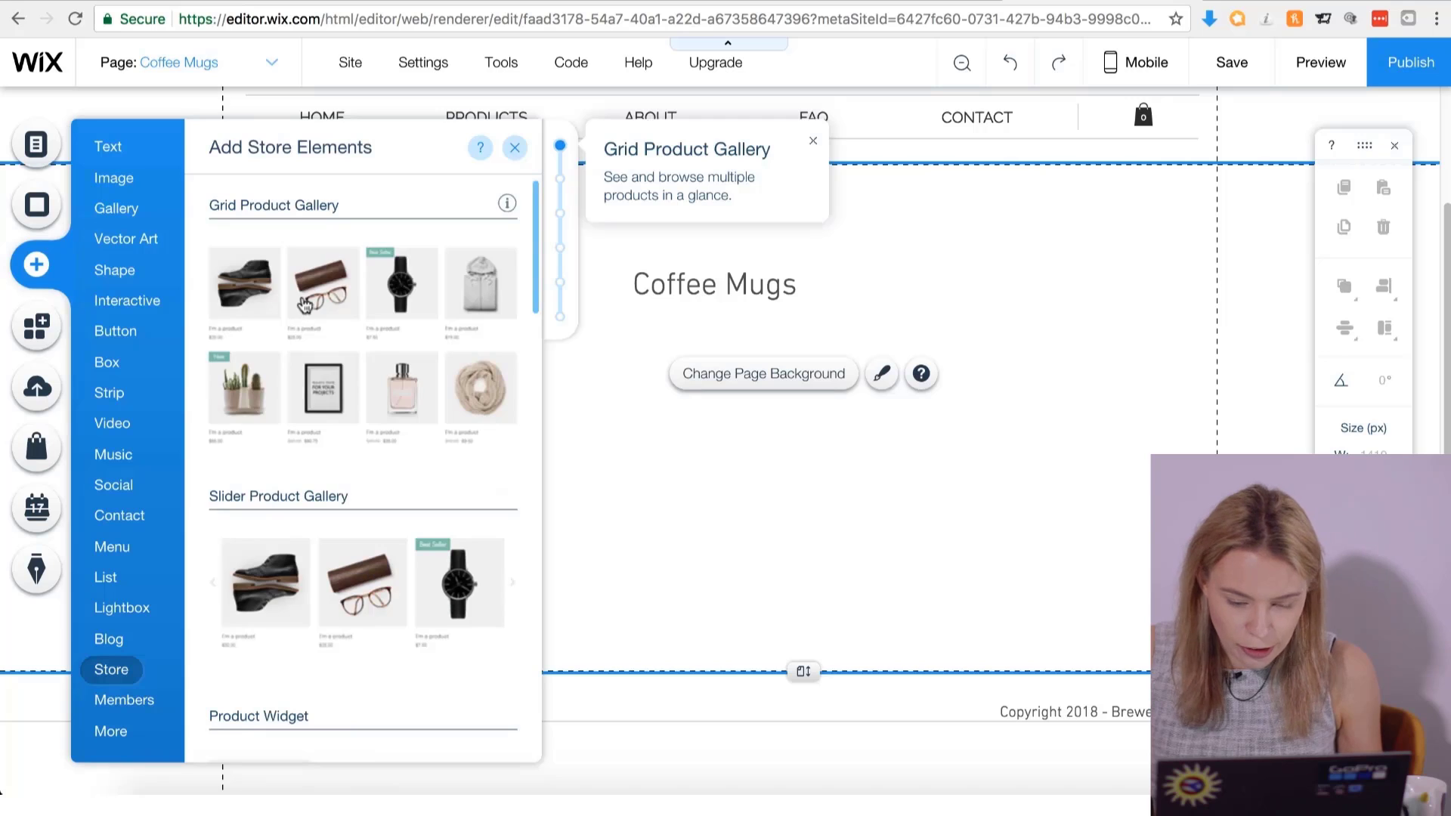
left_click_drag(305, 304, 503, 338)
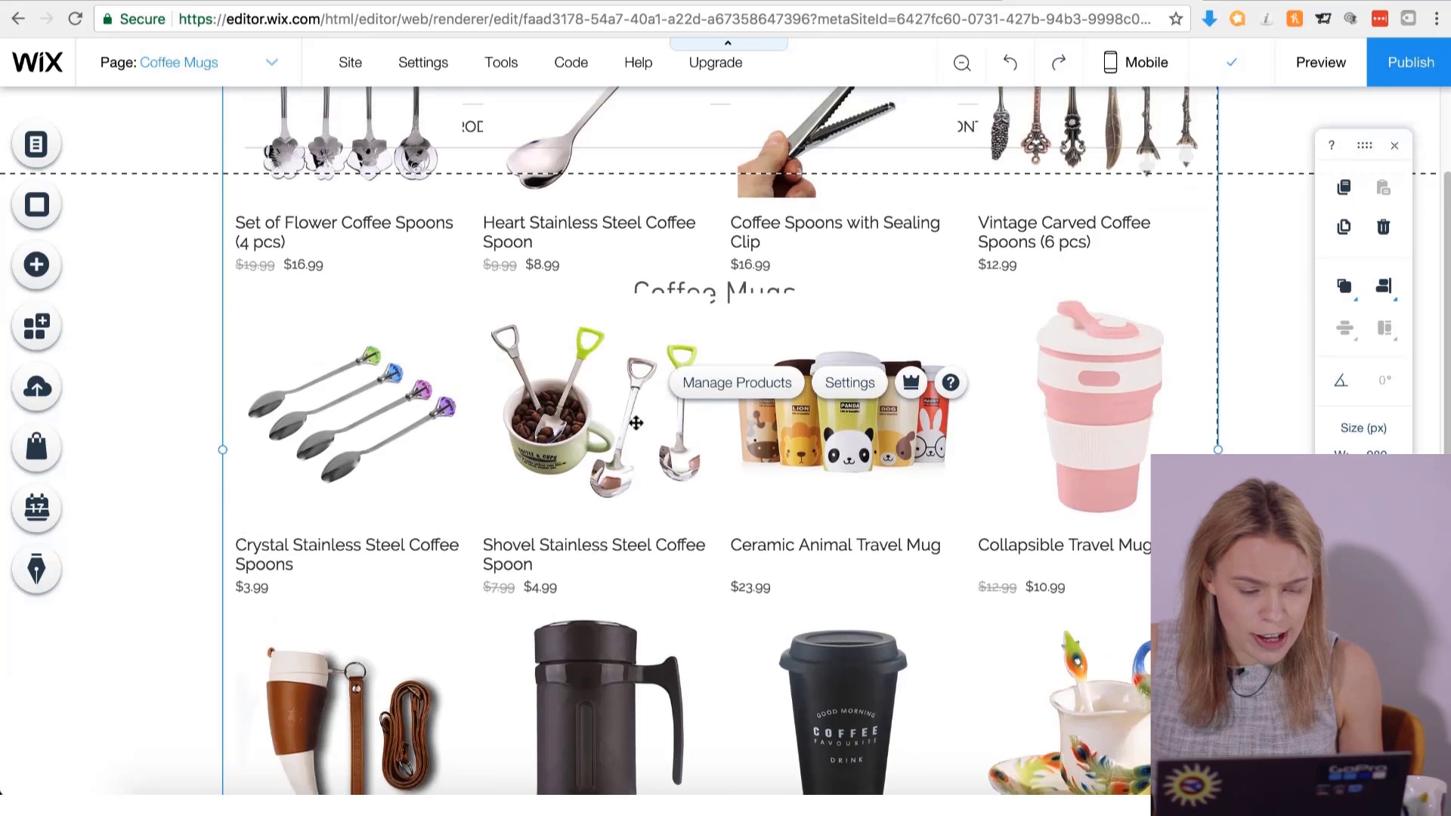
Move the Coffee Mugs heading up to about y 266 and place the product gallery beneath it at x 0, y 332.
scroll(636, 423, "up", 2)
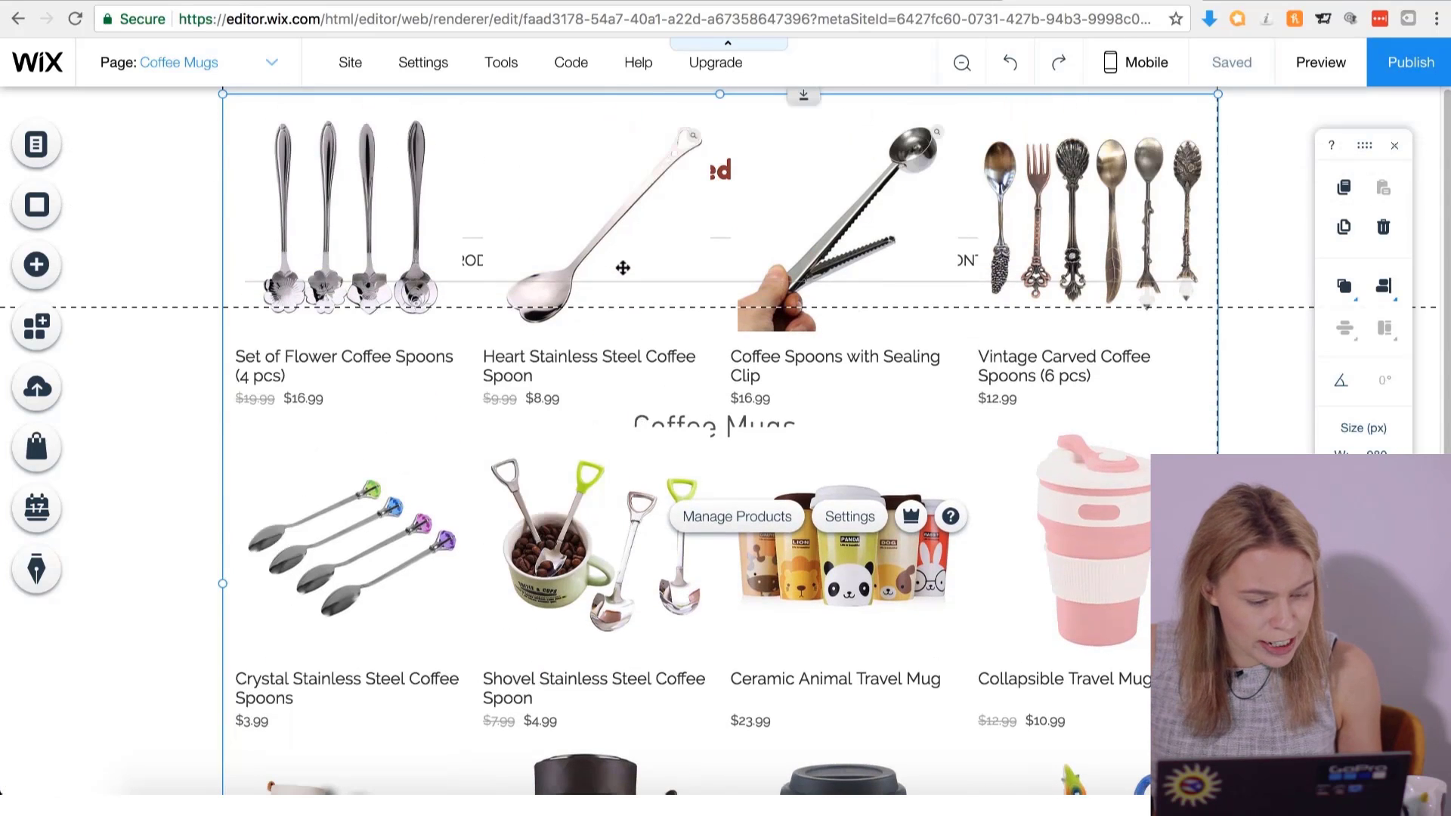
left_click_drag(612, 419, 607, 794)
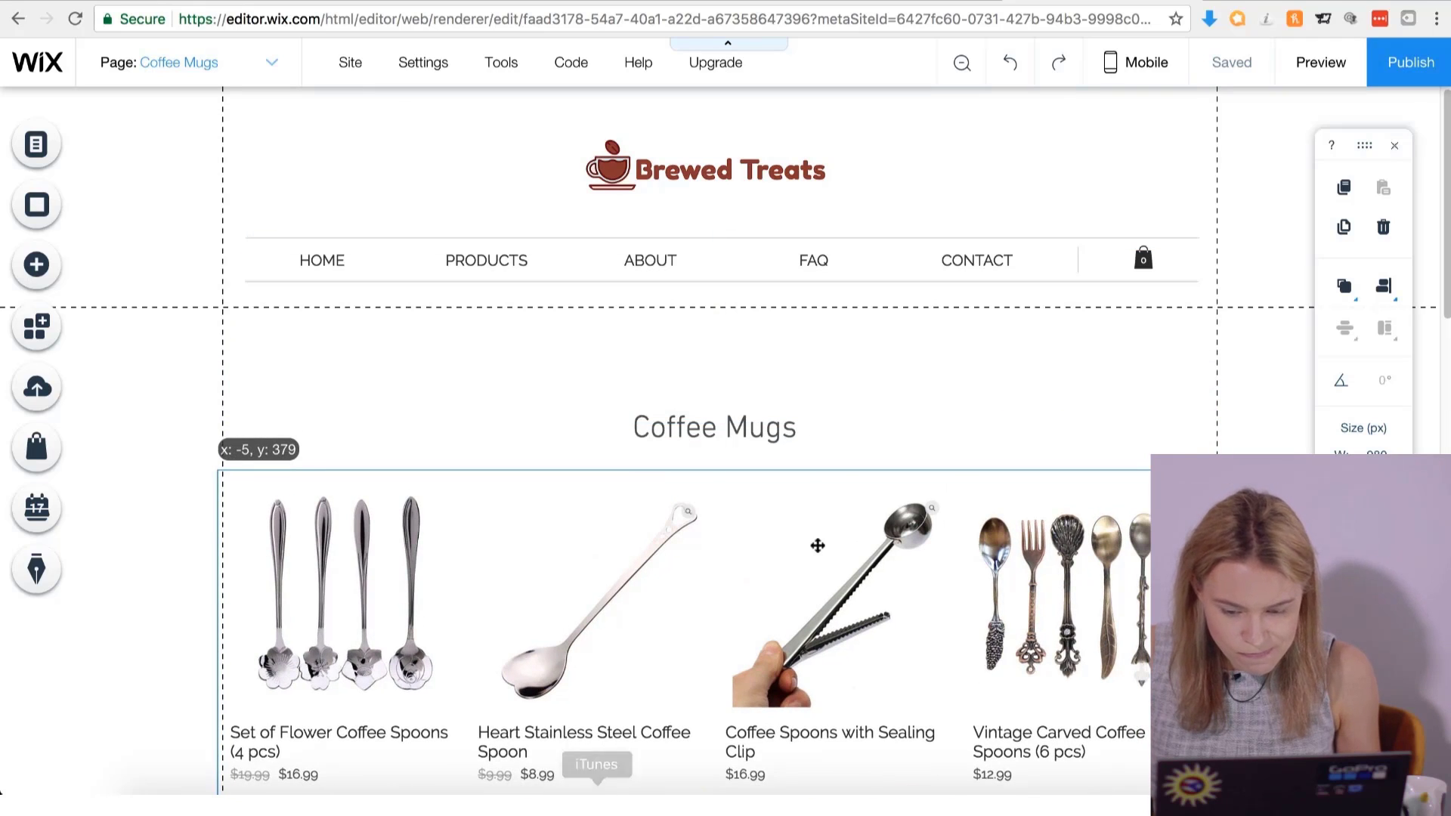
left_click(730, 428)
left_click_drag(737, 433, 727, 382)
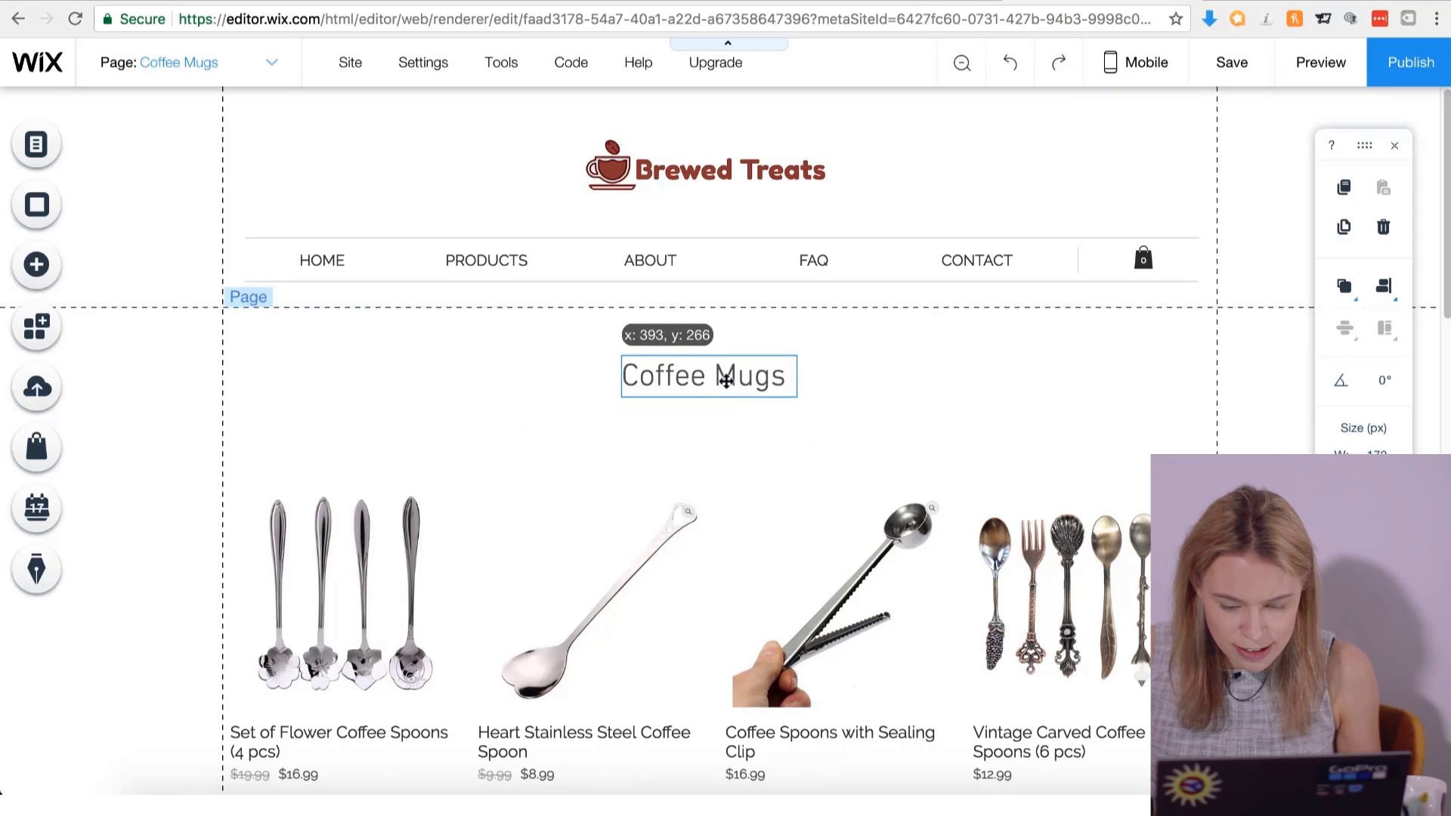
left_click_drag(754, 524, 756, 478)
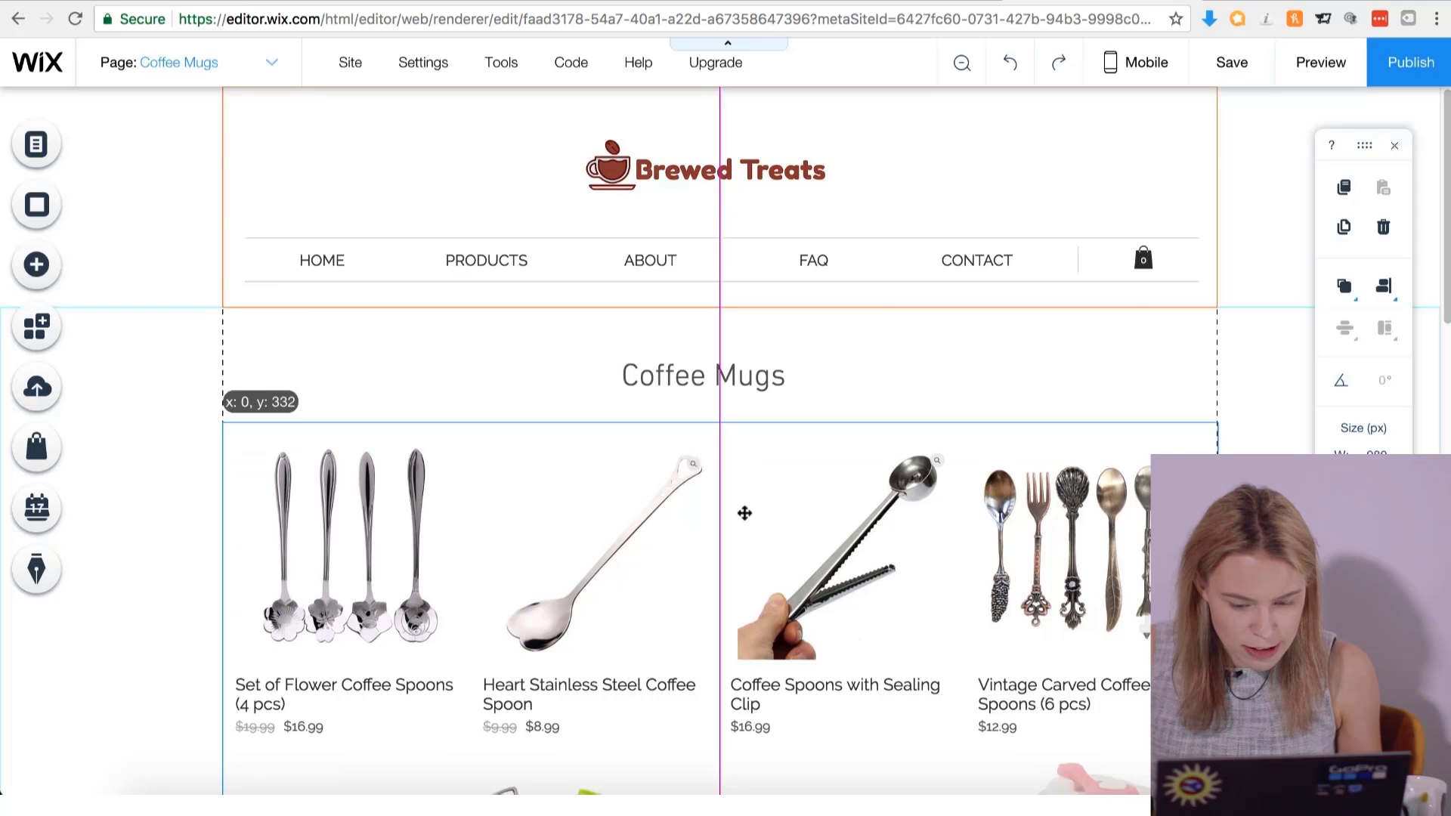
Set the grid gallery to display the Coffee Mugs collection.
left_click(387, 392)
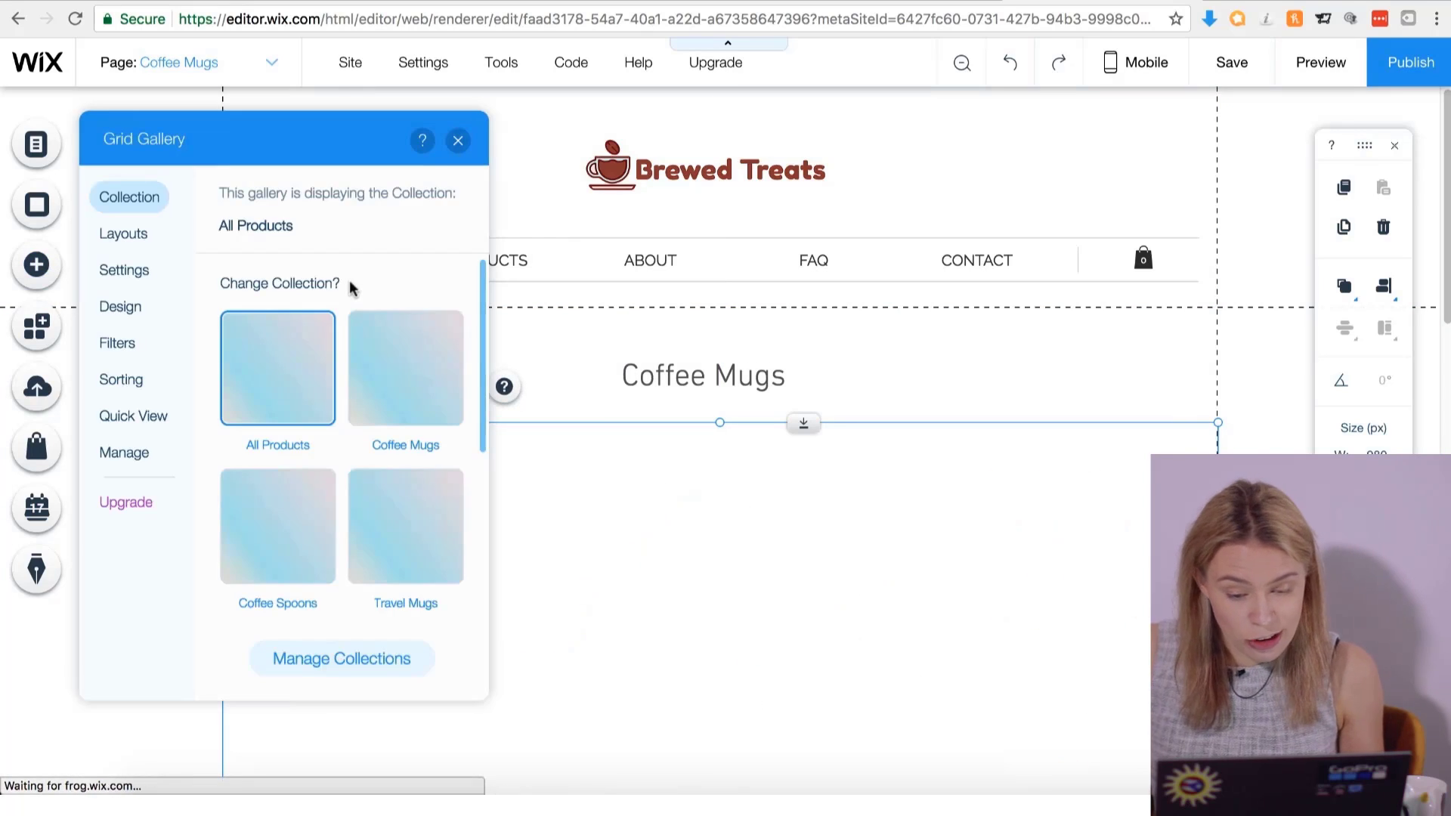
left_click(396, 395)
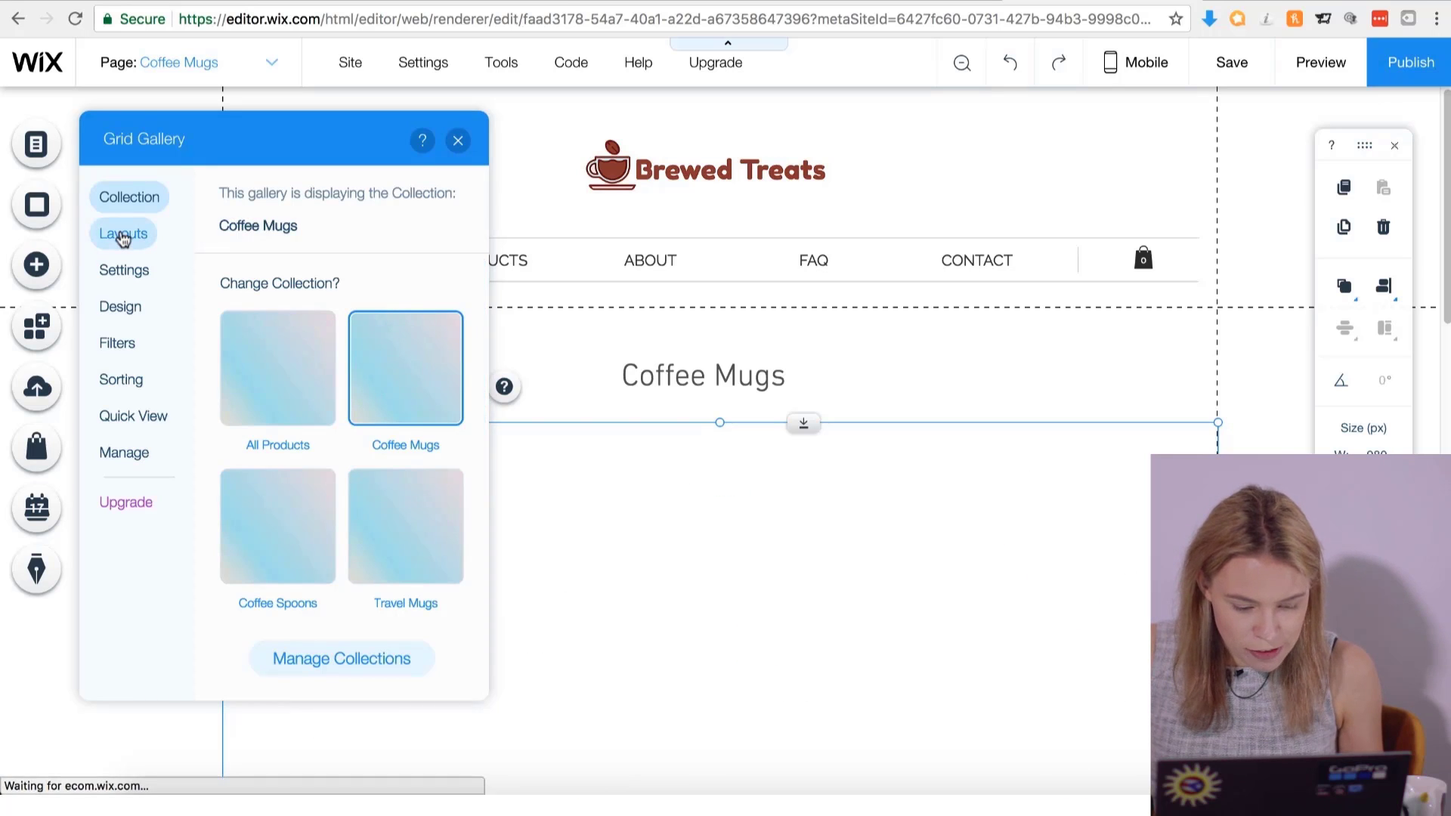
Change the gallery's Filters & Sorting text font to DIN Next Light in its design settings.
left_click(121, 308)
scroll(318, 446, "down", 5)
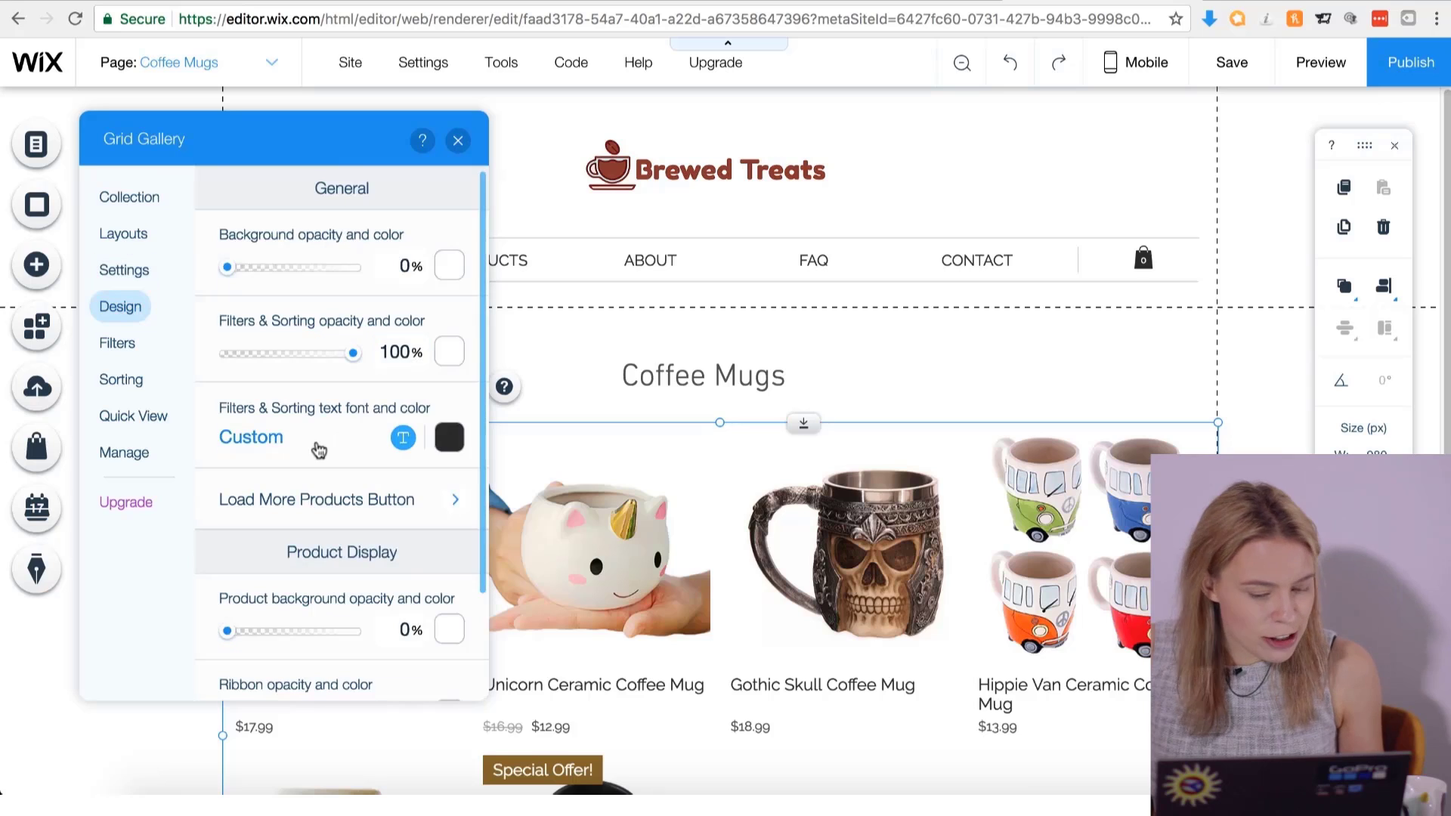
scroll(393, 306, "down", 1)
scroll(401, 314, "down", 1)
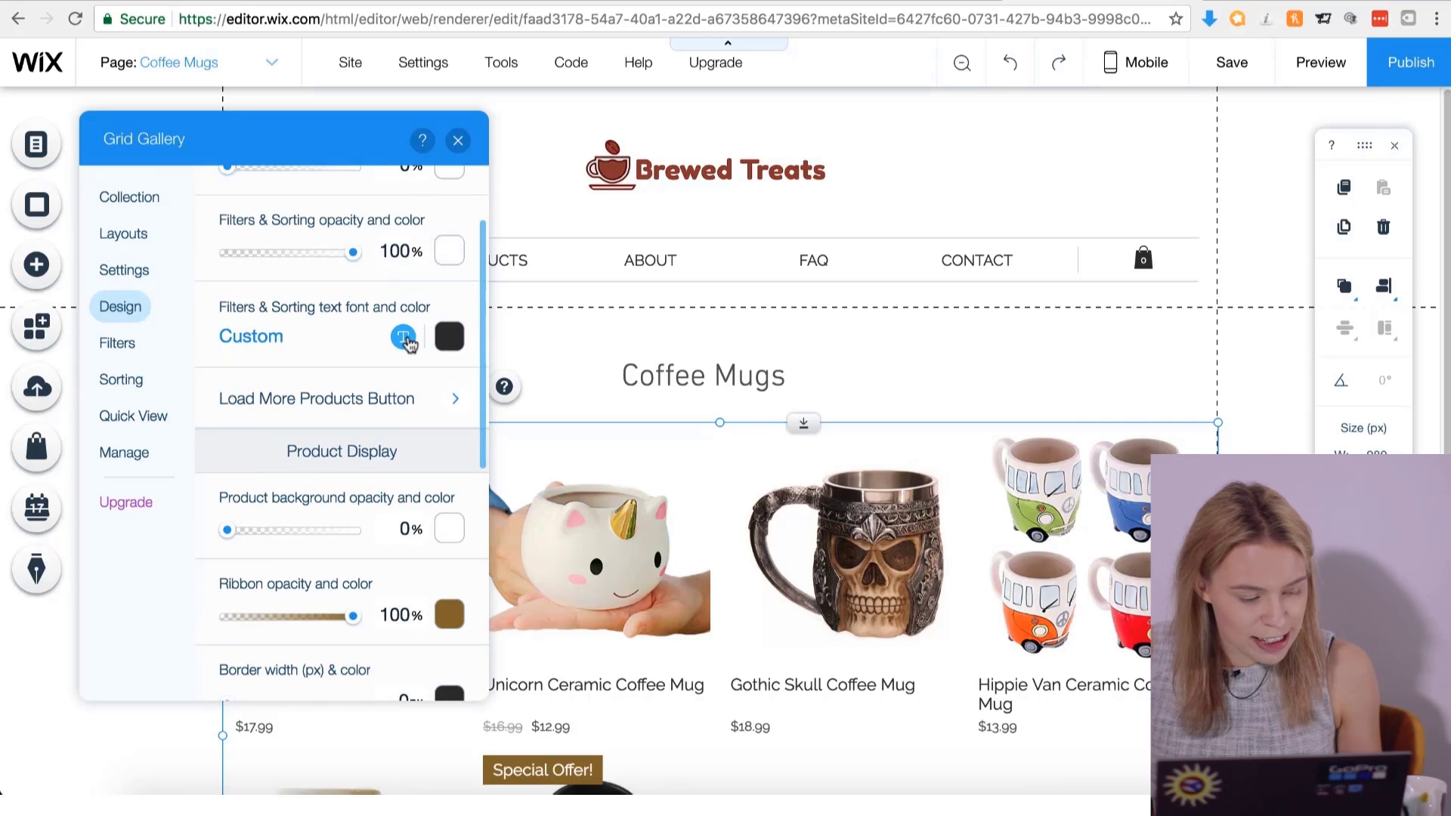
left_click(405, 339)
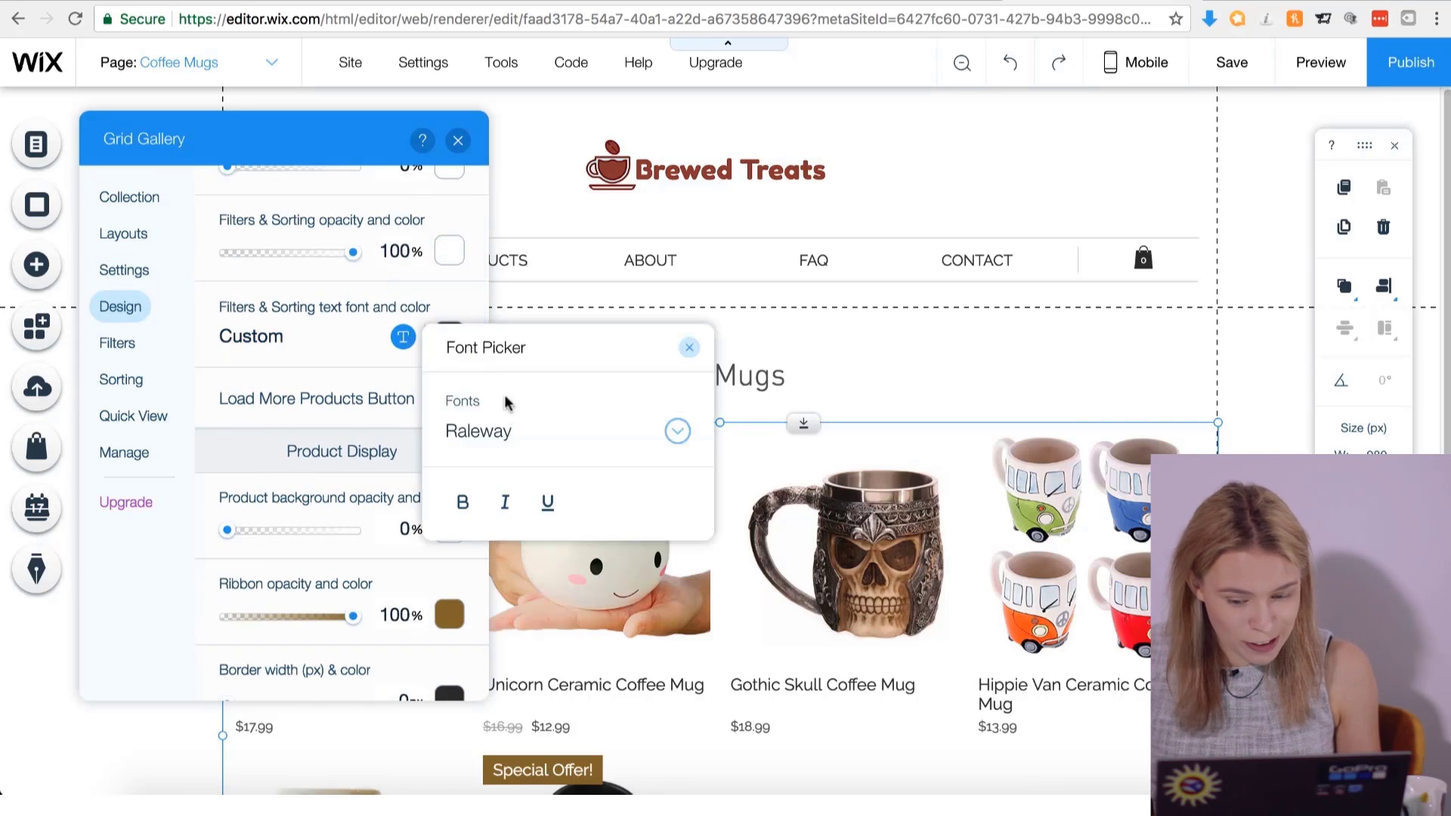
left_click(508, 435)
scroll(552, 522, "up", 15)
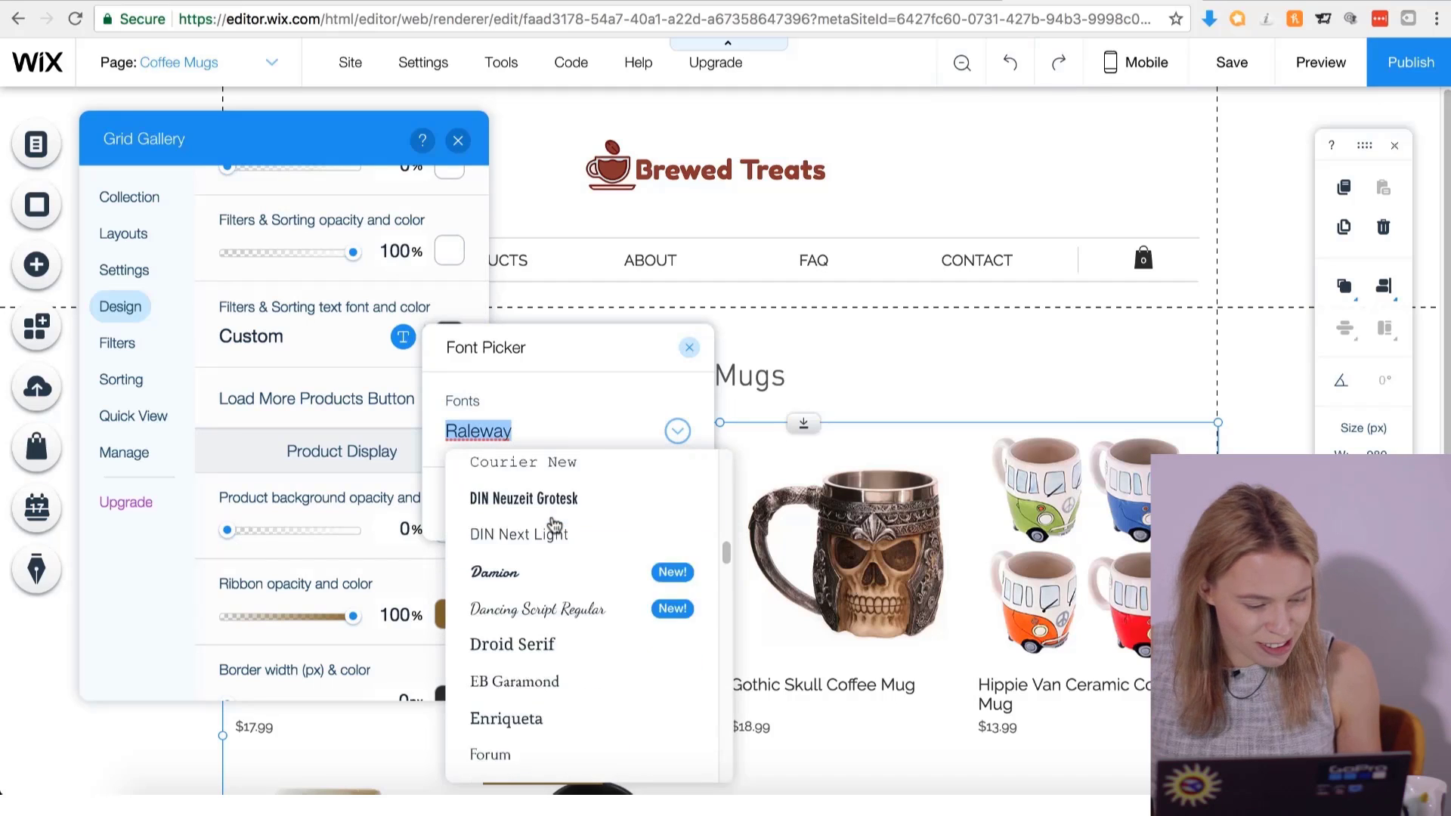
scroll(557, 635, "down", 3)
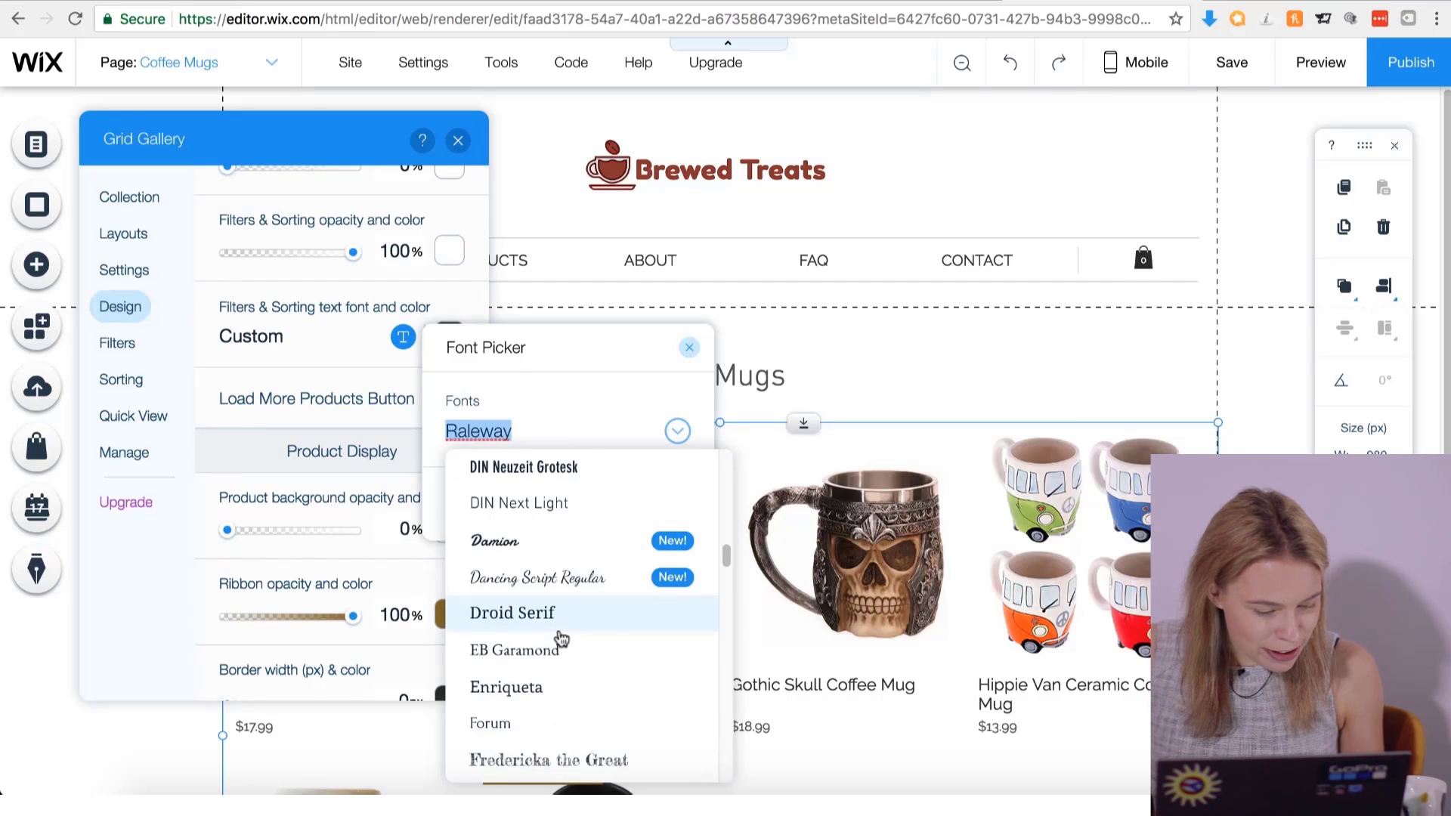
left_click(549, 510)
left_click(689, 347)
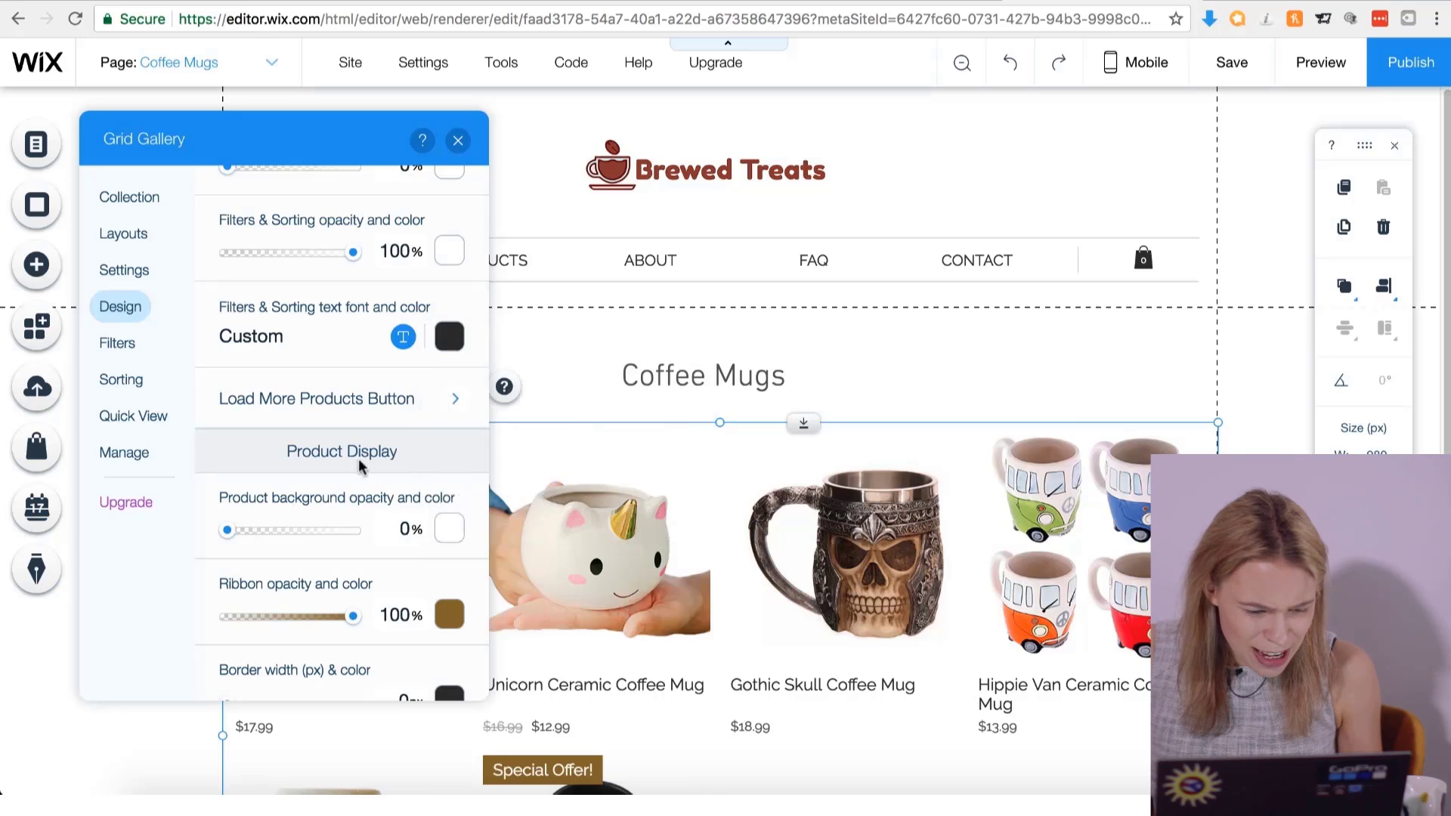
Set the Load More Products button's text colour to the saved brown #743F37.
left_click(407, 402)
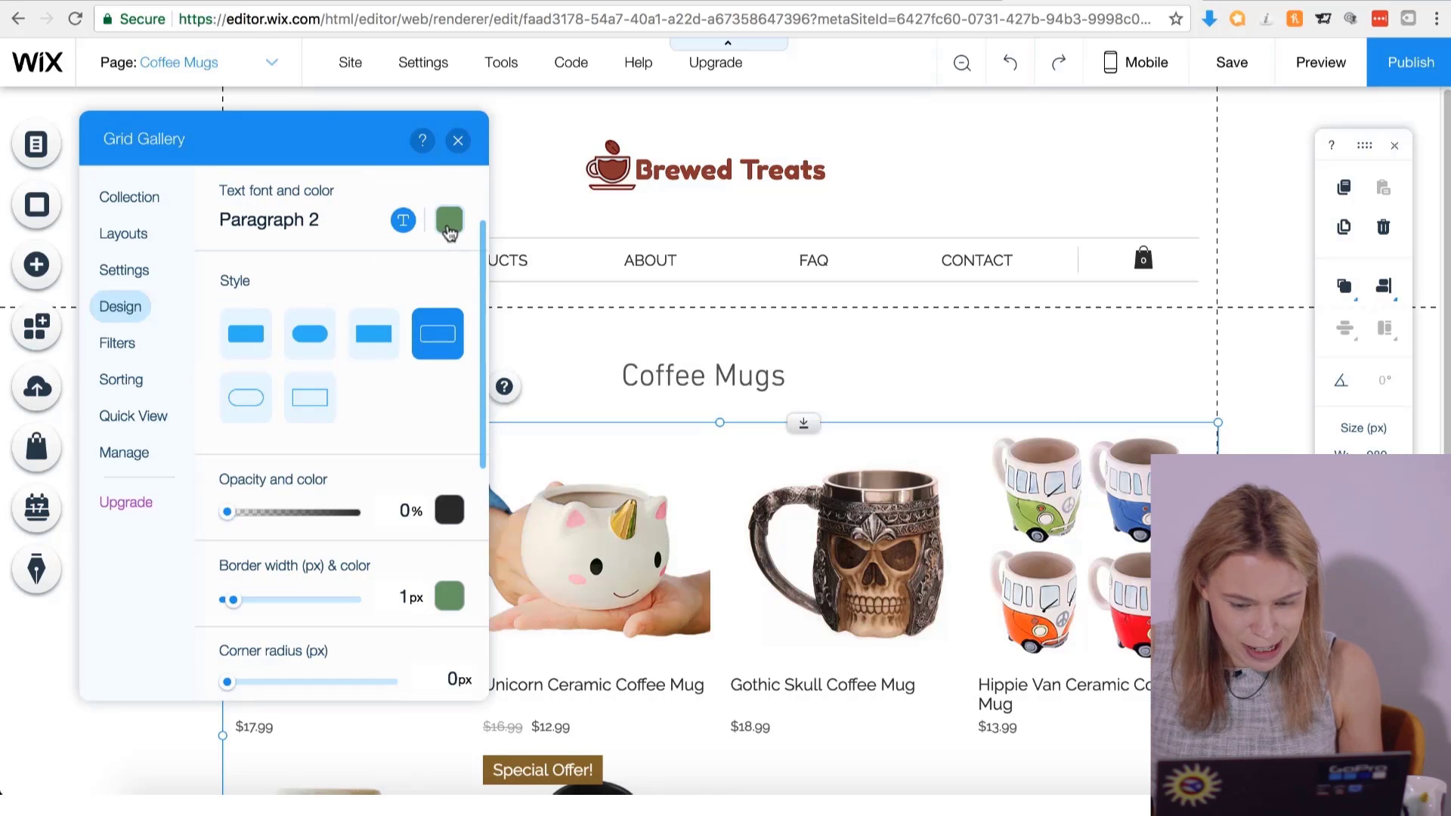
left_click(448, 224)
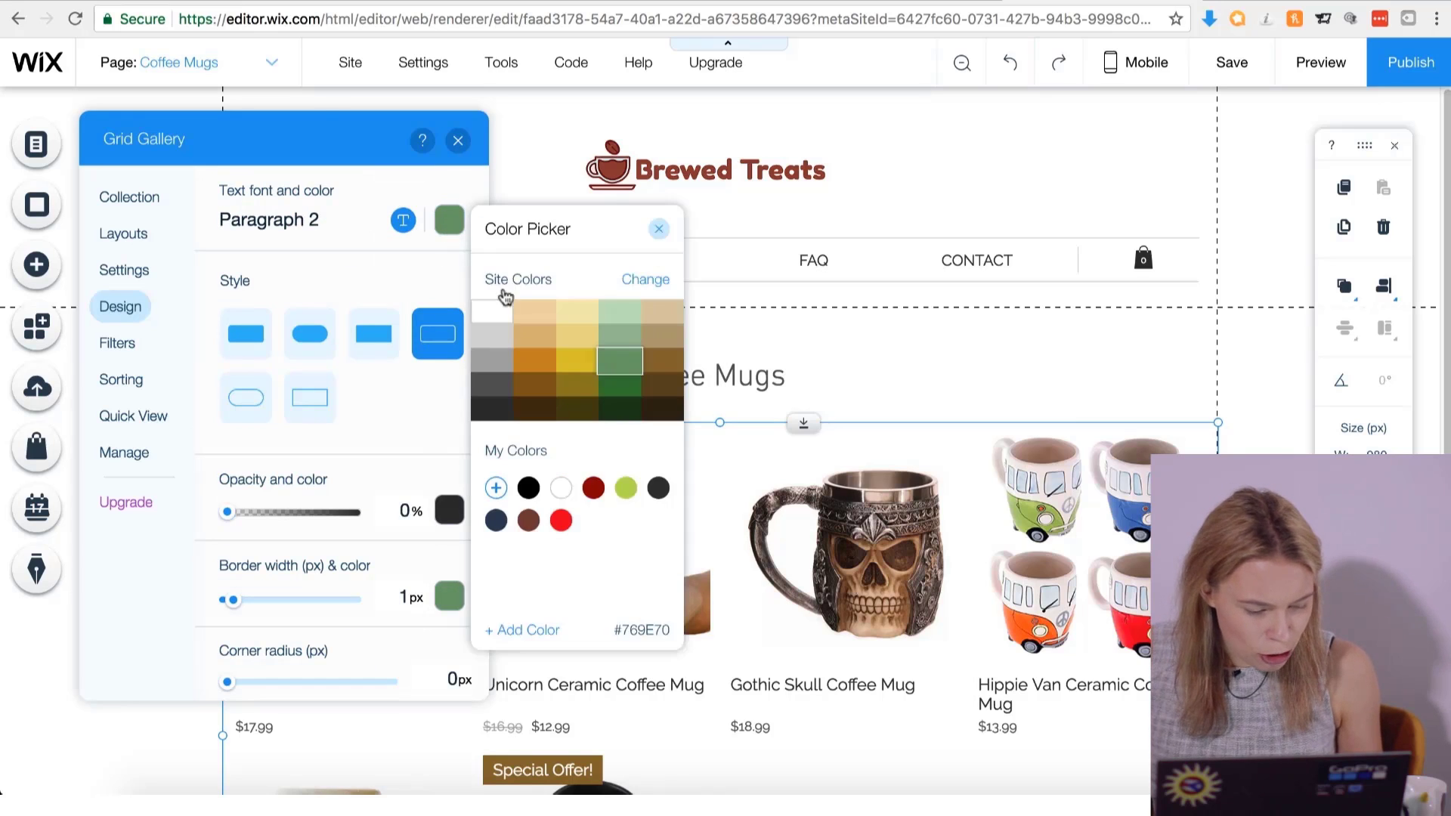
left_click(529, 521)
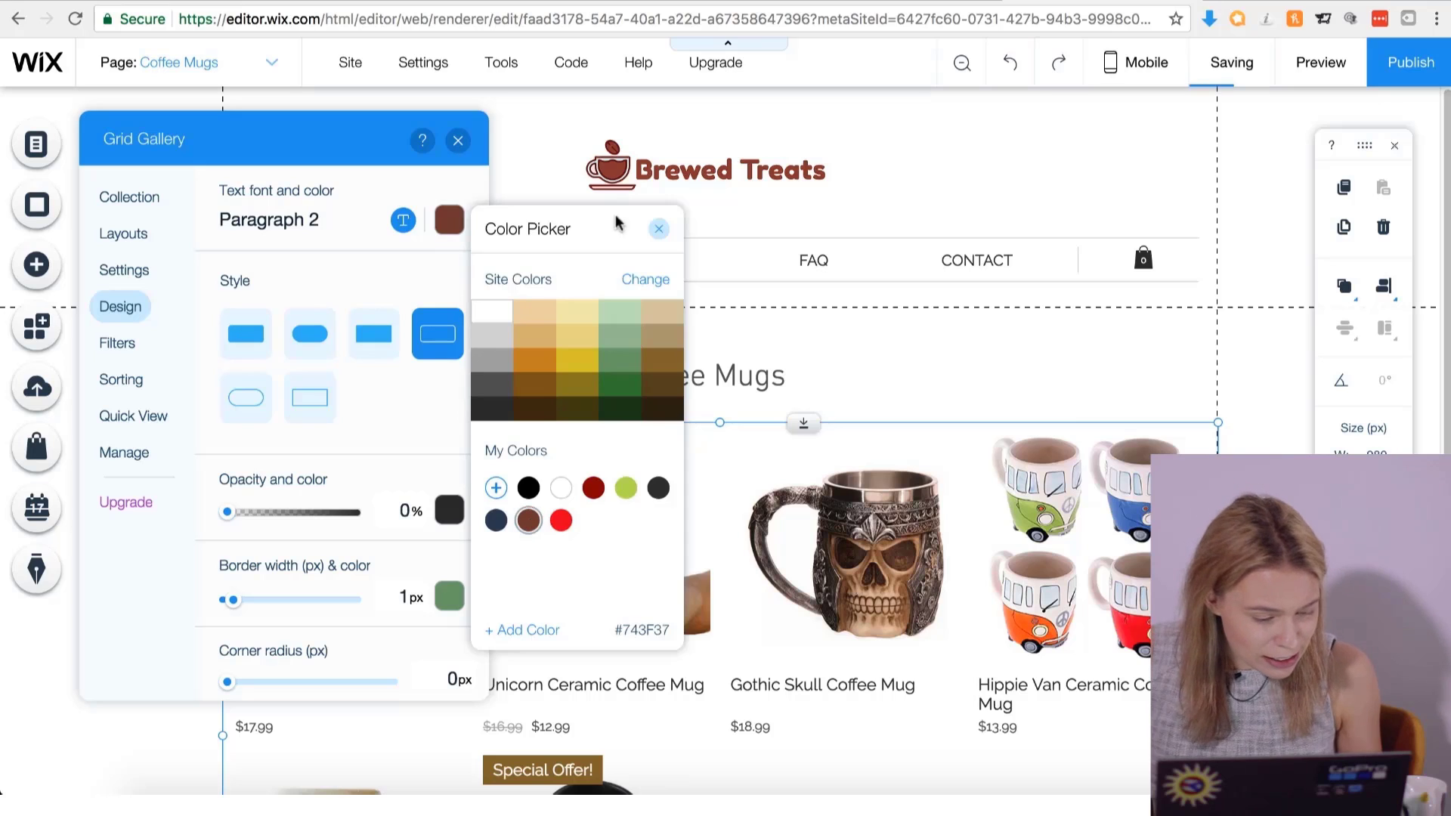
left_click(659, 229)
Change the Load More Products button's text font to DIN Next Light.
left_click(378, 233)
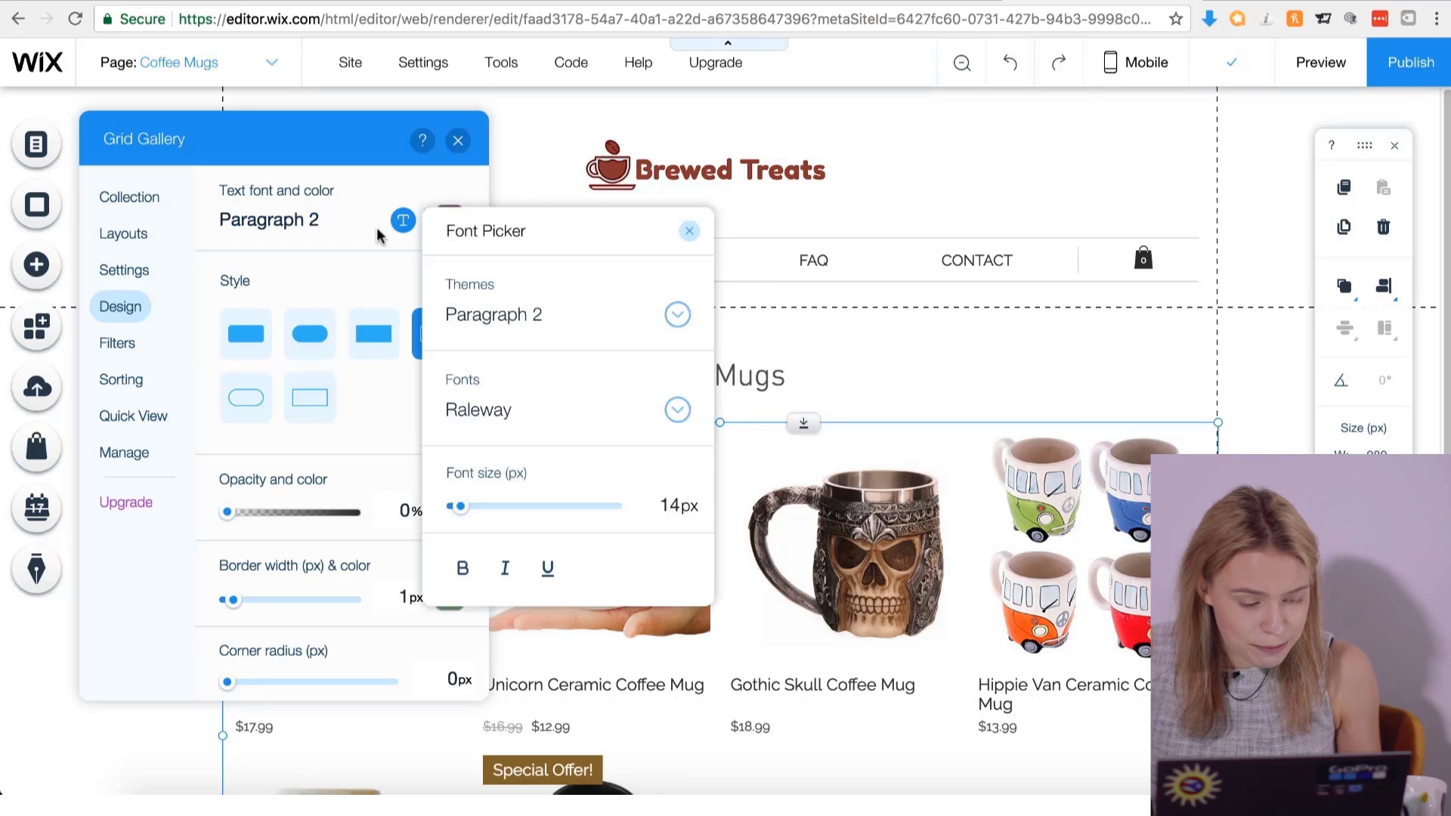
left_click(538, 409)
scroll(535, 511, "up", 10)
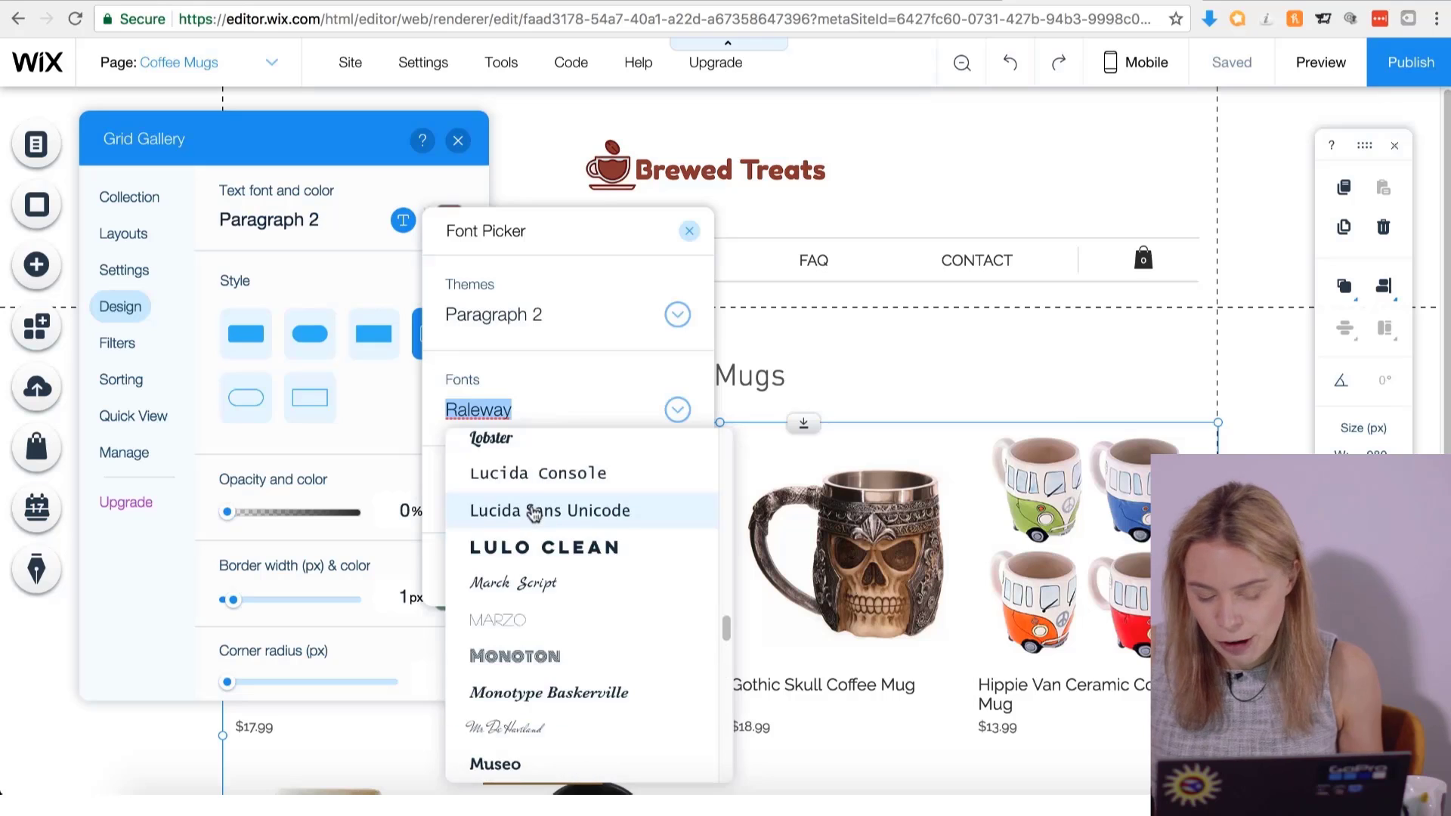
scroll(534, 511, "up", 10)
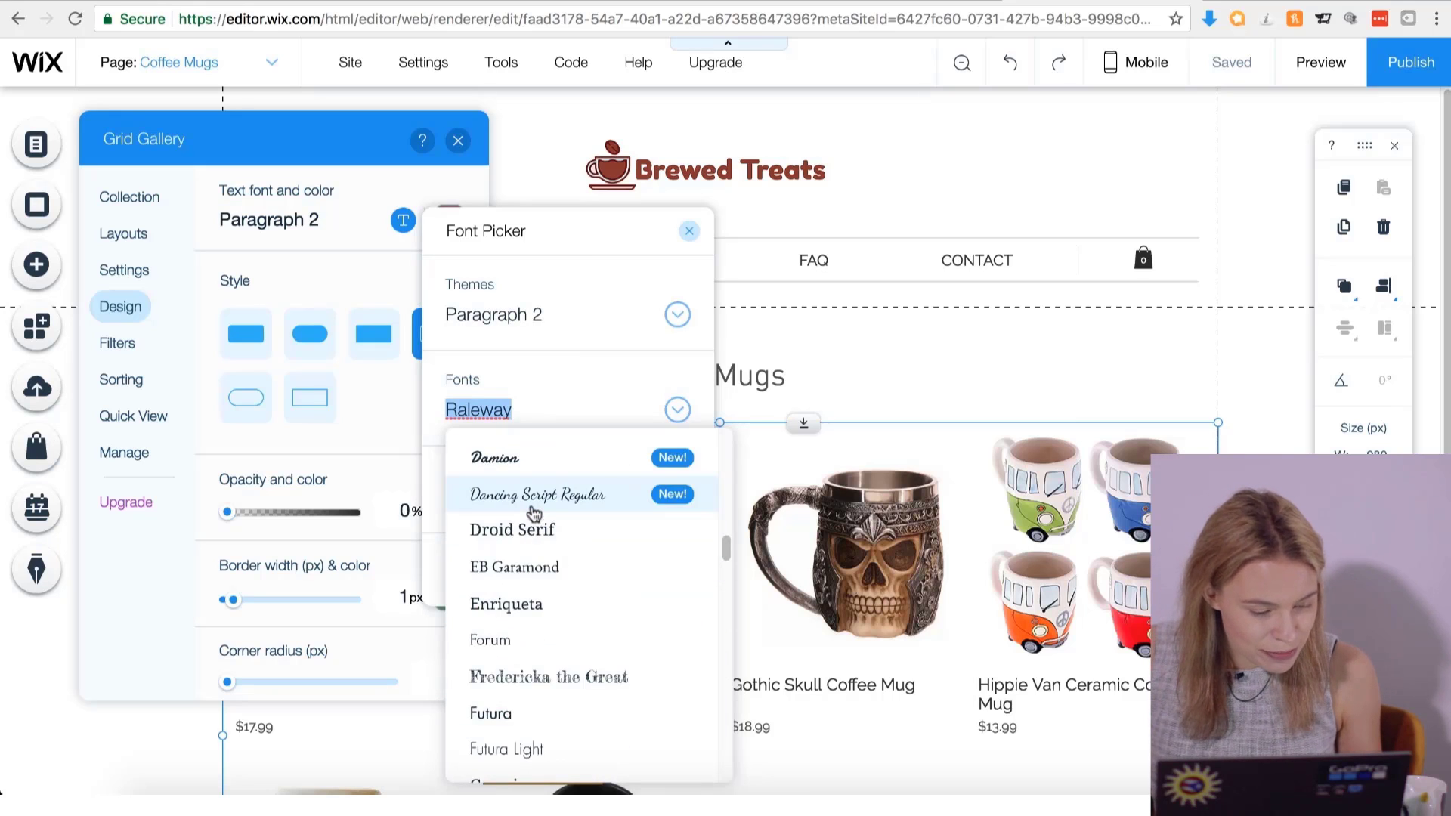
scroll(535, 512, "up", 3)
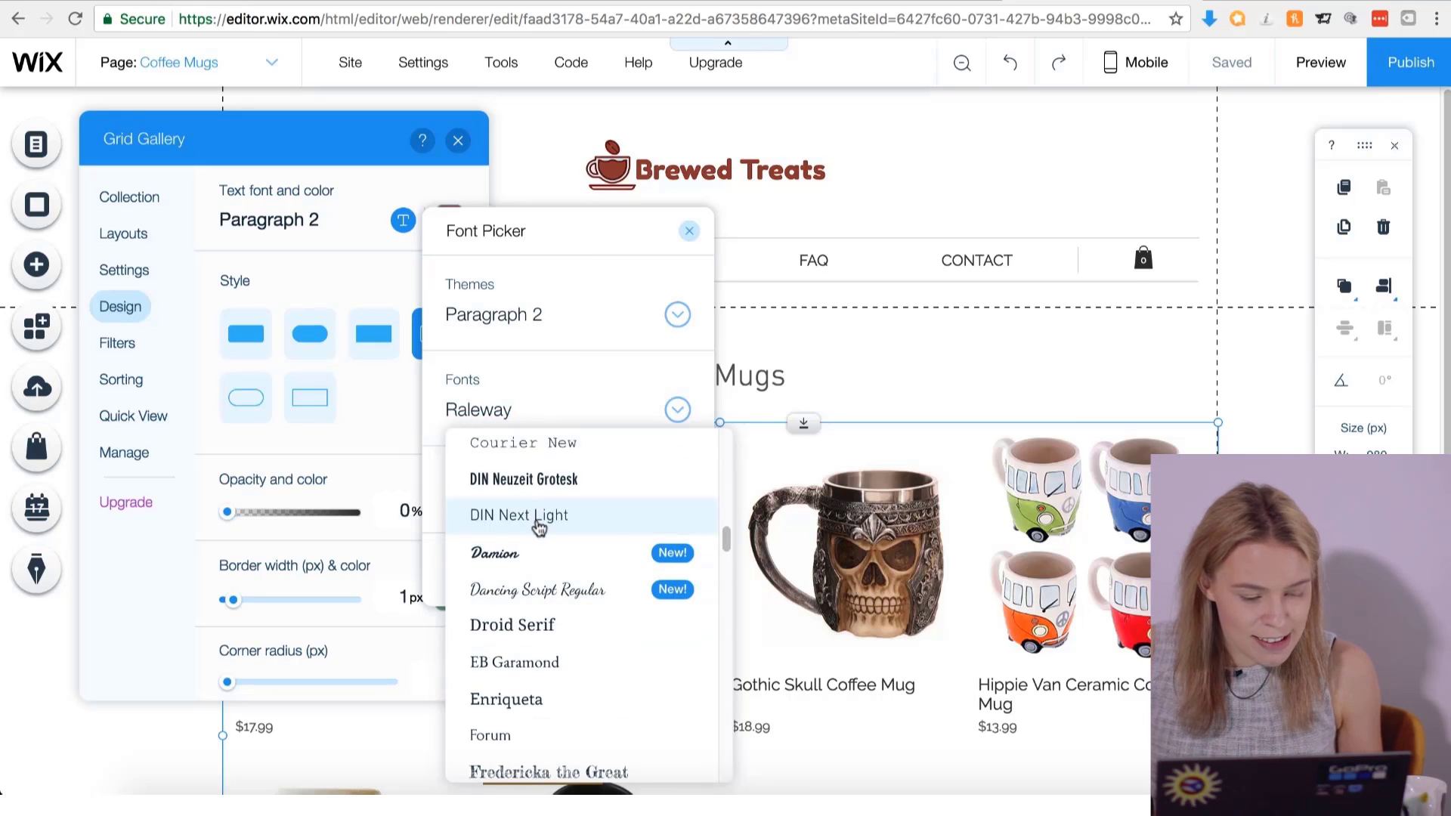
left_click(538, 522)
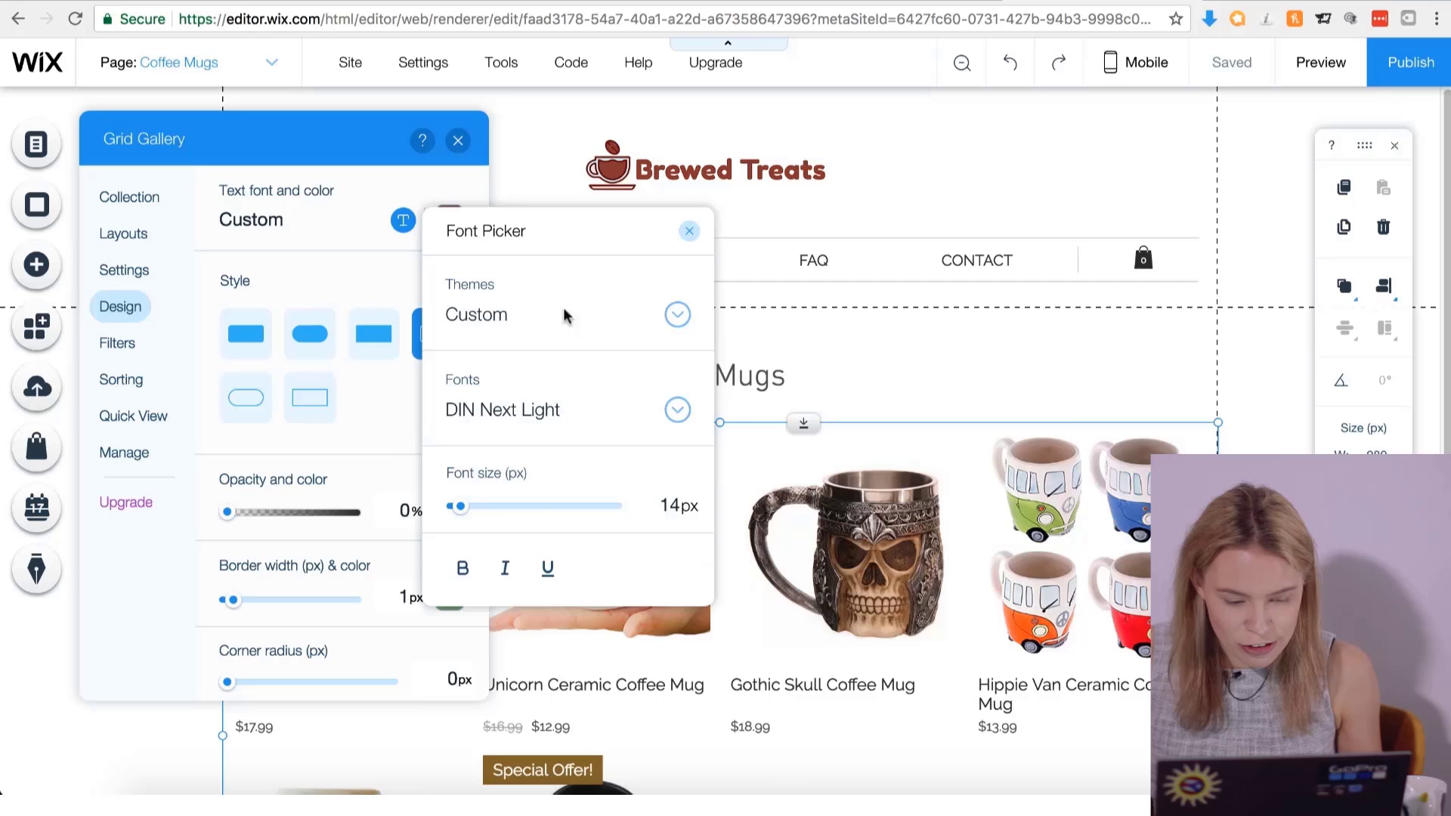
left_click(689, 235)
Set the Load More Products button's border colour to brown #743F37 and return to the general gallery design settings.
scroll(447, 421, "down", 2)
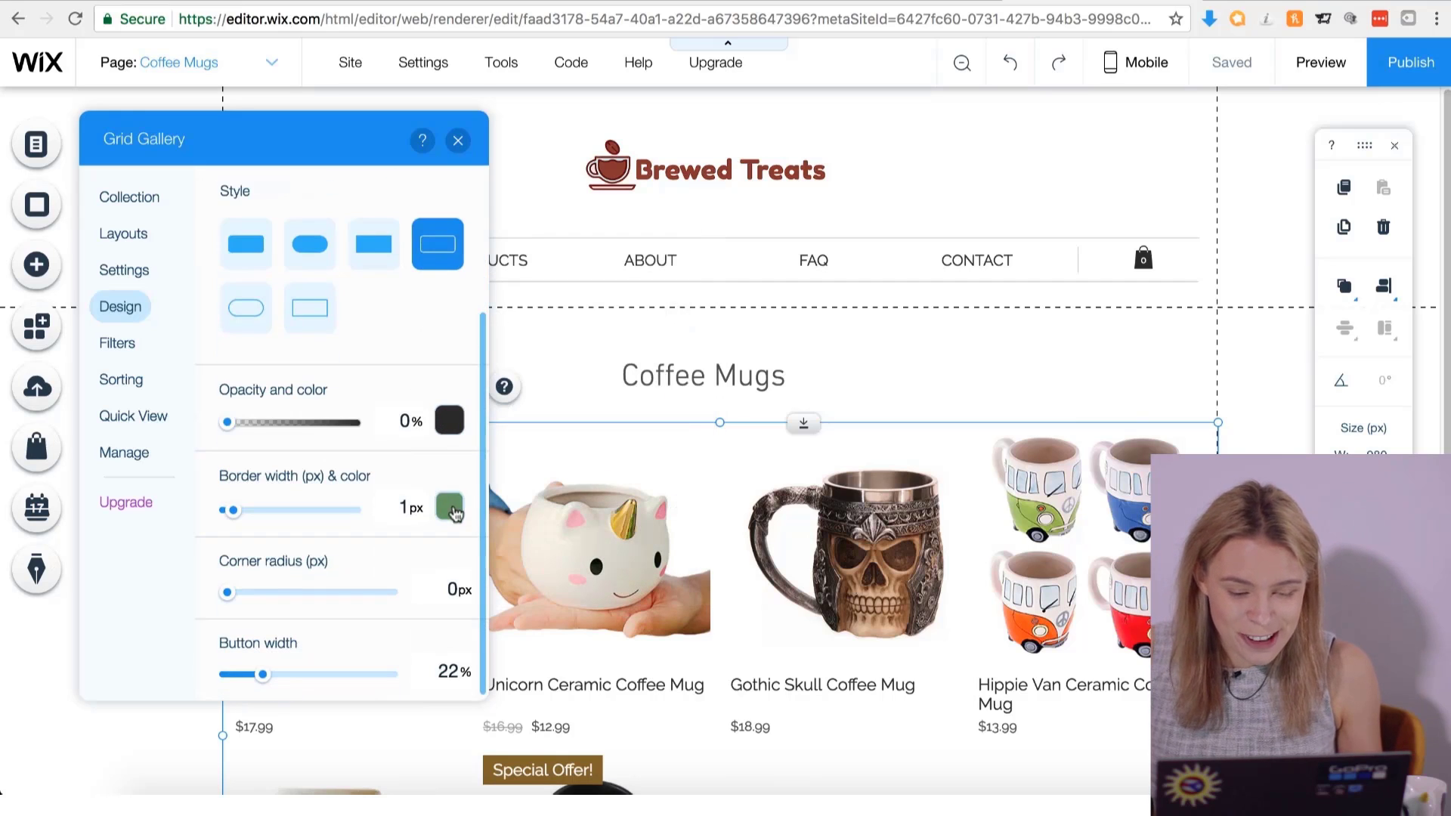
left_click(452, 508)
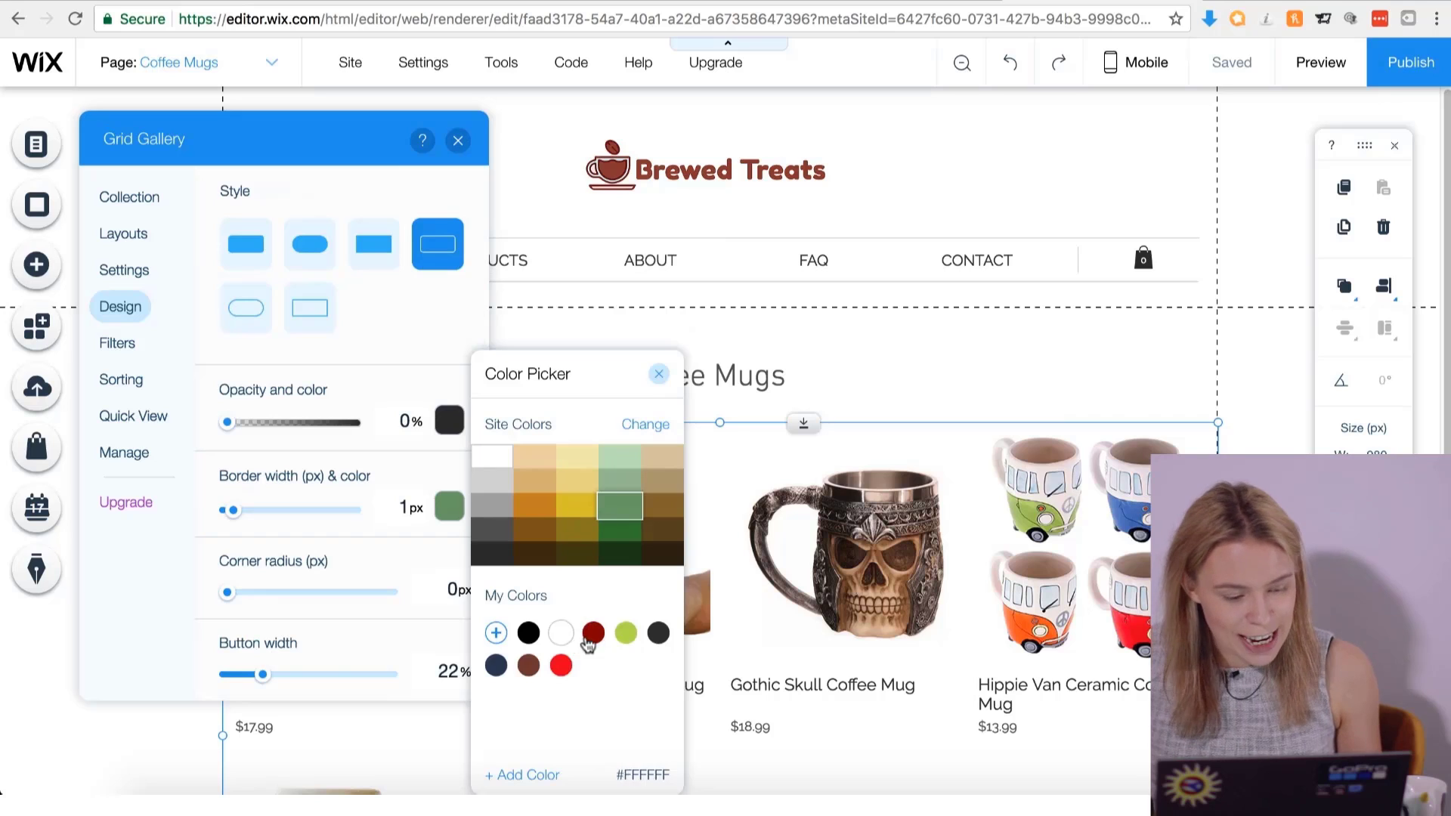
left_click(529, 666)
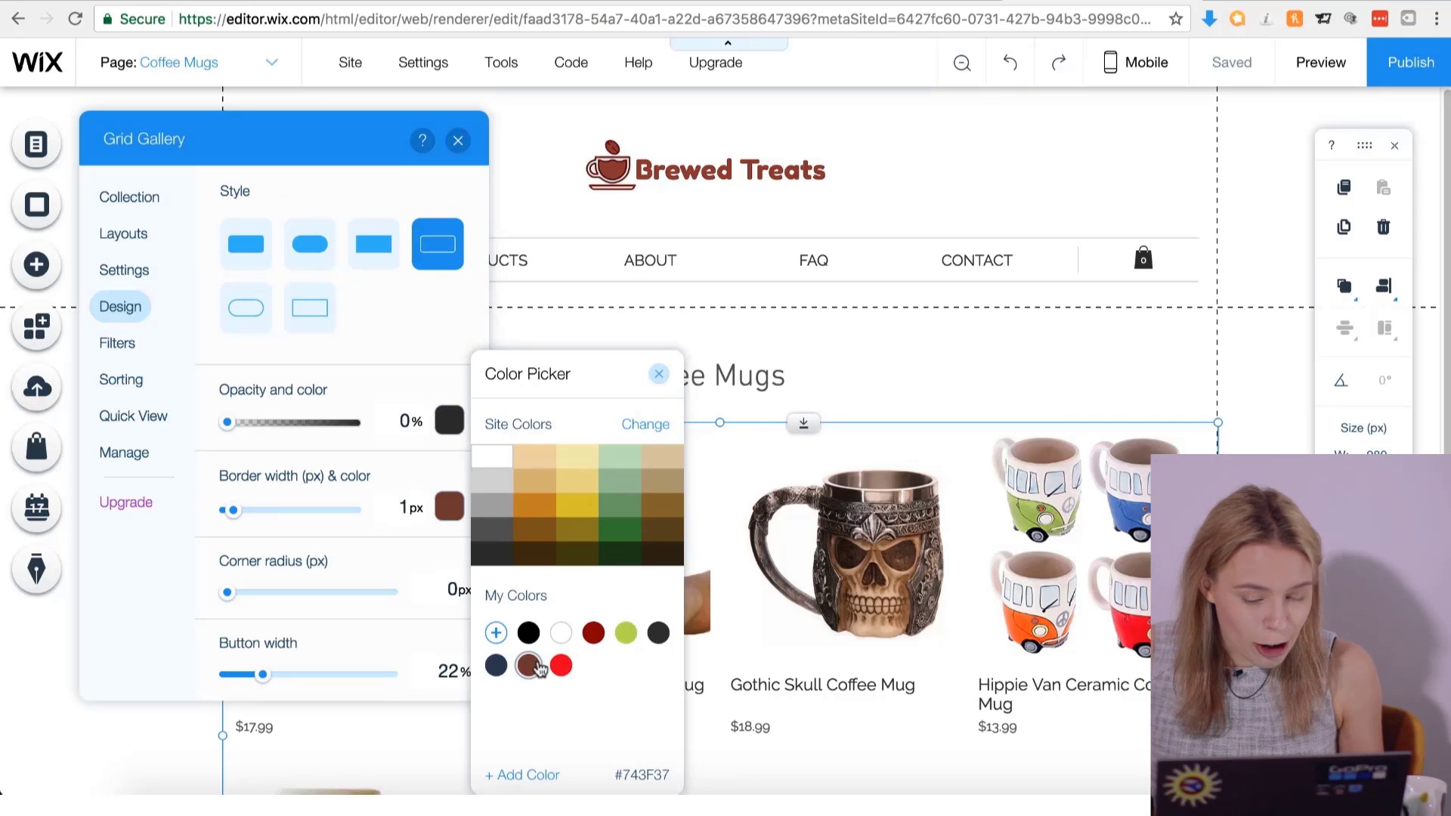
left_click(659, 375)
scroll(371, 488, "up", 3)
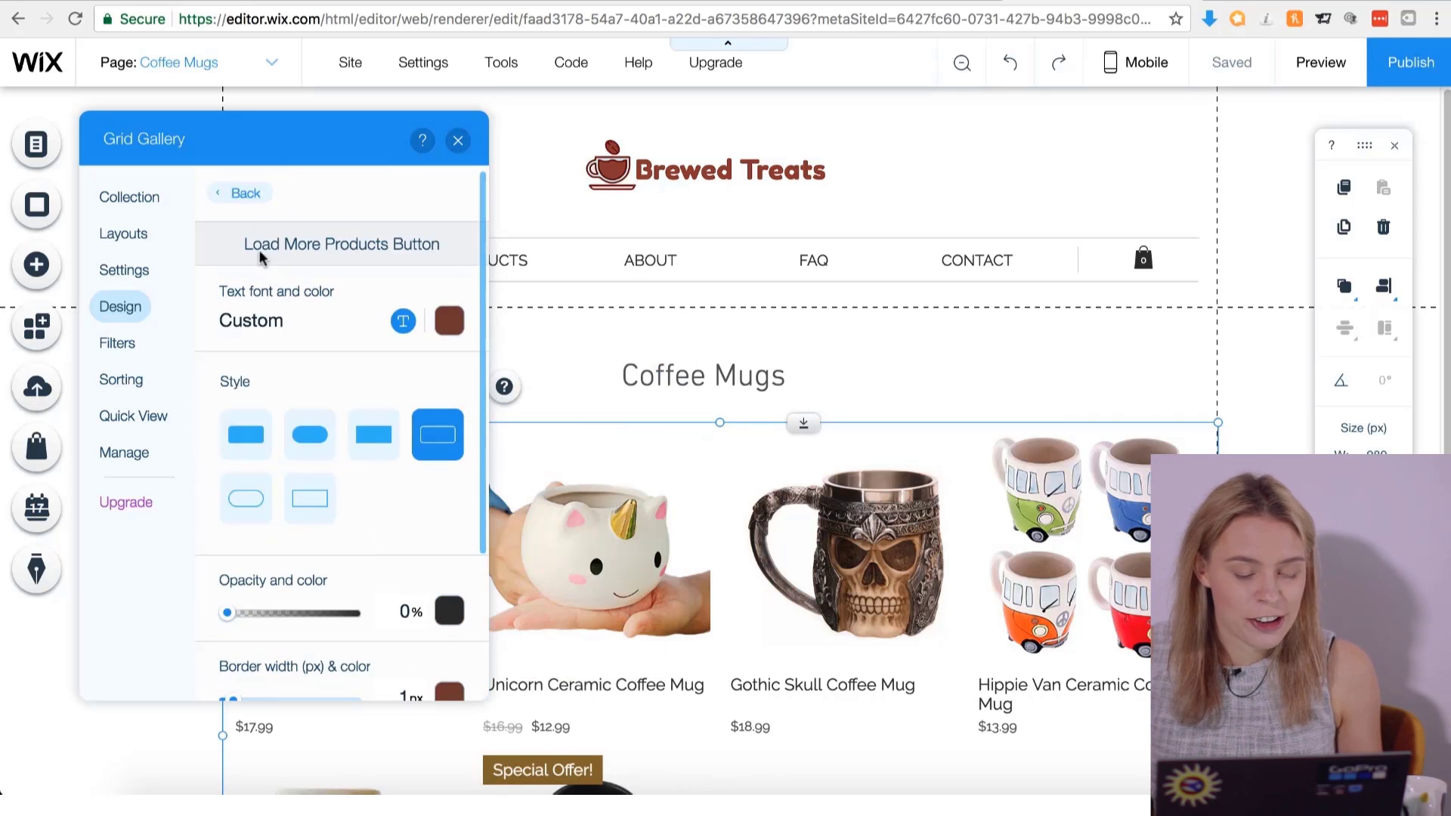
left_click(238, 195)
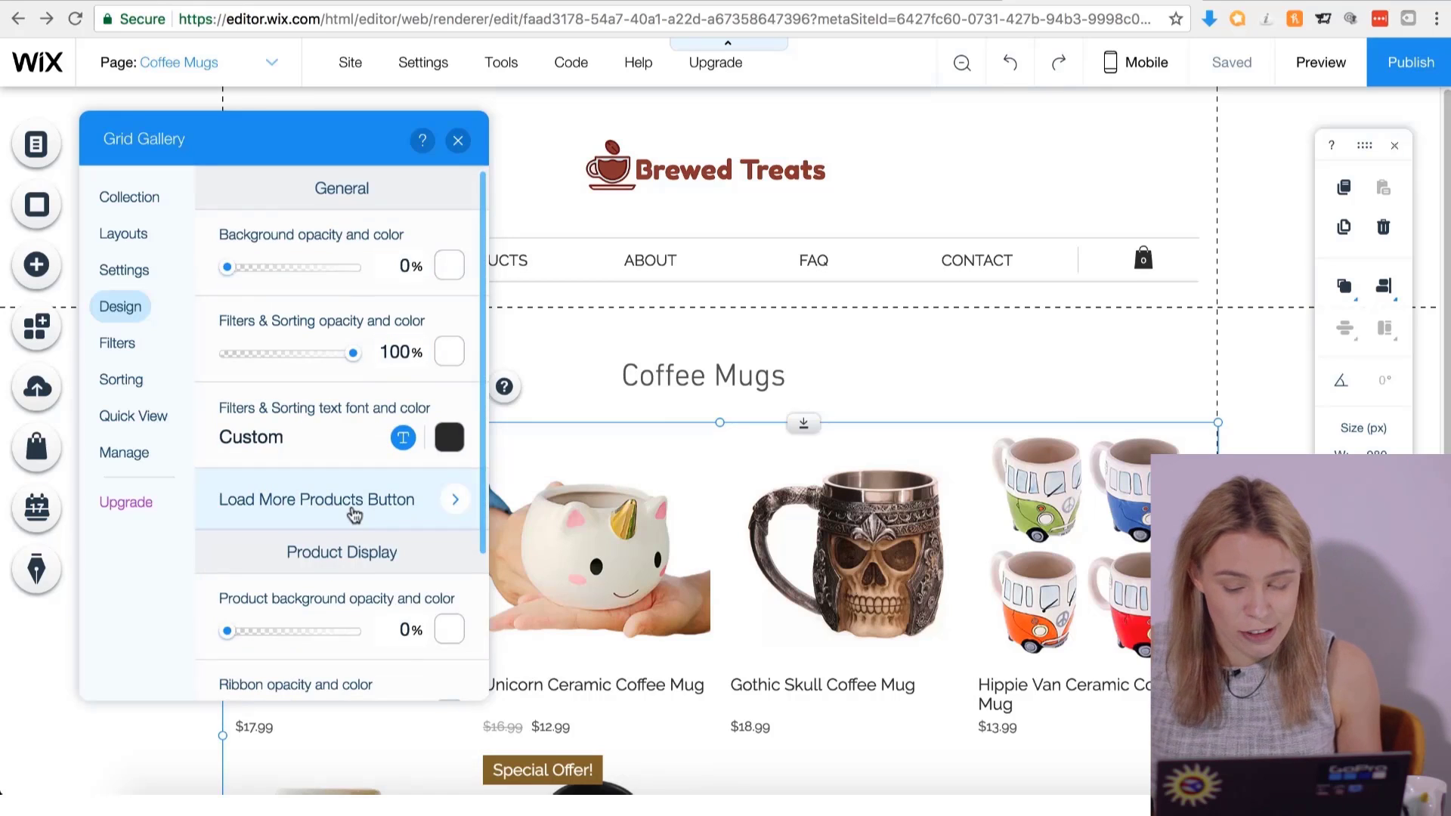
Set the product ribbon colour to the saved brown #743F37.
scroll(354, 514, "down", 1)
scroll(354, 514, "down", 5)
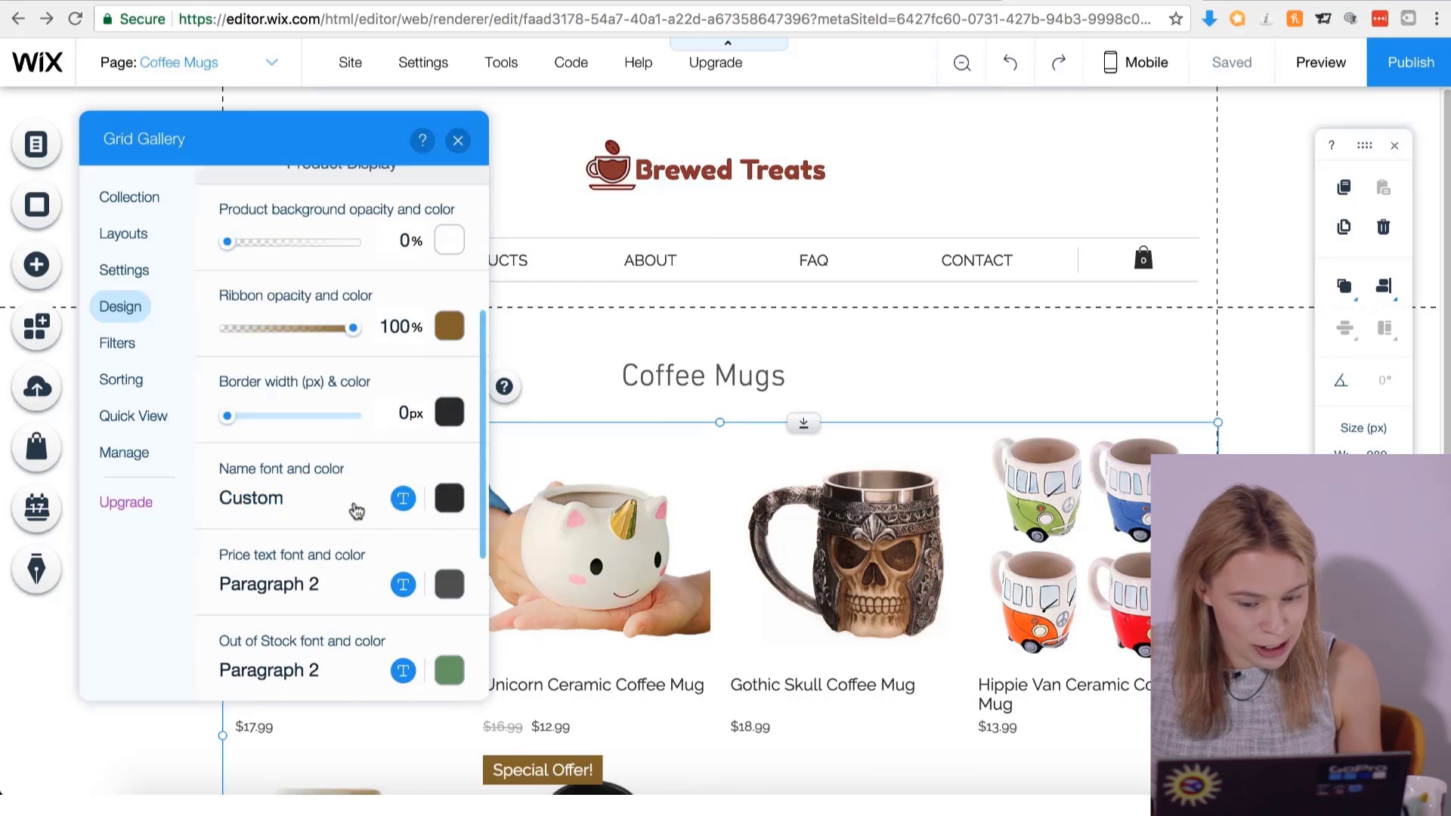
left_click(450, 327)
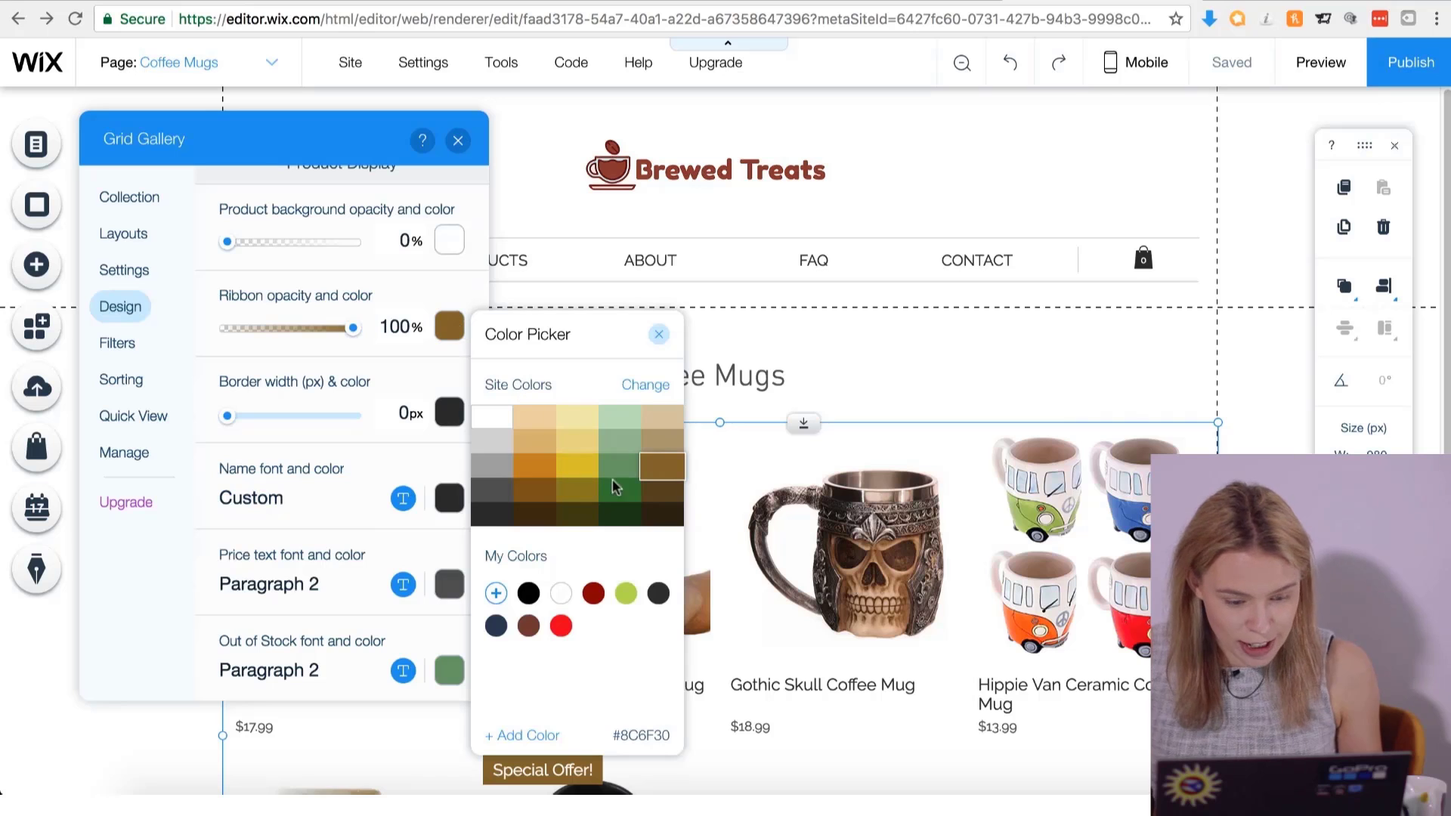
left_click(528, 625)
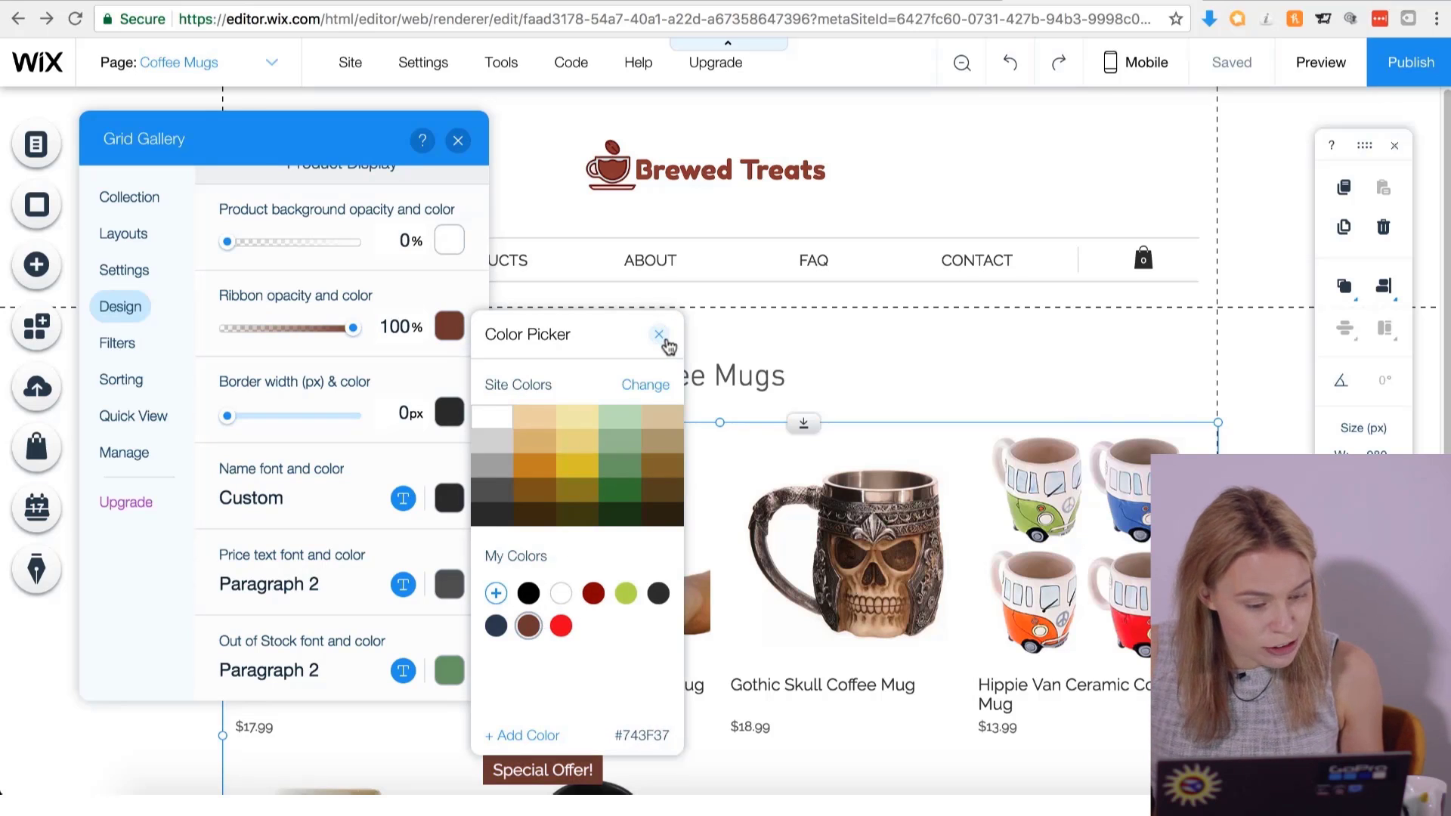
left_click(659, 334)
Change the product name font in the gallery to DIN Next Light.
left_click(403, 498)
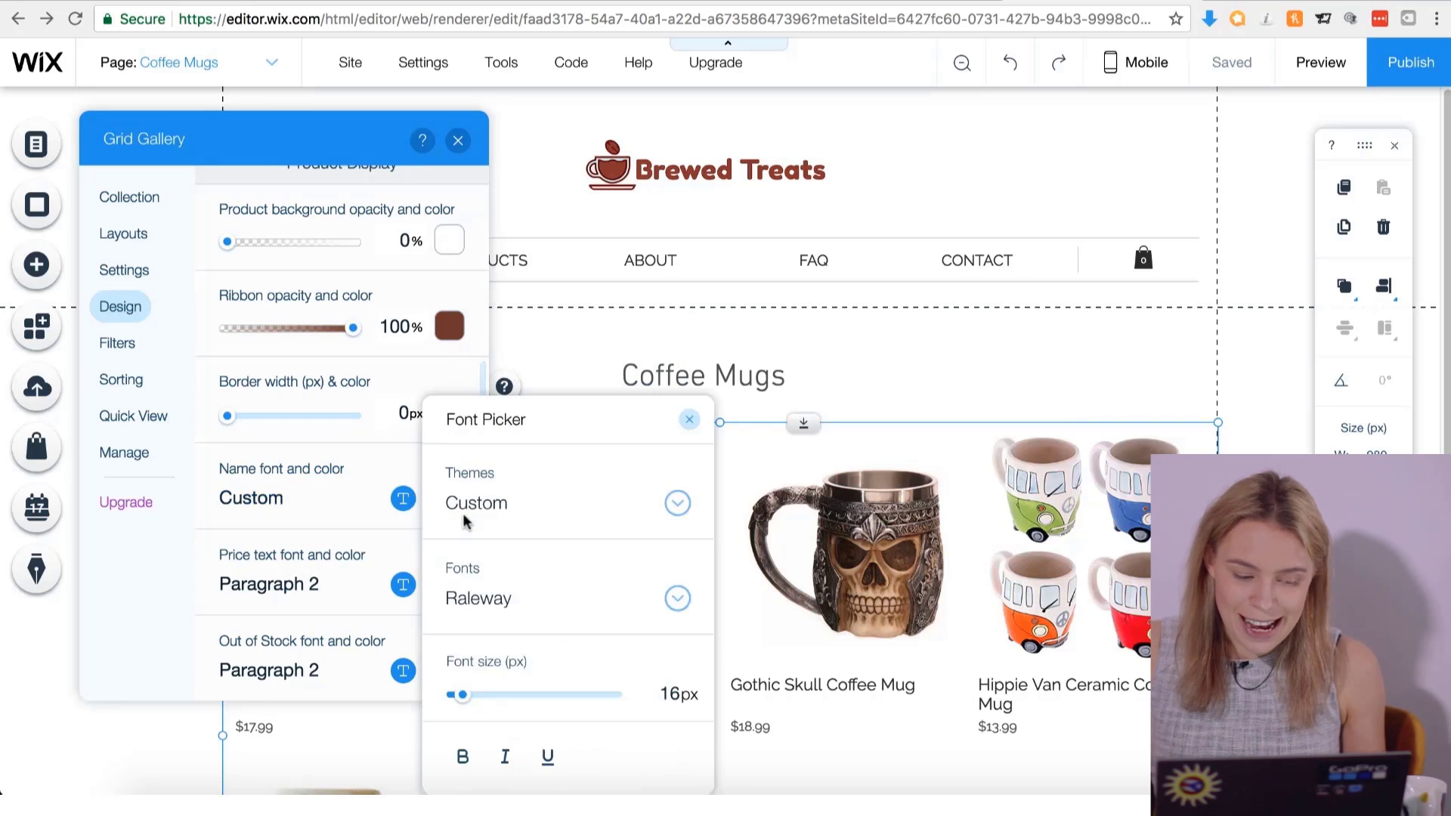
left_click(513, 603)
scroll(557, 388, "up", 10)
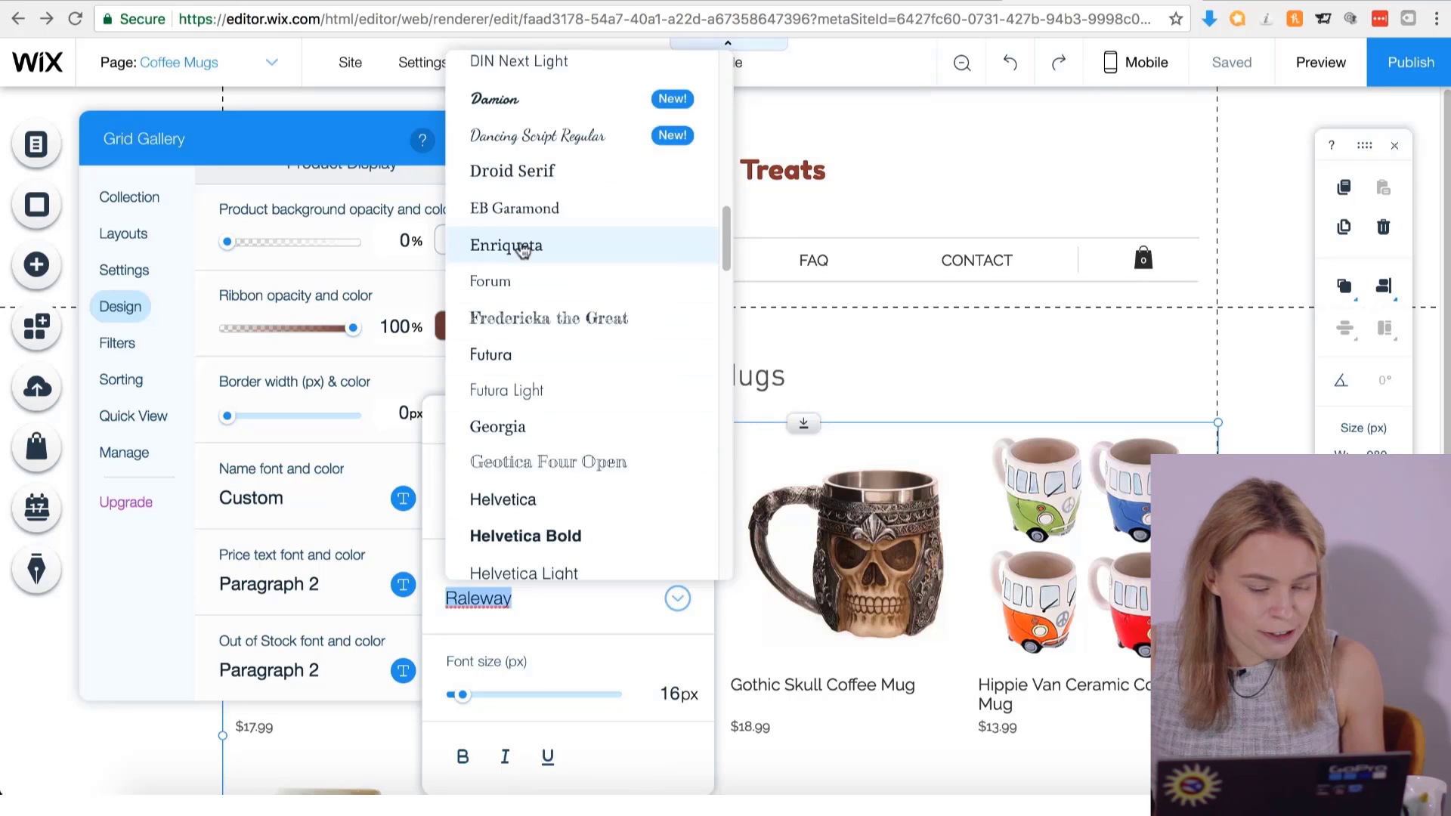
scroll(552, 325, "up", 1)
left_click(531, 120)
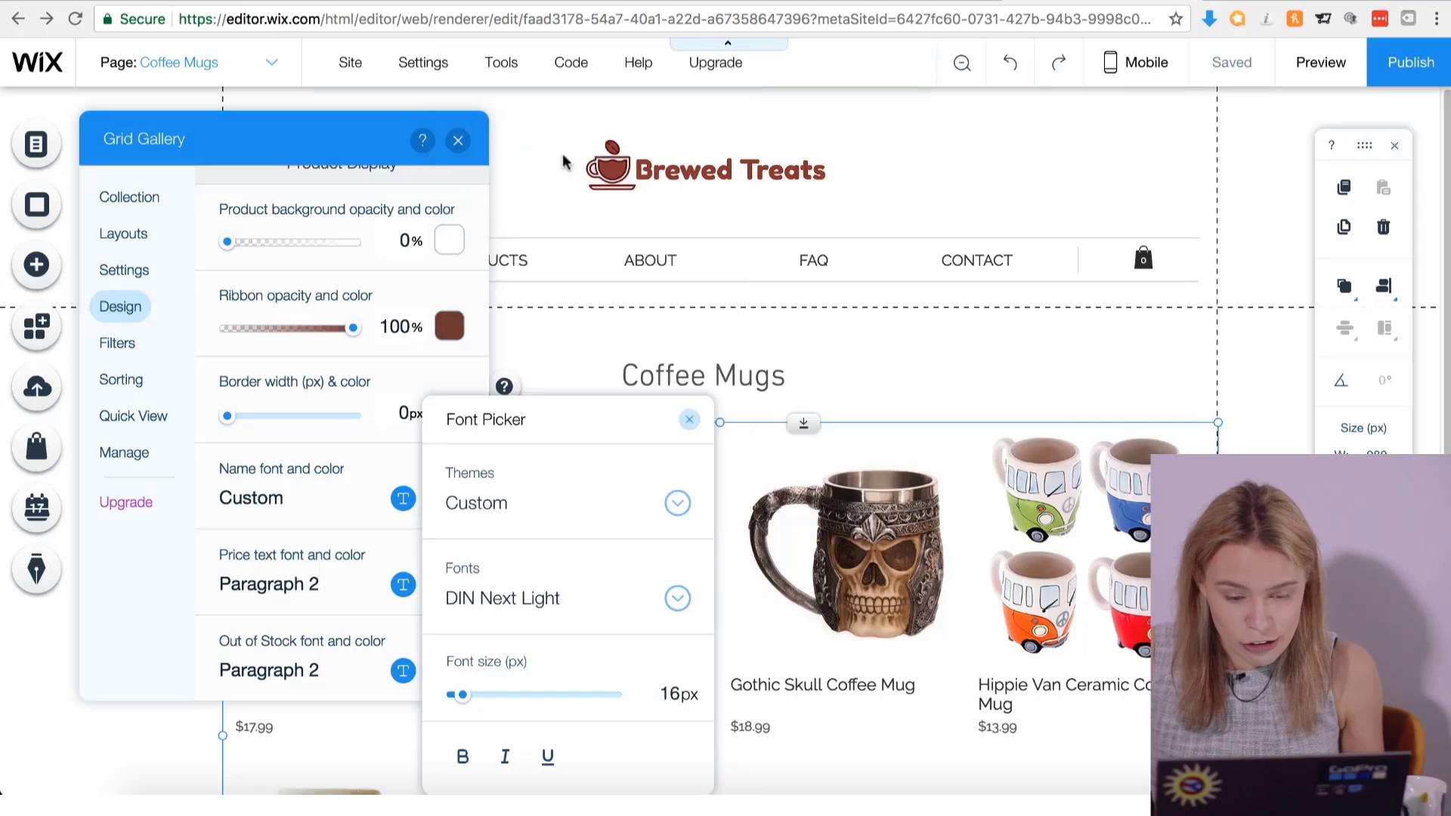
Change the price text font in the product gallery to DIN Next Light.
left_click(691, 420)
scroll(350, 452, "down", 3)
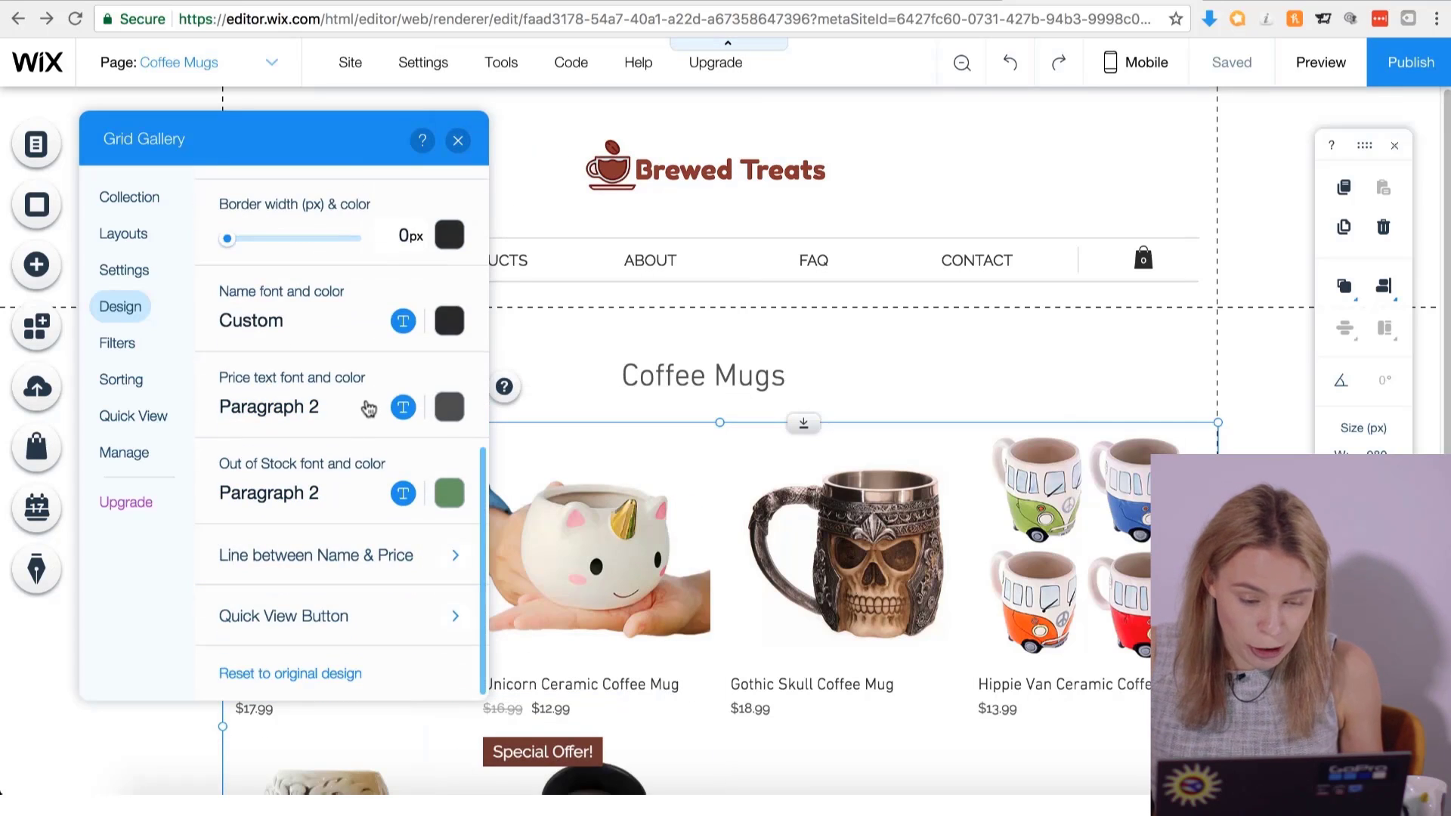
left_click(402, 407)
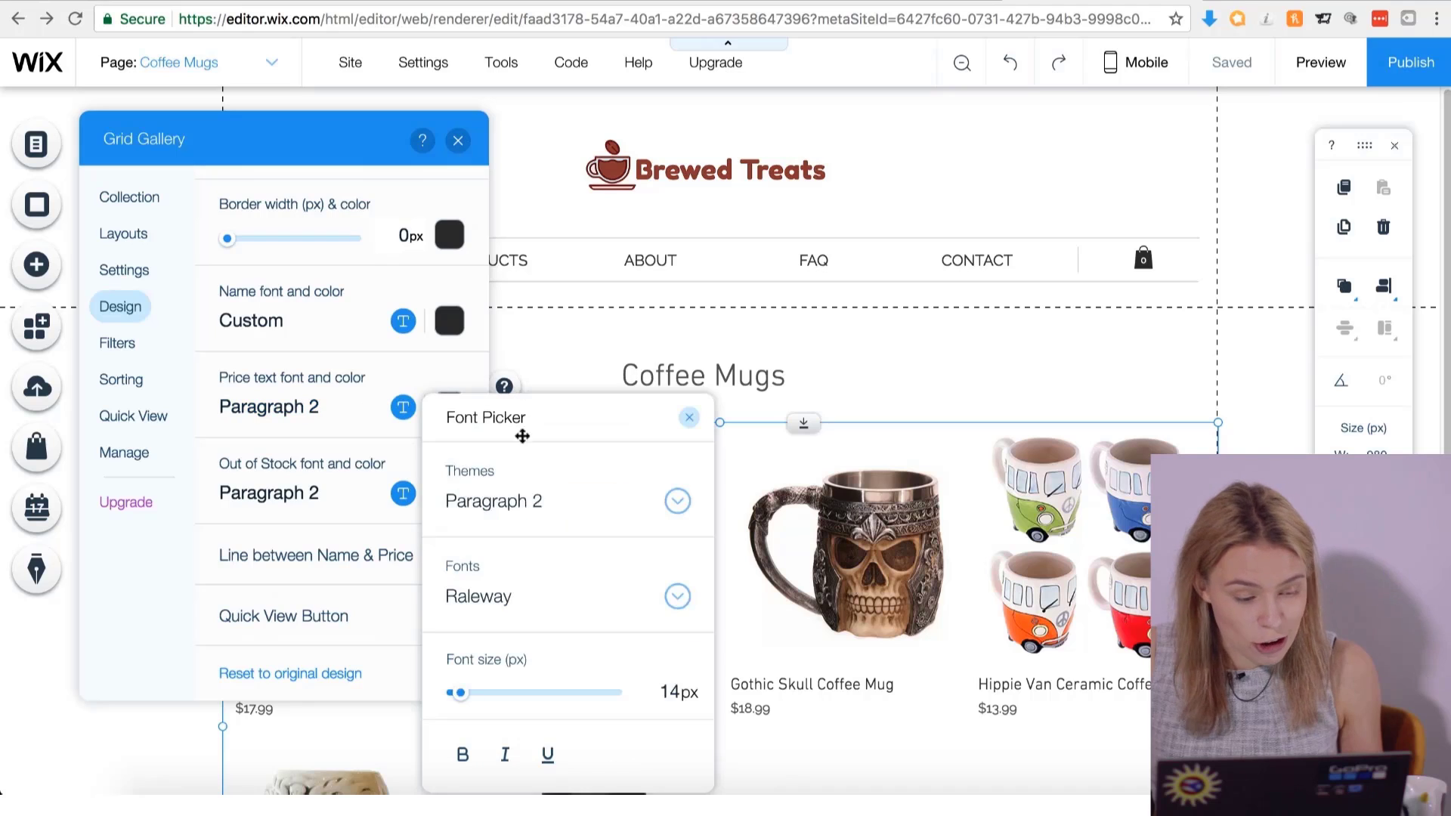
left_click(520, 597)
scroll(551, 411, "up", 10)
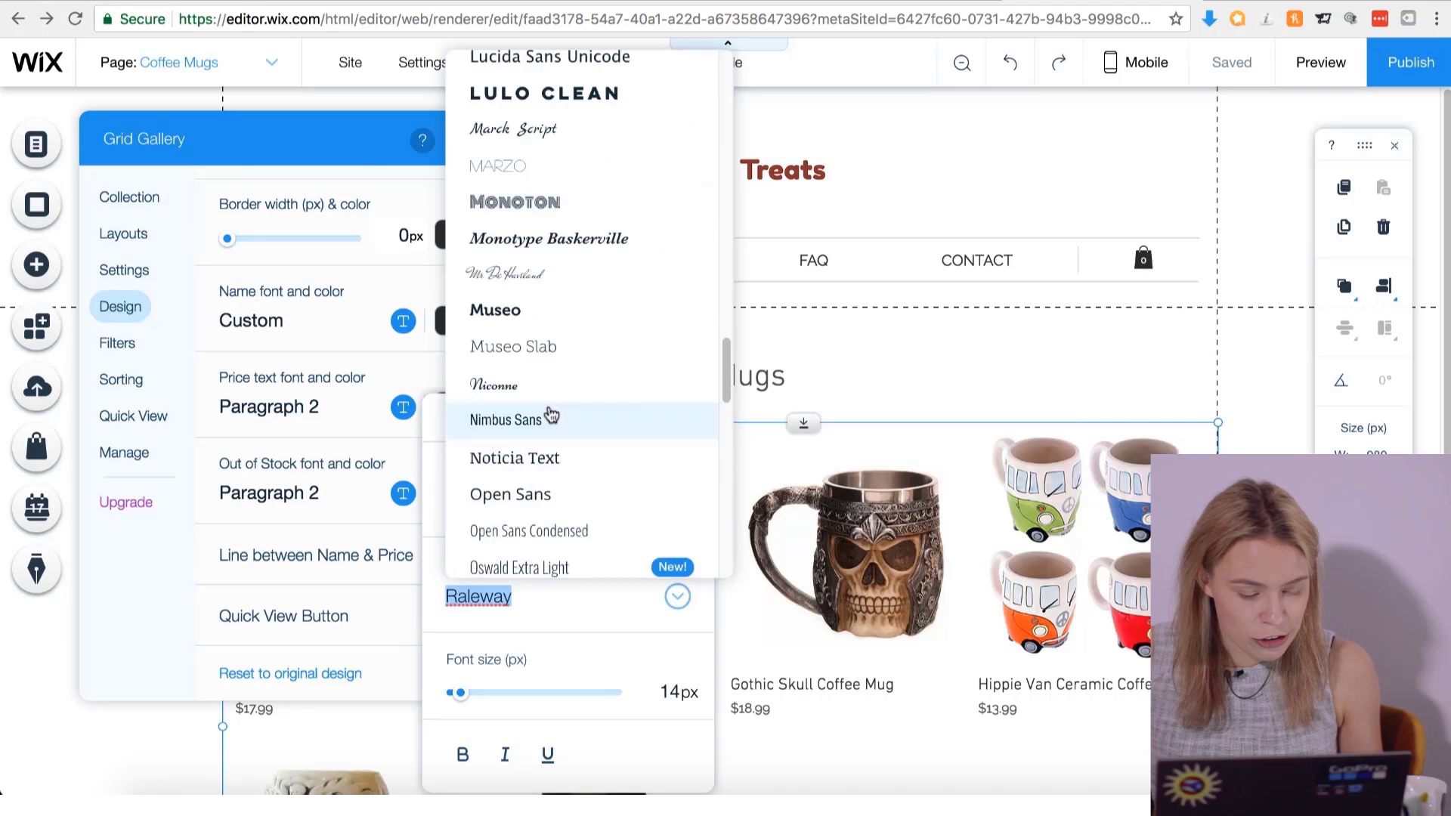
scroll(551, 414, "up", 15)
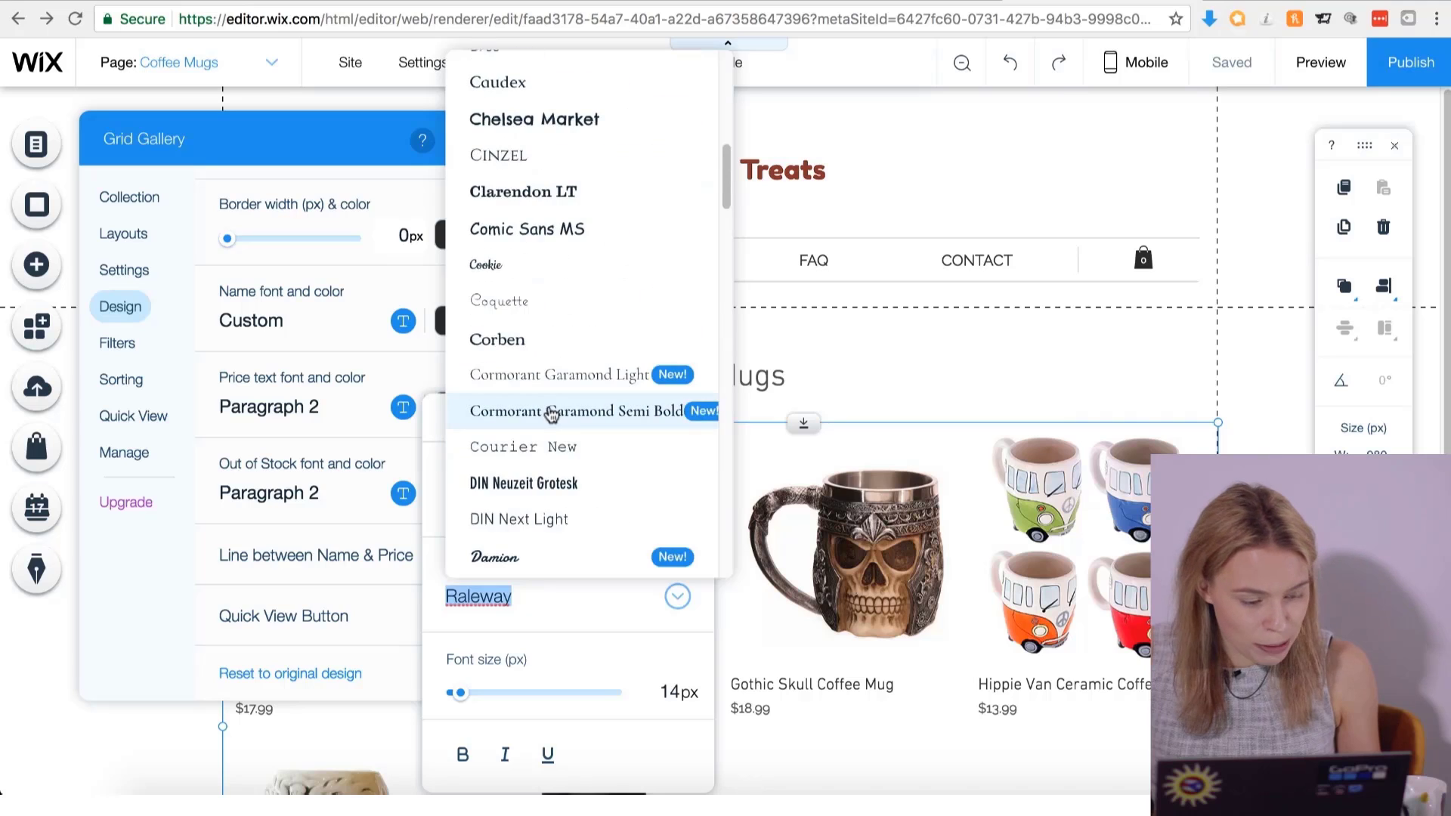
left_click(551, 519)
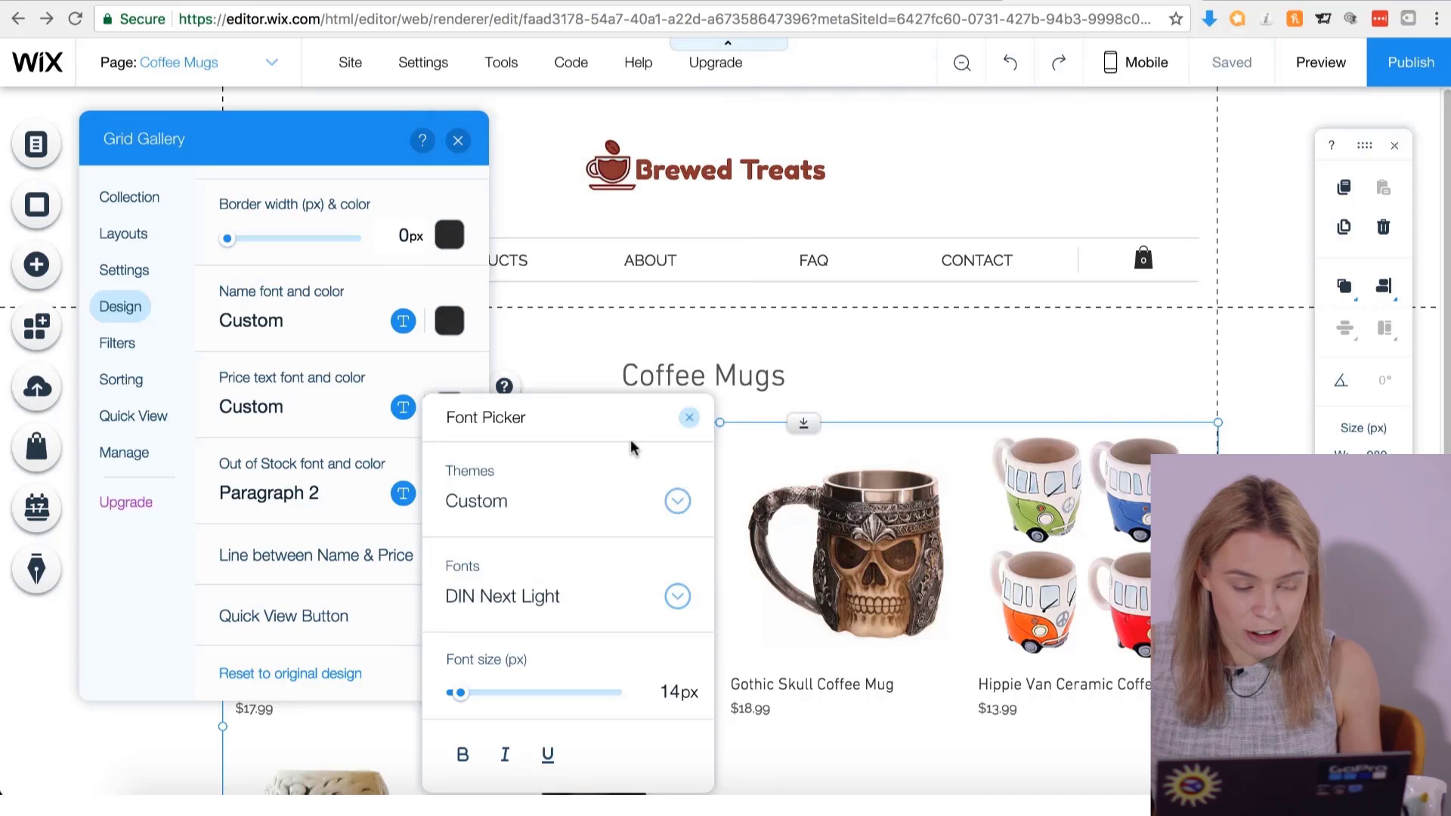
left_click(689, 418)
Set the Out of Stock text colour to the saved brown #743F37 and its font to DIN Next Light.
left_click(450, 493)
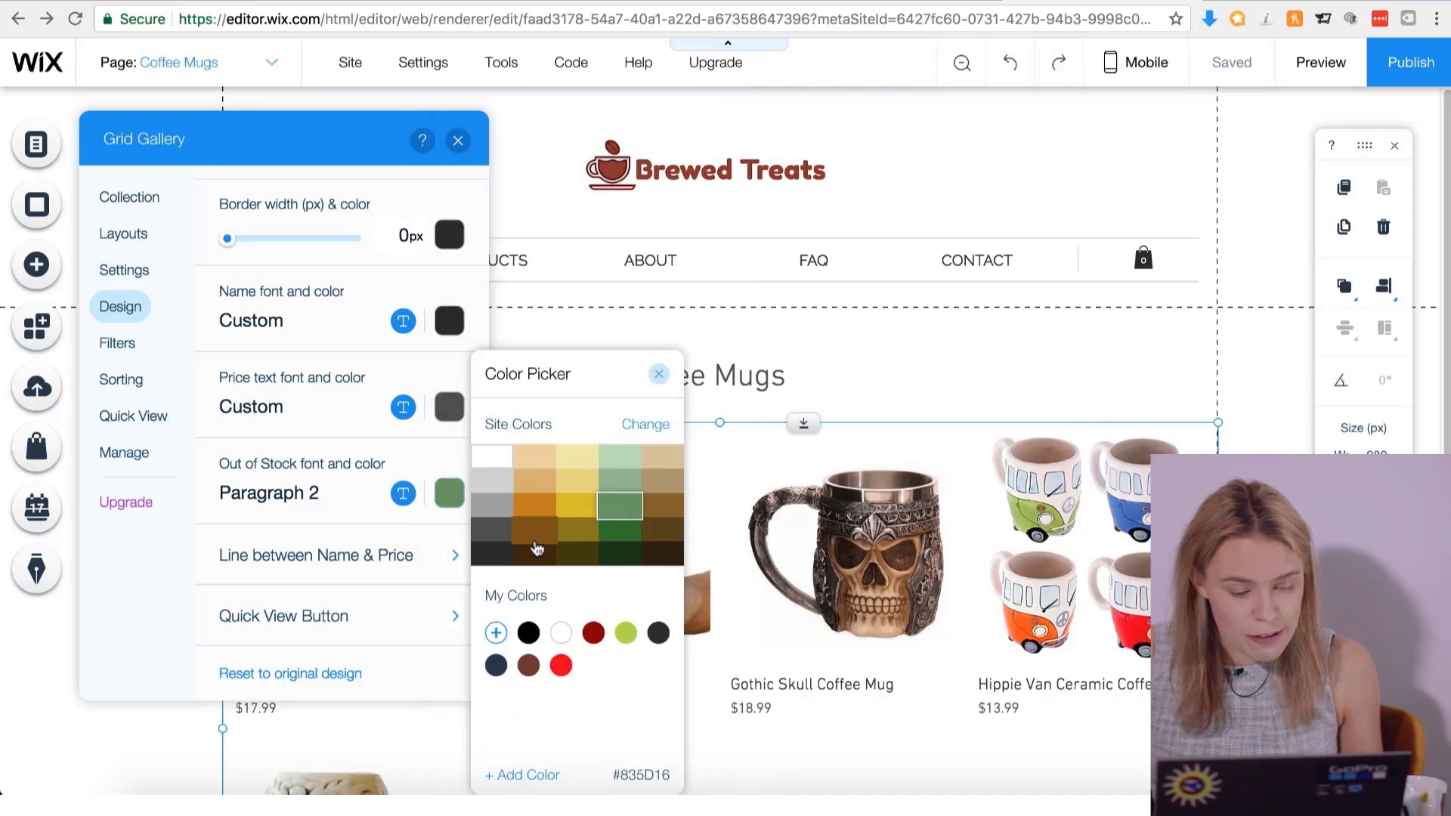
left_click(529, 666)
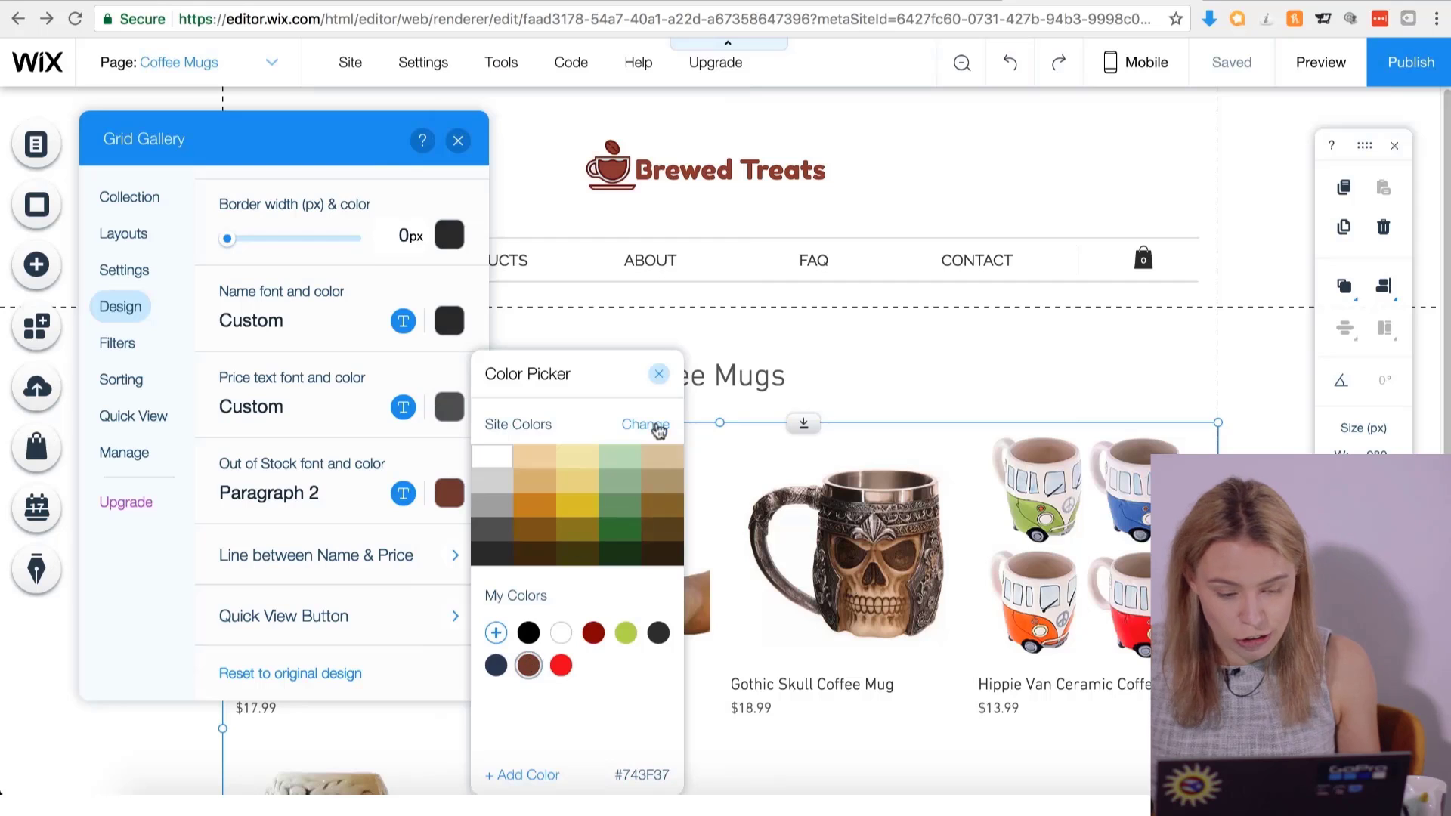
left_click(659, 374)
left_click(411, 495)
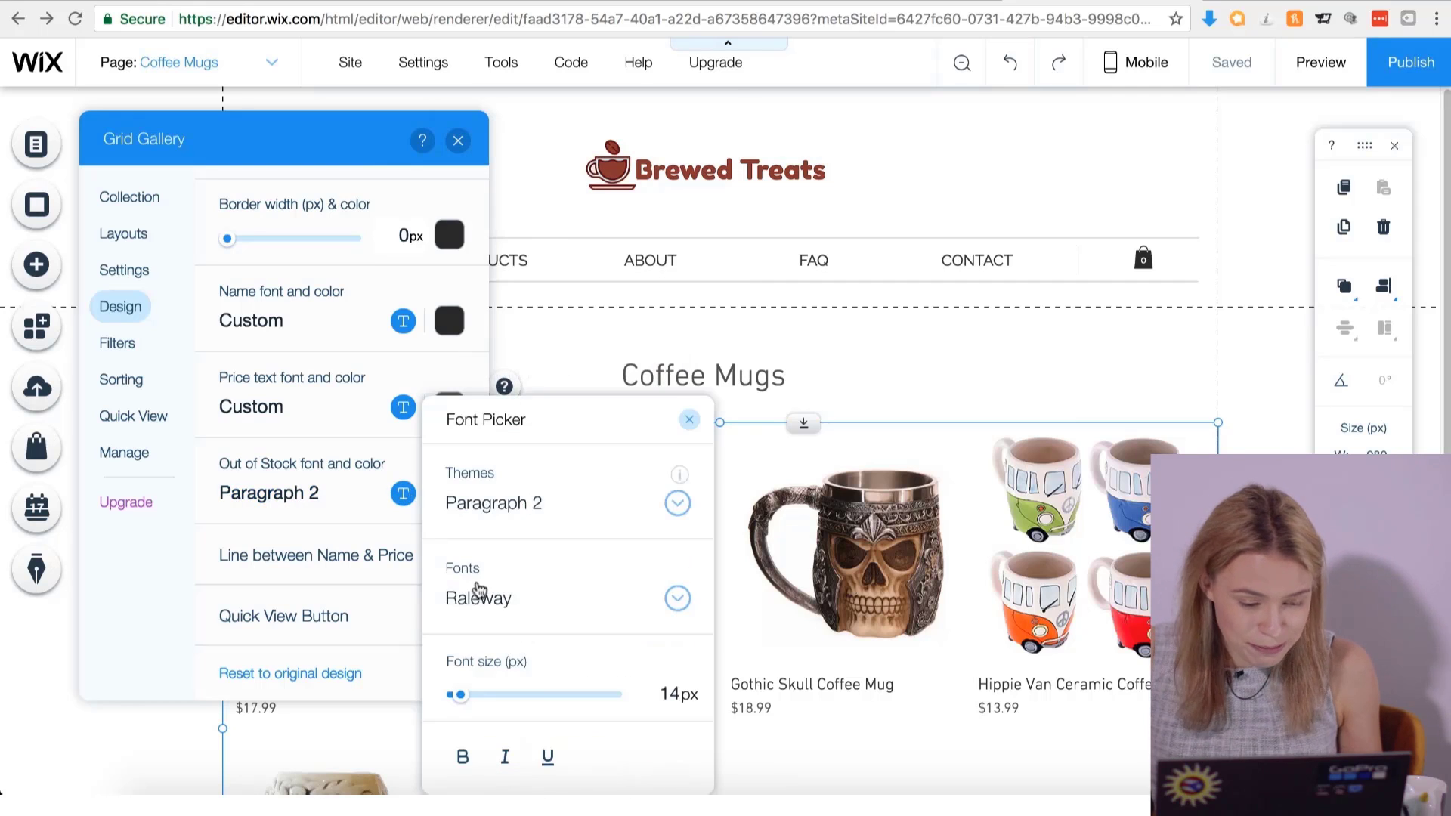
left_click(484, 600)
scroll(594, 393, "up", 10)
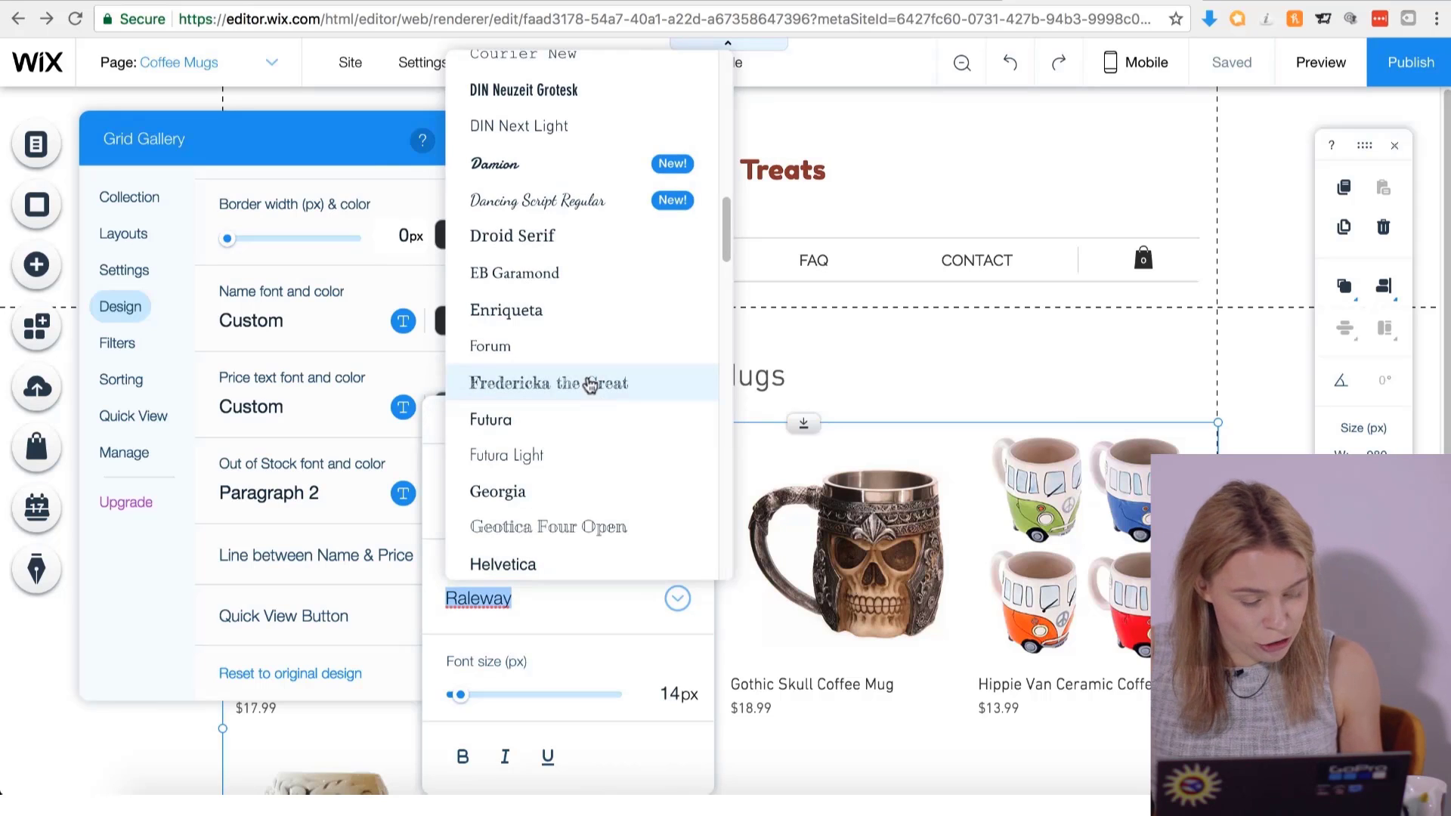
left_click(529, 126)
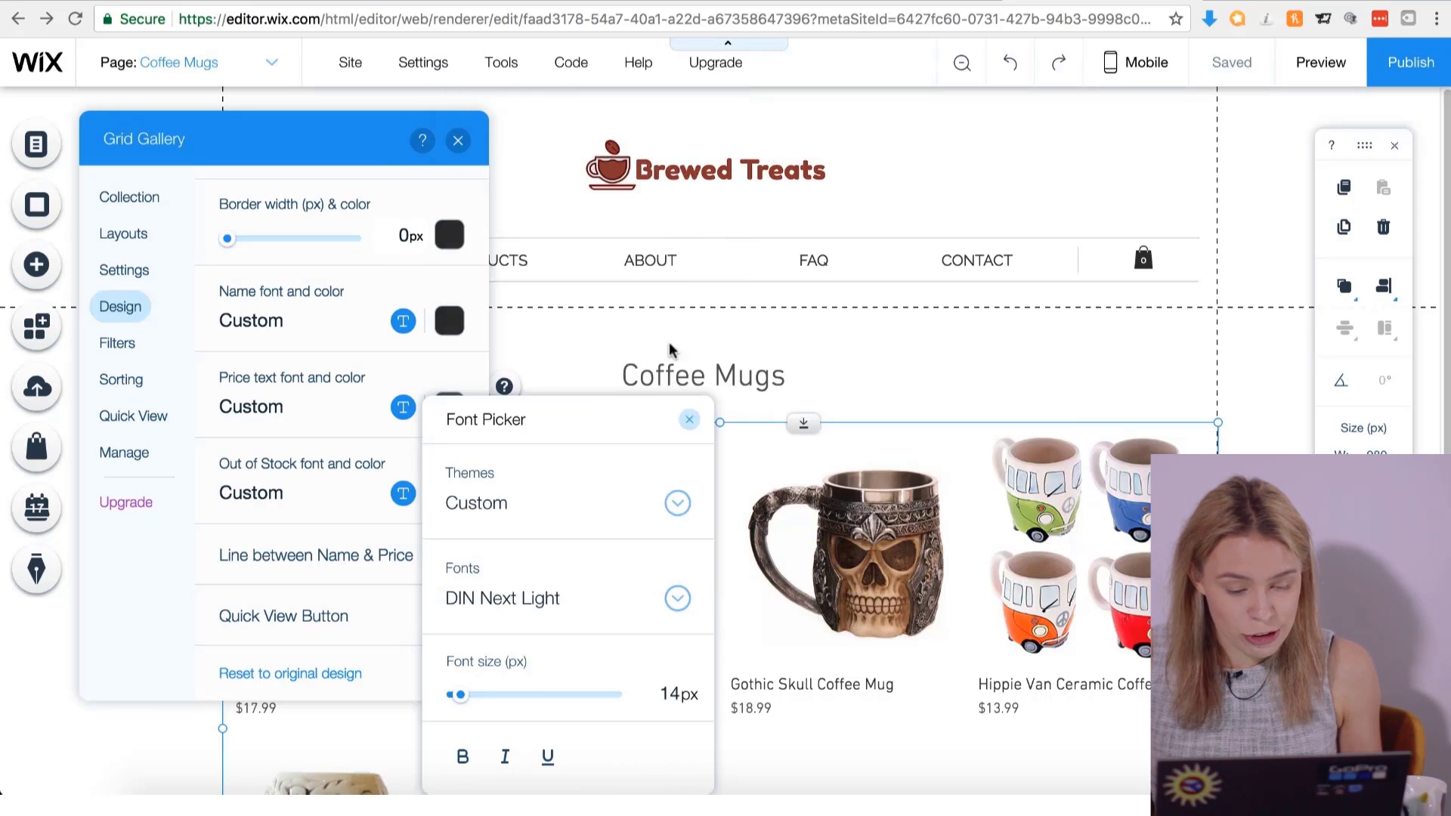
left_click(689, 420)
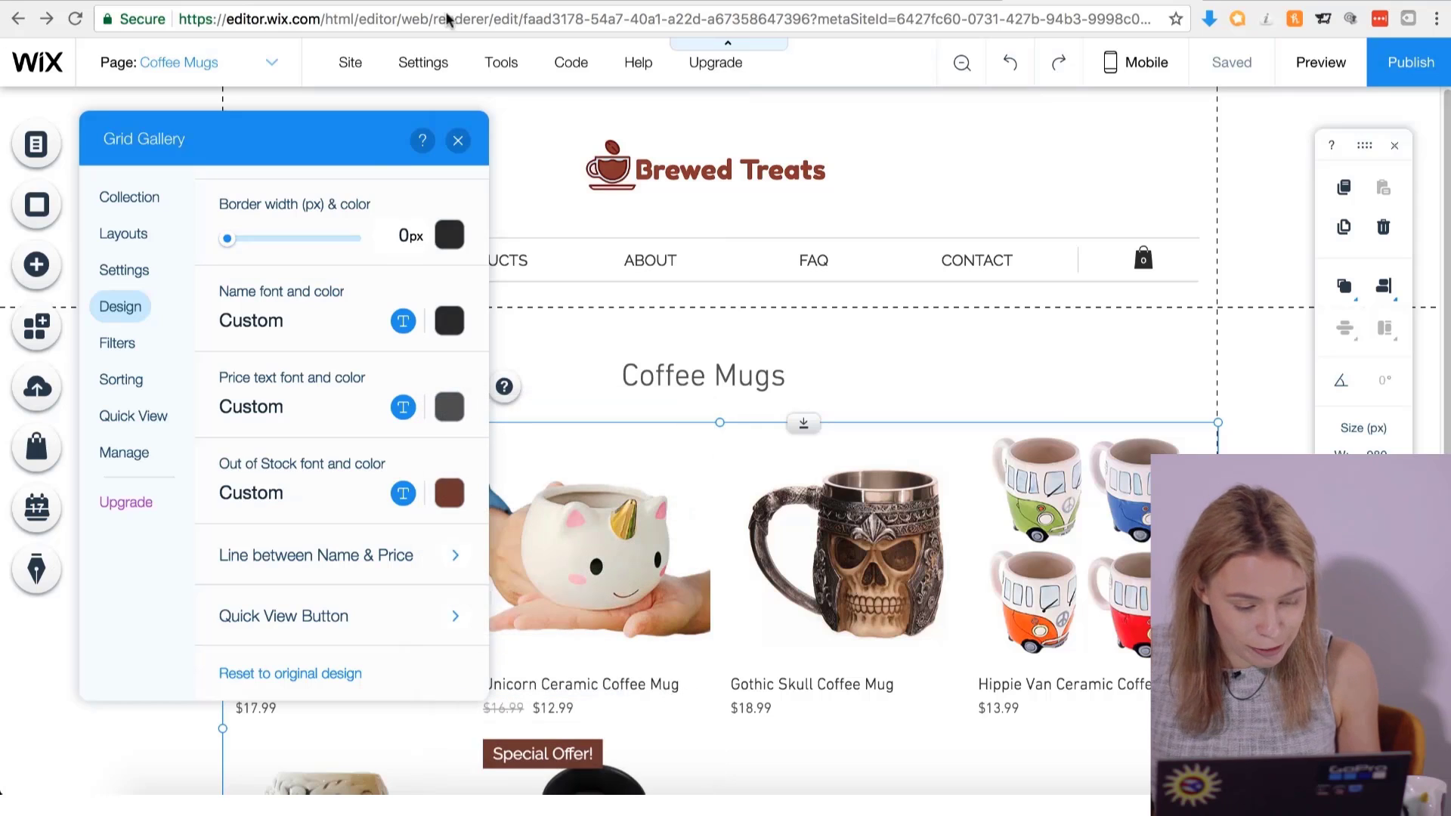
Change the gallery's Quick View Button text font to DIN Next Light and return to the general design settings.
left_click(317, 618)
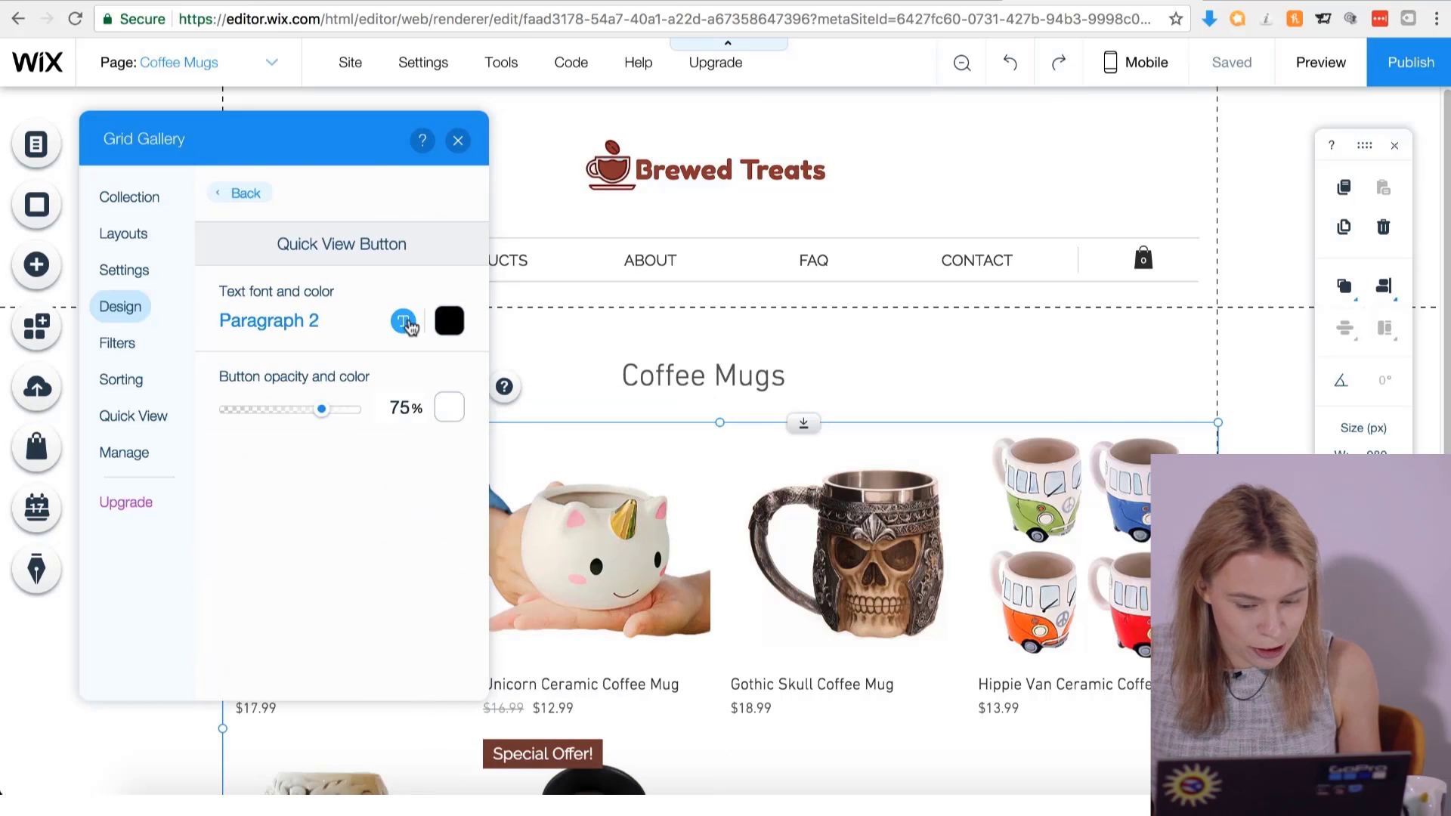
left_click(378, 330)
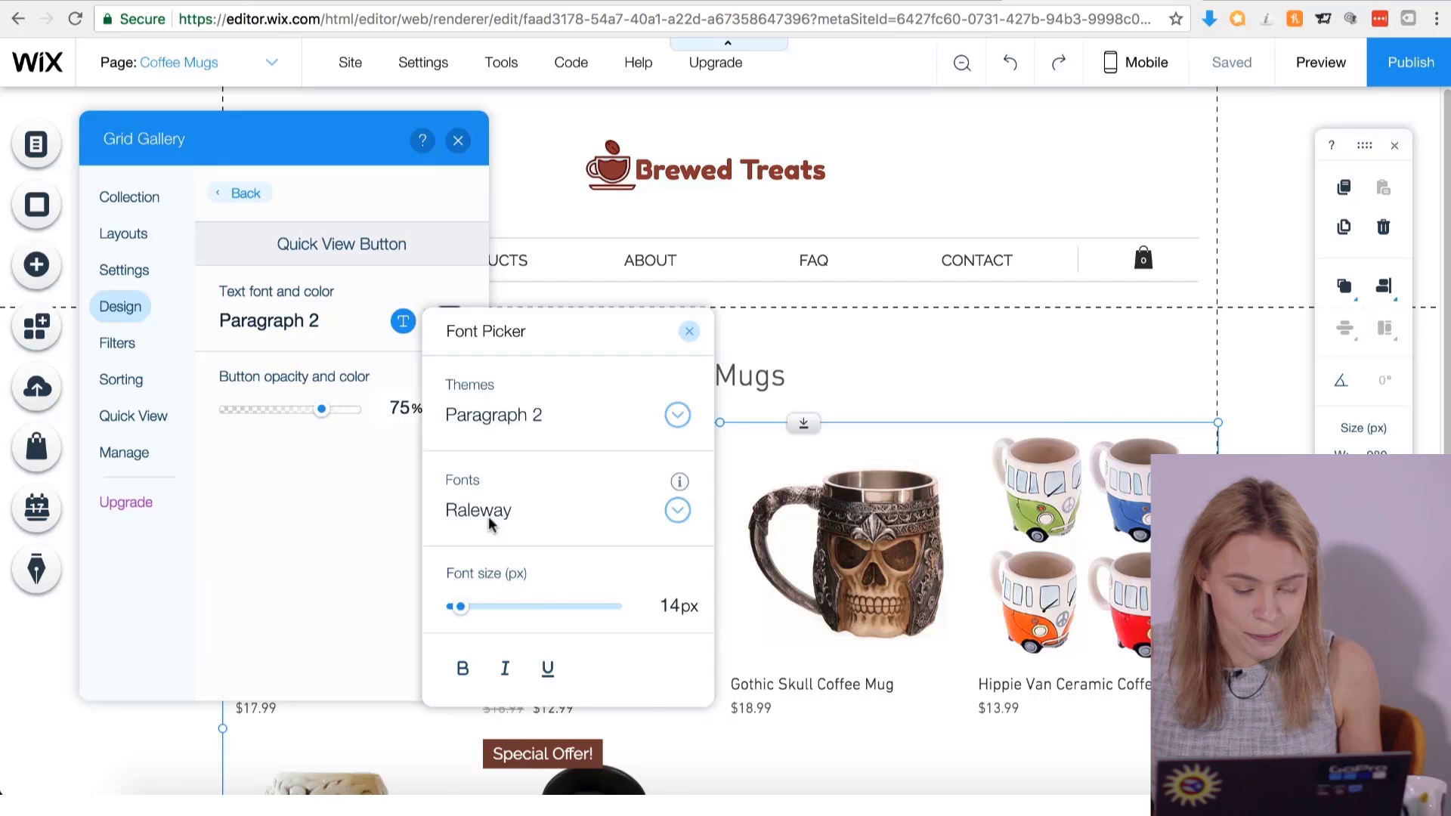
left_click(517, 514)
scroll(522, 590, "up", 10)
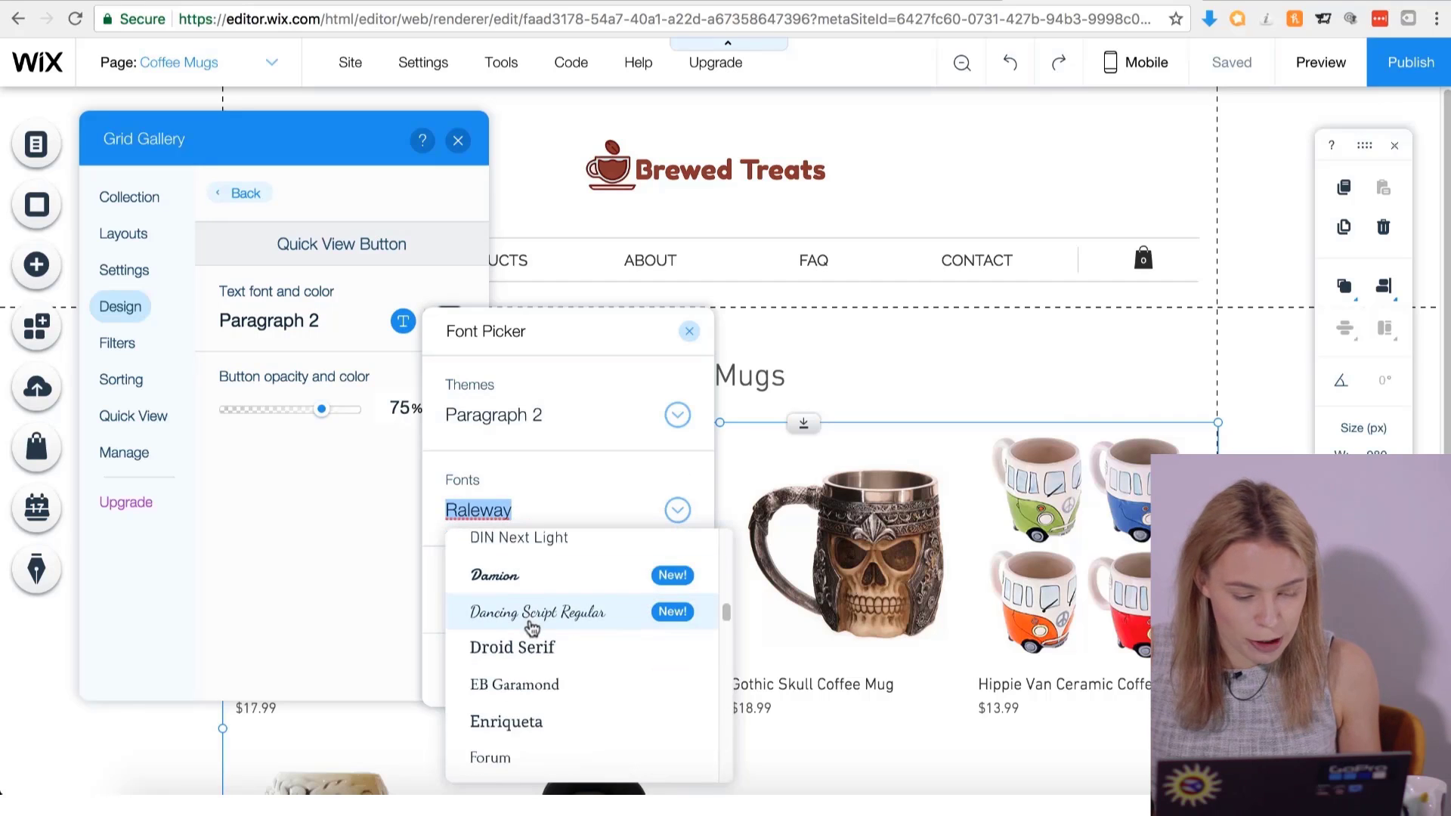
left_click(546, 541)
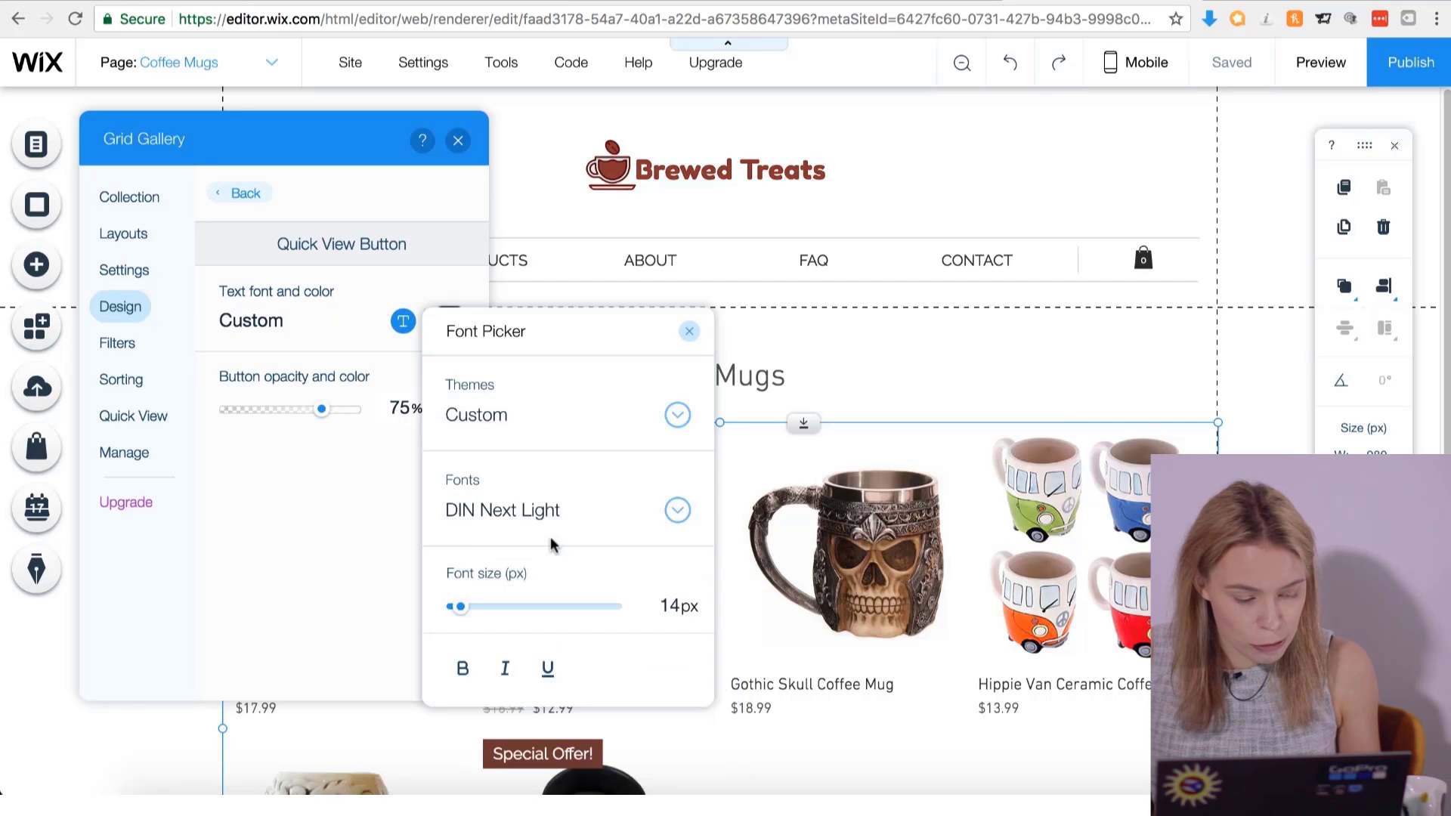
left_click(690, 335)
left_click(239, 192)
scroll(363, 491, "down", 6)
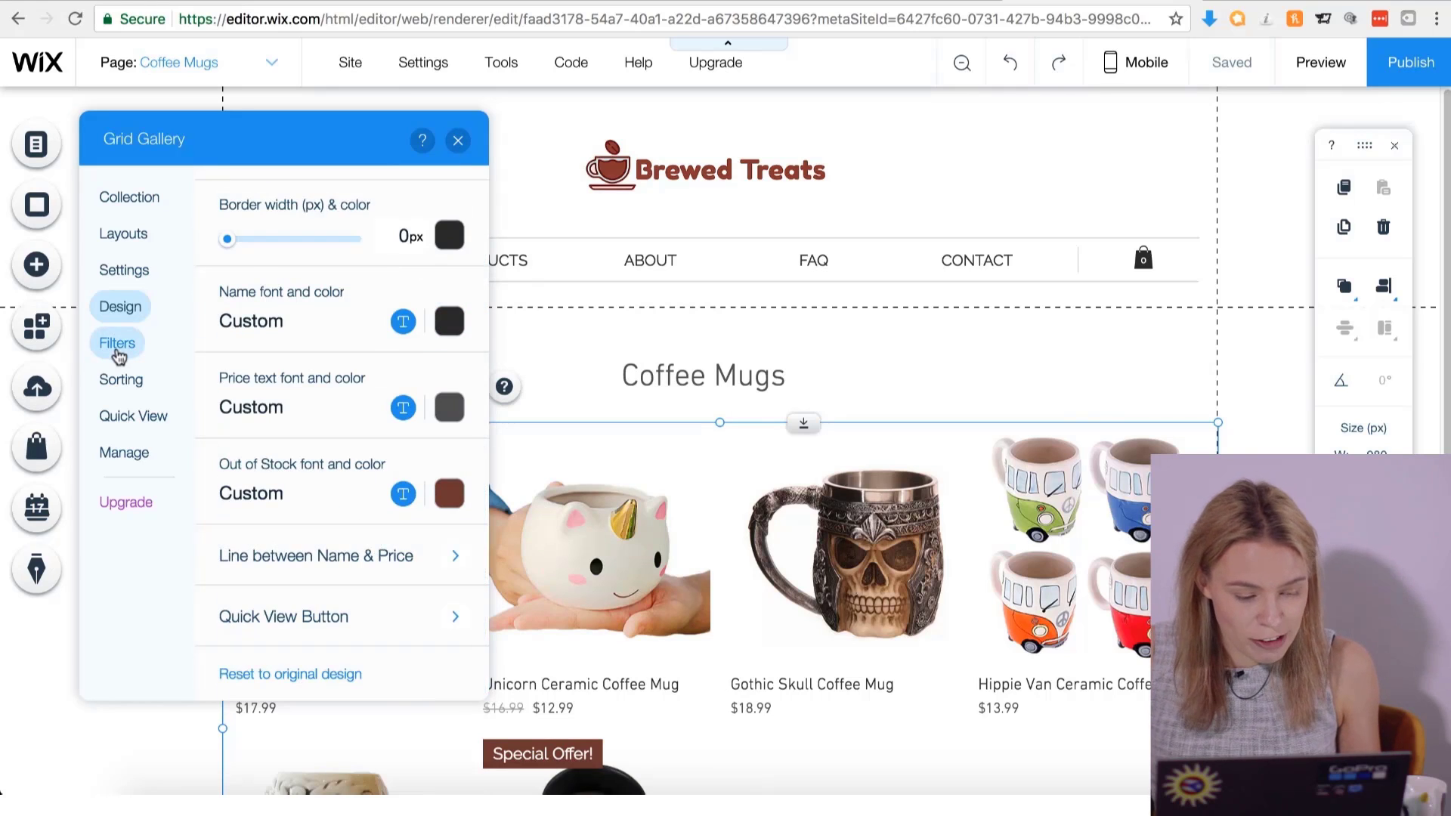
Open the gallery's Quick View settings and set the quick view border colour to the saved brown #743F37.
left_click(121, 380)
left_click(145, 425)
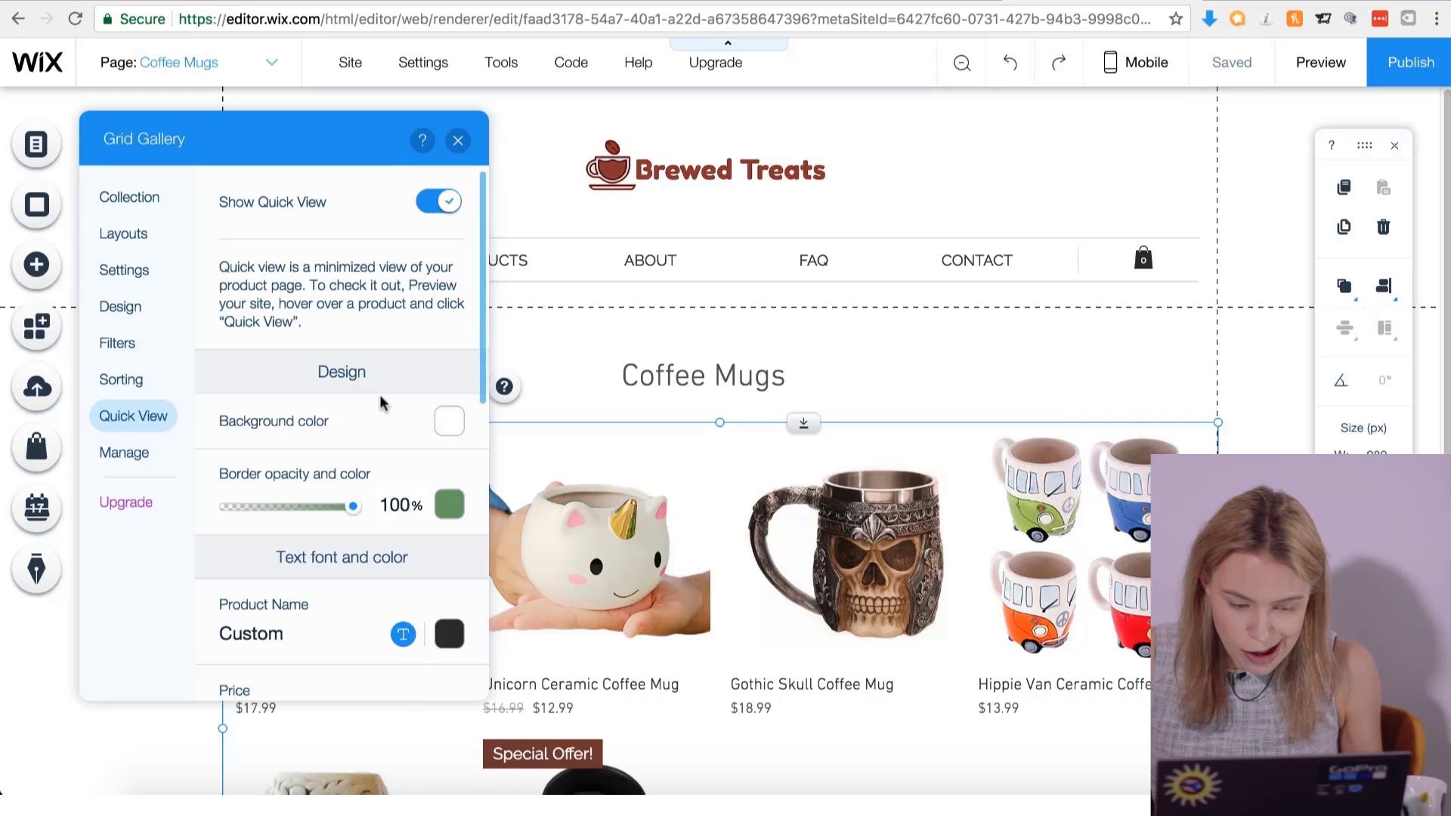
scroll(382, 402, "down", 2)
left_click(449, 368)
left_click(528, 666)
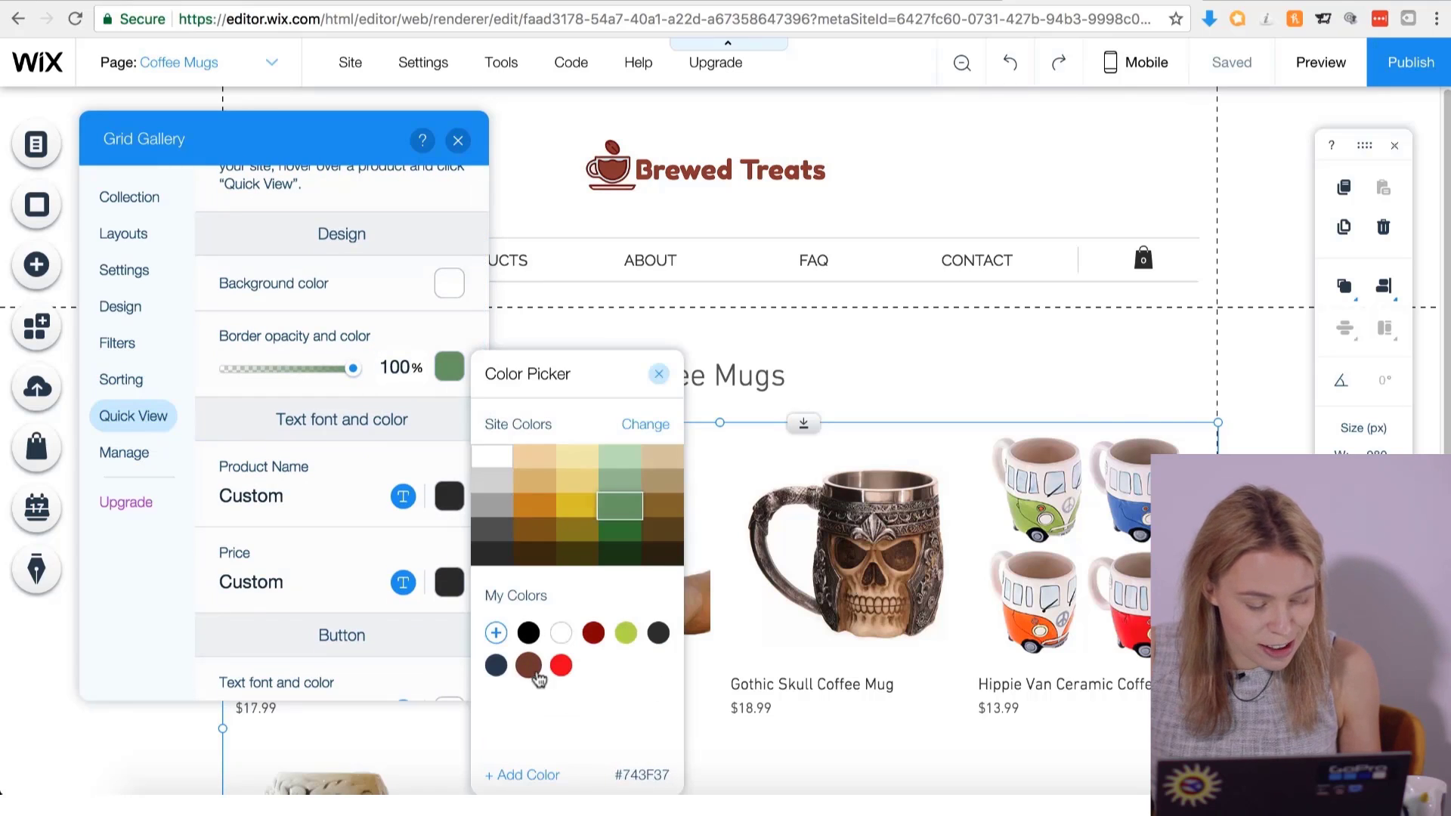
left_click(329, 499)
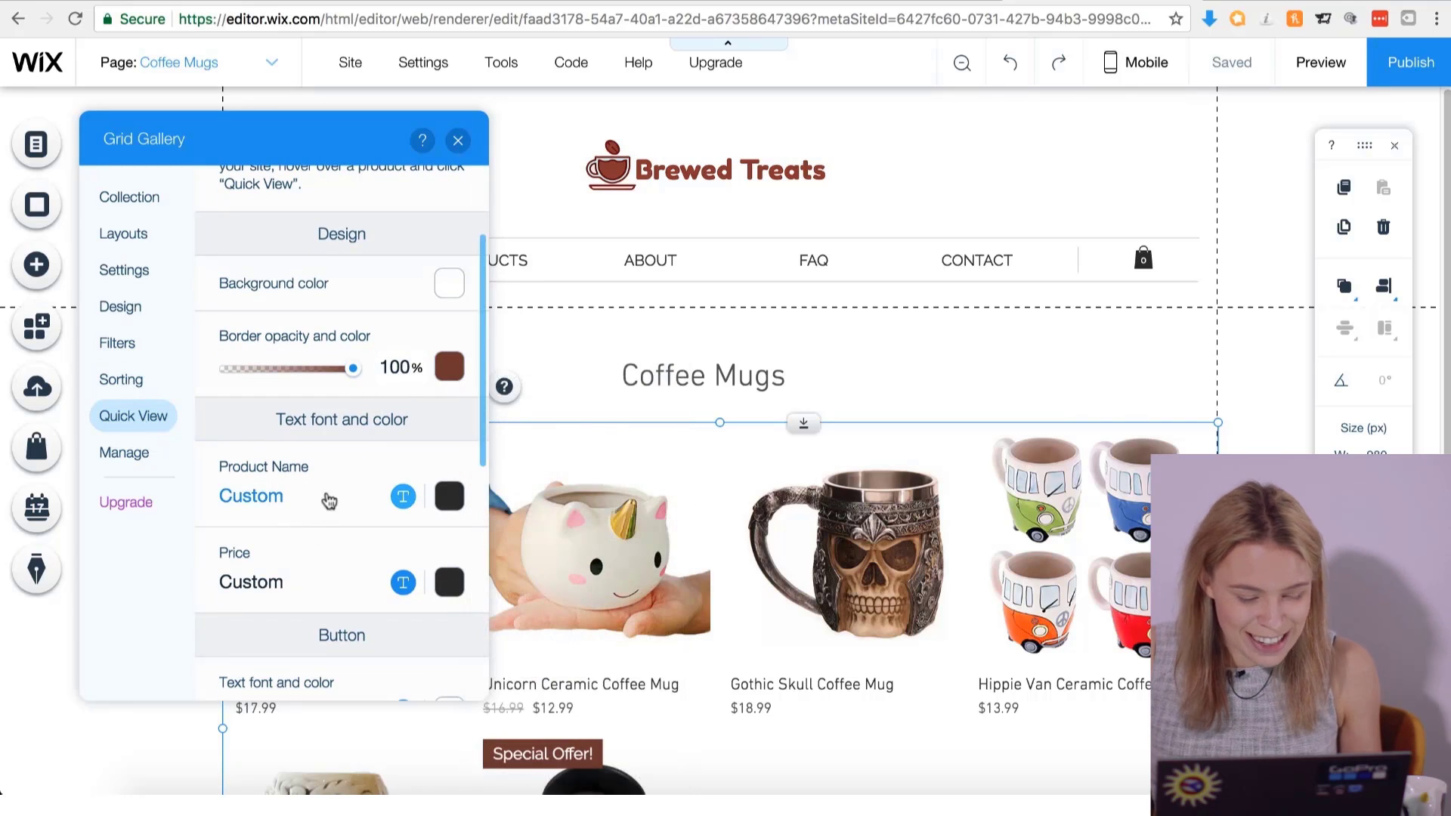
Change the product name font in the Quick View settings to DIN Next Light.
left_click(403, 497)
left_click(483, 599)
scroll(571, 378, "up", 10)
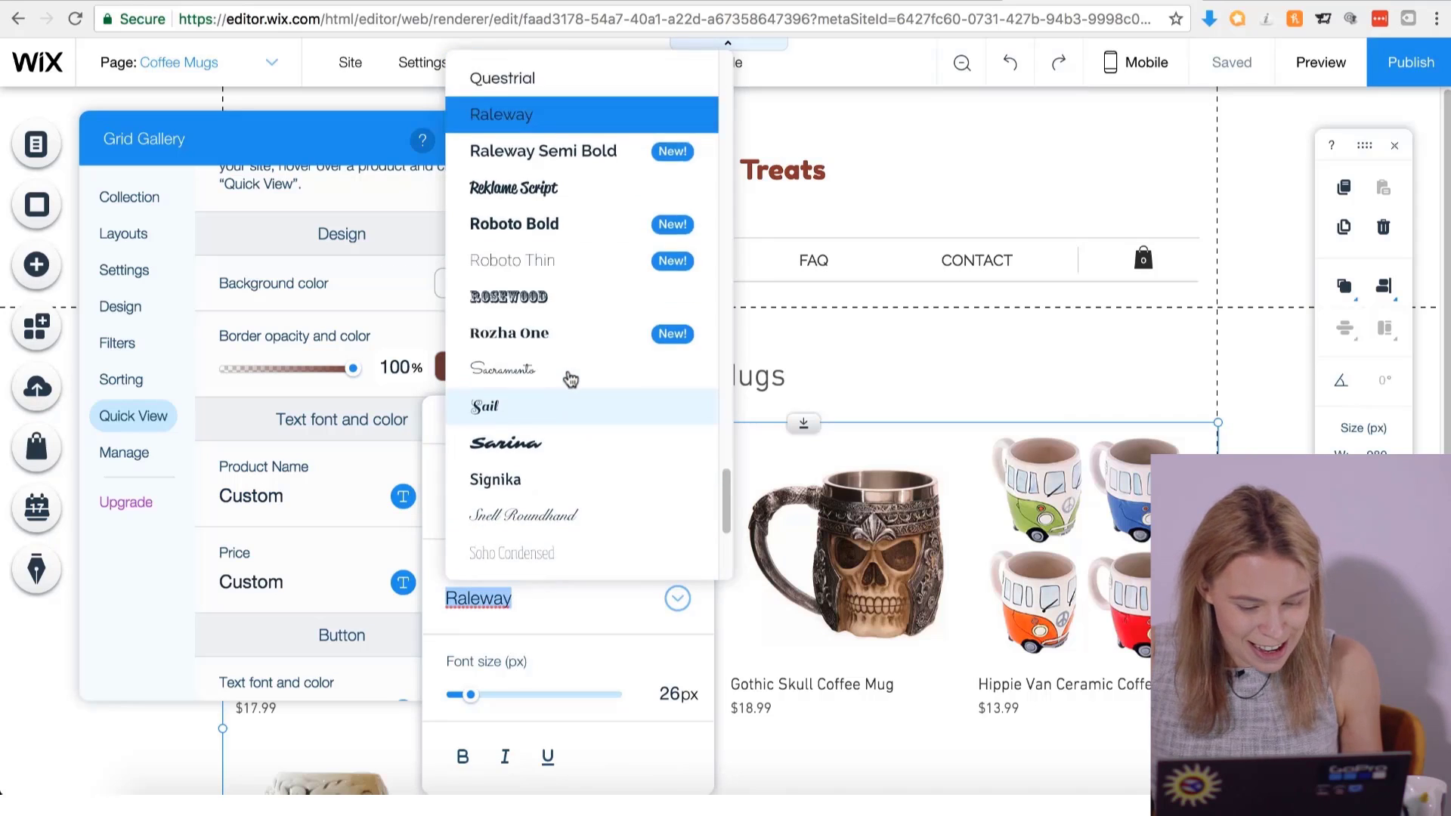
scroll(571, 378, "up", 5)
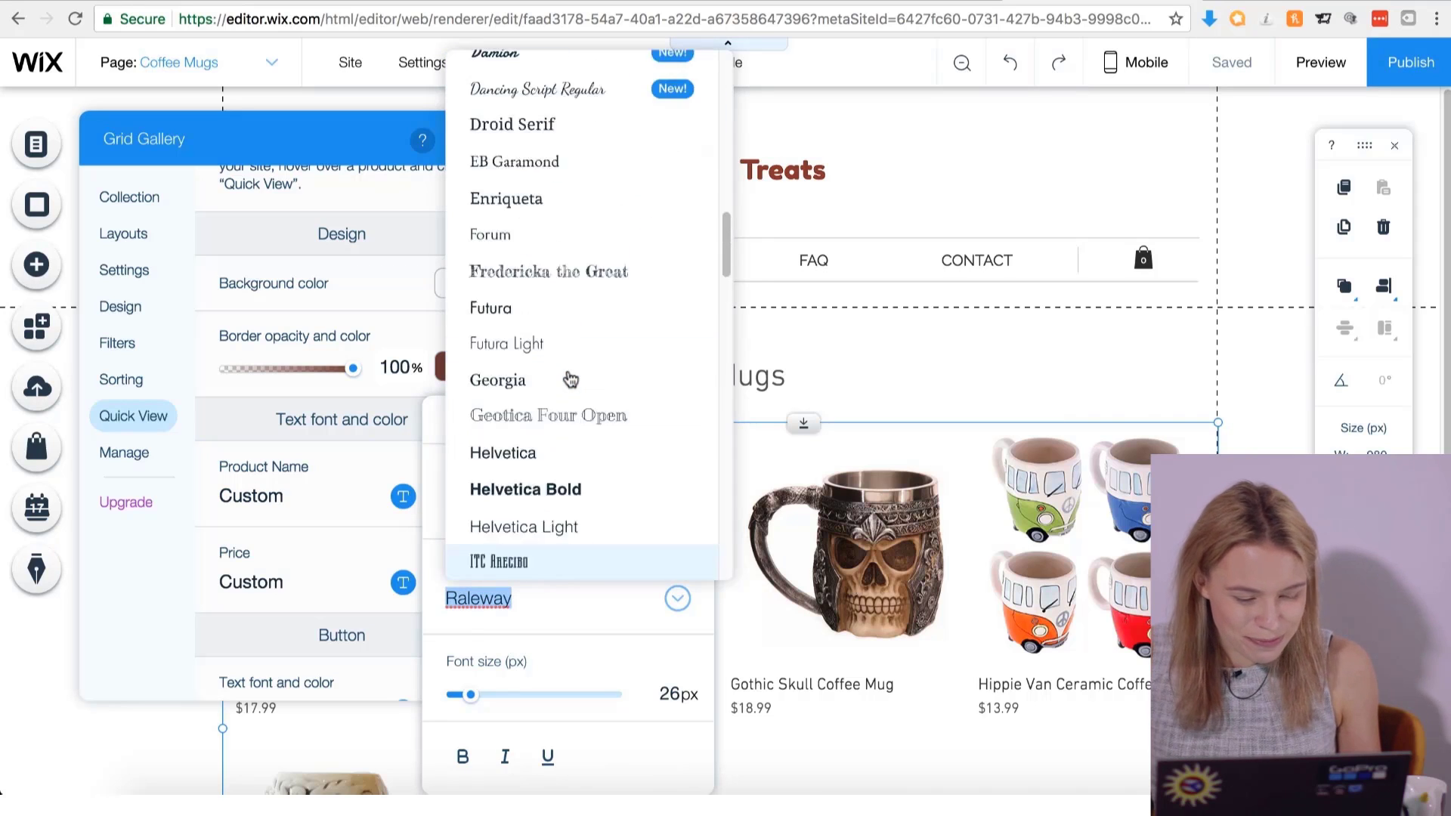
left_click(552, 246)
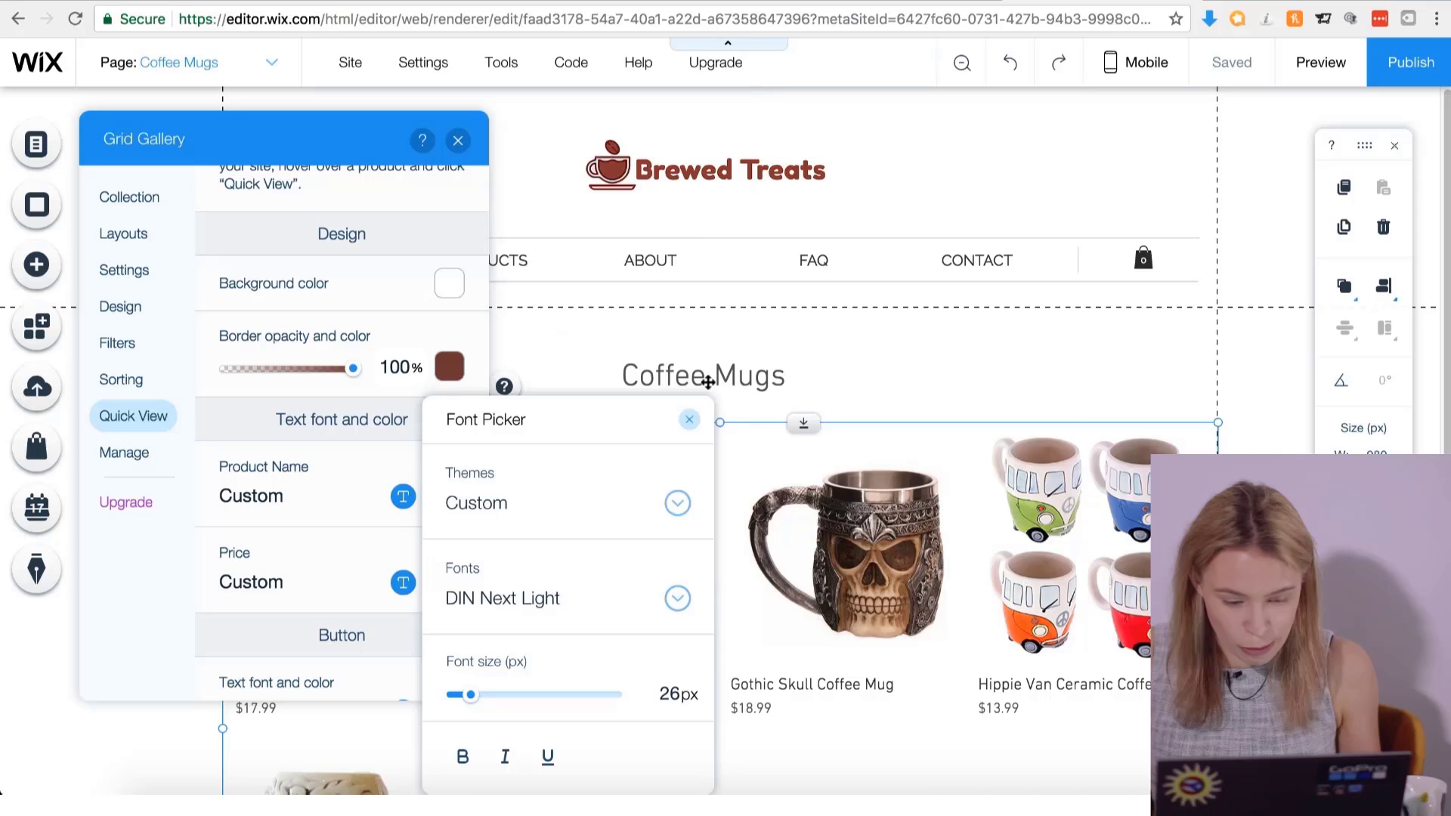
left_click(692, 423)
Change the price font in the Quick View settings to DIN Next Light.
scroll(347, 454, "down", 2)
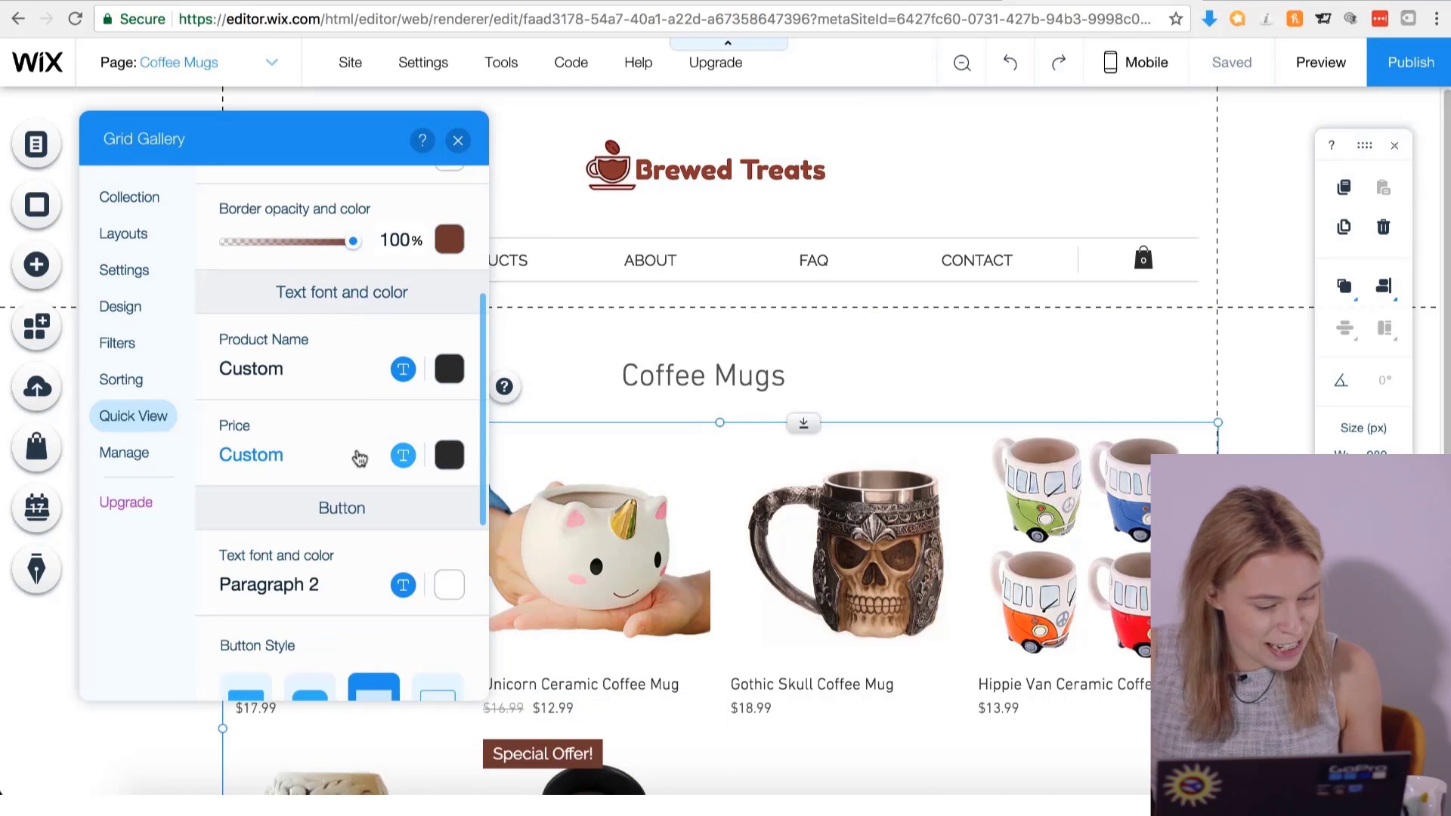
left_click(403, 455)
left_click(506, 599)
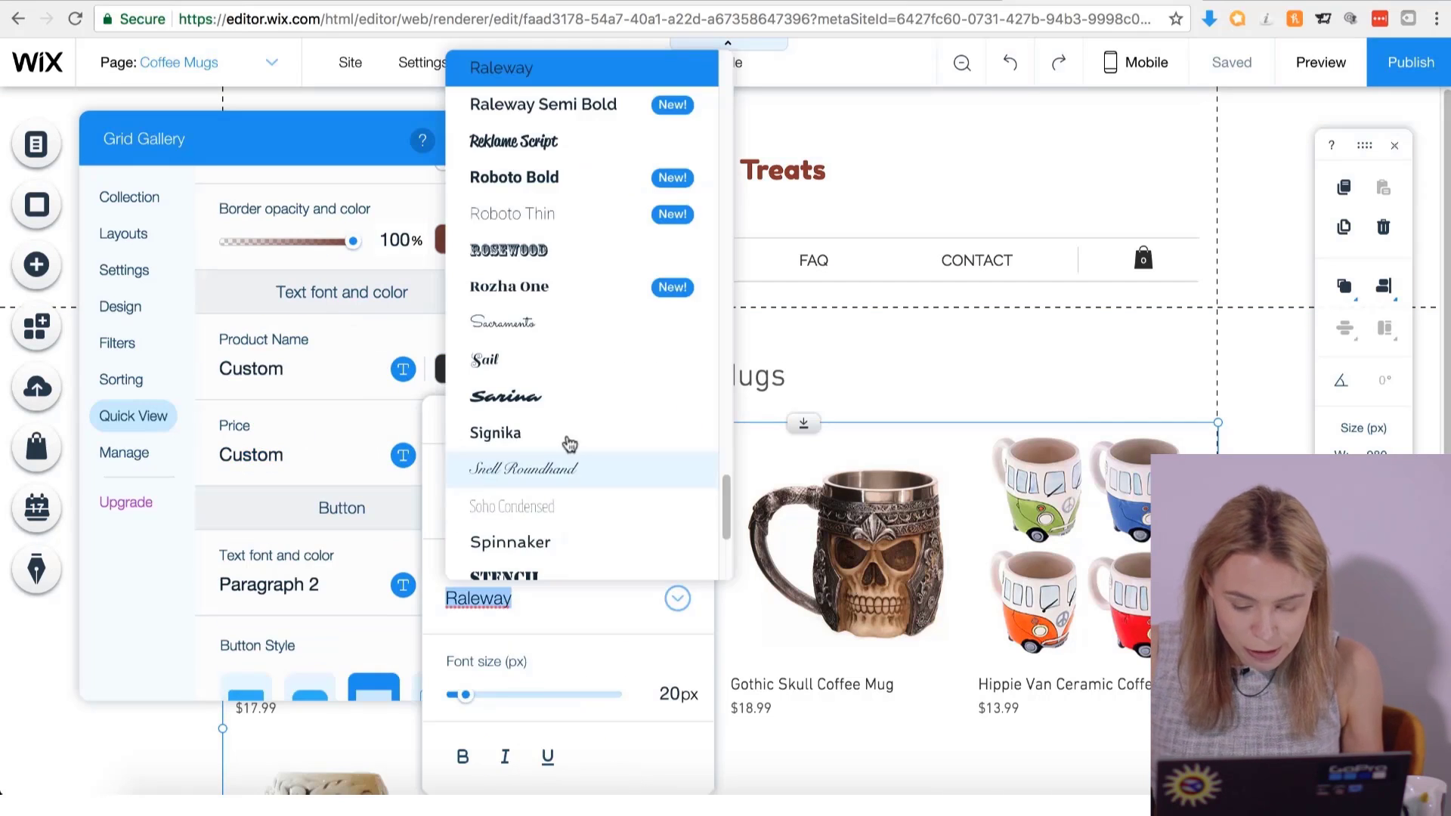
scroll(568, 431, "up", 15)
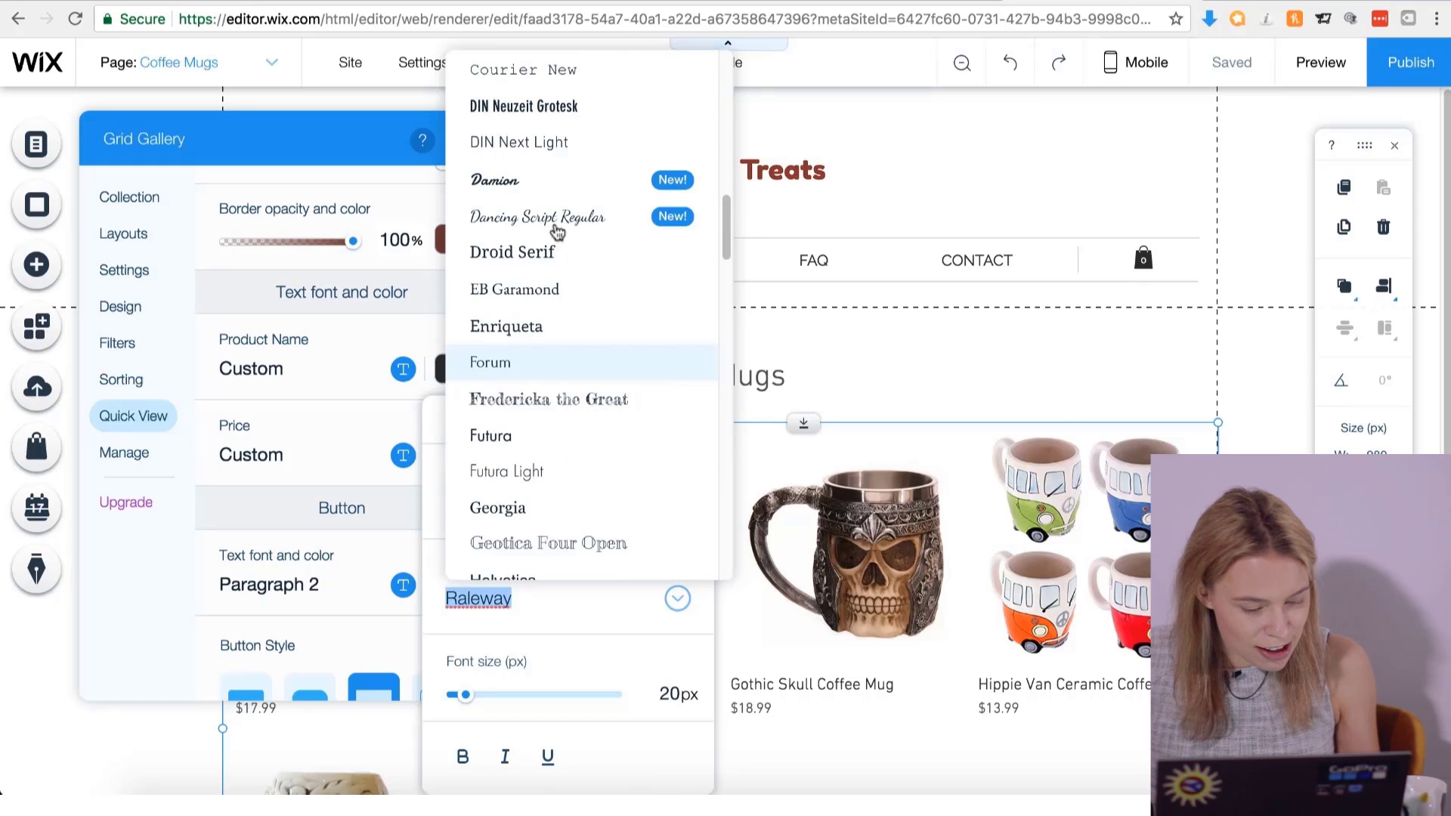
left_click(558, 144)
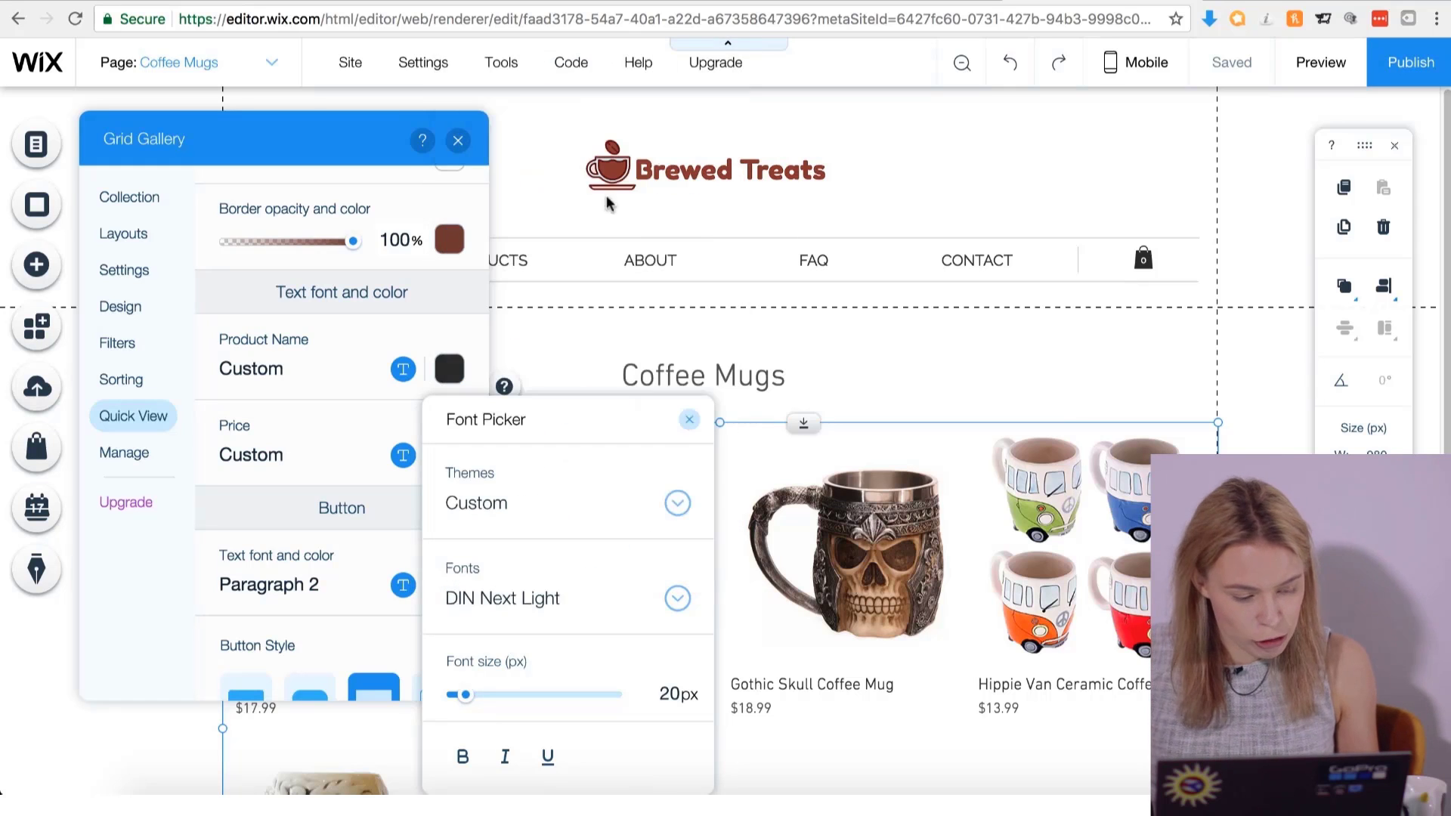
left_click(691, 424)
Change the button text font in the Quick View settings to DIN Next Light.
scroll(363, 544, "down", 2)
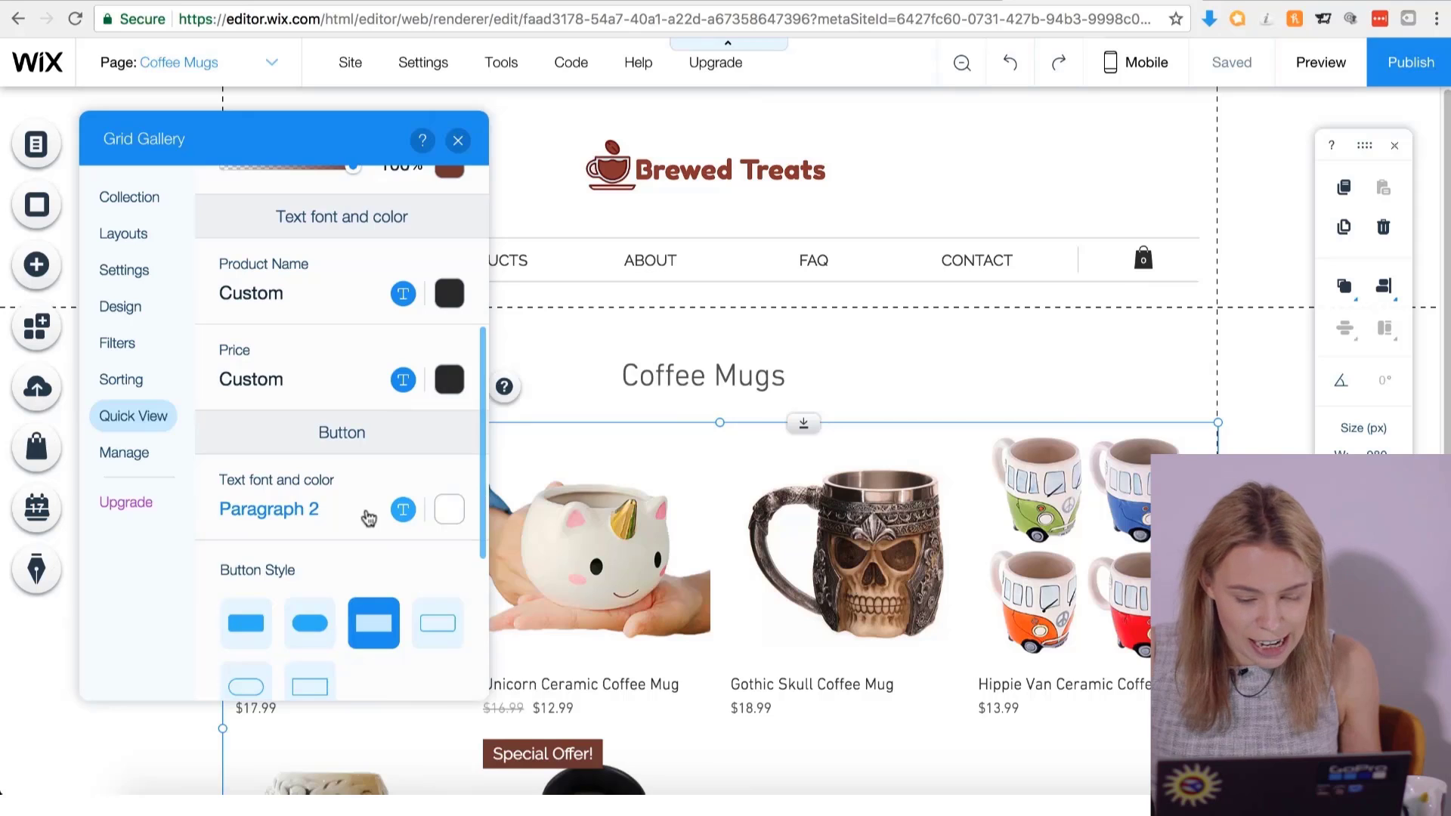
left_click(368, 517)
left_click(483, 602)
scroll(534, 511, "up", 5)
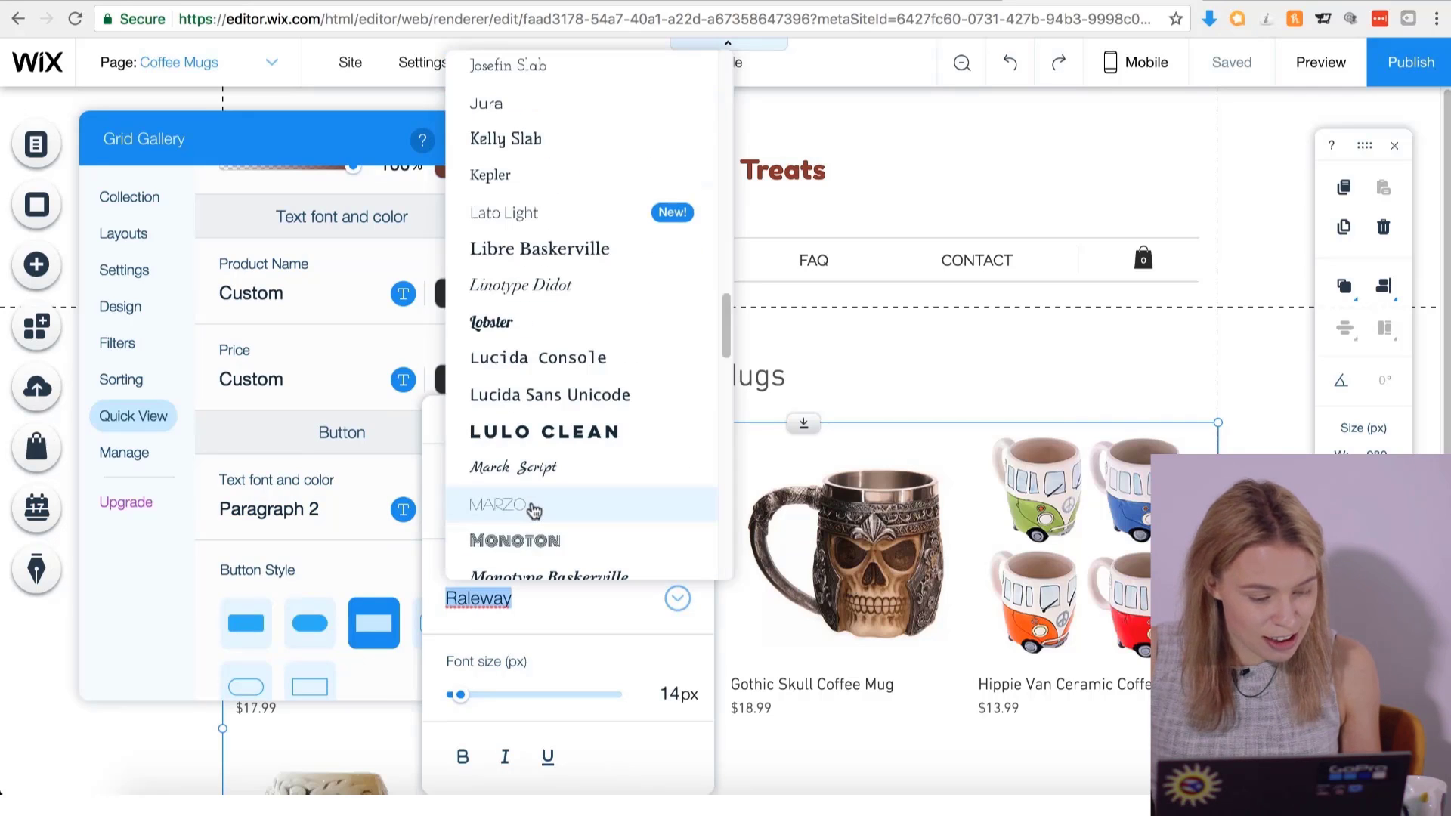
scroll(534, 511, "up", 5)
scroll(534, 511, "up", 2)
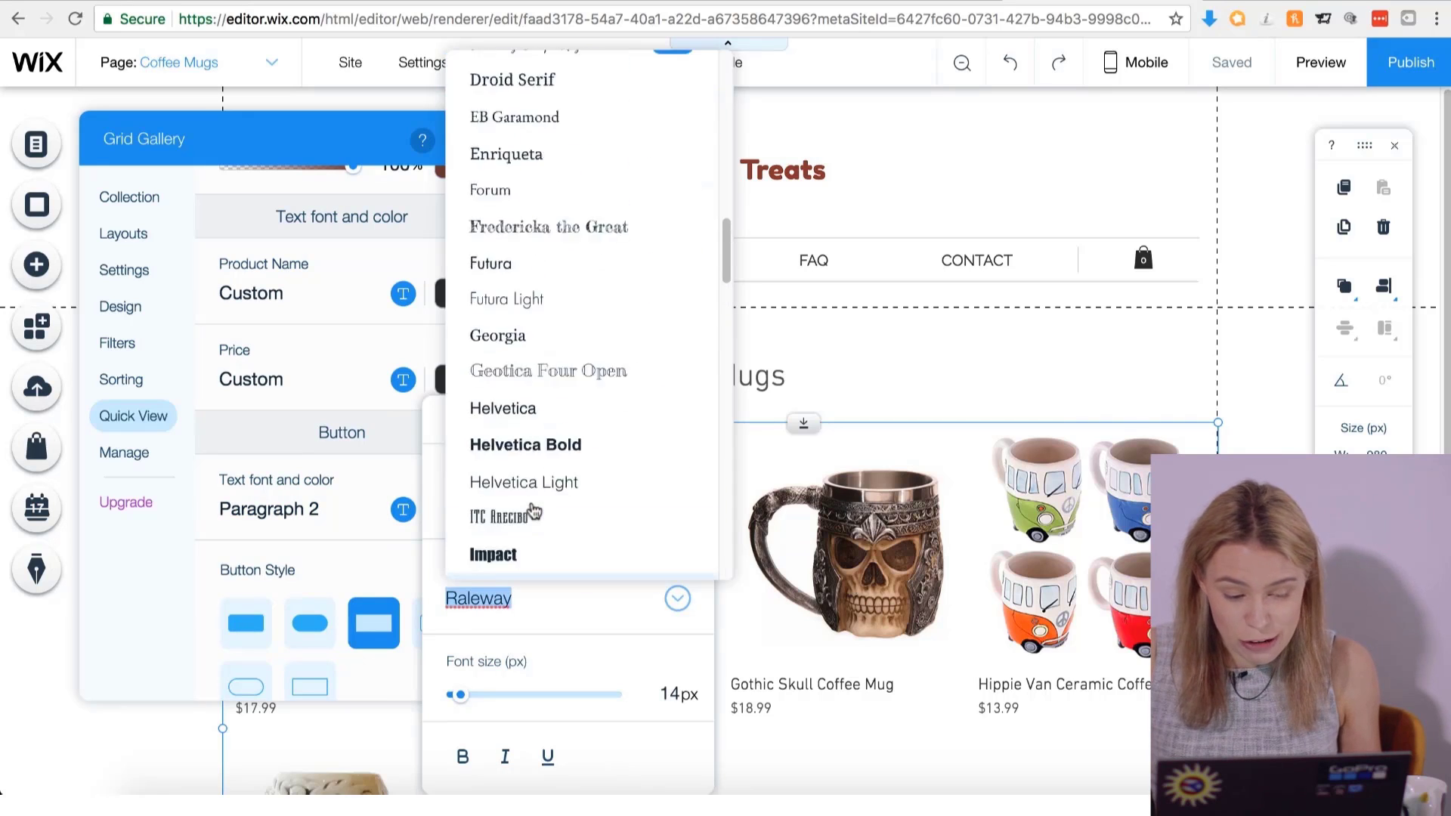
scroll(535, 511, "up", 5)
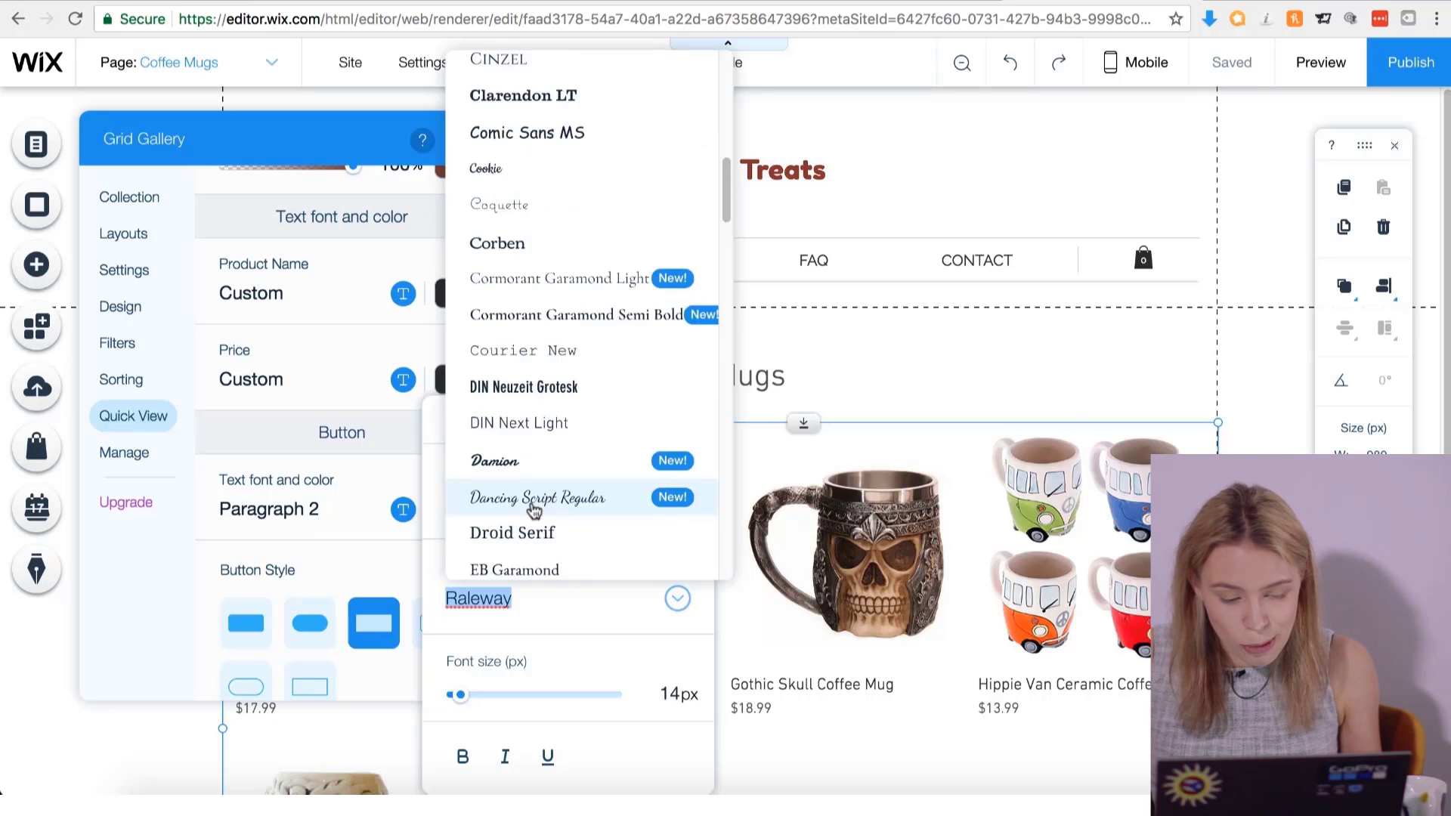
left_click(550, 424)
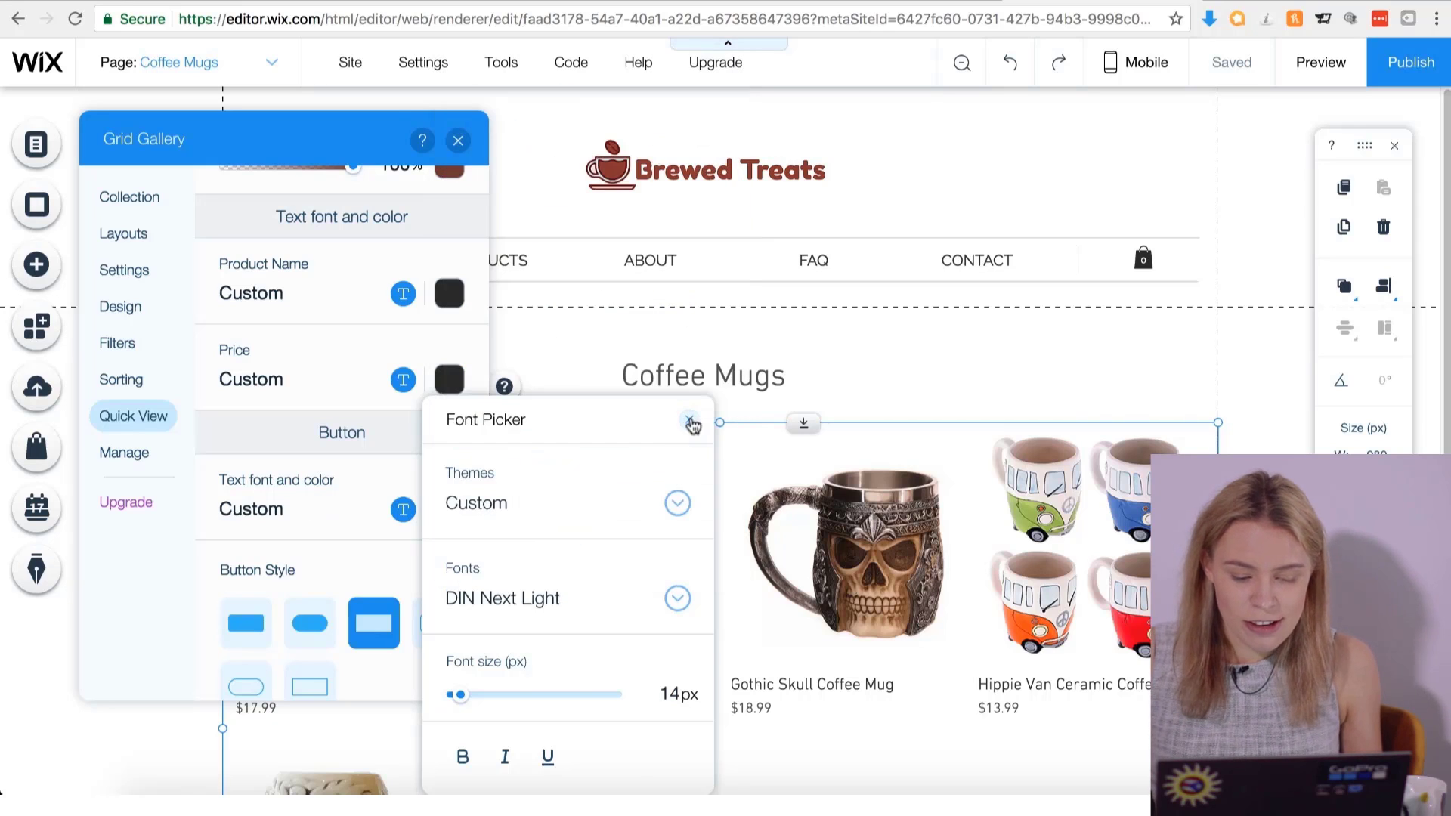
left_click(692, 424)
Set the button colour and the button border colour in the Quick View settings to the saved brown #743F37.
scroll(405, 545, "down", 5)
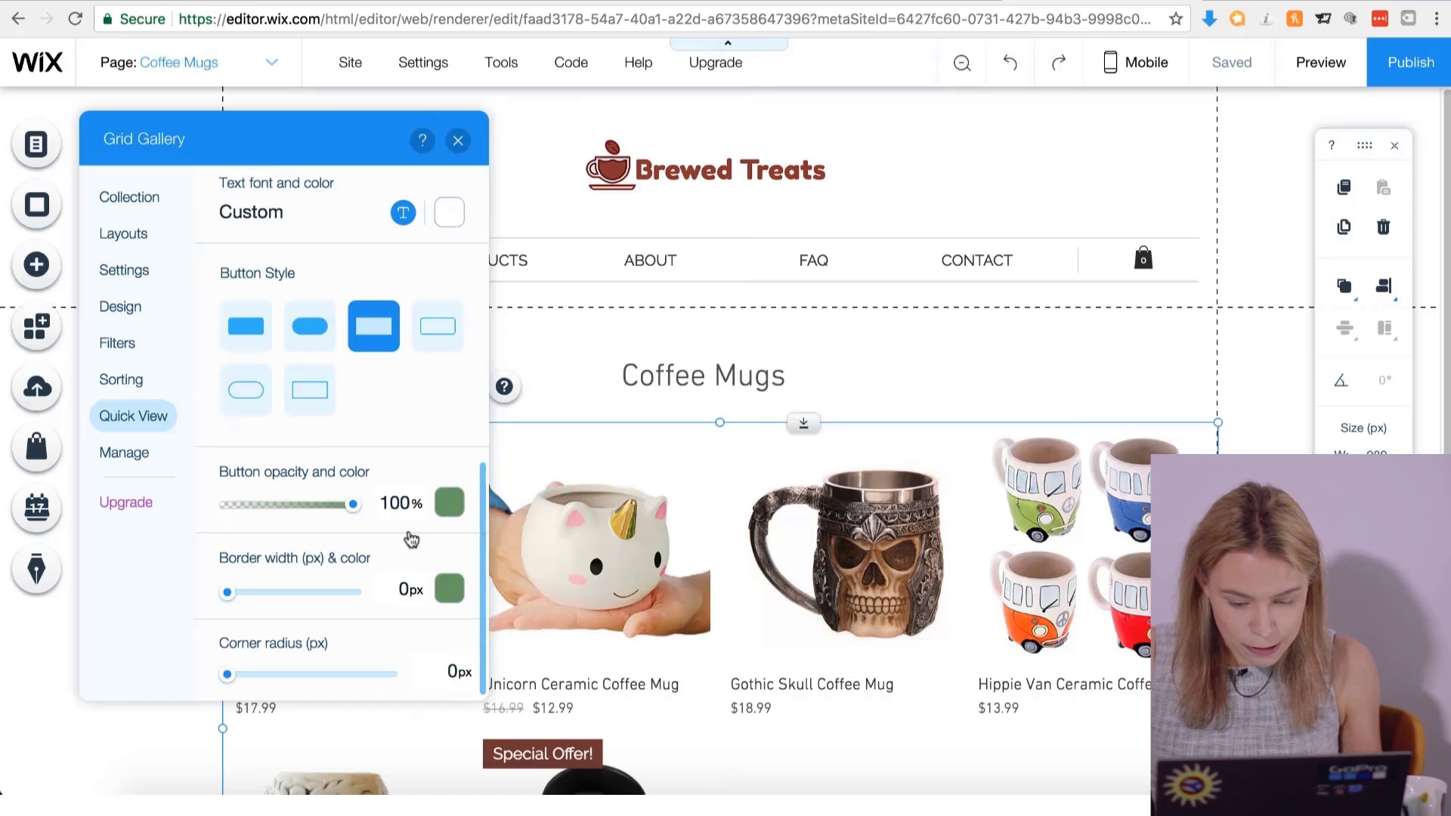
left_click(451, 507)
left_click(529, 666)
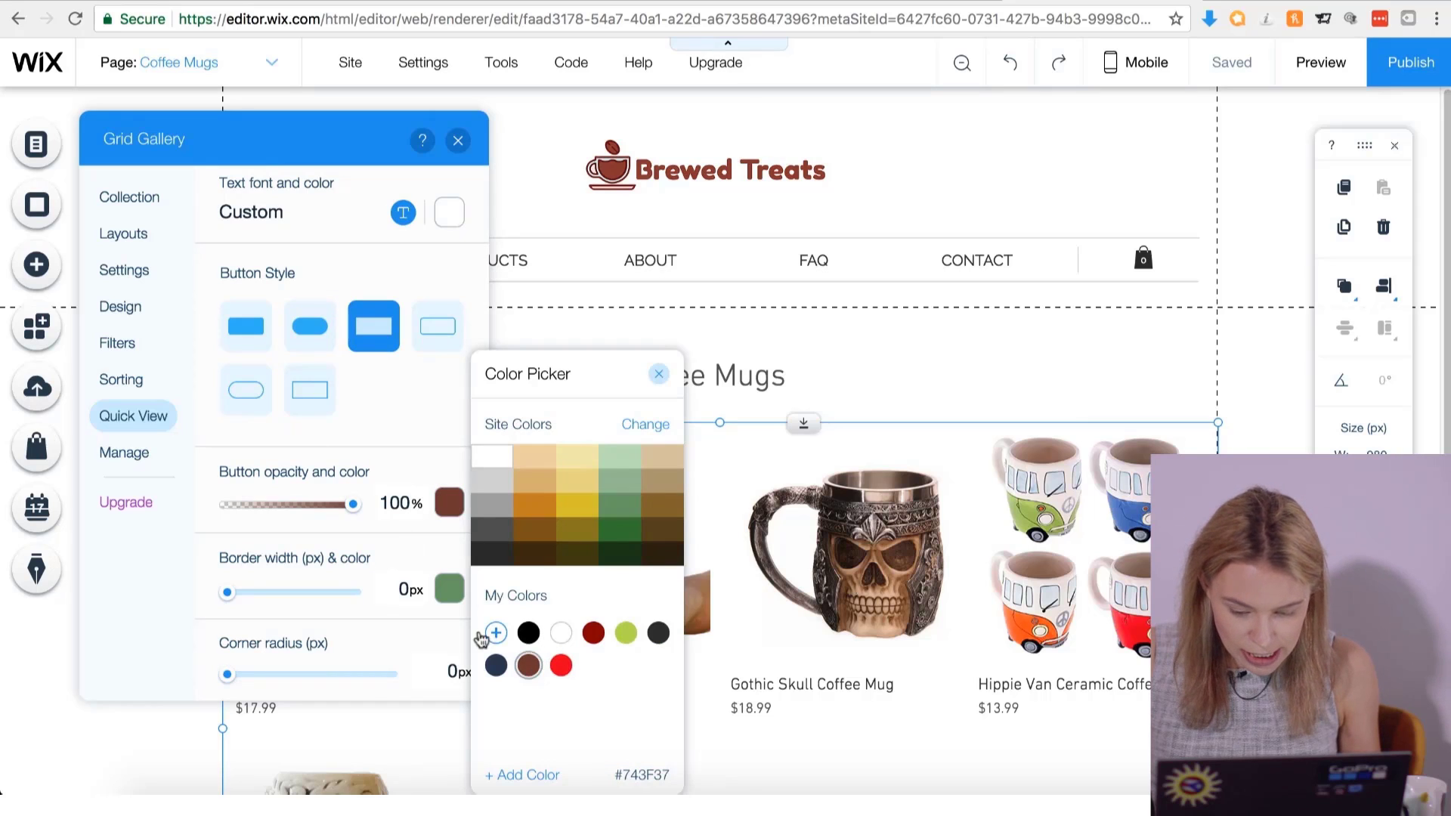
left_click(456, 596)
left_click(456, 596)
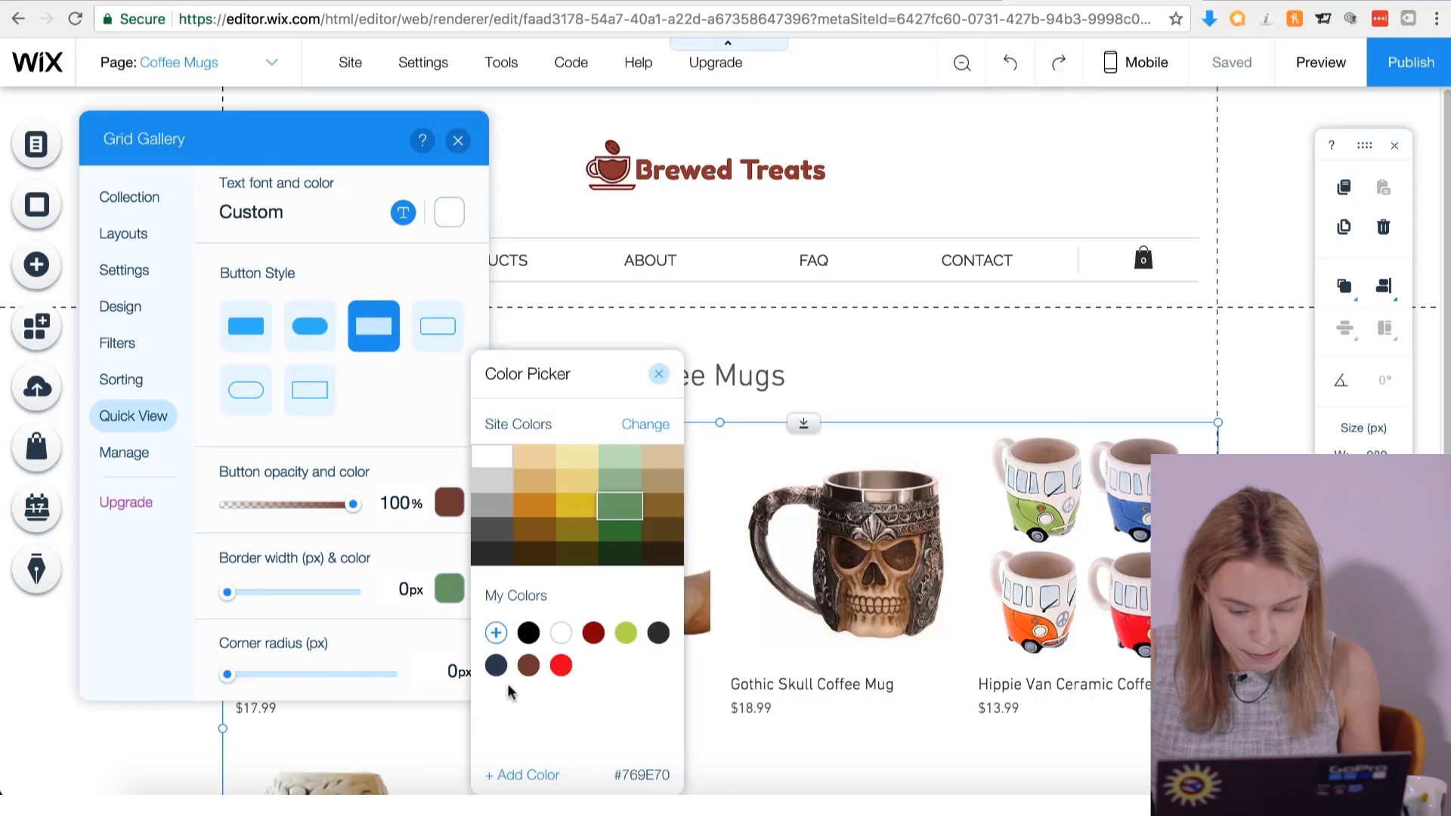
left_click(659, 376)
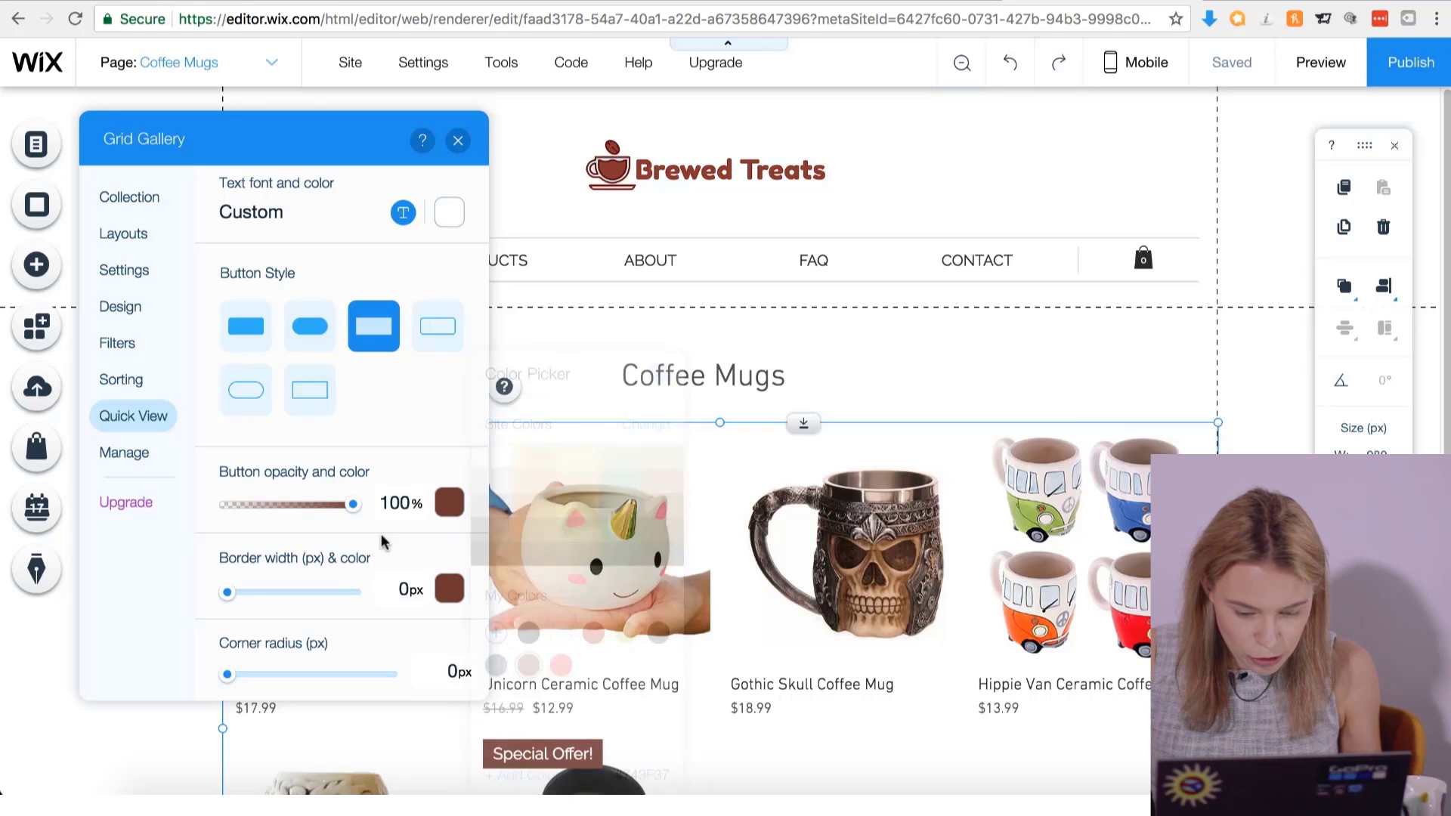
Close the gallery settings and look over the product gallery on the Coffee Mugs page.
scroll(377, 529, "up", 5)
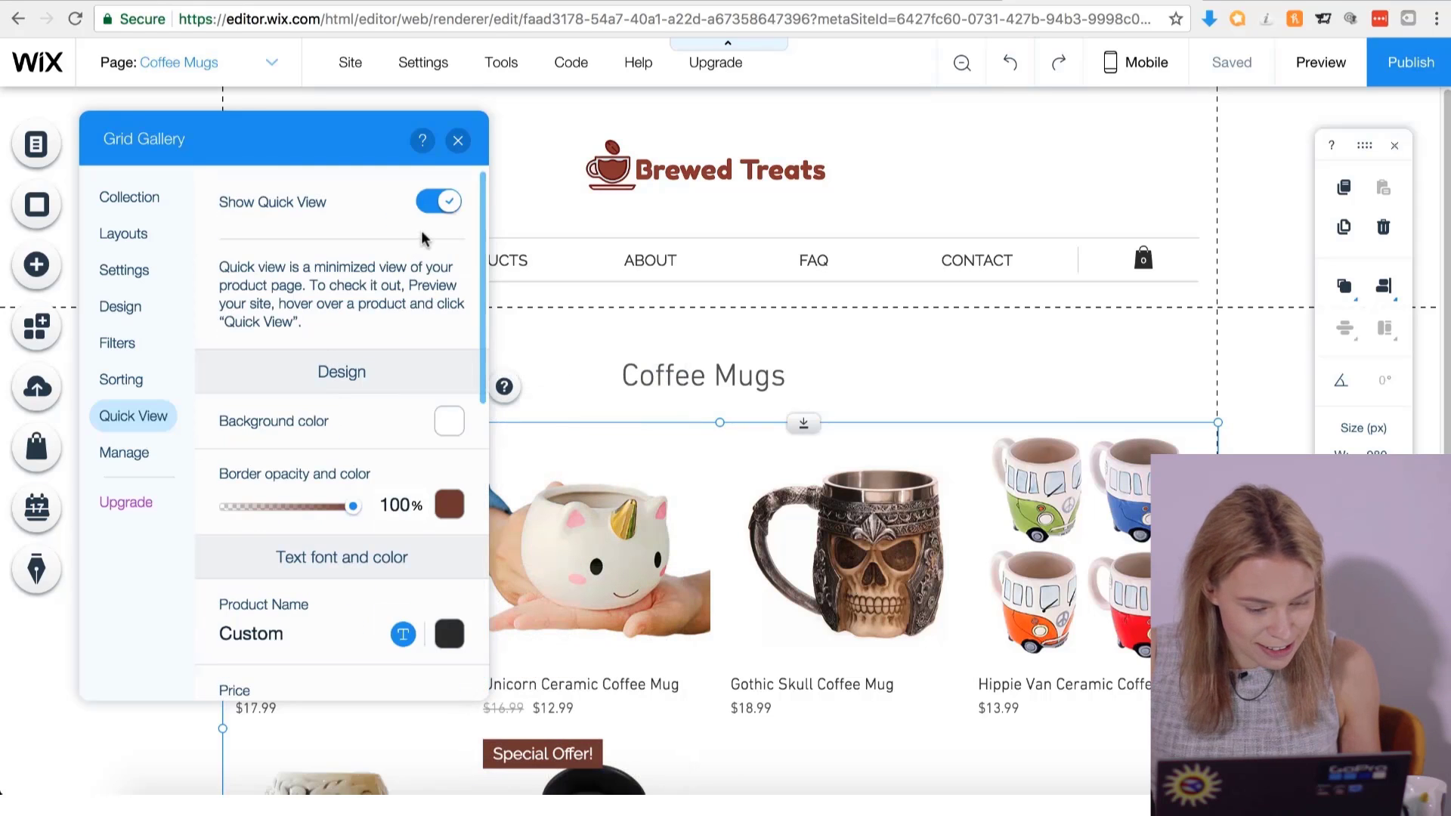
left_click(458, 141)
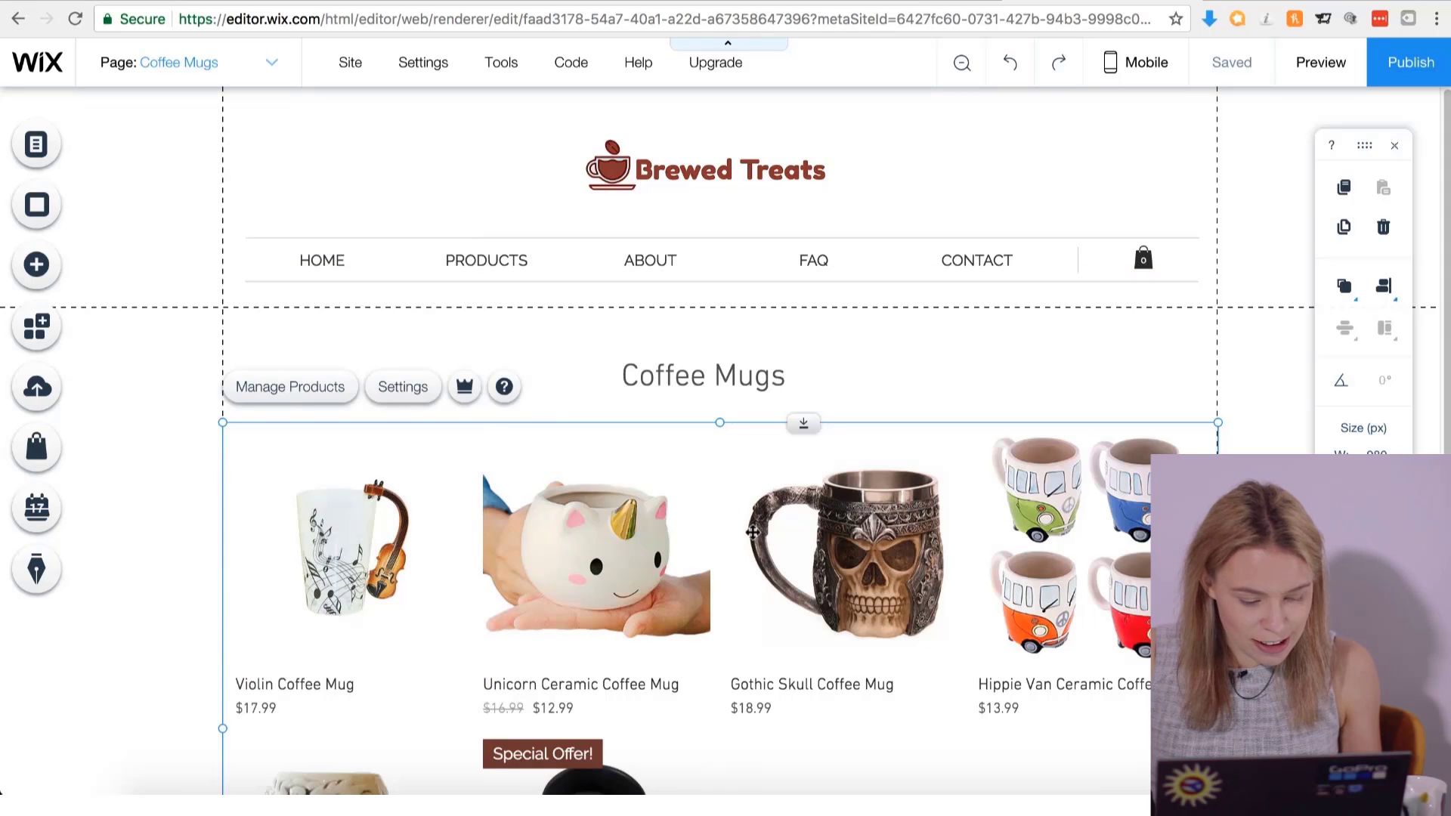
scroll(754, 532, "down", 5)
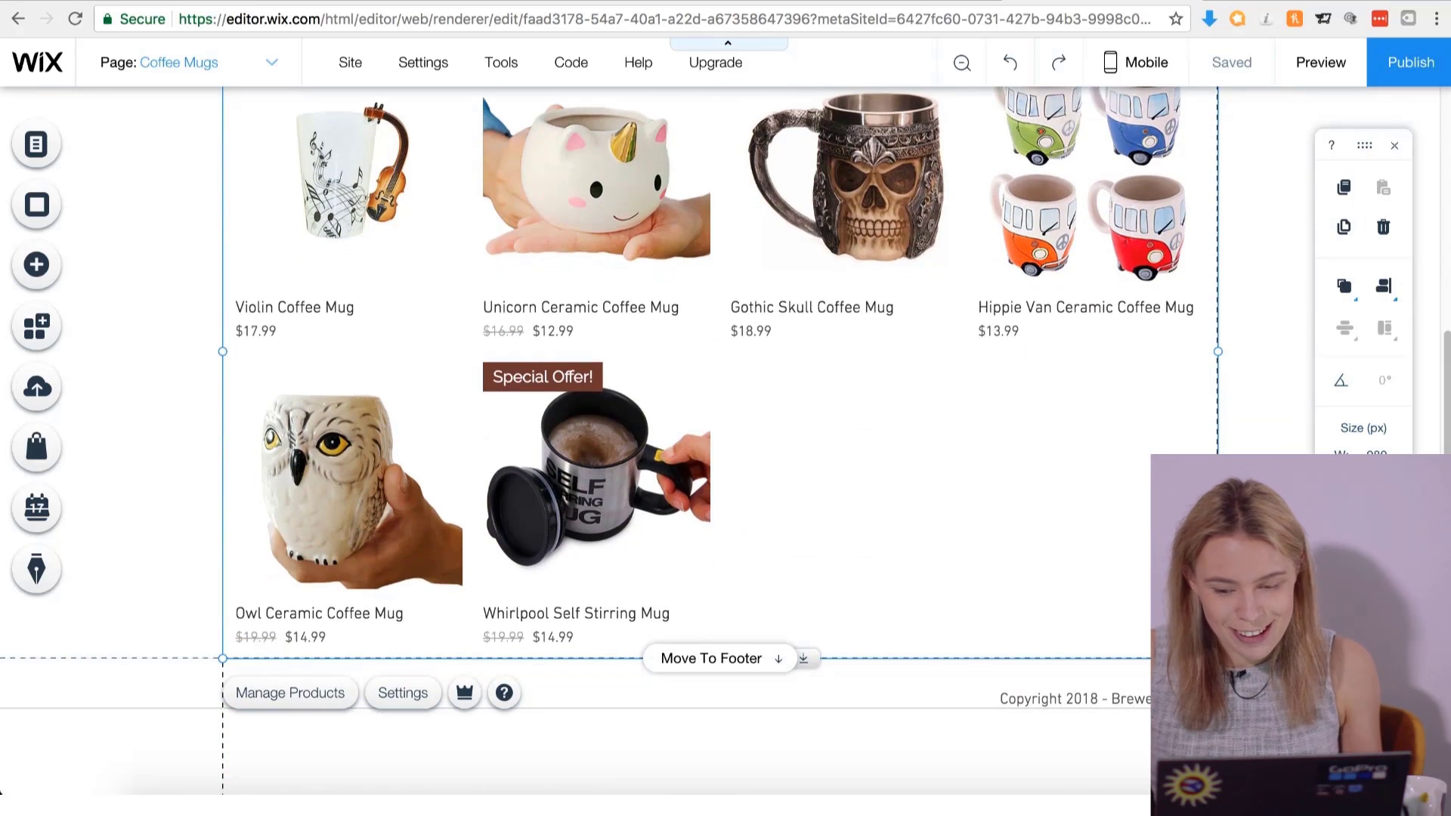
scroll(1232, 114, "up", 3)
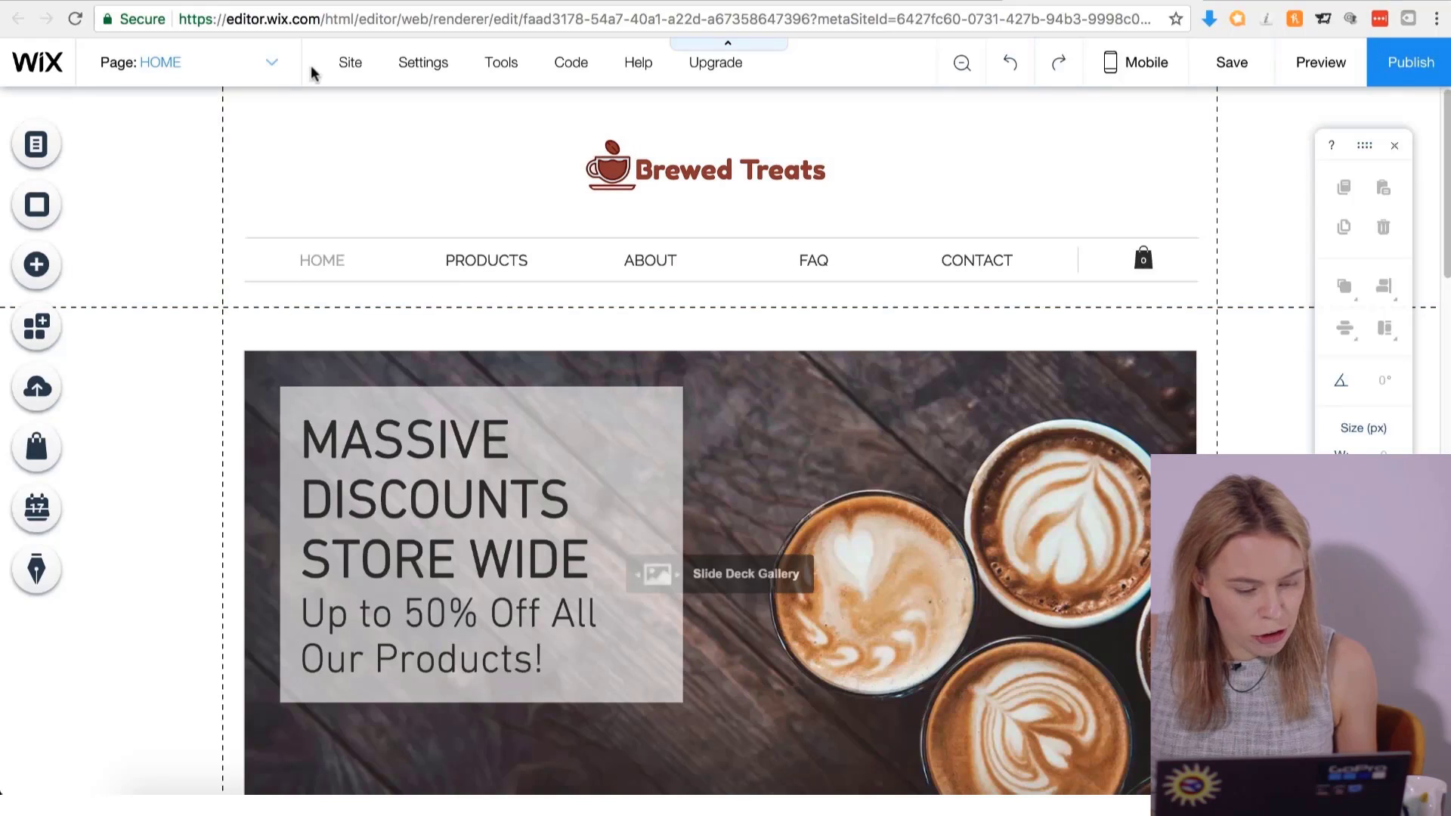
Open the ABOUT page and change its heading text to "About Us".
left_click(273, 66)
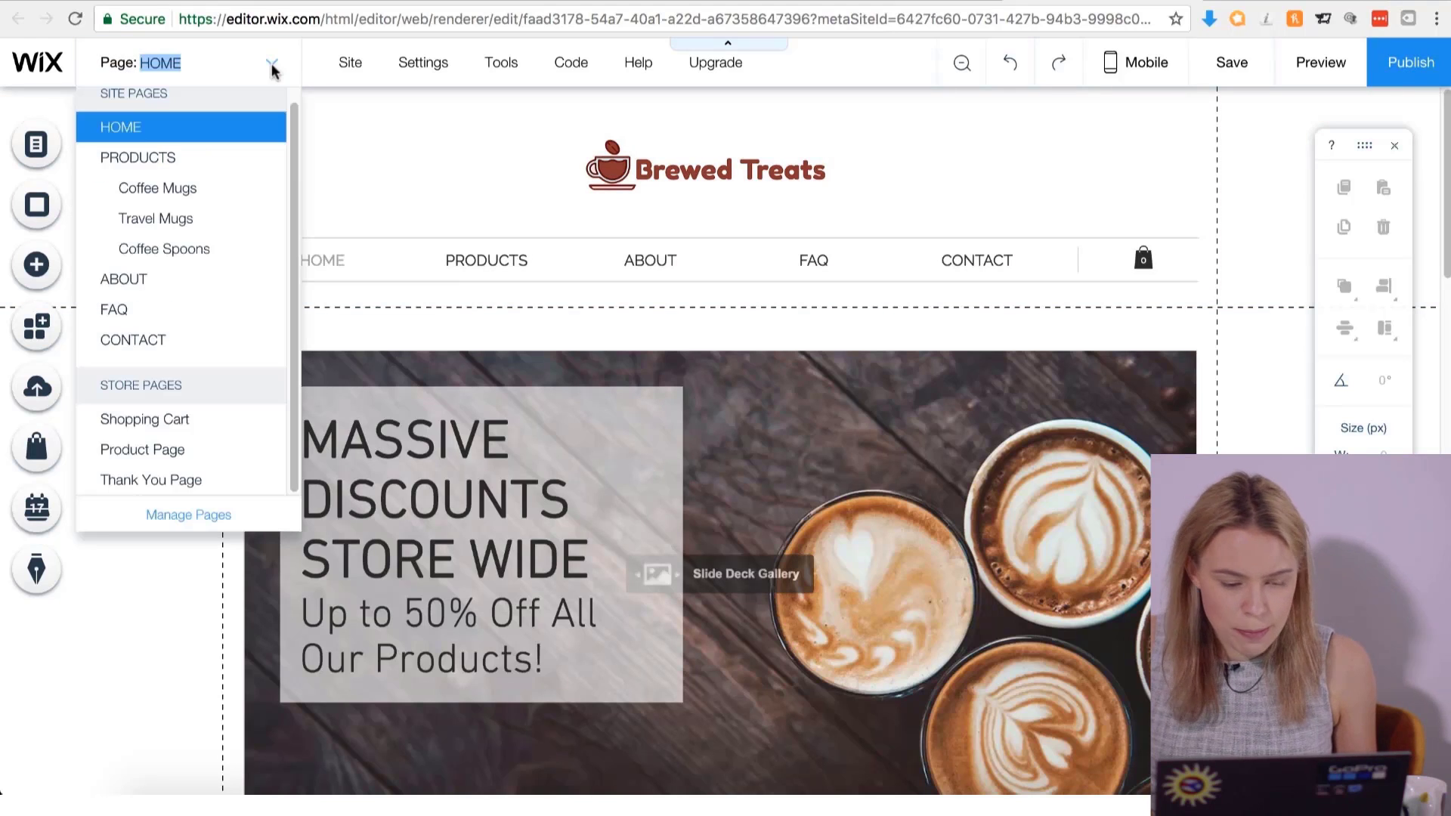
left_click(184, 285)
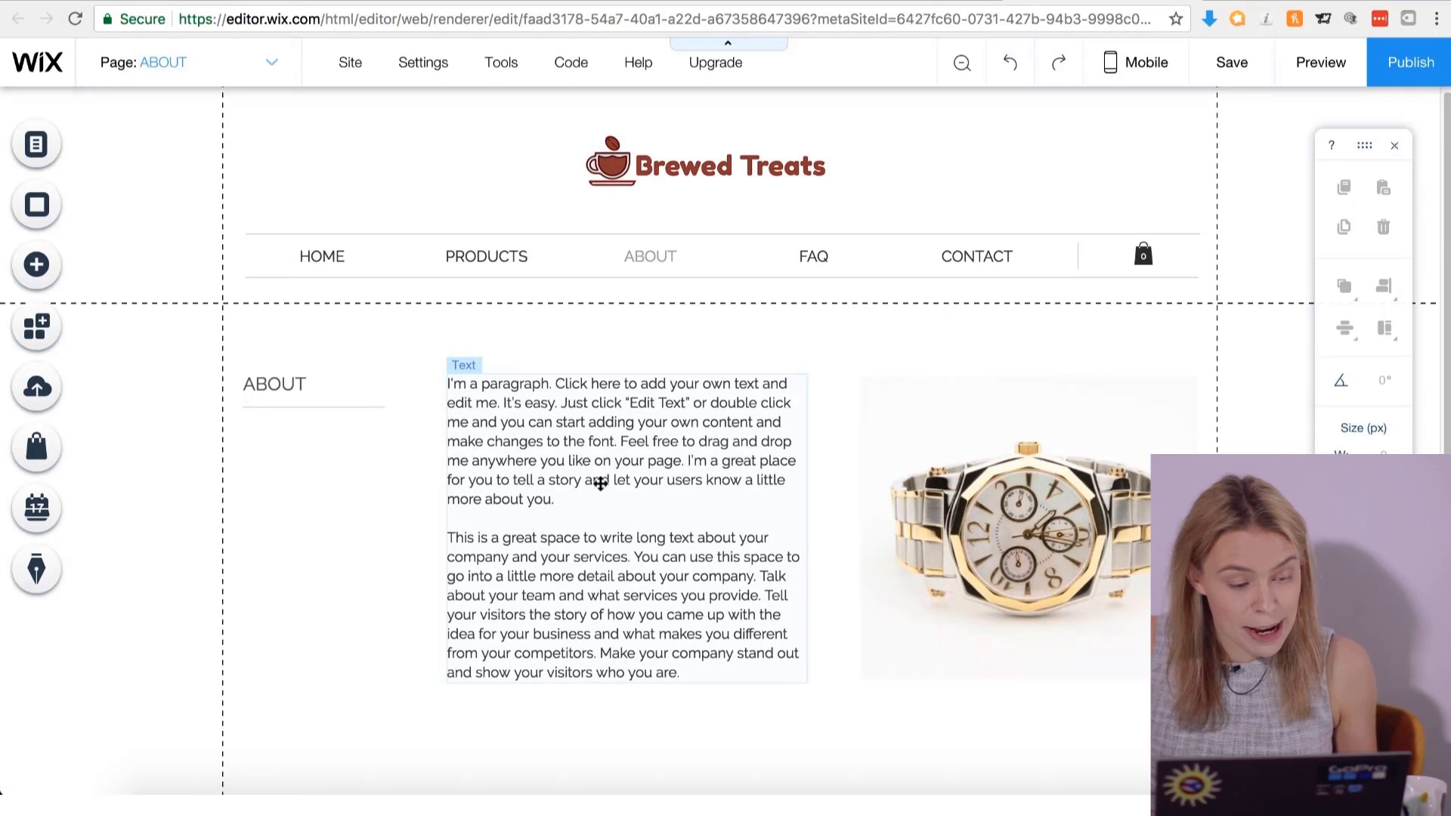
scroll(599, 484, "down", 2)
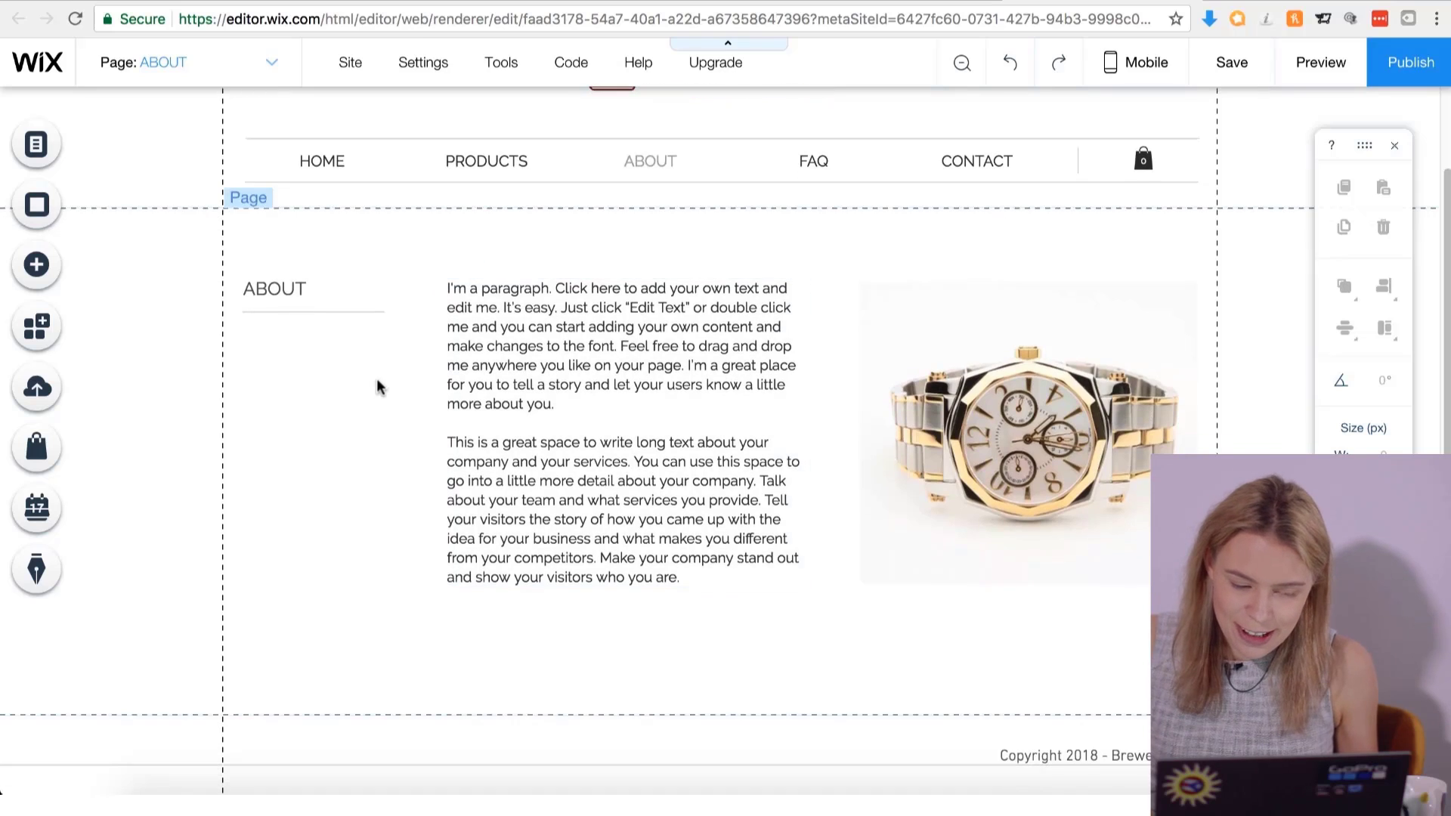
left_click(297, 289)
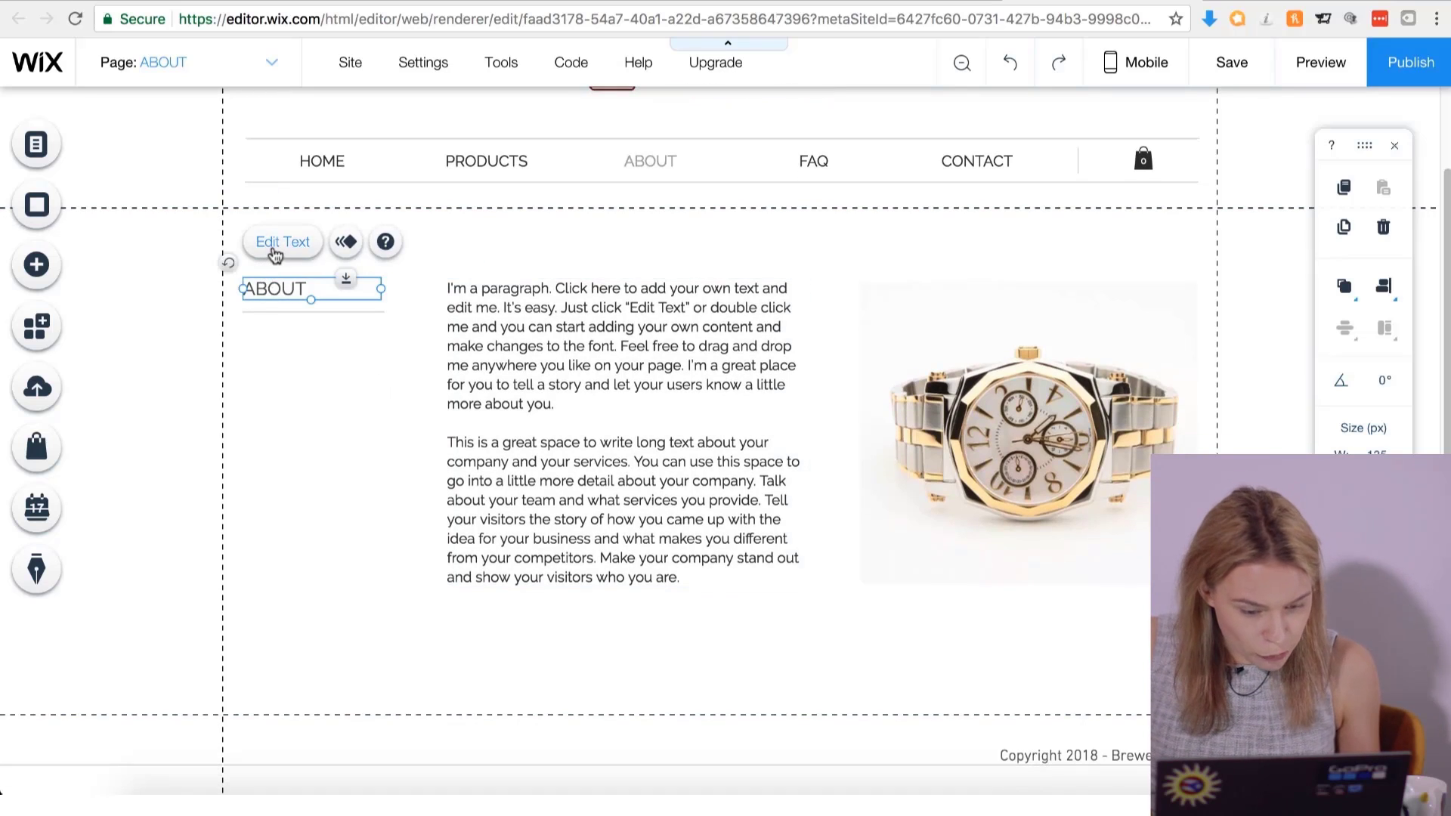
left_click(278, 243)
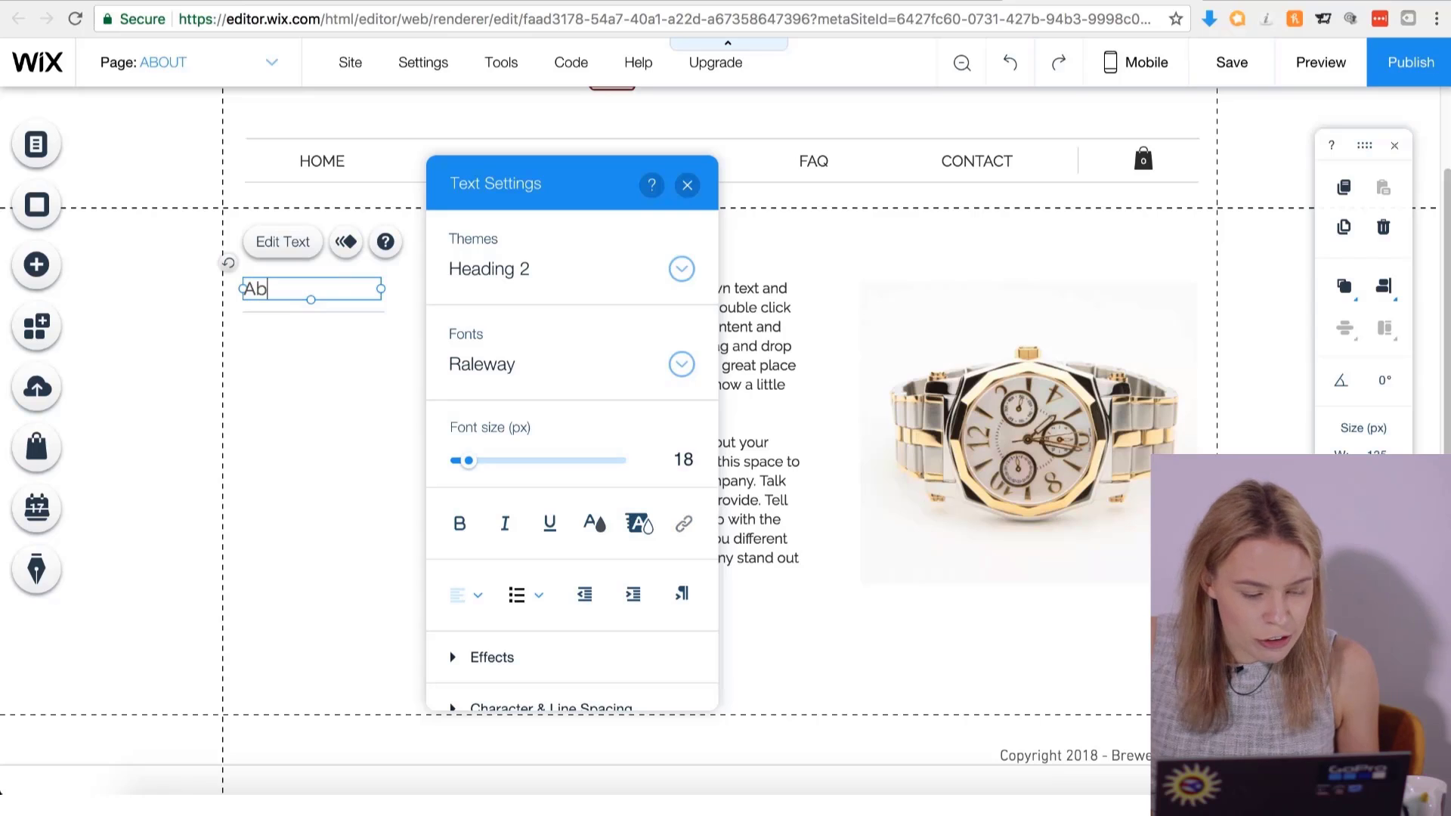
type("About Us")
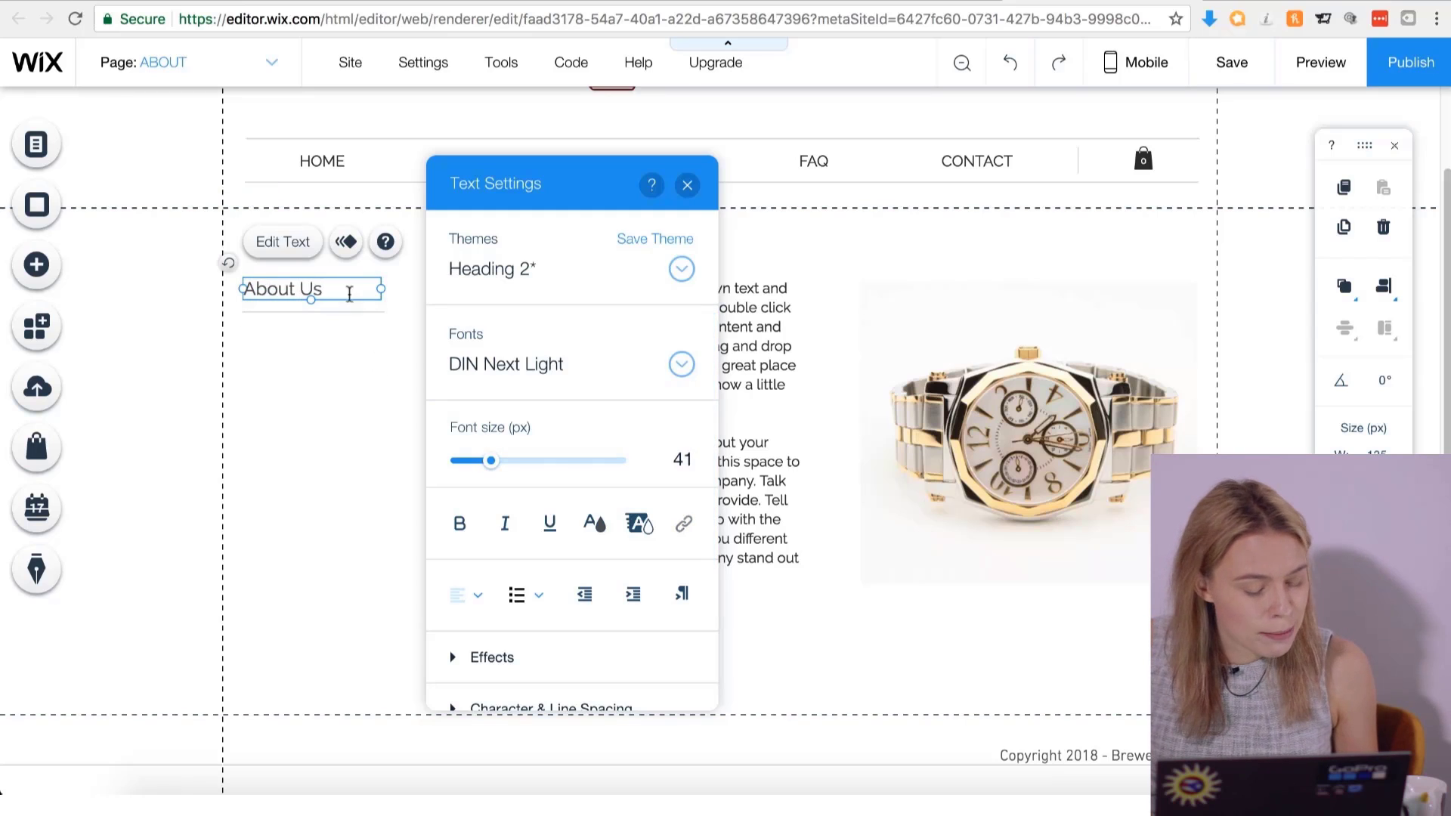
Format the "About Us" heading in bold DIN Next Light at 30 px.
triple_click(338, 286)
left_click(532, 363)
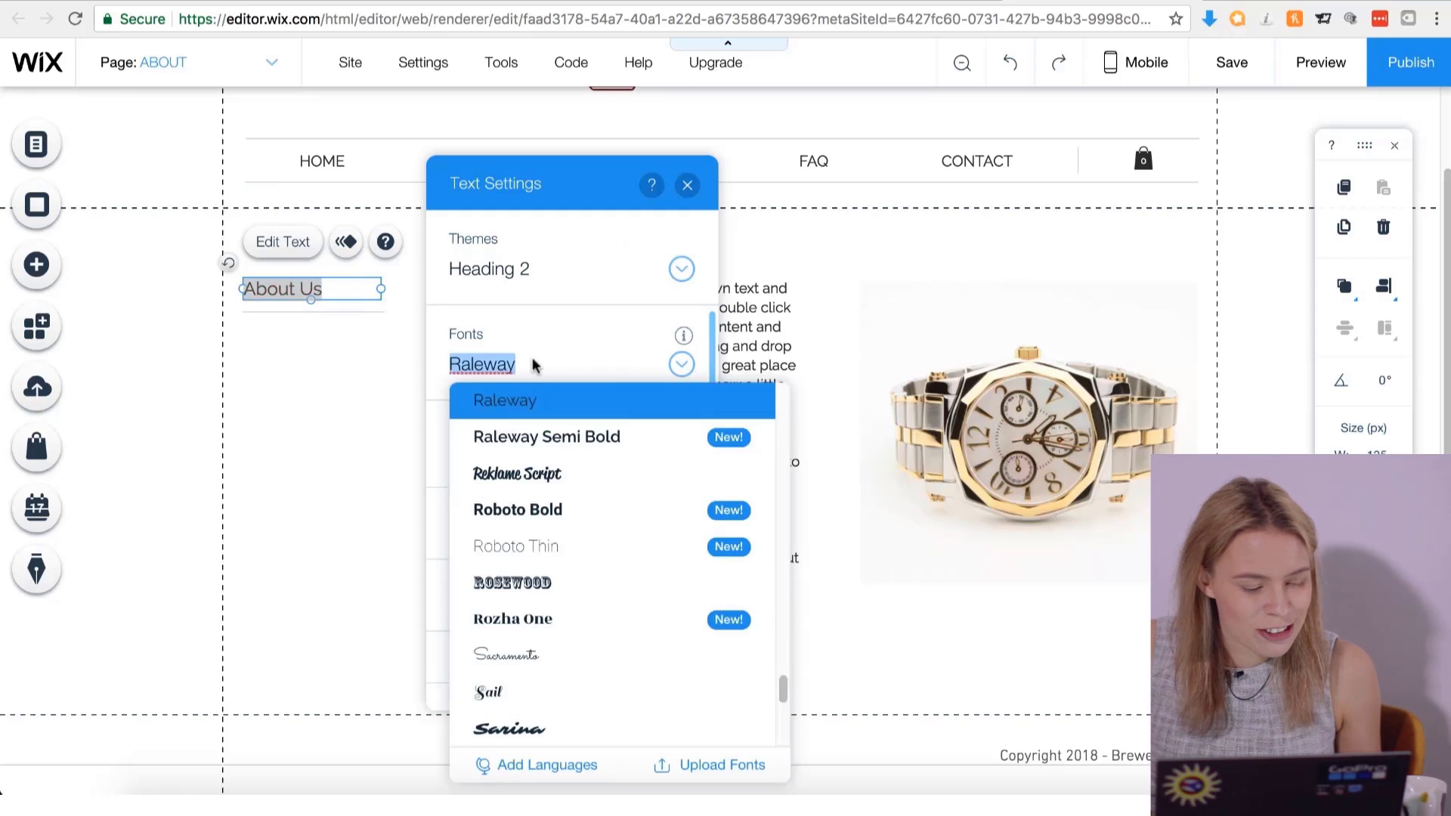
scroll(545, 469, "up", 3)
scroll(544, 467, "up", 10)
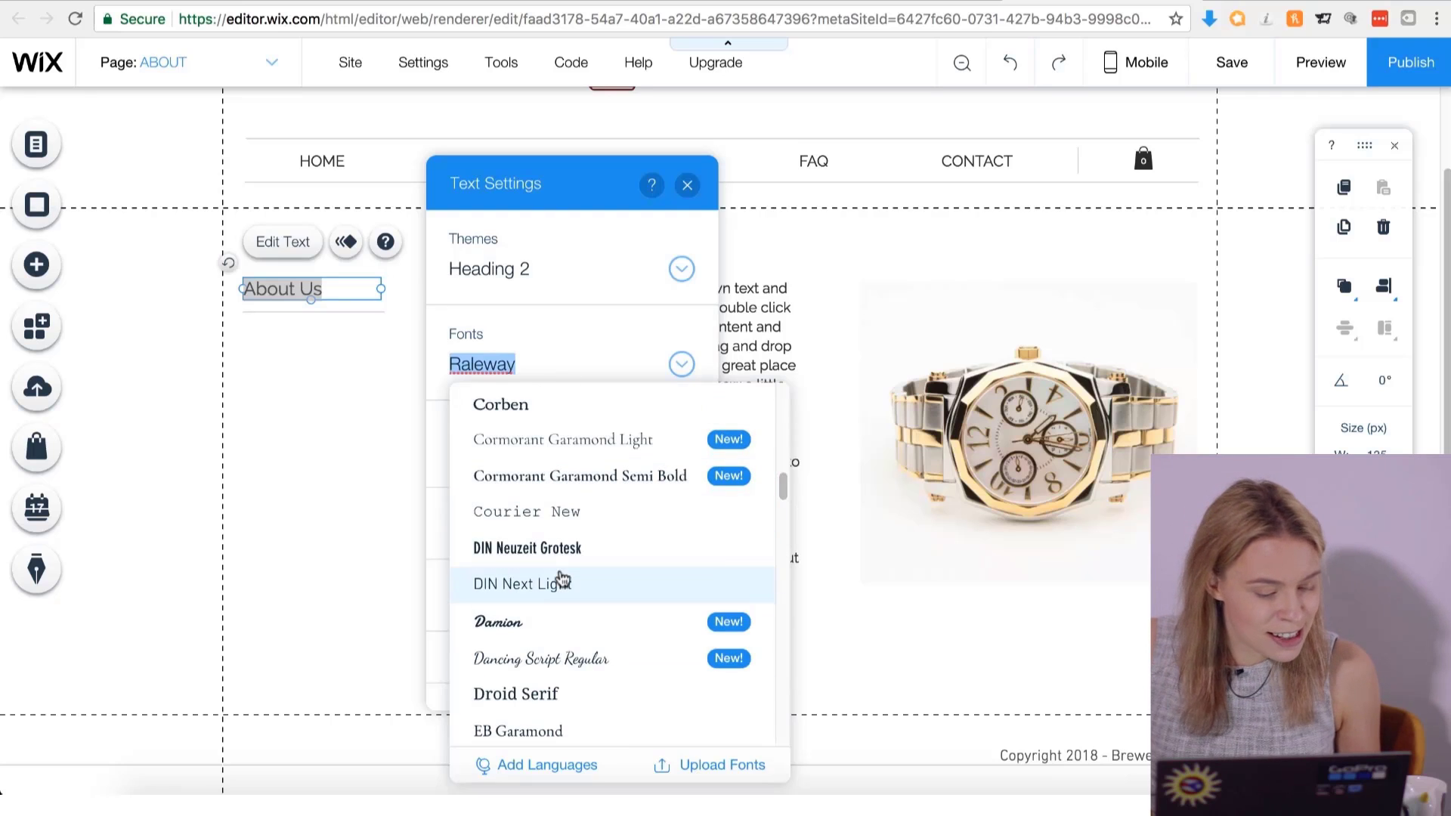
left_click(562, 580)
left_click_drag(470, 470, 481, 469)
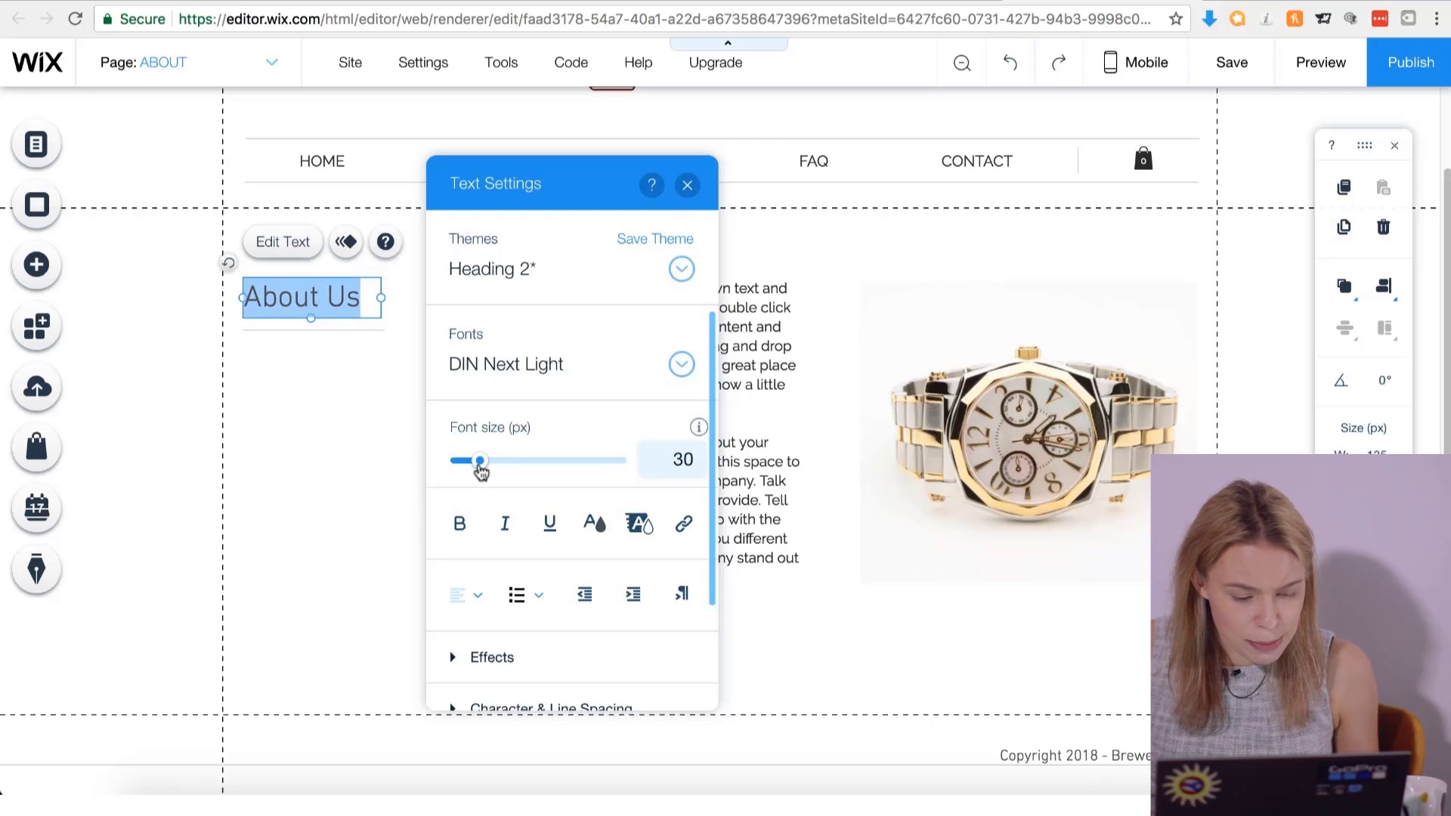
left_click(461, 524)
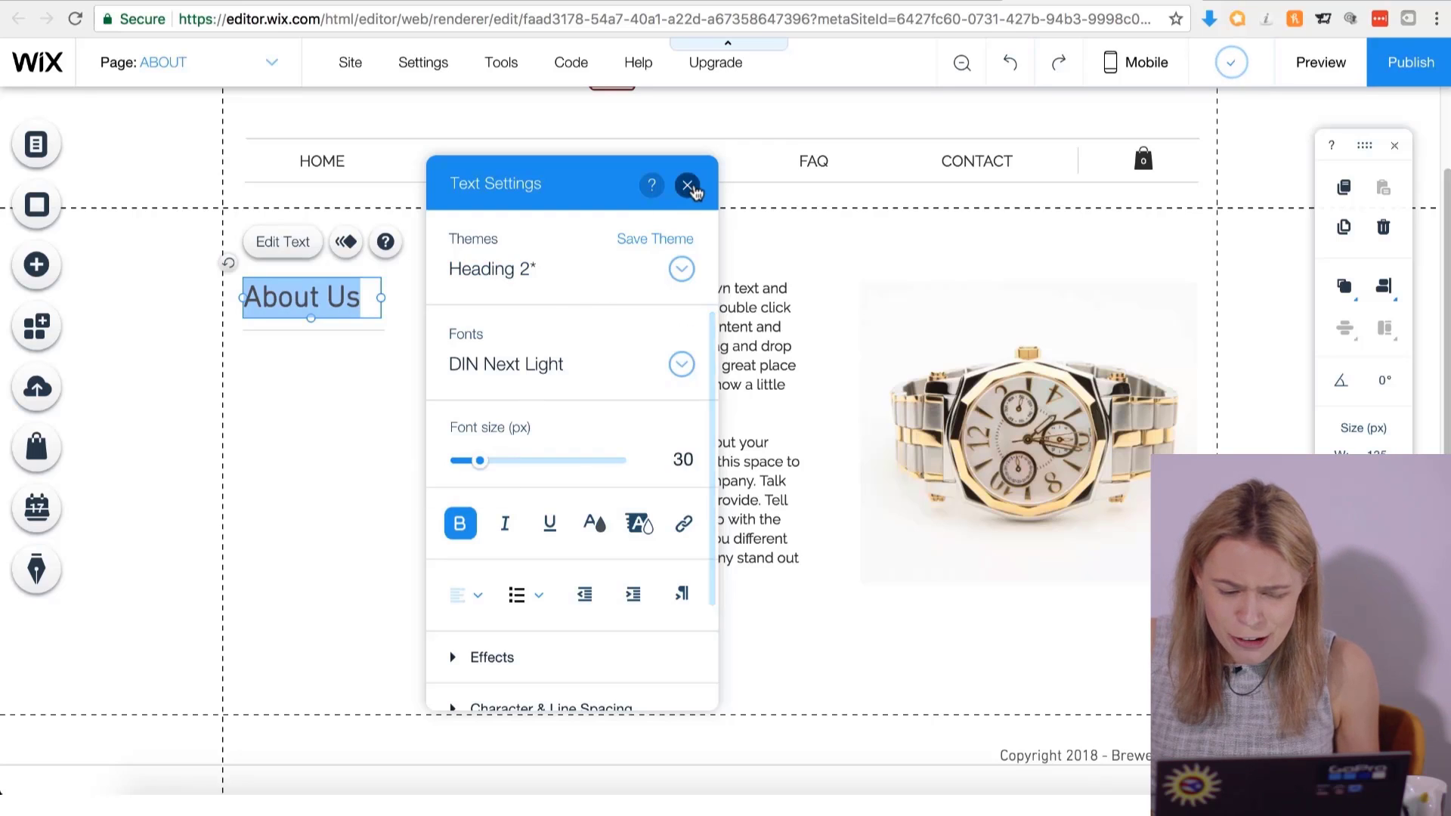
left_click(687, 186)
Delete the thin line beneath the "About Us" heading.
left_click(401, 355)
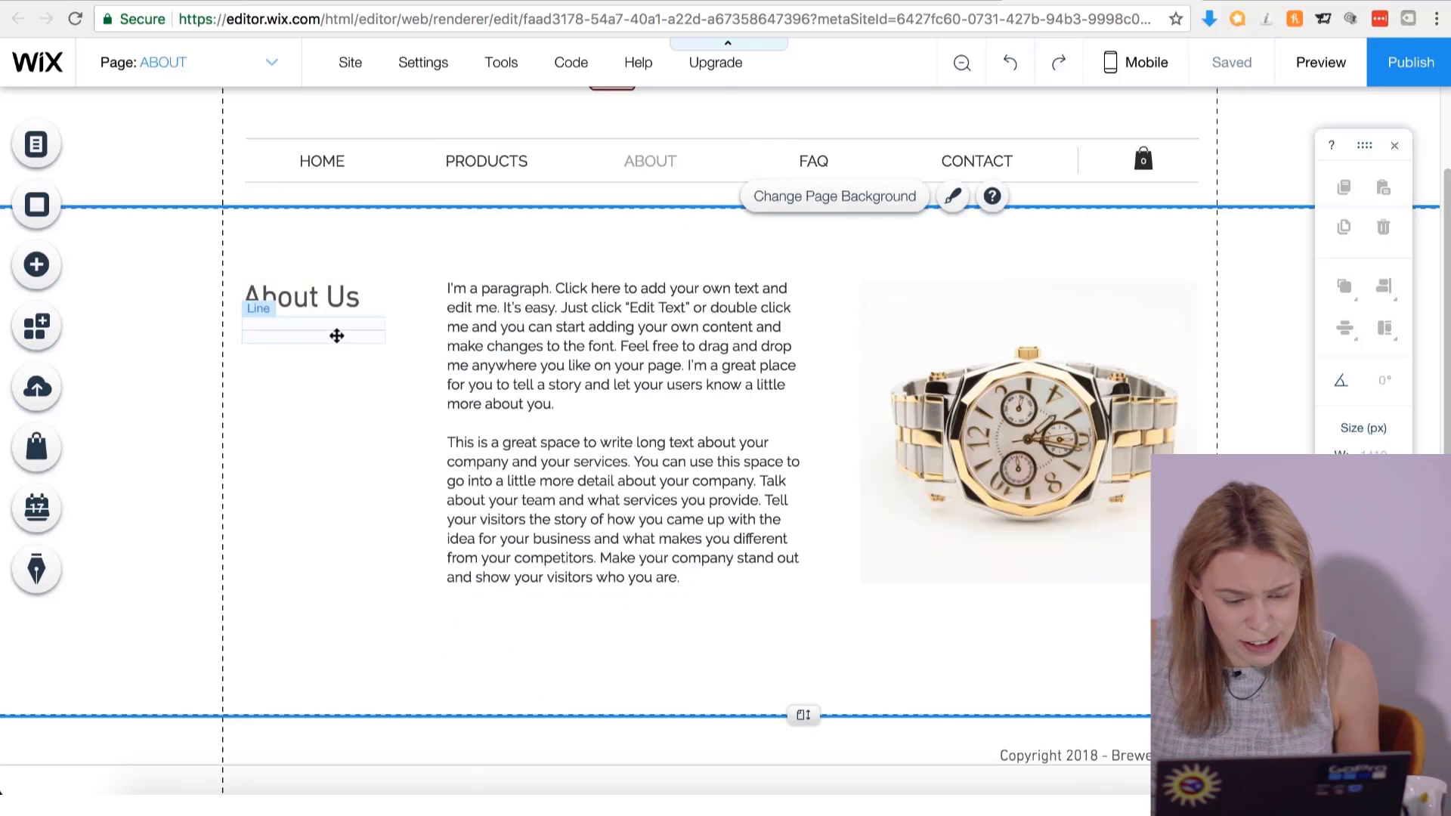
right_click(337, 335)
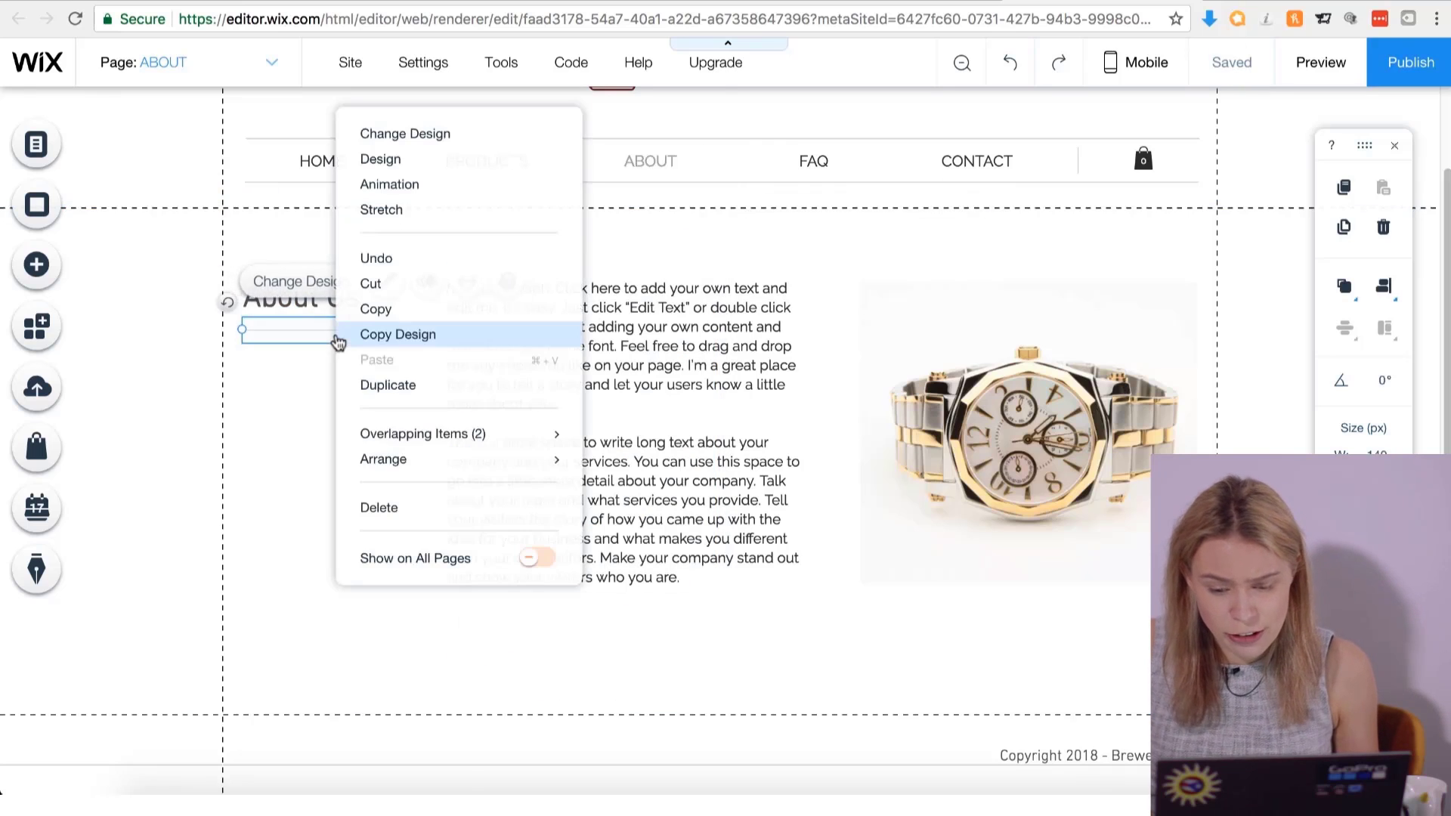
left_click(385, 512)
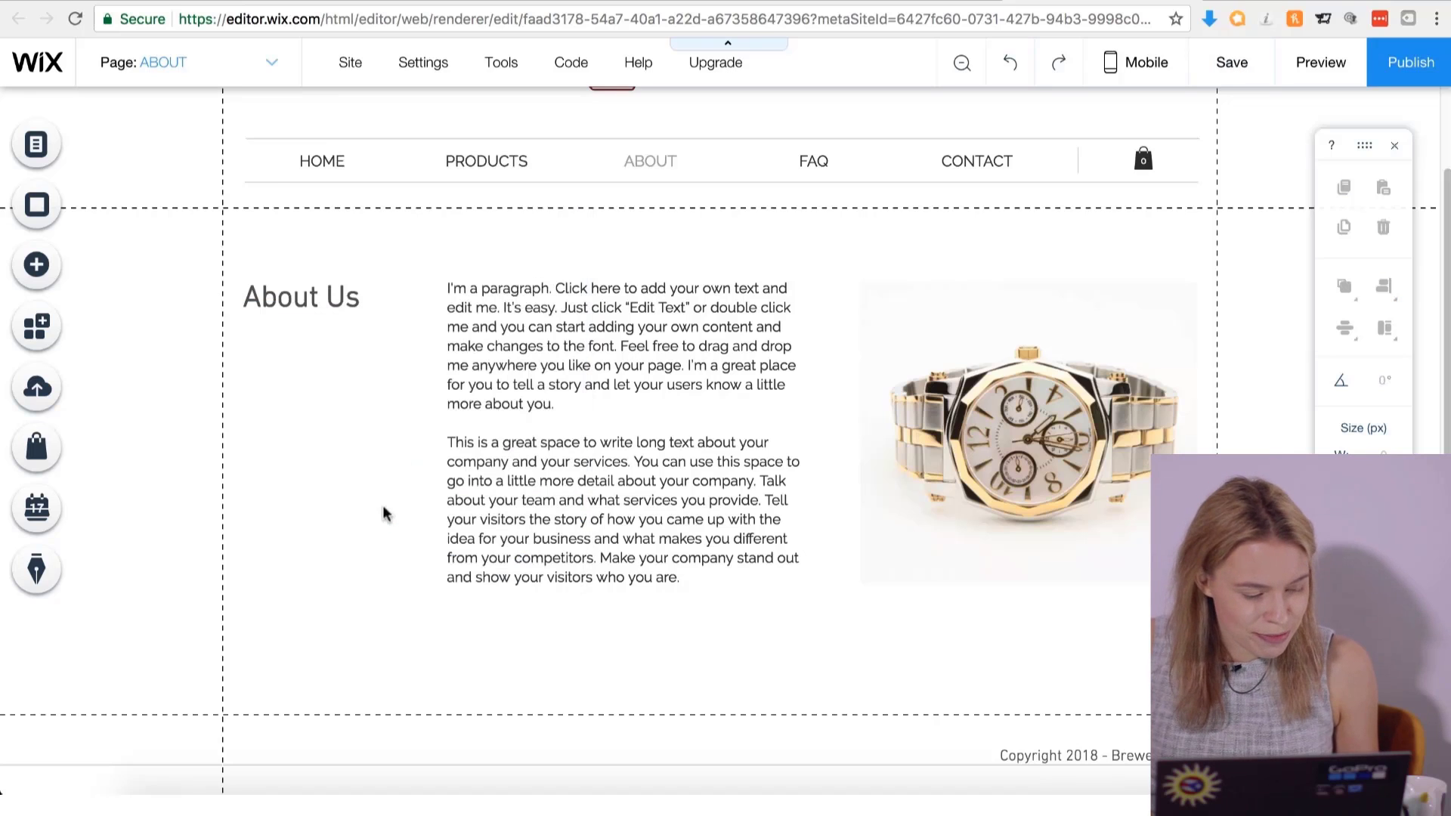
Replace the placeholder paragraph with the copied Brewed Treats company text and widen its box to start at the heading's left edge.
left_click(515, 378)
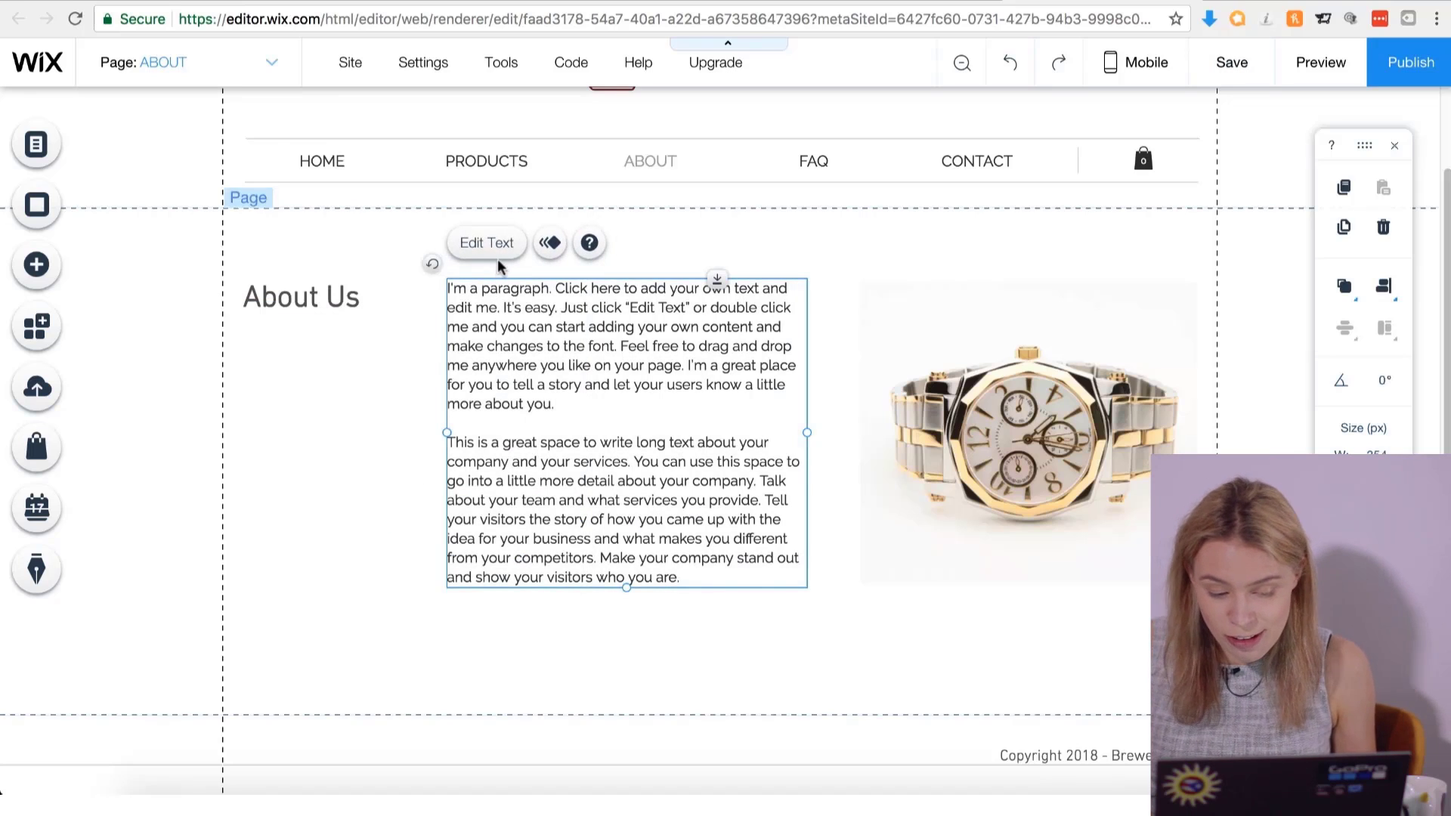
left_click(487, 243)
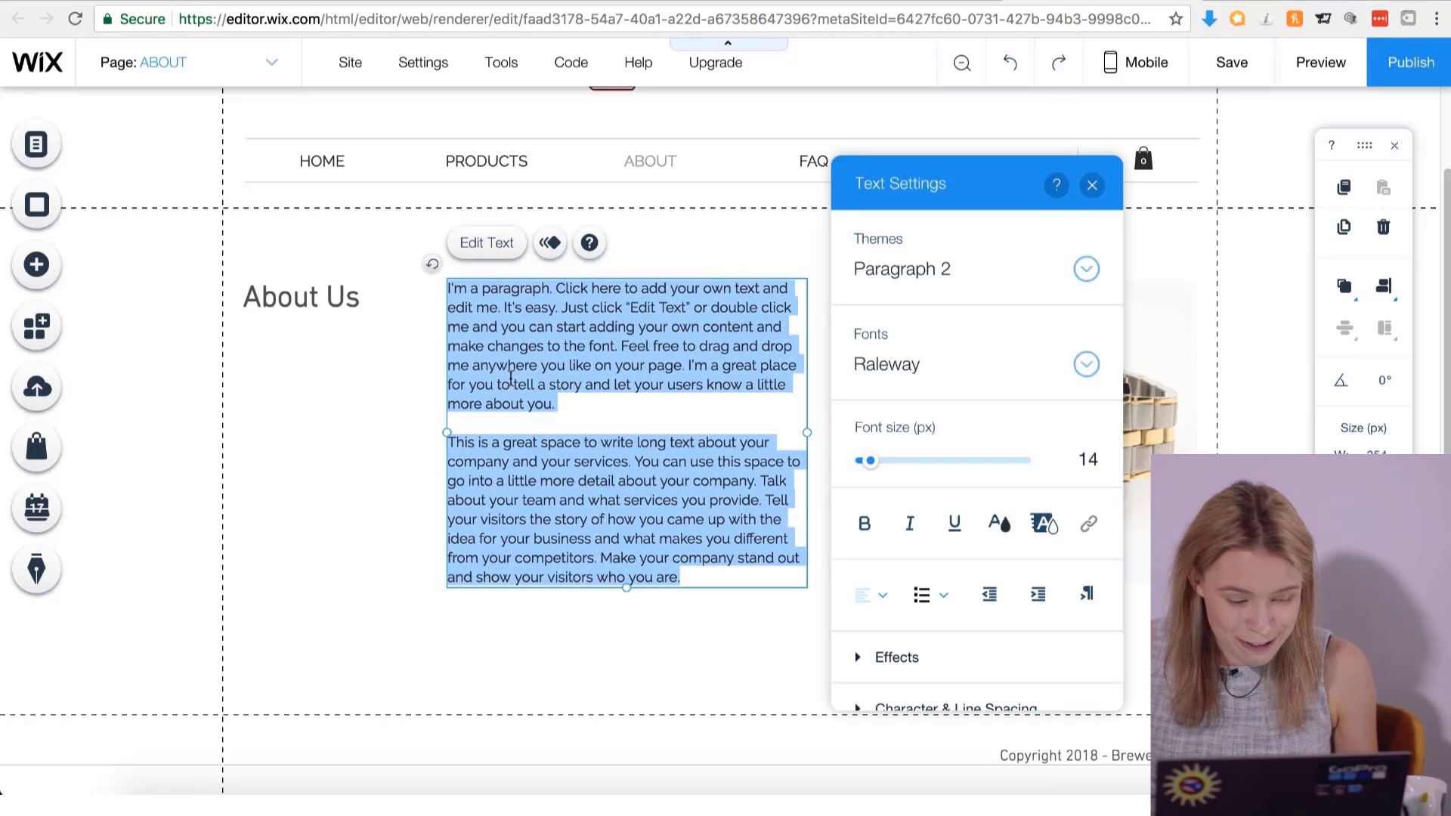
key("ctrl+v")
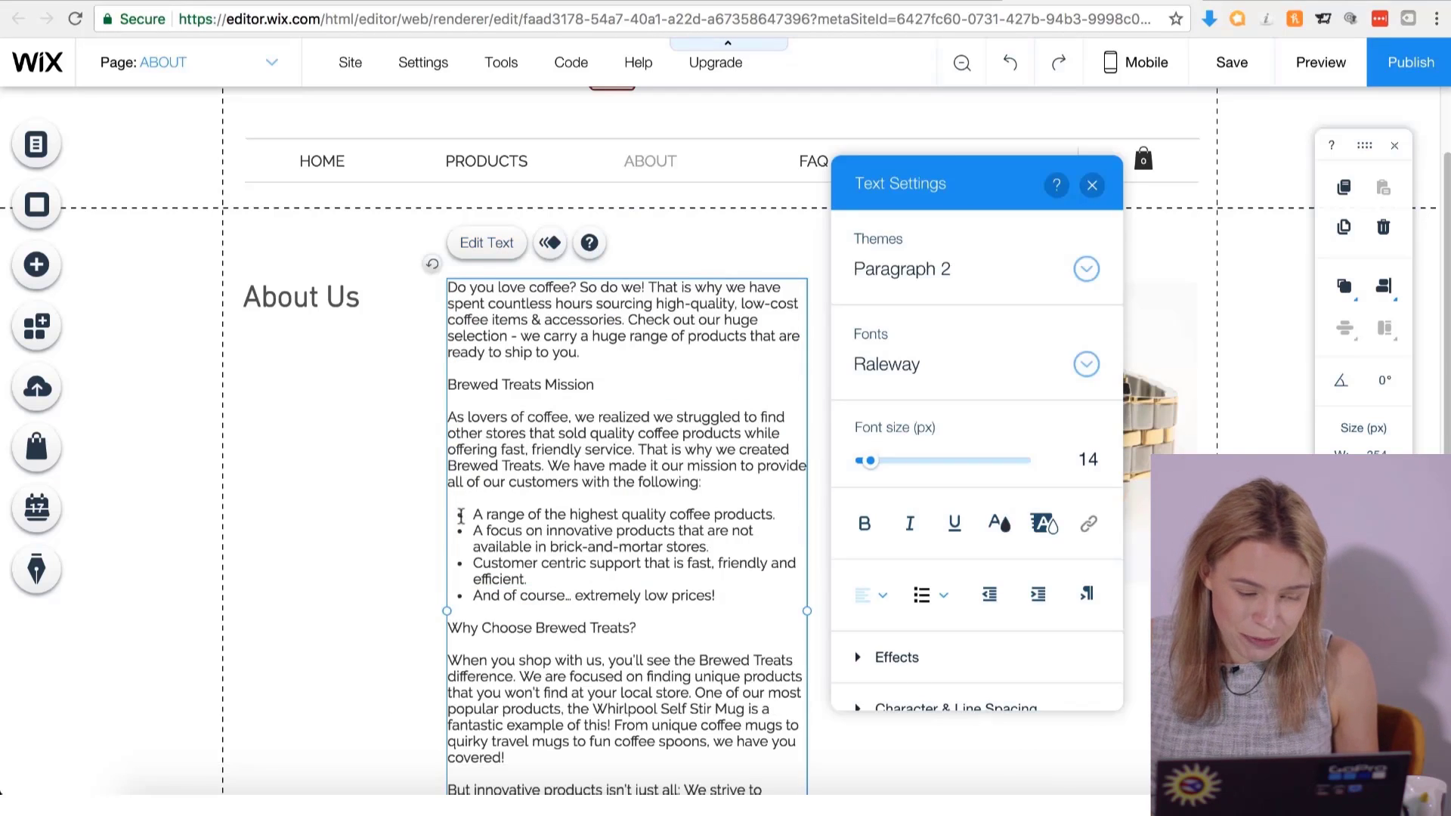
left_click_drag(442, 618, 235, 594)
left_click(1093, 201)
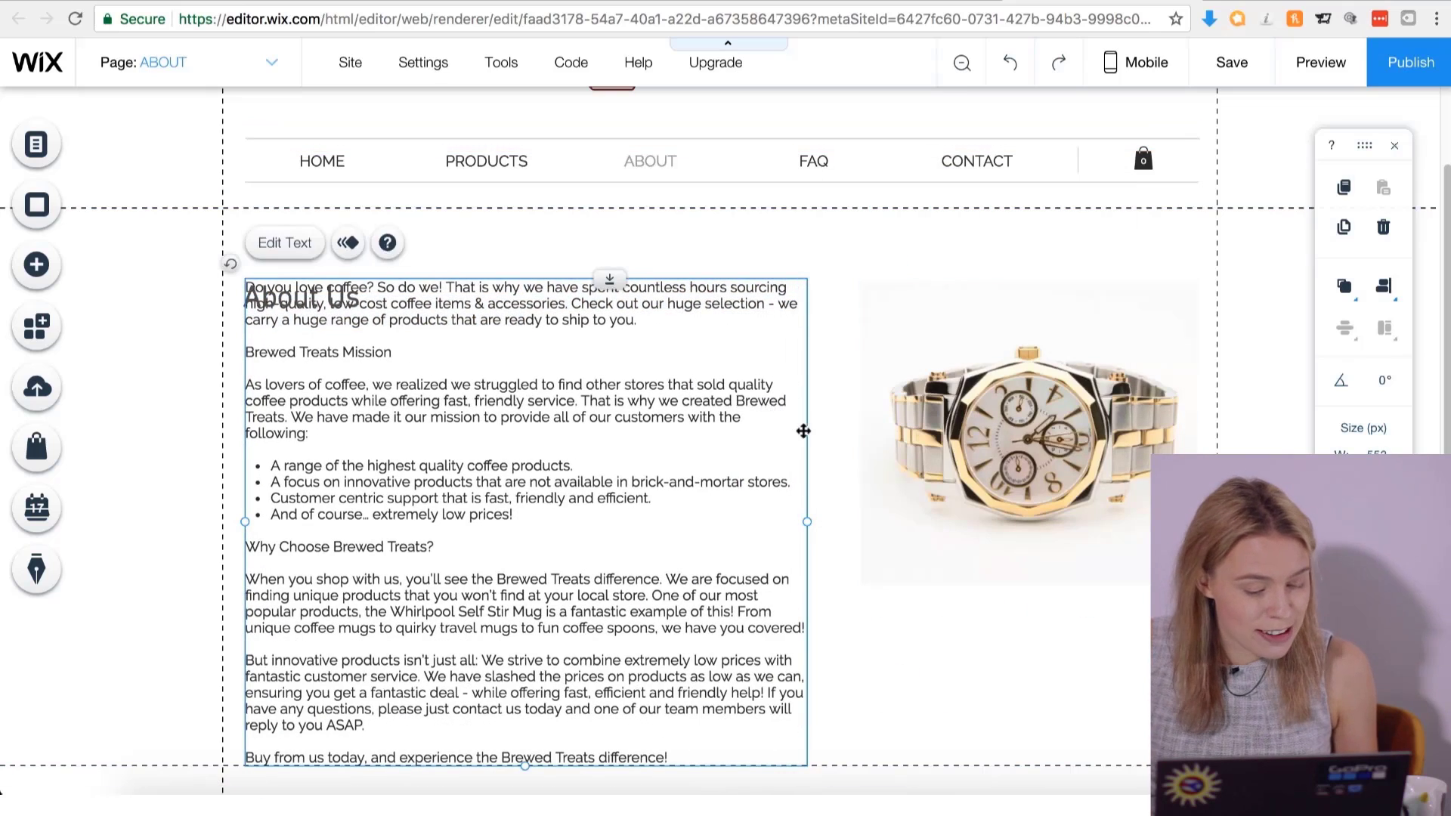
Move the company text below the "About Us" heading, shift the heading up slightly, and close the gap between them.
left_click_drag(803, 431, 803, 504)
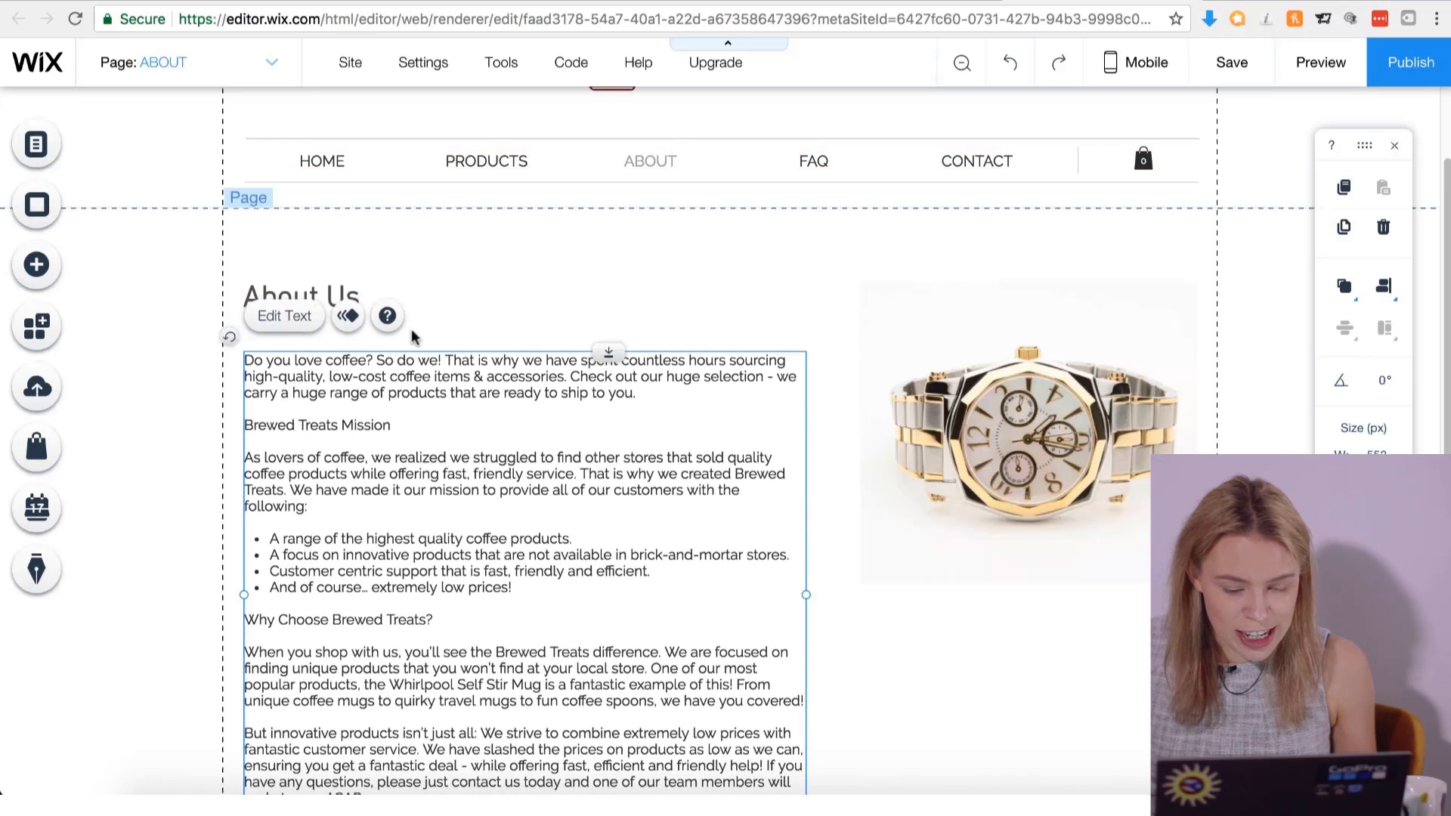
left_click_drag(337, 295, 337, 269)
left_click_drag(431, 415, 424, 389)
Format all the company text in DIN Next Light at 15 px.
double_click(301, 335)
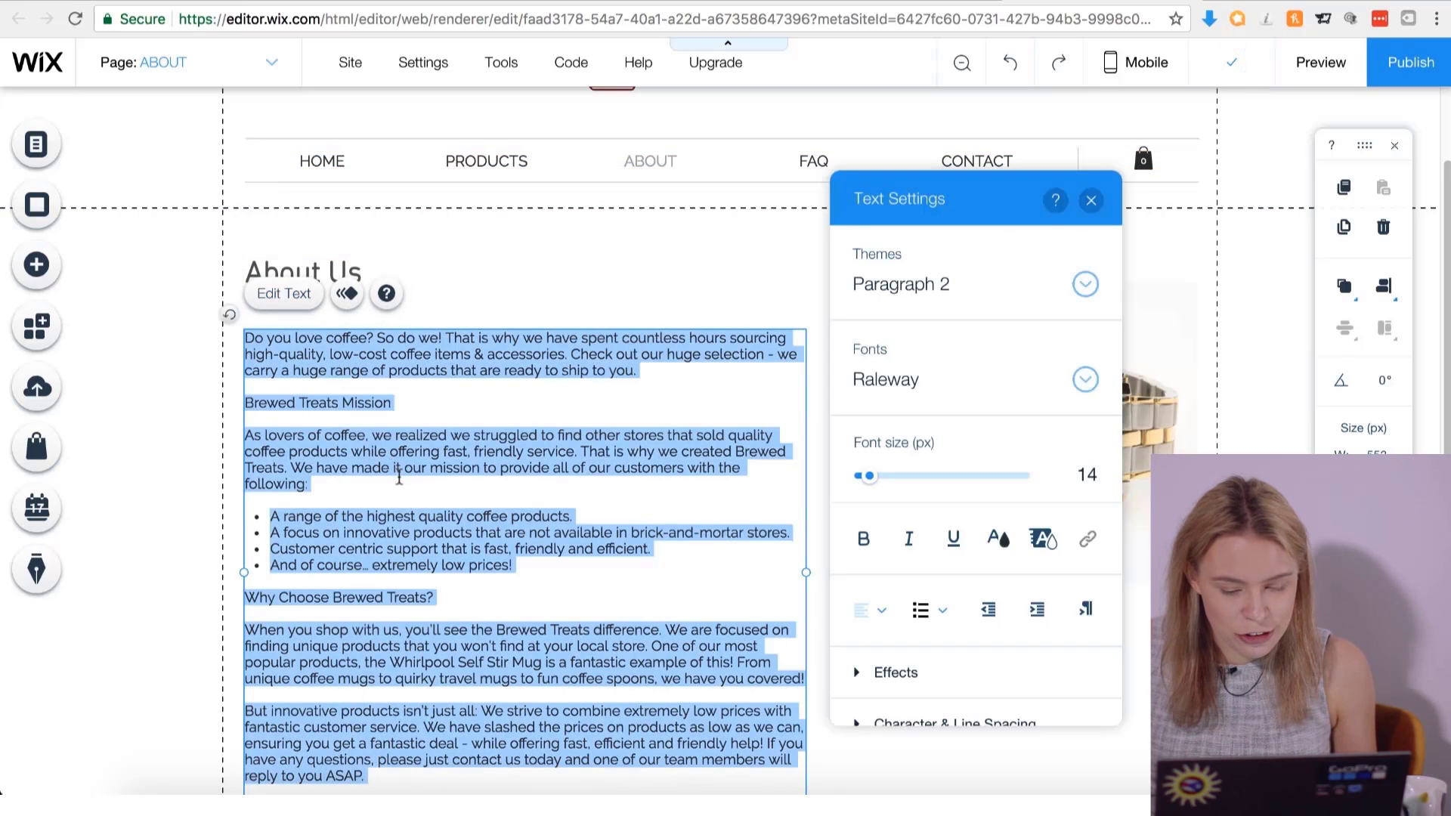
left_click(907, 386)
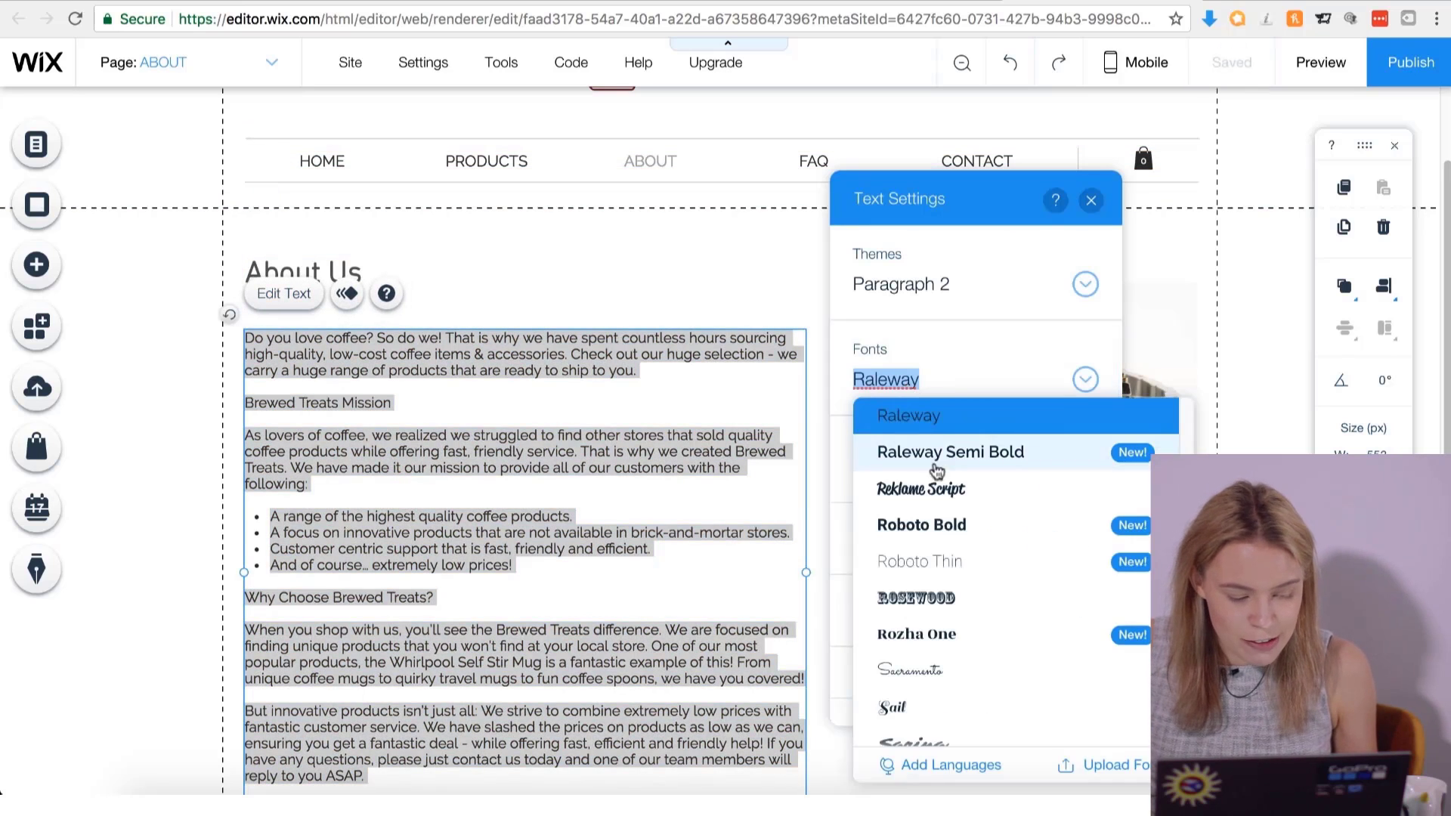
scroll(935, 490, "up", 2)
scroll(935, 492, "up", 10)
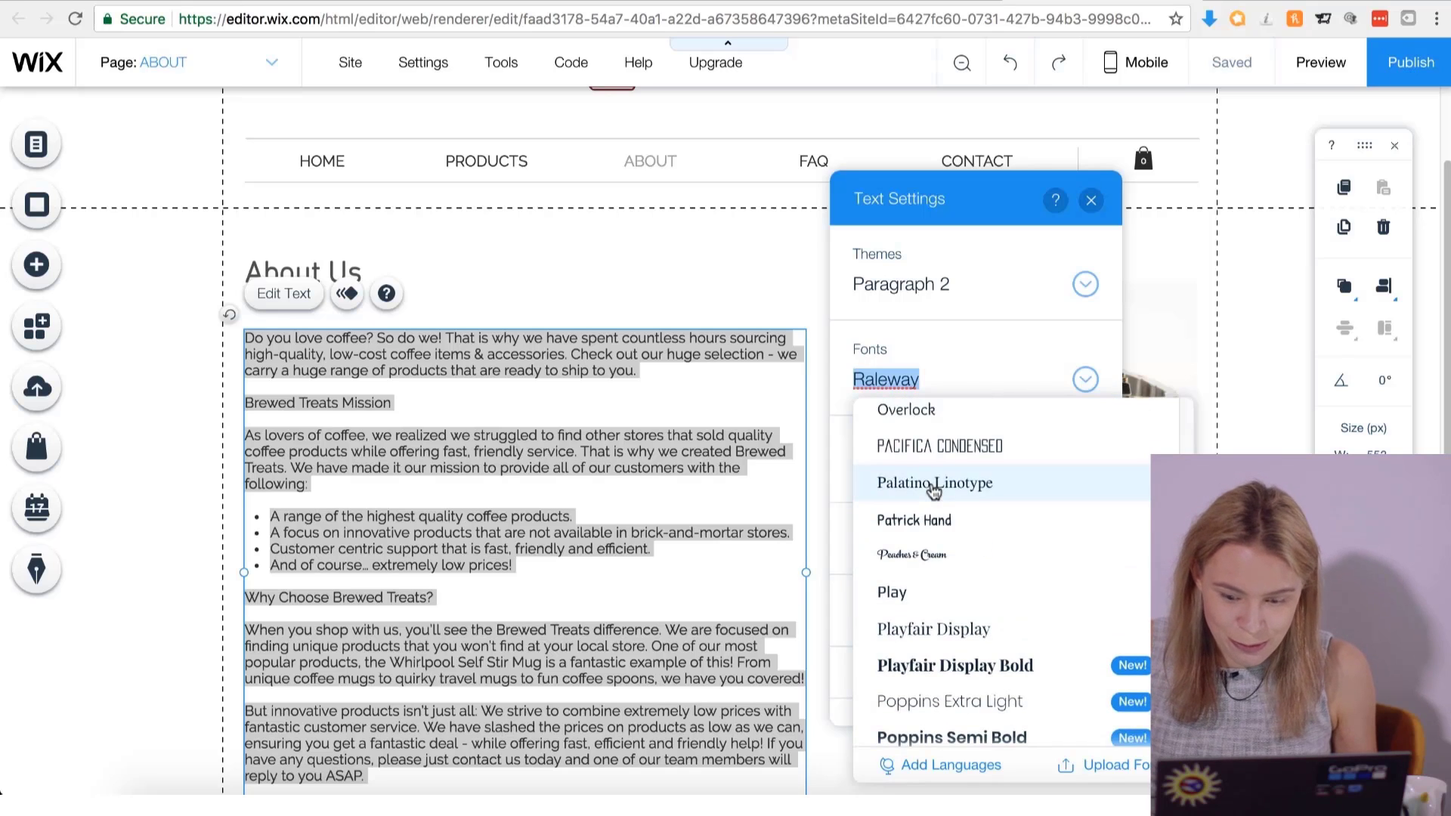
scroll(935, 492, "up", 10)
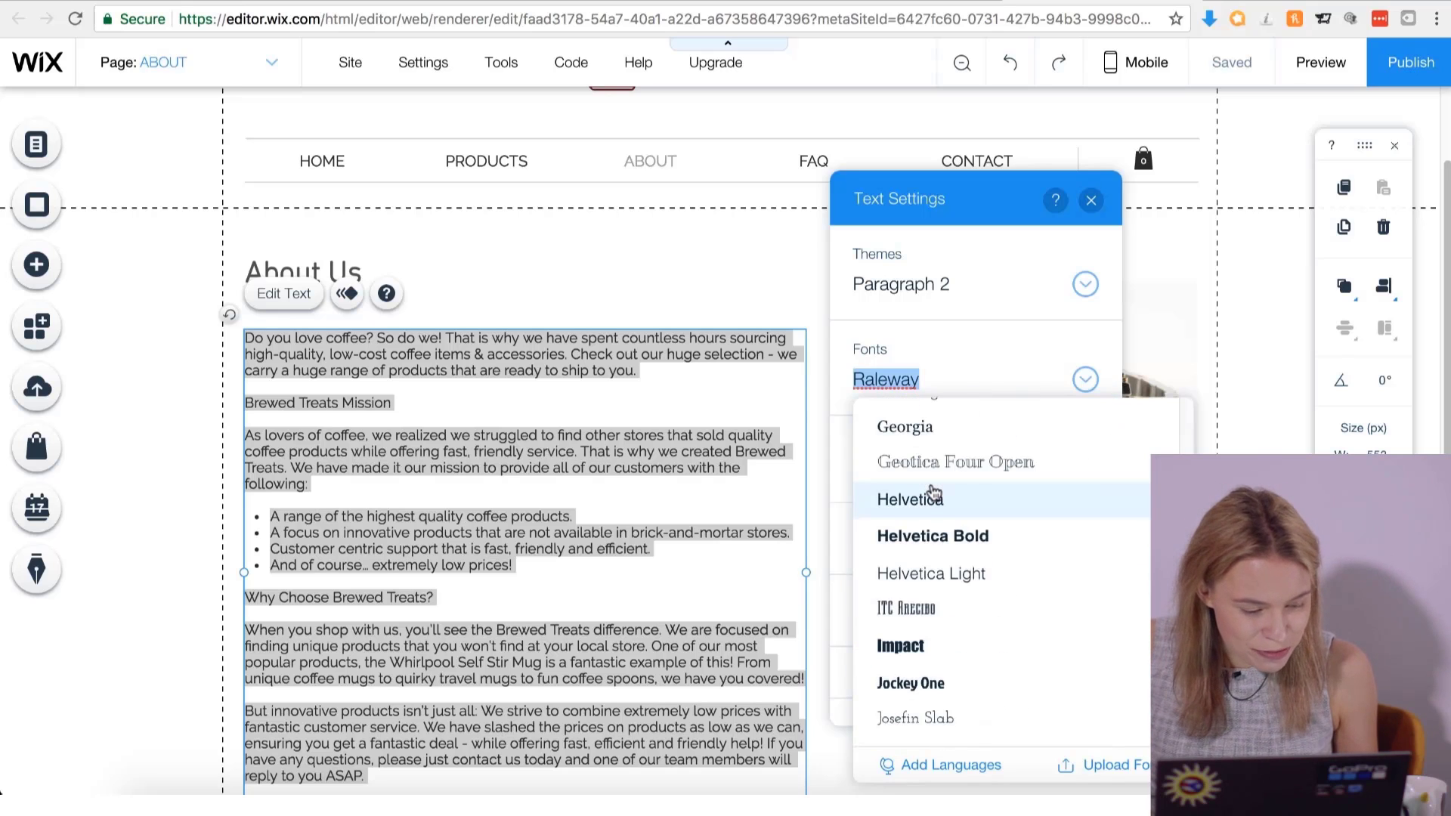
left_click(935, 491)
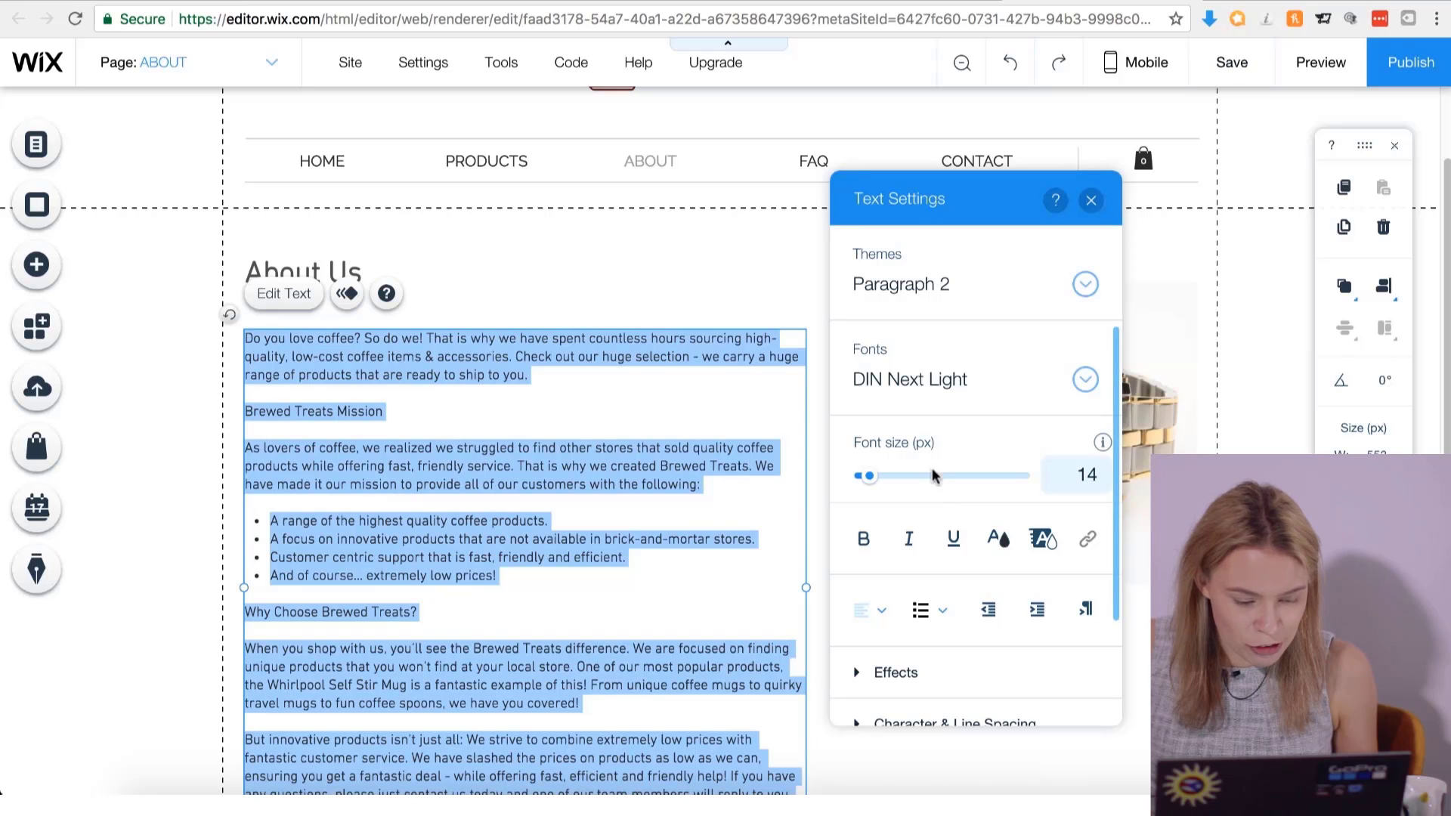
left_click(1091, 473)
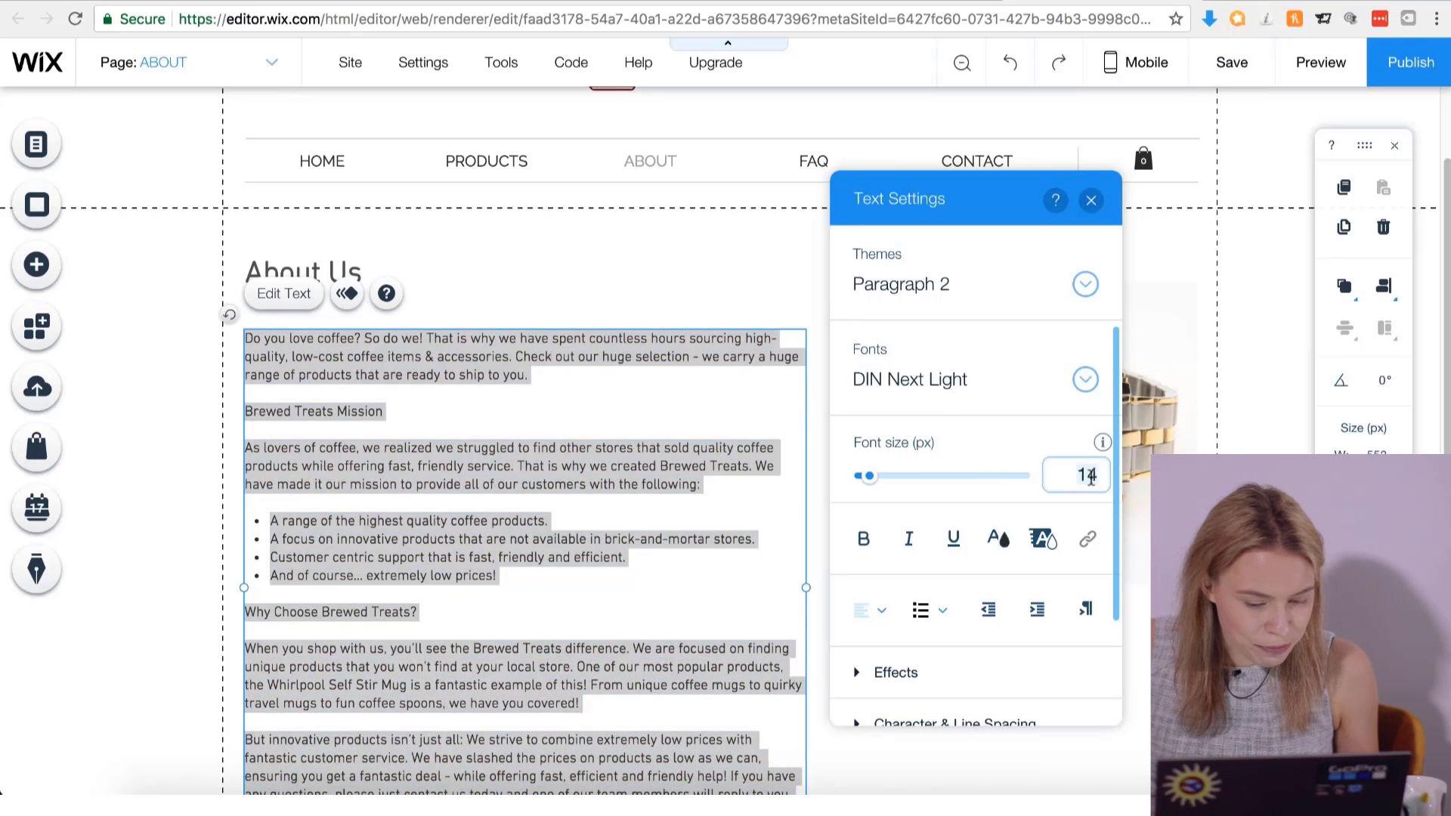
type("15")
key("Return")
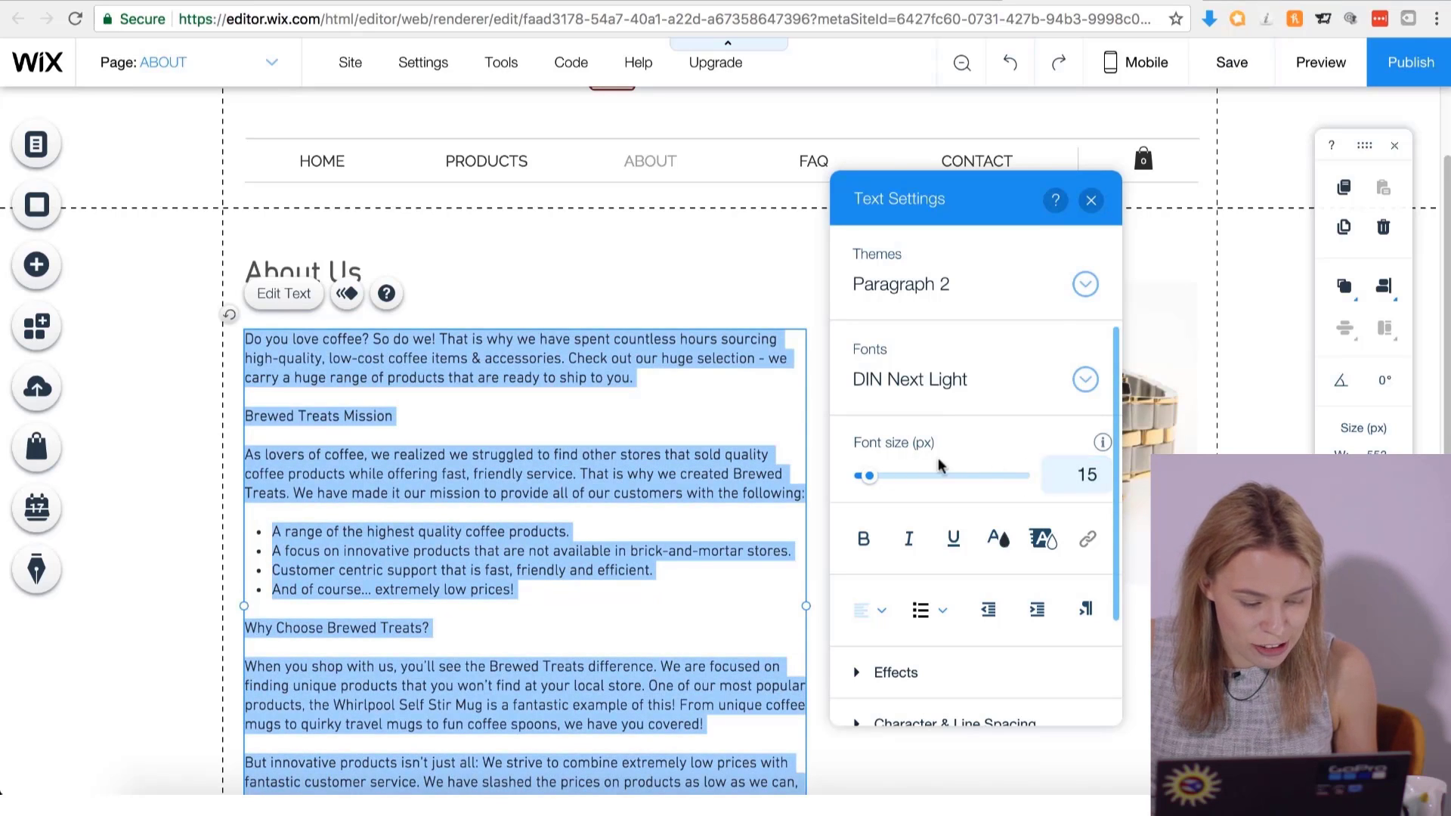
left_click(1092, 200)
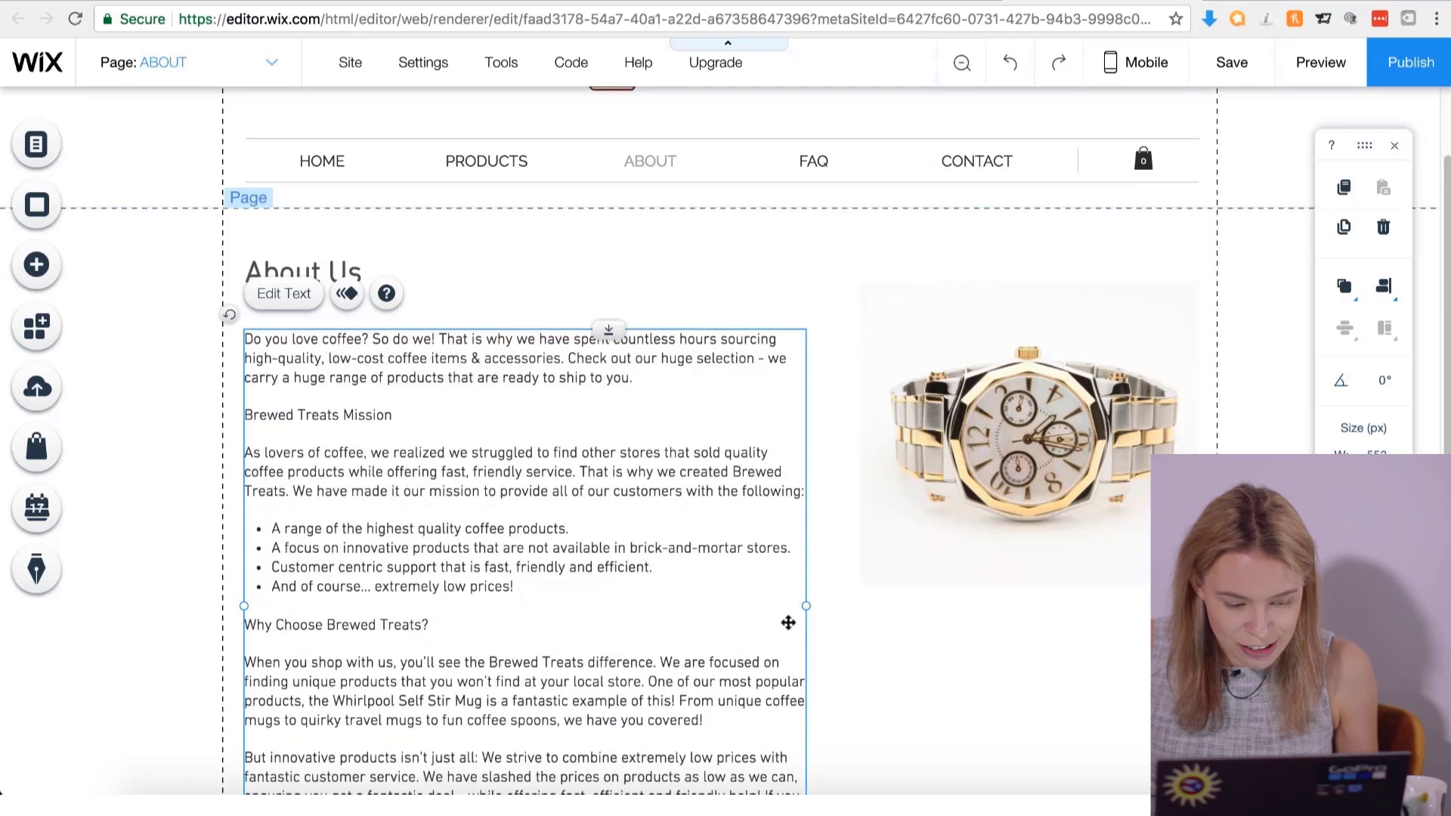
Widen the company text box toward the watch image to about 577 px and check how the text fits the page.
left_click_drag(818, 606, 832, 606)
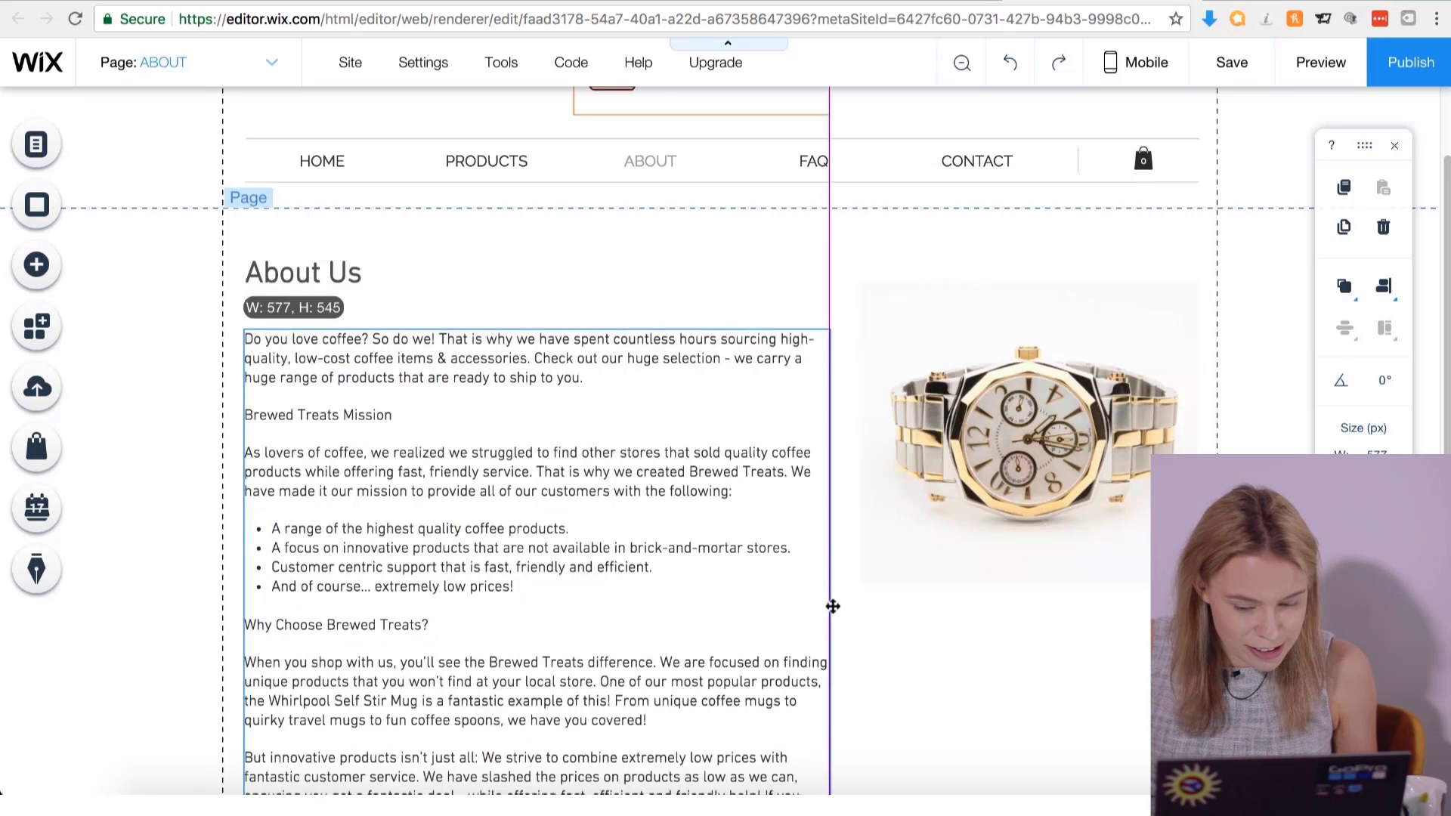
scroll(758, 587, "down", 3)
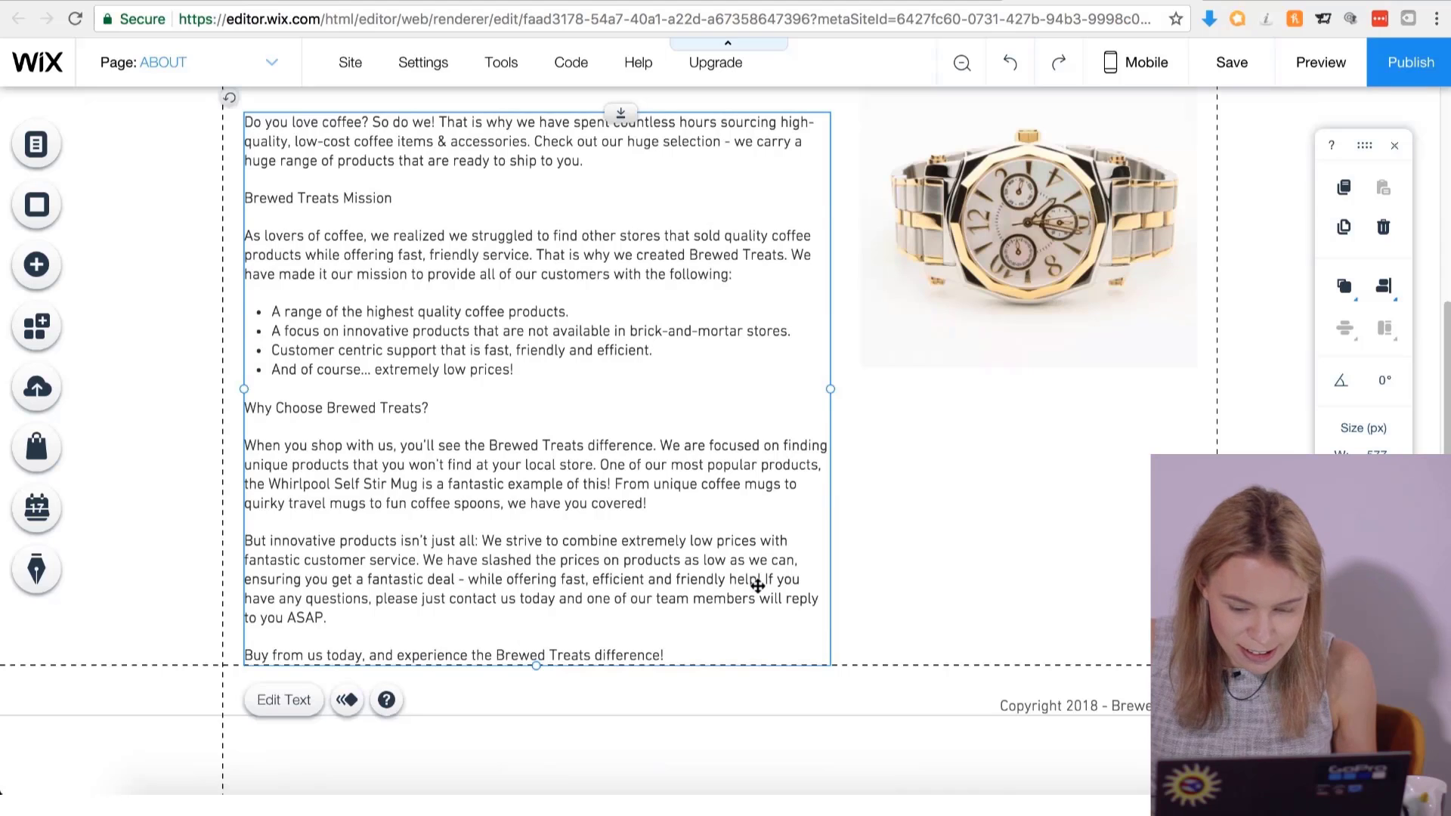
scroll(614, 483, "up", 3)
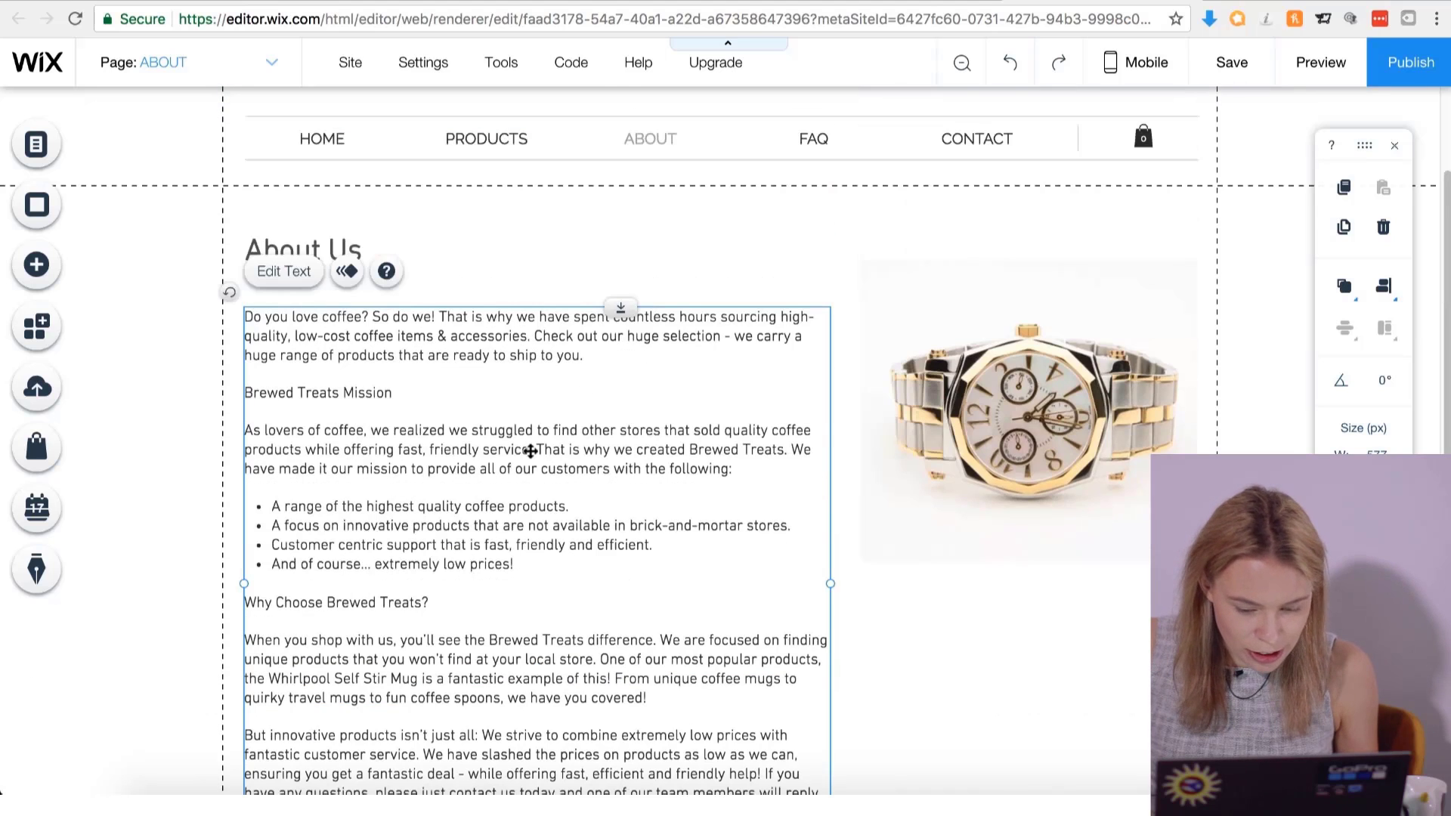
Make the "Brewed Treats Mission" and "Why Choose Brewed Treats?" subheadings bold in the company text.
scroll(531, 451, "down", 1)
left_click(284, 246)
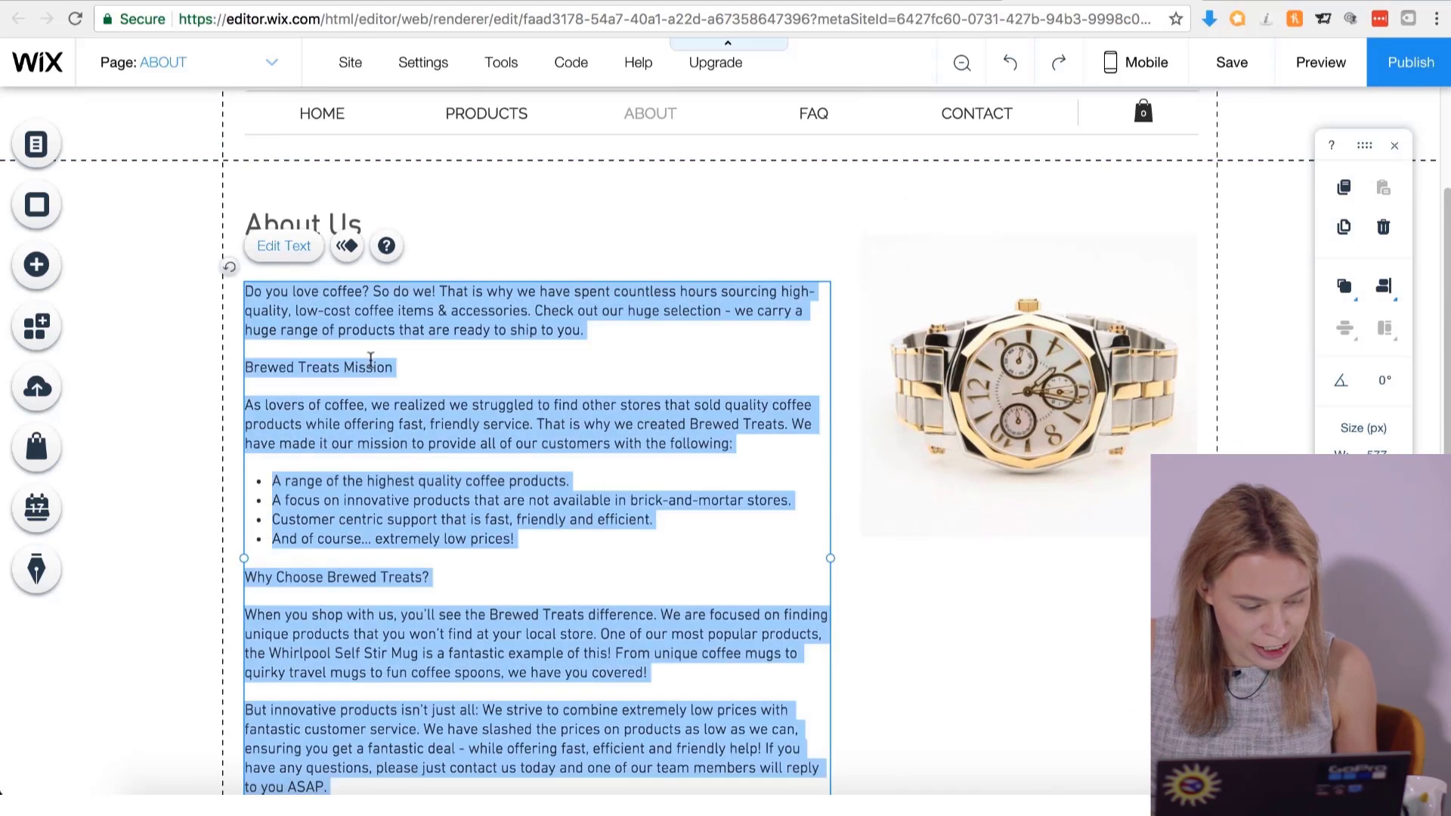
left_click(396, 368)
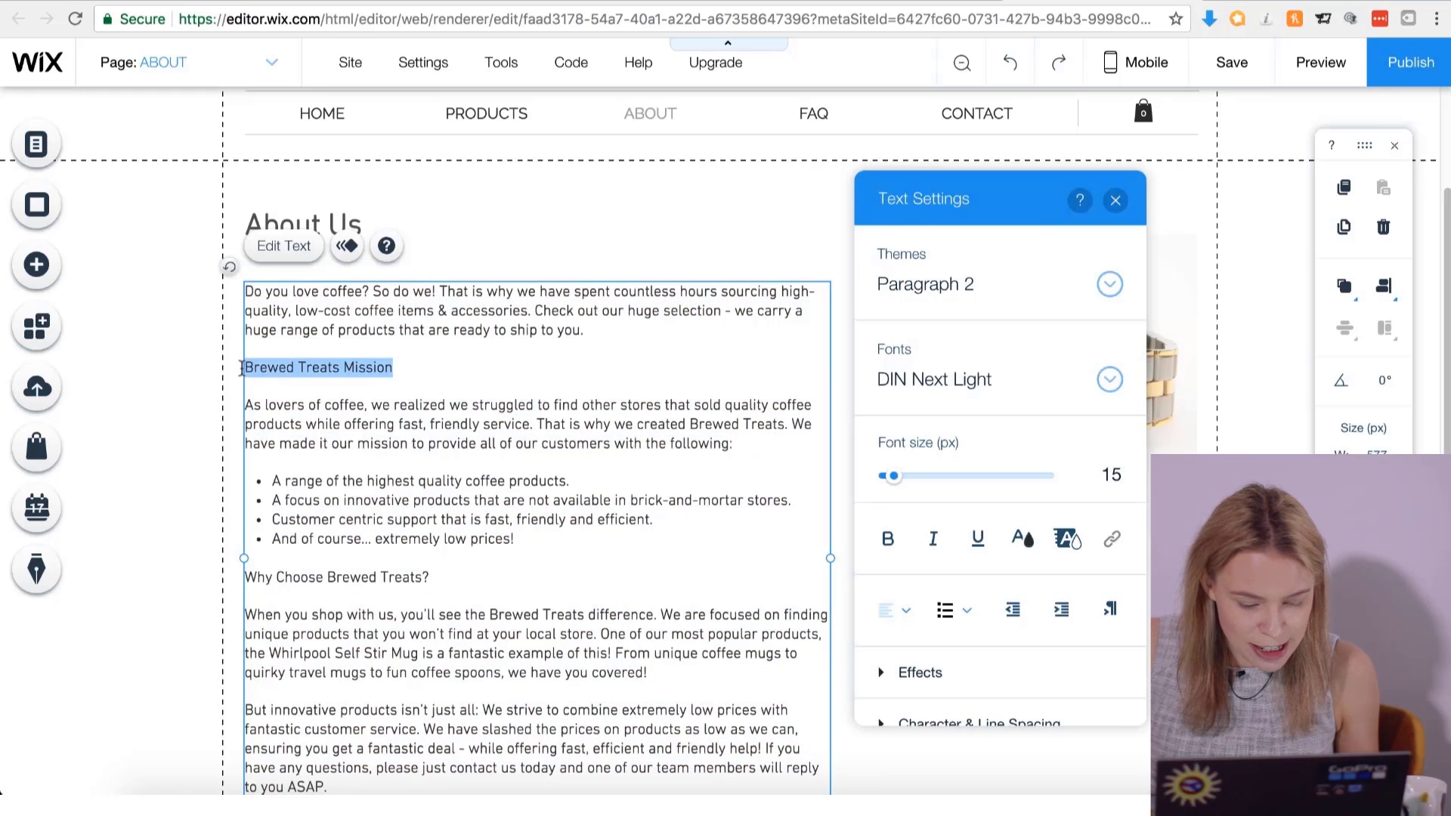
left_click(889, 538)
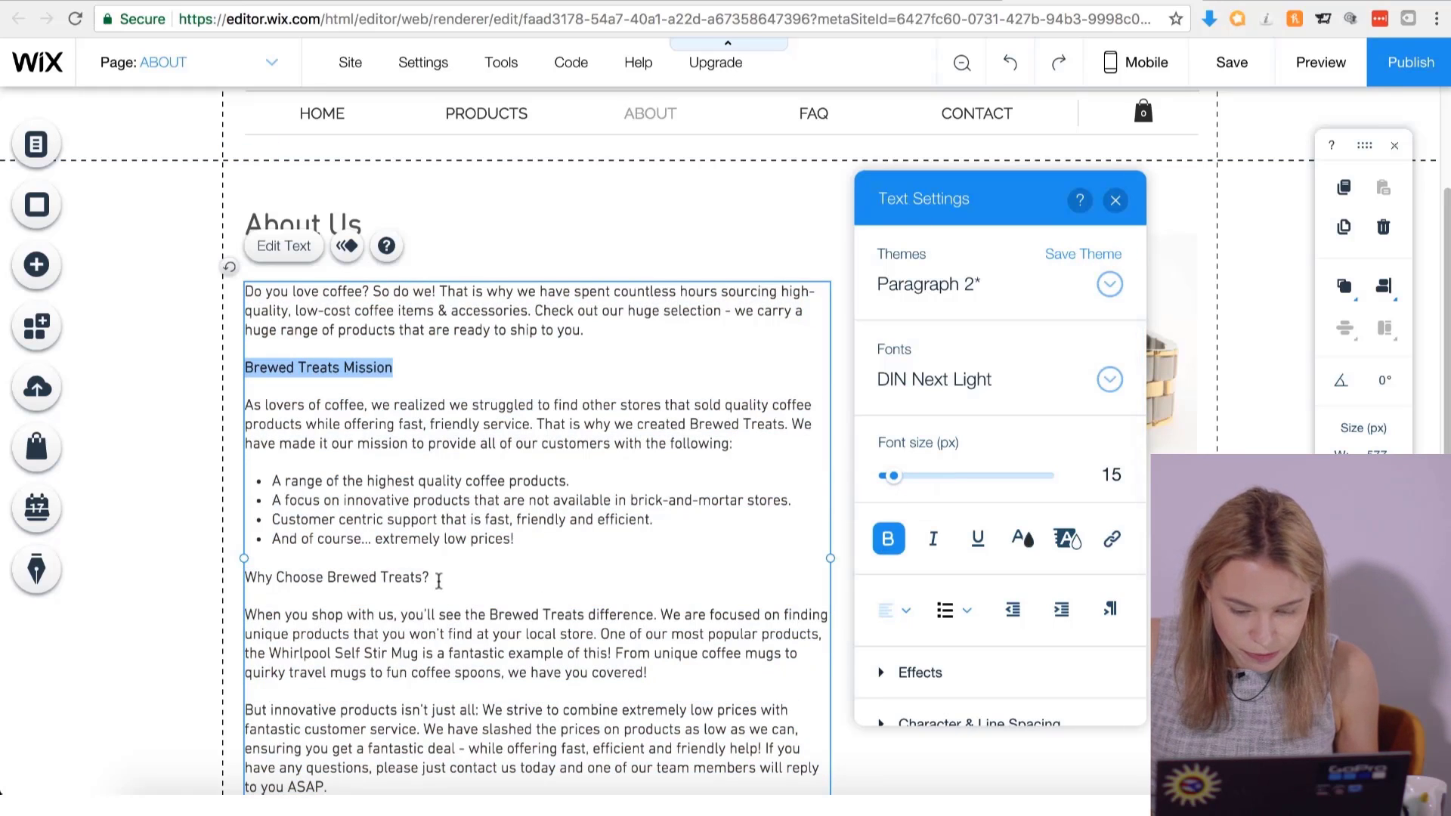
triple_click(438, 580)
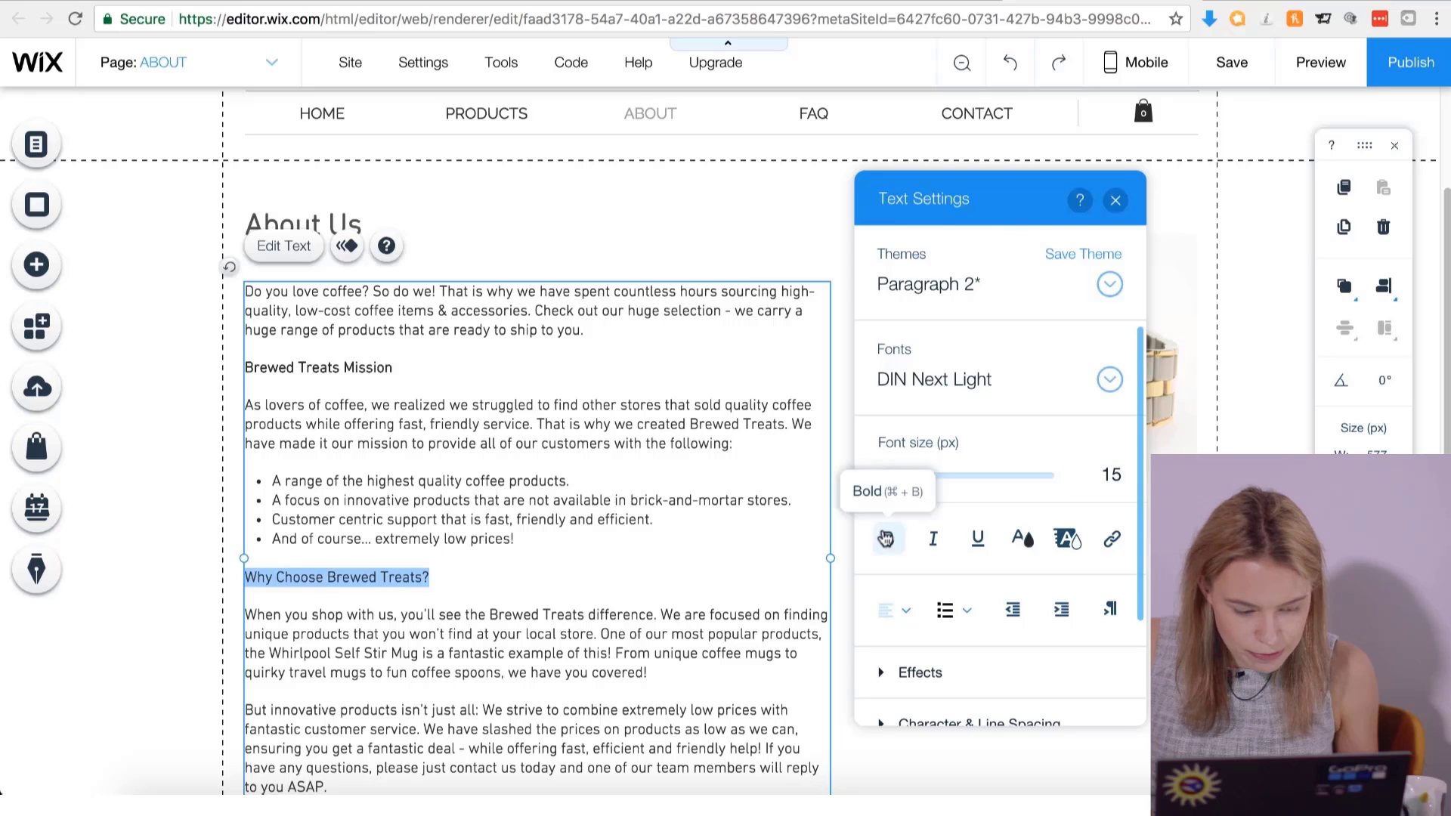
left_click(889, 539)
left_click(534, 588)
scroll(533, 588, "down", 3)
scroll(533, 588, "up", 1)
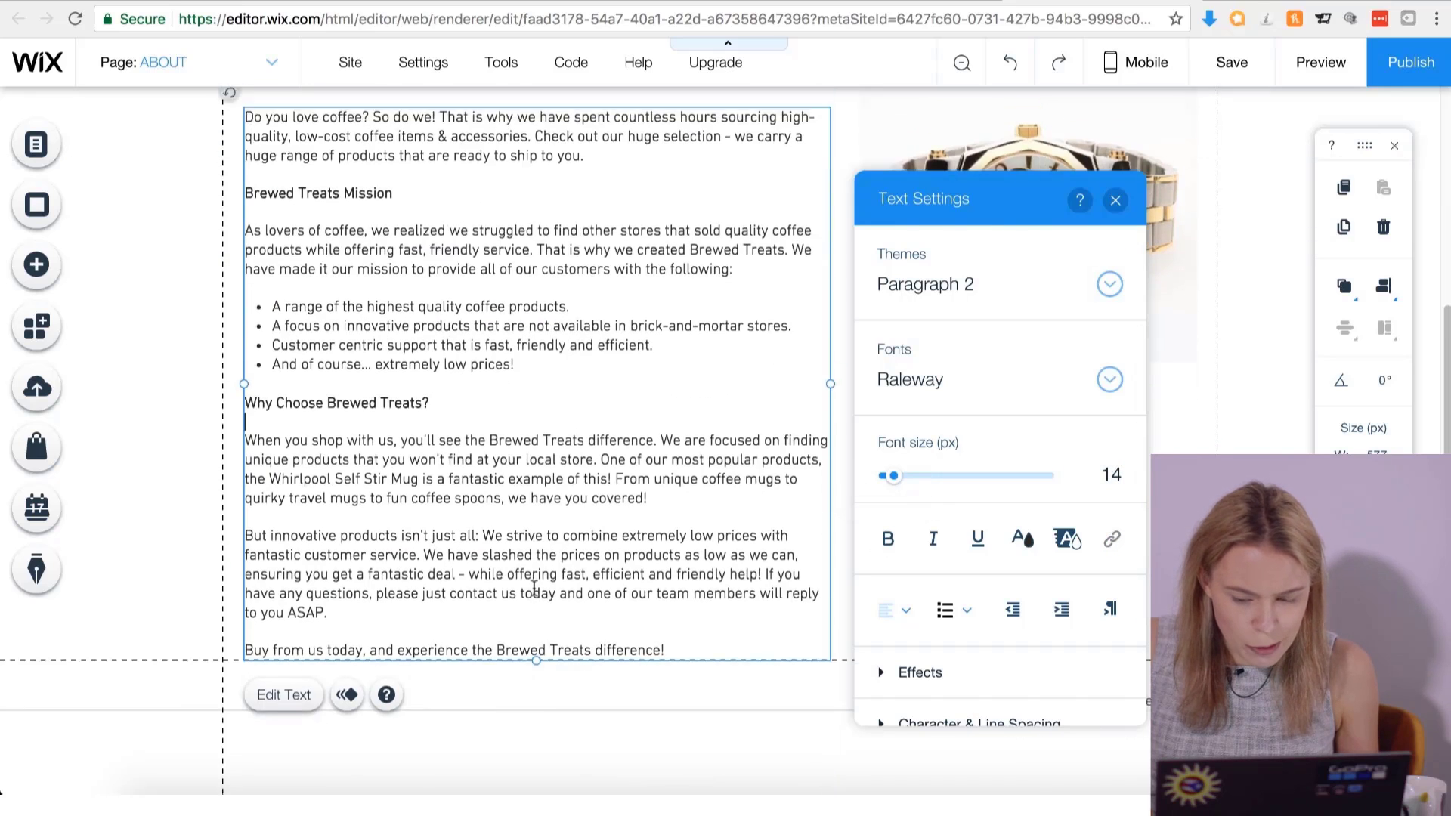
left_click(1117, 202)
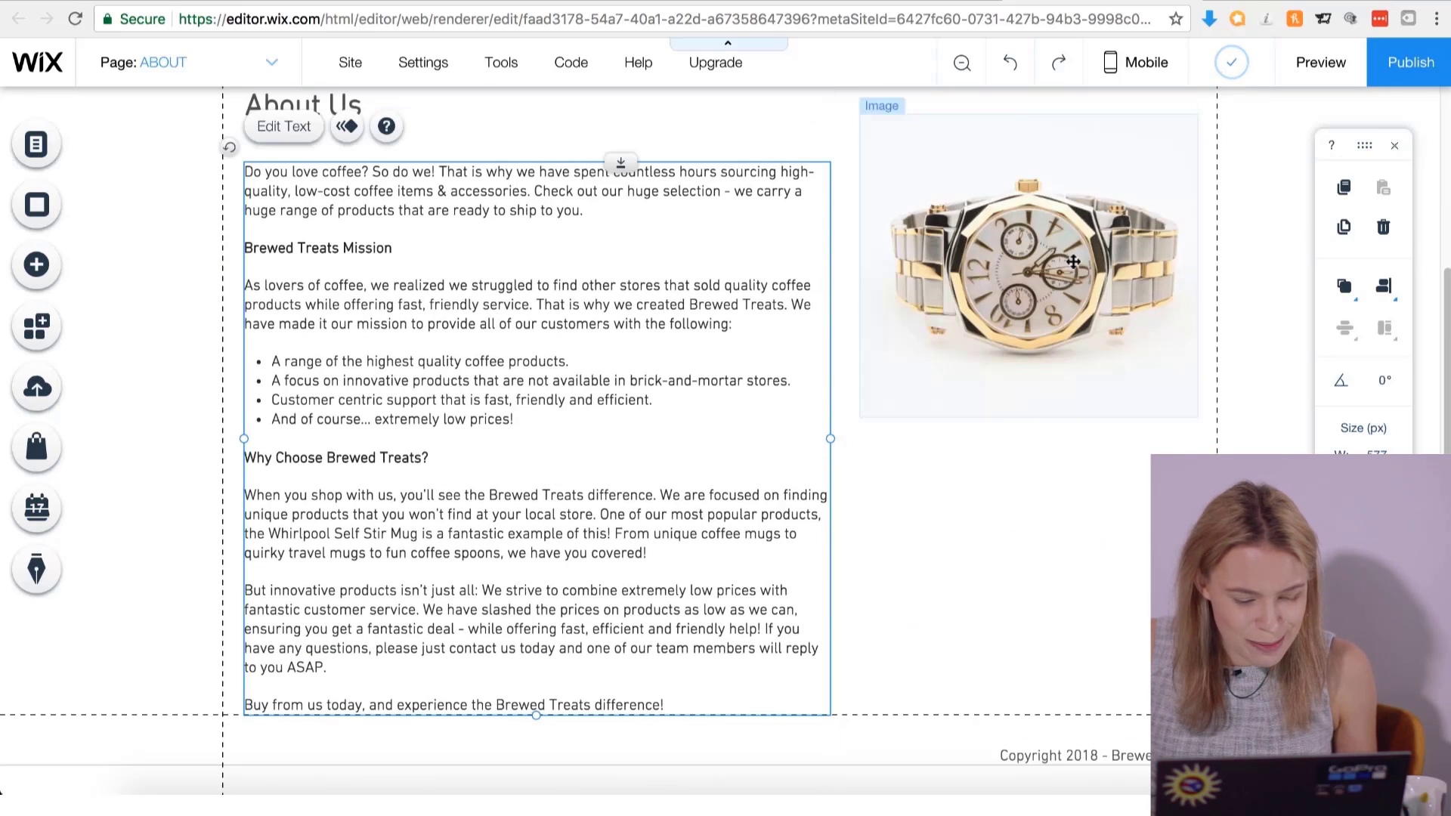
Replace the watch image with the About Us.jpeg coffee cup picture, uploaded from the Brewed Treats folder.
scroll(934, 459, "up", 1)
left_click(934, 458)
left_click(942, 177)
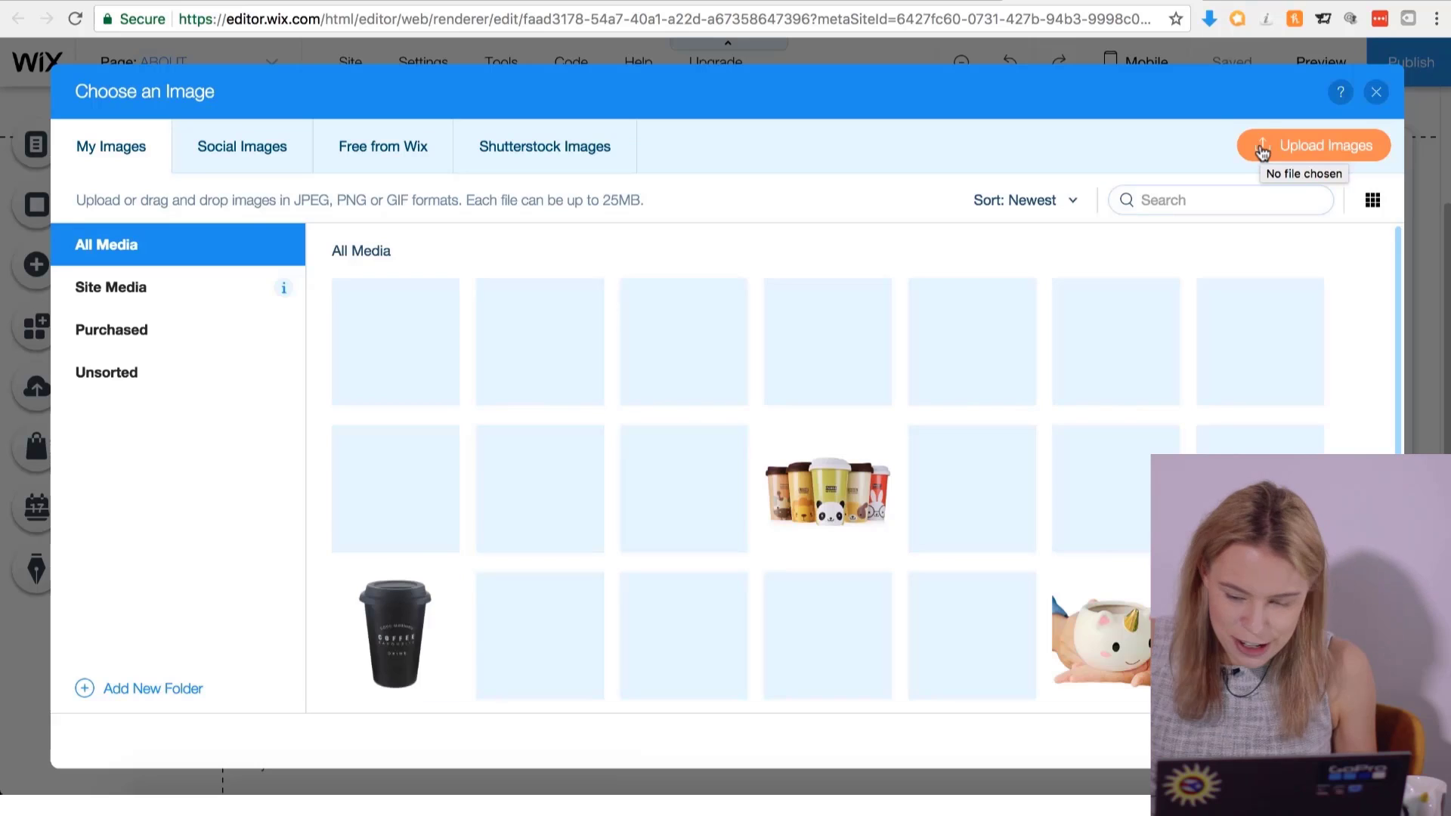
left_click(1263, 151)
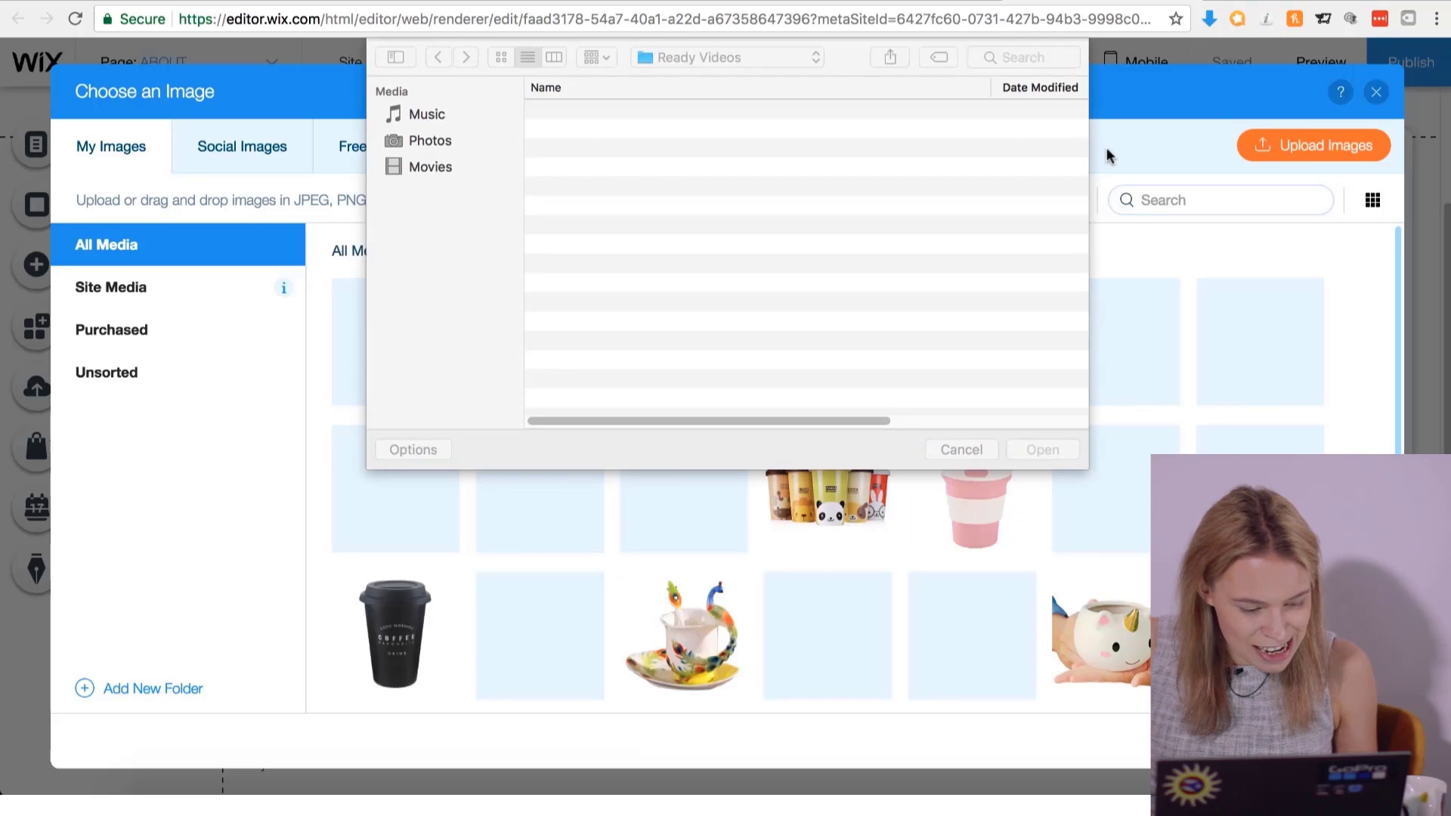
double_click(617, 115)
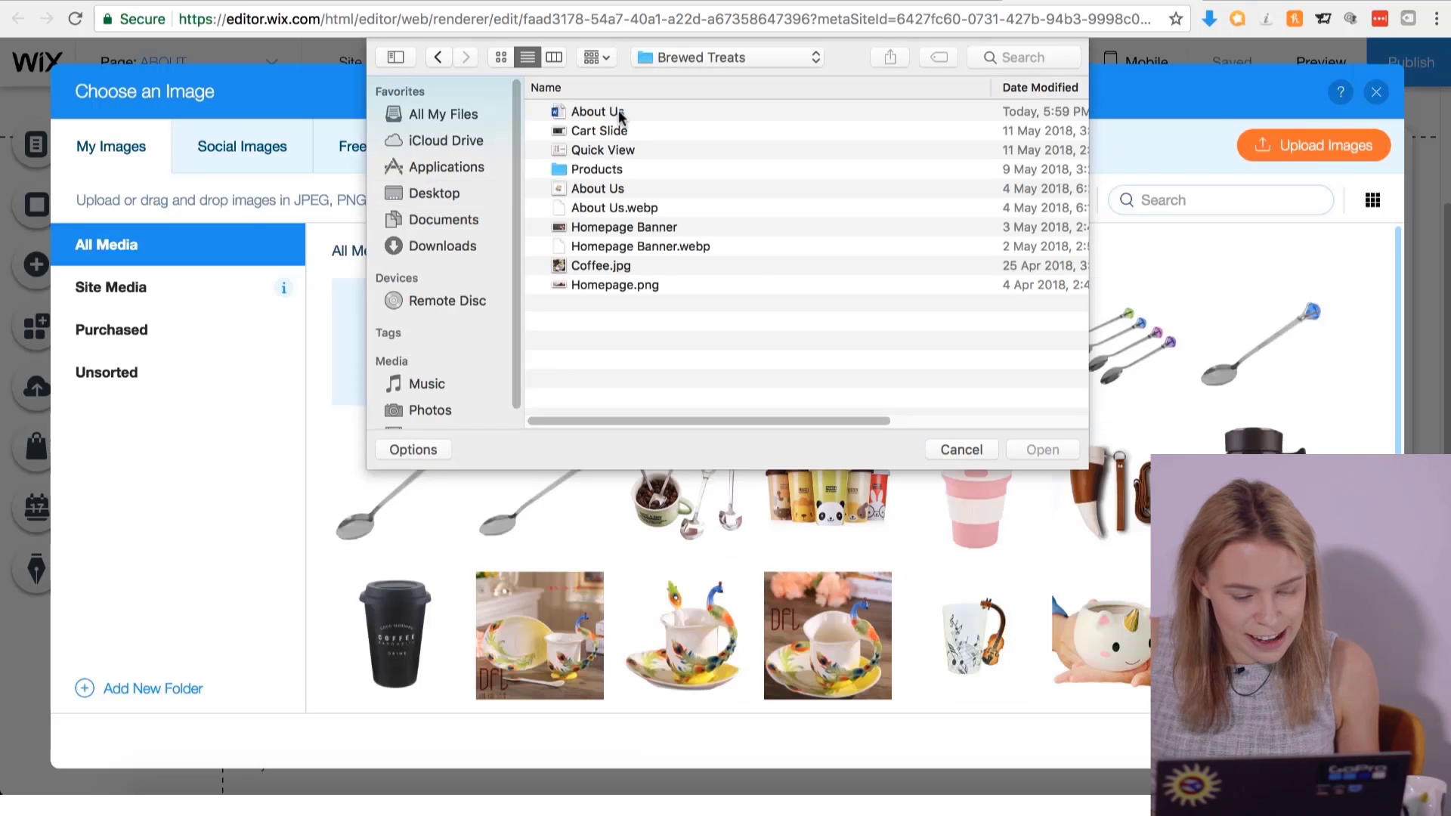
left_click(614, 189)
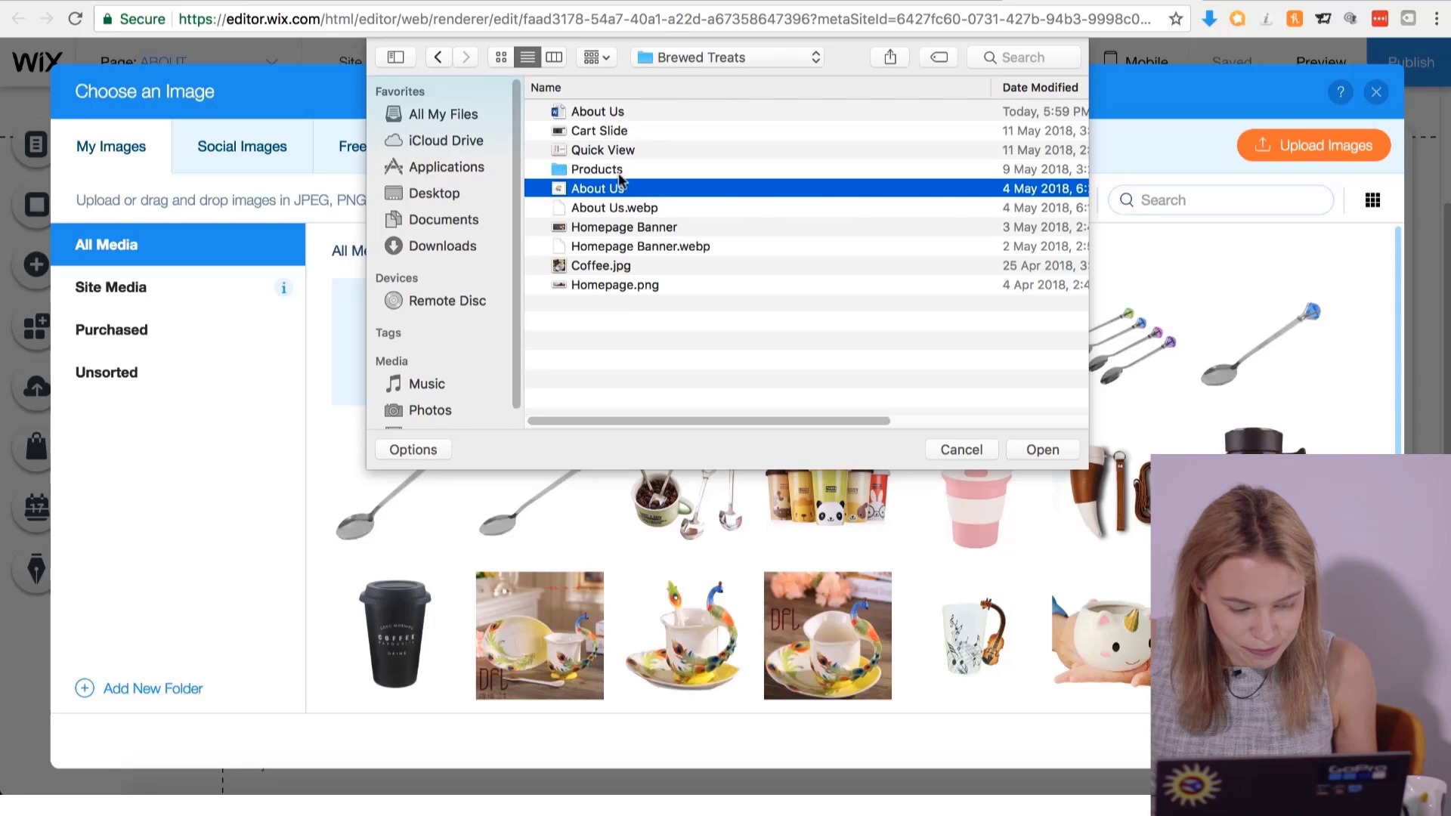
left_click(1043, 450)
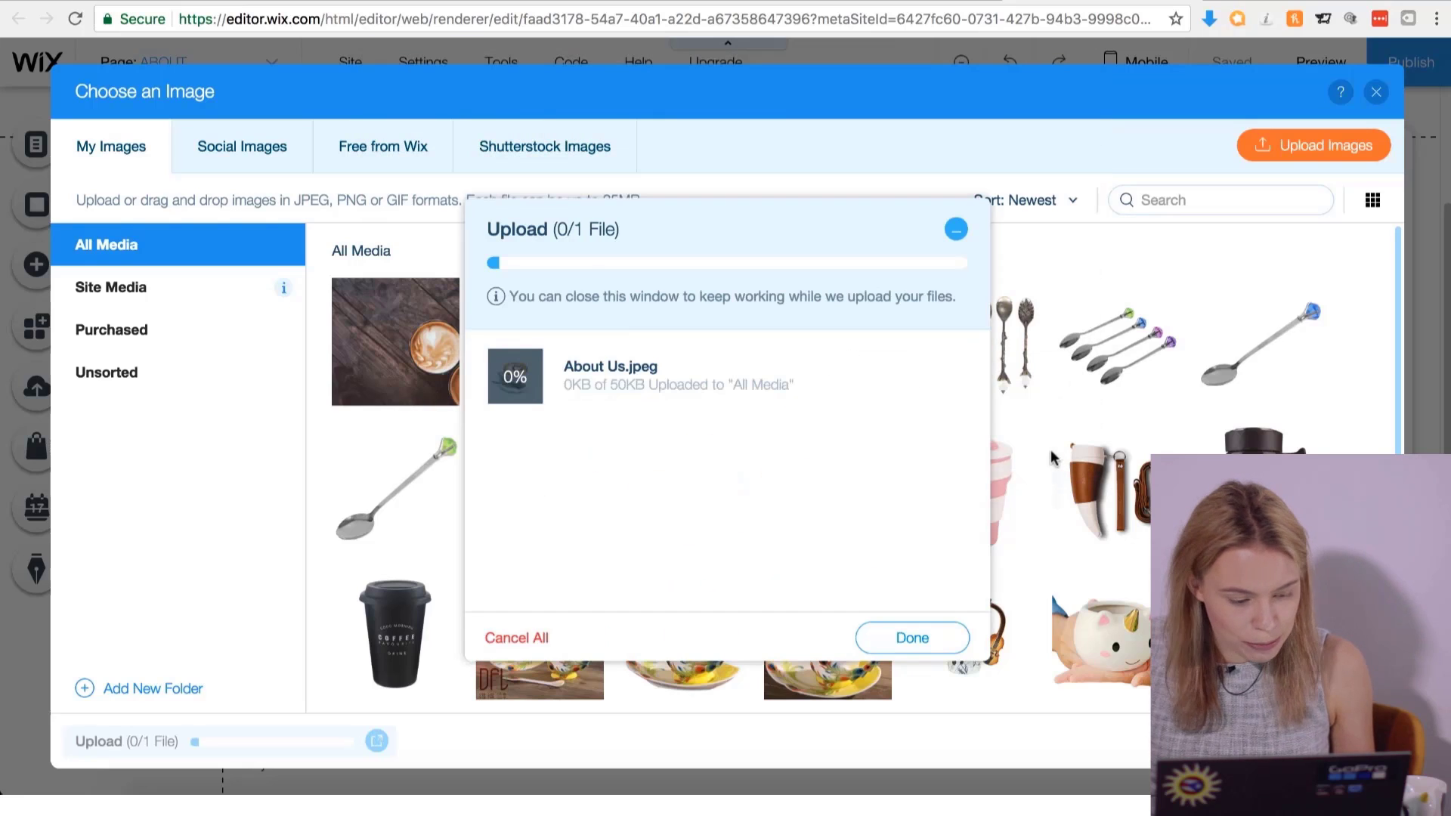
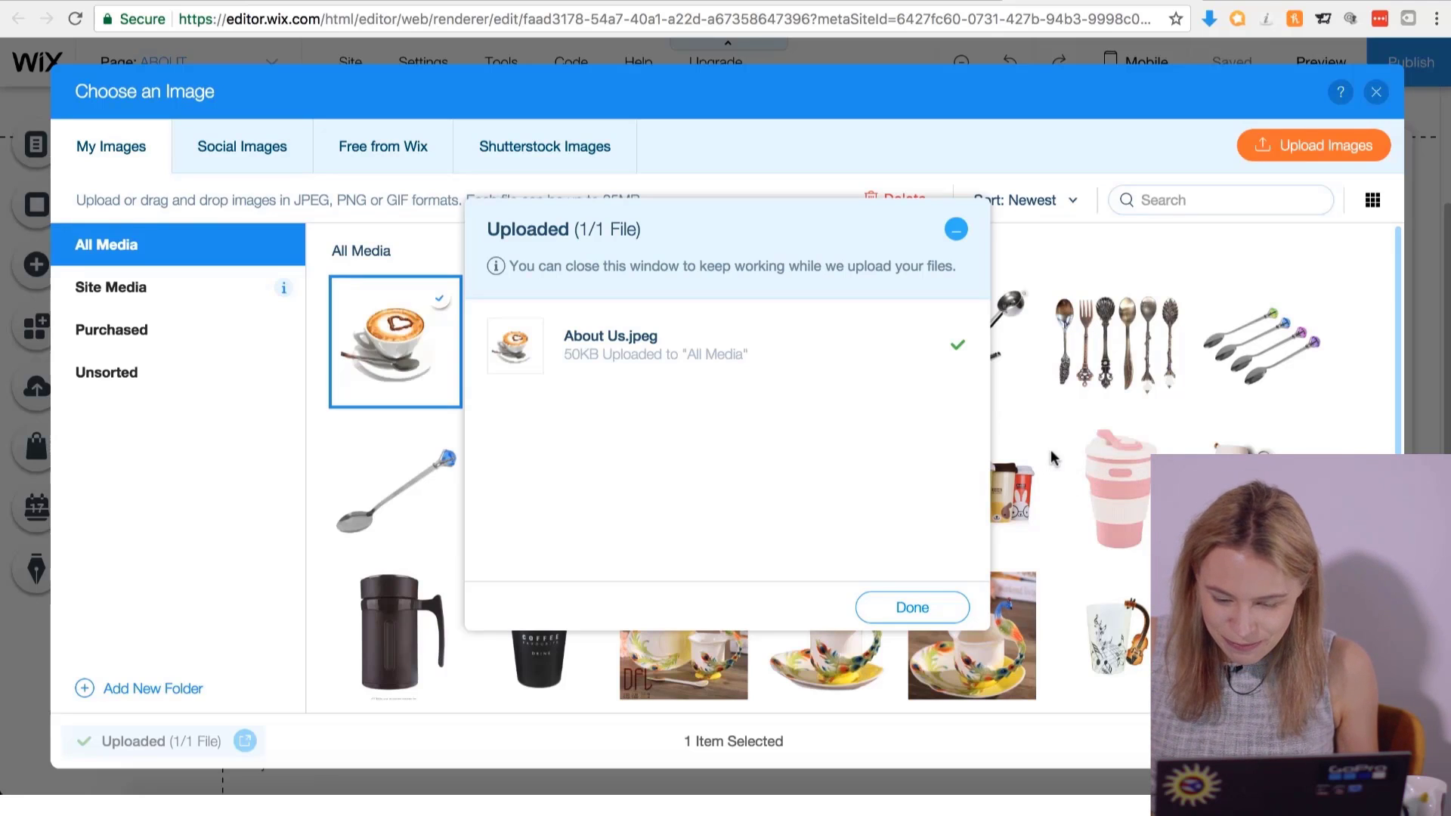
left_click(920, 607)
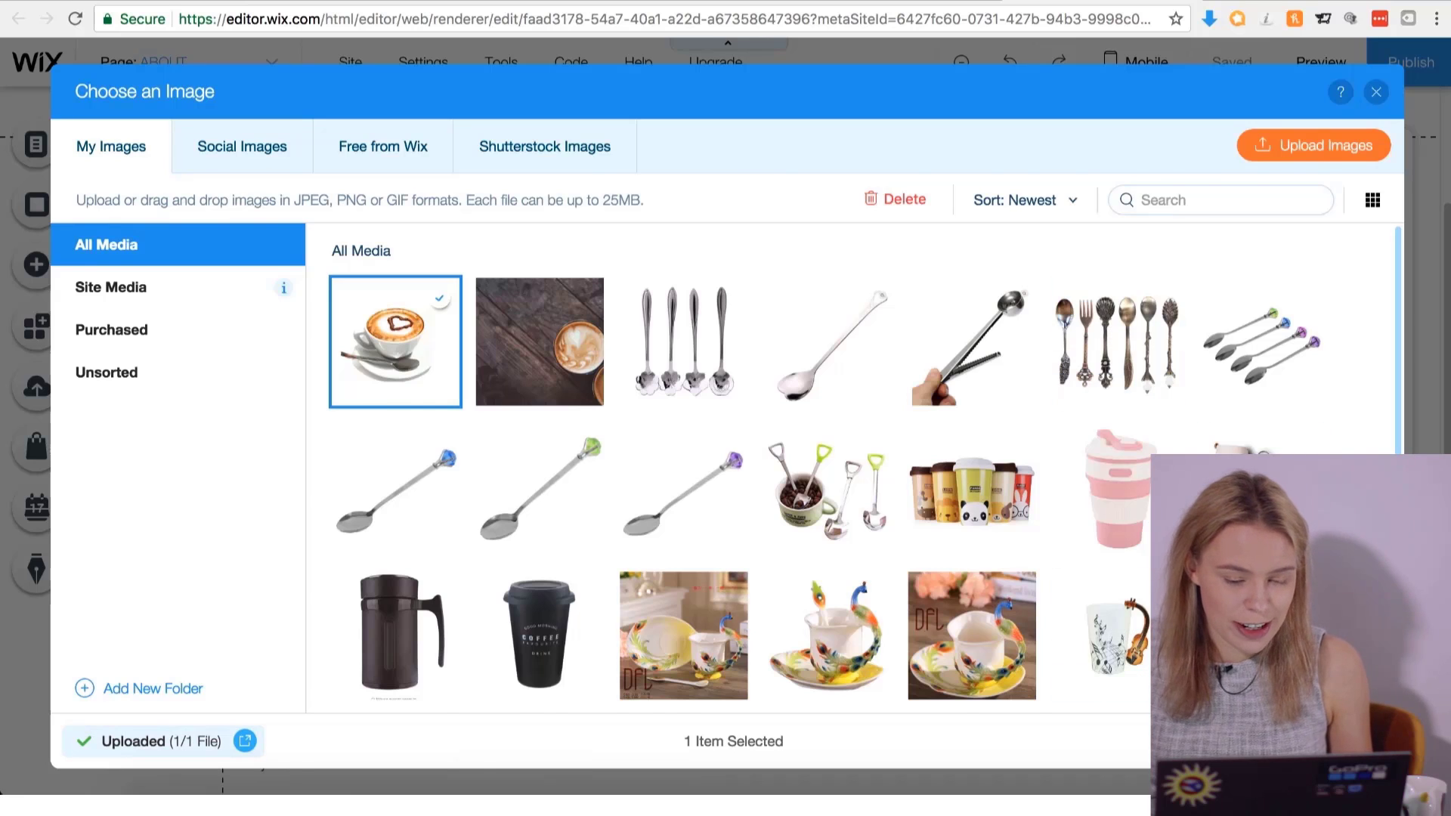
left_click(1324, 741)
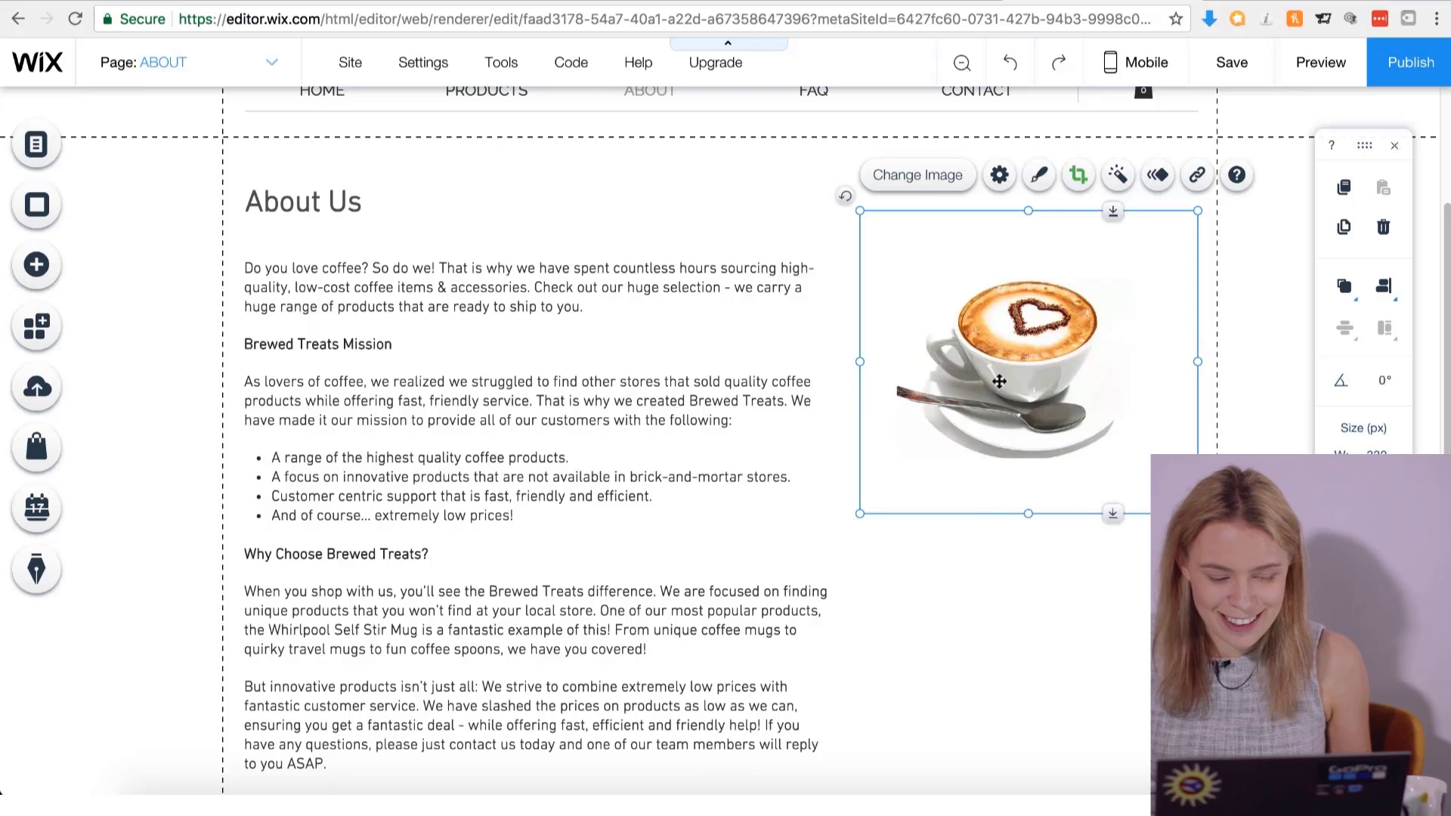
Move the coffee cup image down to about y 439 and shift the company text and "About Us" heading slightly up.
left_click_drag(999, 382, 999, 531)
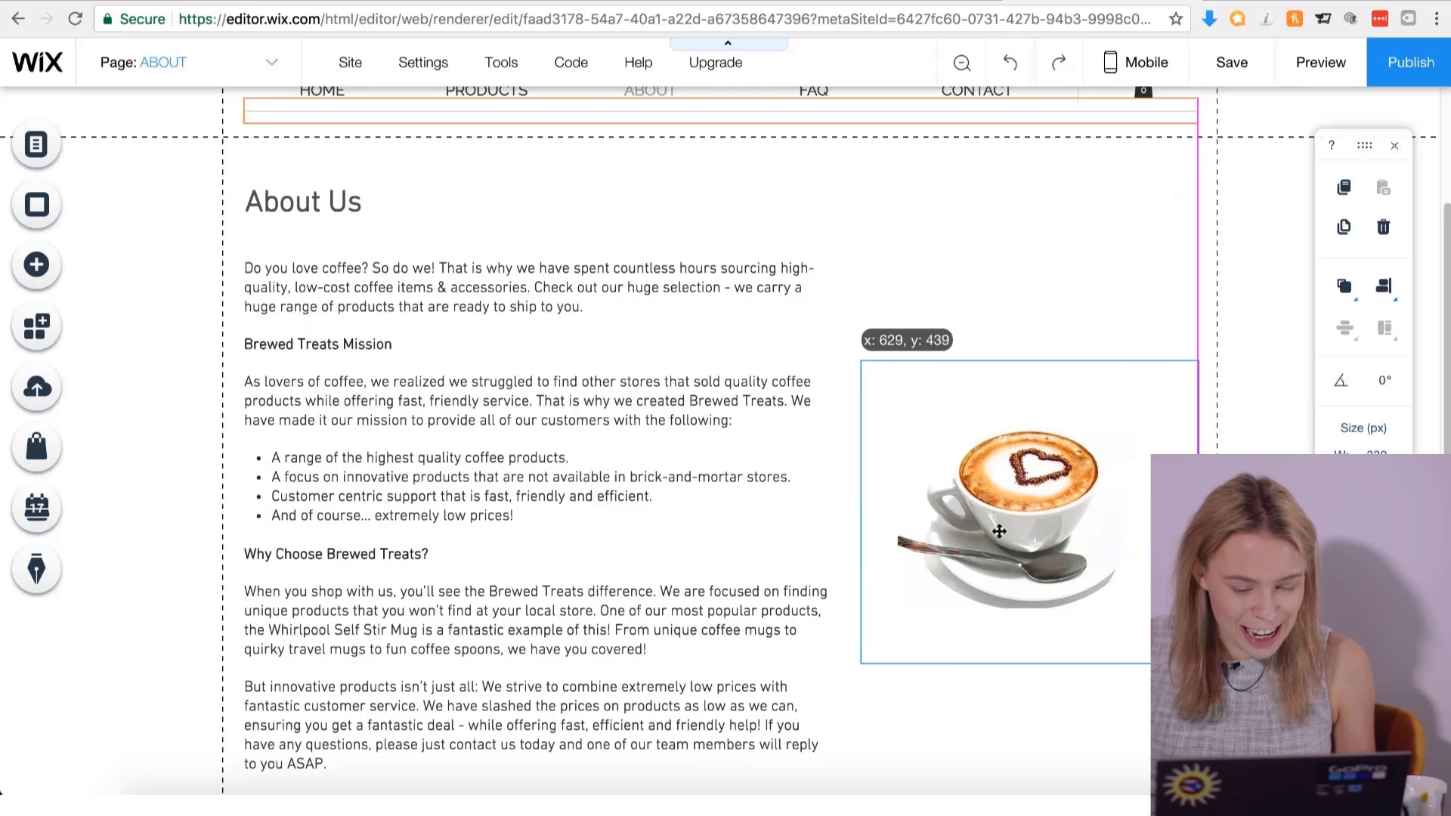
left_click_drag(529, 443, 529, 419)
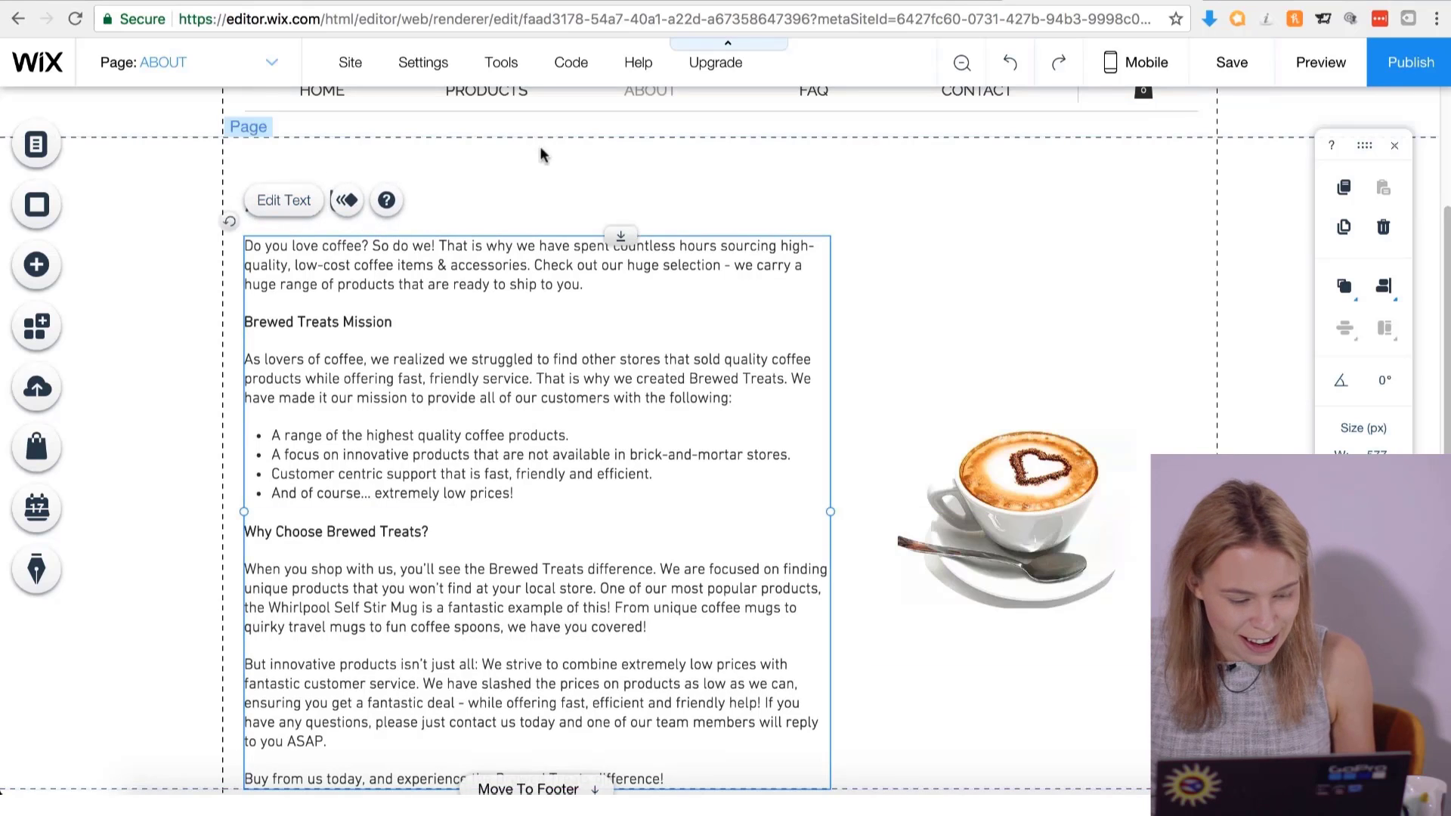
left_click_drag(323, 194, 325, 186)
scroll(1011, 505, "up", 3)
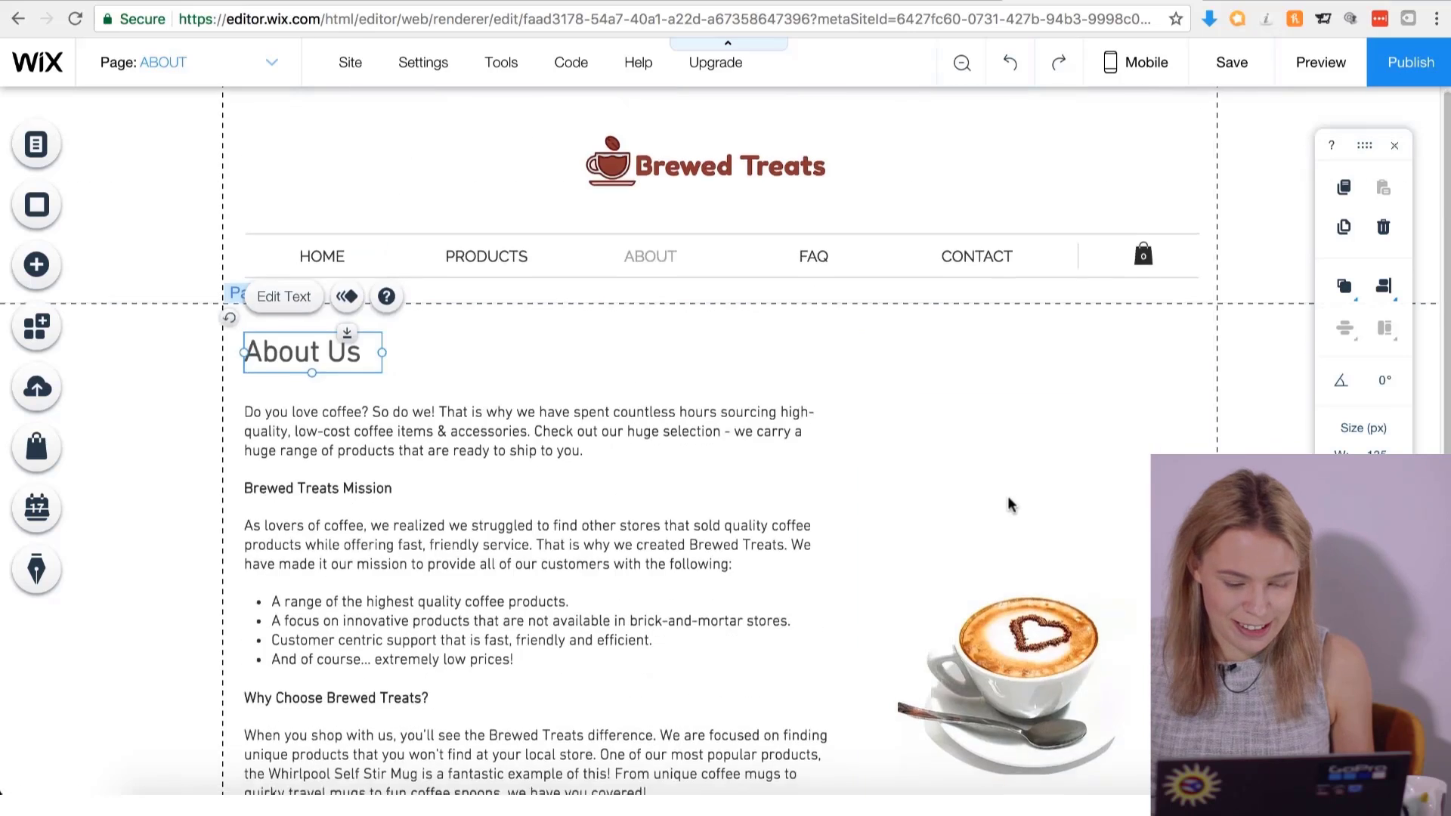
Check the finished About page layout and save the site.
scroll(1012, 505, "down", 4)
scroll(1011, 497, "up", 2)
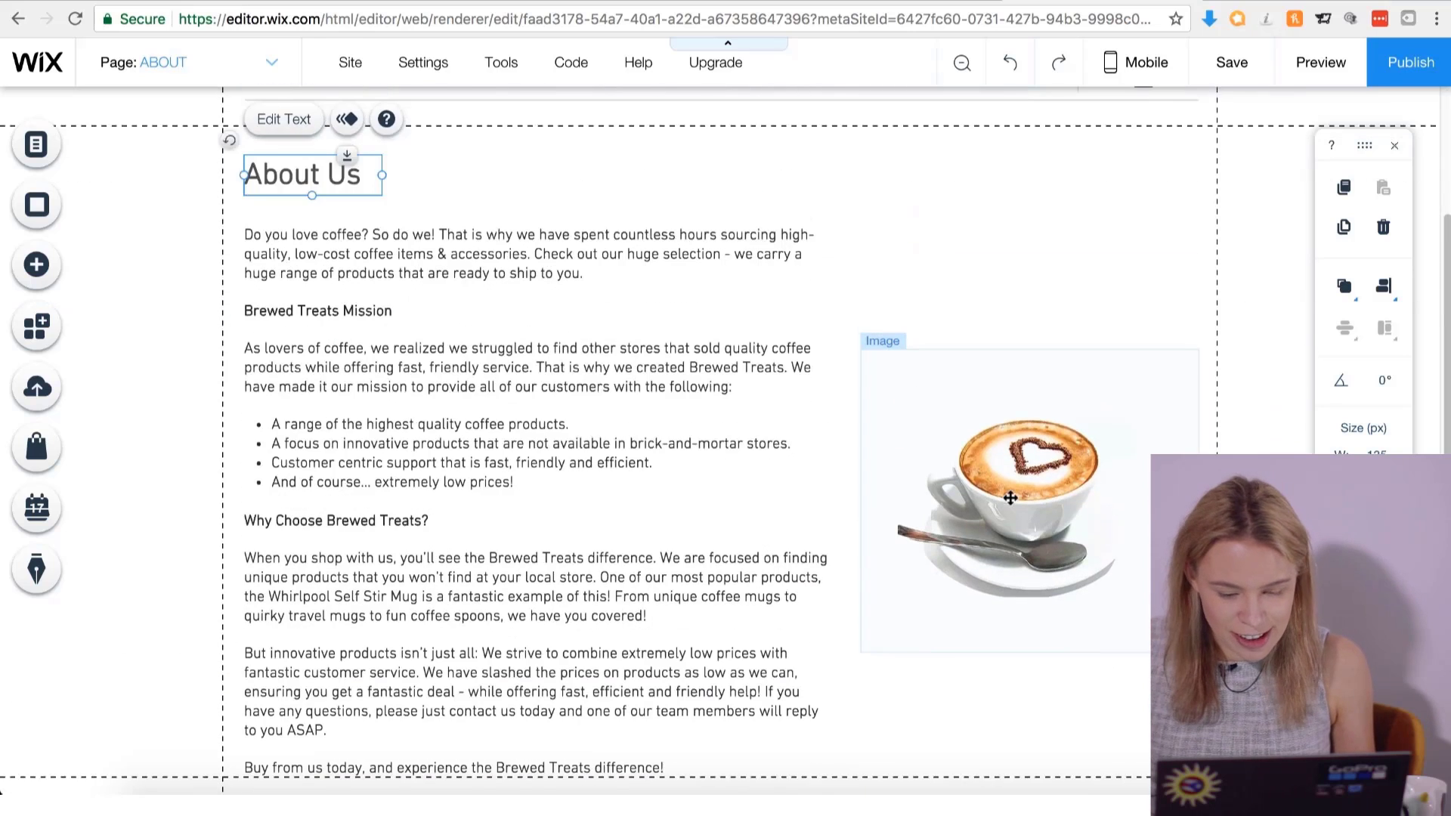
left_click(1268, 244)
left_click(1233, 63)
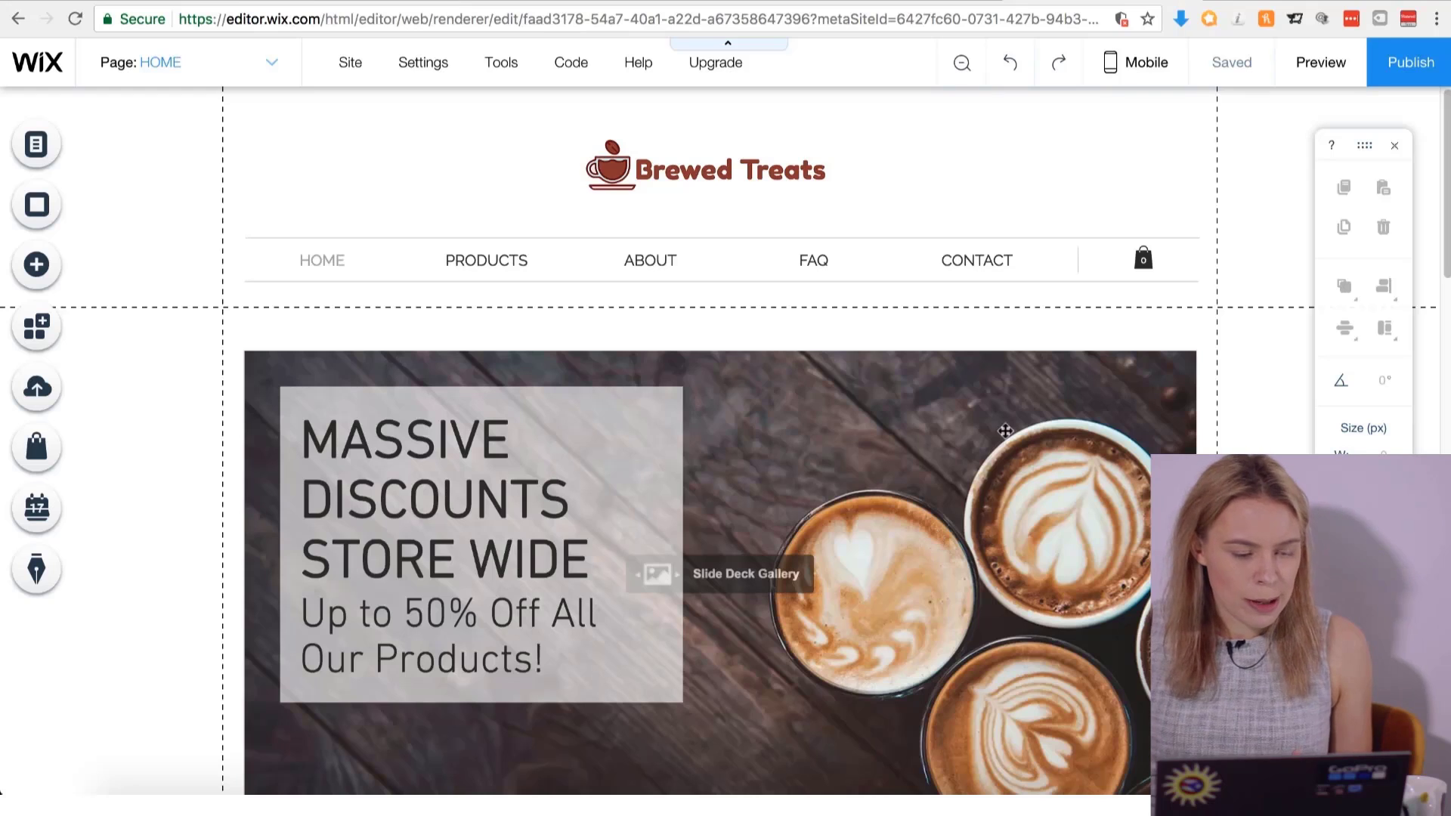
Move the header cart icon above the navigation menu, level with the logo, and set its icon color to brown #743F37.
left_click_drag(1155, 254, 1175, 203)
left_click(1279, 139)
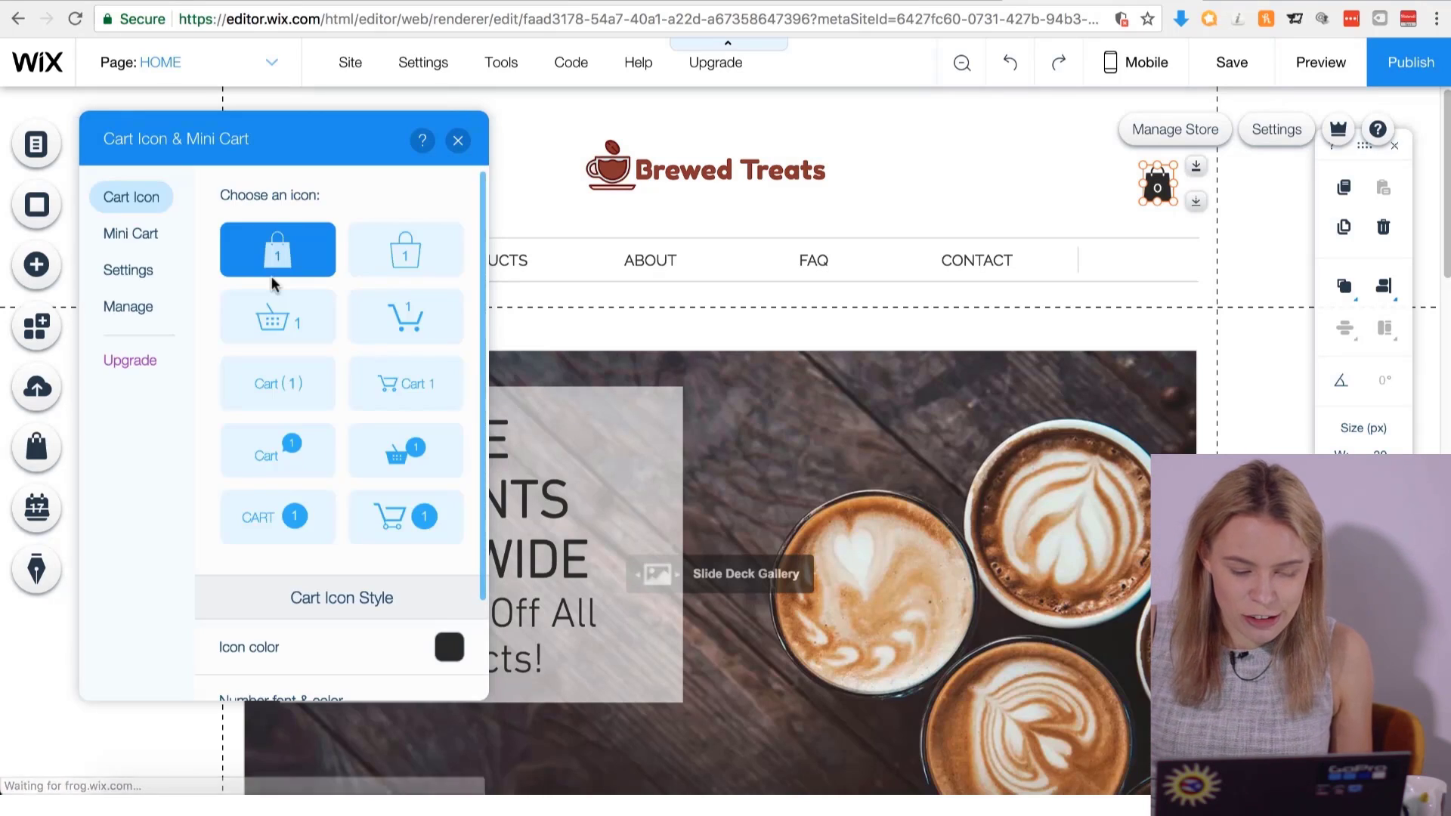
scroll(370, 550, "down", 3)
left_click(453, 535)
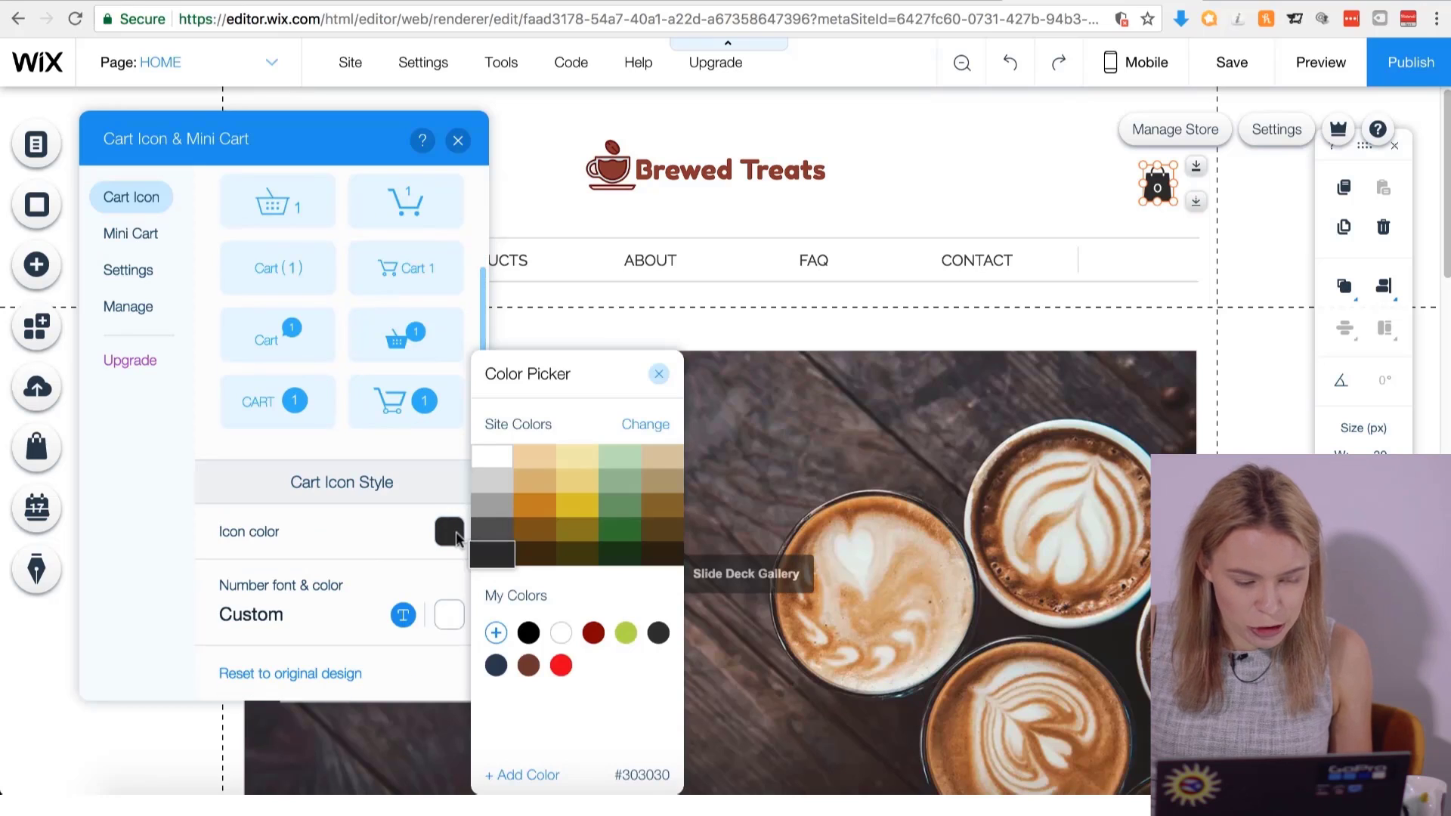
left_click(528, 665)
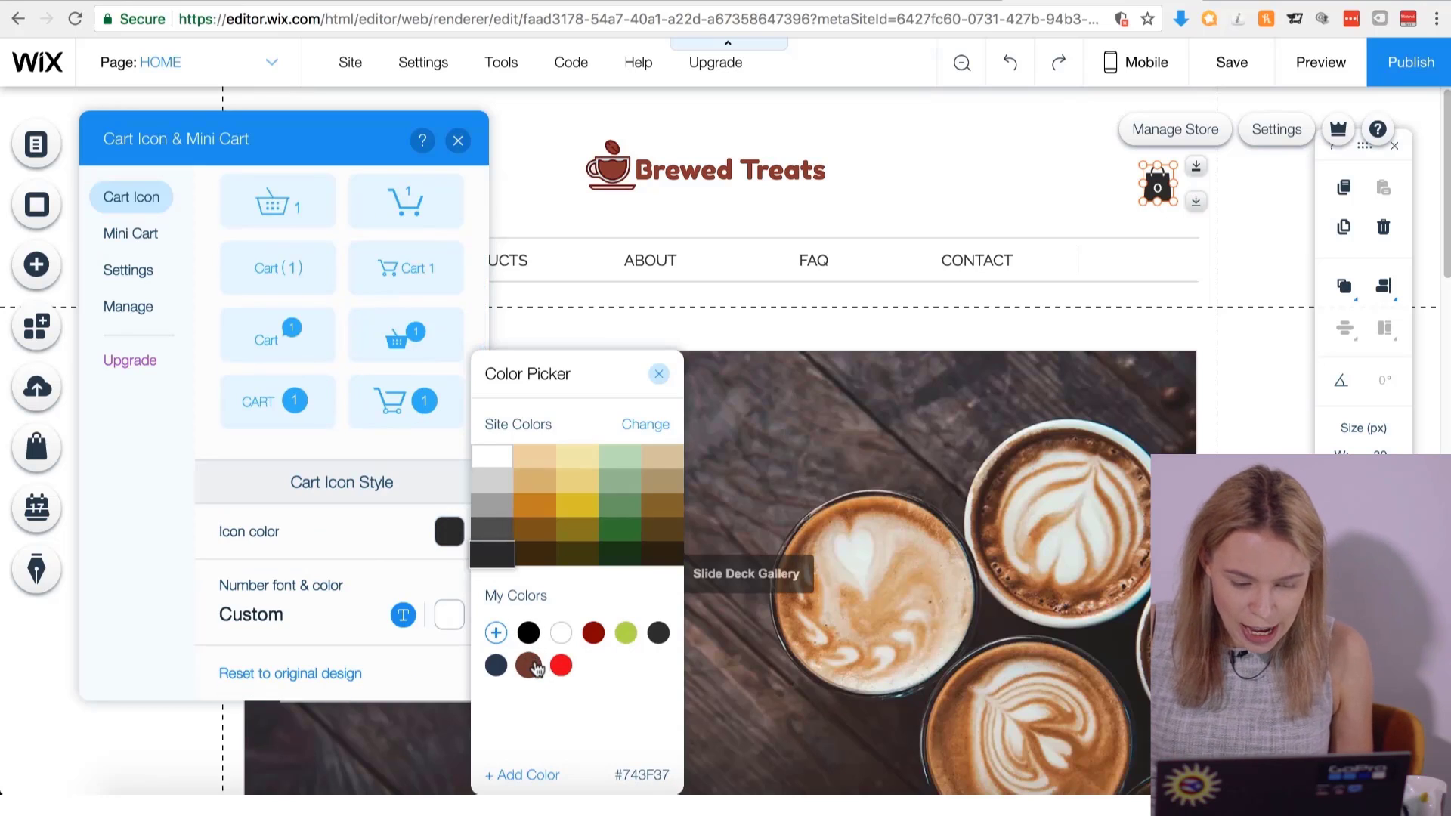
Set the cart icon's number font to DIN Next Light.
left_click(383, 620)
left_click(386, 618)
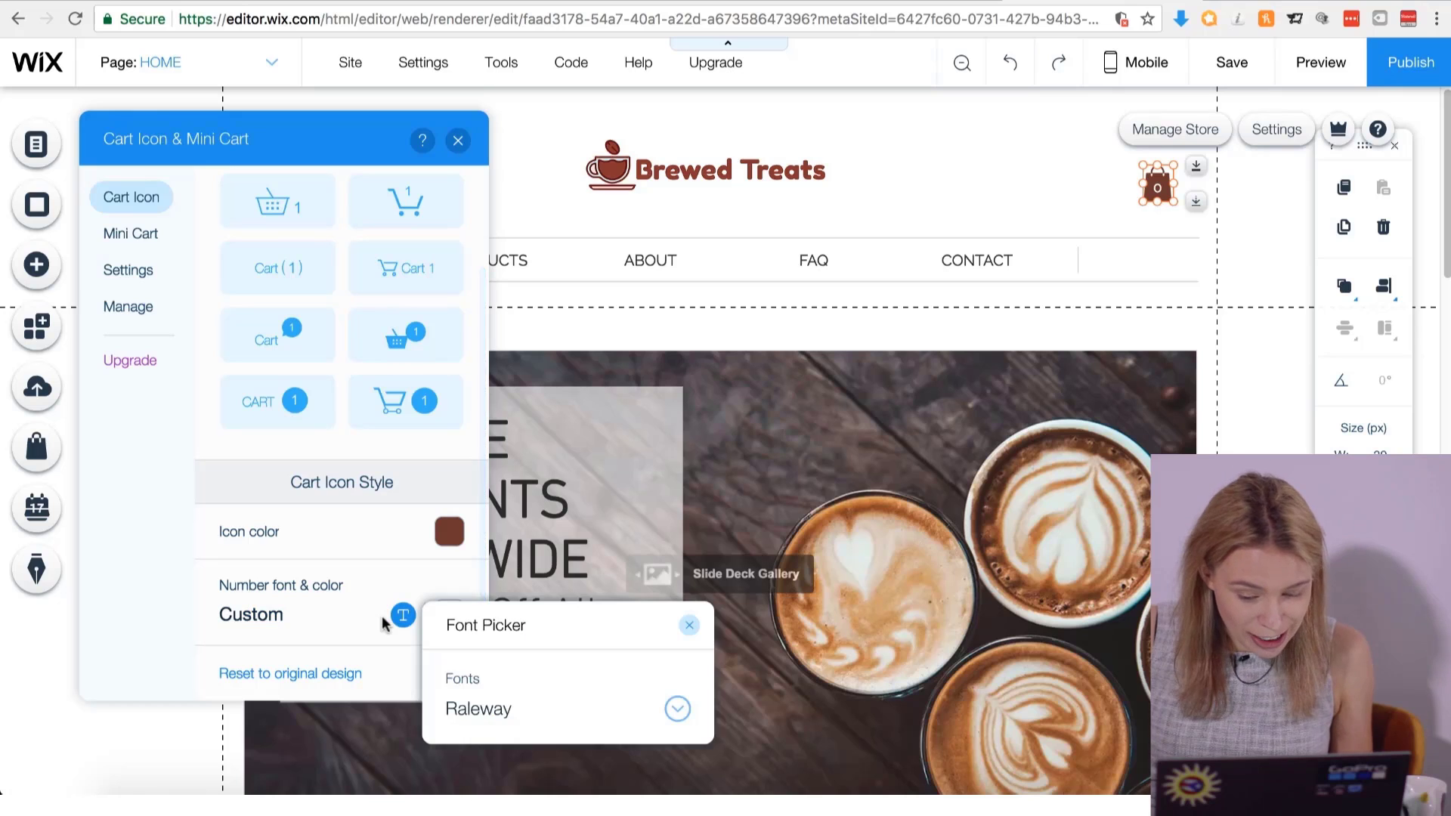
left_click(509, 709)
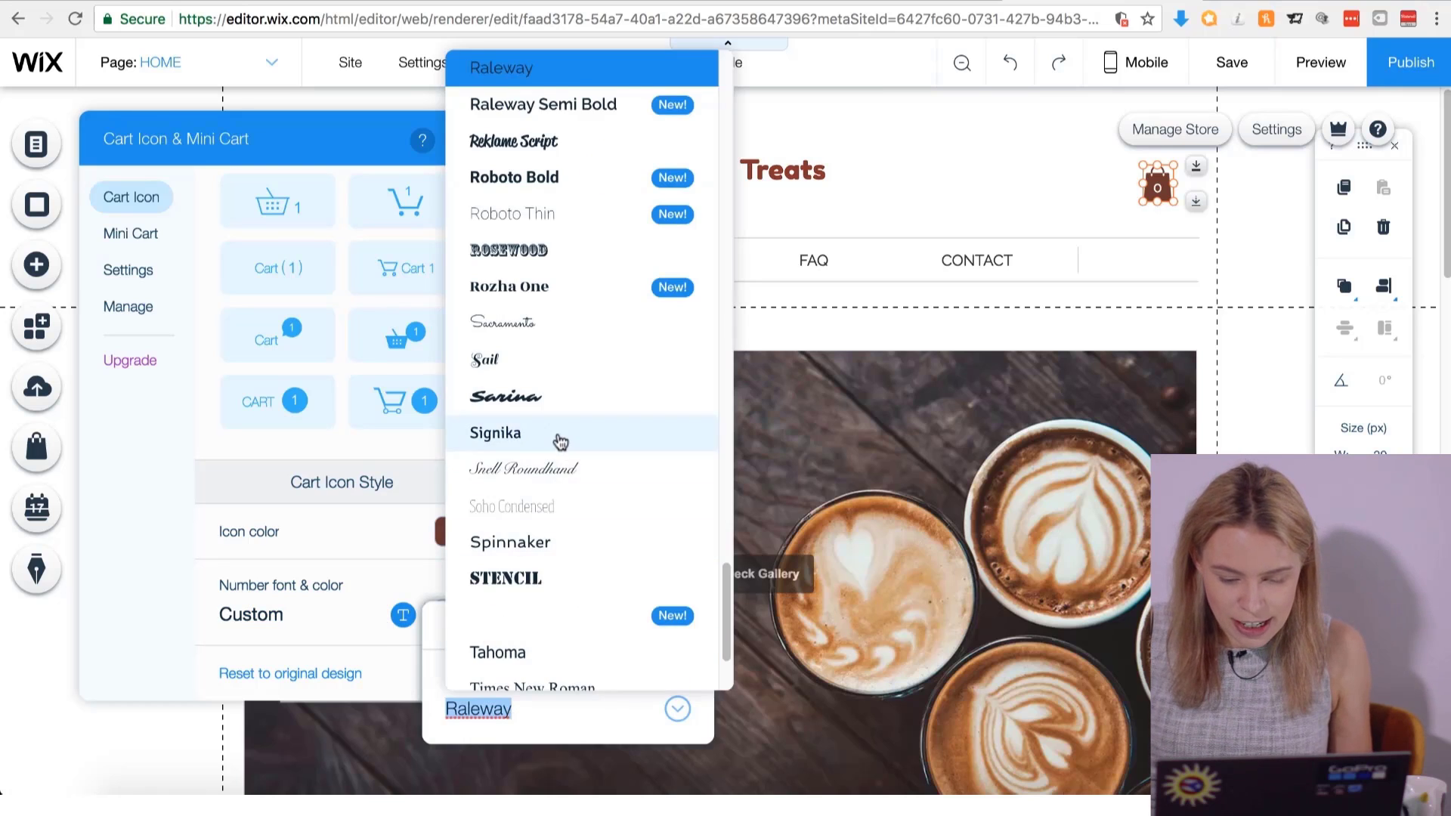
scroll(557, 438, "up", 3)
scroll(559, 438, "up", 6)
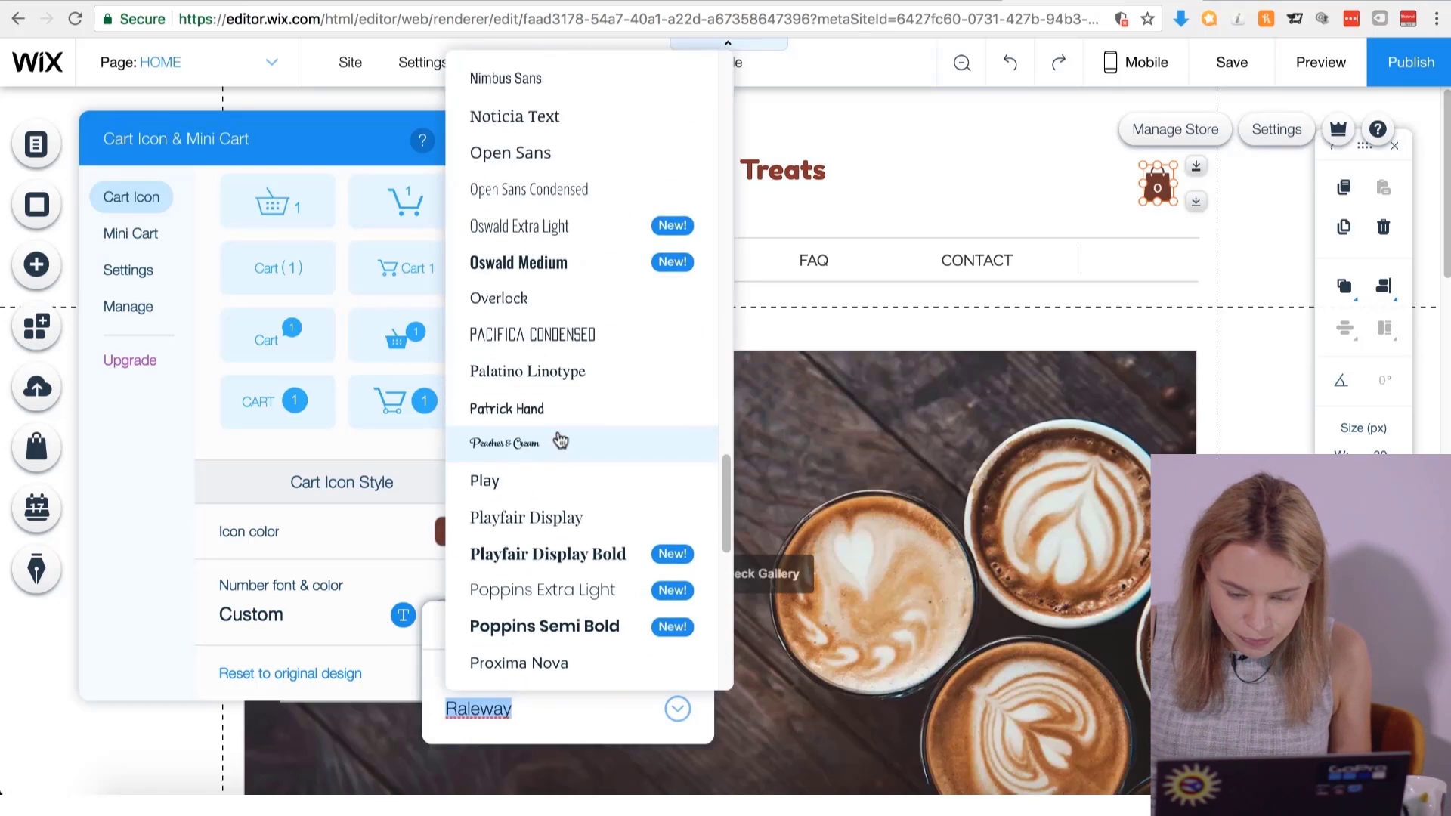
scroll(559, 439, "up", 10)
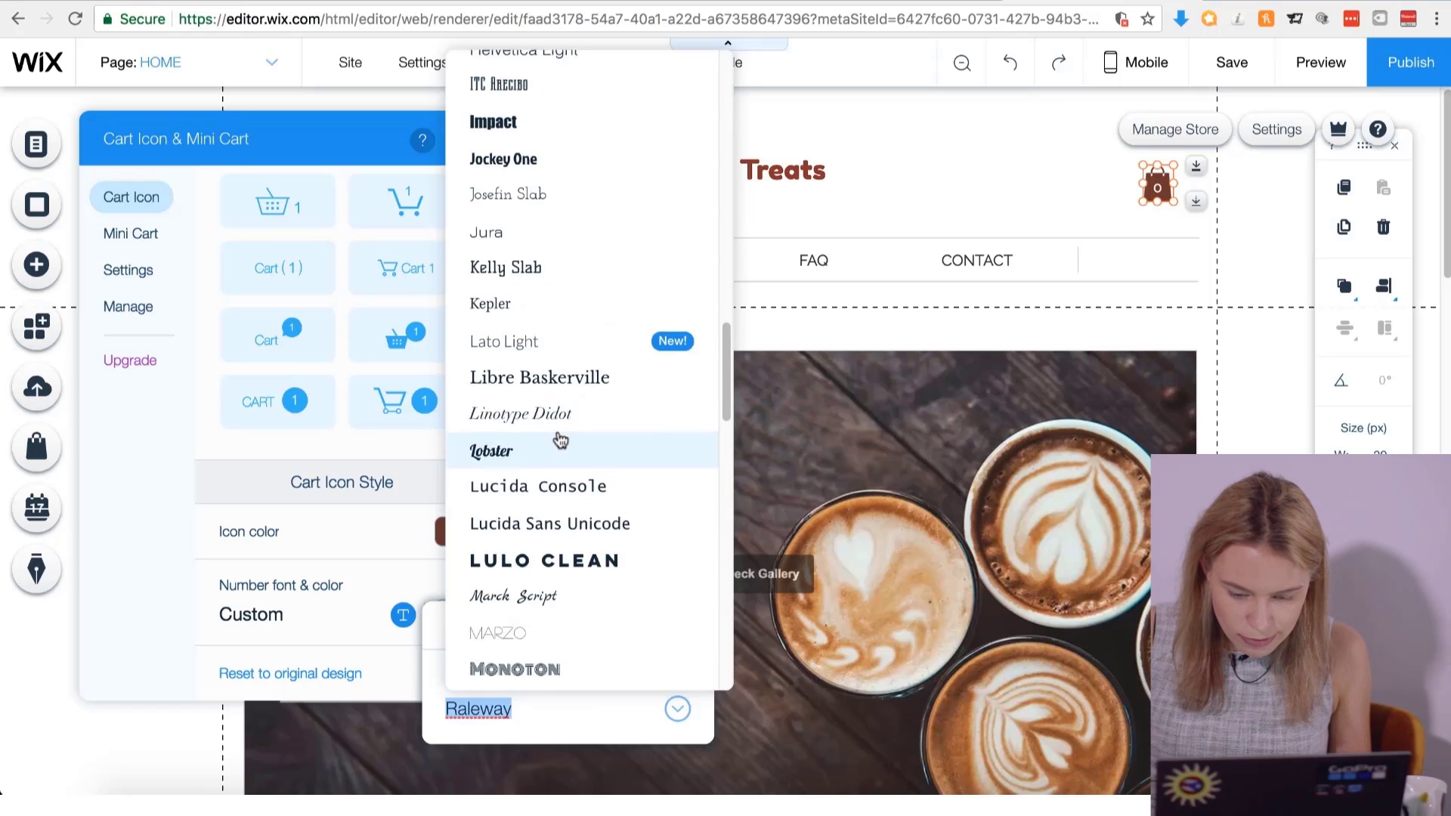
scroll(559, 439, "up", 3)
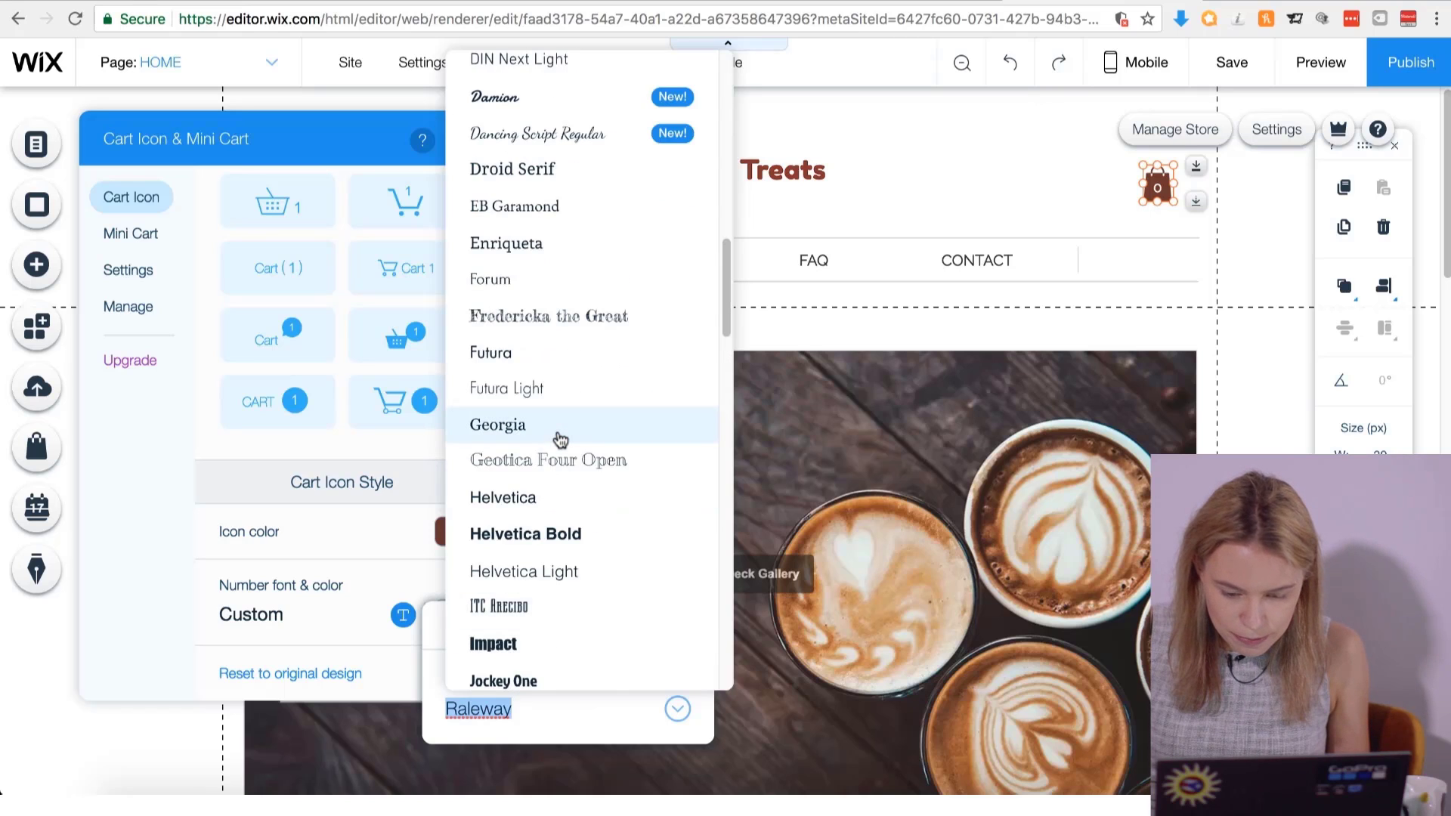
scroll(560, 437, "up", 1)
left_click(594, 110)
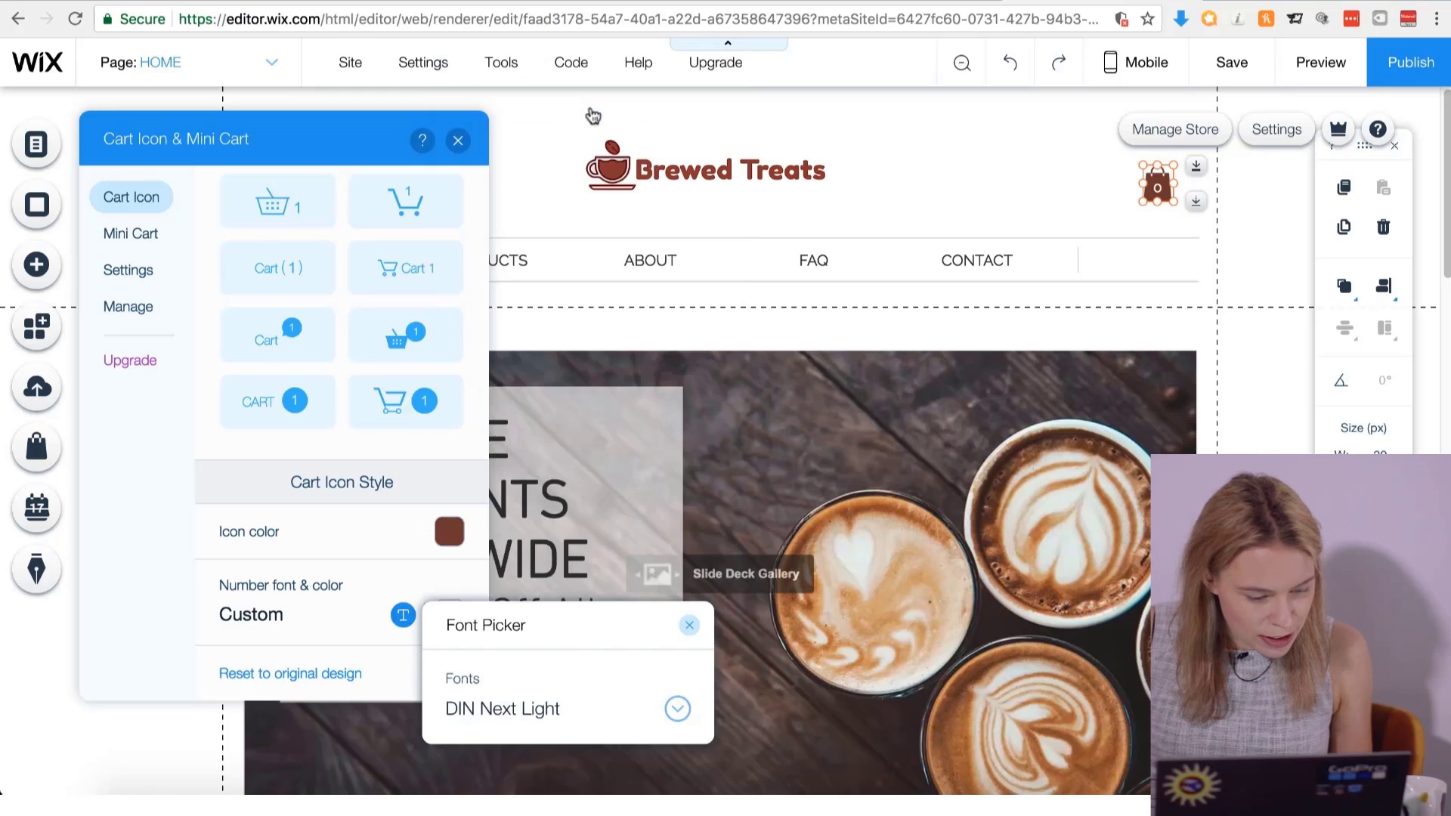
left_click(687, 630)
Hide the FAQ page from the site's navigation menu and close the page list.
scroll(324, 591, "up", 2)
left_click(37, 144)
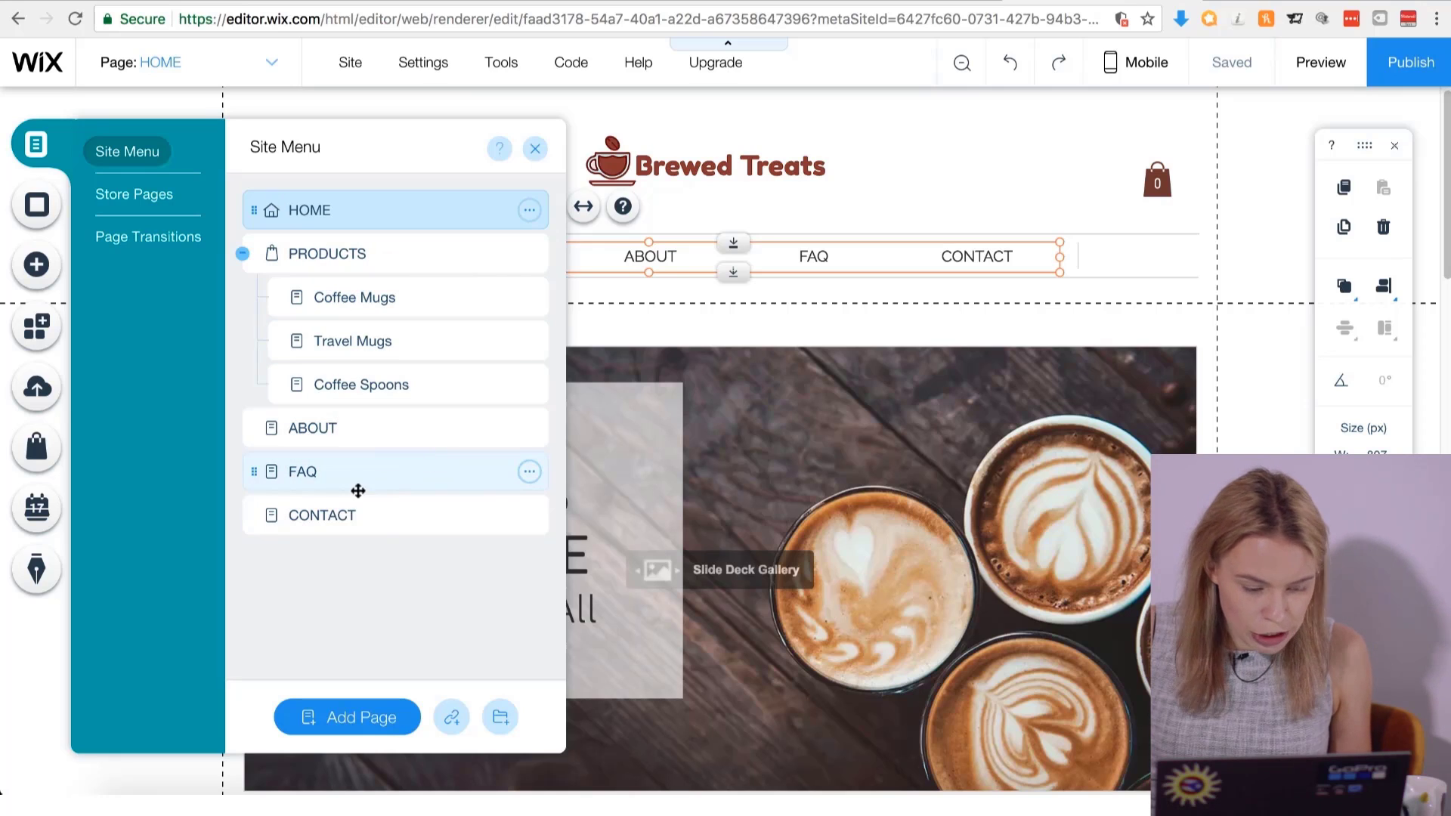
left_click(528, 474)
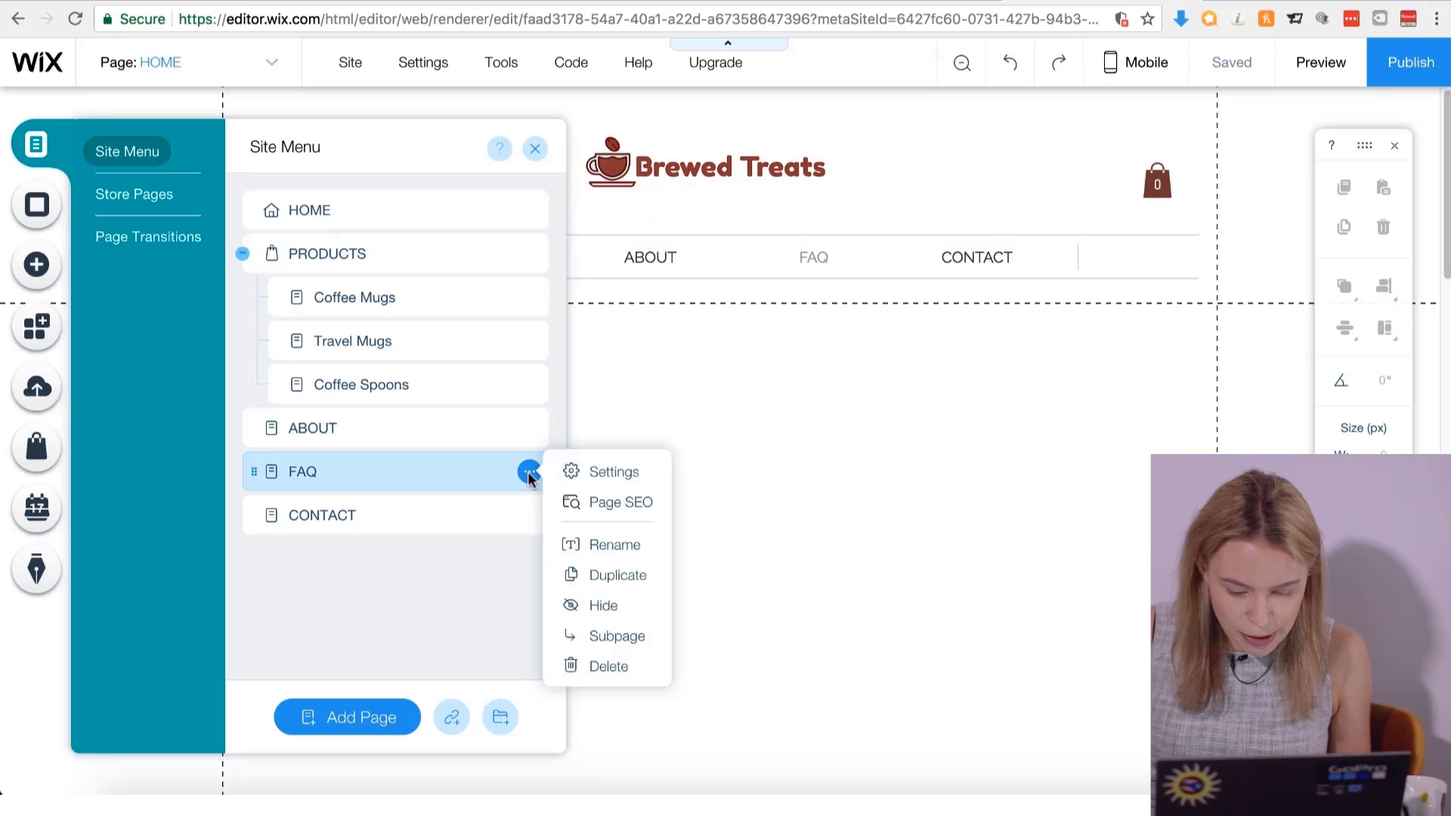
left_click(637, 611)
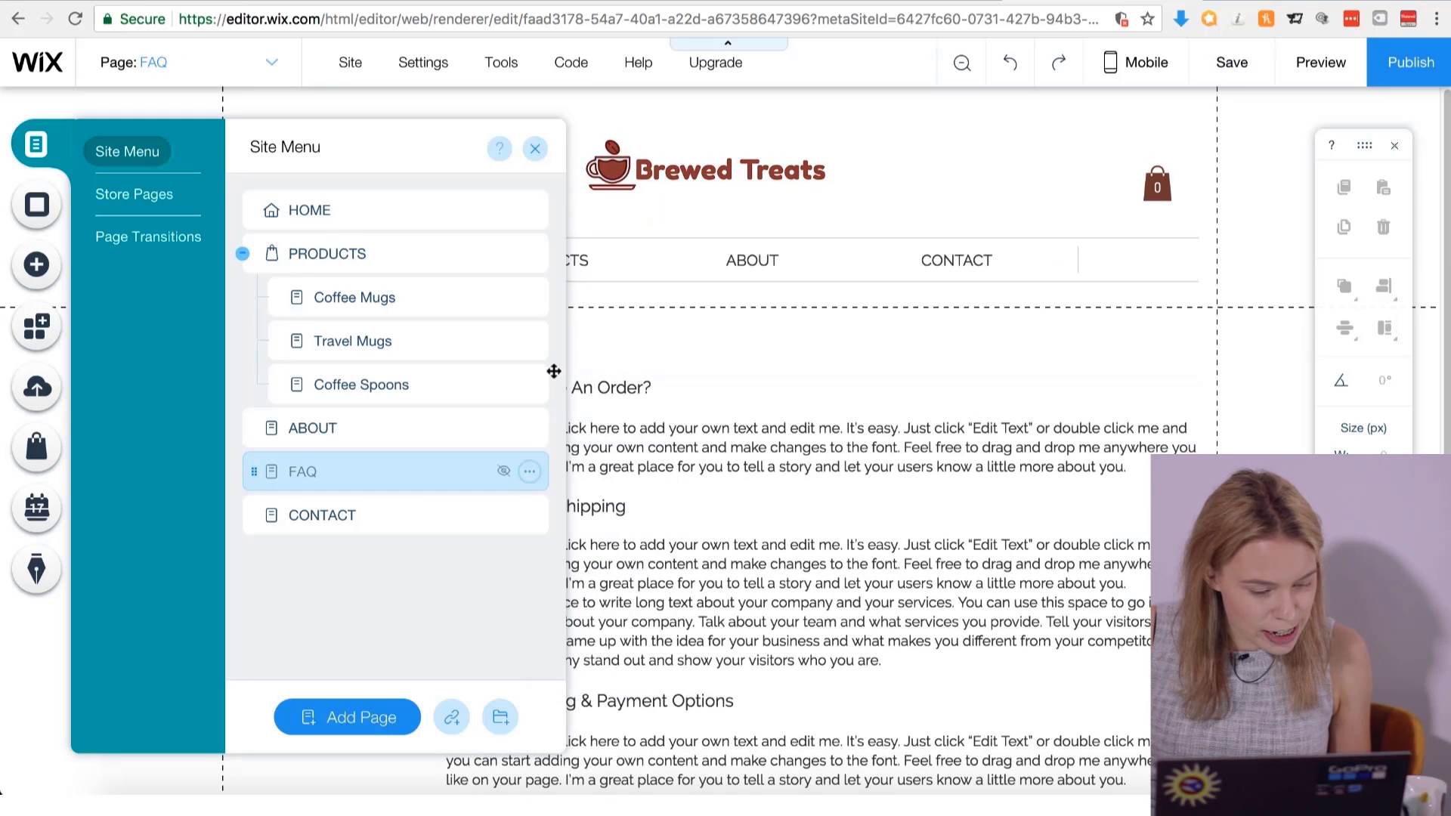
left_click(543, 149)
Apply the preset design with a beige filled box behind the current page item to the header's navigation menu.
left_click(793, 255)
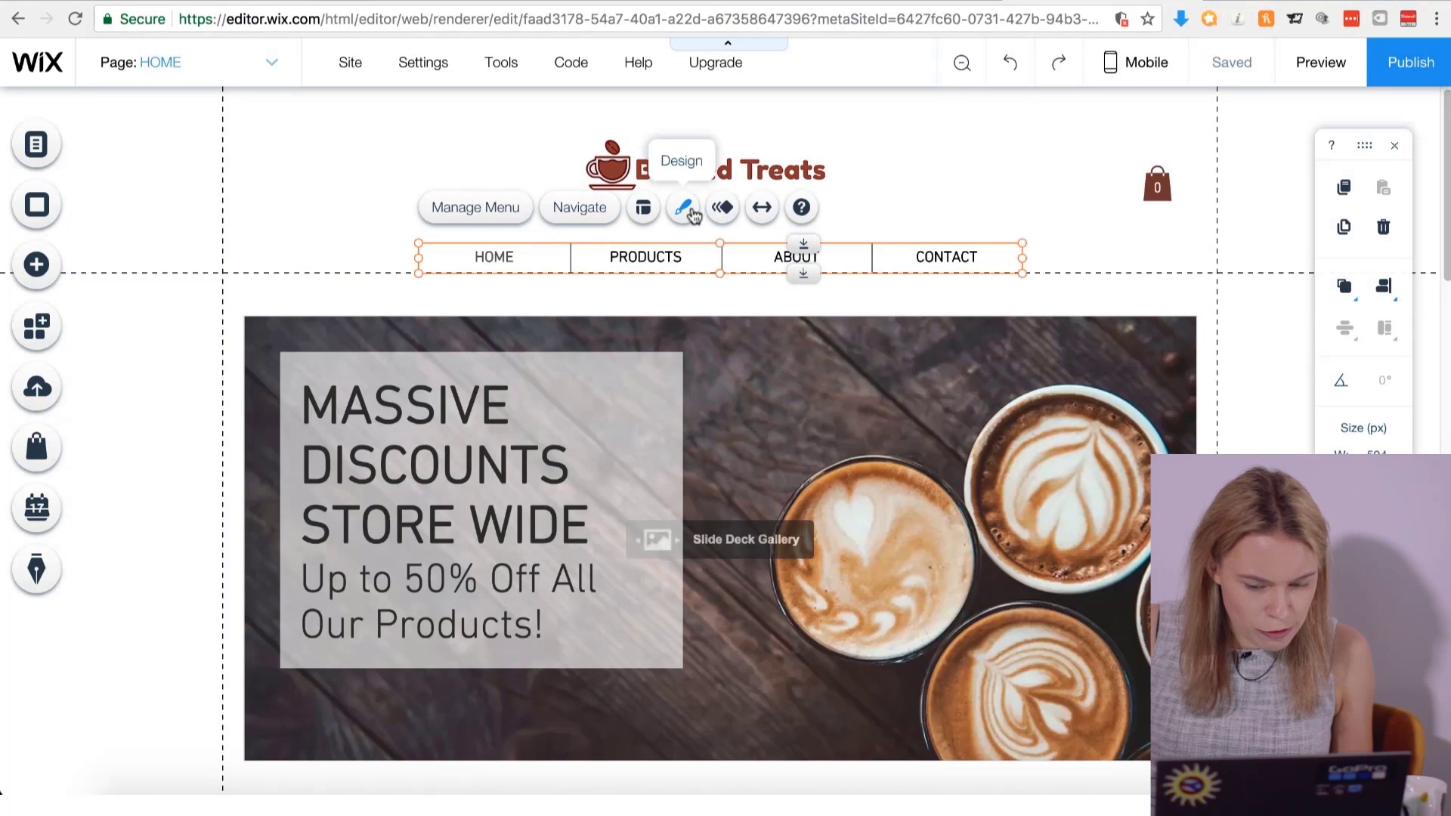
left_click(685, 209)
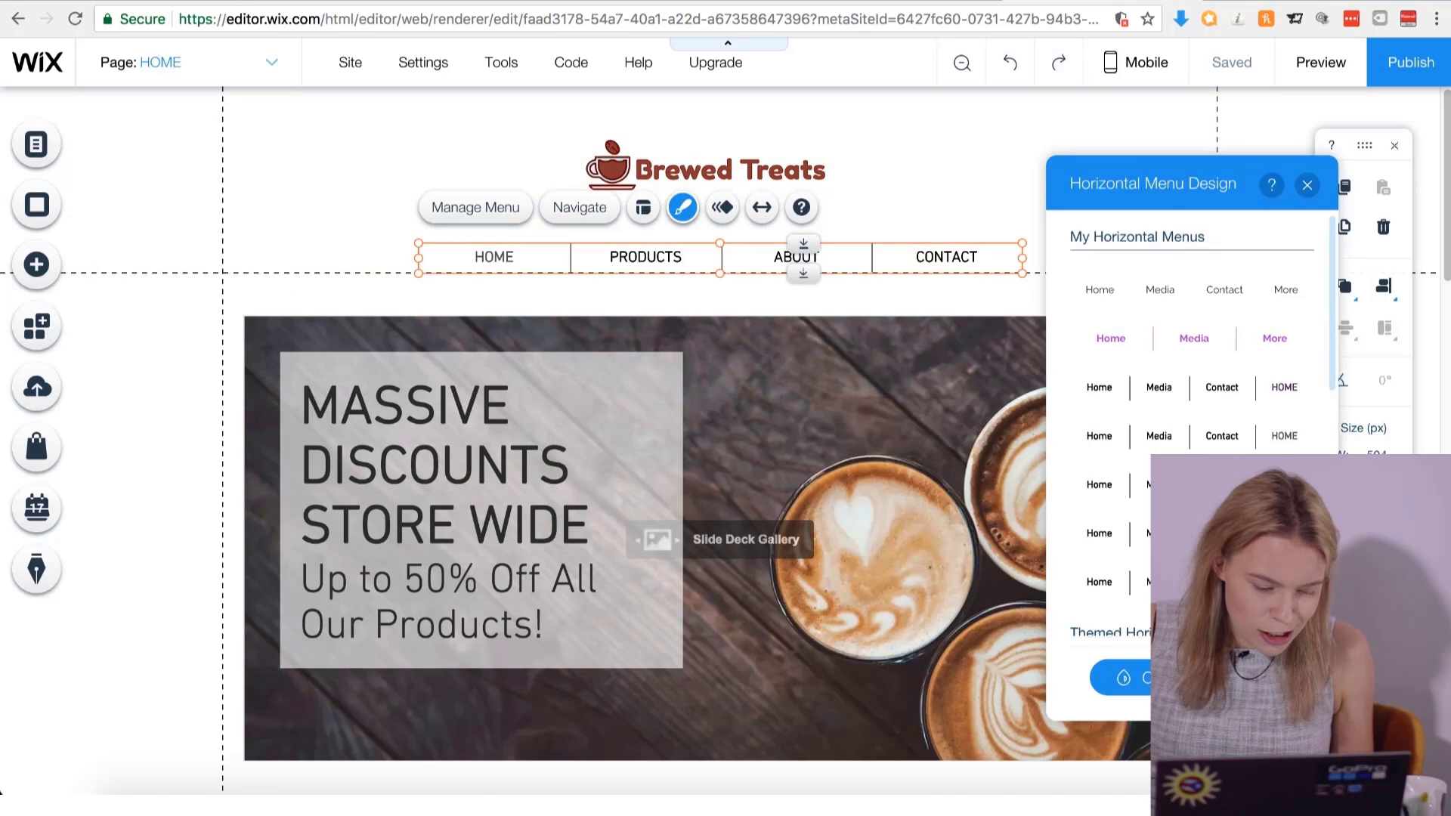
scroll(1191, 424, "down", 5)
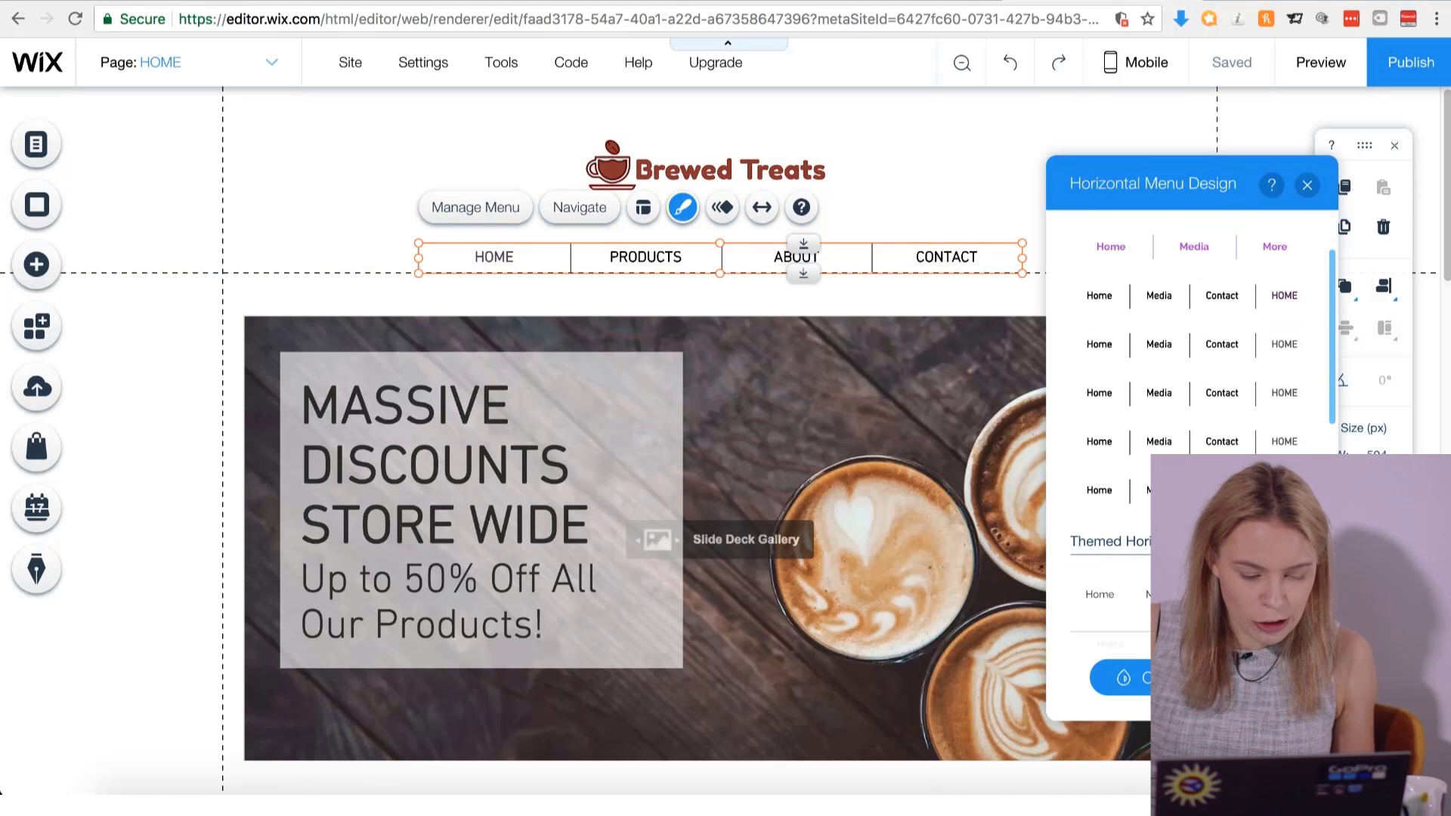
scroll(1192, 453, "down", 1)
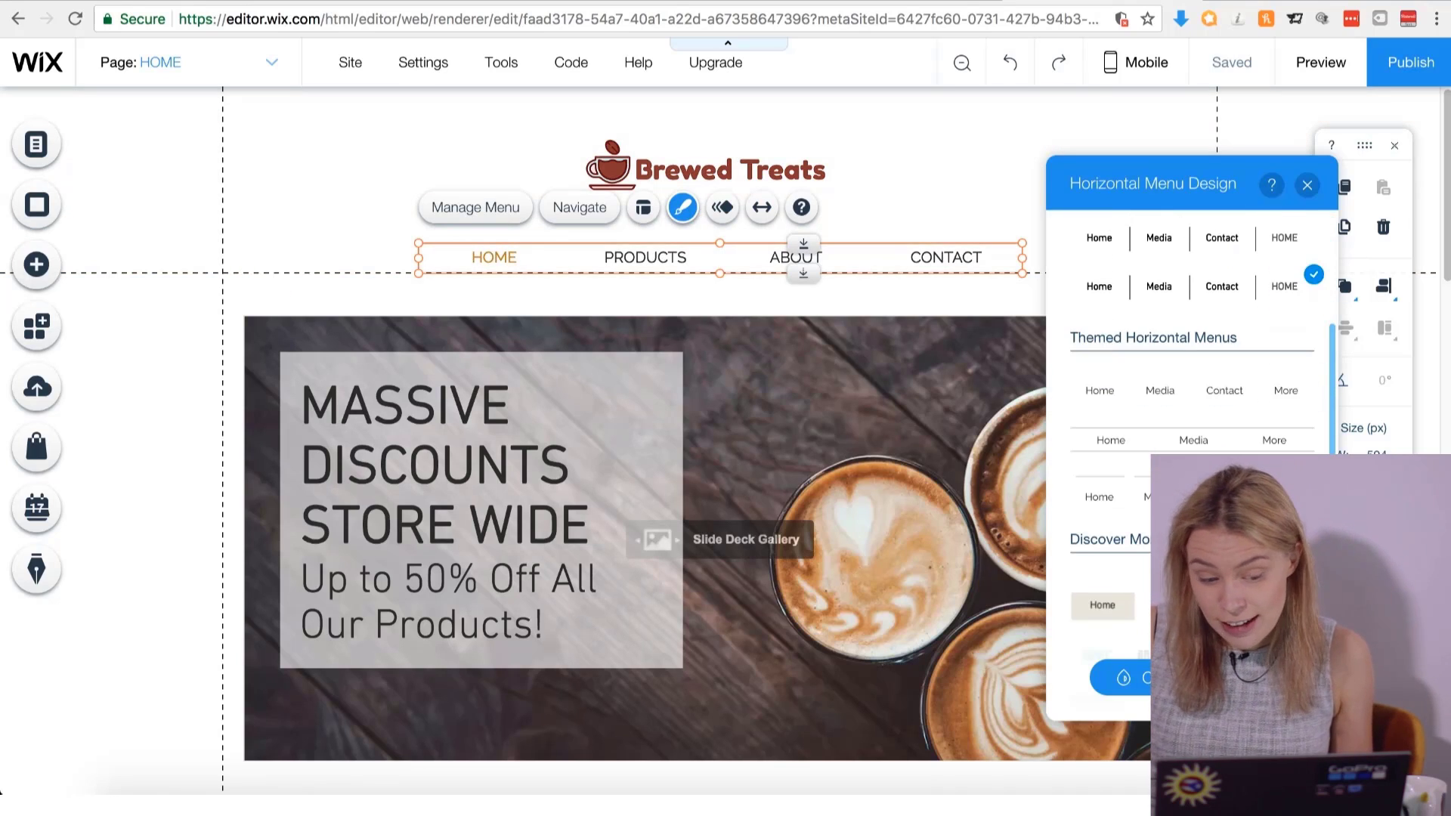
left_click(1192, 606)
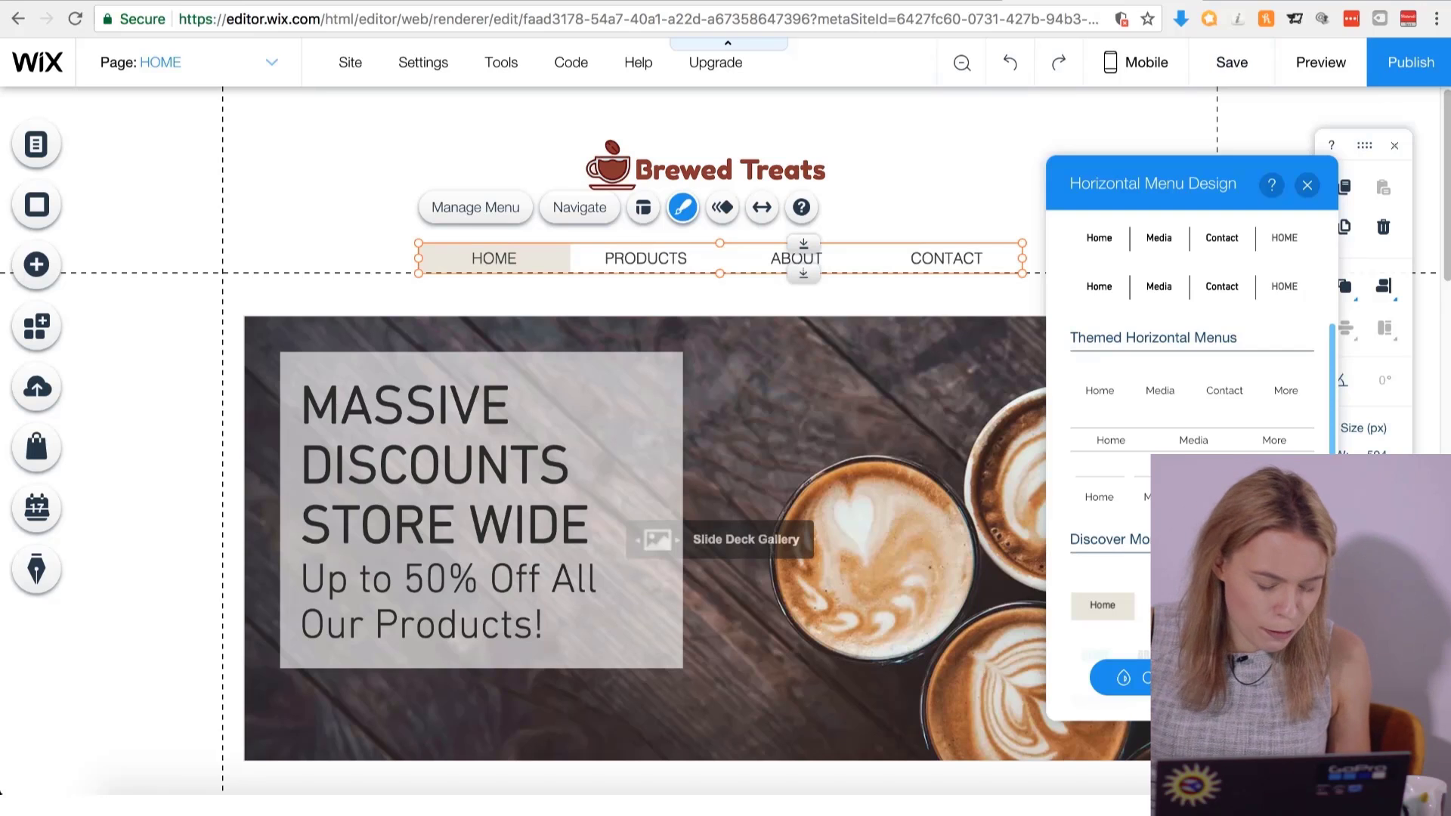
Customize the navigation menu's regular state, raising the separator opacity so divider lines separate the items.
left_click(1127, 678)
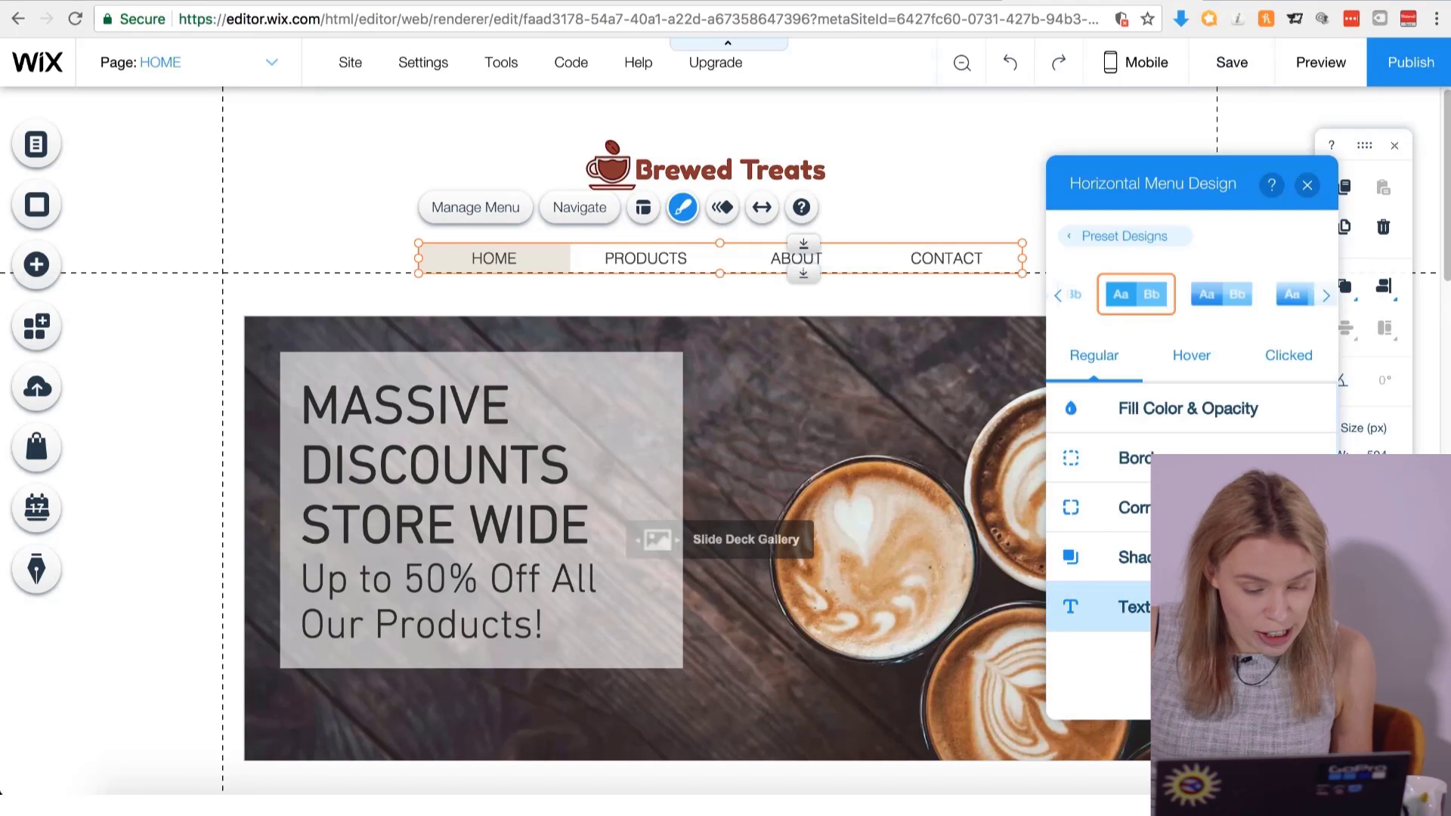
left_click(1157, 412)
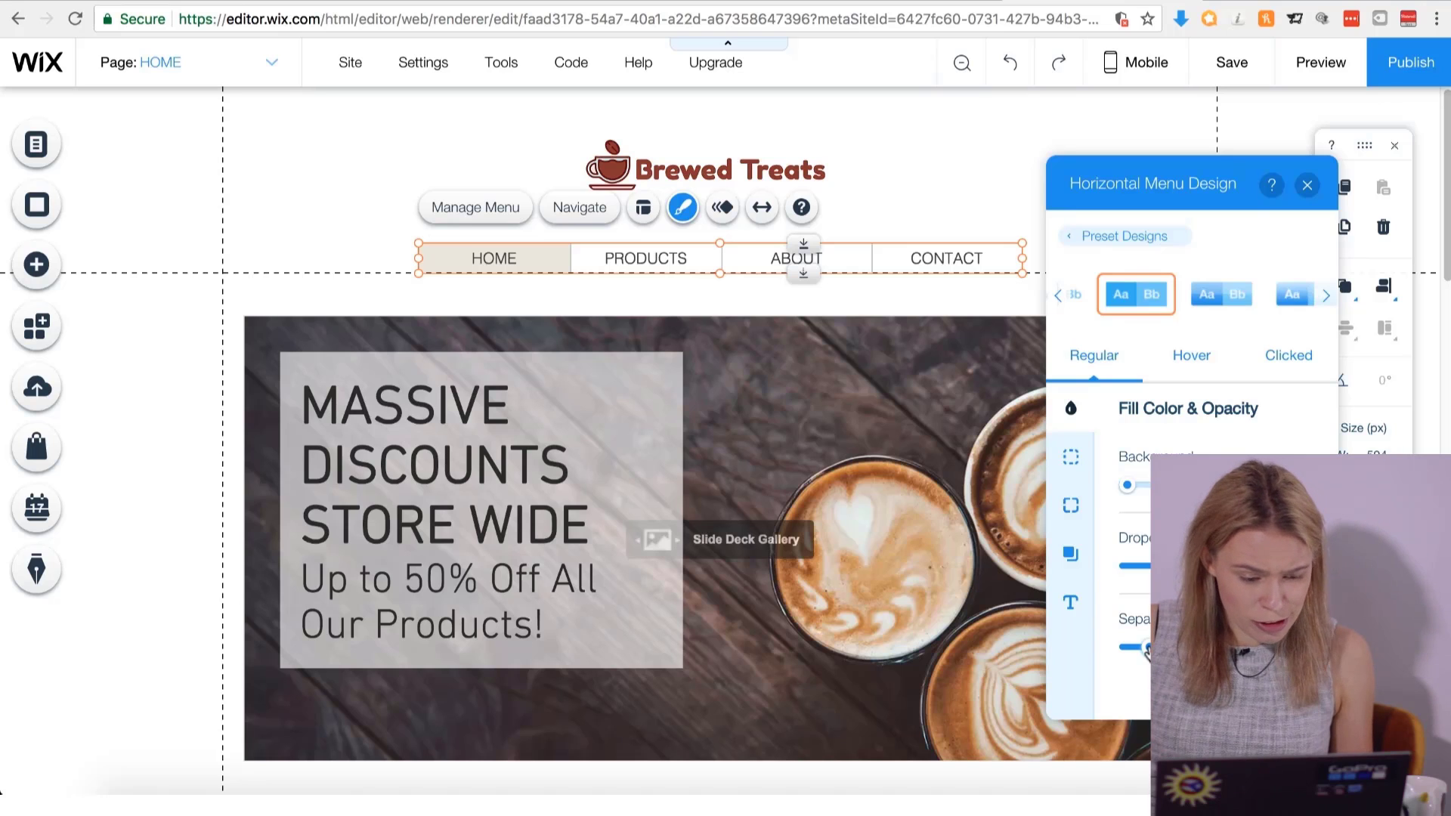
left_click(1303, 485)
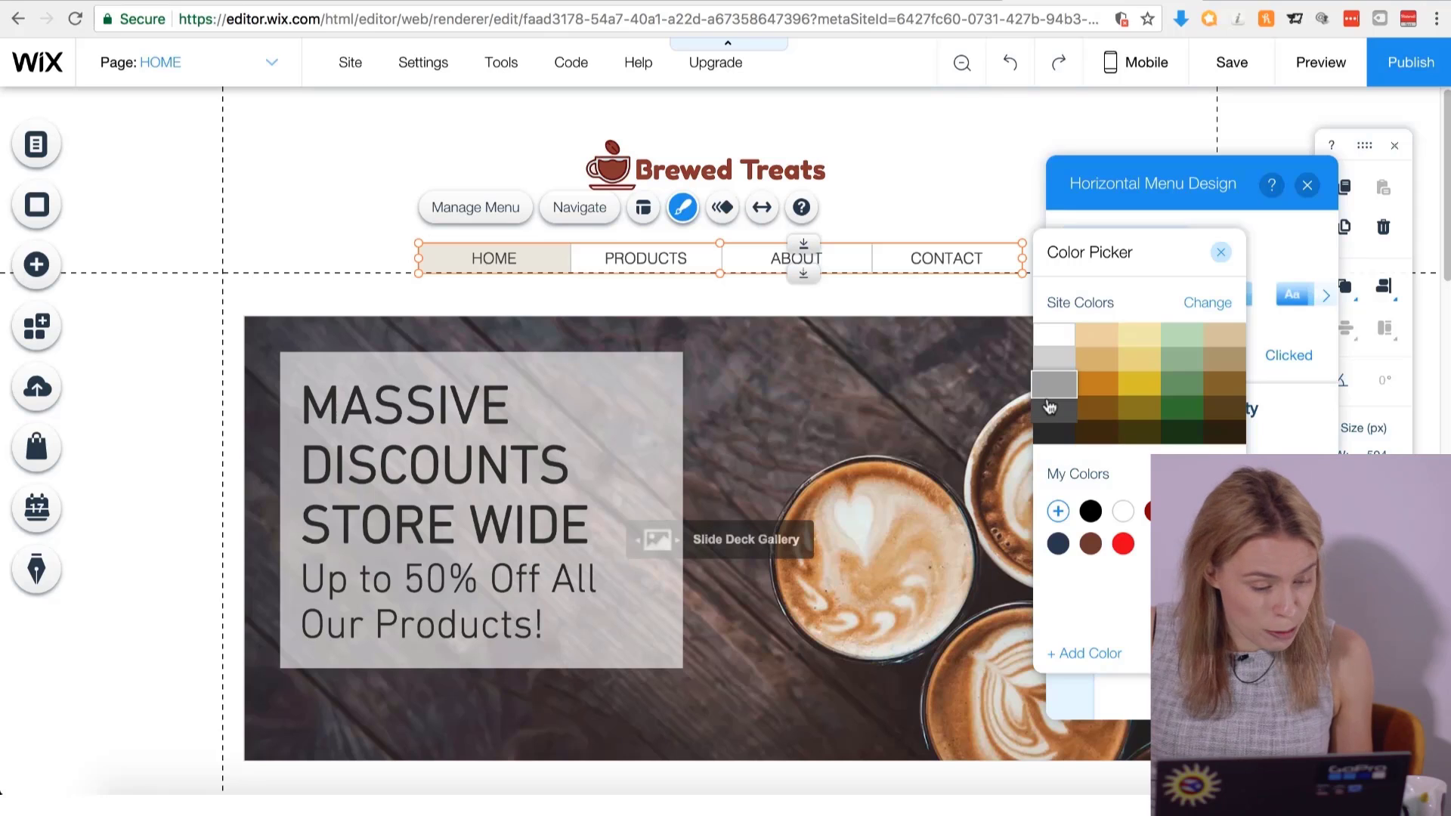
left_click(1221, 252)
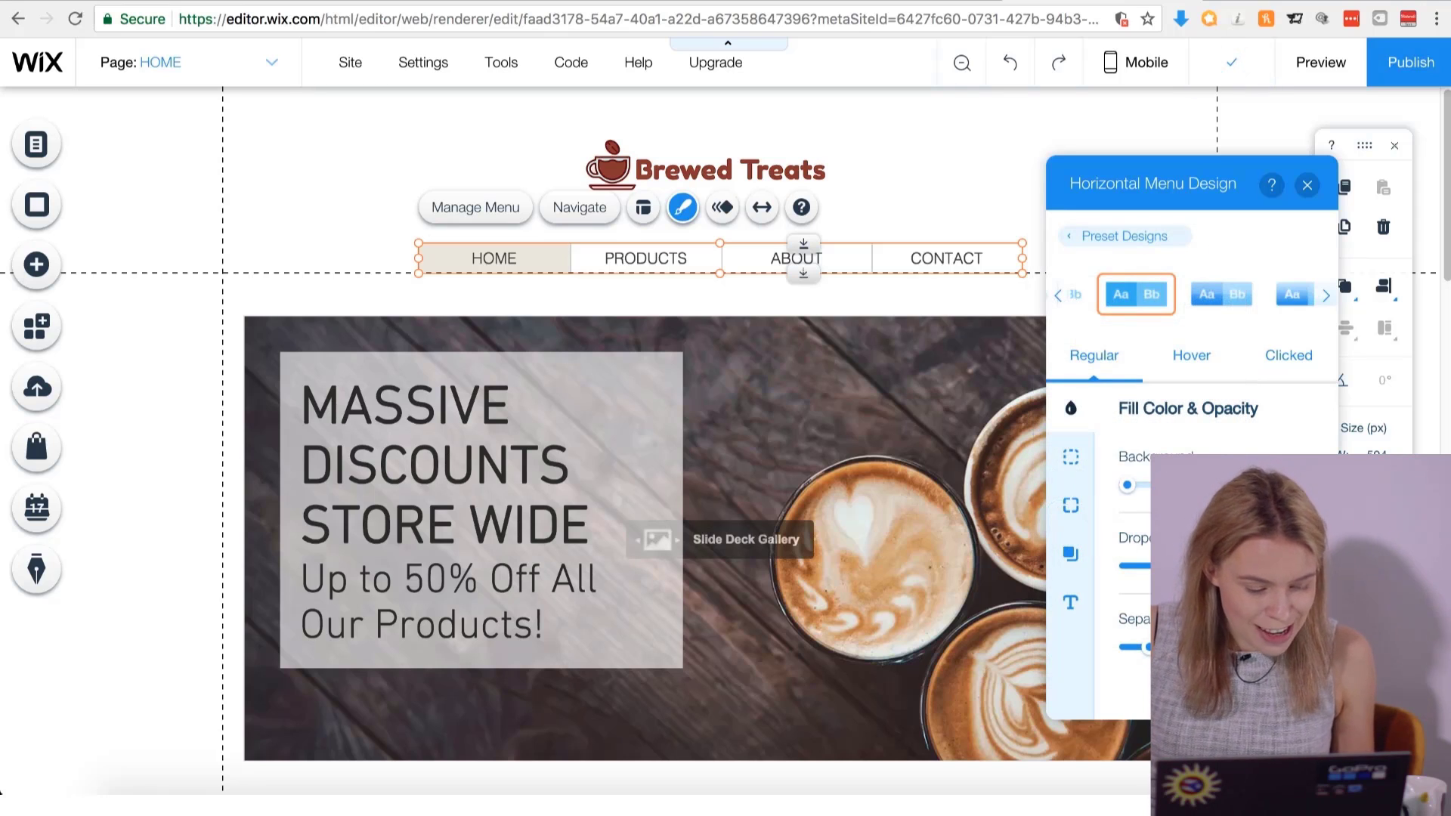
Set the menu items' background fill to the medium gray site color for both the hover and clicked states.
left_click(1167, 370)
left_click(1304, 484)
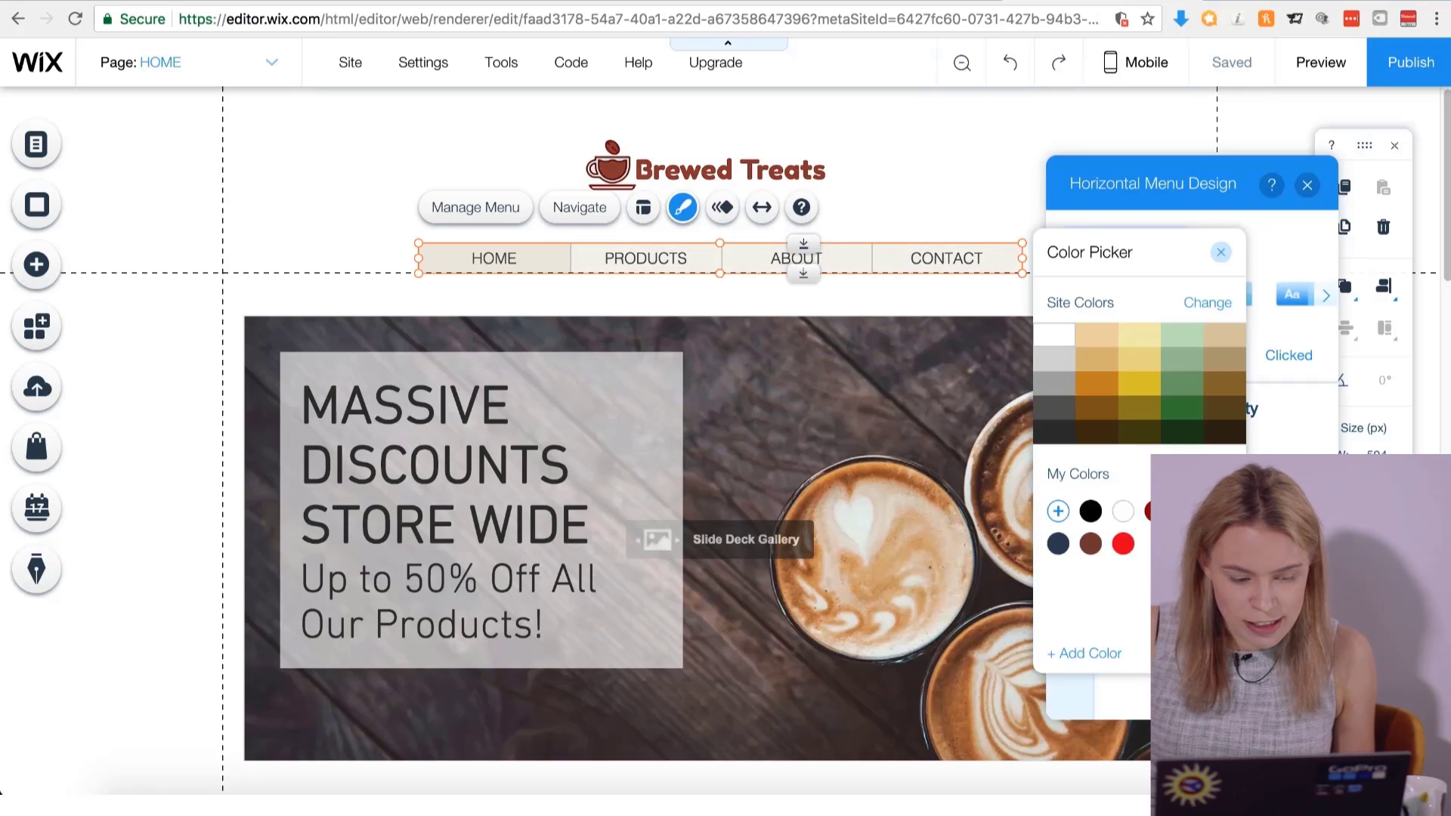
left_click(1056, 392)
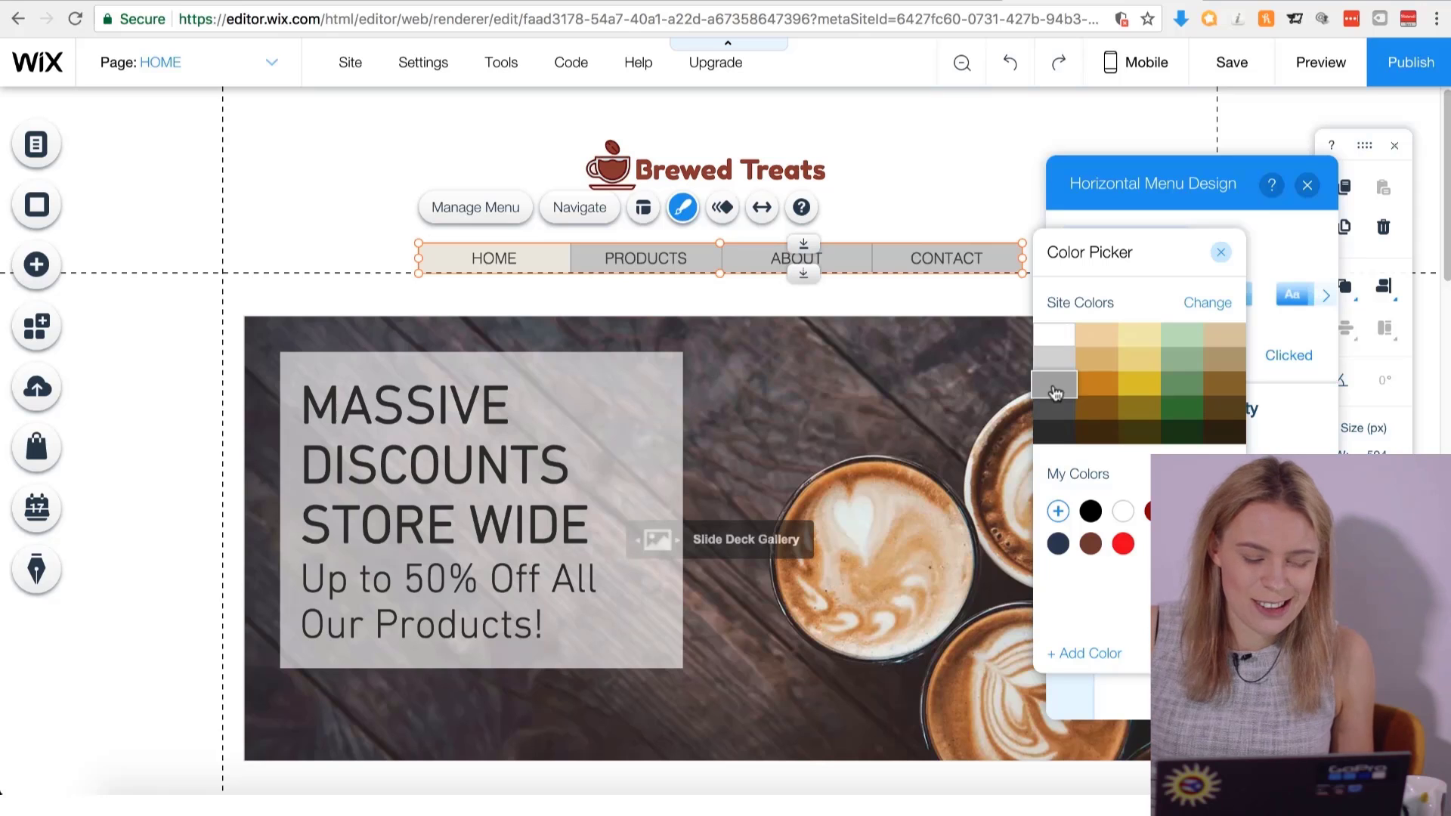
left_click(1220, 252)
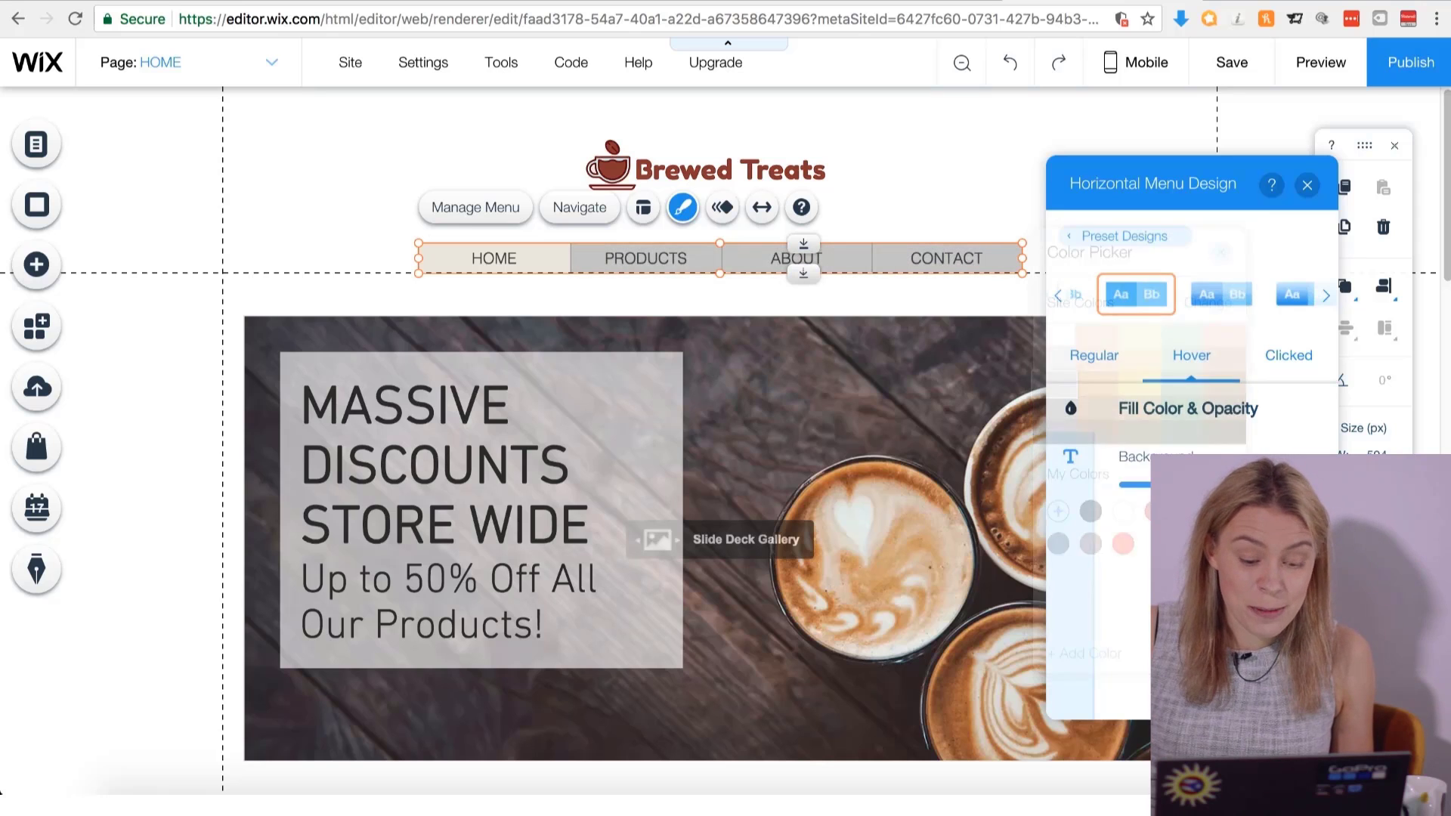
left_click(1275, 356)
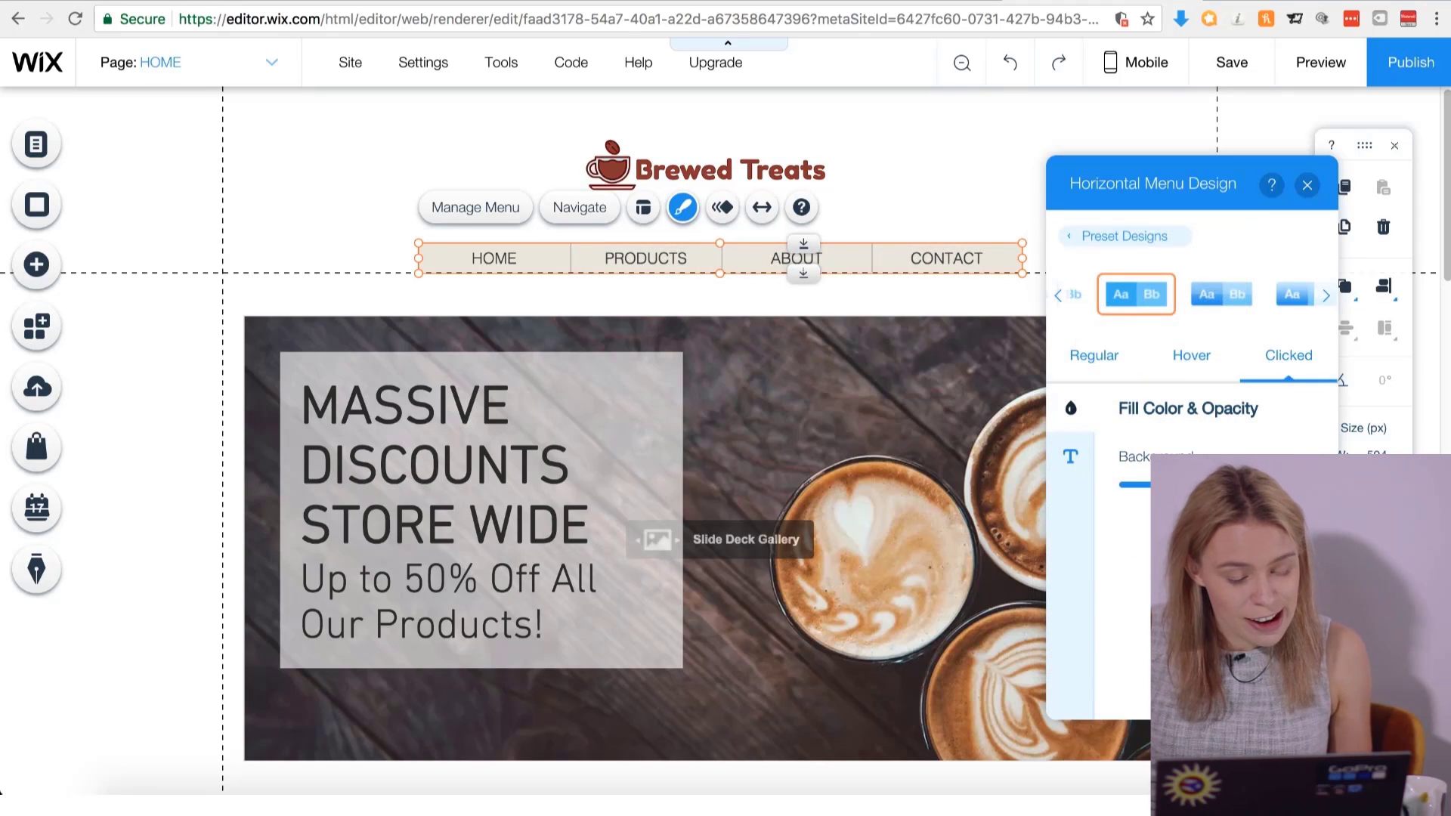
left_click(1300, 484)
left_click(1062, 390)
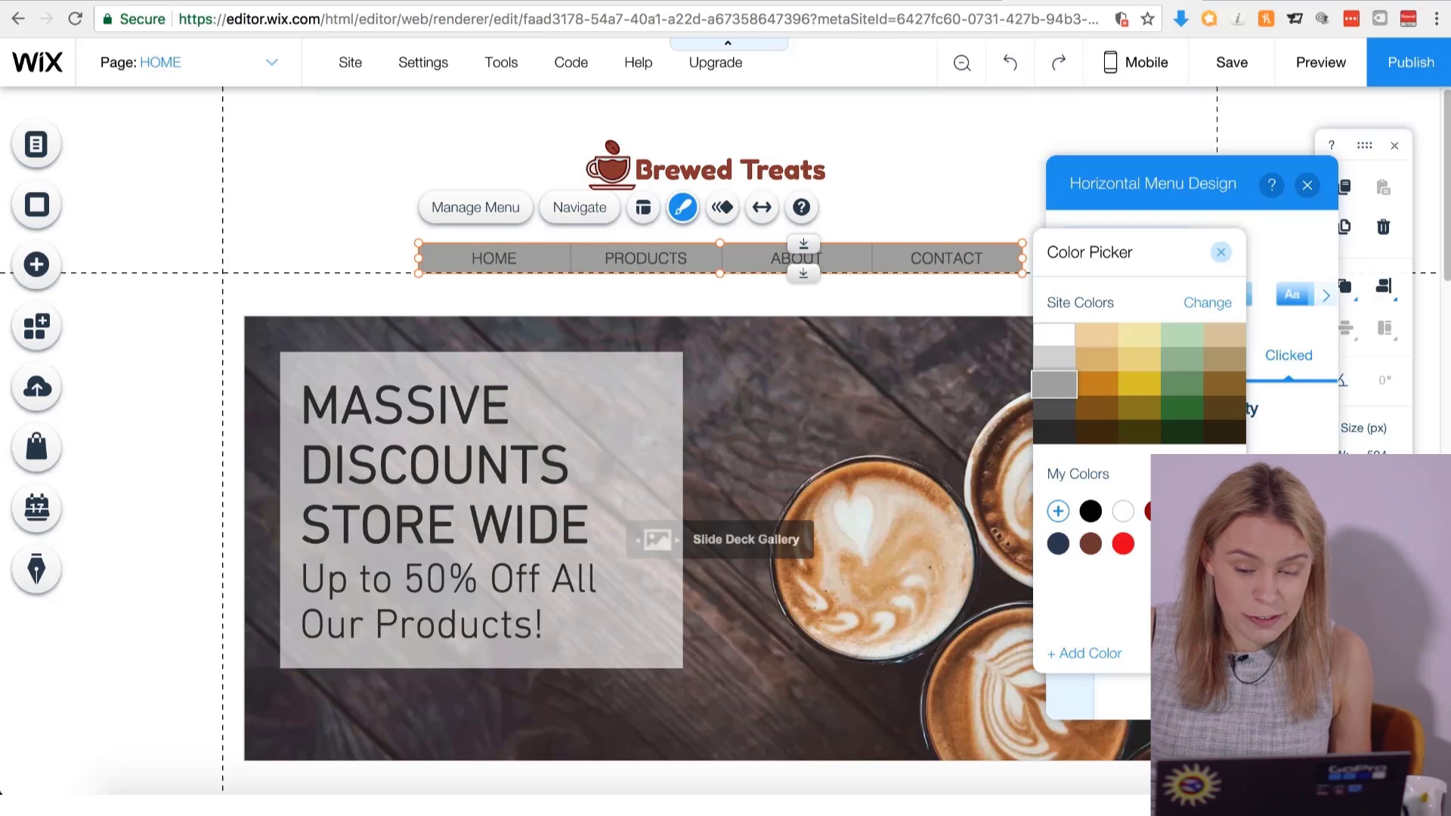
Set the navigation menu's regular text to DIN Next Light, make it slightly larger and bold, and finish the menu design.
left_click(1073, 457)
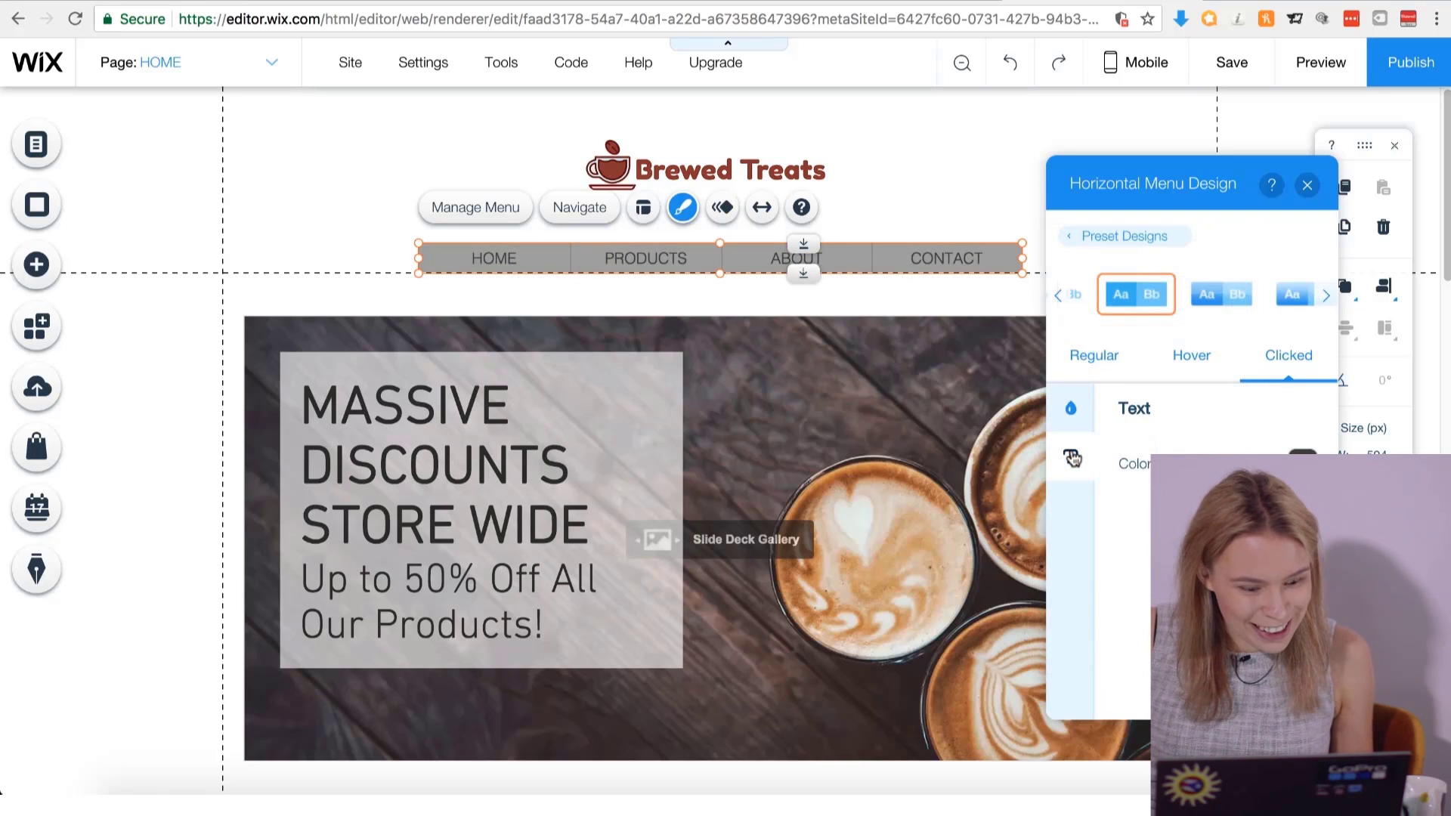
left_click(1098, 365)
scroll(1209, 552, "down", 2)
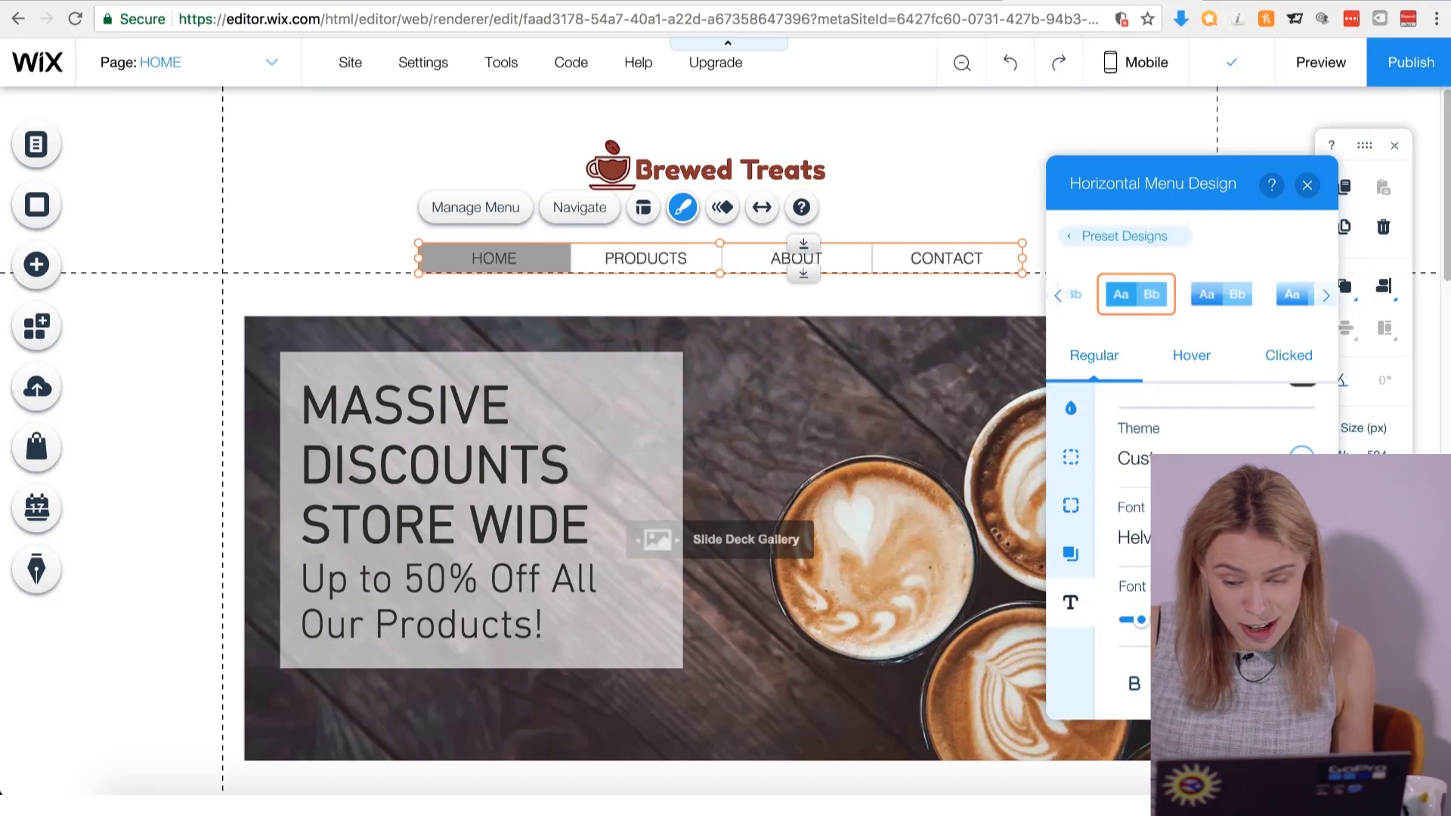
left_click(1215, 537)
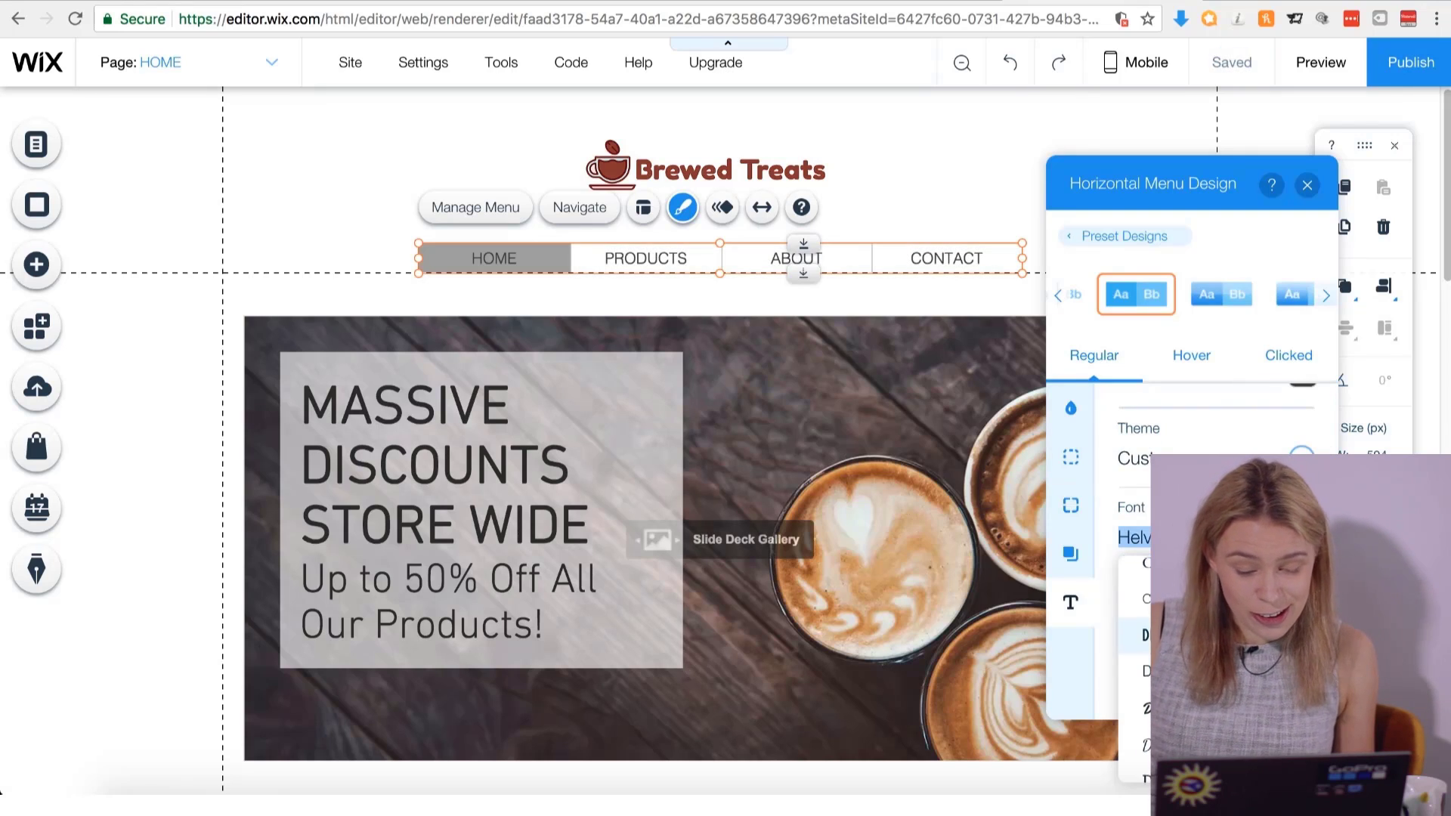
left_click(1209, 719)
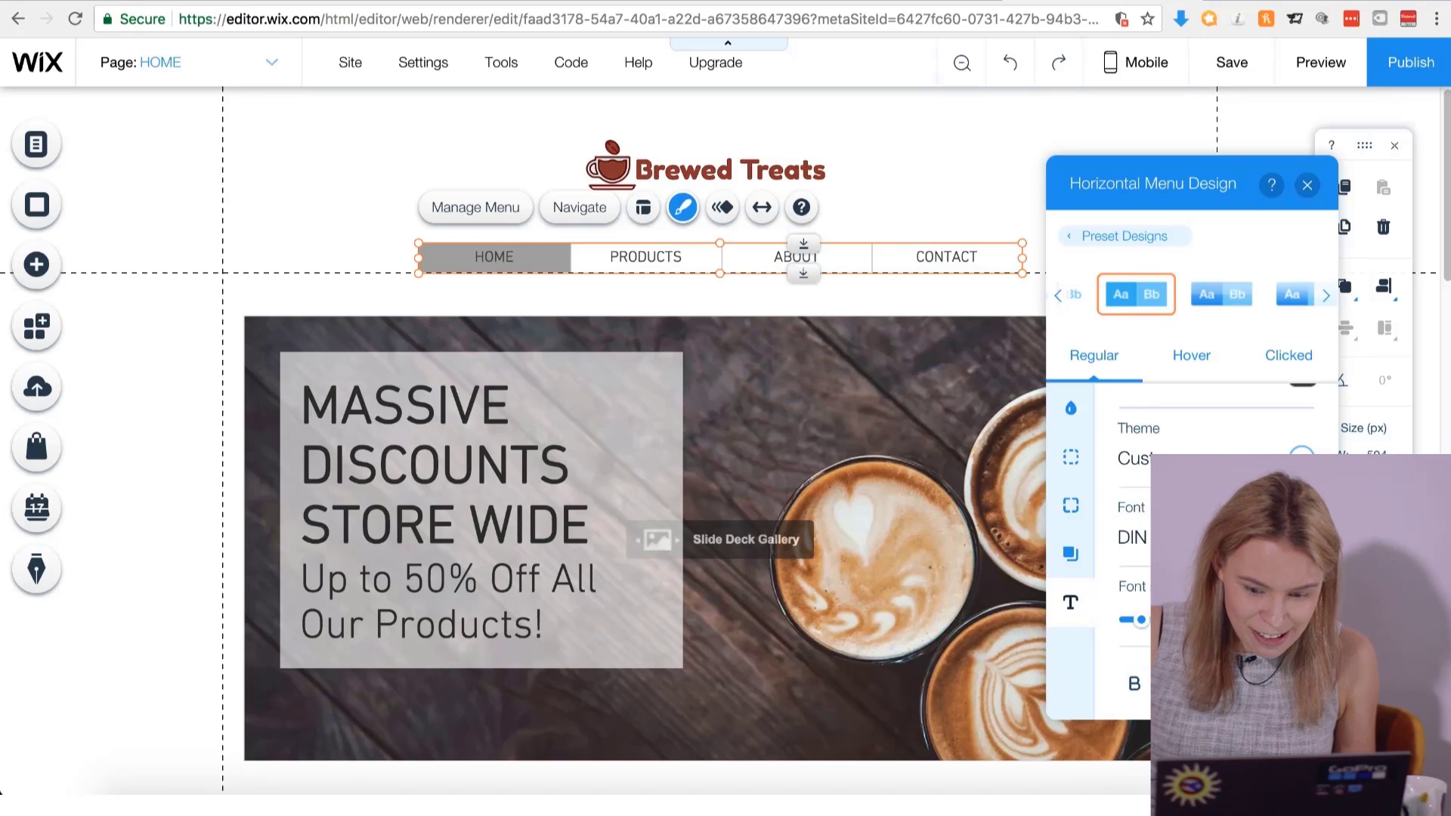
left_click(1308, 615)
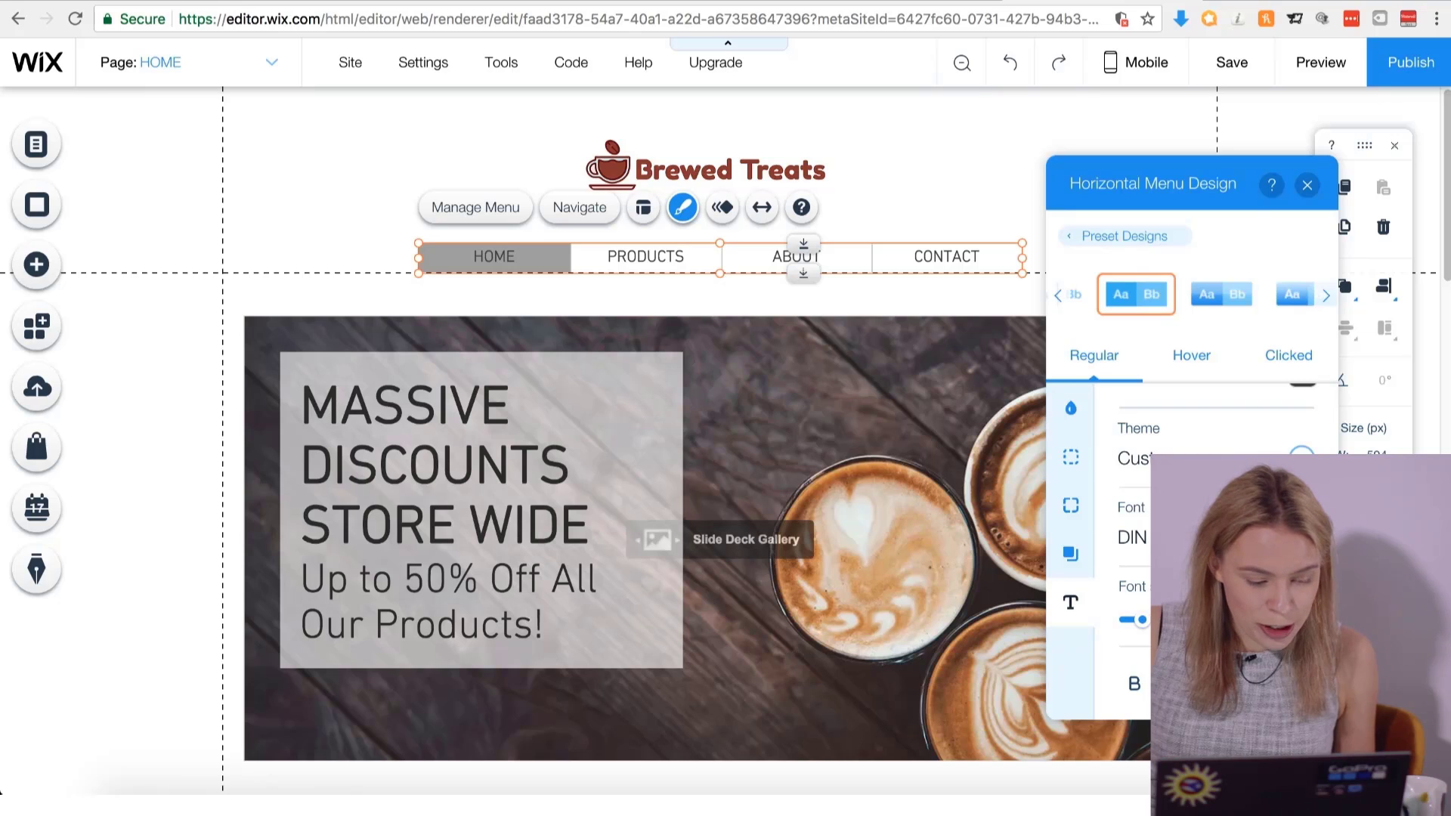
left_click(1136, 685)
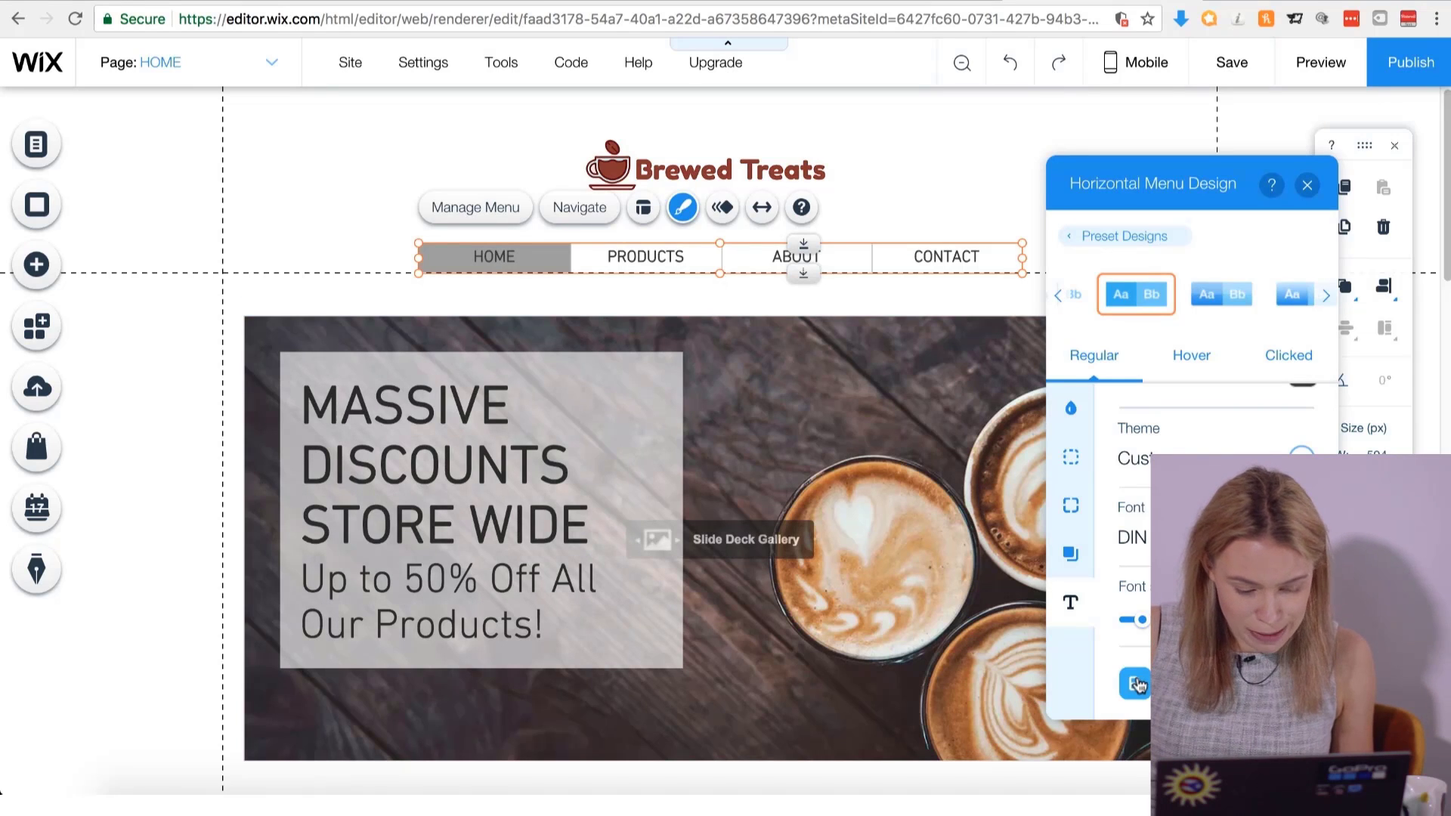
left_click(1307, 186)
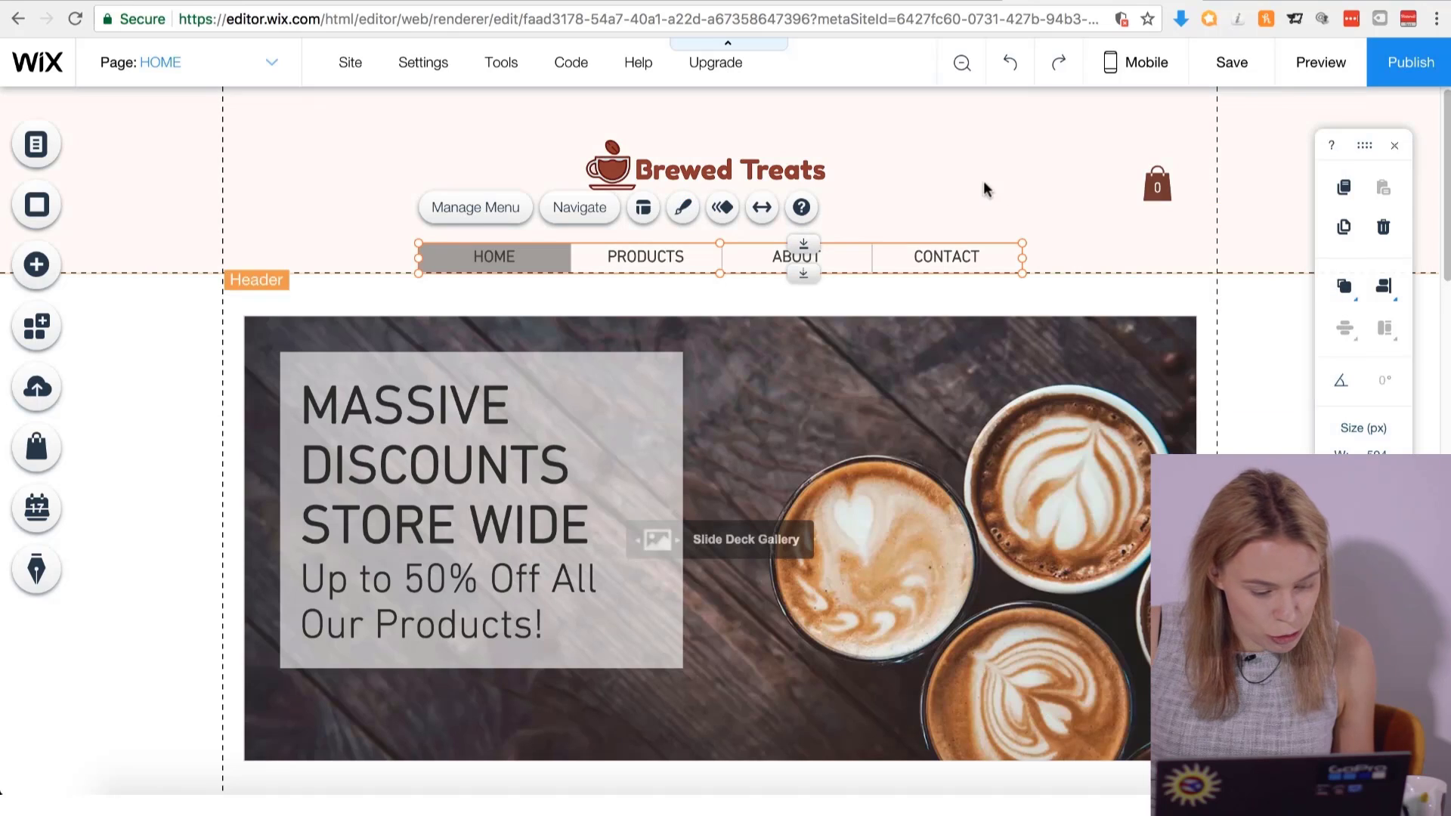
Save the site and preview the restyled navigation menu.
left_click(1127, 257)
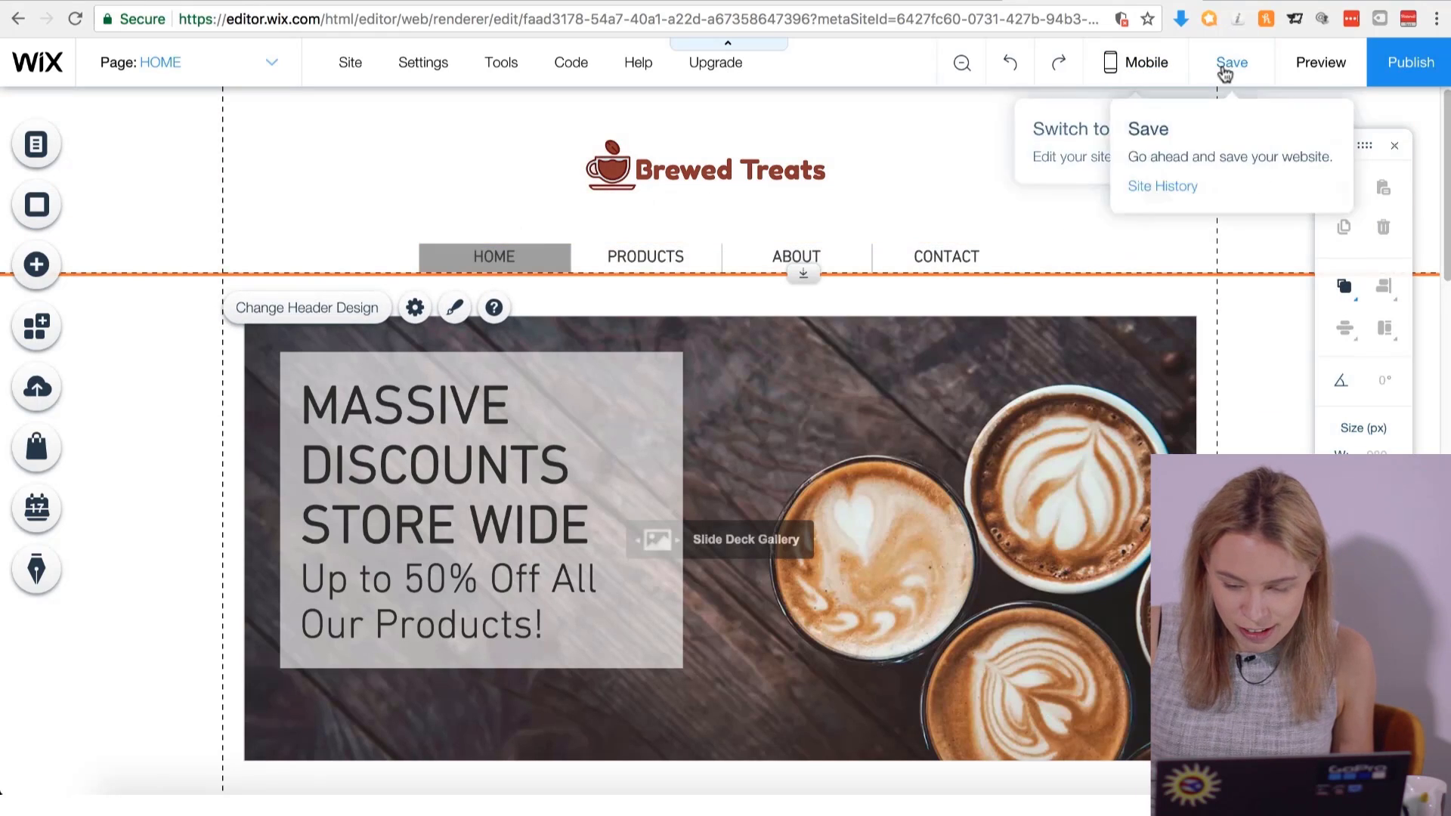
left_click(1318, 68)
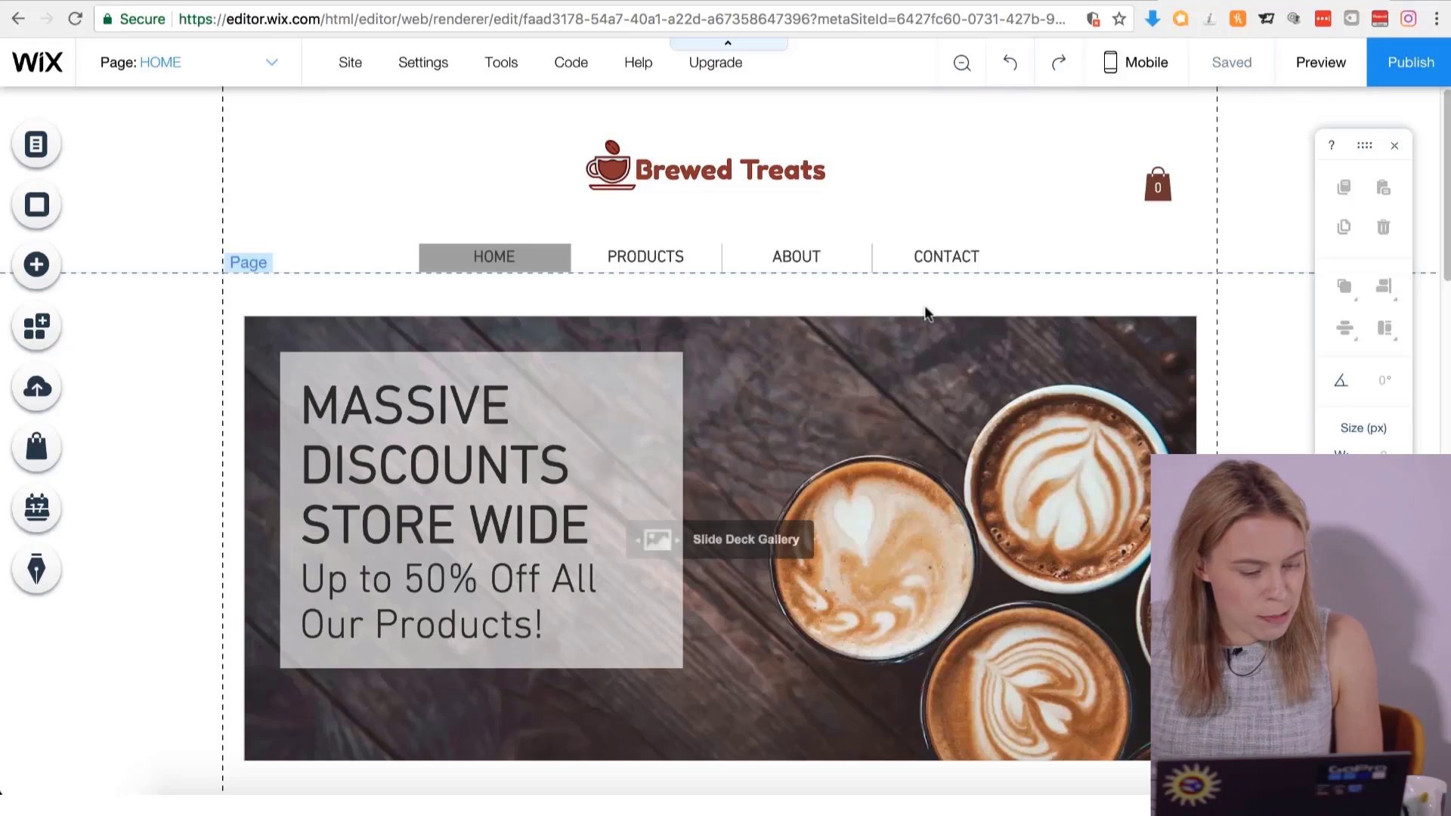
Set the Mini Cart's title font to DIN Next Light in the header cart icon's design settings.
left_click(1150, 185)
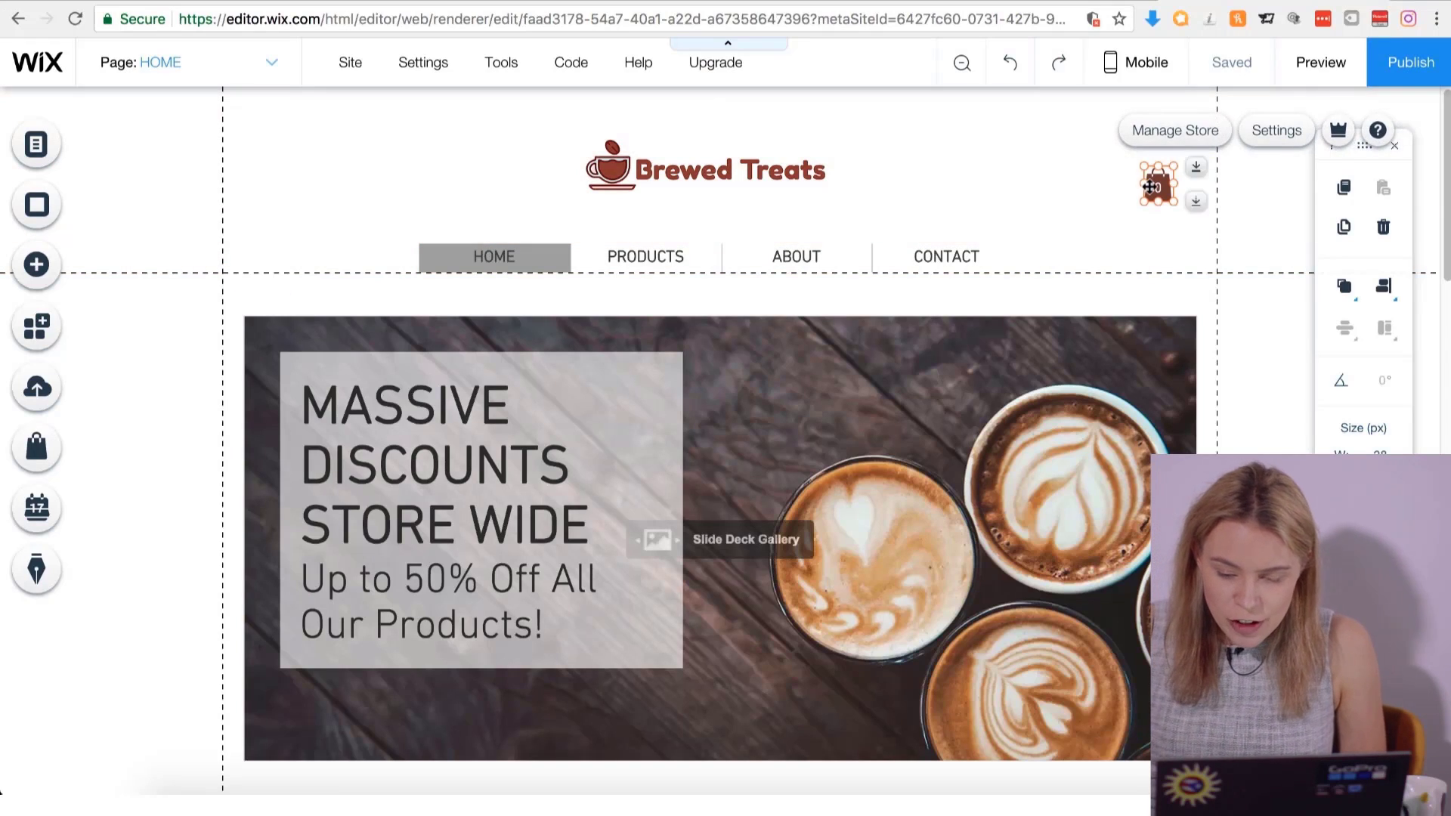
left_click(1279, 131)
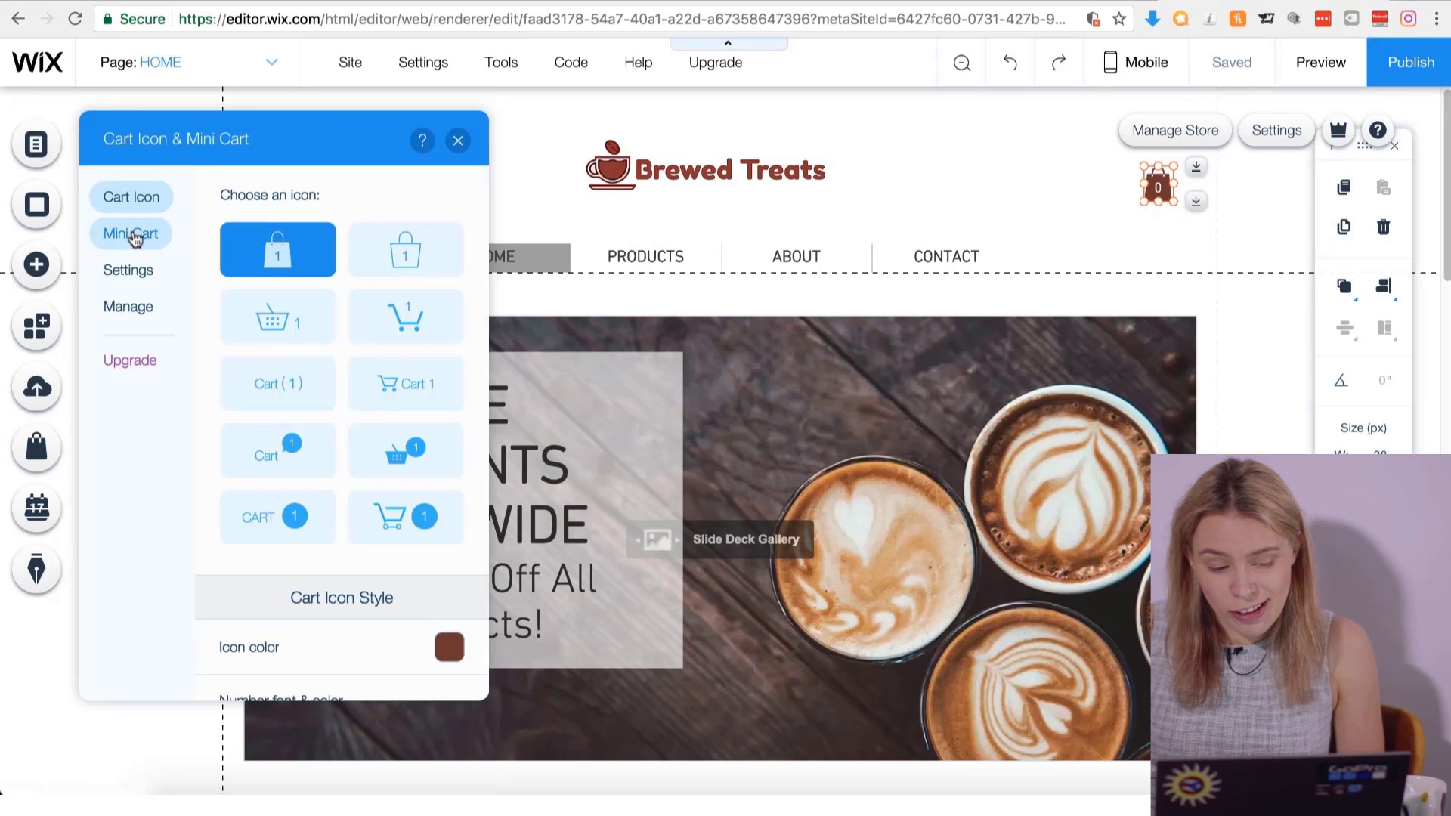
scroll(377, 616, "down", 2)
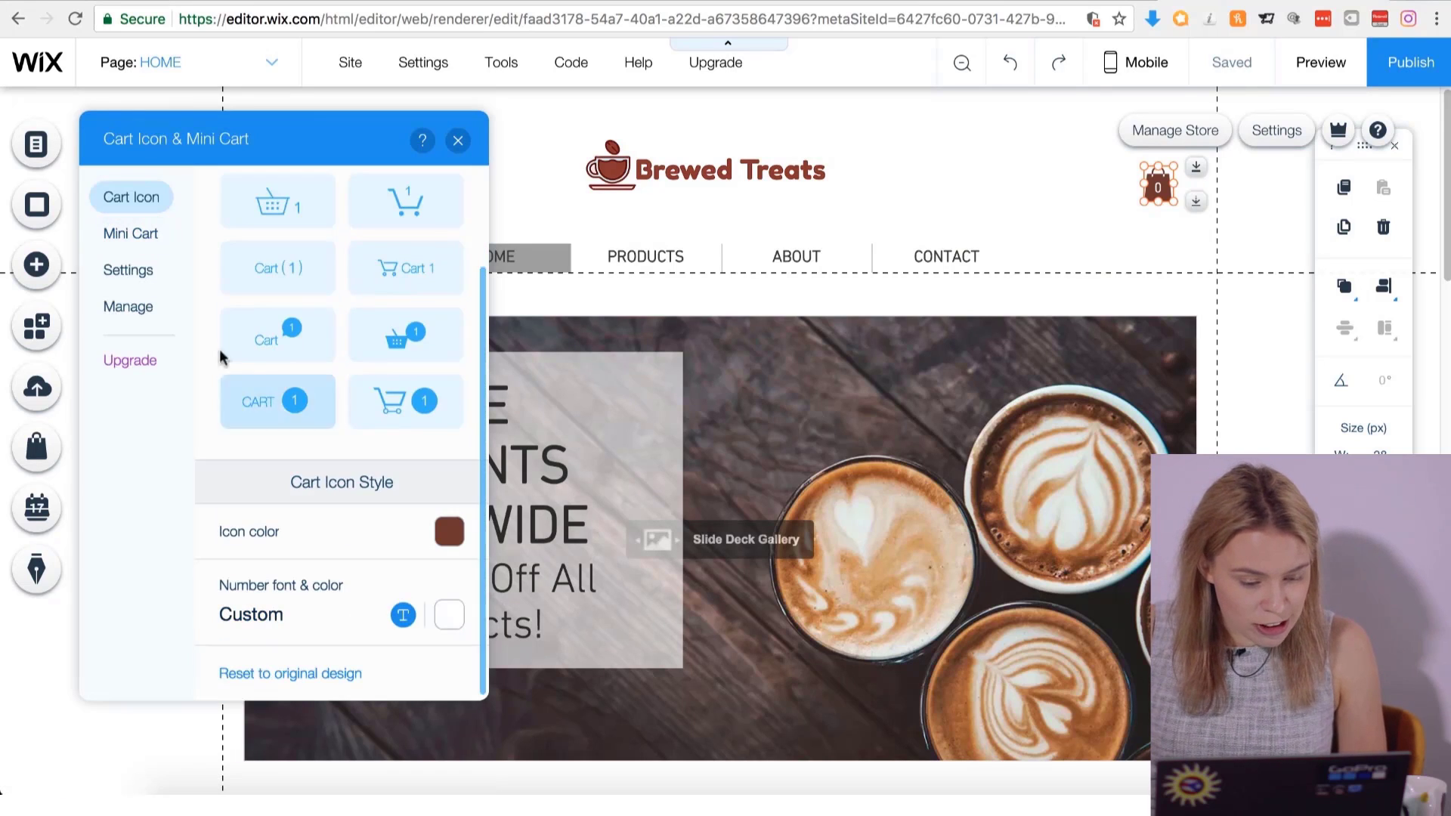
left_click(124, 236)
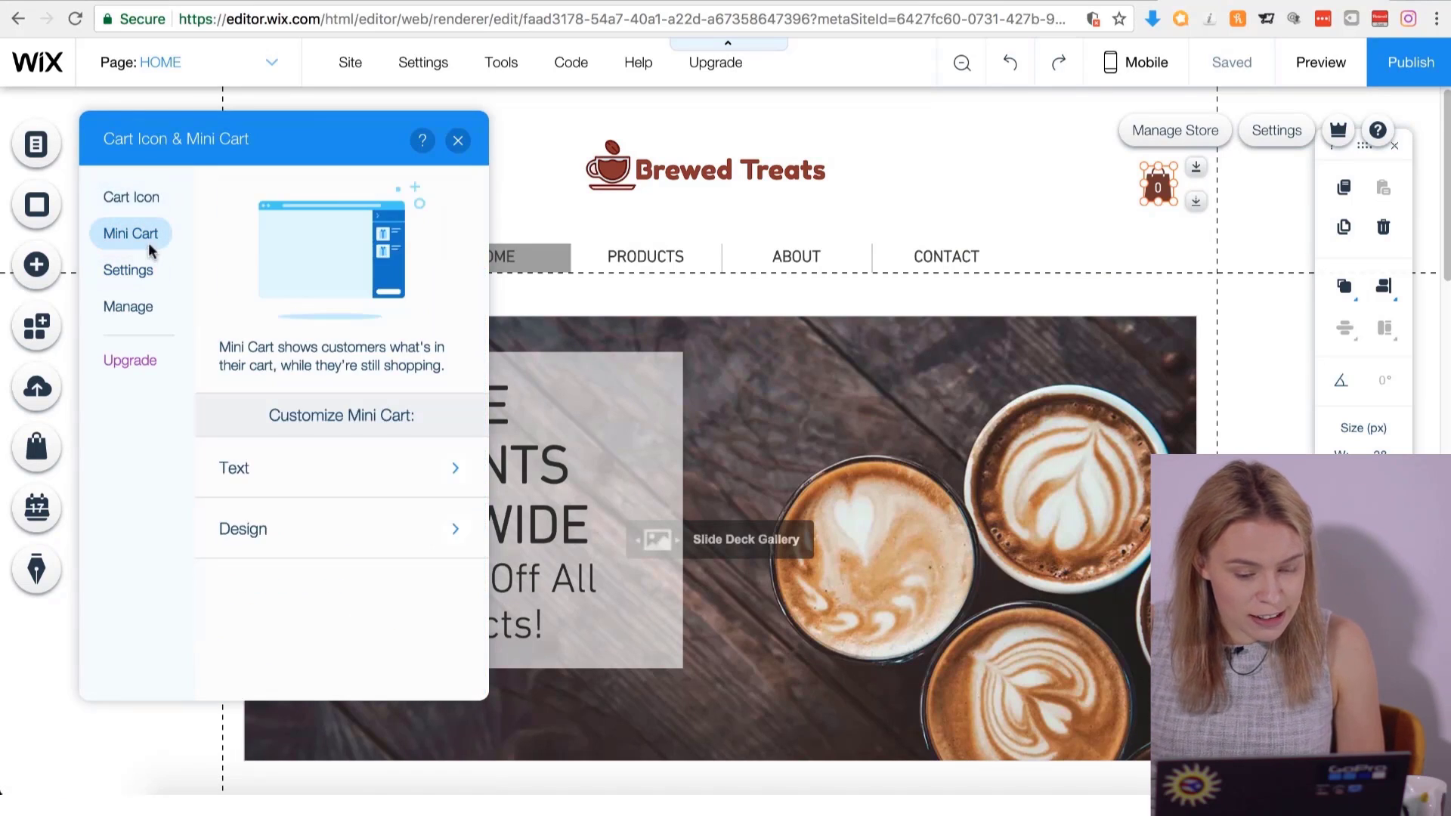
left_click(298, 535)
left_click(403, 321)
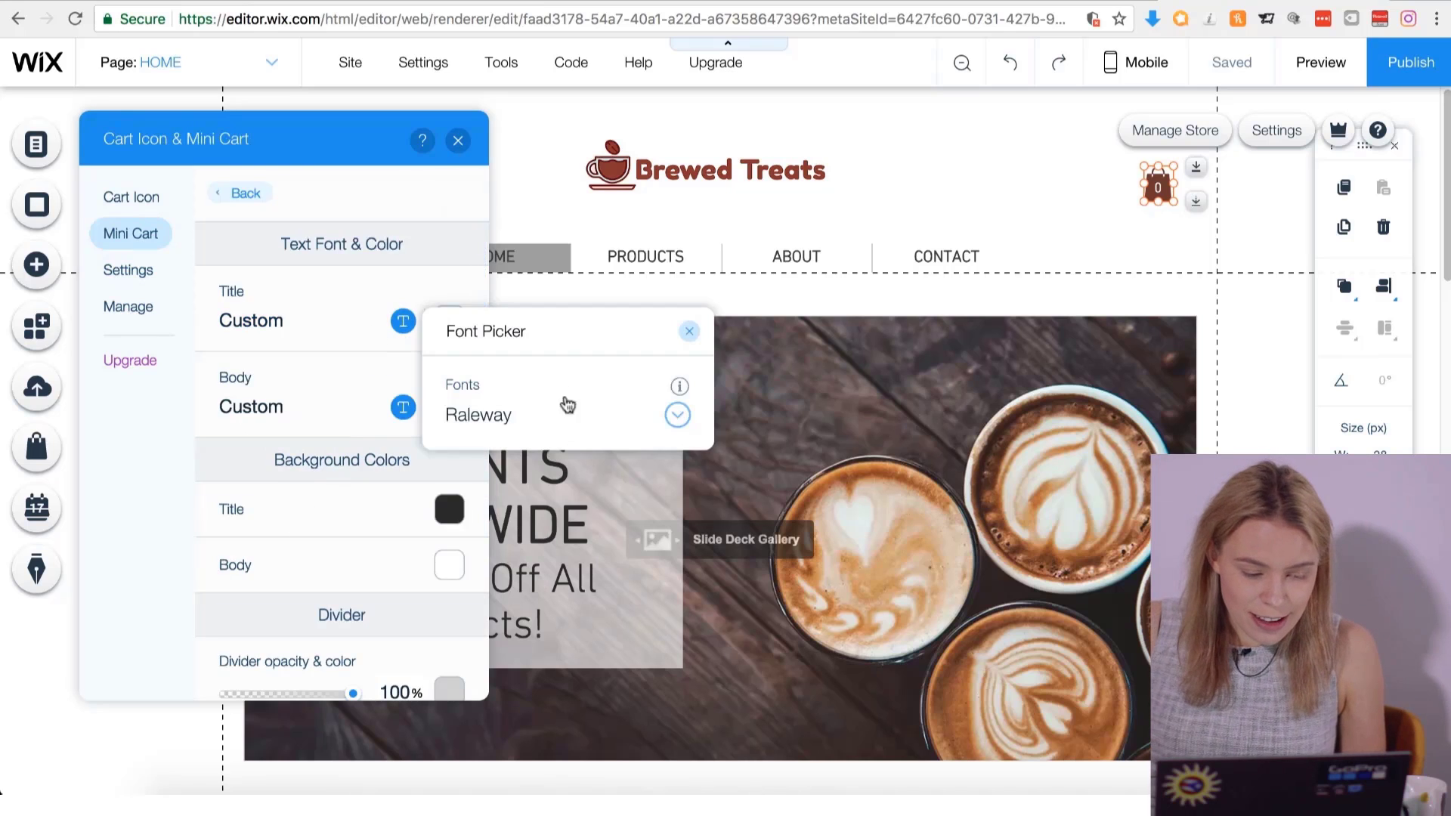
left_click(538, 415)
scroll(541, 469, "up", 10)
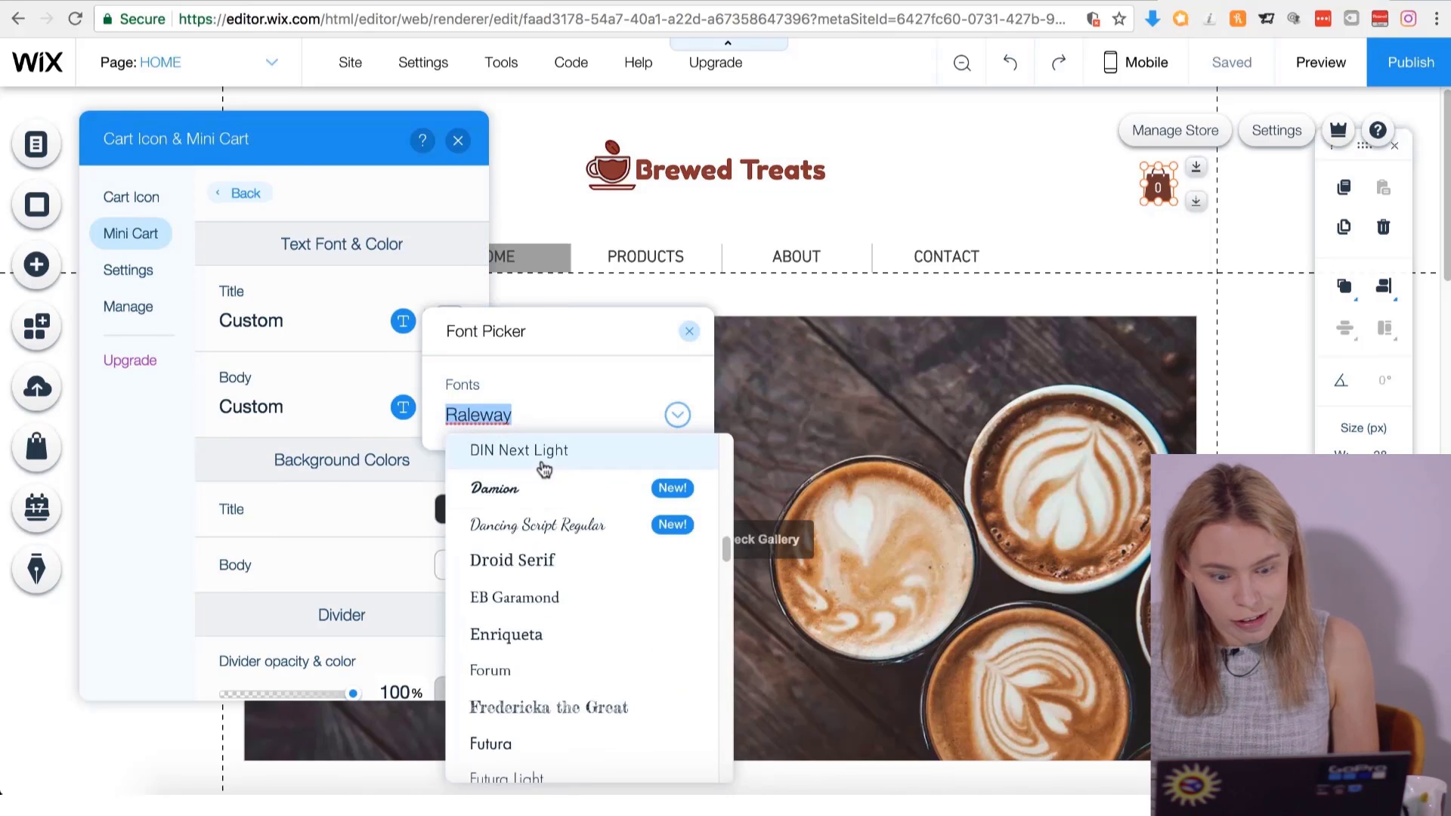
left_click(543, 461)
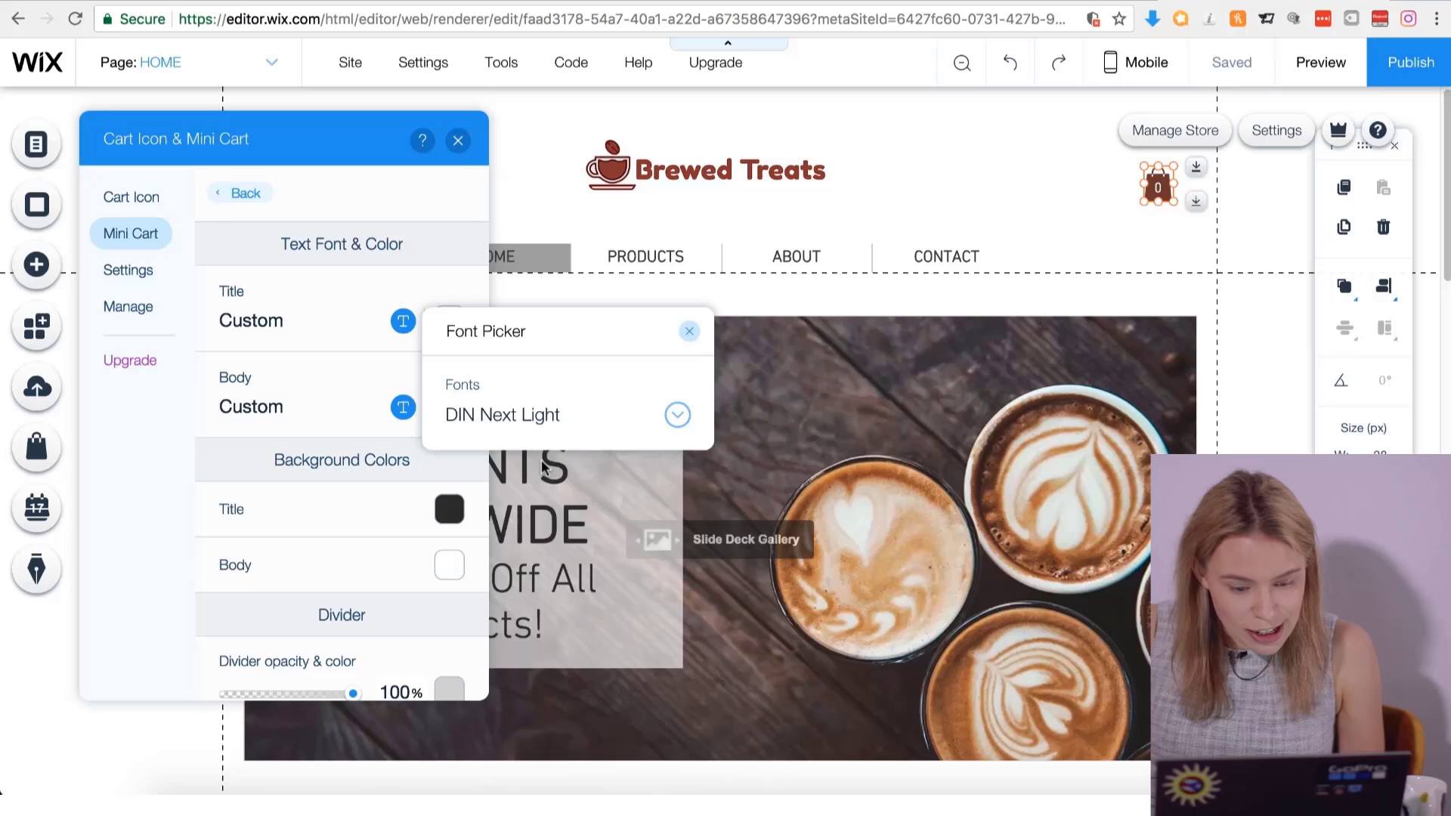
left_click(688, 334)
Set the Mini Cart's body font to DIN Next Light.
left_click(403, 407)
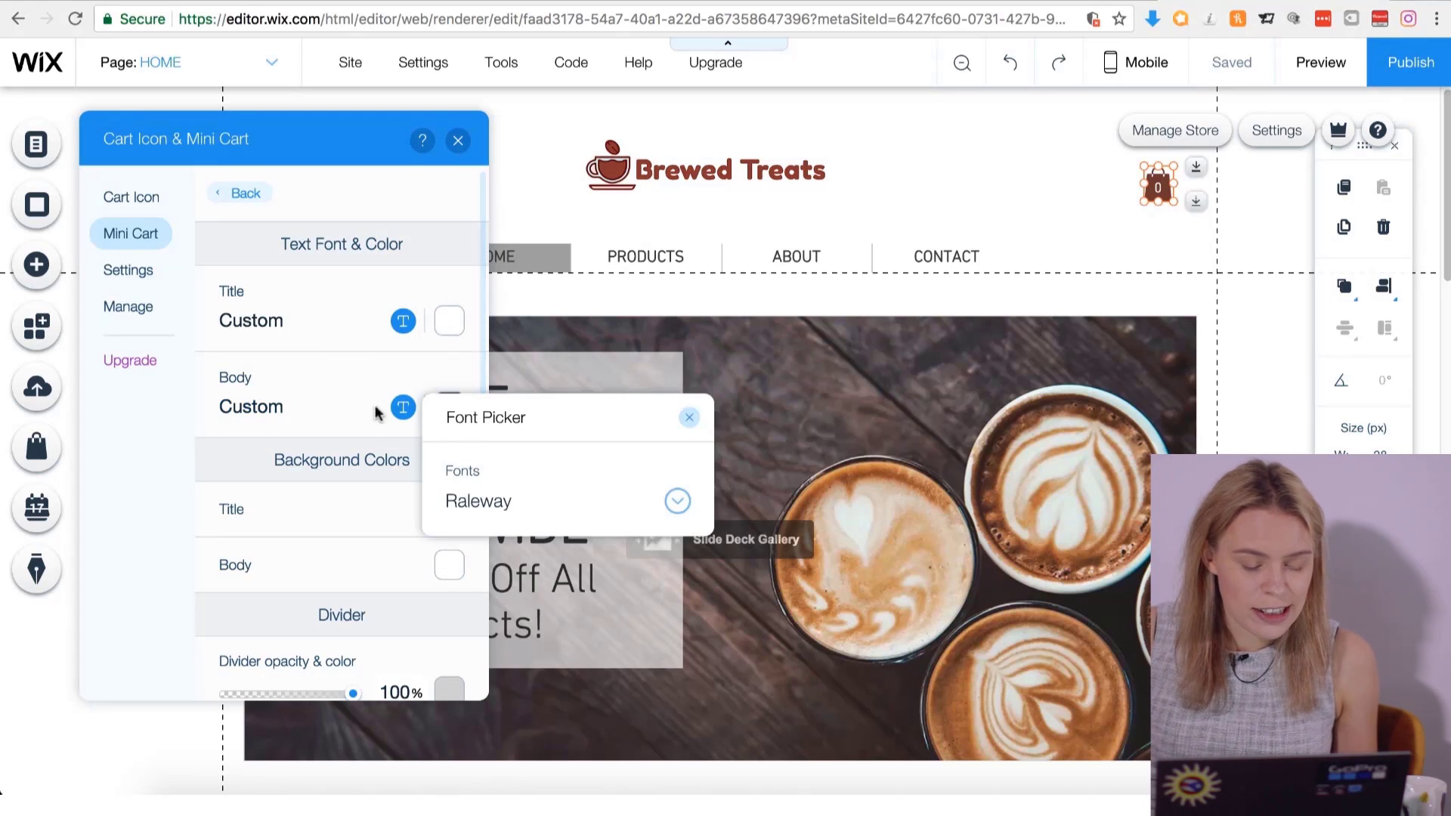
left_click(507, 515)
scroll(559, 605, "up", 10)
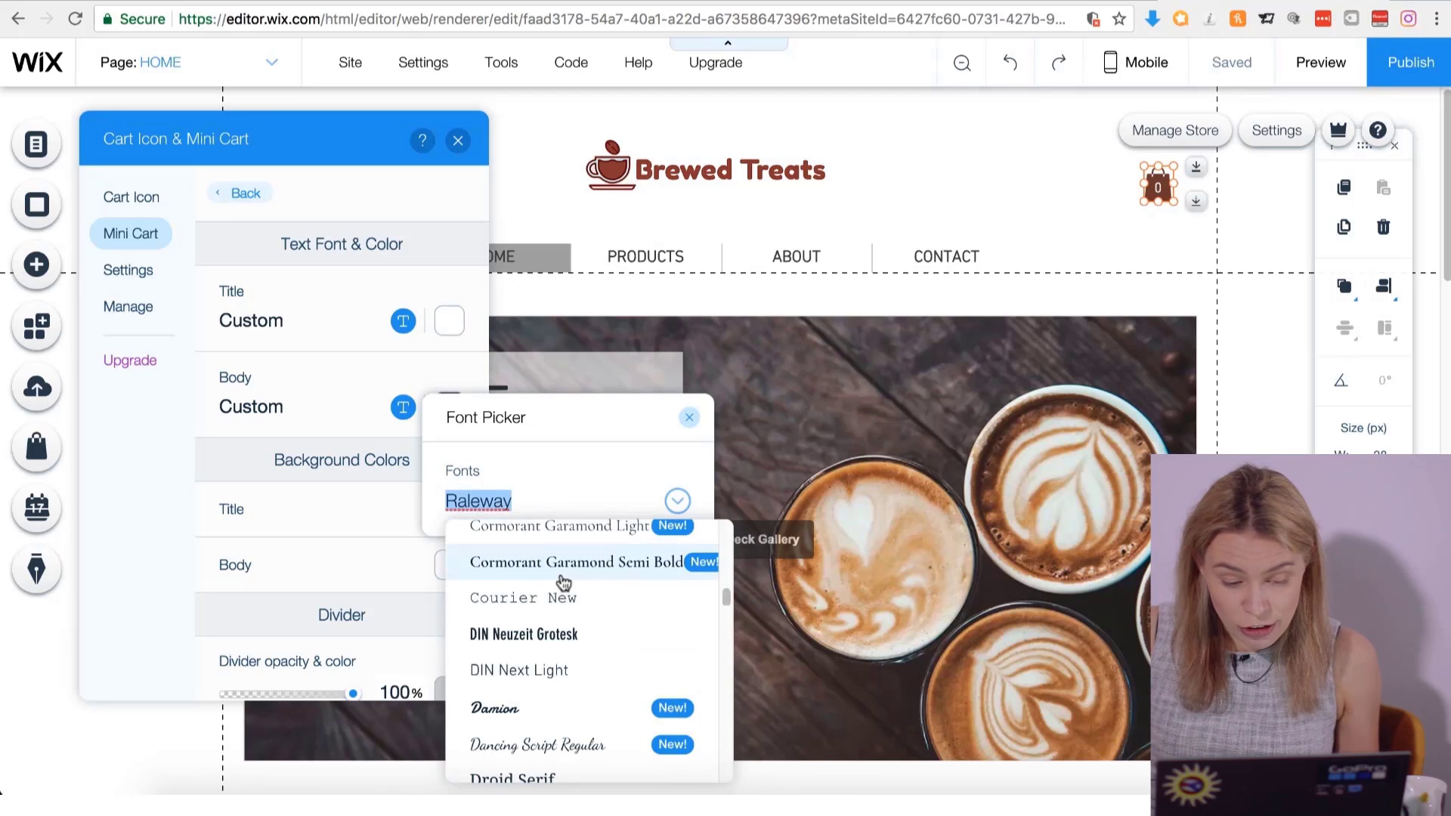
left_click(567, 671)
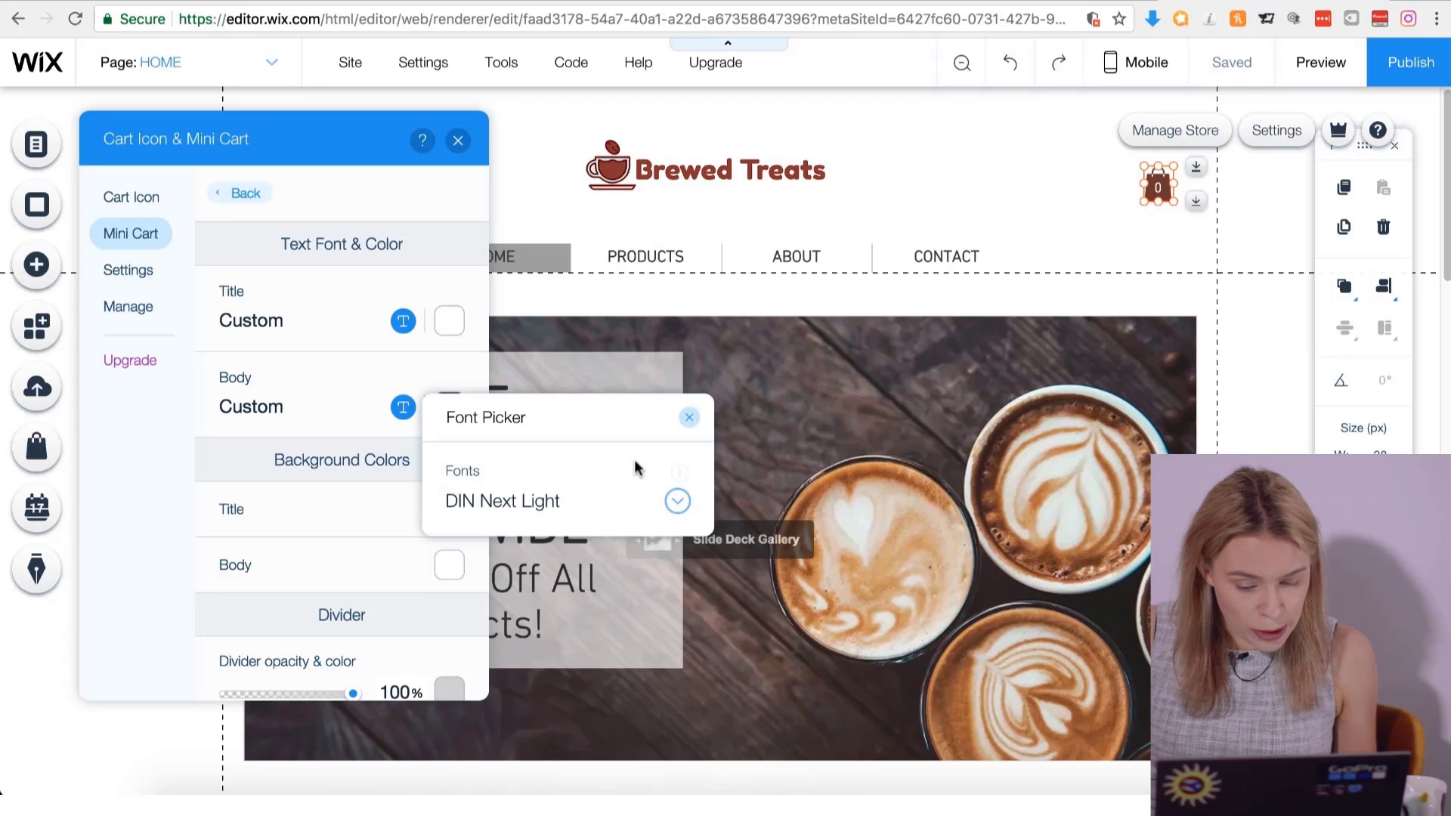
left_click(689, 420)
Set the fill color of the Mini Cart's button to the saved brown #743F37.
scroll(387, 522, "down", 2)
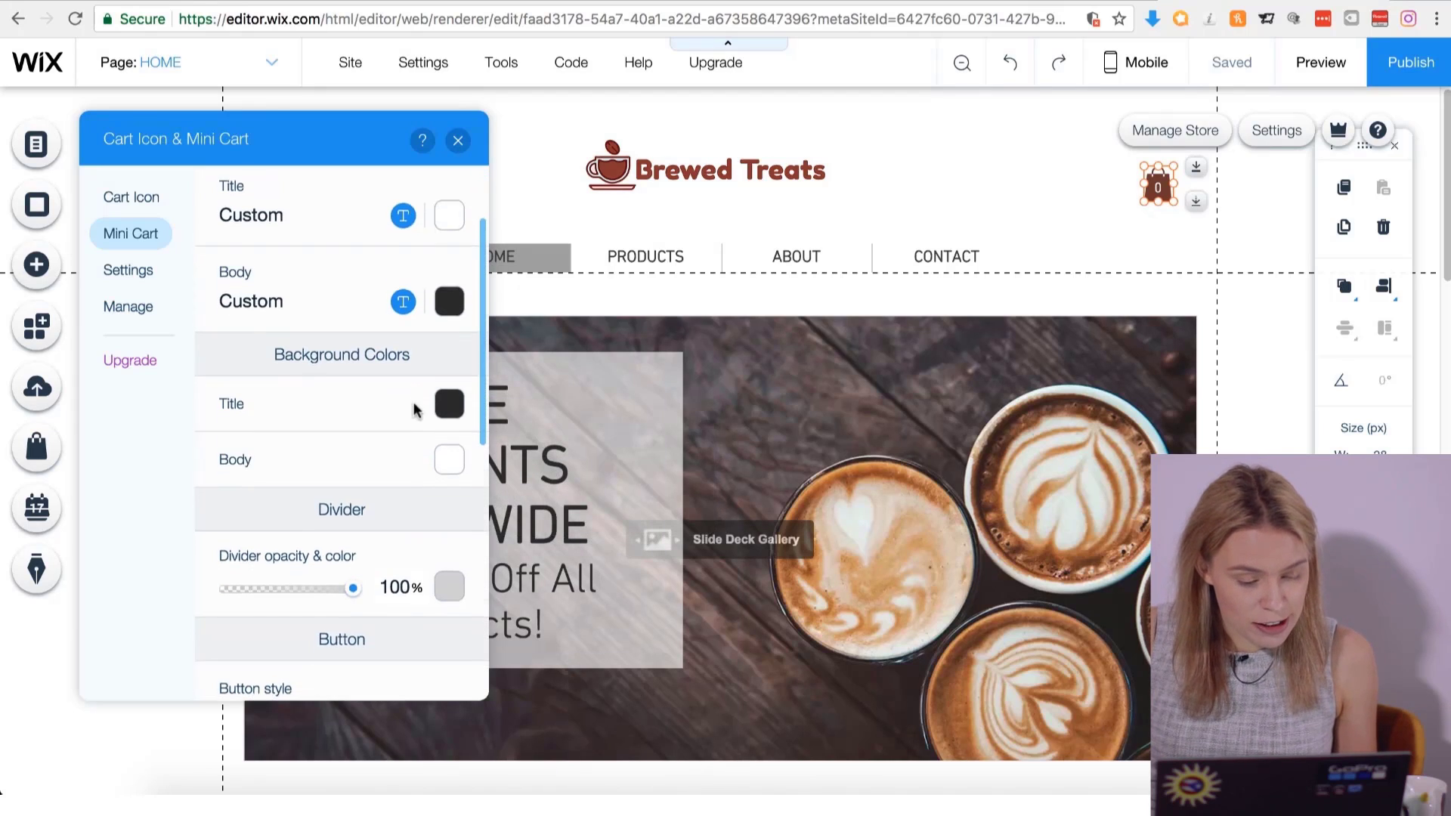
scroll(415, 410, "down", 1)
scroll(309, 431, "down", 6)
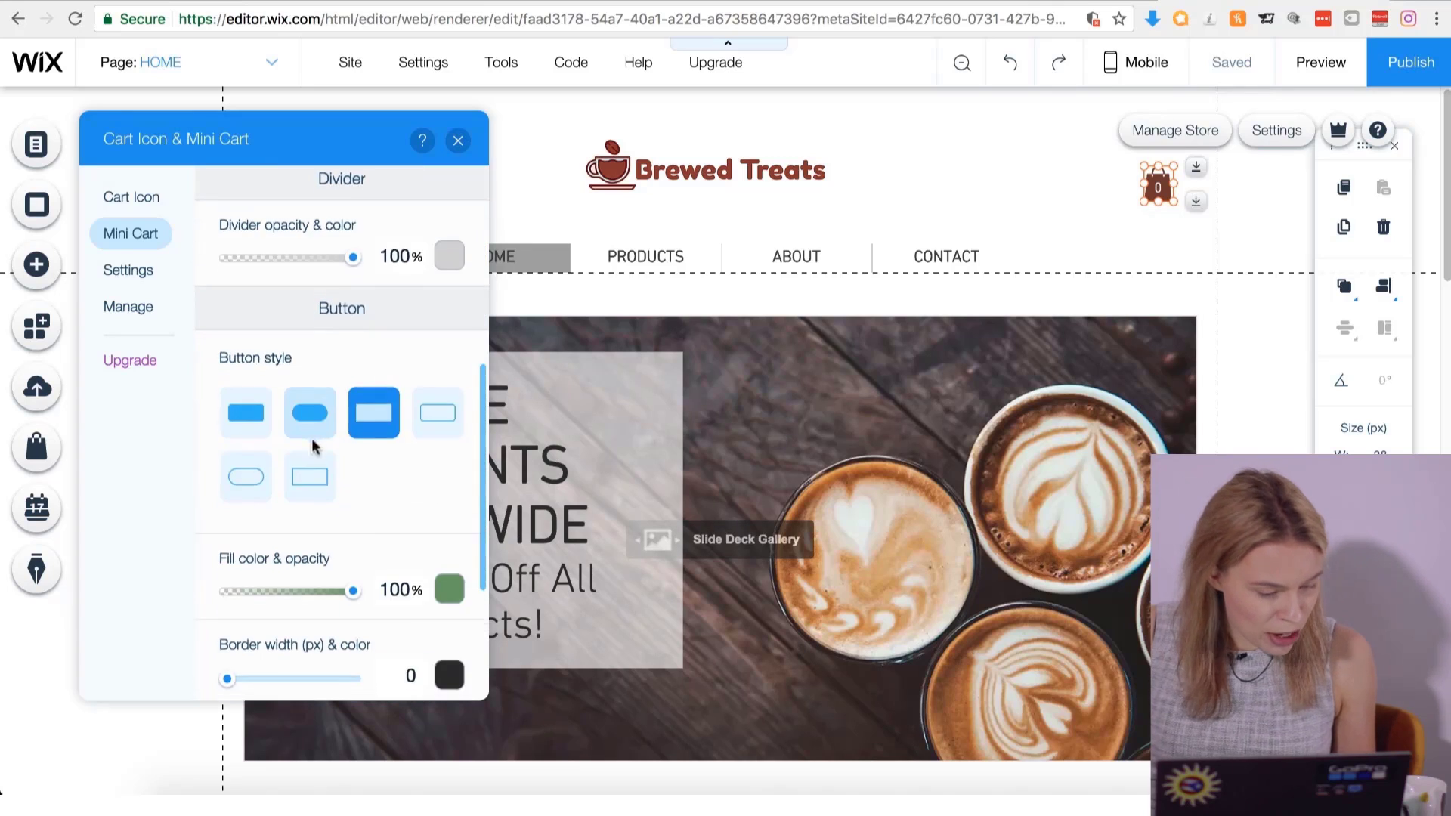
left_click(446, 474)
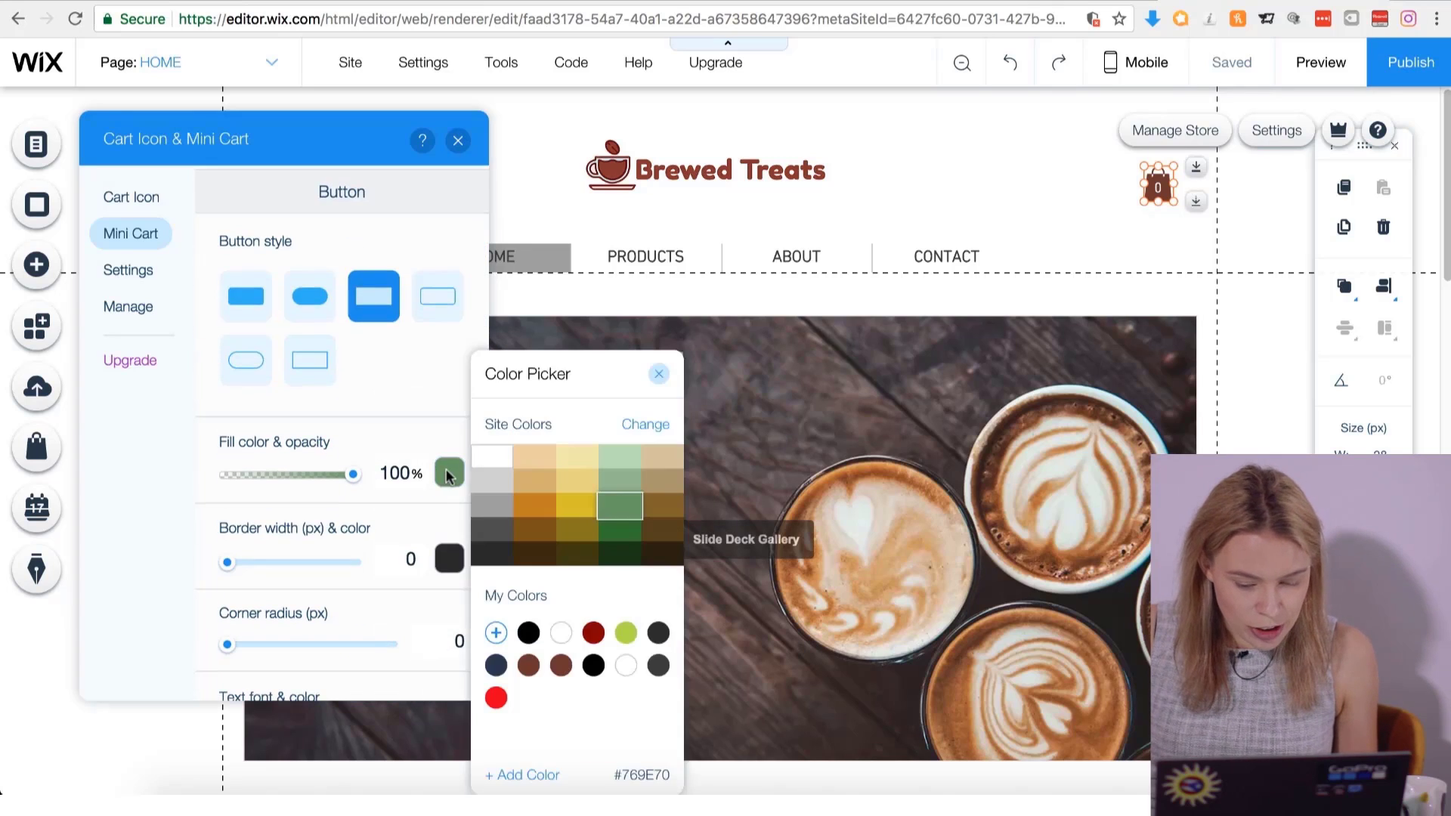
left_click(528, 665)
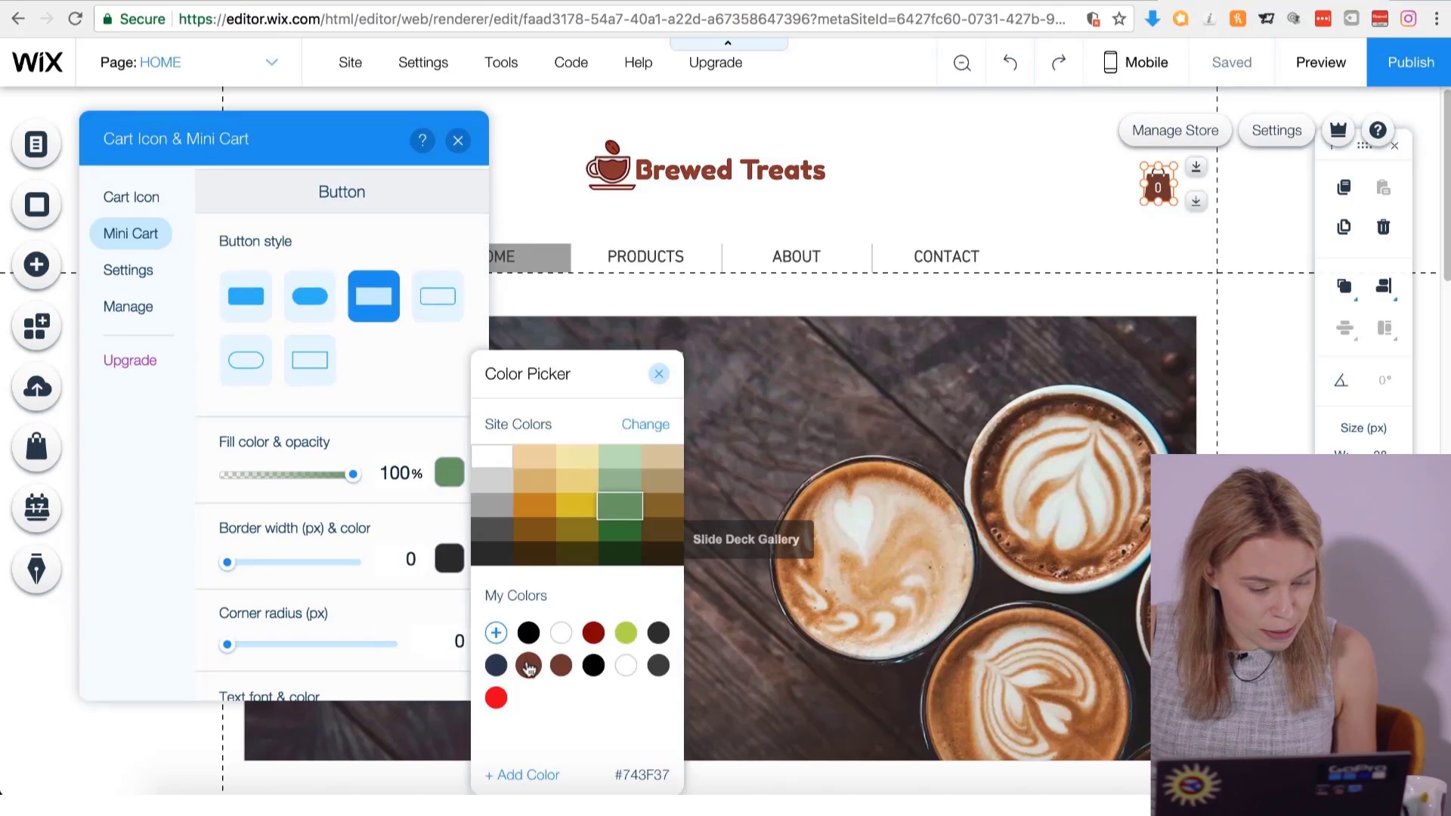
left_click(657, 378)
Set the Mini Cart button's text font to DIN Next Light.
scroll(381, 548, "down", 3)
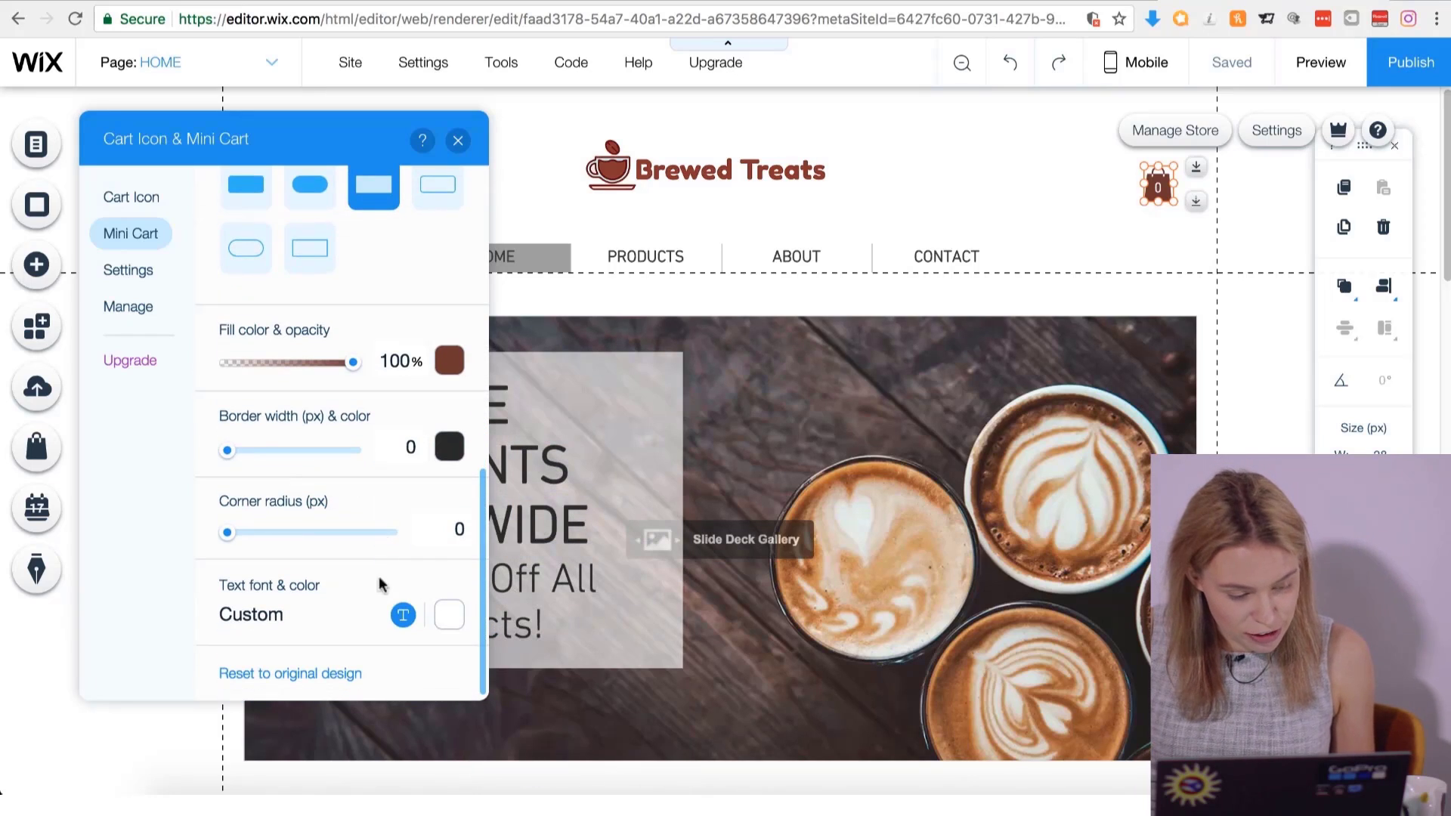
left_click(403, 616)
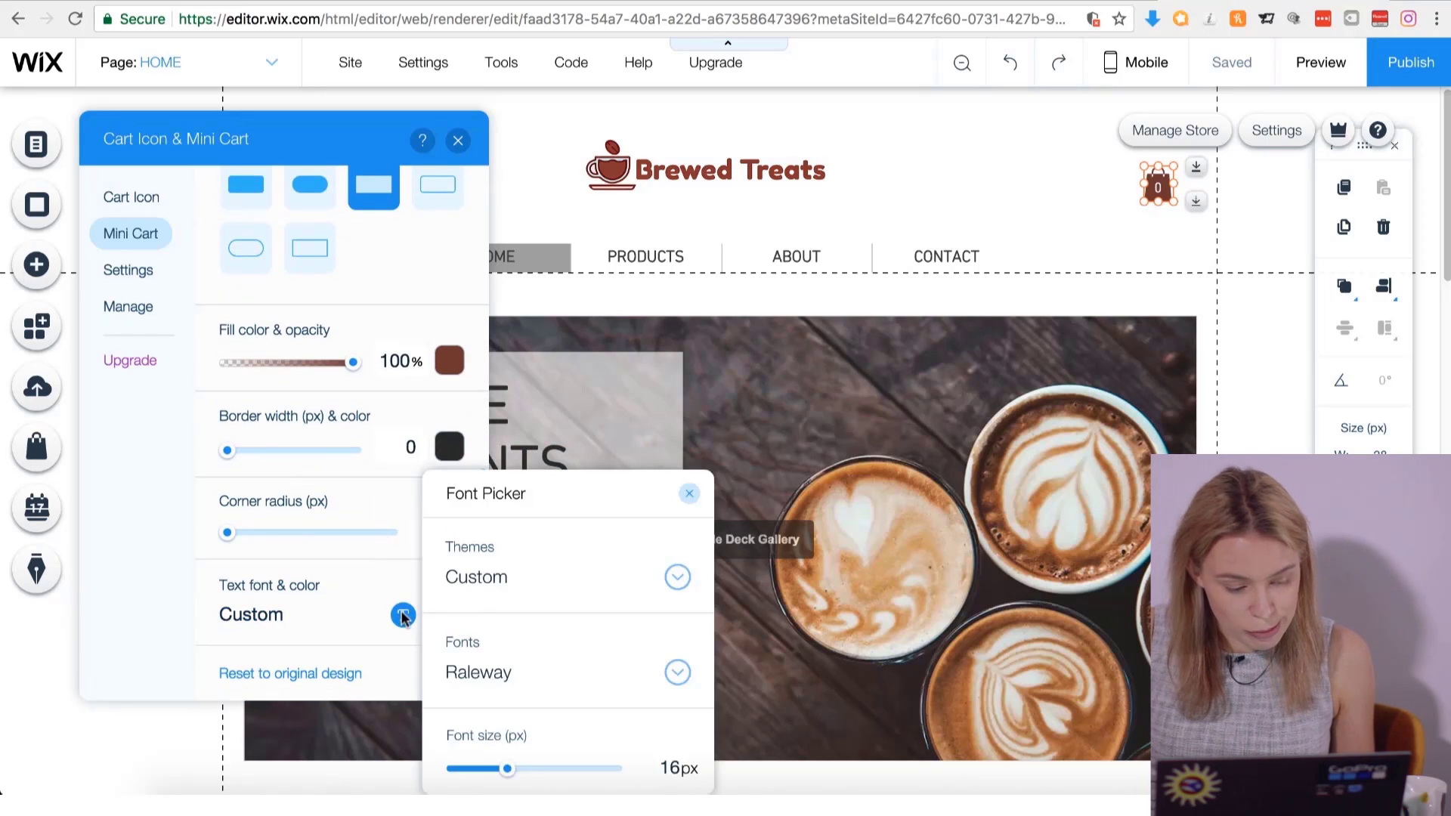
left_click(499, 675)
scroll(578, 425, "up", 10)
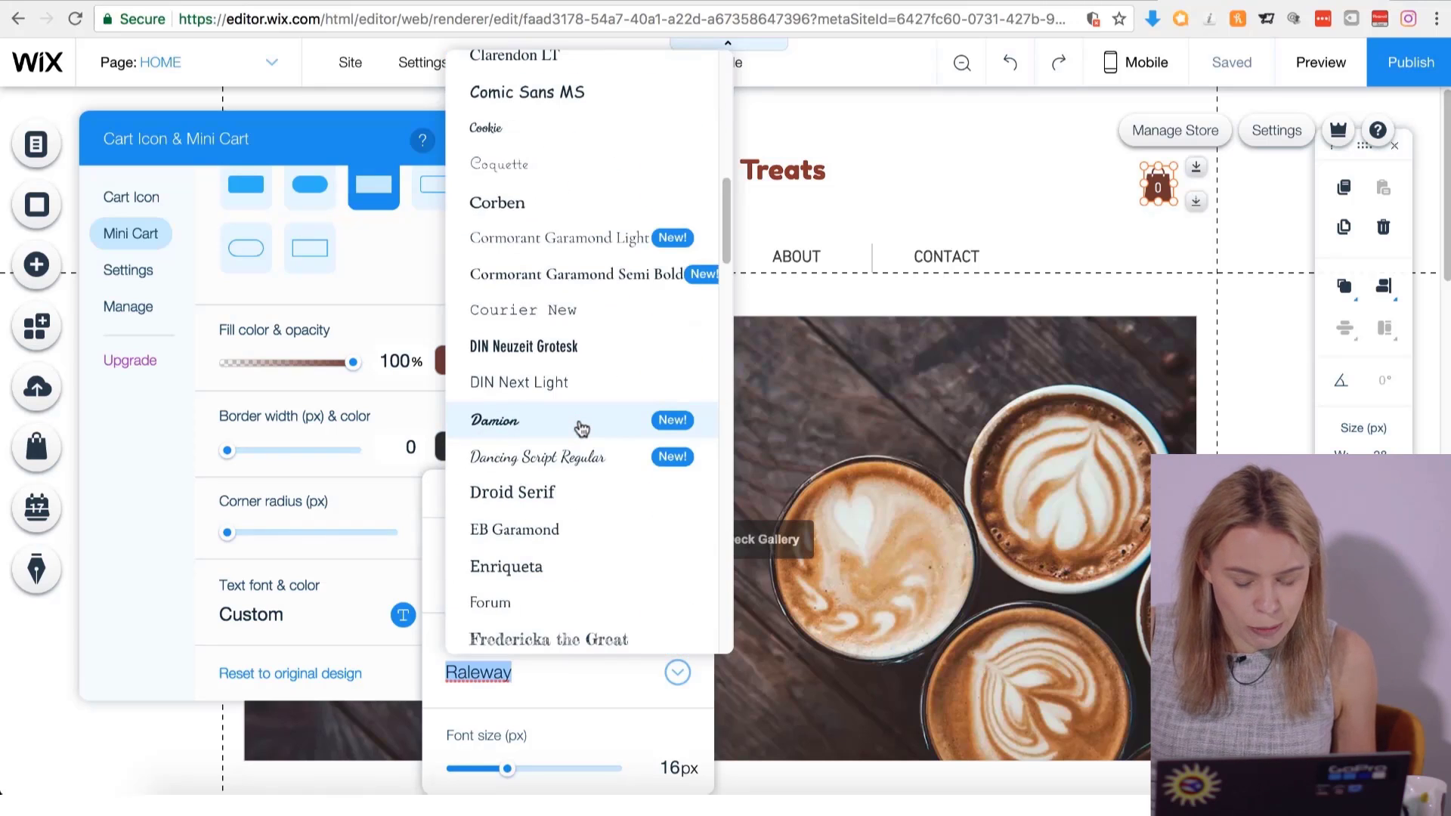
left_click(568, 387)
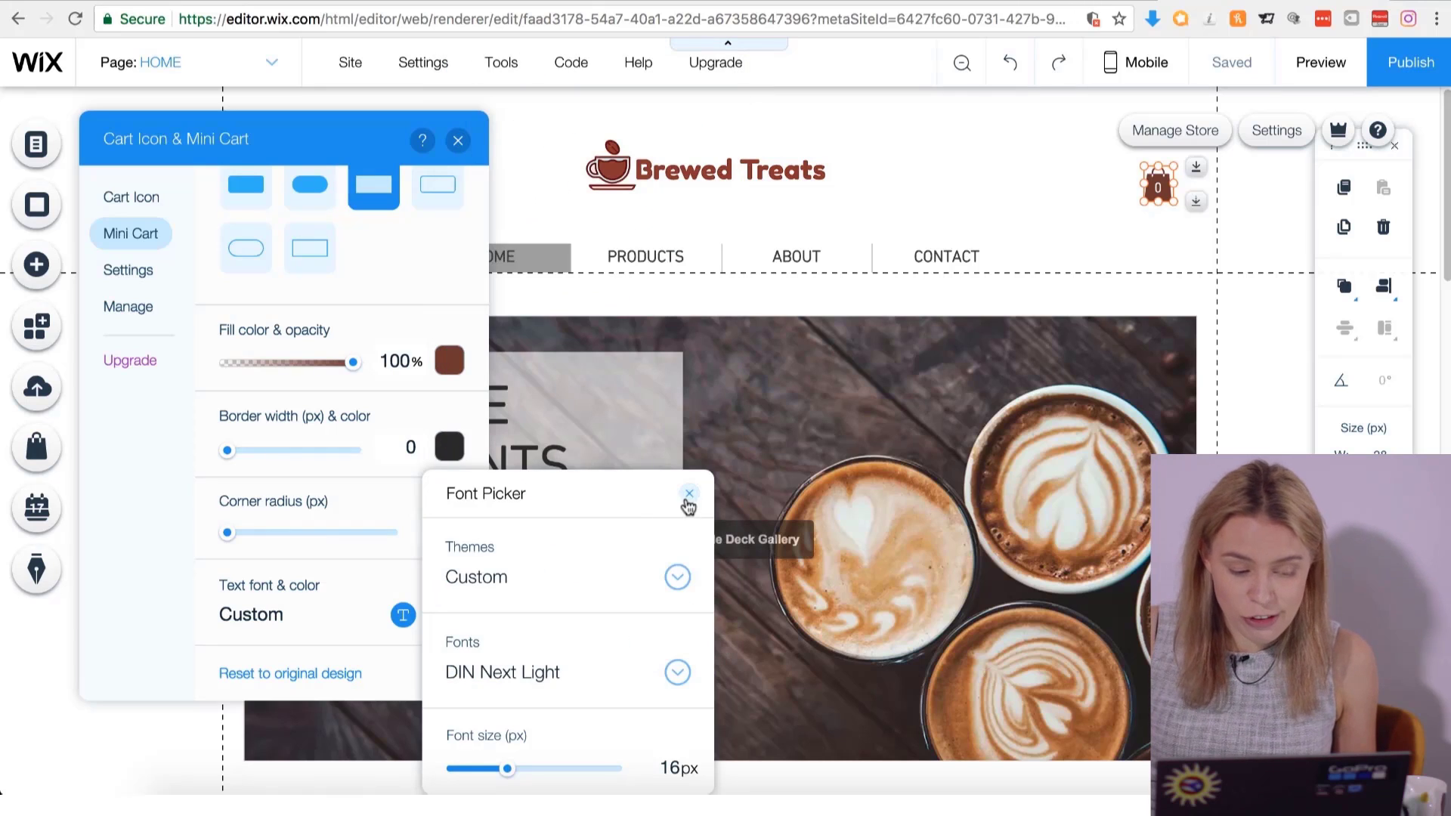
left_click(690, 494)
Make the cart icon open the full Cart page for visitors, and close the cart icon's settings.
scroll(314, 344, "up", 10)
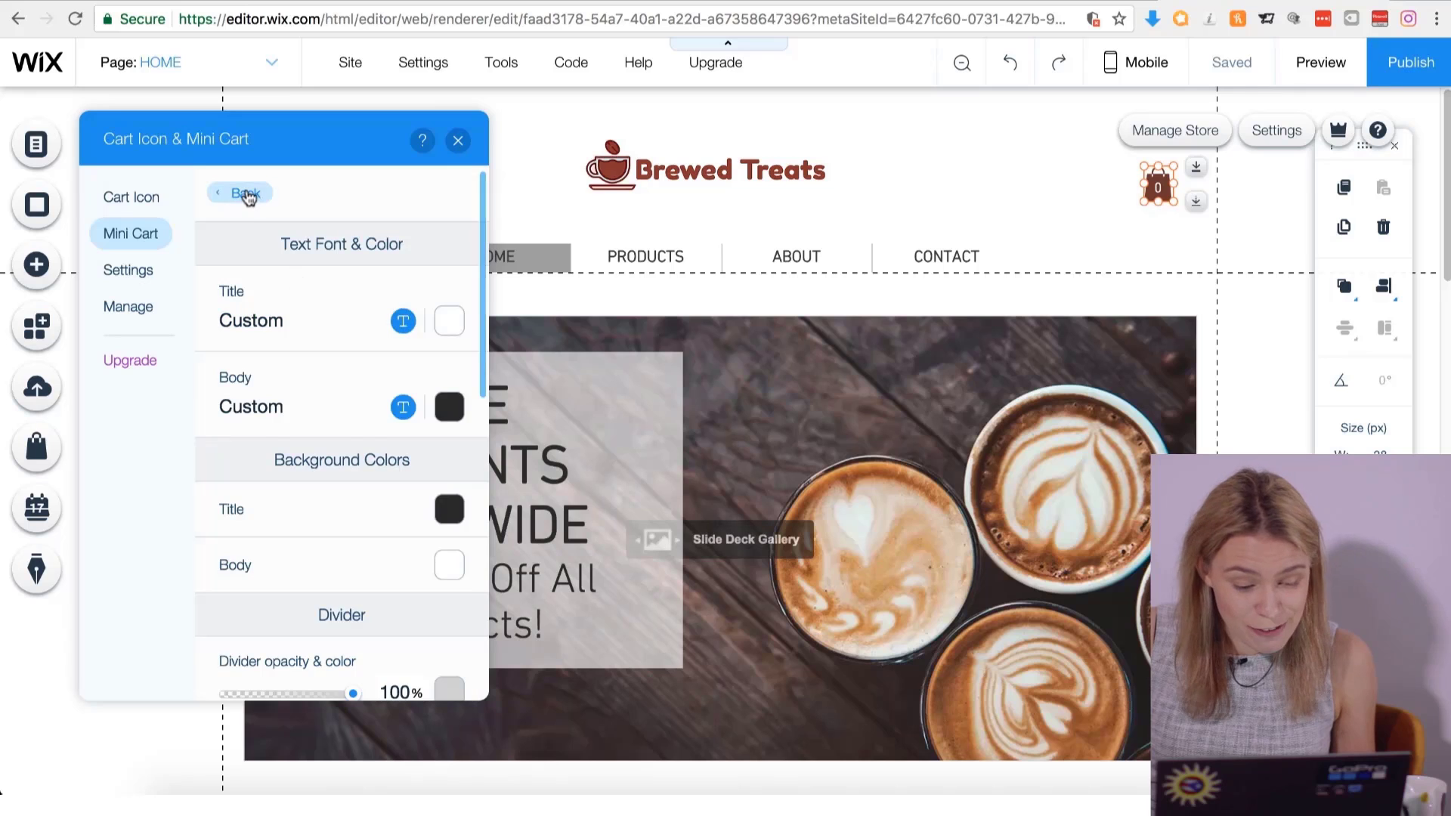
left_click(247, 195)
left_click(137, 274)
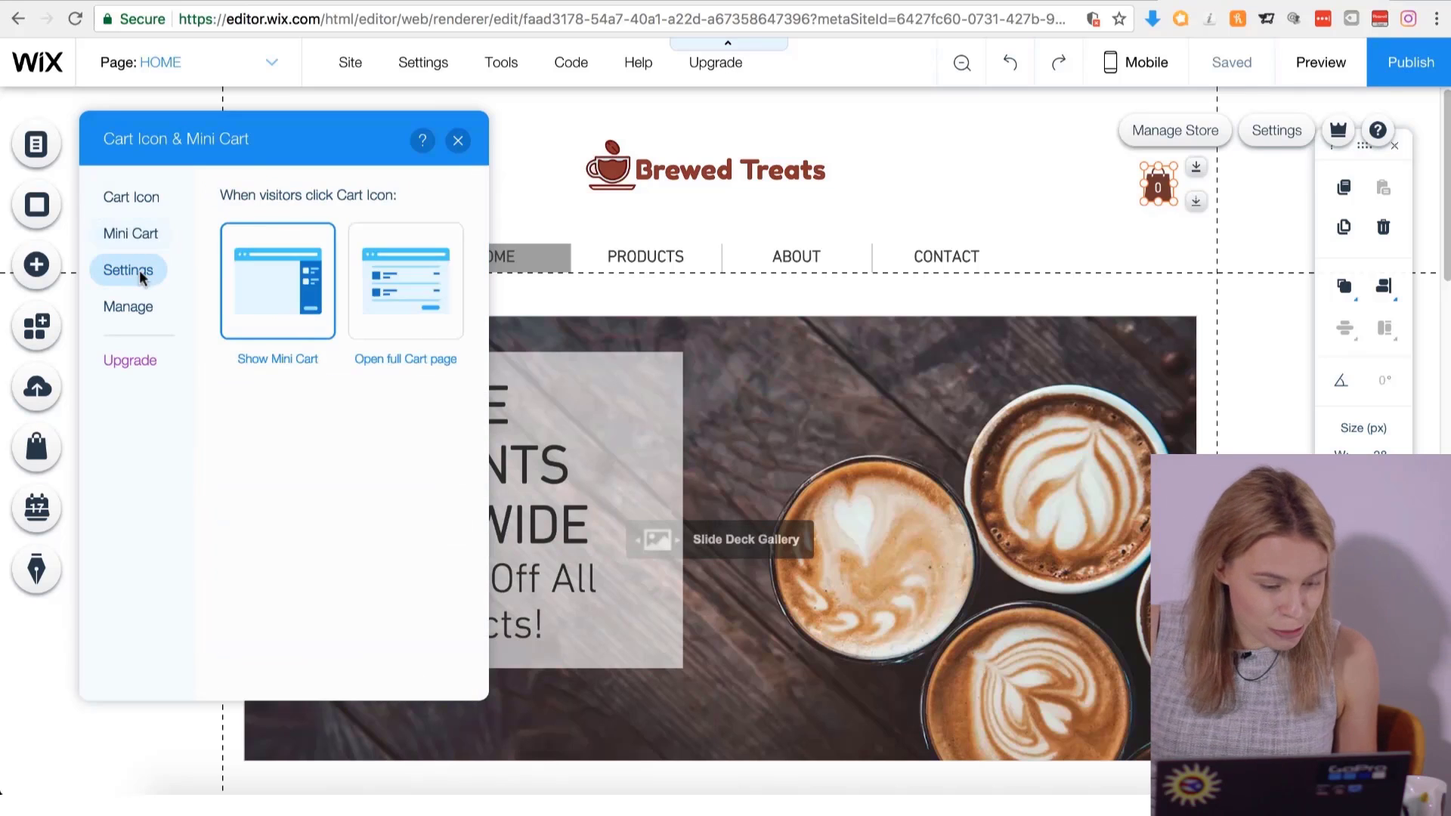
left_click(391, 319)
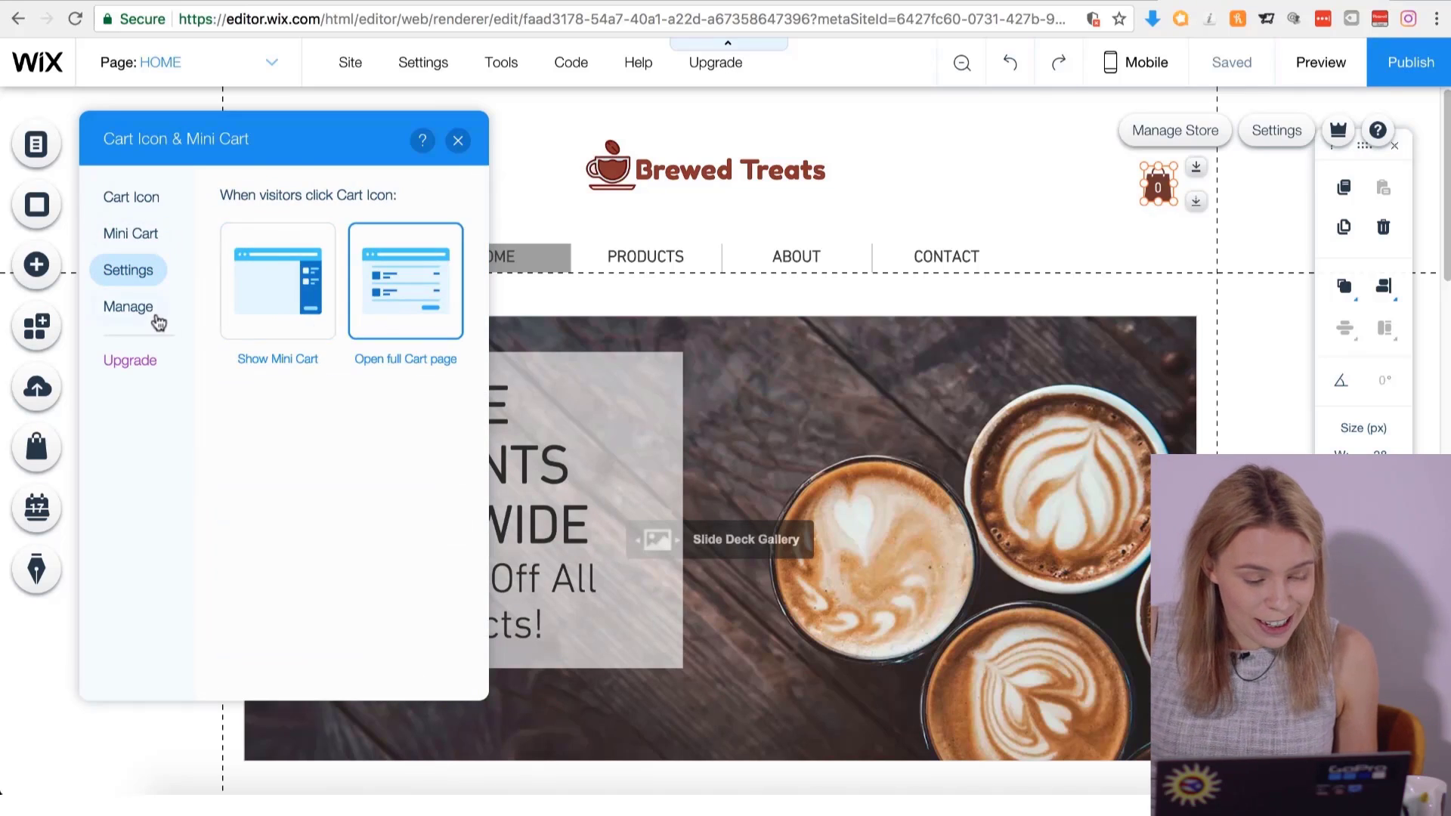
left_click(131, 197)
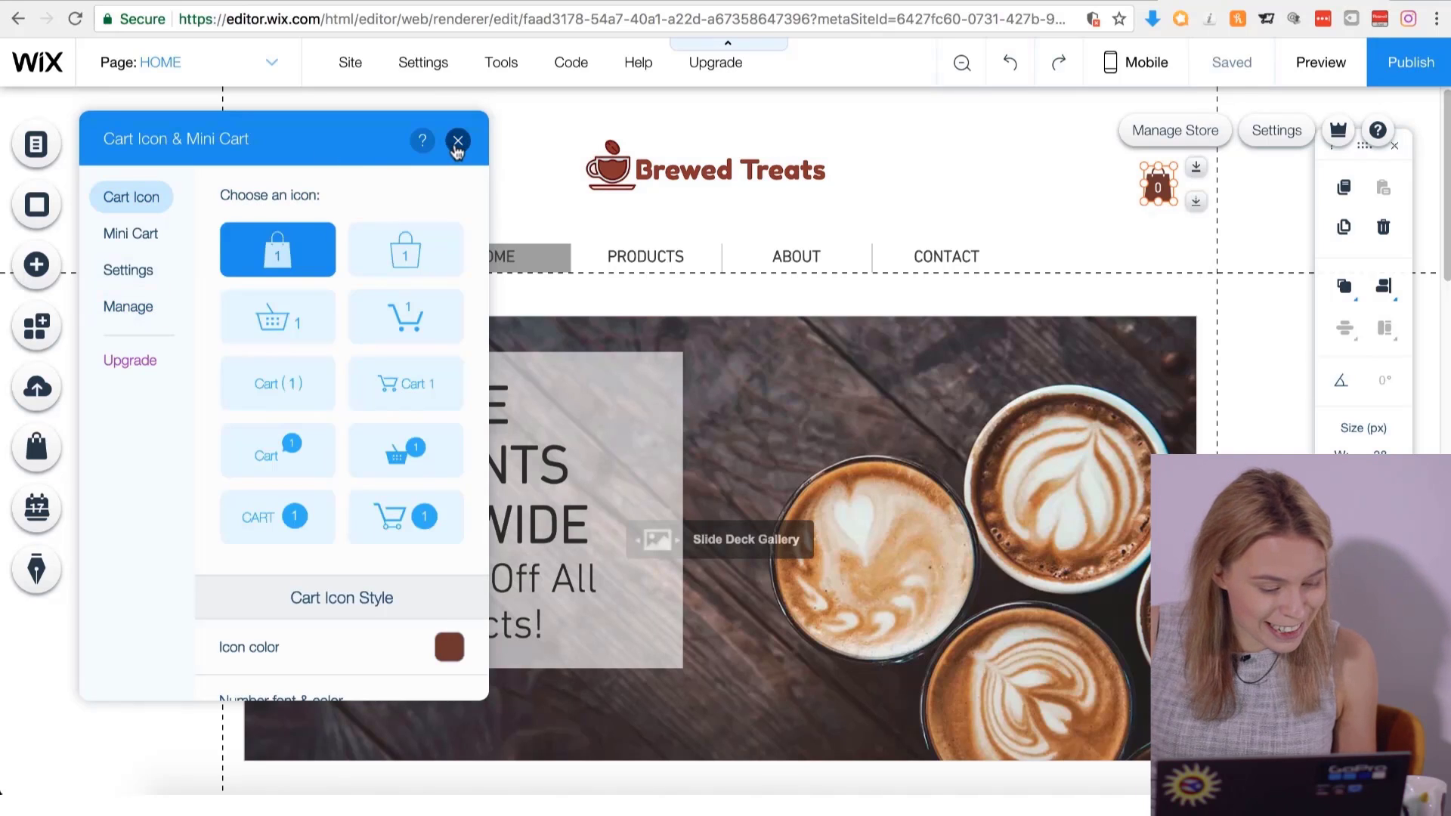
left_click(458, 142)
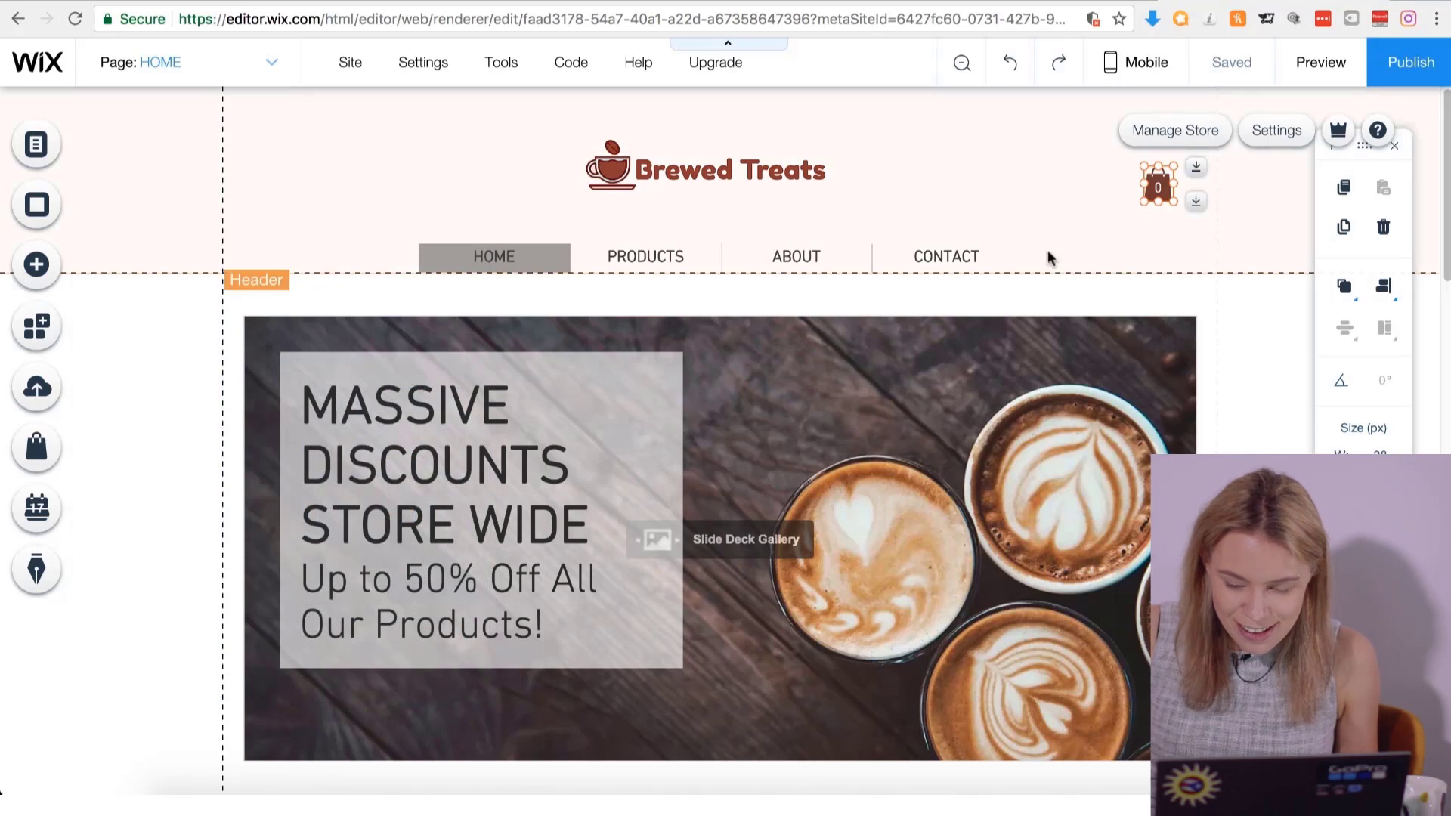
left_click(1079, 307)
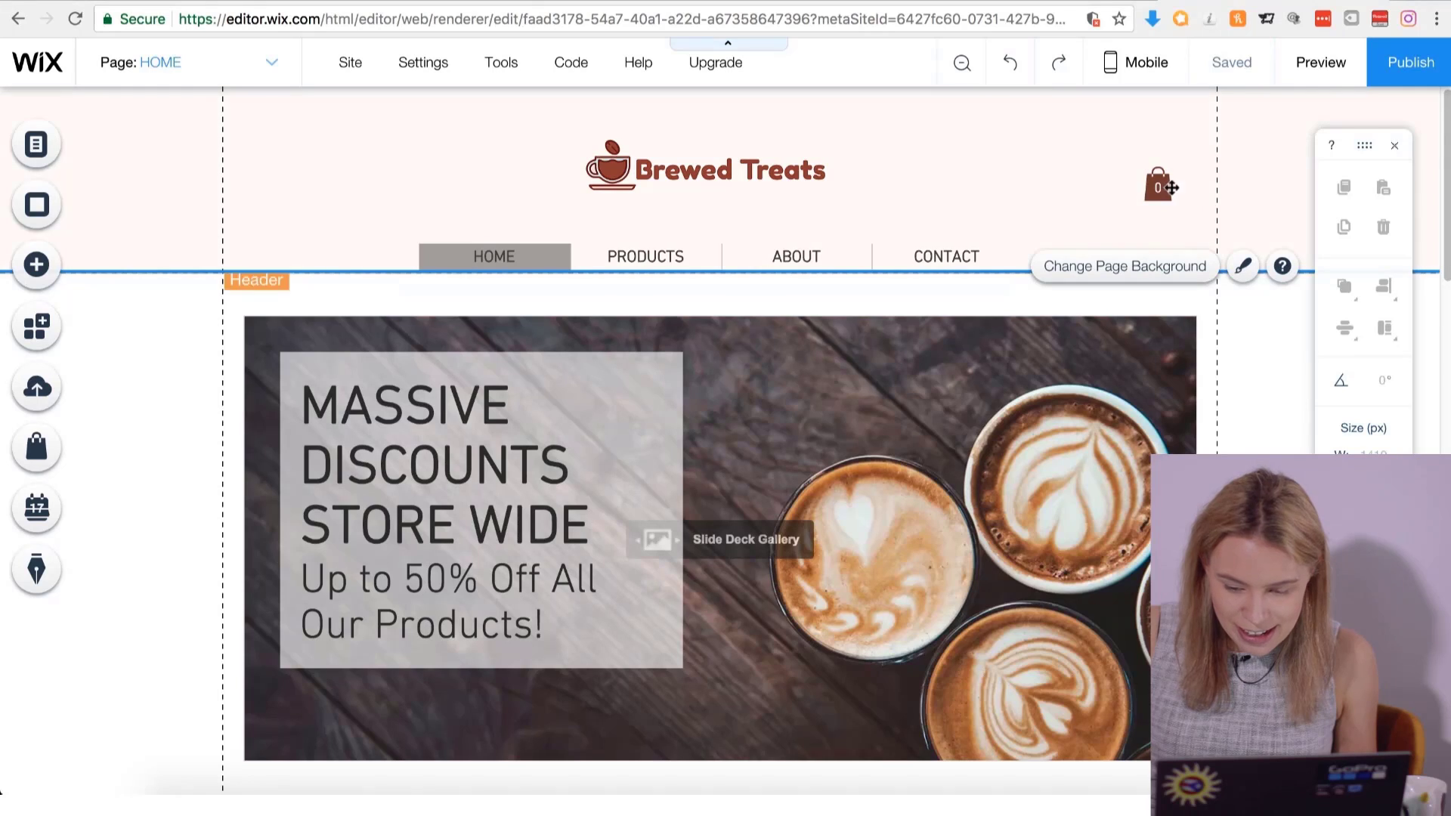
Preview the site and check the page that the header's cart icon opens.
left_click(1316, 74)
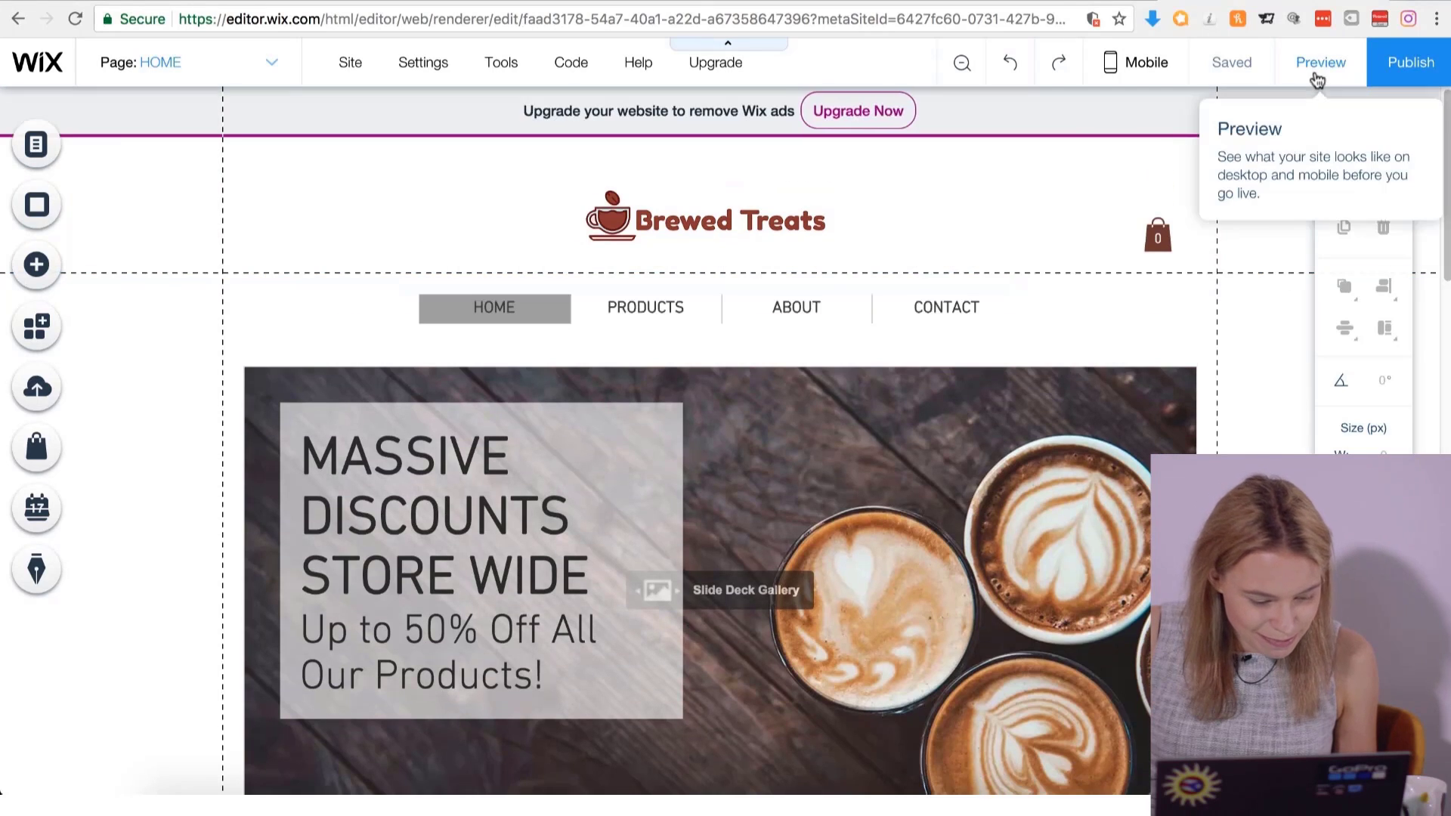
left_click(1175, 237)
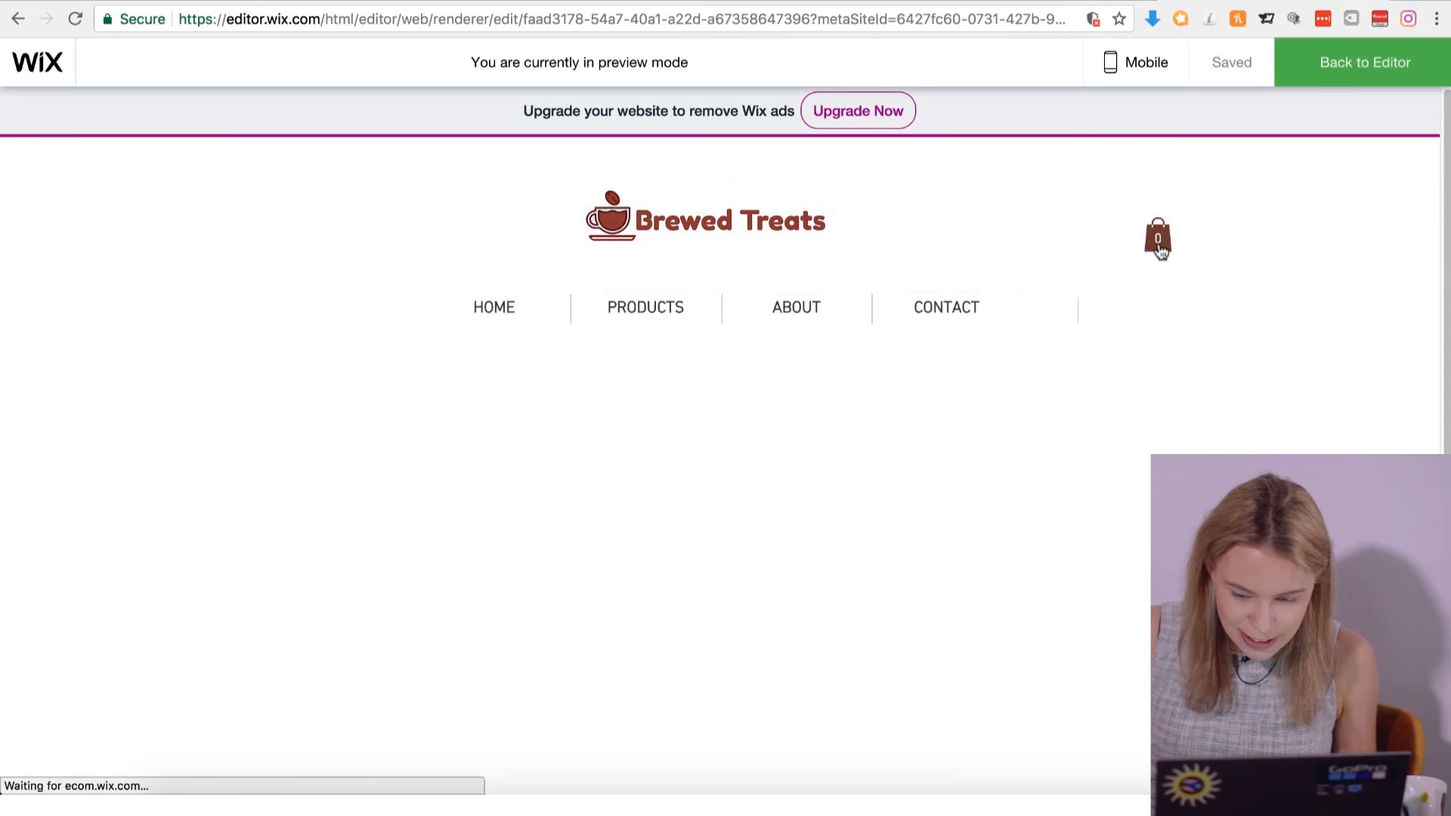
scroll(846, 421, "down", 1)
Add the Unicorn Ceramic Coffee Mug from the Coffee Mugs page to the cart in the preview, and return to the editor.
mouse_move(710, 282)
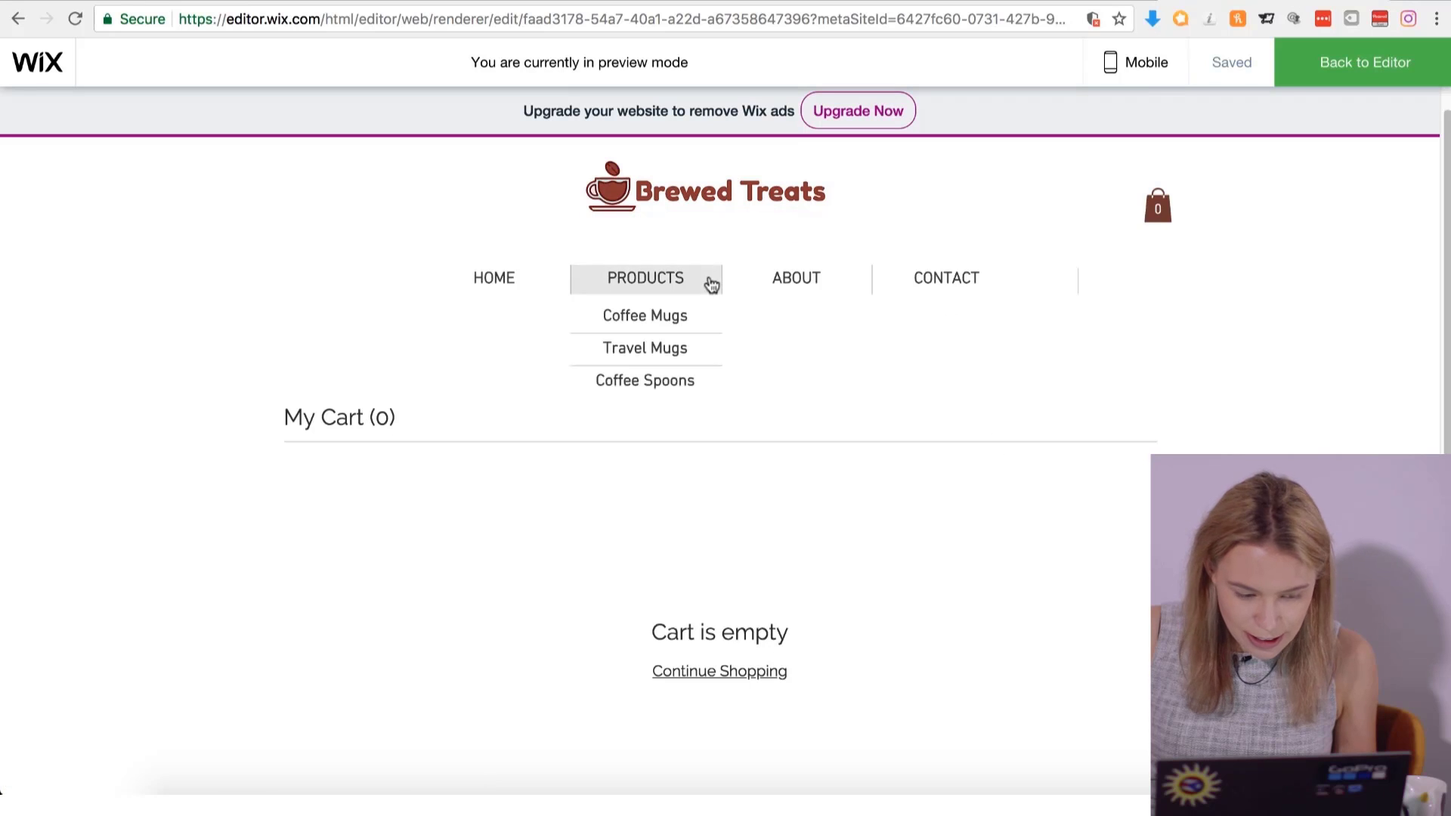
left_click(671, 316)
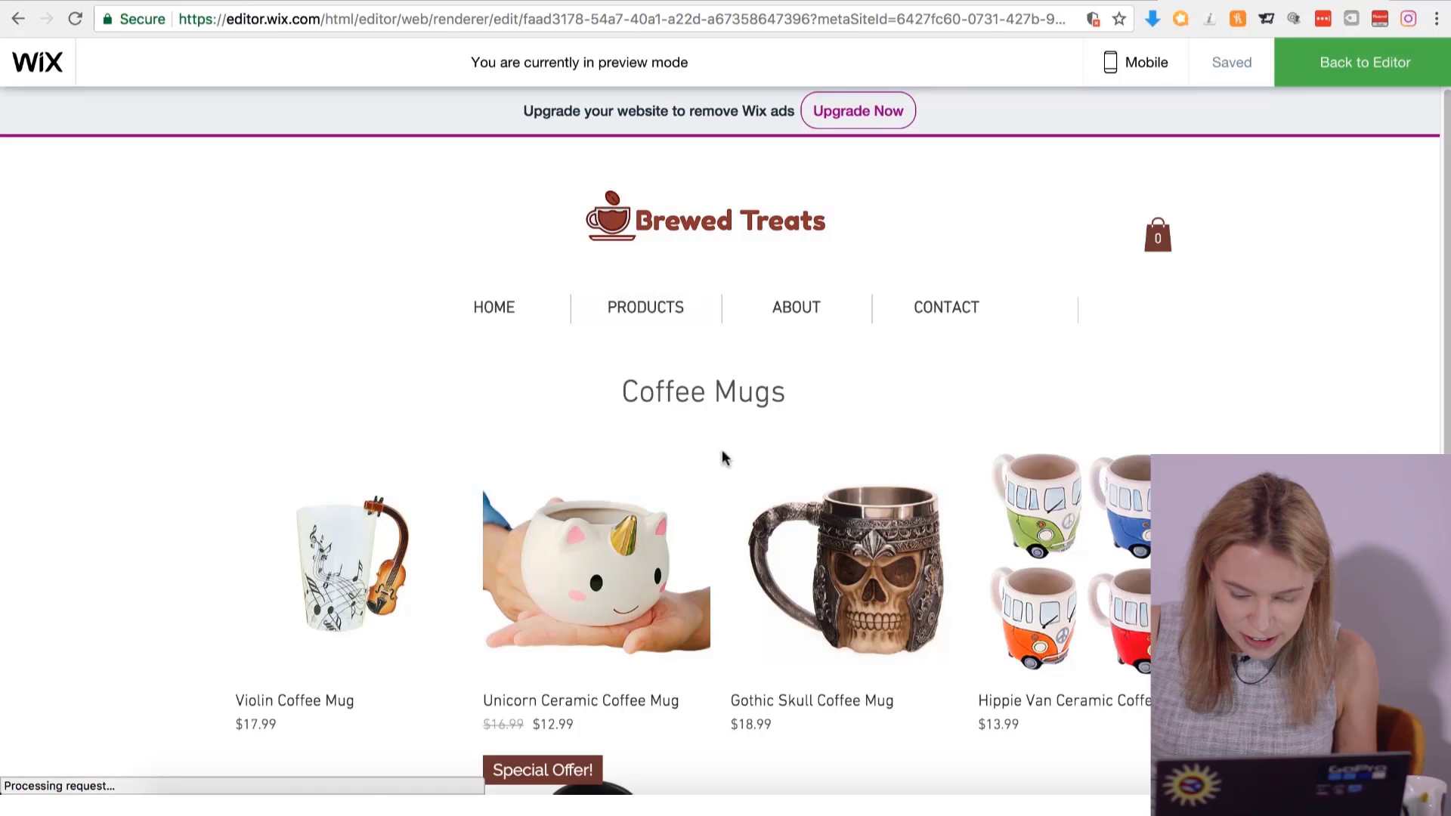
scroll(601, 627, "down", 1)
left_click(603, 494)
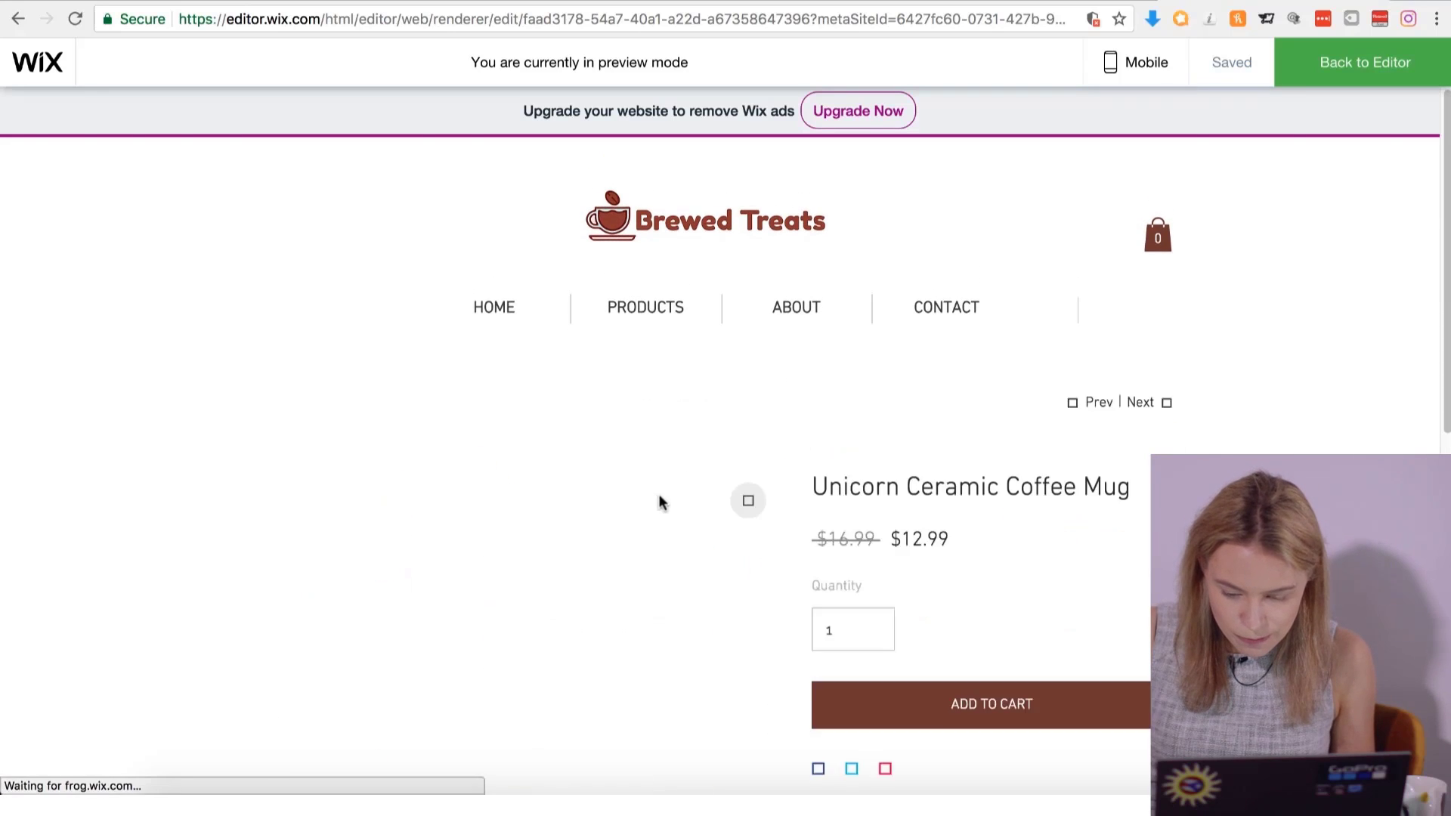
left_click(1011, 714)
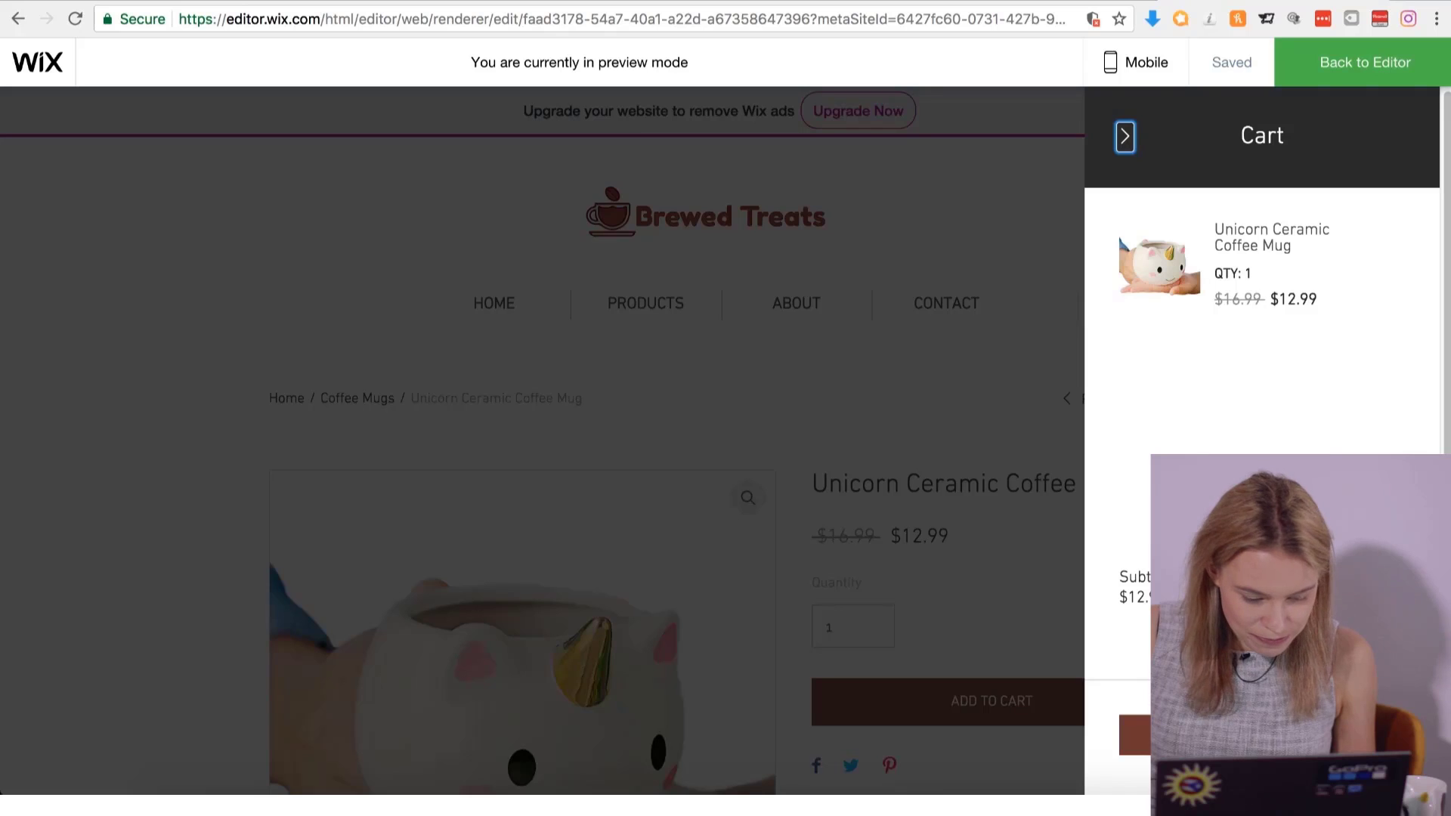
left_click(1351, 65)
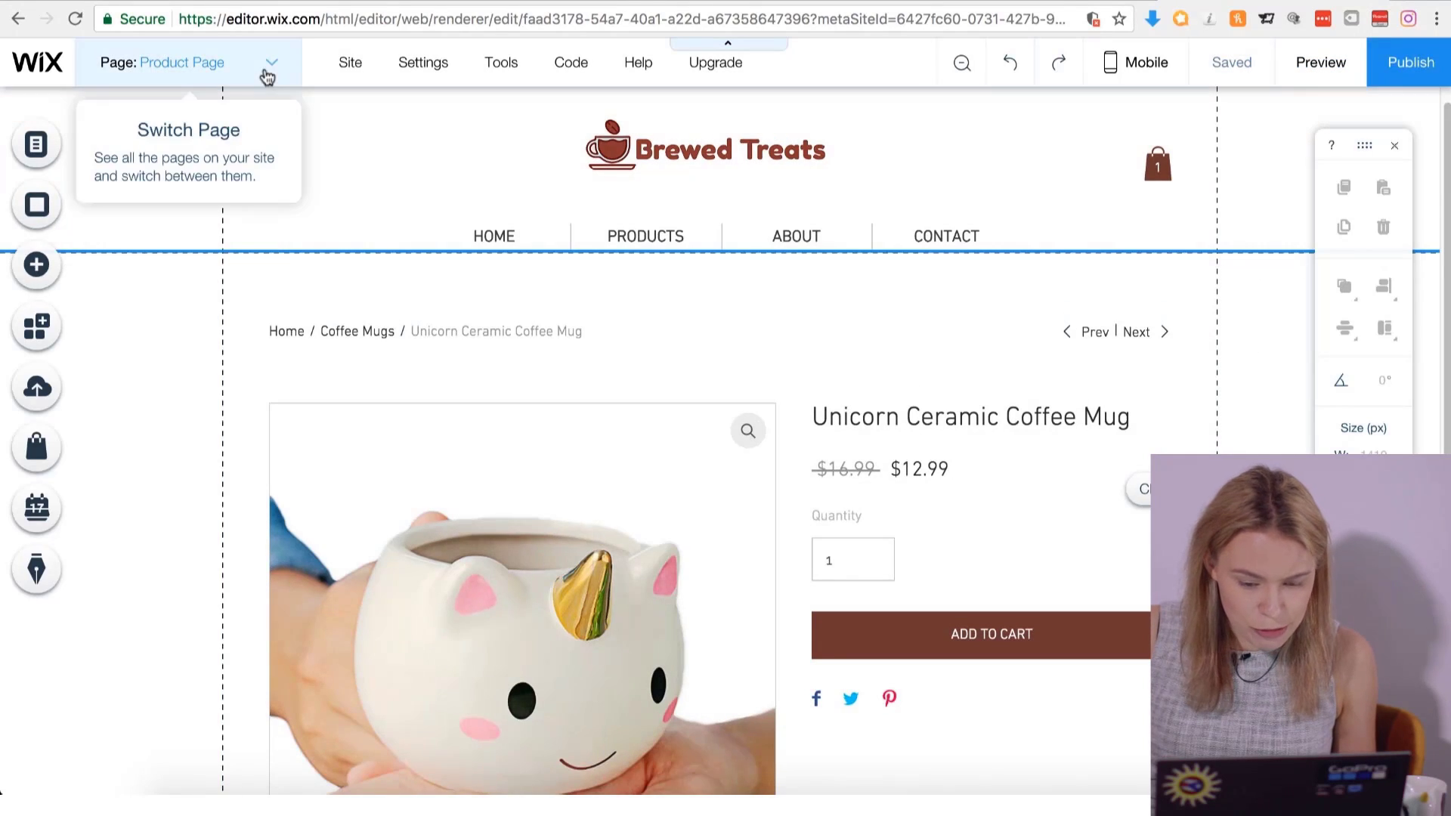
Switch to the Shopping Cart page and open the cart's options for displaying delivery rates and tax costs.
left_click(268, 77)
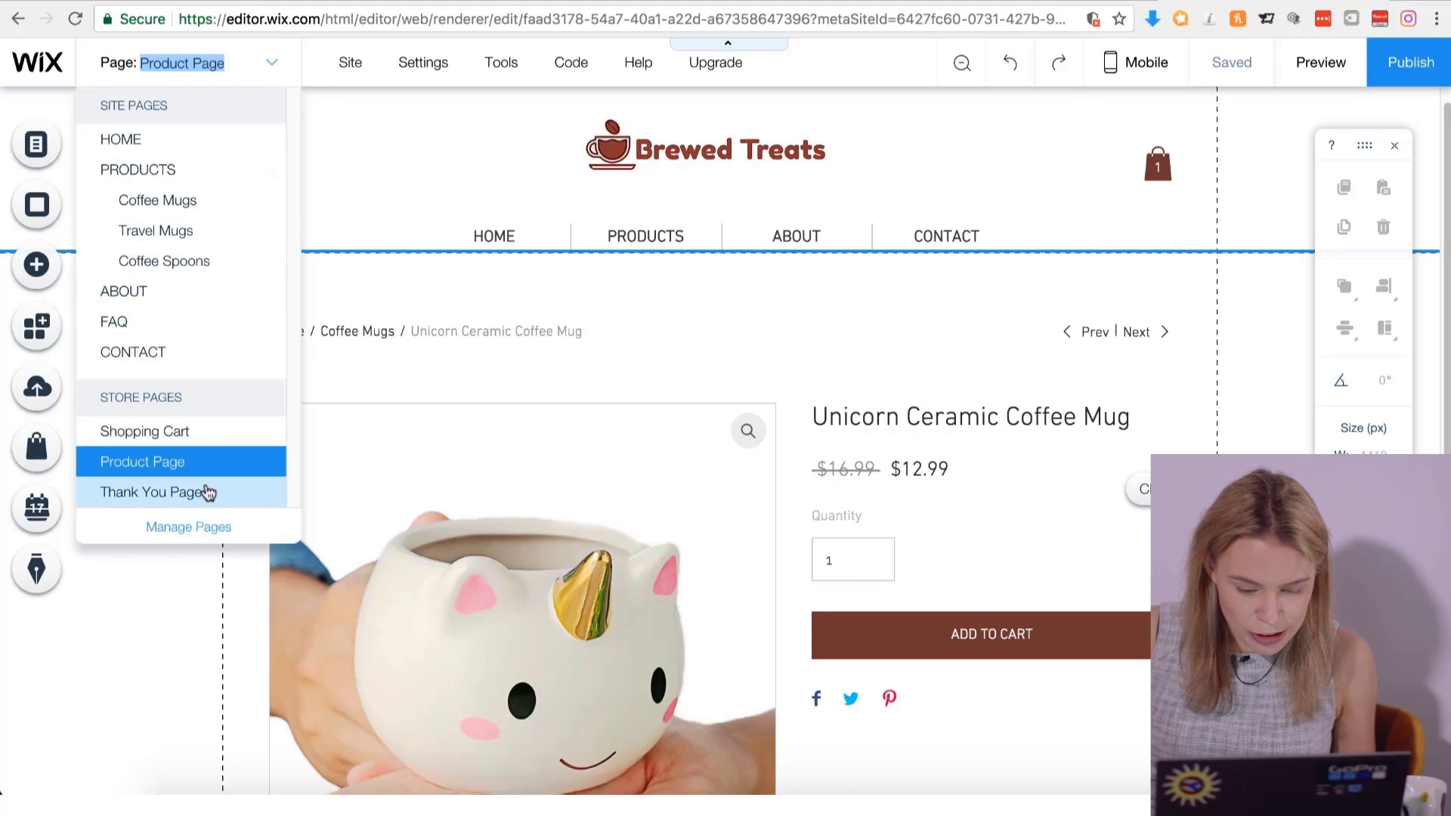
left_click(191, 445)
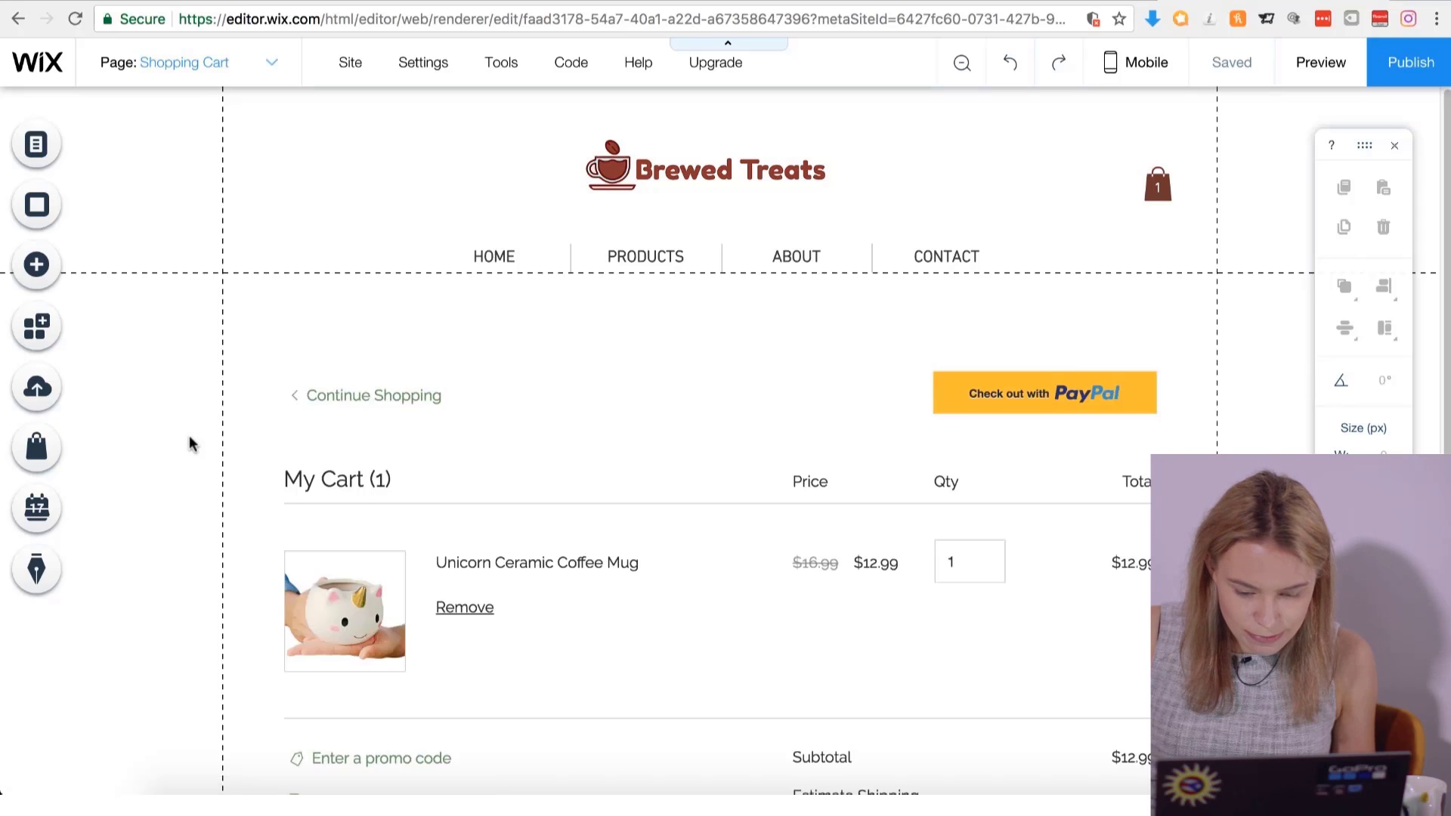
left_click(470, 468)
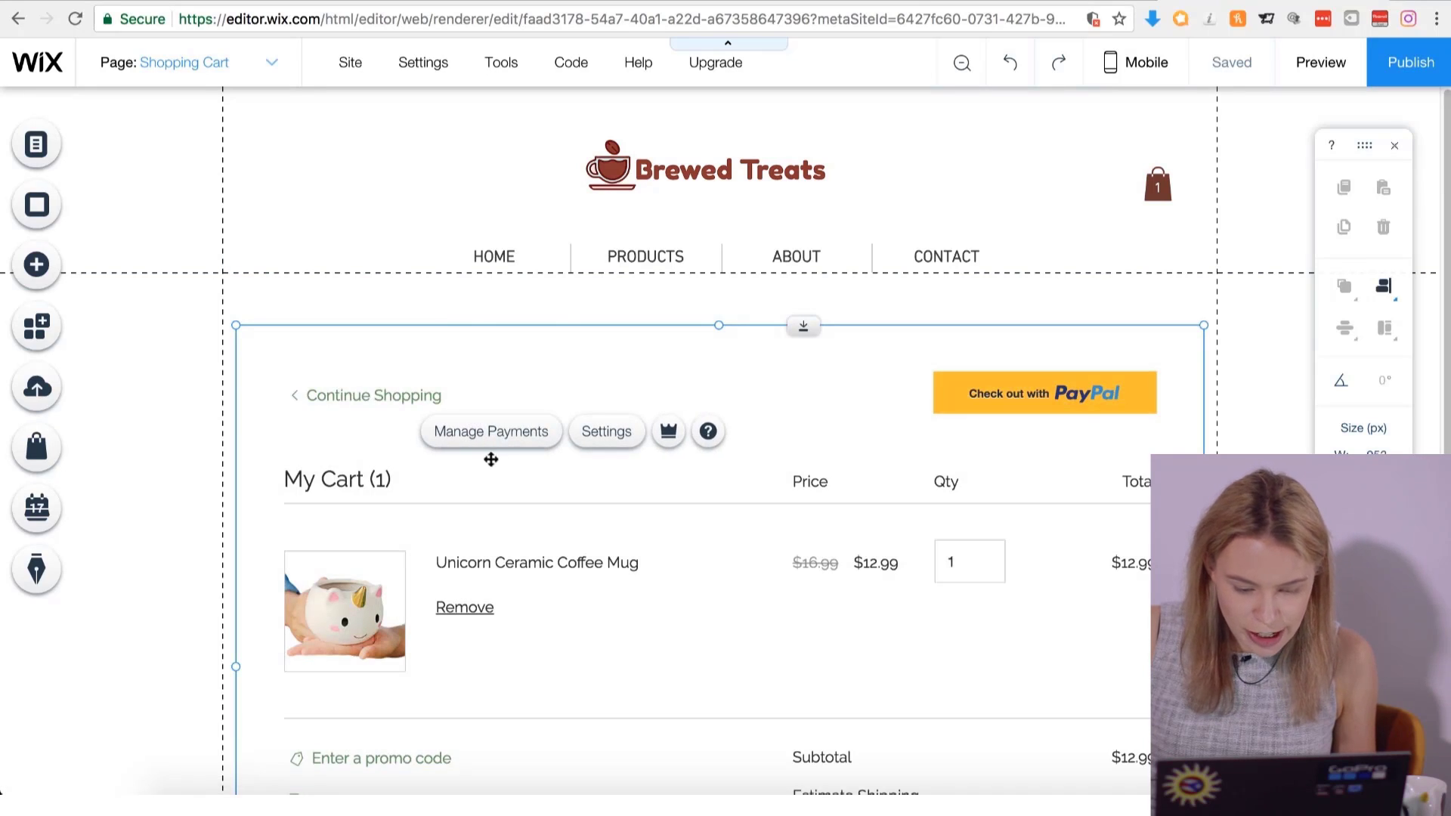
left_click(606, 431)
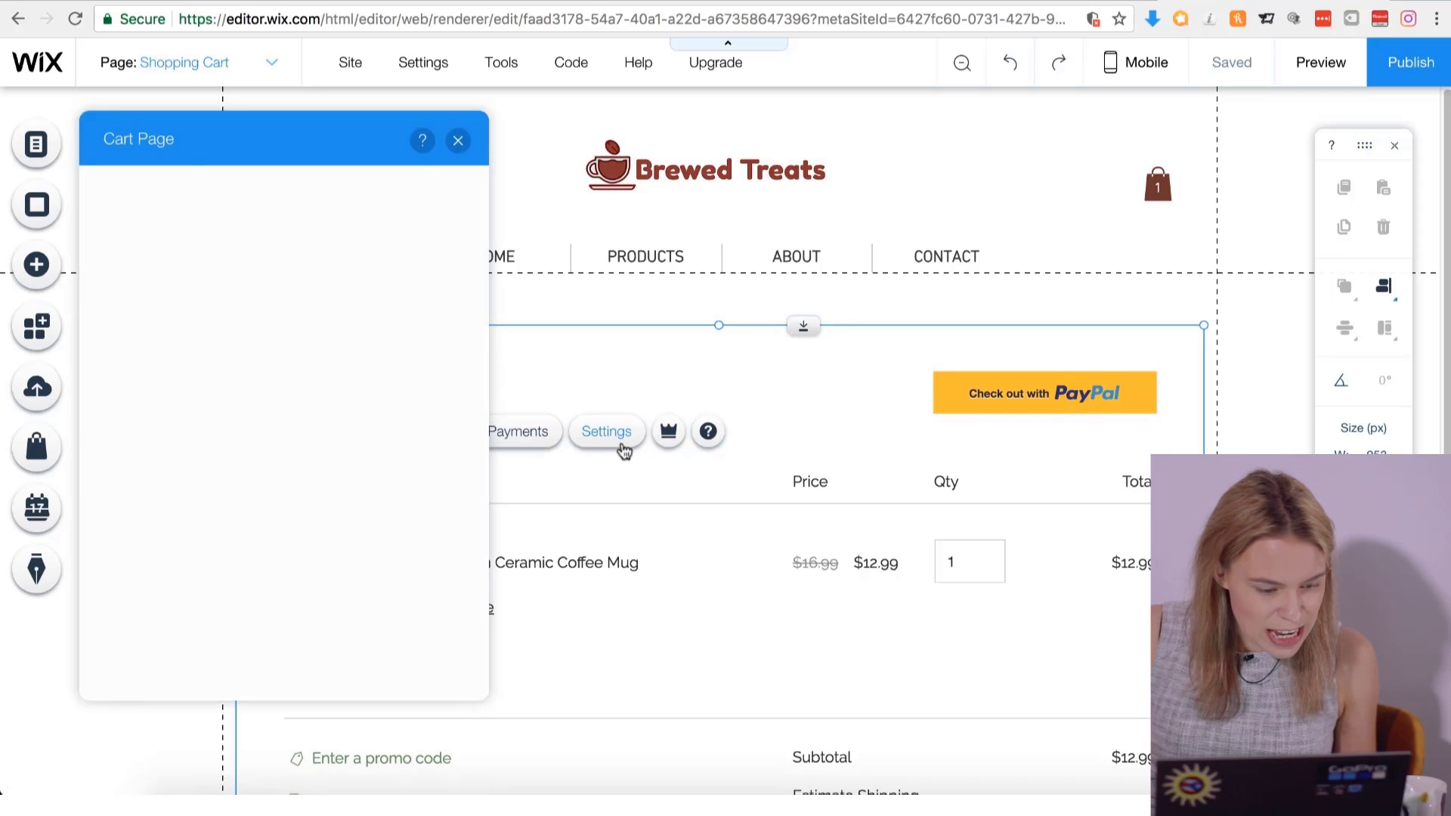
scroll(622, 446, "down", 3)
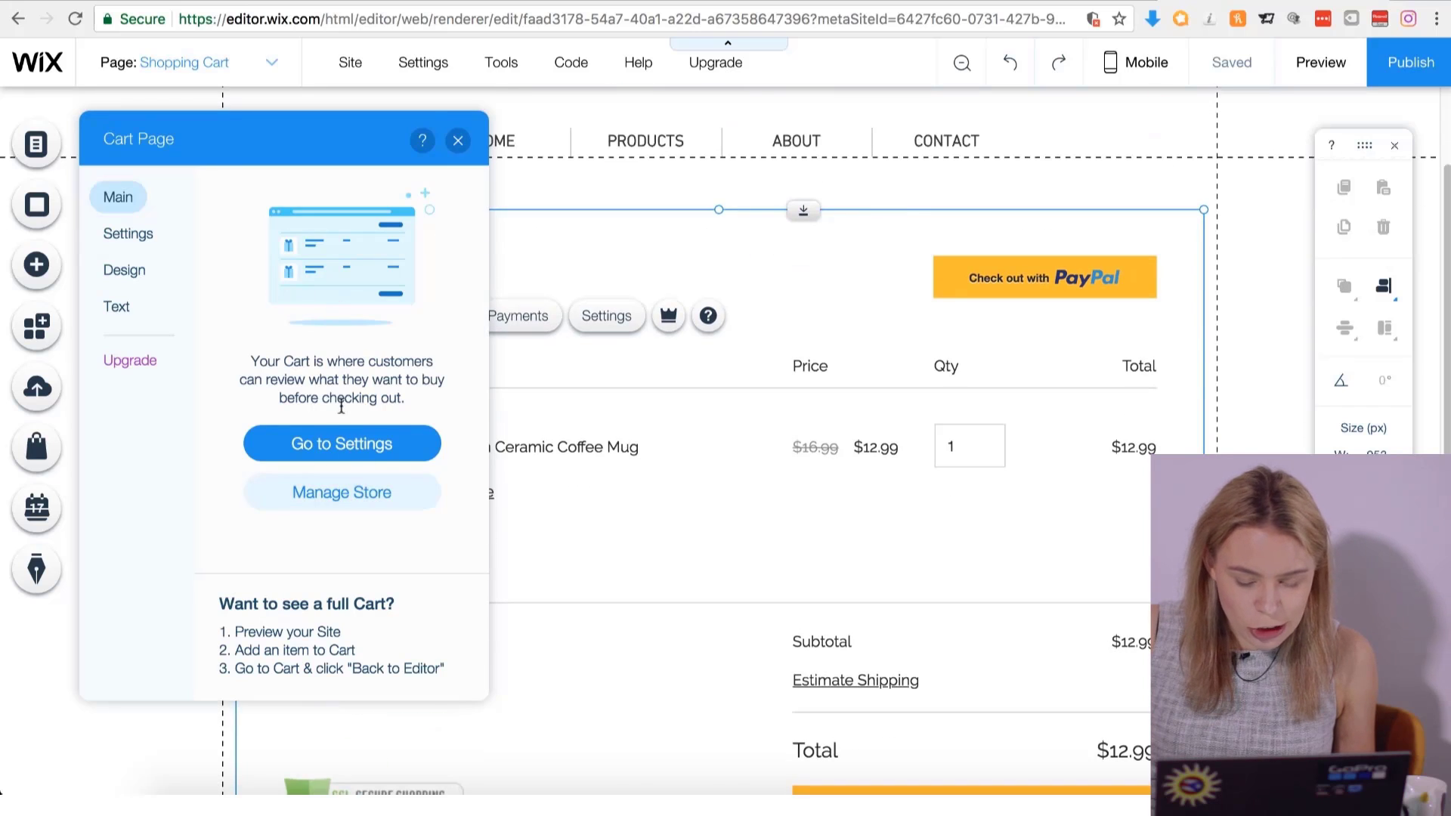
left_click(139, 235)
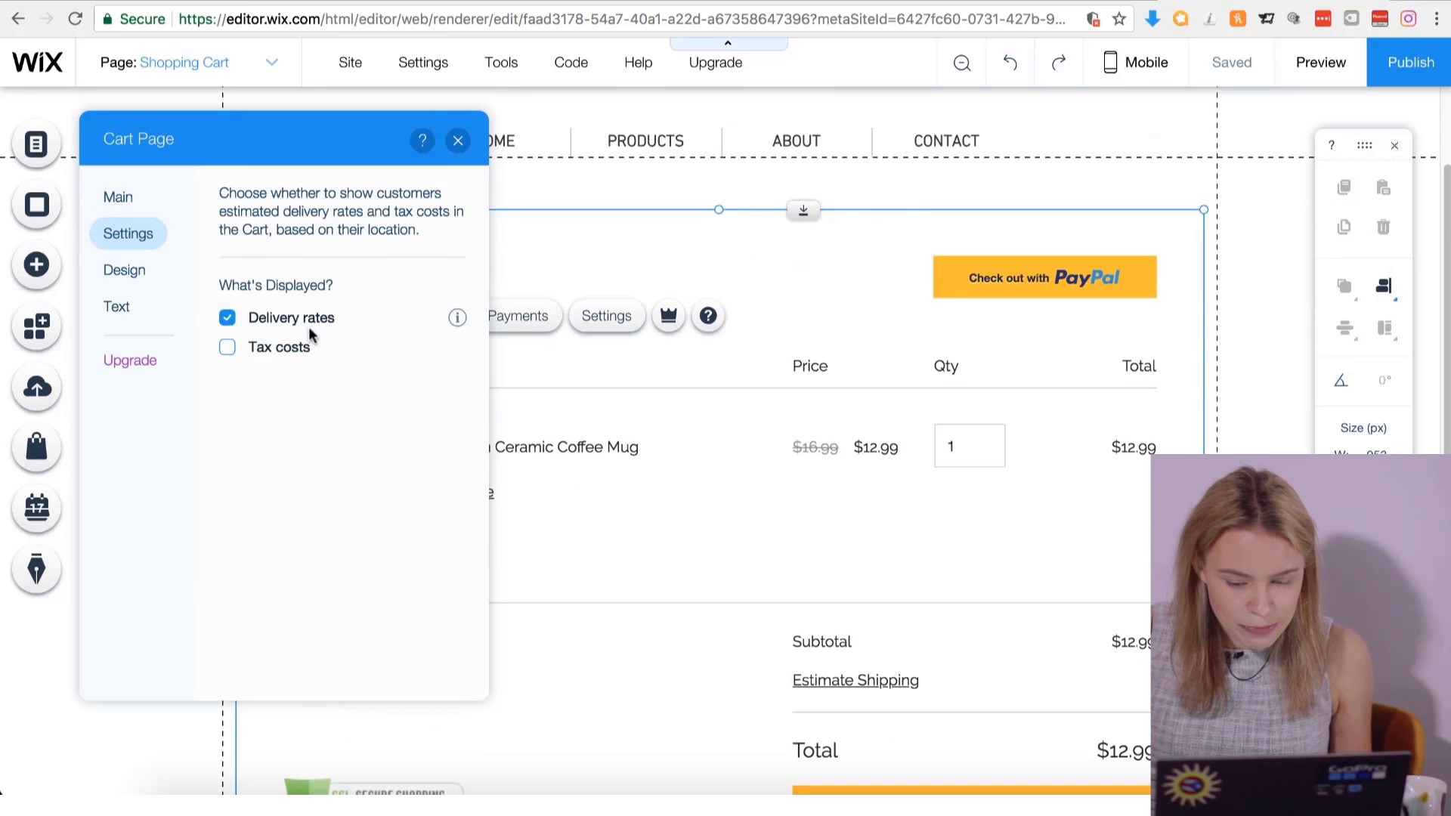
Set the font of the Cart page's titles to DIN Next Light.
left_click(125, 271)
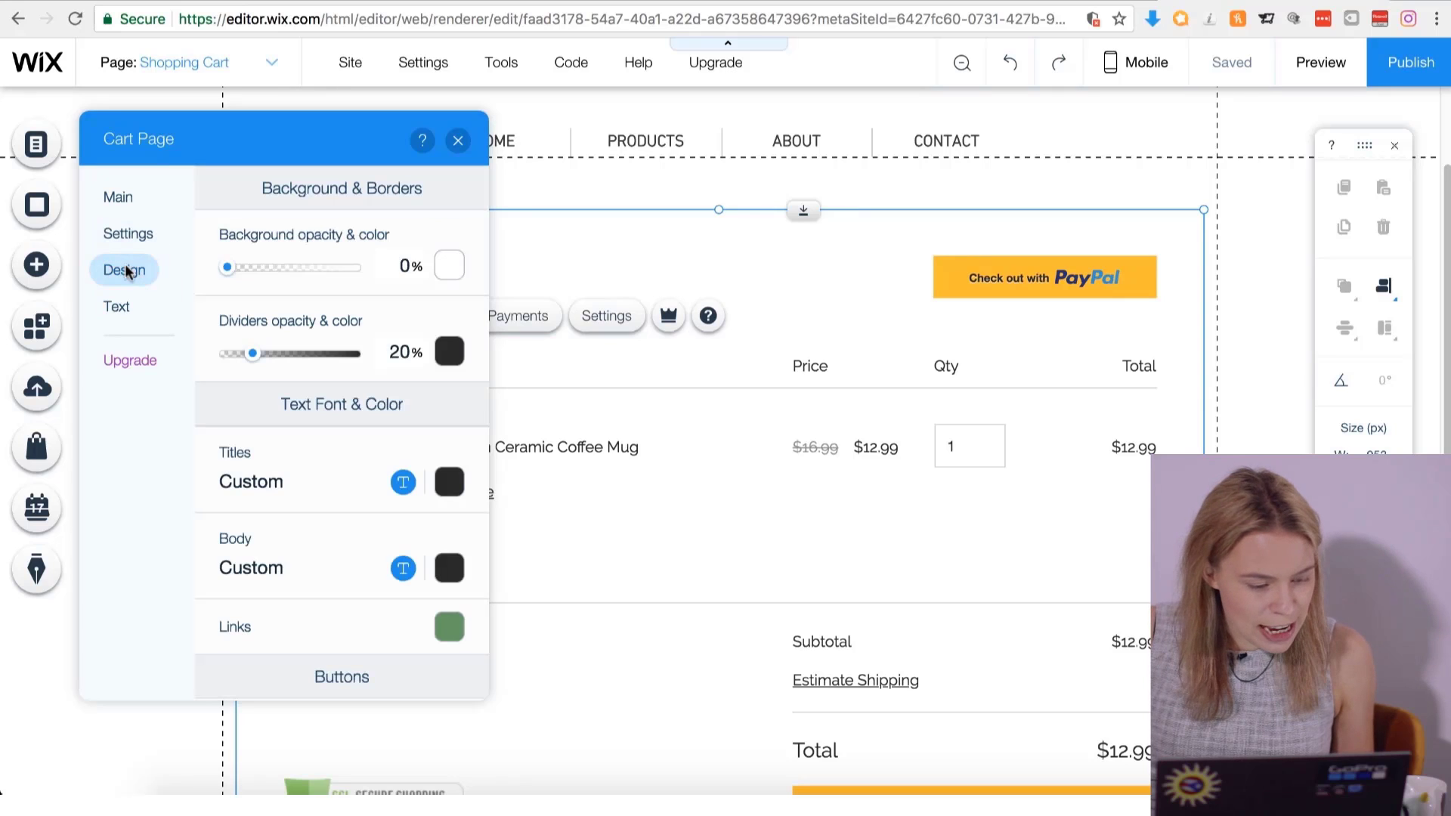
scroll(372, 437, "down", 1)
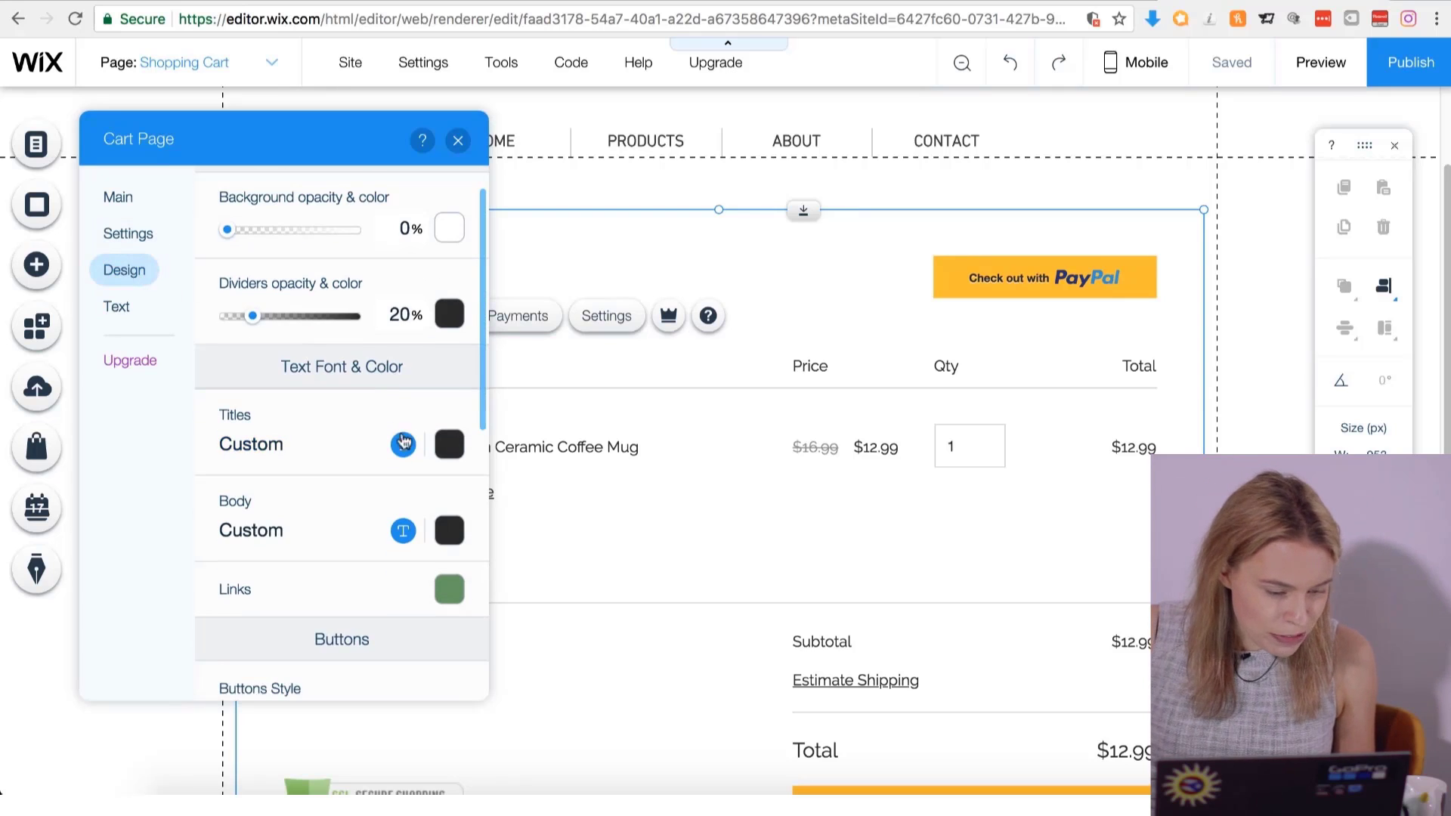
left_click(403, 444)
left_click(514, 539)
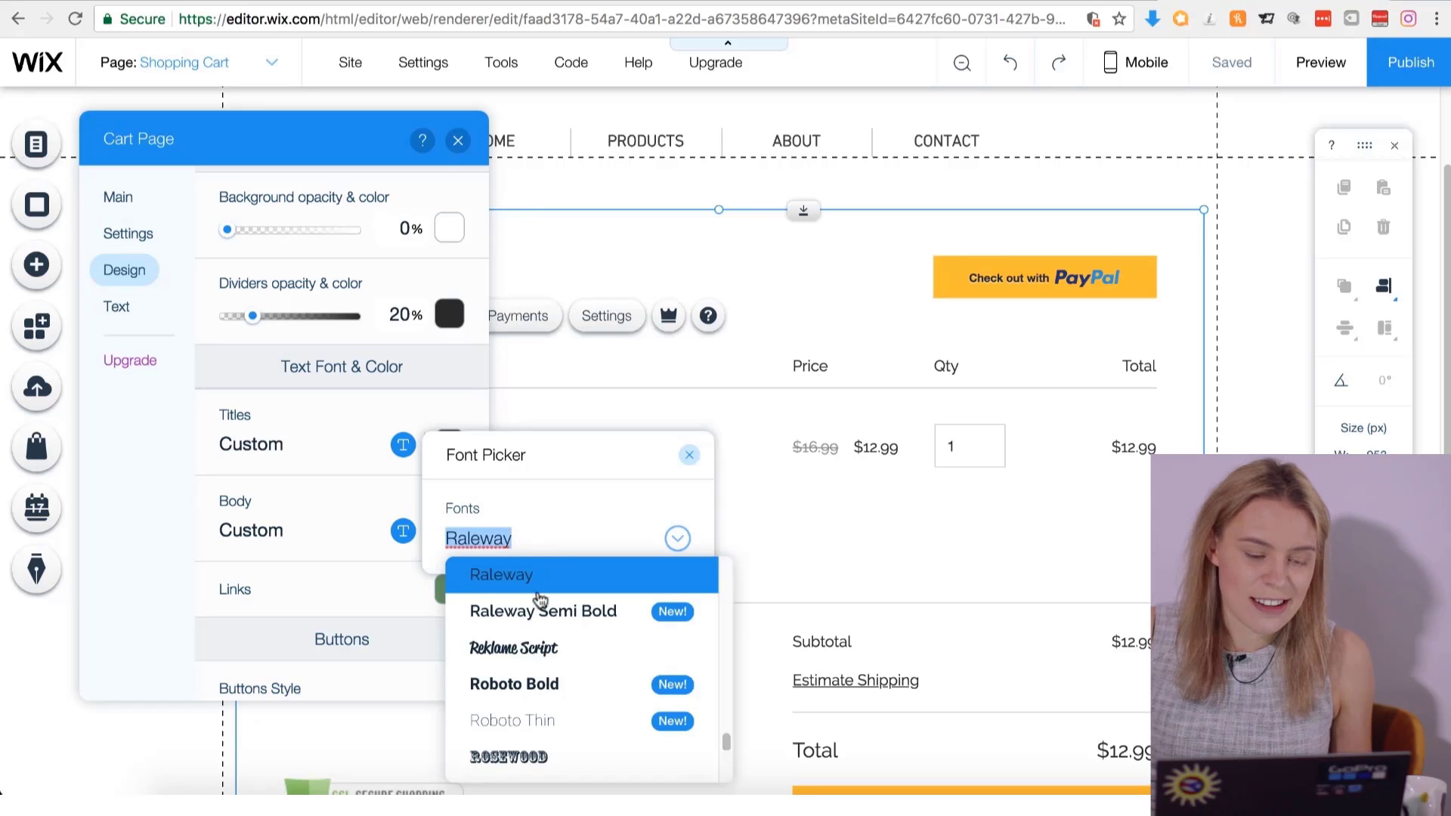
scroll(544, 605, "up", 5)
scroll(546, 603, "up", 10)
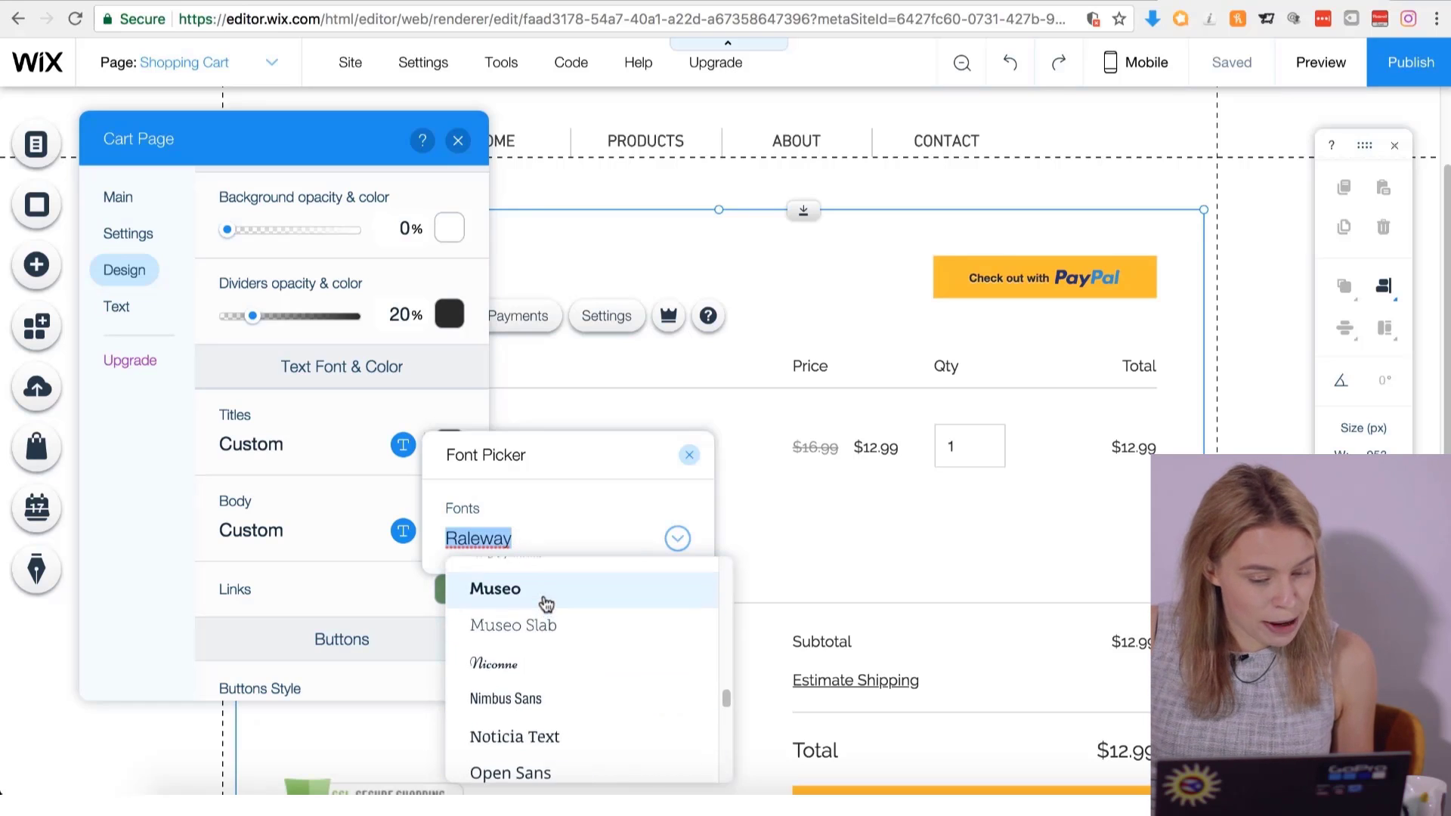
scroll(546, 604, "up", 8)
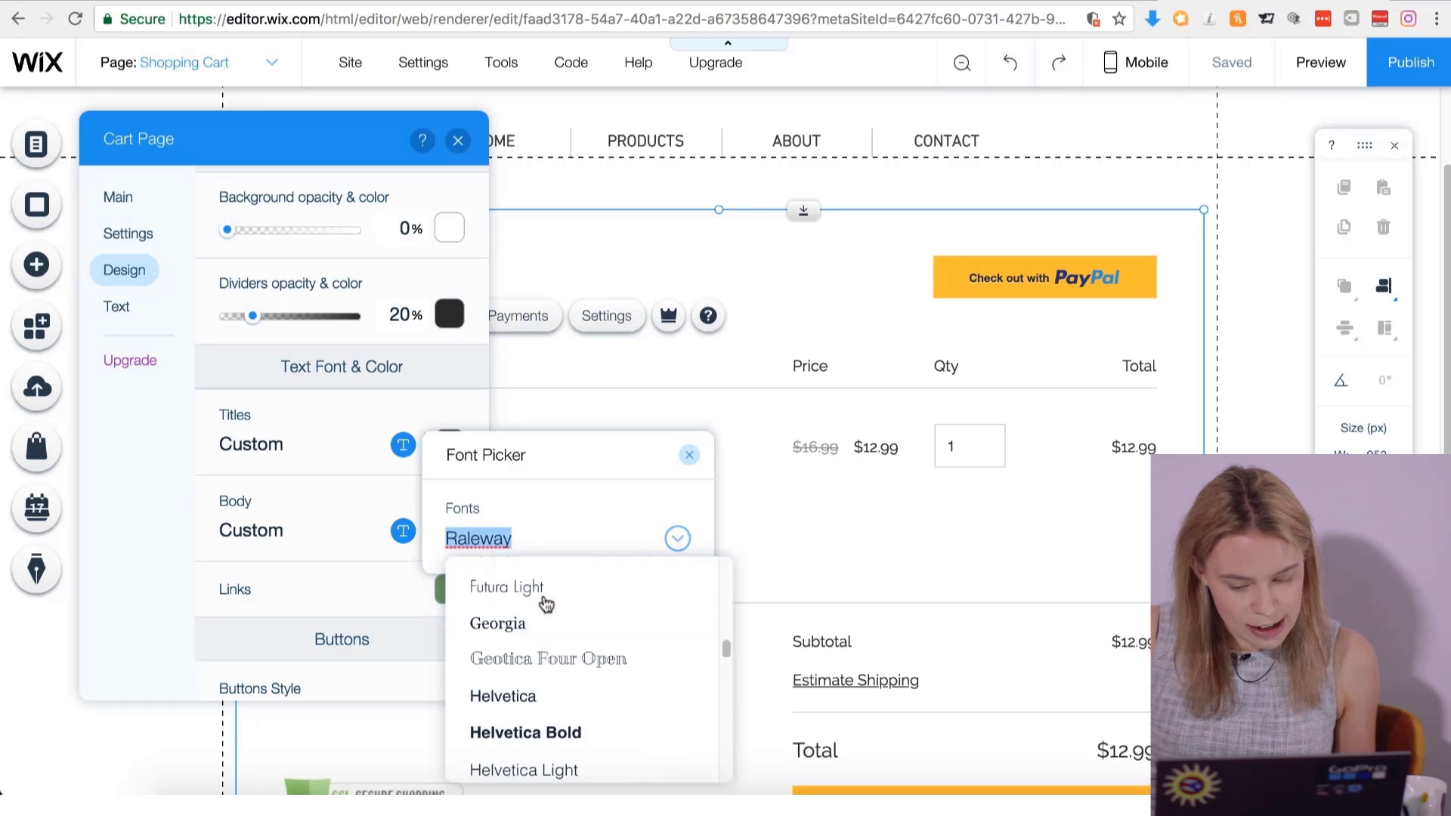
scroll(546, 603, "up", 3)
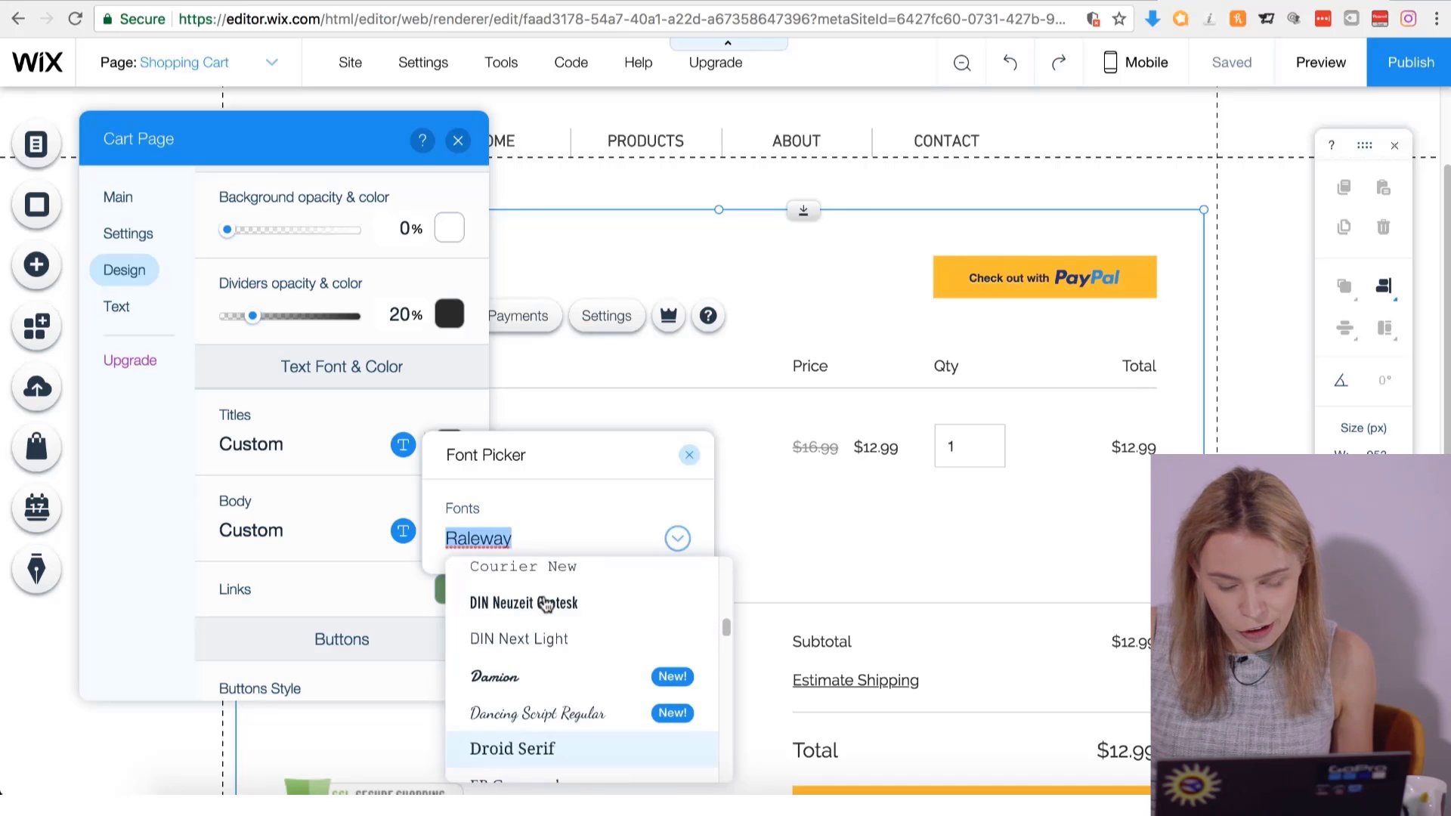
left_click(555, 638)
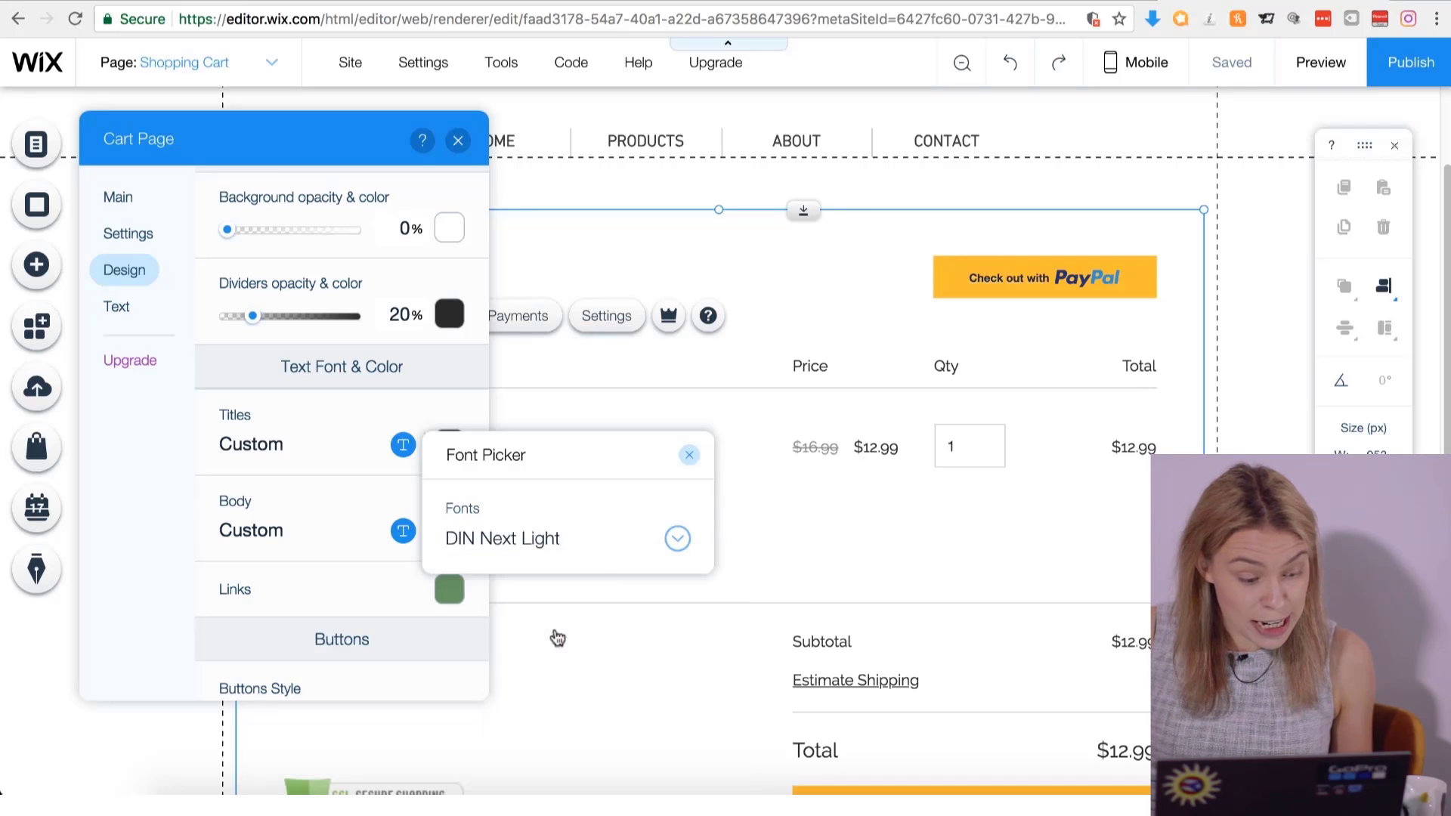
left_click(688, 458)
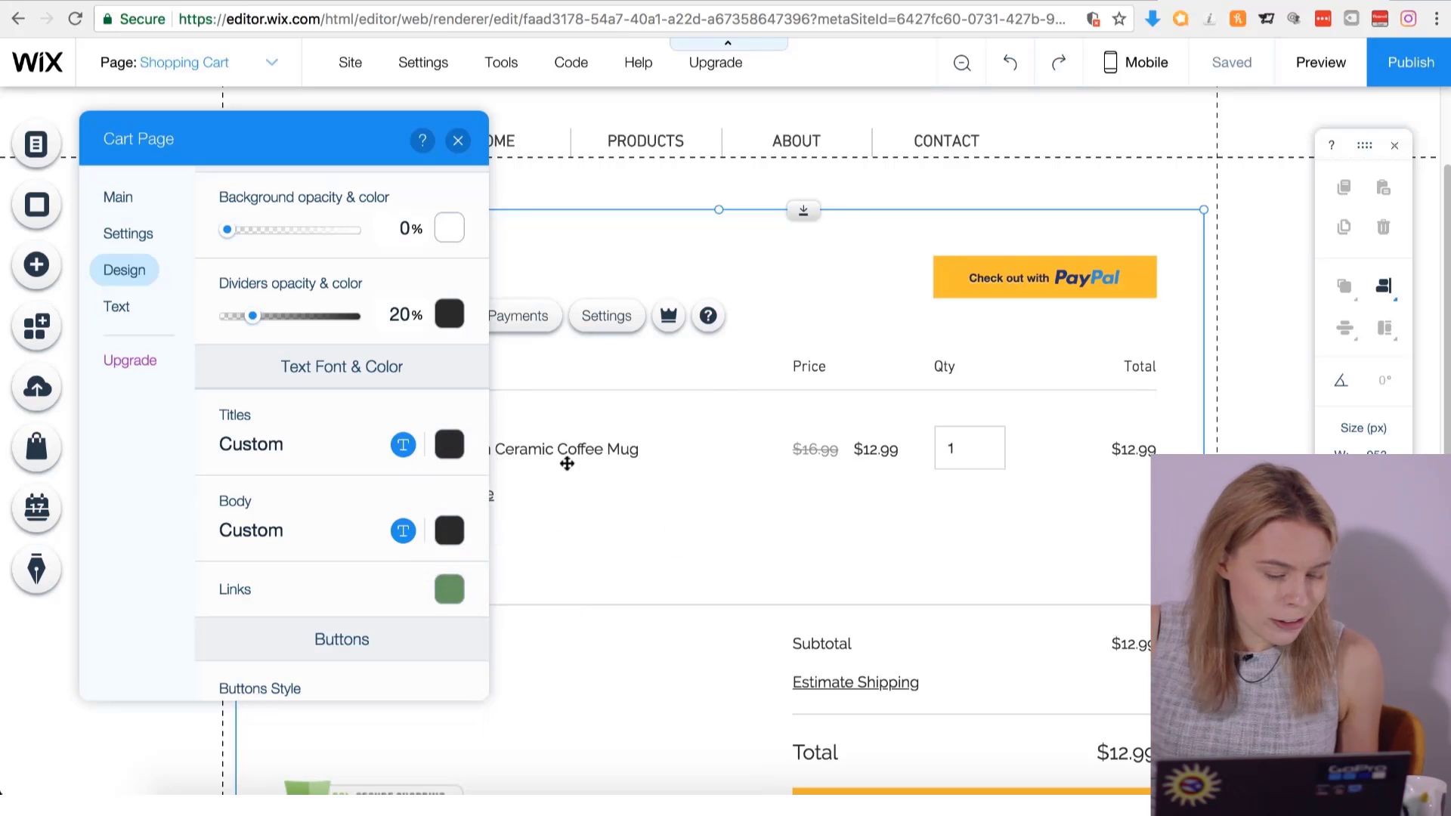
Set the font of the Cart page's body text to DIN Next Light.
left_click(364, 535)
left_click(554, 618)
scroll(561, 482, "up", 5)
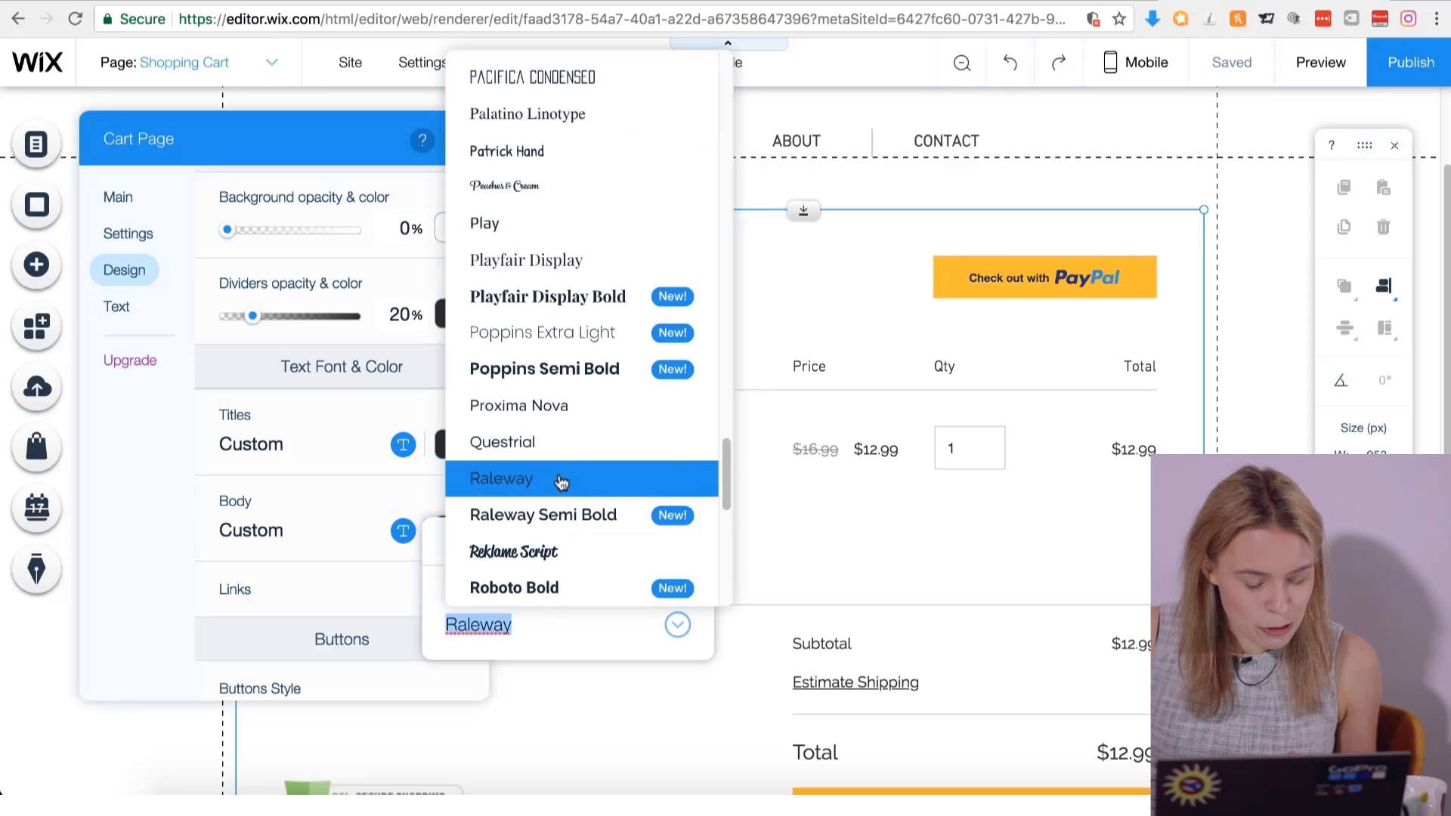
scroll(561, 481, "up", 10)
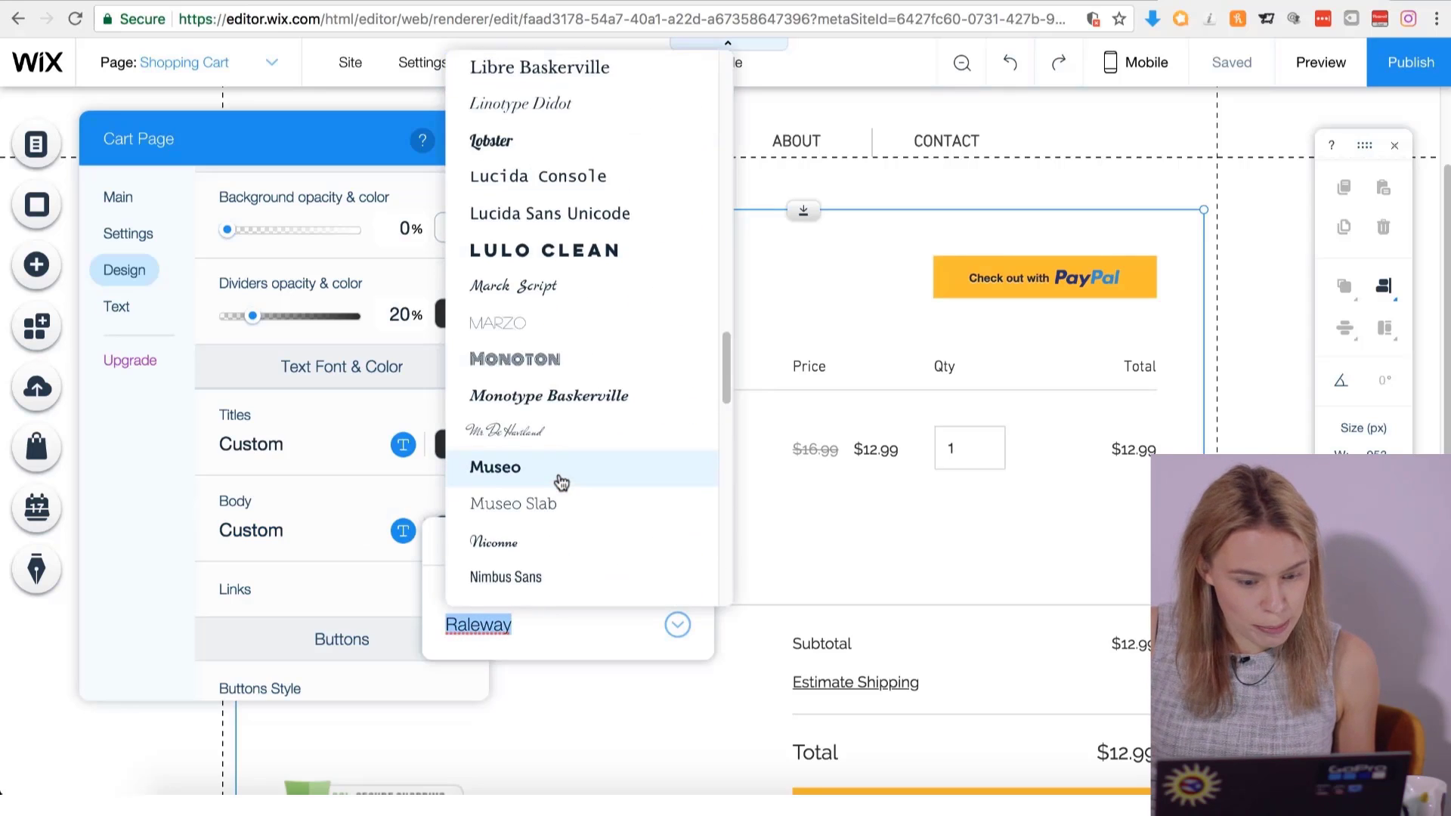
scroll(561, 481, "up", 3)
scroll(565, 474, "up", 2)
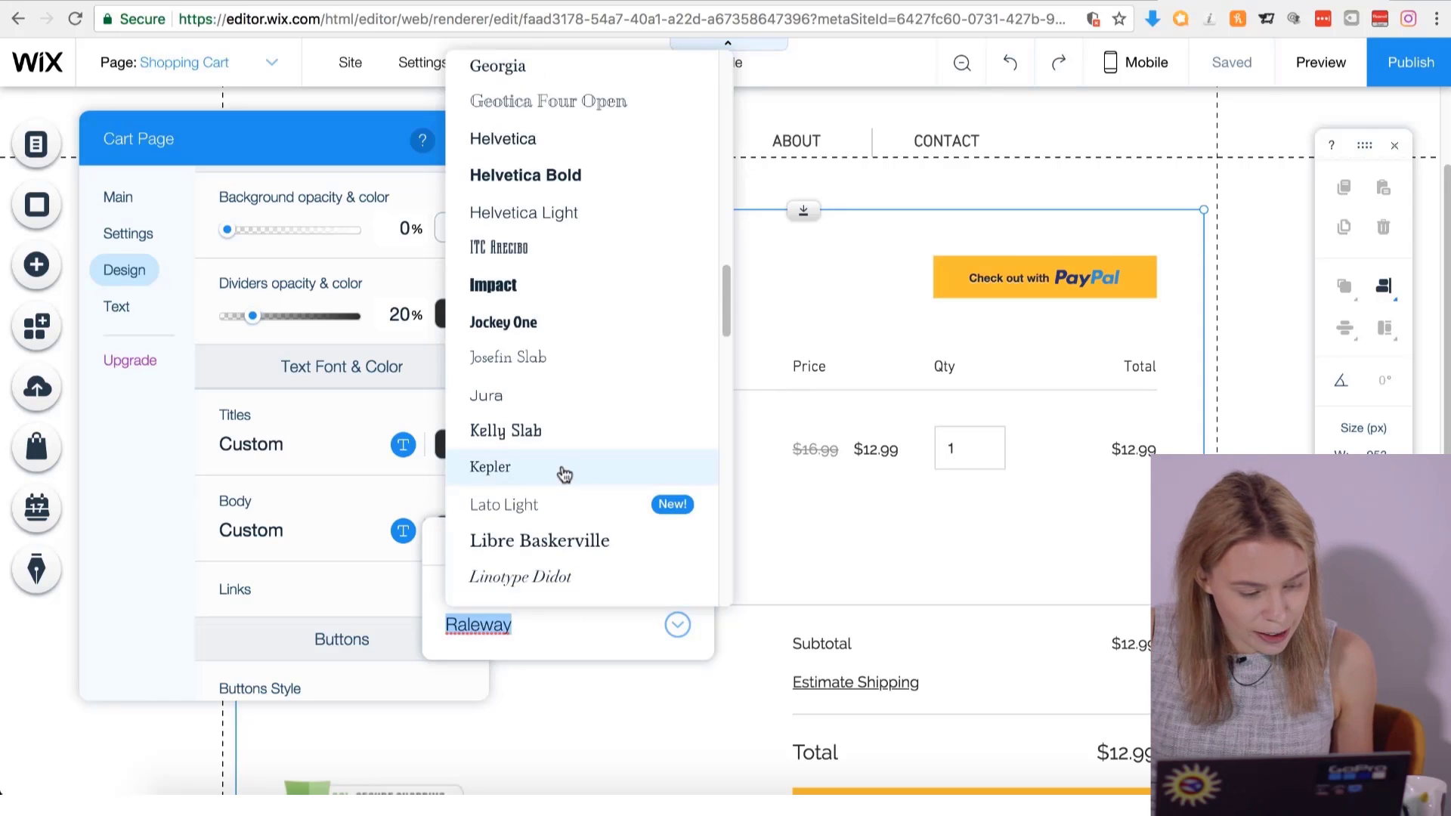
scroll(565, 473, "up", 8)
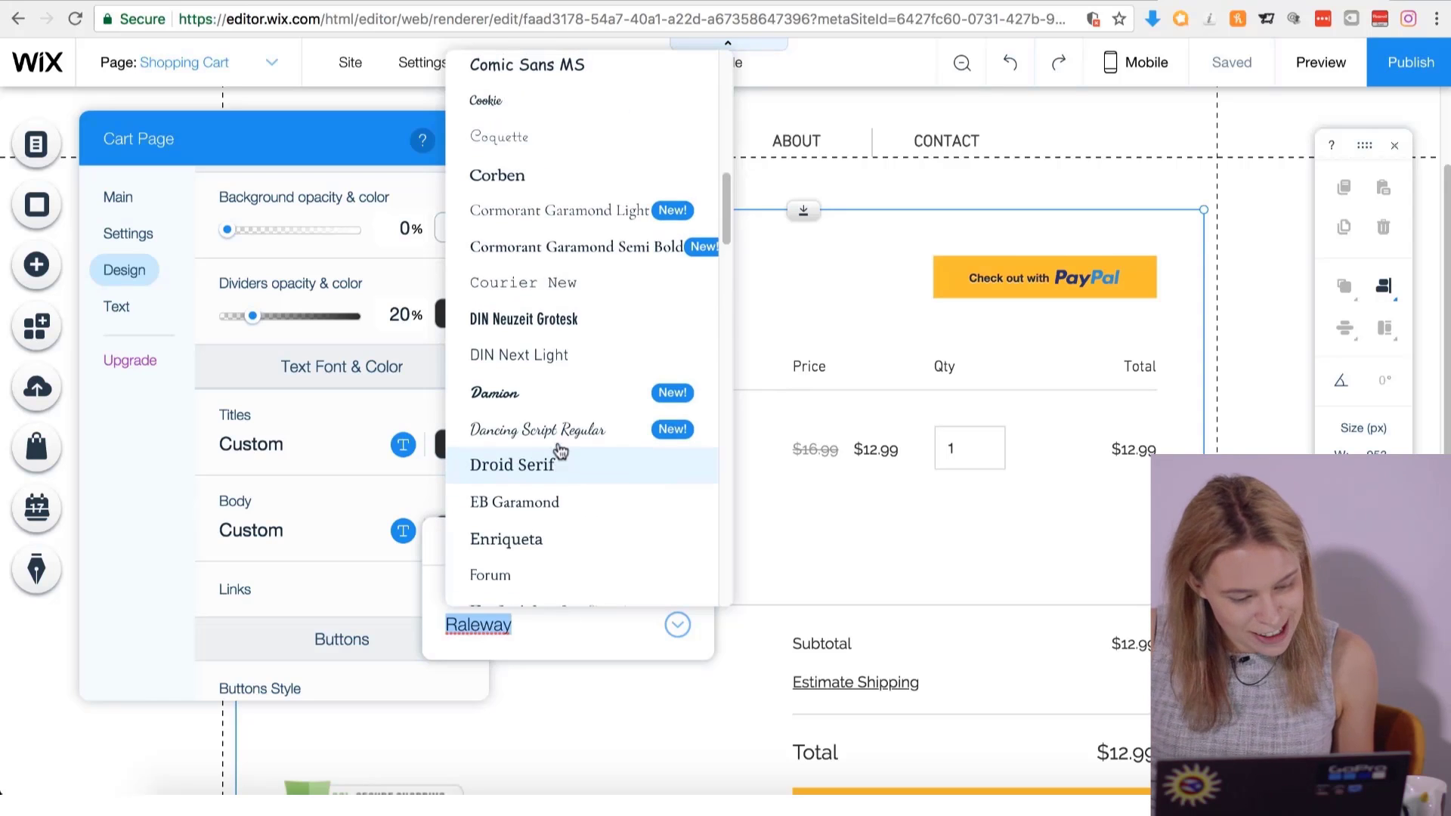
left_click(553, 362)
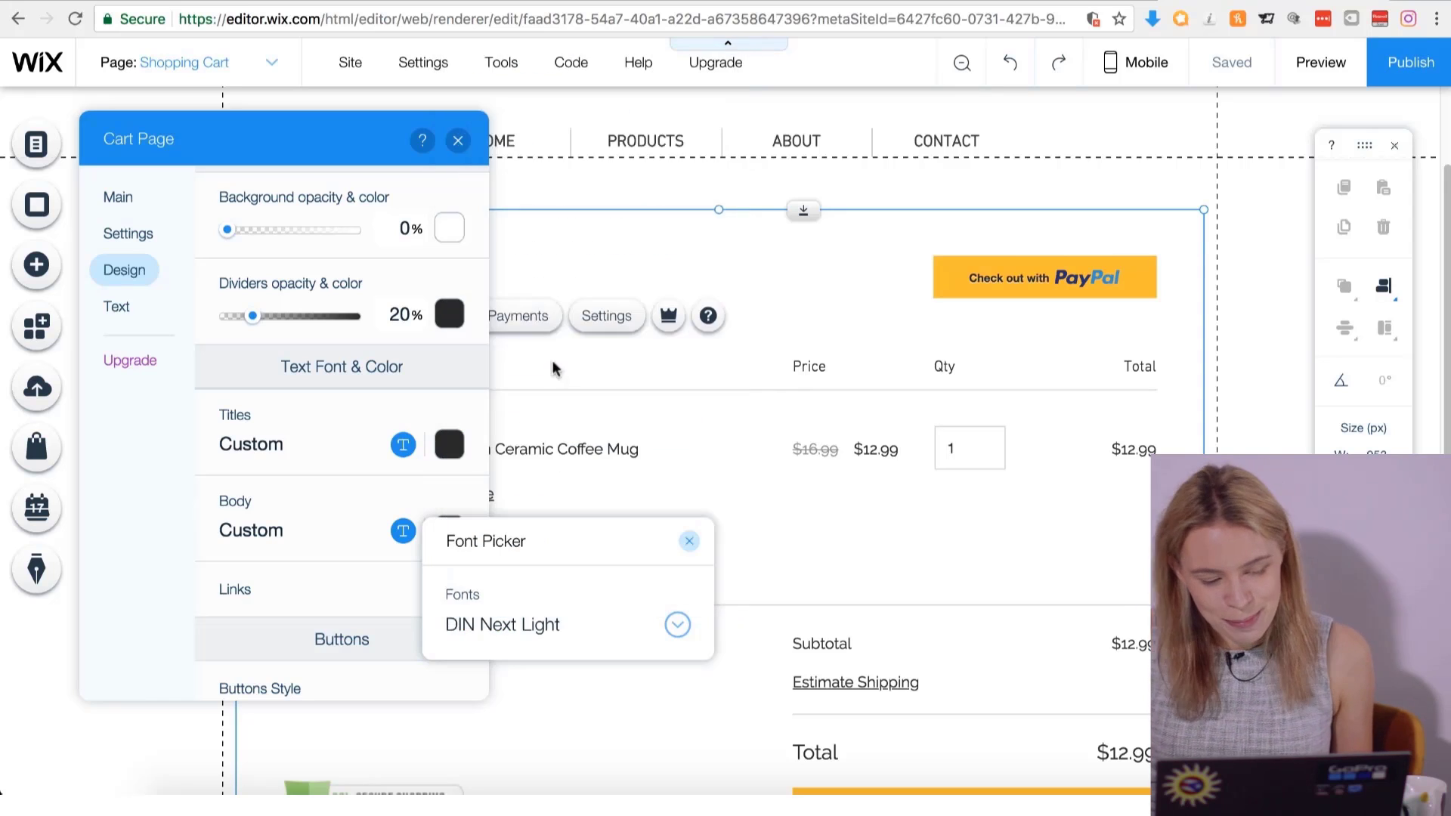
left_click(690, 541)
Set the Cart page's link color to the saved brown #743F37.
left_click(450, 589)
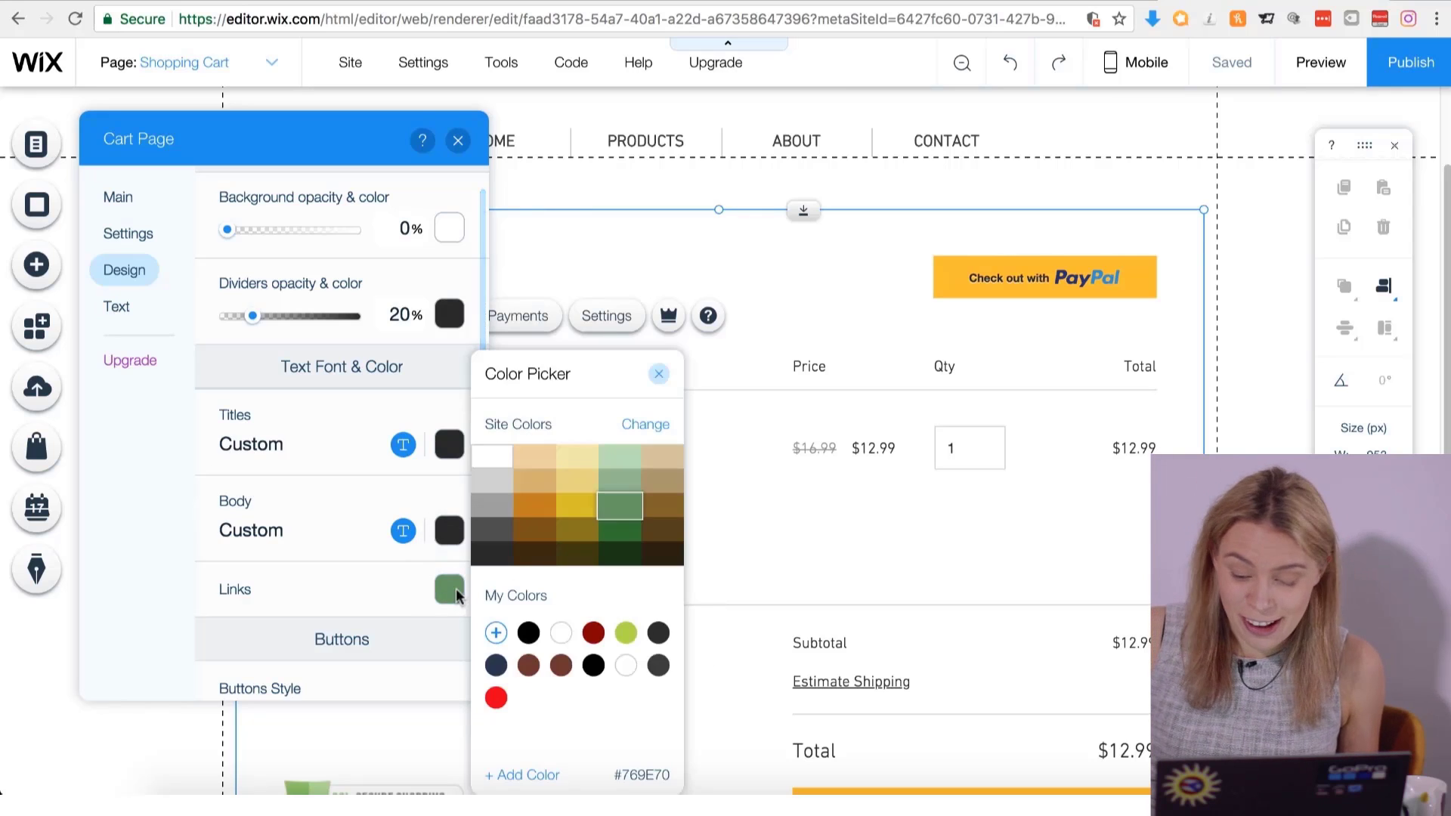
left_click(528, 666)
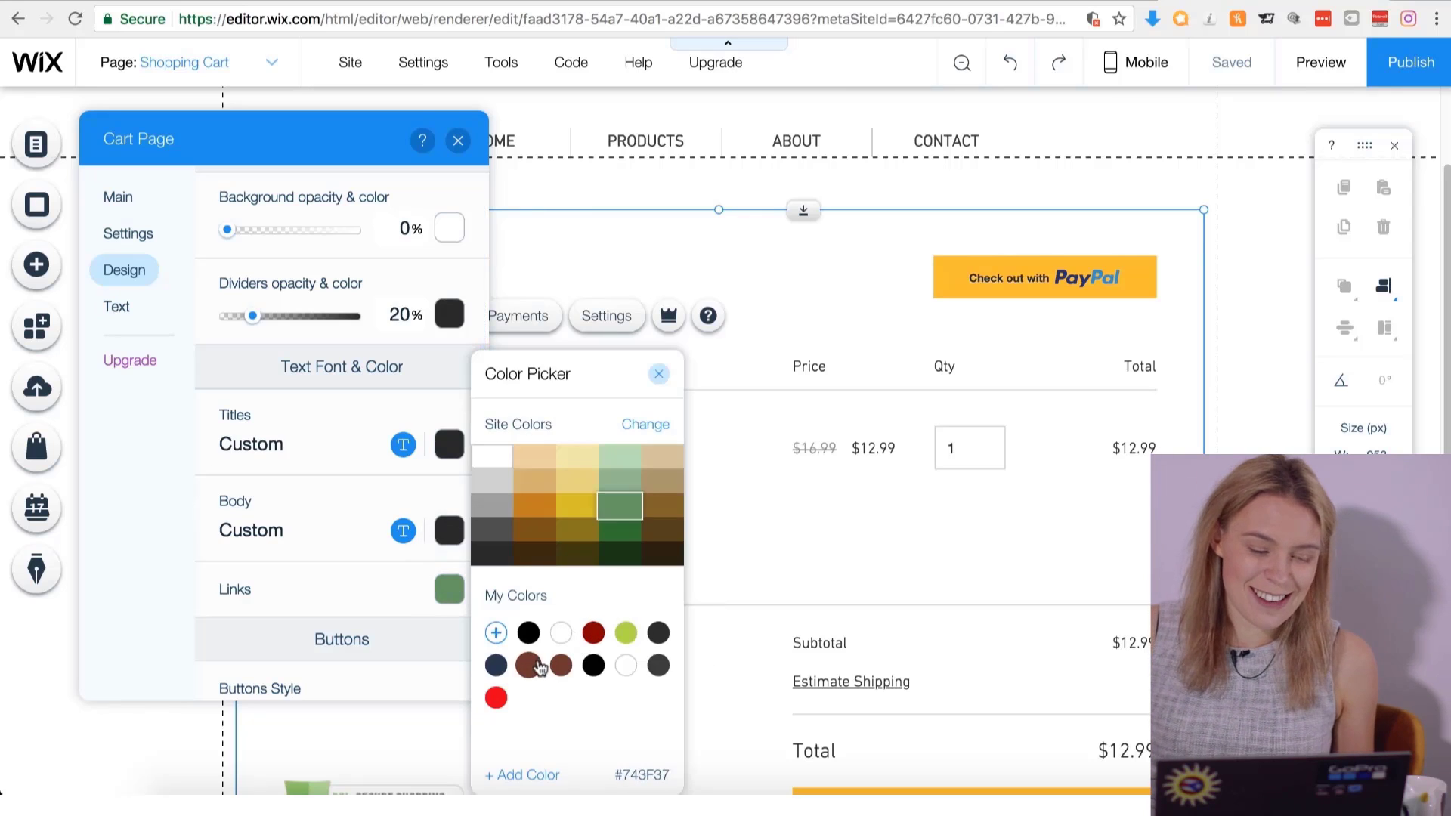
left_click(658, 375)
Set the text font of the Cart page's buttons to DIN Next Light.
scroll(405, 548, "down", 3)
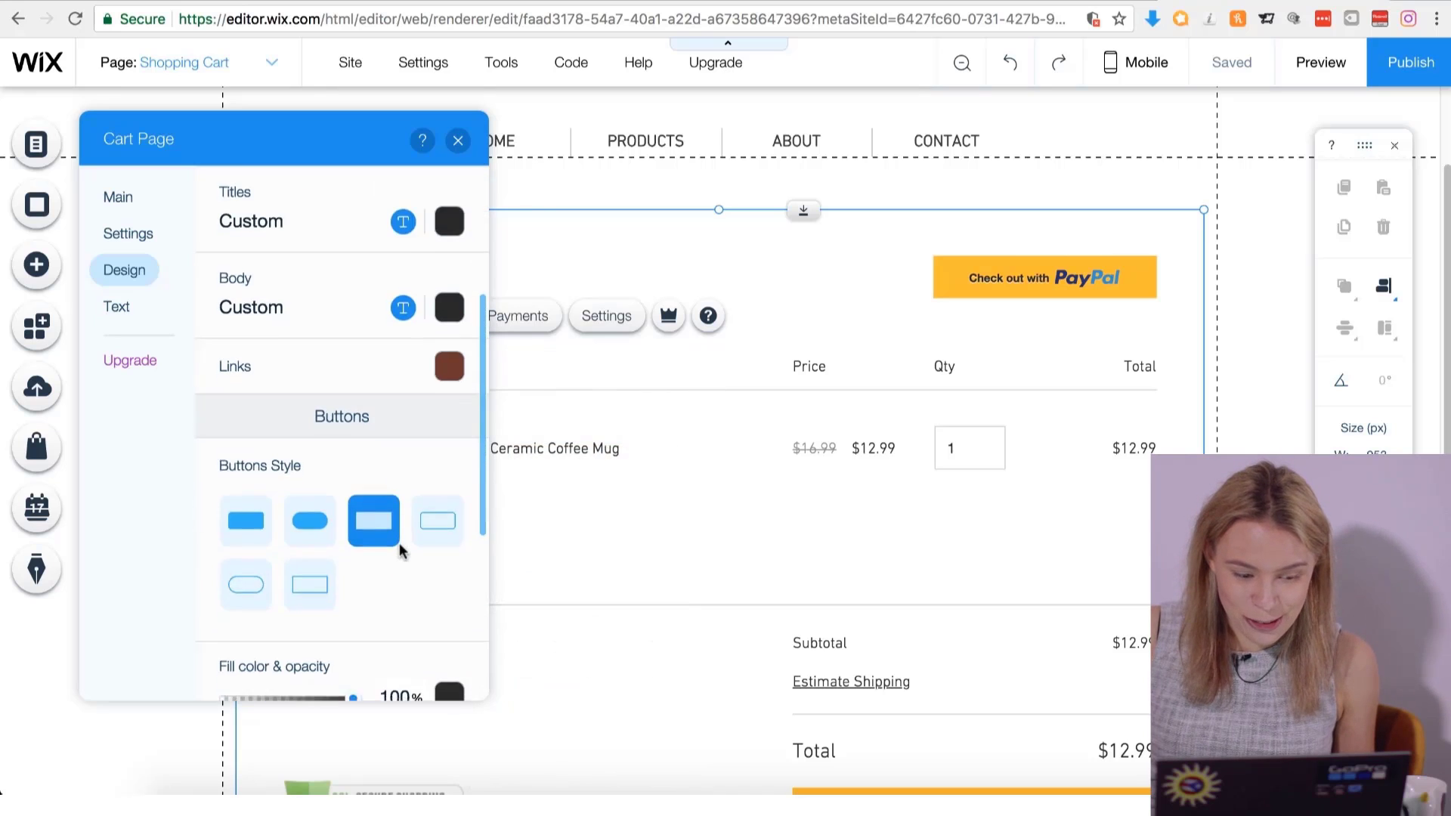
scroll(390, 418, "down", 2)
scroll(392, 536, "down", 3)
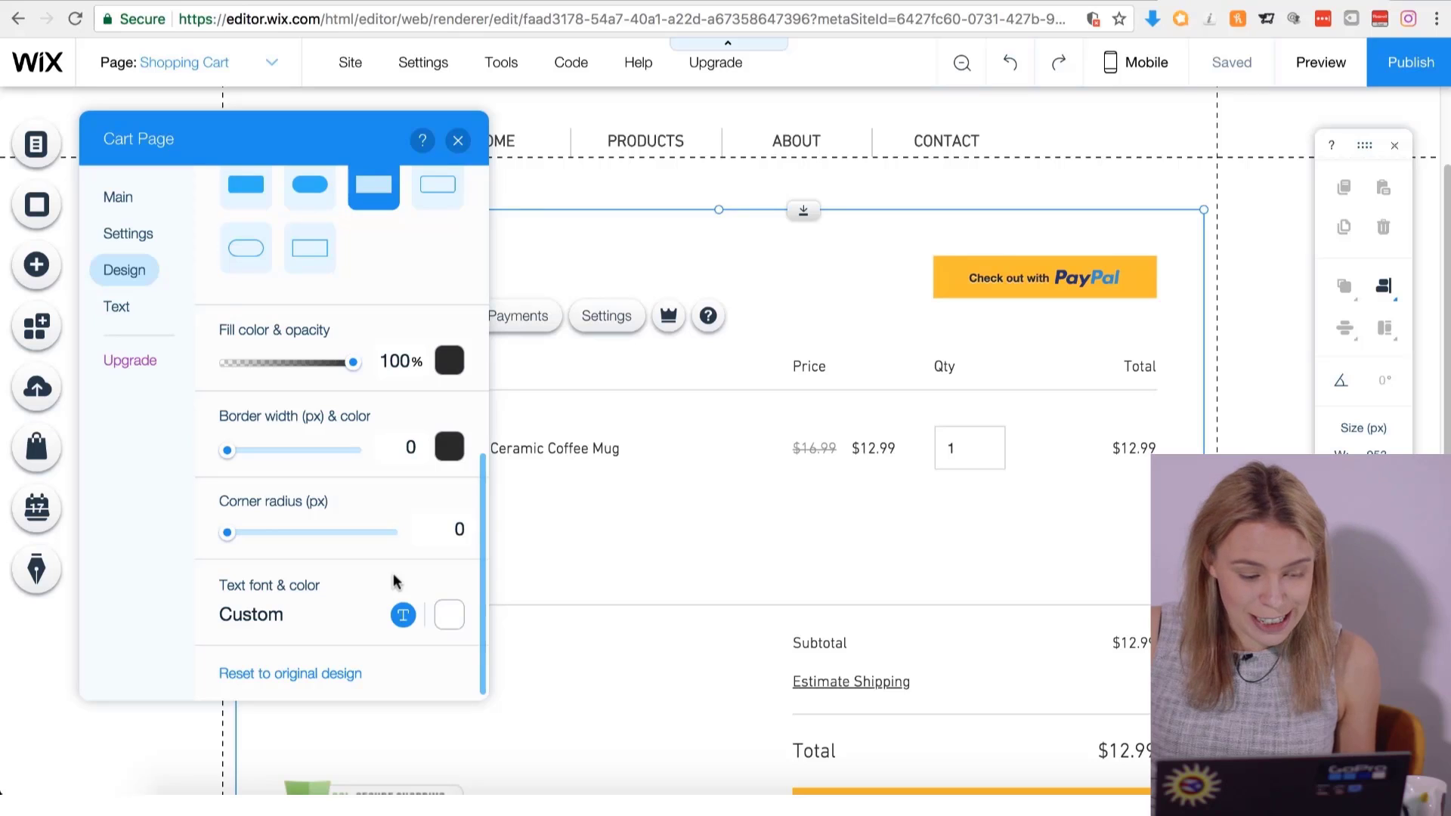
left_click(402, 618)
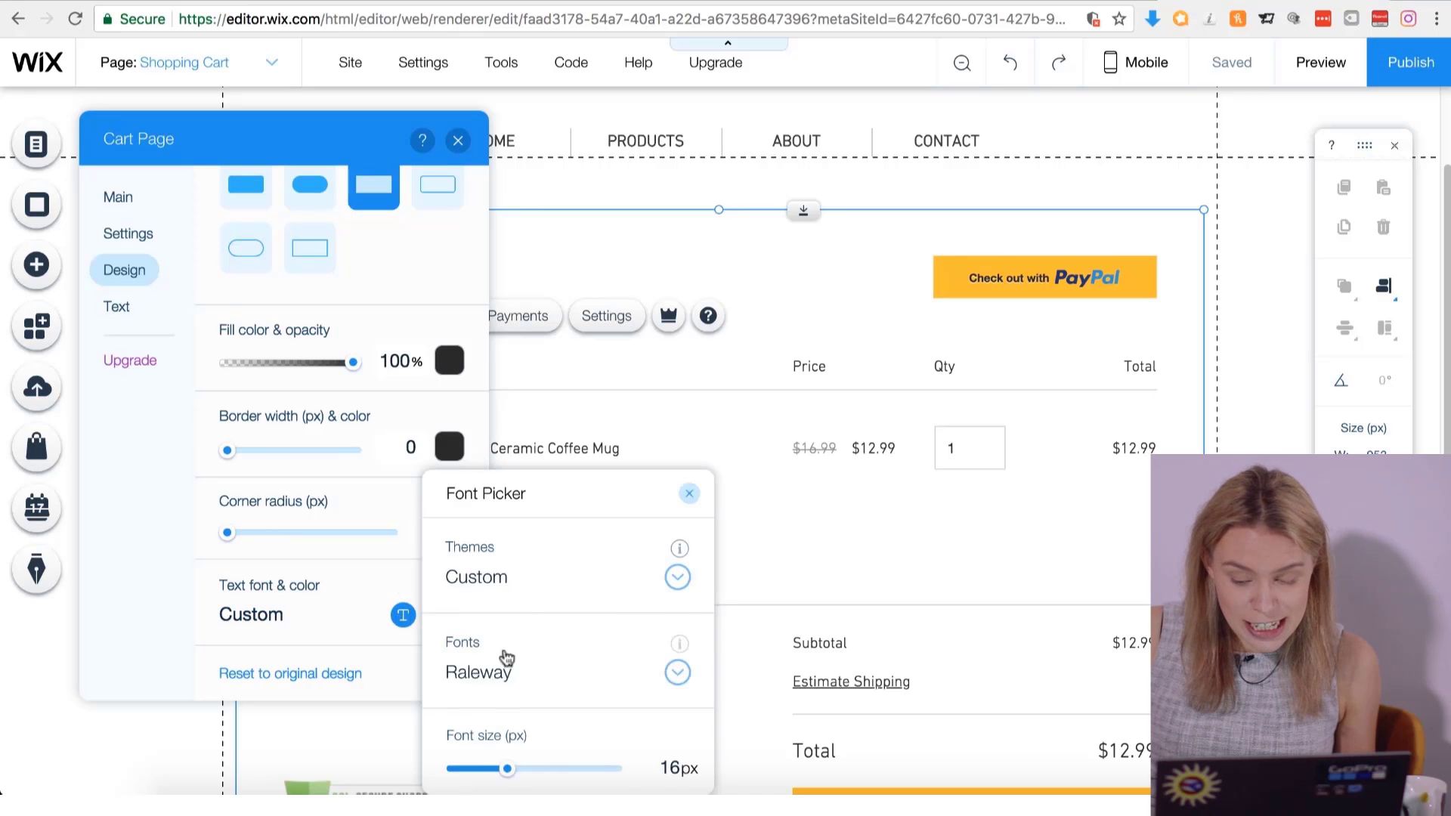
left_click(502, 684)
scroll(570, 460, "up", 12)
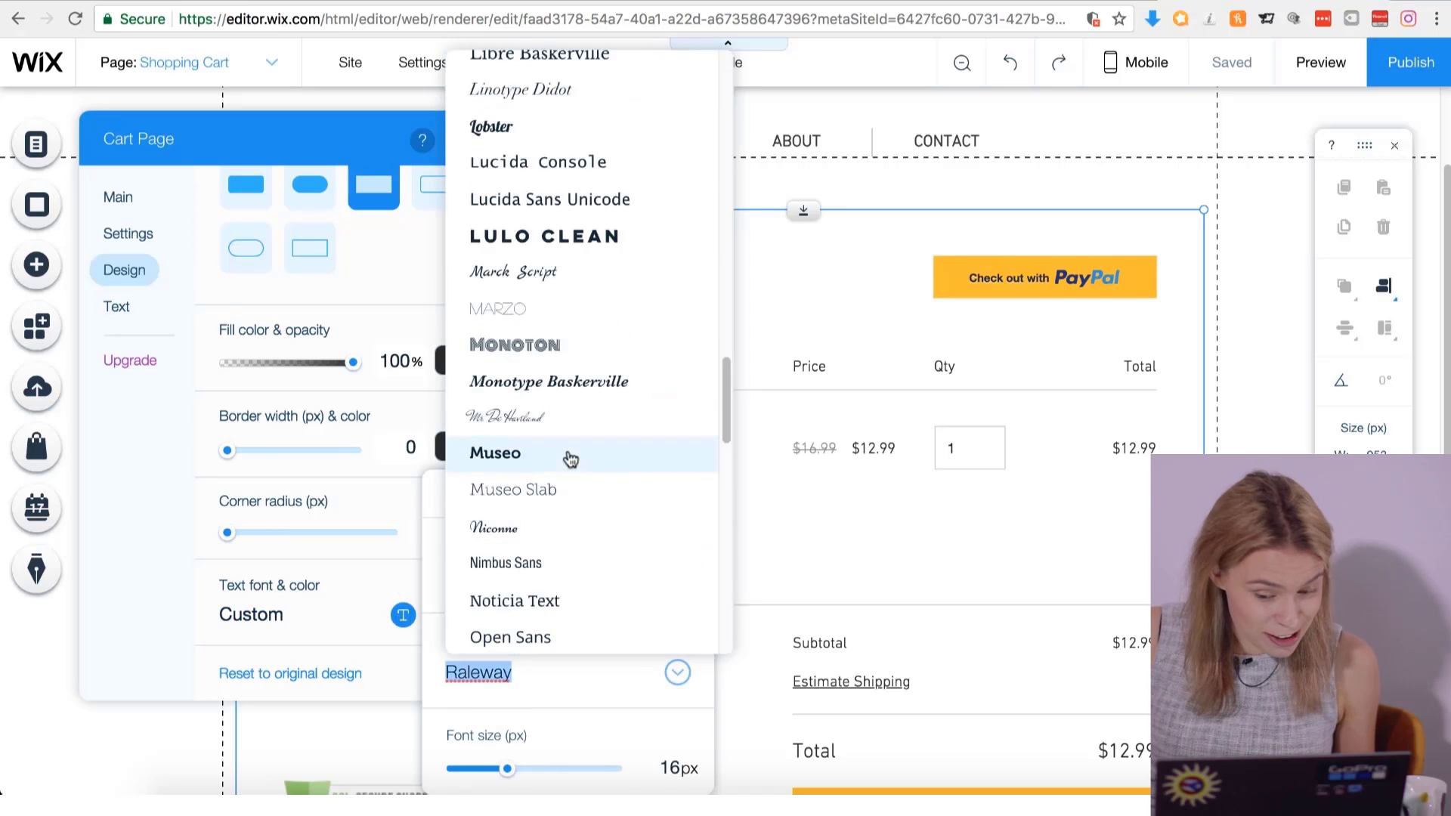
scroll(568, 458, "up", 15)
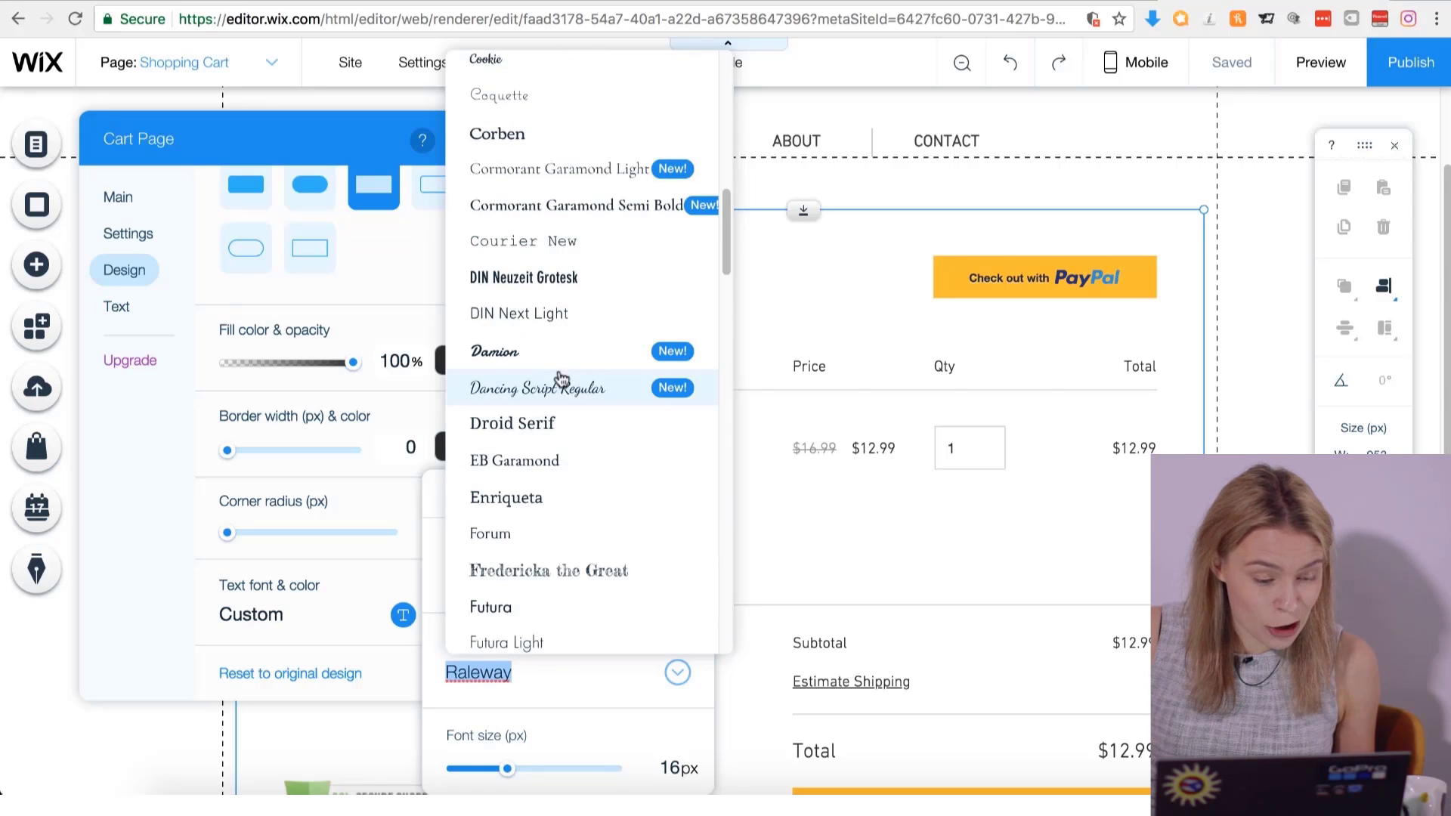
left_click(565, 315)
left_click(688, 496)
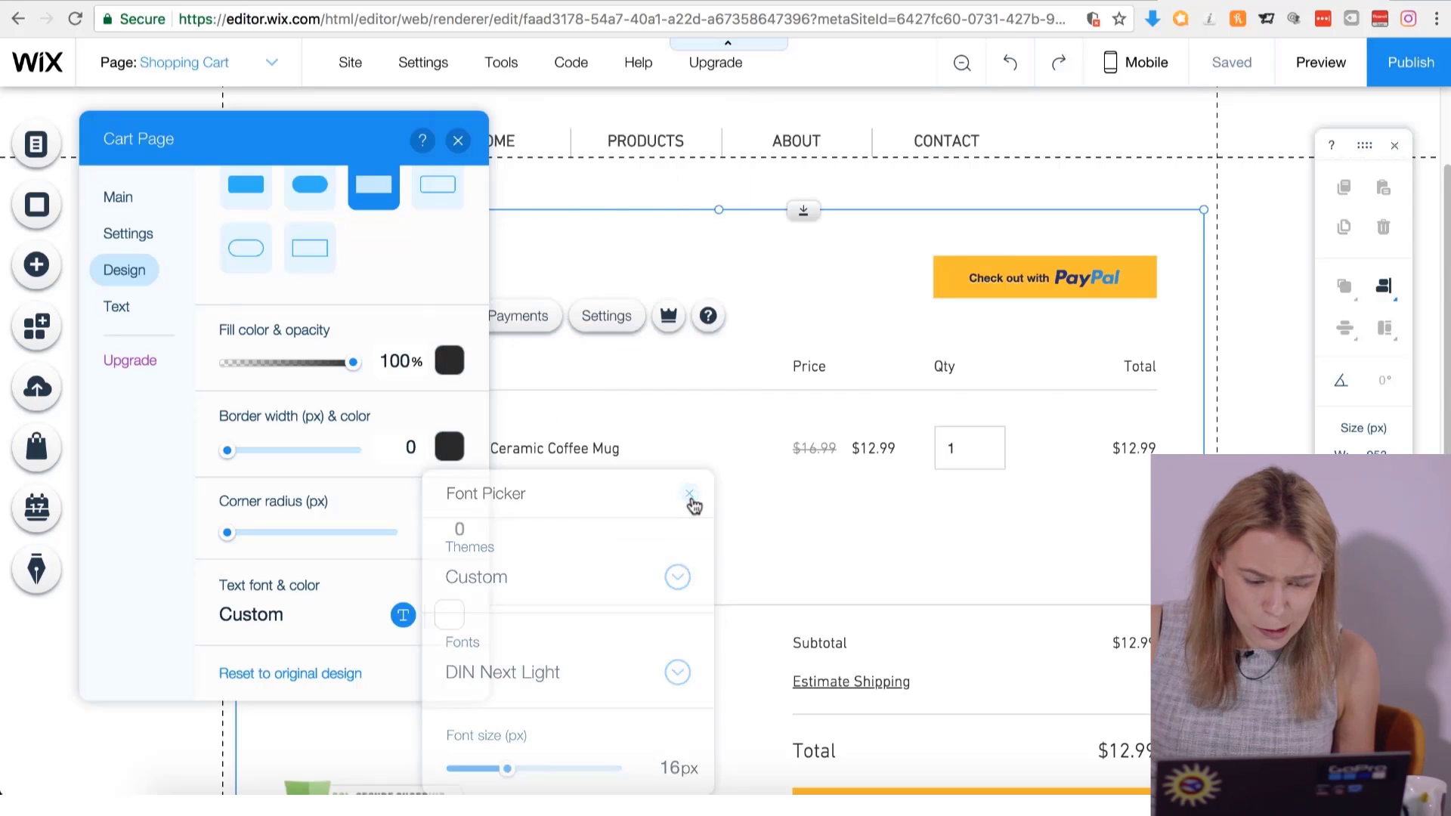
Look over the restyled cart and the Cart page's text and main options, and close its settings.
scroll(882, 548, "down", 4)
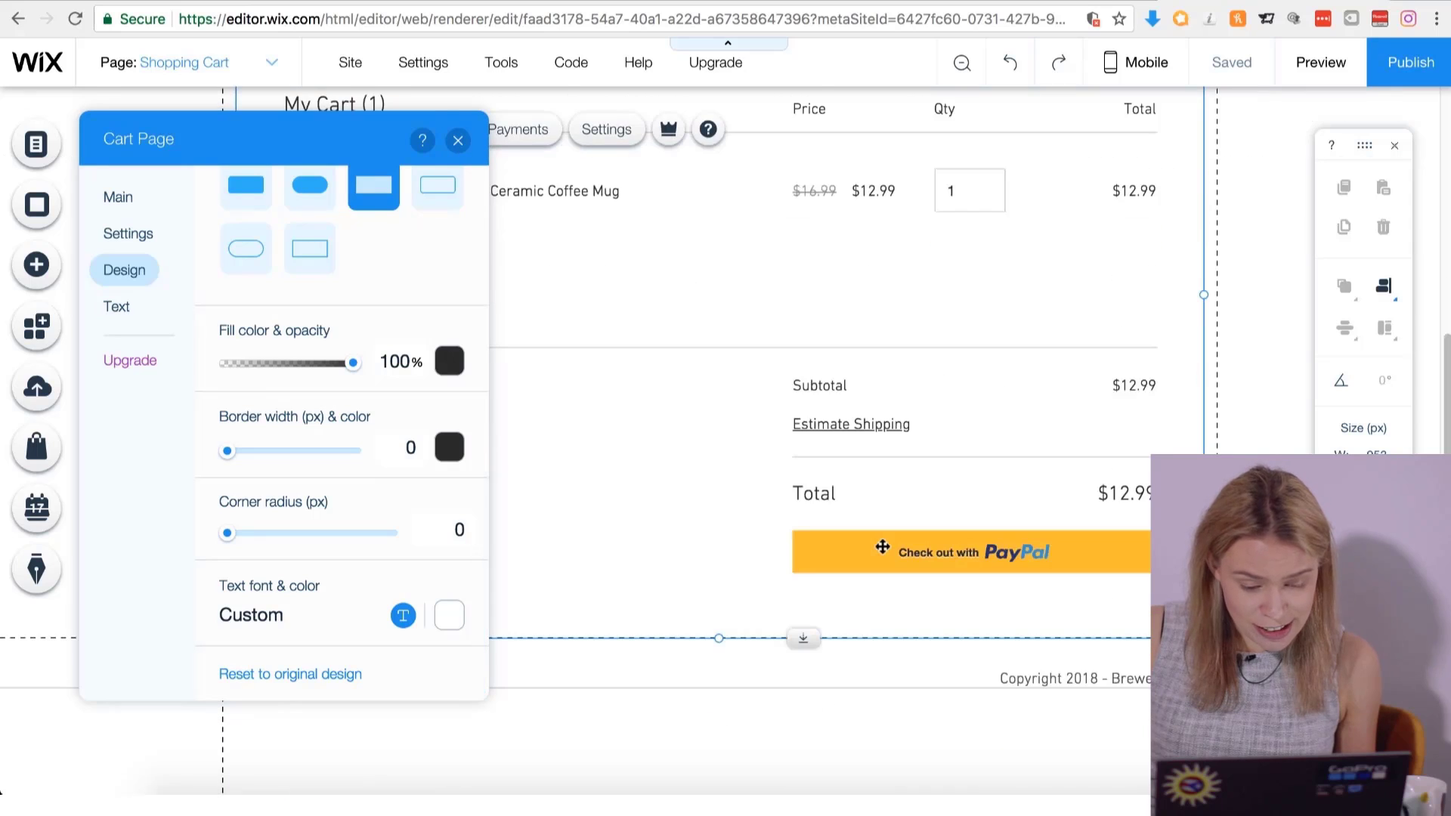
scroll(379, 522, "up", 6)
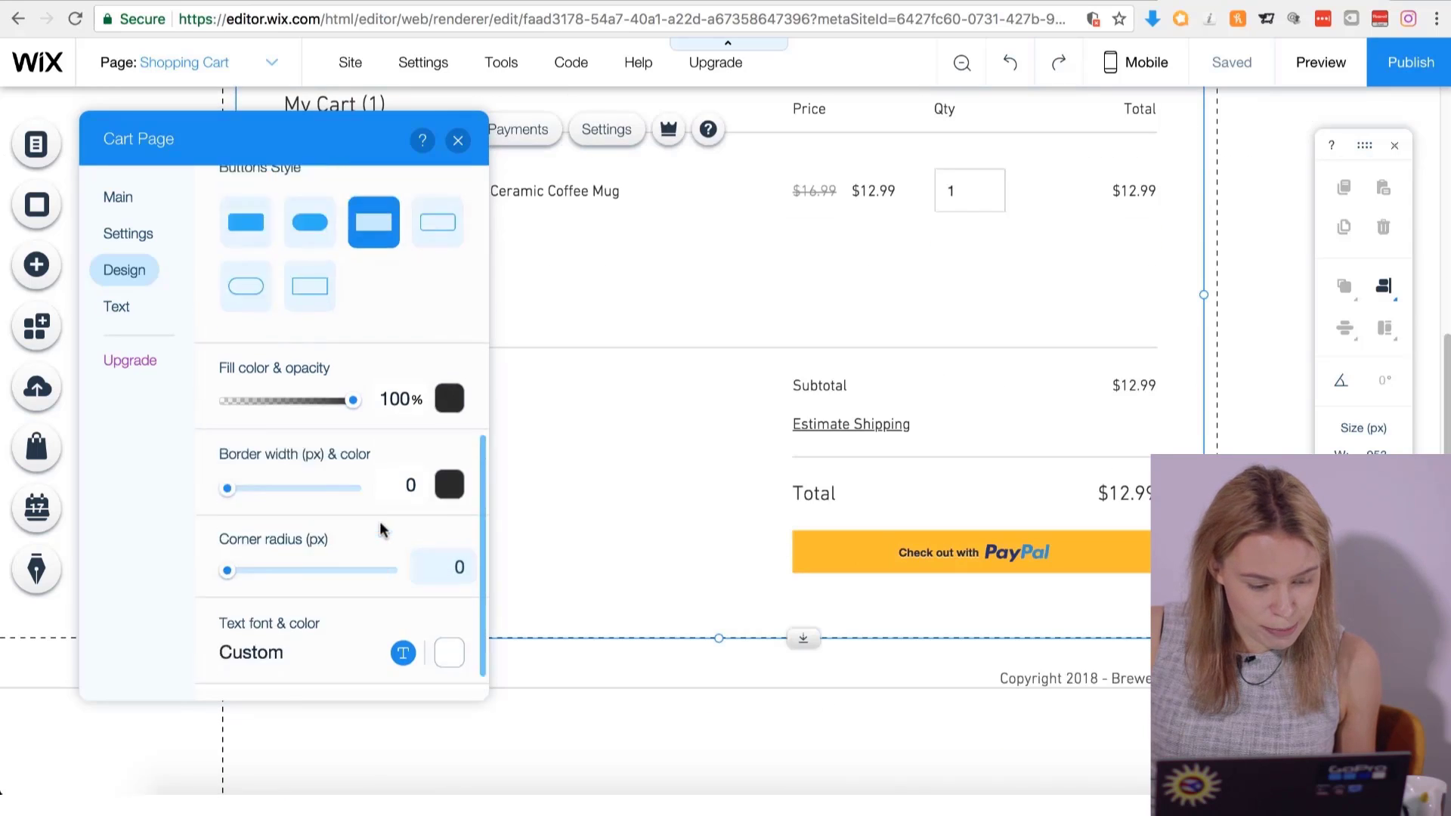
scroll(382, 522, "up", 5)
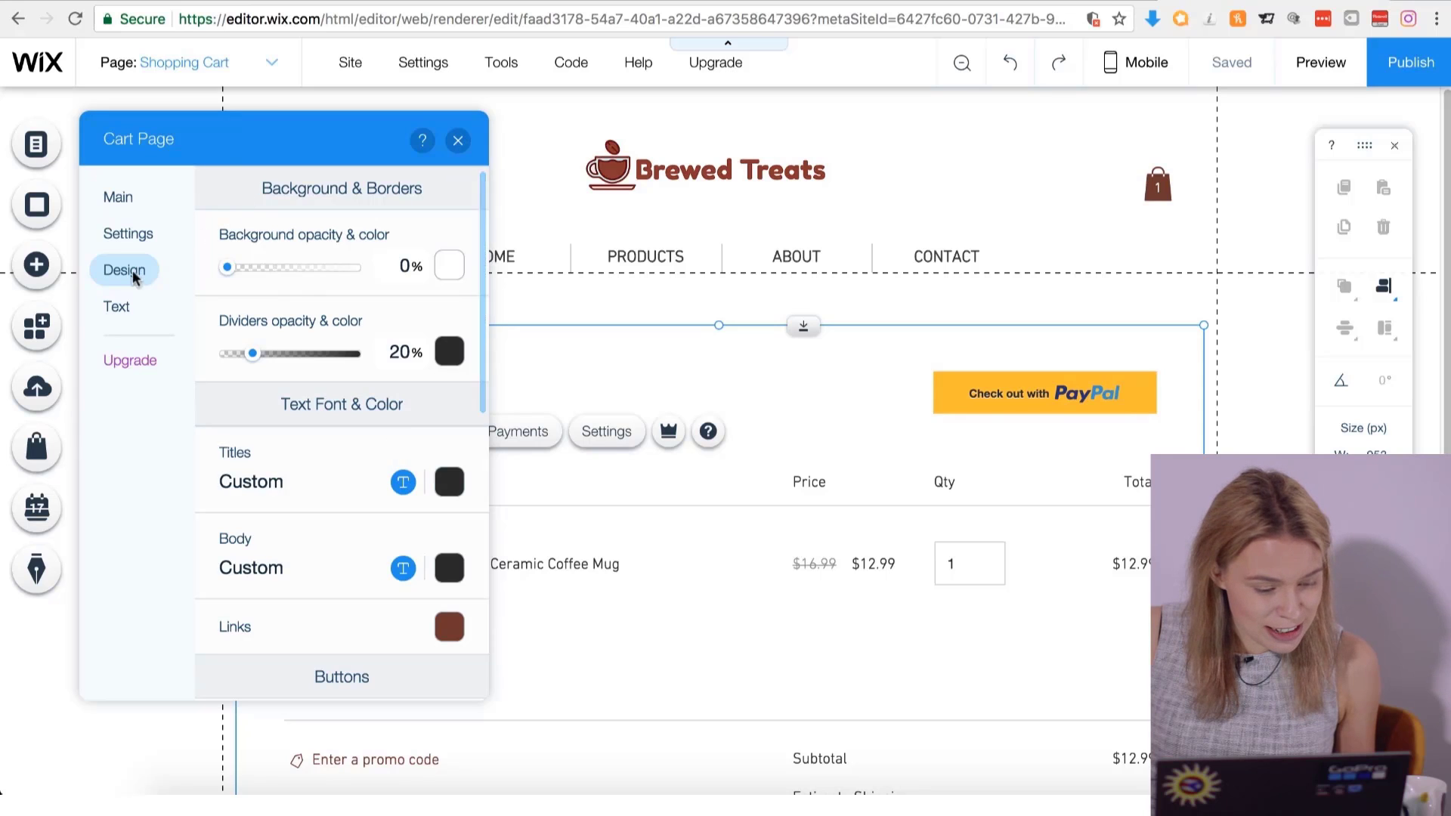
left_click(117, 306)
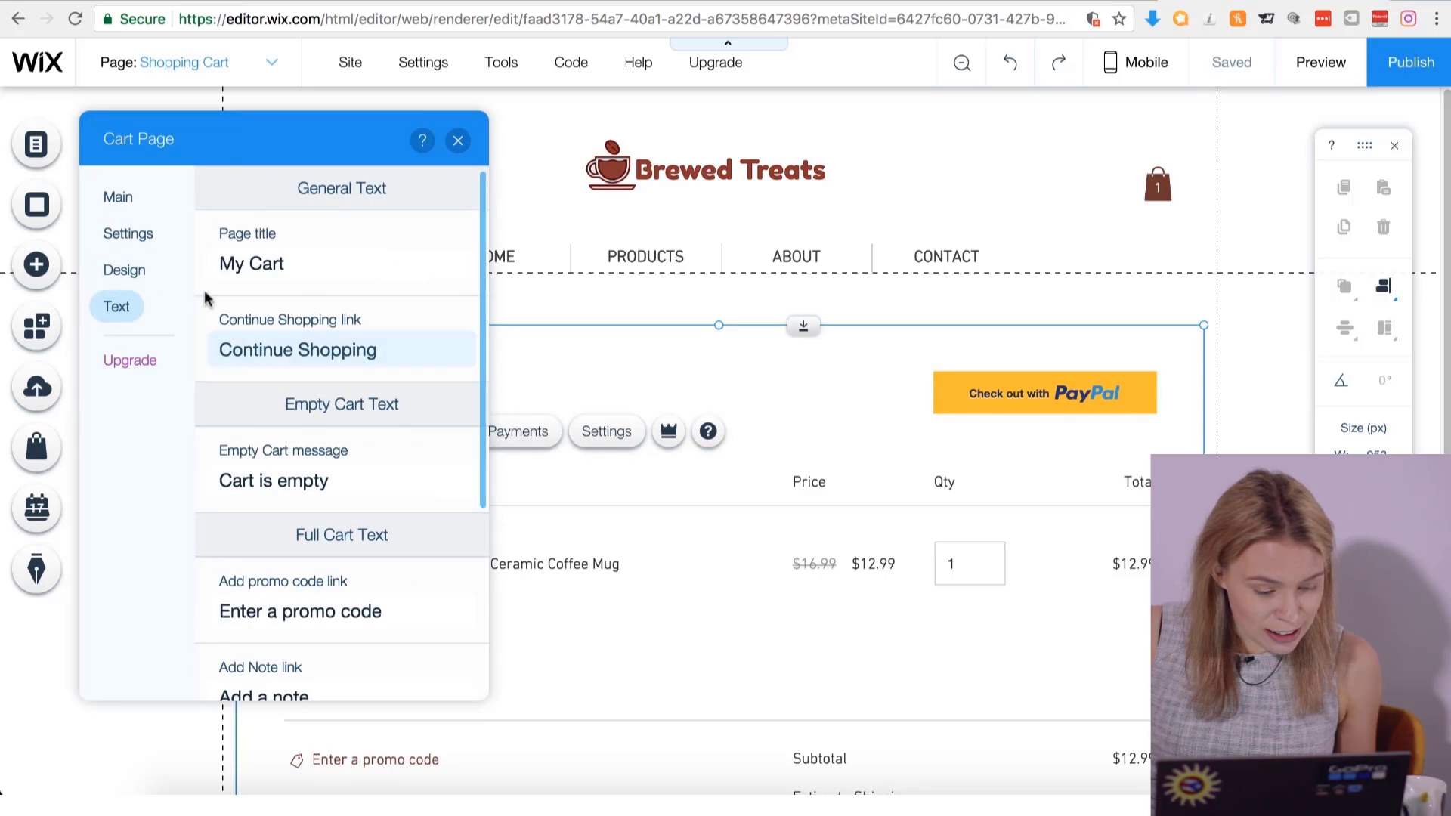
left_click(137, 268)
left_click(126, 199)
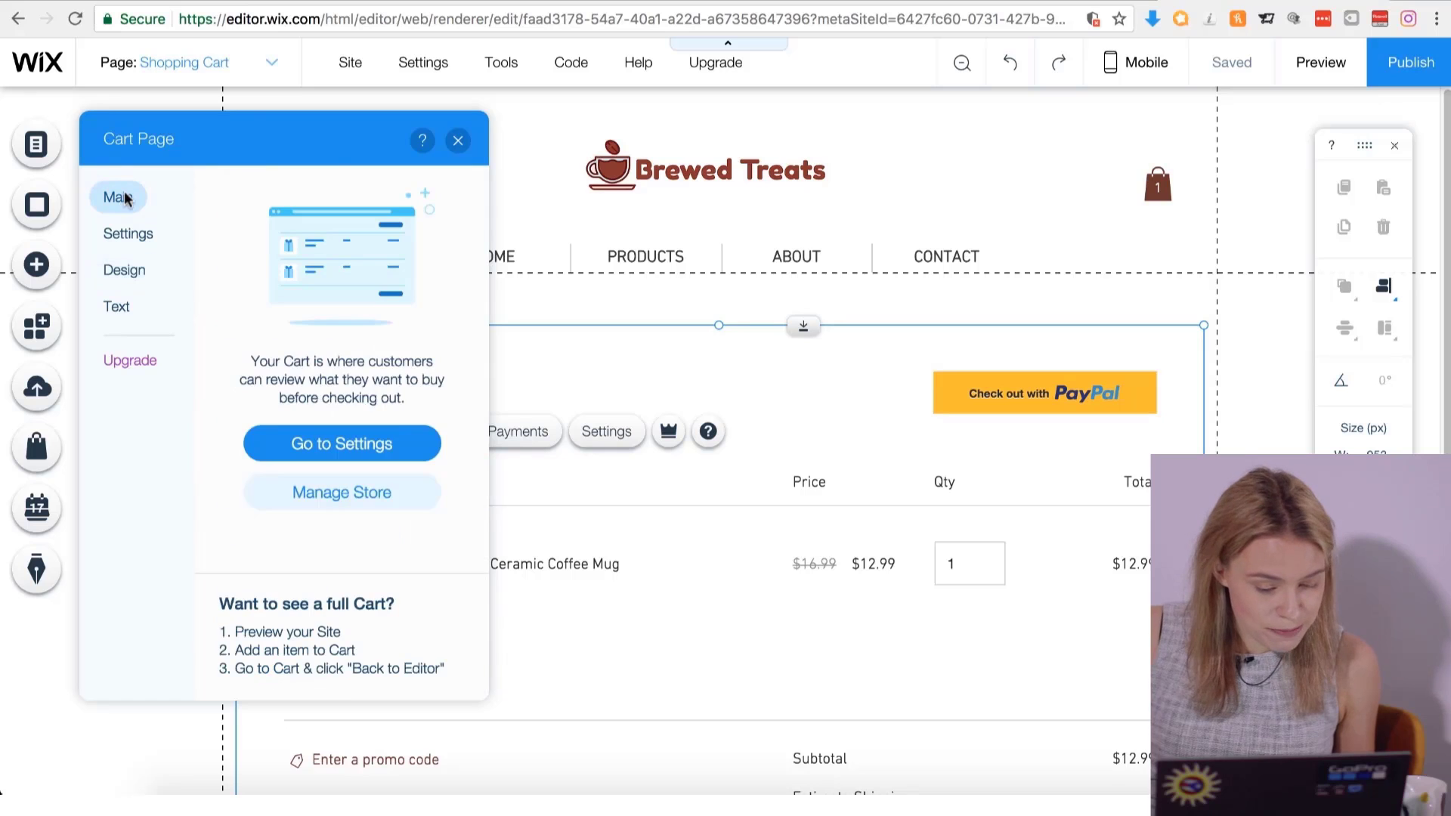
left_click(459, 141)
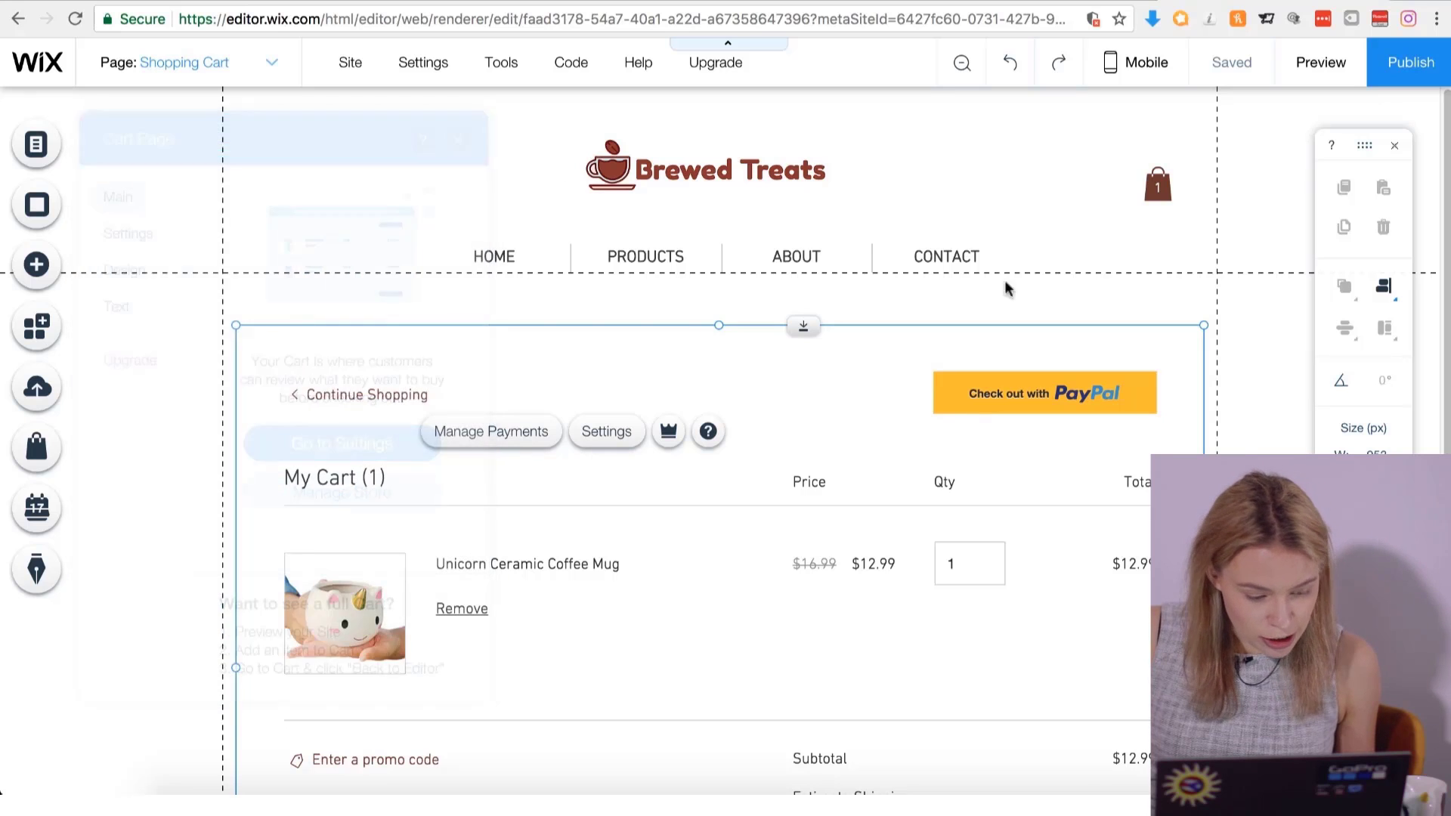
Preview the Shopping Cart page, look over its layout and try the header's cart icon.
scroll(1134, 189, "down", 1)
left_click(1319, 63)
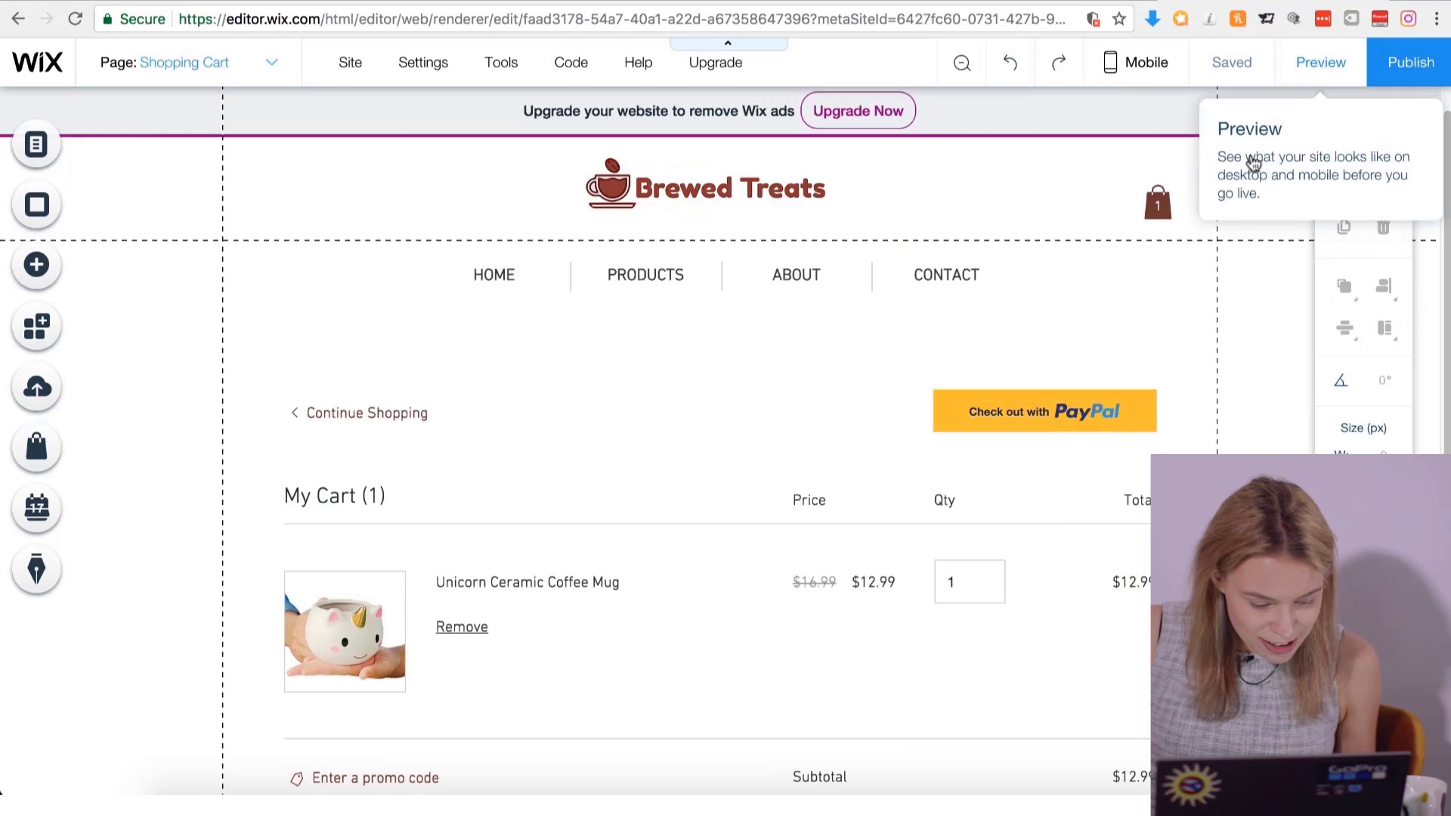
scroll(879, 435, "down", 5)
scroll(878, 435, "up", 5)
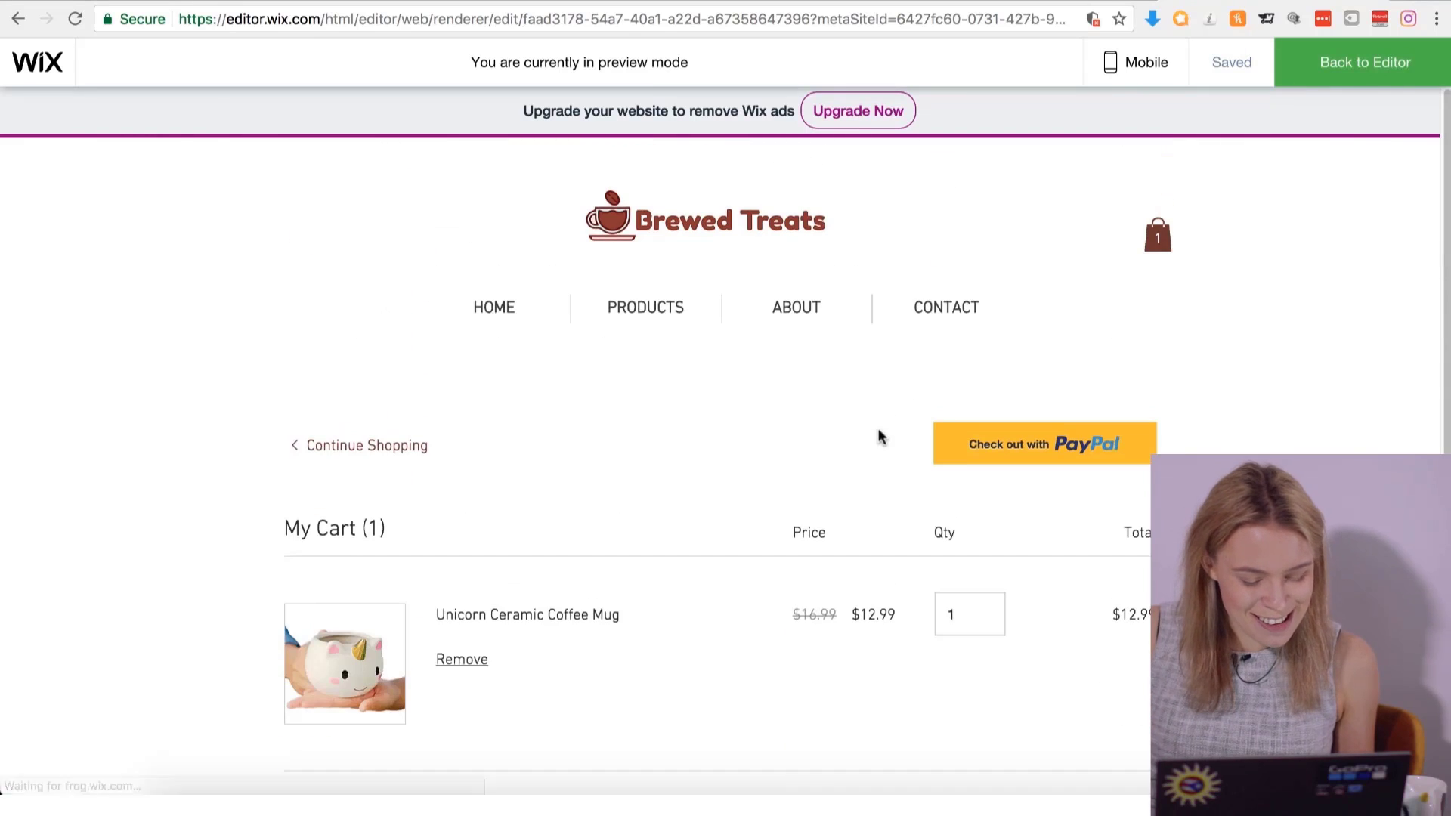
left_click(1160, 237)
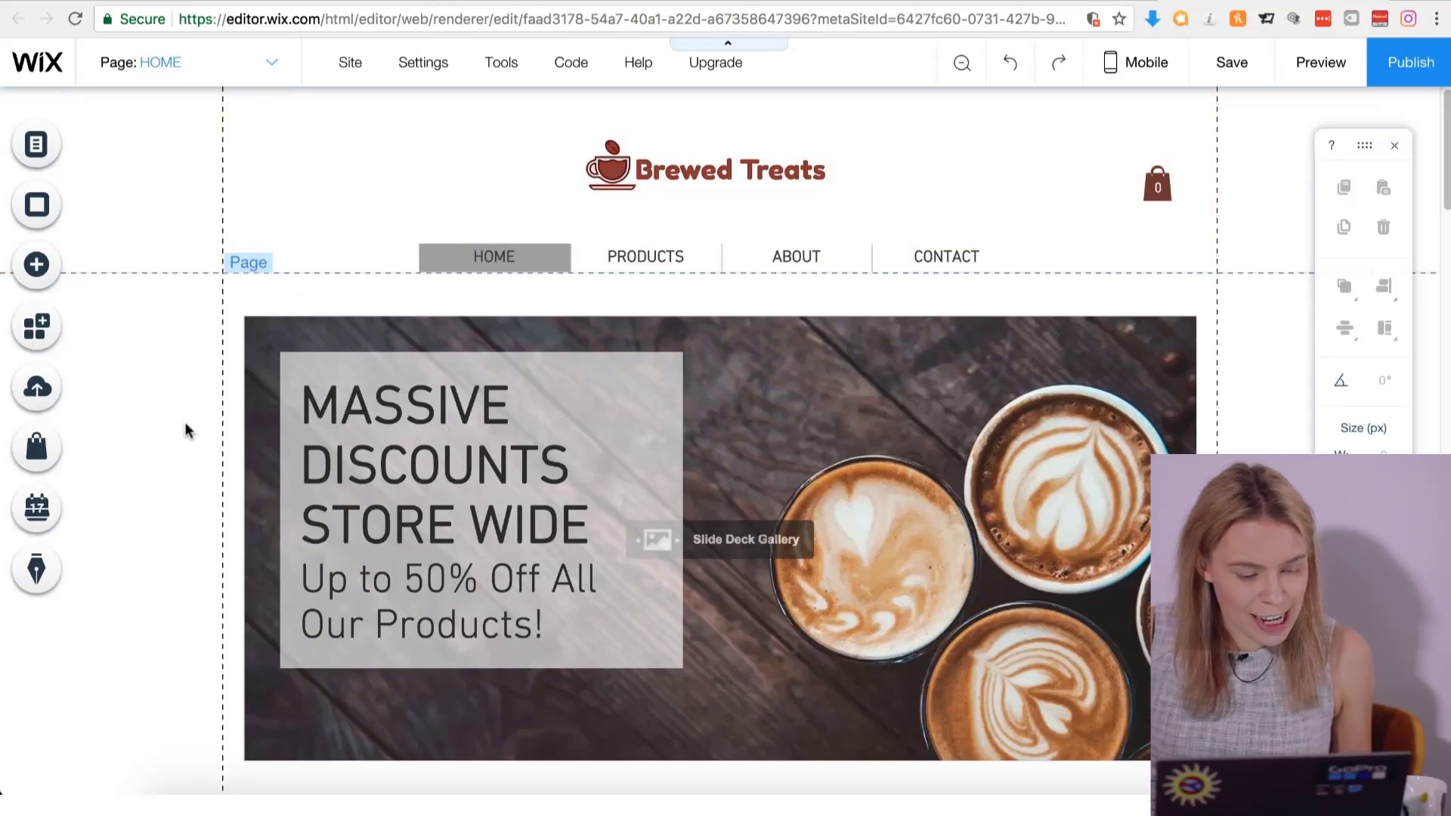
Switch to the Thank You Page and open the design settings of its order confirmation element.
left_click(261, 67)
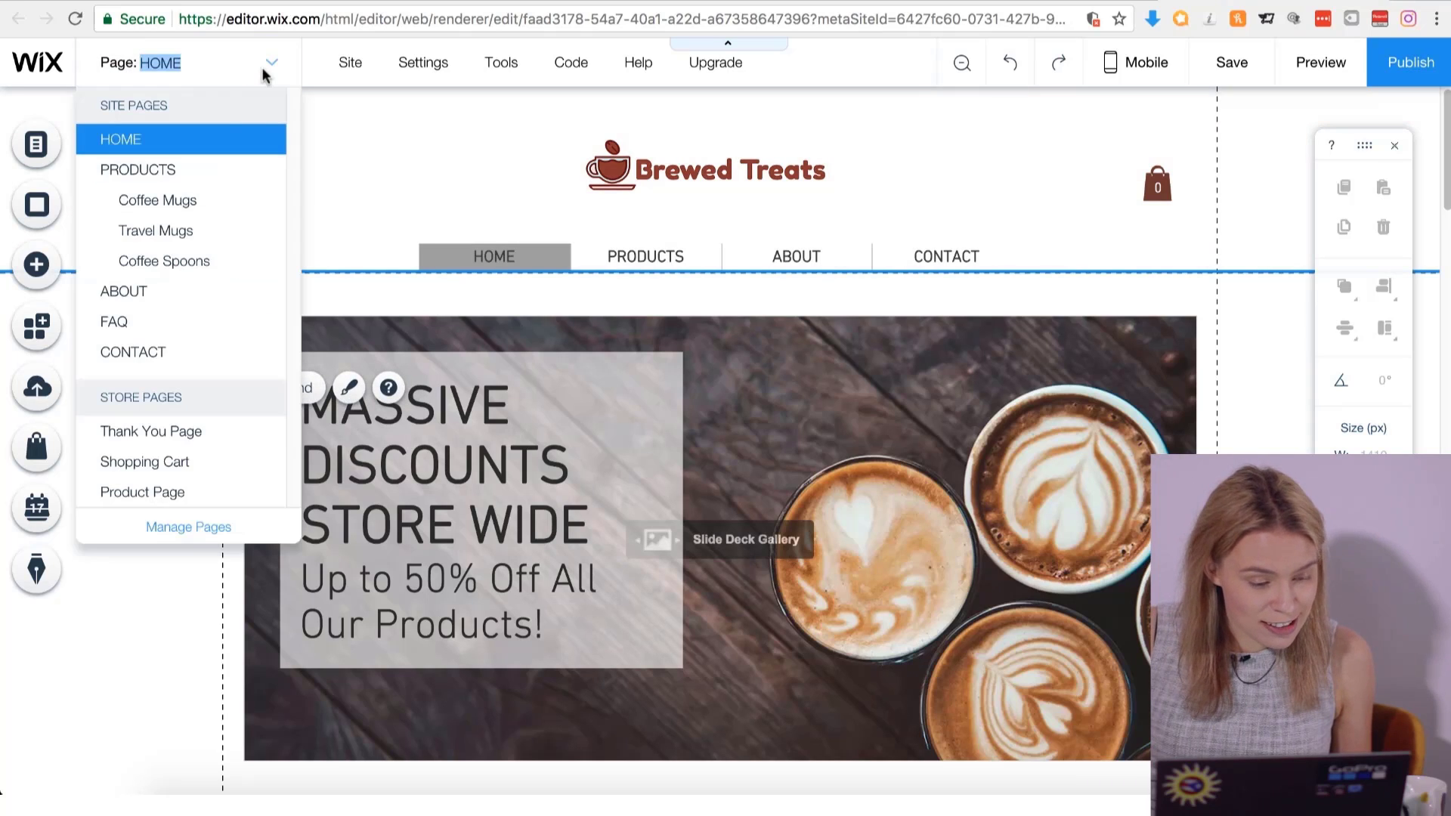
left_click(168, 431)
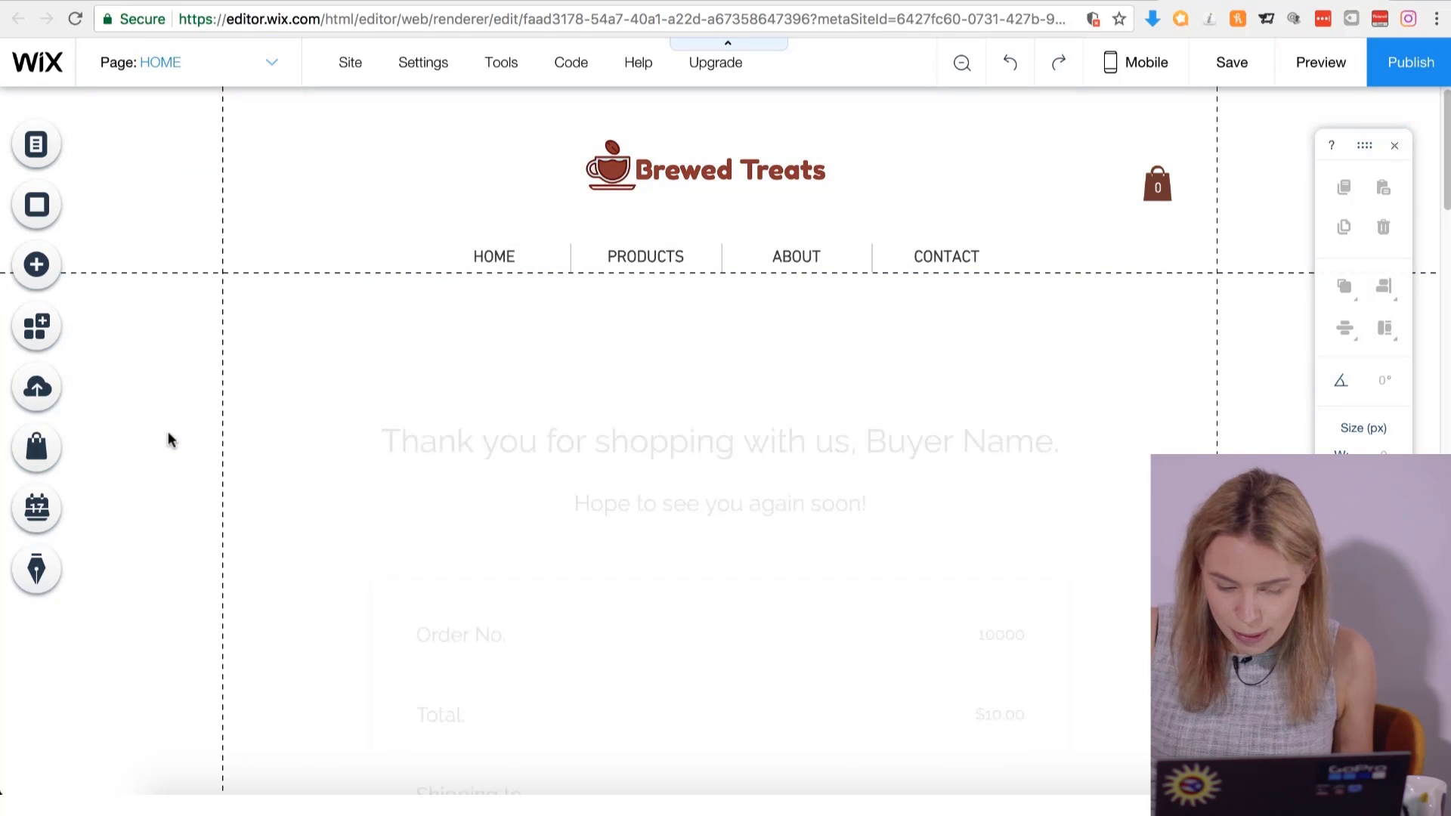
scroll(601, 394, "down", 2)
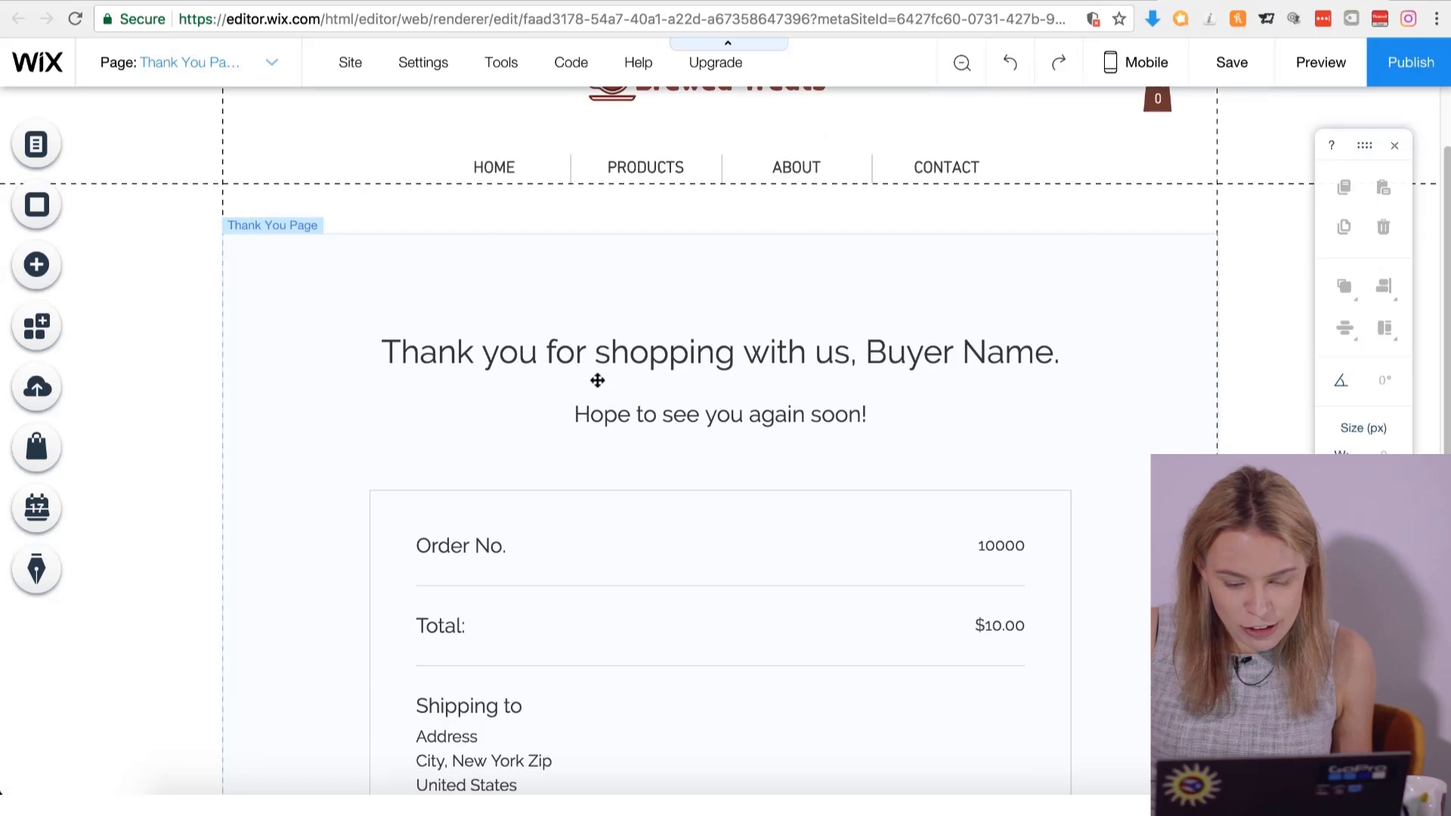
left_click(584, 349)
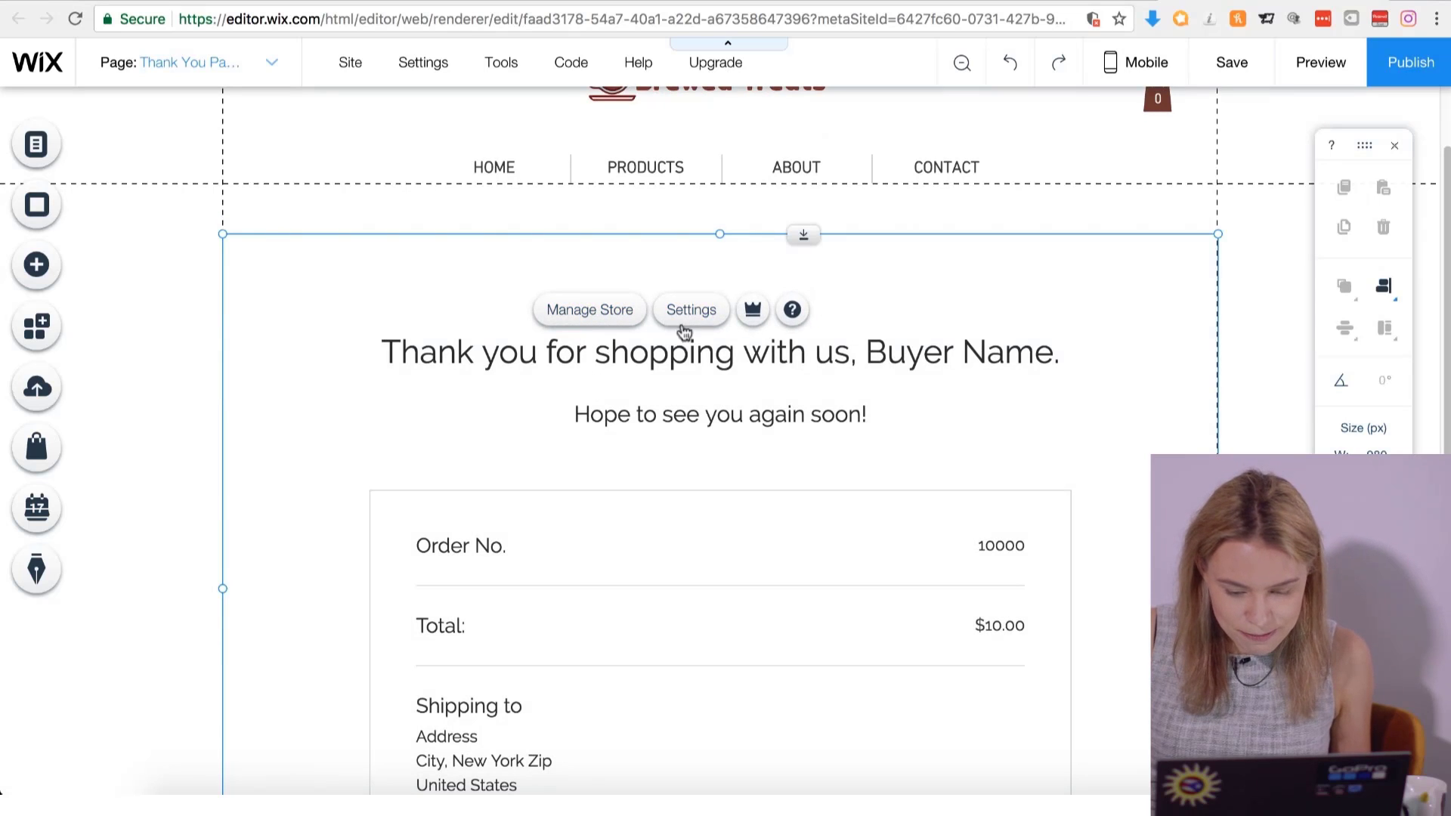
left_click(685, 312)
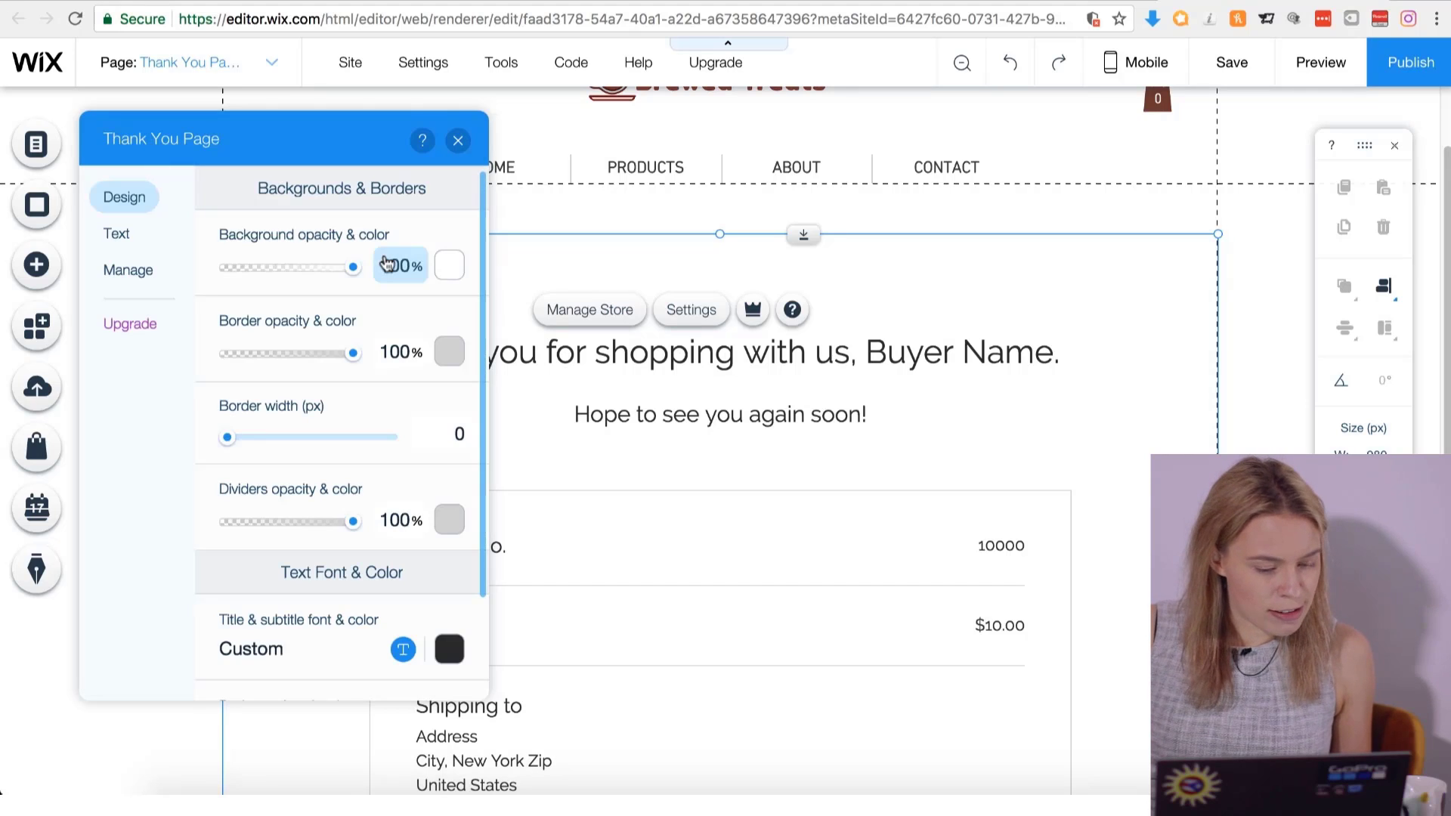
Set the Thank You Page's border color to the saved brown #743F37.
scroll(410, 320, "down", 1)
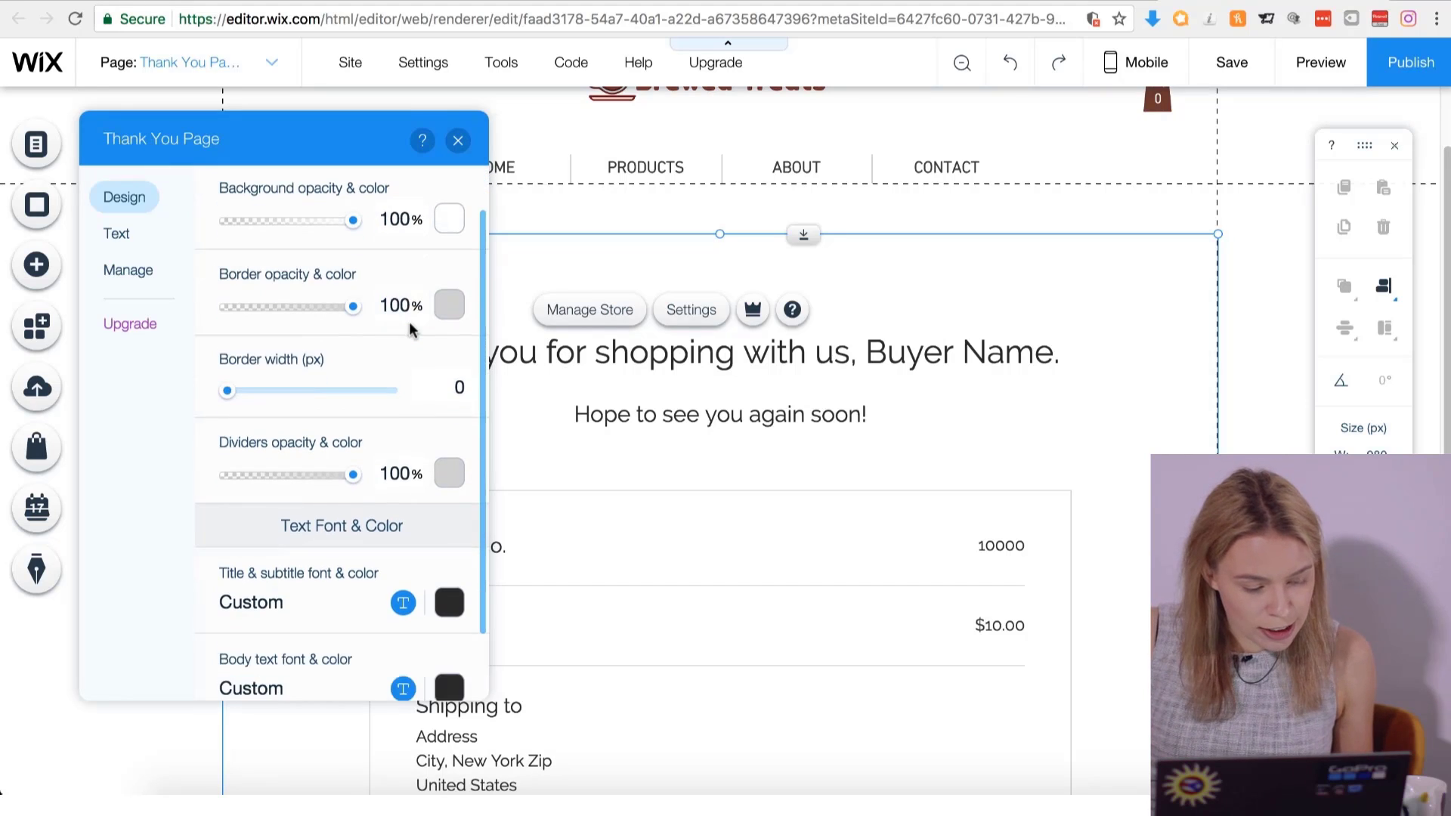
scroll(410, 330, "down", 1)
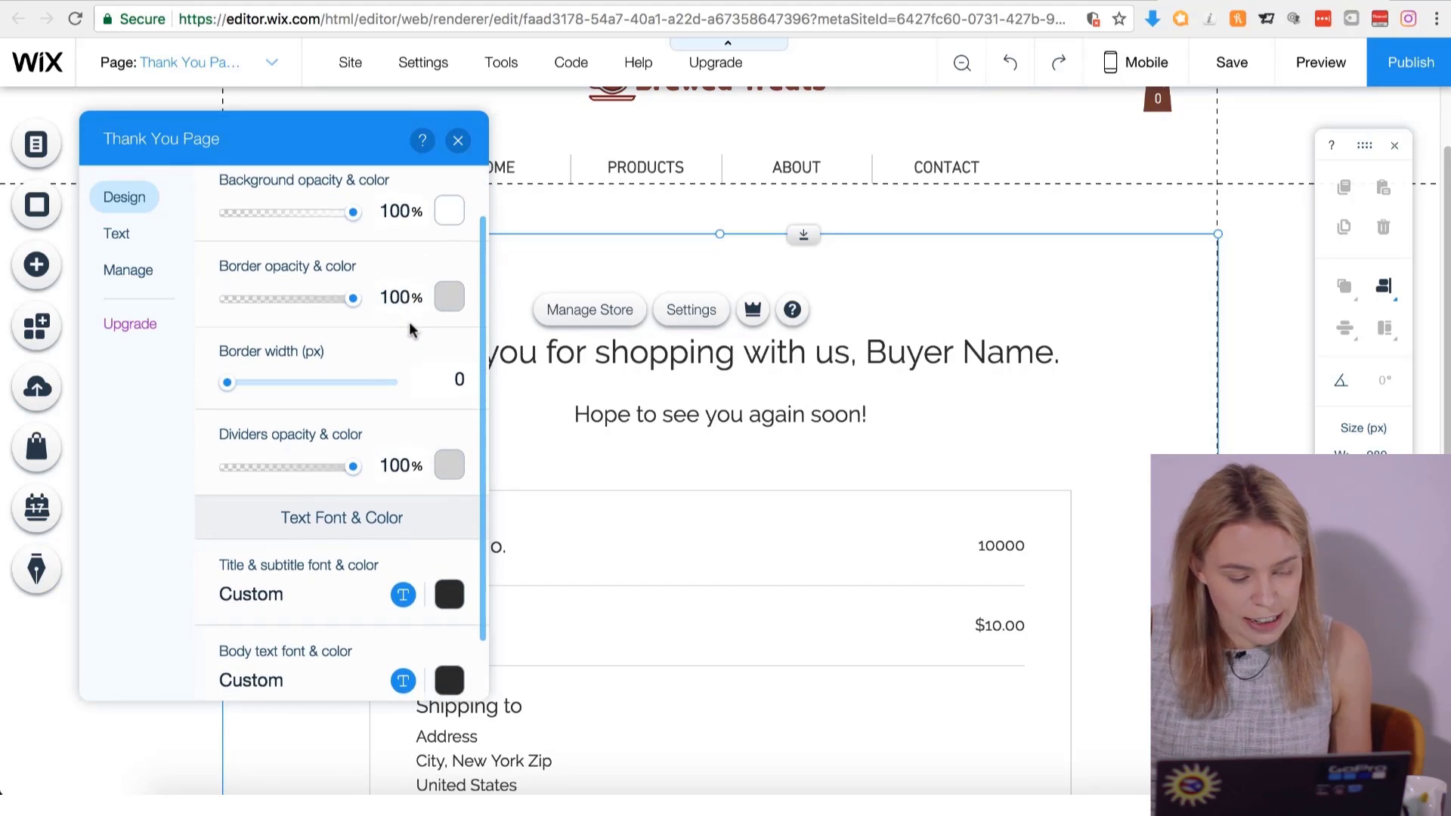
left_click(449, 288)
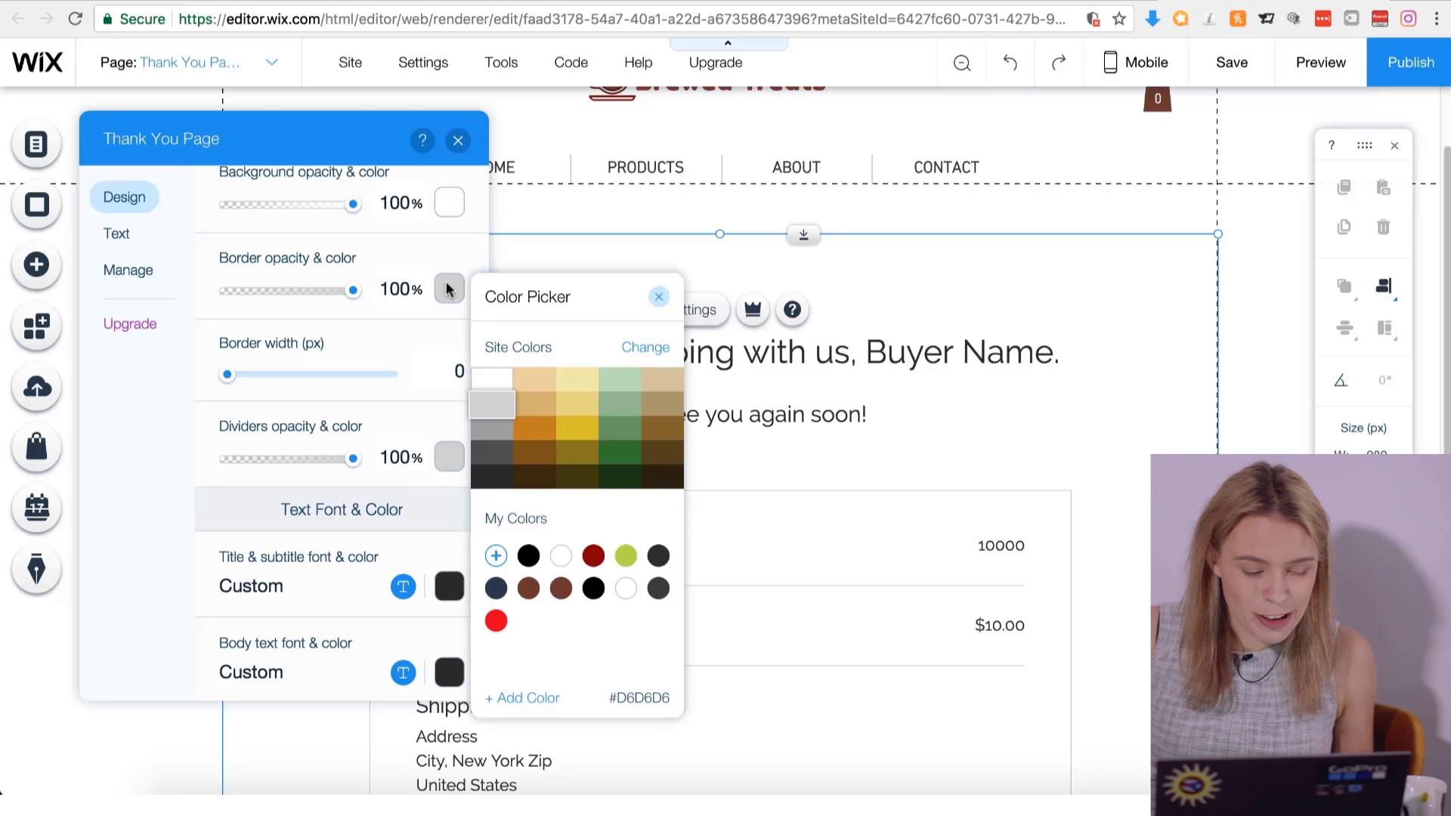
left_click(528, 586)
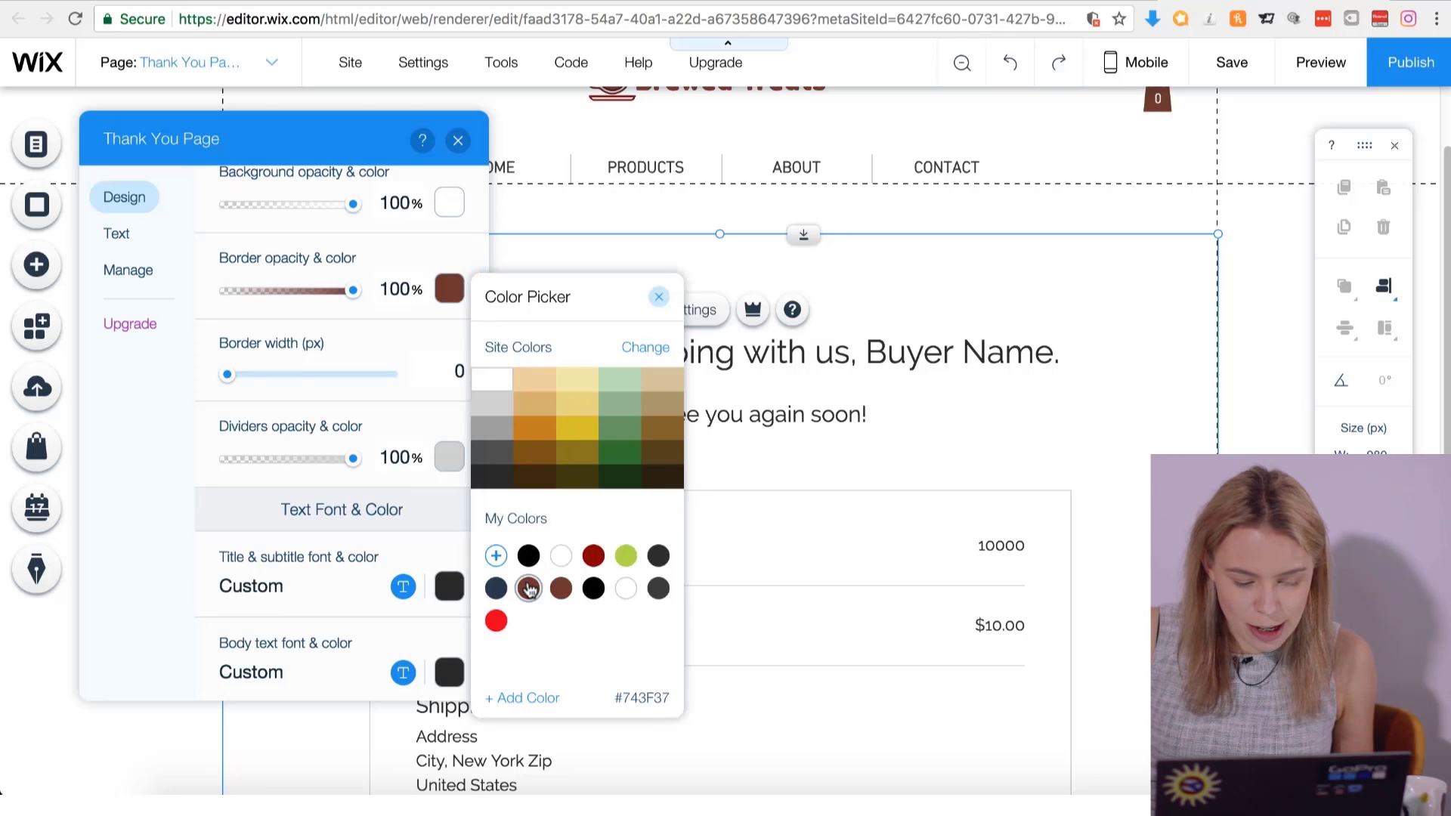
left_click(387, 343)
Set the Thank You Page's divider color to the saved brown #743F37.
scroll(416, 385, "down", 2)
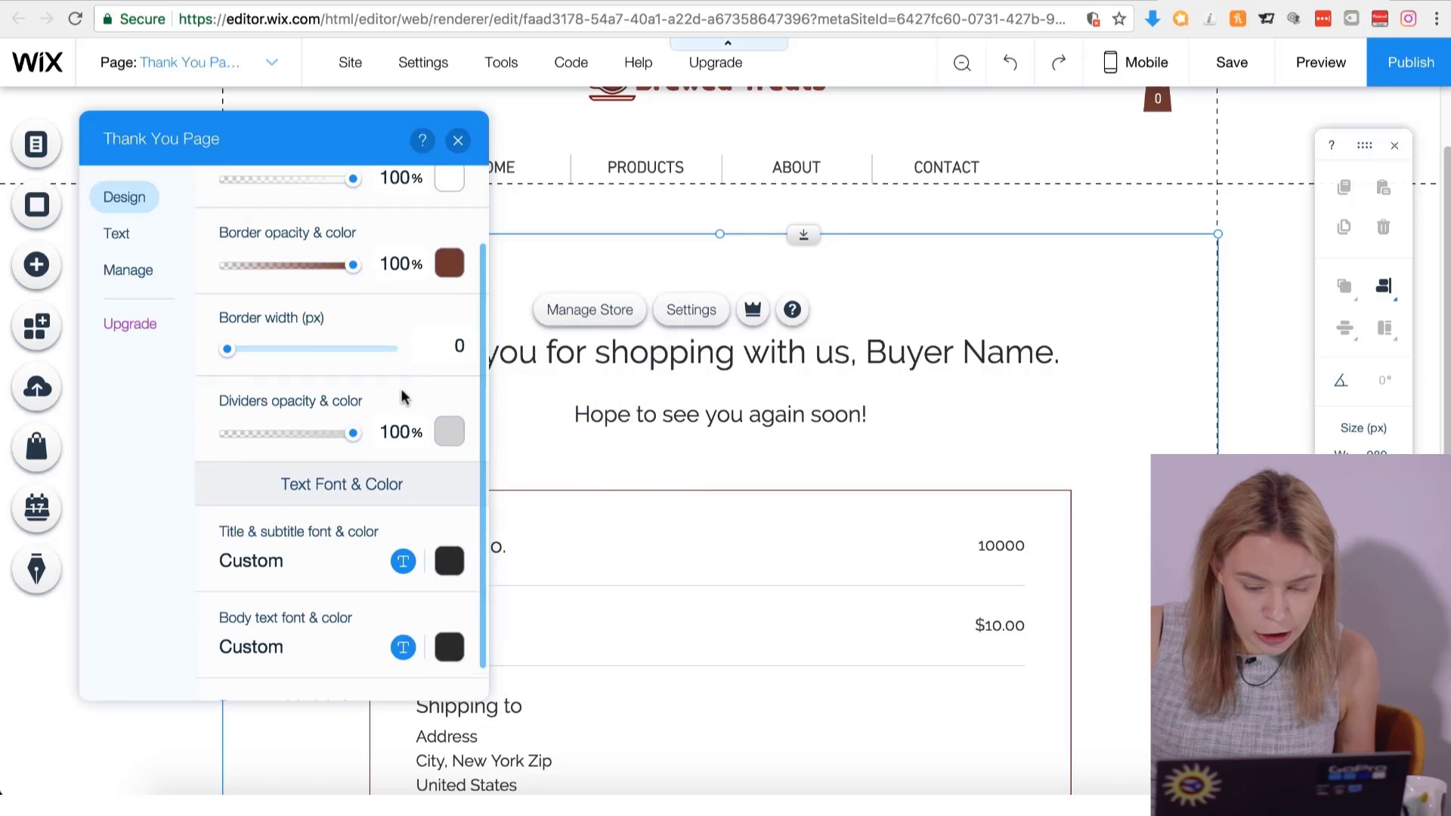
left_click(449, 428)
left_click(527, 665)
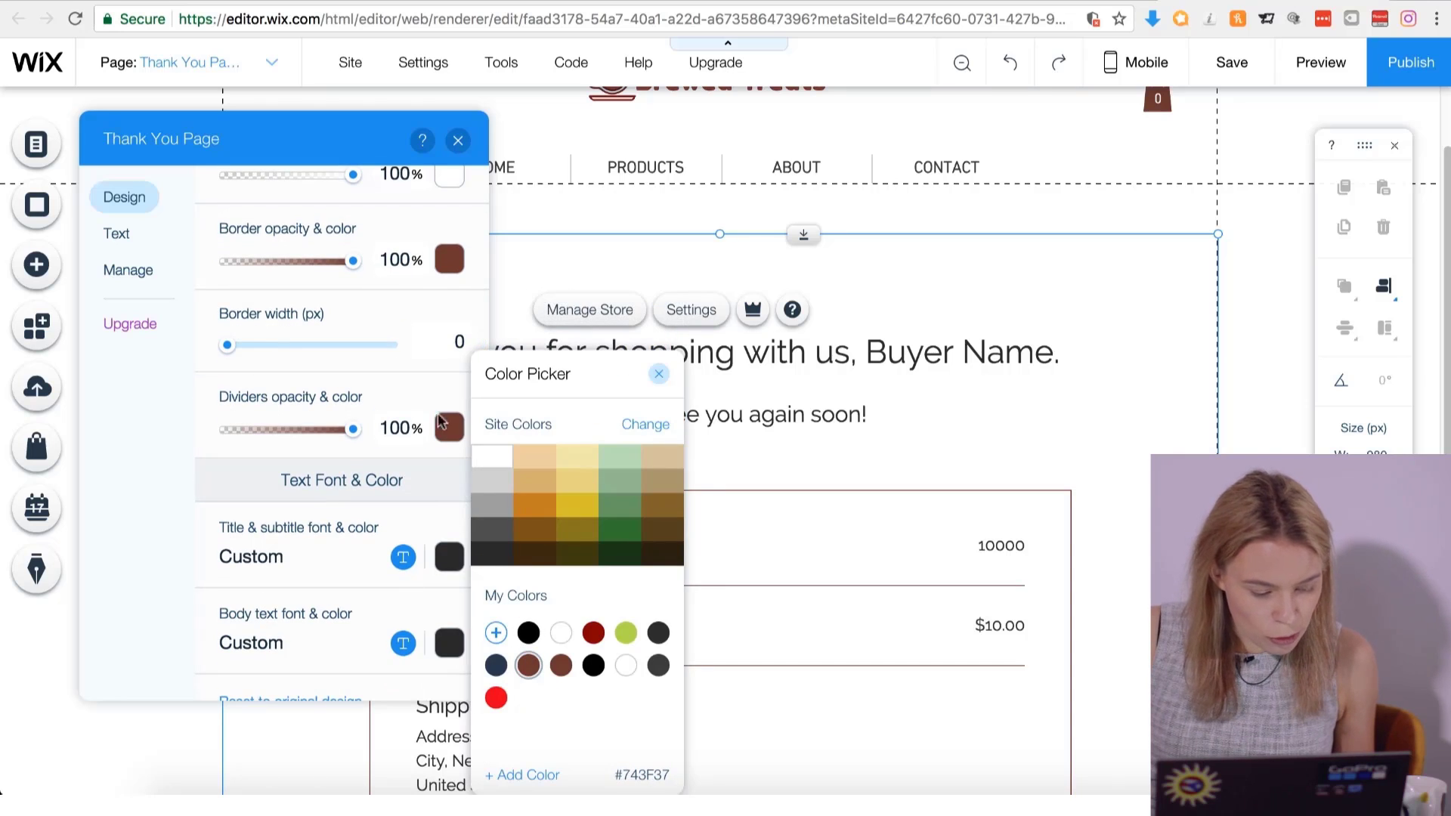
left_click(414, 386)
Set the Thank You Page's title and subtitle font to DIN Next Light.
scroll(405, 430, "down", 1)
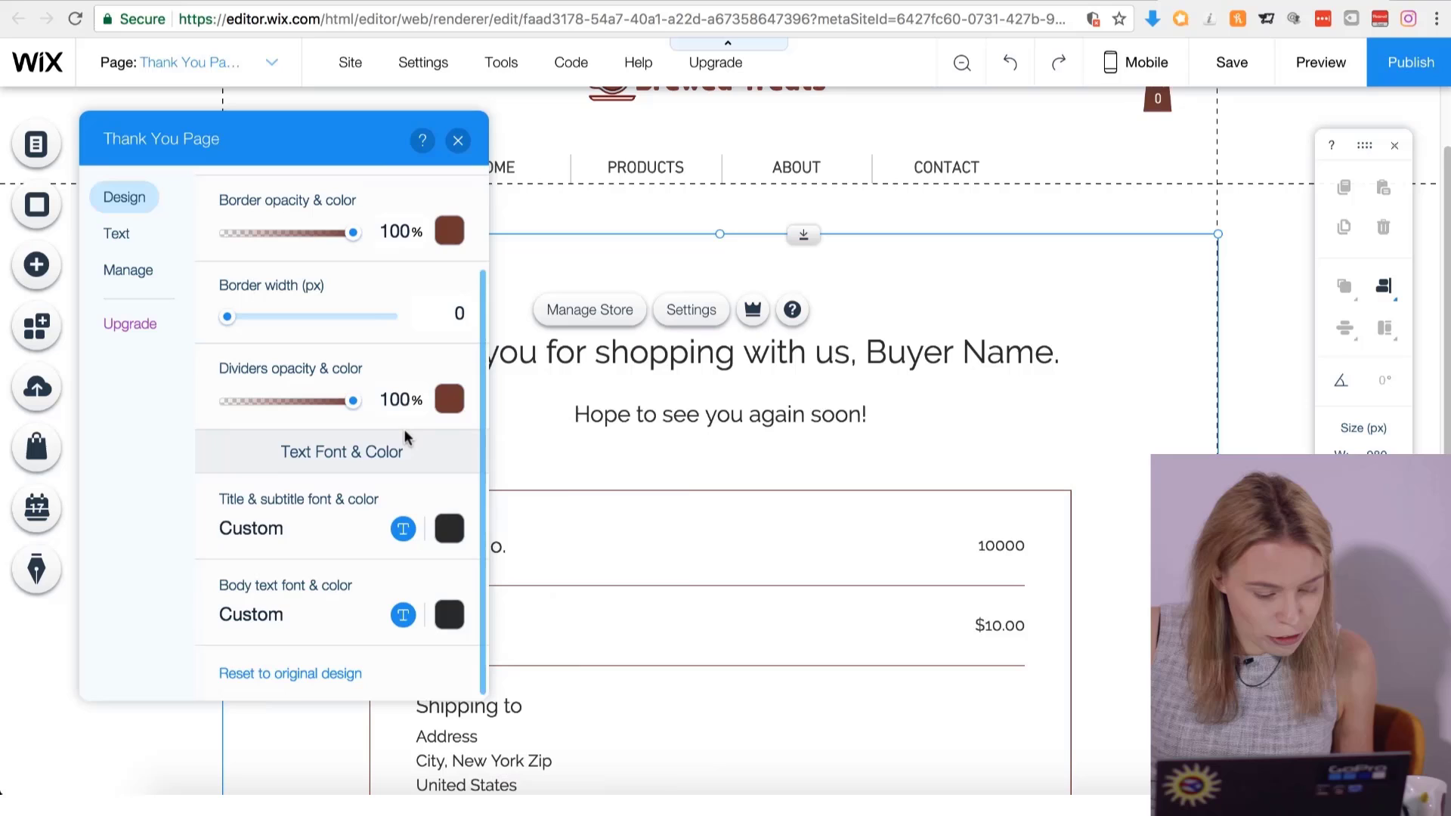
left_click(403, 530)
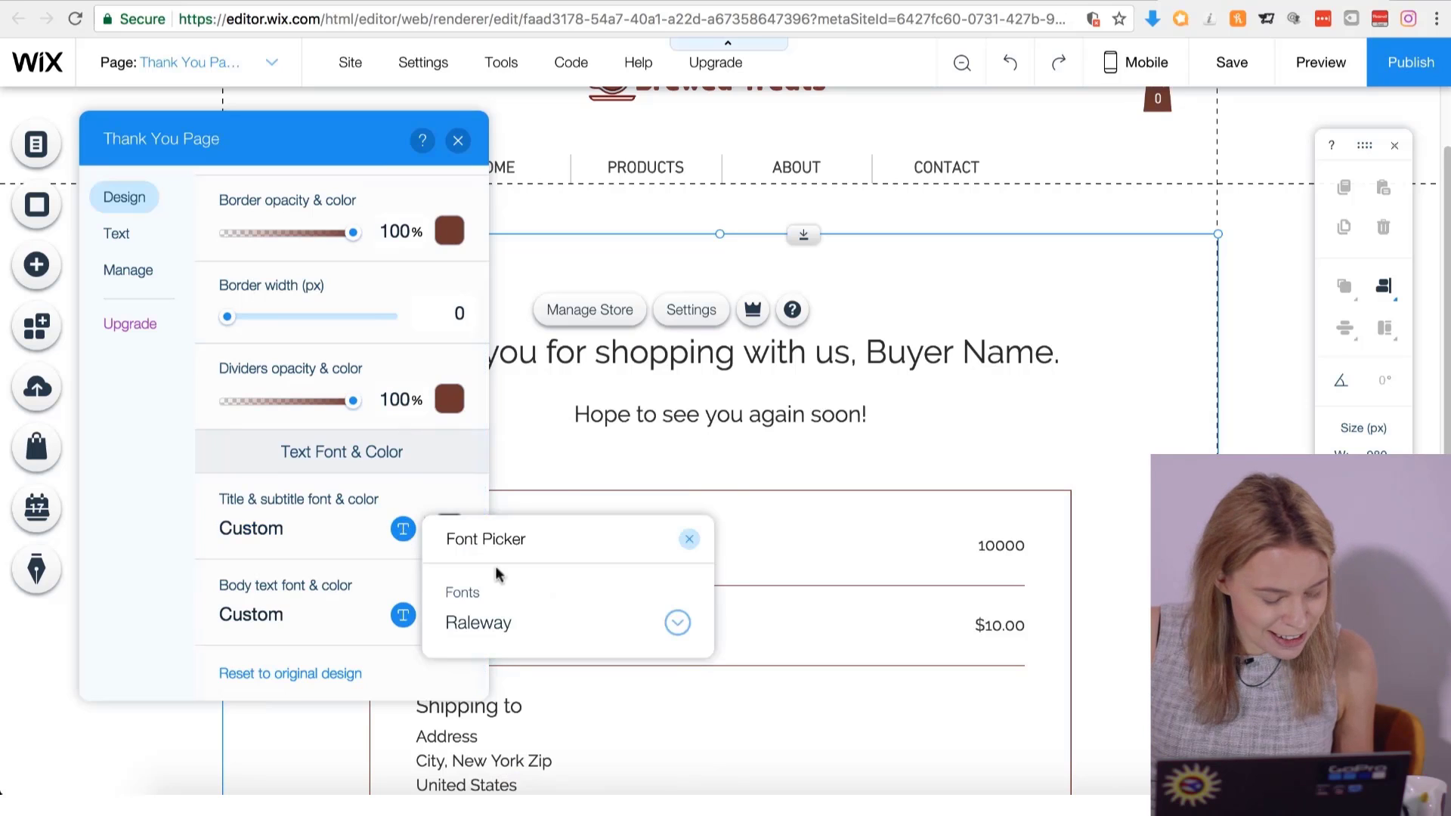
left_click(501, 638)
scroll(551, 298, "up", 8)
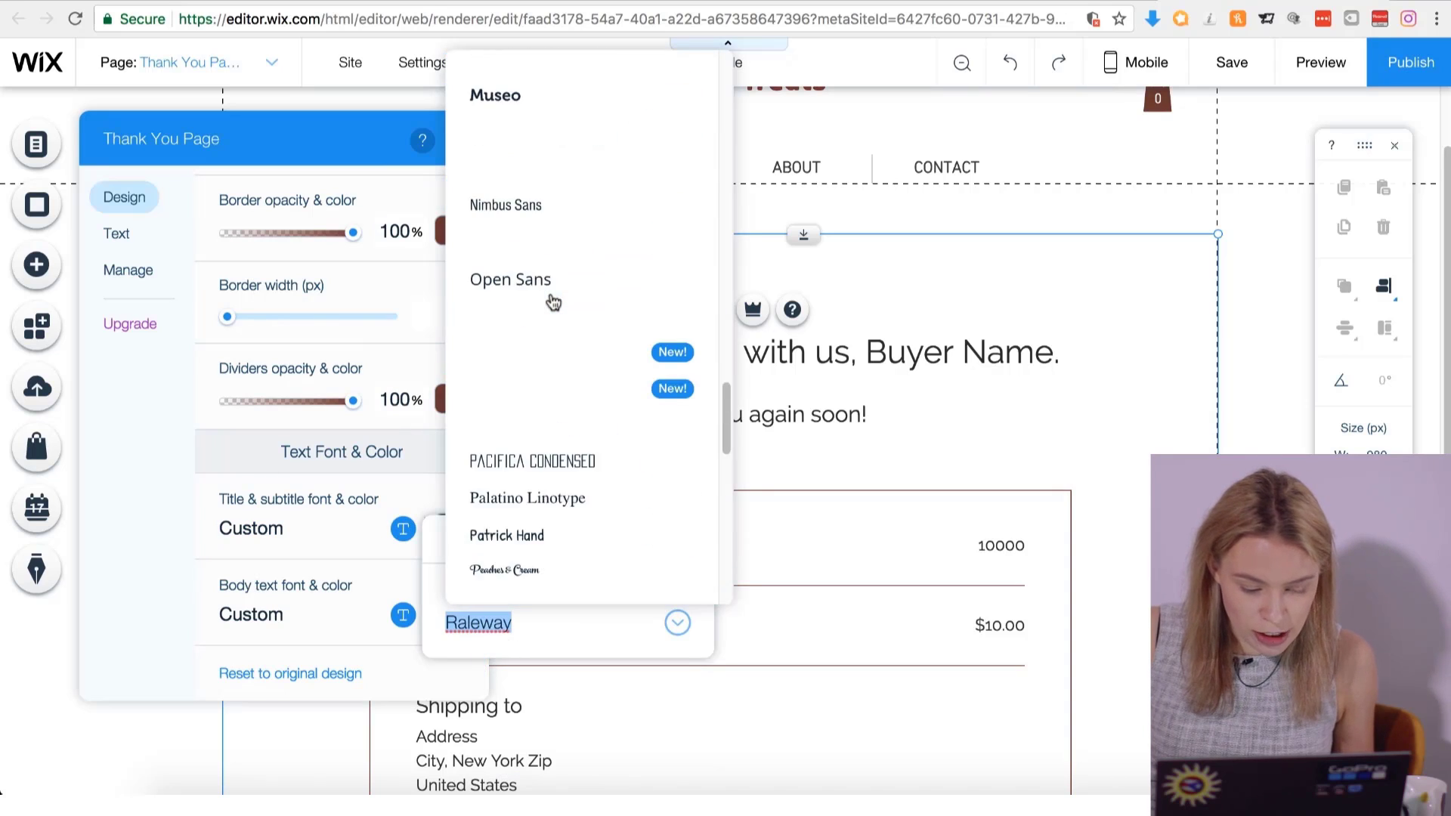
scroll(552, 303, "up", 10)
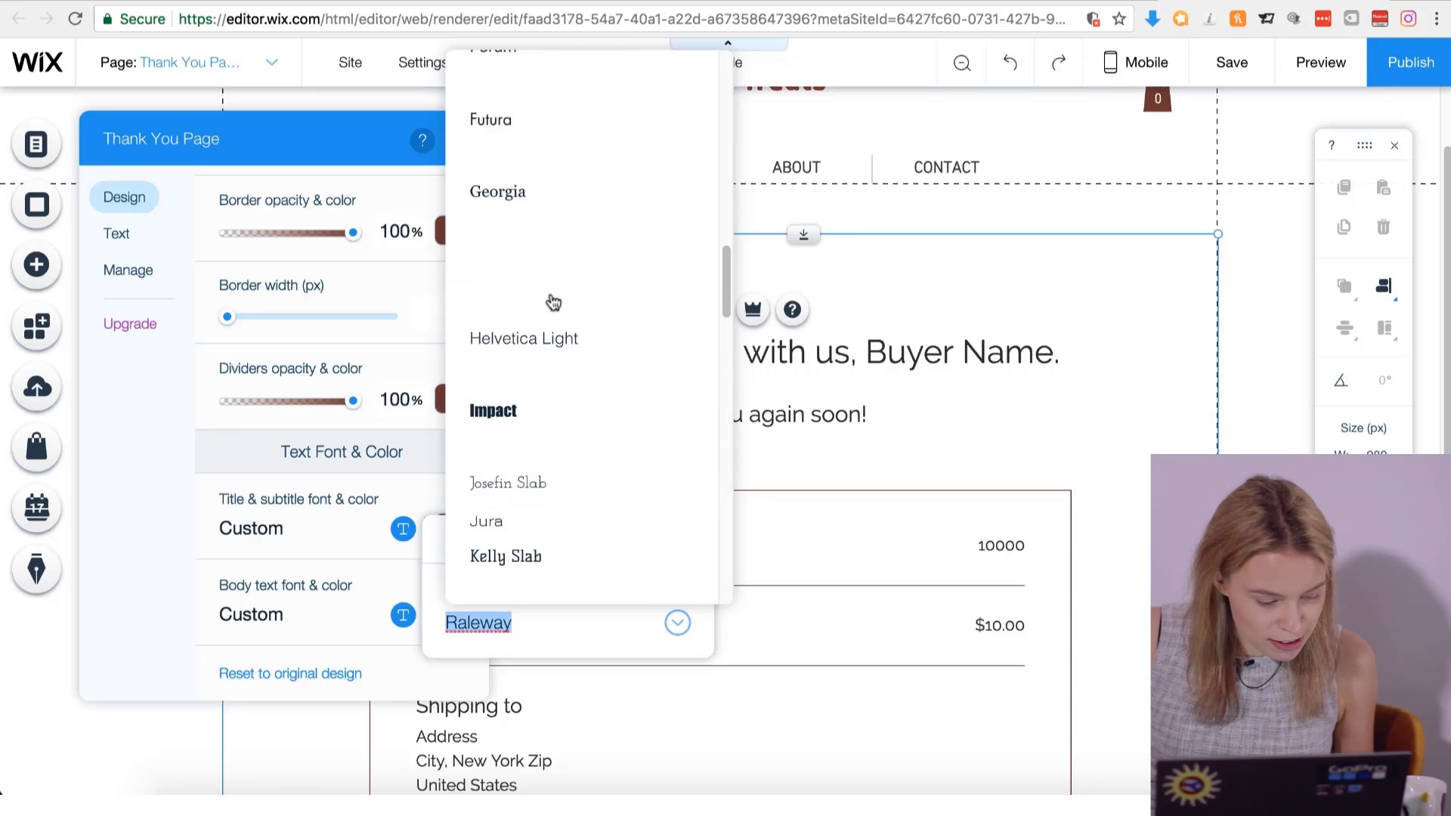
scroll(553, 302, "up", 5)
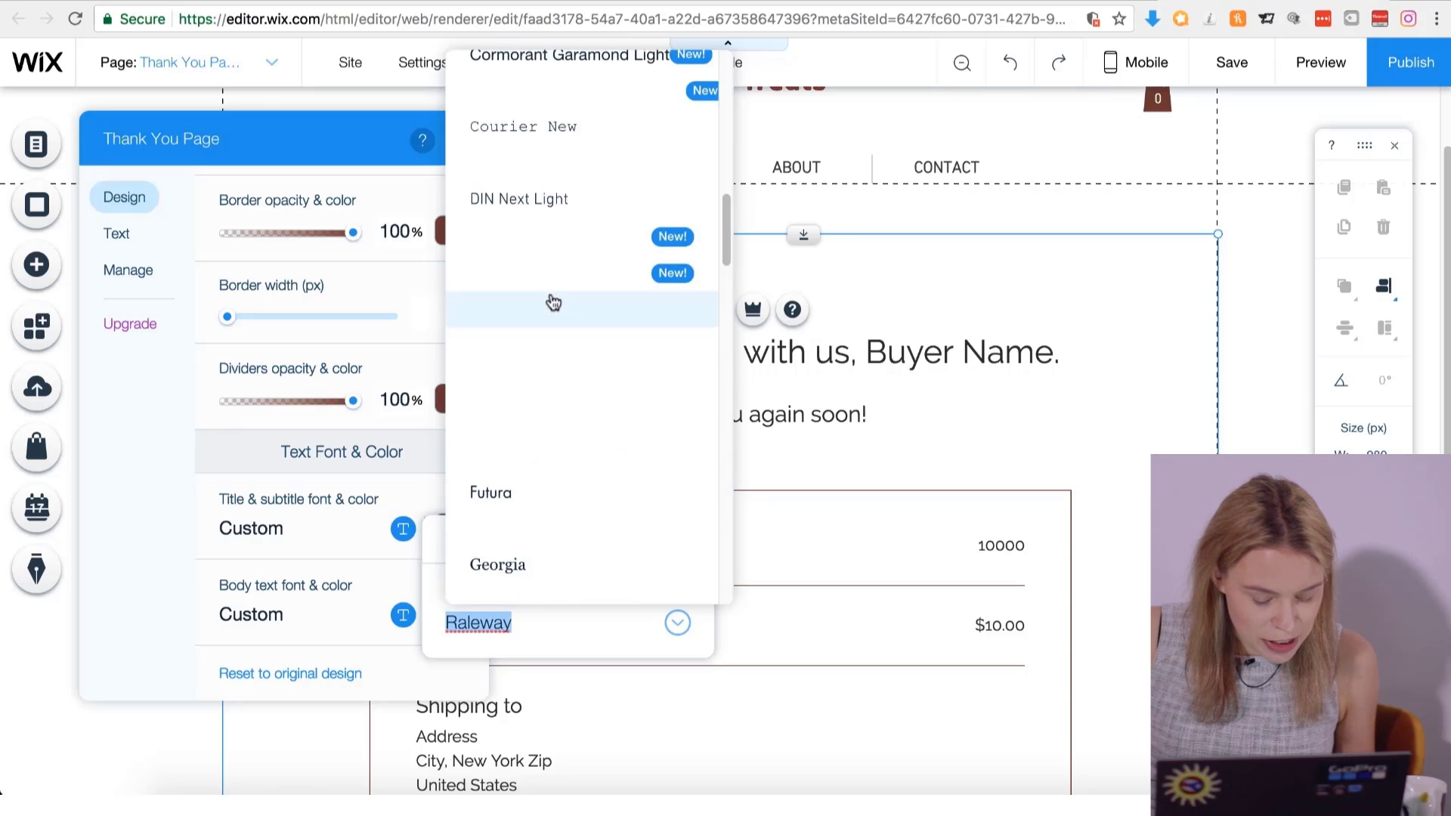
left_click(519, 199)
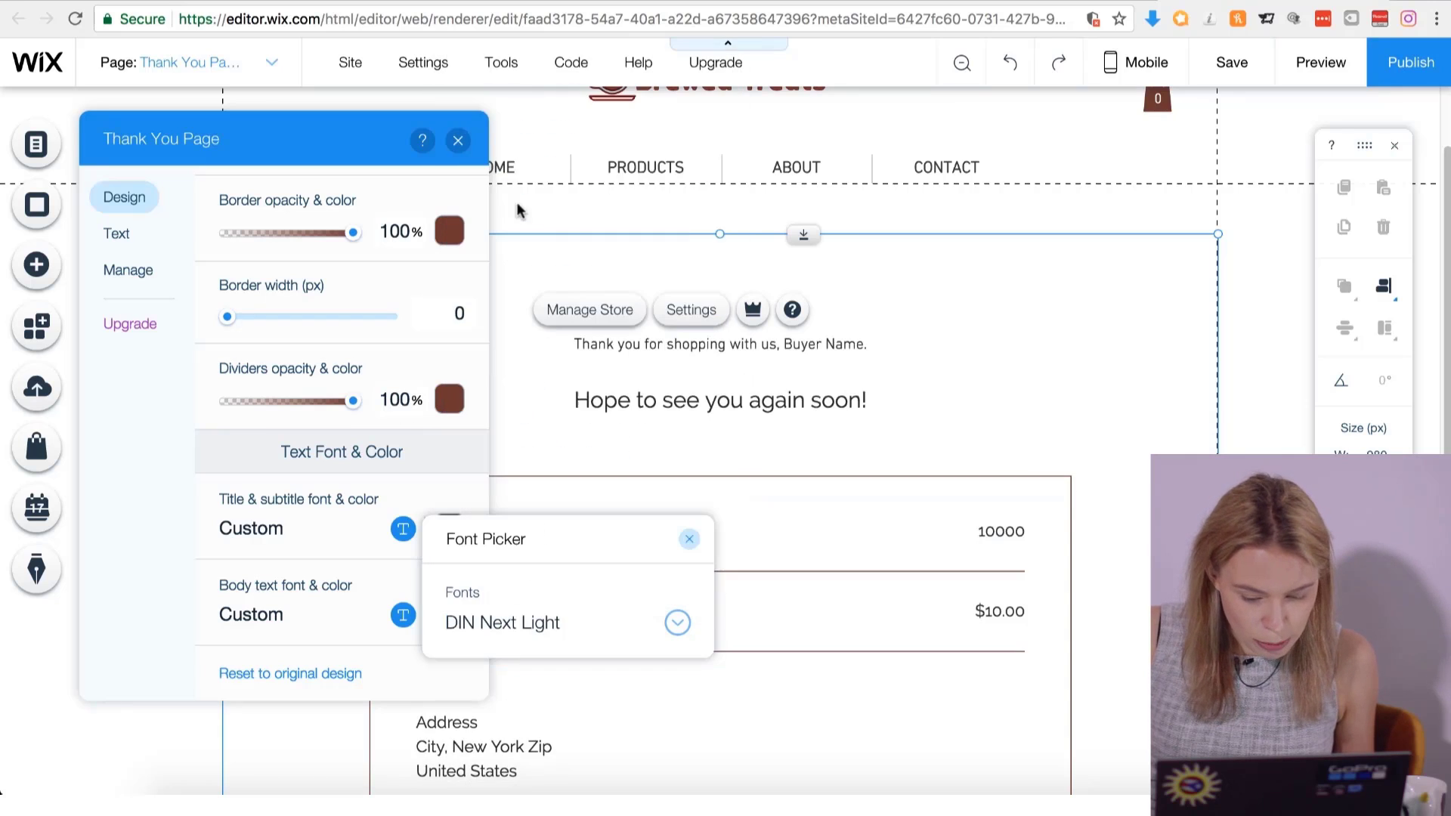
left_click(690, 541)
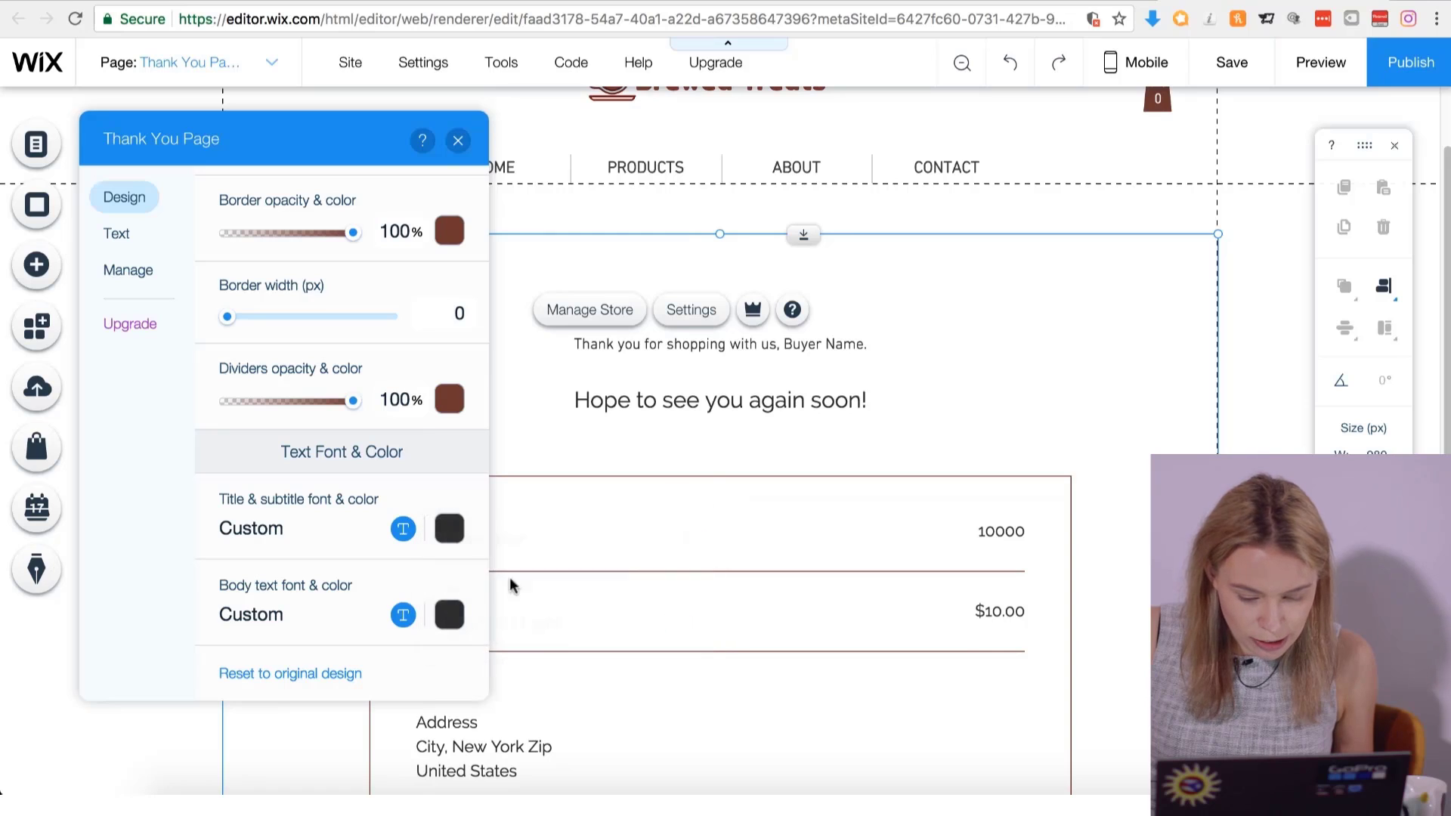
Set the Thank You Page's body text font to DIN Next Light.
left_click(404, 616)
left_click(504, 708)
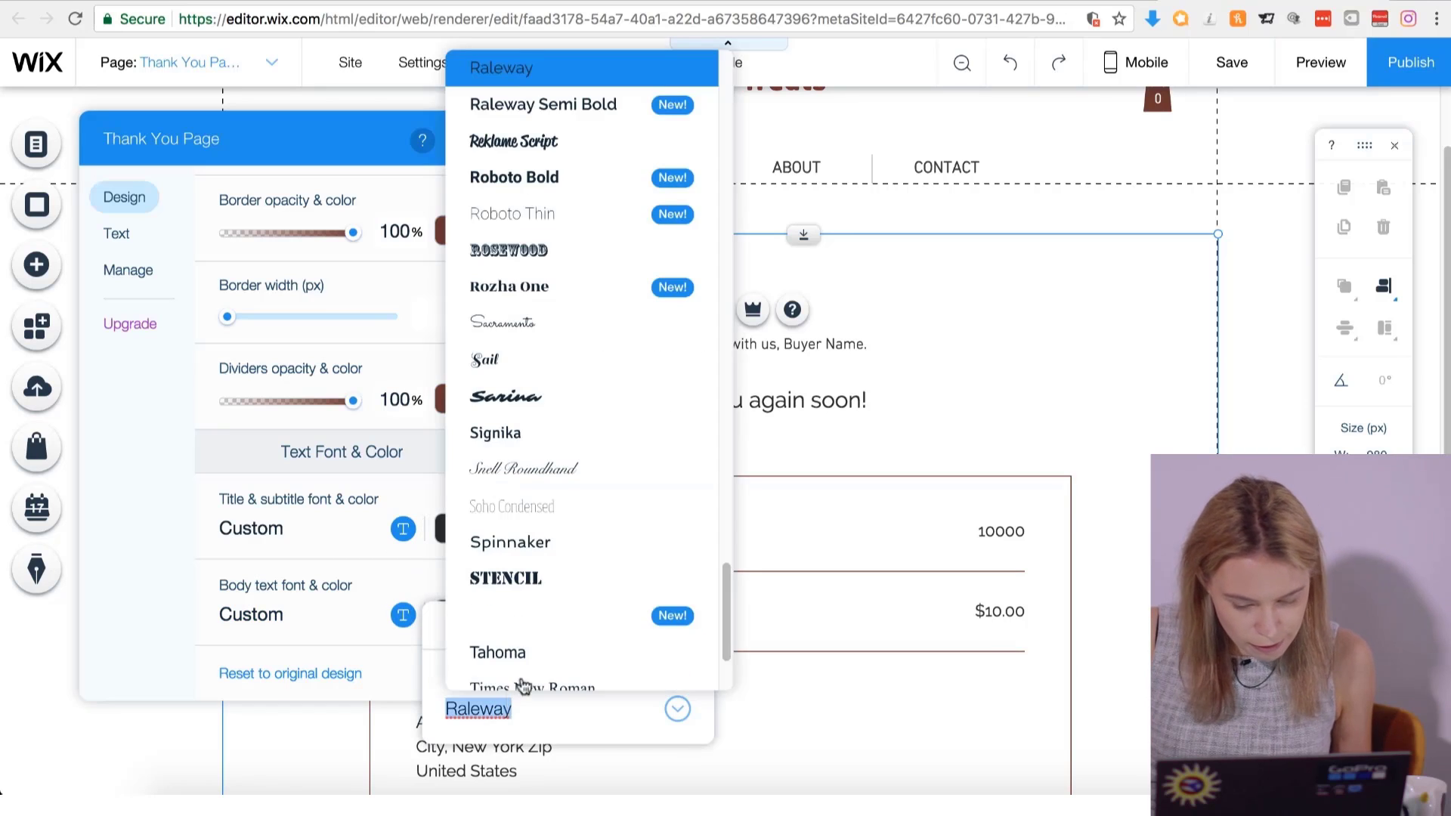
scroll(582, 574, "up", 10)
scroll(587, 550, "up", 10)
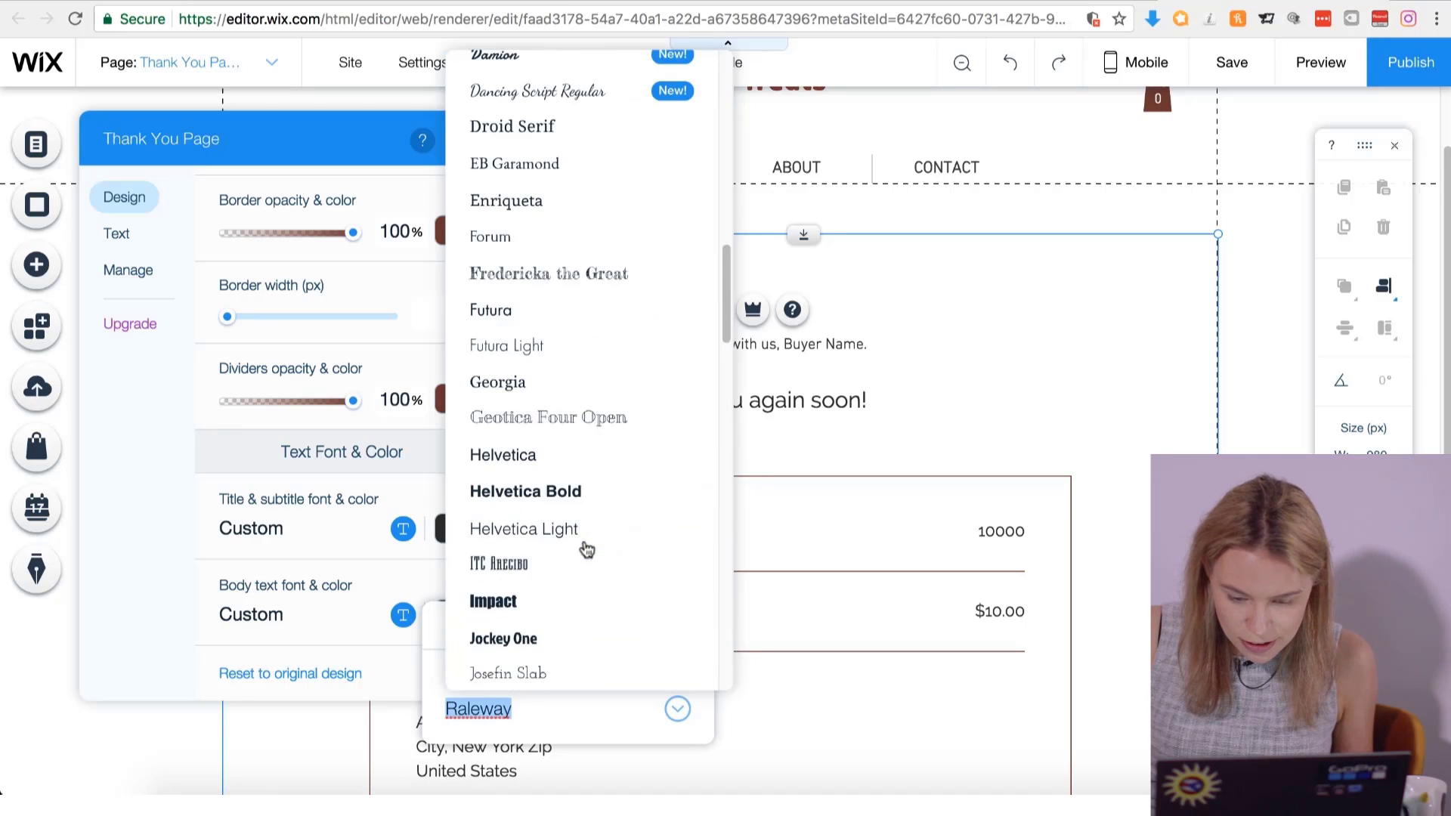
scroll(587, 551, "up", 1)
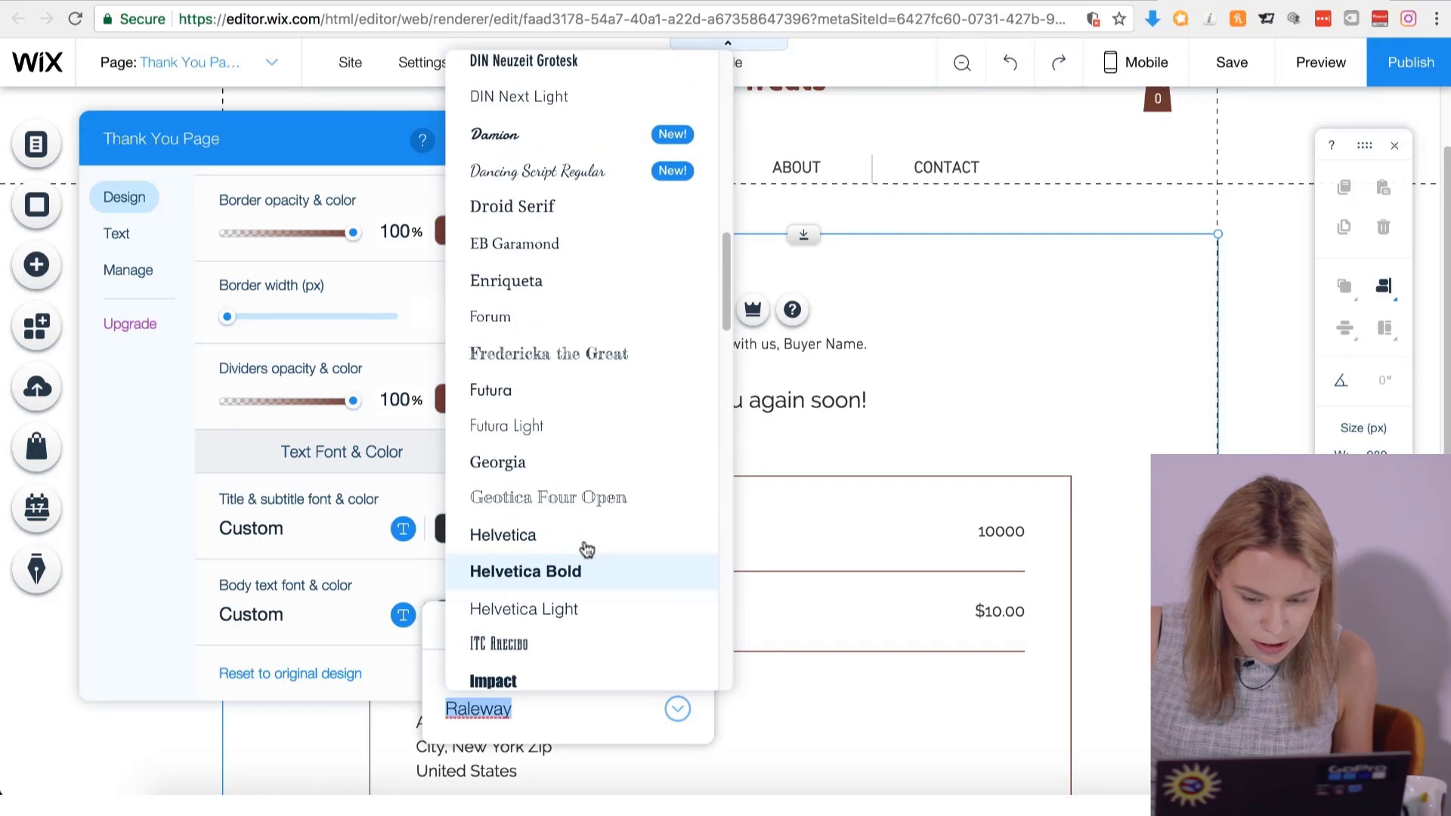
left_click(599, 96)
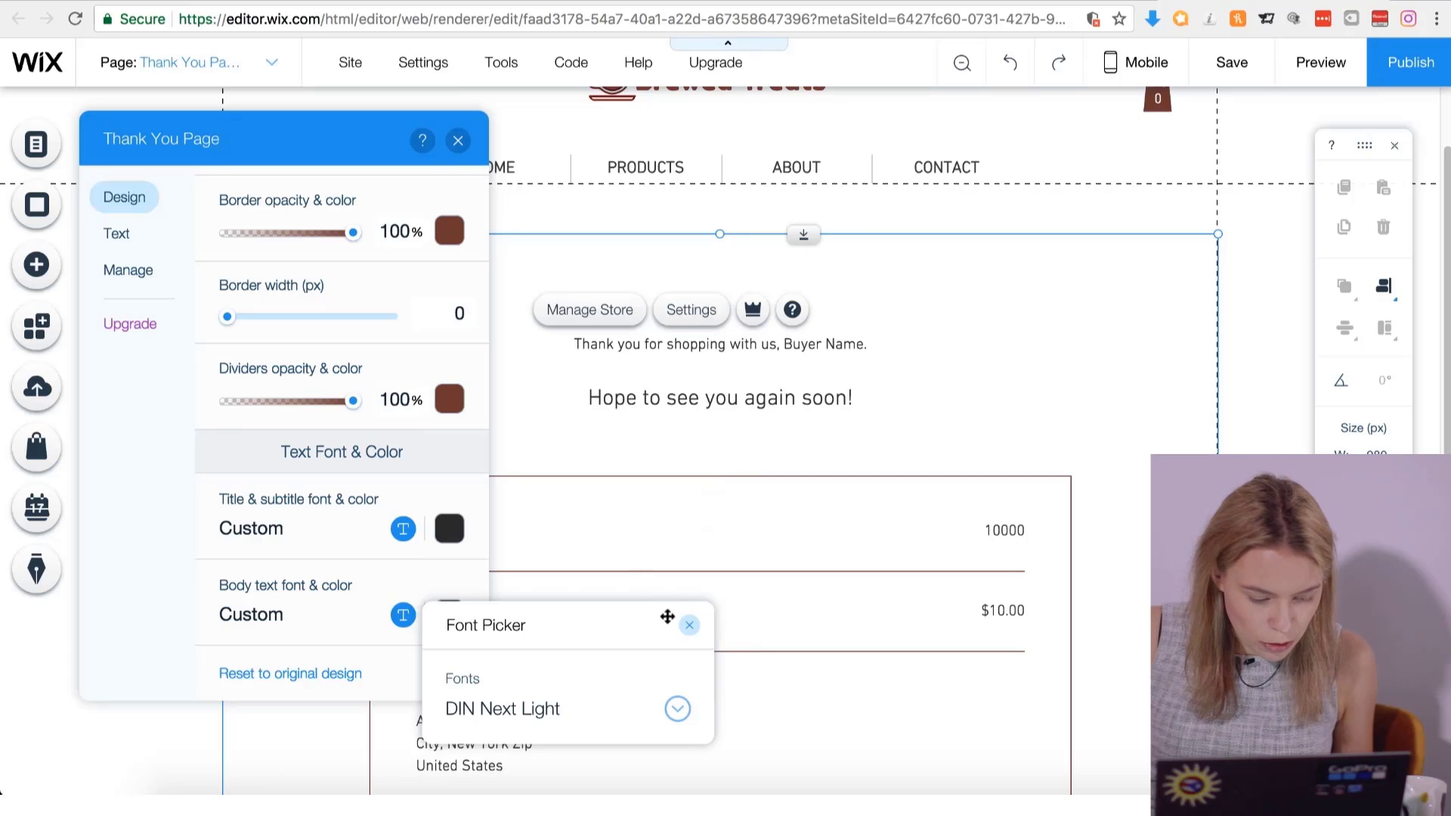
left_click(688, 629)
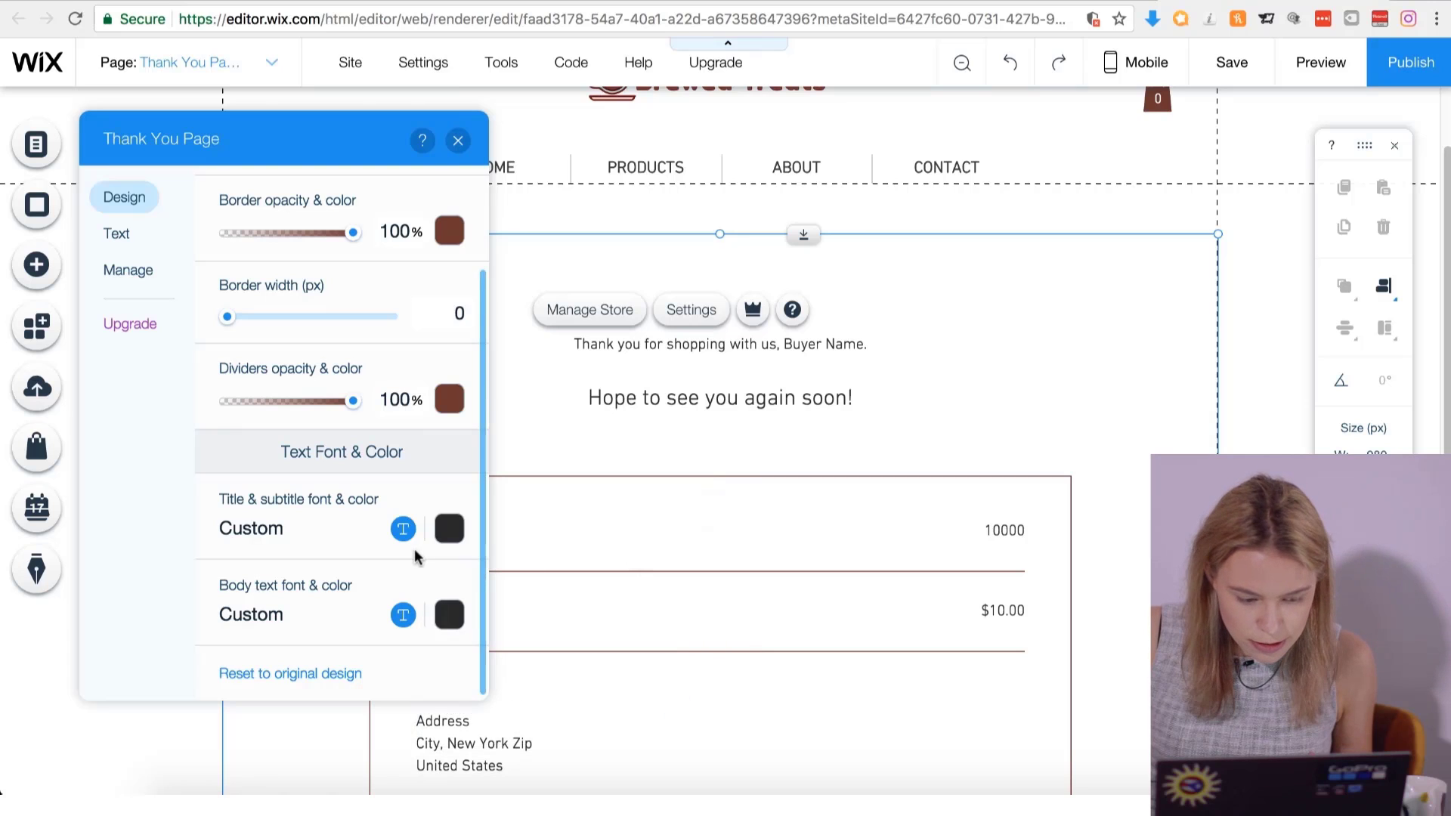
Check the remaining design options, close the settings and move the order confirmation element slightly up toward the navigation menu.
scroll(388, 503, "up", 3)
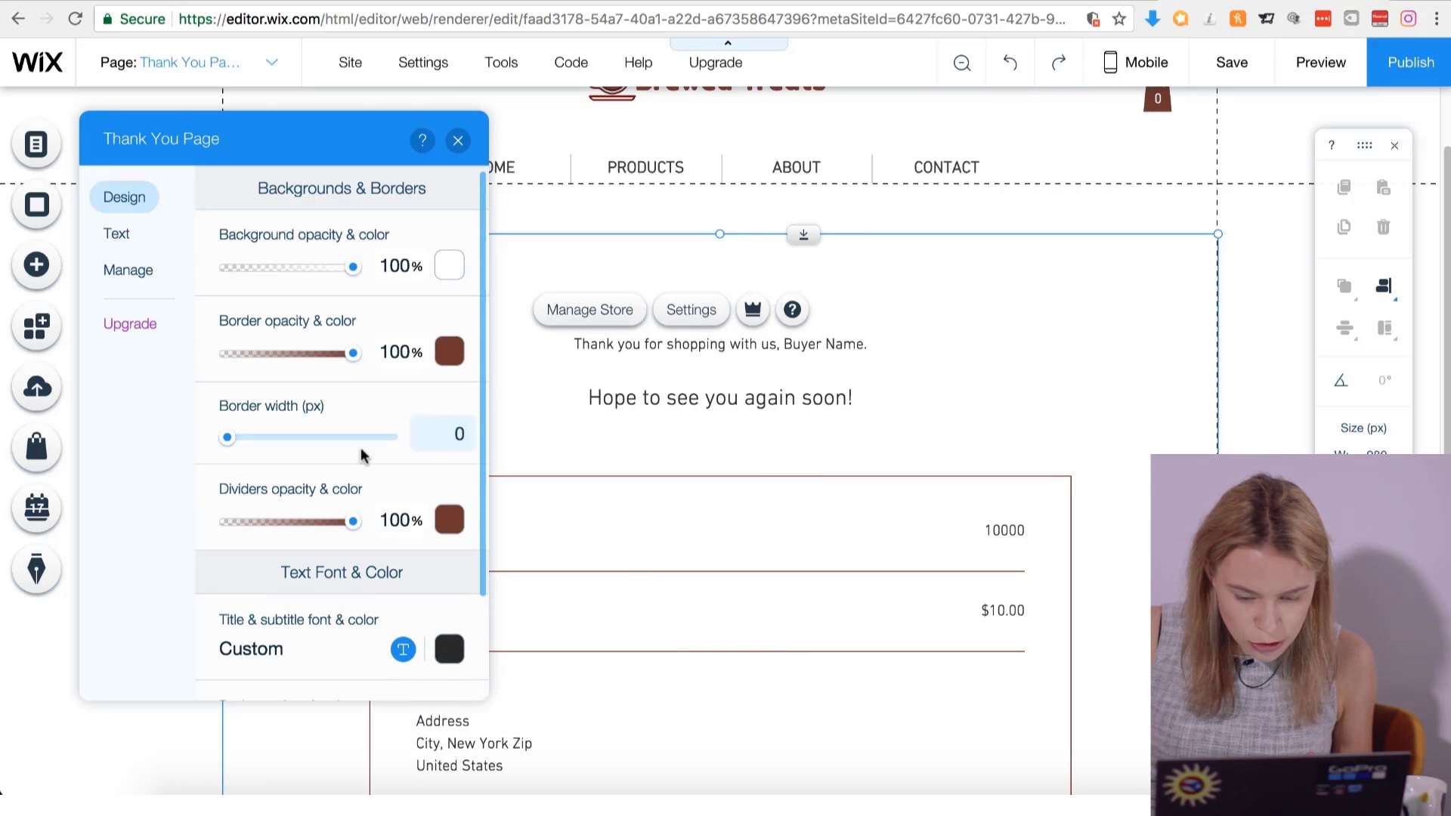
scroll(378, 431, "down", 2)
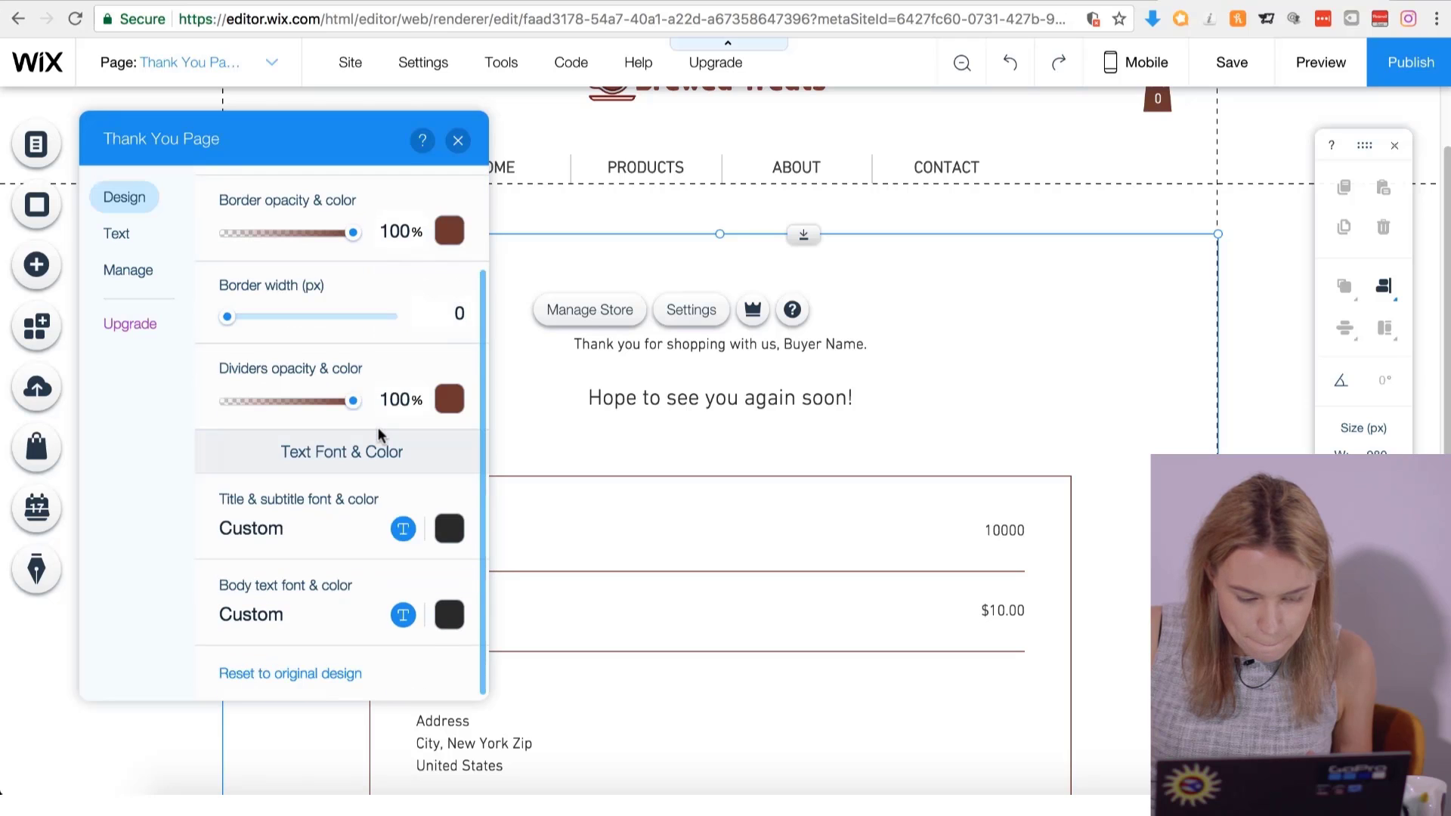
scroll(378, 428, "up", 2)
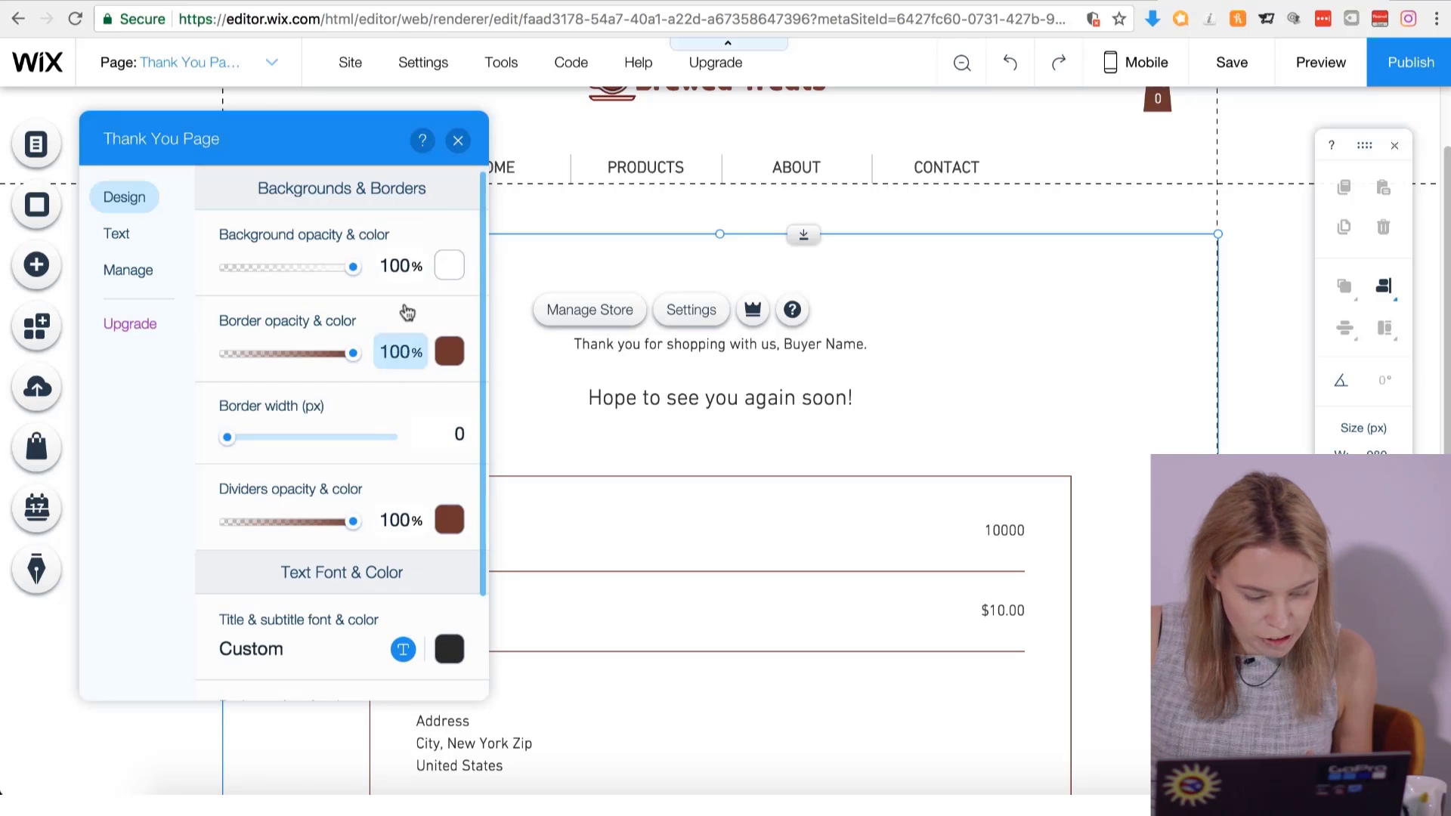
left_click(457, 142)
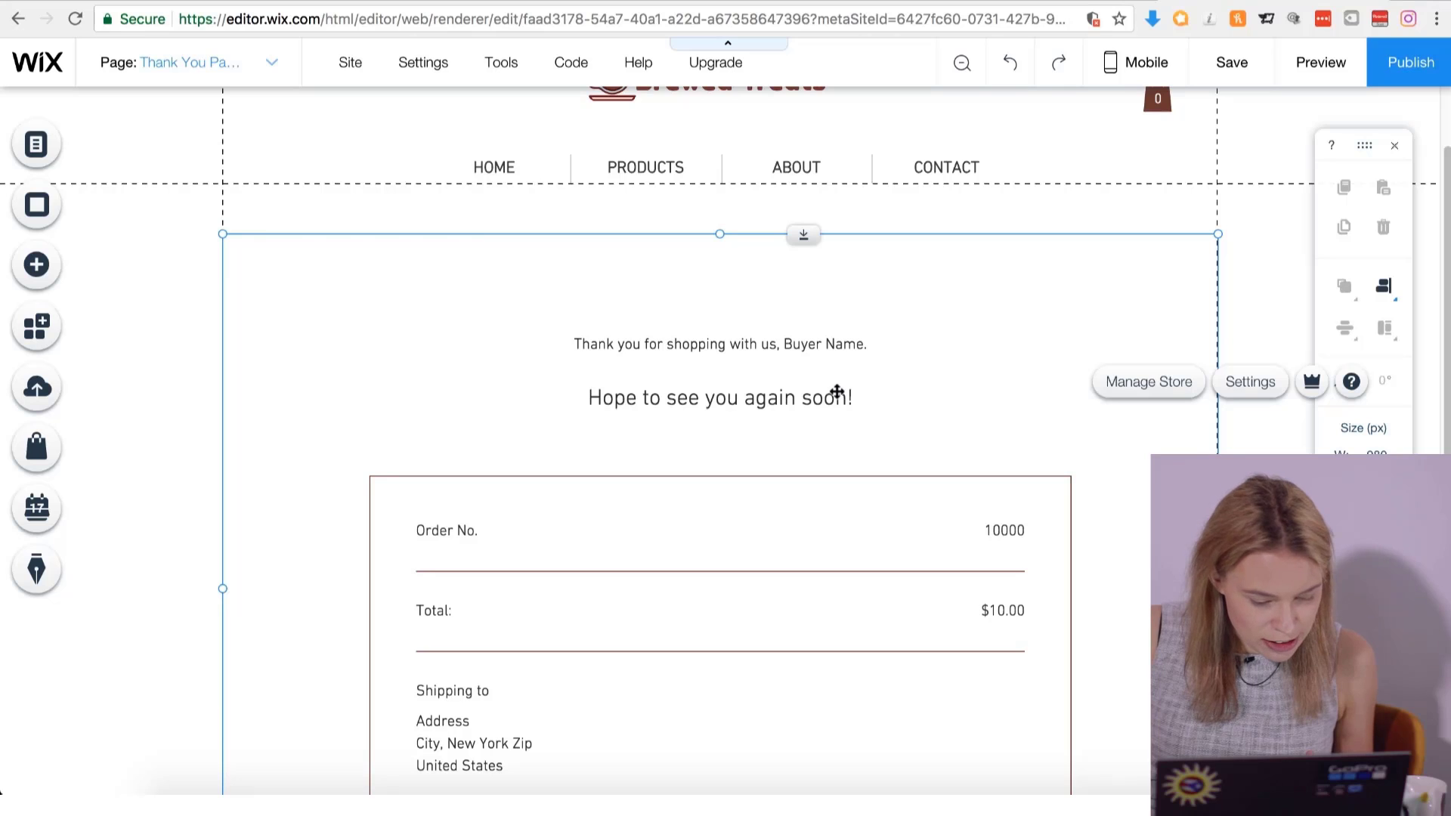
left_click_drag(837, 393, 836, 370)
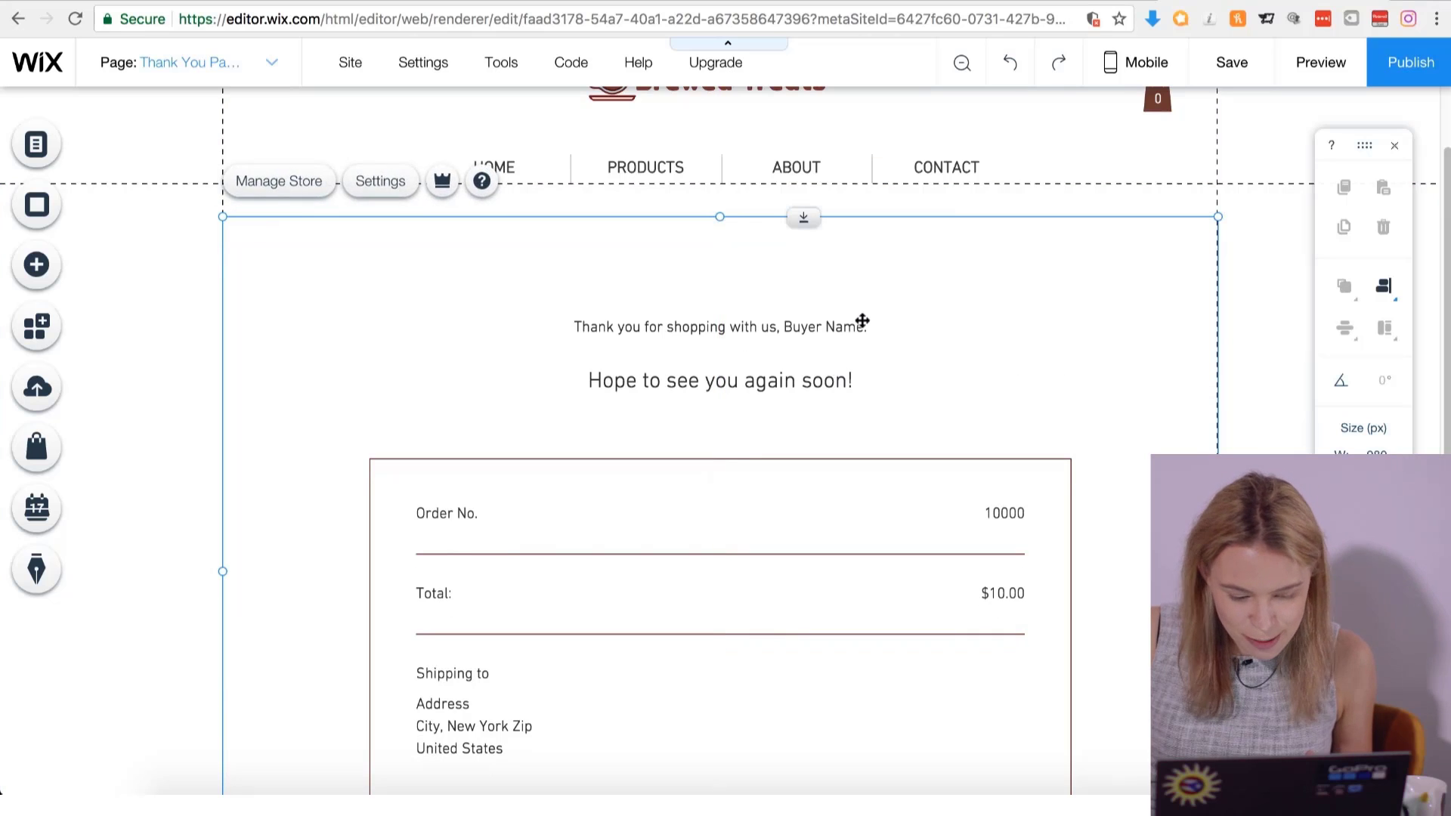
left_click_drag(923, 308, 923, 282)
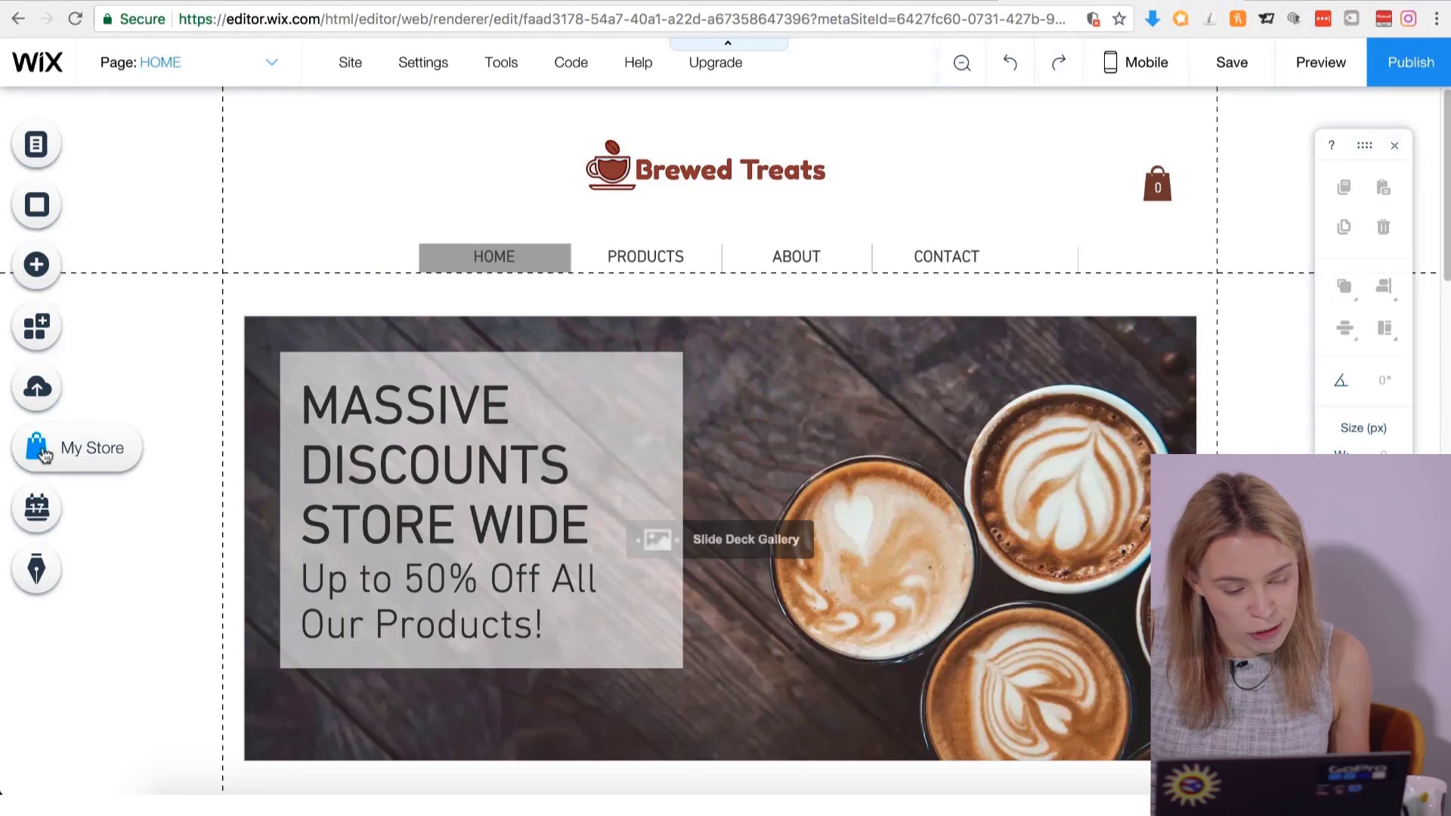
Open the store's management dashboard and go to the website's Domains settings.
left_click(45, 453)
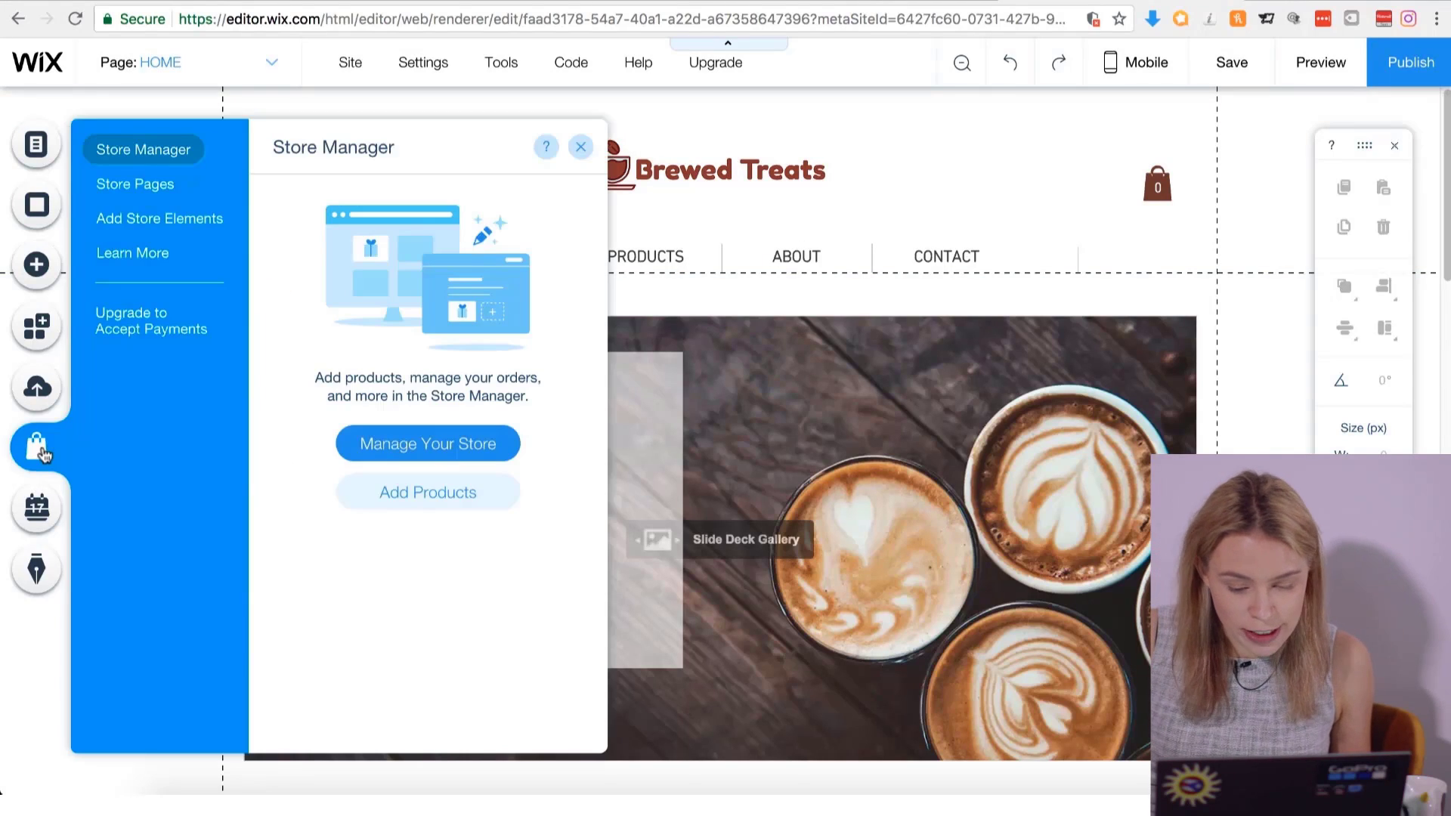
left_click(374, 445)
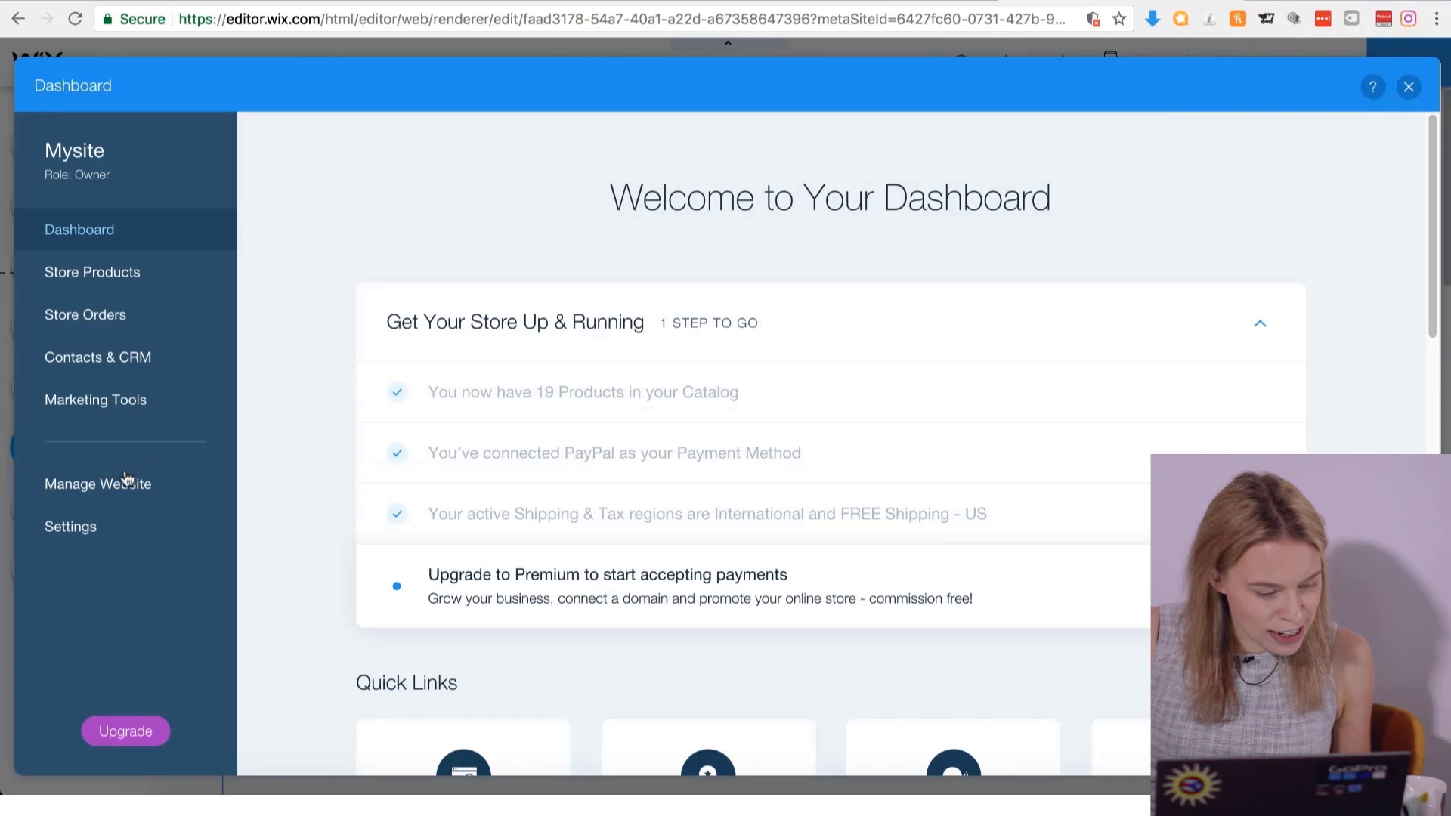
left_click(123, 488)
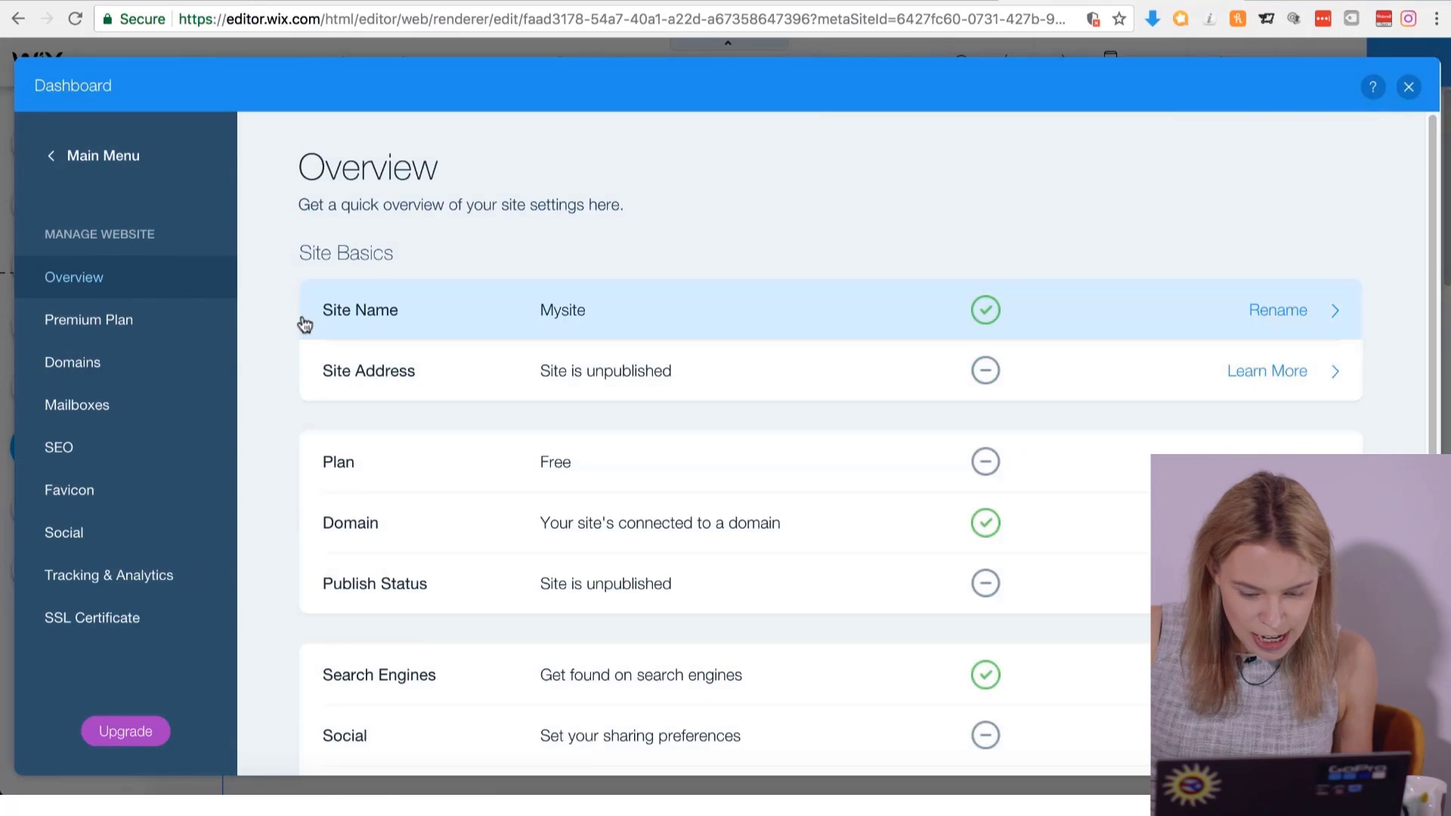
left_click(79, 370)
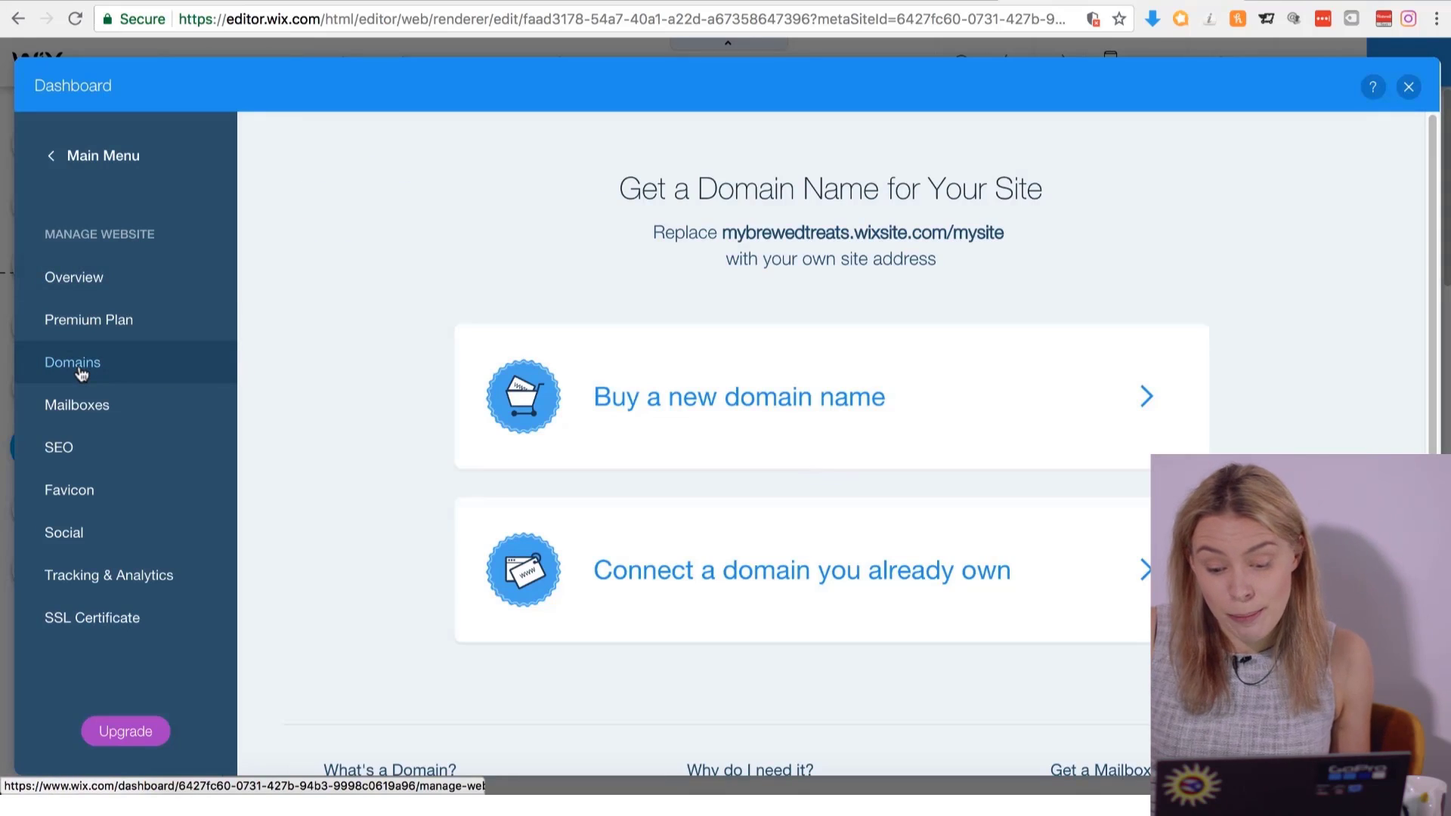
Search for the new domain name mybrewedtreatsstore to check its availability.
left_click(852, 410)
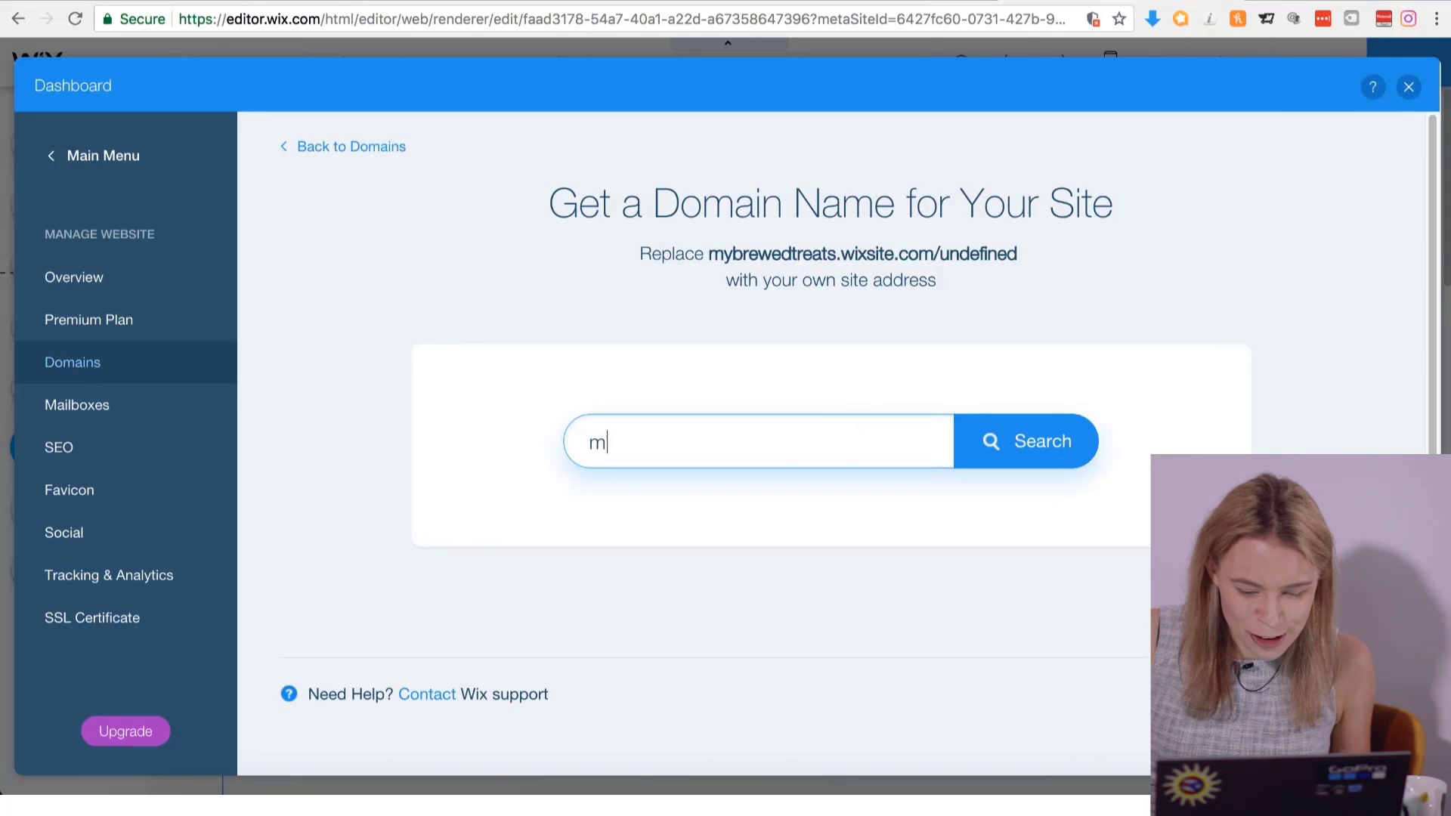
type("mybrewedtreatsstore")
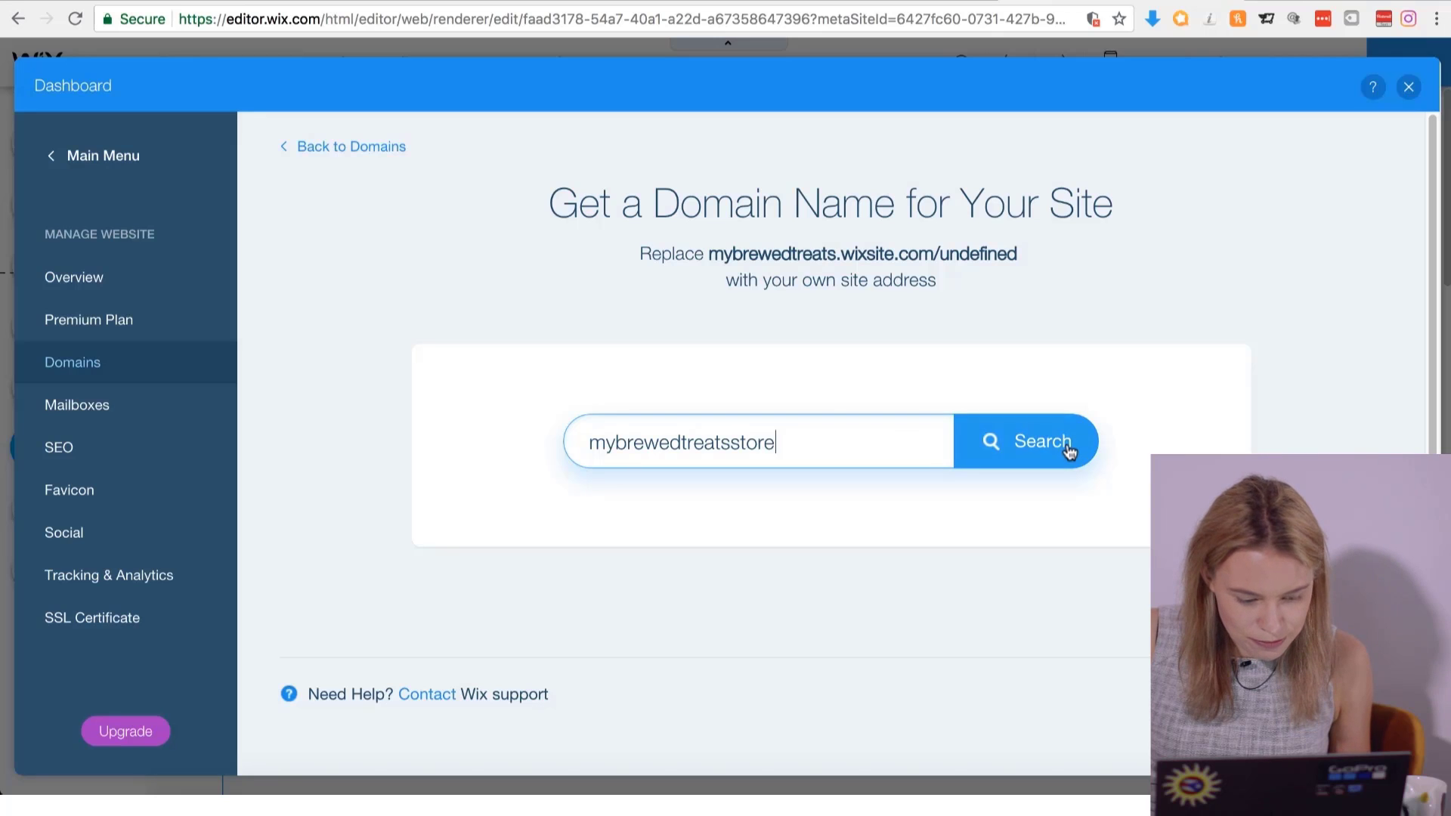
left_click(1069, 452)
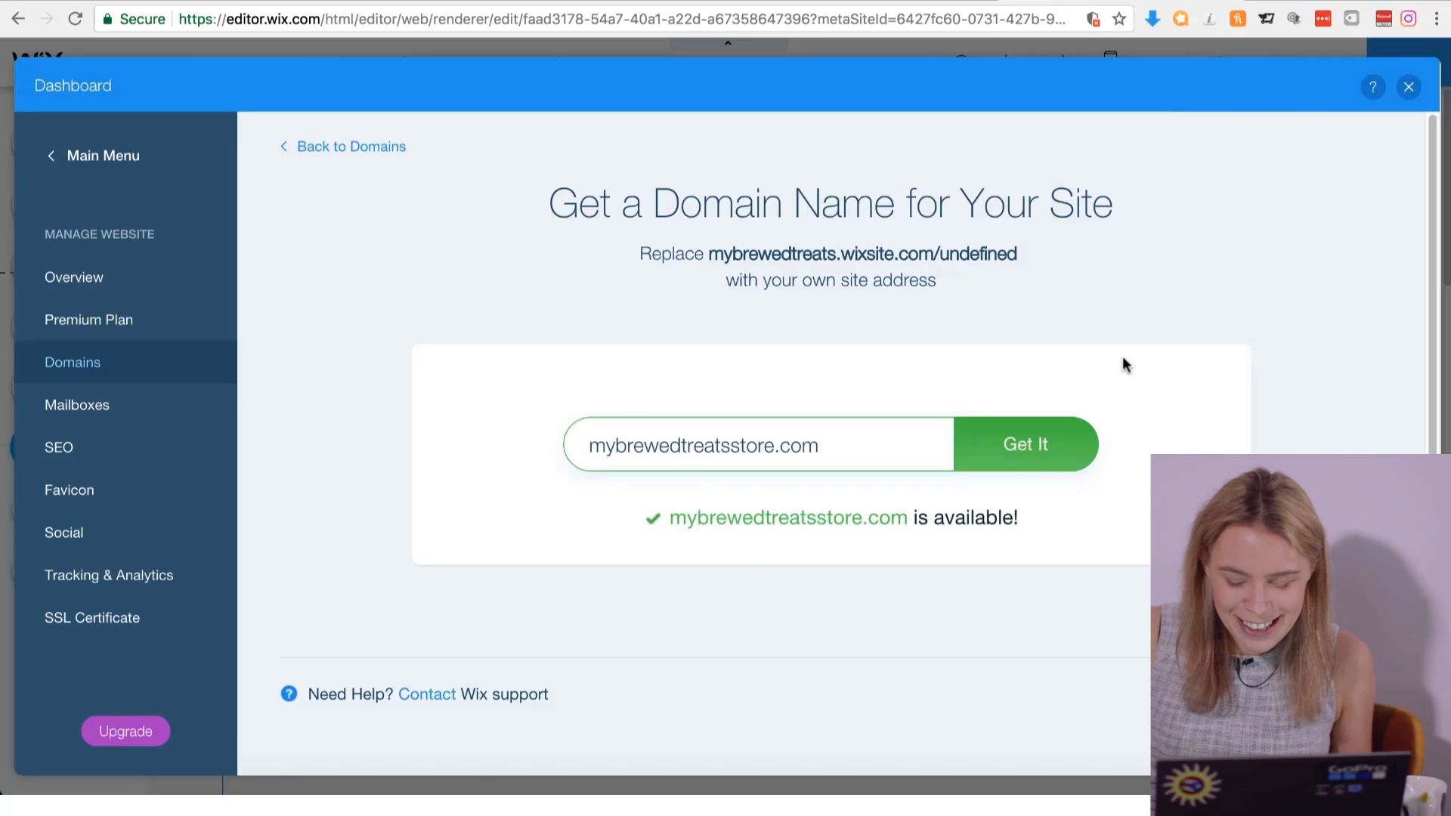
Get mybrewedtreatsstore.com through a premium upgrade, choosing the Basic Store plan with the Yearly Subscription.
left_click(1039, 442)
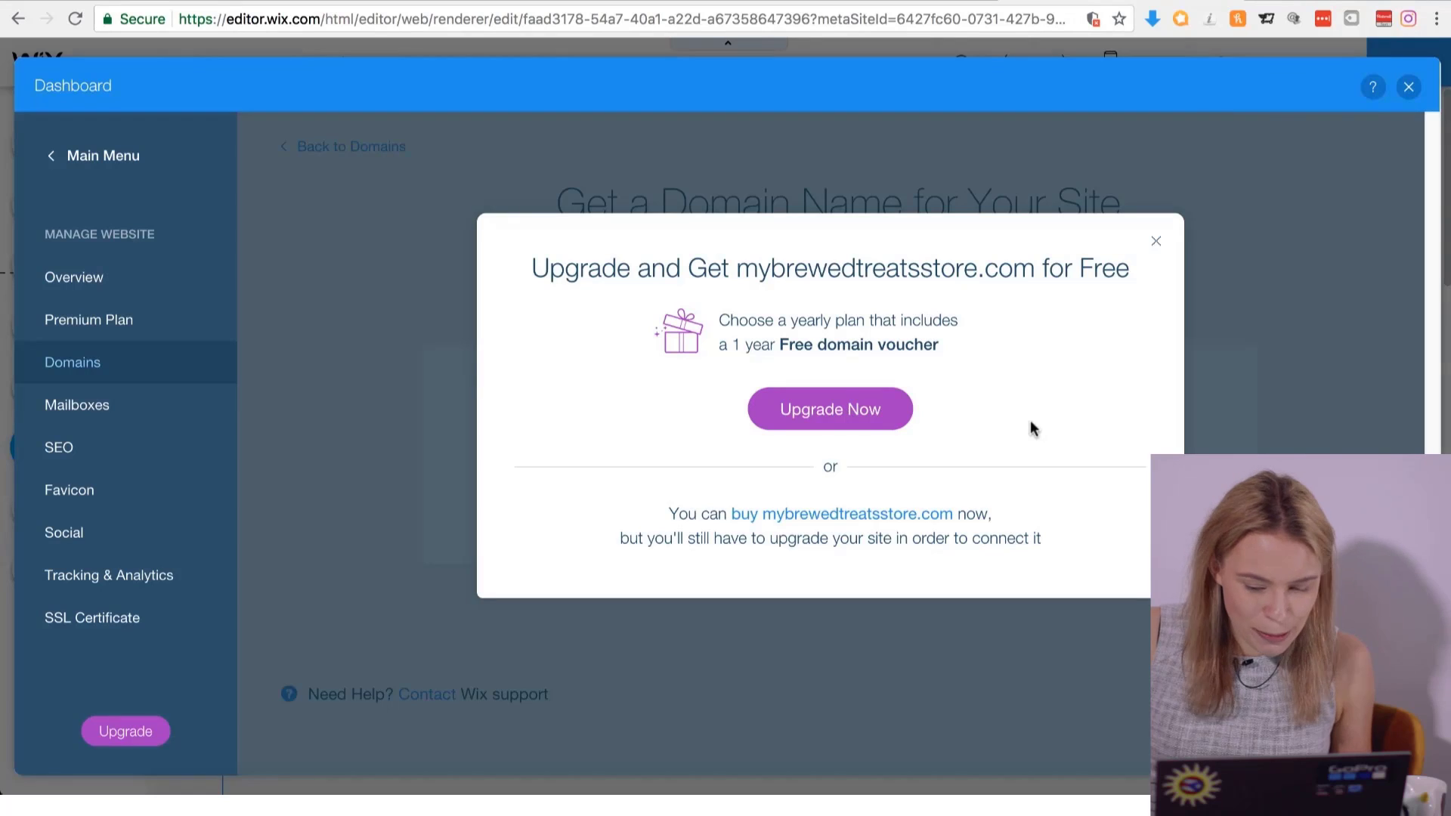
left_click(883, 422)
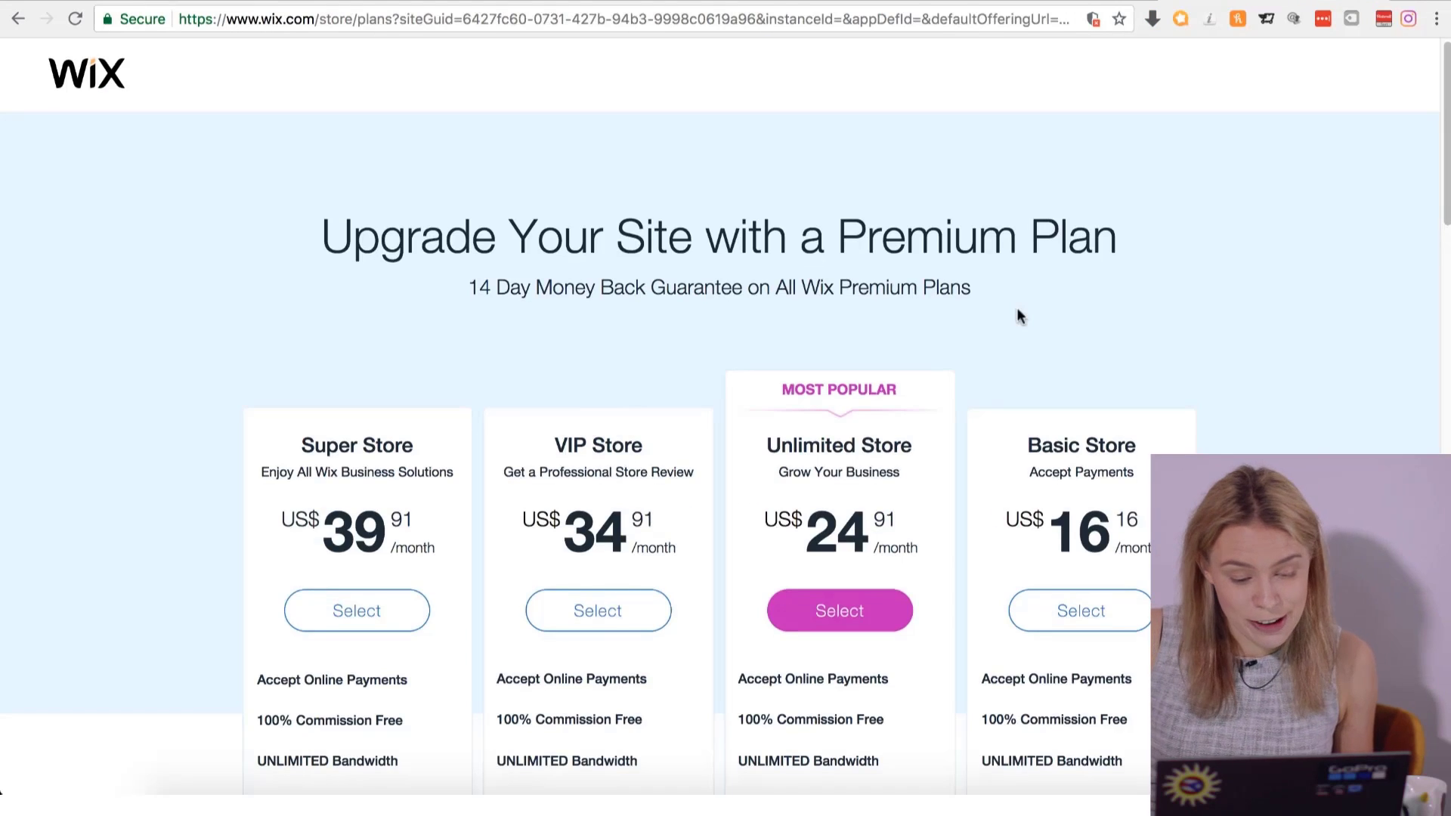
scroll(1021, 315, "down", 4)
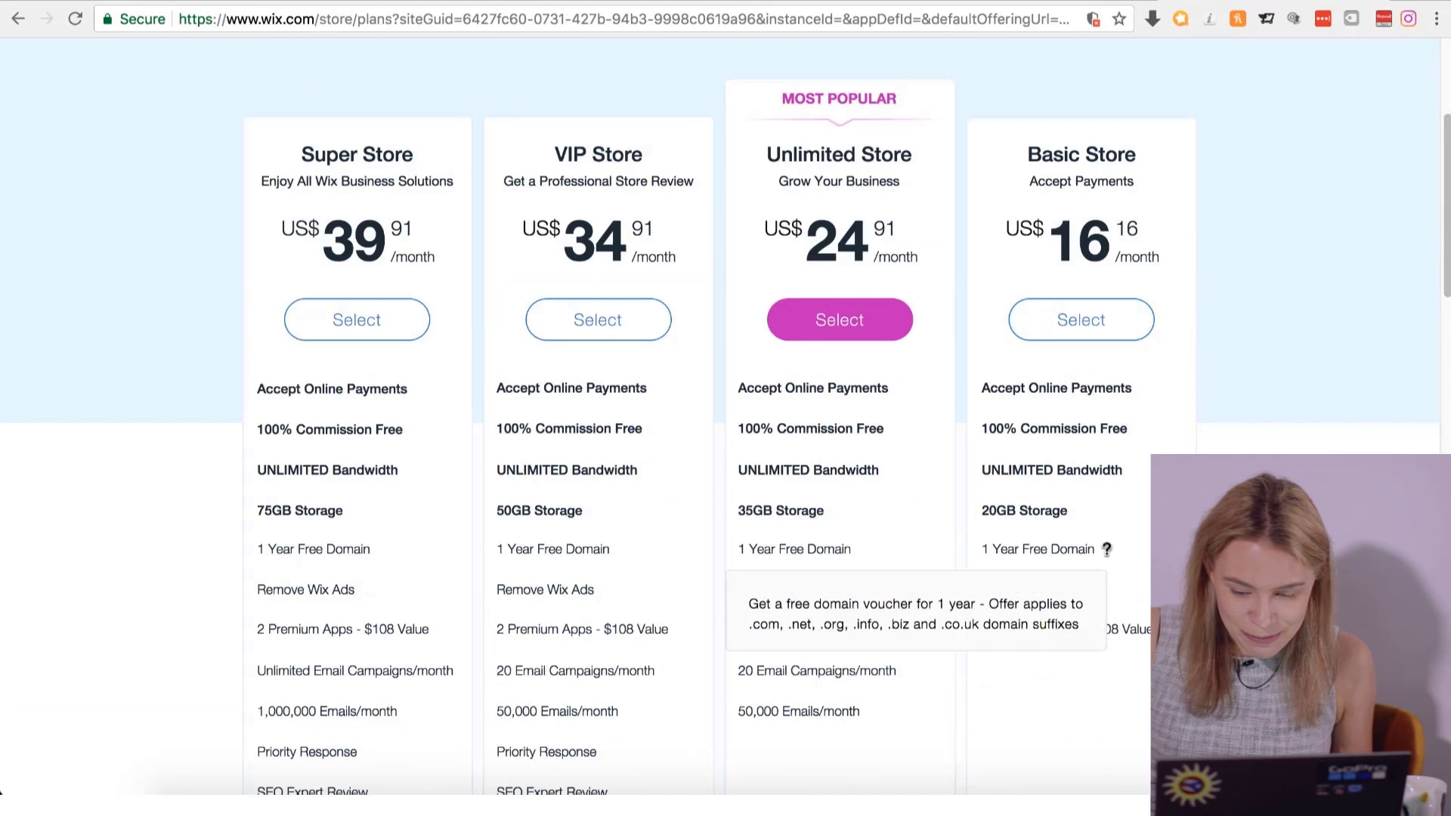
left_click(1132, 331)
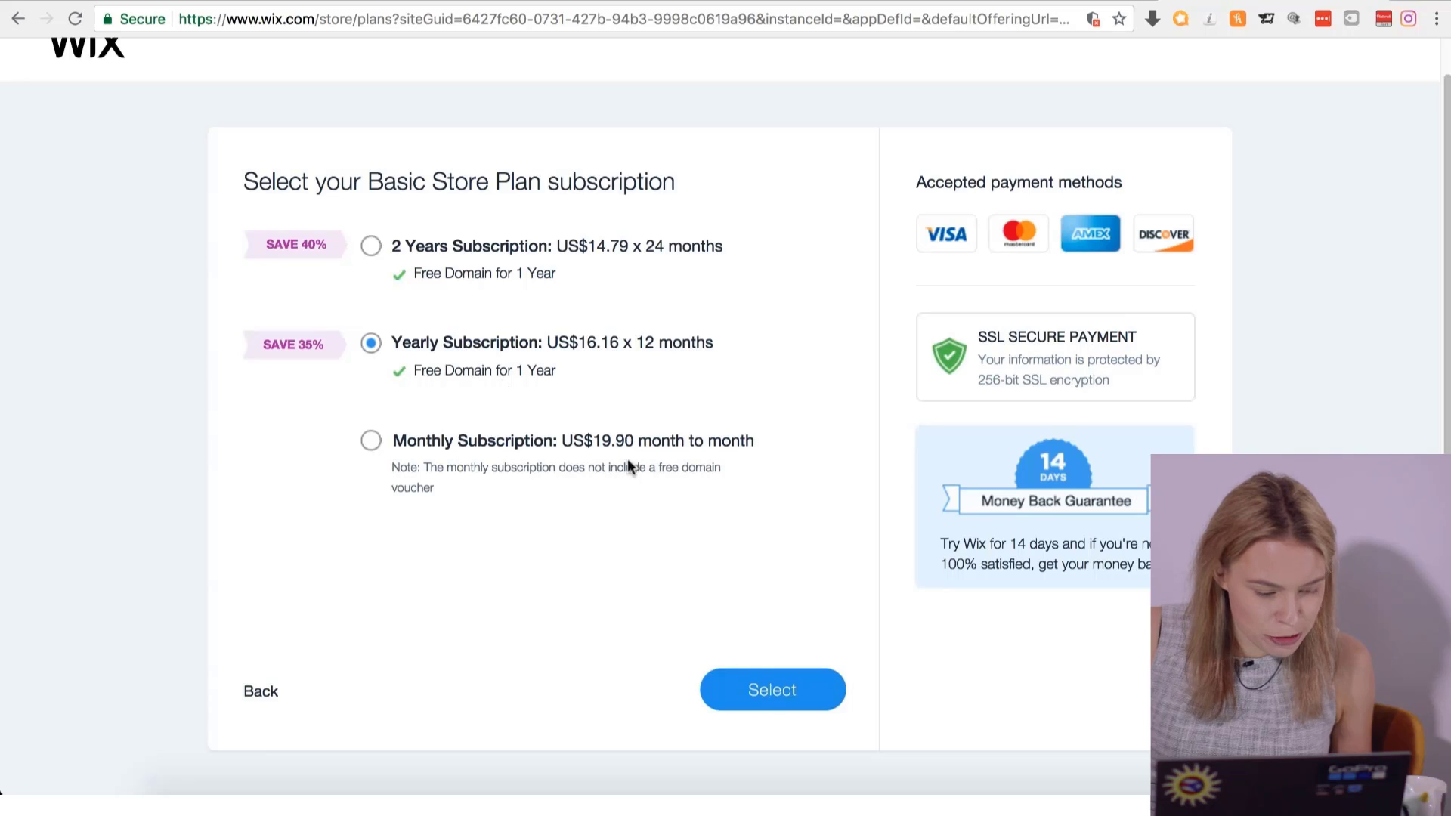
left_click(773, 694)
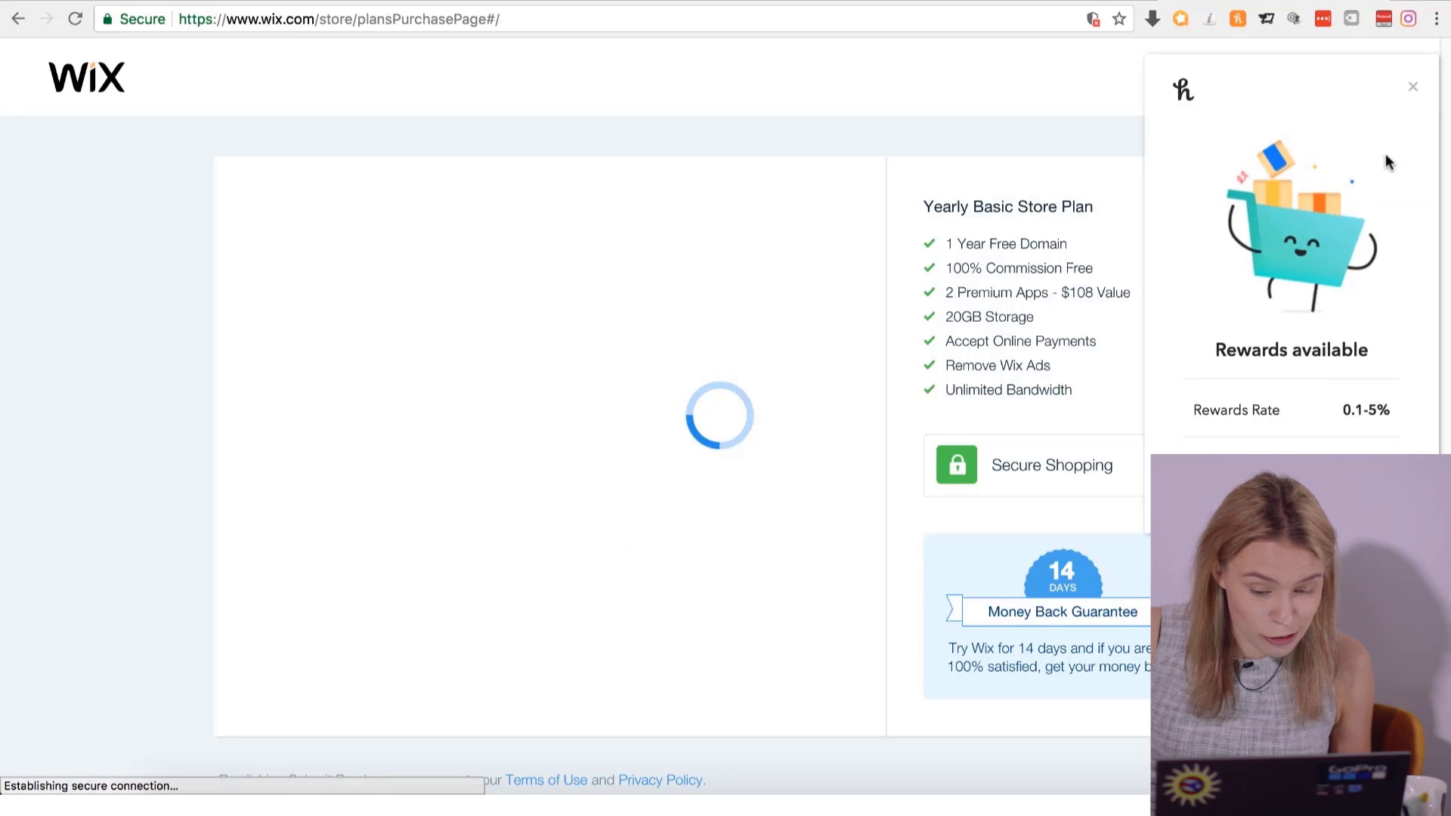
Dismiss the rewards pop-up and review the Basic Store Plan's payment form and order summary before submitting the purchase.
left_click(1400, 90)
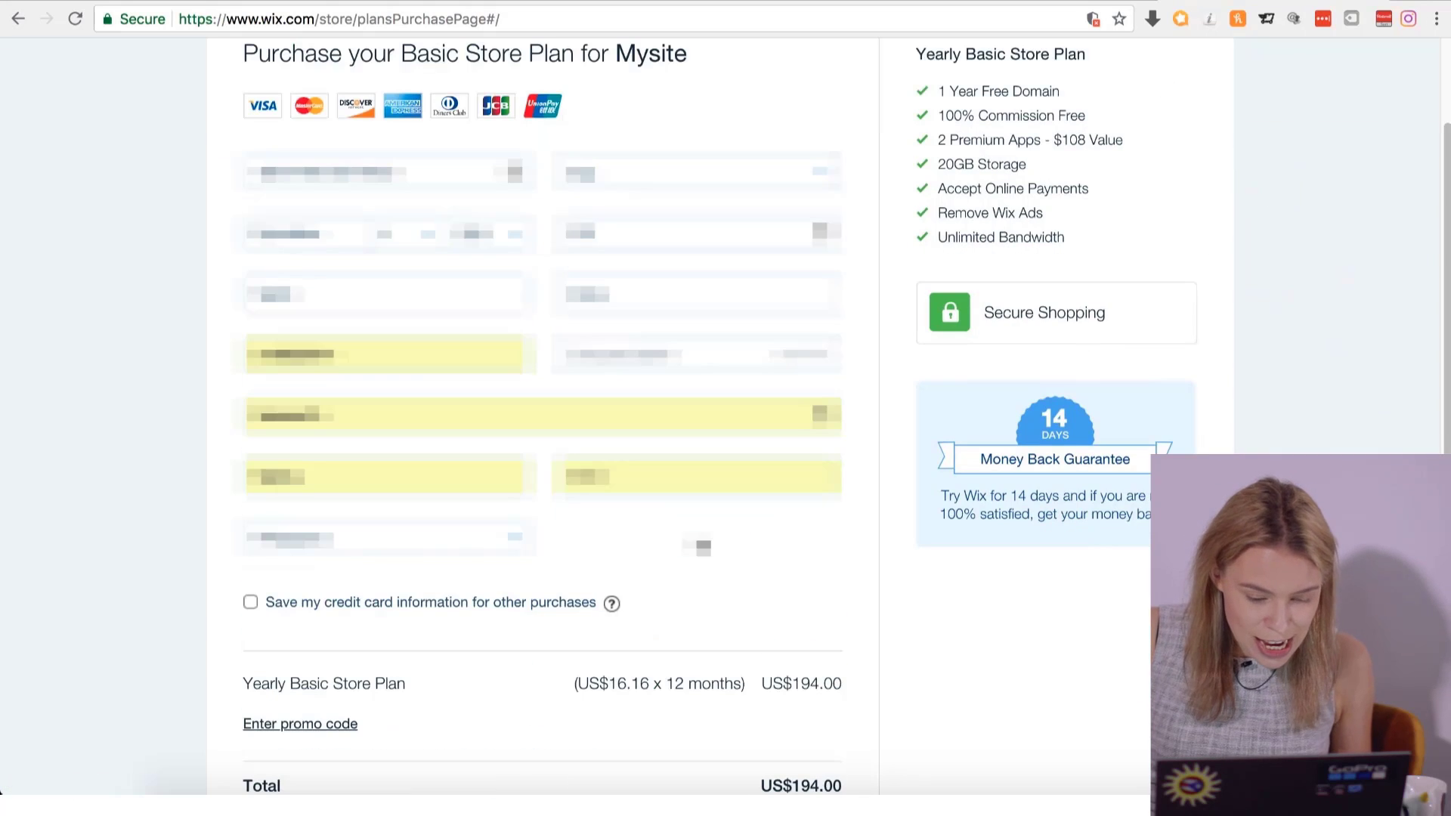
scroll(700, 543, "down", 1)
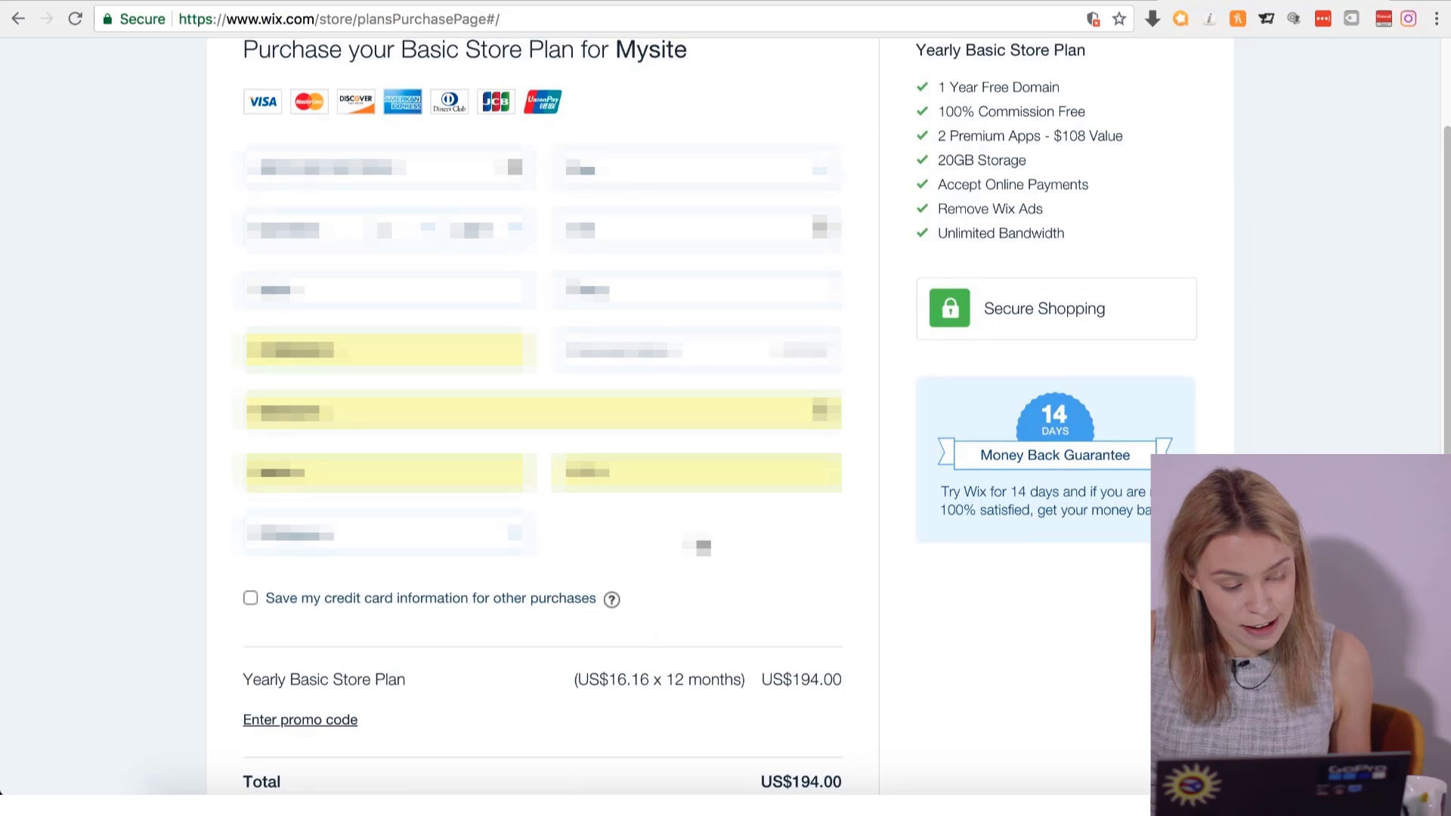
scroll(699, 544, "down", 3)
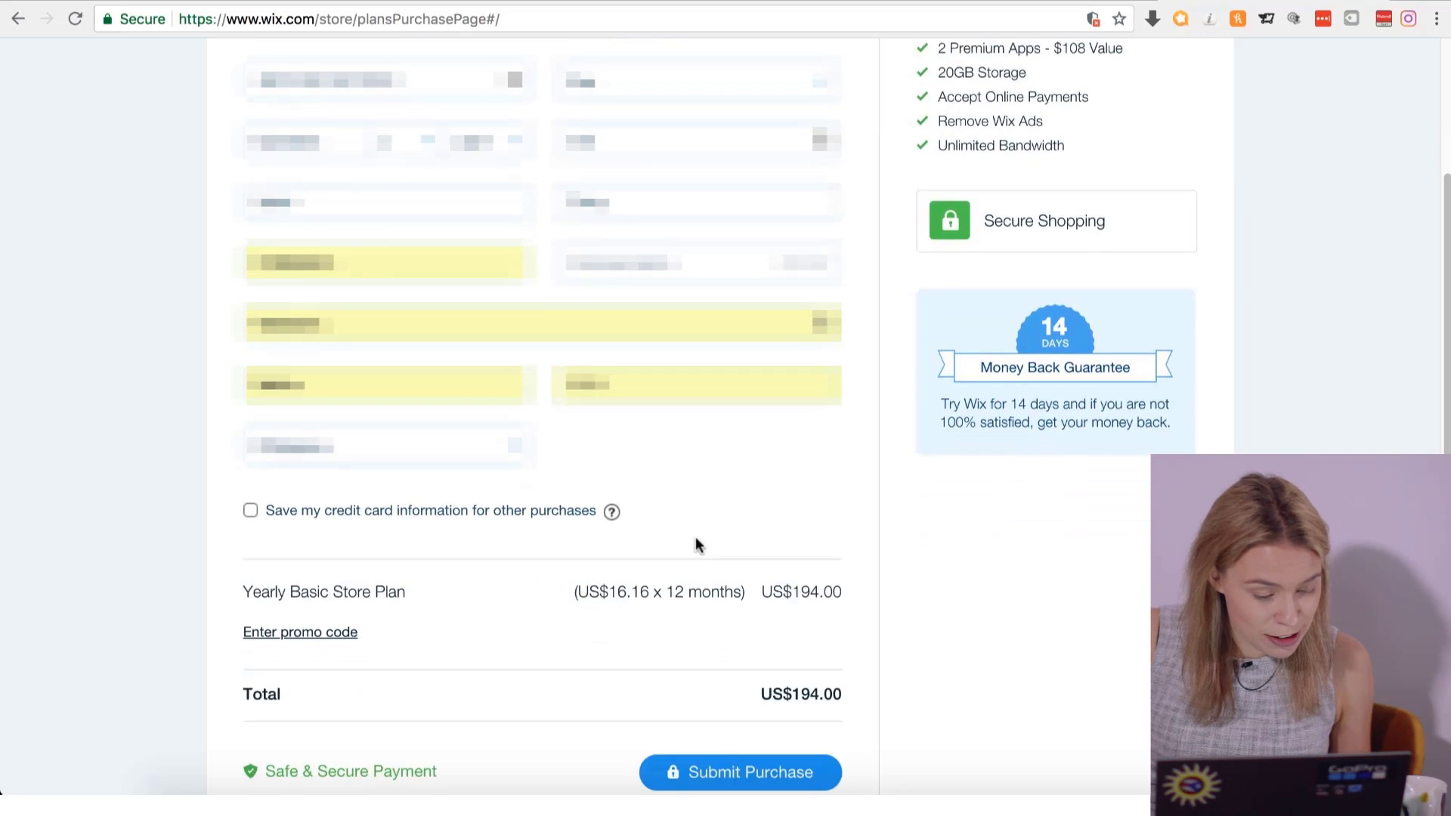
mouse_move(821, 327)
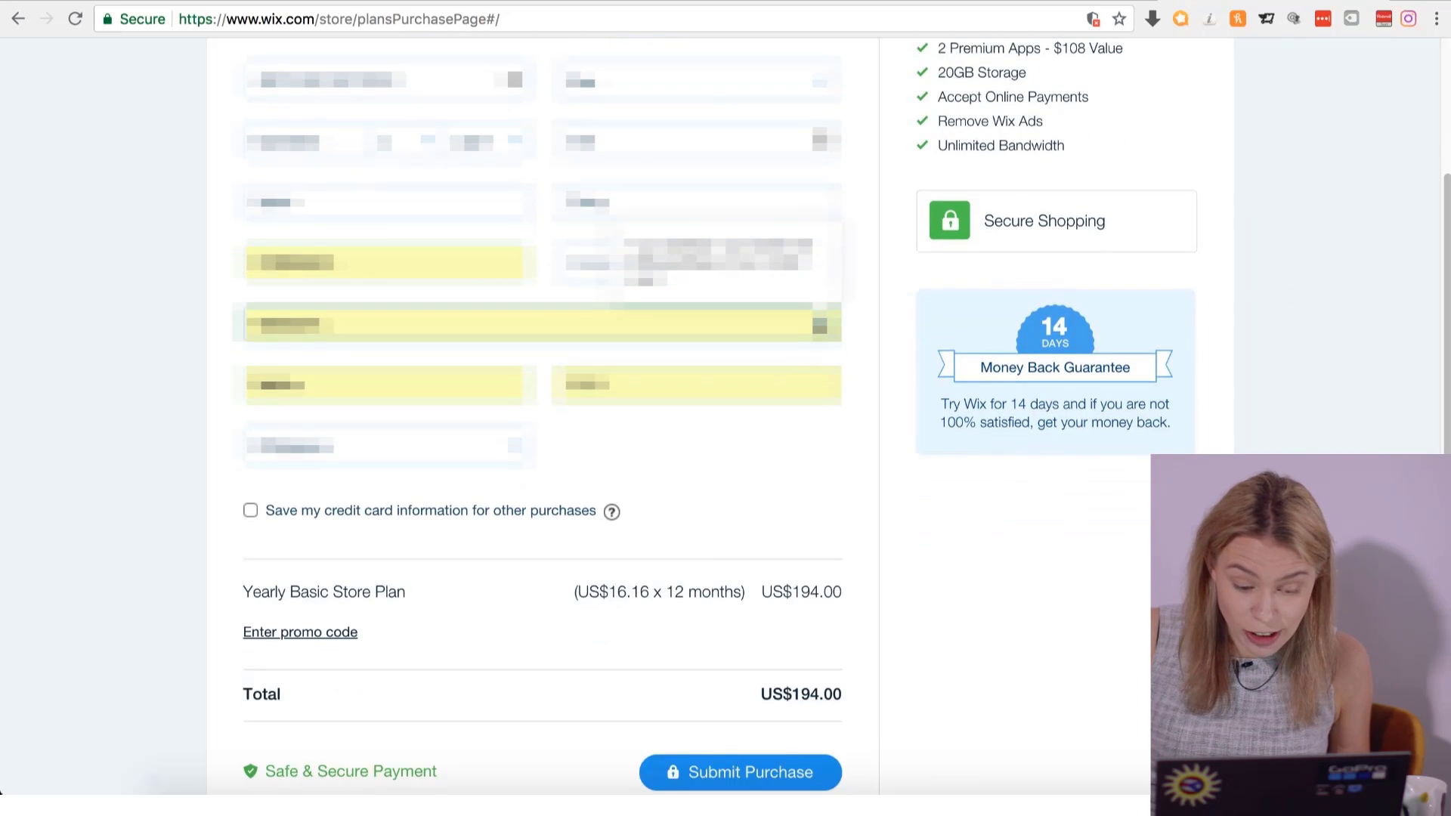
scroll(694, 615, "down", 5)
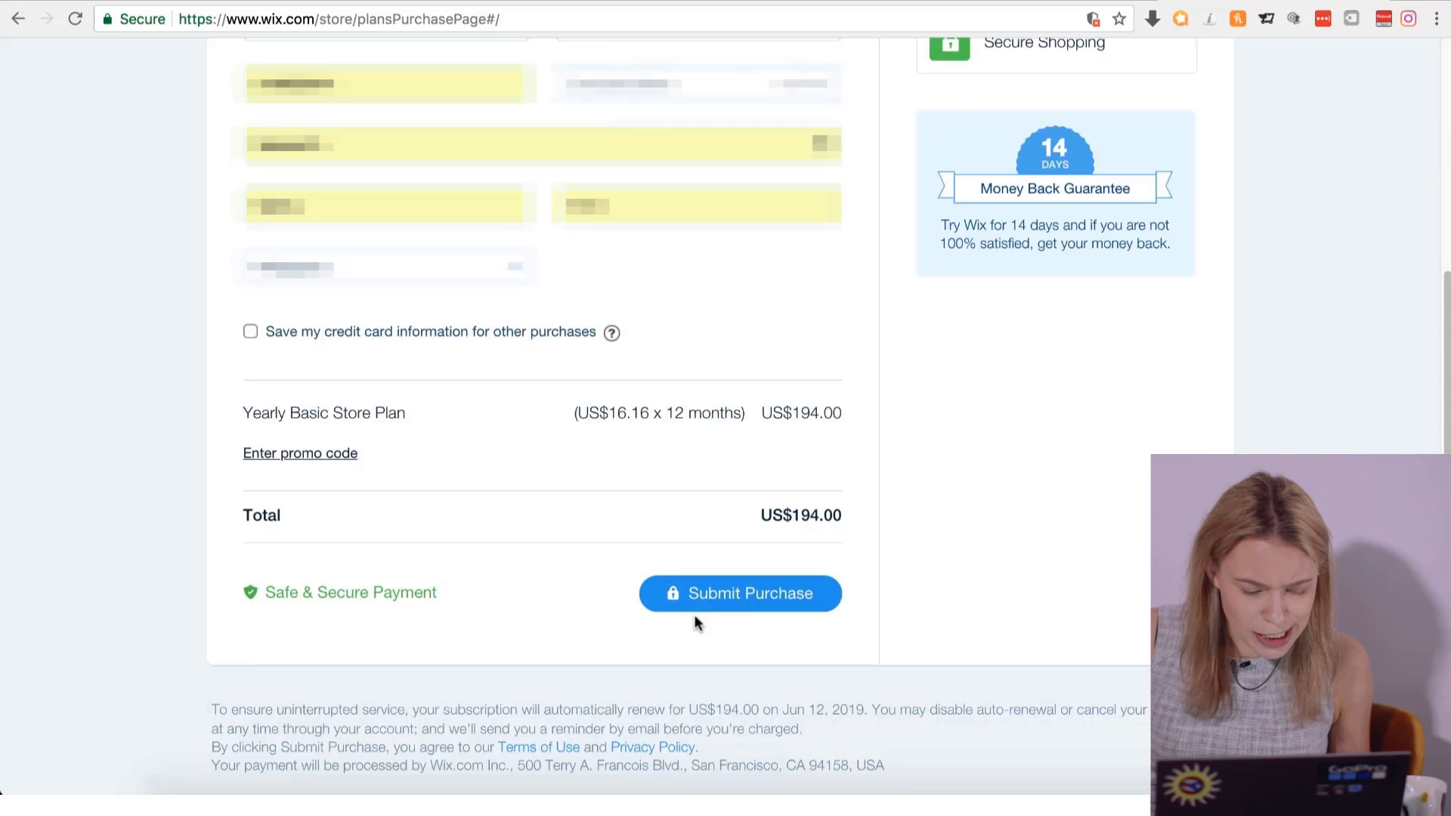
Submit the Yearly Basic Store Plan purchase and return to the website's Domains settings.
left_click(702, 598)
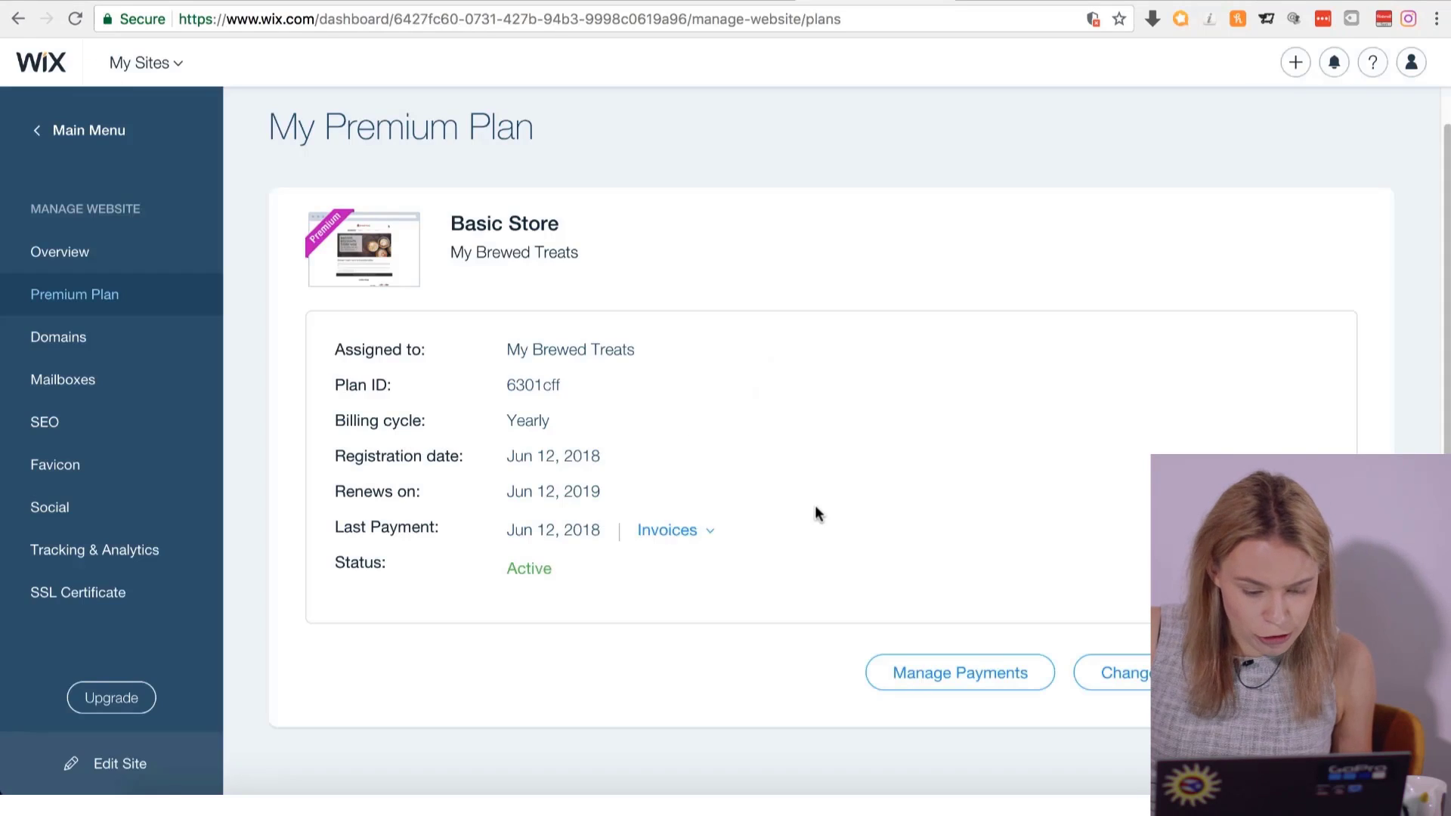
left_click(75, 342)
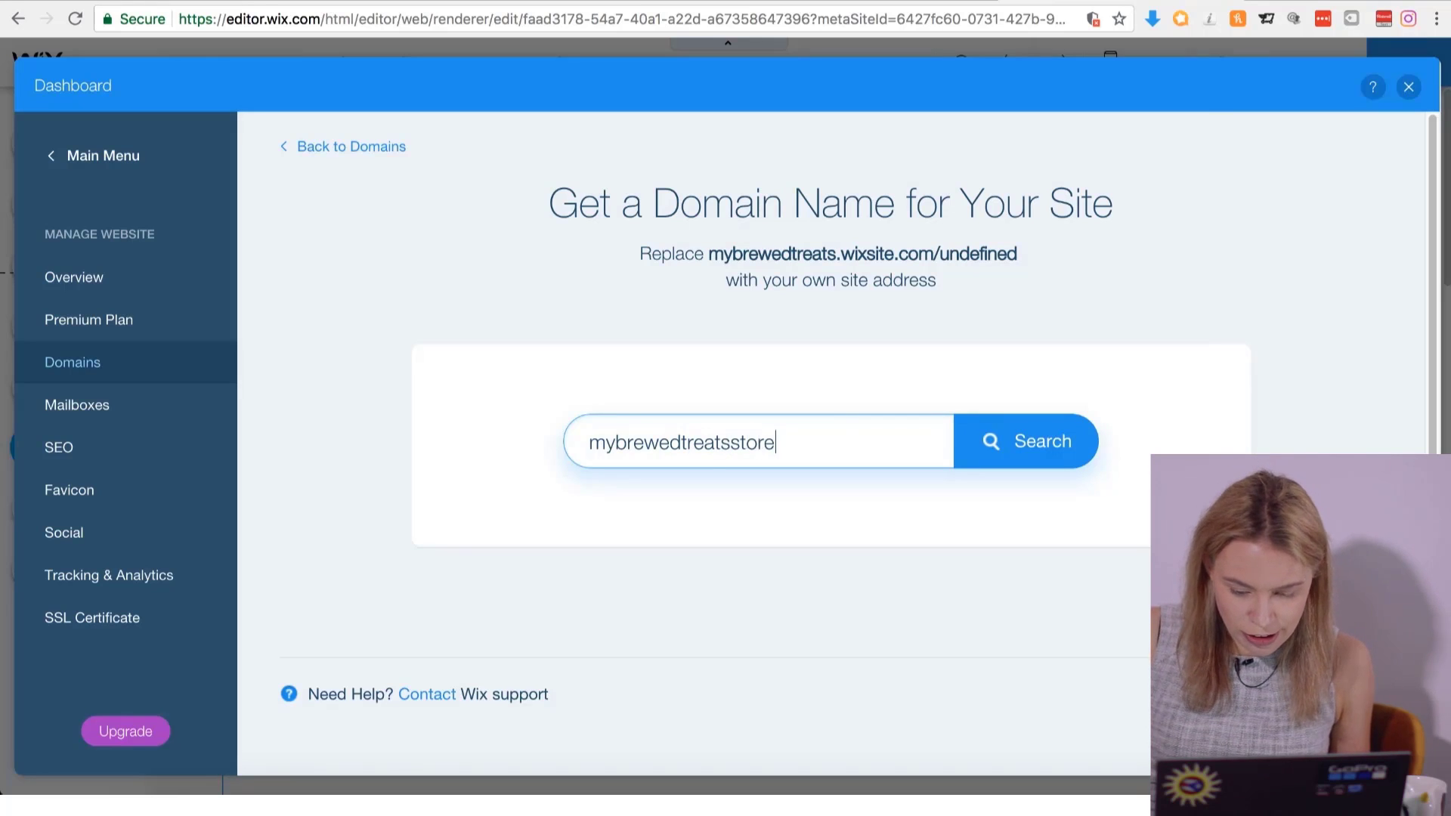
Search for the domain mybrewedtreatsstore and start registering mybrewedtreatsstore.com with a registration period of 1 year.
left_click(1067, 442)
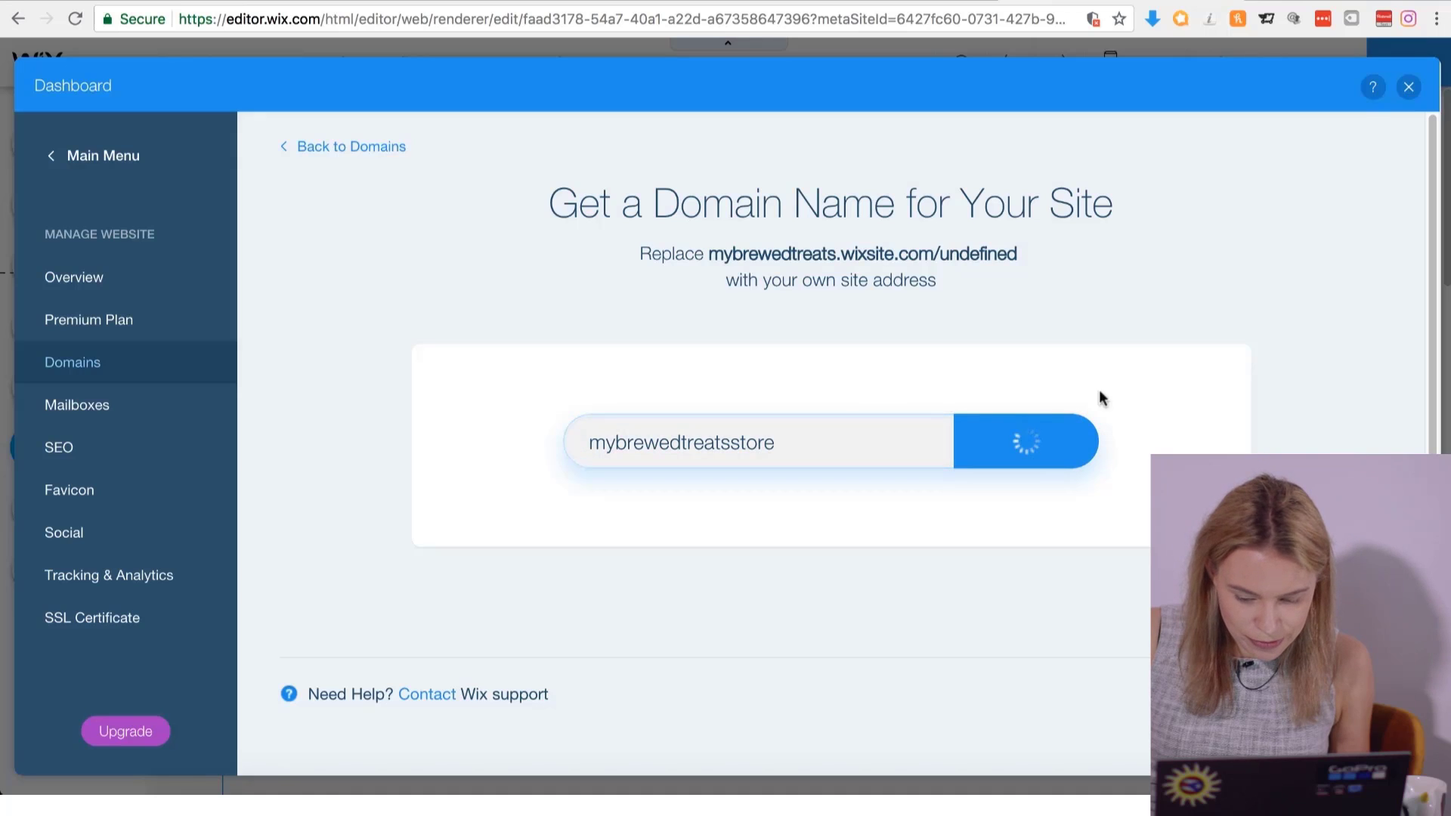
left_click(1093, 453)
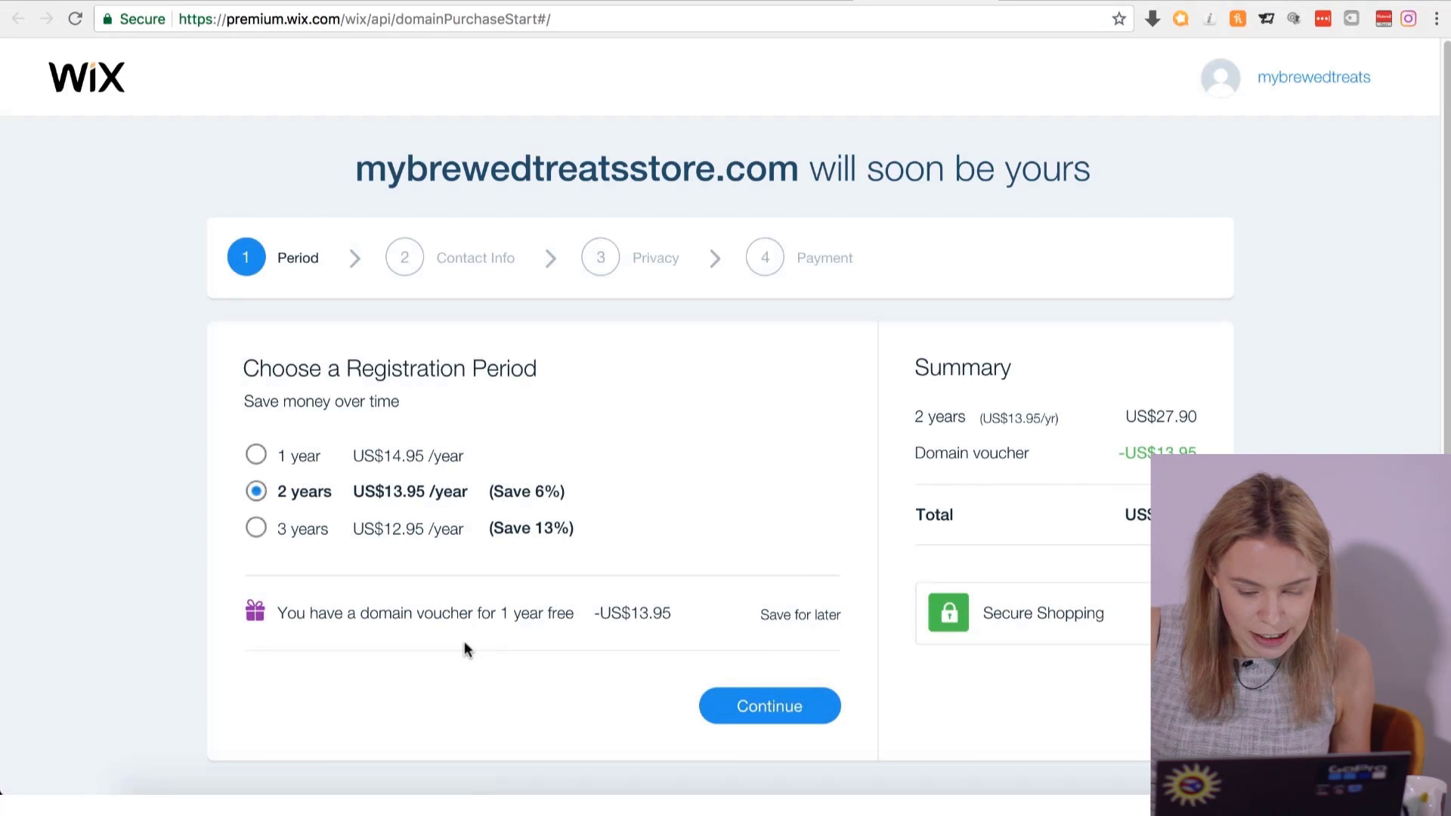
left_click(300, 460)
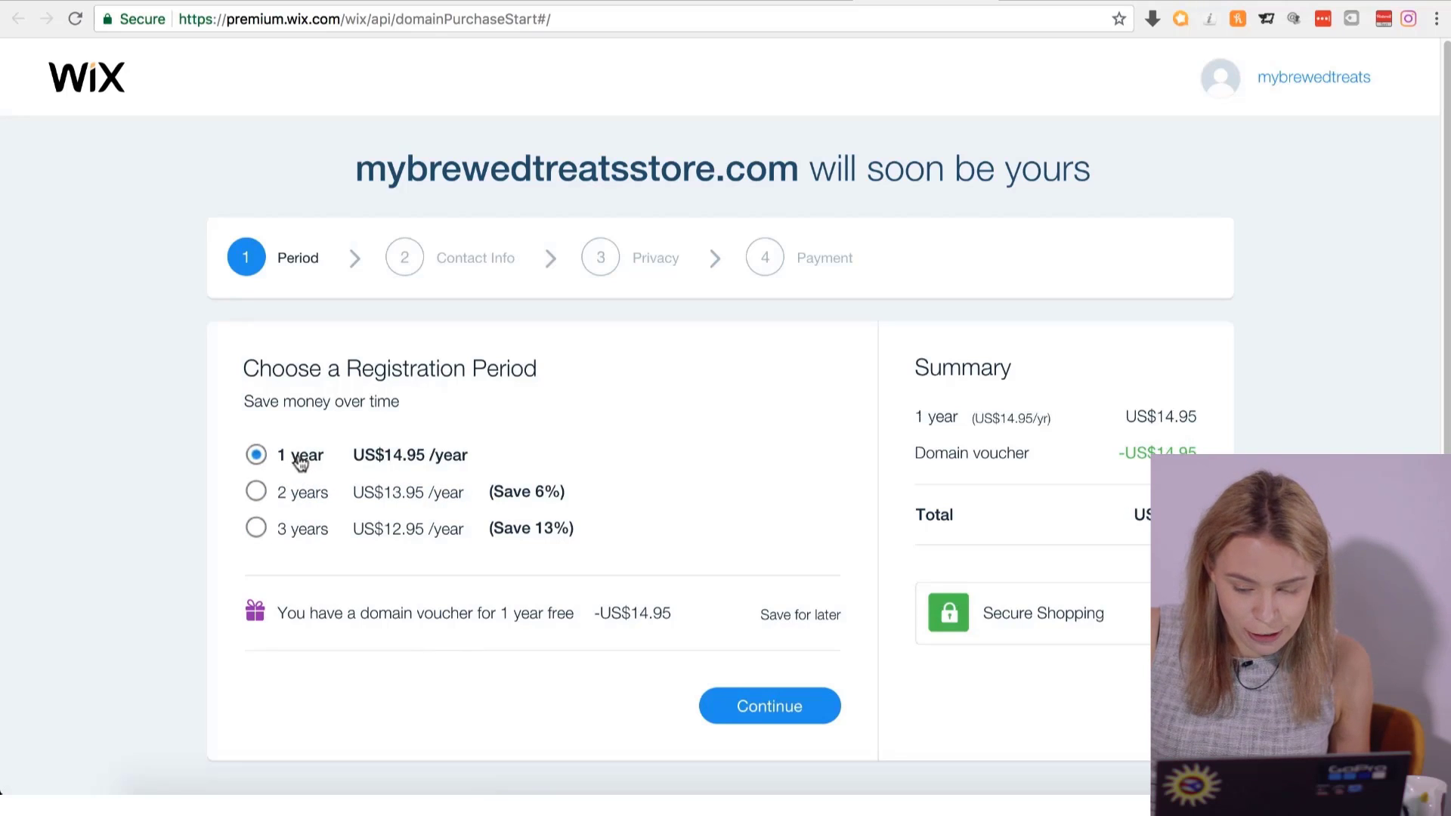
left_click(715, 718)
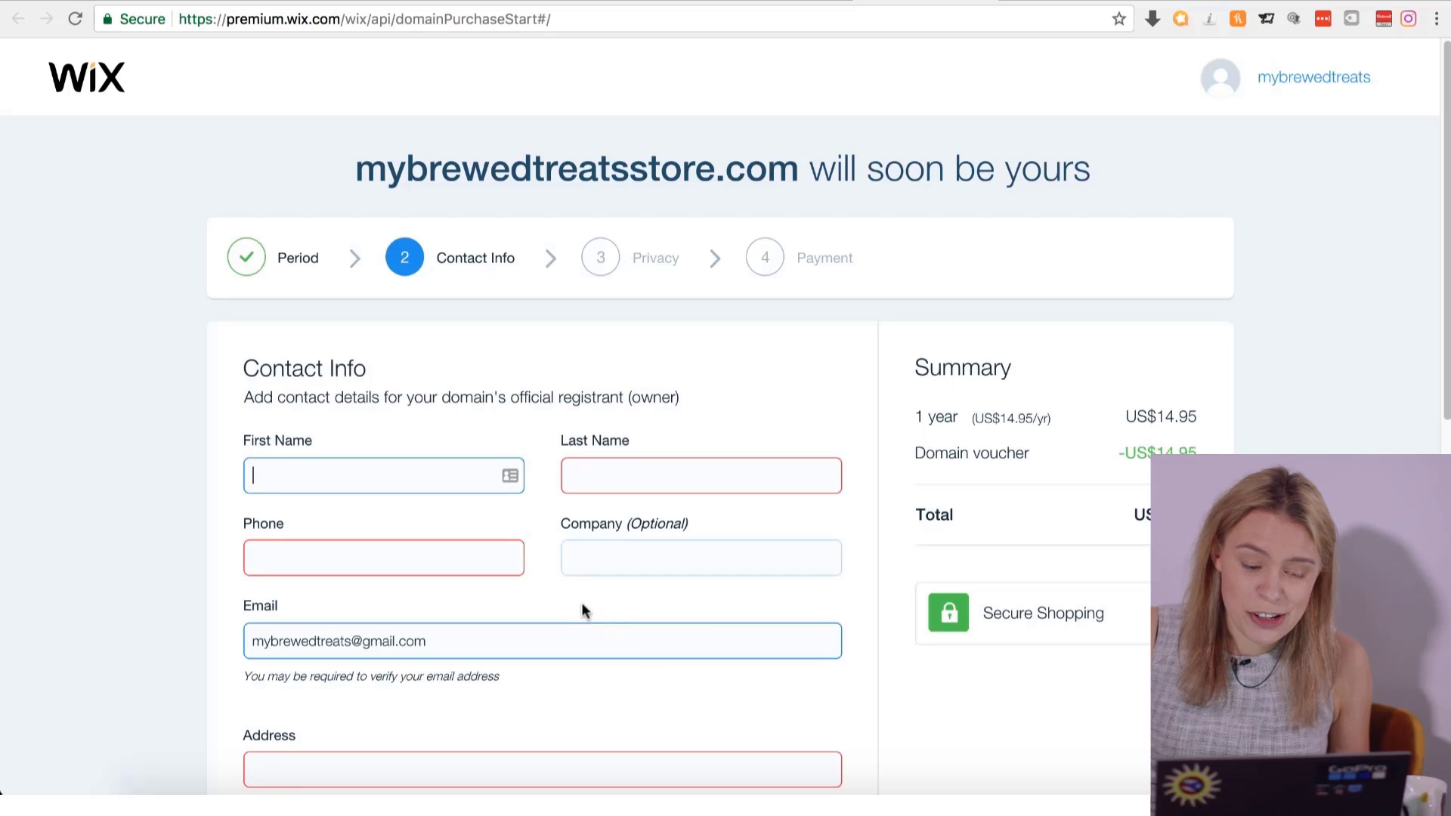
Fill in the domain registrant's name, phone, email and address, using the same information for the tech and admin contacts, and continue.
scroll(496, 431, "down", 1)
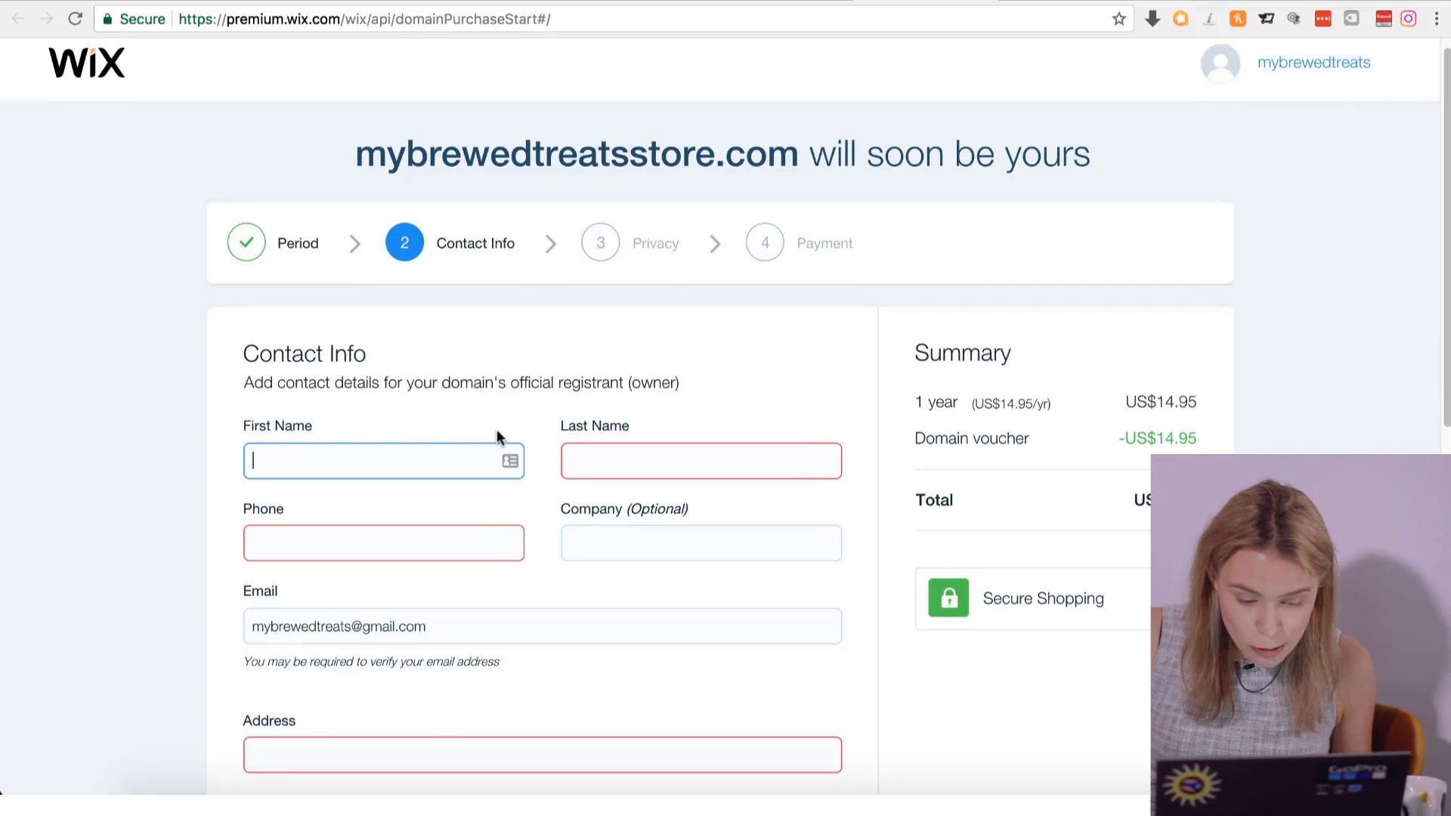
type("*****")
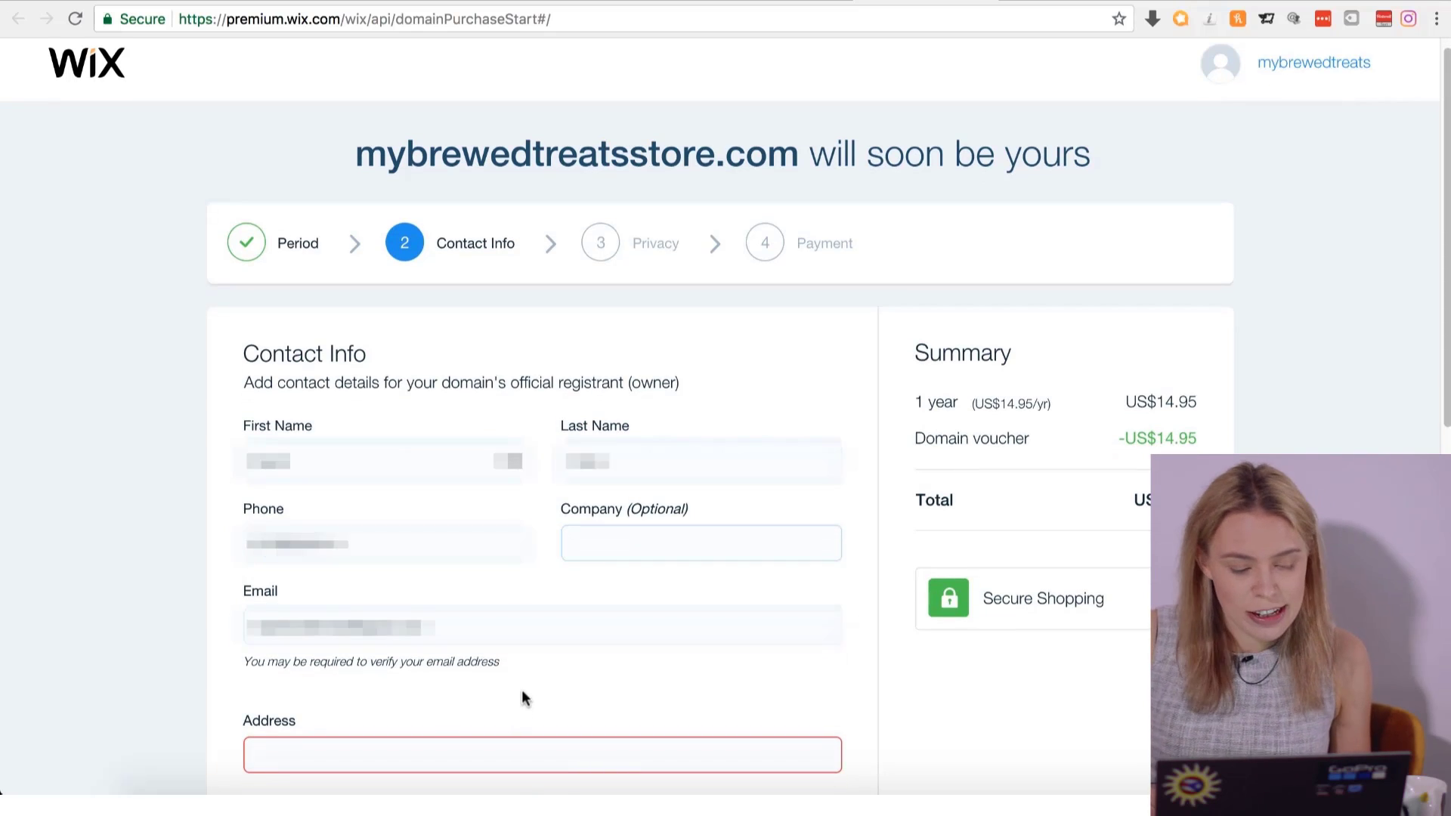
scroll(522, 689, "down", 3)
left_click(512, 668)
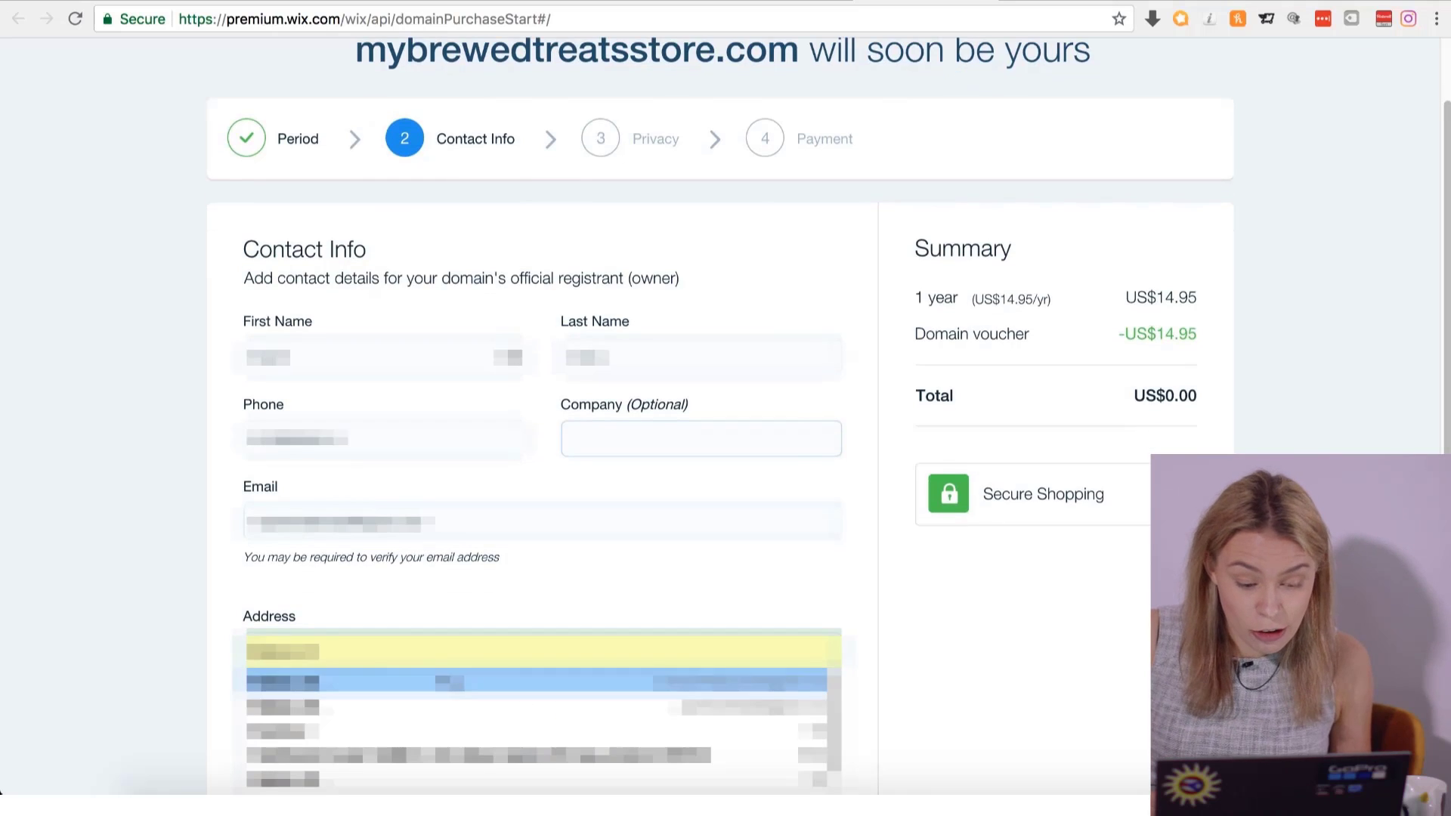
left_click(521, 684)
scroll(571, 593, "down", 6)
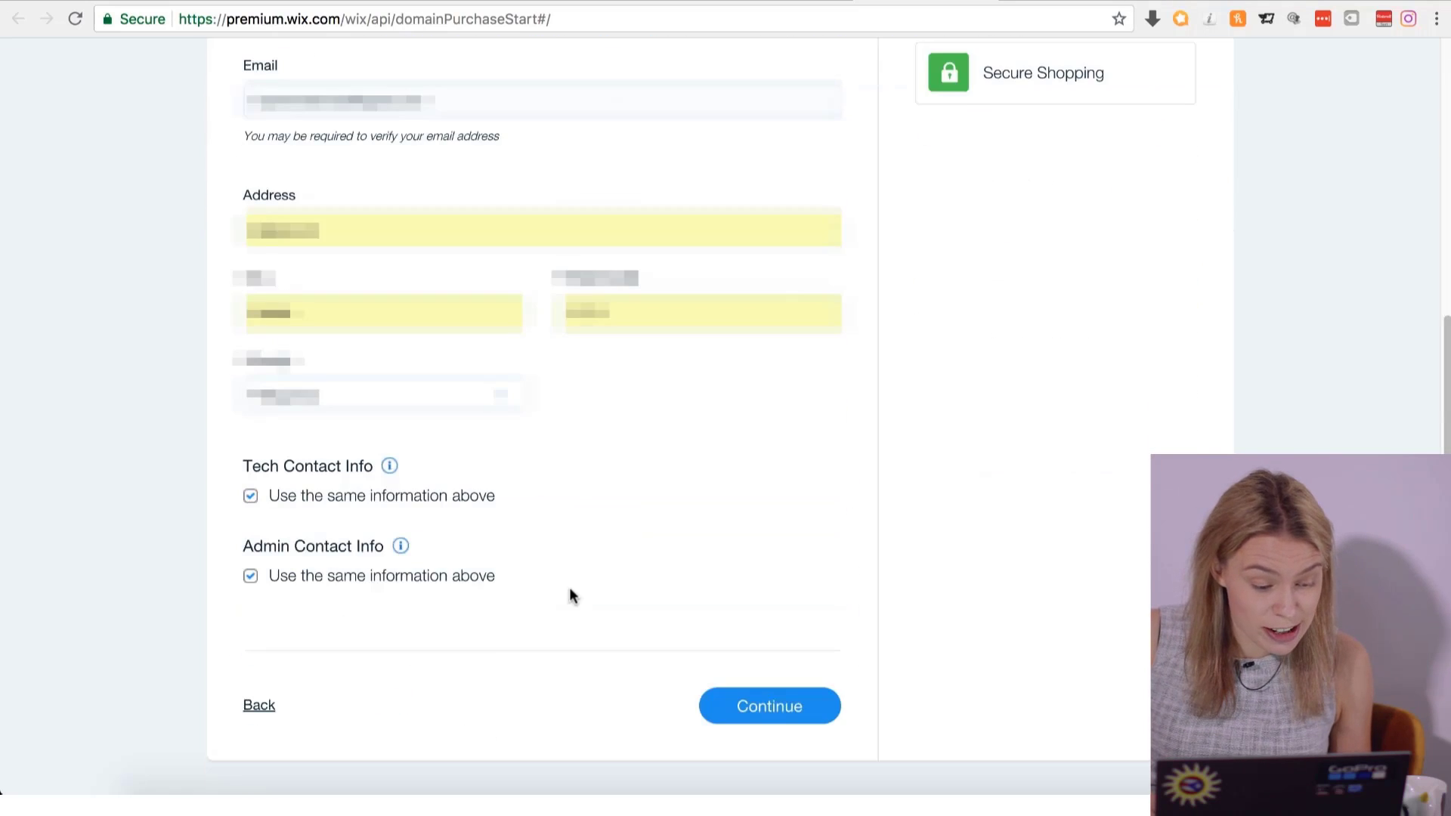
scroll(490, 575, "down", 3)
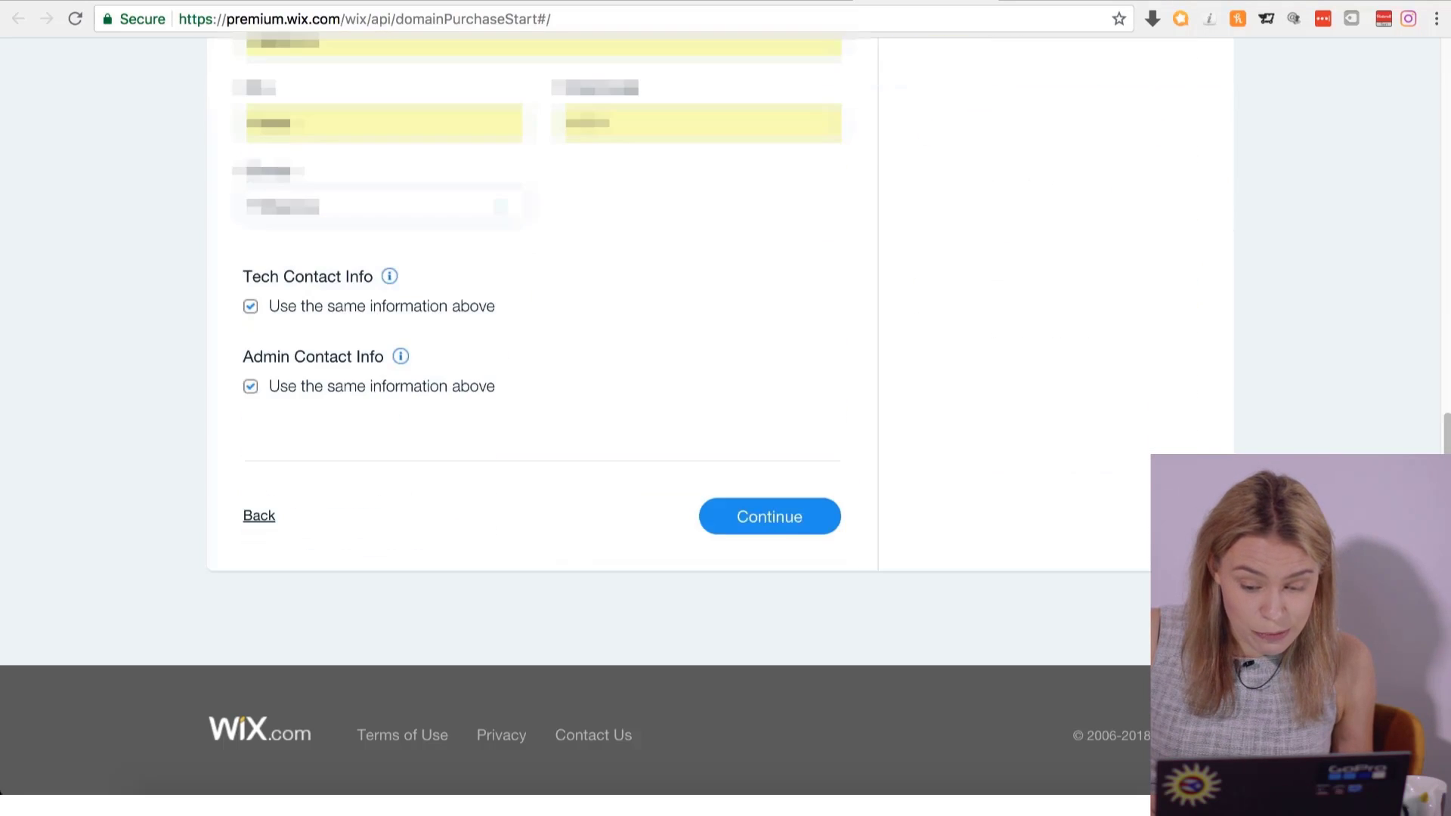
left_click(771, 533)
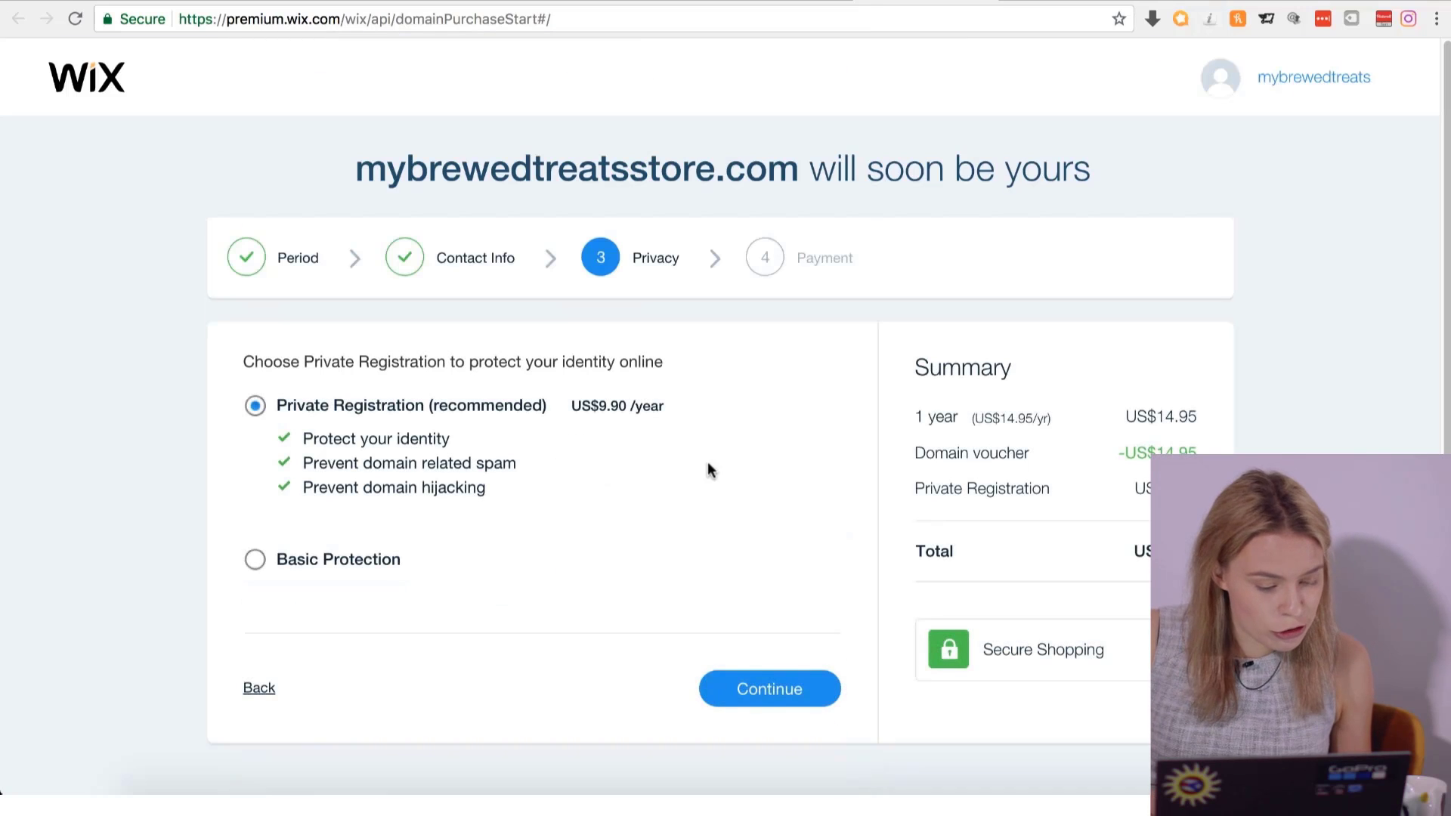
Choose Basic Protection instead of Private Registration for the domain and continue to payment.
left_click(254, 563)
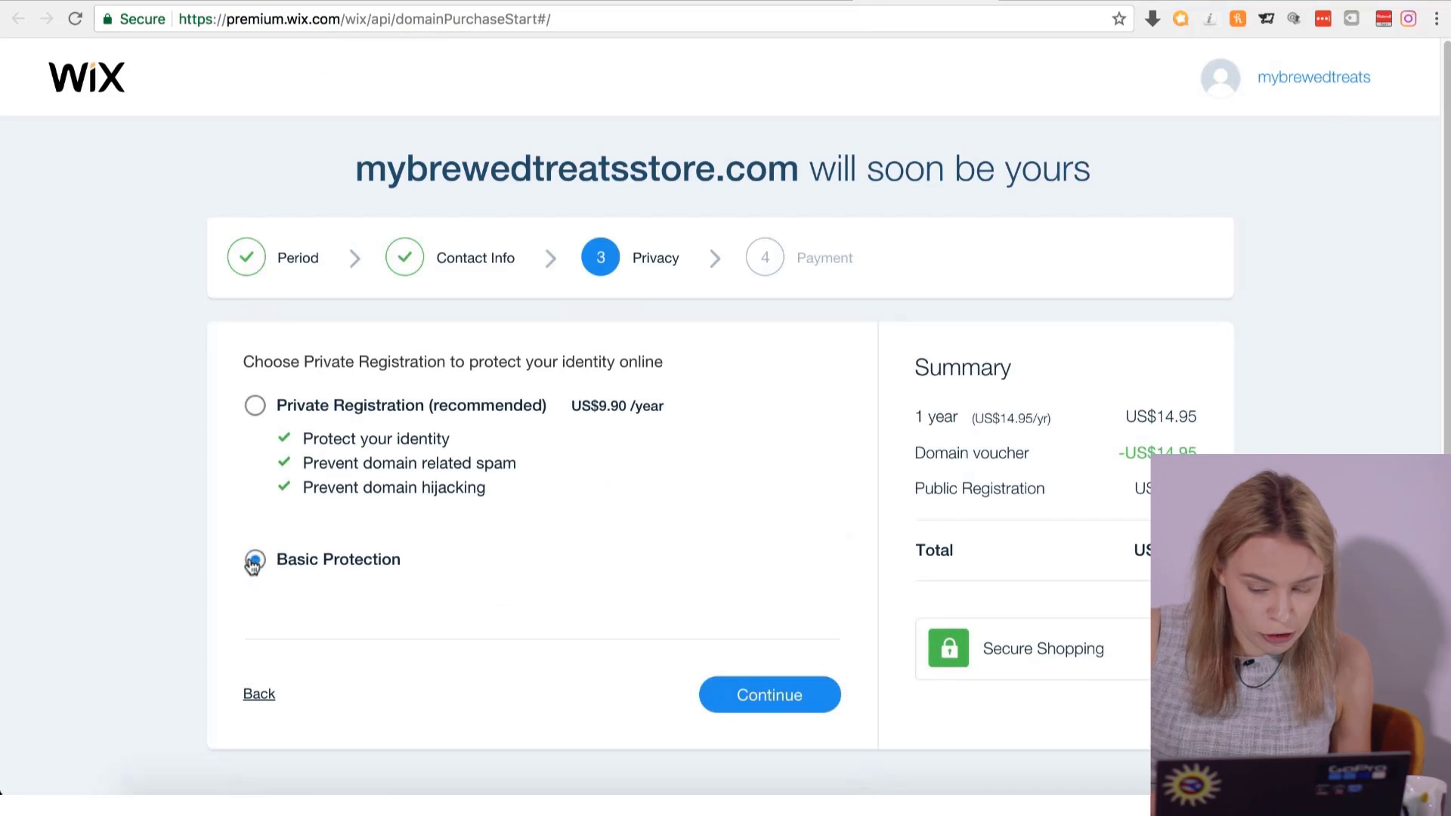
scroll(829, 620, "down", 2)
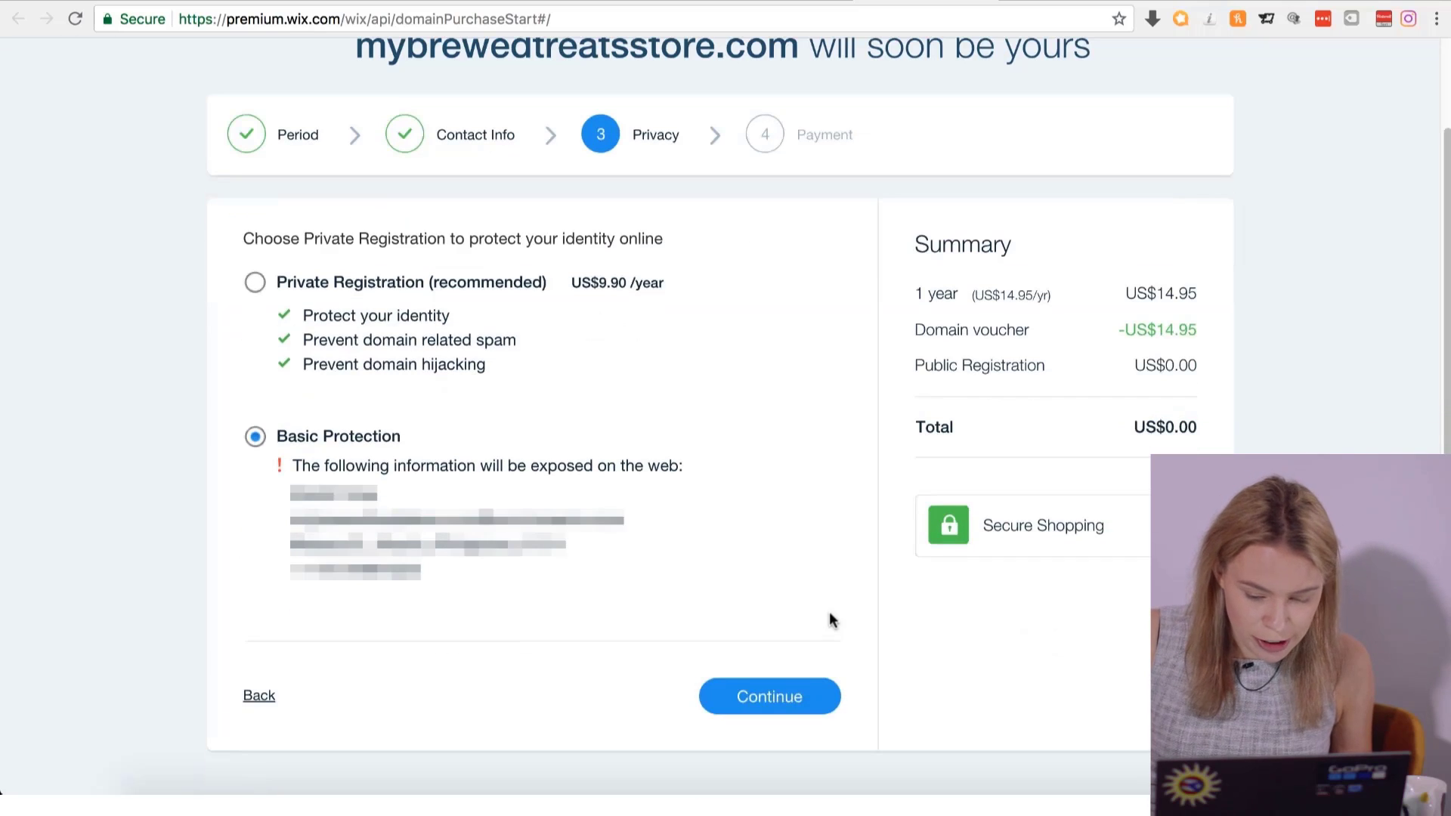
left_click(824, 694)
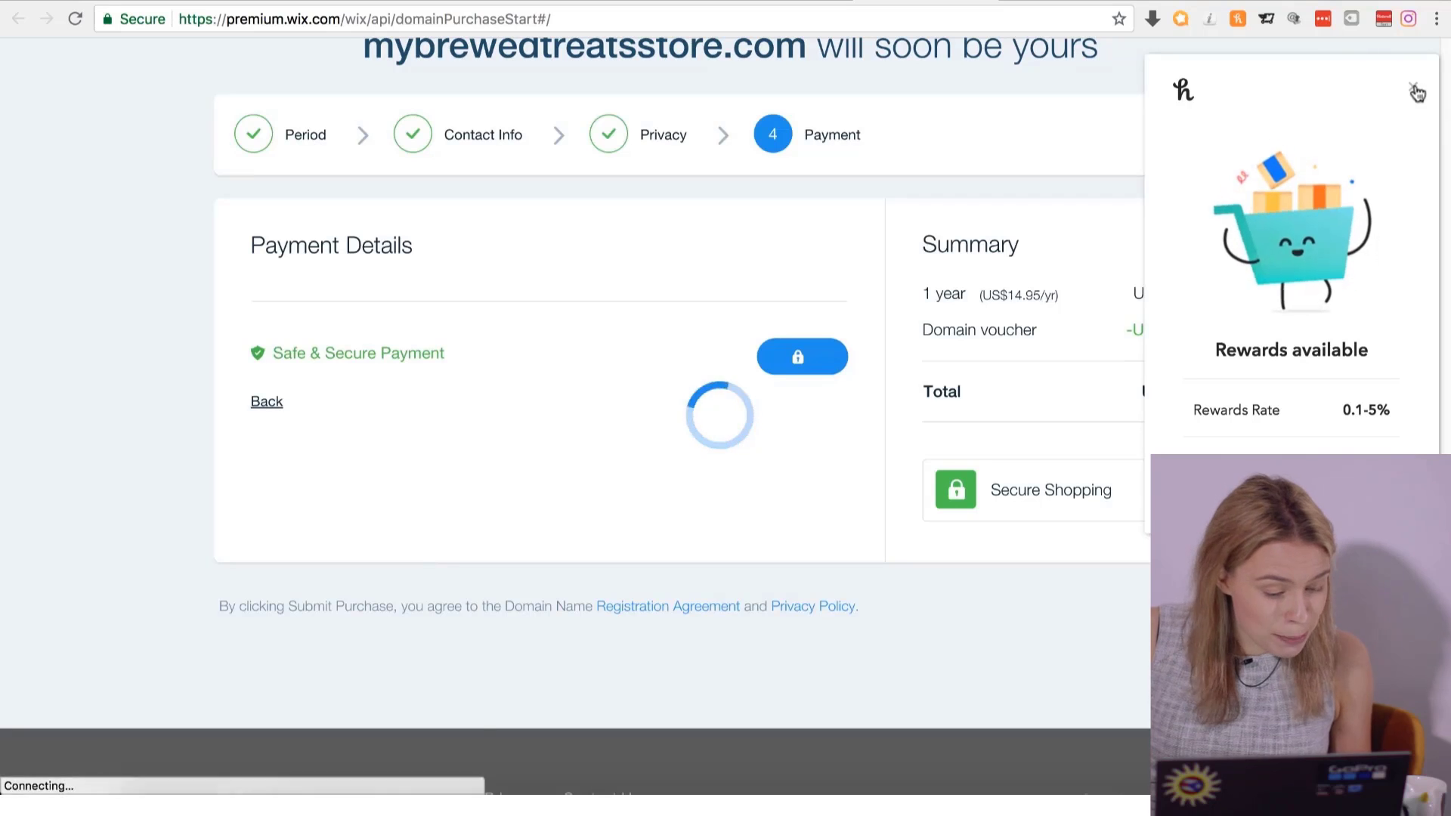
Fill in the payment card and billing details for the domain registration and submit the purchase.
left_click(1400, 93)
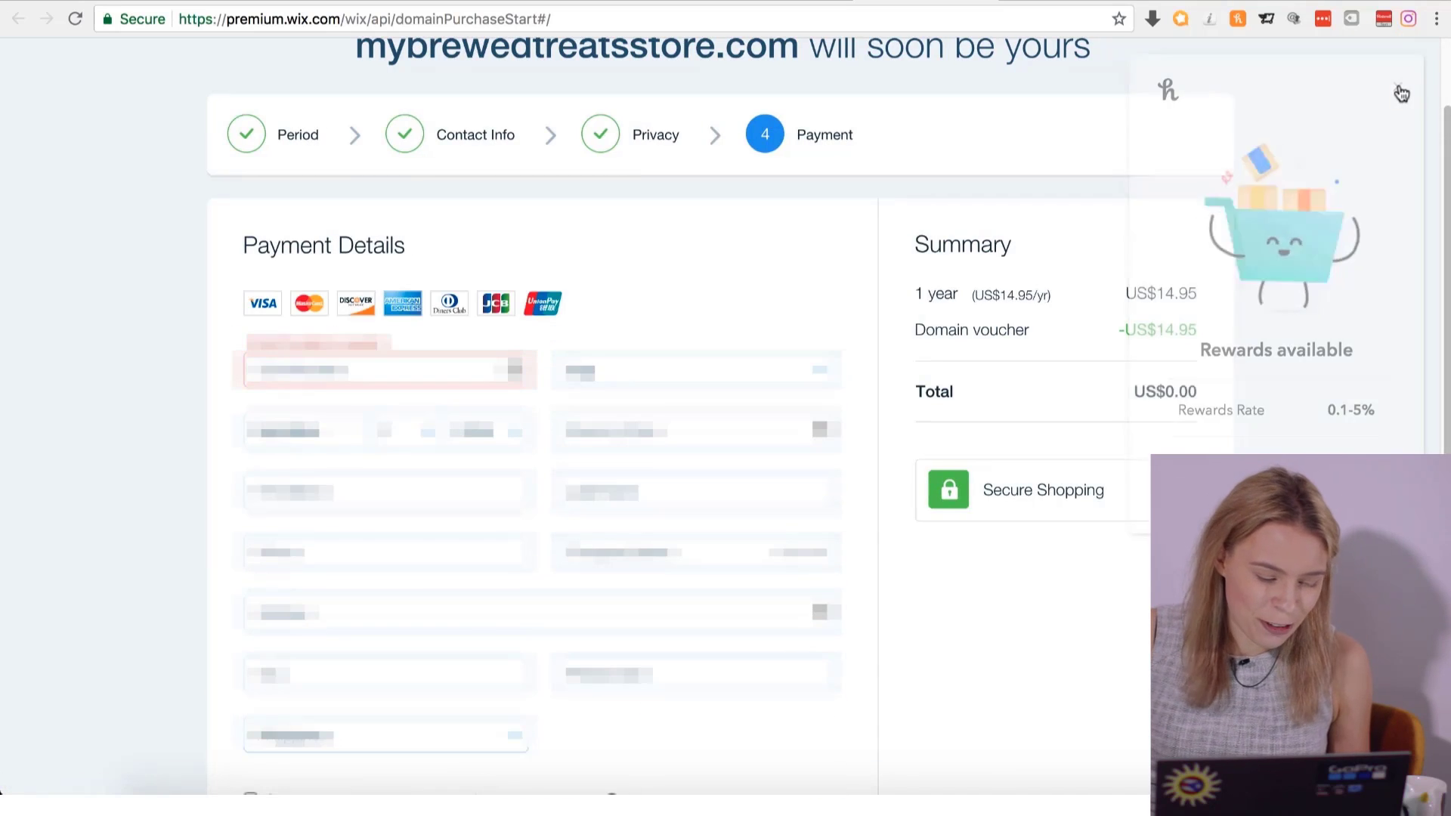
scroll(626, 340, "down", 1)
scroll(447, 603, "down", 5)
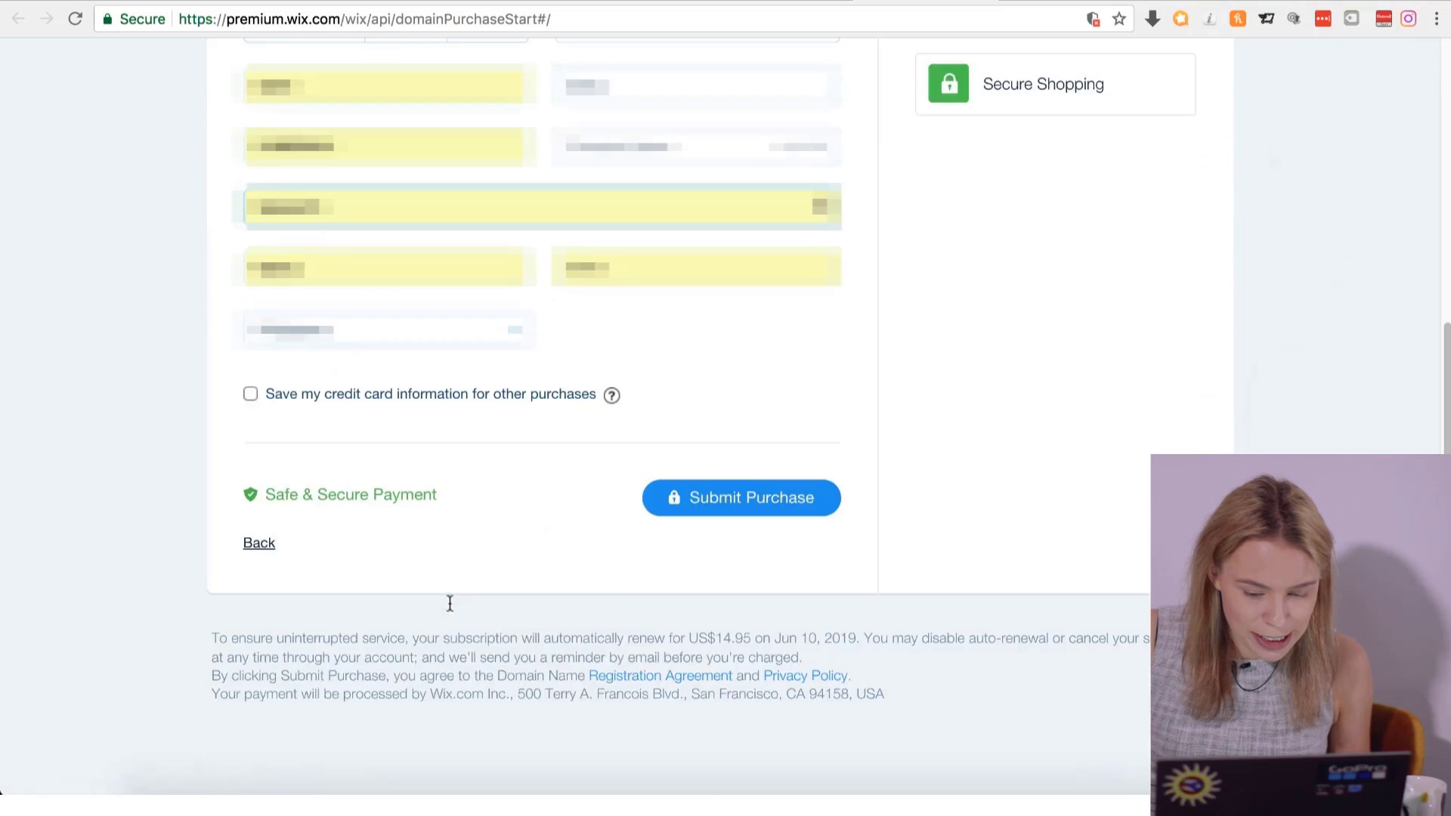
left_click(687, 512)
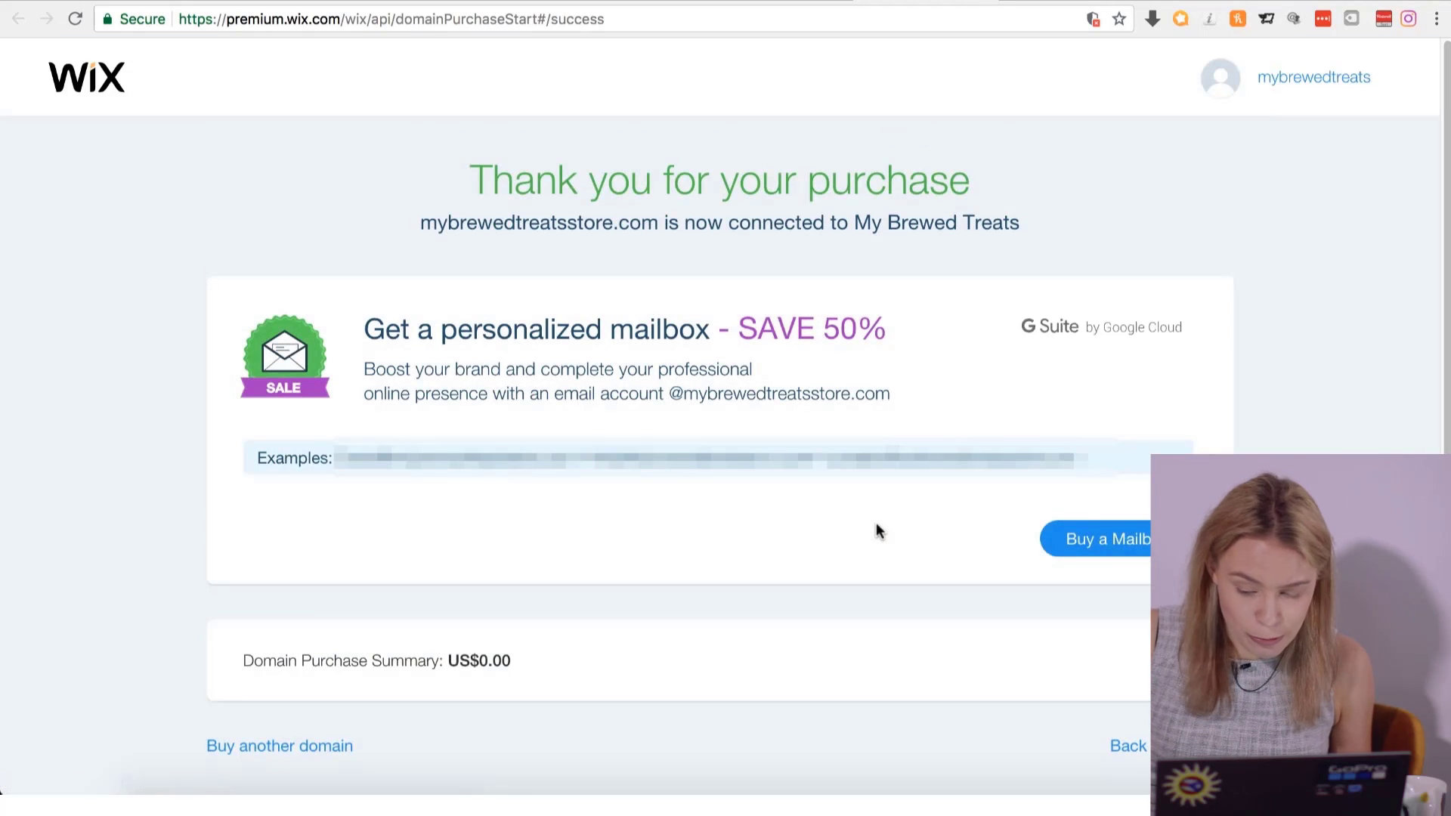
scroll(877, 524, "down", 1)
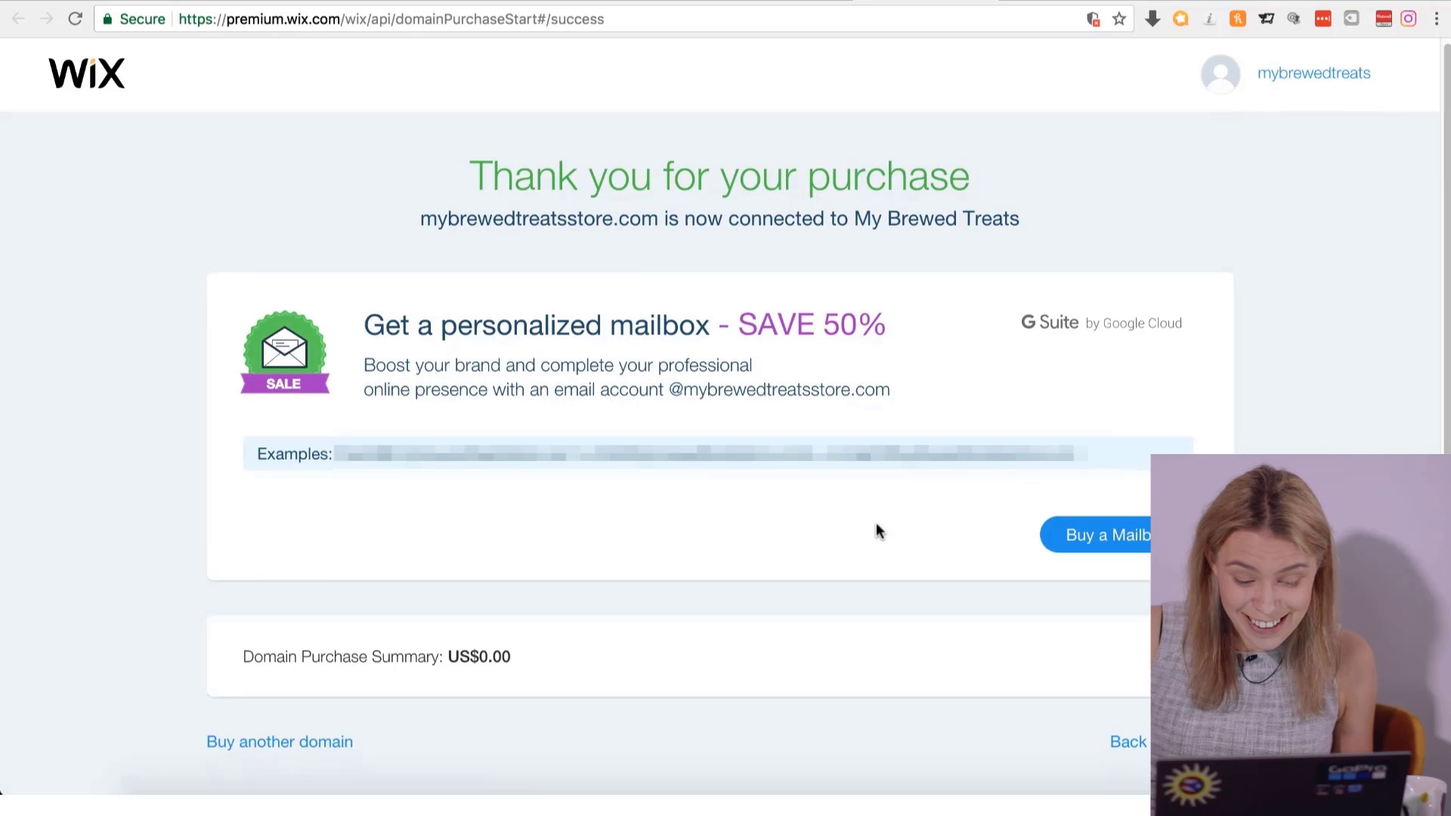